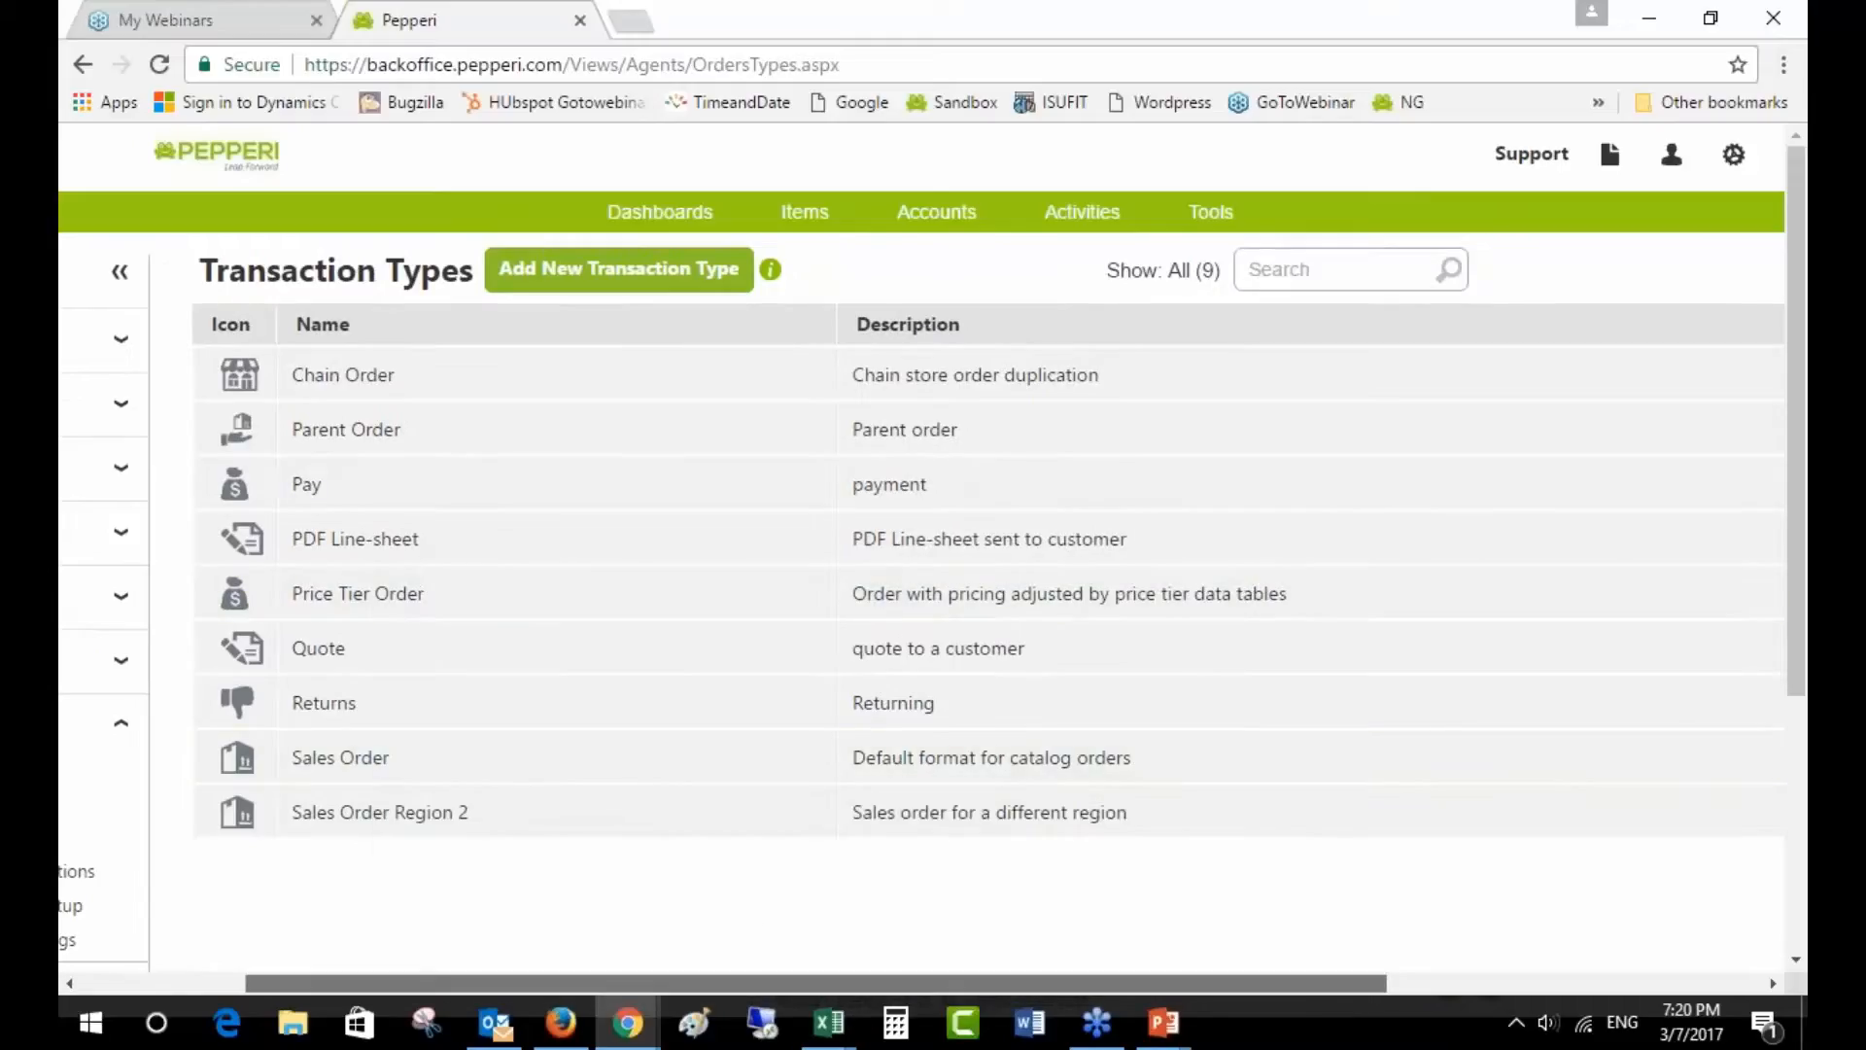
- Open the Price Tier Order transaction for editing and view its Fields page
{"action": "left_click_drag", "start_coordinate": [1311, 984], "coordinate": [1414, 984]}
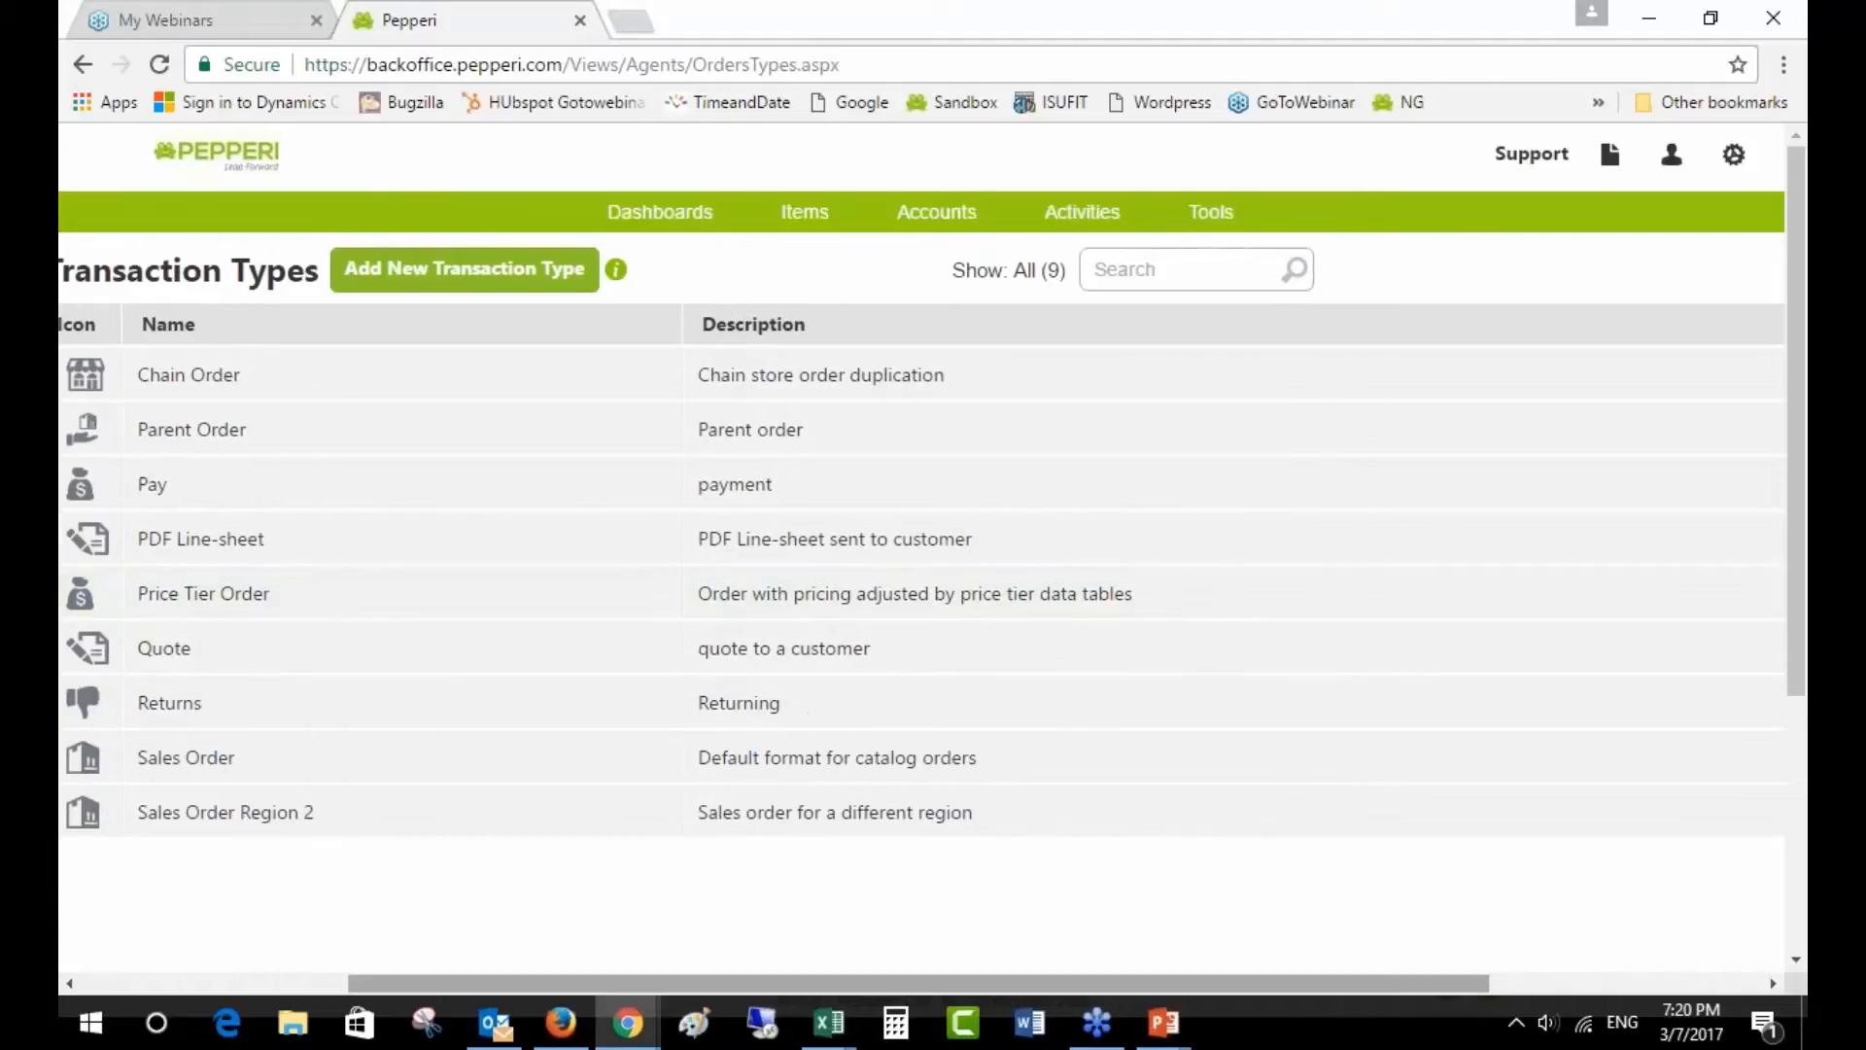
{"action": "left_click_drag", "start_coordinate": [1351, 982], "coordinate": [1628, 980]}
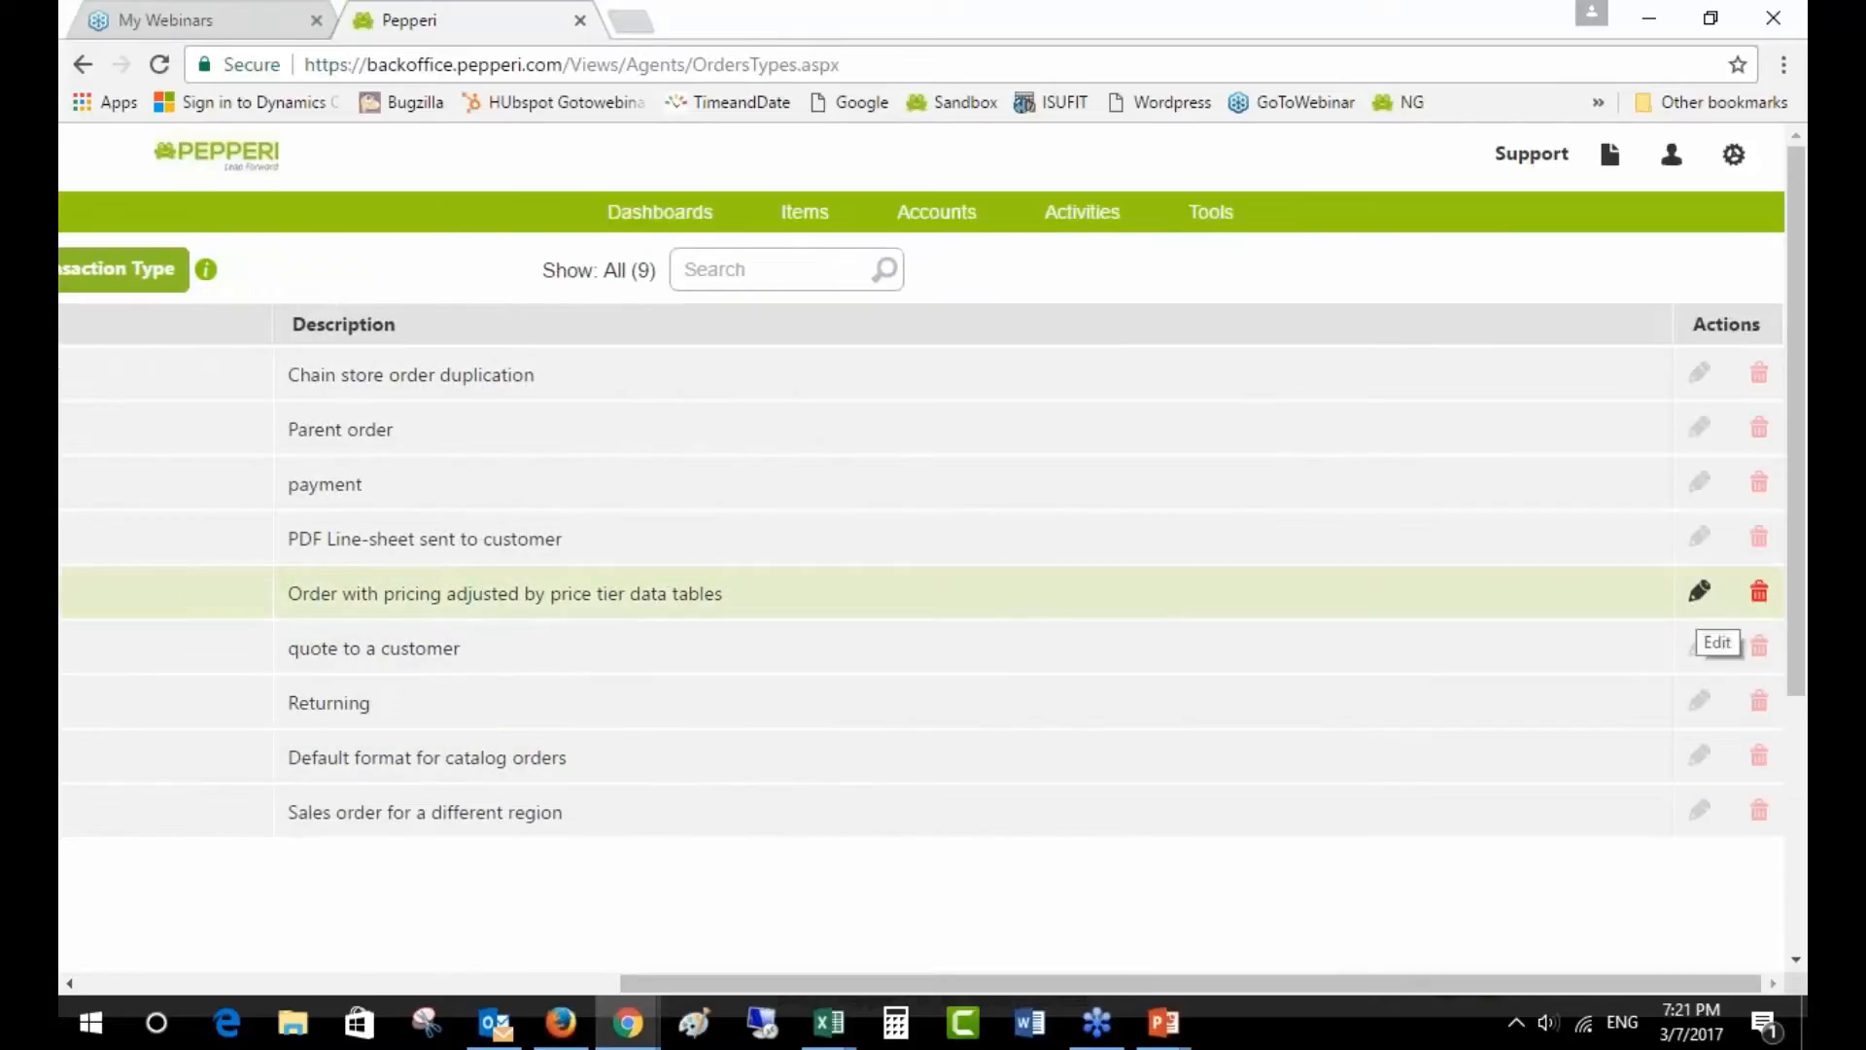
{"action": "left_click", "coordinate": [1700, 591]}
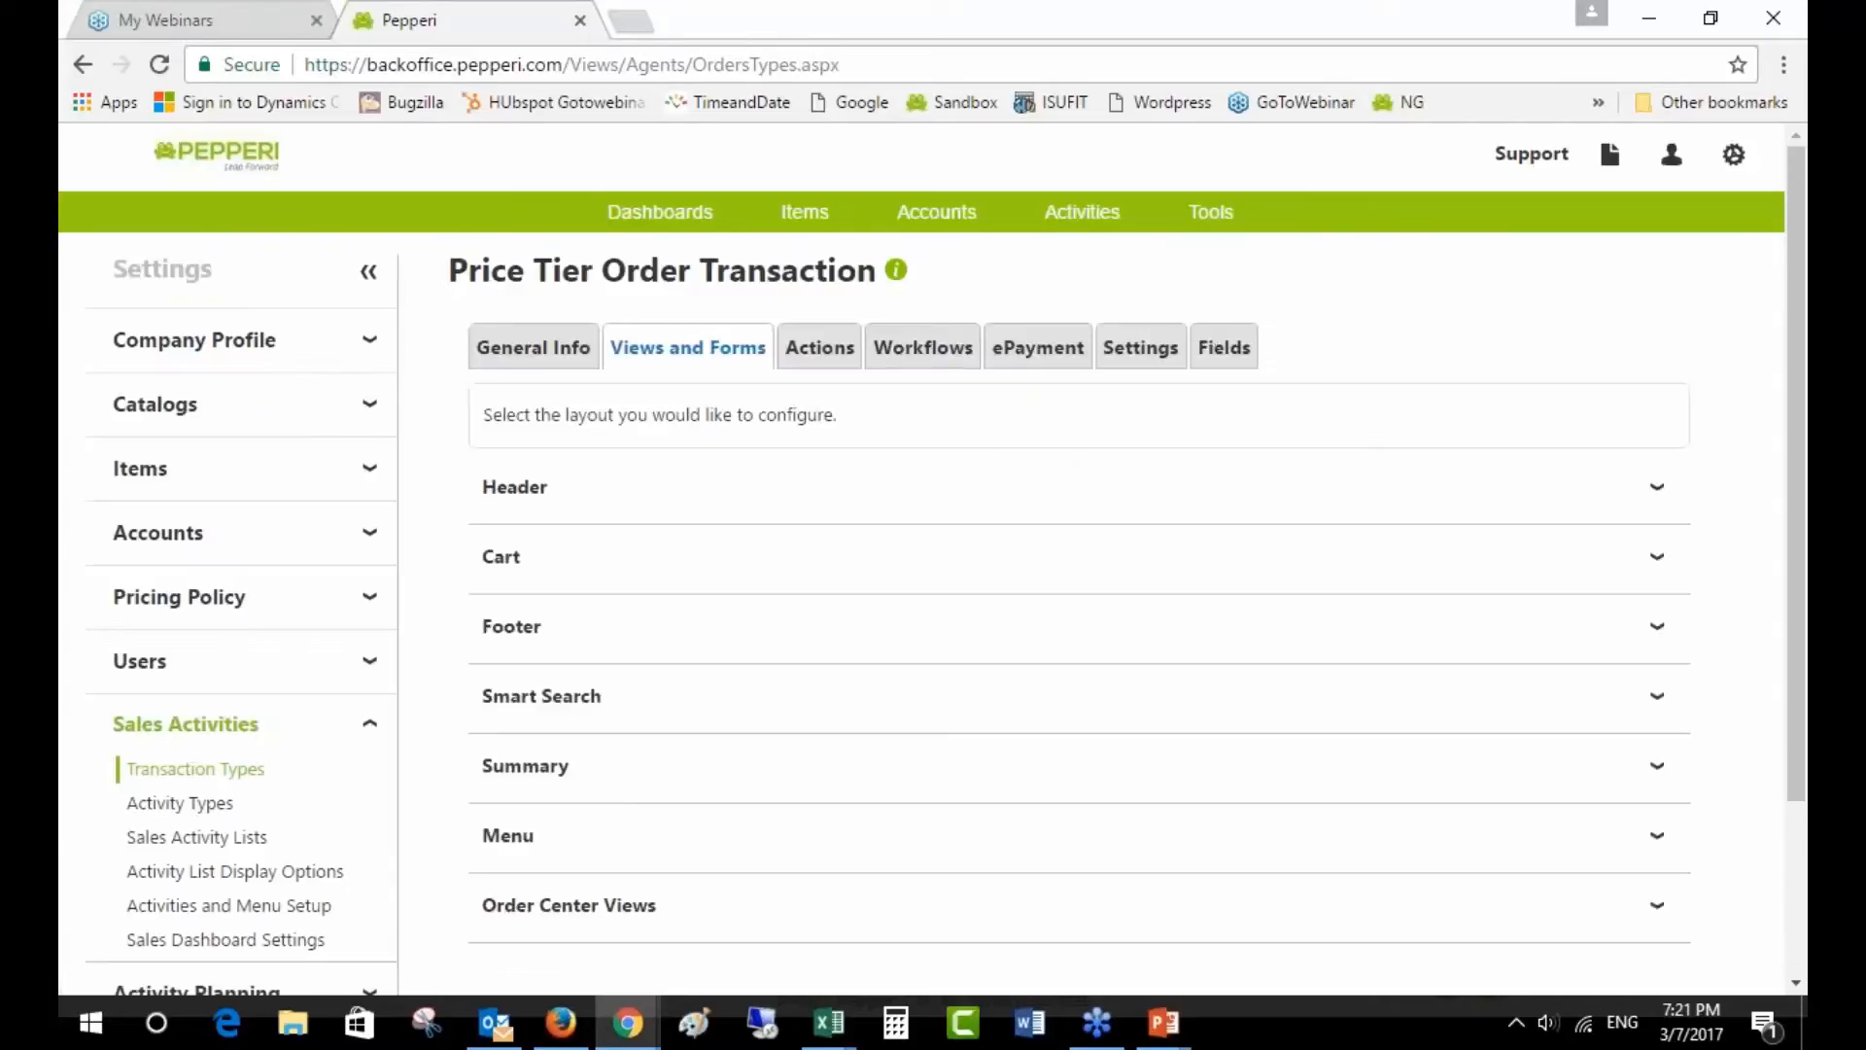
{"action": "left_click", "coordinate": [1237, 357]}
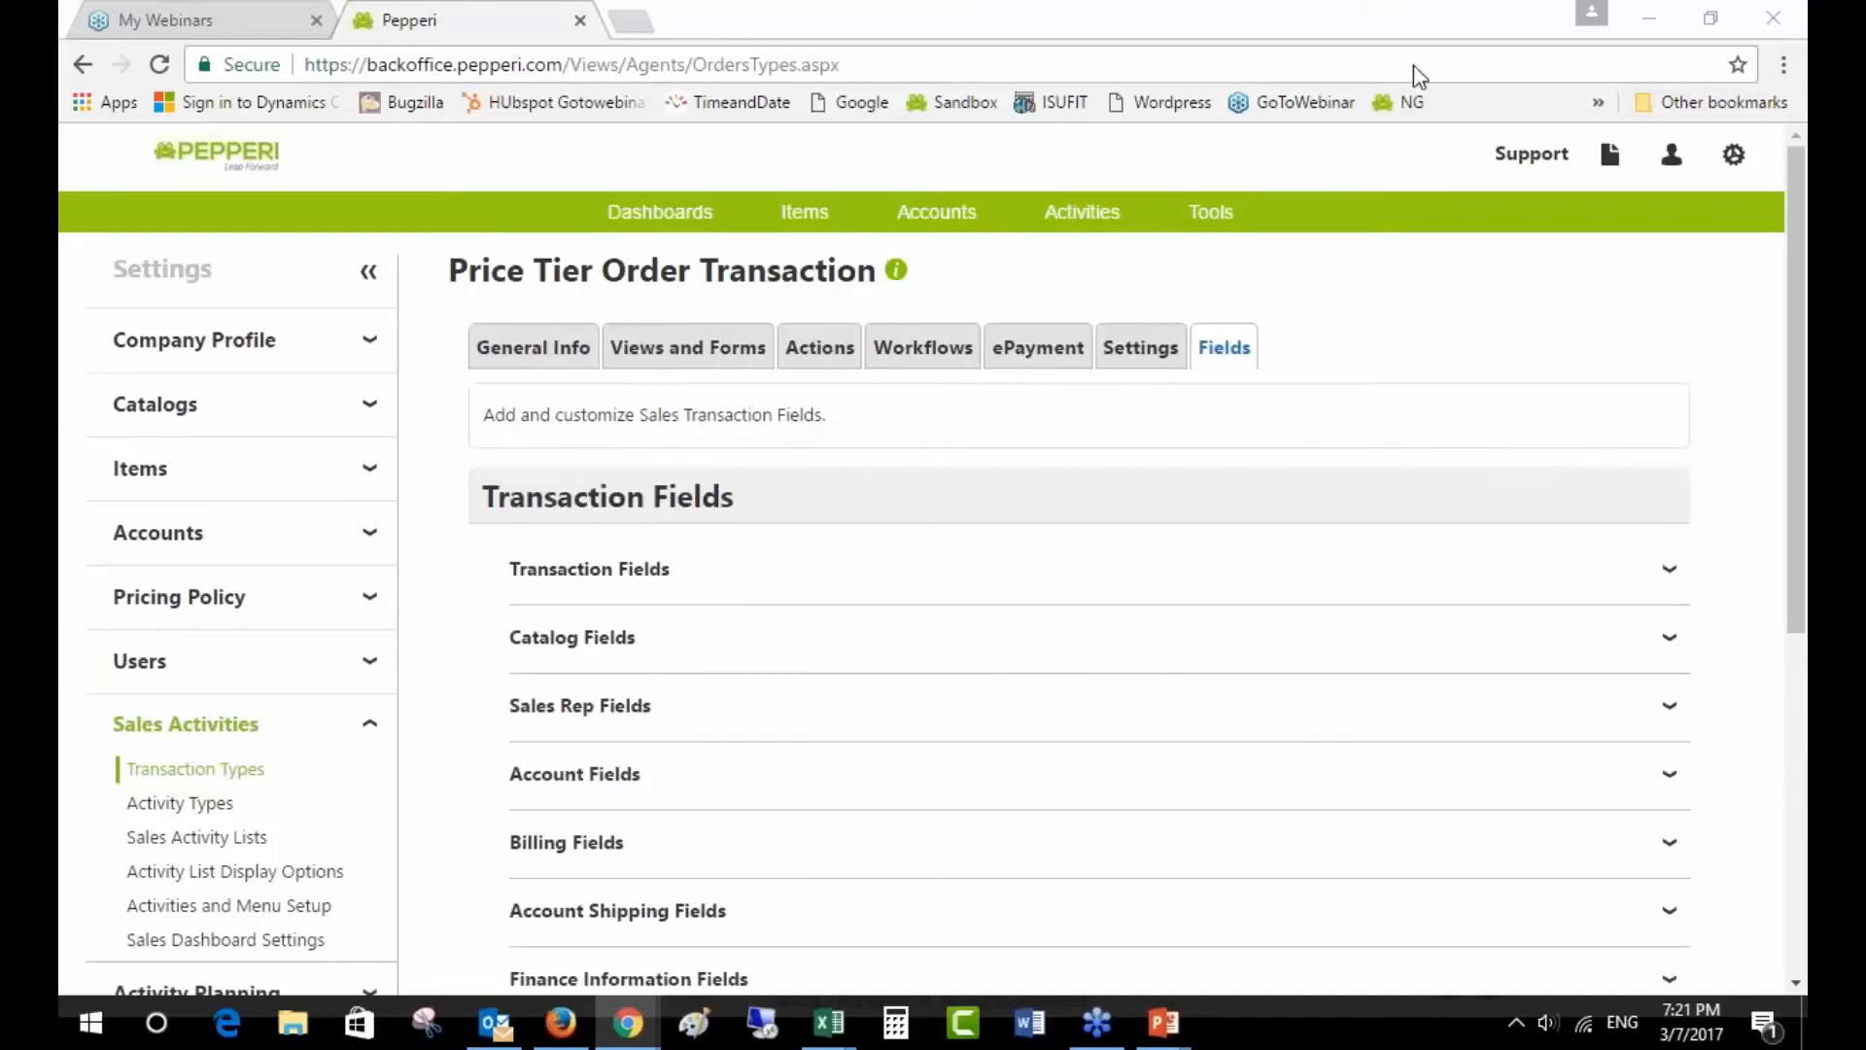
{"action": "scroll", "coordinate": [636, 702], "scroll_direction": "down", "scroll_amount": 4}
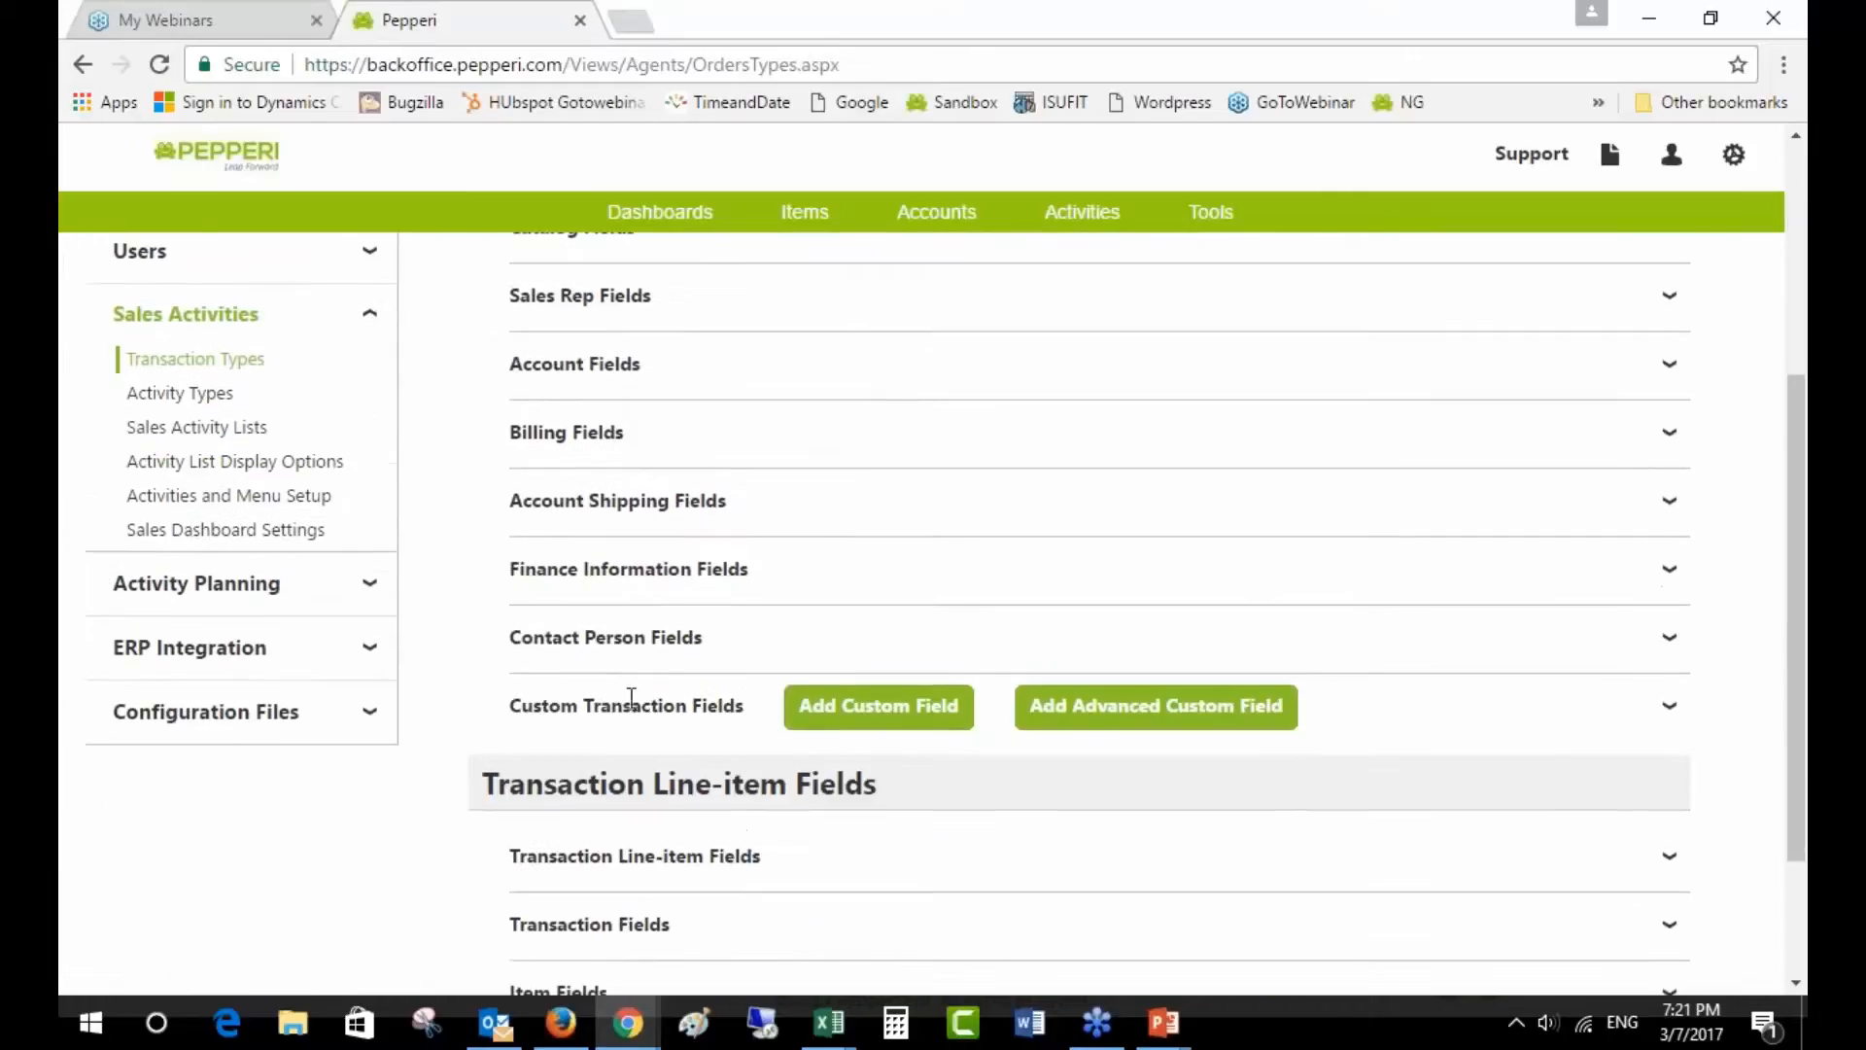
{"action": "scroll", "coordinate": [605, 735], "scroll_direction": "up", "scroll_amount": 1}
{"action": "scroll", "coordinate": [571, 442], "scroll_direction": "up", "scroll_amount": 3}
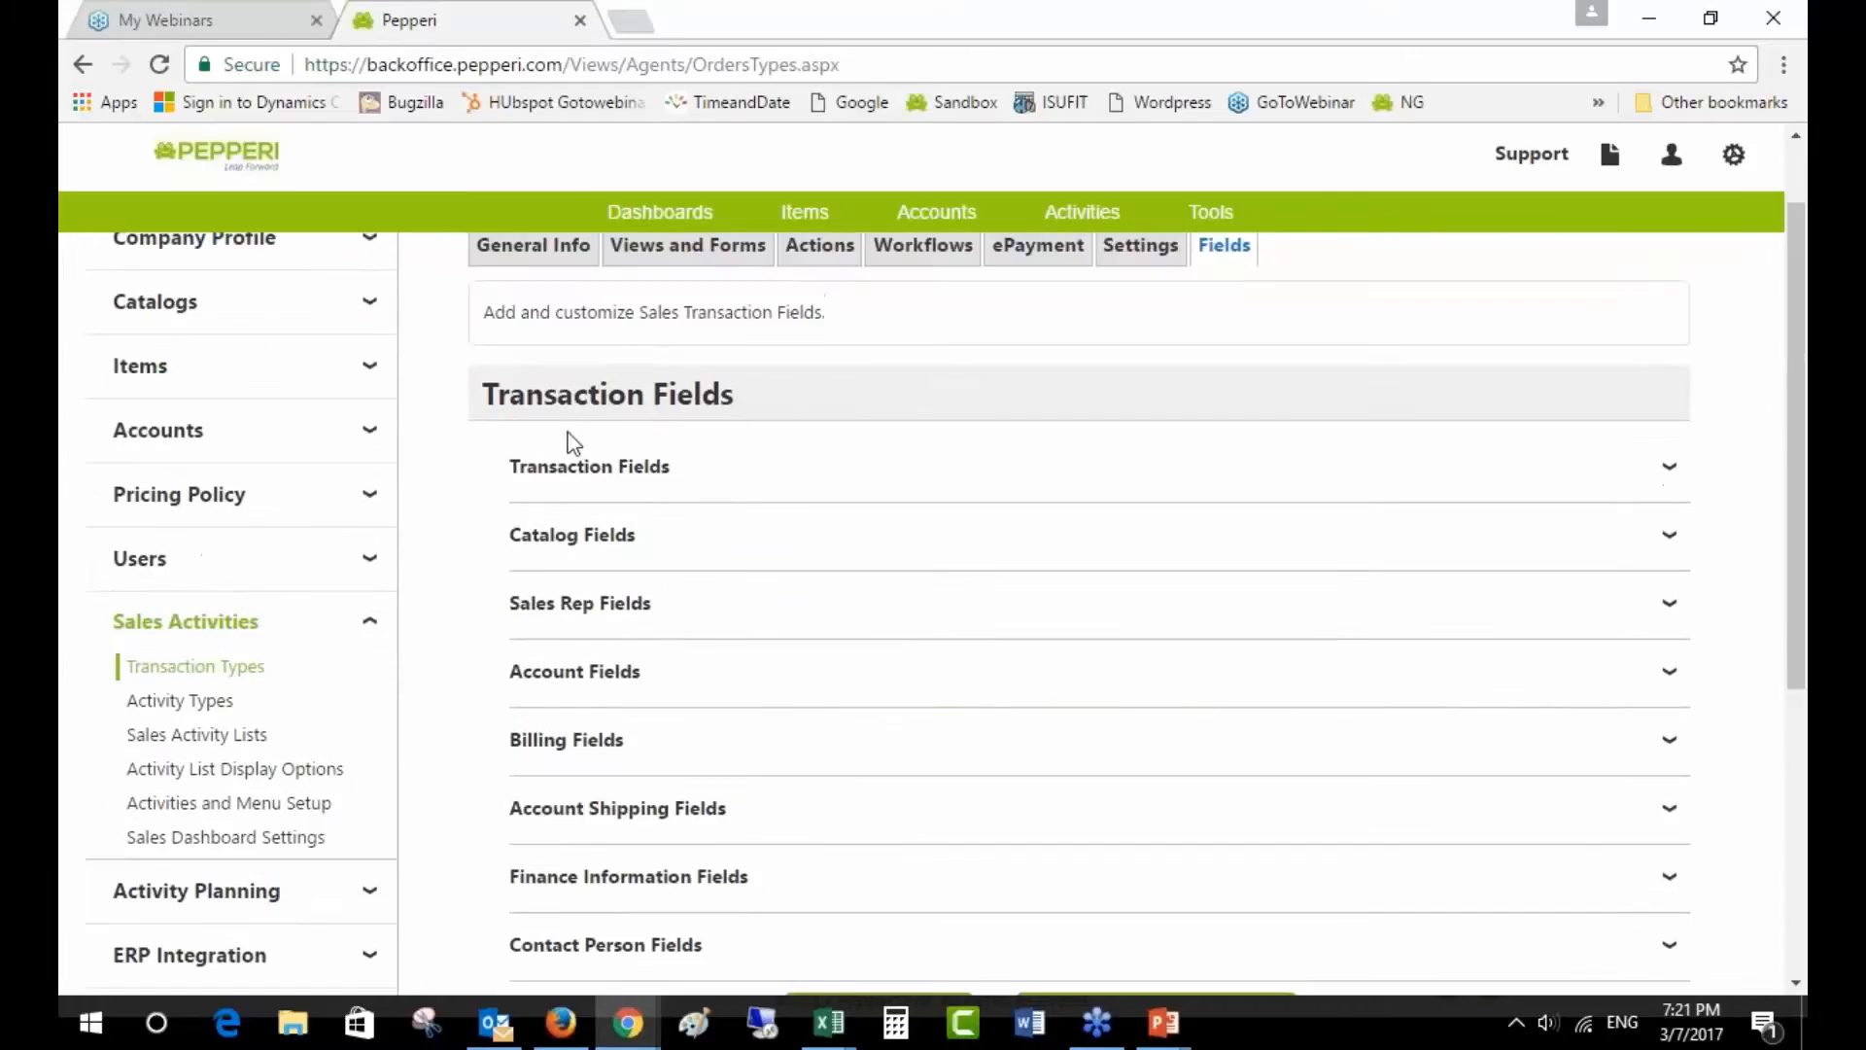
{"action": "left_click", "coordinate": [550, 478]}
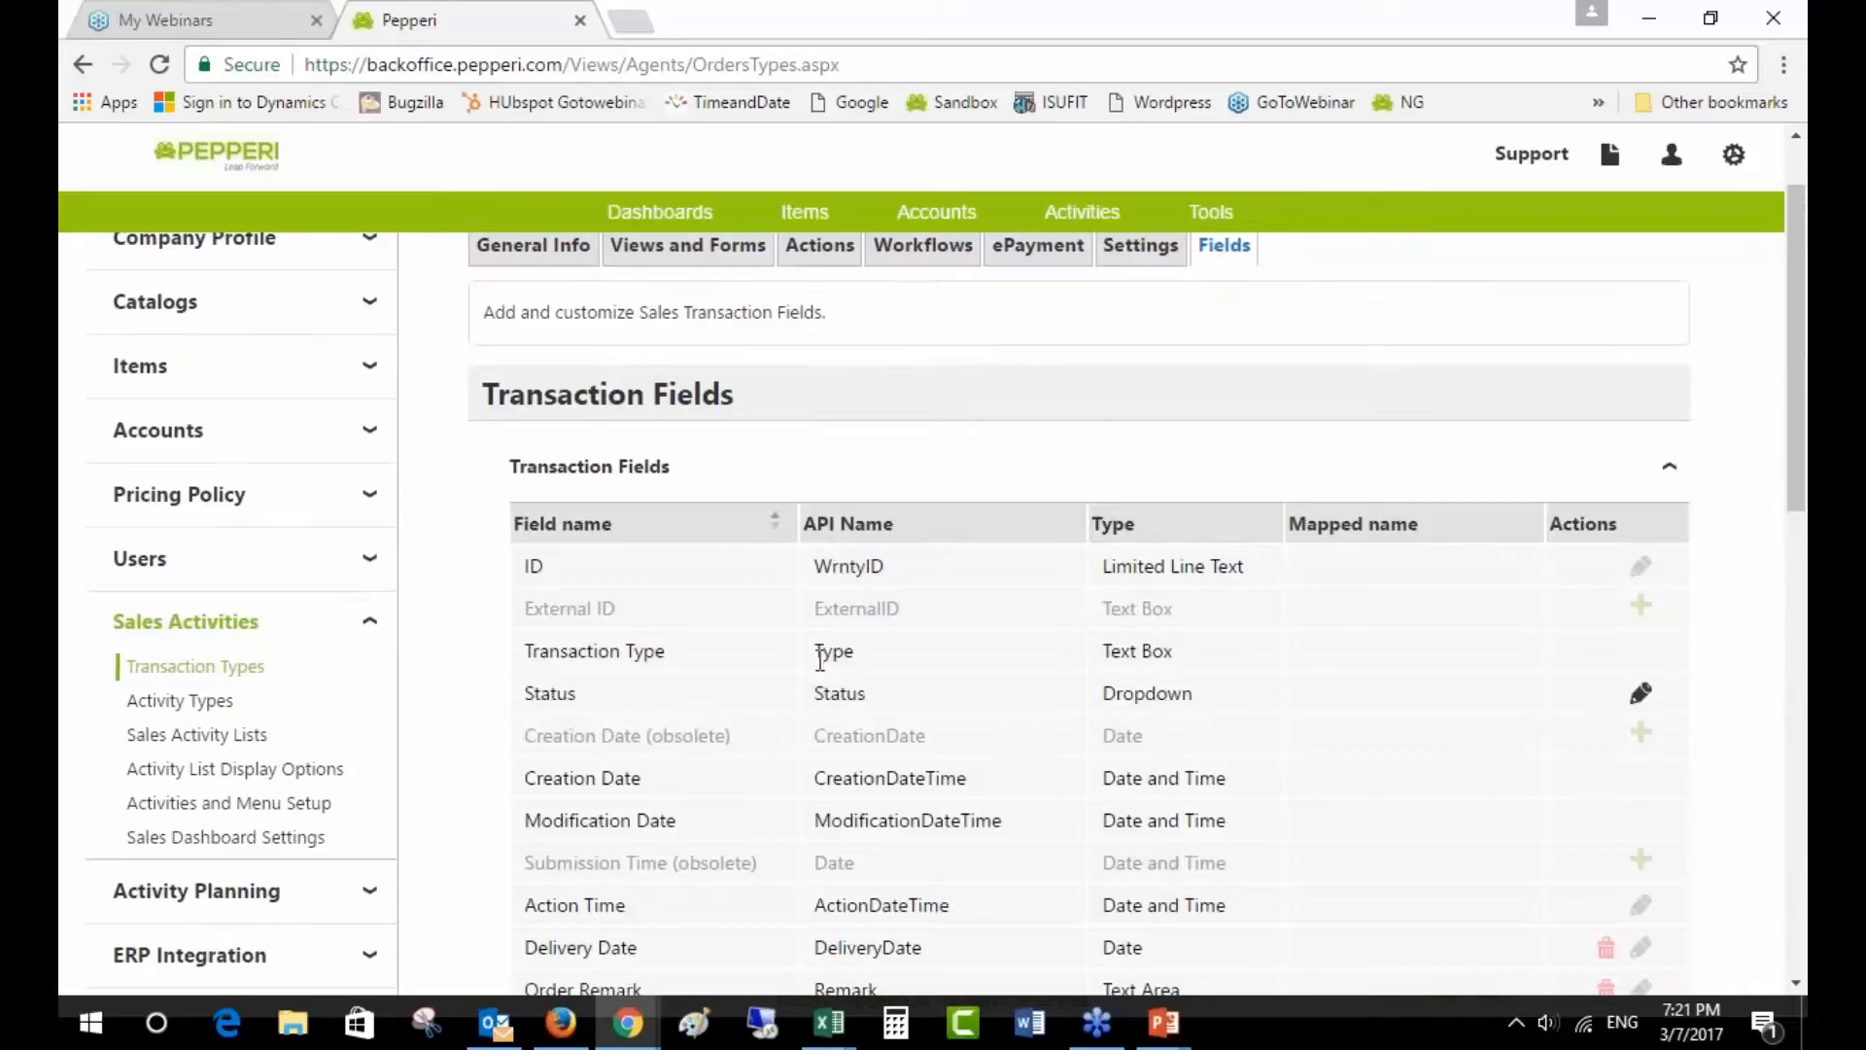
{"action": "left_click", "coordinate": [760, 471]}
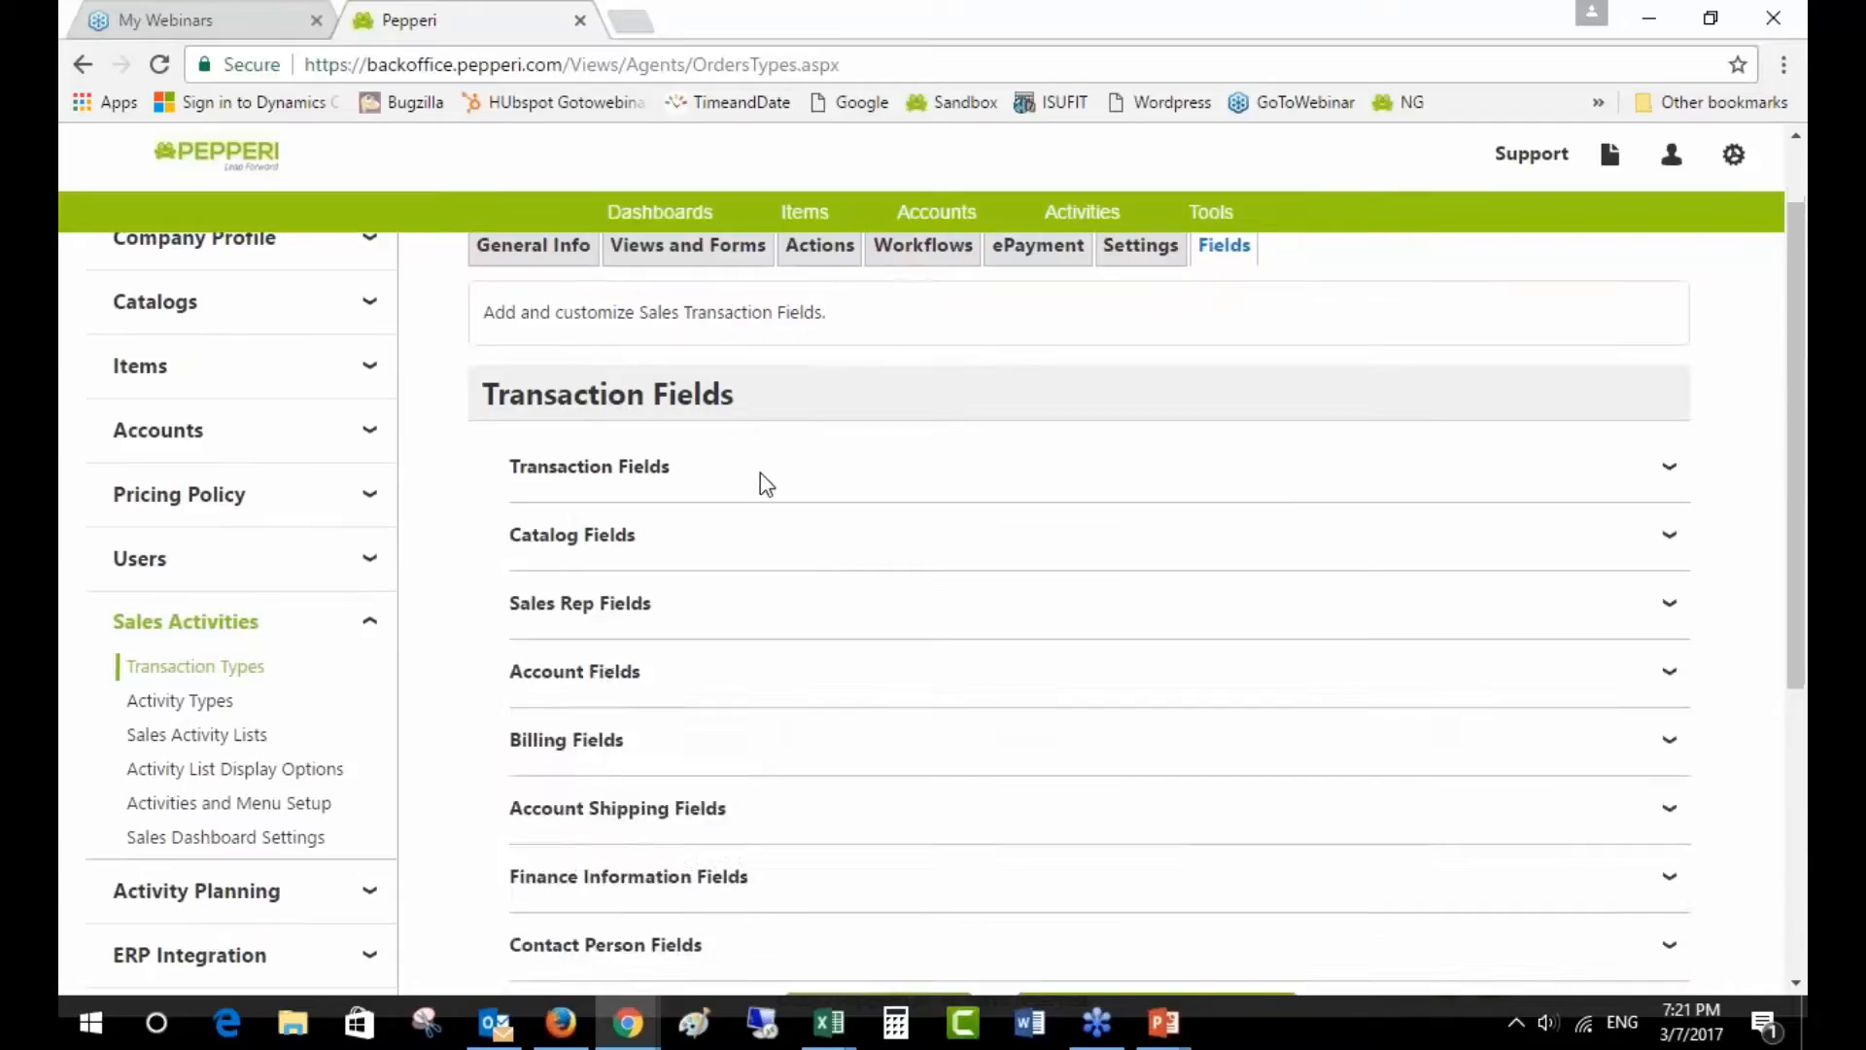
{"action": "left_click", "coordinate": [609, 681]}
{"action": "scroll", "coordinate": [610, 681], "scroll_direction": "down", "scroll_amount": 1}
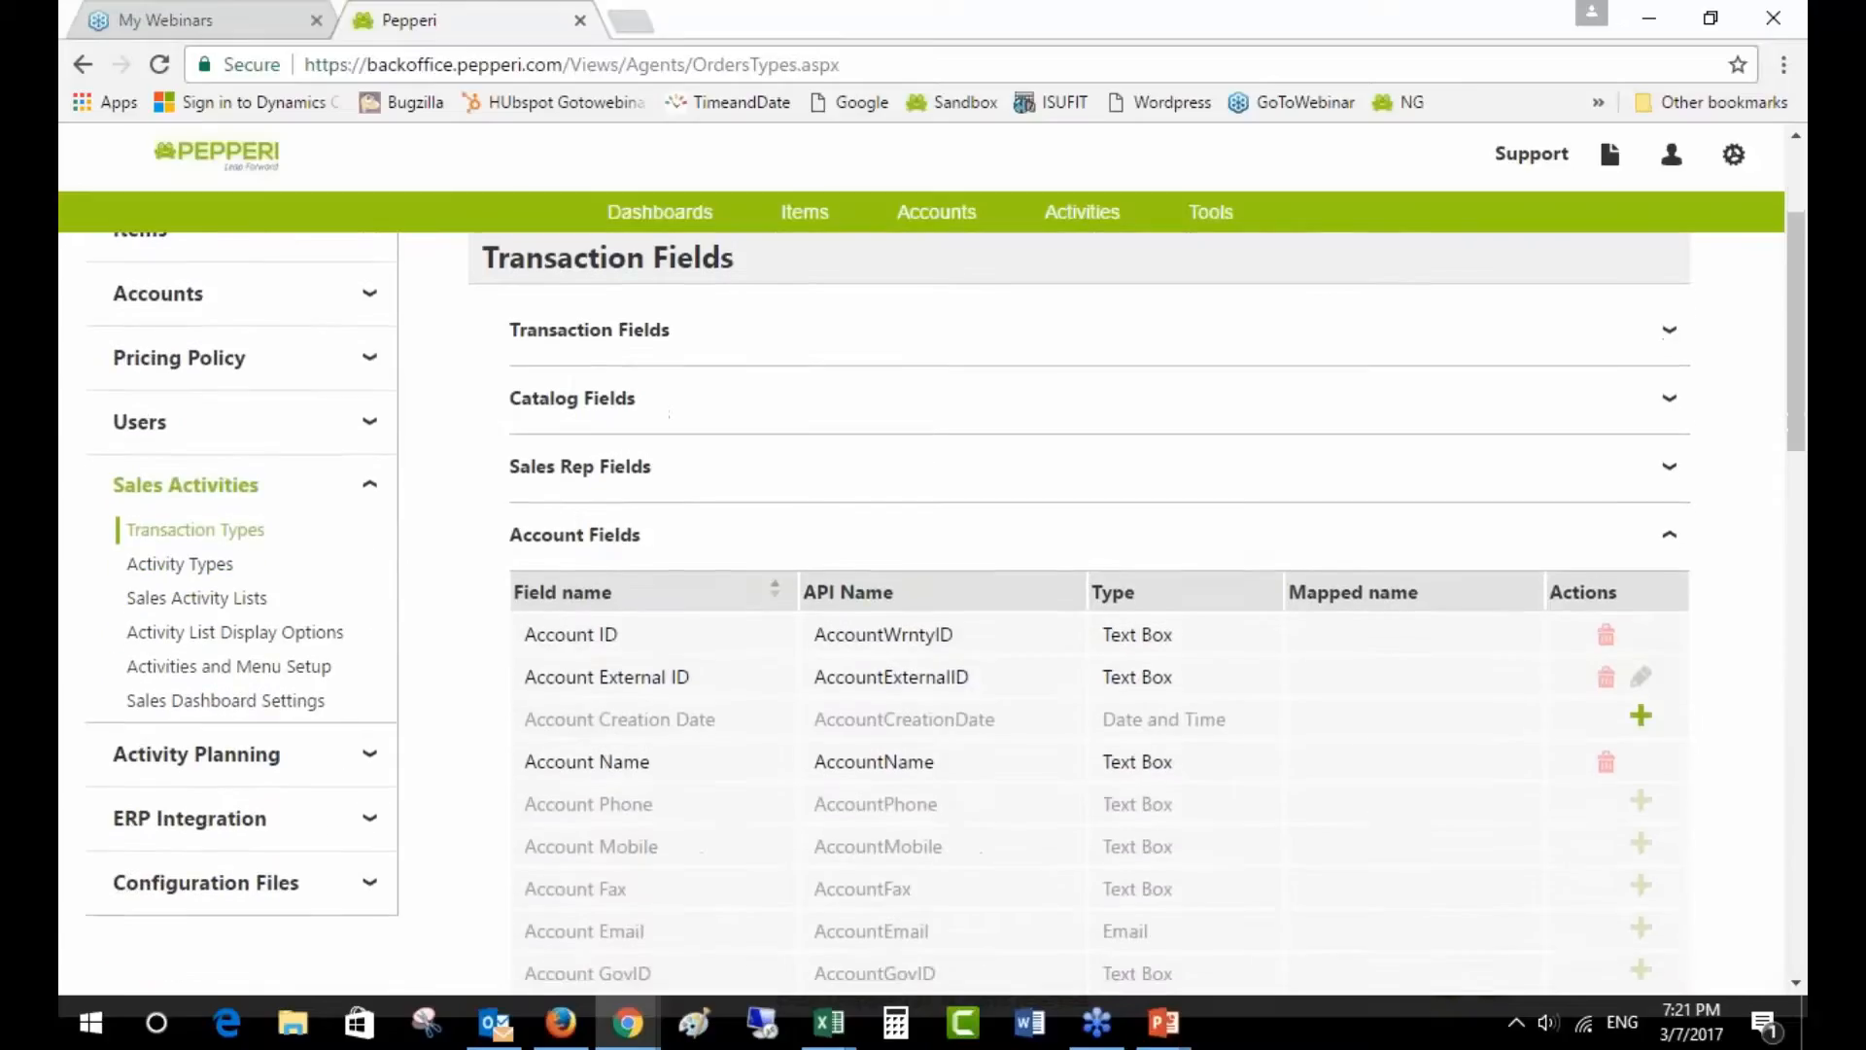
{"action": "scroll", "coordinate": [699, 827], "scroll_direction": "down", "scroll_amount": 5}
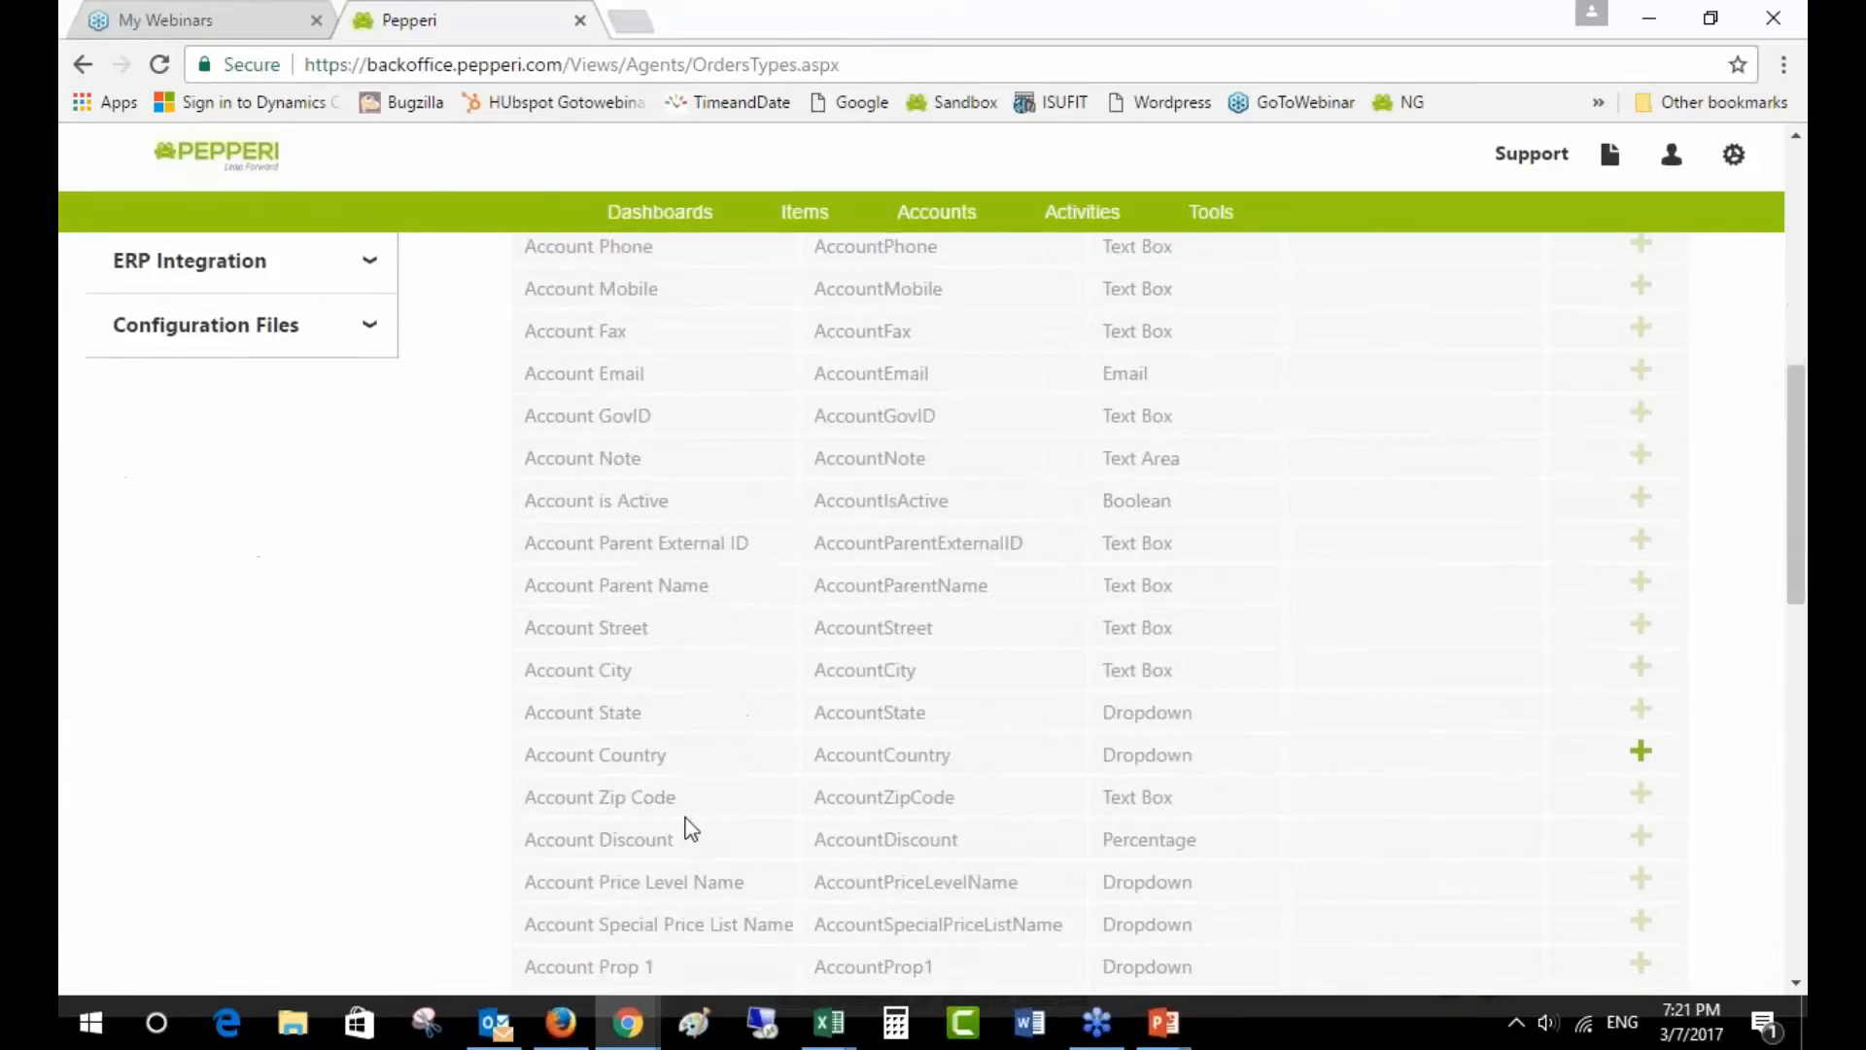
{"action": "scroll", "coordinate": [671, 768], "scroll_direction": "up", "scroll_amount": 3}
{"action": "left_click", "coordinate": [645, 326]}
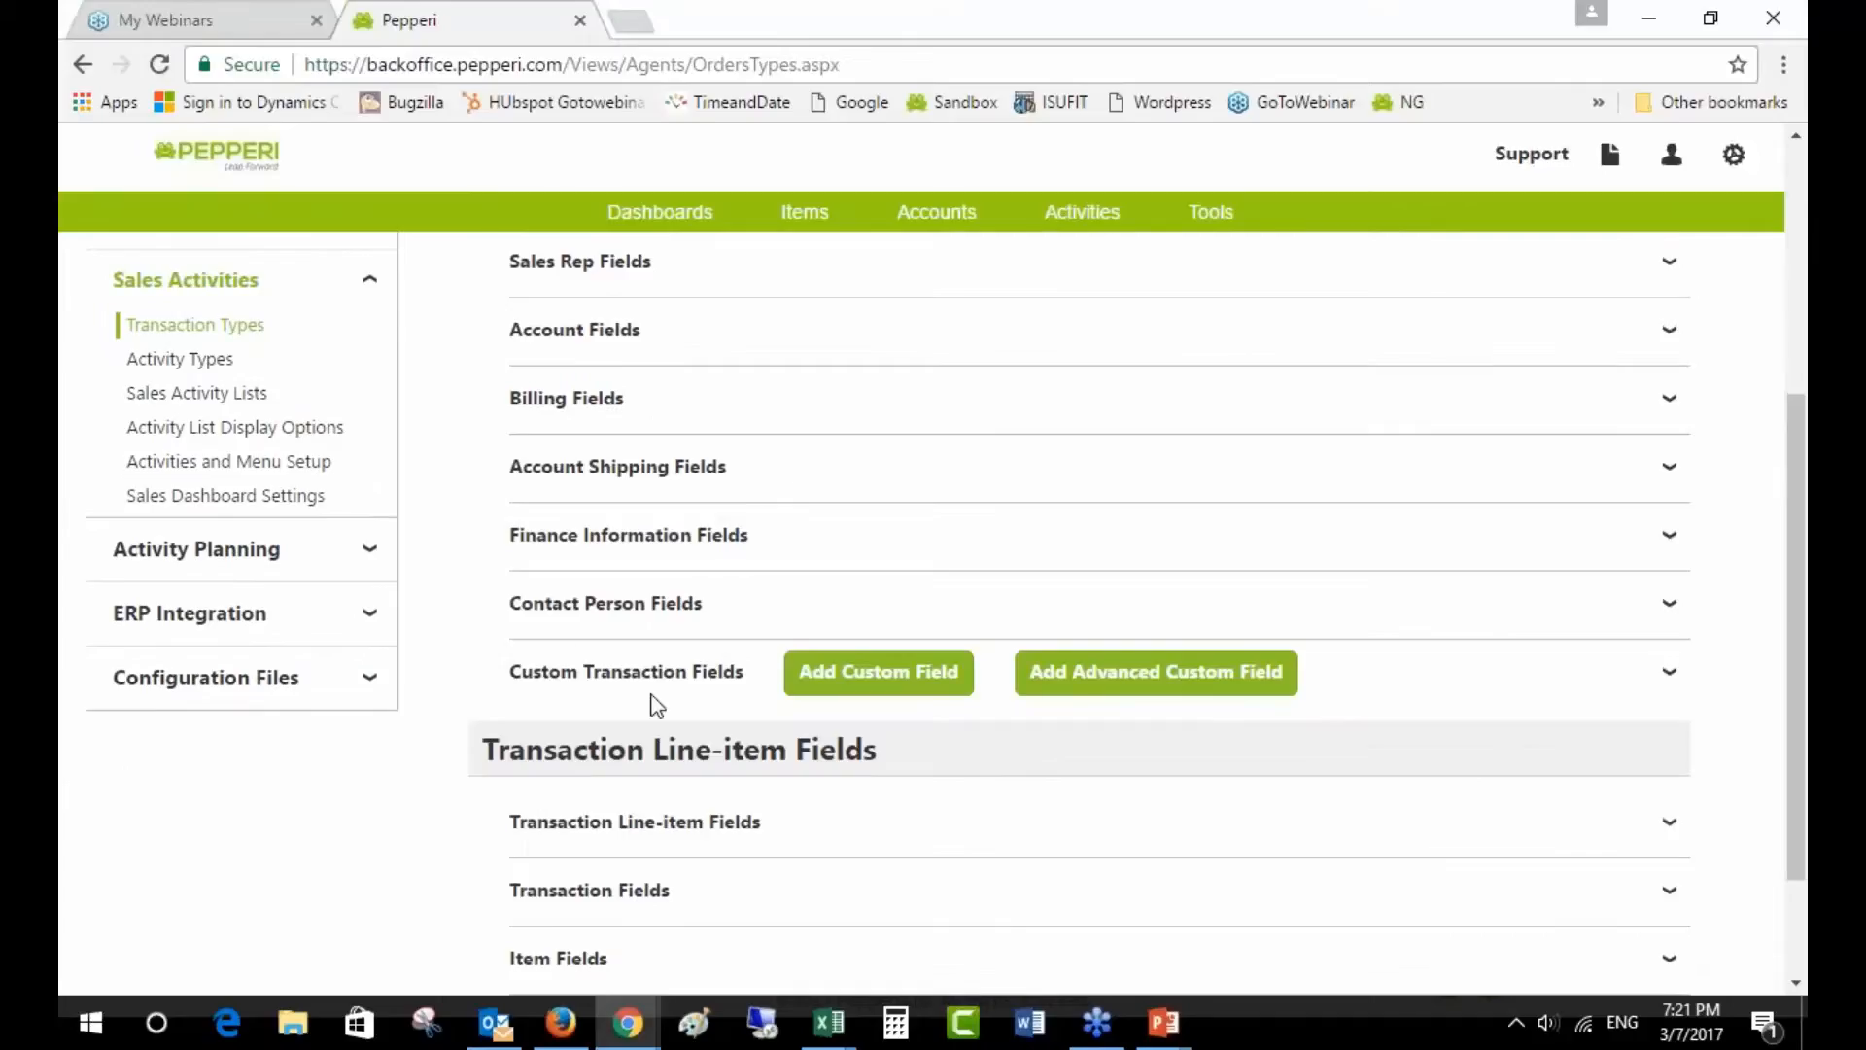
{"action": "scroll", "coordinate": [536, 700], "scroll_direction": "up", "scroll_amount": 3}
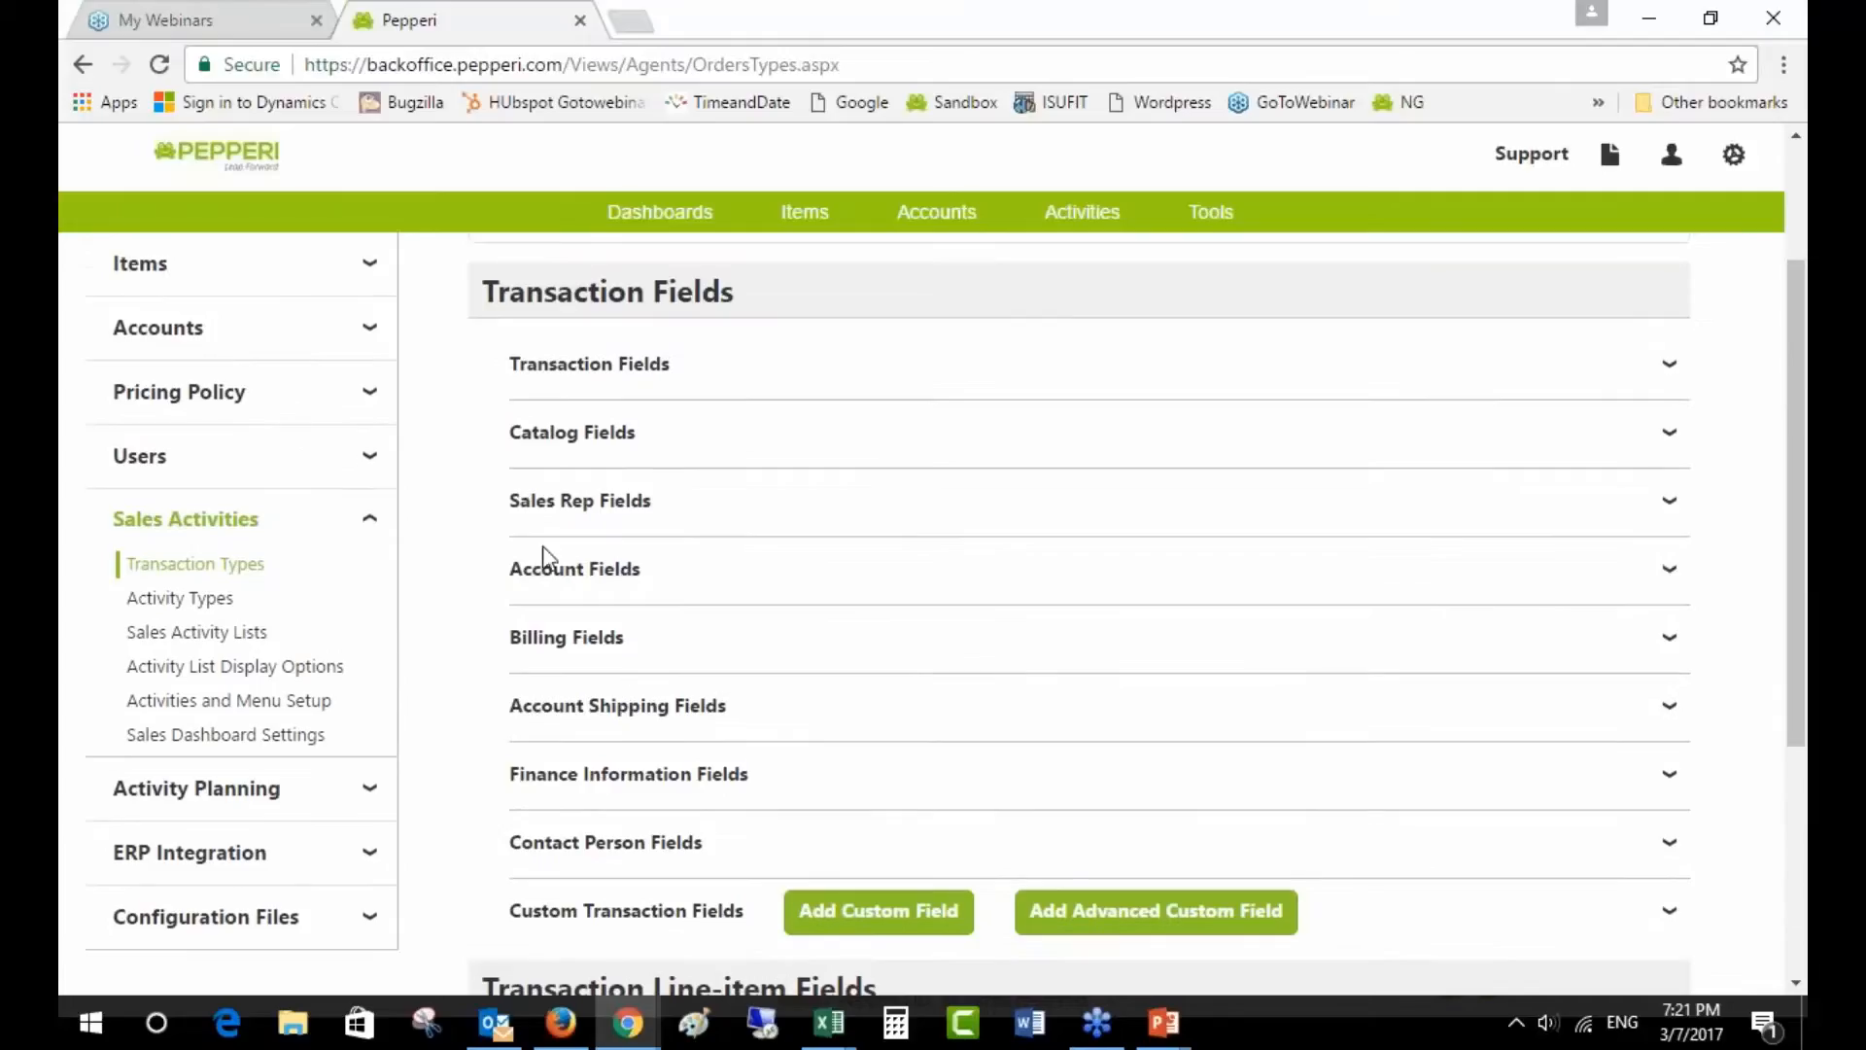
{"action": "scroll", "coordinate": [831, 778], "scroll_direction": "down", "scroll_amount": 2}
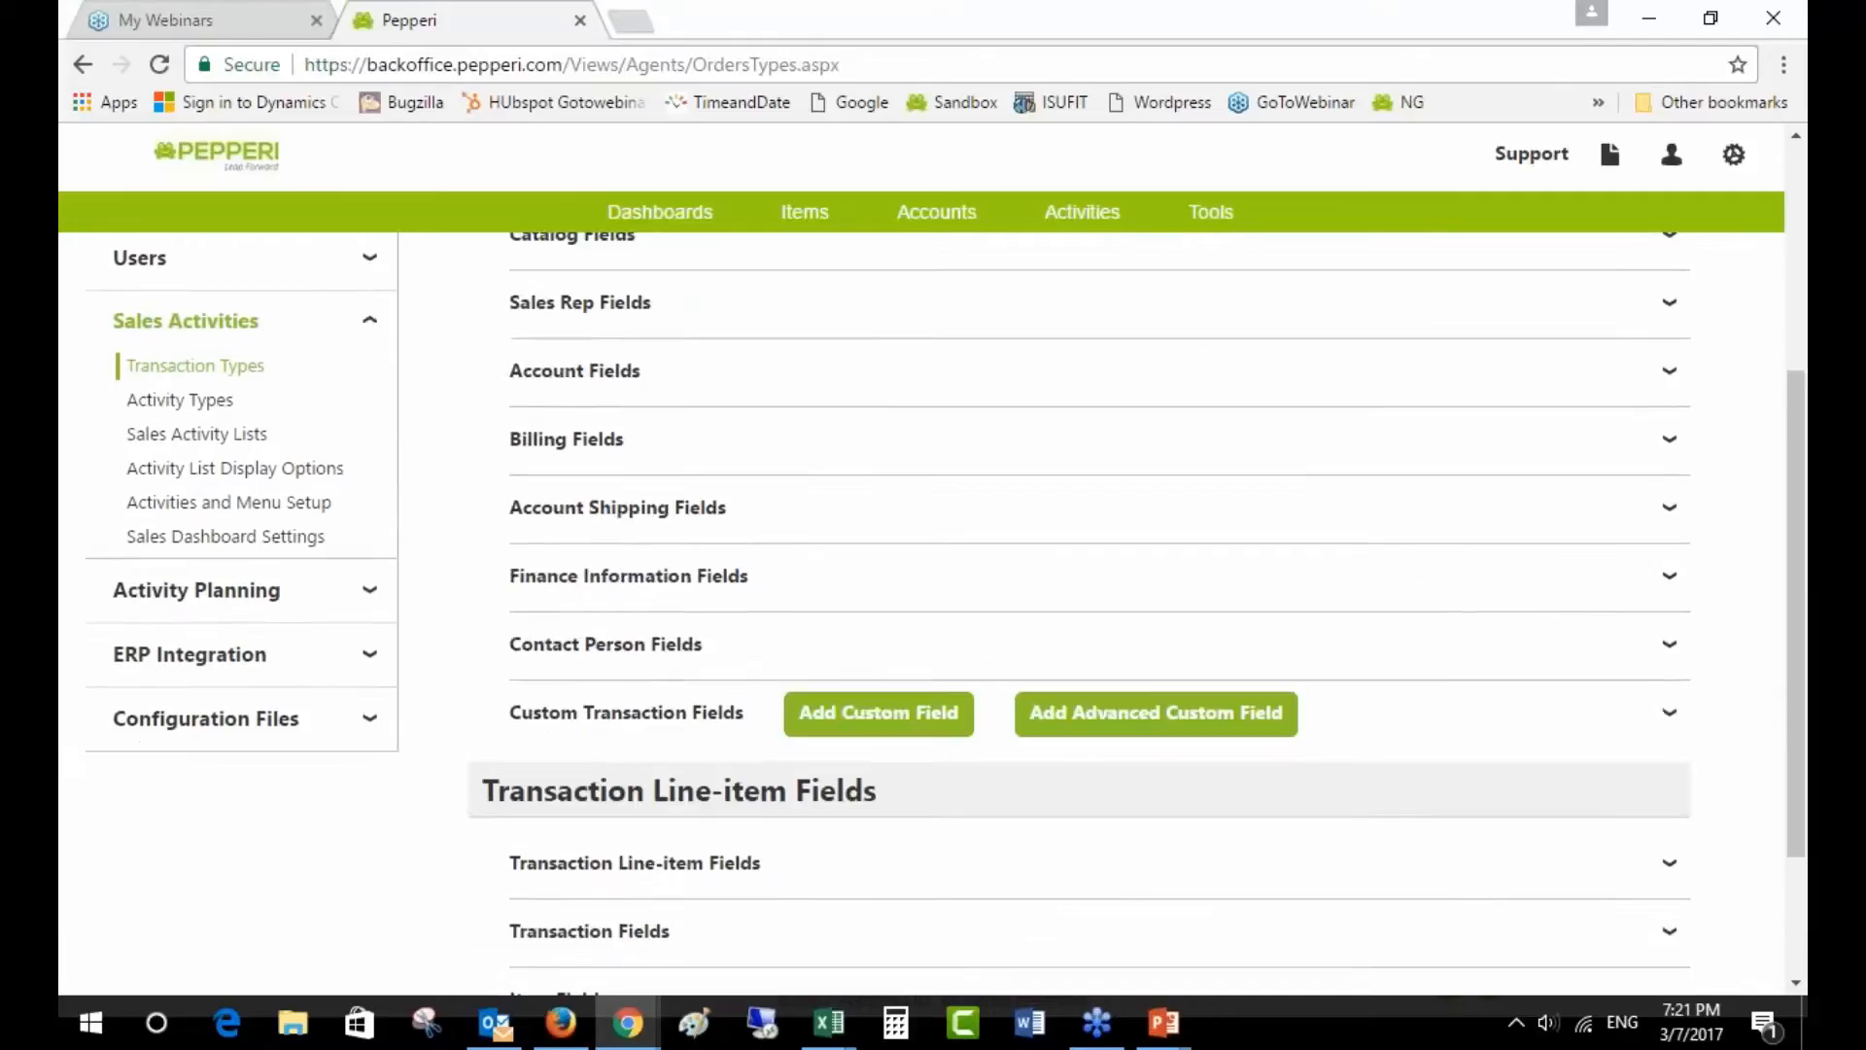
{"action": "scroll", "coordinate": [822, 781], "scroll_direction": "down", "scroll_amount": 2}
{"action": "left_click_drag", "start_coordinate": [693, 861], "coordinate": [773, 857]}
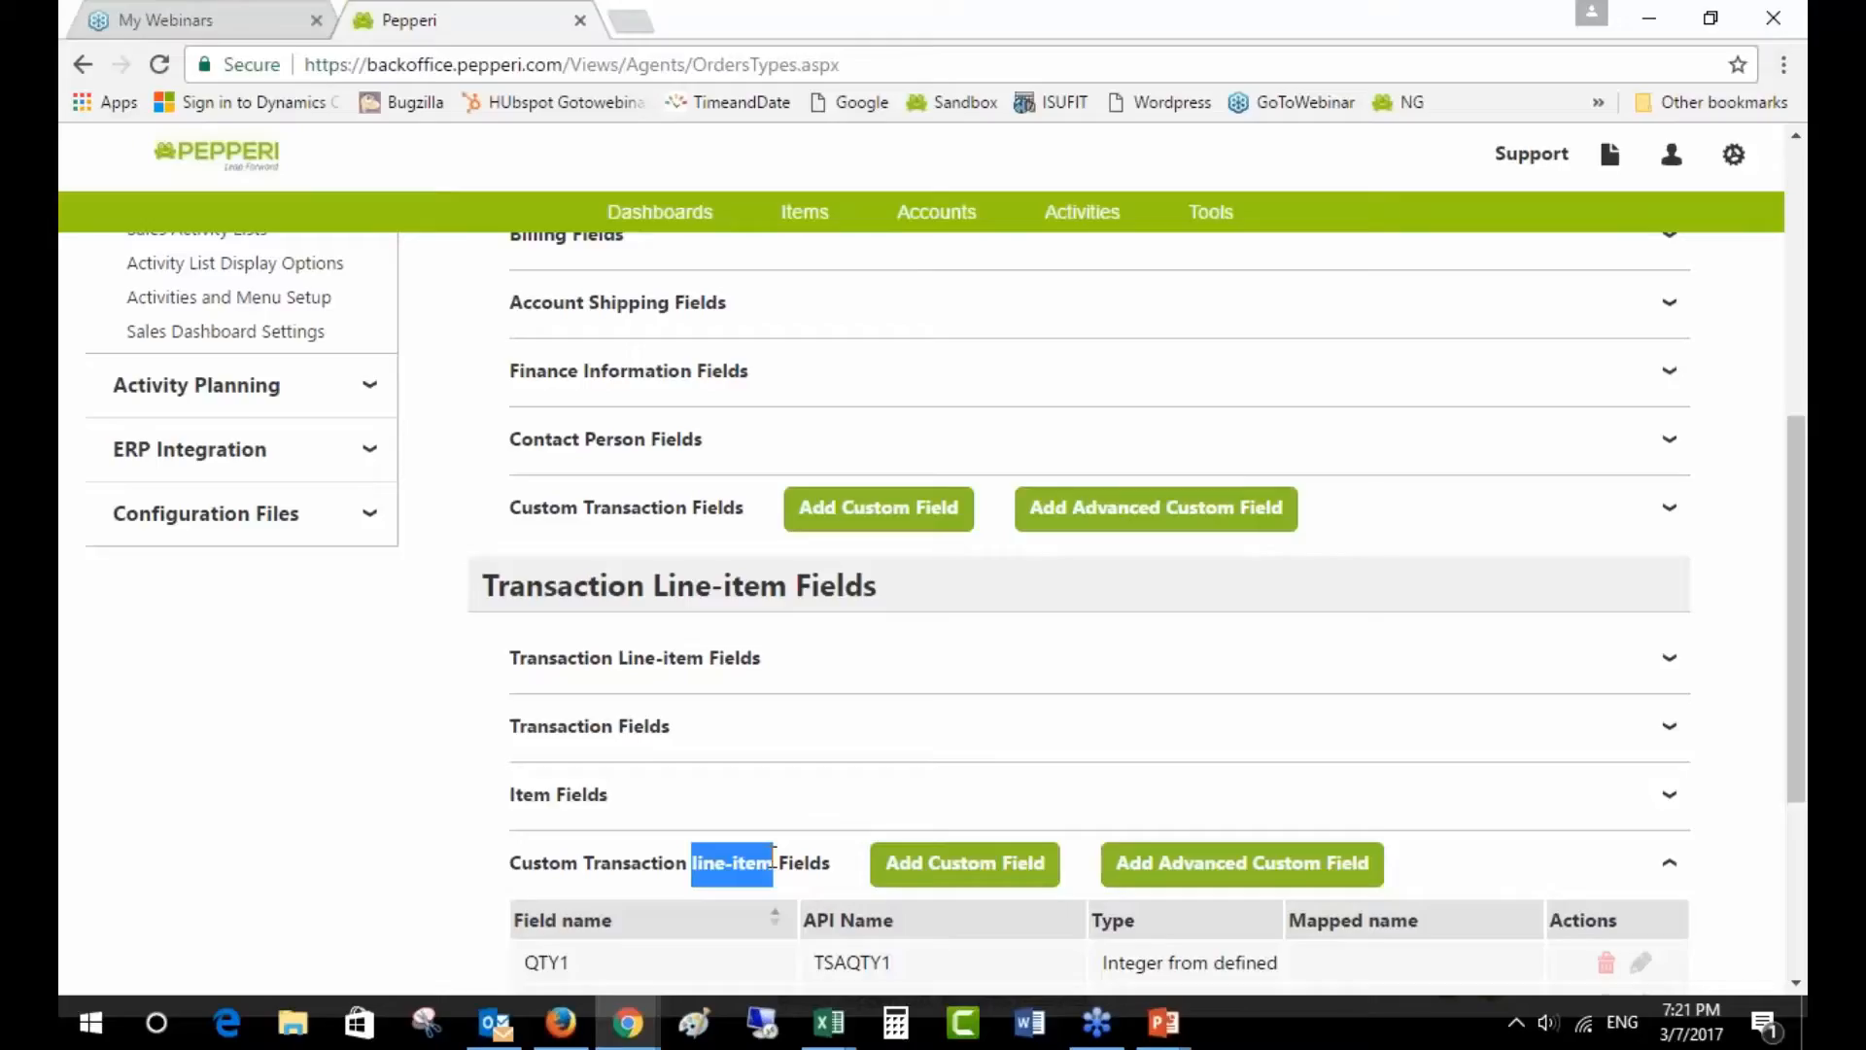
{"action": "scroll", "coordinate": [703, 591], "scroll_direction": "up", "scroll_amount": 3}
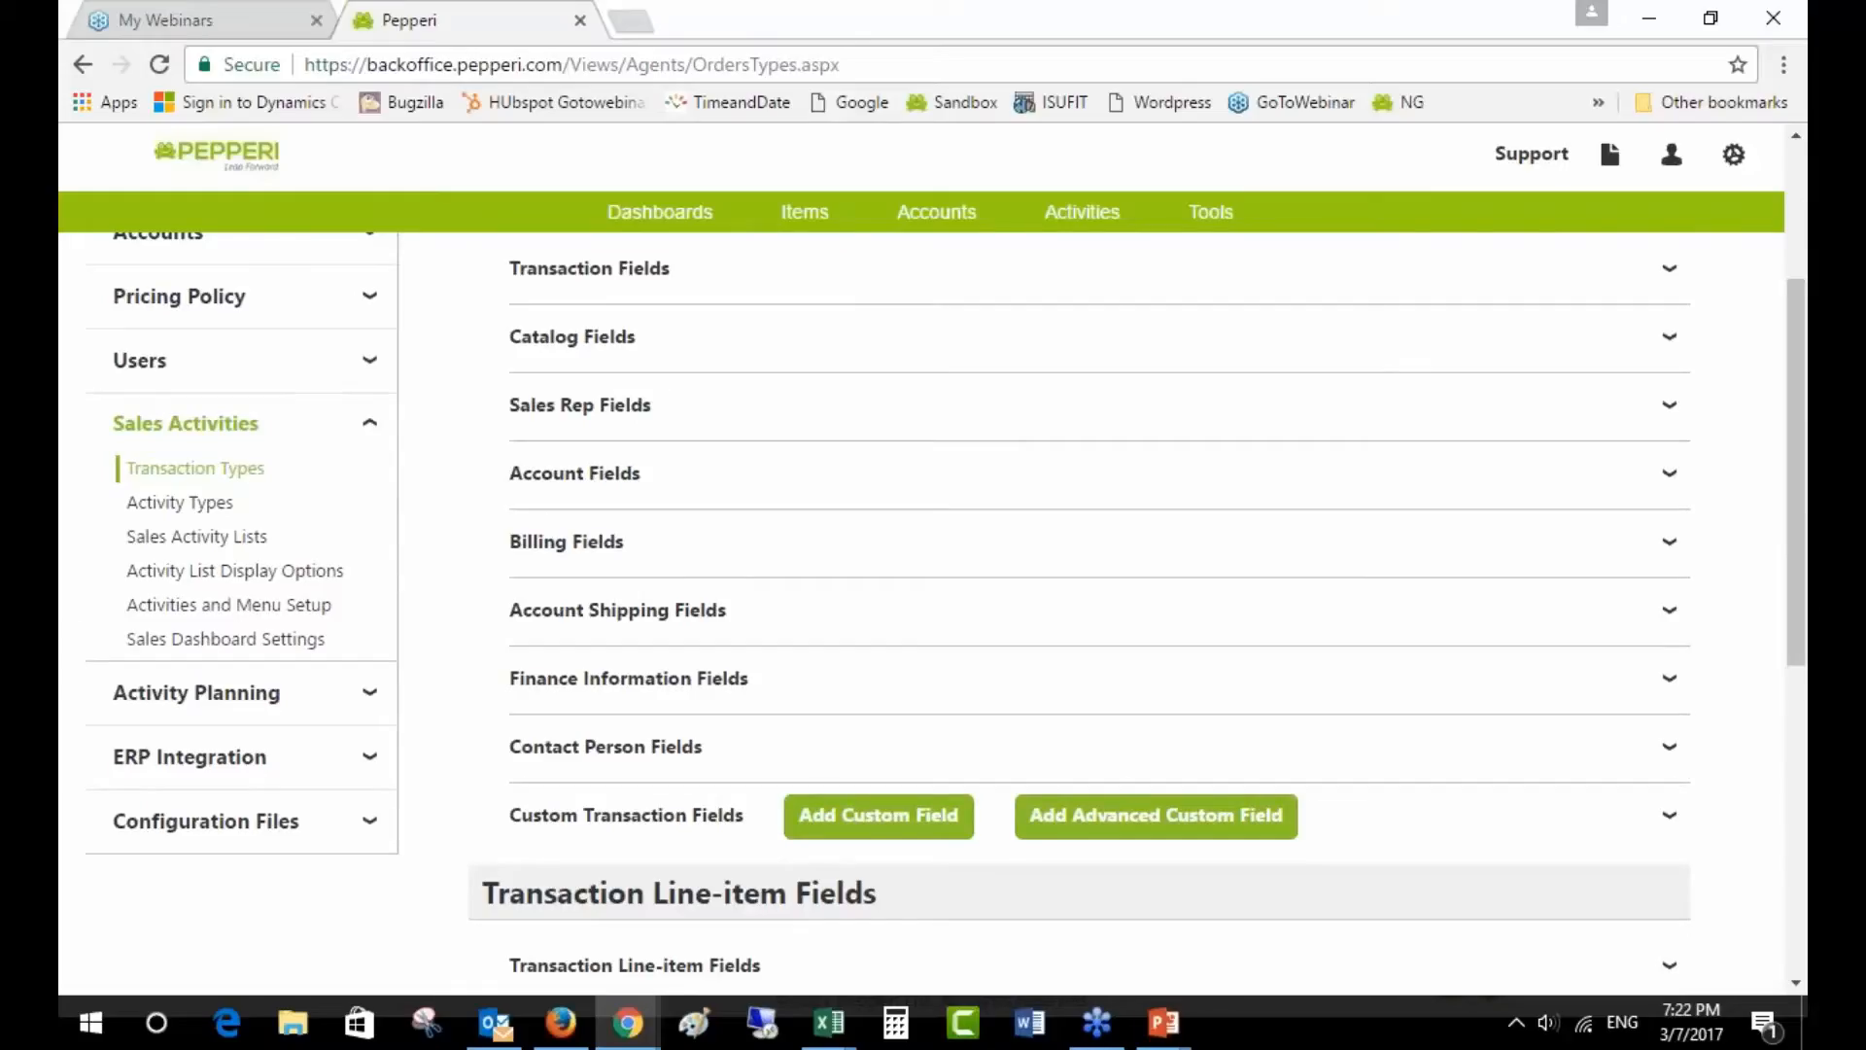
{"action": "scroll", "coordinate": [1079, 613], "scroll_direction": "down", "scroll_amount": 2}
{"action": "scroll", "coordinate": [1361, 681], "scroll_direction": "down", "scroll_amount": 2}
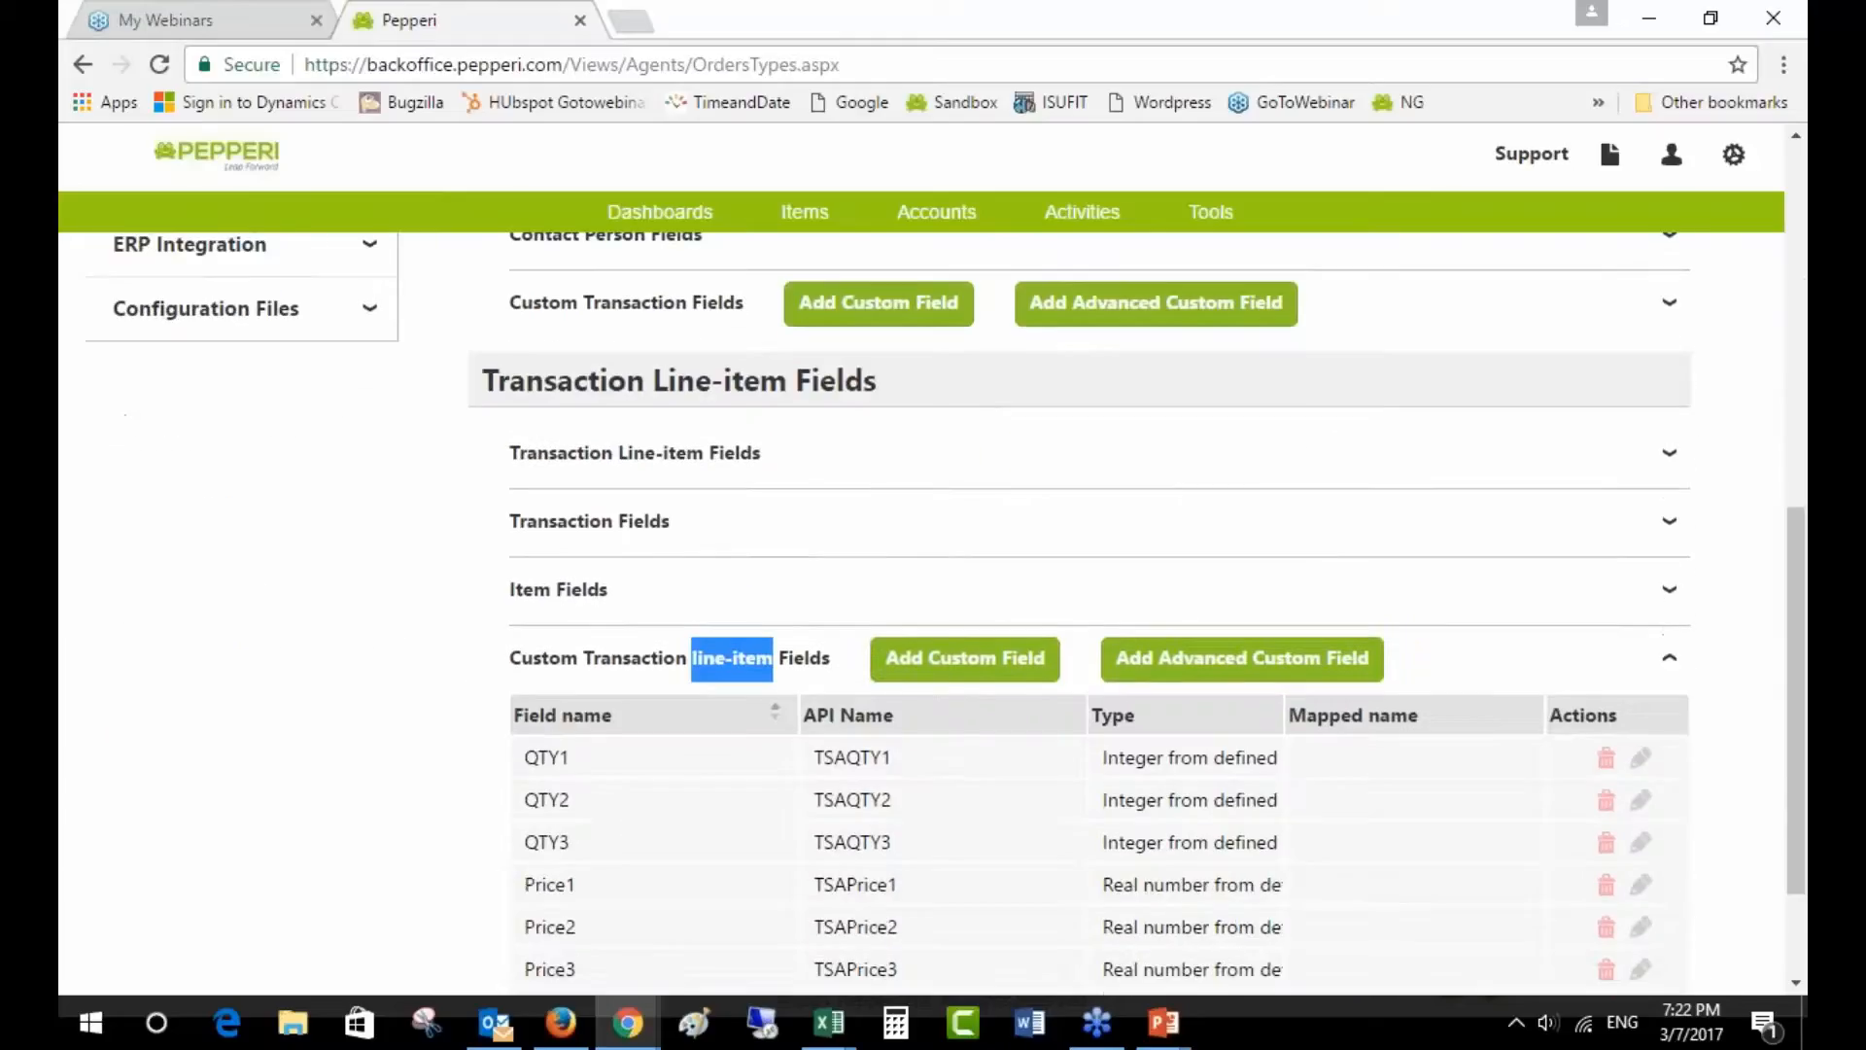
{"action": "left_click", "coordinate": [653, 677]}
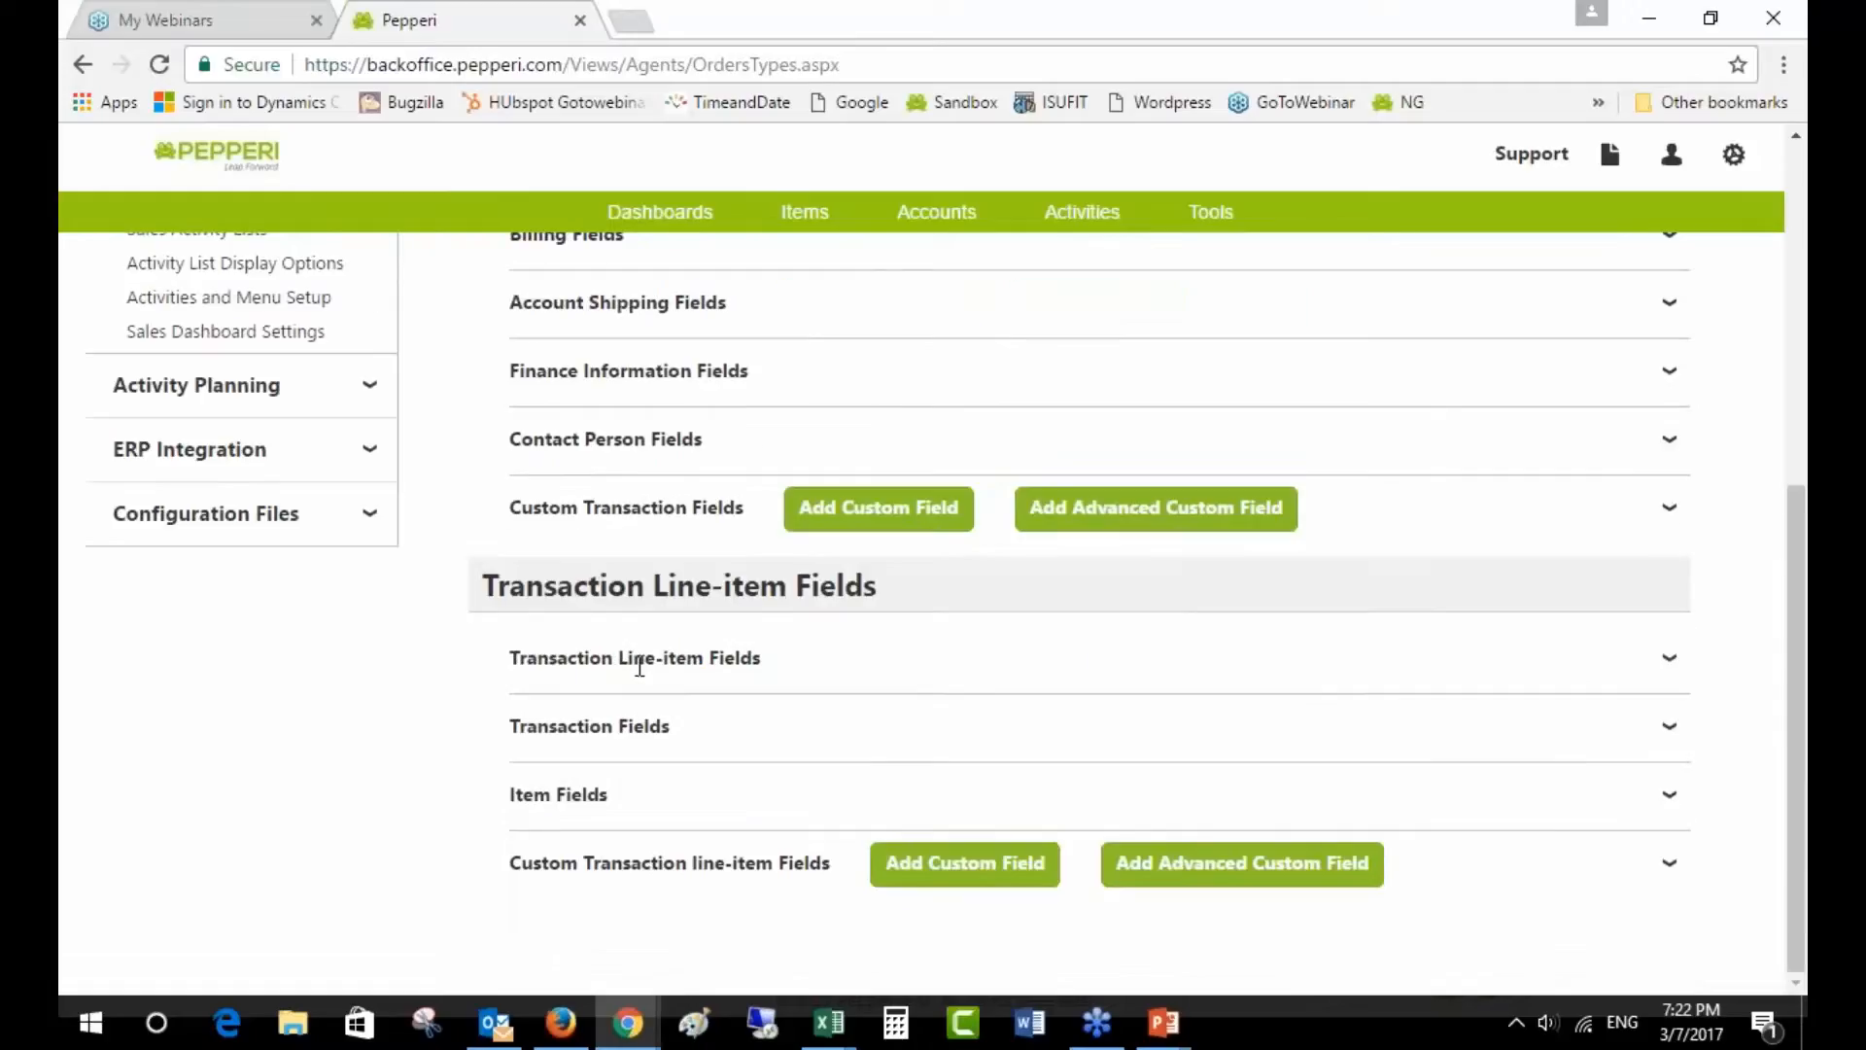
{"action": "left_click_drag", "start_coordinate": [586, 862], "coordinate": [827, 862]}
{"action": "scroll", "coordinate": [826, 859], "scroll_direction": "up", "scroll_amount": 4}
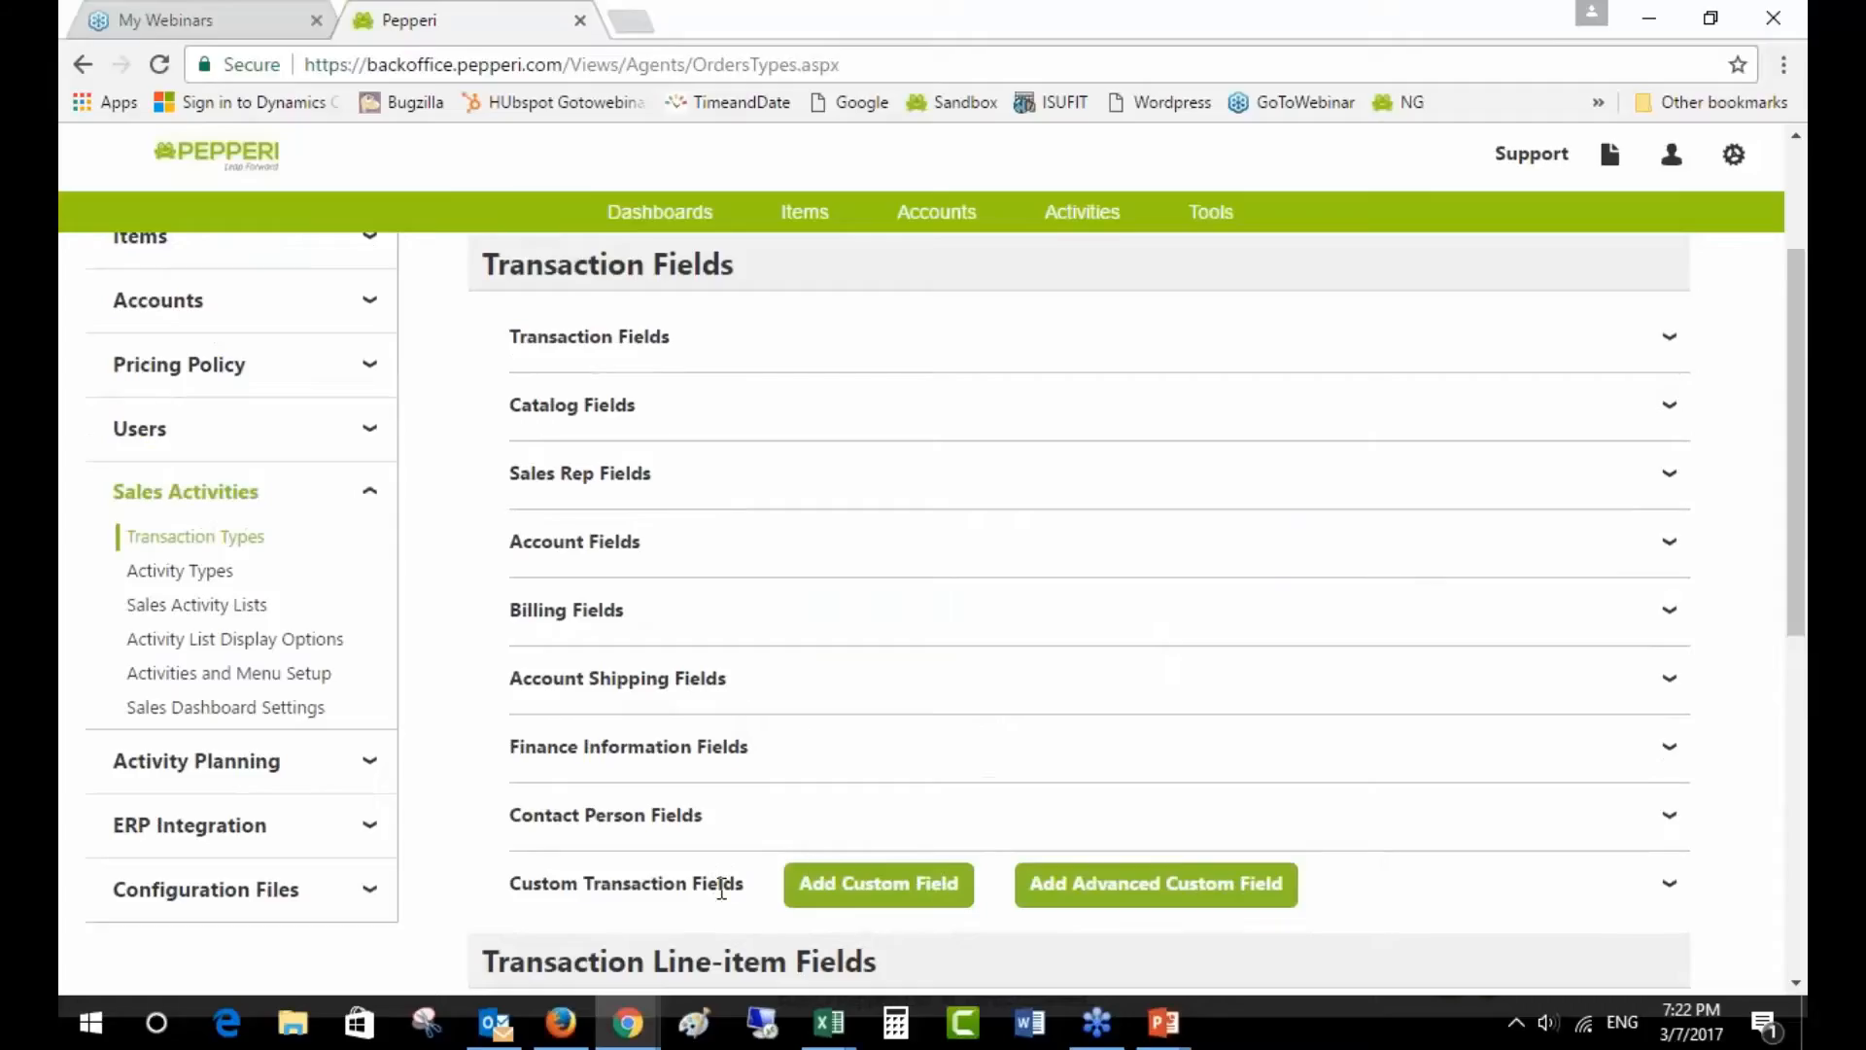
- Expand Custom Transaction Fields to reveal Discount threshold and Order Min, then start an Advanced Custom Field
{"action": "left_click", "coordinate": [721, 890]}
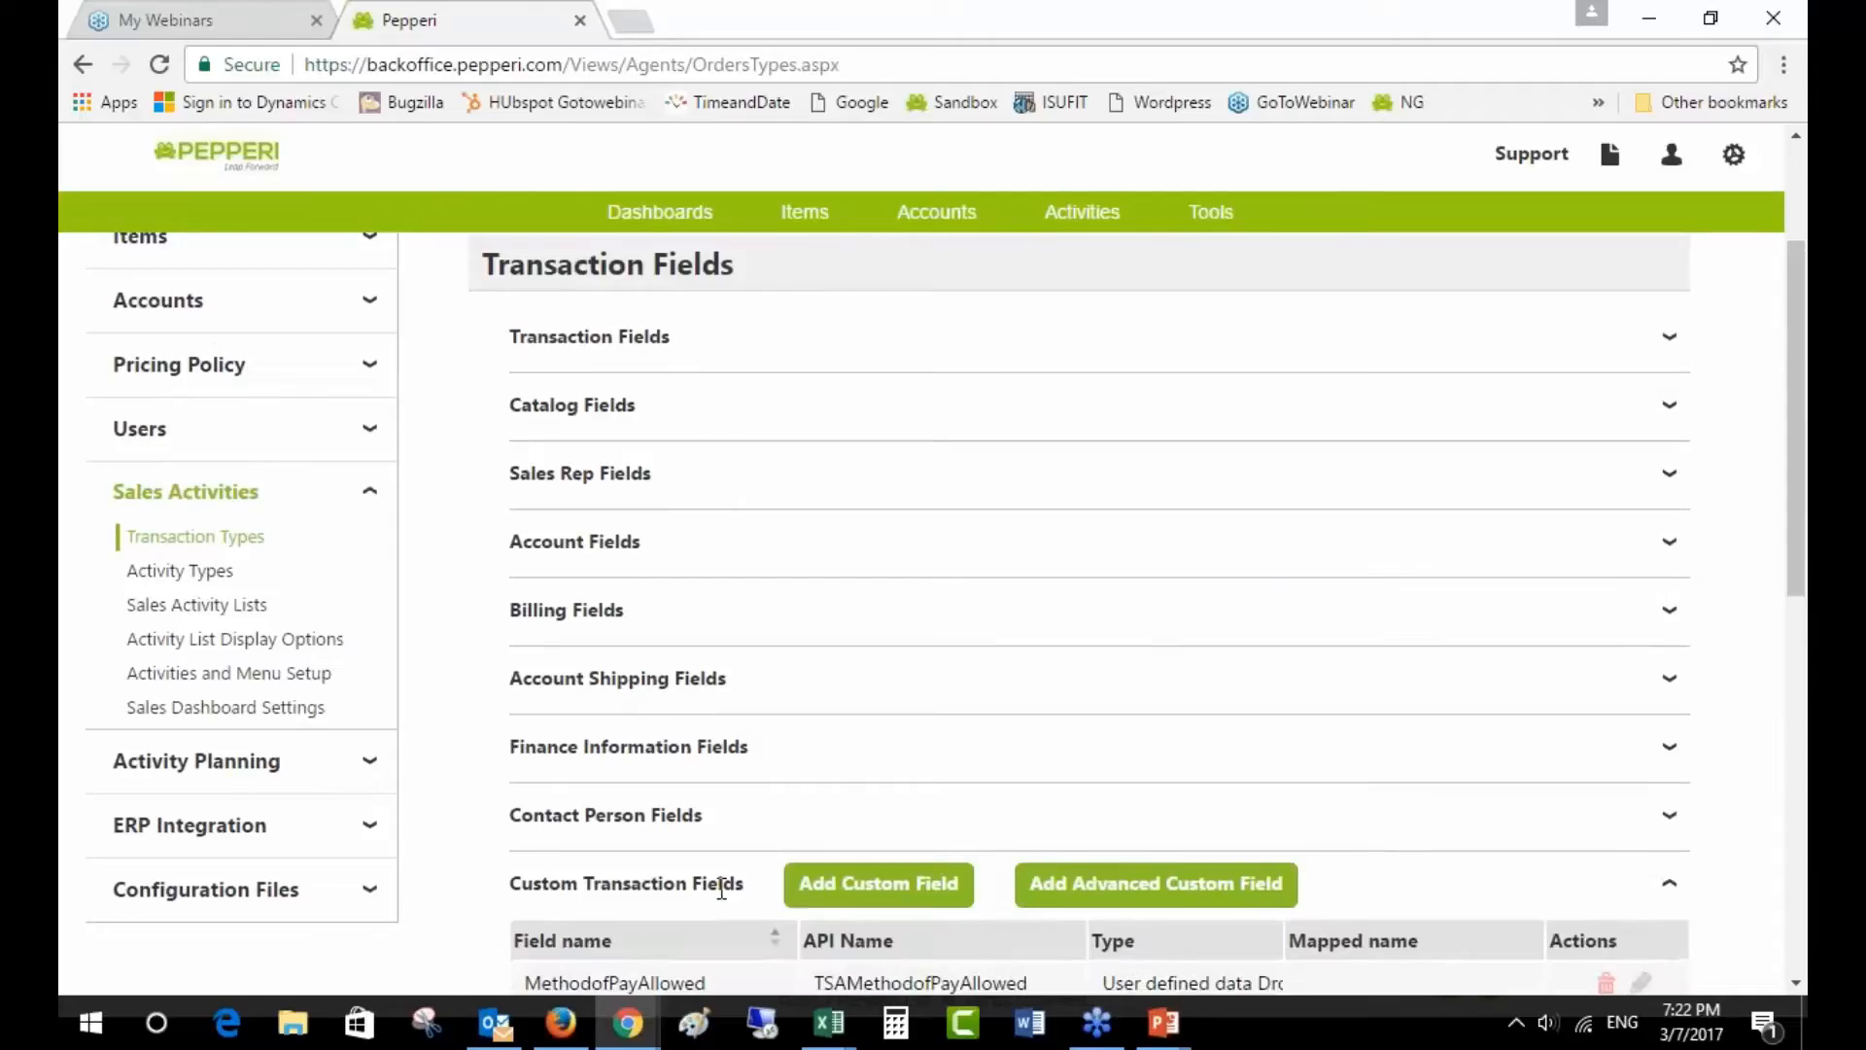
{"action": "scroll", "coordinate": [737, 883], "scroll_direction": "down", "scroll_amount": 2}
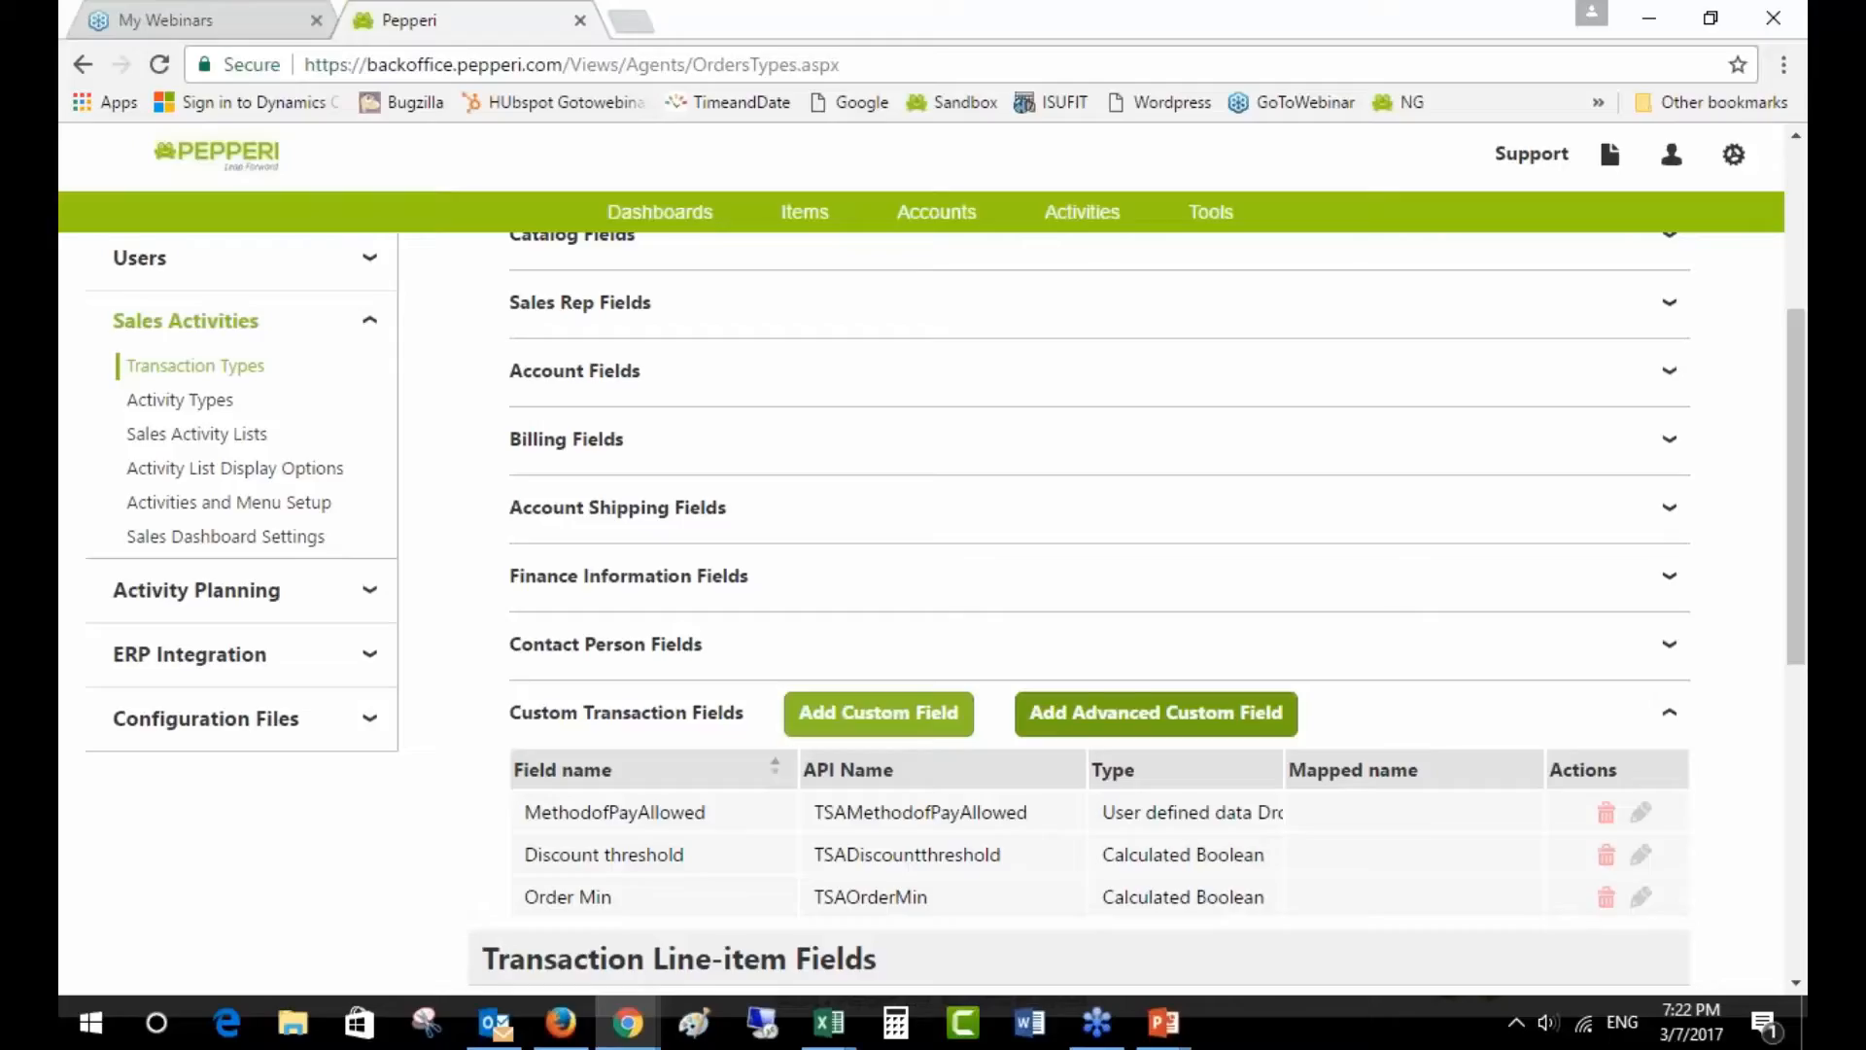
{"action": "left_click", "coordinate": [1208, 724]}
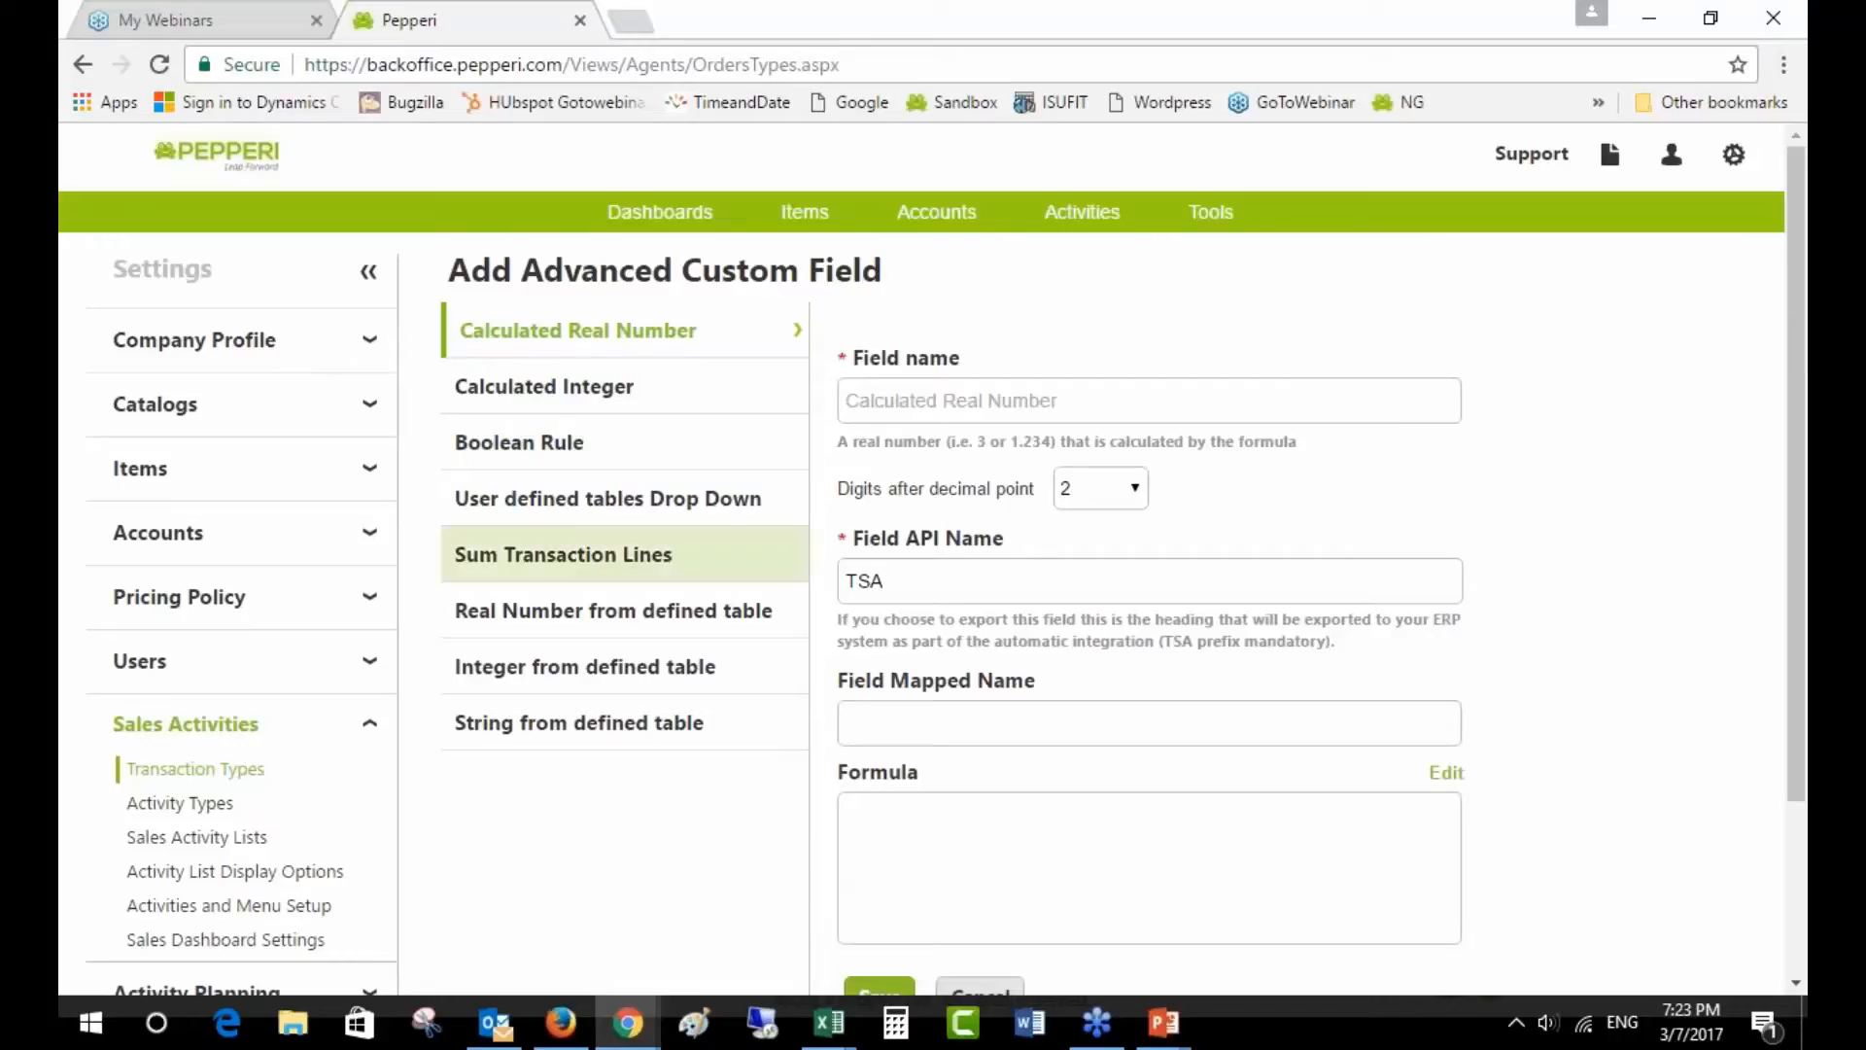
- Try a Sum Transaction Lines field summing UnitPriceAfterDiscount, then leave the form unsaved
{"action": "left_click", "coordinate": [585, 572]}
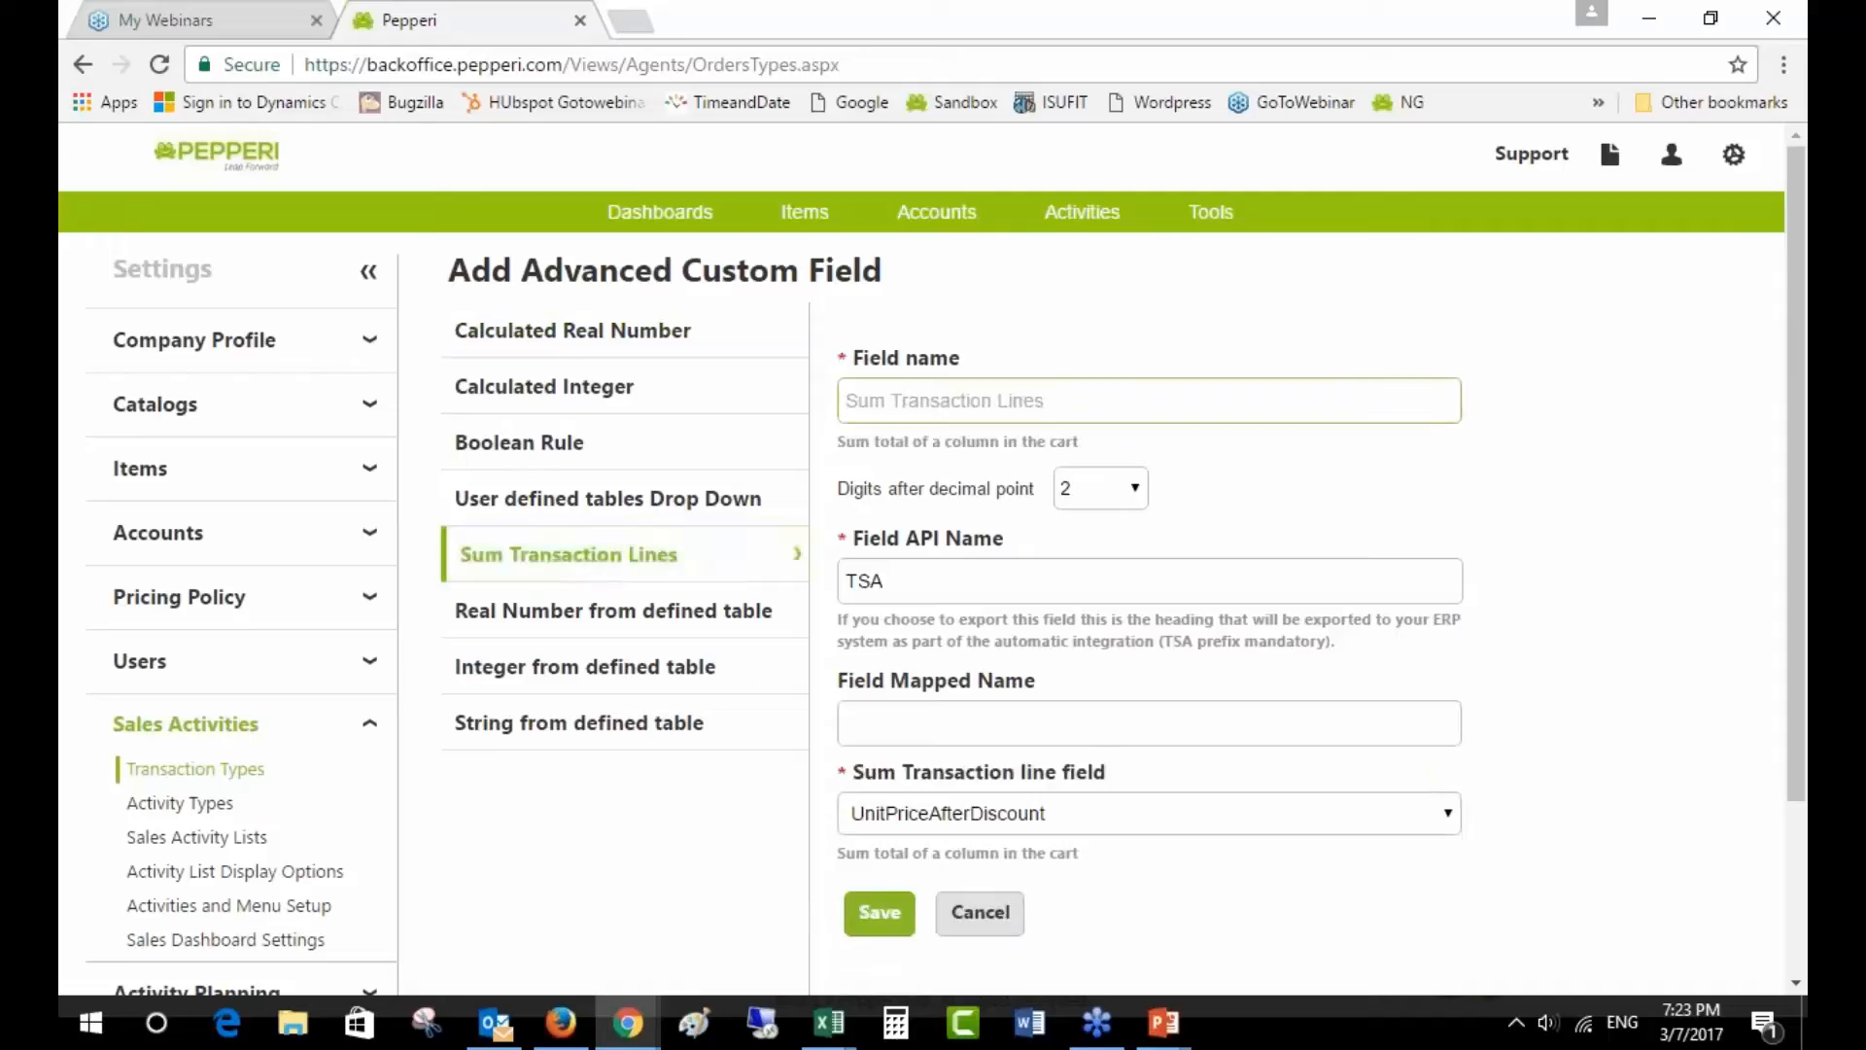
{"action": "left_click", "coordinate": [1006, 816]}
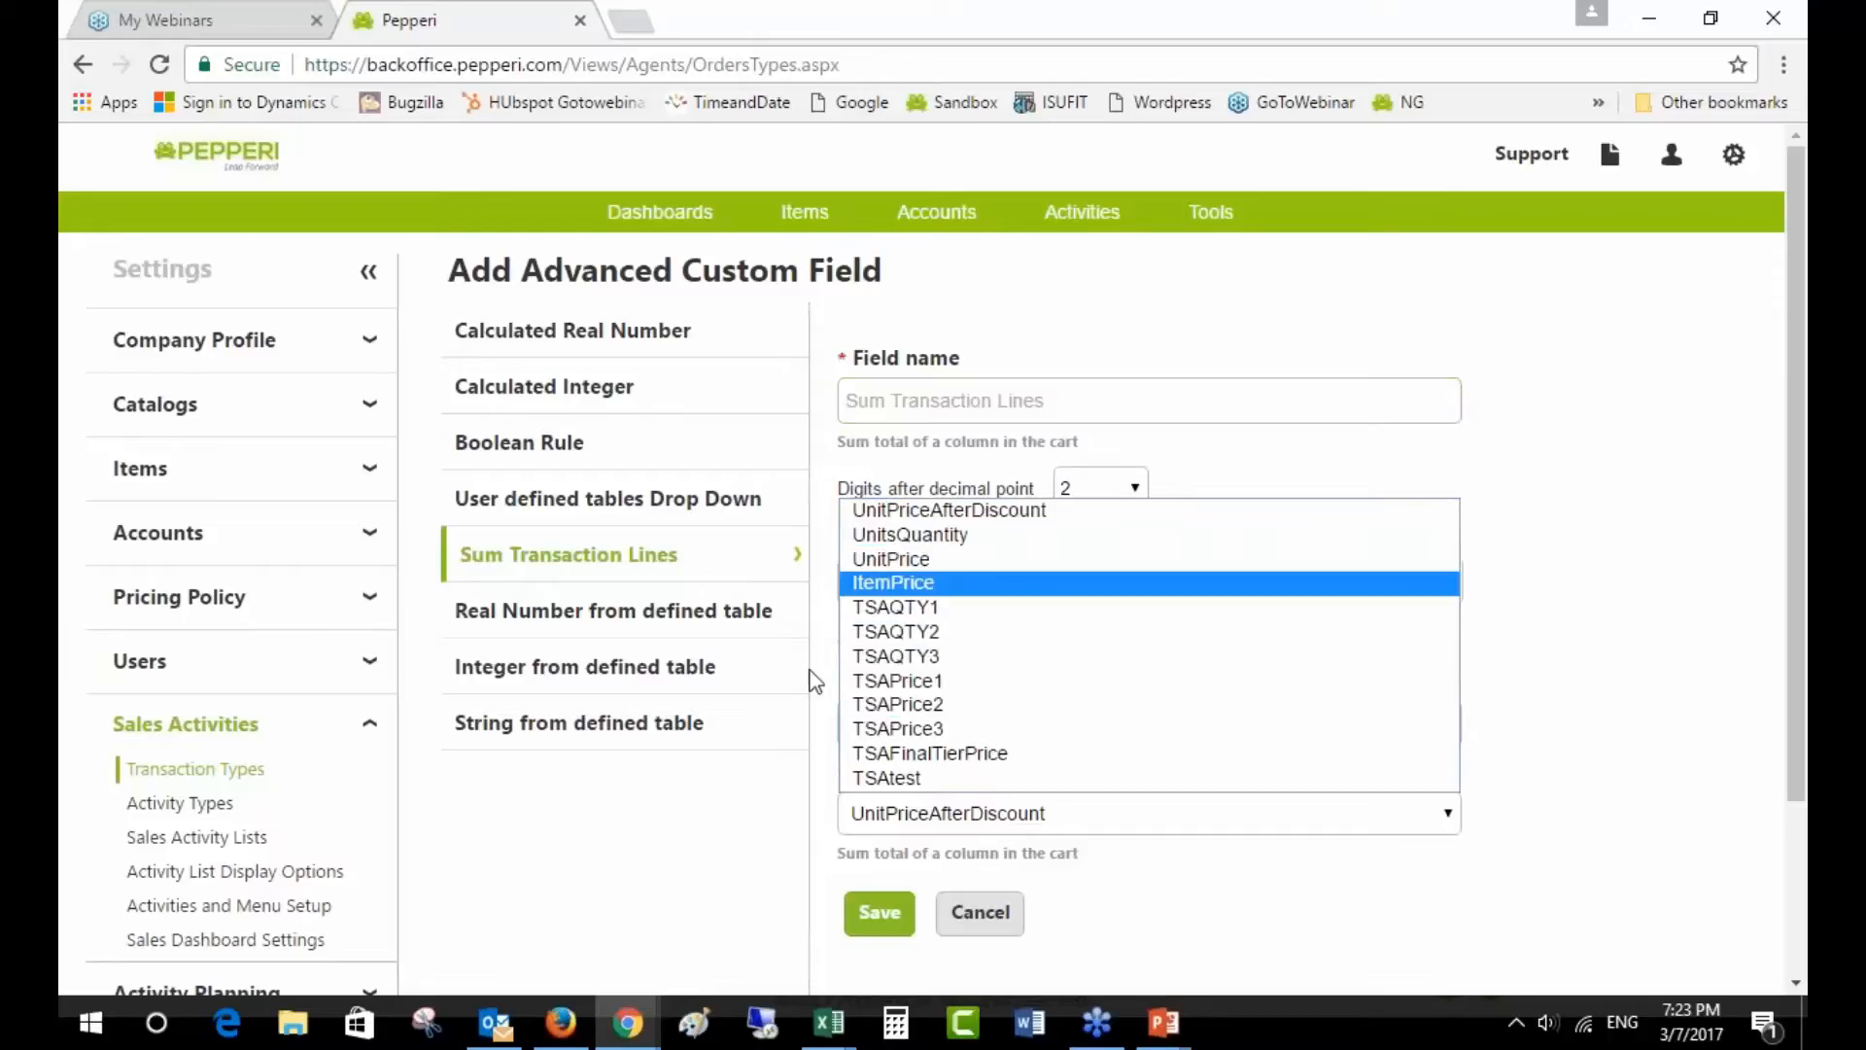
{"action": "left_click", "coordinate": [753, 834]}
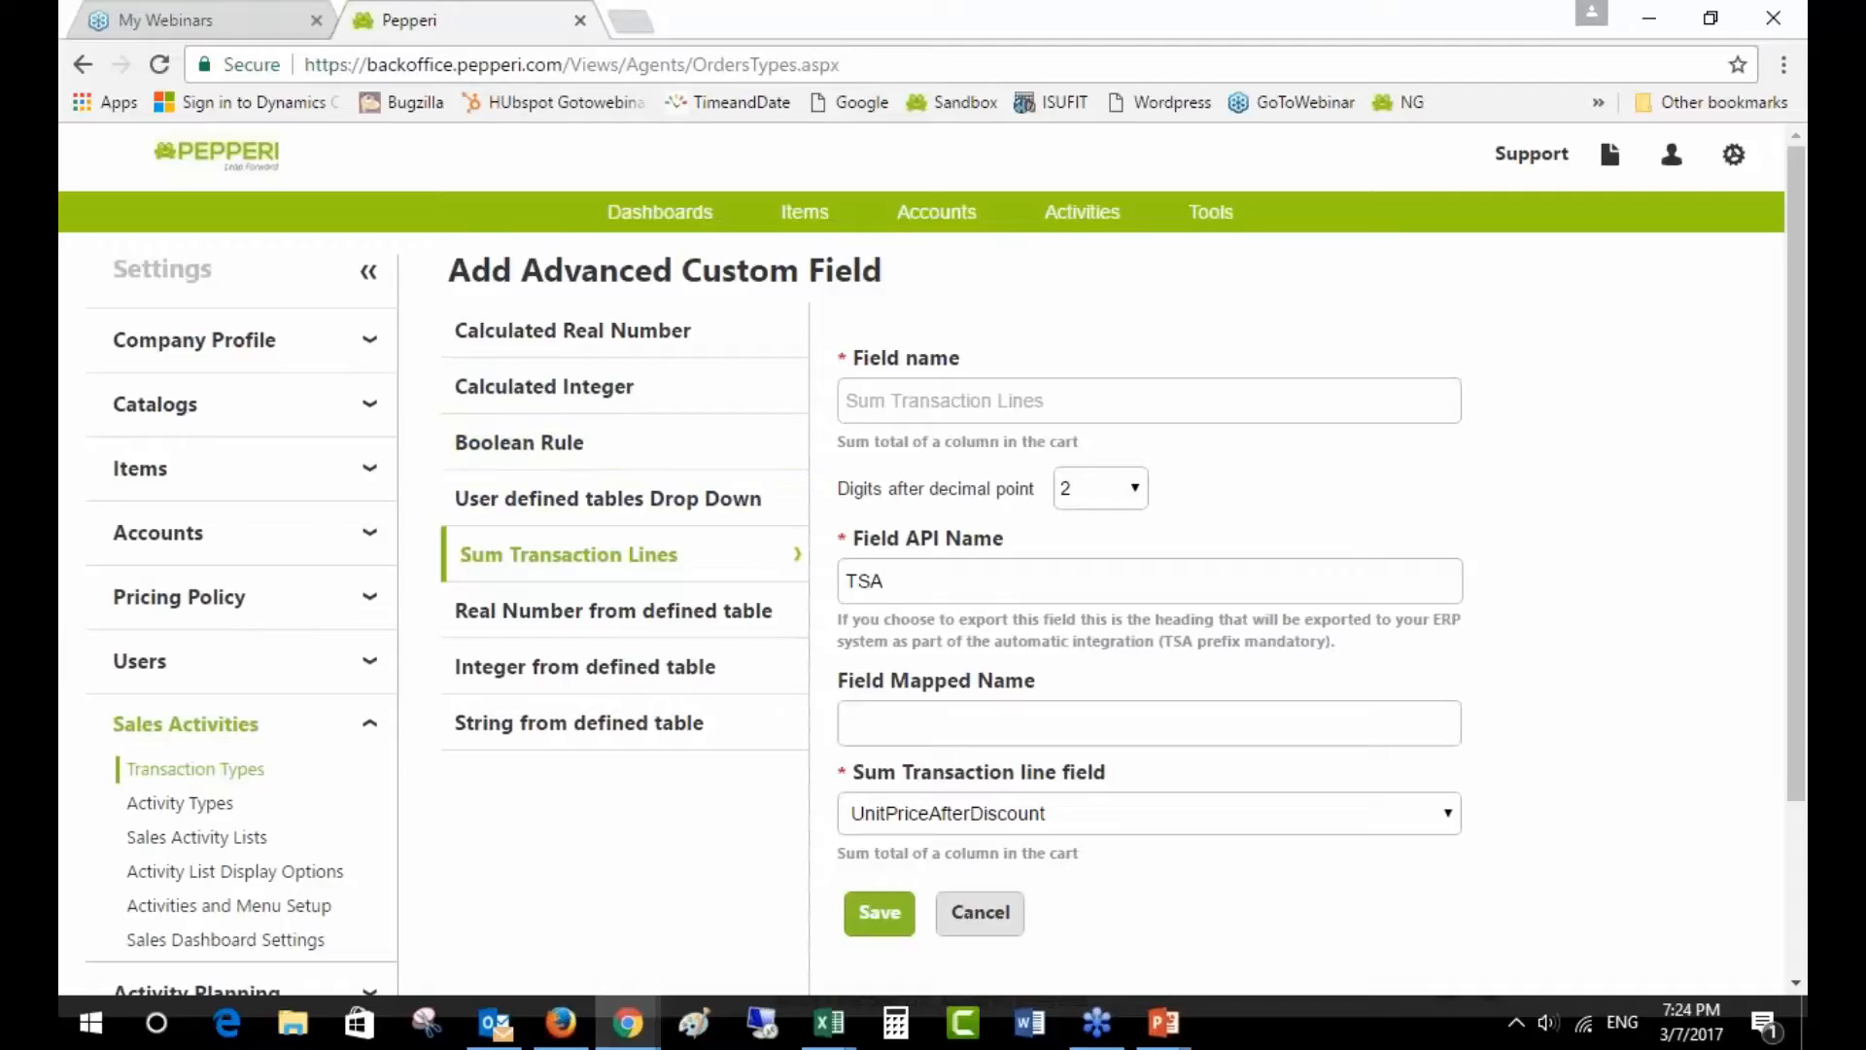
{"action": "scroll", "coordinate": [1058, 883], "scroll_direction": "down", "scroll_amount": 5}
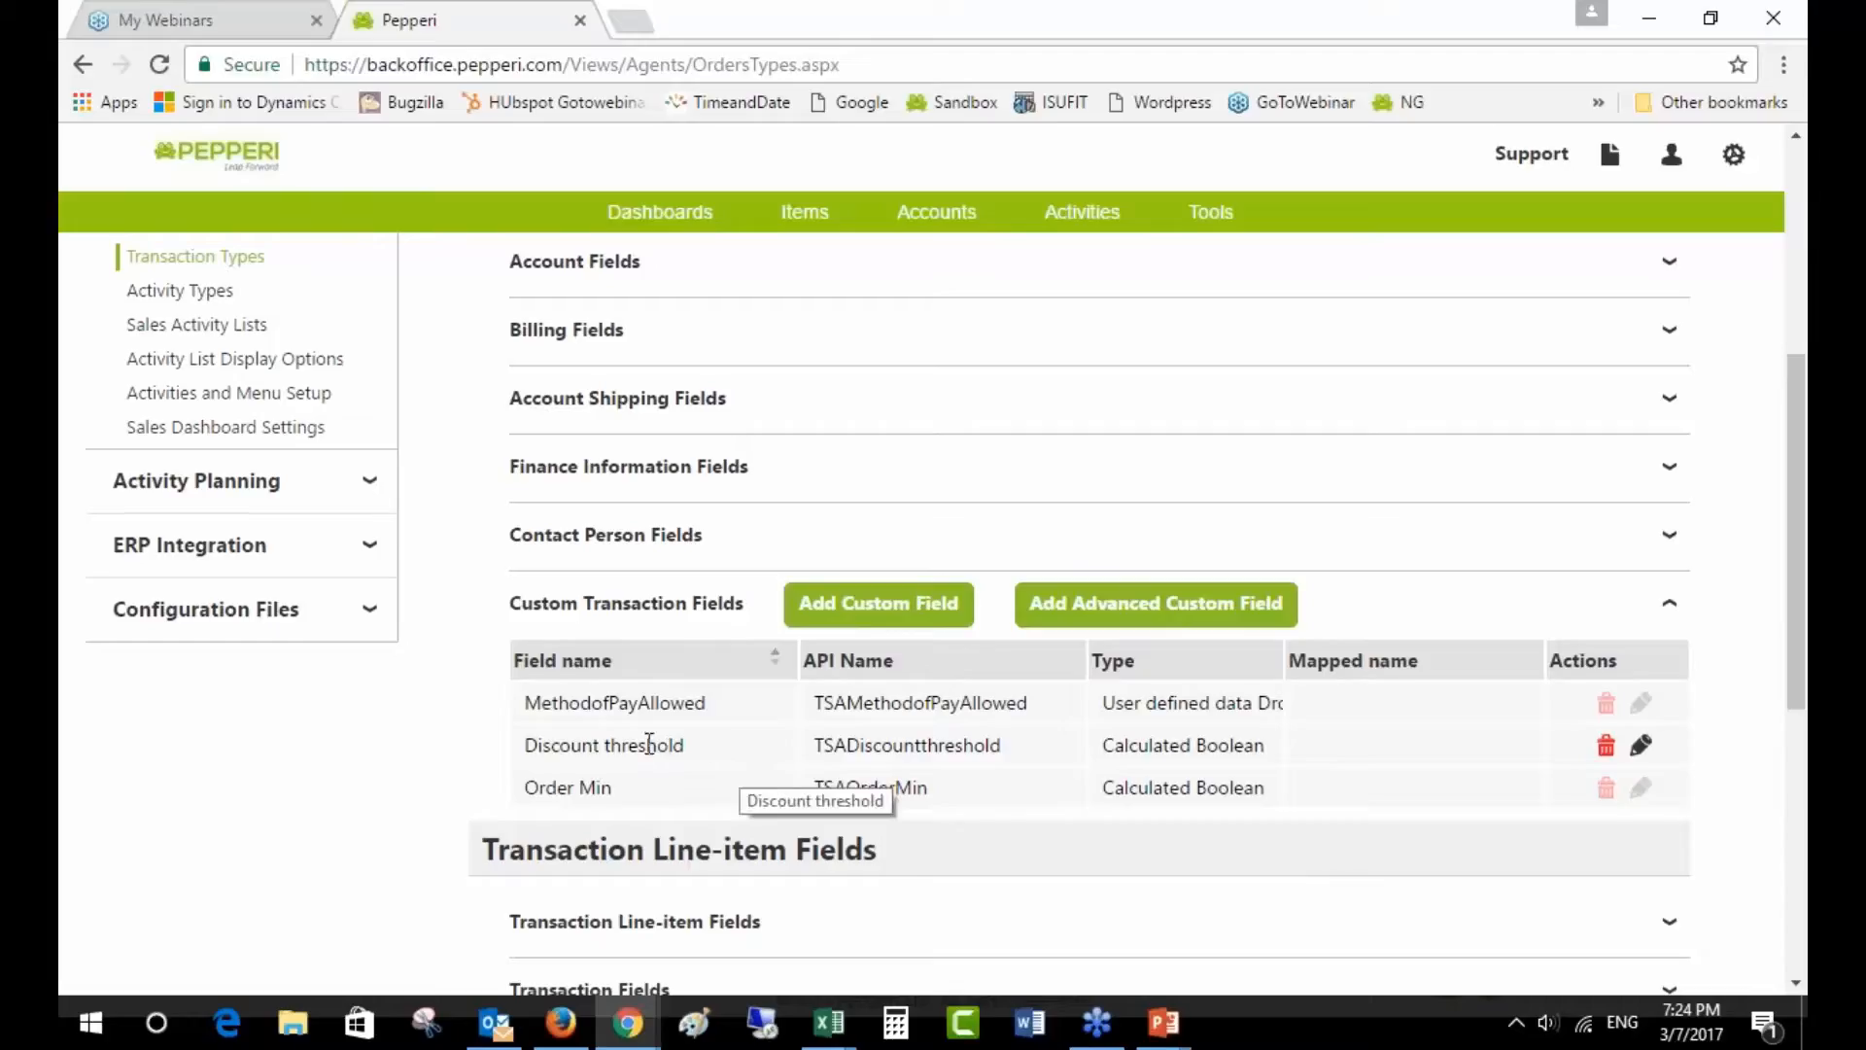
{"action": "mouse_move", "coordinate": [1185, 1038]}
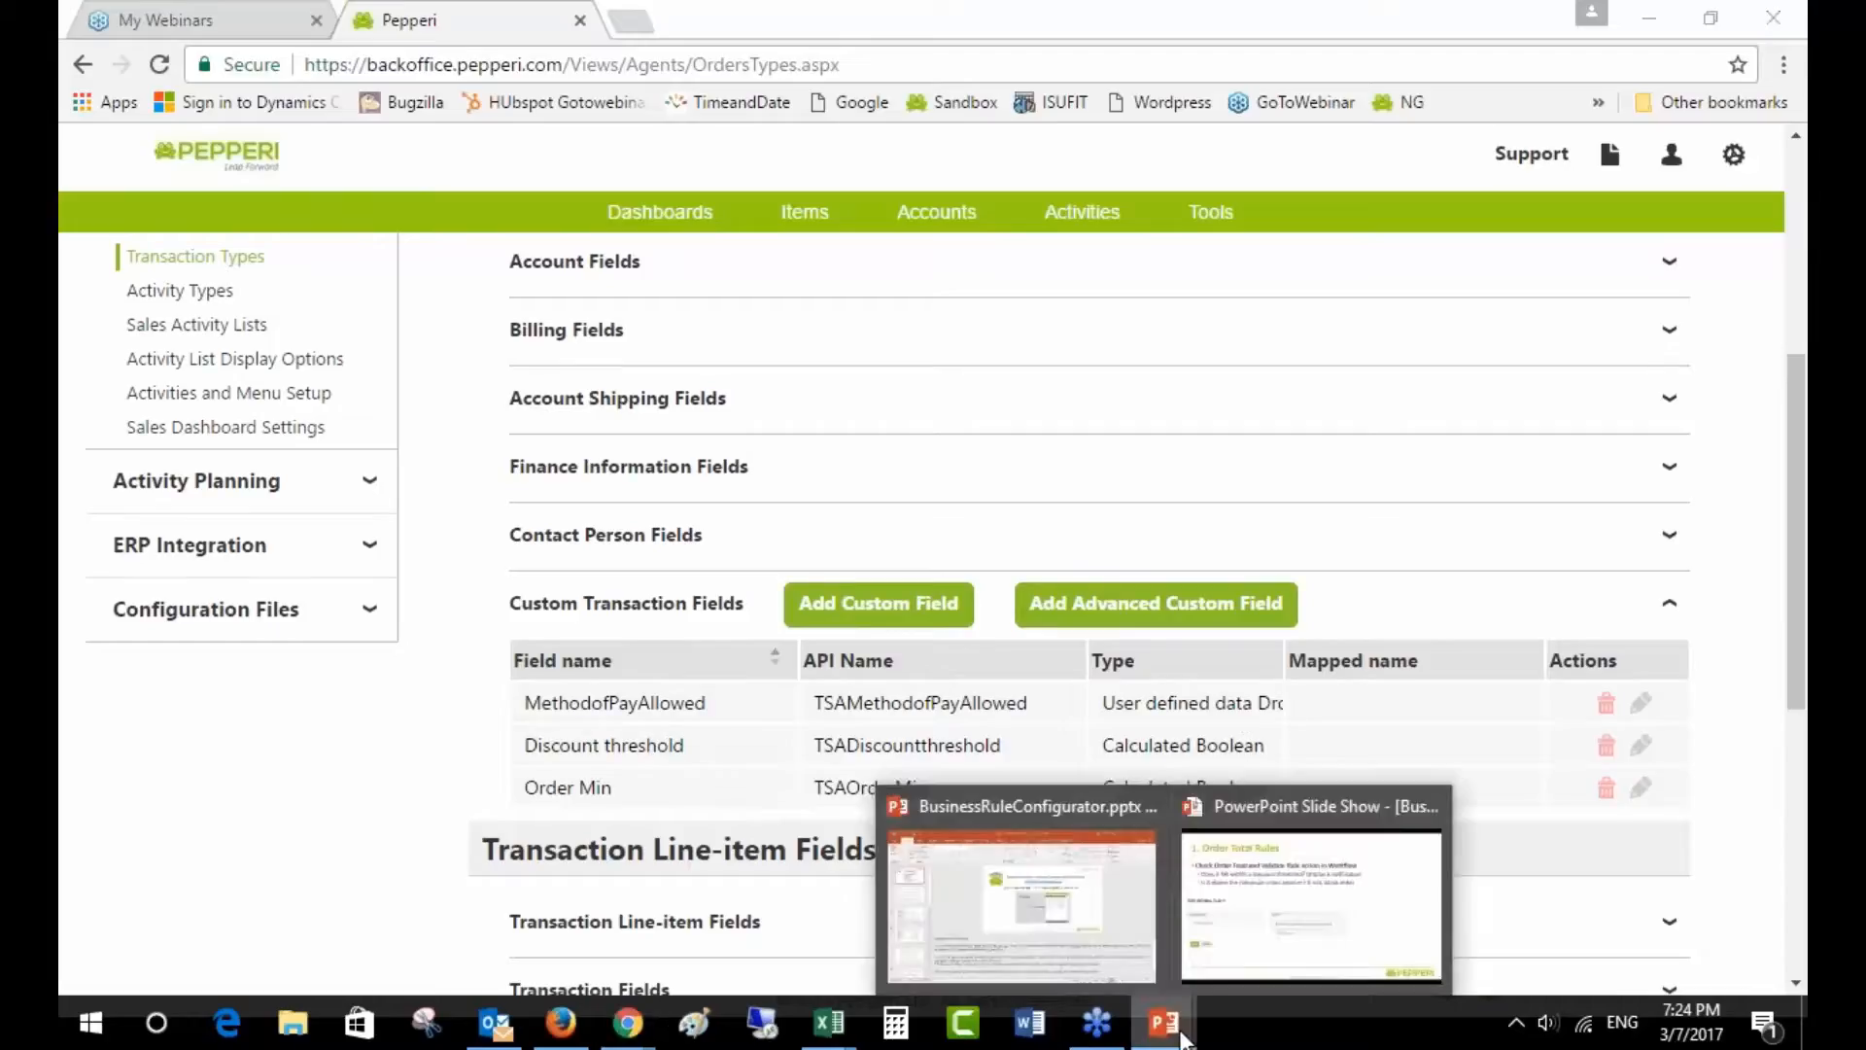
{"action": "left_click", "coordinate": [1238, 957]}
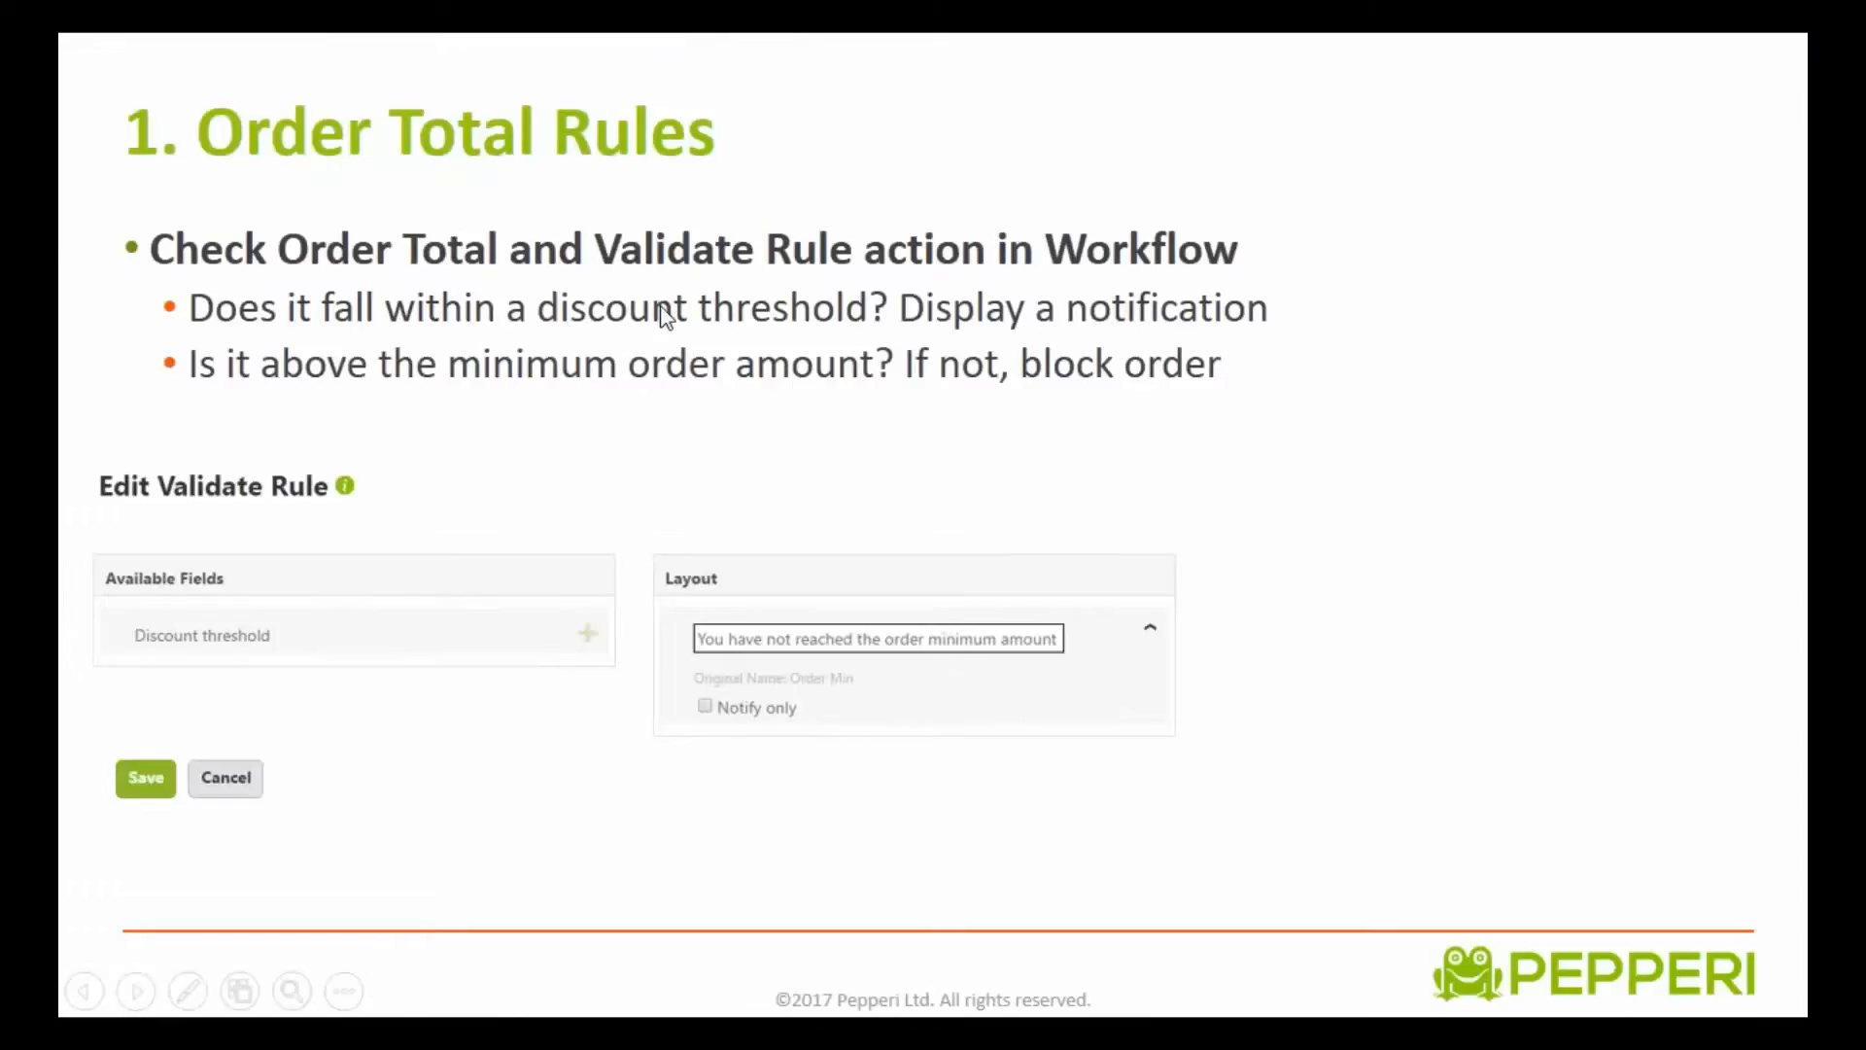
{"action": "key", "text": "alt+Tab"}
{"action": "scroll", "coordinate": [996, 838], "scroll_direction": "down", "scroll_amount": 4}
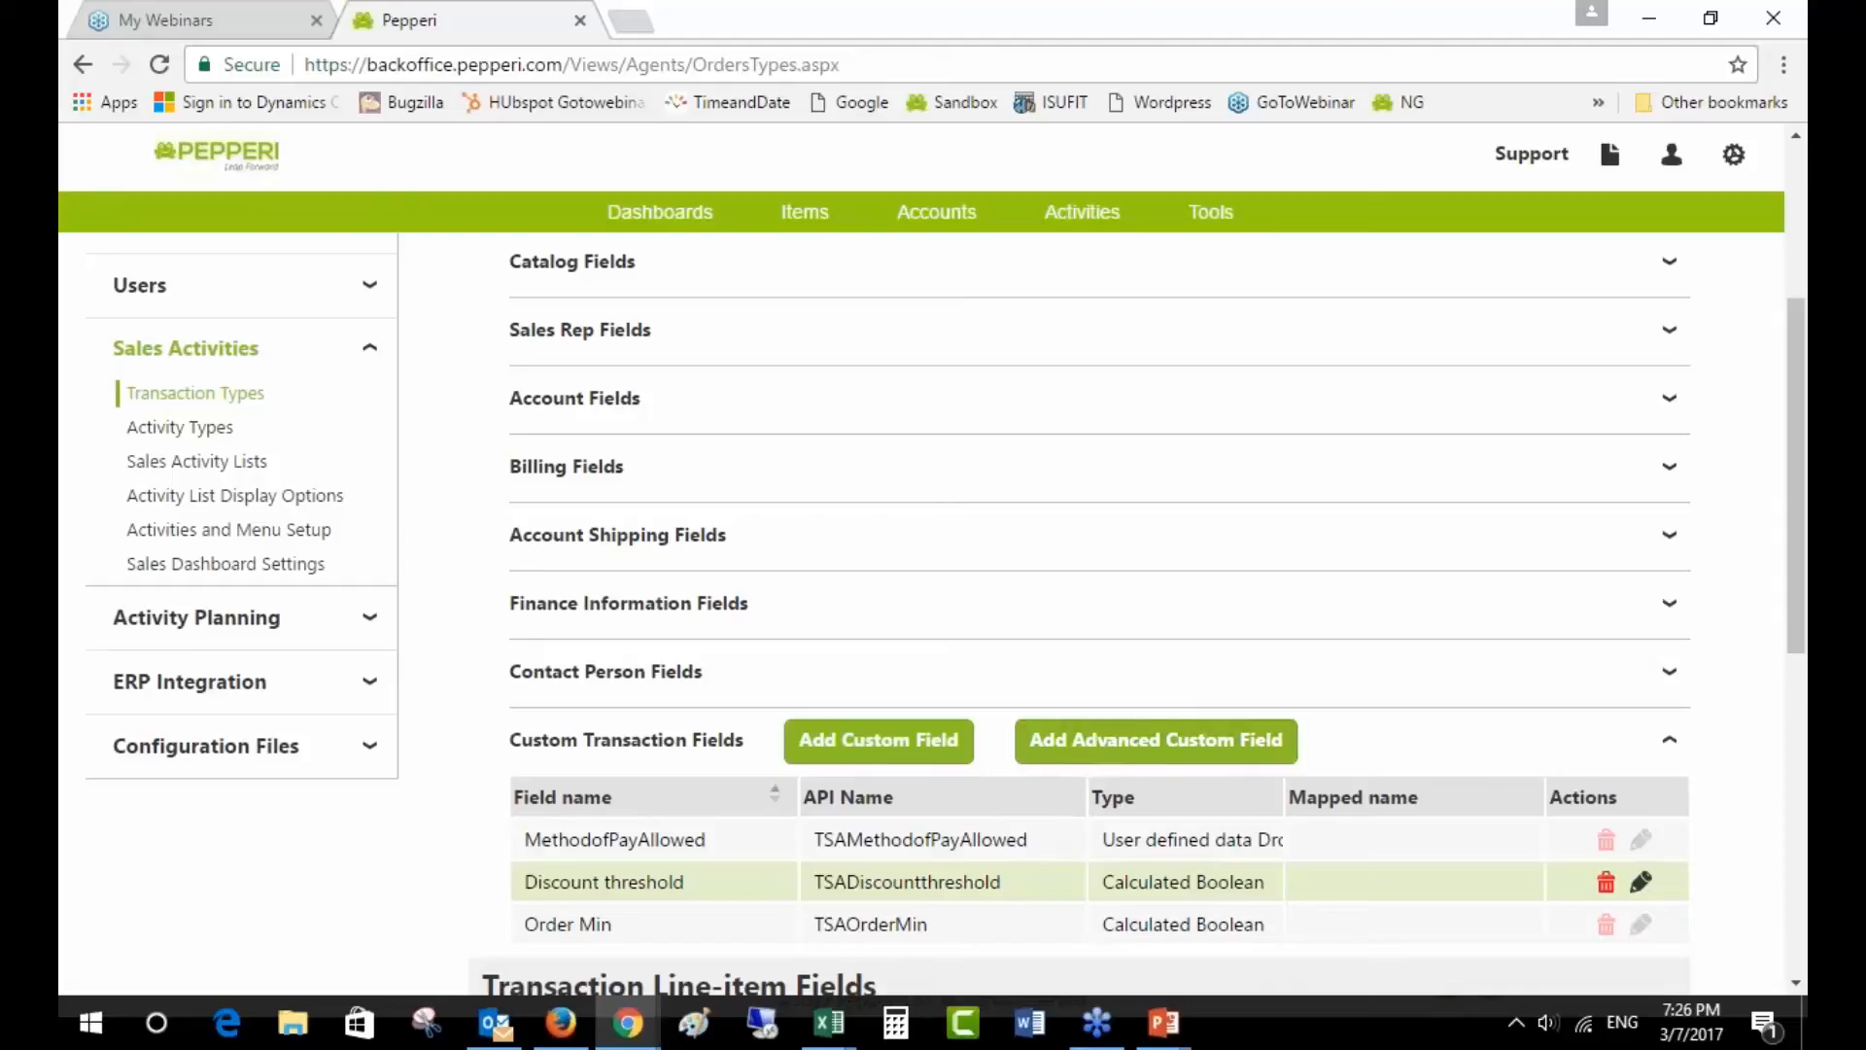
- Open Discount threshold for editing to view its formula 800 < SubTotalAfterItemsDiscount < 1000
{"action": "left_click", "coordinate": [1643, 885]}
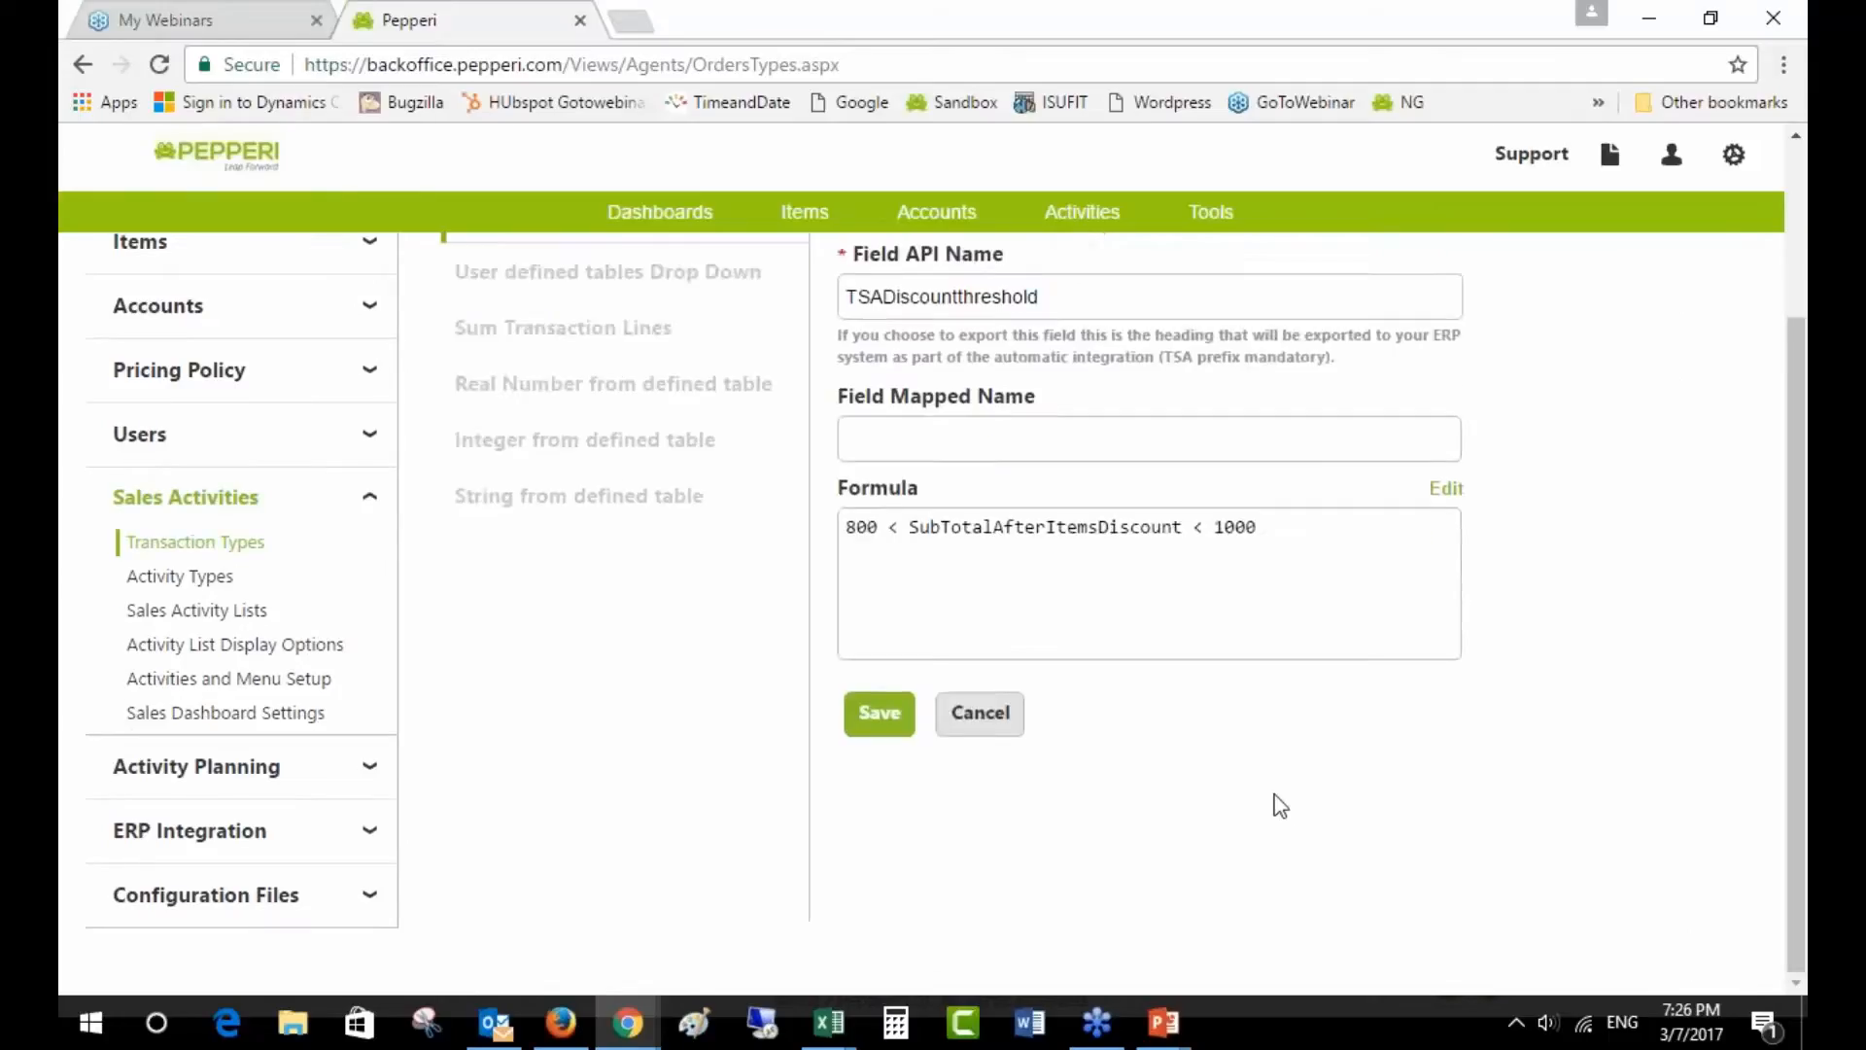
{"action": "scroll", "coordinate": [1276, 806], "scroll_direction": "up", "scroll_amount": 3}
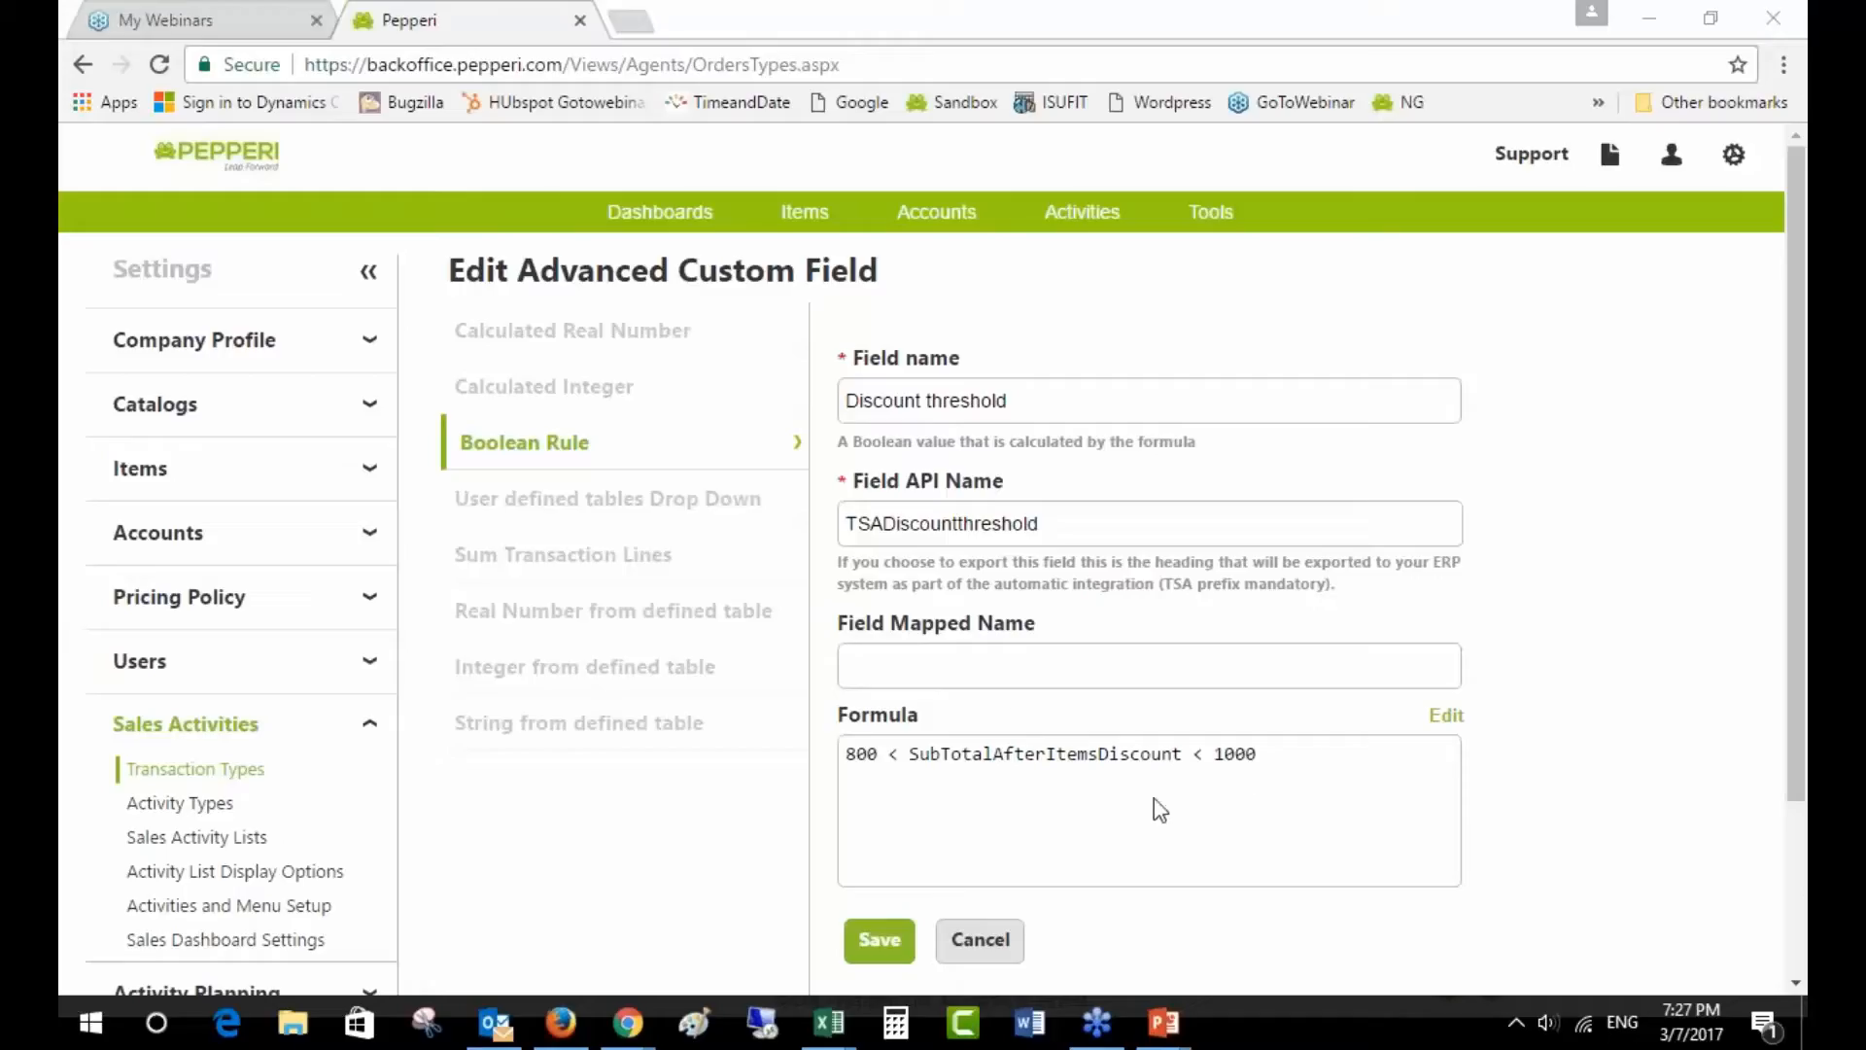
{"action": "double_click", "coordinate": [856, 714]}
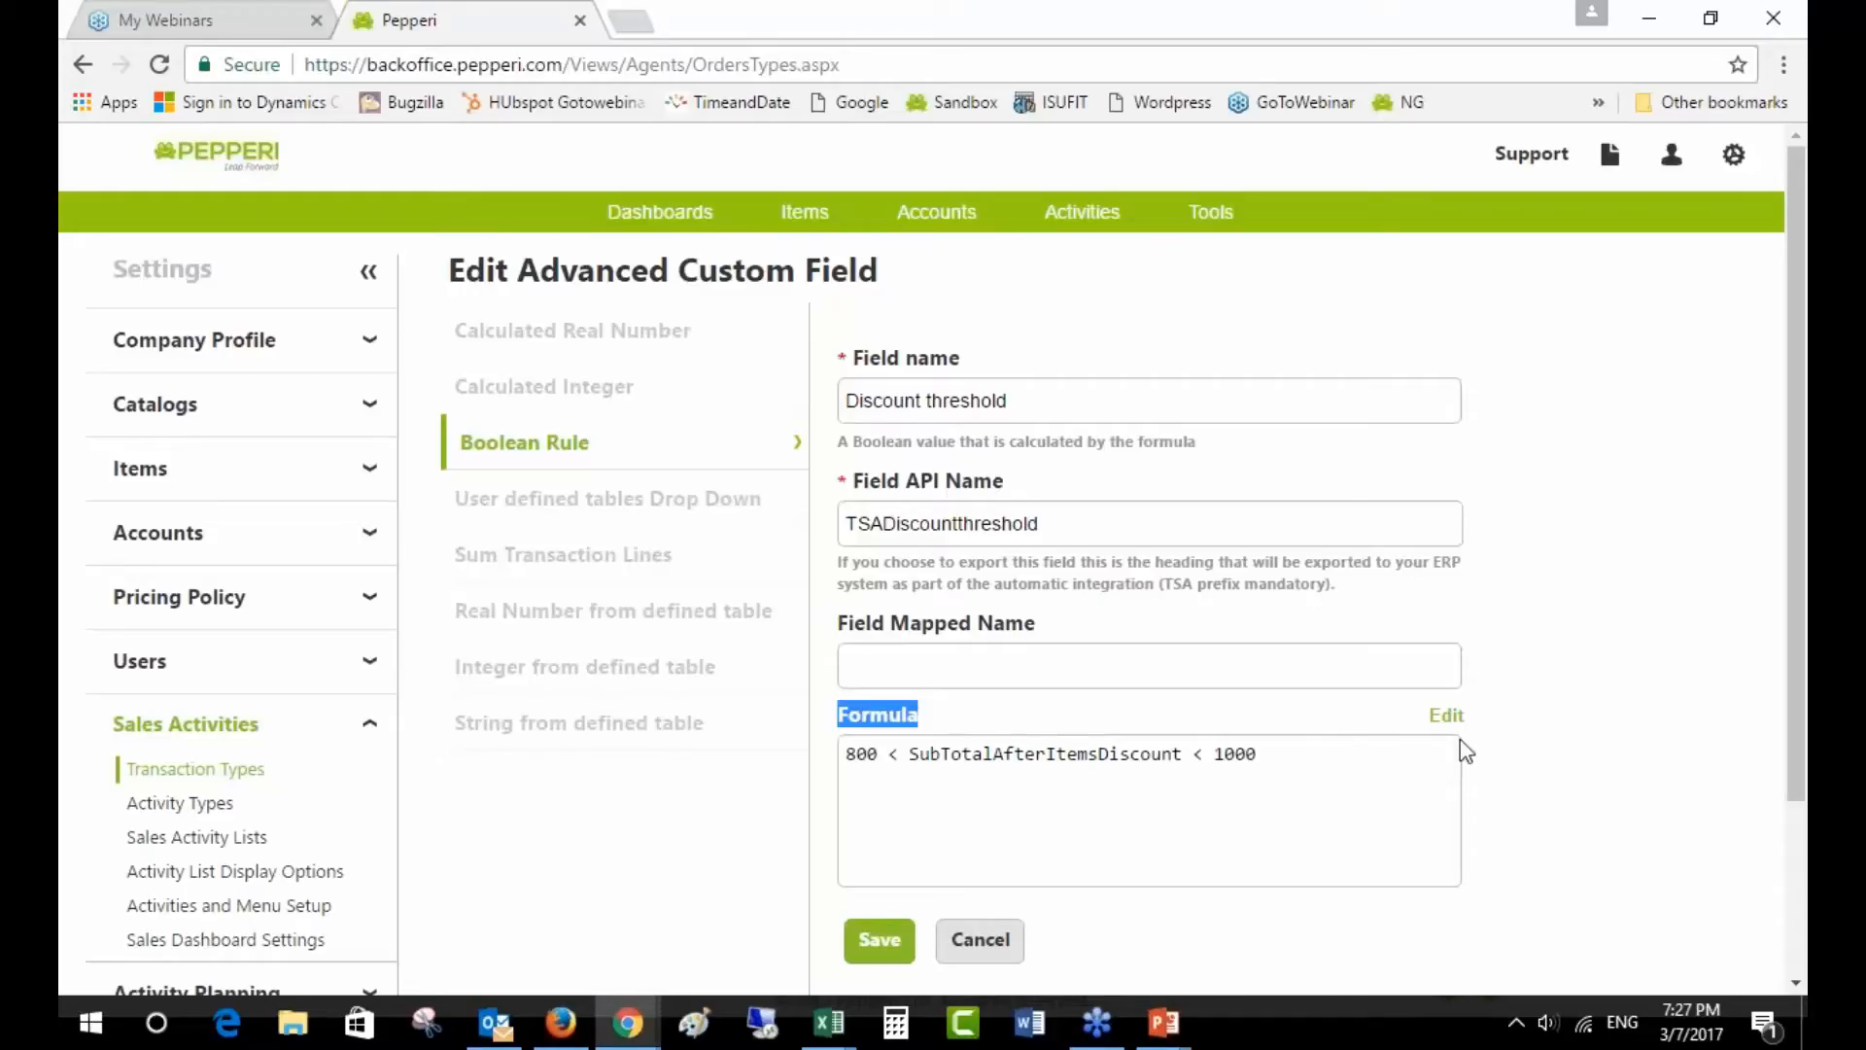
- Open the Discount threshold formula in the formula editor and begin adding an operand
{"action": "left_click", "coordinate": [1445, 716]}
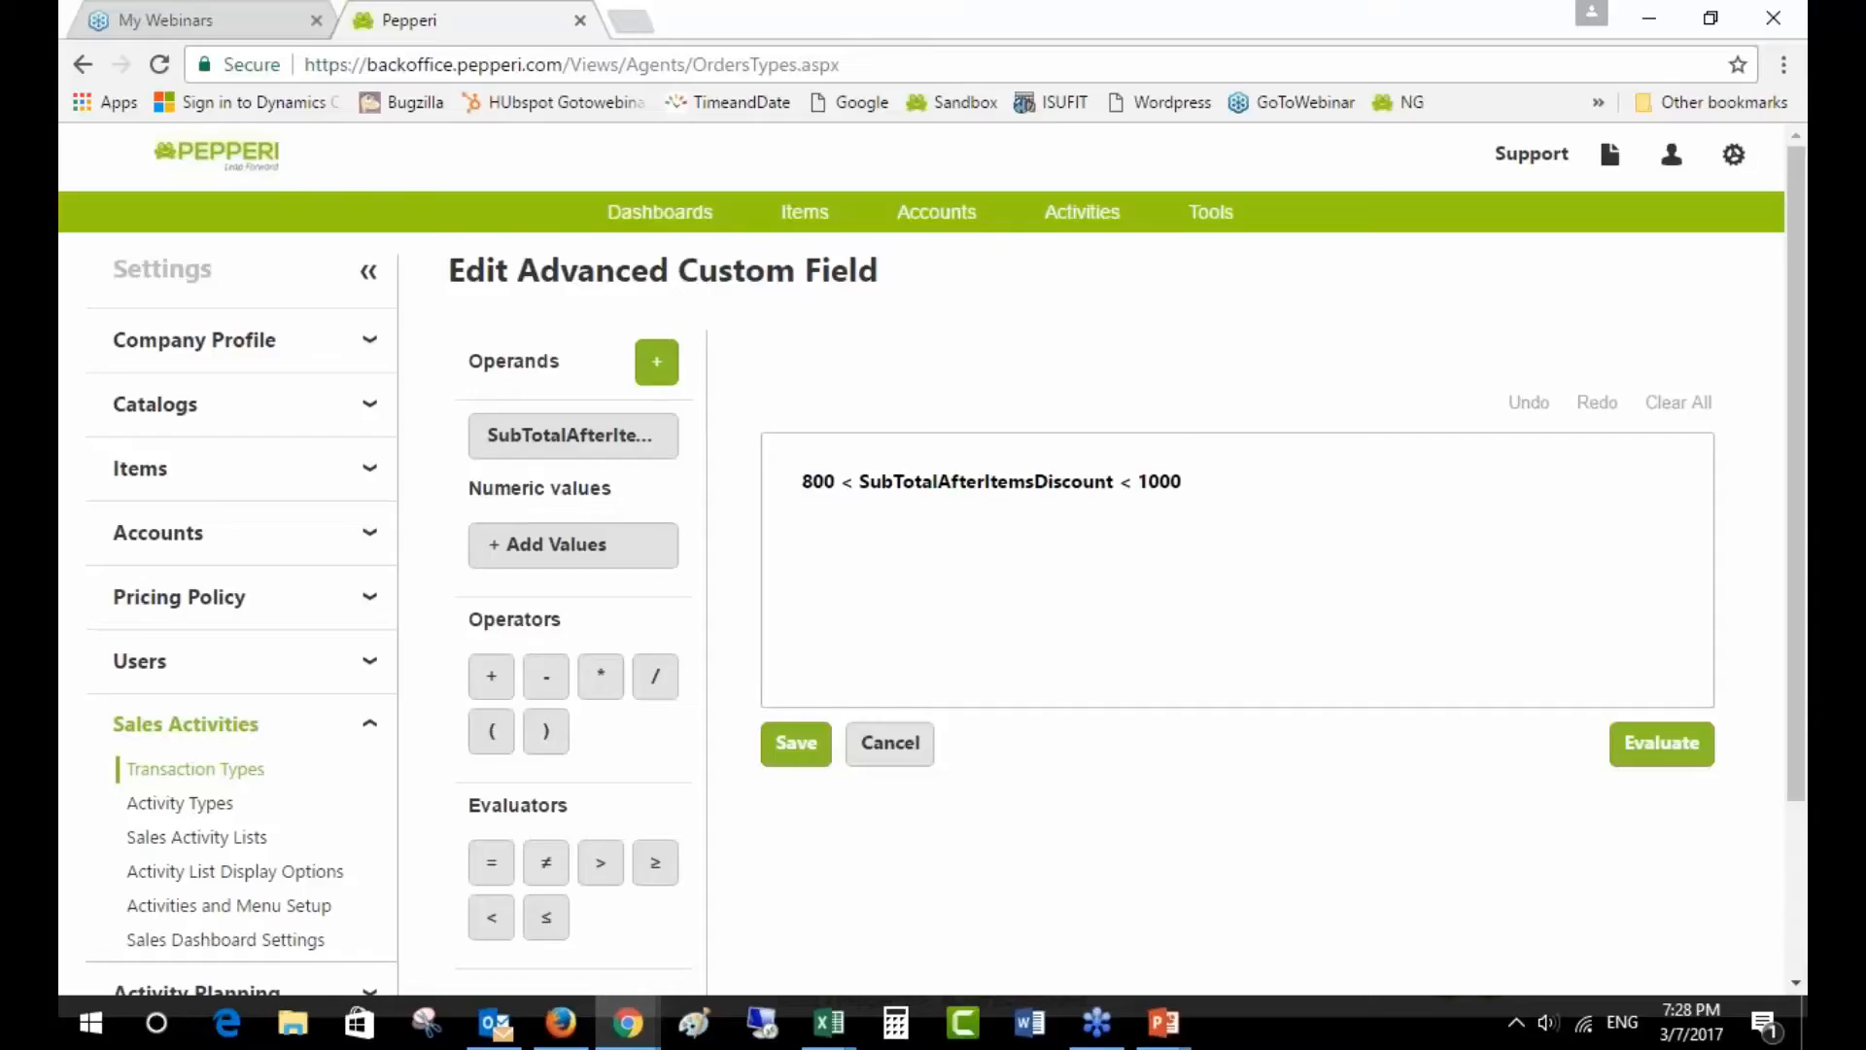
{"action": "scroll", "coordinate": [554, 609], "scroll_direction": "down", "scroll_amount": 2}
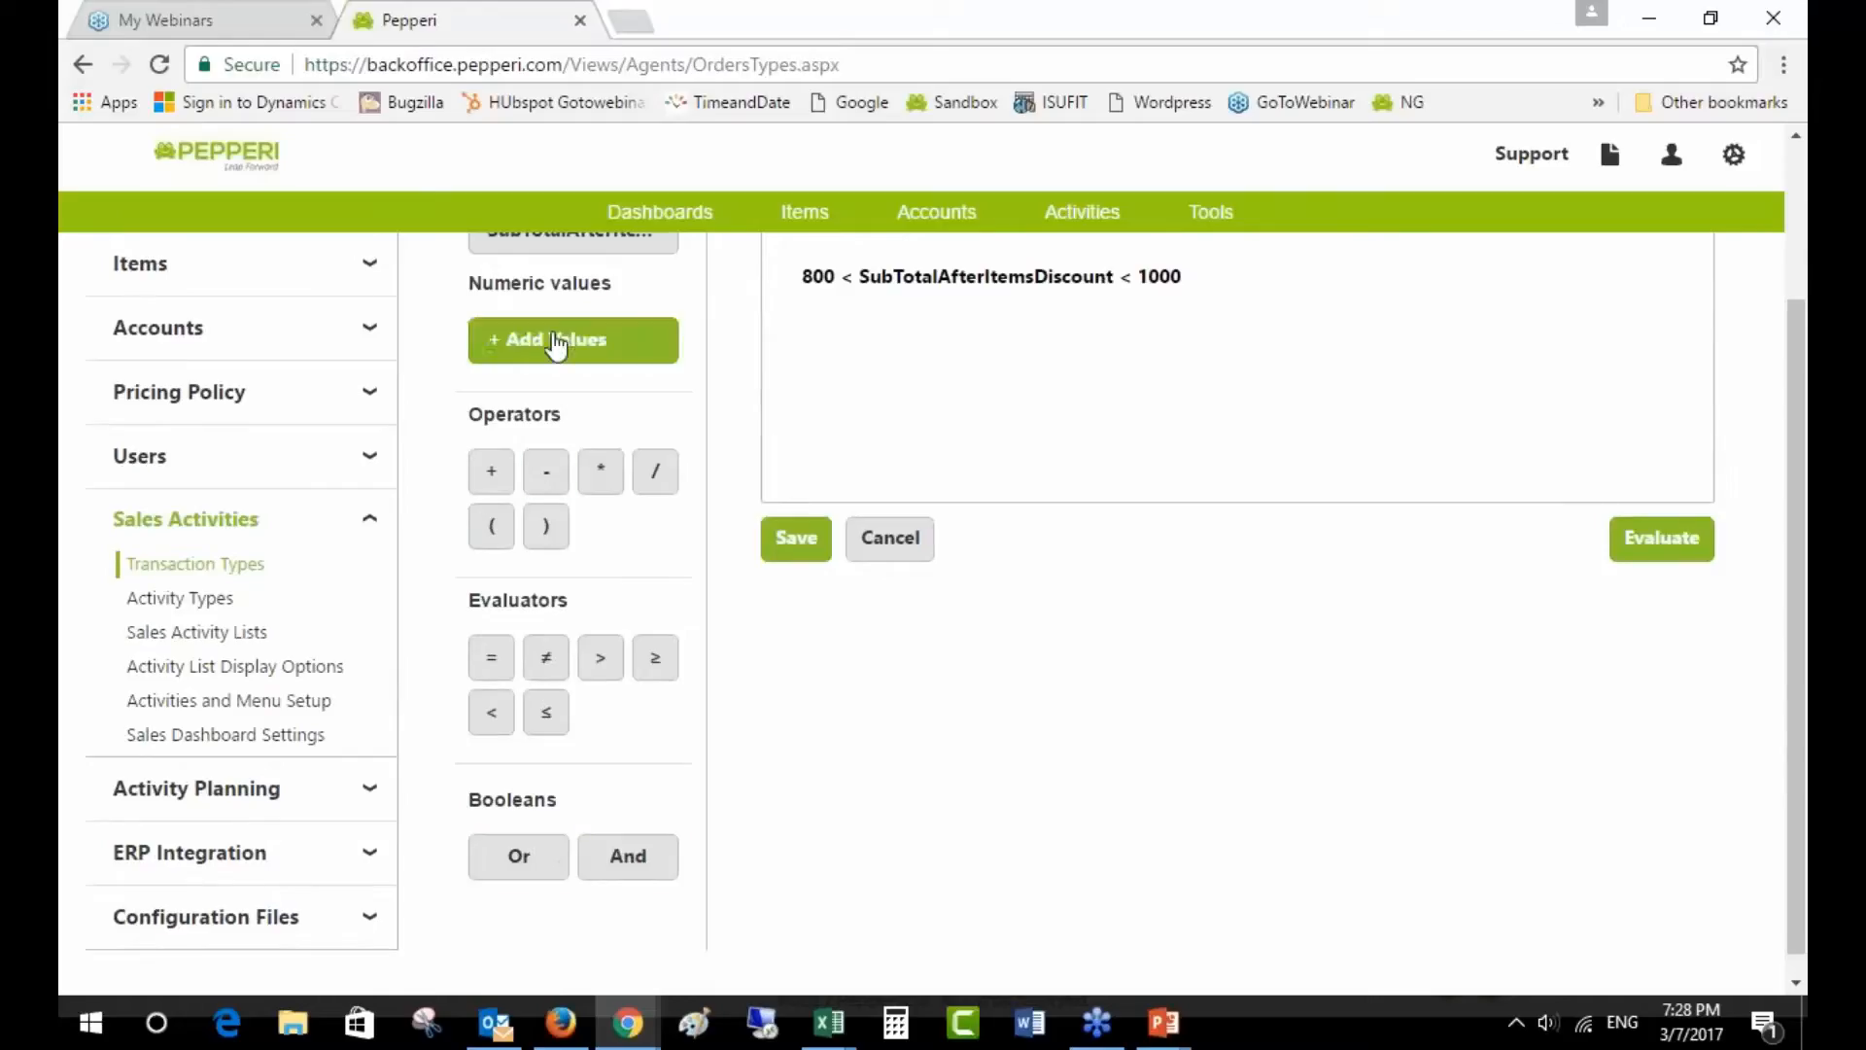
{"action": "scroll", "coordinate": [573, 340], "scroll_direction": "up", "scroll_amount": 1}
{"action": "scroll", "coordinate": [573, 389], "scroll_direction": "up", "scroll_amount": 2}
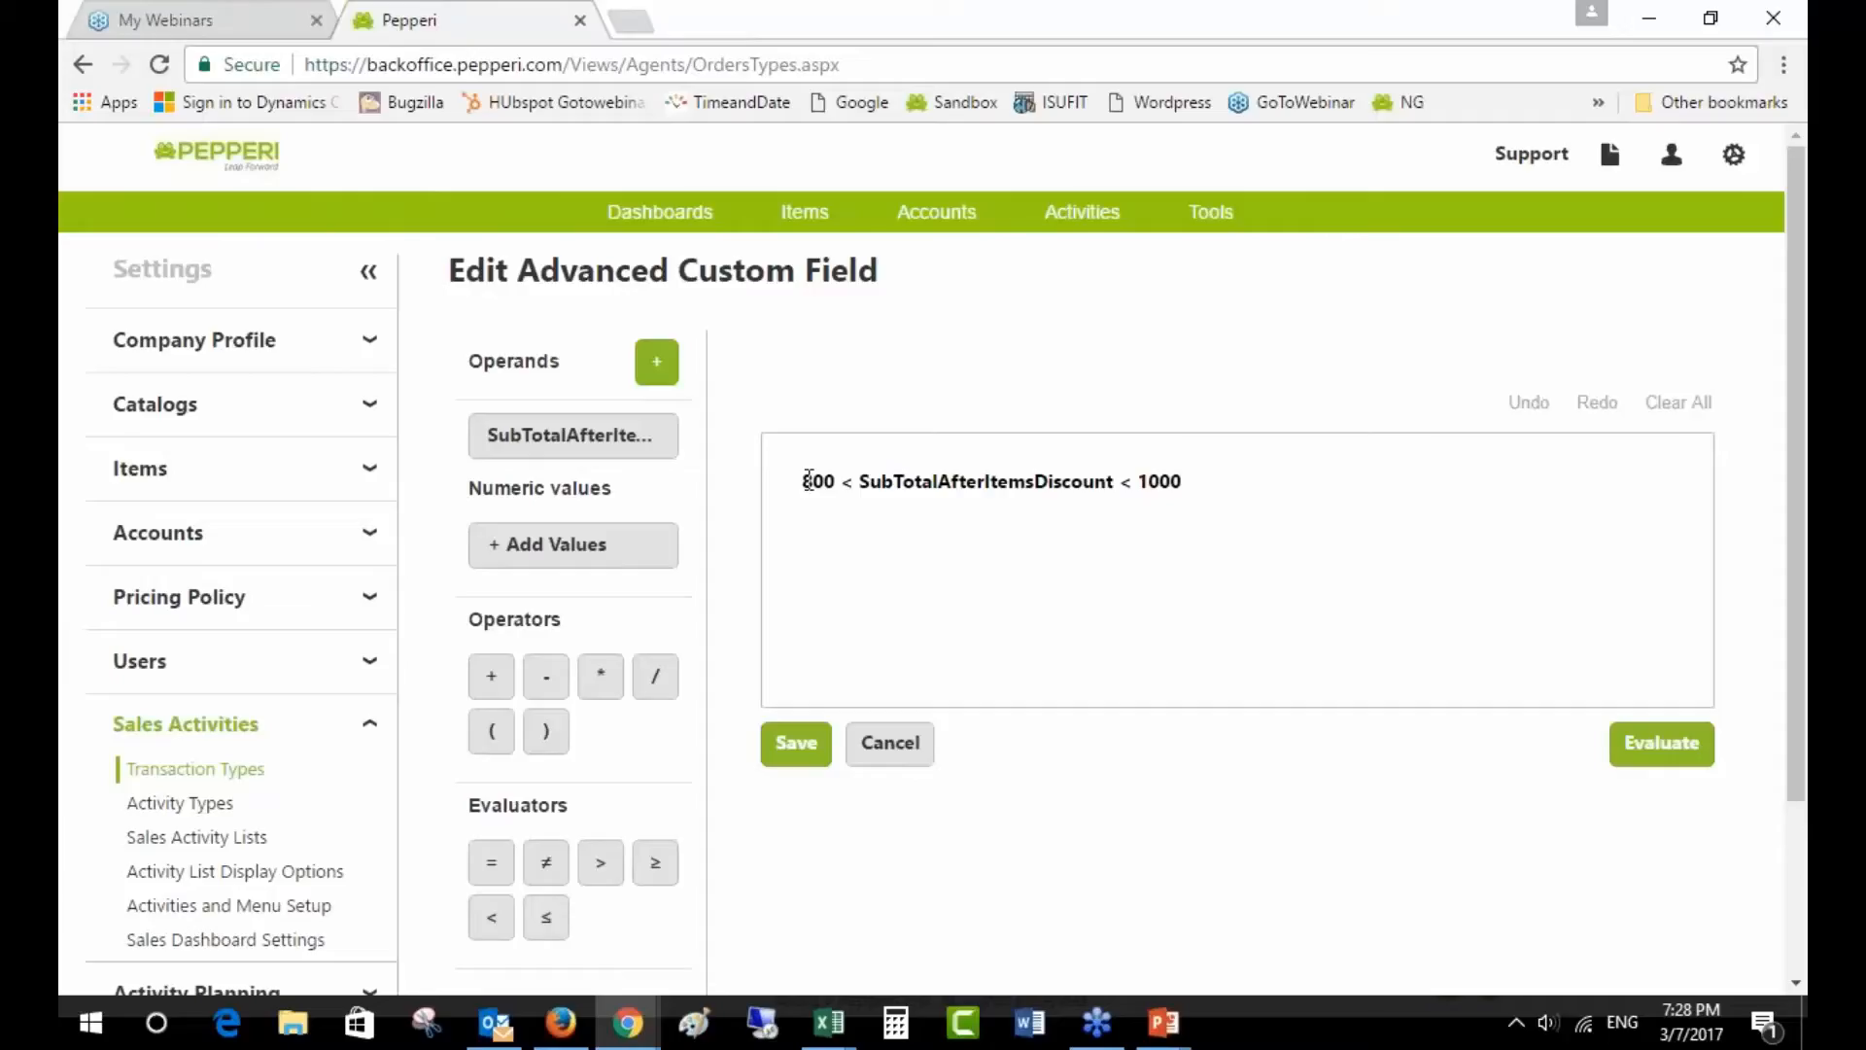
{"action": "left_click", "coordinate": [657, 362]}
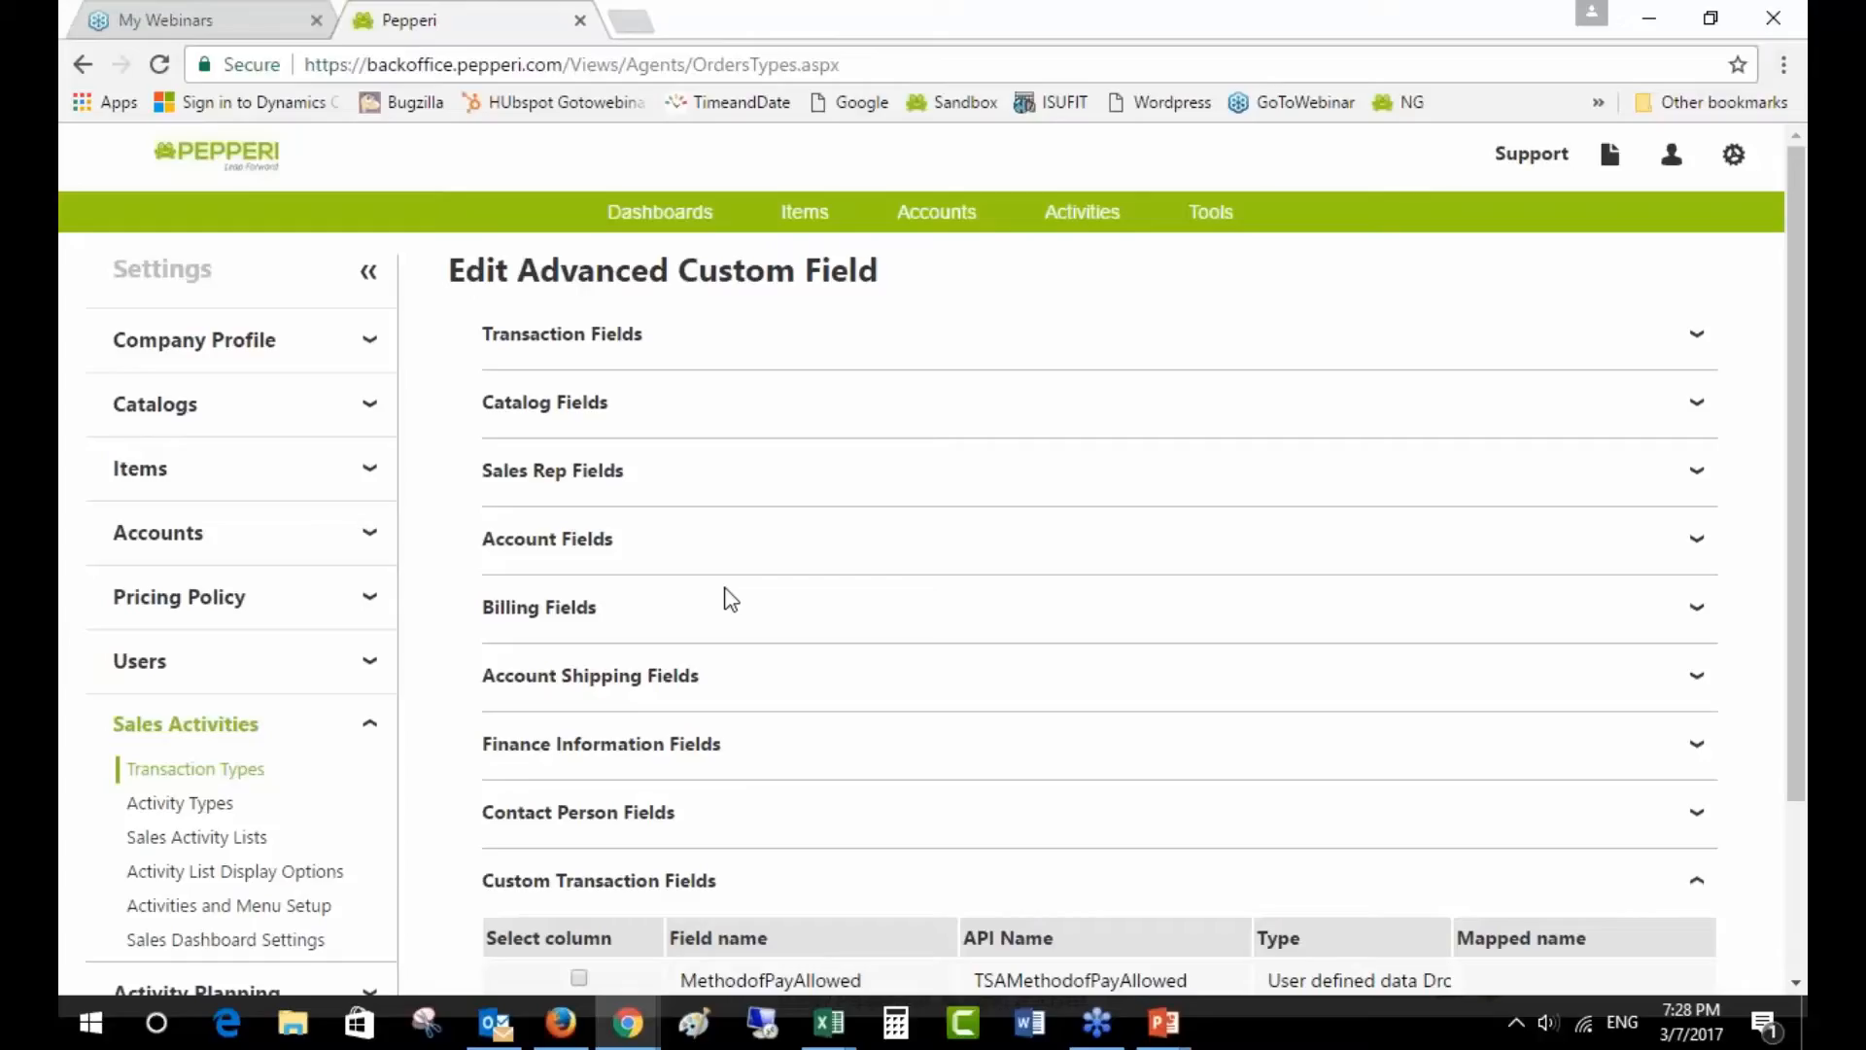
- Tick Sub Total under Finance Information Fields alongside Sub Total After Item Discount
{"action": "left_click", "coordinate": [507, 358]}
{"action": "left_click", "coordinate": [508, 335]}
{"action": "scroll", "coordinate": [675, 843], "scroll_direction": "down", "scroll_amount": 2}
{"action": "scroll", "coordinate": [671, 826], "scroll_direction": "up", "scroll_amount": 2}
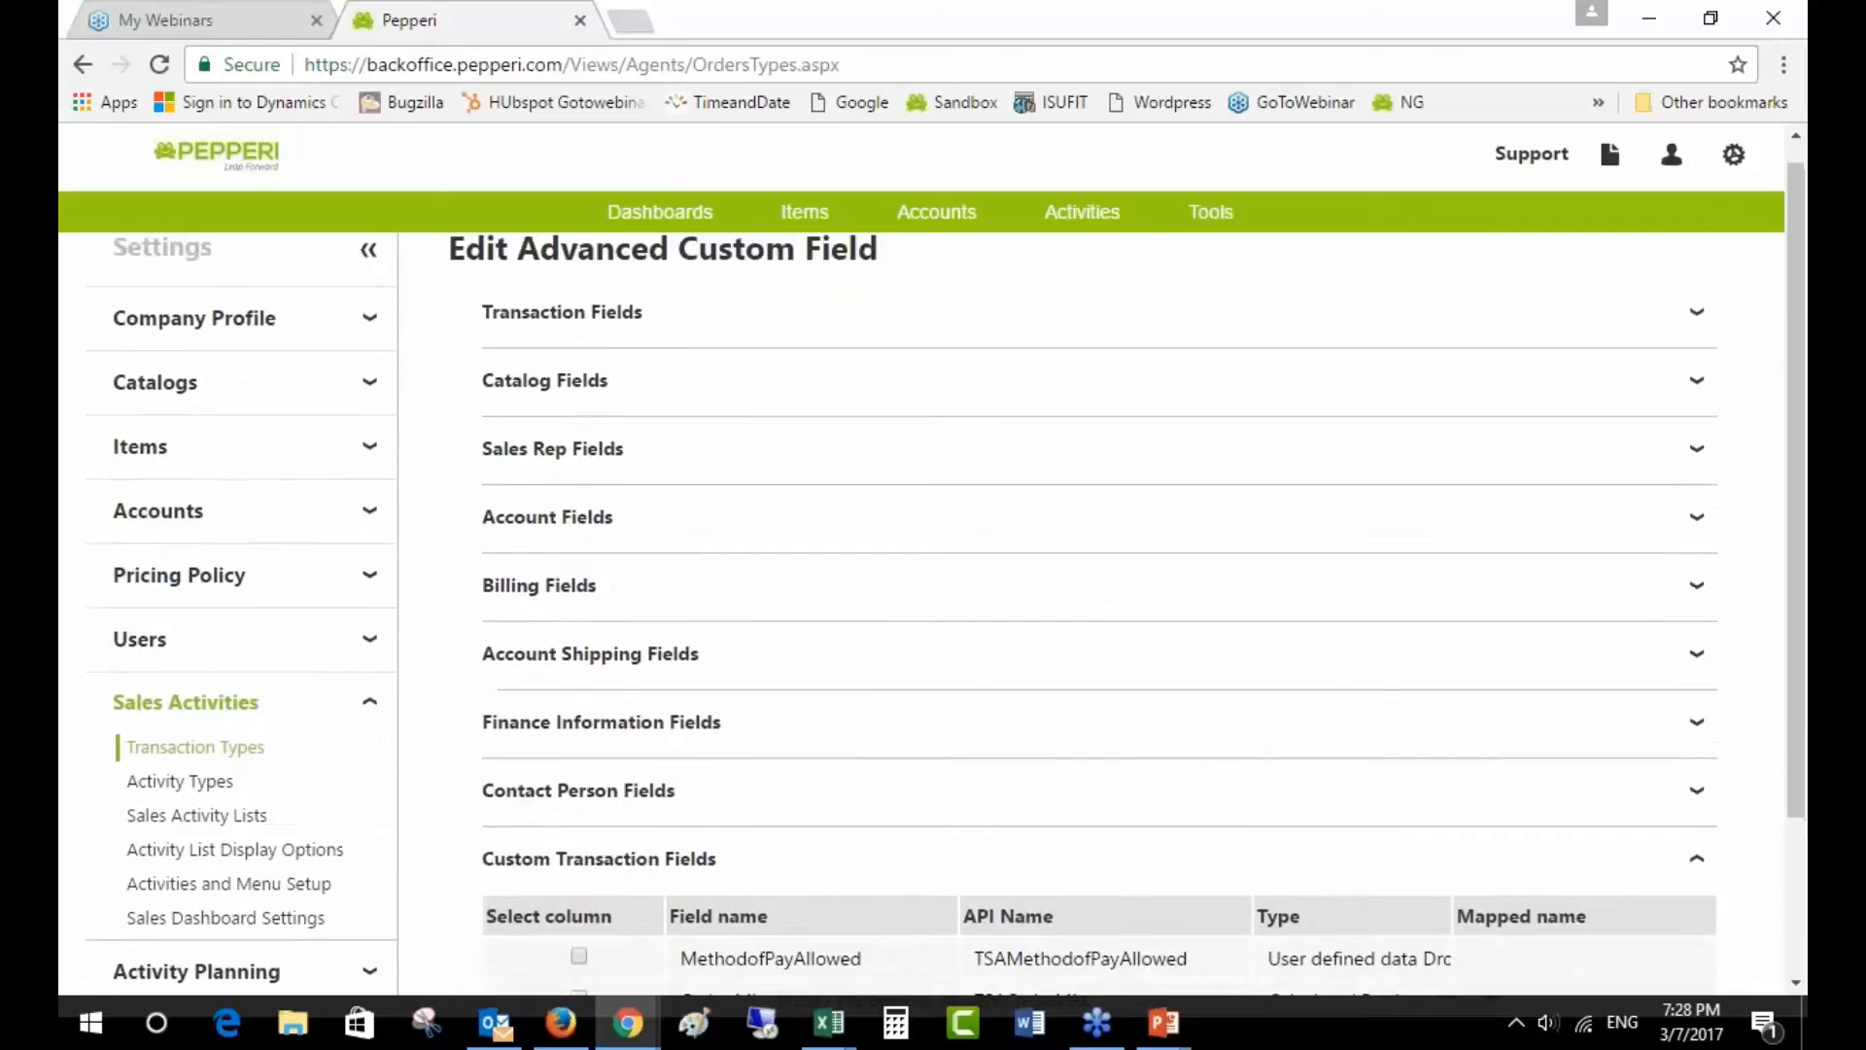
{"action": "left_click", "coordinate": [643, 719]}
{"action": "scroll", "coordinate": [643, 719], "scroll_direction": "down", "scroll_amount": 1}
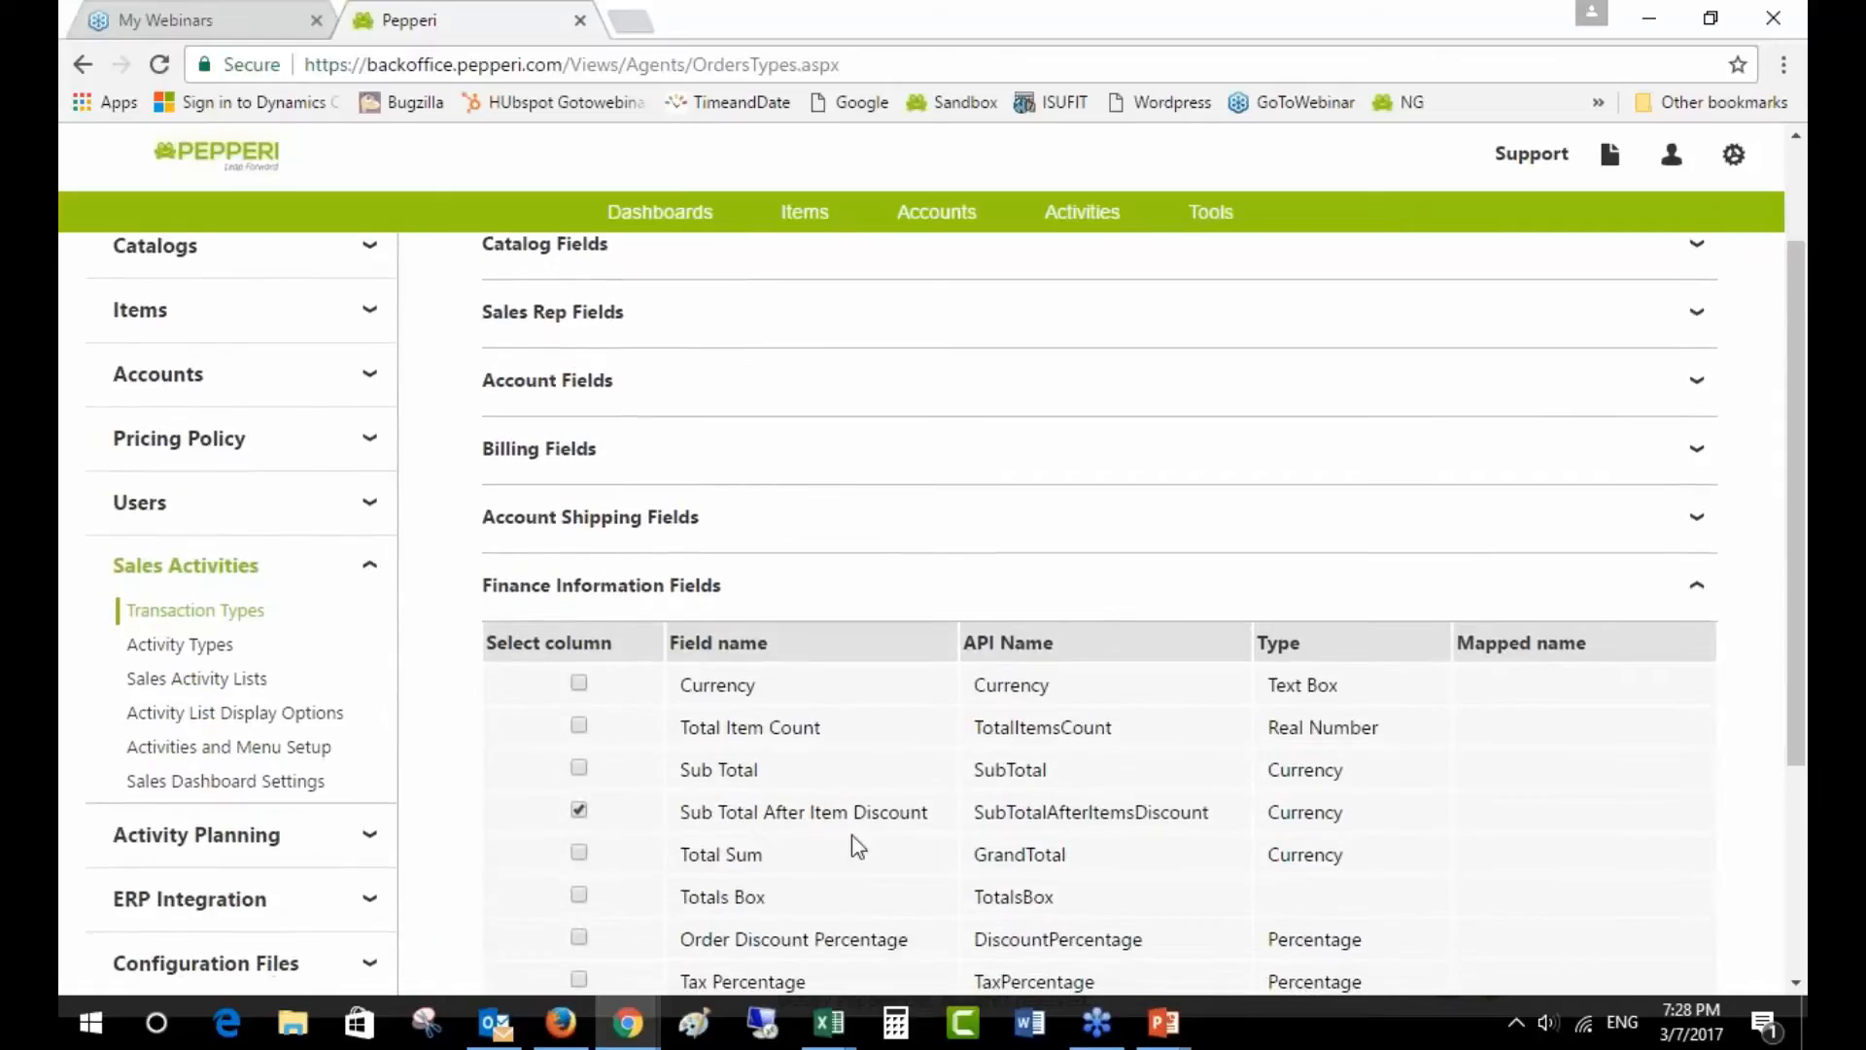
{"action": "left_click_drag", "start_coordinate": [978, 818], "coordinate": [1215, 814]}
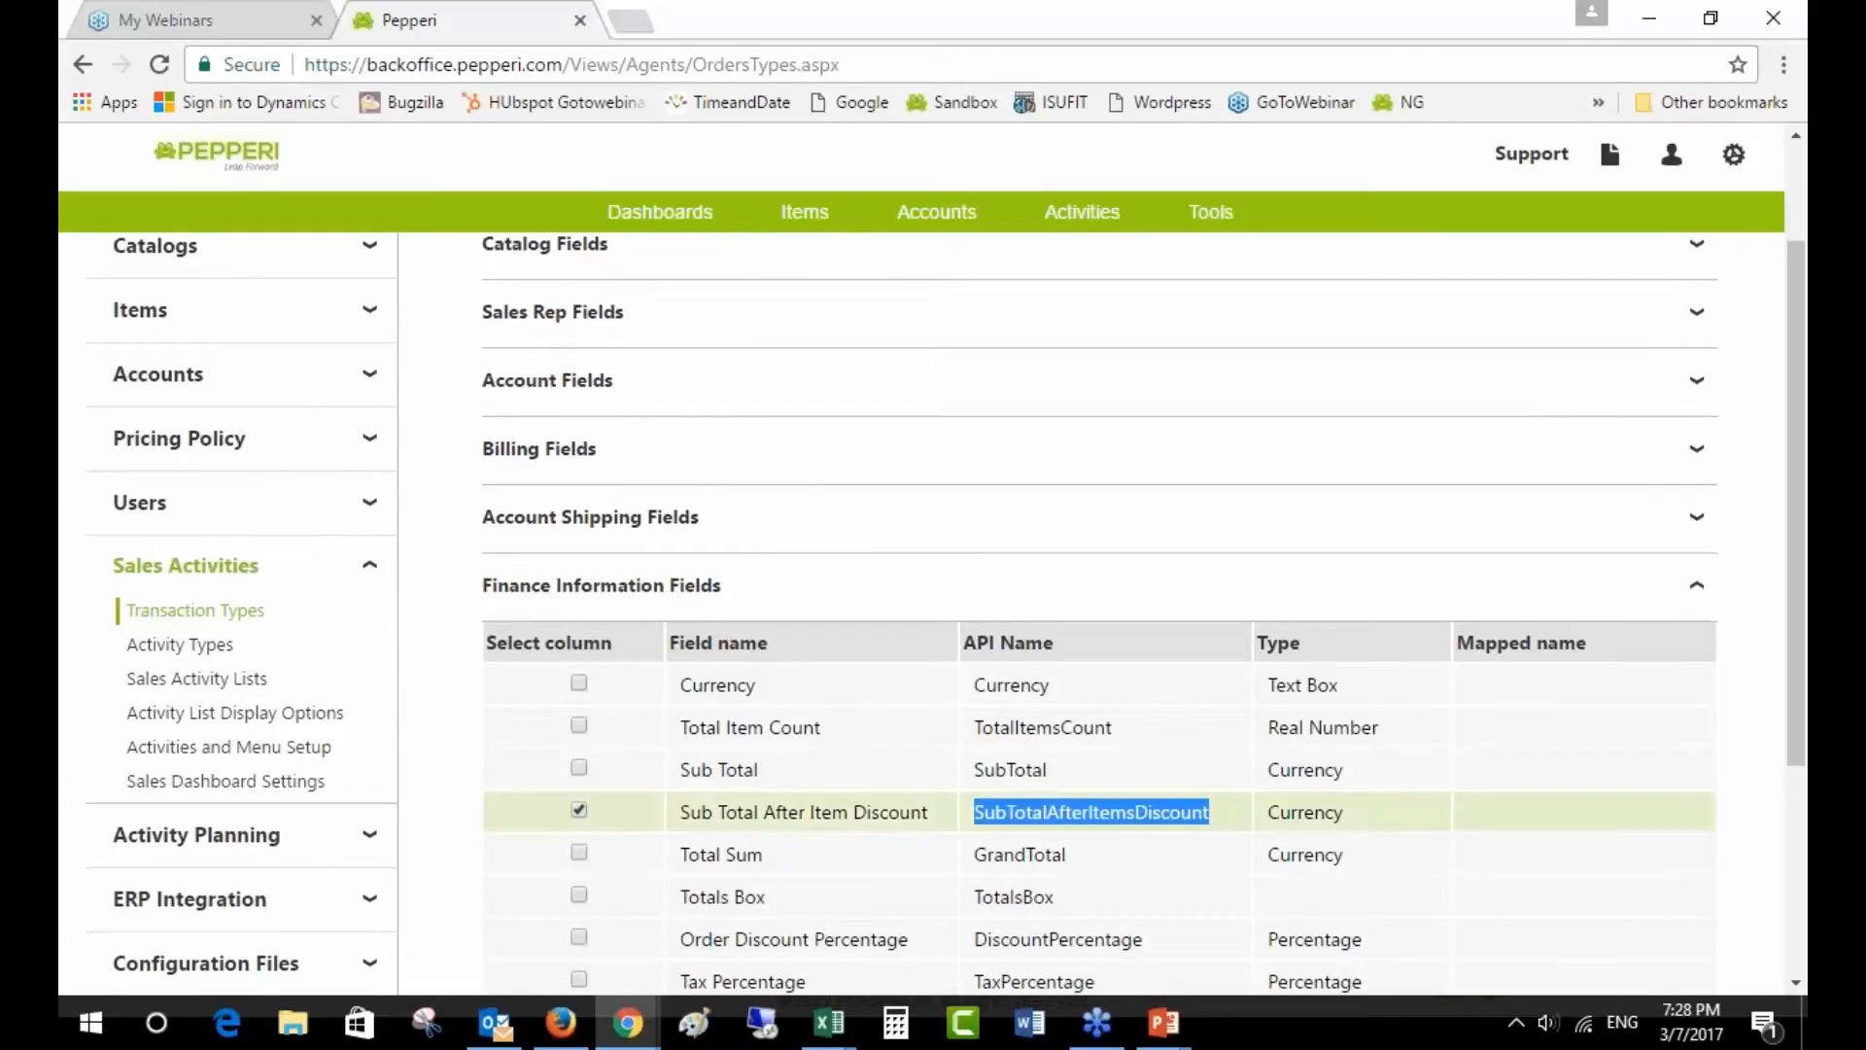
{"action": "left_click_drag", "start_coordinate": [975, 771], "coordinate": [1054, 775]}
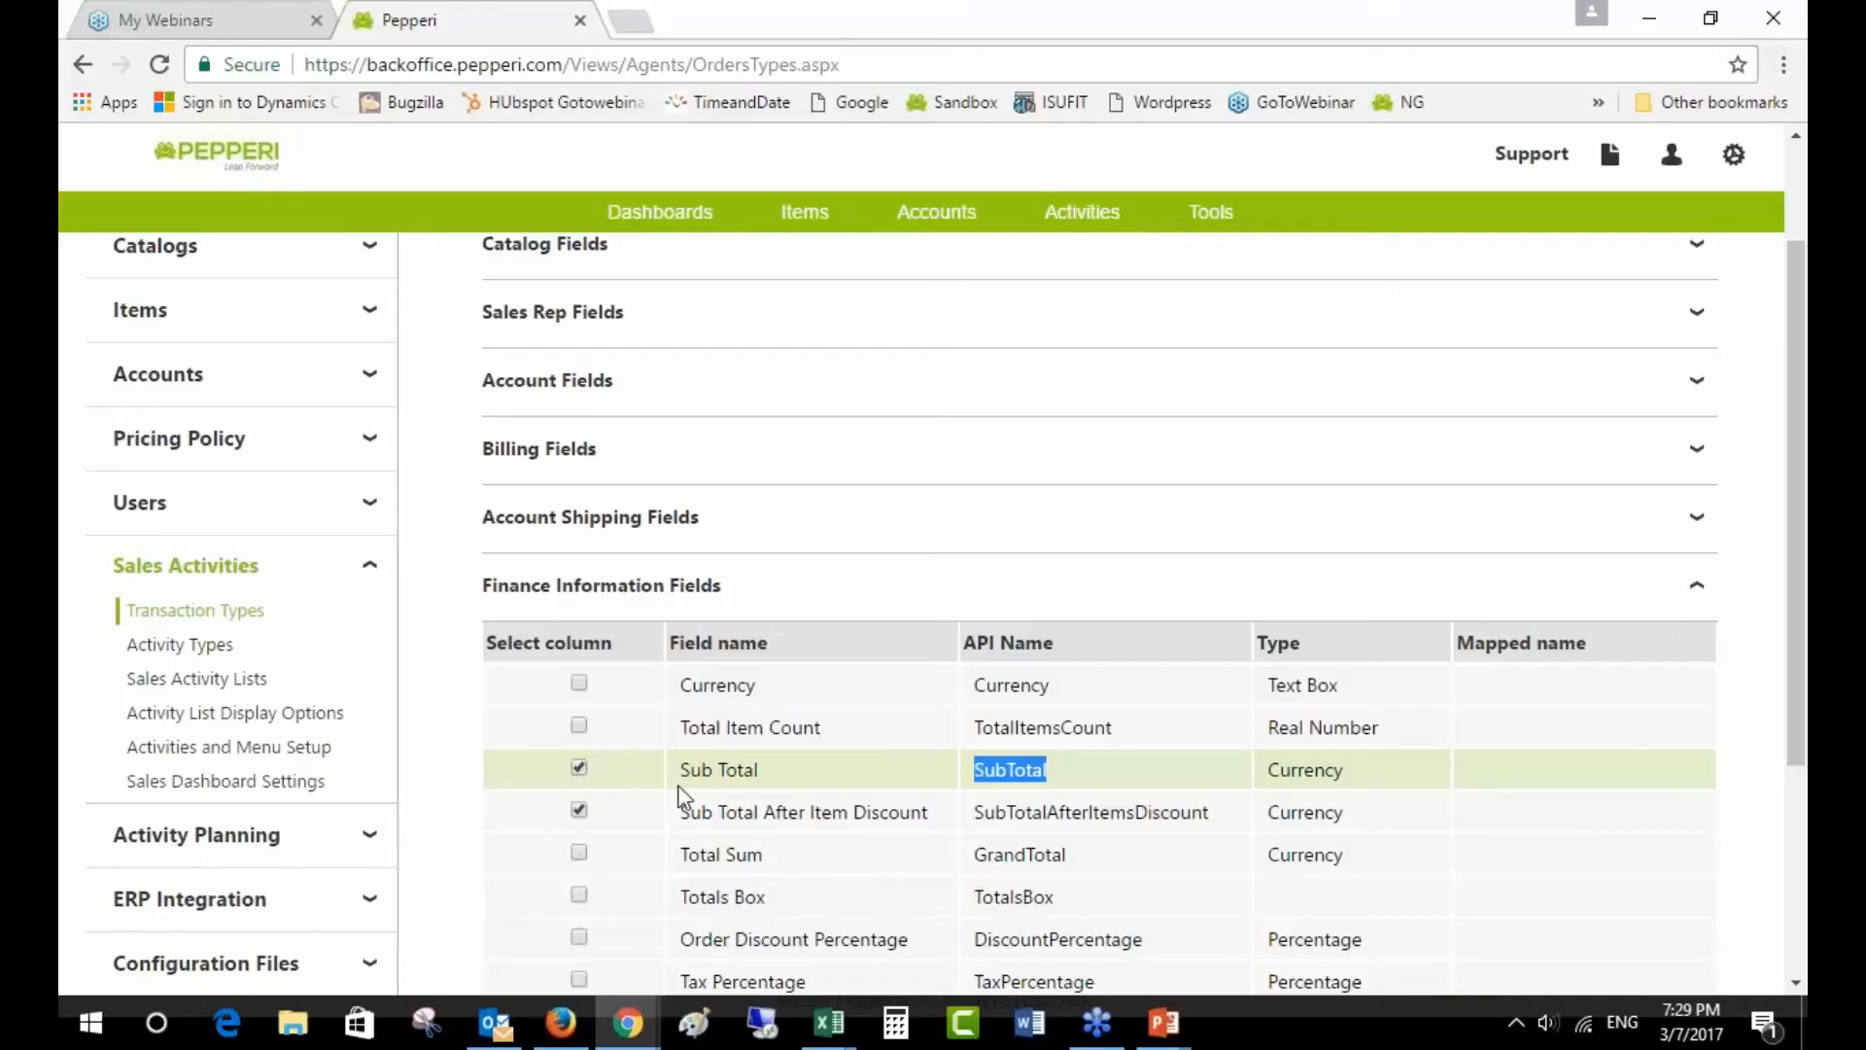
{"action": "scroll", "coordinate": [785, 822], "scroll_direction": "down", "scroll_amount": 1}
{"action": "scroll", "coordinate": [786, 821], "scroll_direction": "down", "scroll_amount": 3}
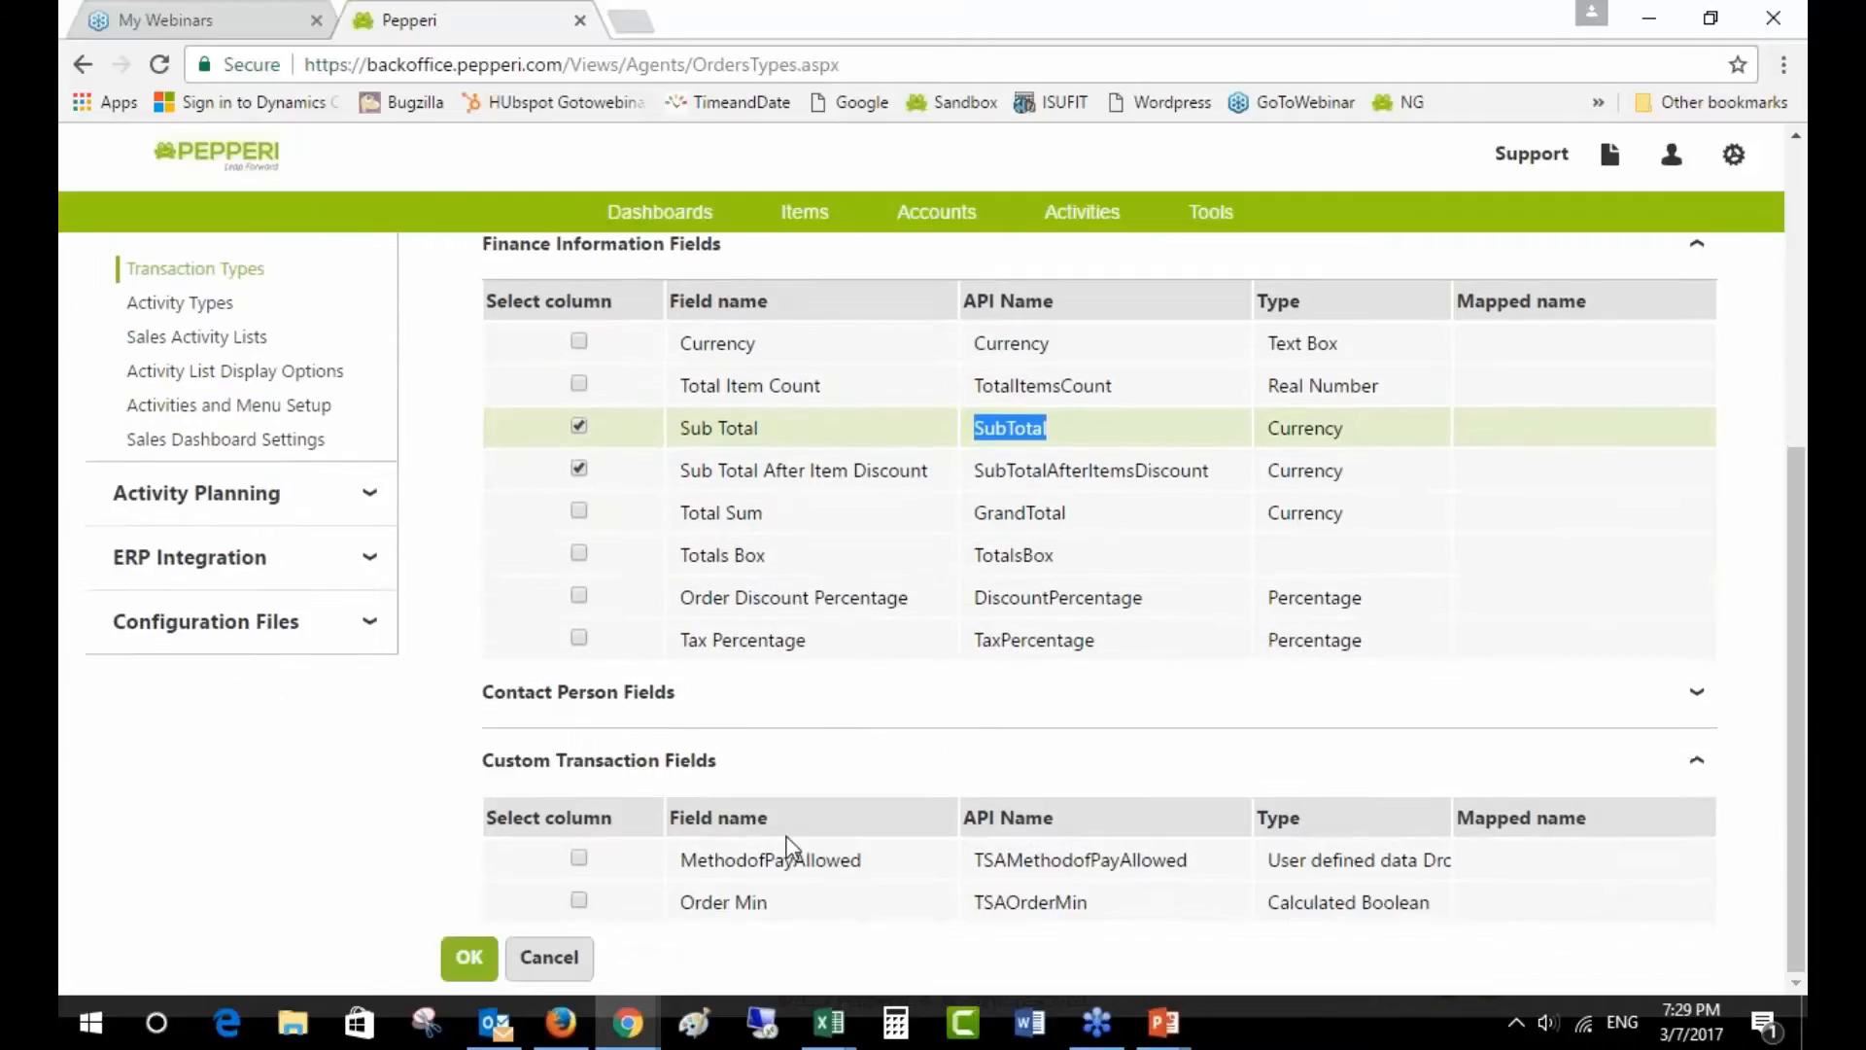
- Confirm the chosen operands and delete the old Discount threshold formula
{"action": "left_click", "coordinate": [468, 961]}
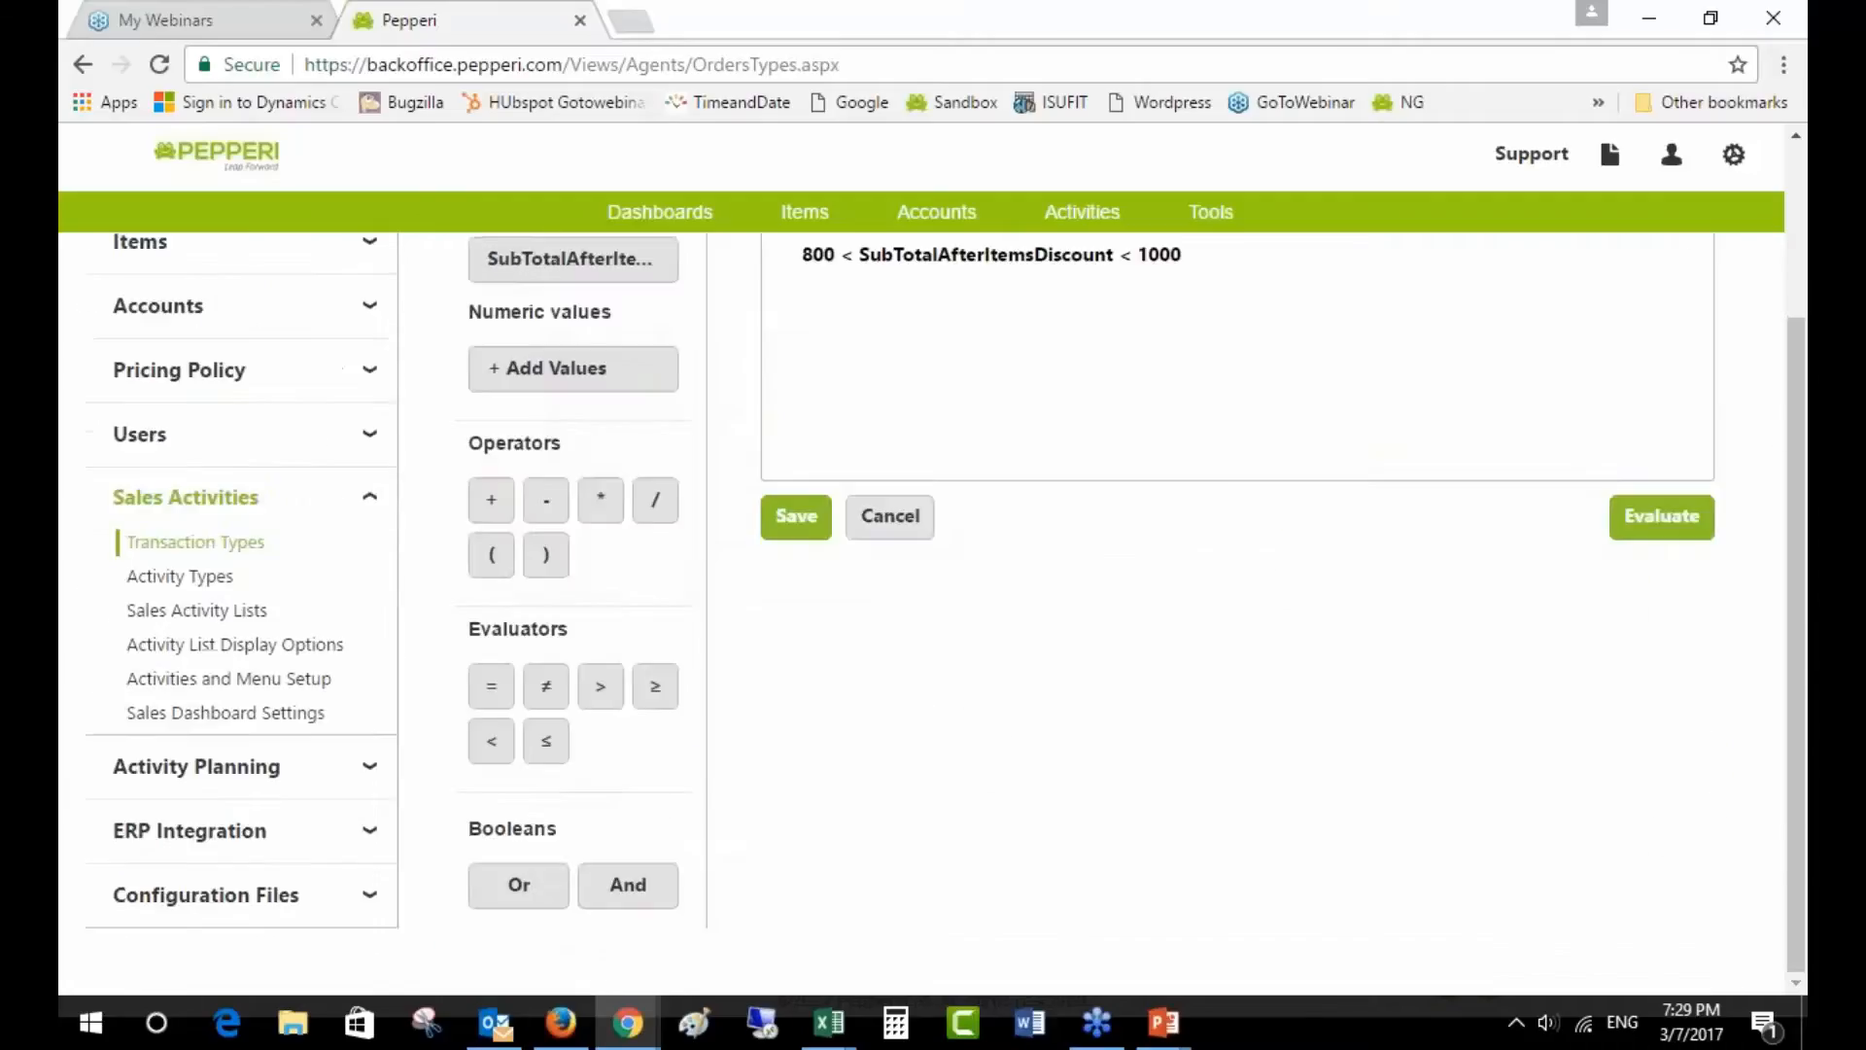
{"action": "scroll", "coordinate": [722, 840], "scroll_direction": "up", "scroll_amount": 3}
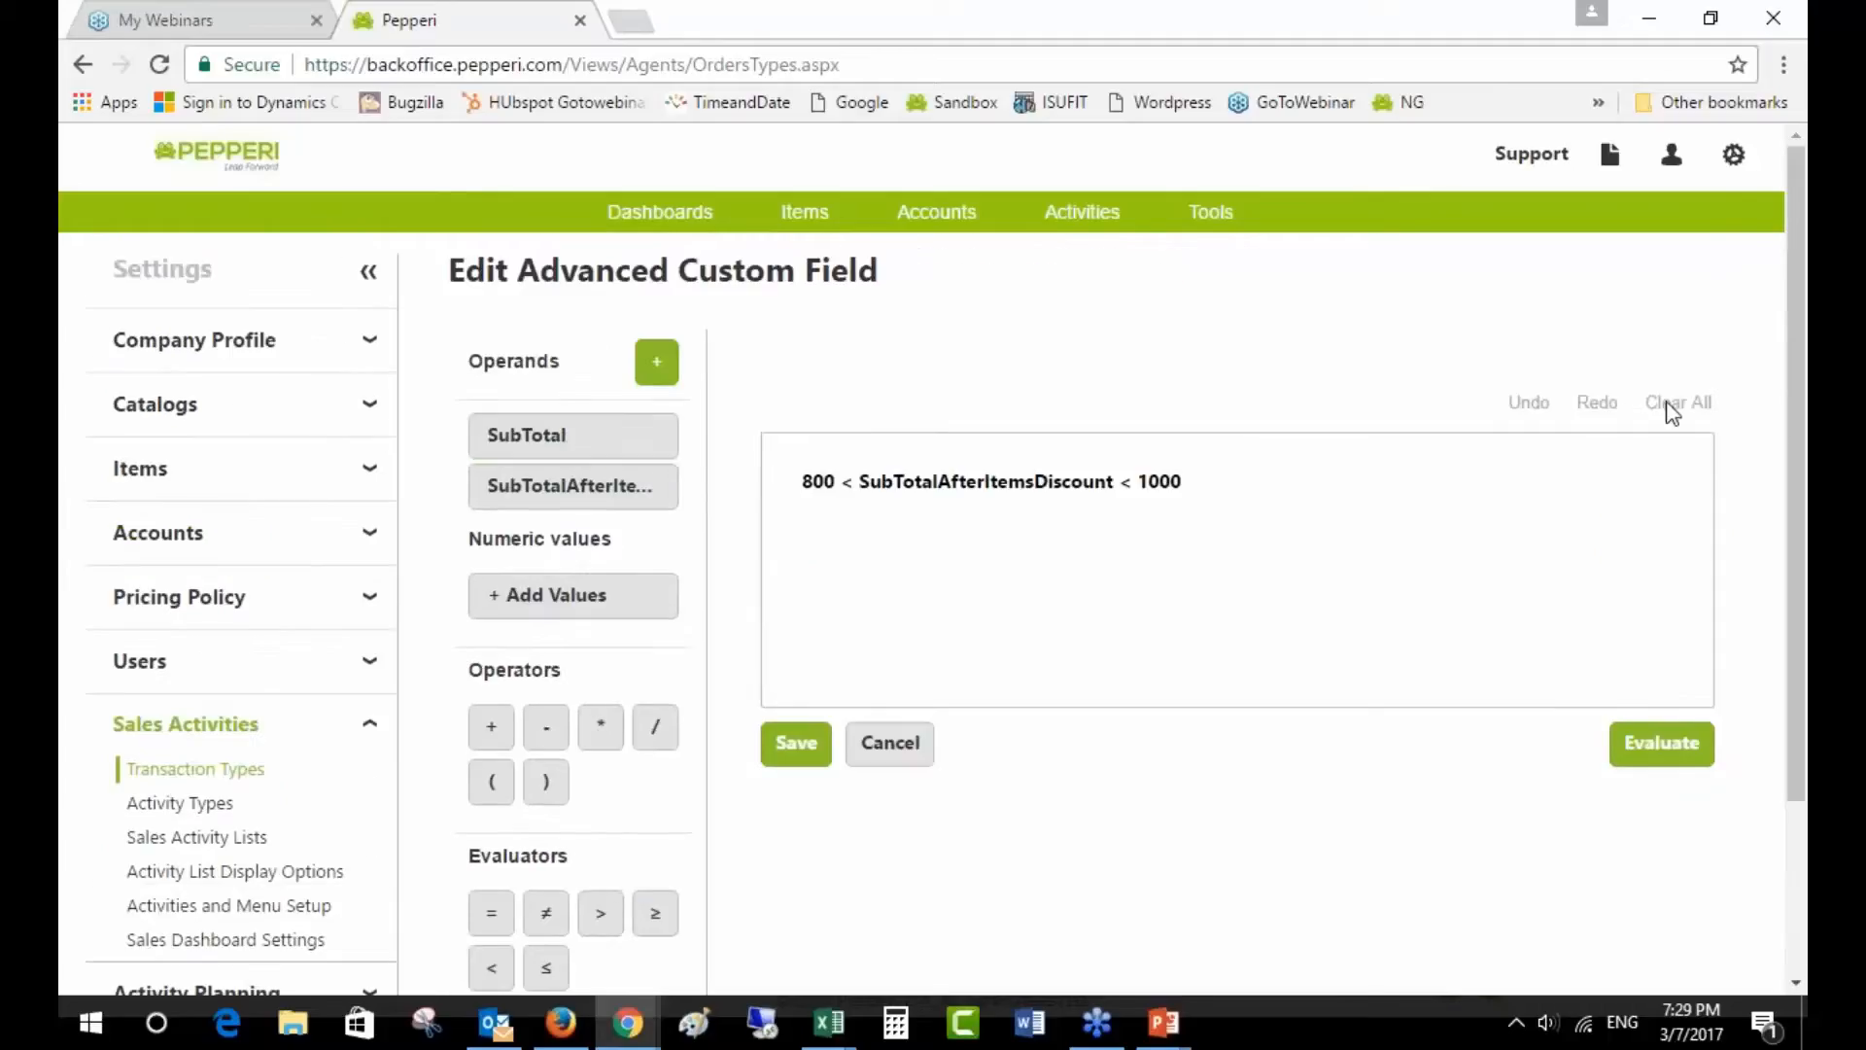
{"action": "left_click", "coordinate": [1406, 472]}
{"action": "left_click_drag", "start_coordinate": [1225, 482], "coordinate": [717, 482]}
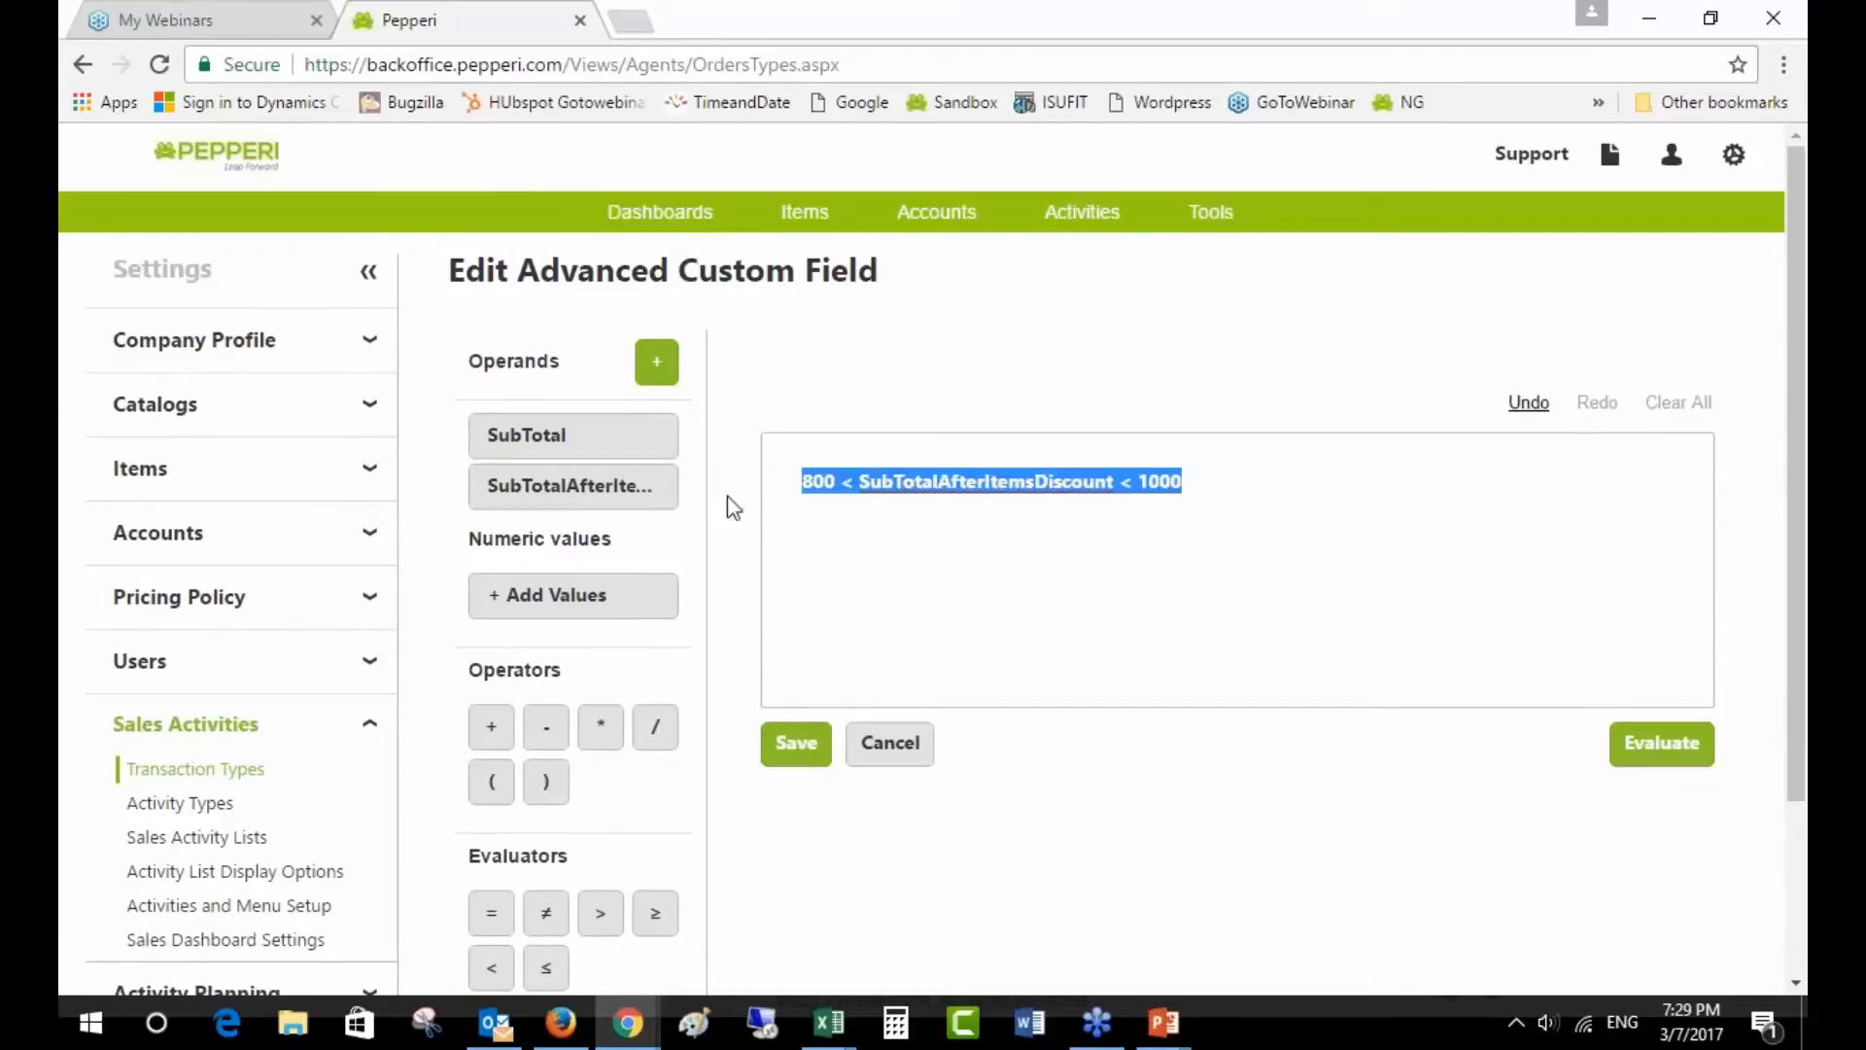
{"action": "left_click", "coordinate": [1380, 515]}
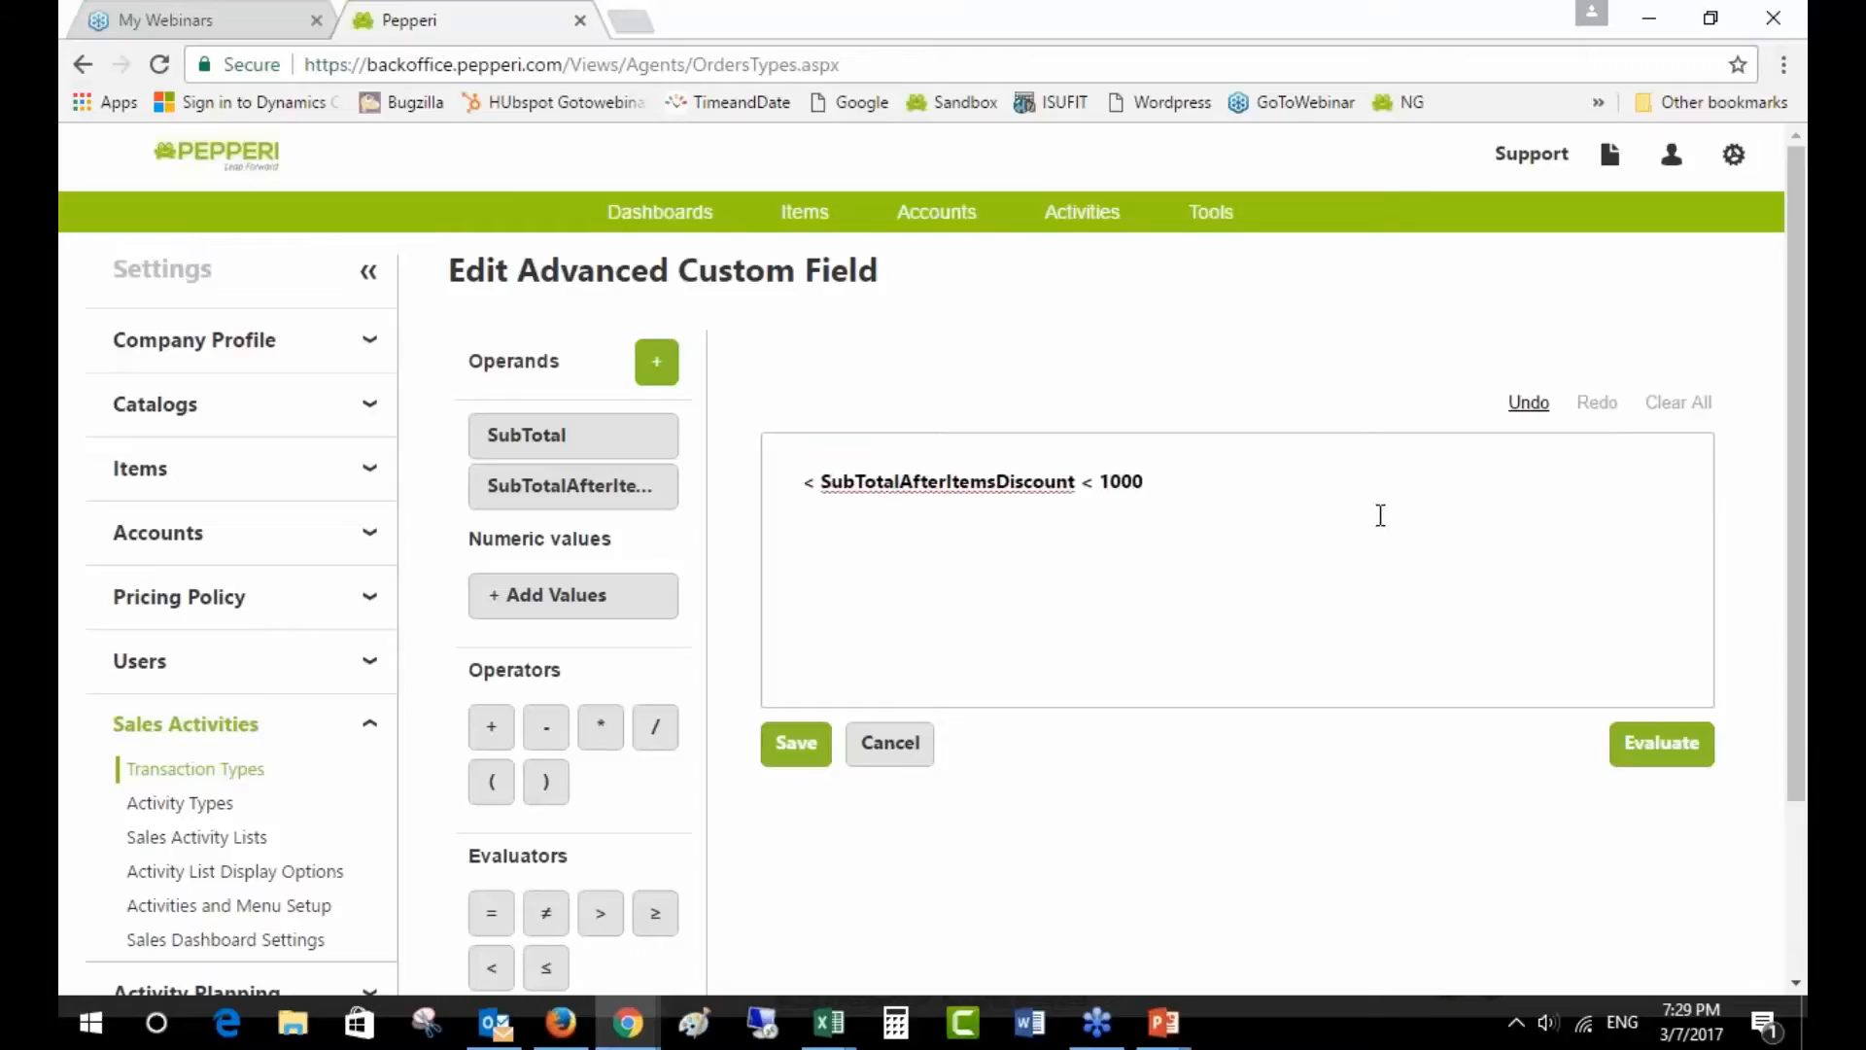
{"action": "key", "text": "BackSpace"}
{"action": "key", "text": "BackSpace"}
{"action": "key", "text": "BackSpace"}
{"action": "key", "text": "BackSpace"}
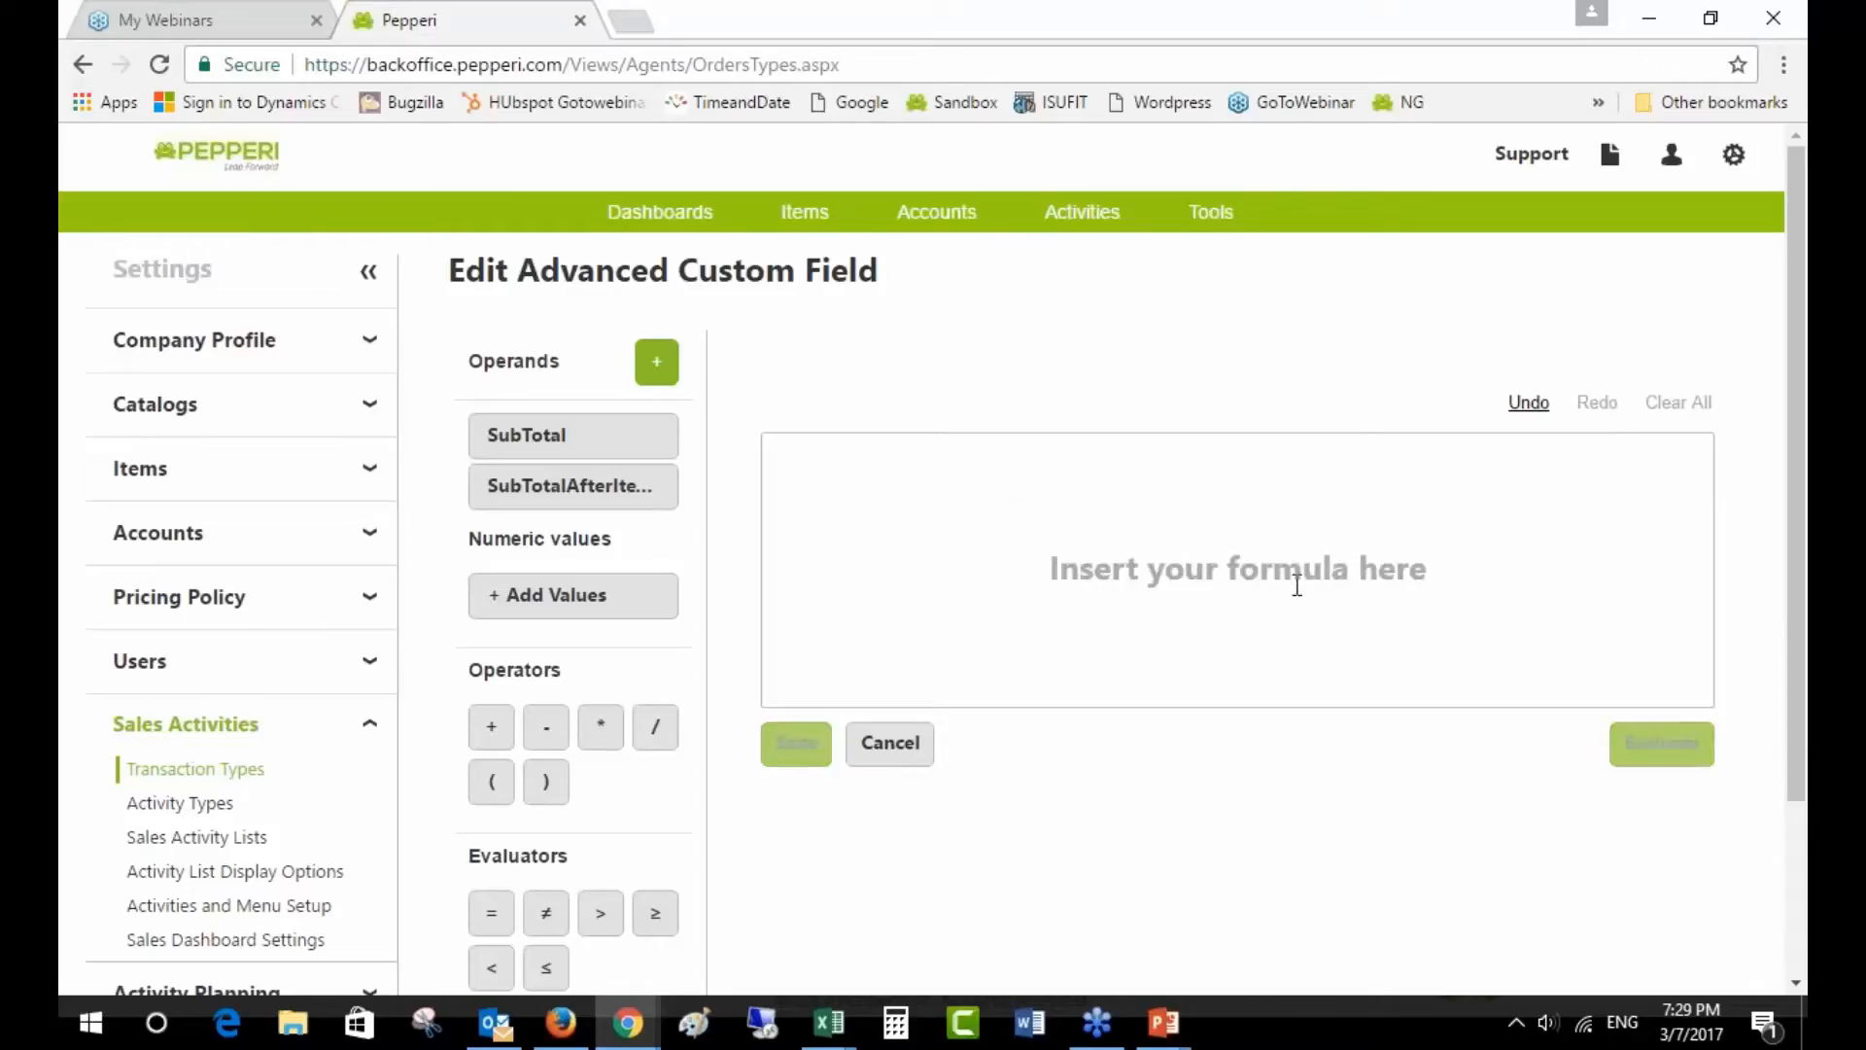
- Rebuild the formula as 800 < SubTotal < 1000 and open the Evaluate panel
{"action": "left_click", "coordinate": [610, 595]}
{"action": "type", "text": "800"}
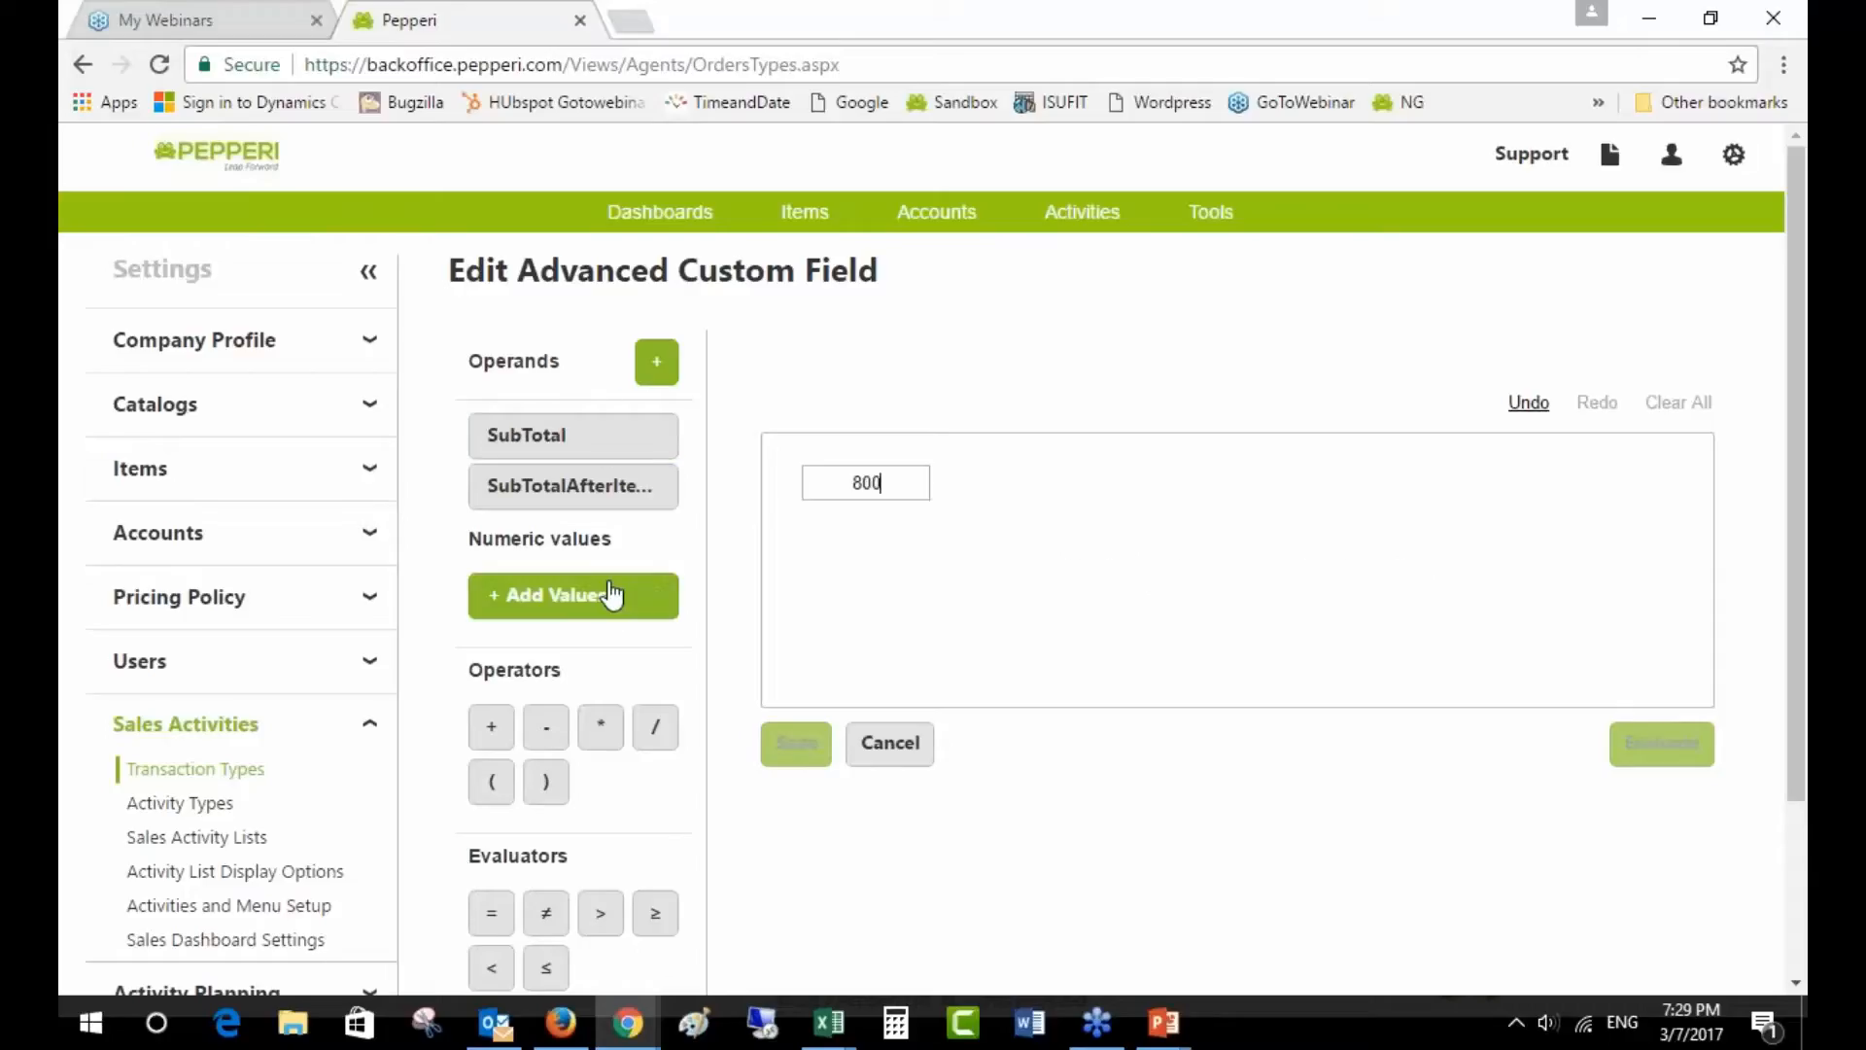
{"action": "left_click", "coordinate": [492, 968]}
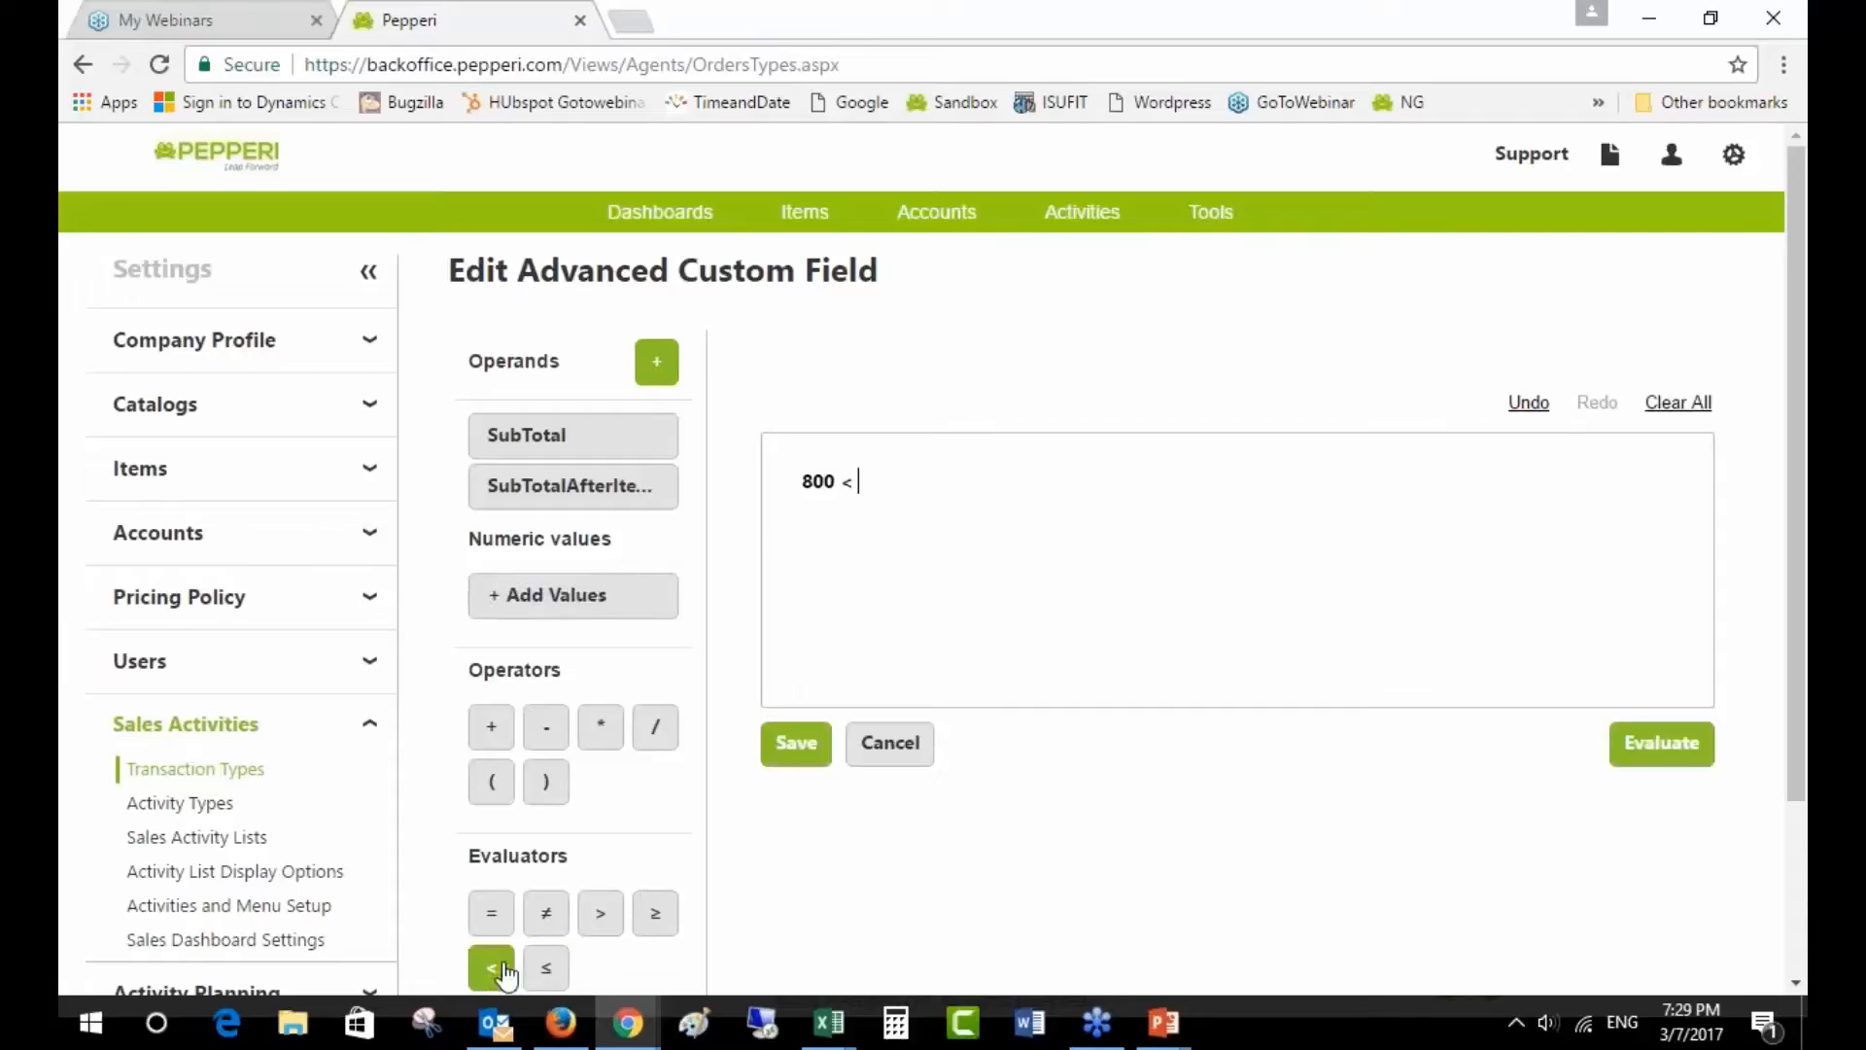
{"action": "left_click", "coordinate": [626, 456]}
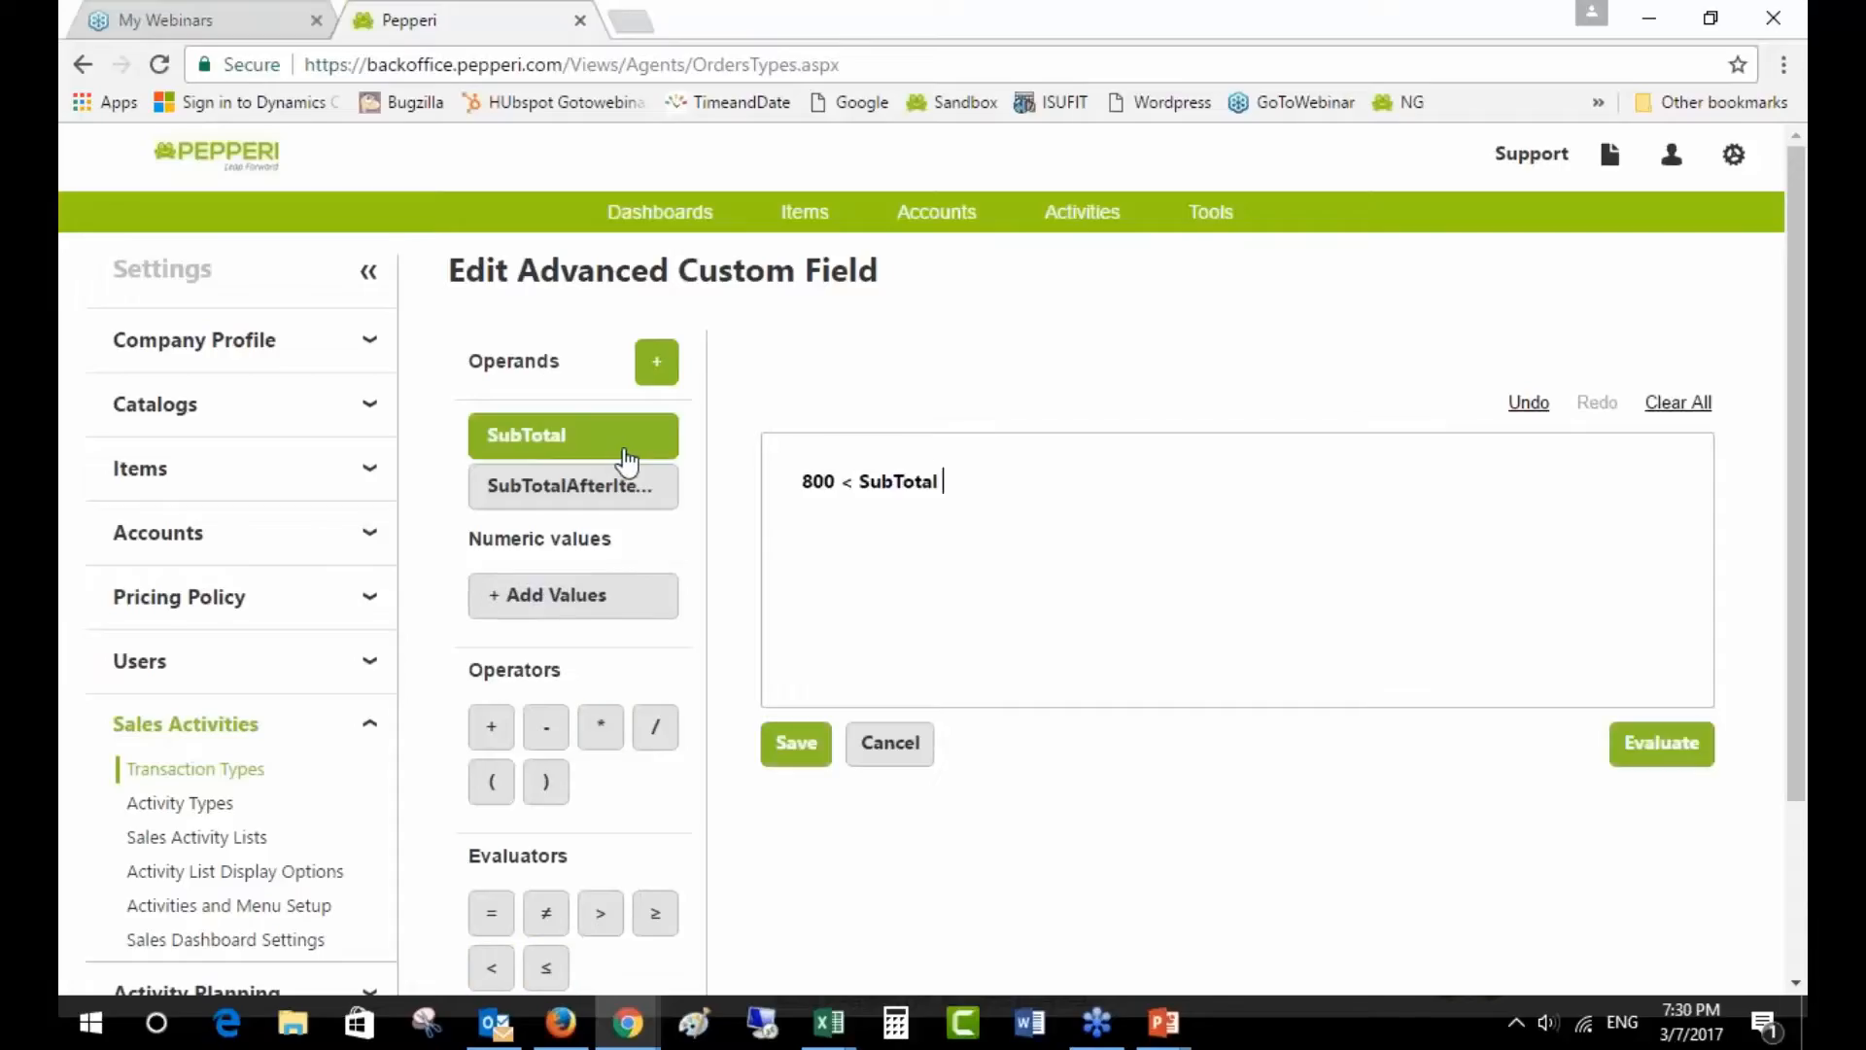
{"action": "left_click", "coordinate": [491, 968]}
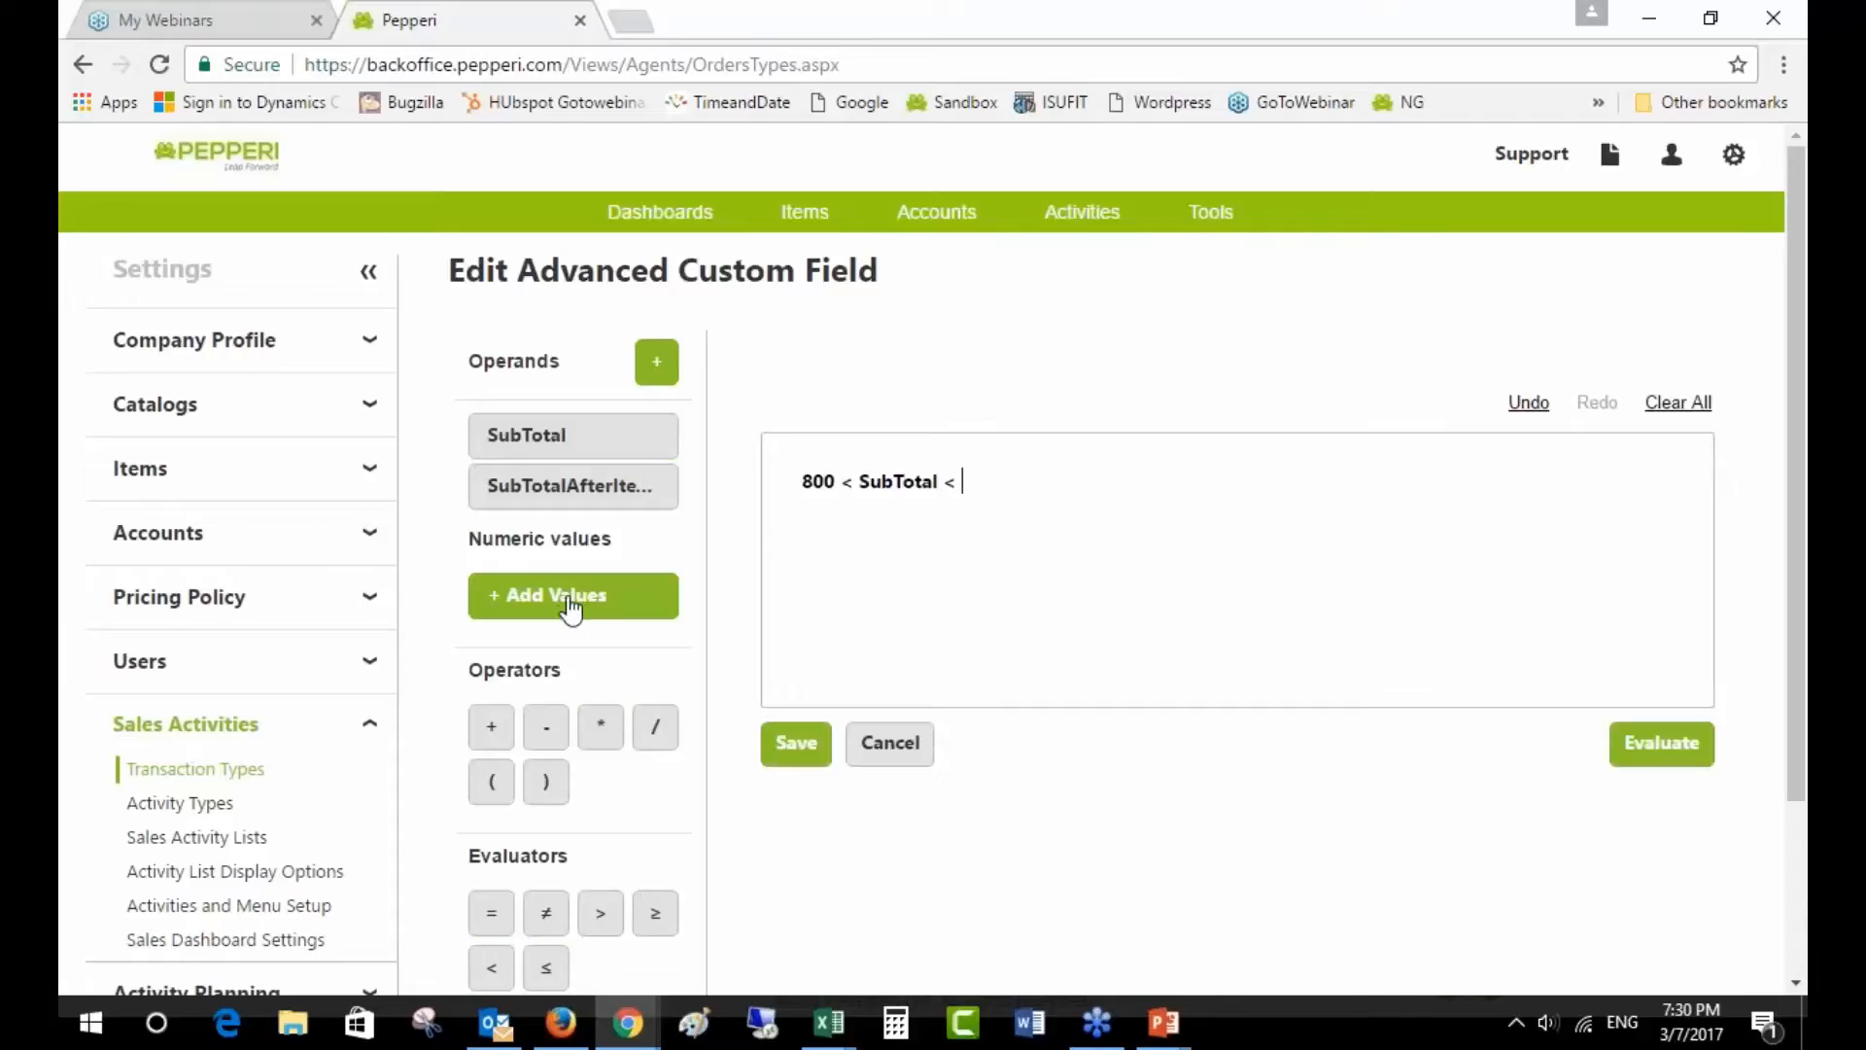
{"action": "left_click", "coordinate": [550, 624]}
{"action": "type", "text": "1000"}
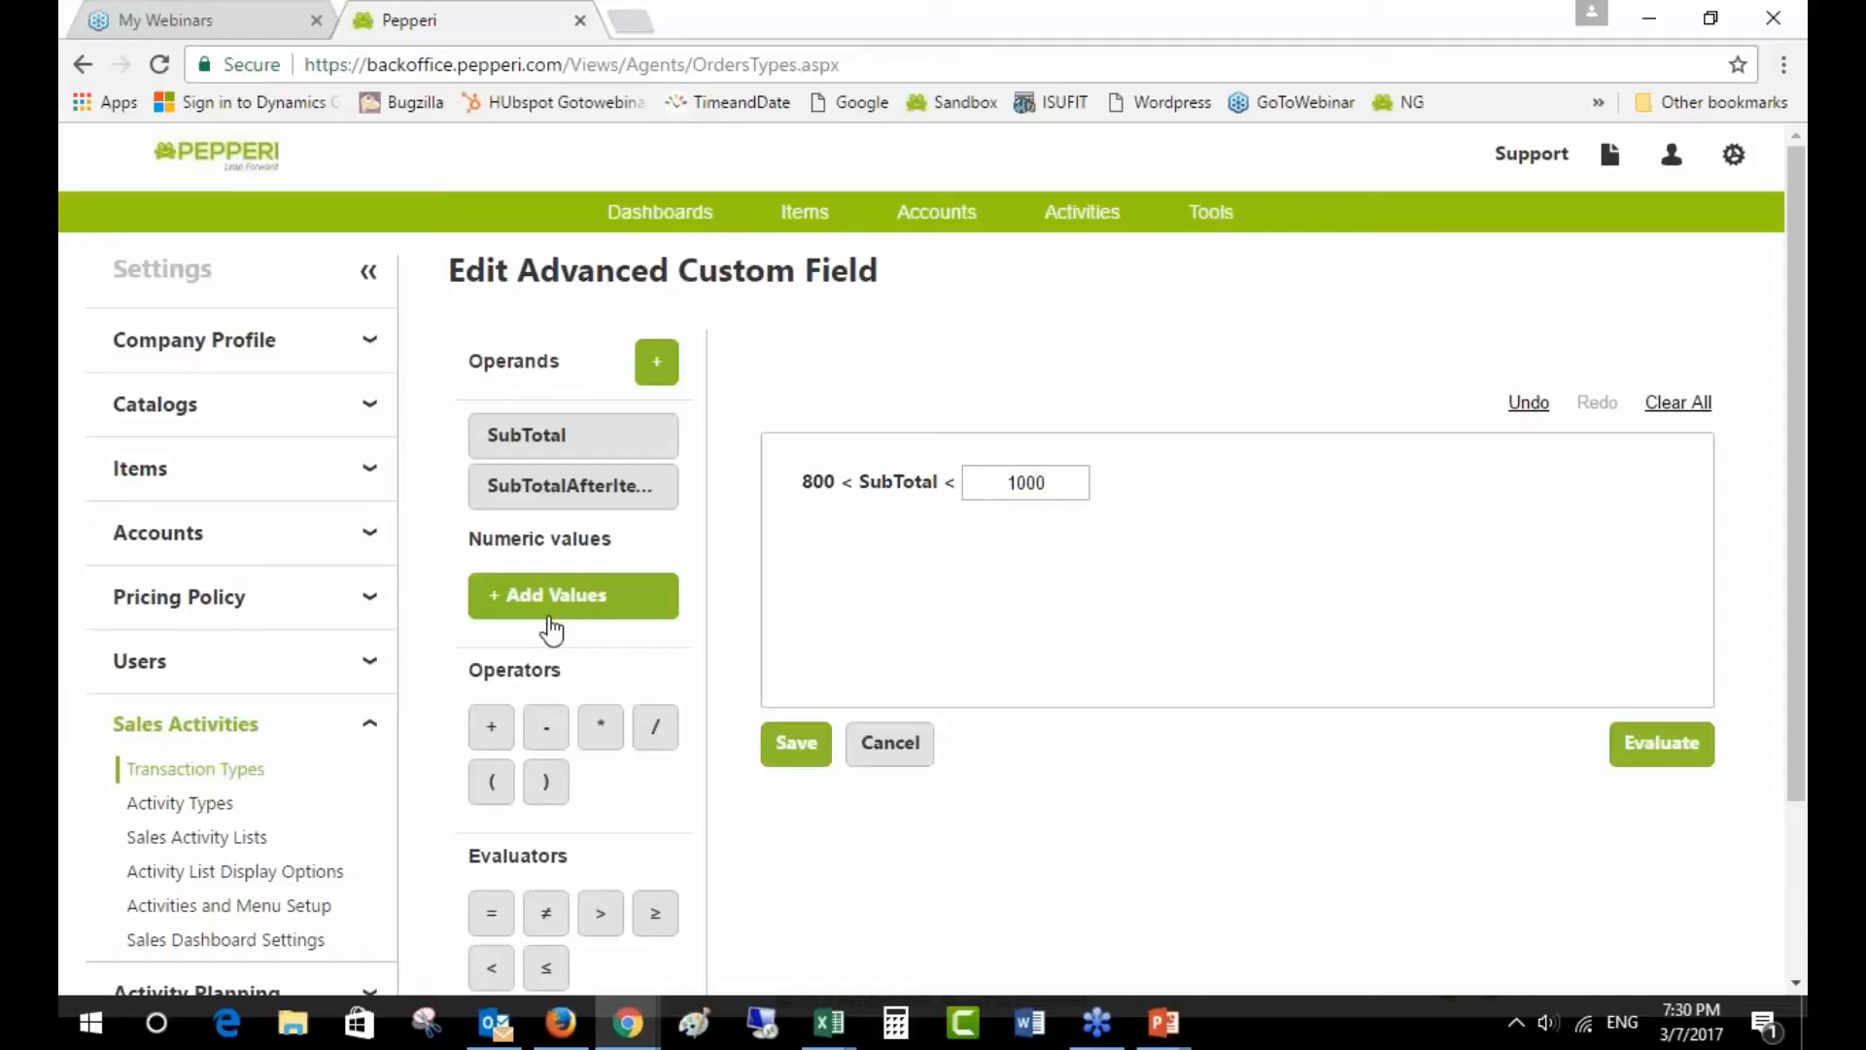
{"action": "key", "text": "Return"}
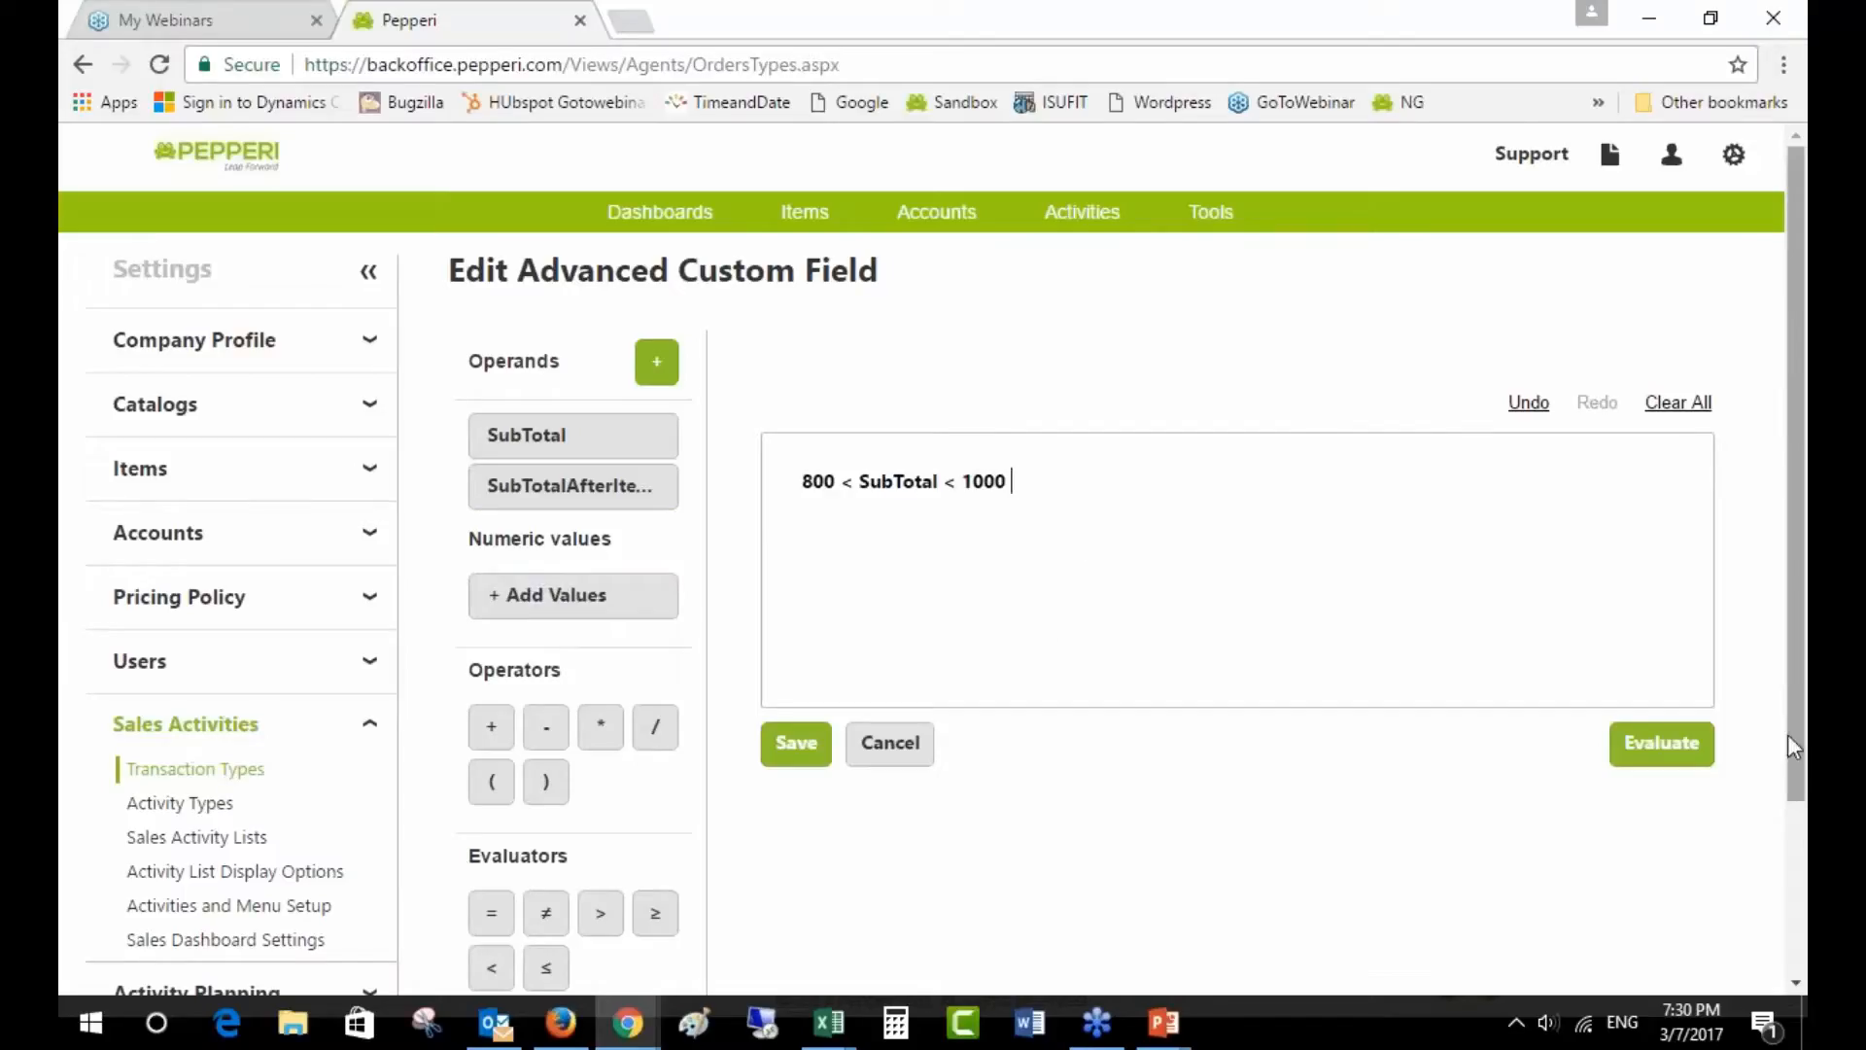
{"action": "left_click", "coordinate": [1663, 743]}
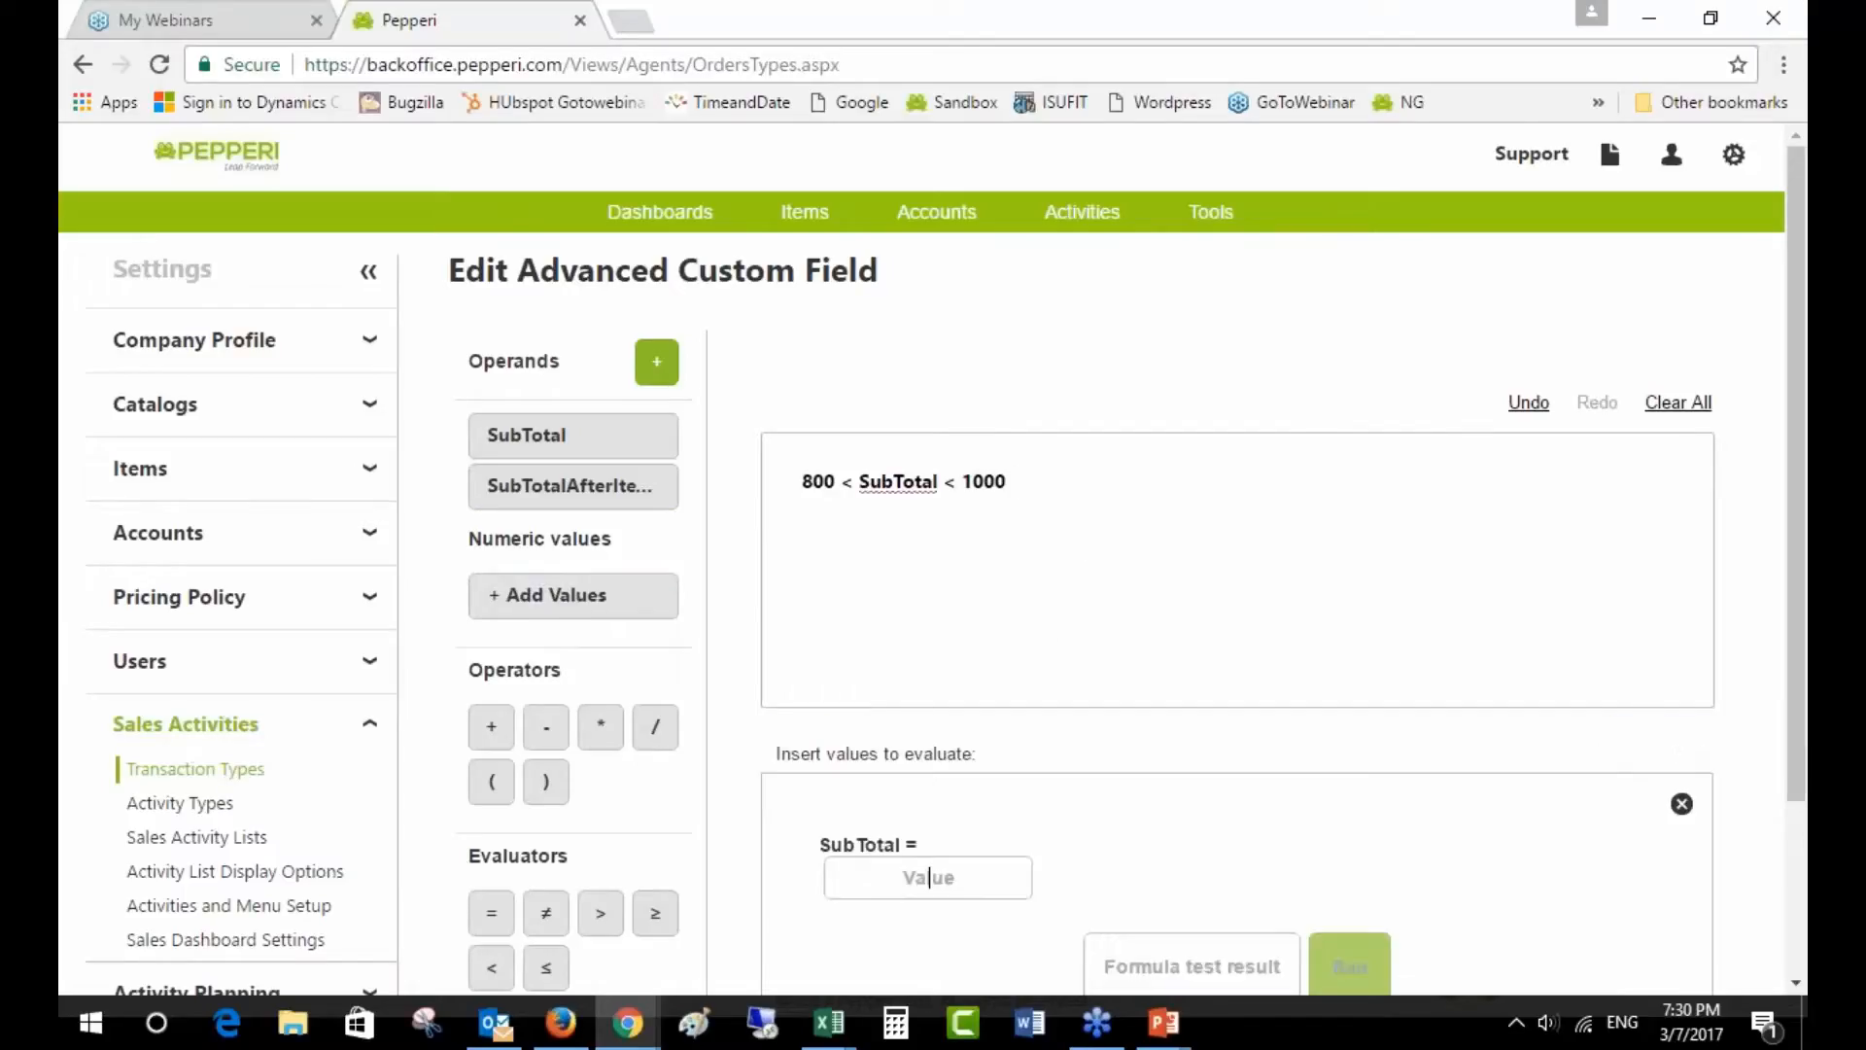
- Test the formula with a SubTotal value of 400
{"action": "scroll", "coordinate": [1666, 729], "scroll_direction": "down", "scroll_amount": 2}
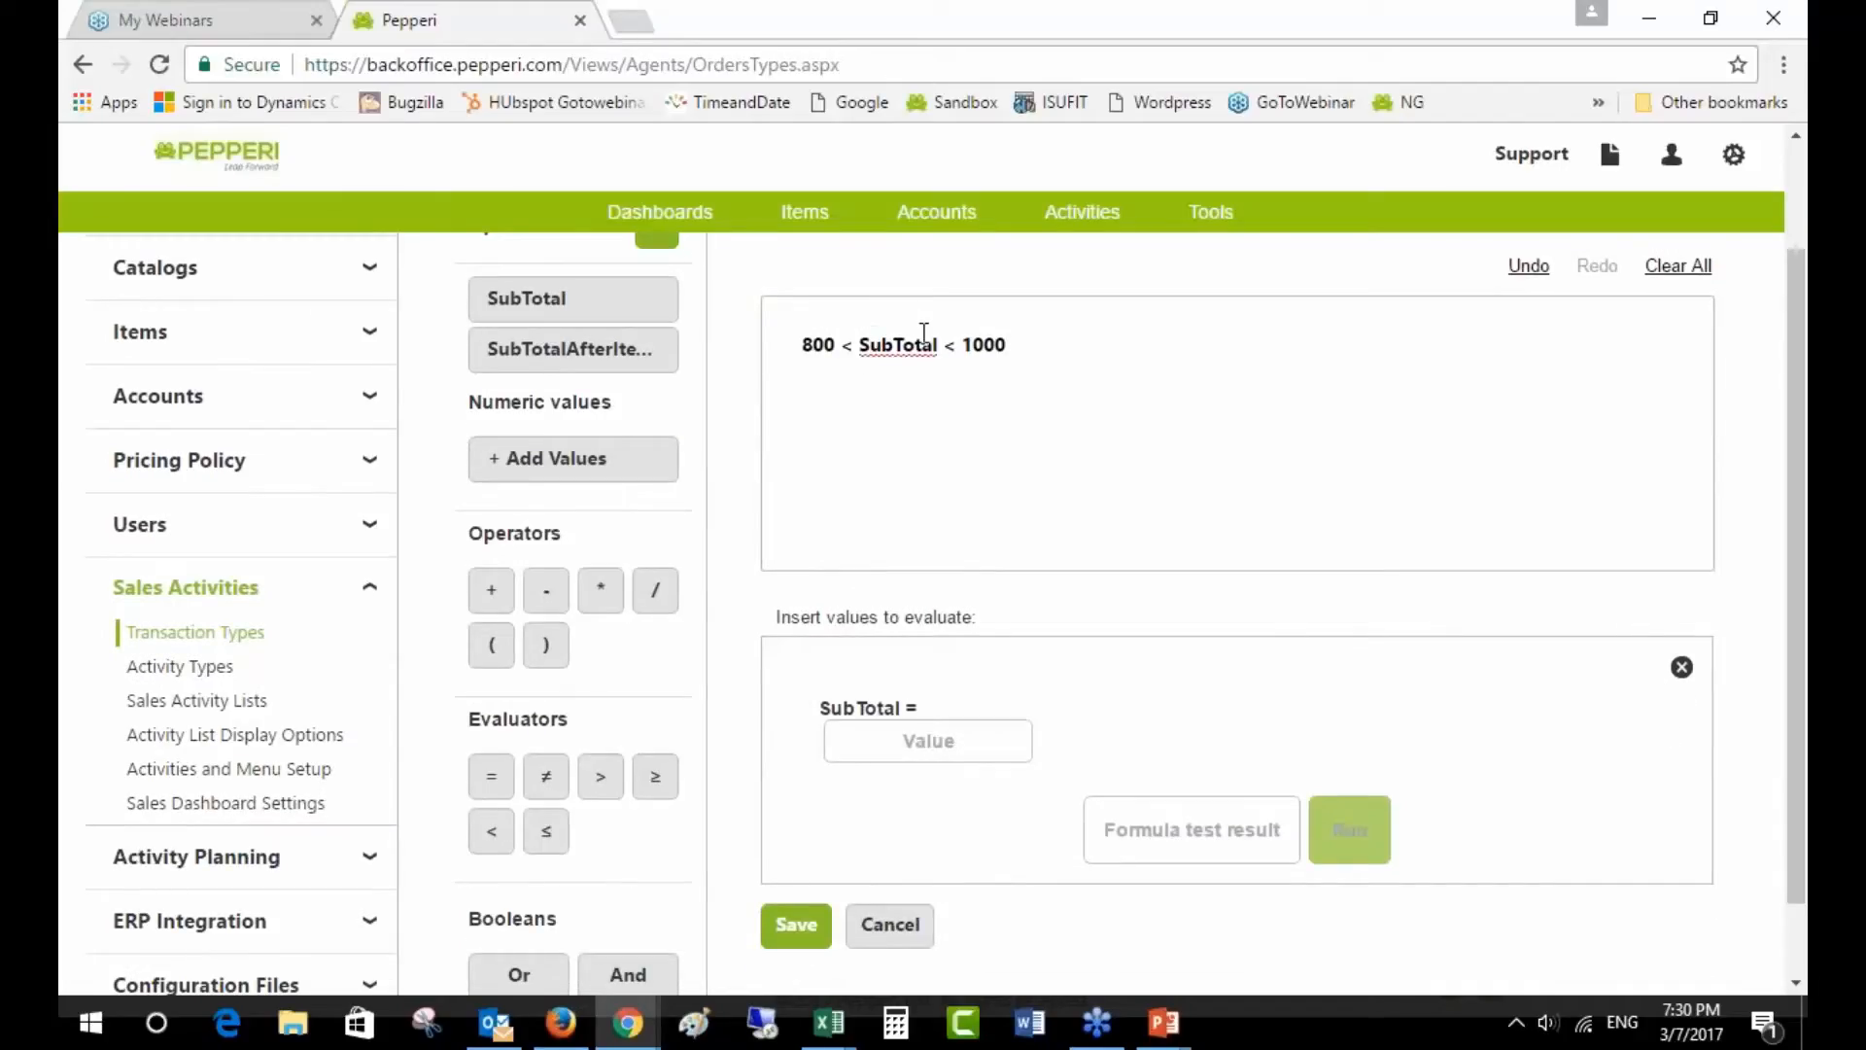
{"action": "left_click", "coordinate": [952, 733]}
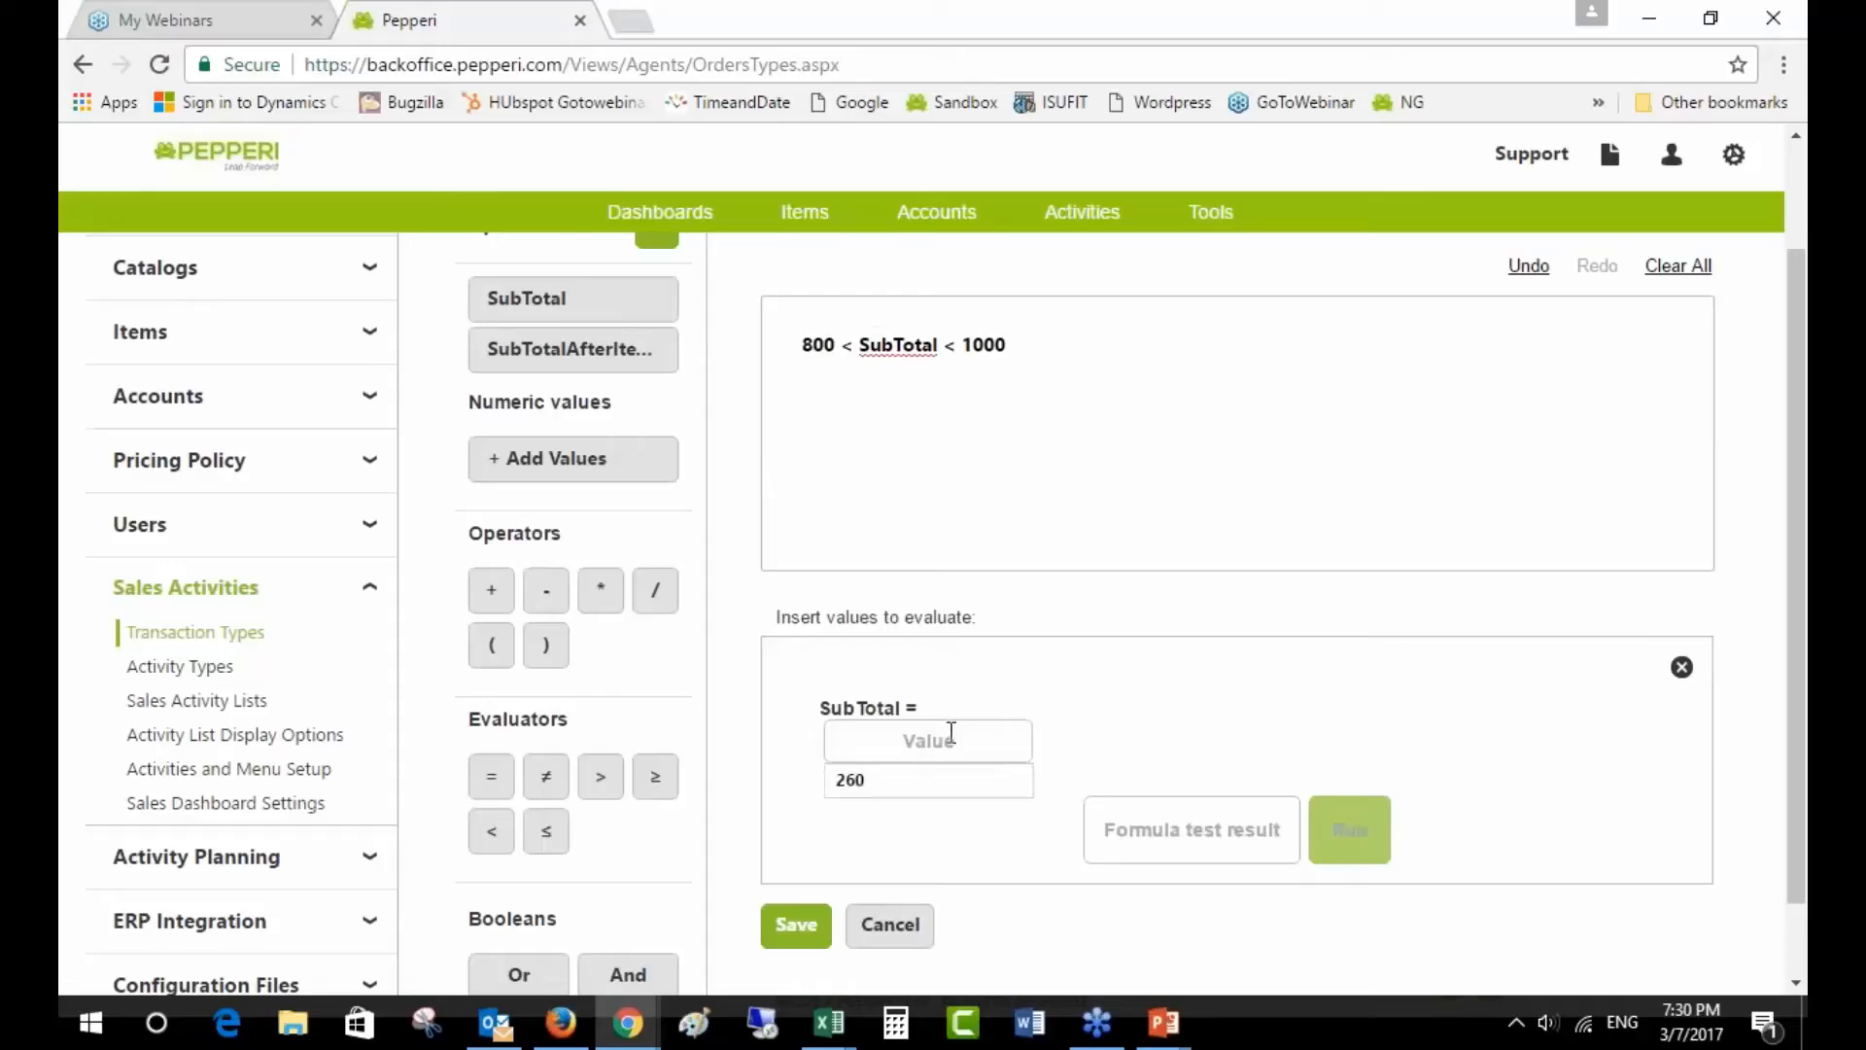
{"action": "type", "text": "400"}
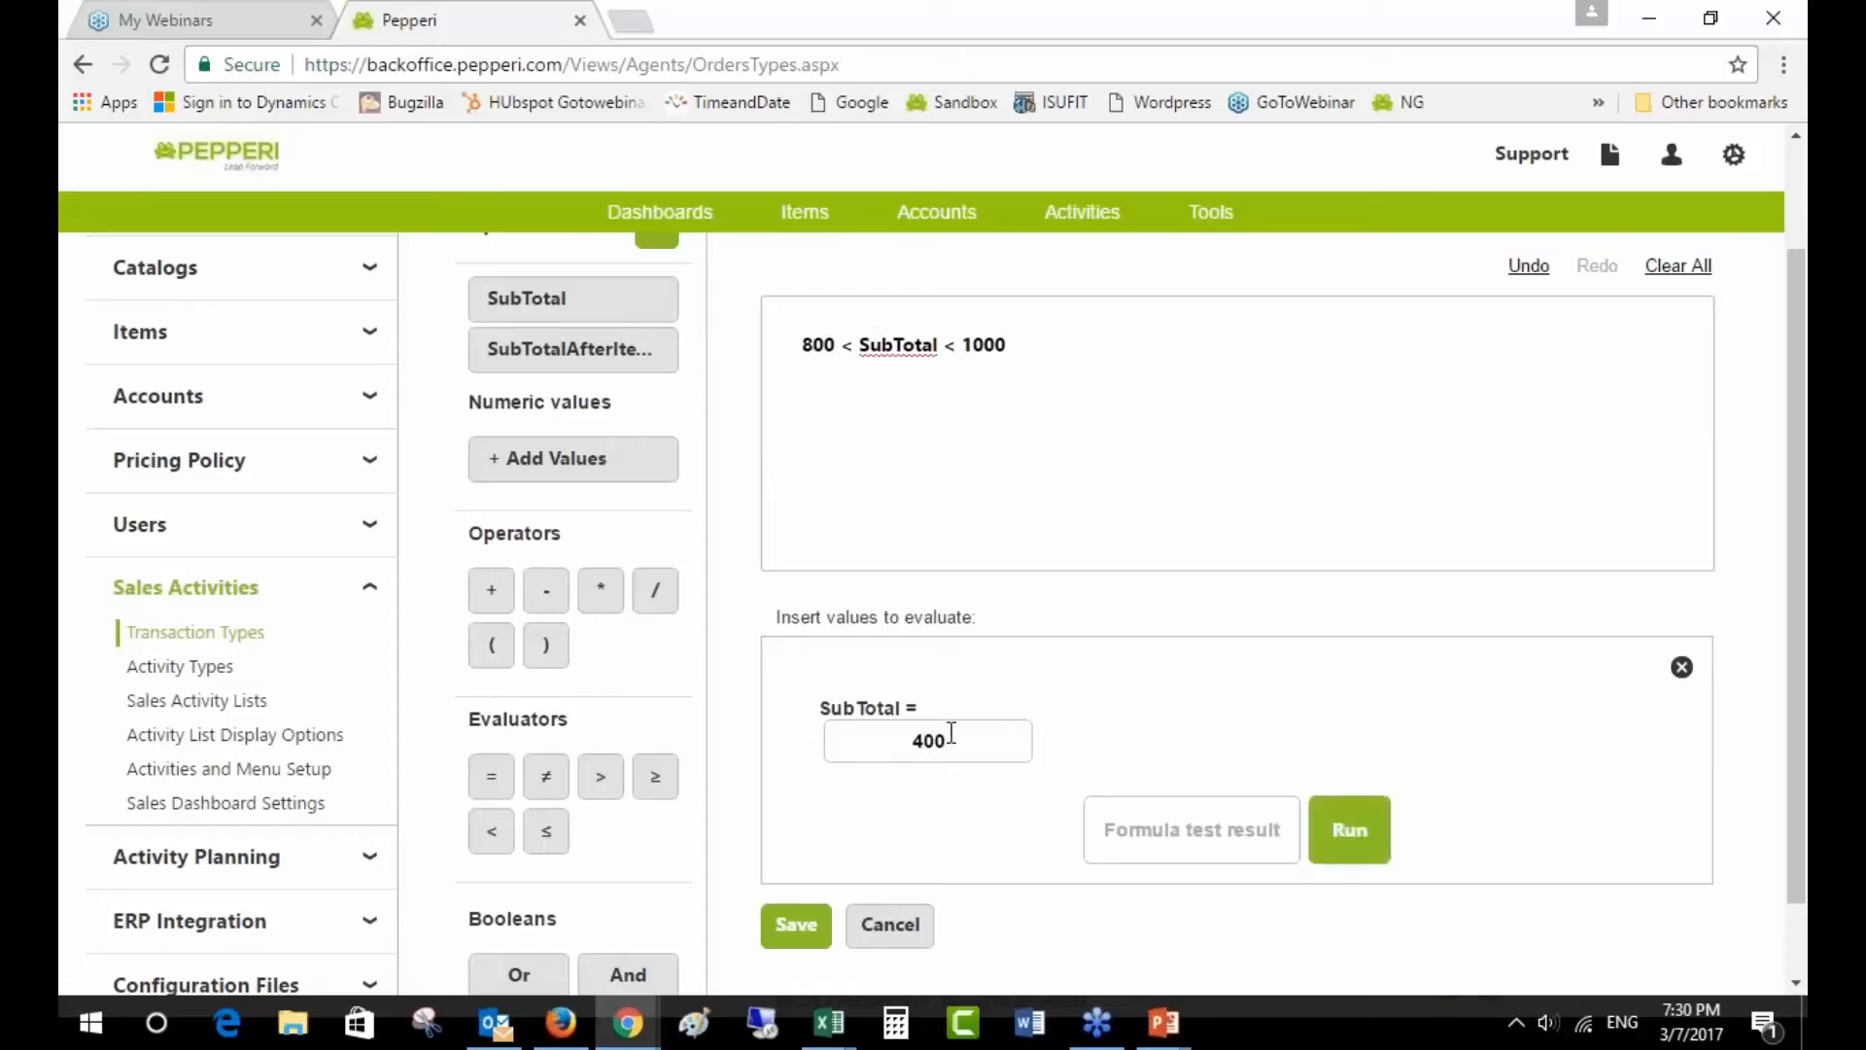
{"action": "left_click", "coordinate": [1350, 829]}
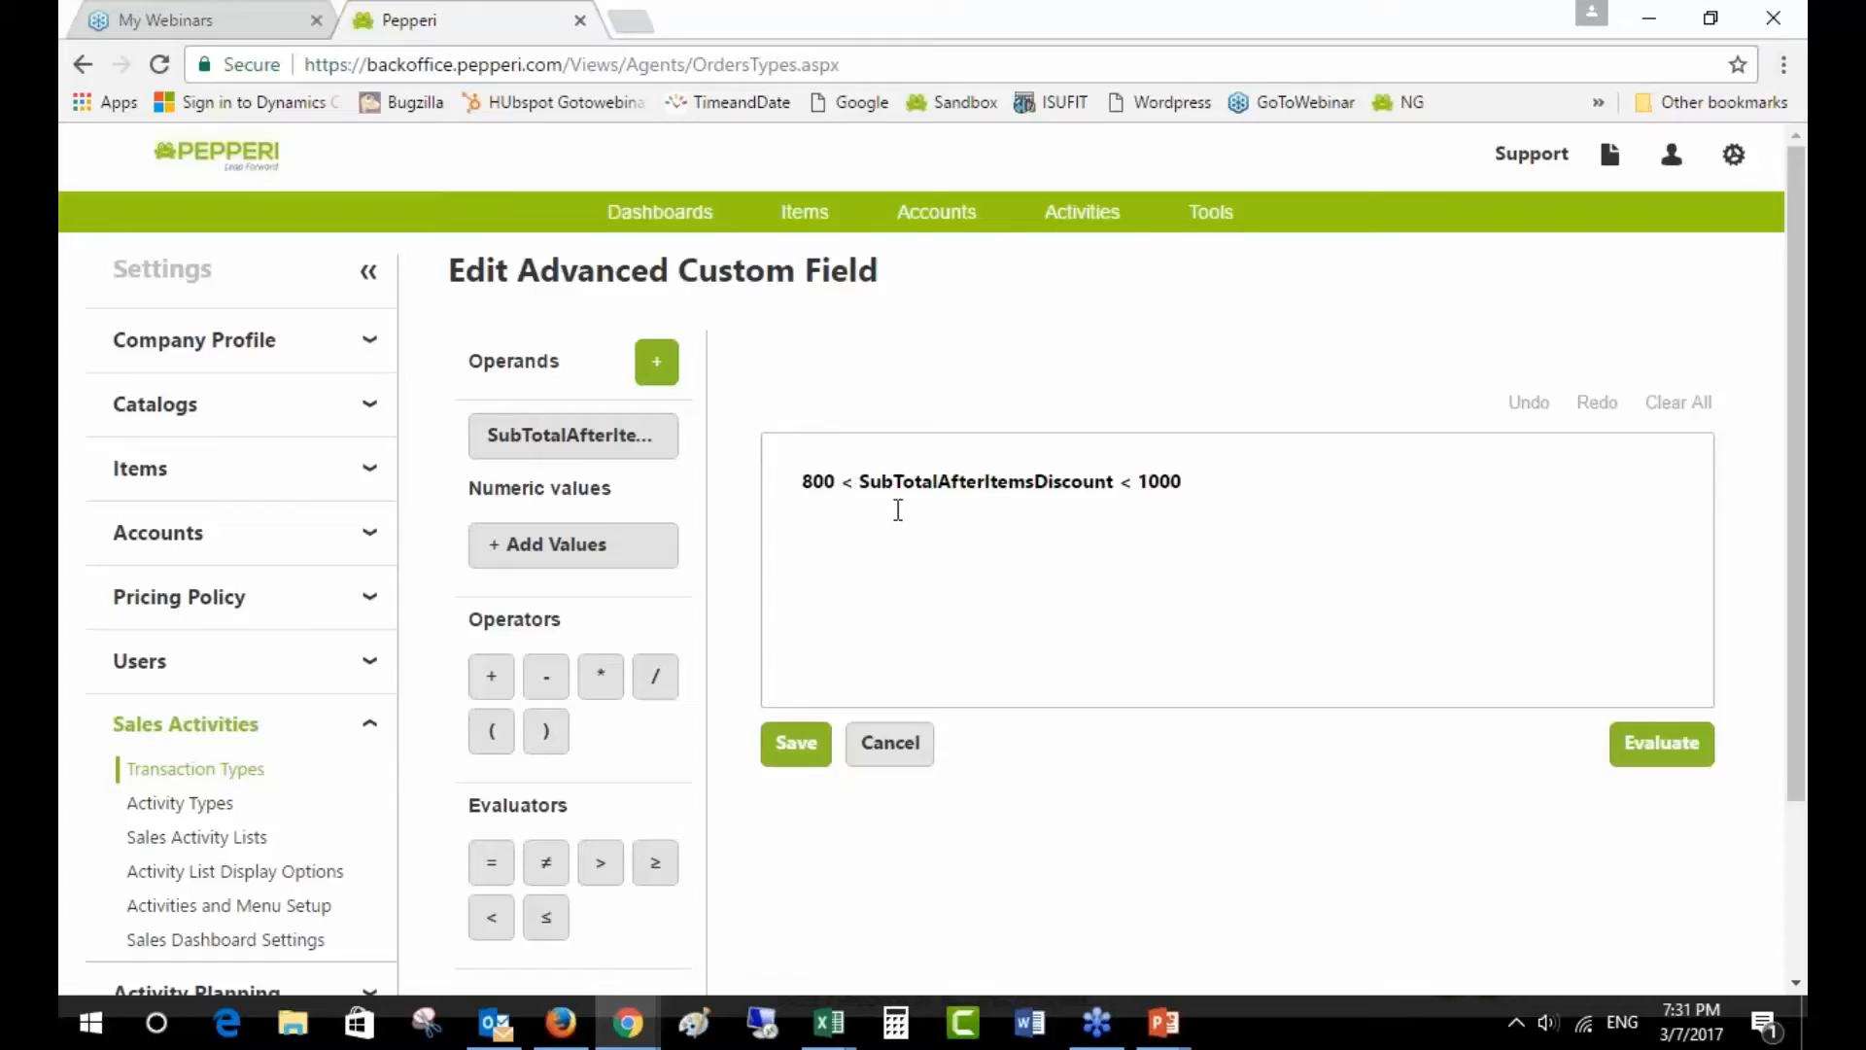
- Join the two conditions with && and delete the leading 800 < from the formula
{"action": "left_click", "coordinate": [1119, 482]}
{"action": "scroll", "coordinate": [603, 771], "scroll_direction": "down", "scroll_amount": 2}
{"action": "left_click", "coordinate": [613, 832]}
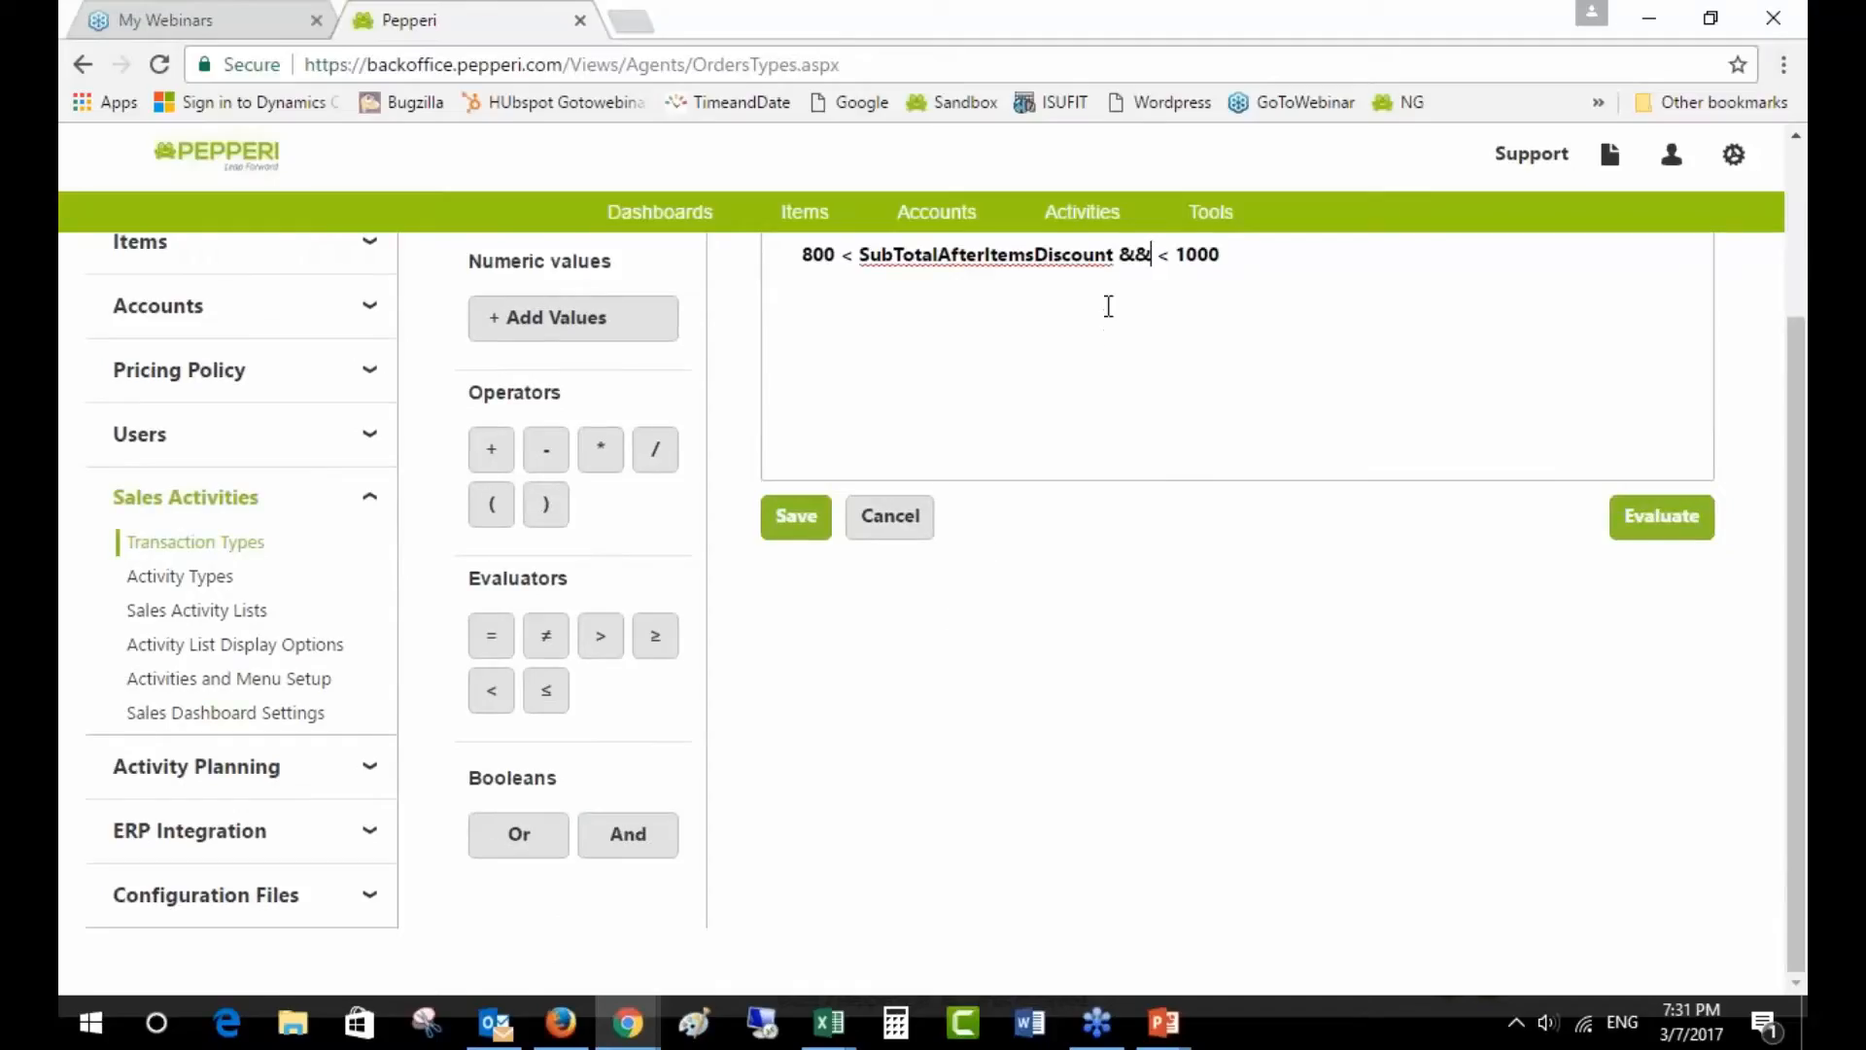
{"action": "left_click_drag", "start_coordinate": [861, 254], "coordinate": [797, 258]}
{"action": "key", "text": "BackSpace"}
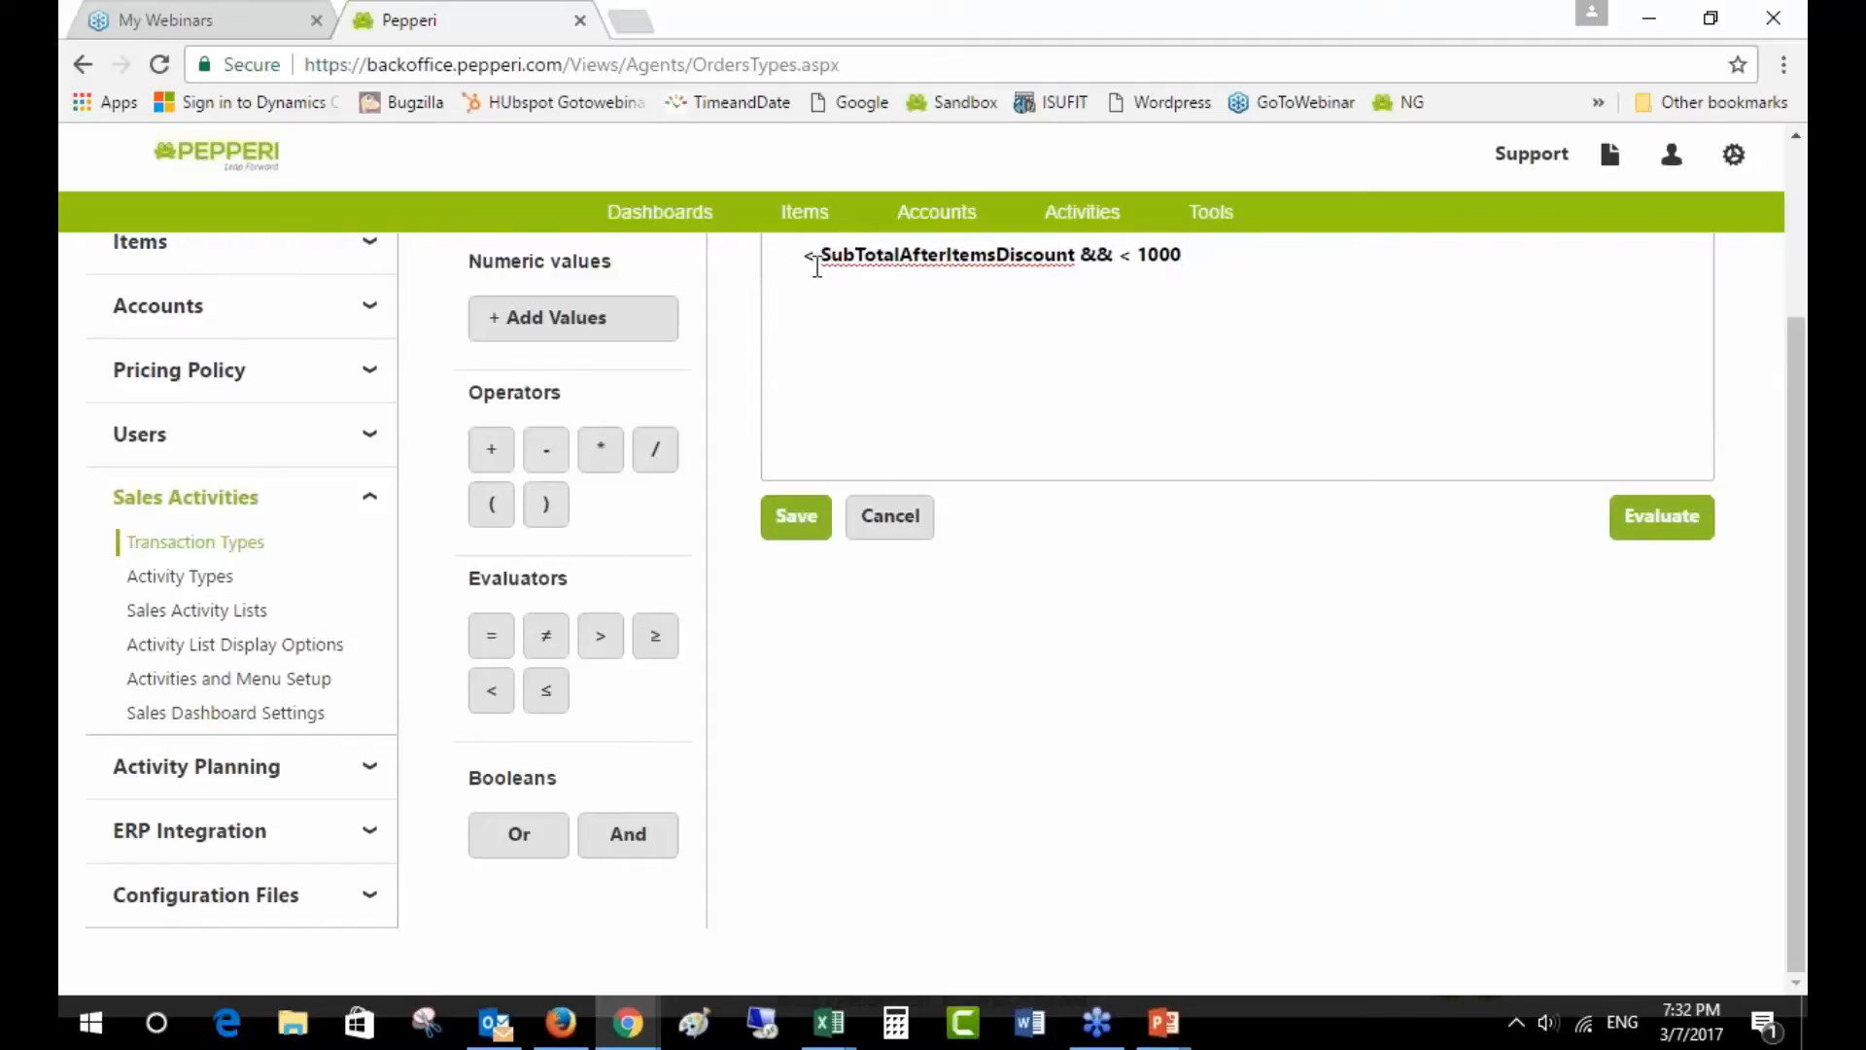
{"action": "key", "text": "BackSpace"}
{"action": "key", "text": "BackSpace"}
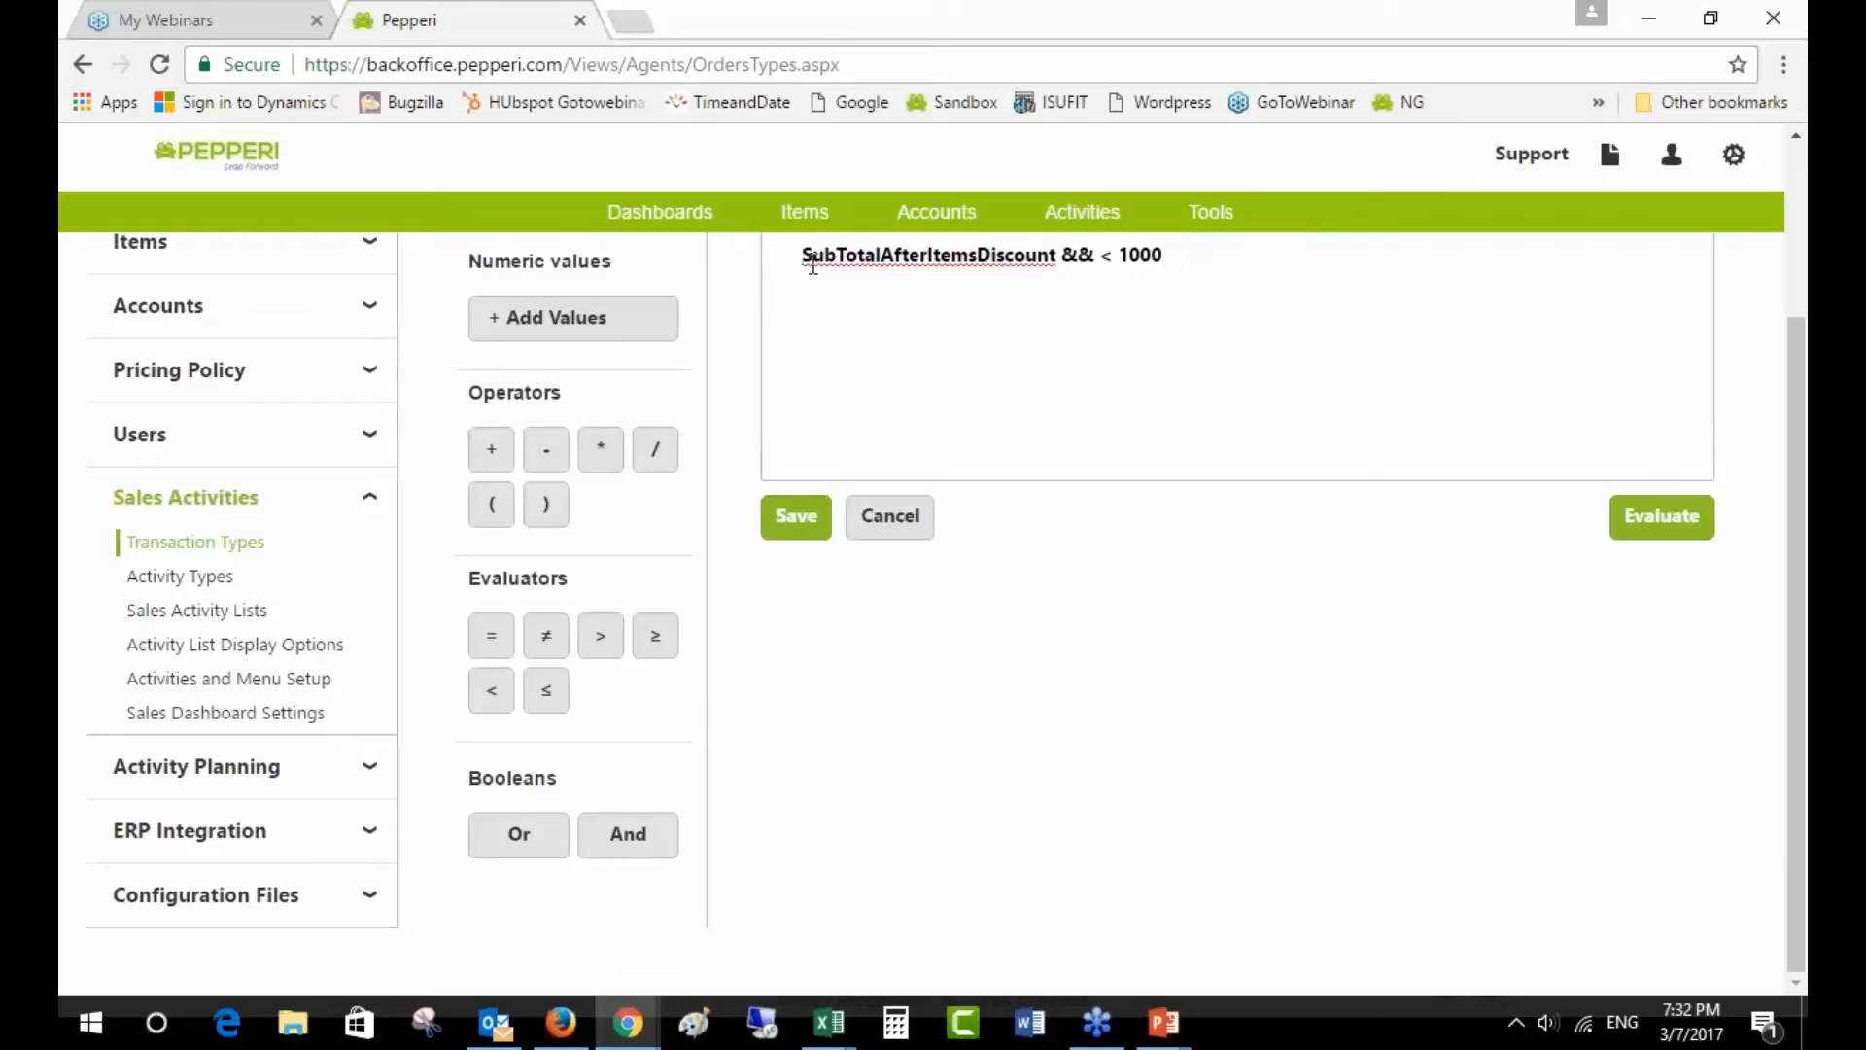
- Complete SubTotalAfterItemsDiscount > 800 && SubTotalAfterItemsDiscount < 1000, then open Evaluate
{"action": "scroll", "coordinate": [1104, 317], "scroll_direction": "up", "scroll_amount": 3}
{"action": "left_click", "coordinate": [1063, 482]}
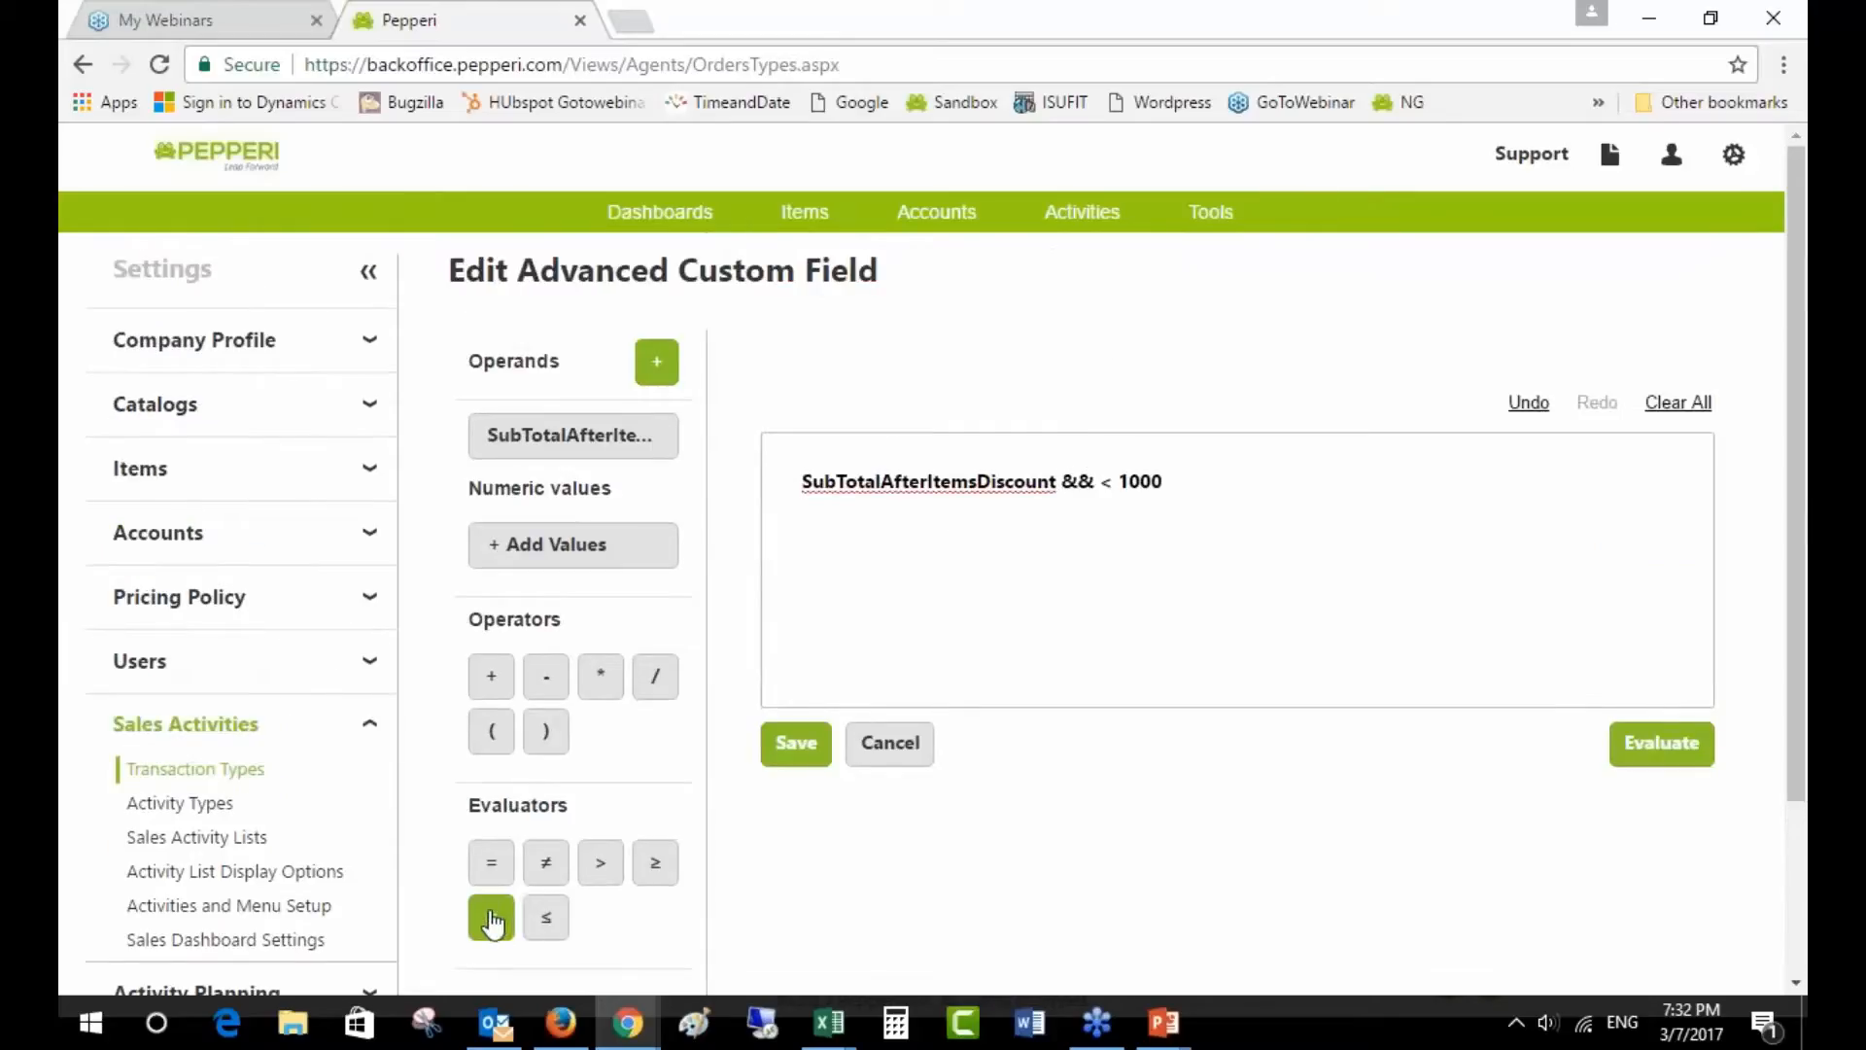
{"action": "left_click", "coordinate": [601, 864]}
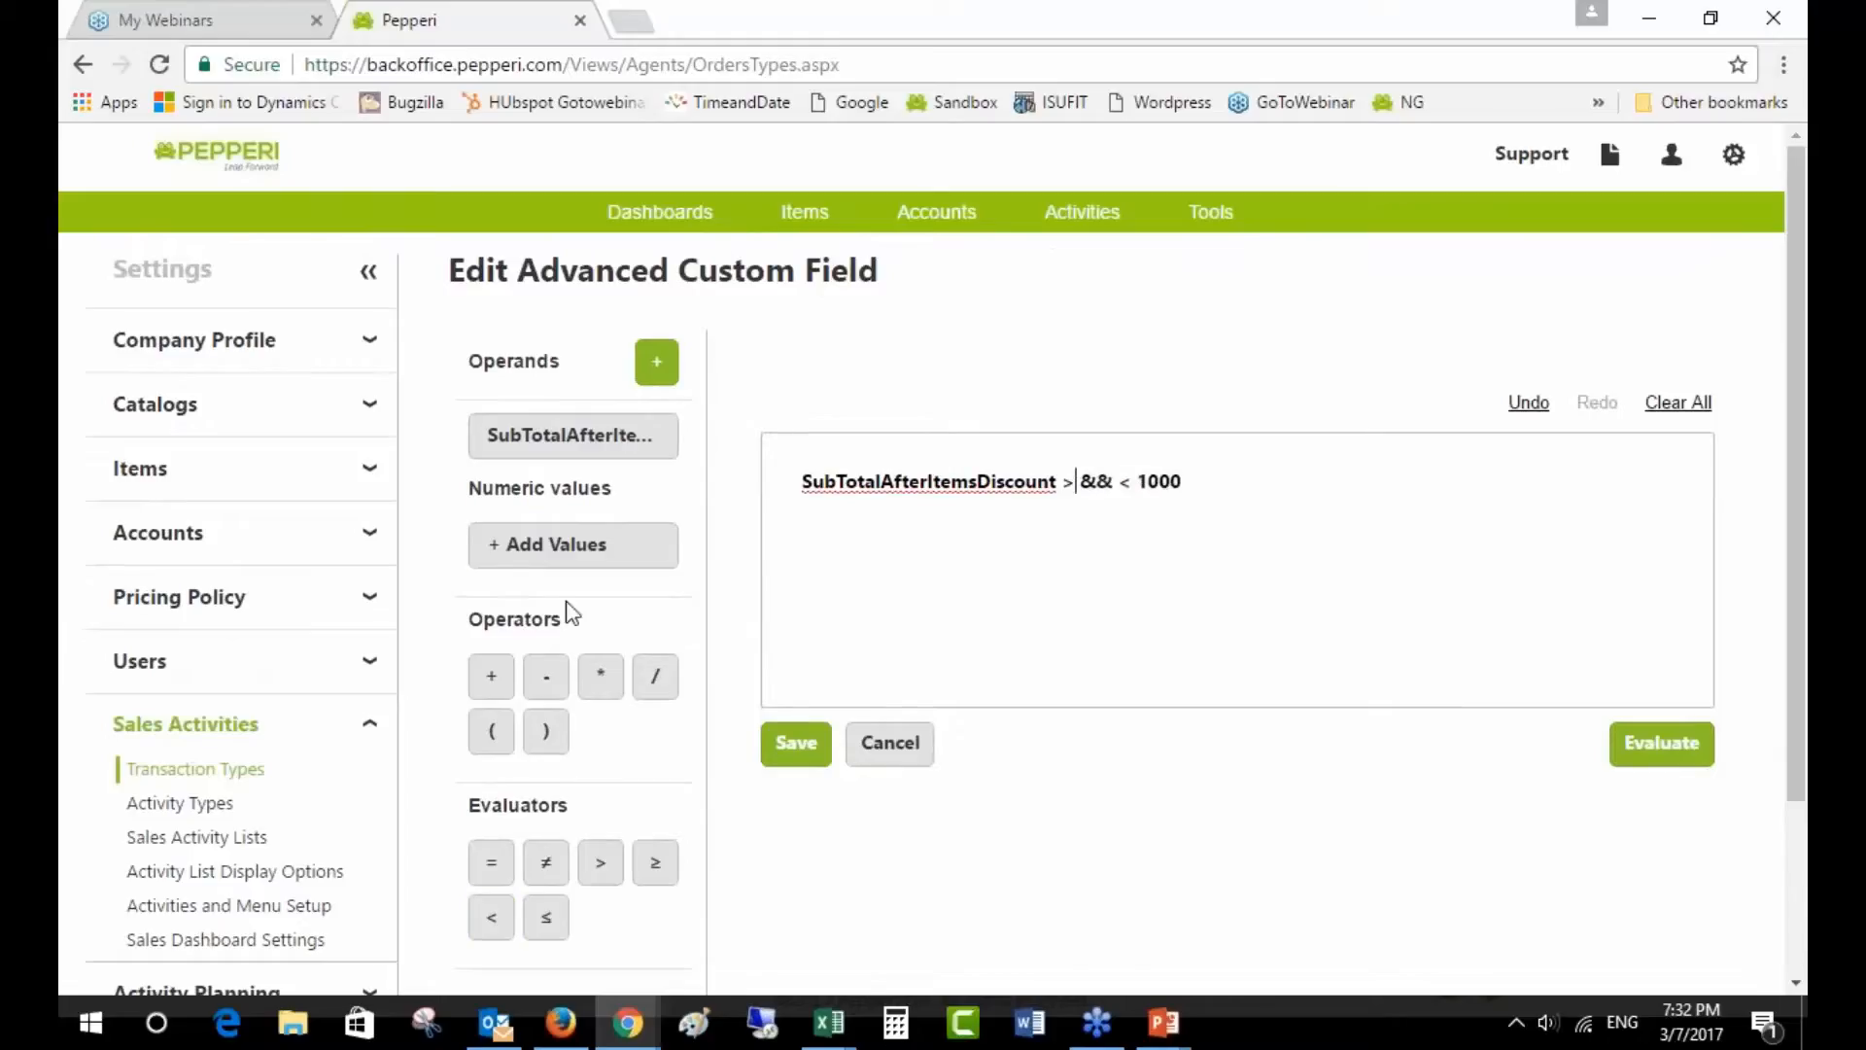
{"action": "left_click", "coordinate": [583, 547]}
{"action": "type", "text": "800"}
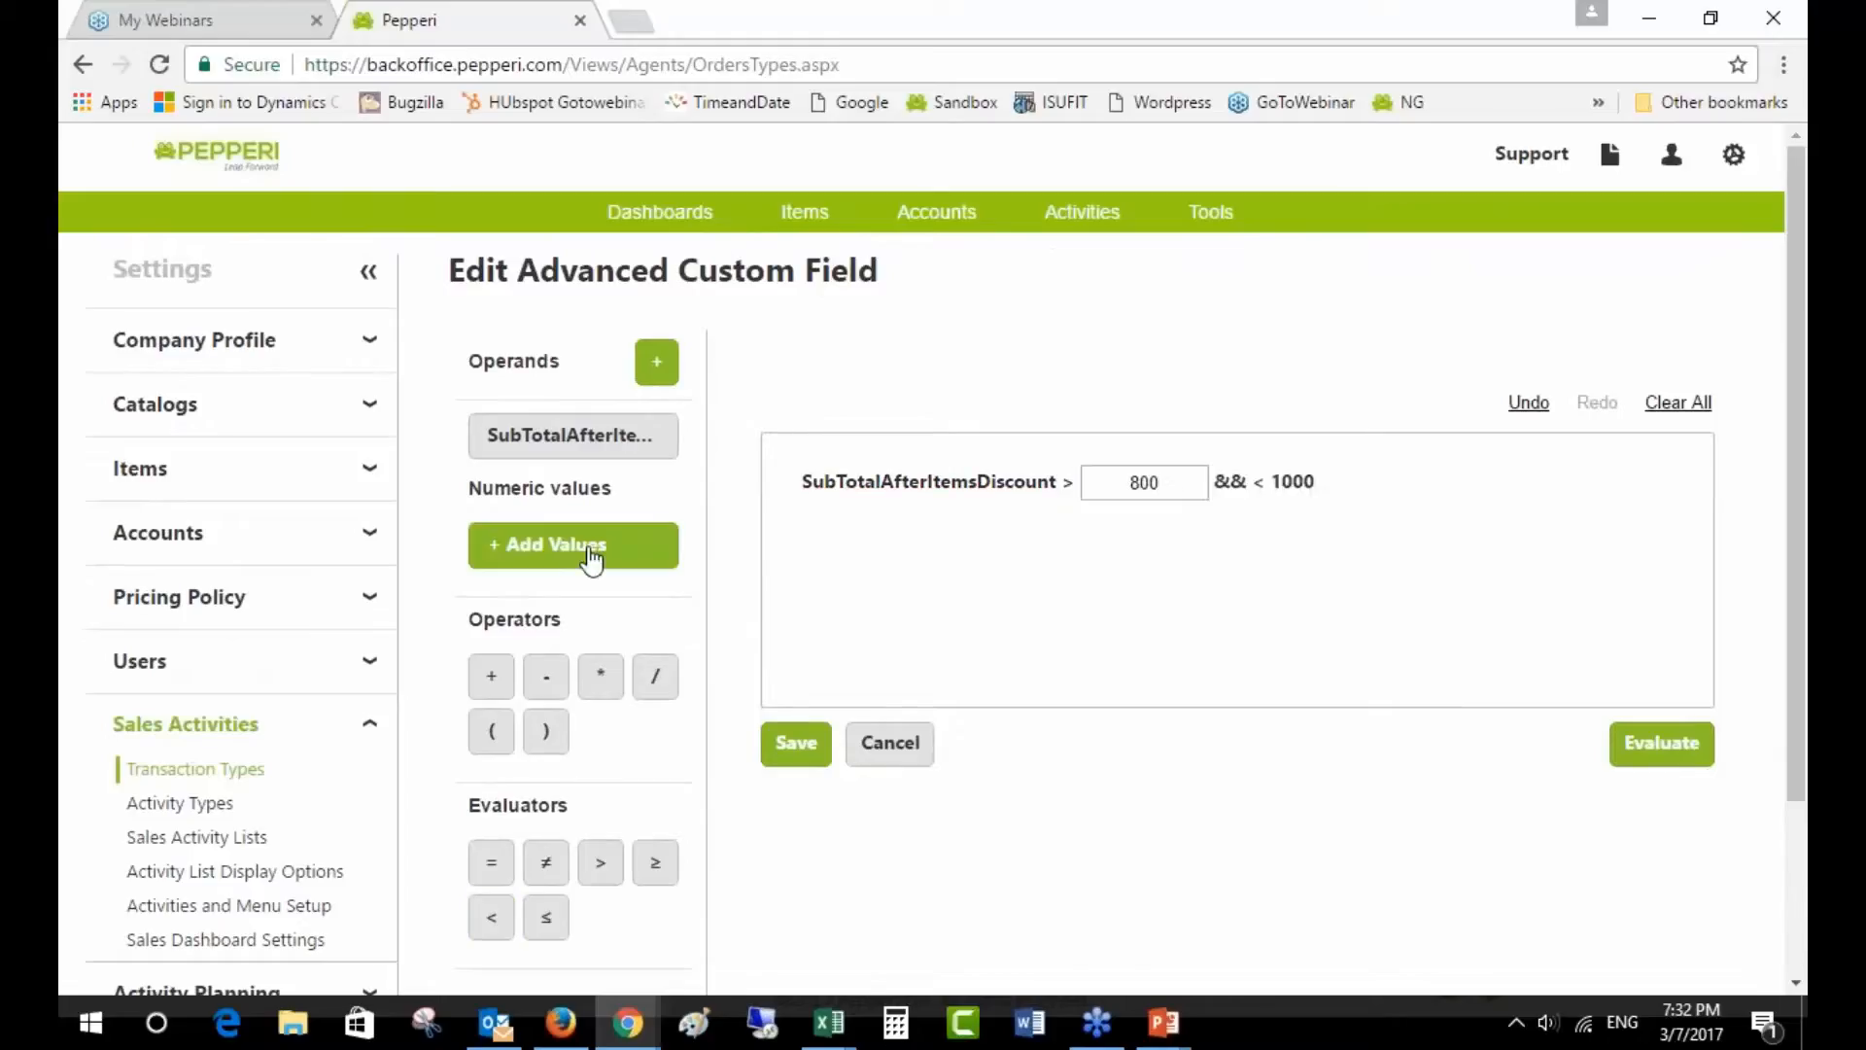
{"action": "left_click", "coordinate": [1230, 483]}
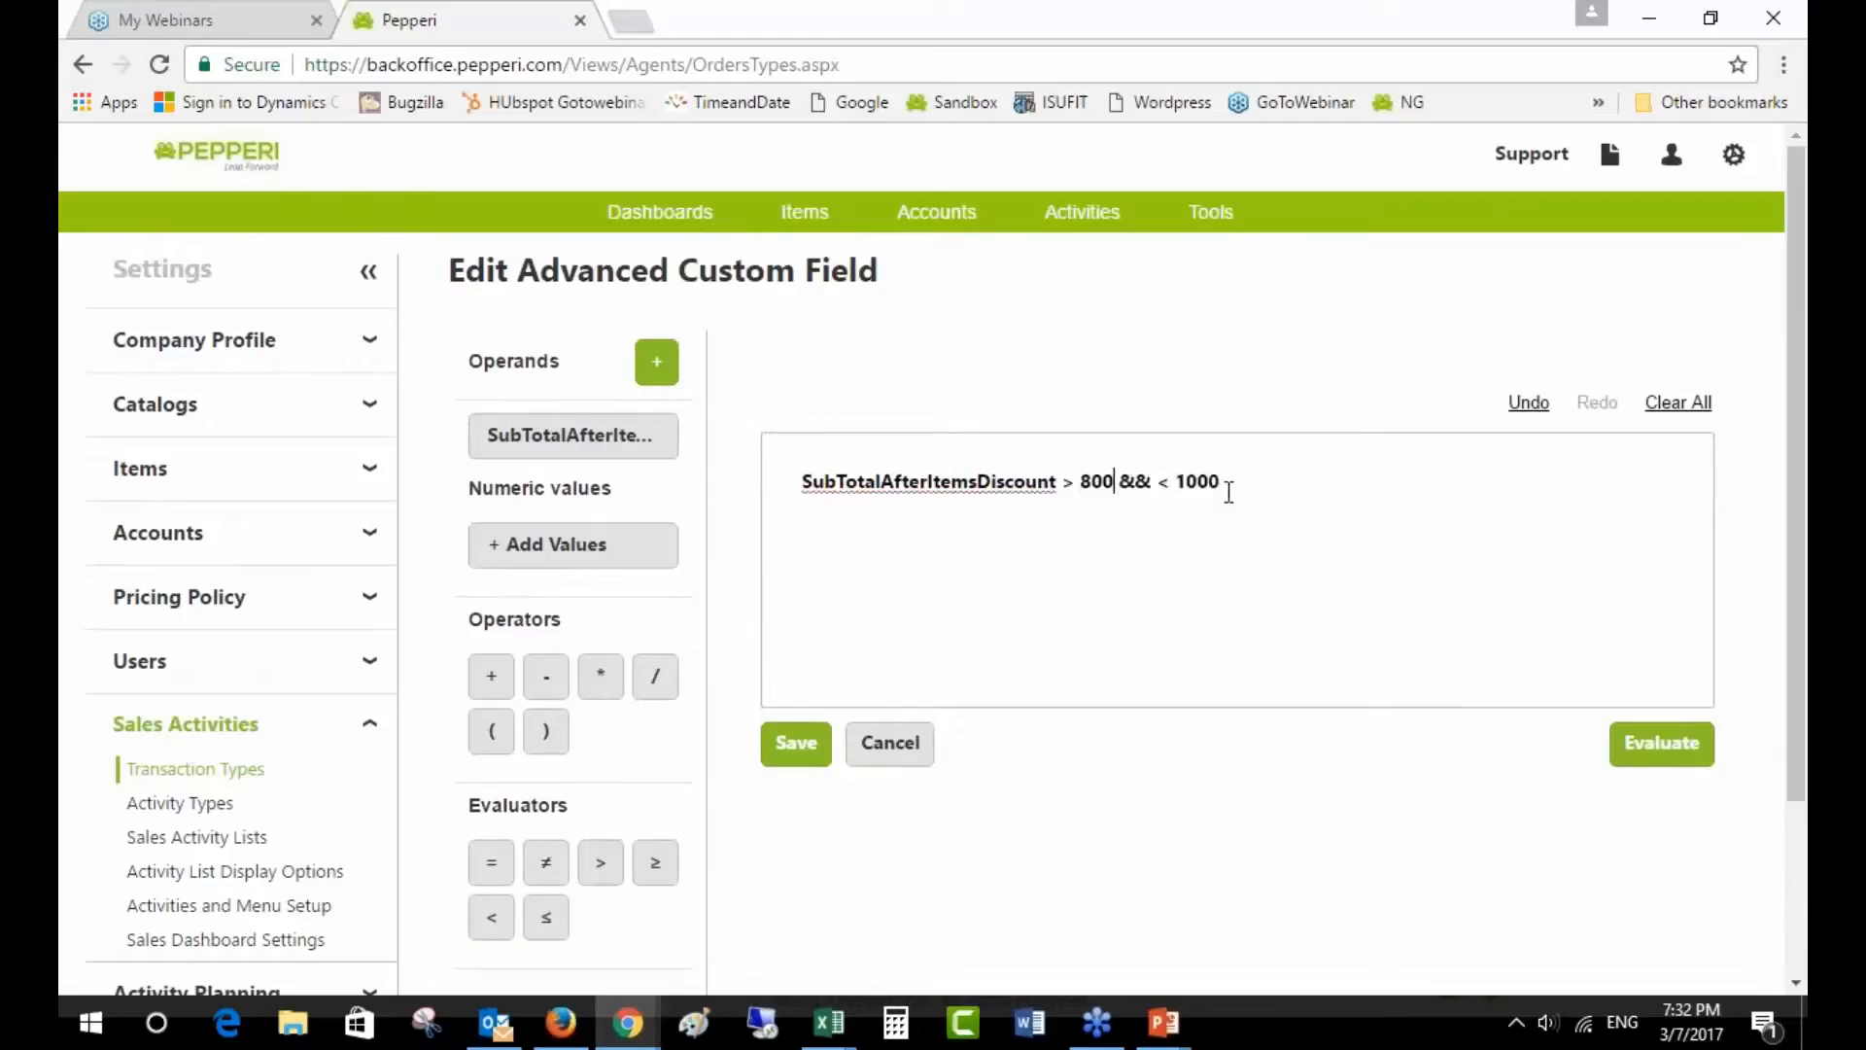
{"action": "left_click", "coordinate": [573, 435]}
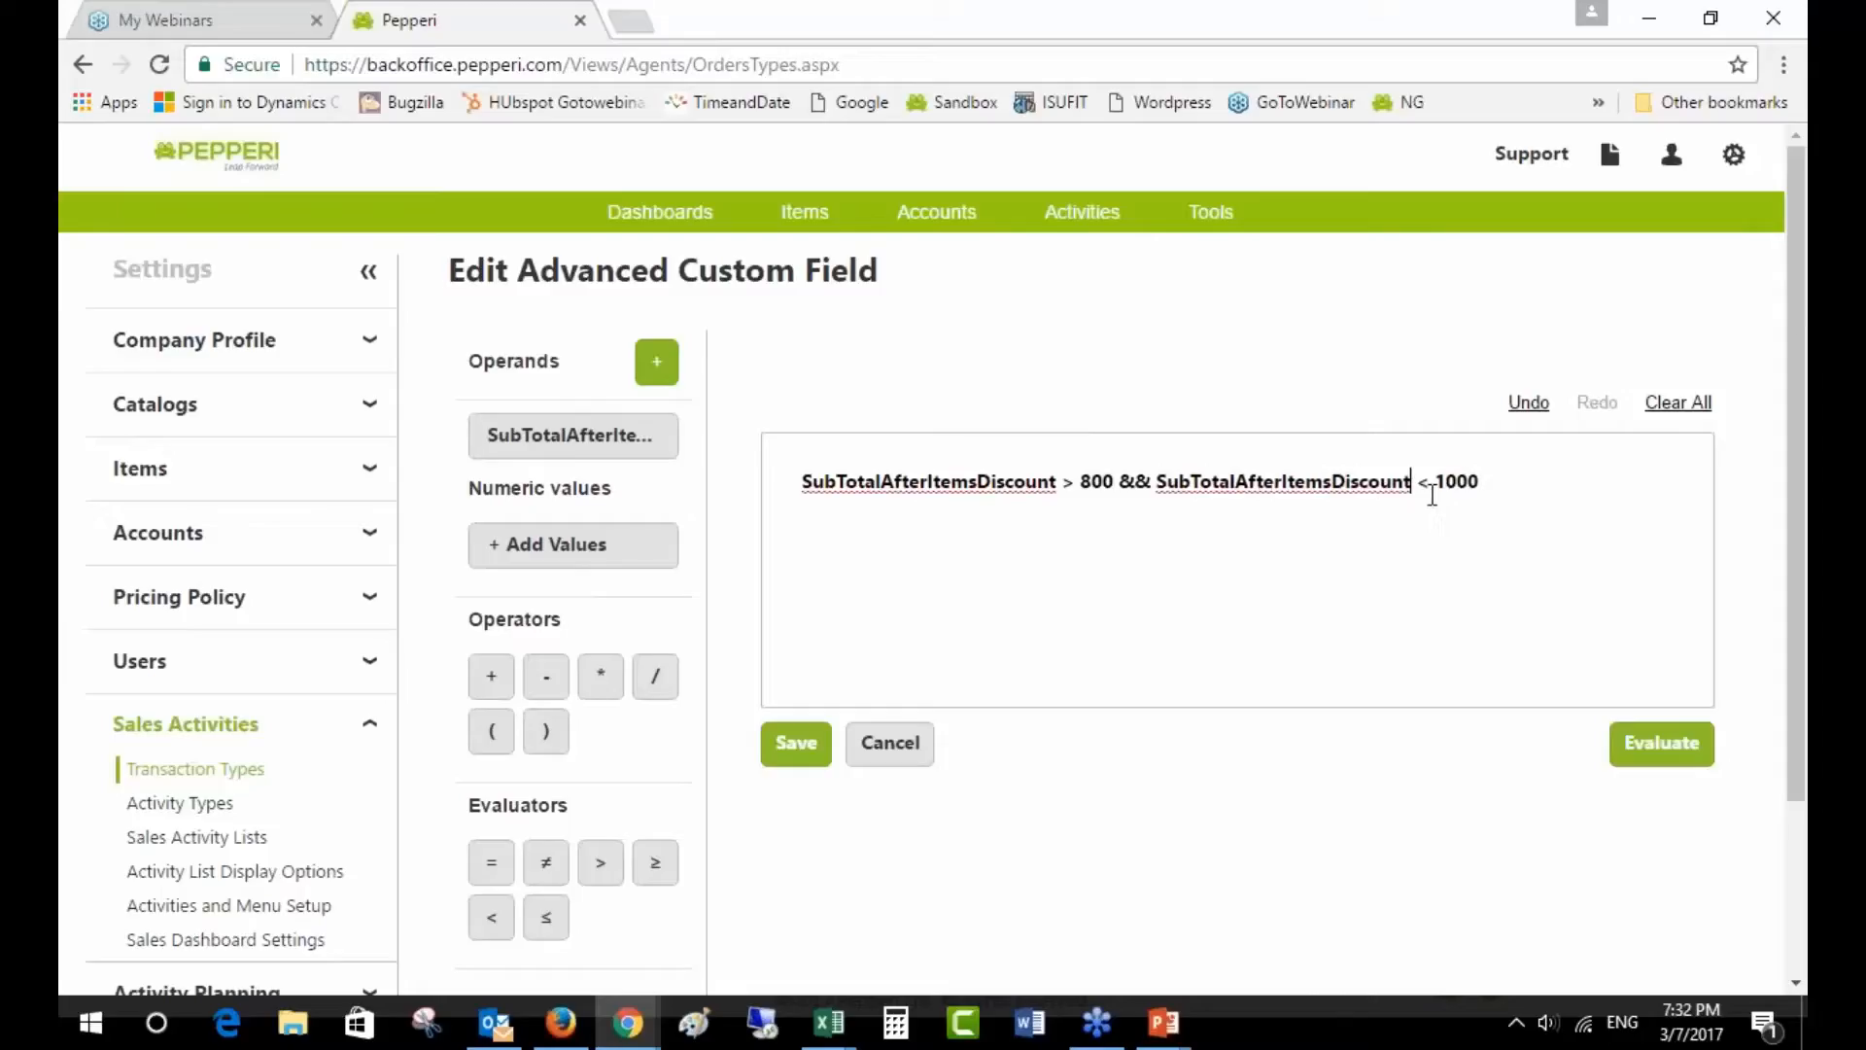
{"action": "left_click", "coordinate": [1663, 743]}
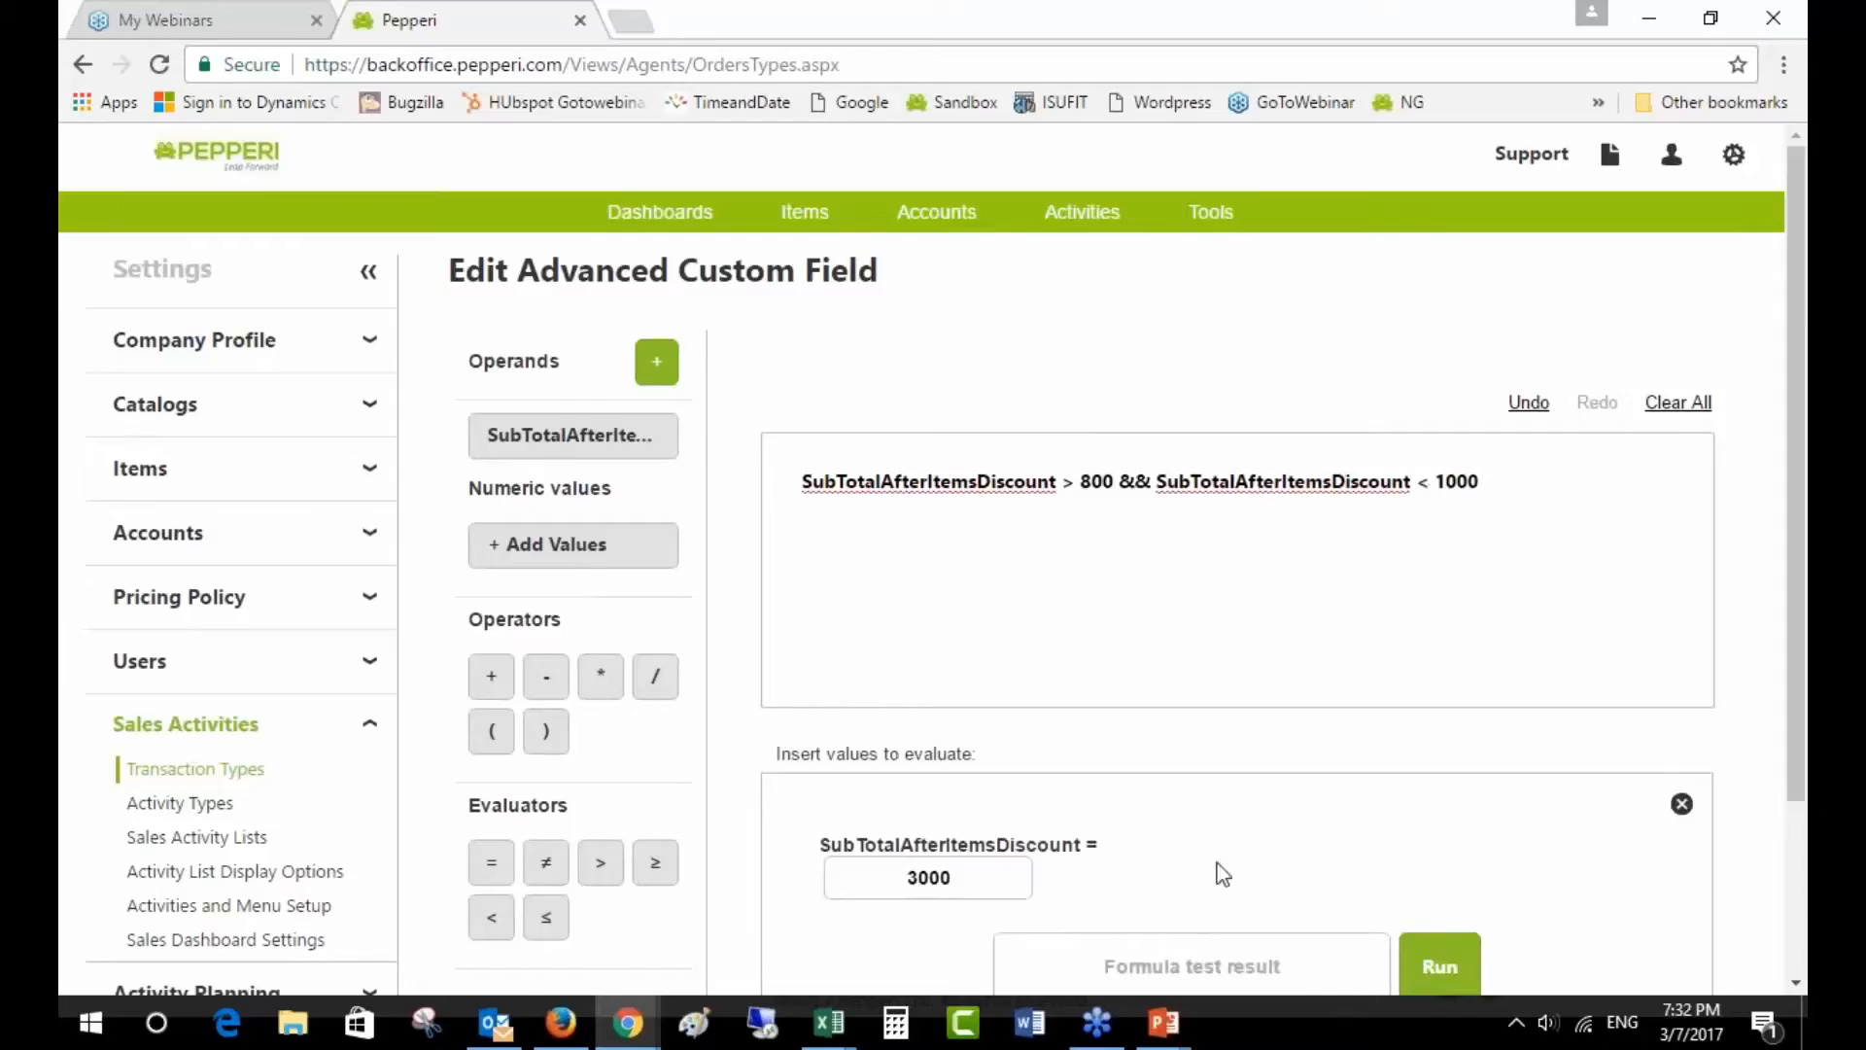
- Test the formula with SubTotal values of 3000 and then 900
{"action": "left_click", "coordinate": [1441, 965]}
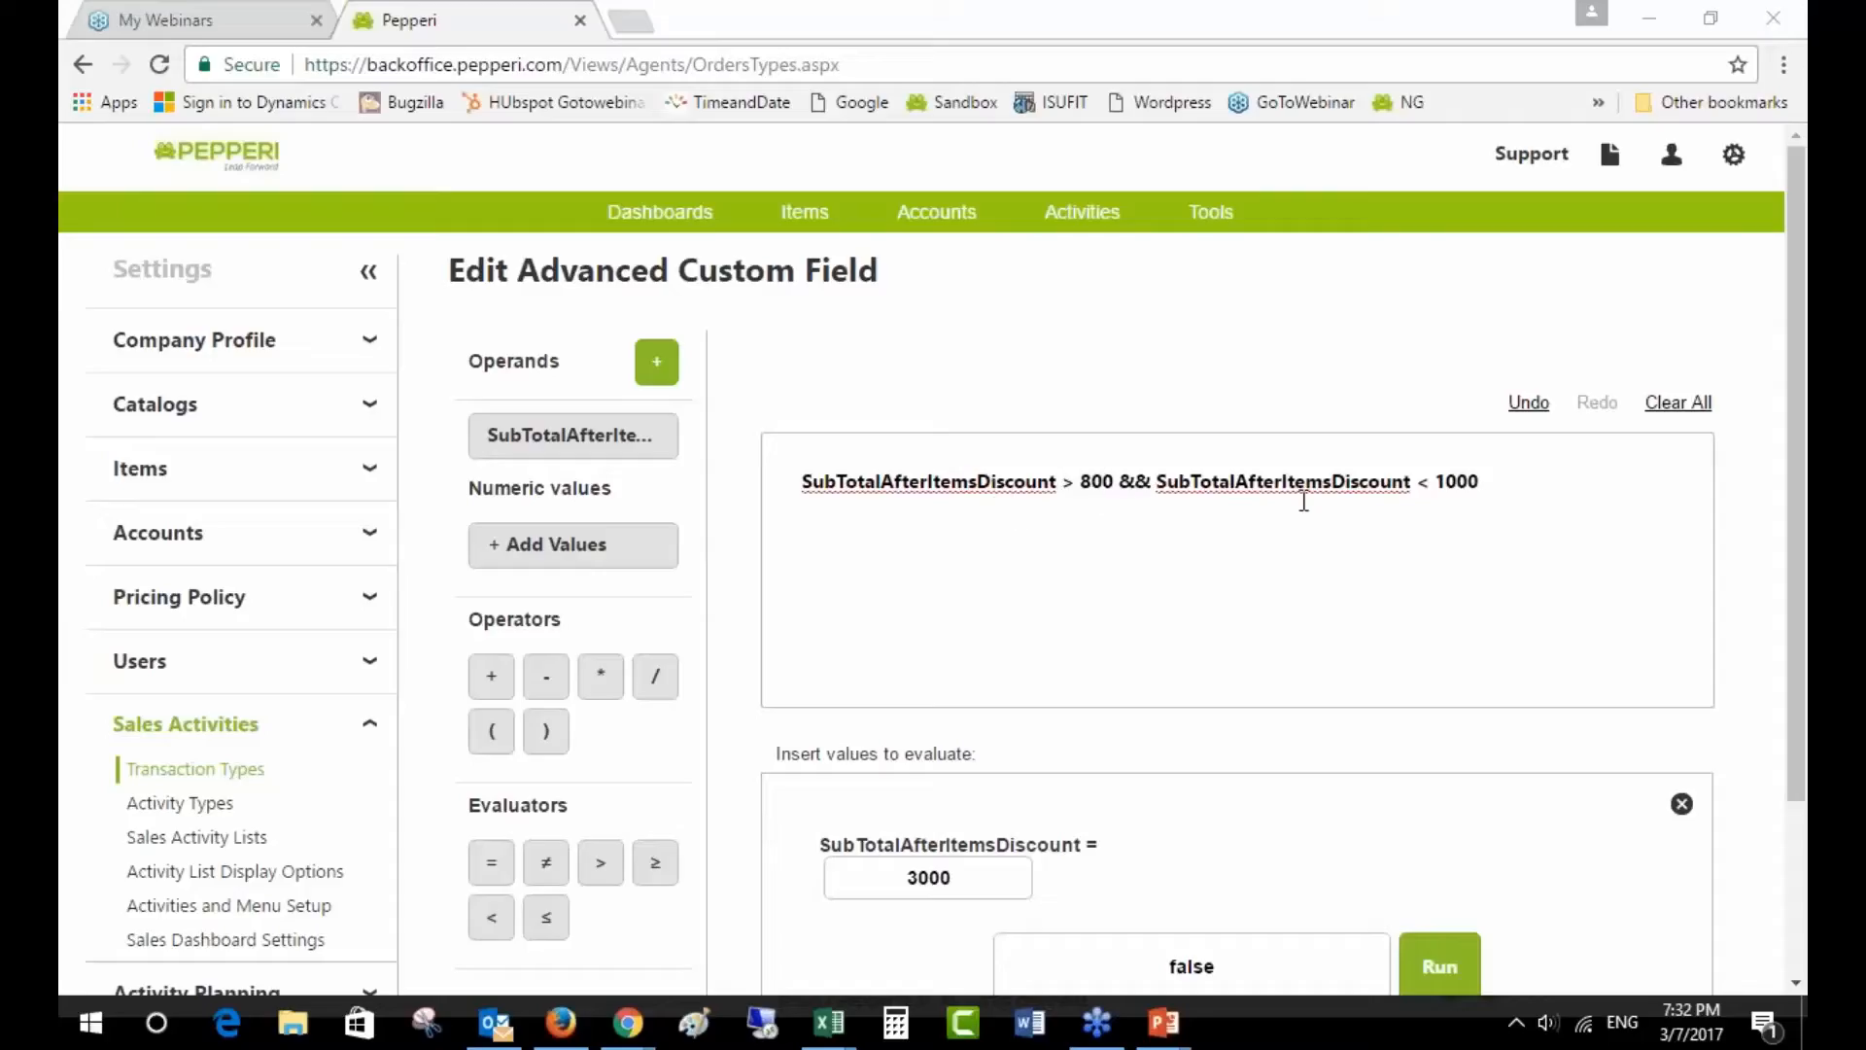
{"action": "scroll", "coordinate": [1332, 661], "scroll_direction": "down", "scroll_amount": 2}
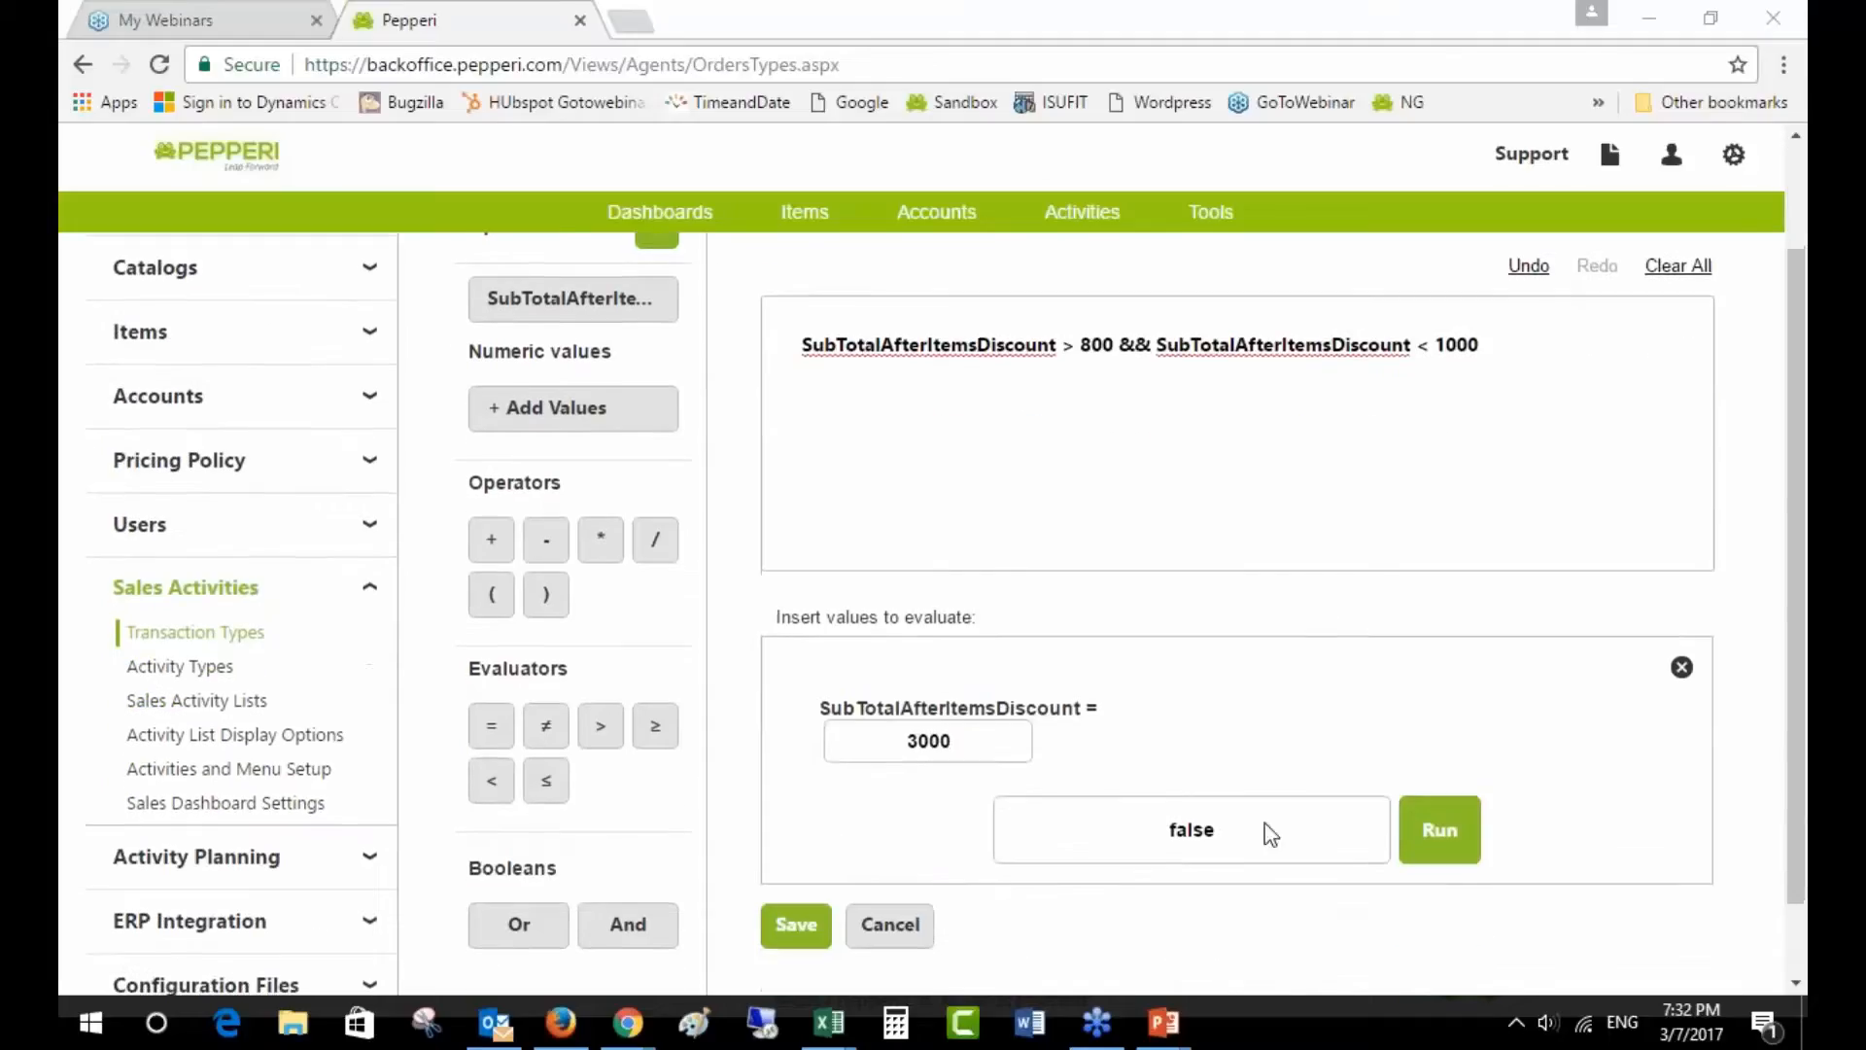
{"action": "double_click", "coordinate": [900, 739]}
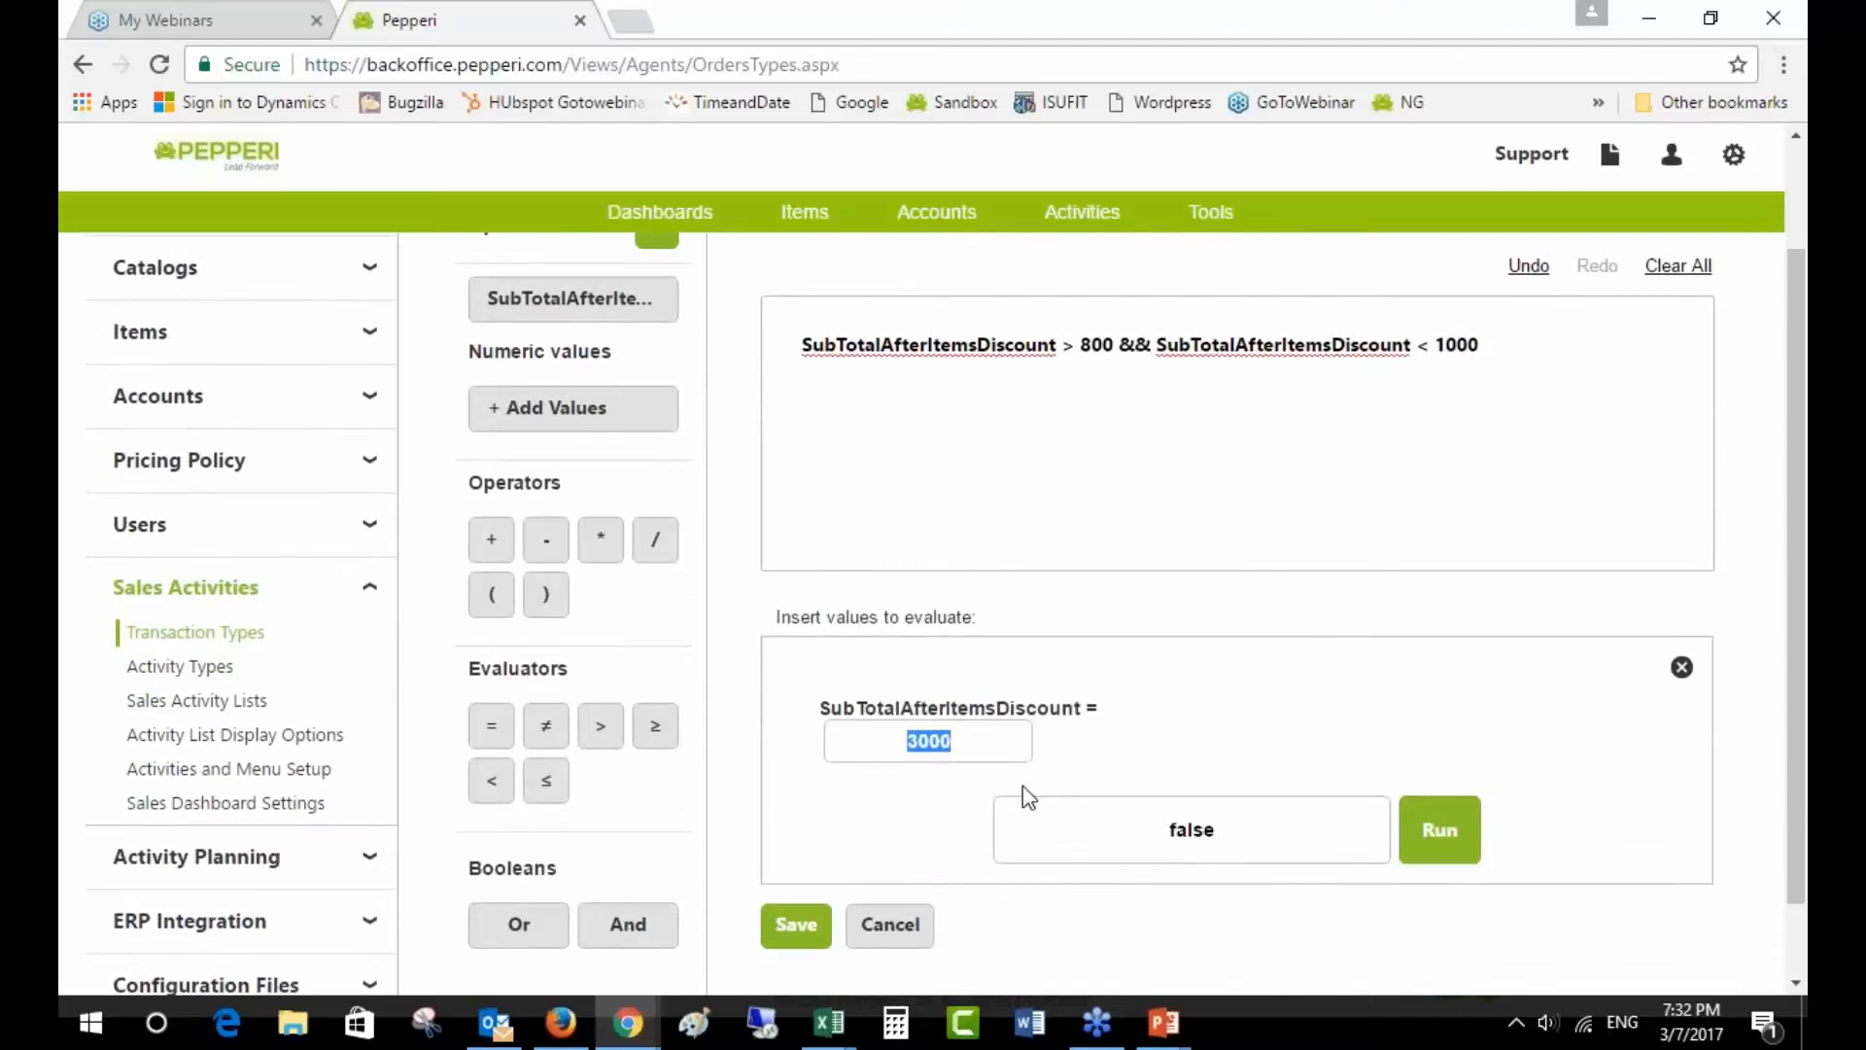
{"action": "type", "text": "900"}
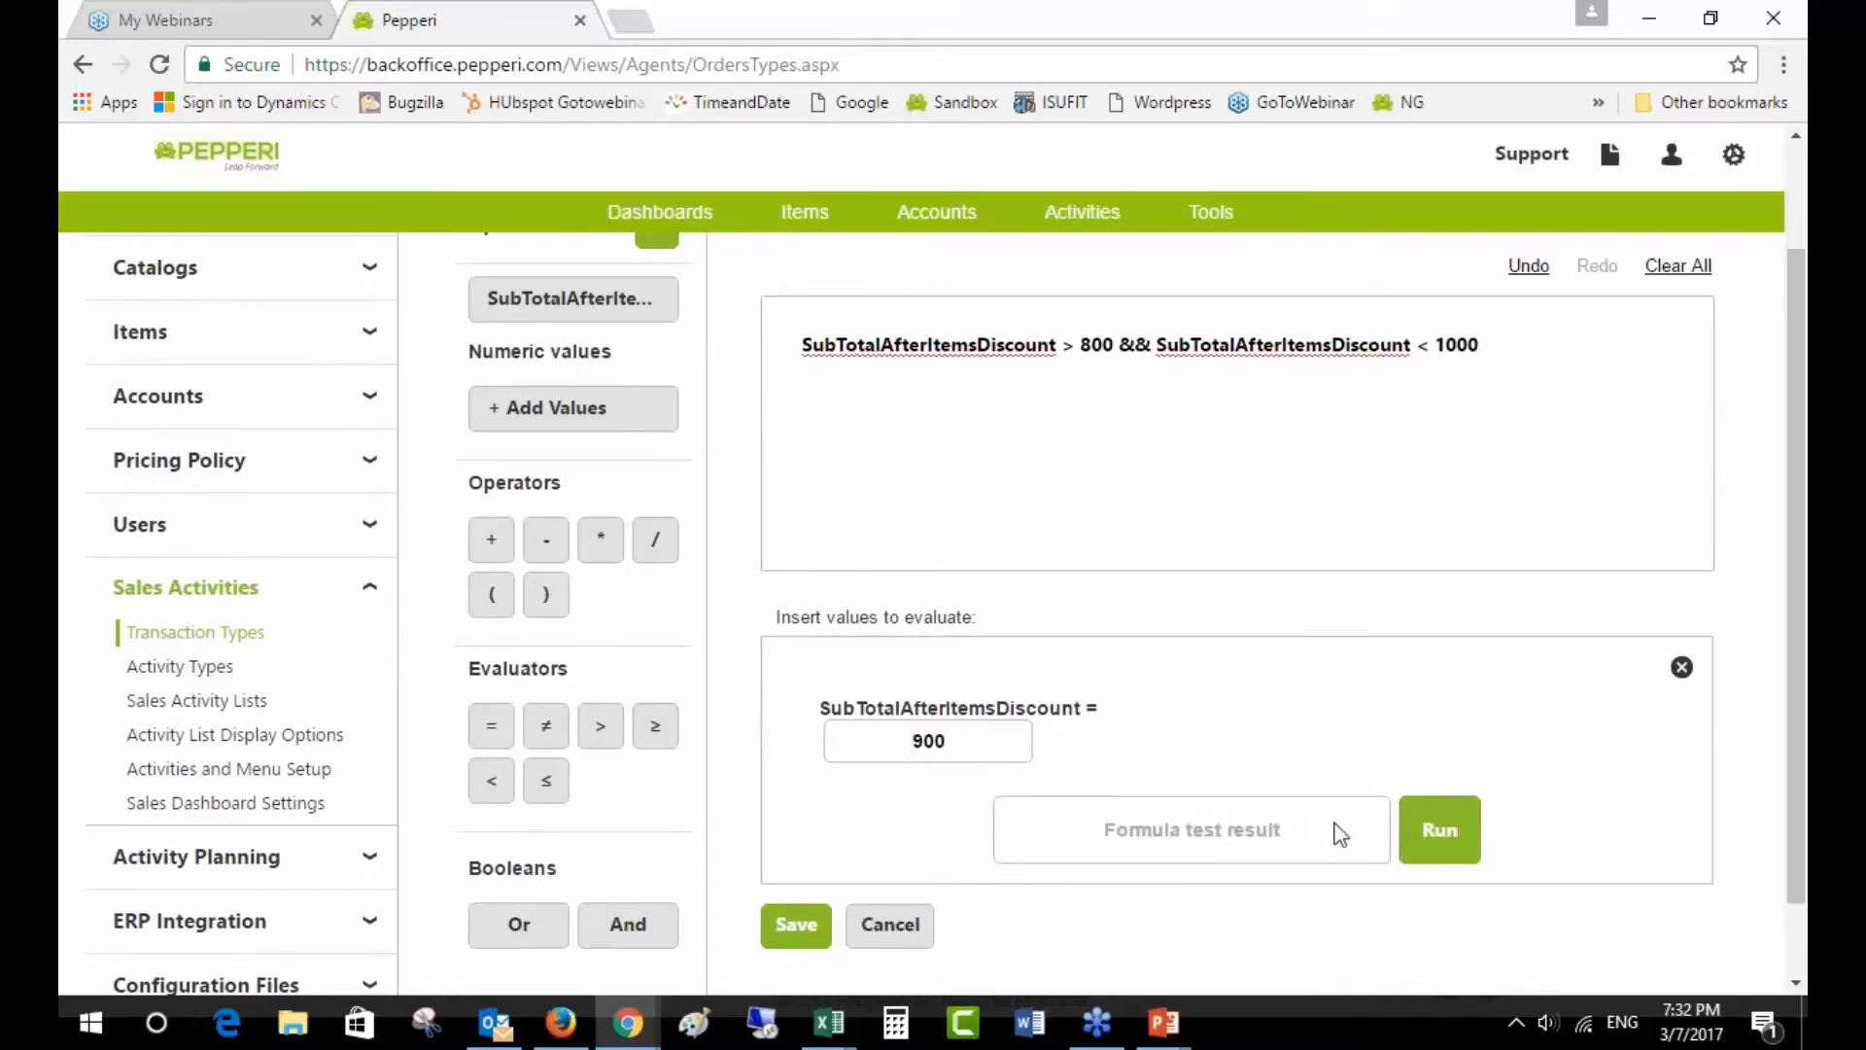
{"action": "left_click", "coordinate": [1450, 859]}
- Close the test panel, keep the formula and save the Discount threshold field
{"action": "left_click", "coordinate": [1682, 667]}
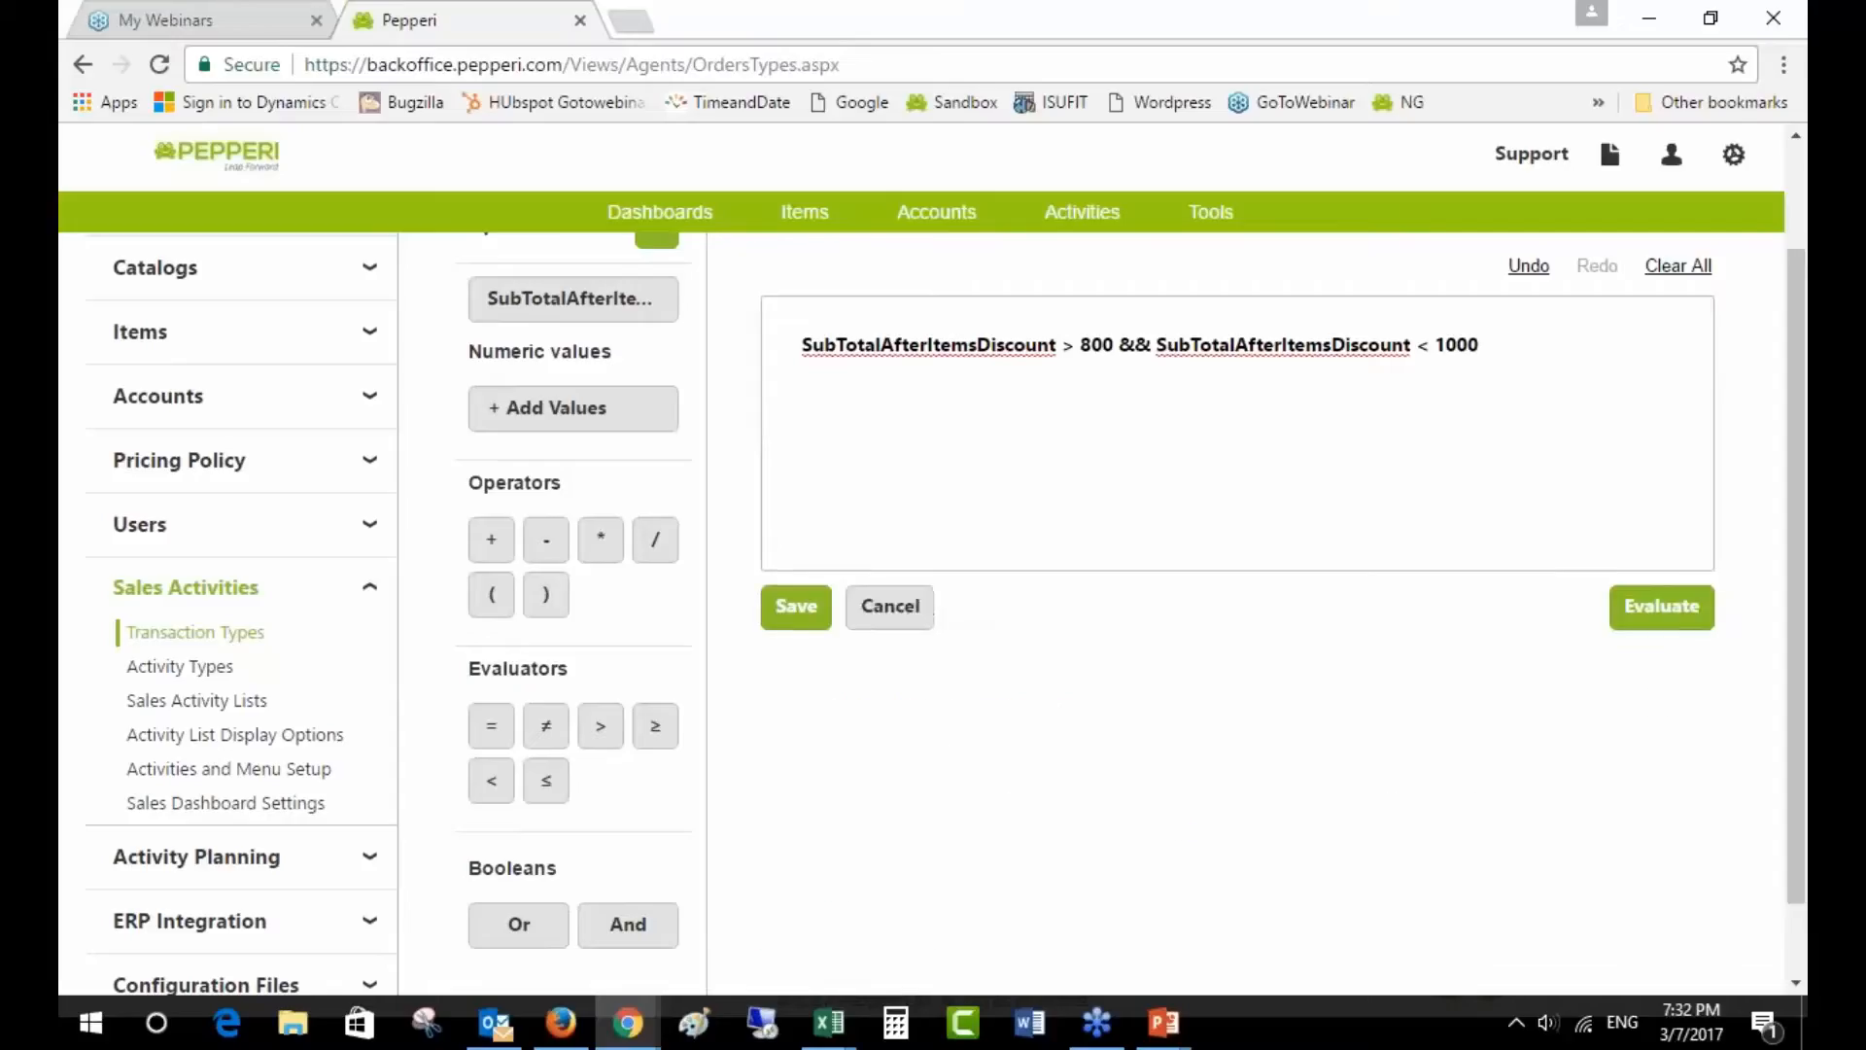
{"action": "scroll", "coordinate": [1471, 762], "scroll_direction": "up", "scroll_amount": 2}
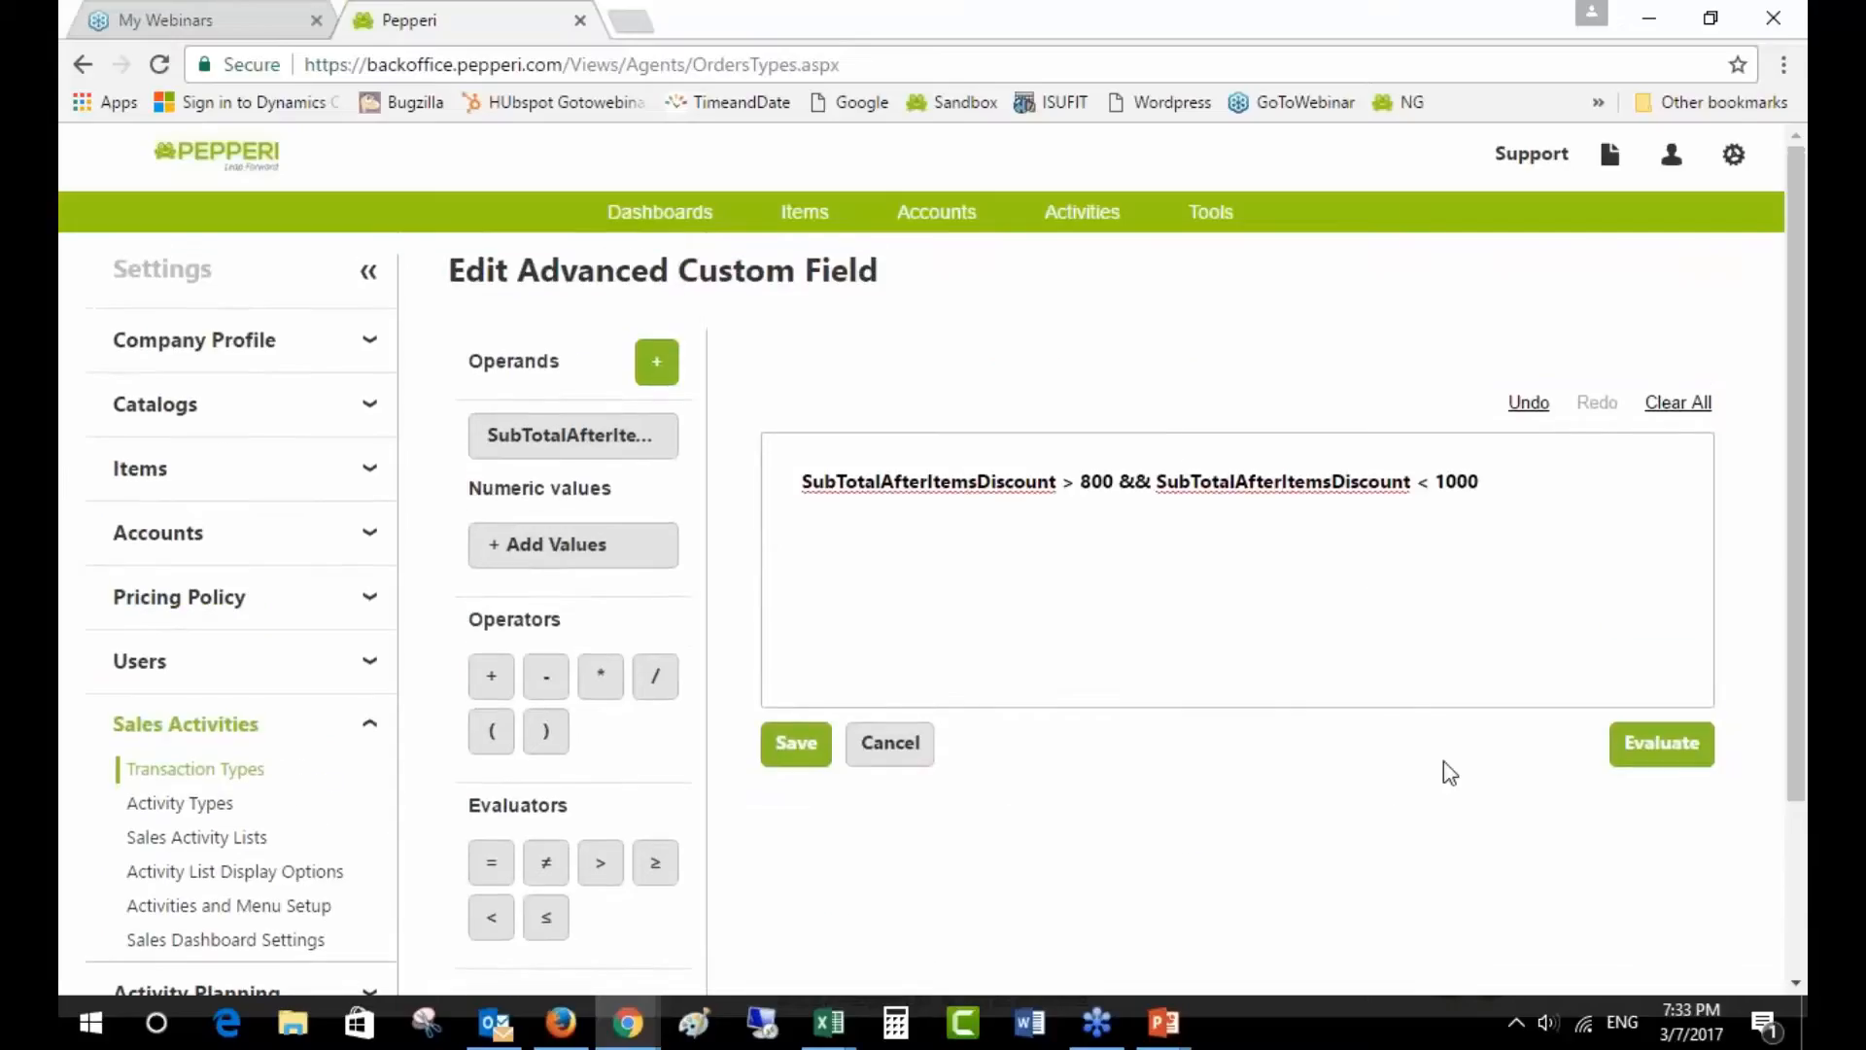
{"action": "left_click", "coordinate": [793, 750]}
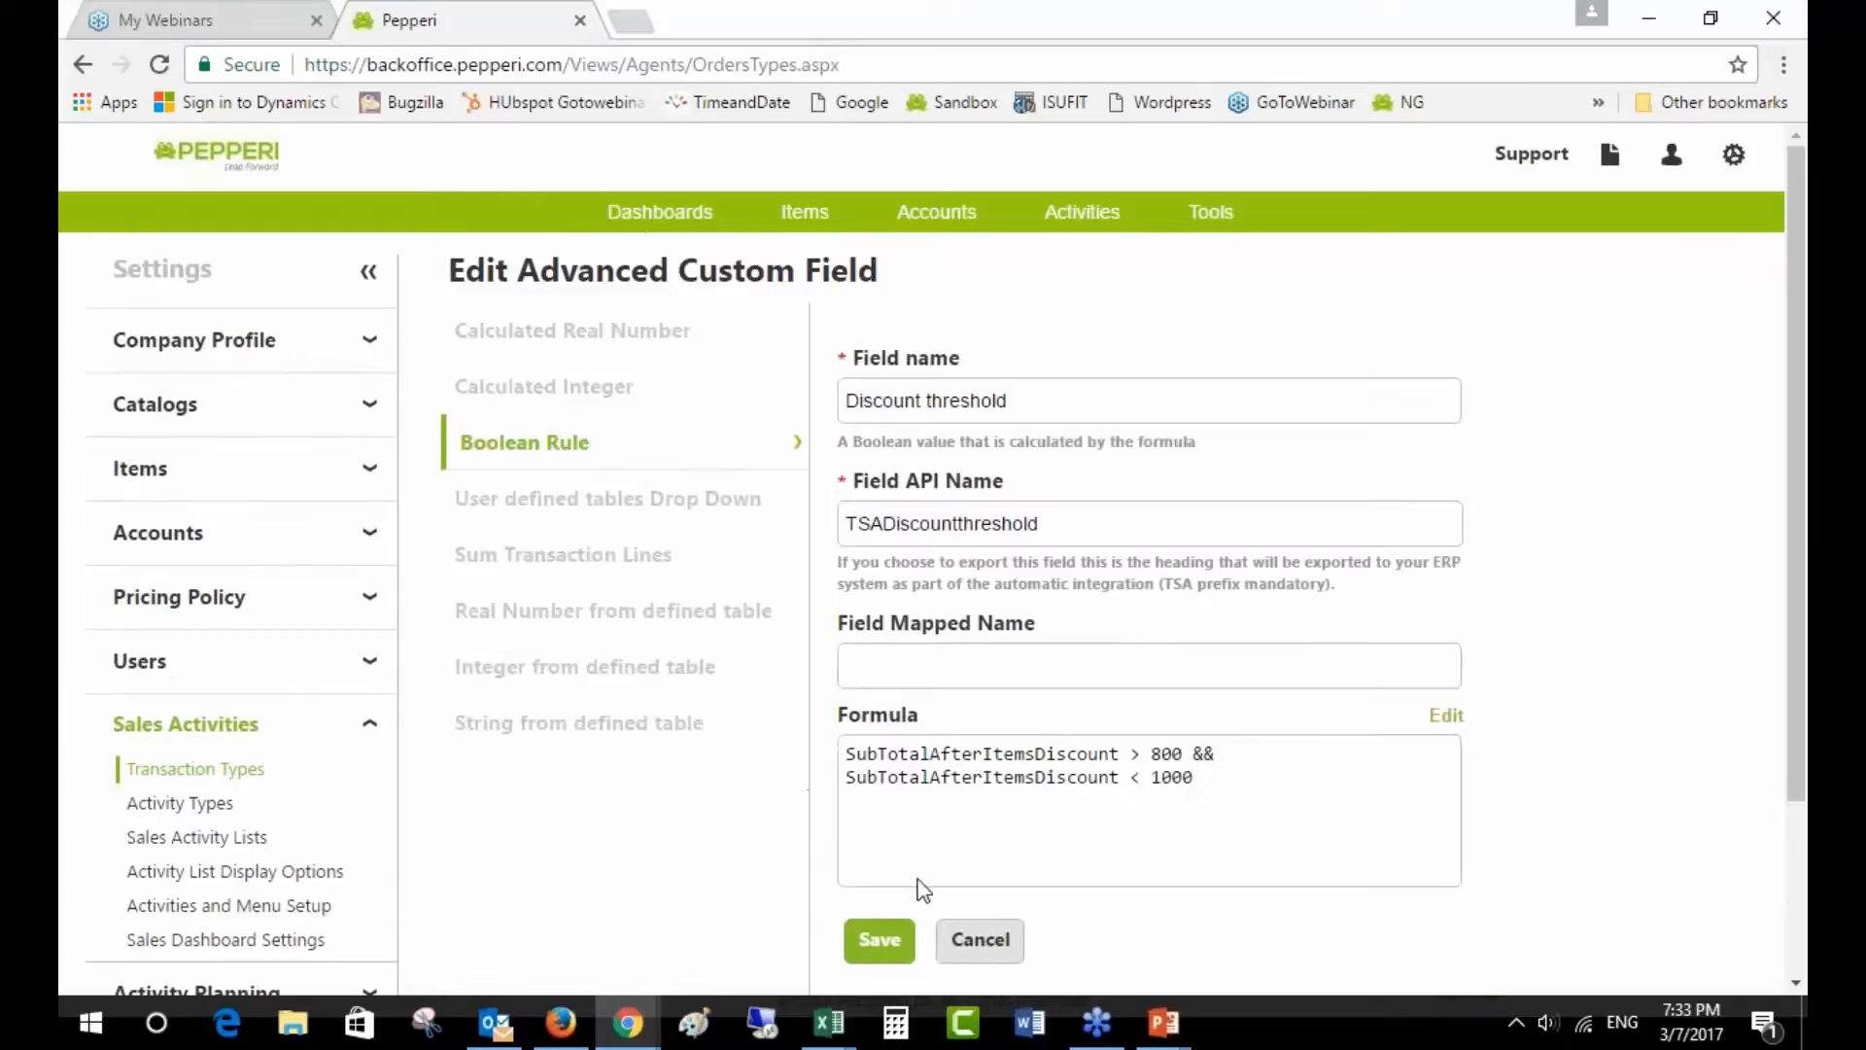
{"action": "left_click", "coordinate": [877, 941]}
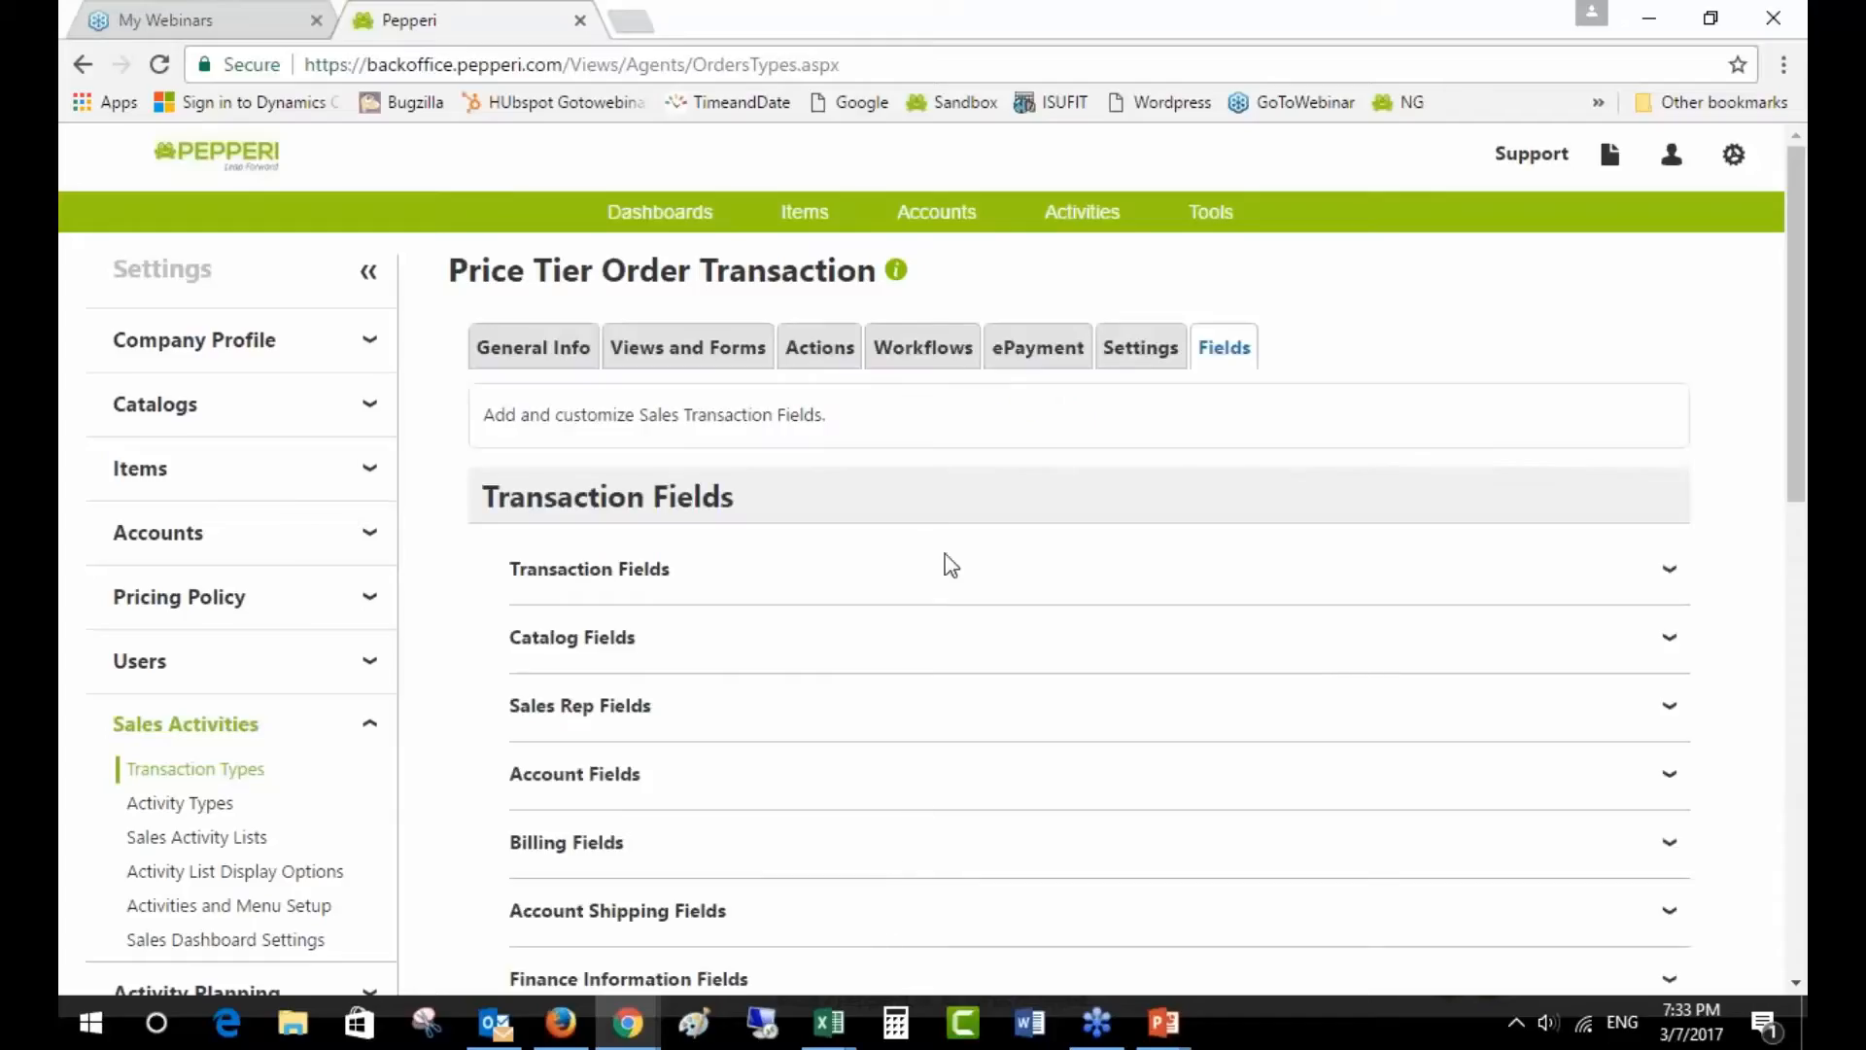
- From the Workflows settings, open the order-minimum validate rule under the Submitted status for editing
{"action": "left_click", "coordinate": [925, 364]}
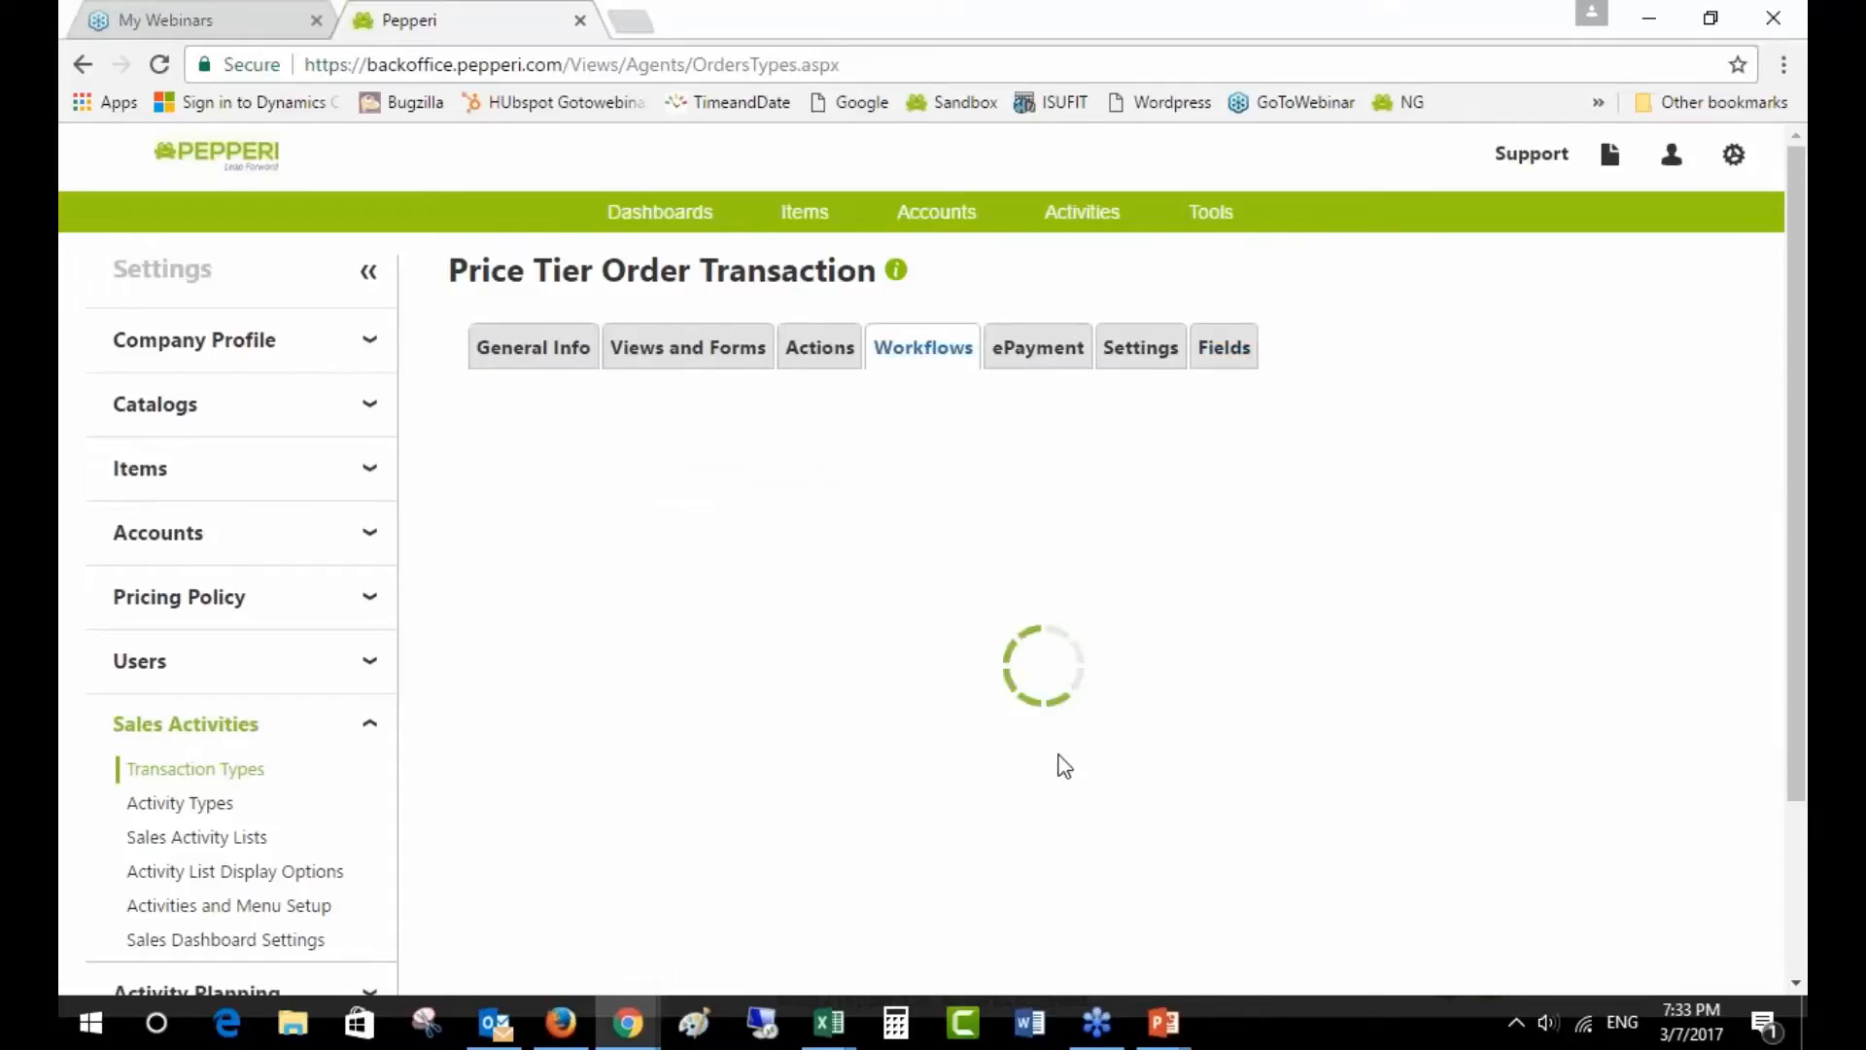
{"action": "scroll", "coordinate": [1060, 756], "scroll_direction": "down", "scroll_amount": 1}
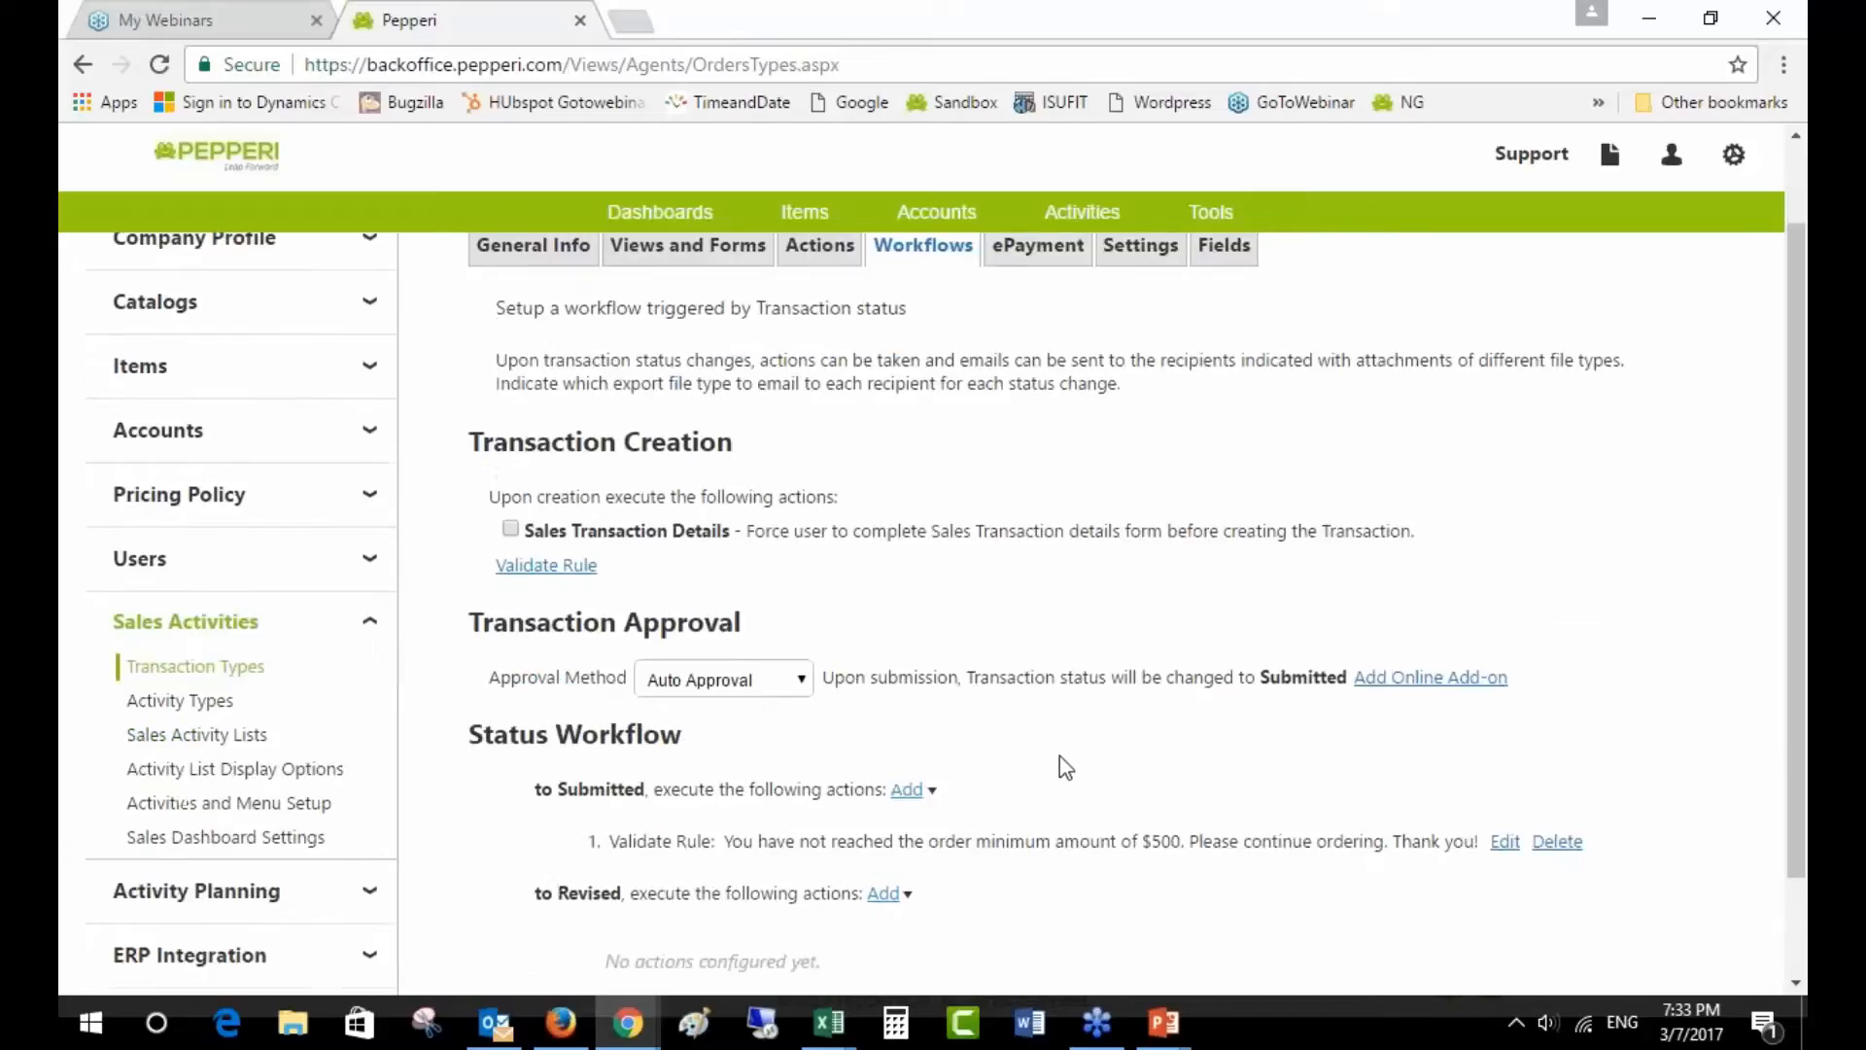
{"action": "left_click", "coordinate": [914, 791]}
{"action": "scroll", "coordinate": [913, 791], "scroll_direction": "down", "scroll_amount": 1}
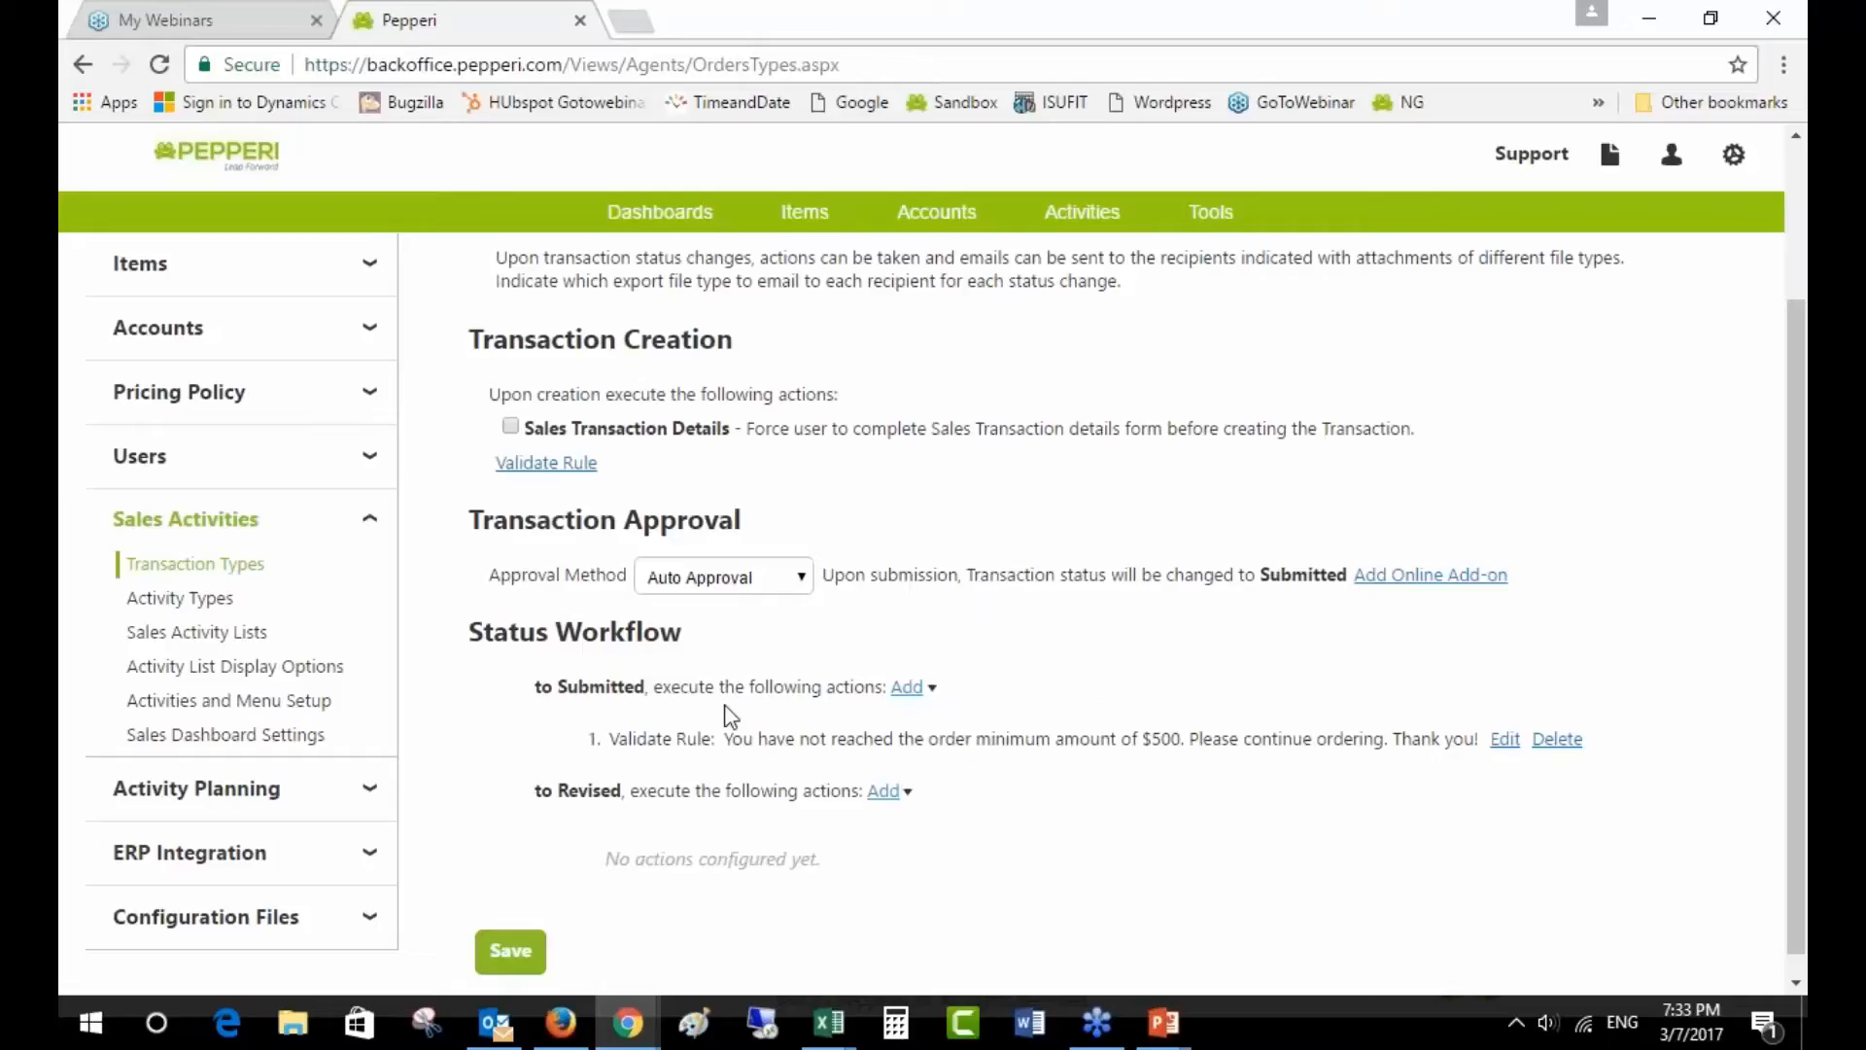
{"action": "left_click", "coordinate": [1505, 739]}
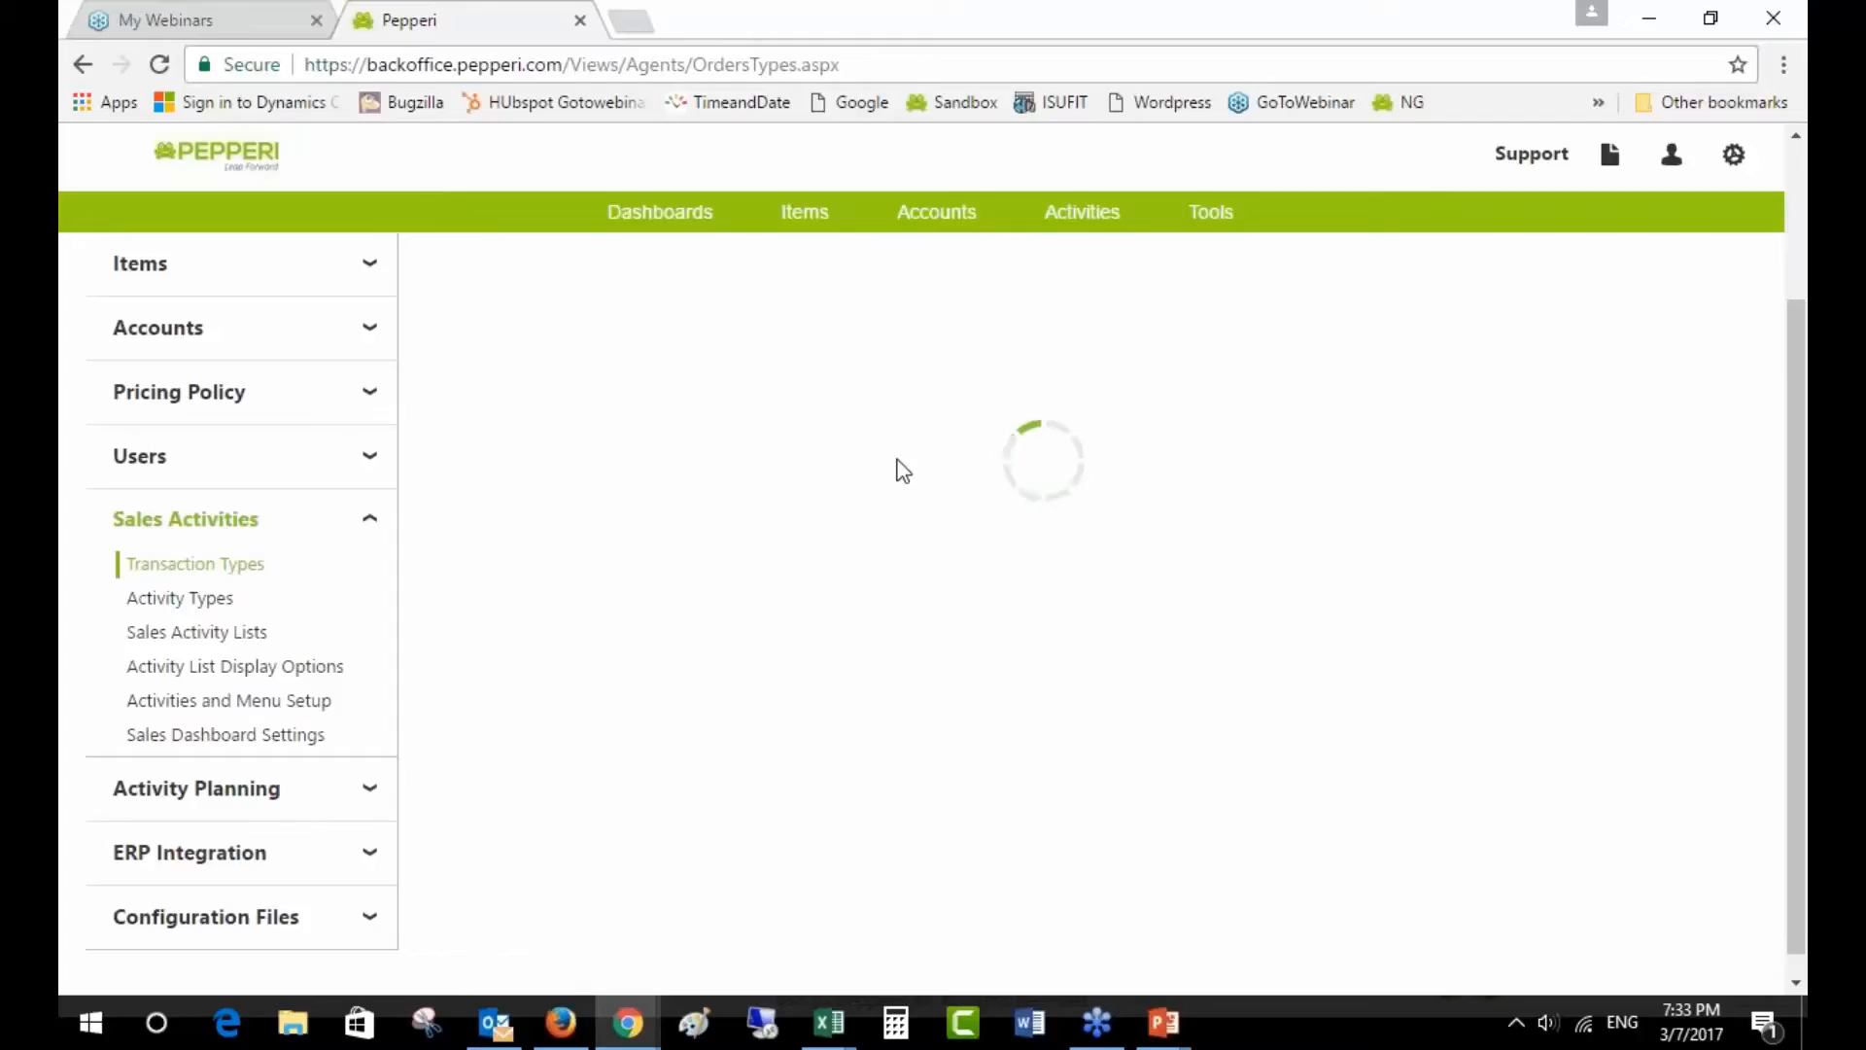
{"action": "scroll", "coordinate": [1115, 544], "scroll_direction": "up", "scroll_amount": 1}
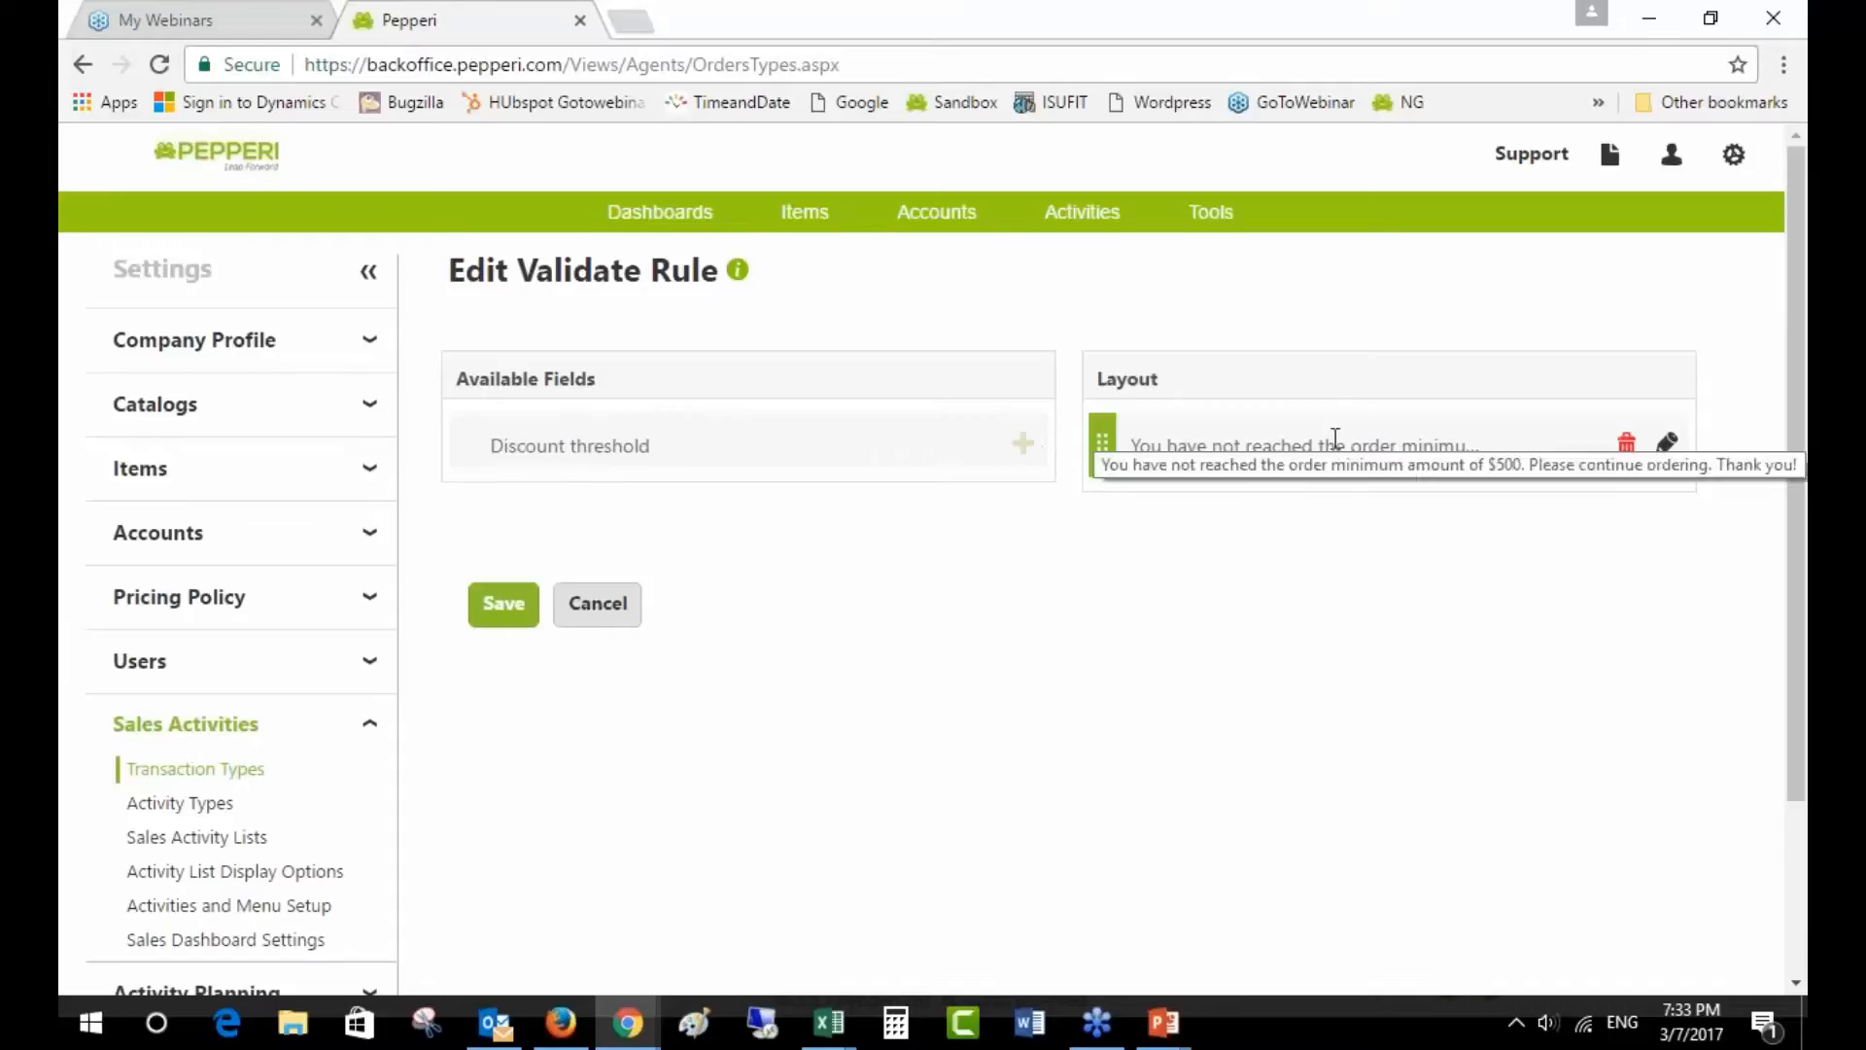
- Add Discount threshold to the rule, with a message offering an additional discount on orders over $1000
{"action": "left_click", "coordinate": [1023, 443]}
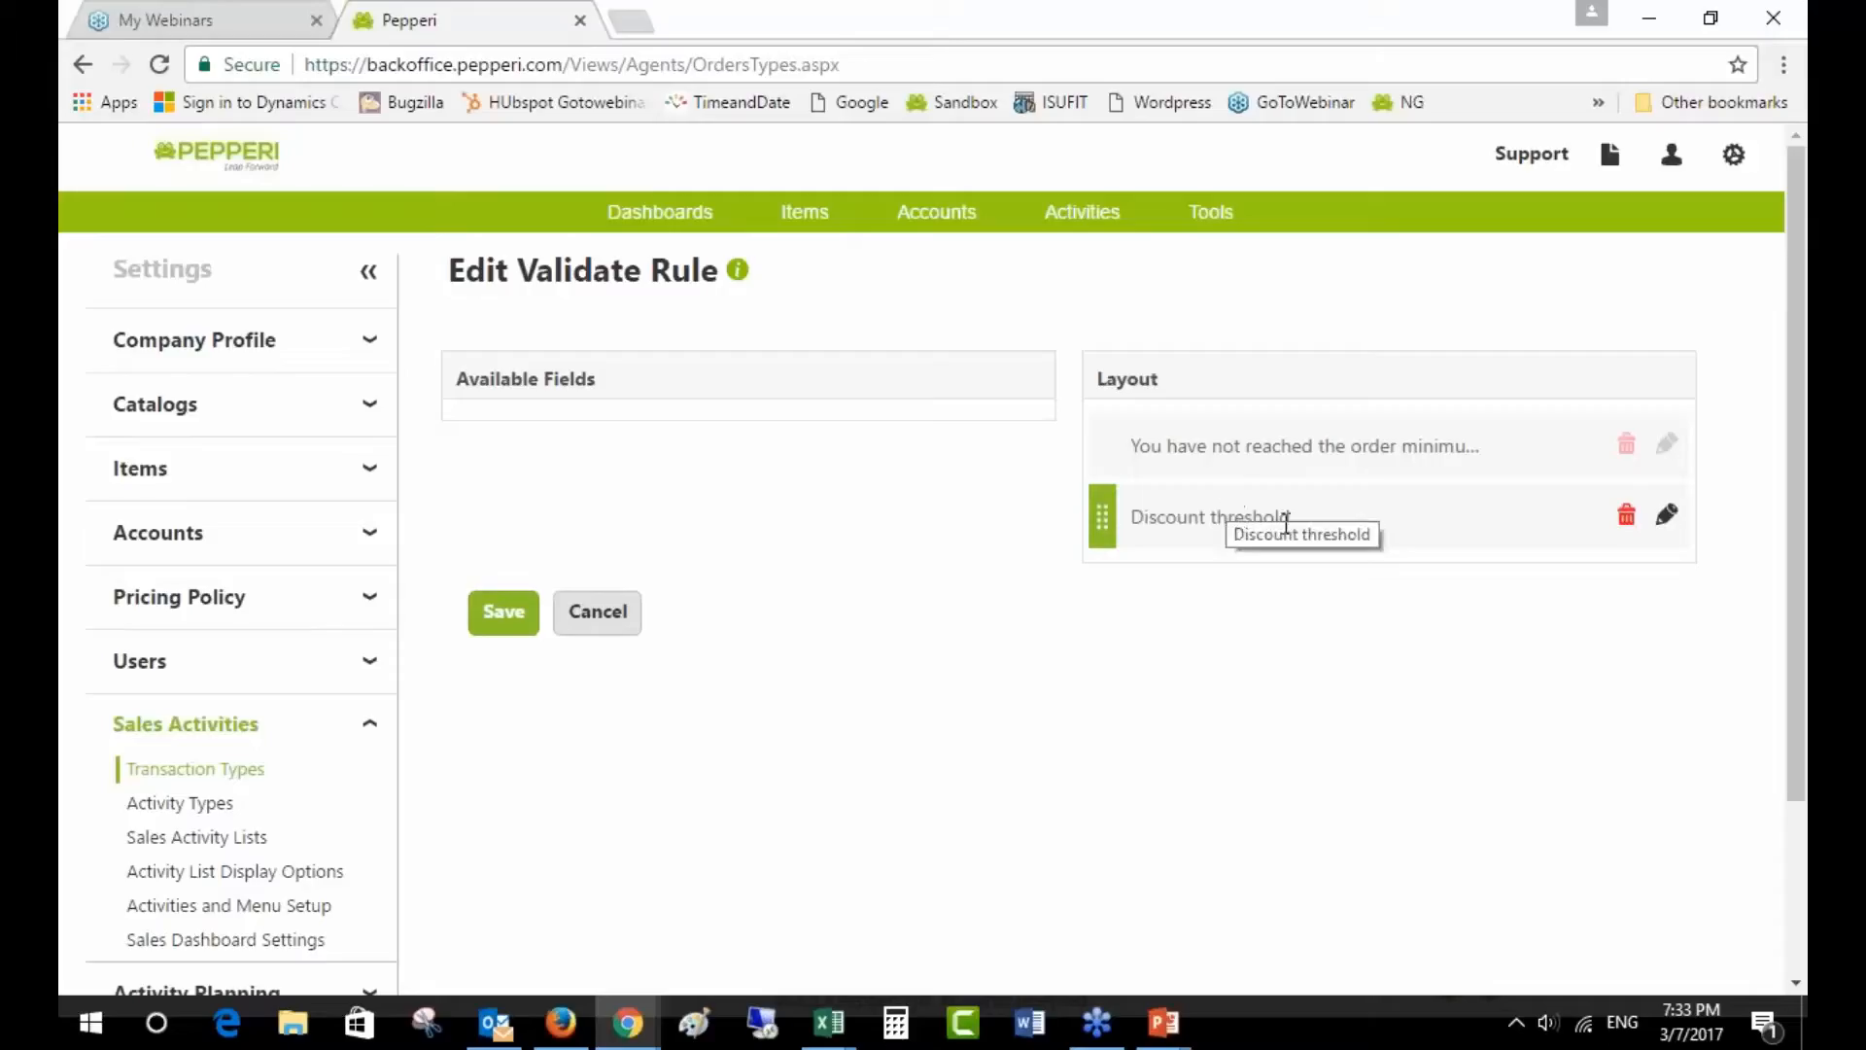
{"action": "left_click", "coordinate": [1667, 515]}
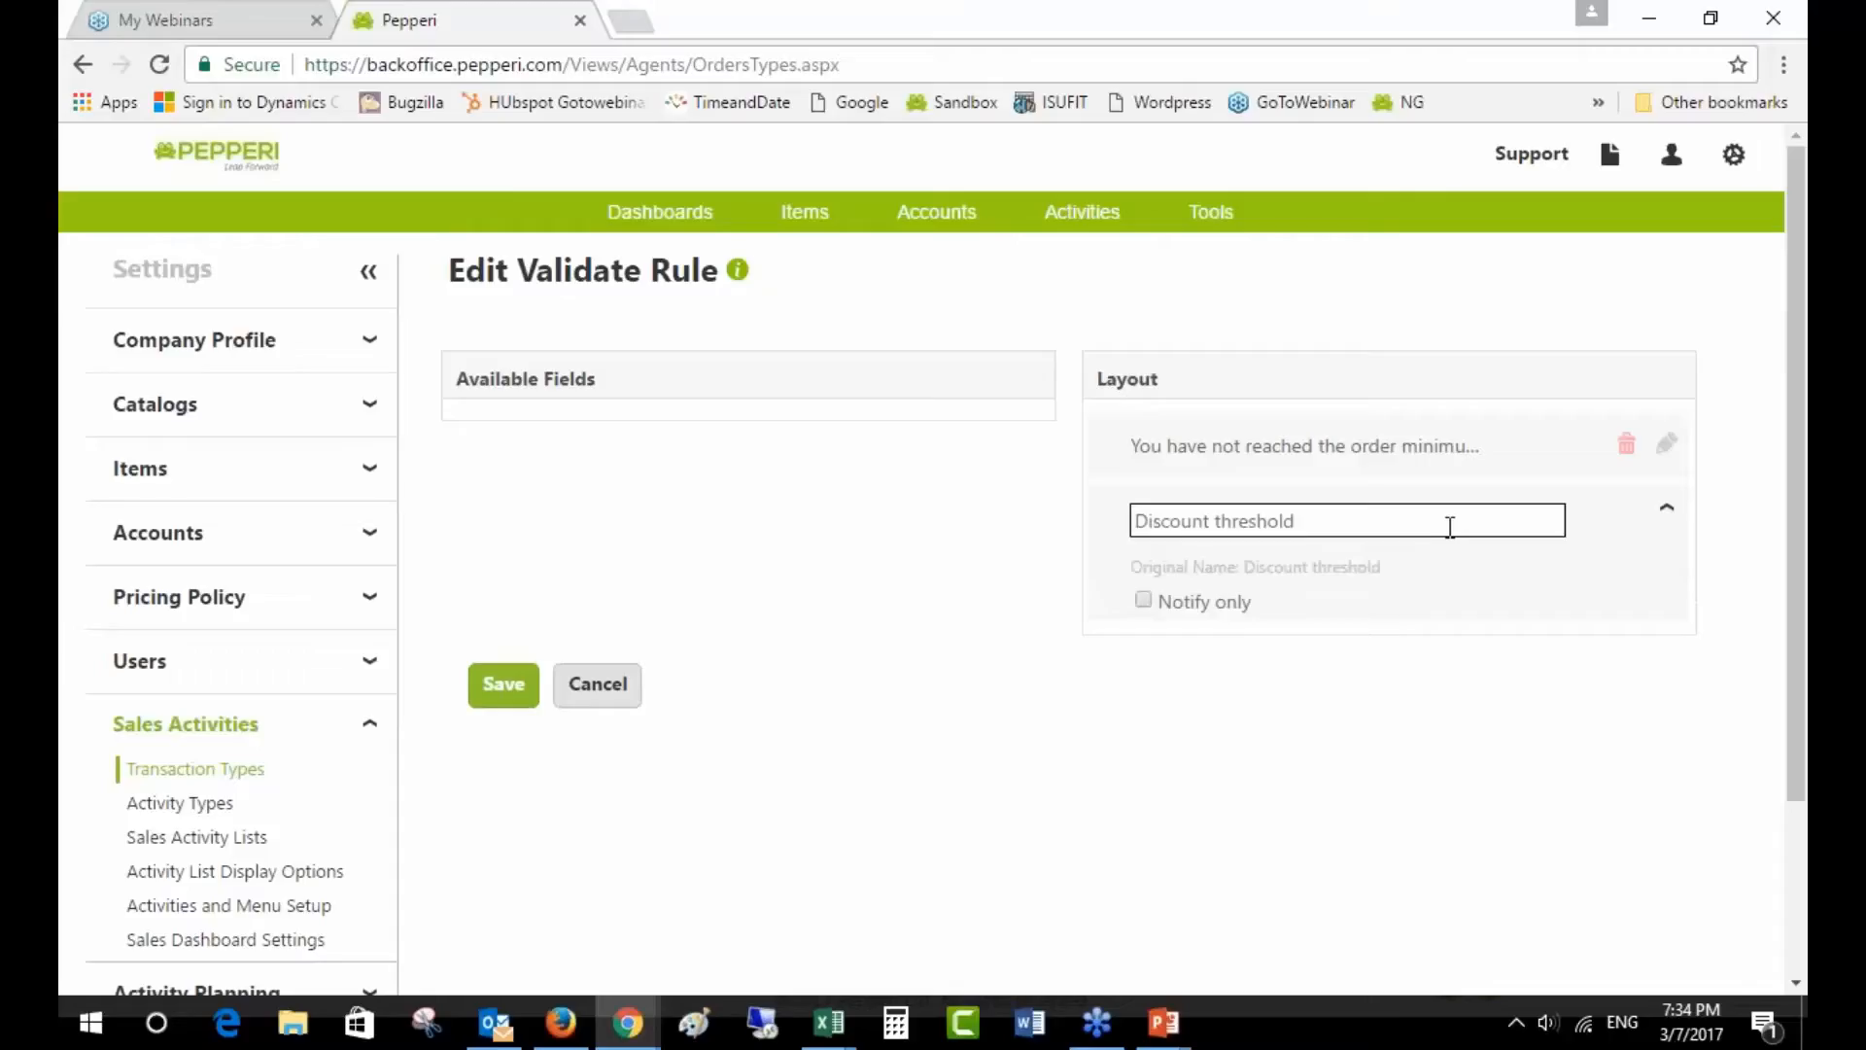
{"action": "left_click_drag", "start_coordinate": [1450, 526], "coordinate": [1196, 501]}
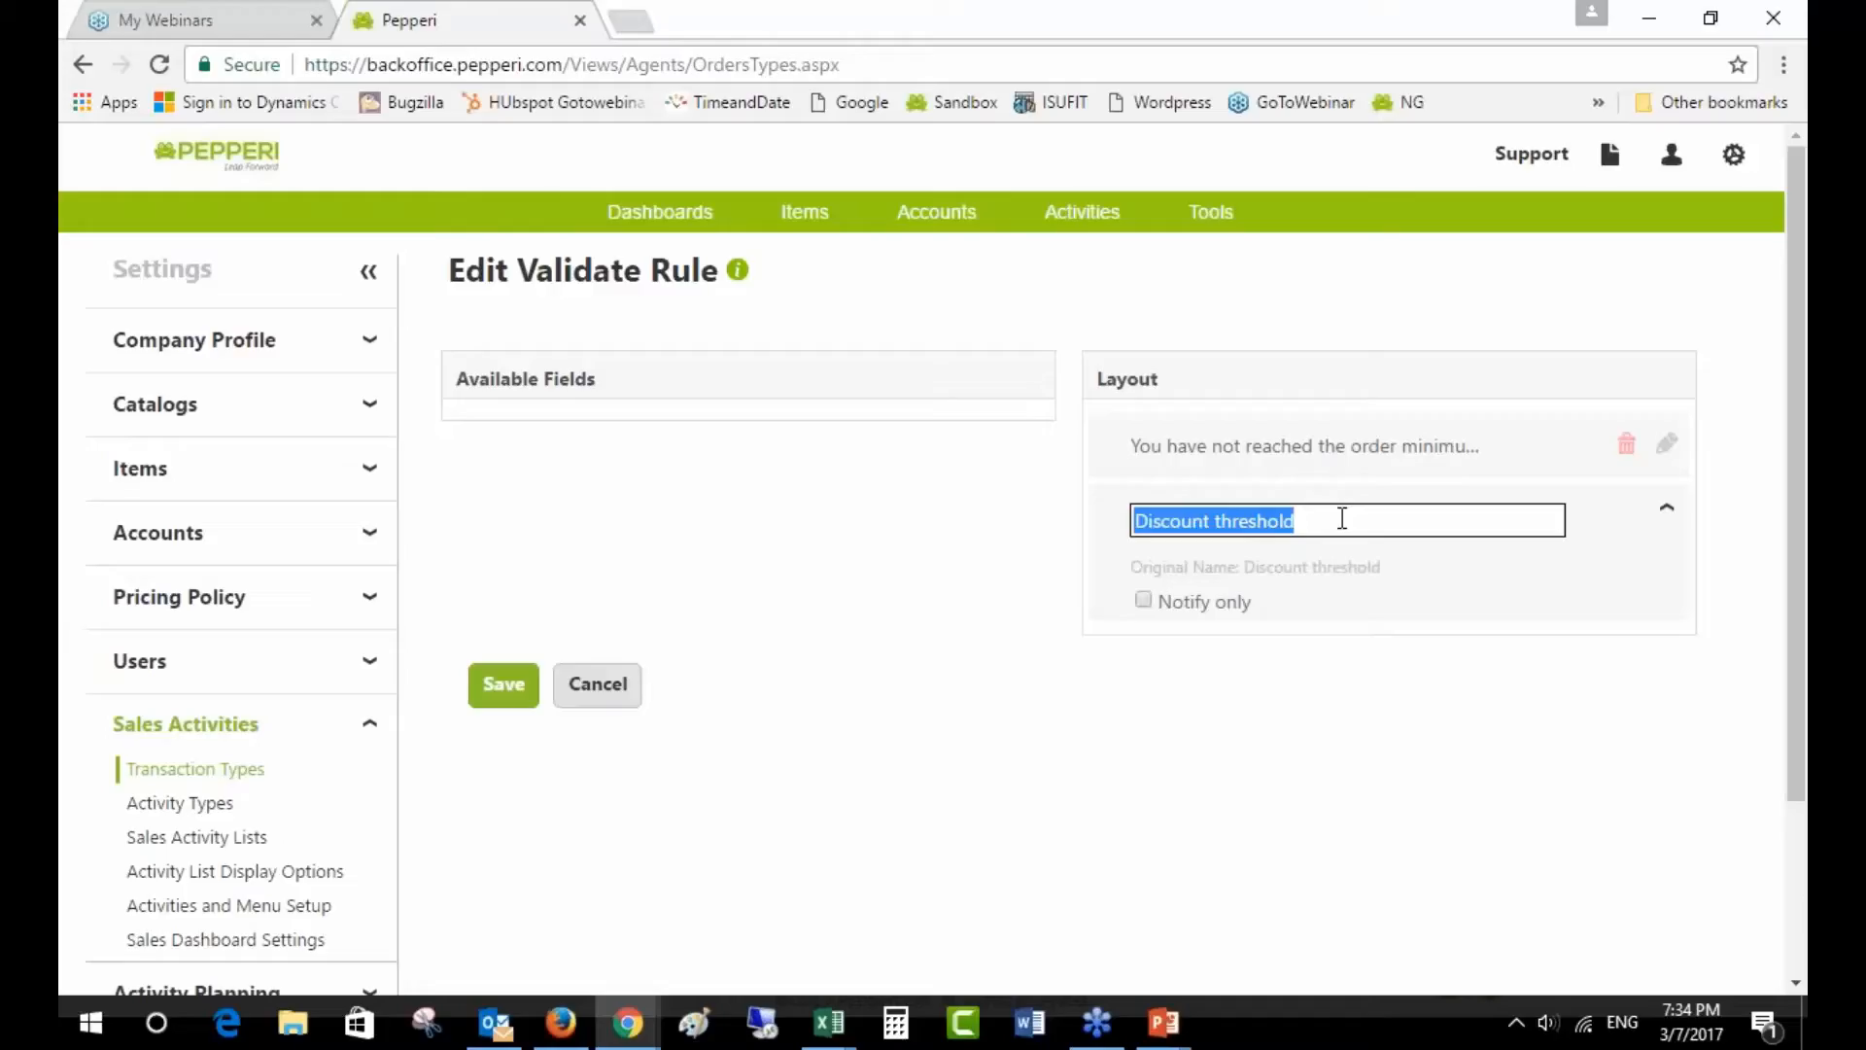
{"action": "type", "text": "Your o"}
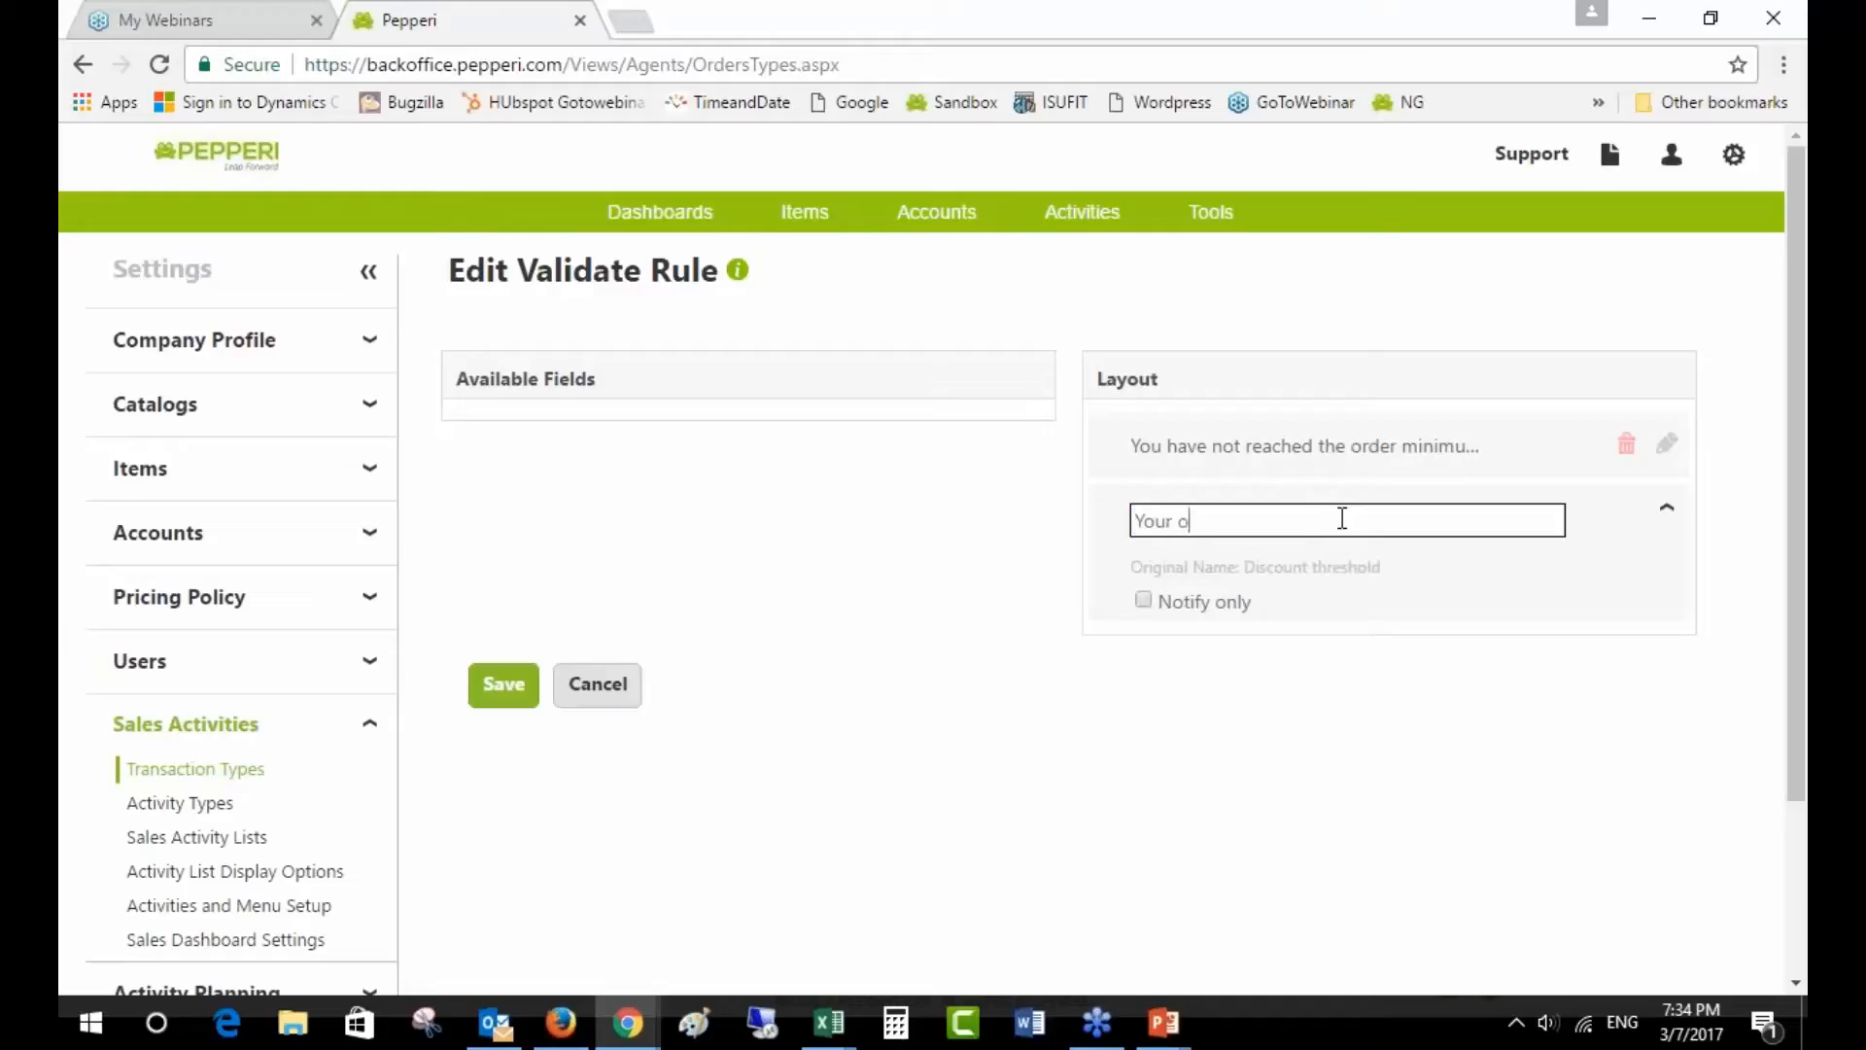
{"action": "type", "text": "rder is really close to your discount threshbn"}
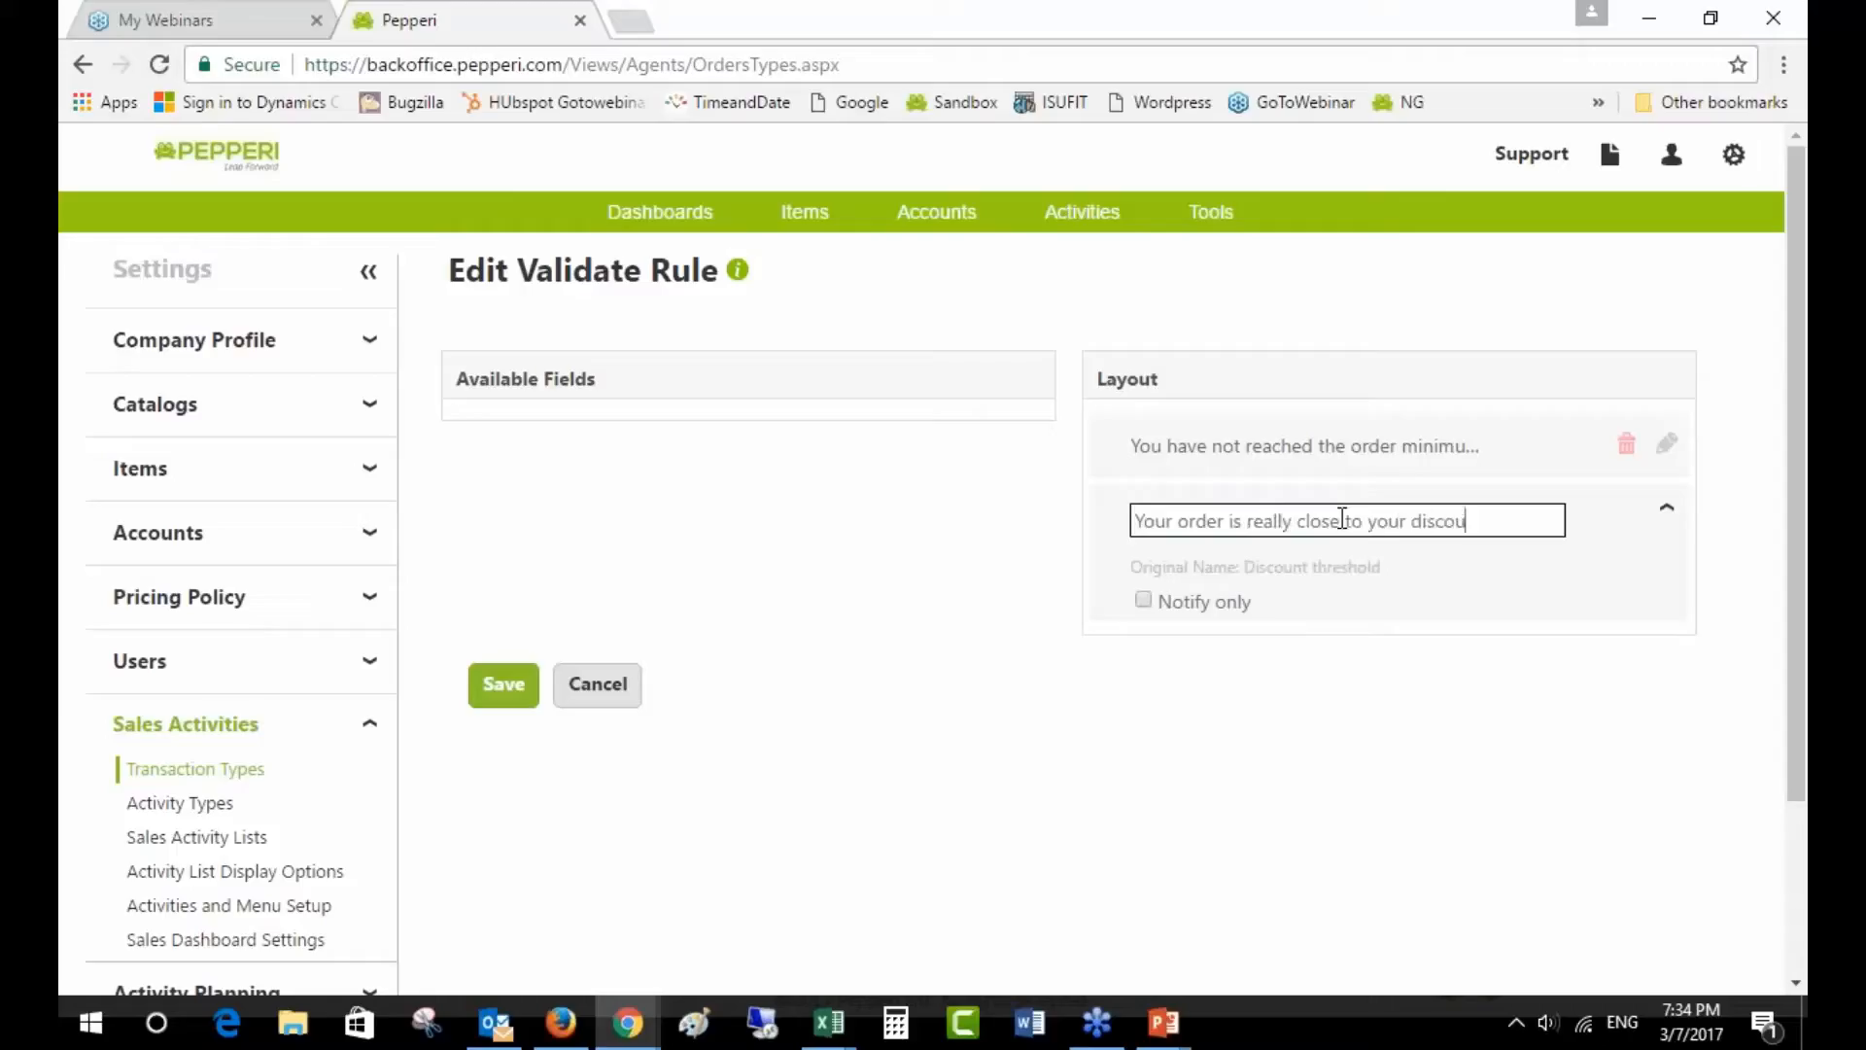
{"action": "key", "text": "BackSpace"}
{"action": "key", "text": "BackSpace"}
{"action": "type", "text": "old."}
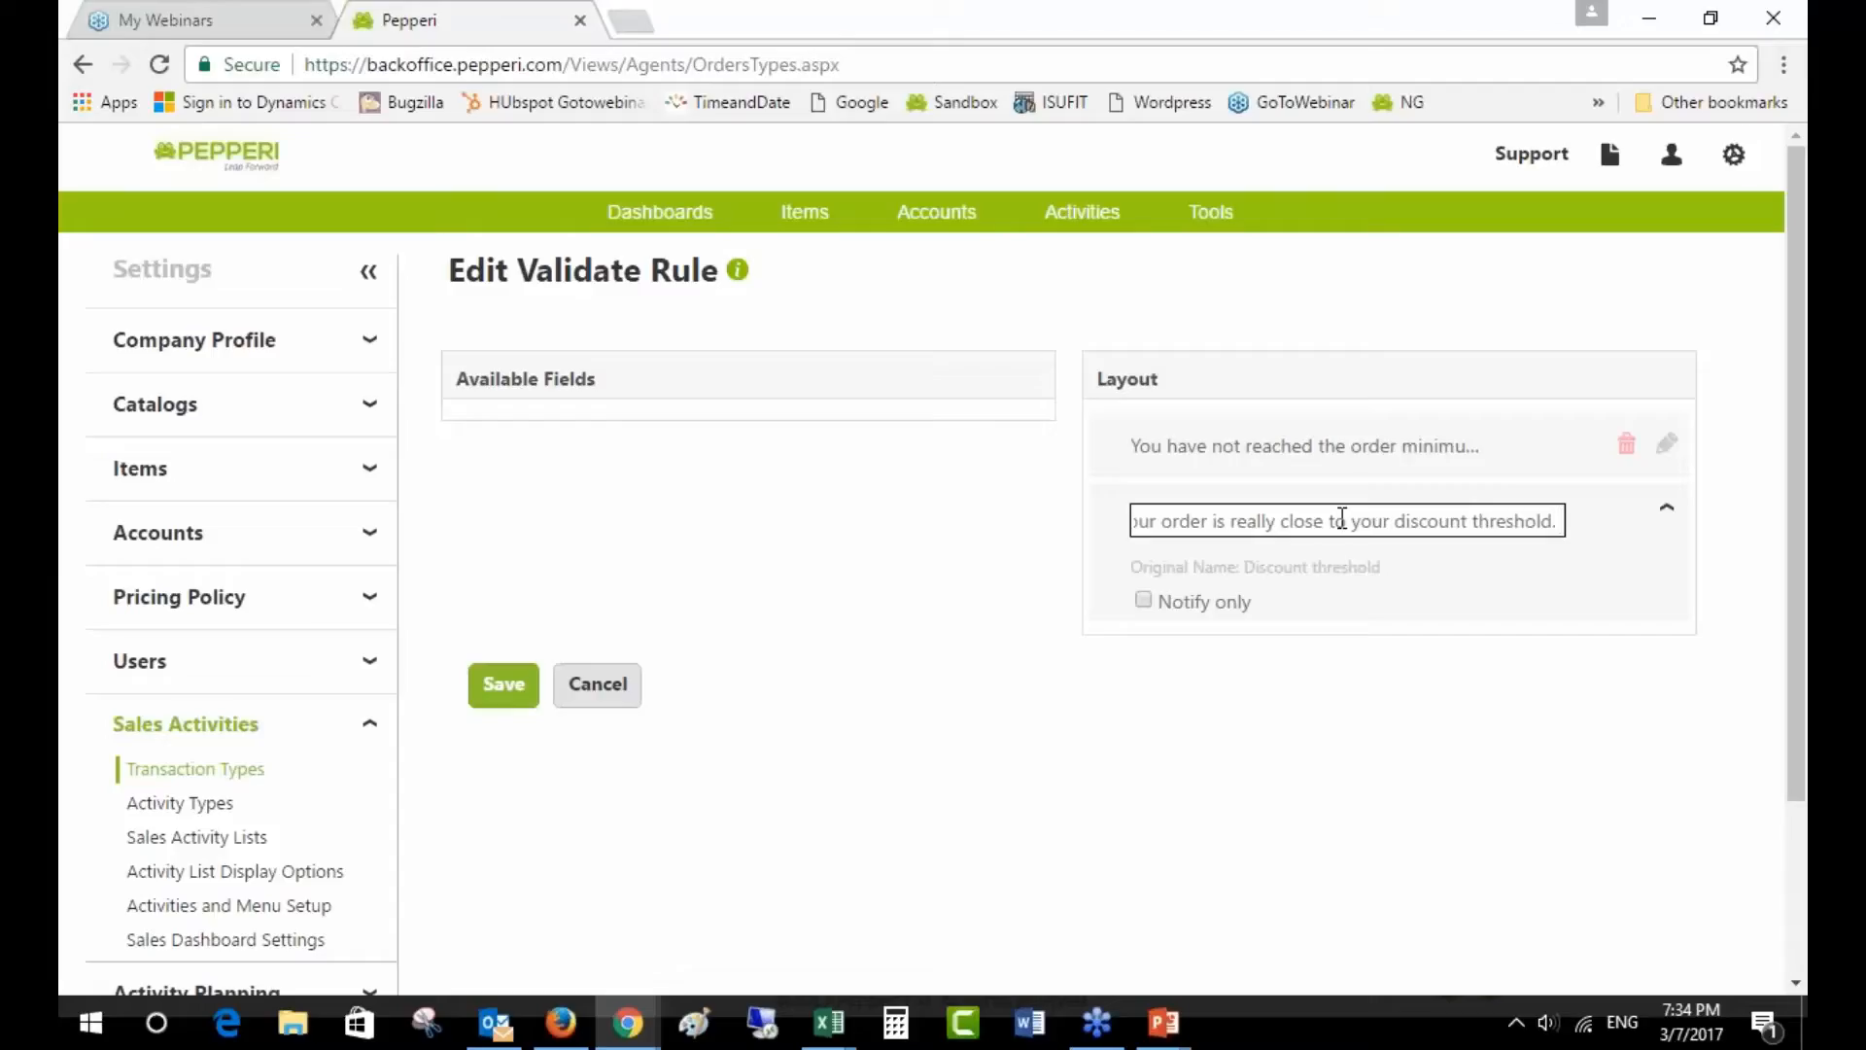
{"action": "type", "text": " Orde"}
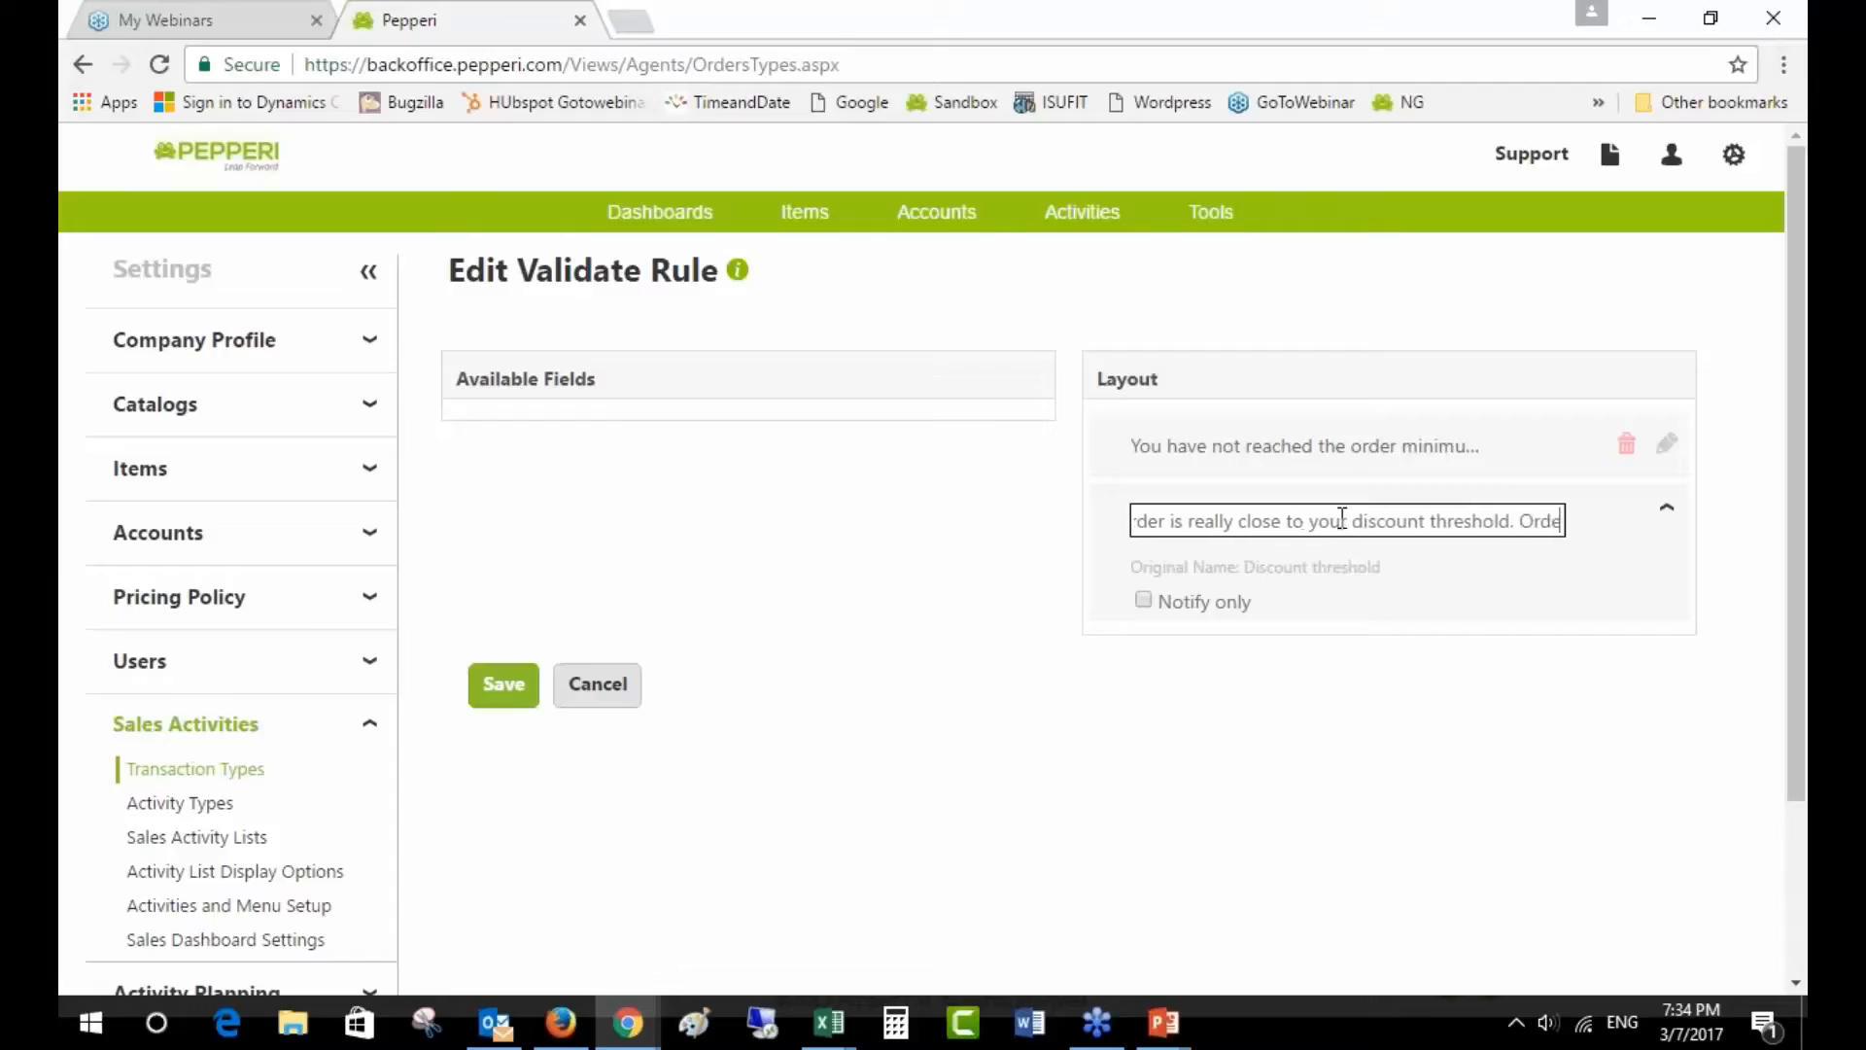
{"action": "type", "text": "r over $1"}
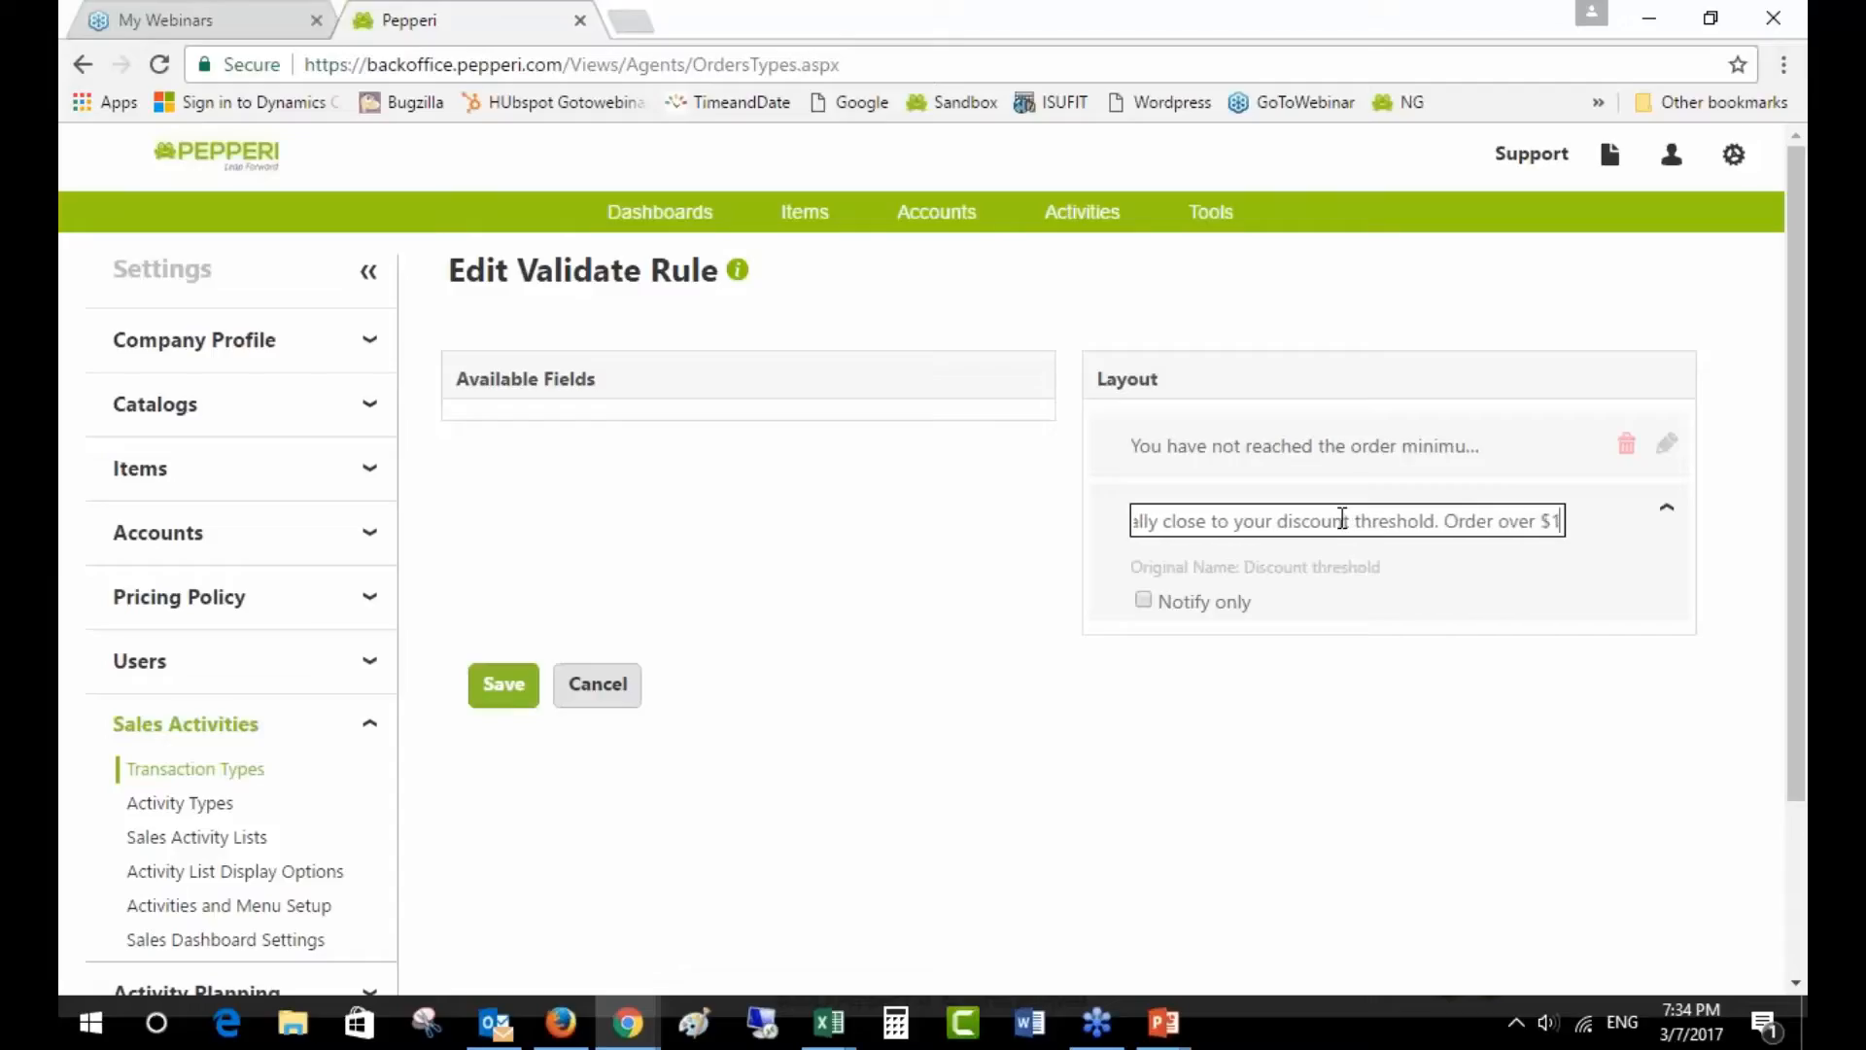
{"action": "type", "text": "000 and get an"}
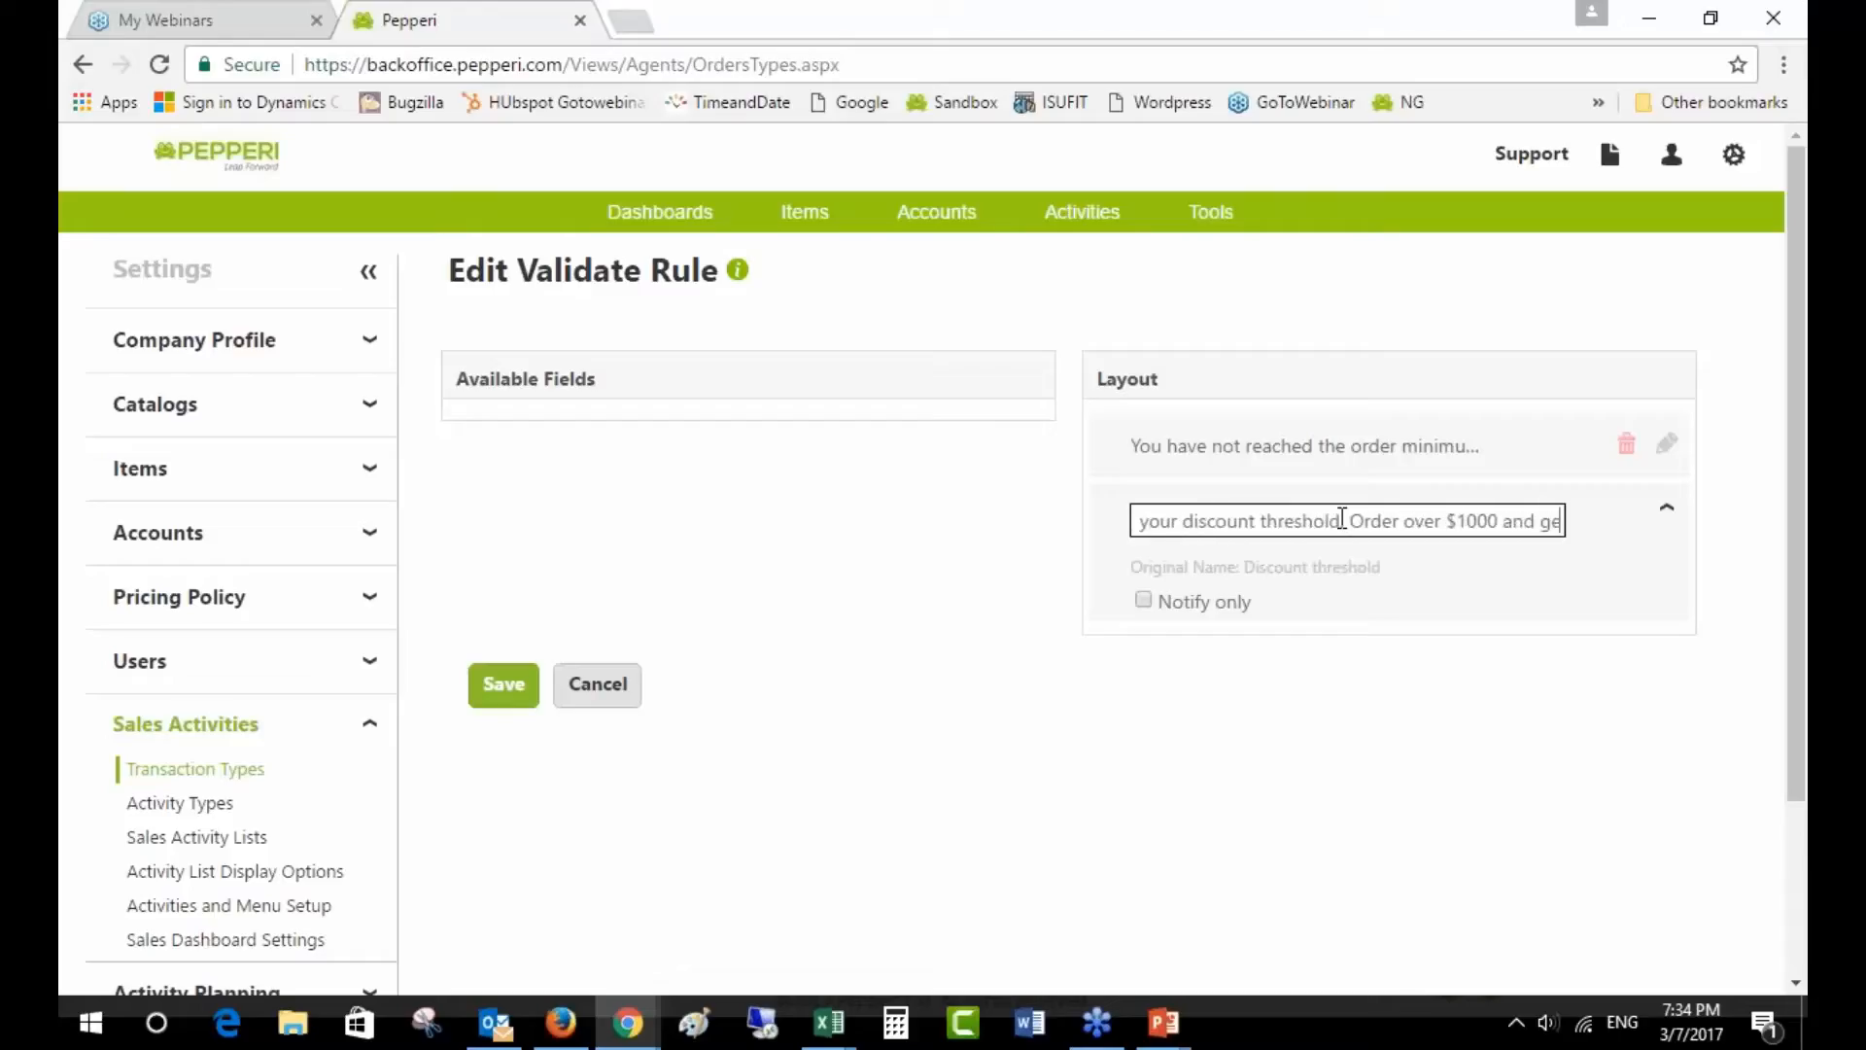
{"action": "type", "text": "l discount!"}
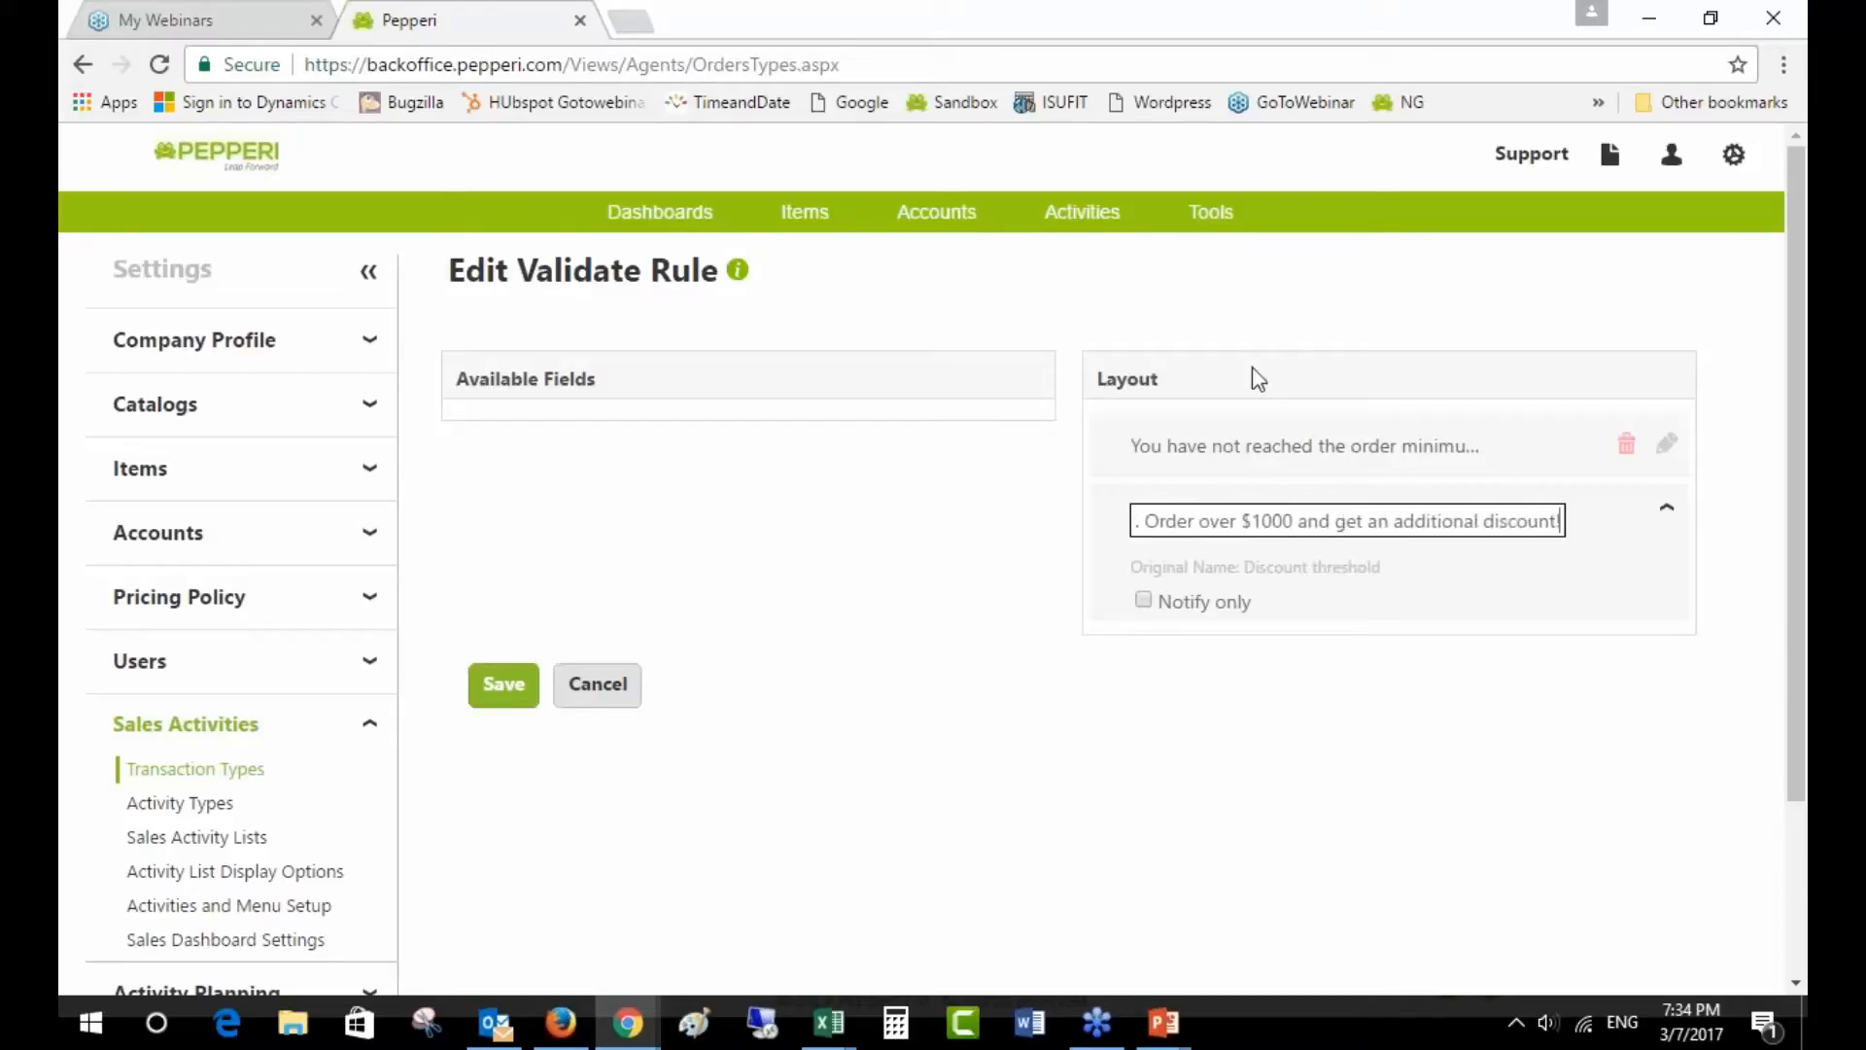
- Set the Discount threshold message to Notify only
{"action": "left_click", "coordinate": [1141, 601]}
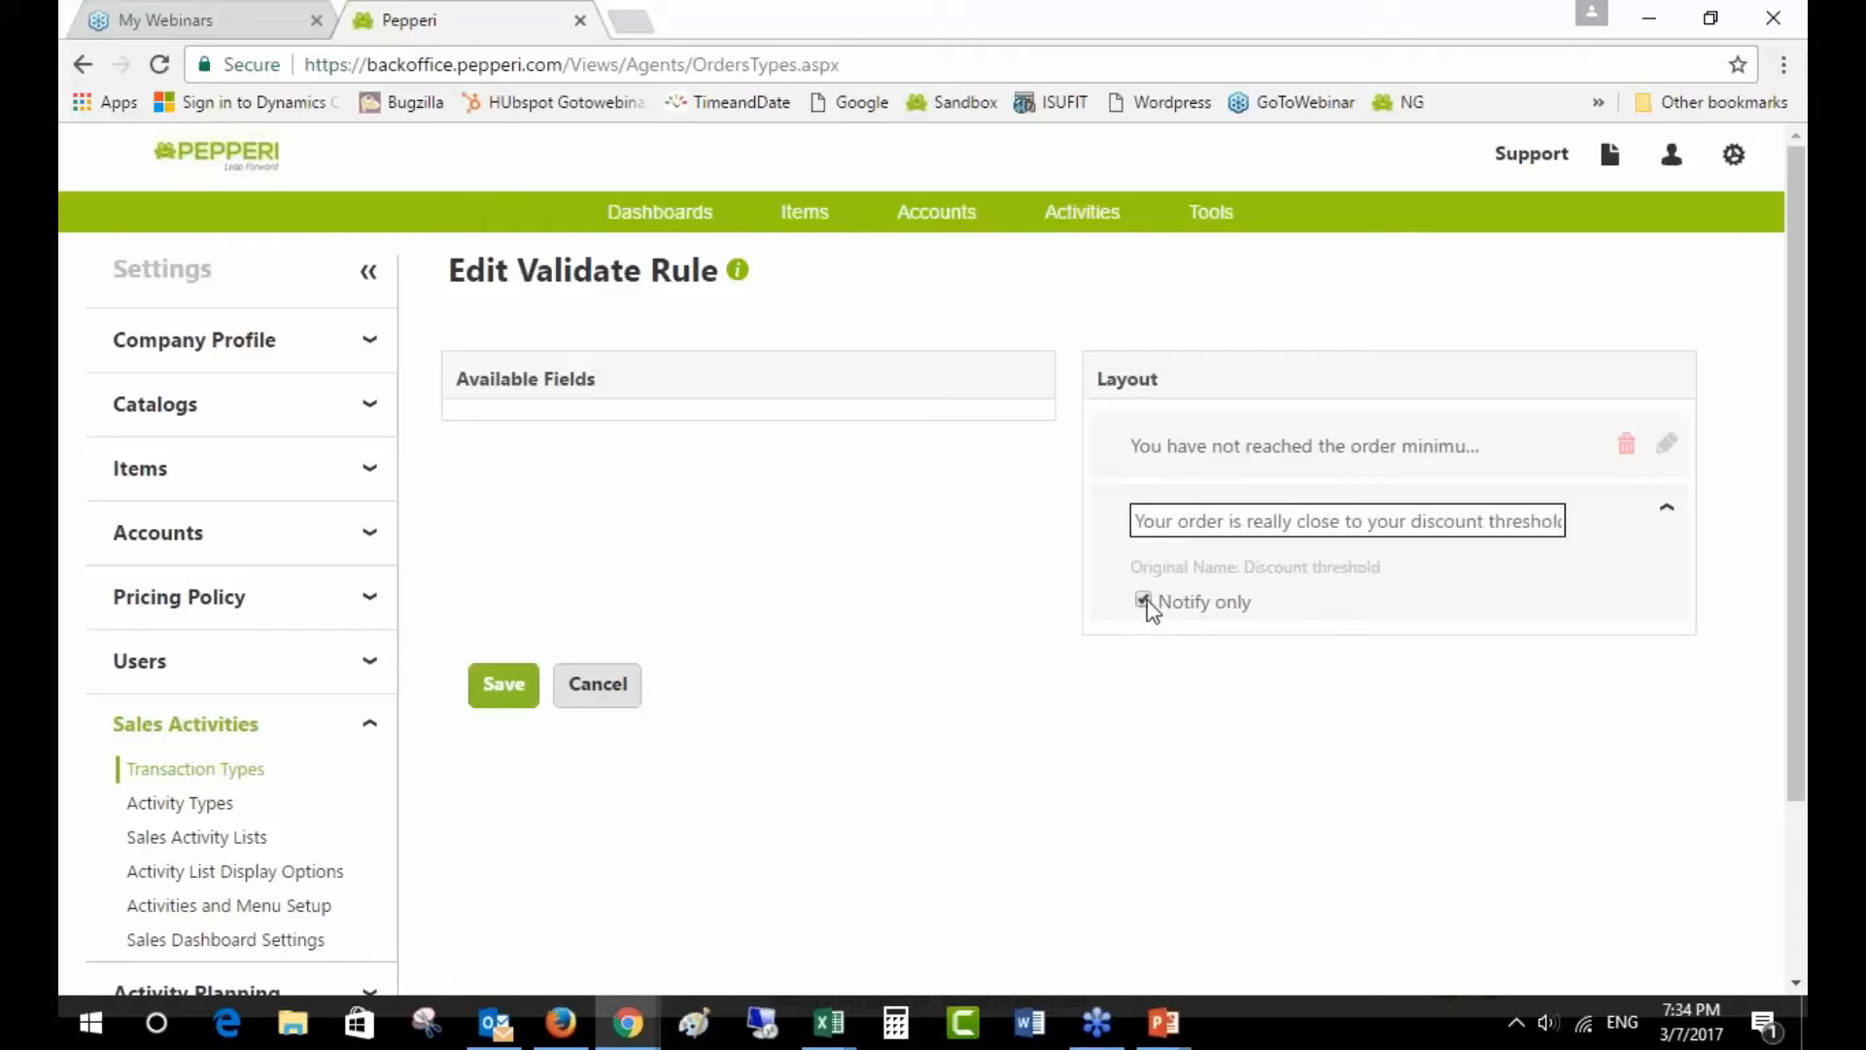
{"action": "left_click", "coordinate": [1148, 605]}
{"action": "left_click", "coordinate": [1147, 601]}
- Save the validate rule and move the iPad simulator window beside the page
{"action": "left_click", "coordinate": [501, 690]}
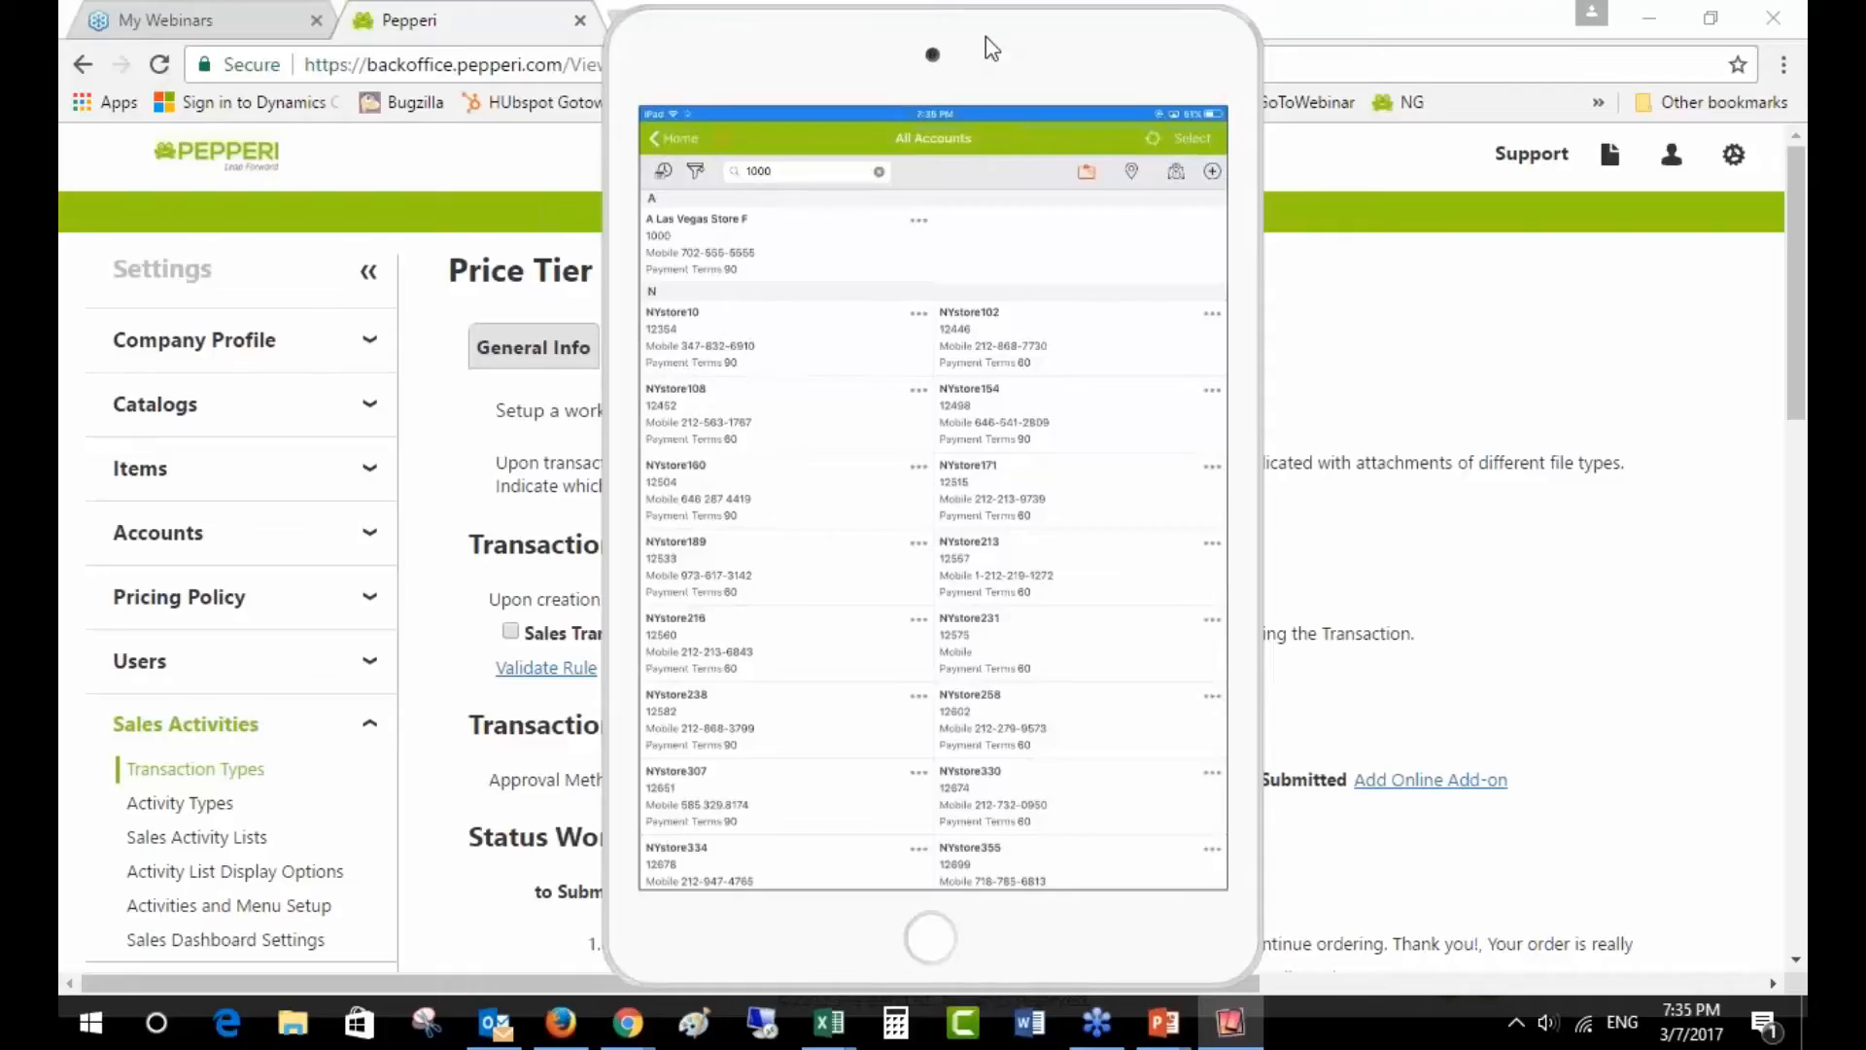
{"action": "left_click_drag", "start_coordinate": [985, 37], "coordinate": [1466, 38]}
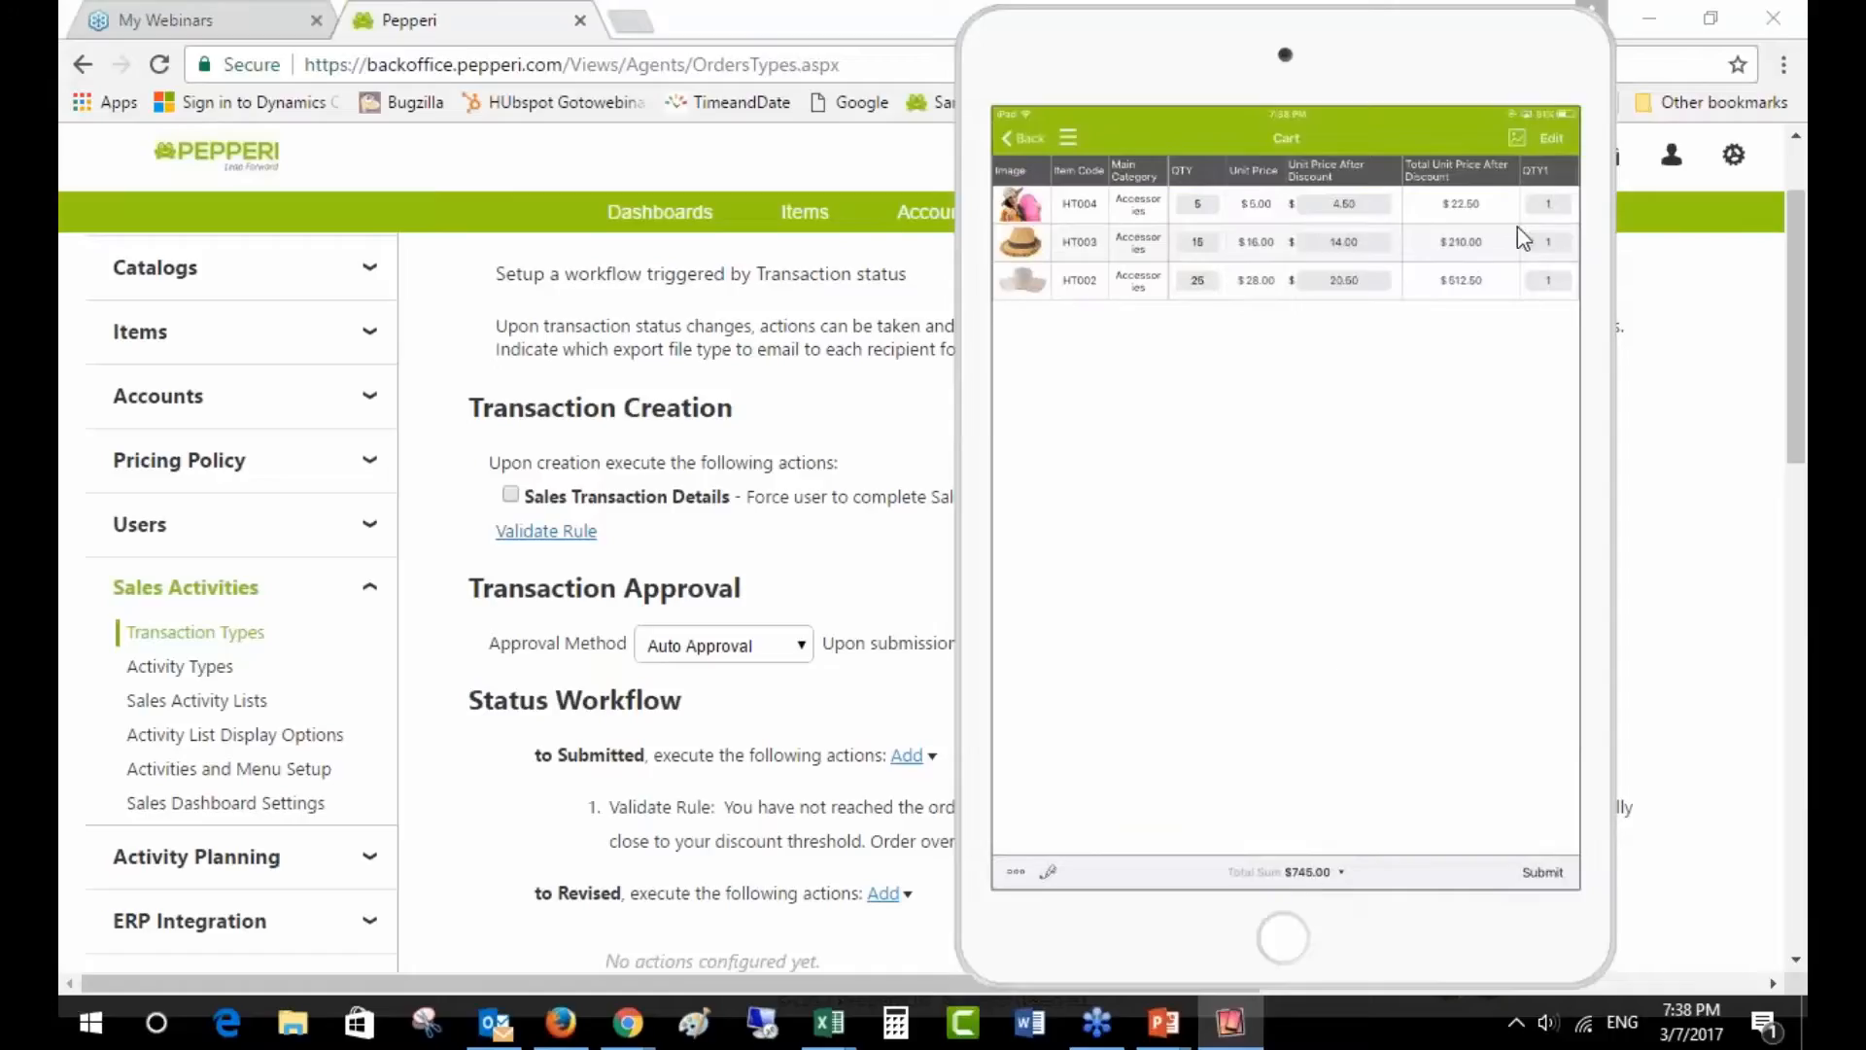
- Change HT004's quantity to 30 ($824.50 total) and submit to trigger the discount-threshold notice
{"action": "left_click", "coordinate": [1206, 205]}
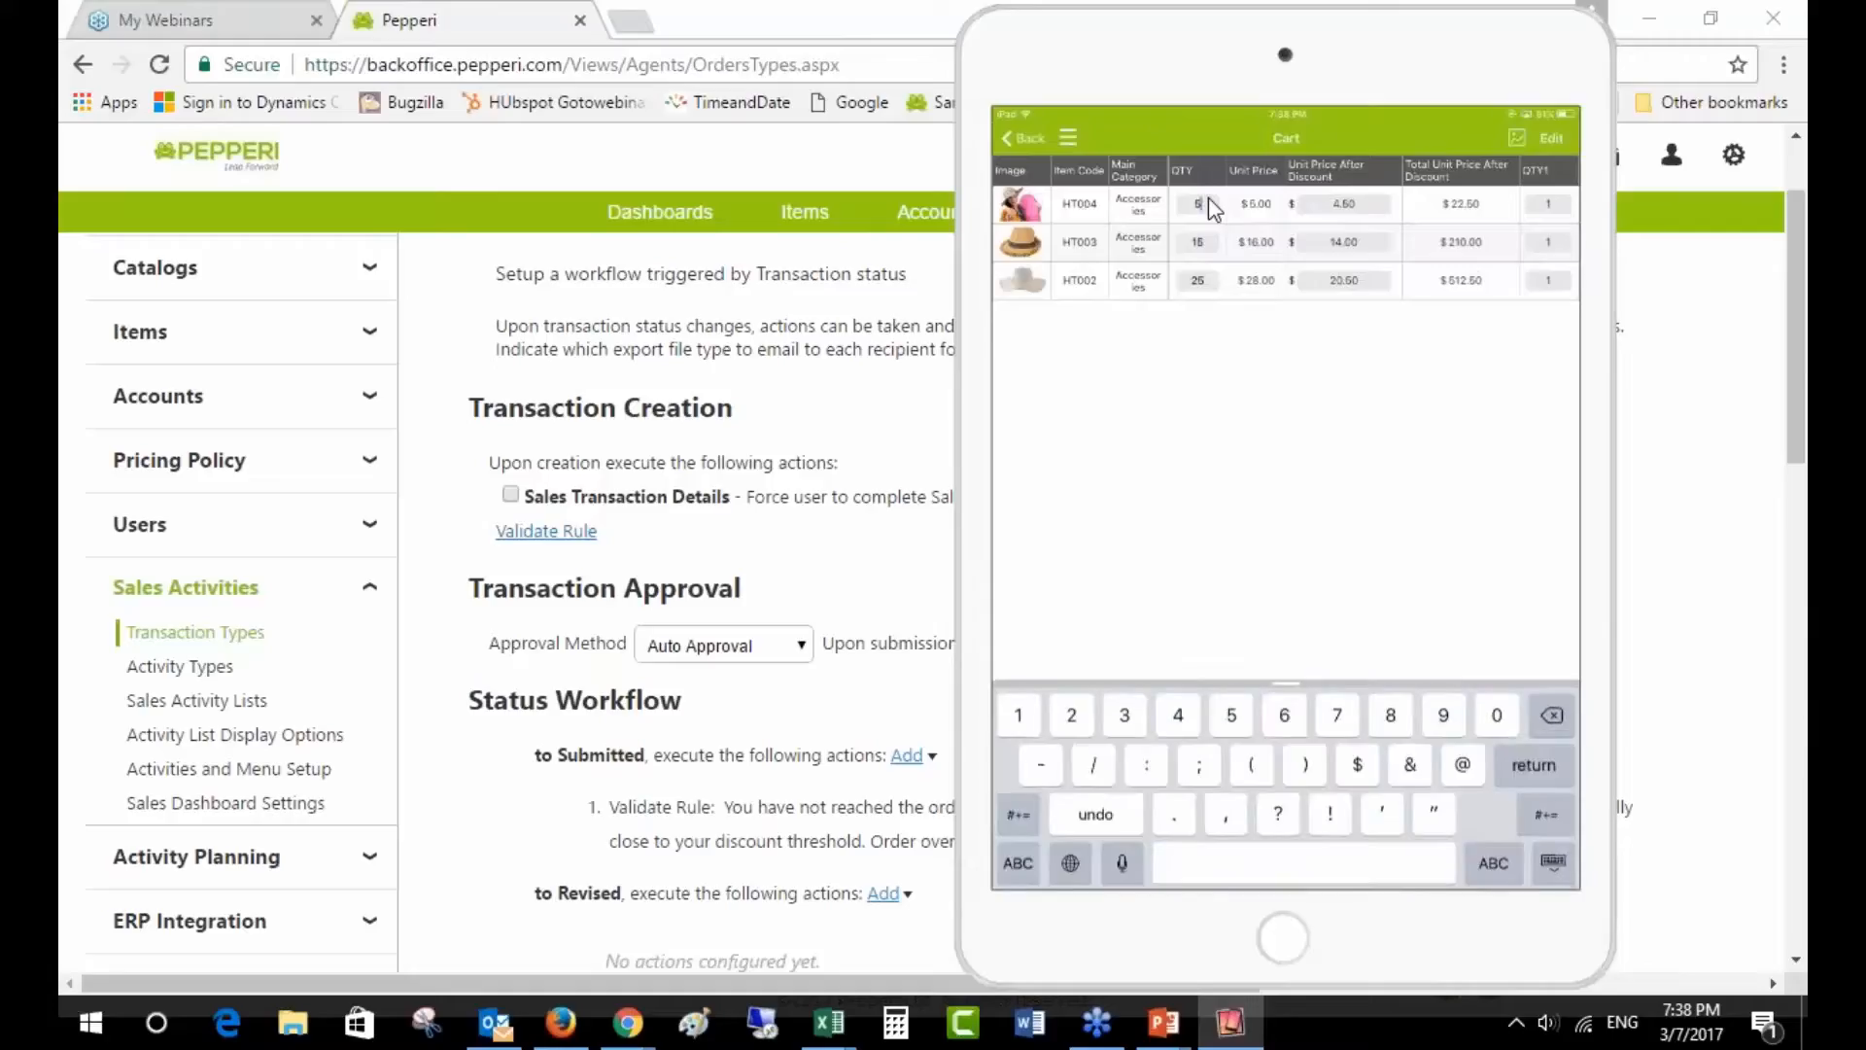
{"action": "type", "text": "10"}
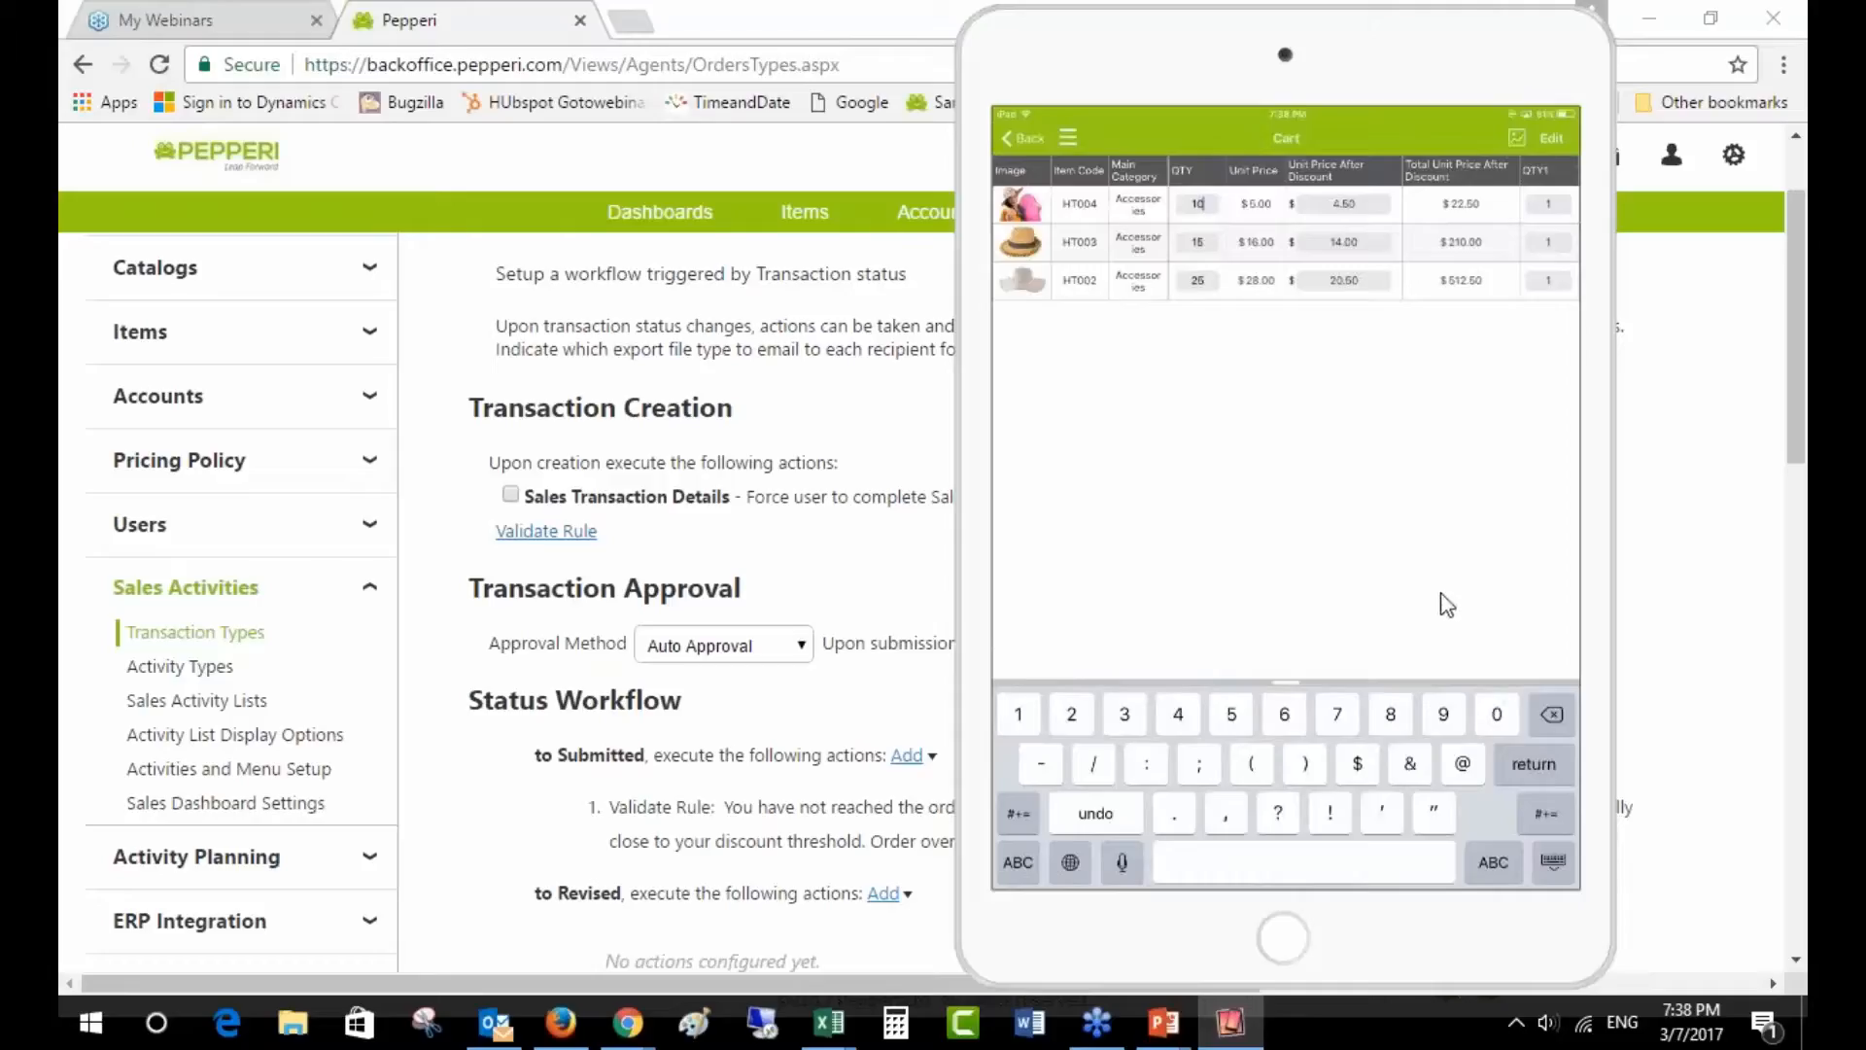
{"action": "key", "text": "Return"}
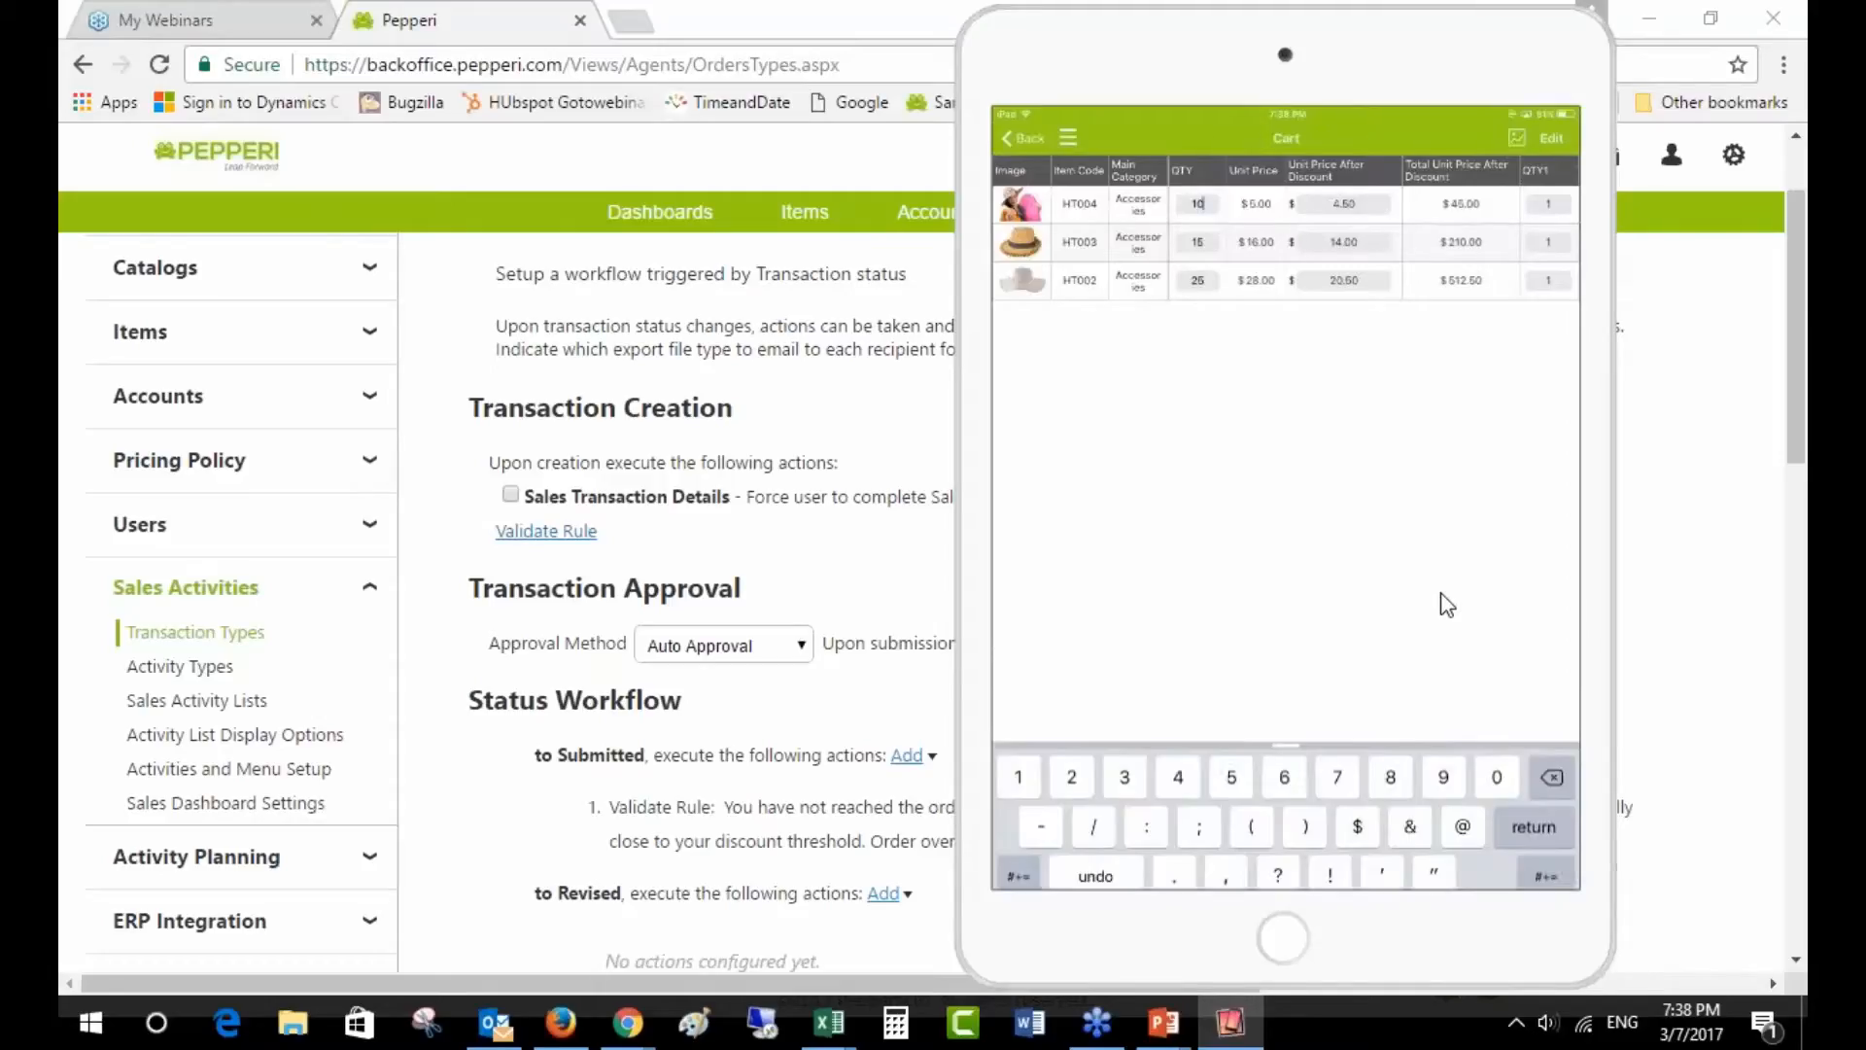
{"action": "key", "text": "BackSpace"}
{"action": "key", "text": "BackSpace"}
{"action": "type", "text": "30"}
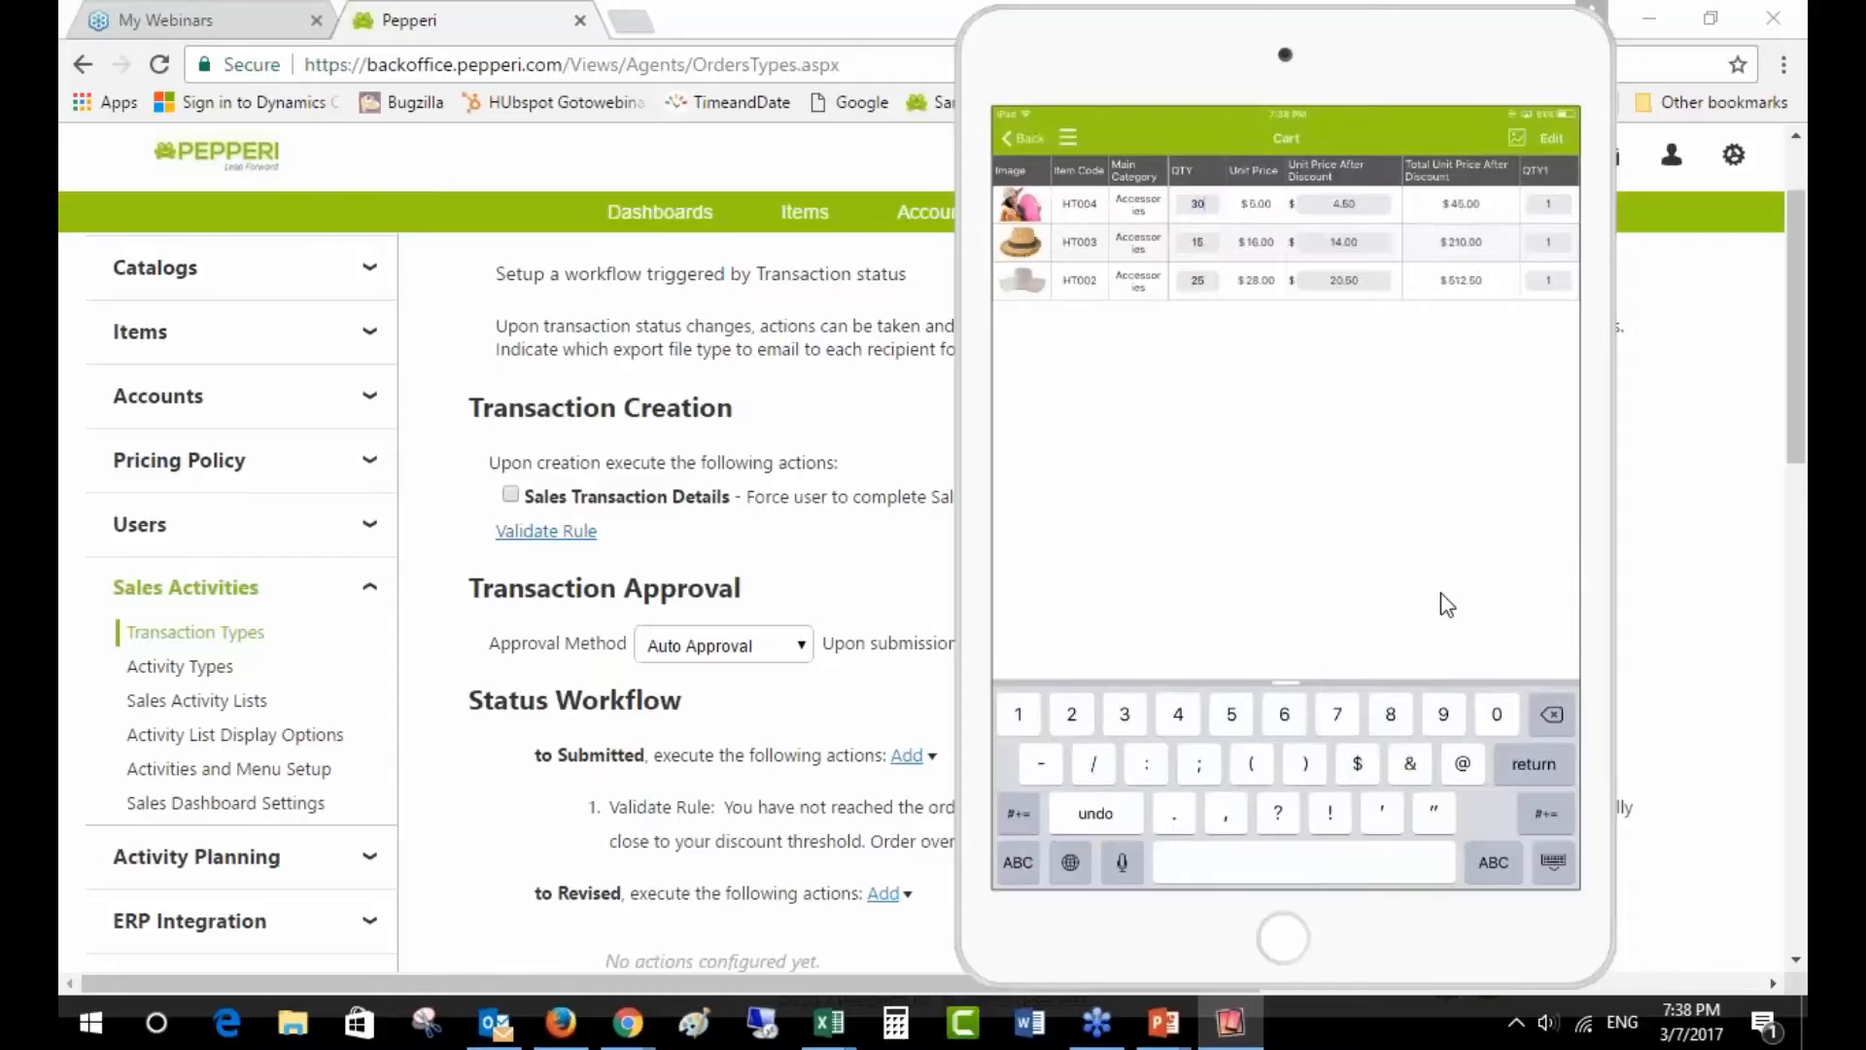
{"action": "key", "text": "Return"}
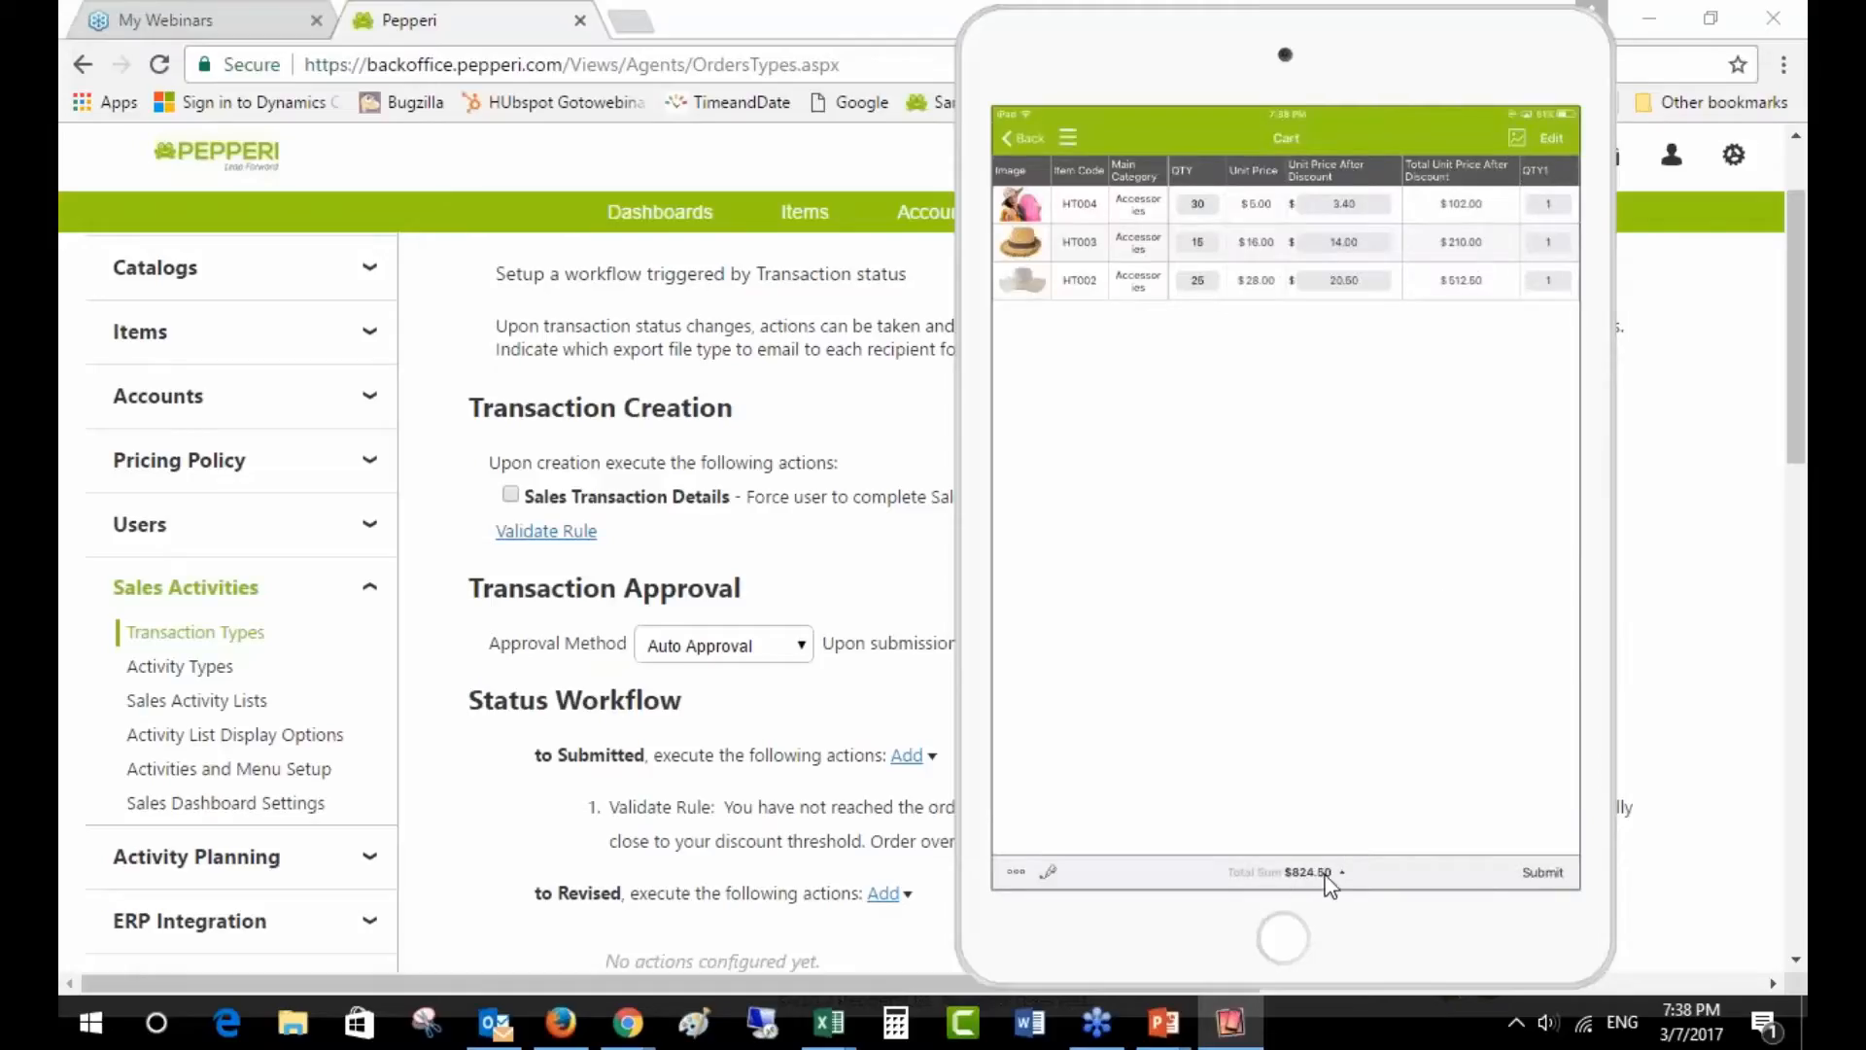
{"action": "left_click", "coordinate": [1540, 878]}
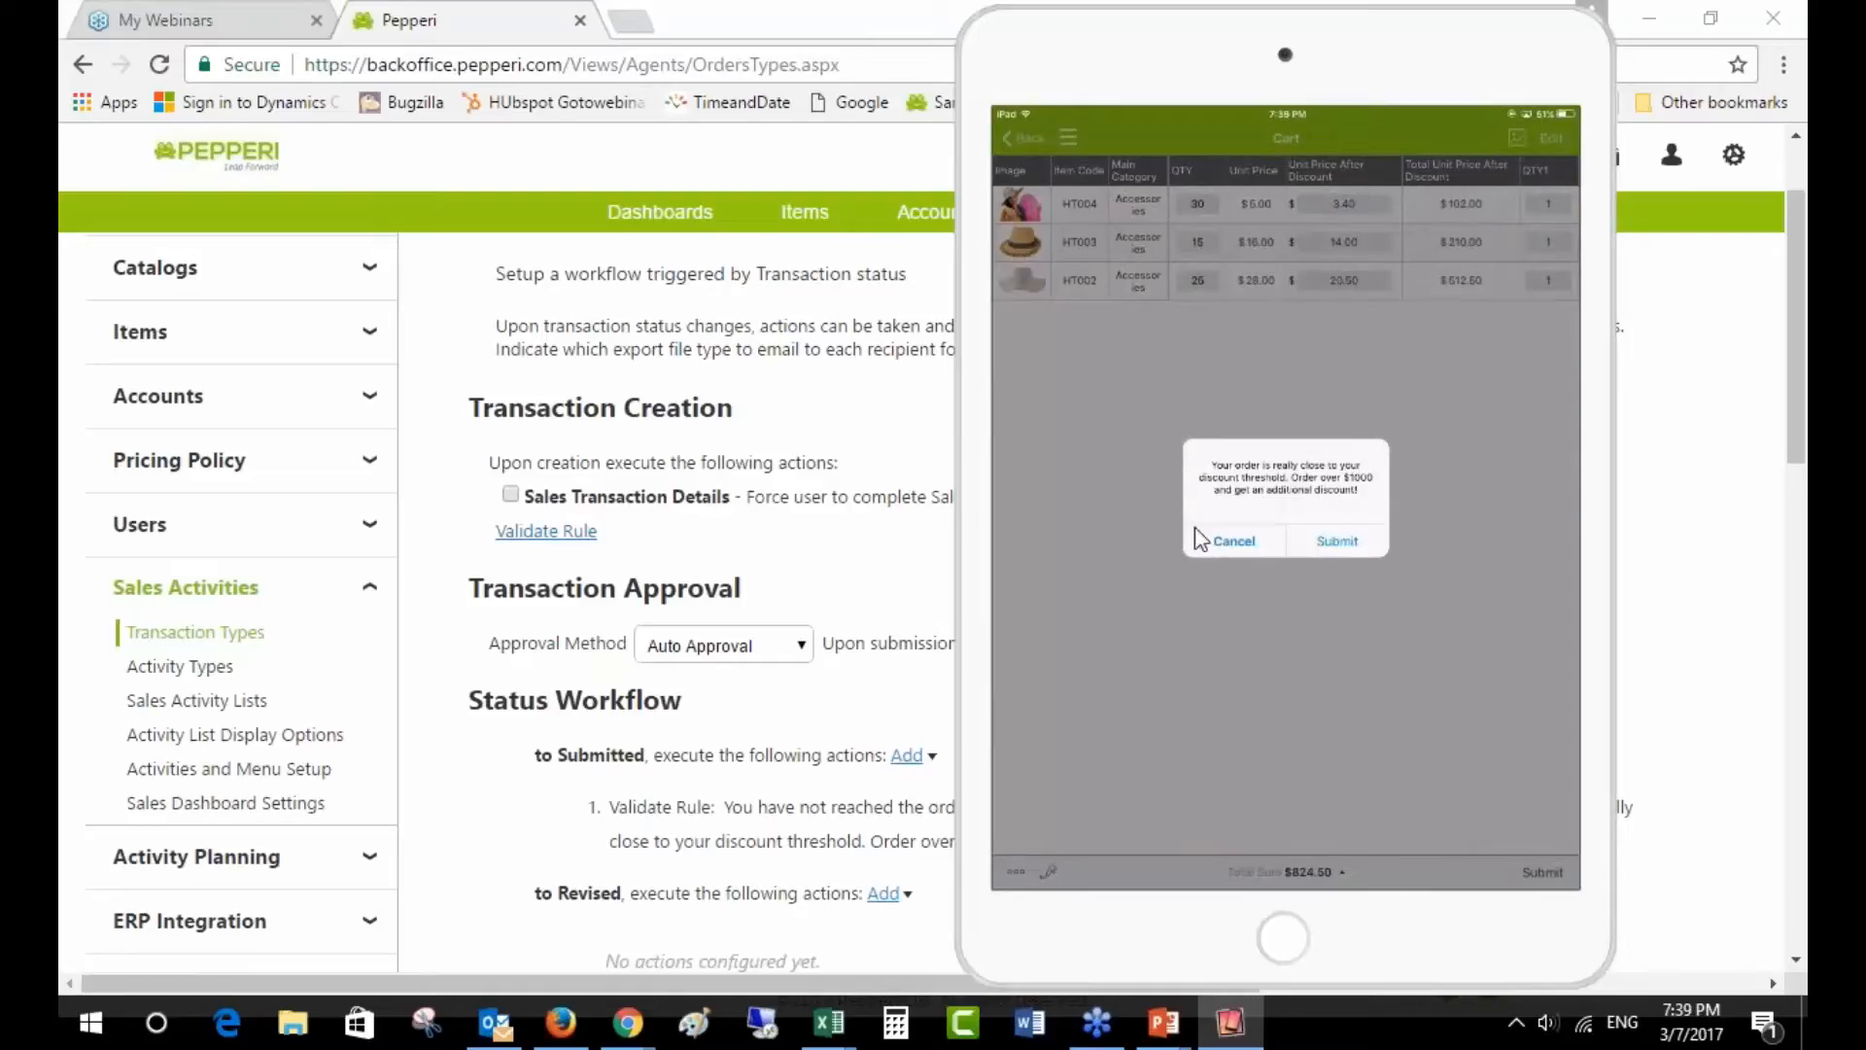
- In the back office, check that the Discount threshold rule is Notify only, then return to the iPad
{"action": "left_click", "coordinate": [1236, 541]}
{"action": "left_click", "coordinate": [819, 549]}
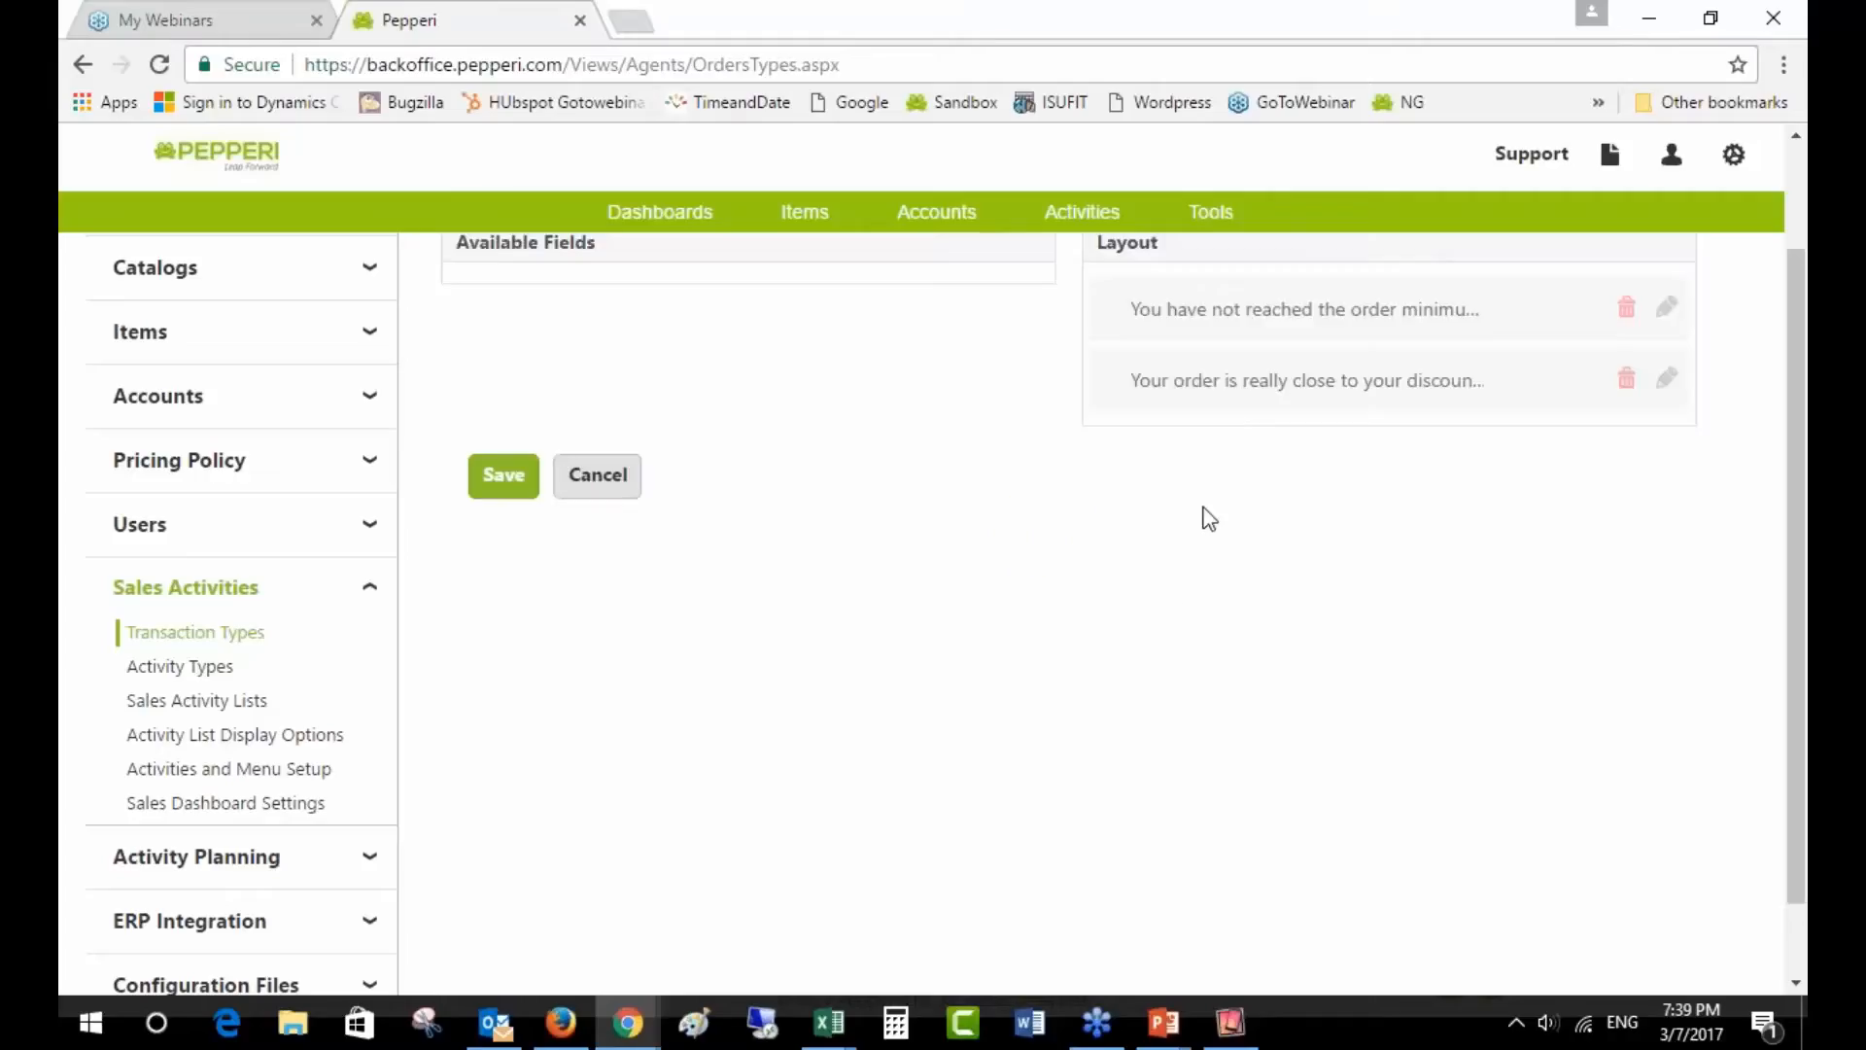
{"action": "scroll", "coordinate": [1659, 521], "scroll_direction": "up", "scroll_amount": 2}
{"action": "left_click", "coordinate": [1665, 514]}
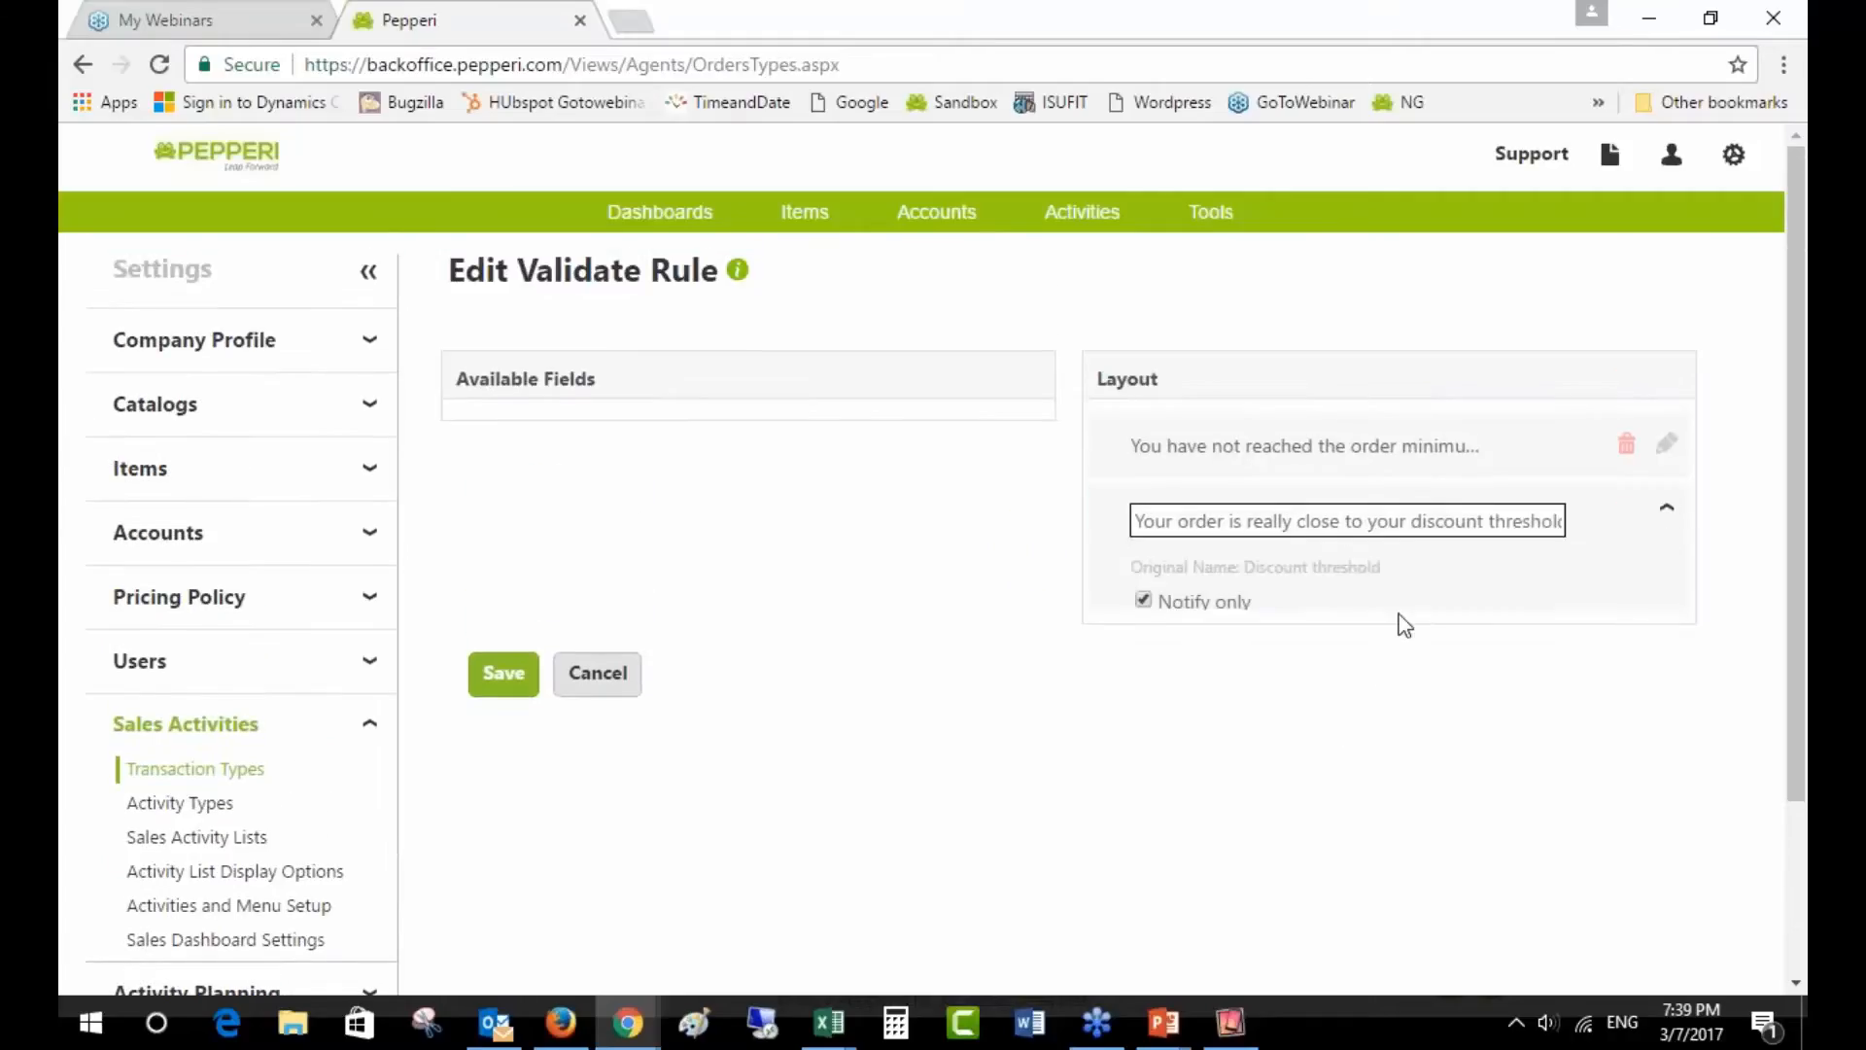
{"action": "left_click", "coordinate": [1227, 1029]}
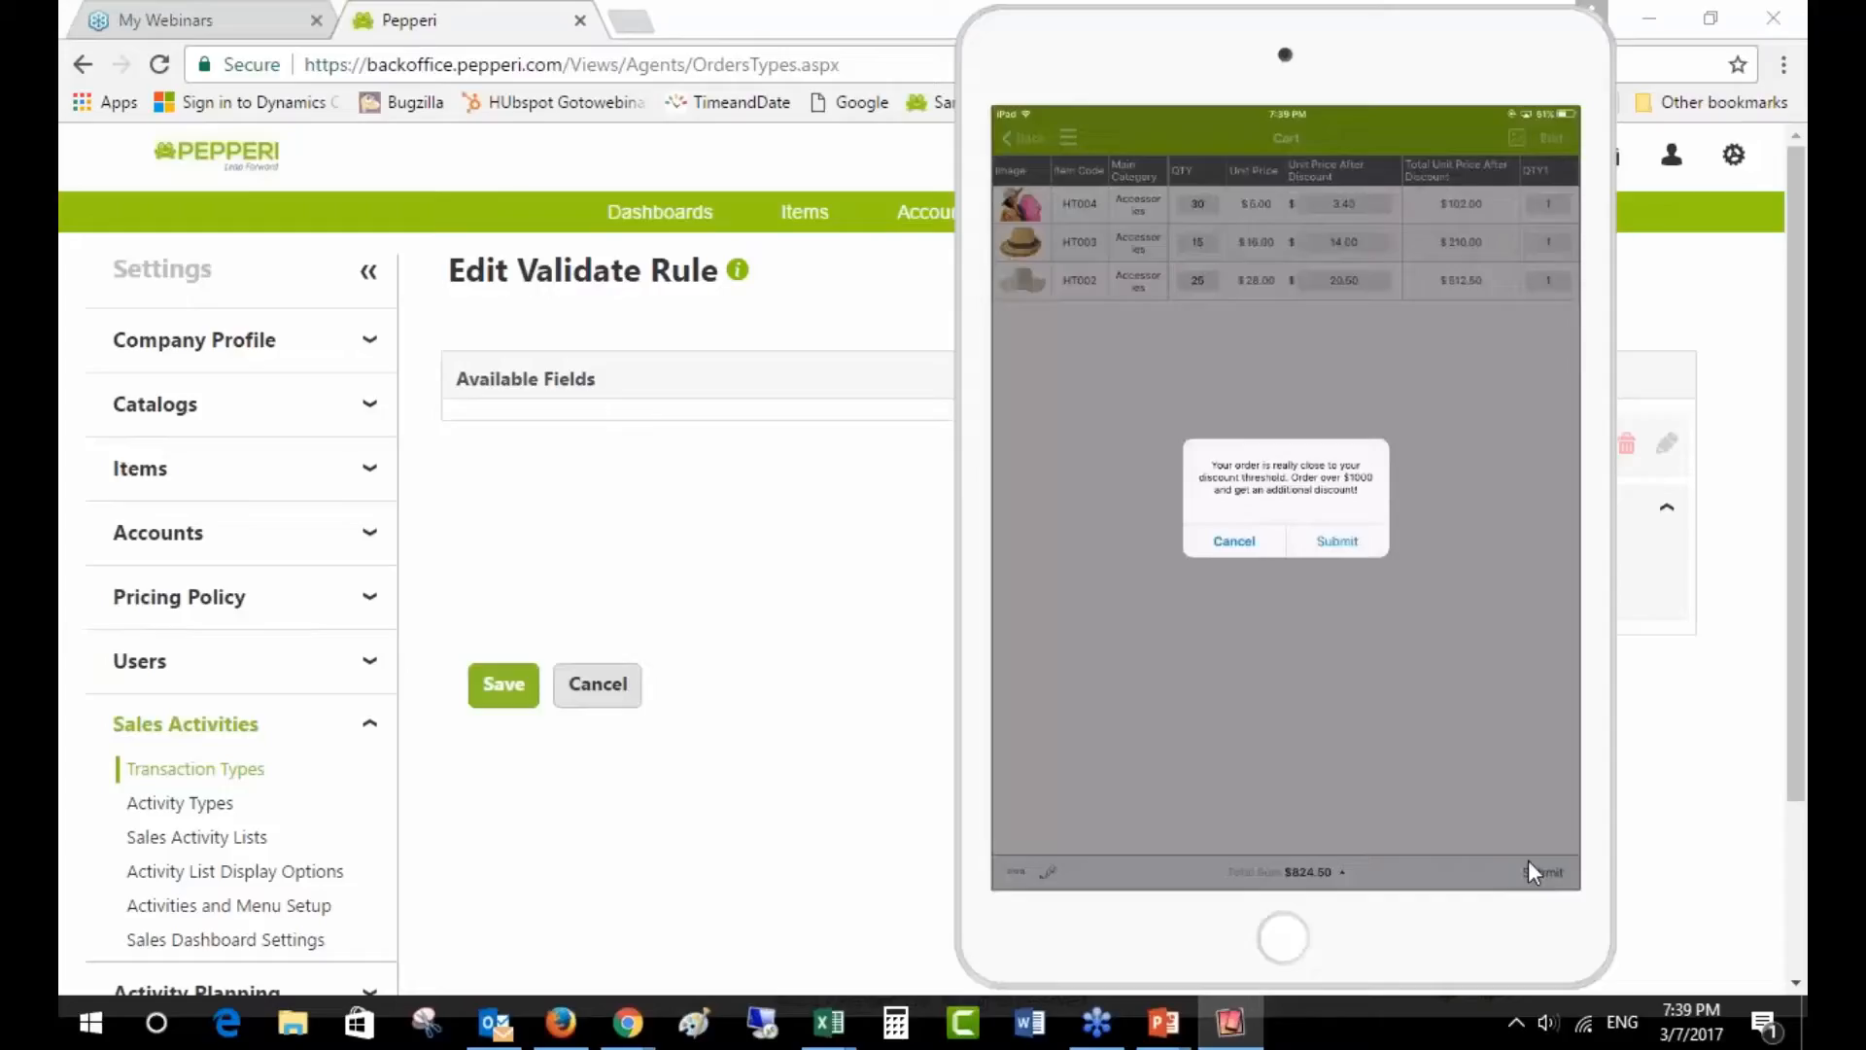
- Cancel the iPad threshold notice, leave the validate rule editor unchanged, and go to the transaction's Fields
{"action": "left_click", "coordinate": [1235, 542]}
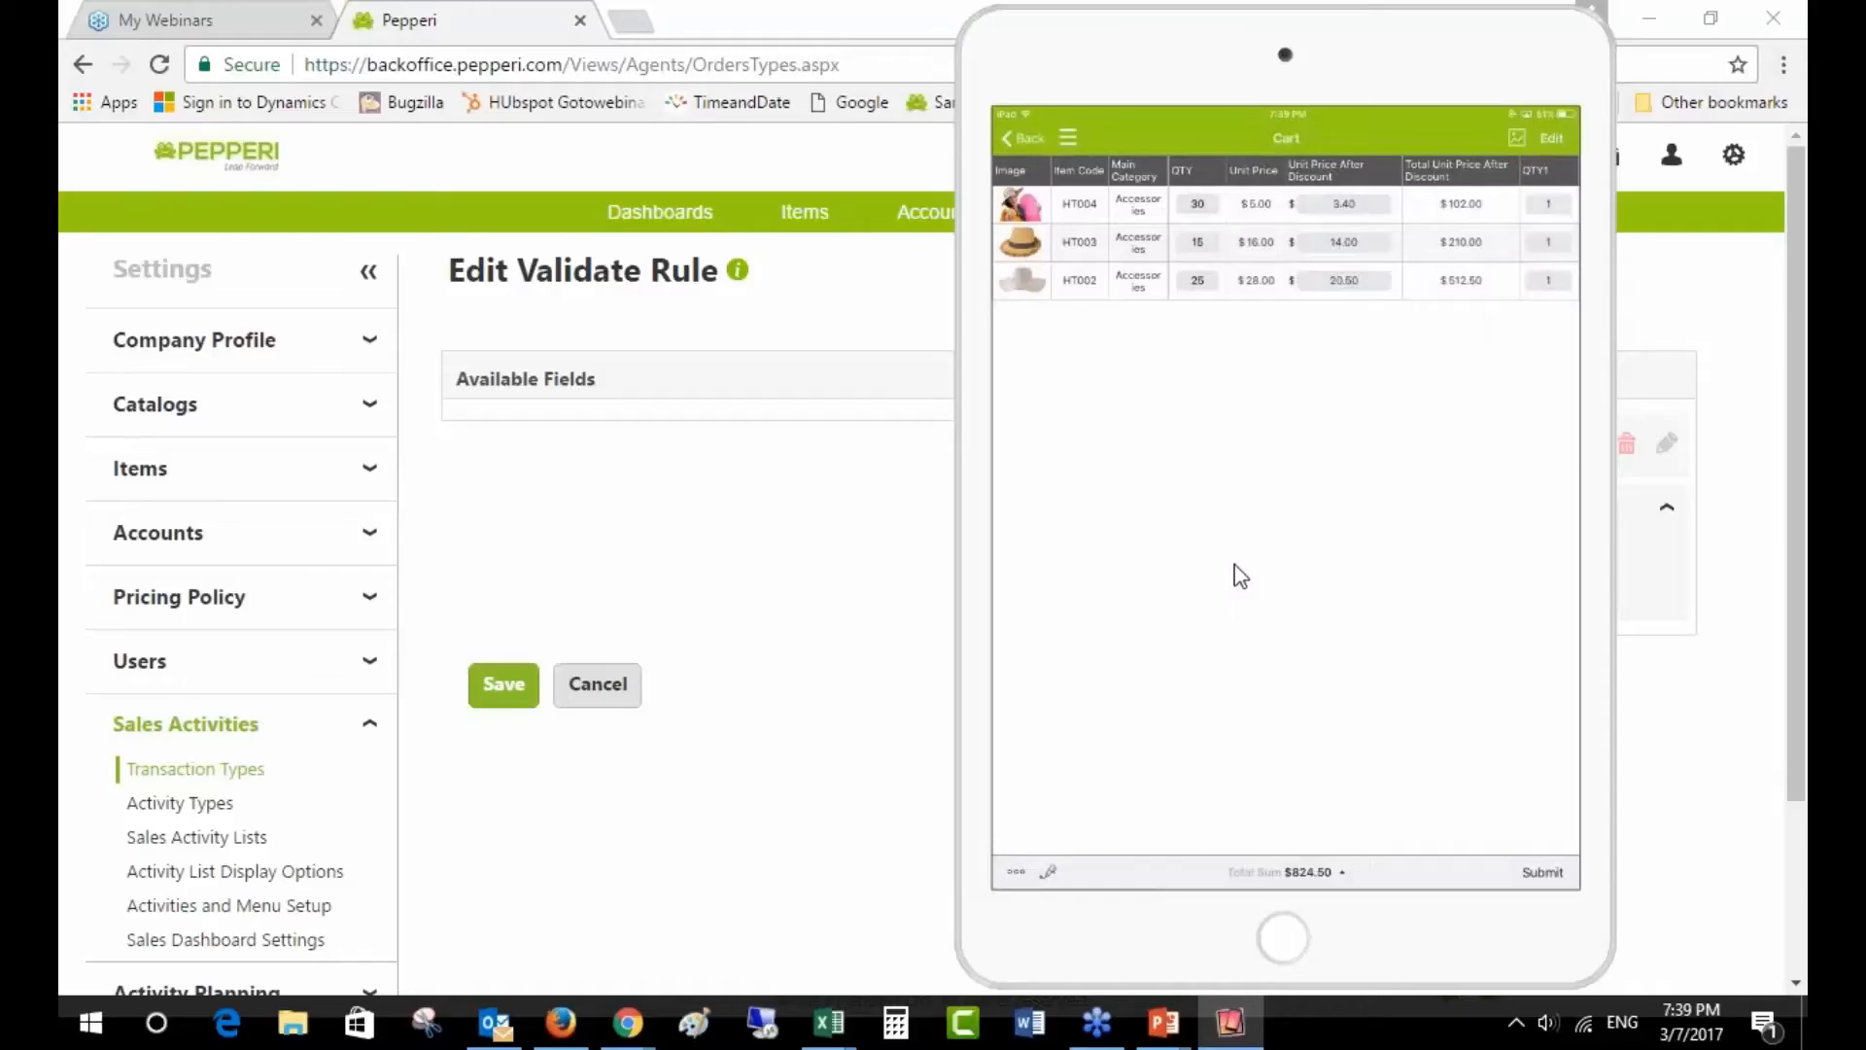
{"action": "left_click", "coordinate": [836, 575]}
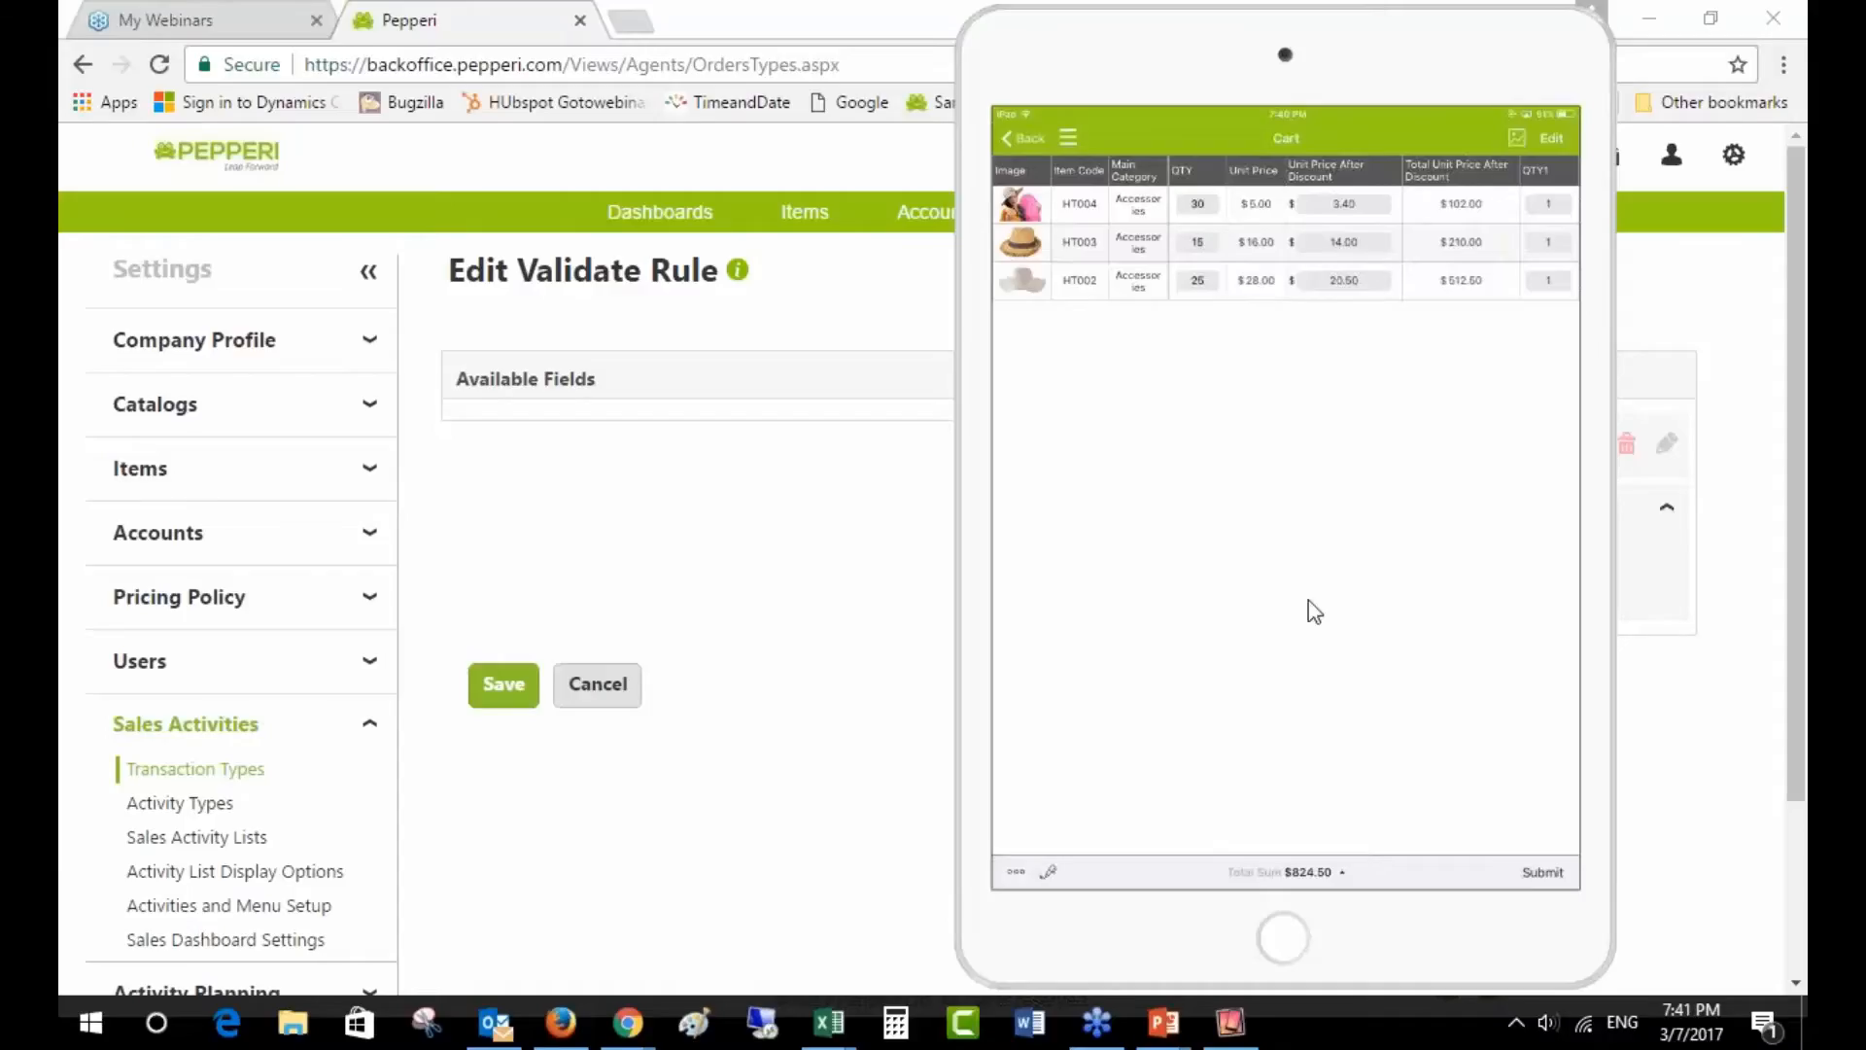
{"action": "left_click", "coordinate": [849, 588]}
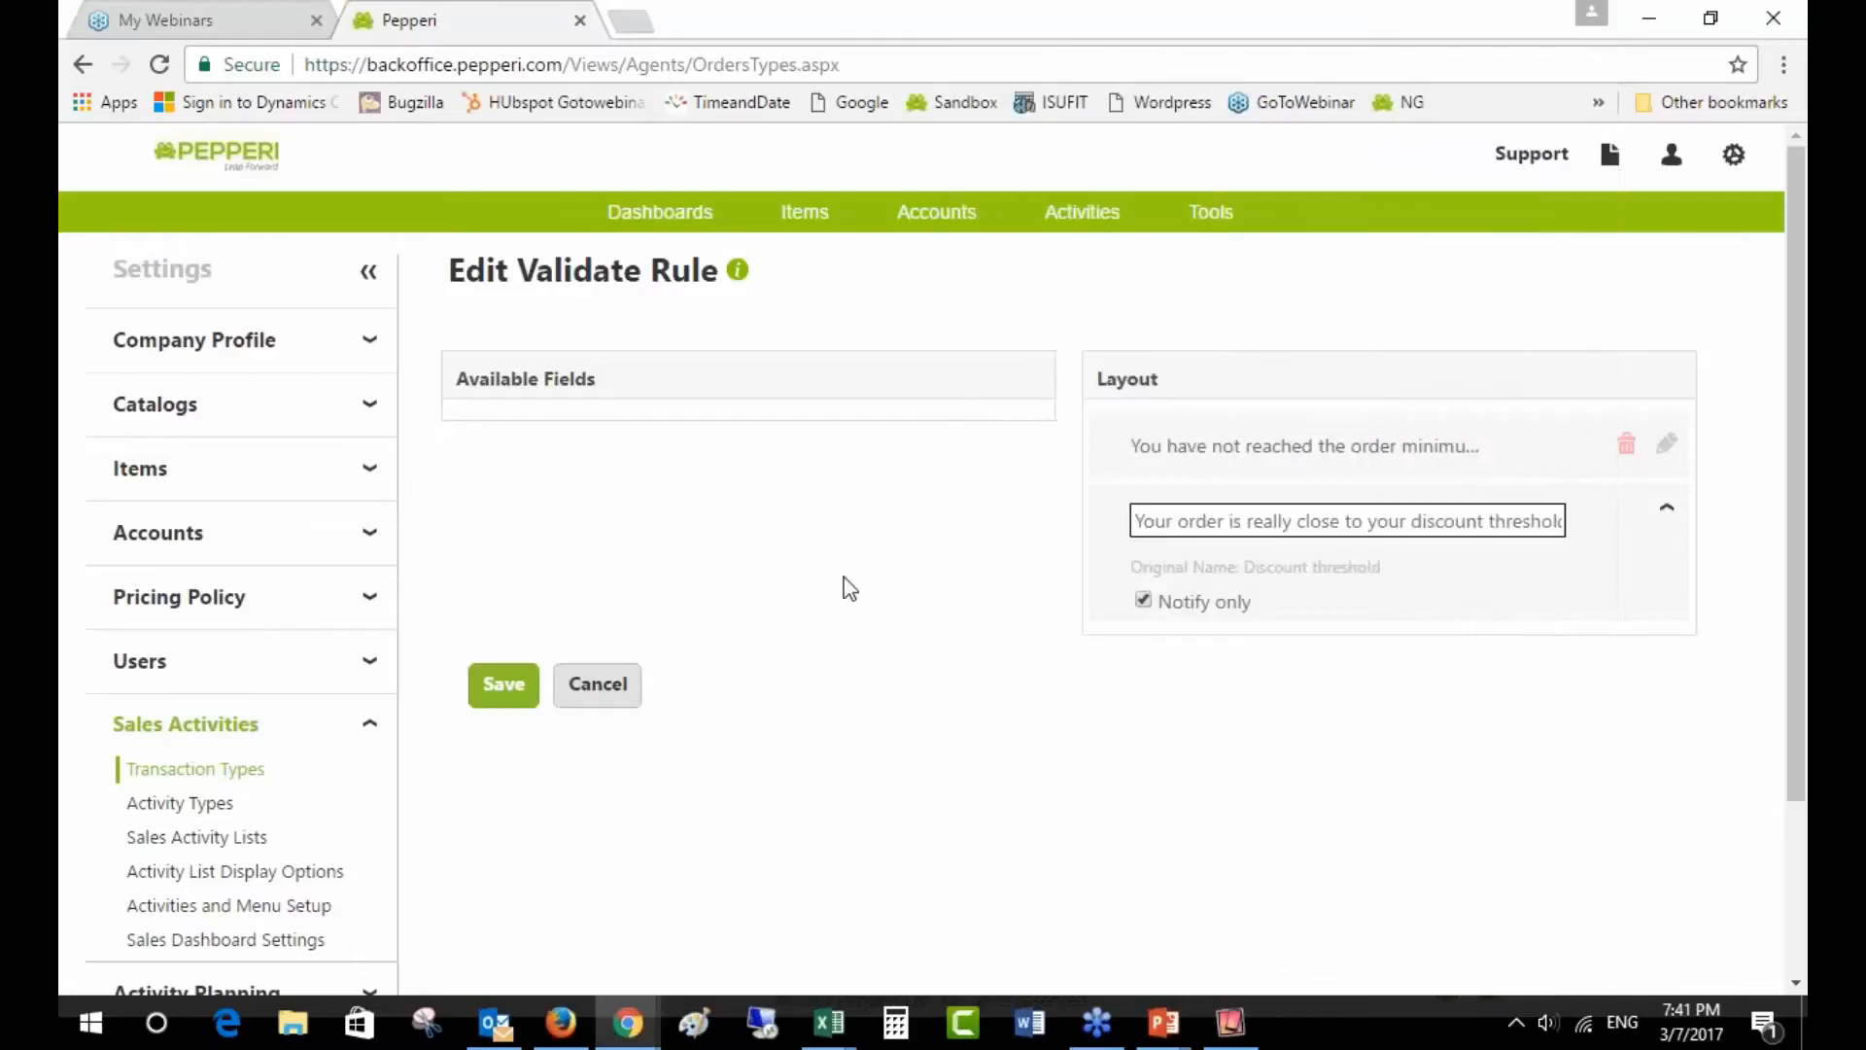
{"action": "left_click", "coordinate": [620, 691]}
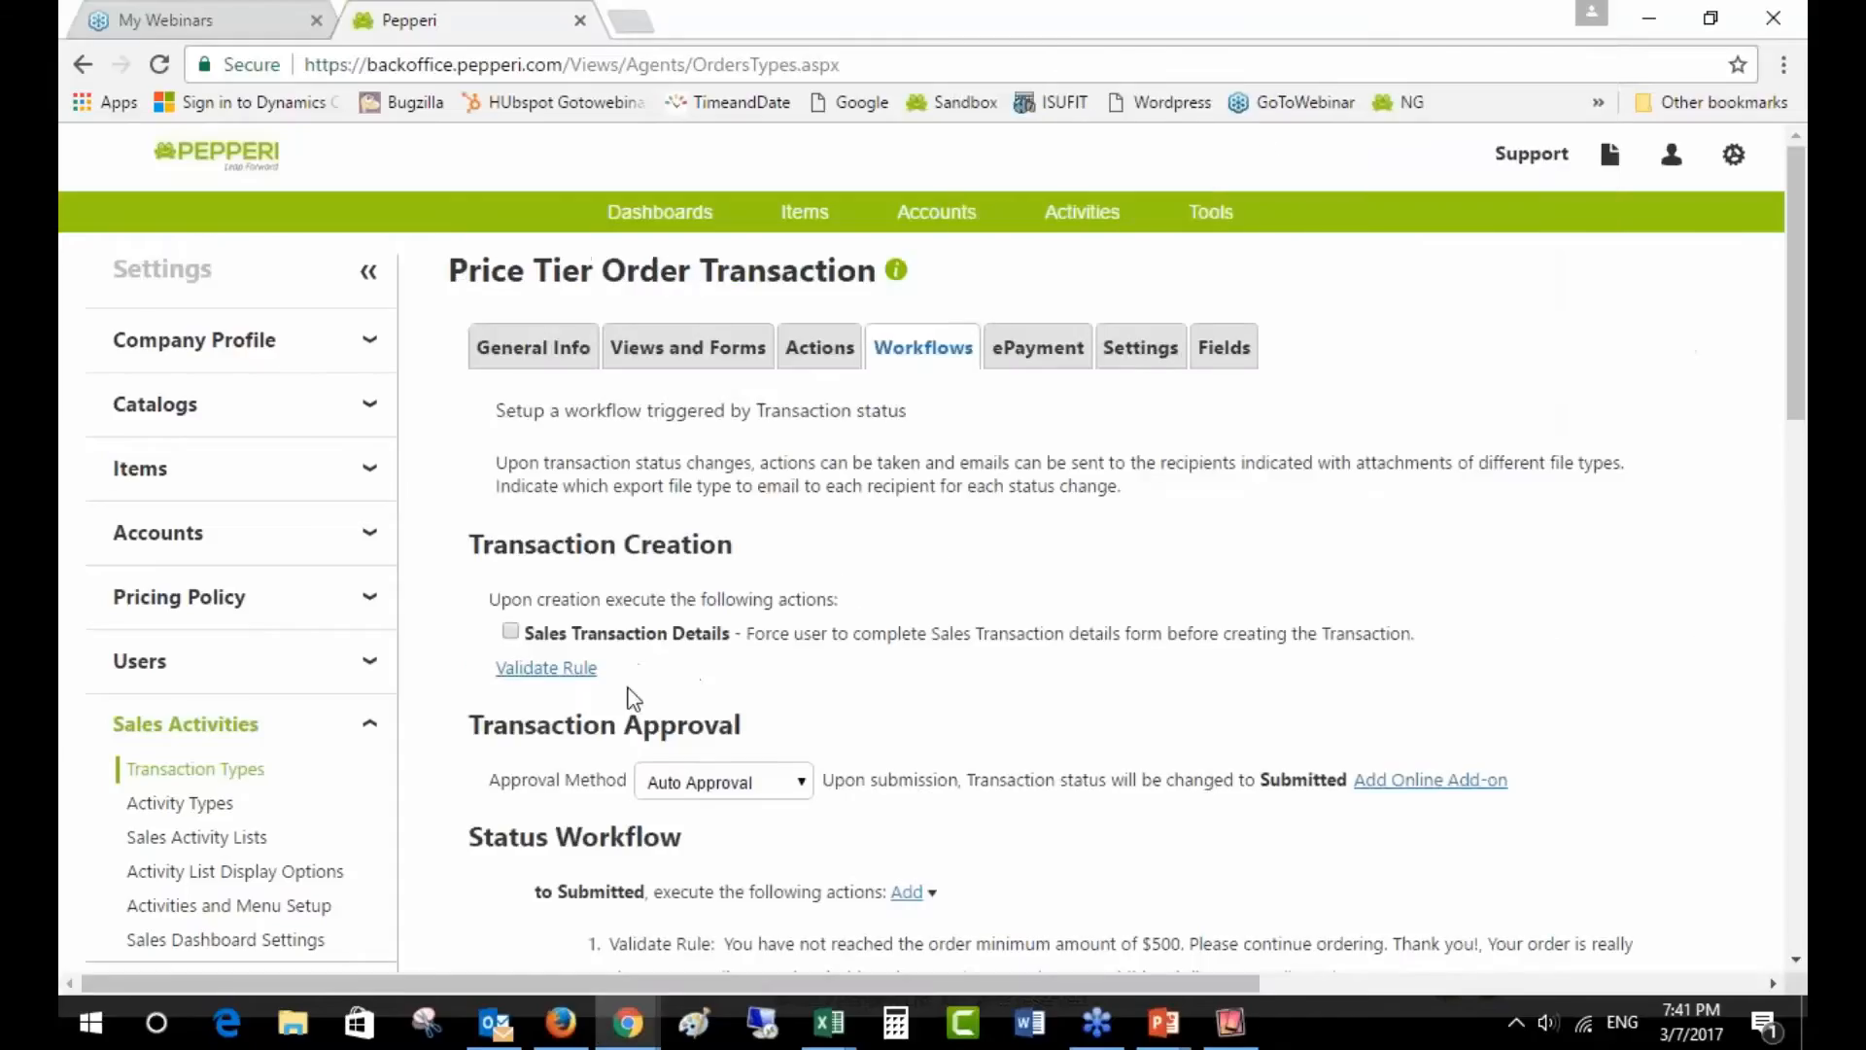
{"action": "left_click", "coordinate": [1235, 362]}
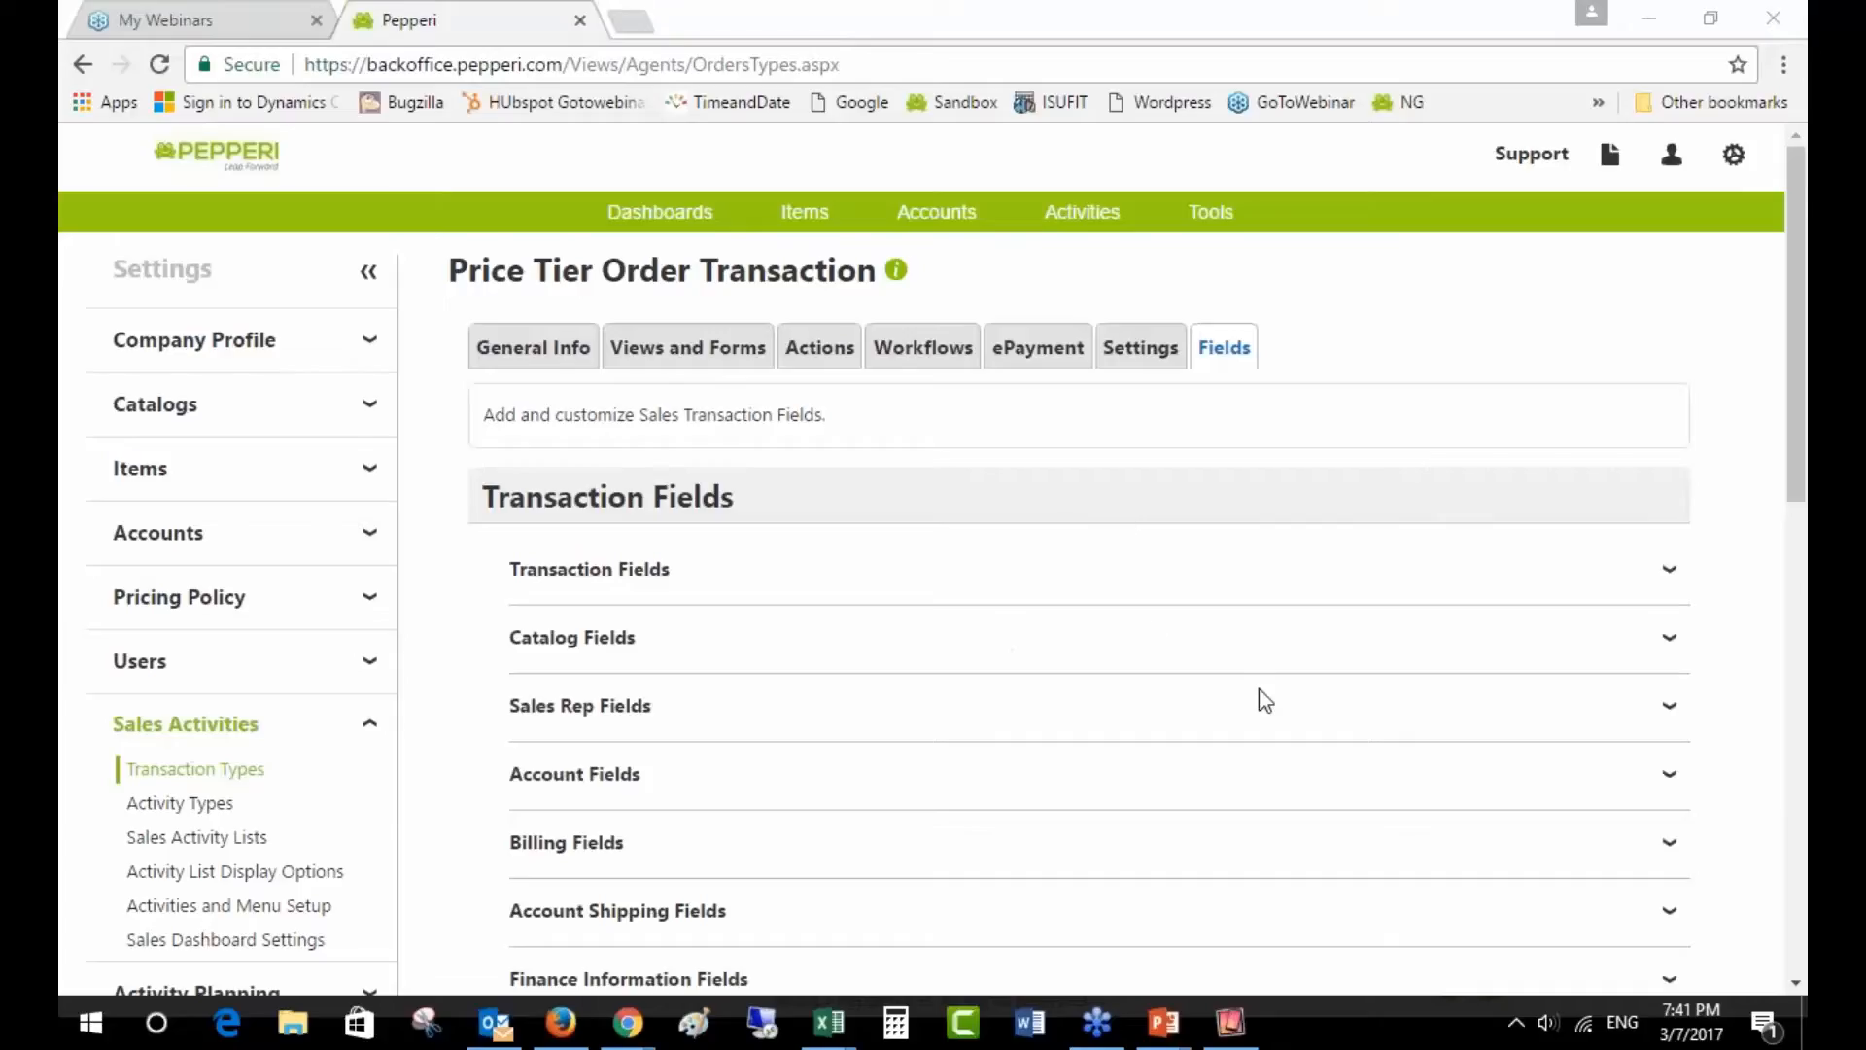
- Scroll down to Custom Transaction Fields and select the Order Min field name
{"action": "scroll", "coordinate": [1250, 709], "scroll_direction": "down", "scroll_amount": 5}
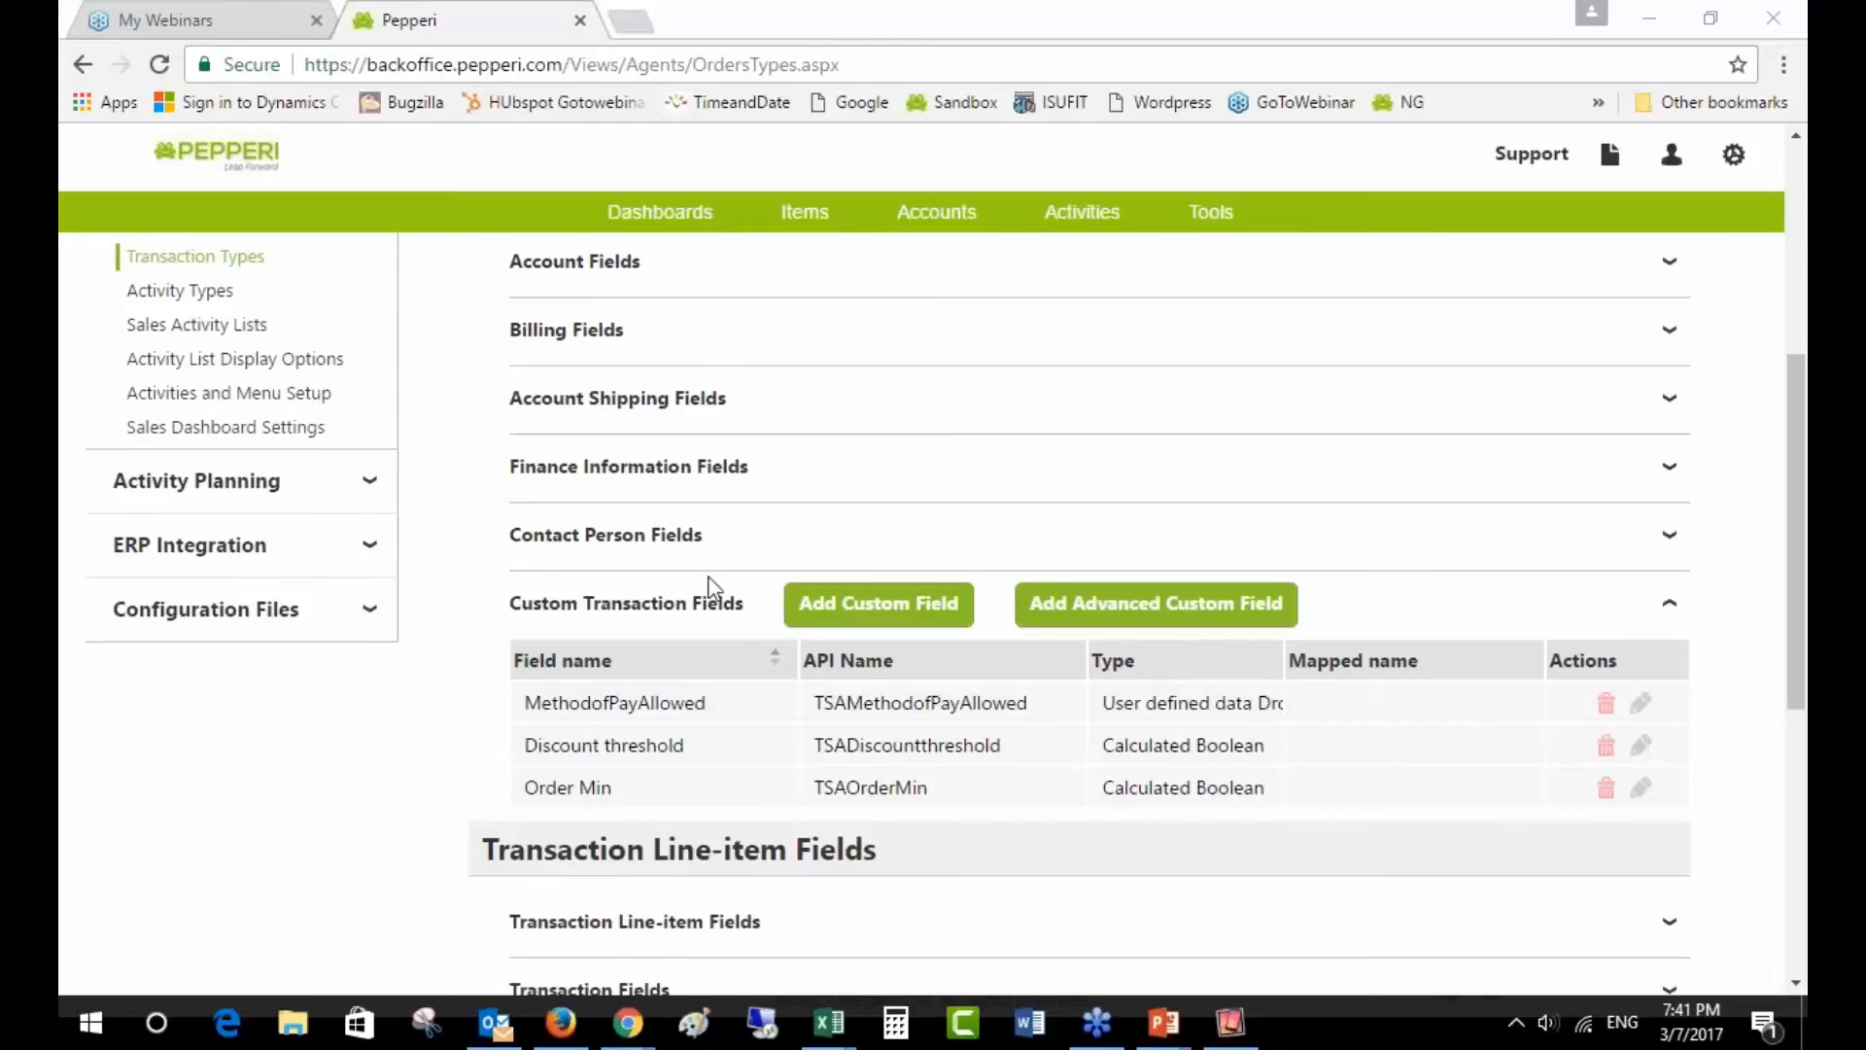
{"action": "scroll", "coordinate": [684, 544], "scroll_direction": "up", "scroll_amount": 3}
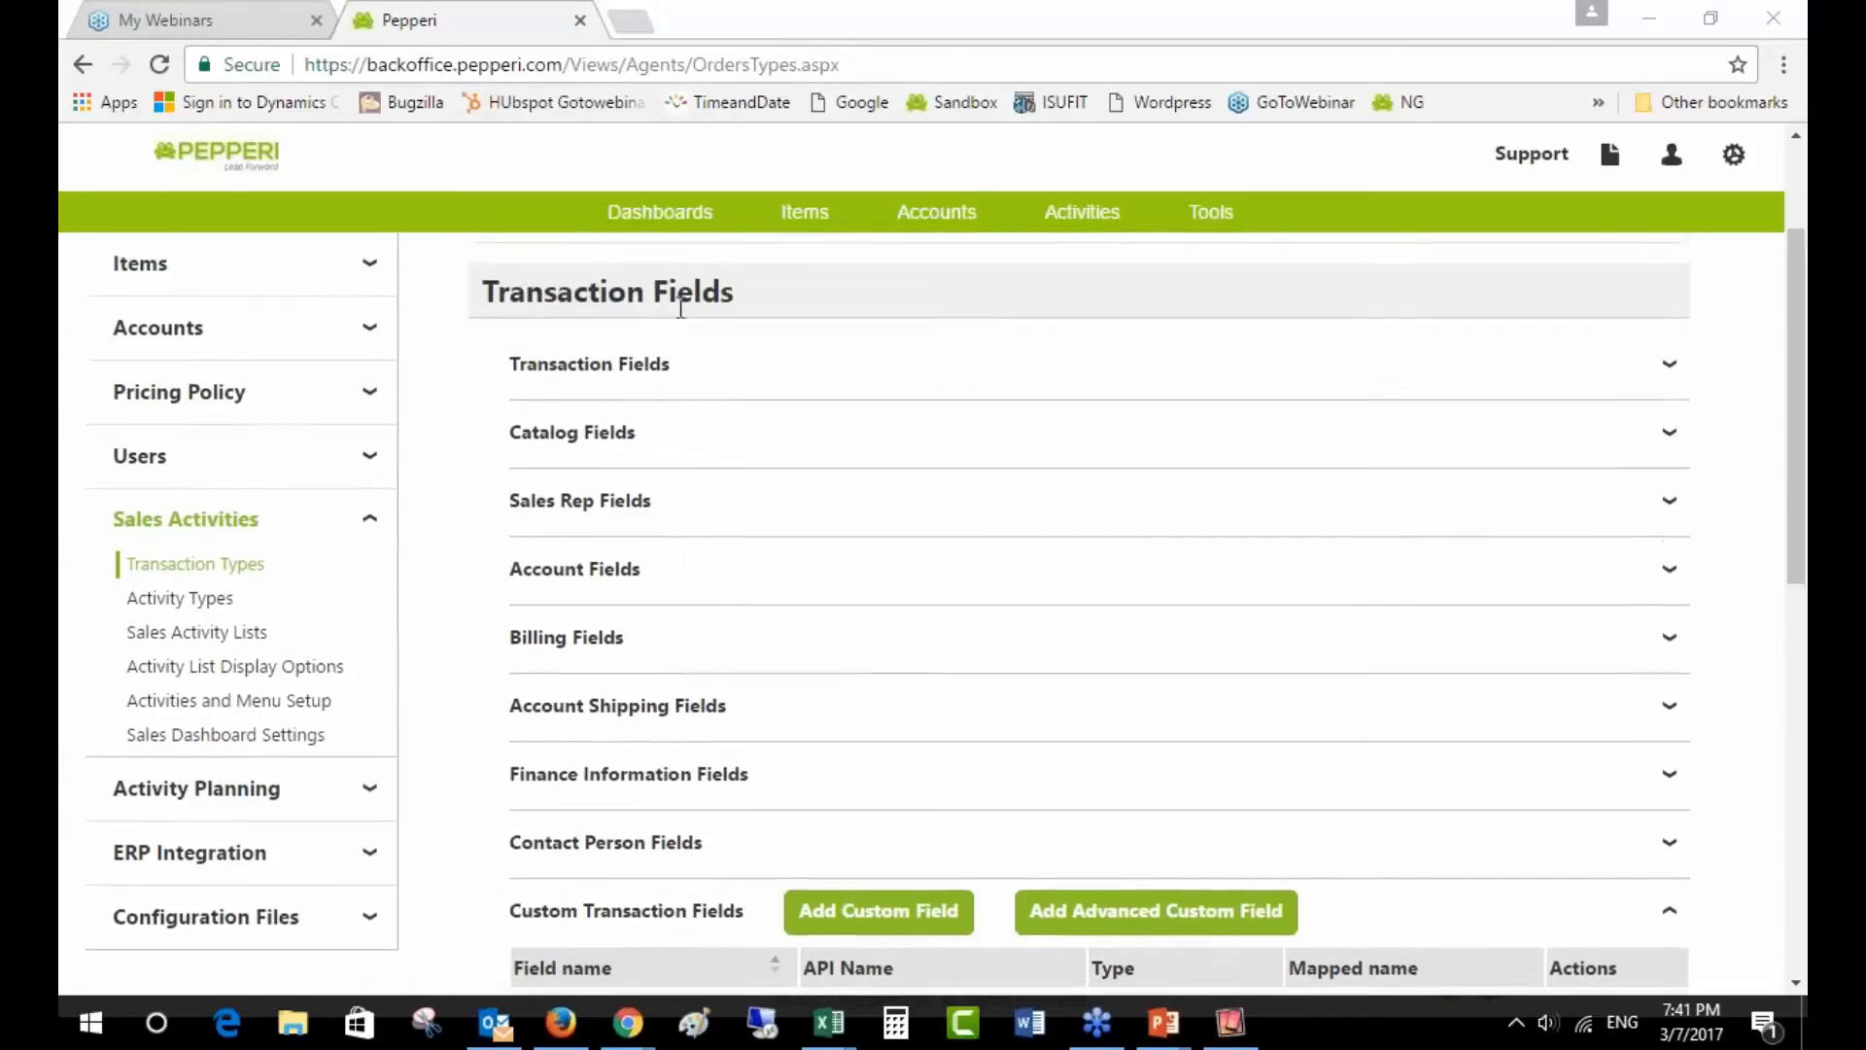
{"action": "scroll", "coordinate": [877, 597], "scroll_direction": "down", "scroll_amount": 2}
{"action": "scroll", "coordinate": [879, 601], "scroll_direction": "down", "scroll_amount": 2}
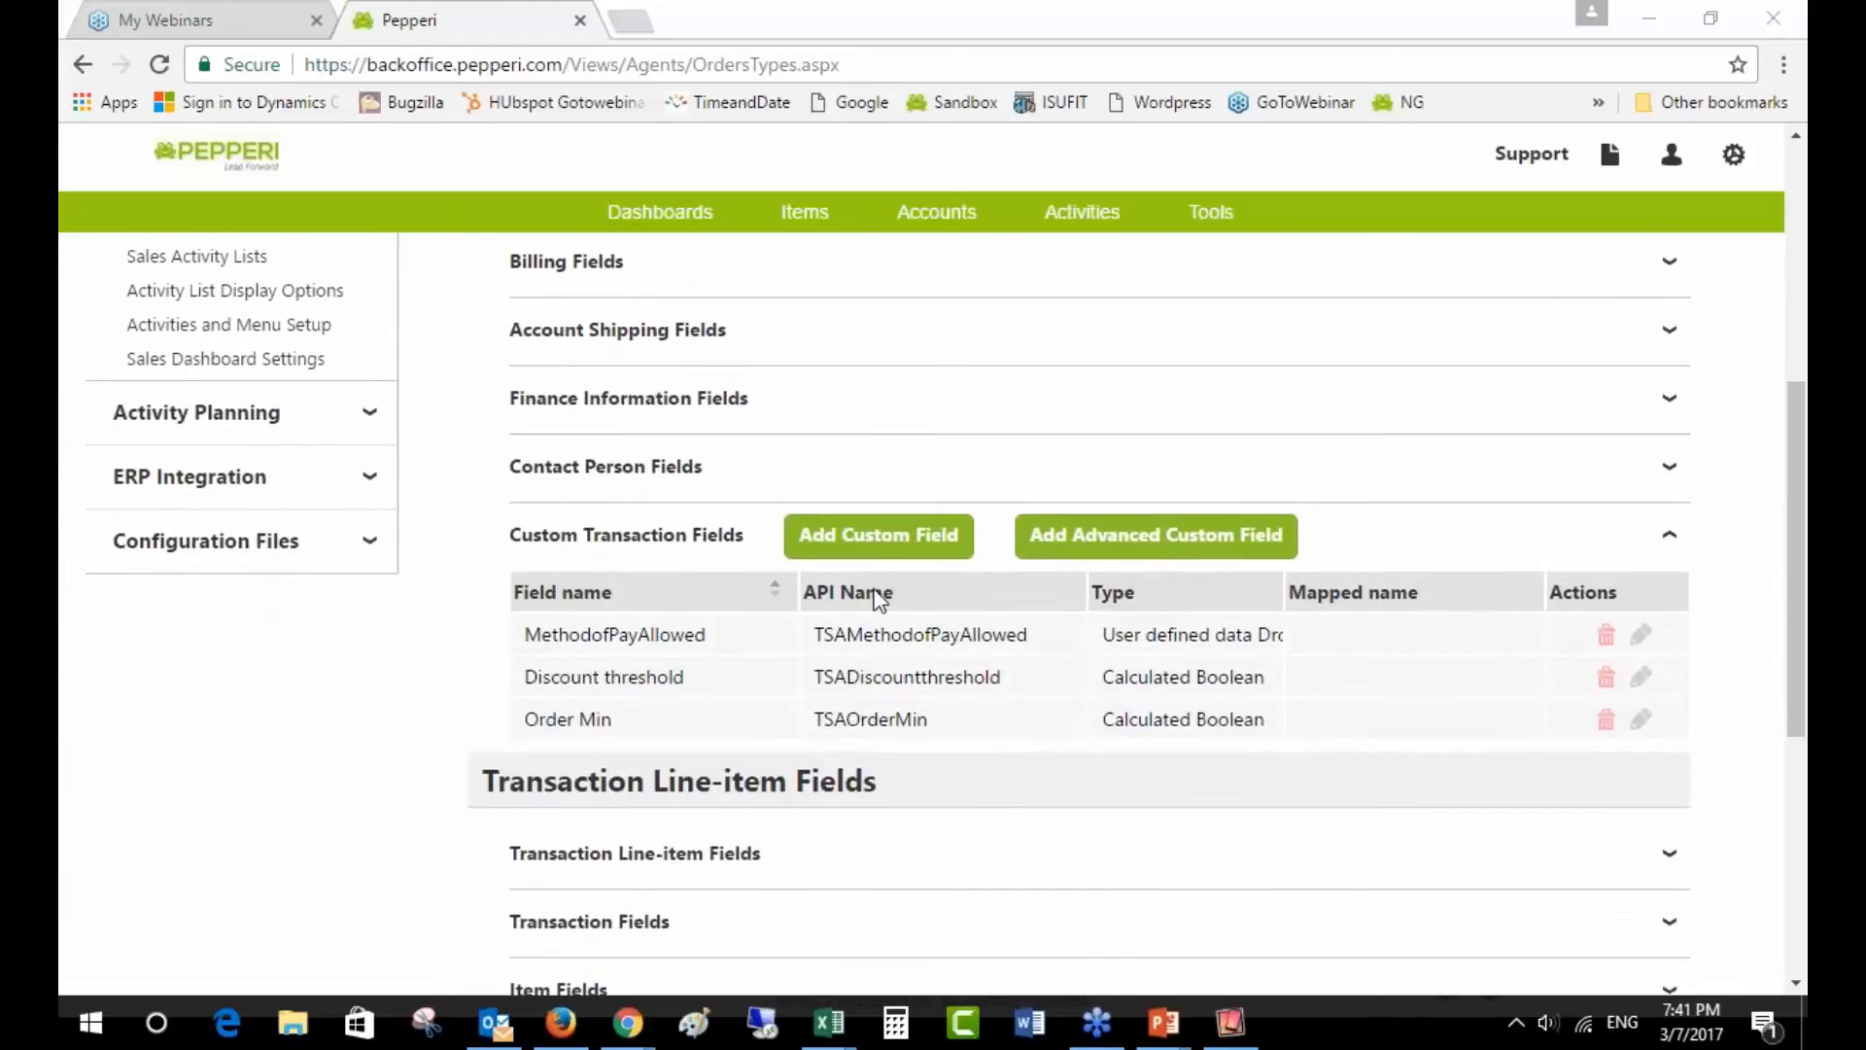
{"action": "triple_click", "coordinate": [553, 719]}
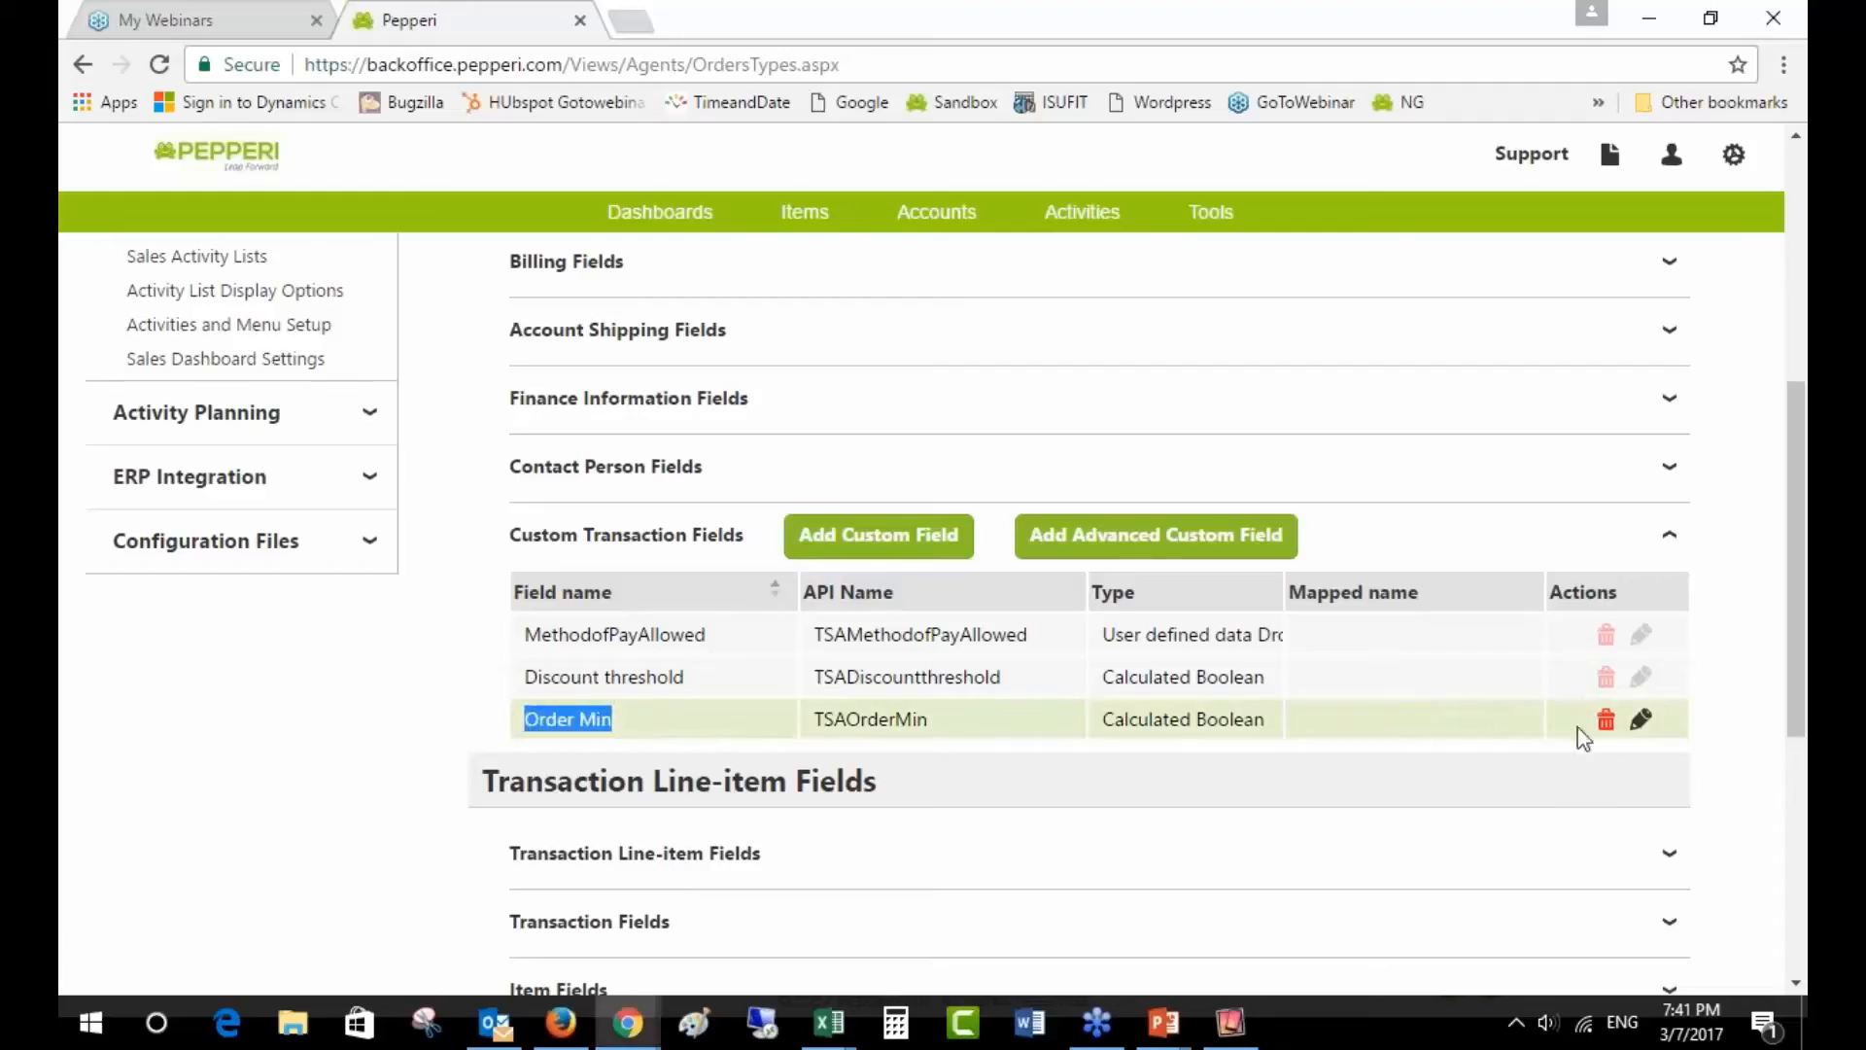
- Open the Order Min formula SubTotalAfterItemsDiscount < 500 and test it with 600, which returns false
{"action": "left_click", "coordinate": [1641, 719]}
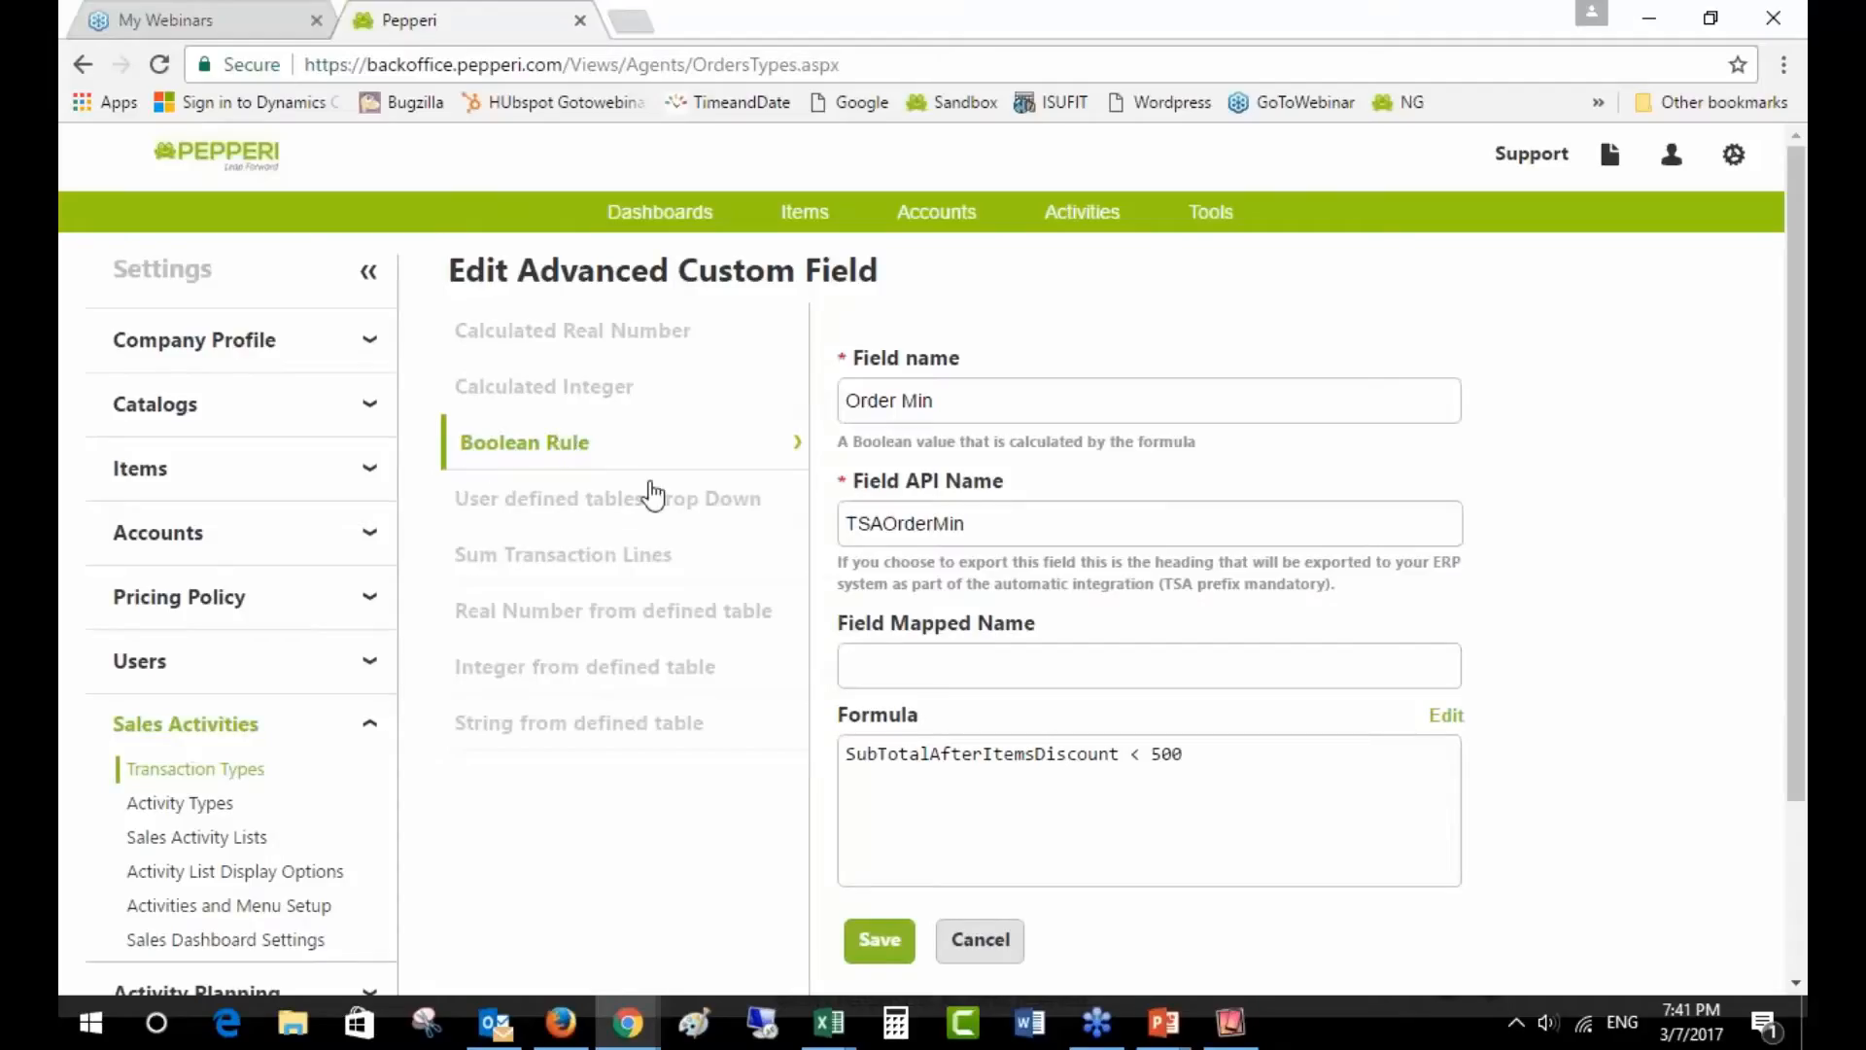
{"action": "left_click", "coordinate": [1437, 721]}
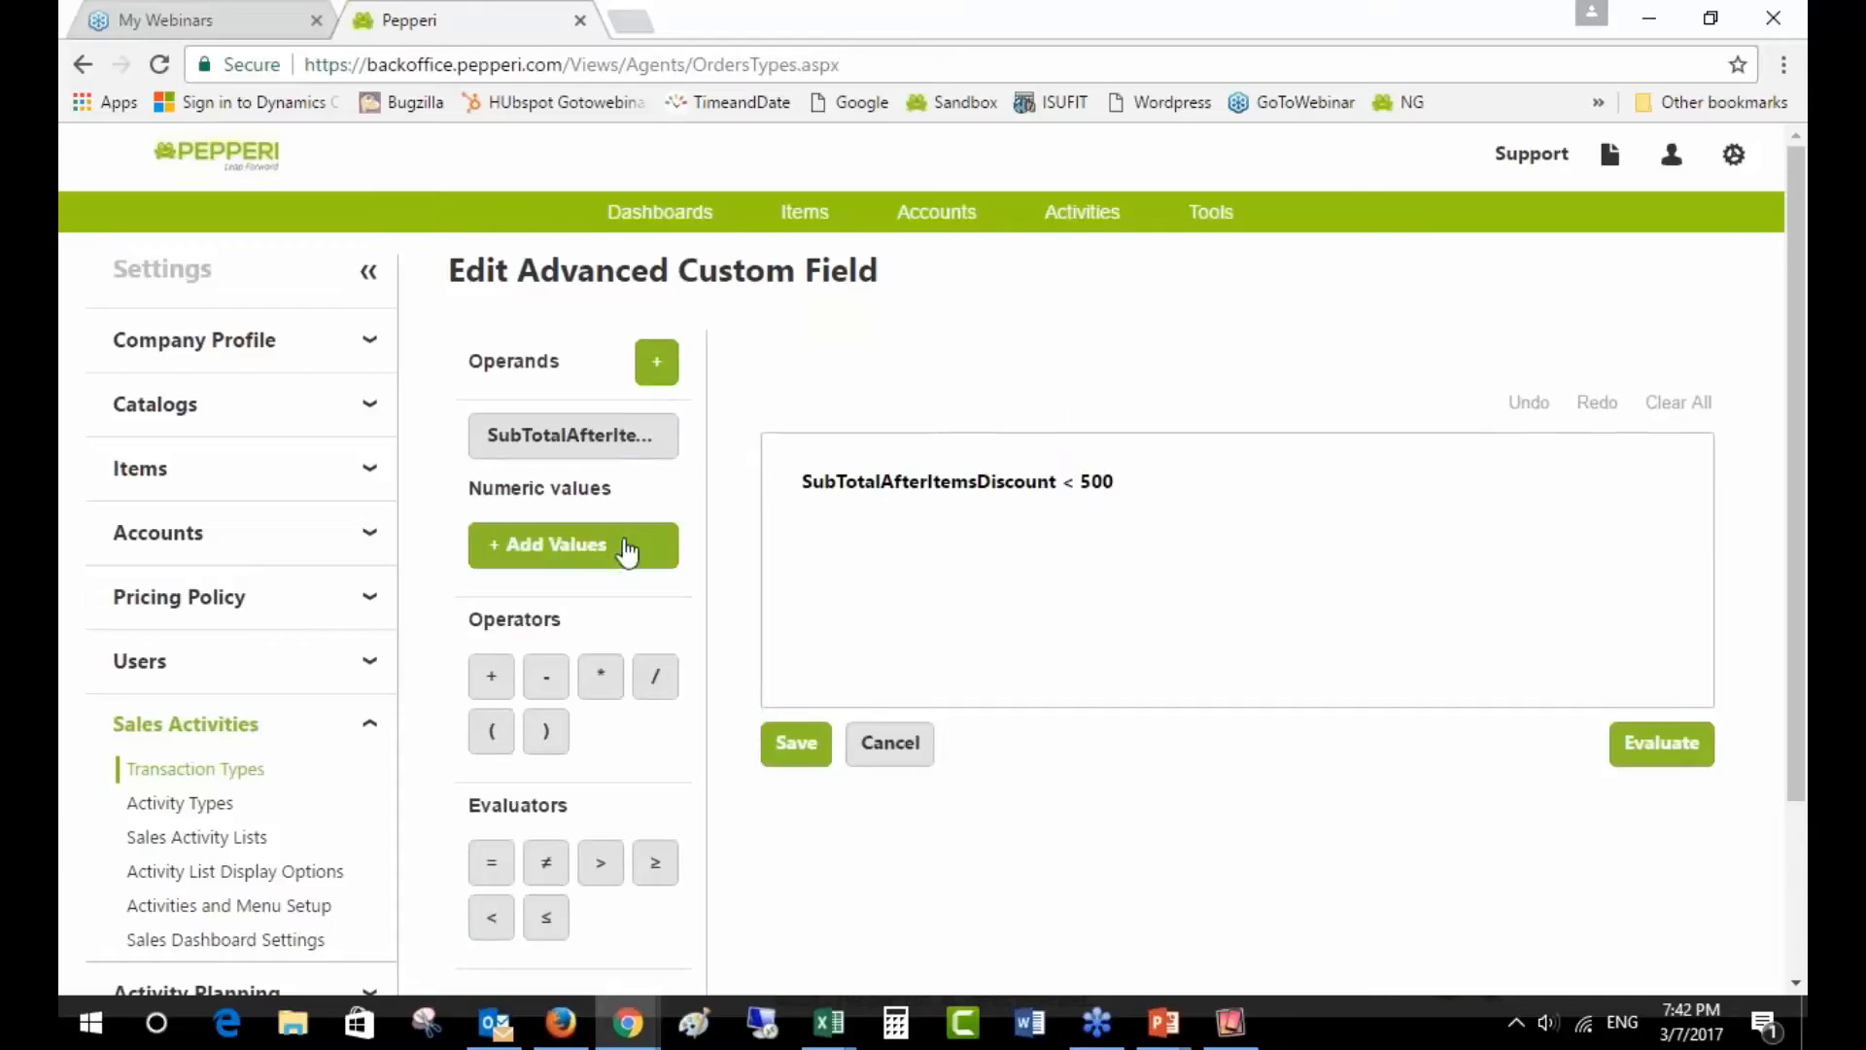
{"action": "left_click", "coordinate": [1689, 746]}
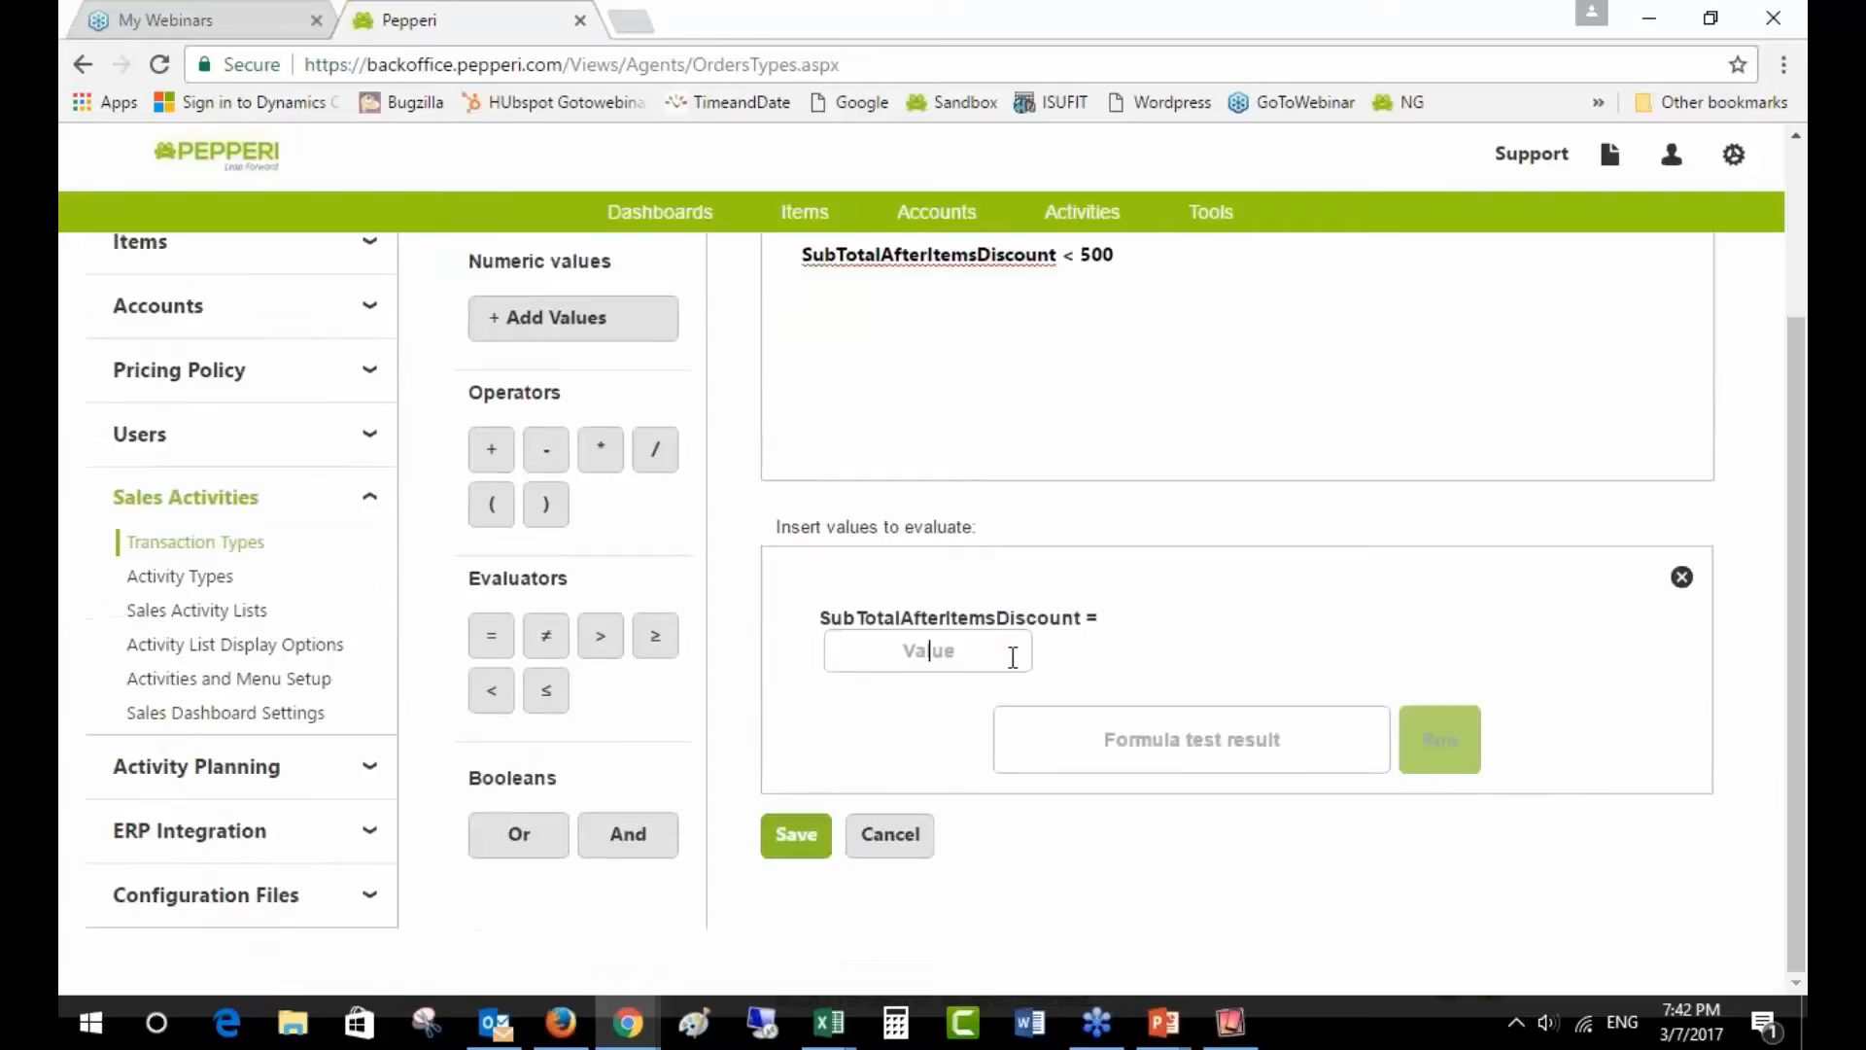
{"action": "left_click", "coordinate": [1013, 658]}
{"action": "type", "text": "600"}
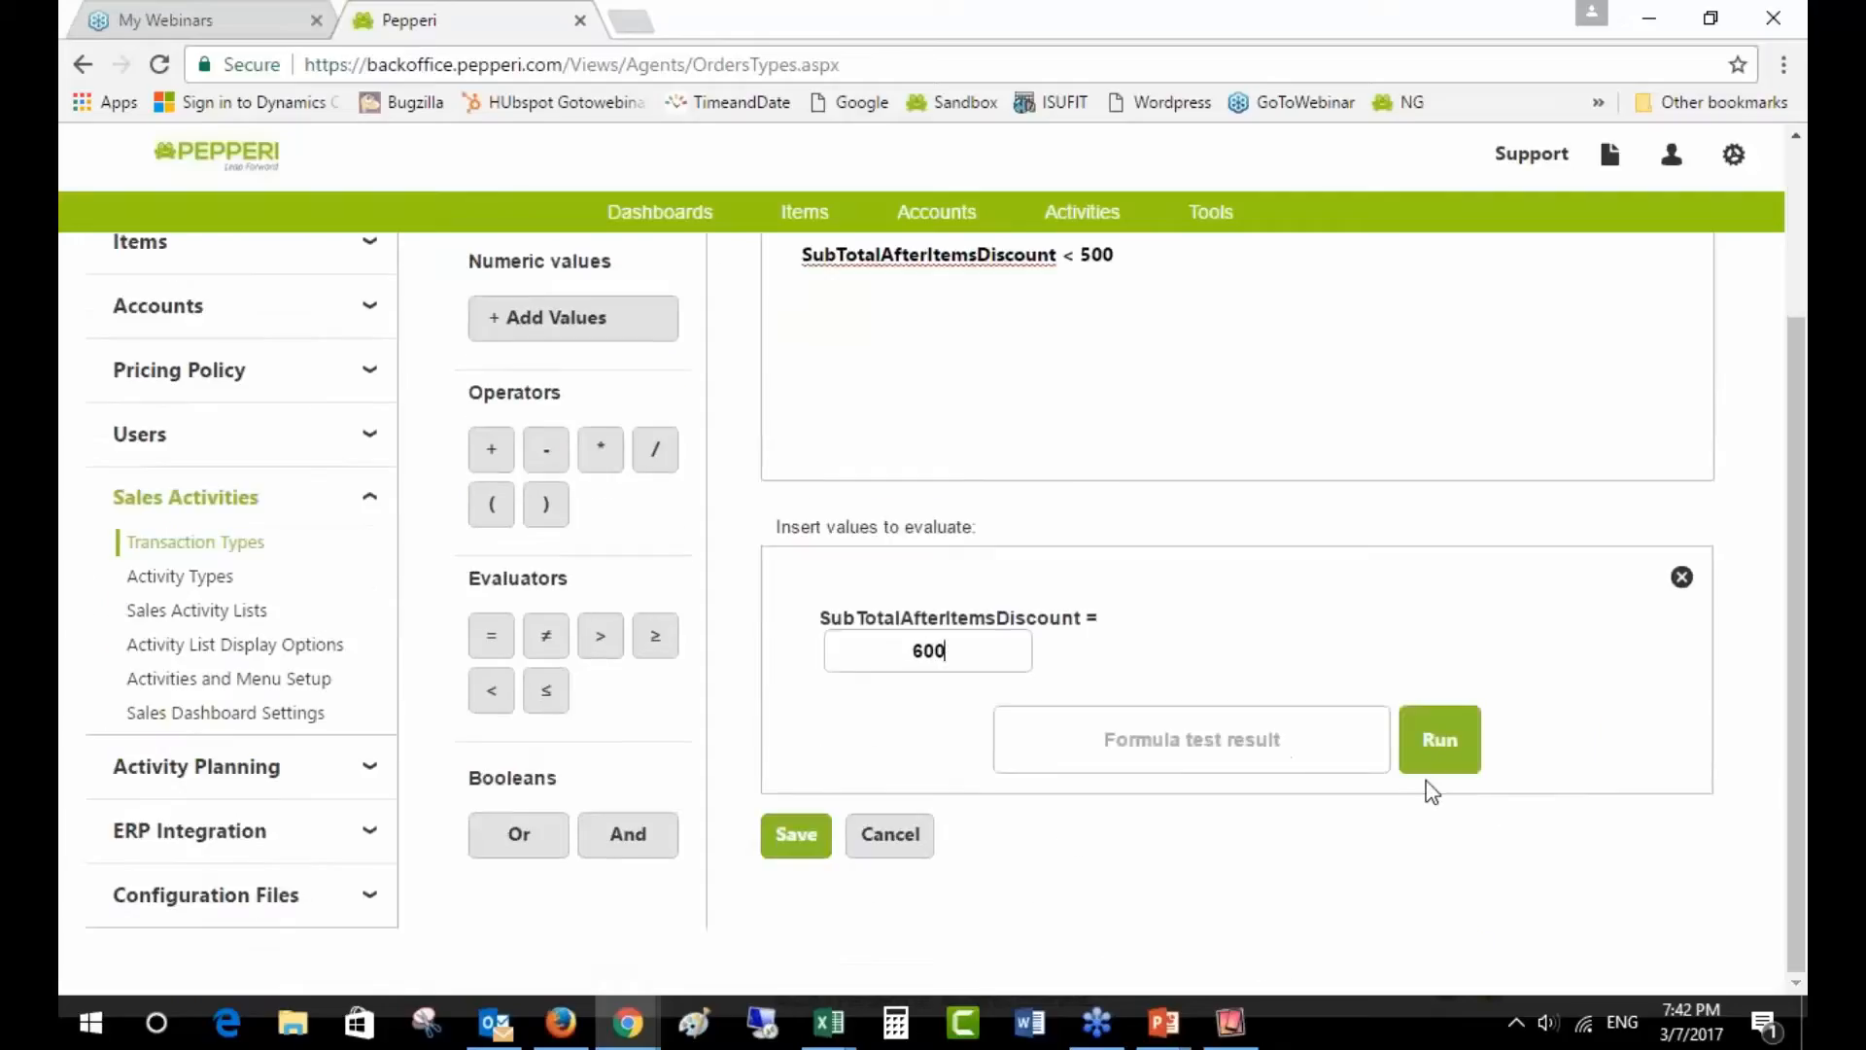
{"action": "left_click", "coordinate": [1425, 768]}
- Retest the formula with 499, which returns true, then cancel the formula editor and field form
{"action": "left_click_drag", "start_coordinate": [953, 654], "coordinate": [882, 664]}
{"action": "type", "text": "499"}
{"action": "left_click", "coordinate": [1458, 746]}
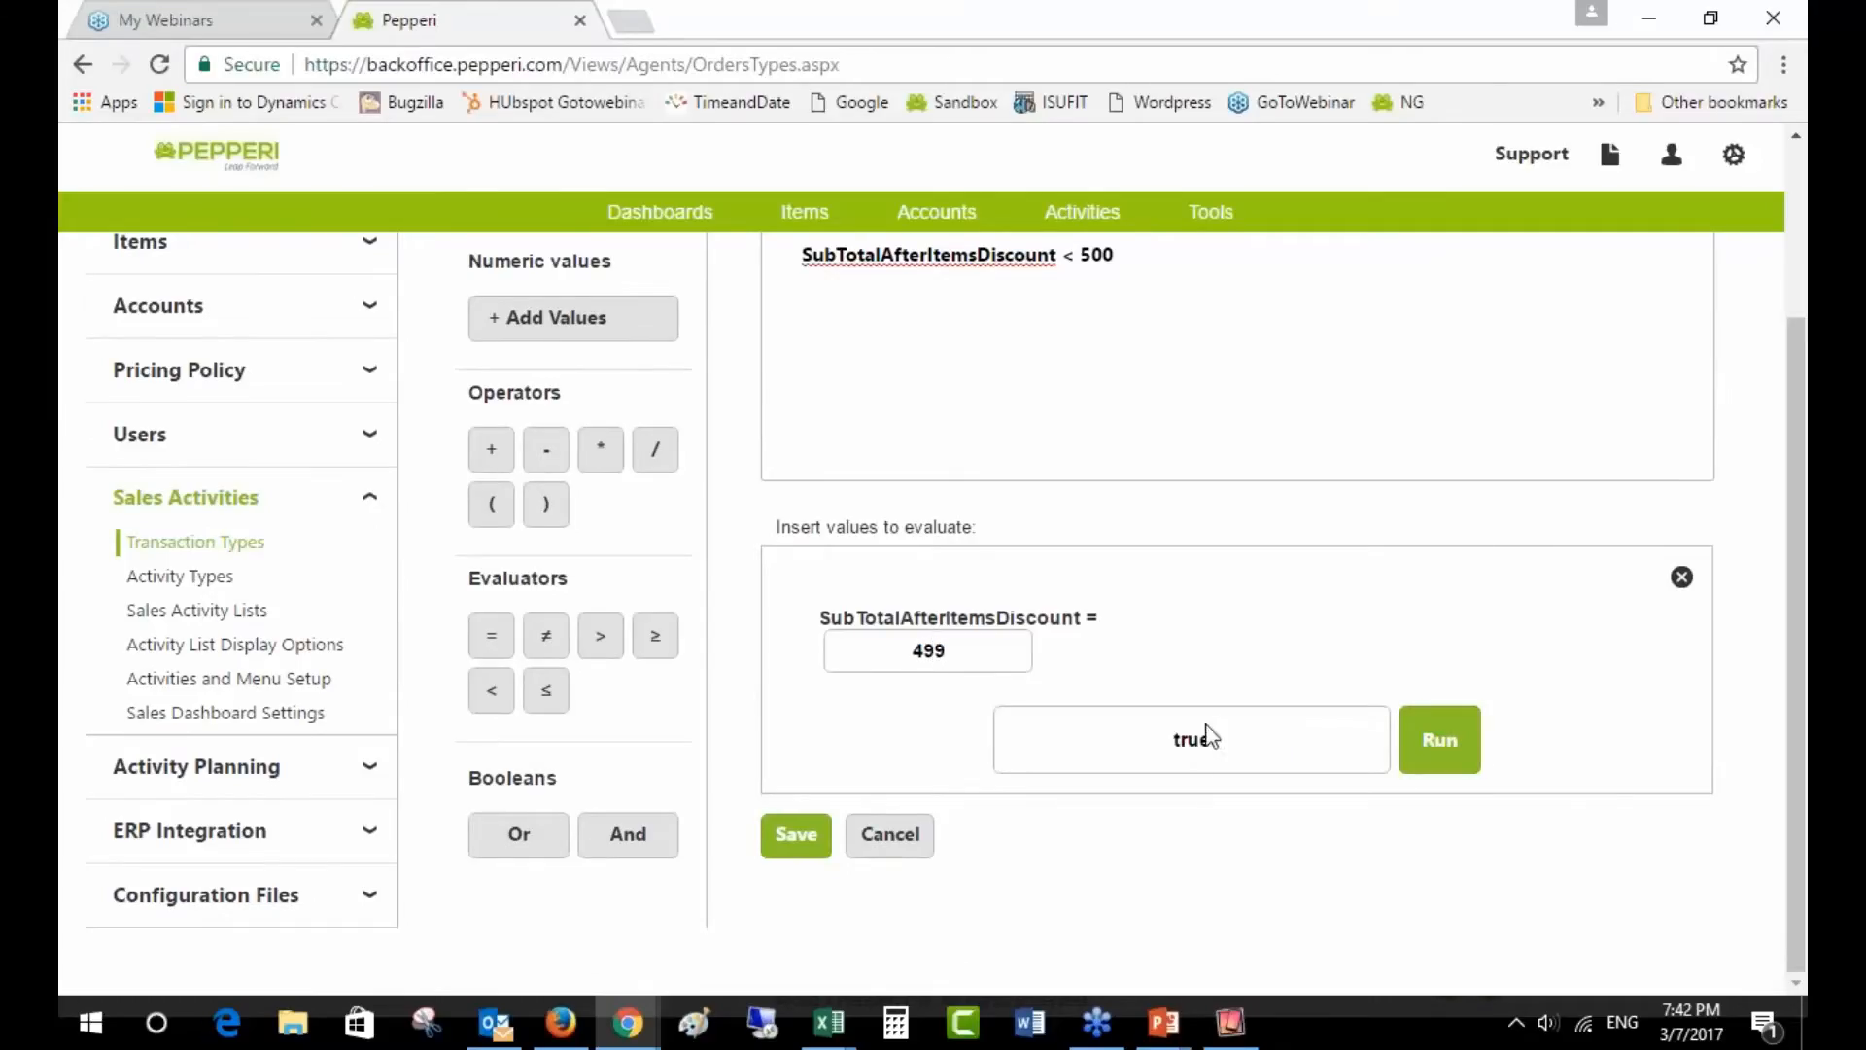
{"action": "scroll", "coordinate": [1196, 758], "scroll_direction": "up", "scroll_amount": 2}
{"action": "scroll", "coordinate": [898, 877], "scroll_direction": "down", "scroll_amount": 2}
{"action": "left_click", "coordinate": [868, 837]}
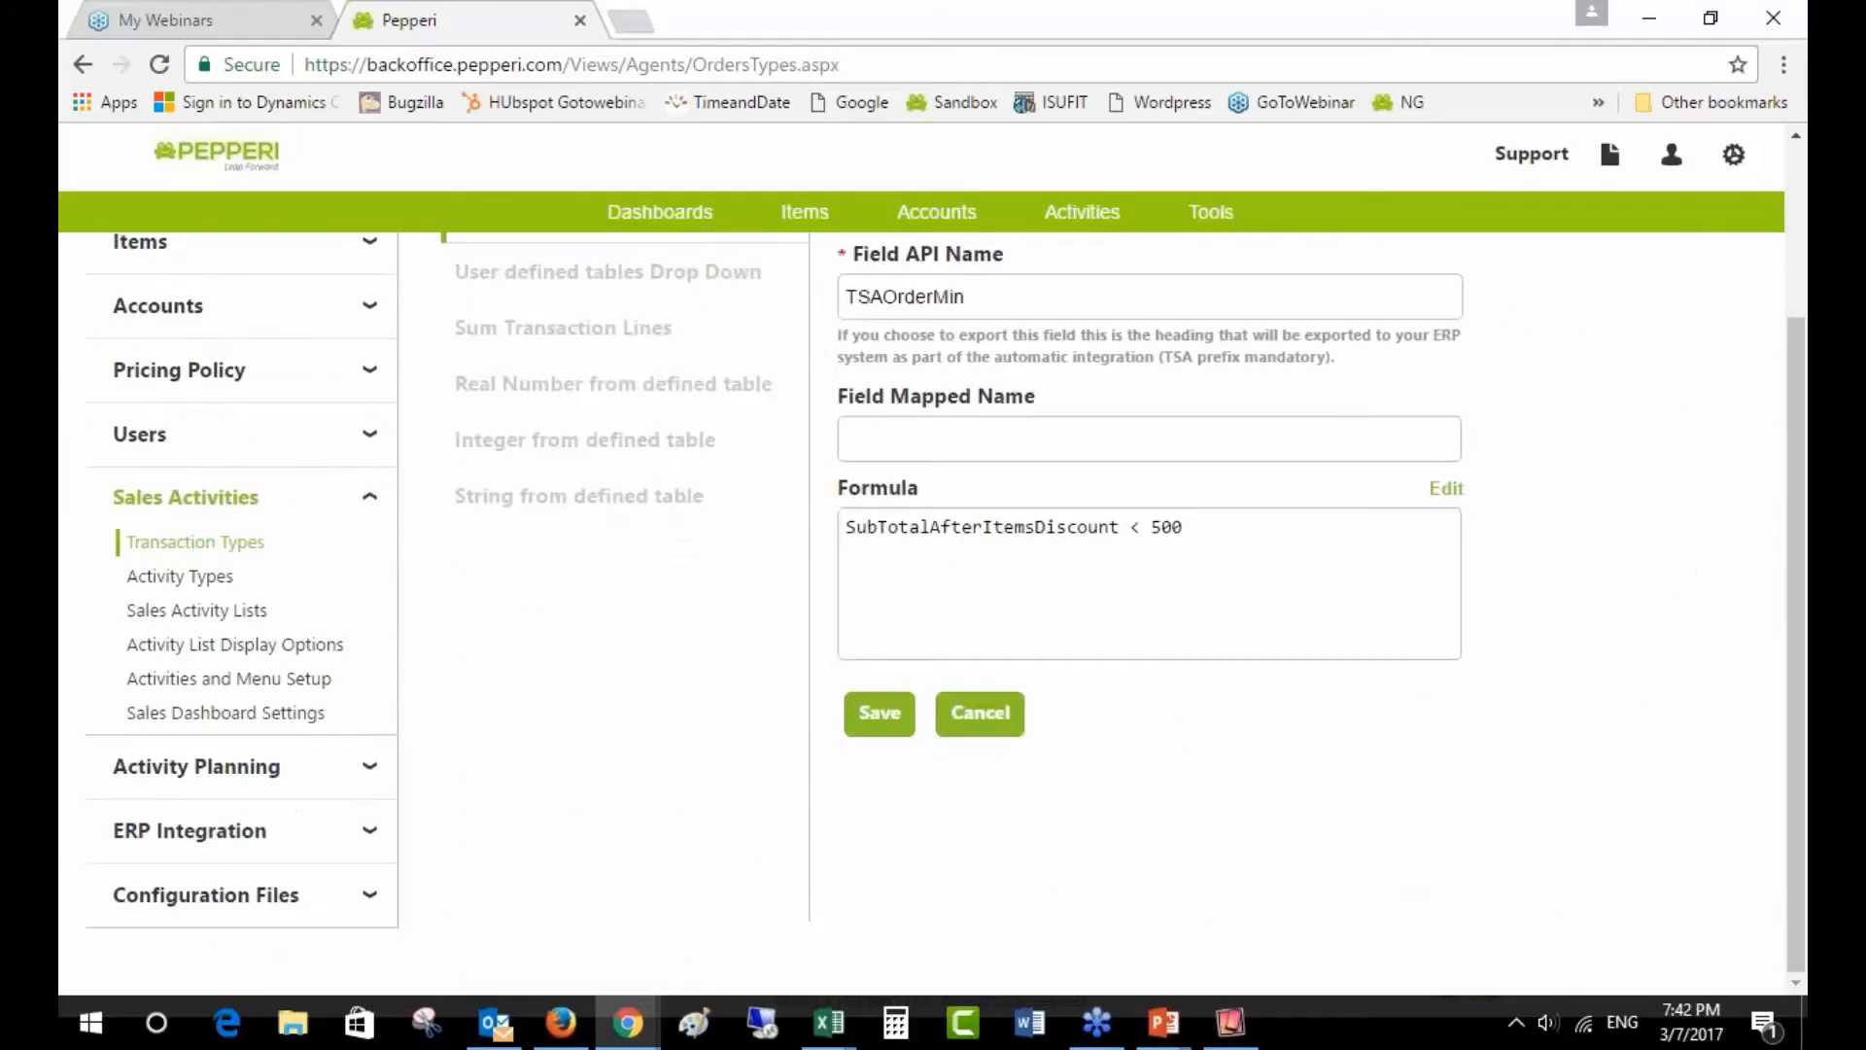
{"action": "left_click", "coordinate": [977, 713]}
{"action": "scroll", "coordinate": [1012, 712], "scroll_direction": "up", "scroll_amount": 2}
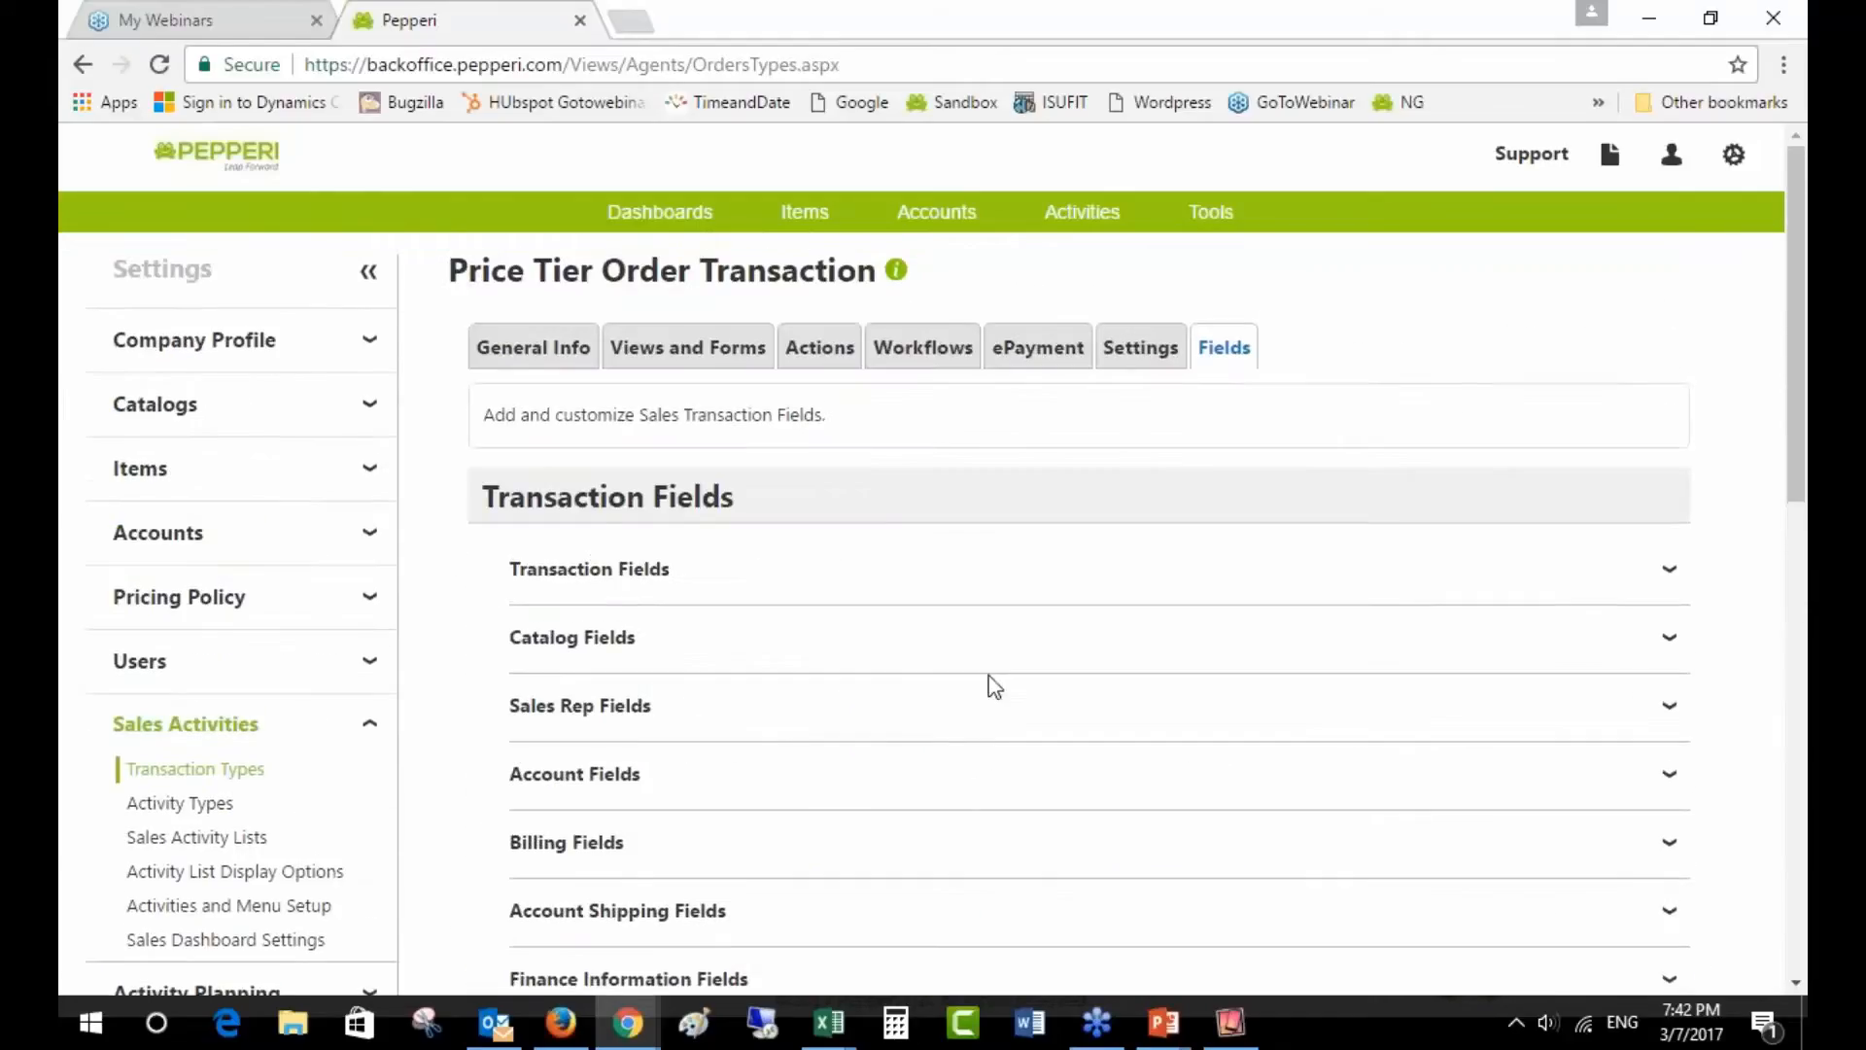
- Reopen the Validate Rule and expand the Order Min and Discount threshold message rows
{"action": "left_click", "coordinate": [933, 356]}
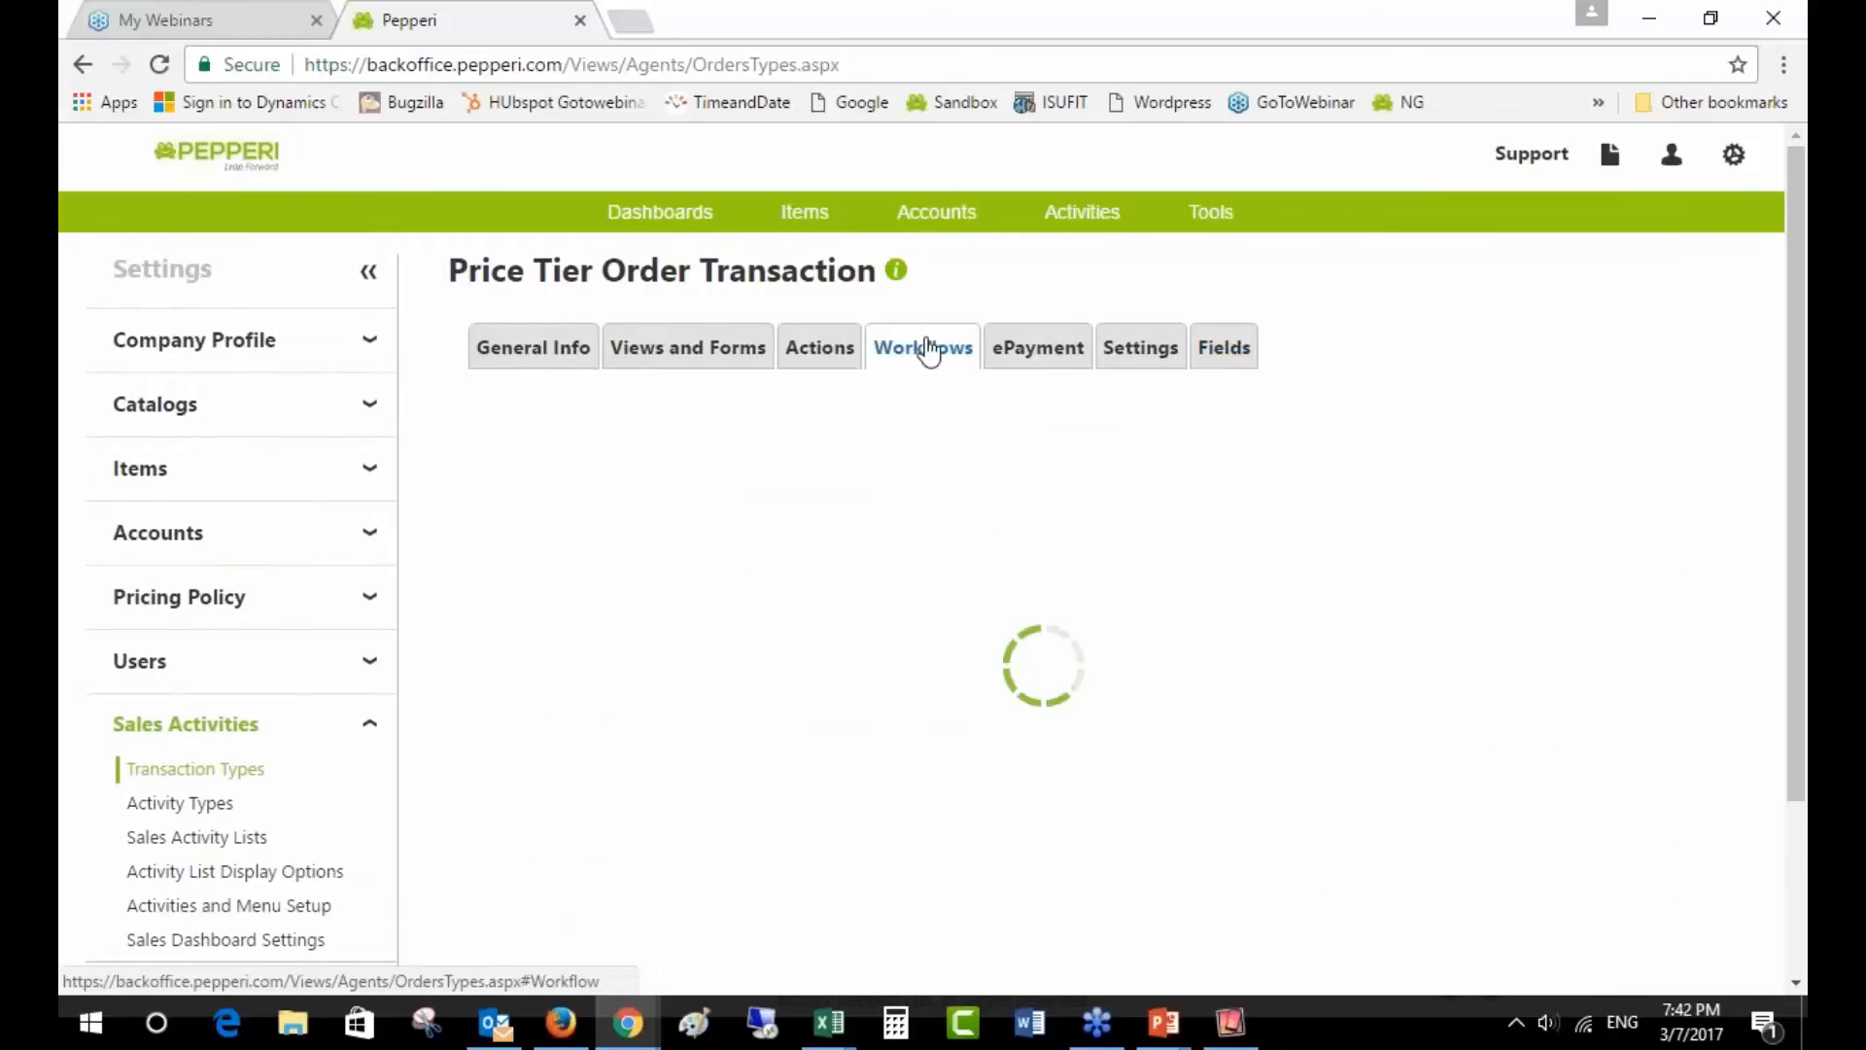
{"action": "scroll", "coordinate": [971, 679], "scroll_direction": "down", "scroll_amount": 2}
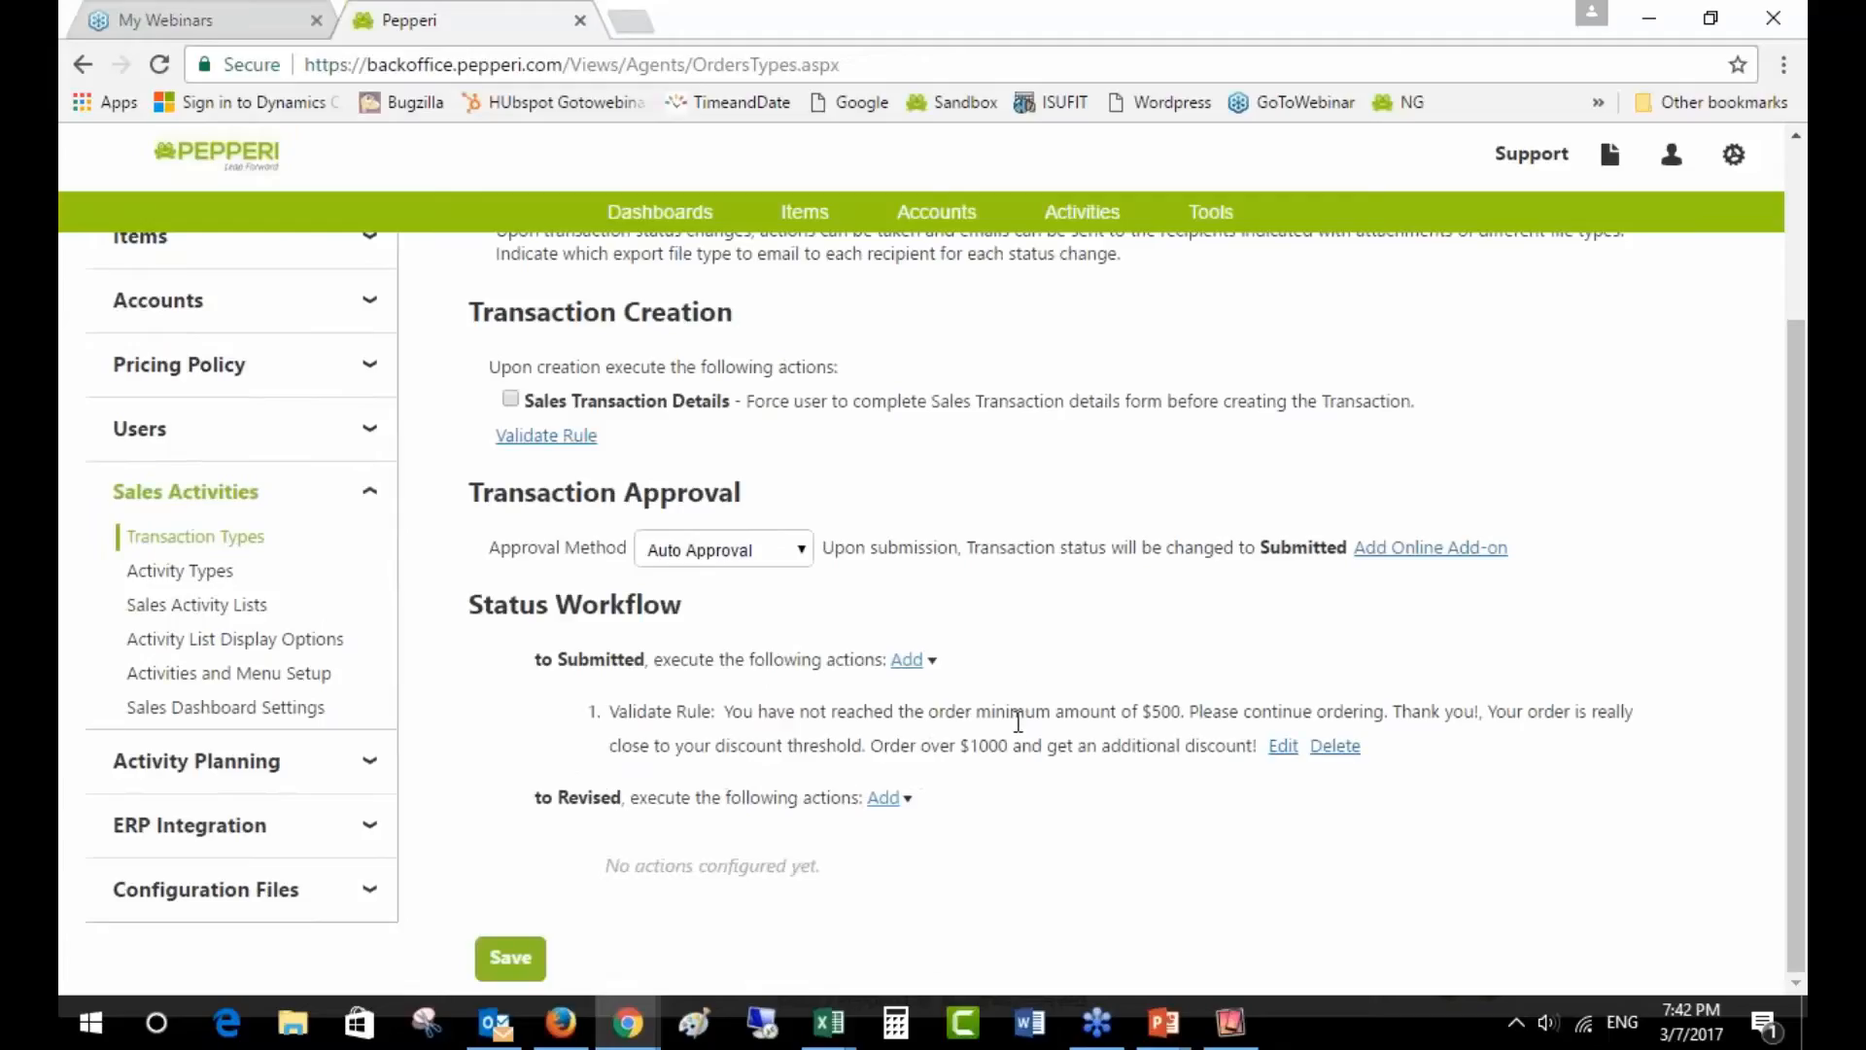
{"action": "left_click", "coordinate": [1284, 747]}
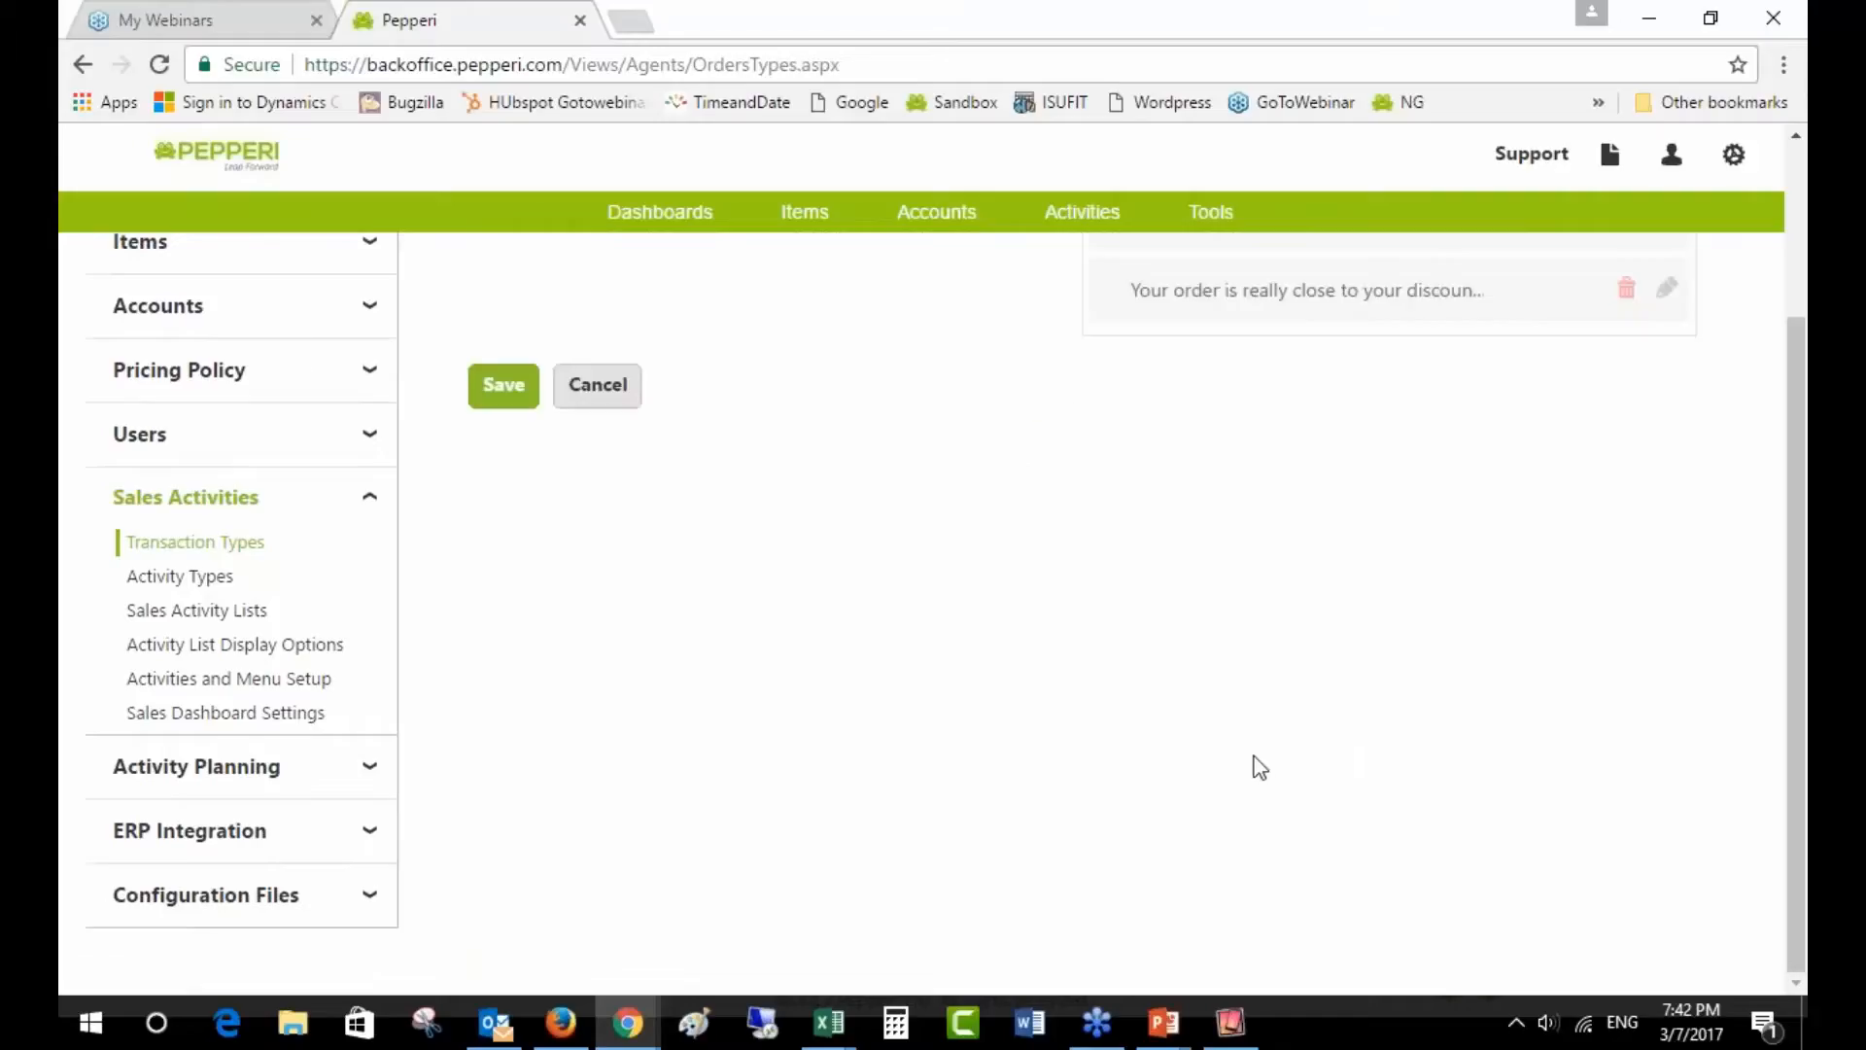
{"action": "scroll", "coordinate": [1332, 744], "scroll_direction": "up", "scroll_amount": 3}
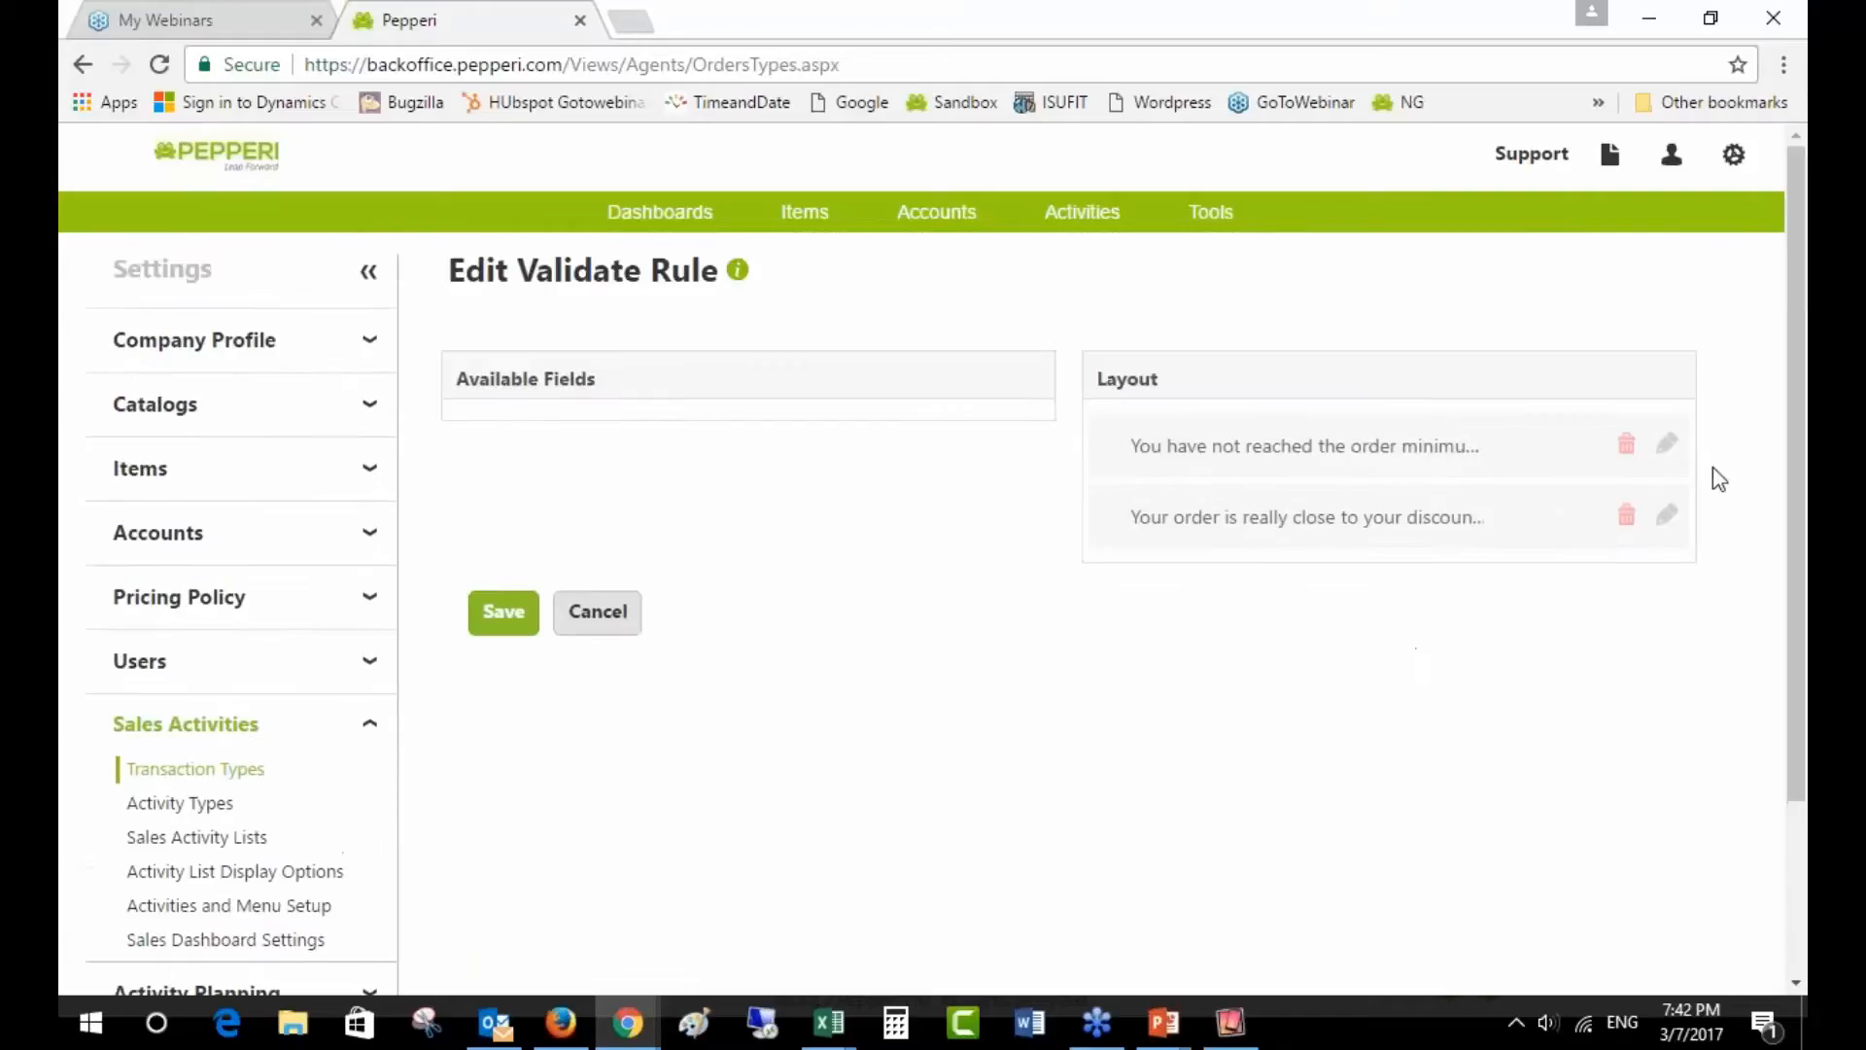
{"action": "left_click", "coordinate": [1668, 445]}
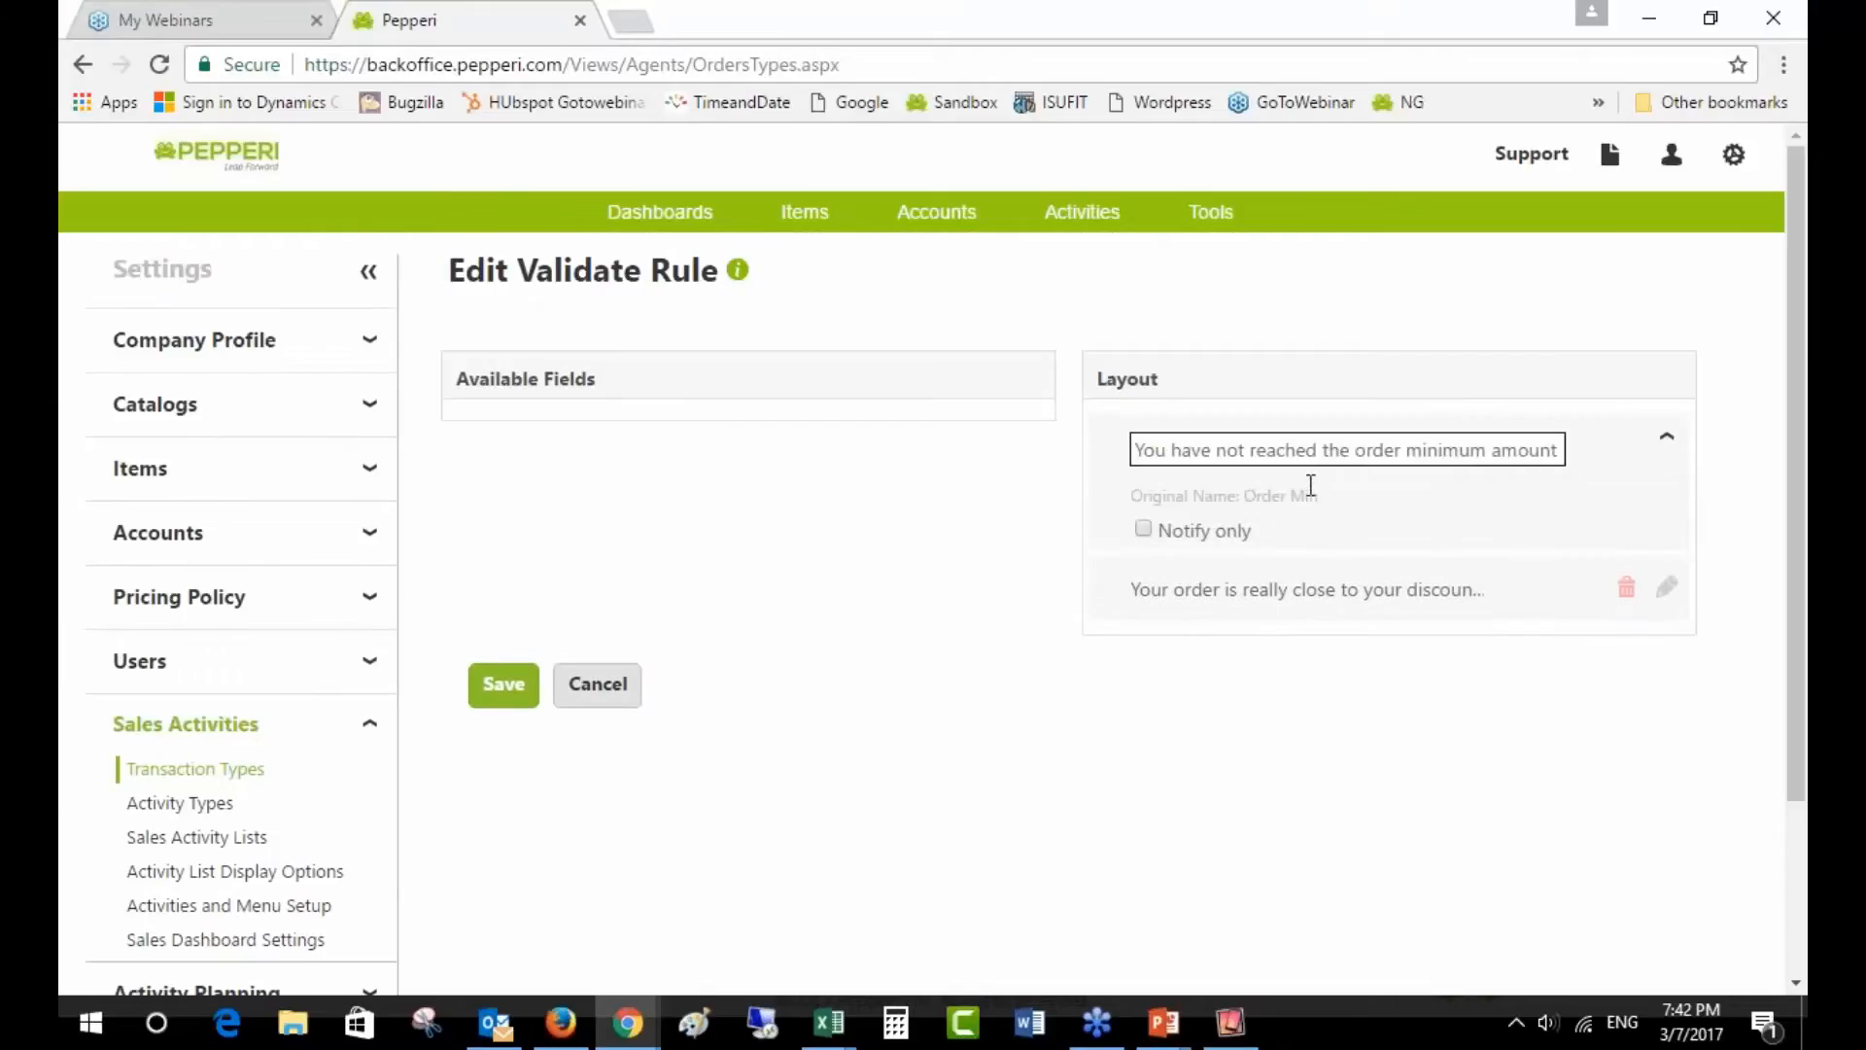
{"action": "left_click_drag", "start_coordinate": [1134, 450], "coordinate": [1570, 475]}
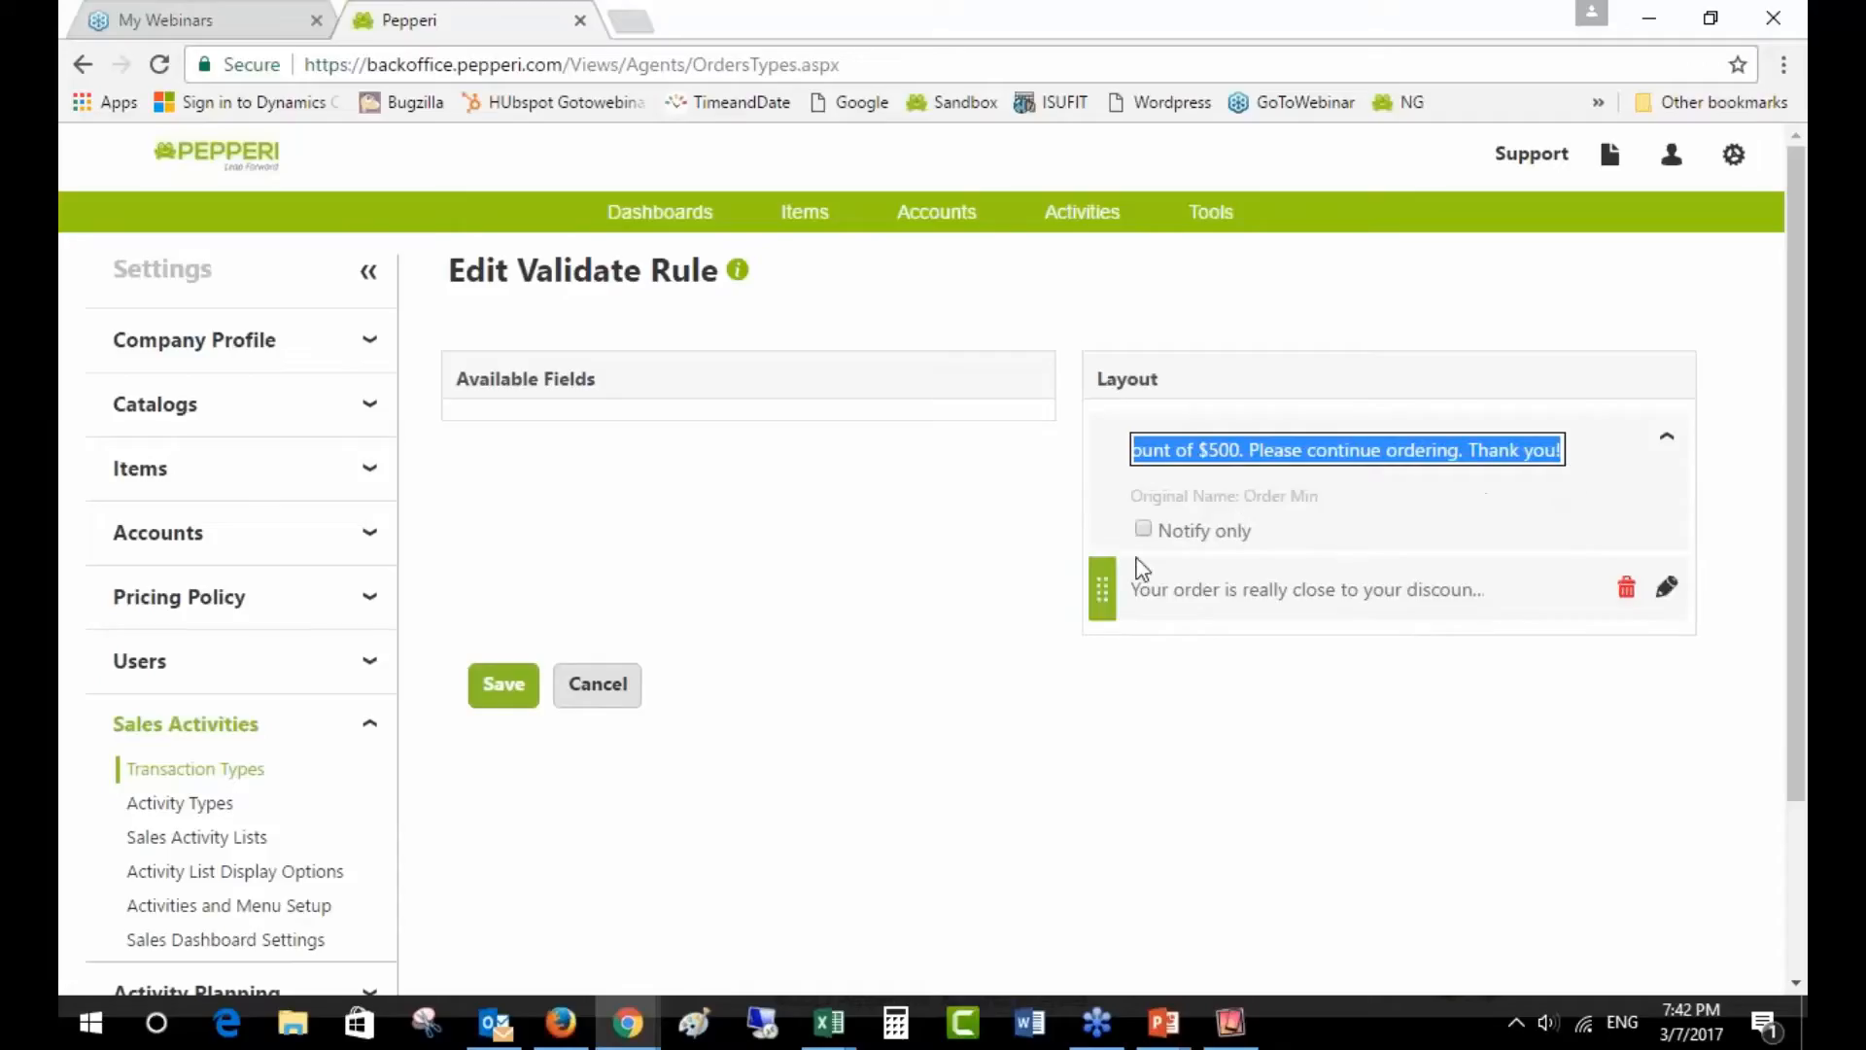
{"action": "left_click", "coordinate": [1666, 586]}
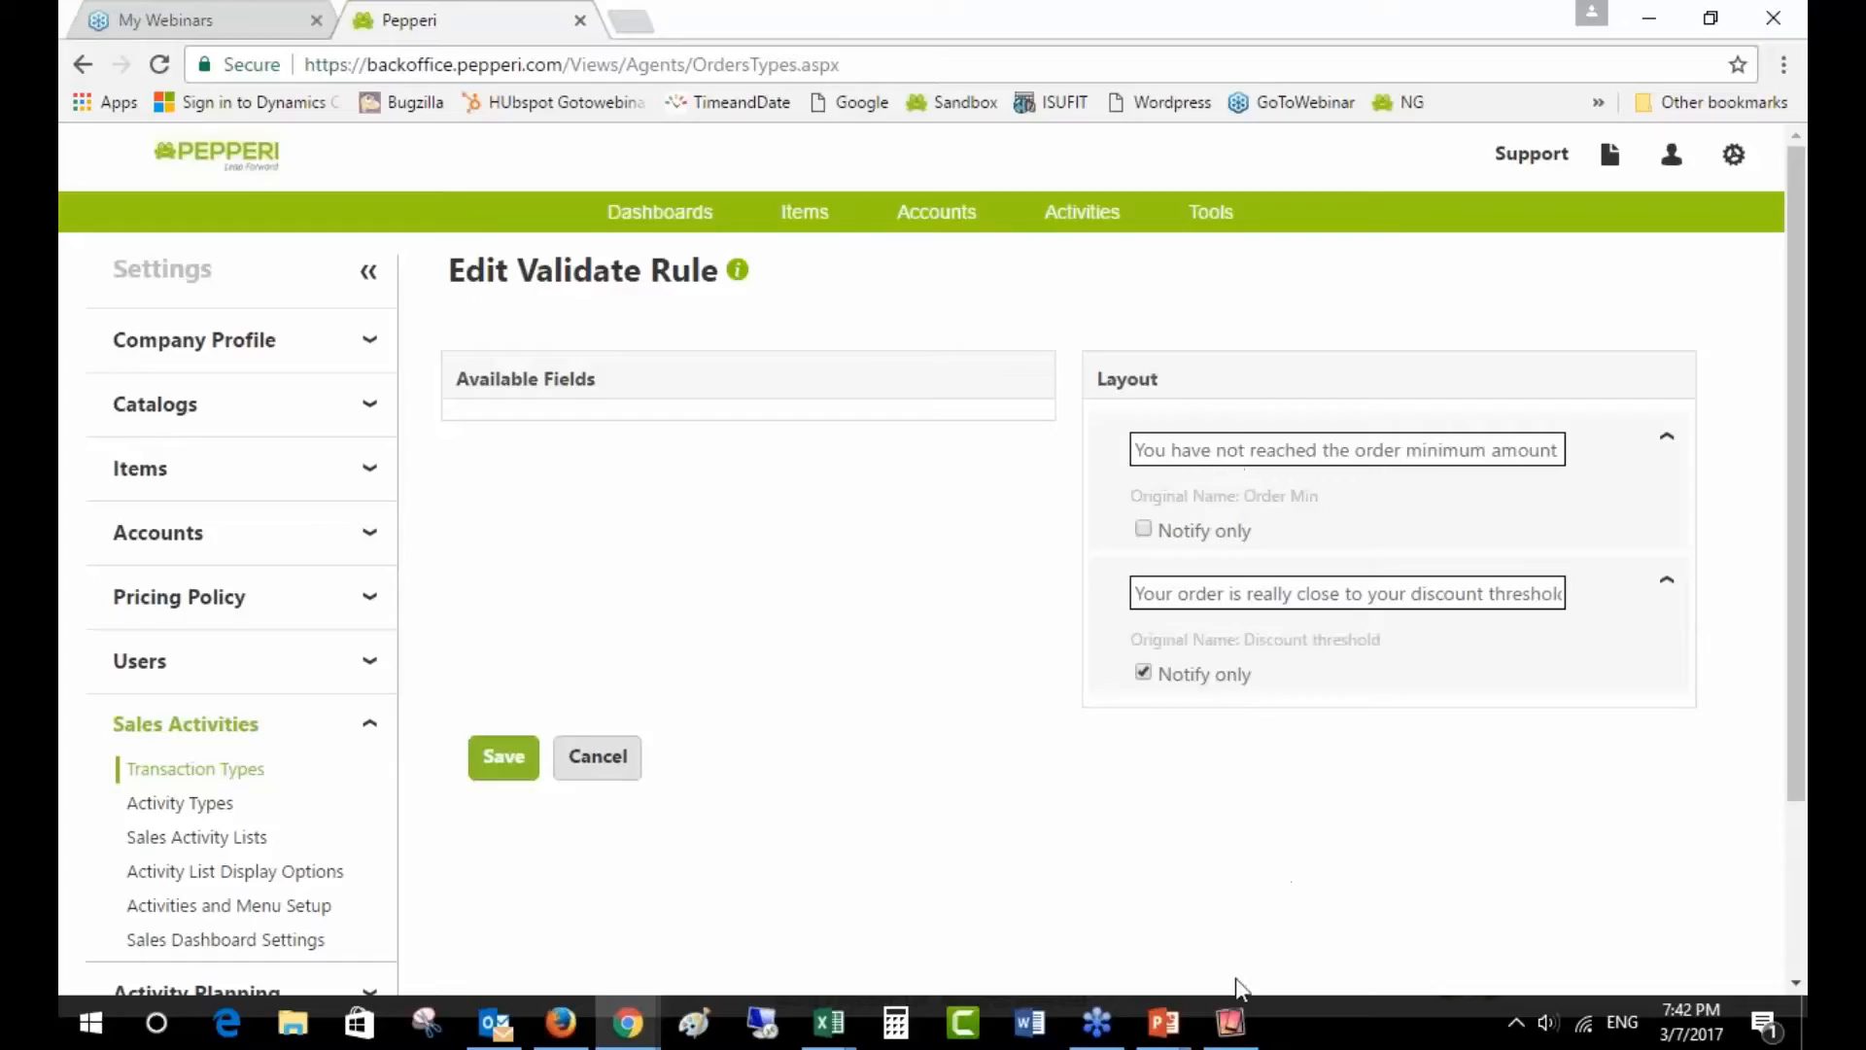
- Cut the iPad cart to HT003 ×1 and HT002 ×2 ($72.00), submit, and cancel the $500 minimum alert
{"action": "left_click", "coordinate": [1231, 1023]}
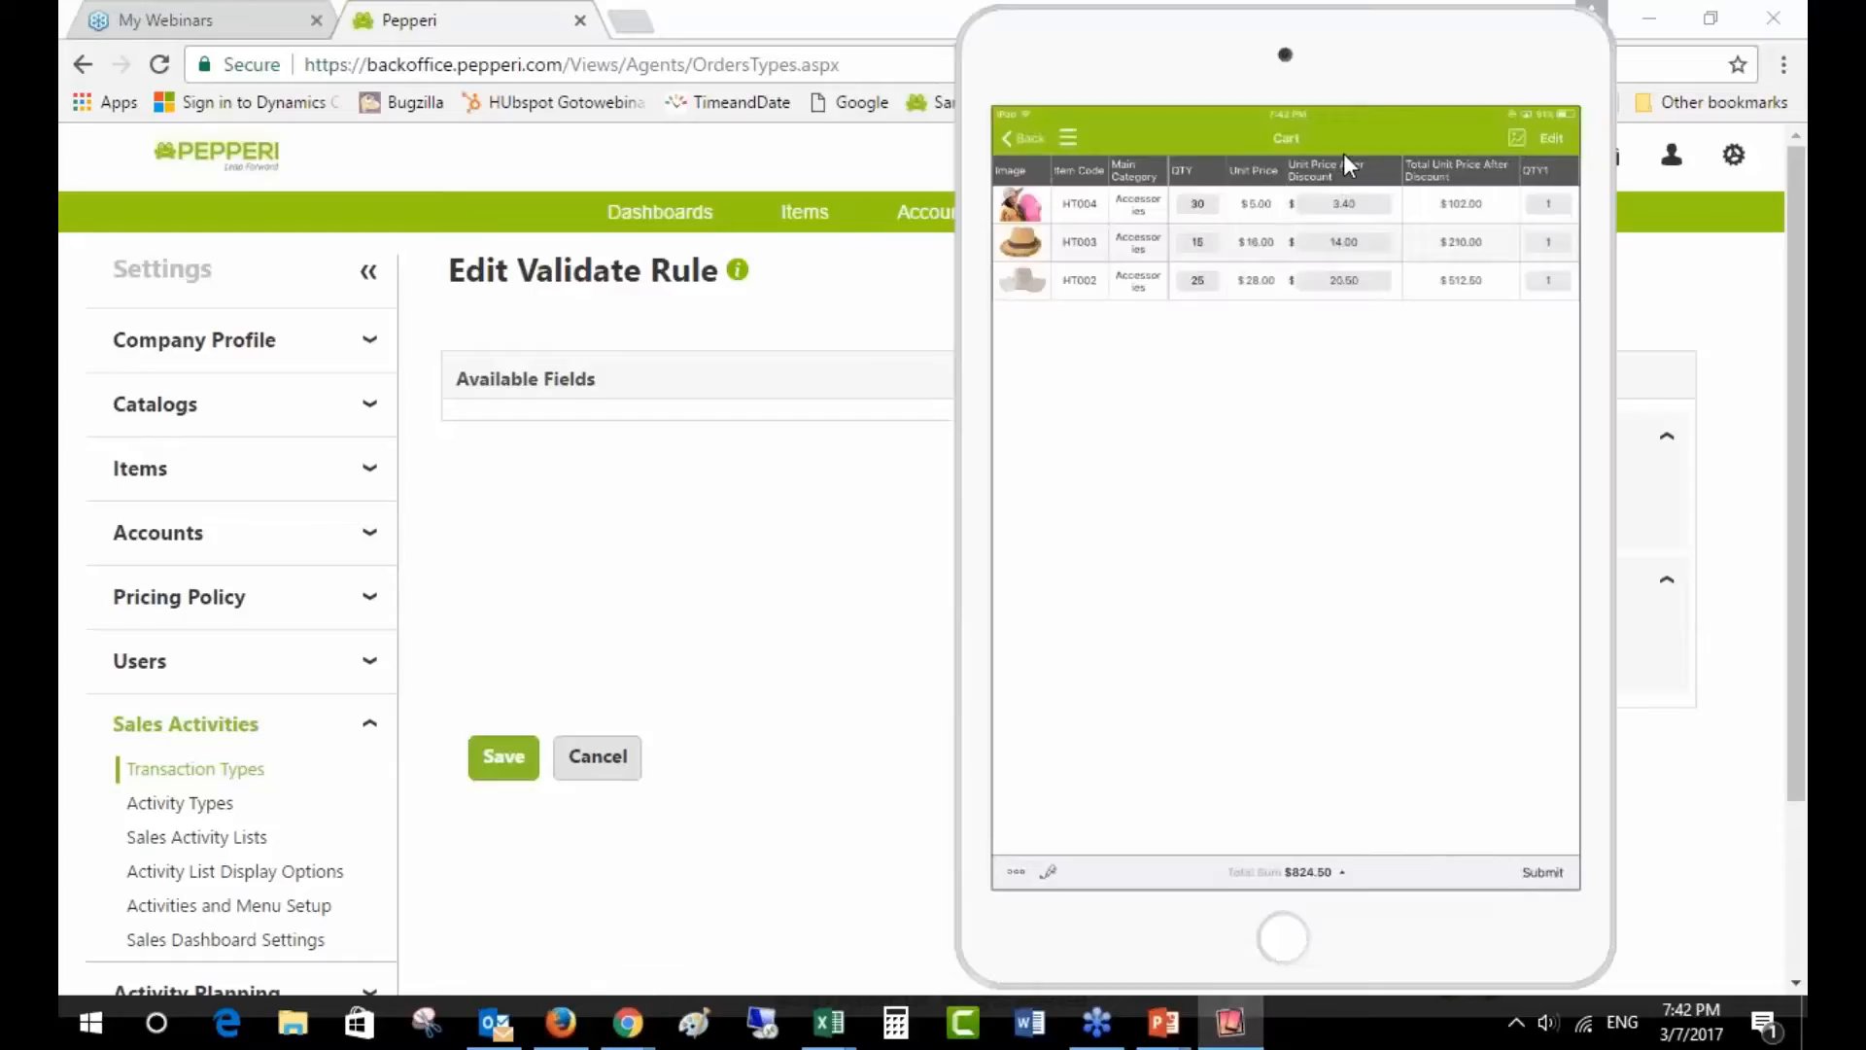
{"action": "left_click", "coordinate": [1215, 210]}
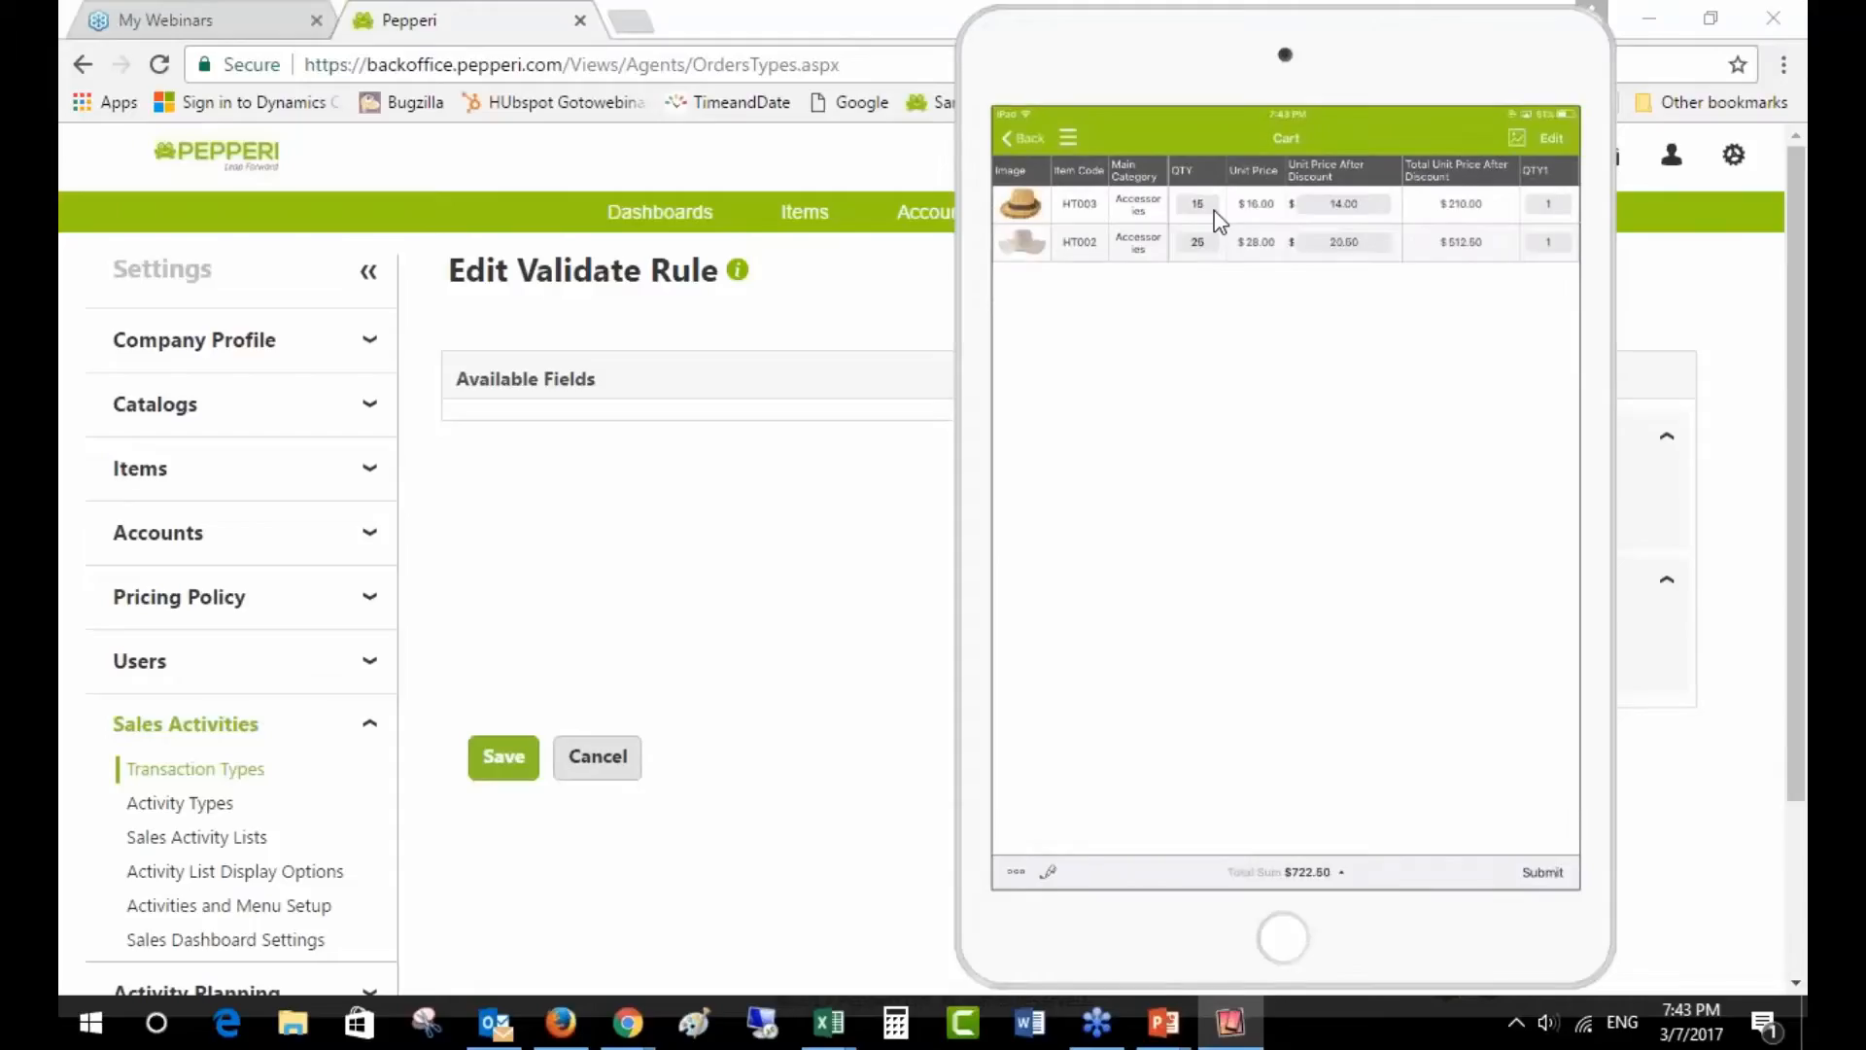
{"action": "left_click", "coordinate": [1214, 210]}
{"action": "right_click", "coordinate": [1237, 155]}
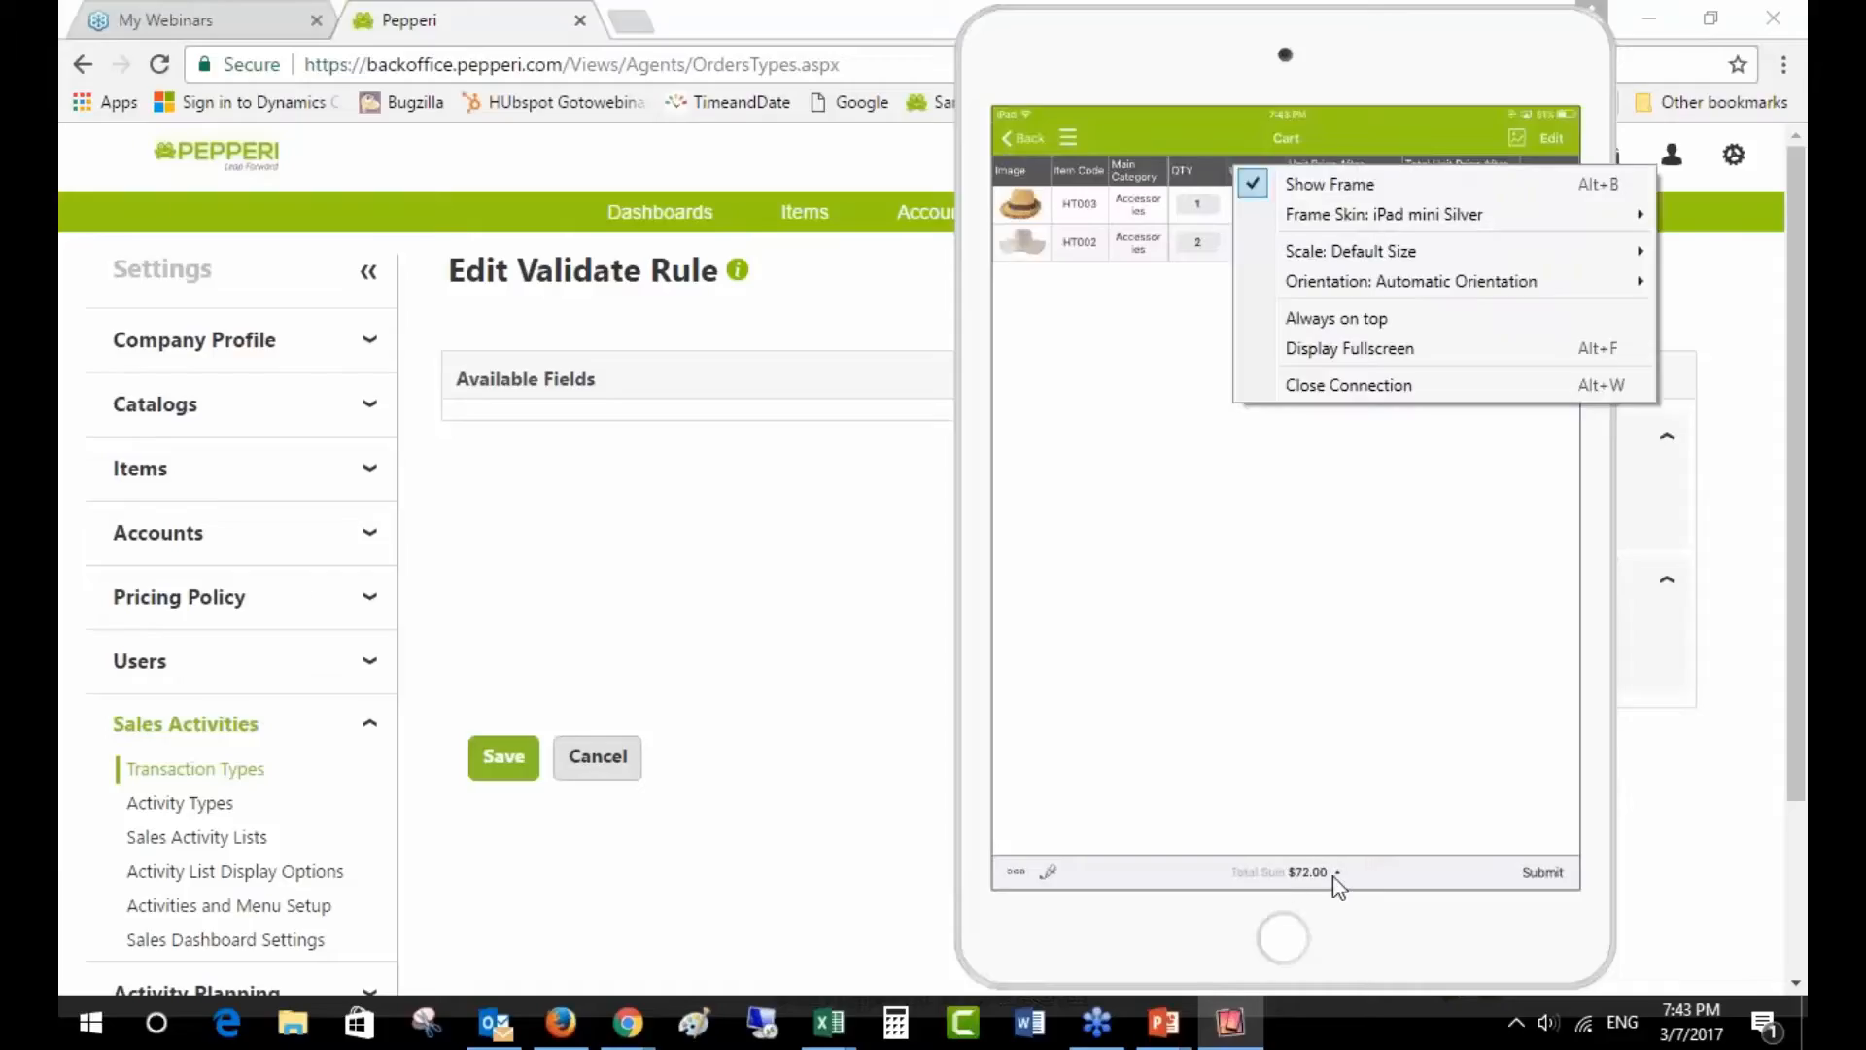
{"action": "left_click", "coordinate": [1333, 66]}
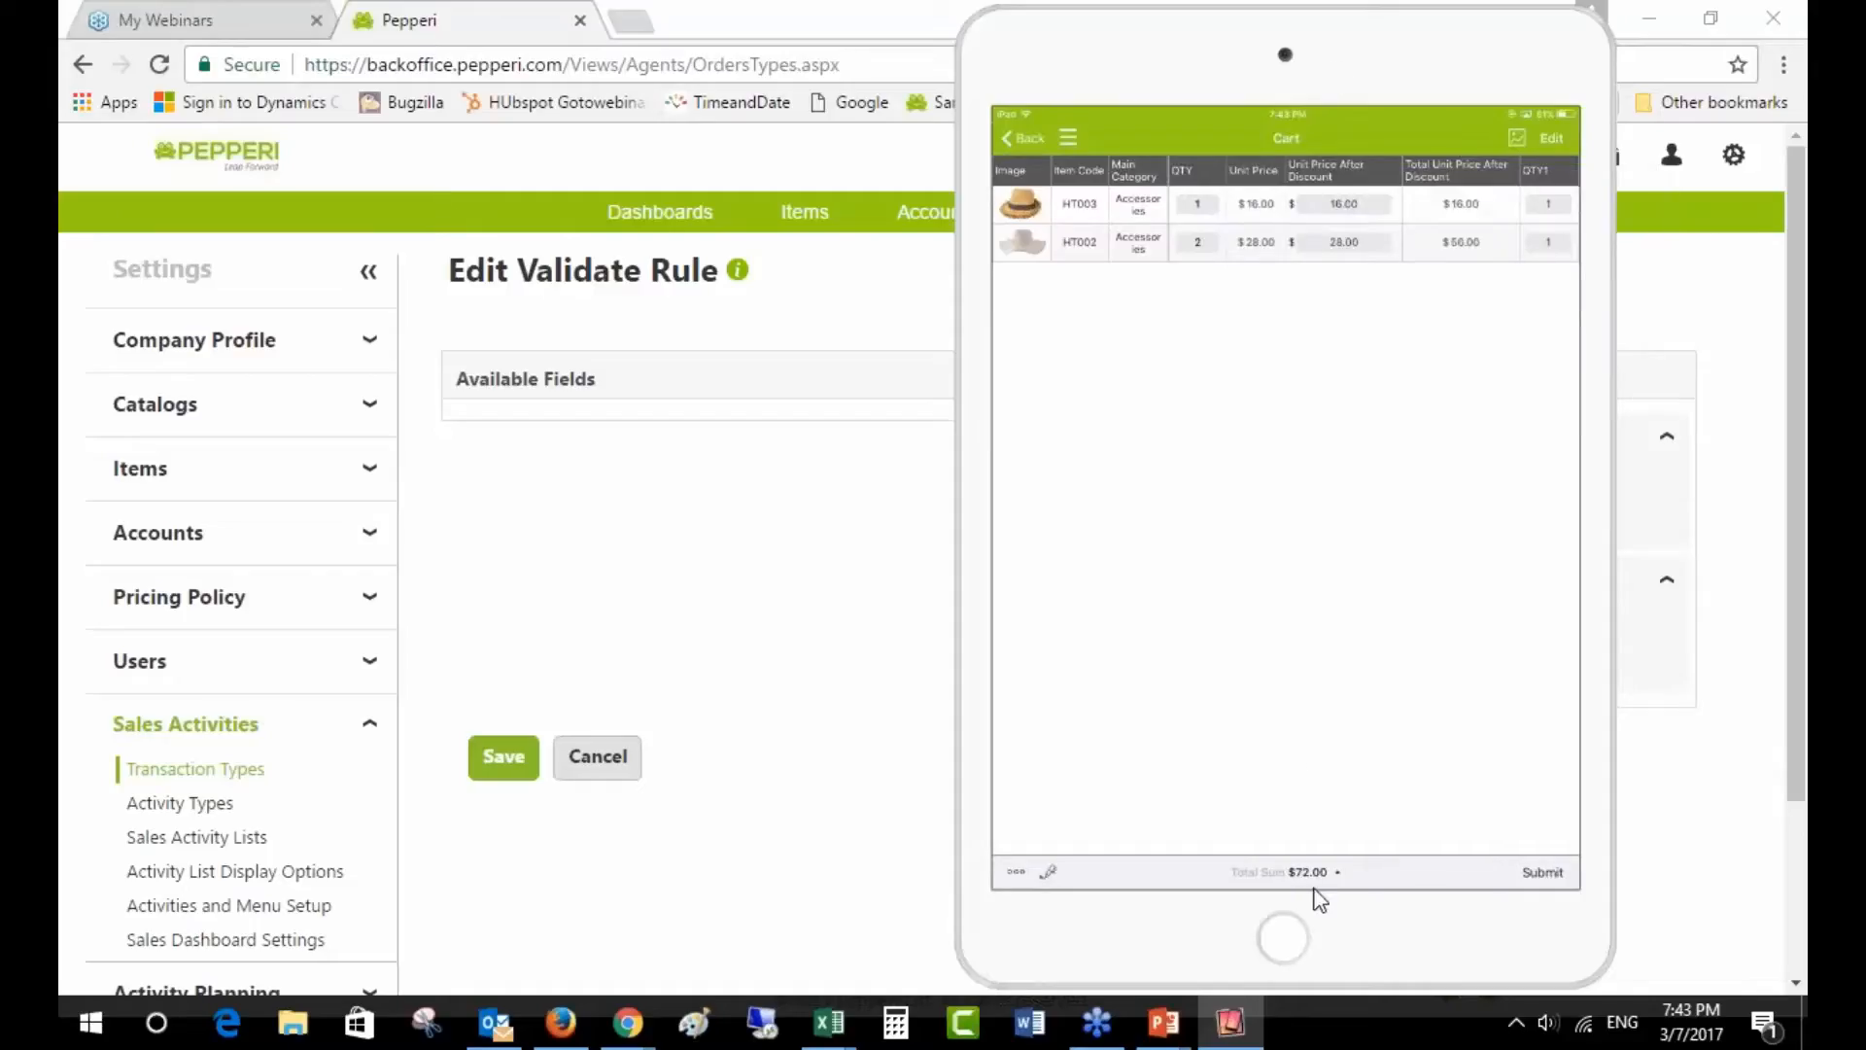
{"action": "left_click", "coordinate": [1522, 874]}
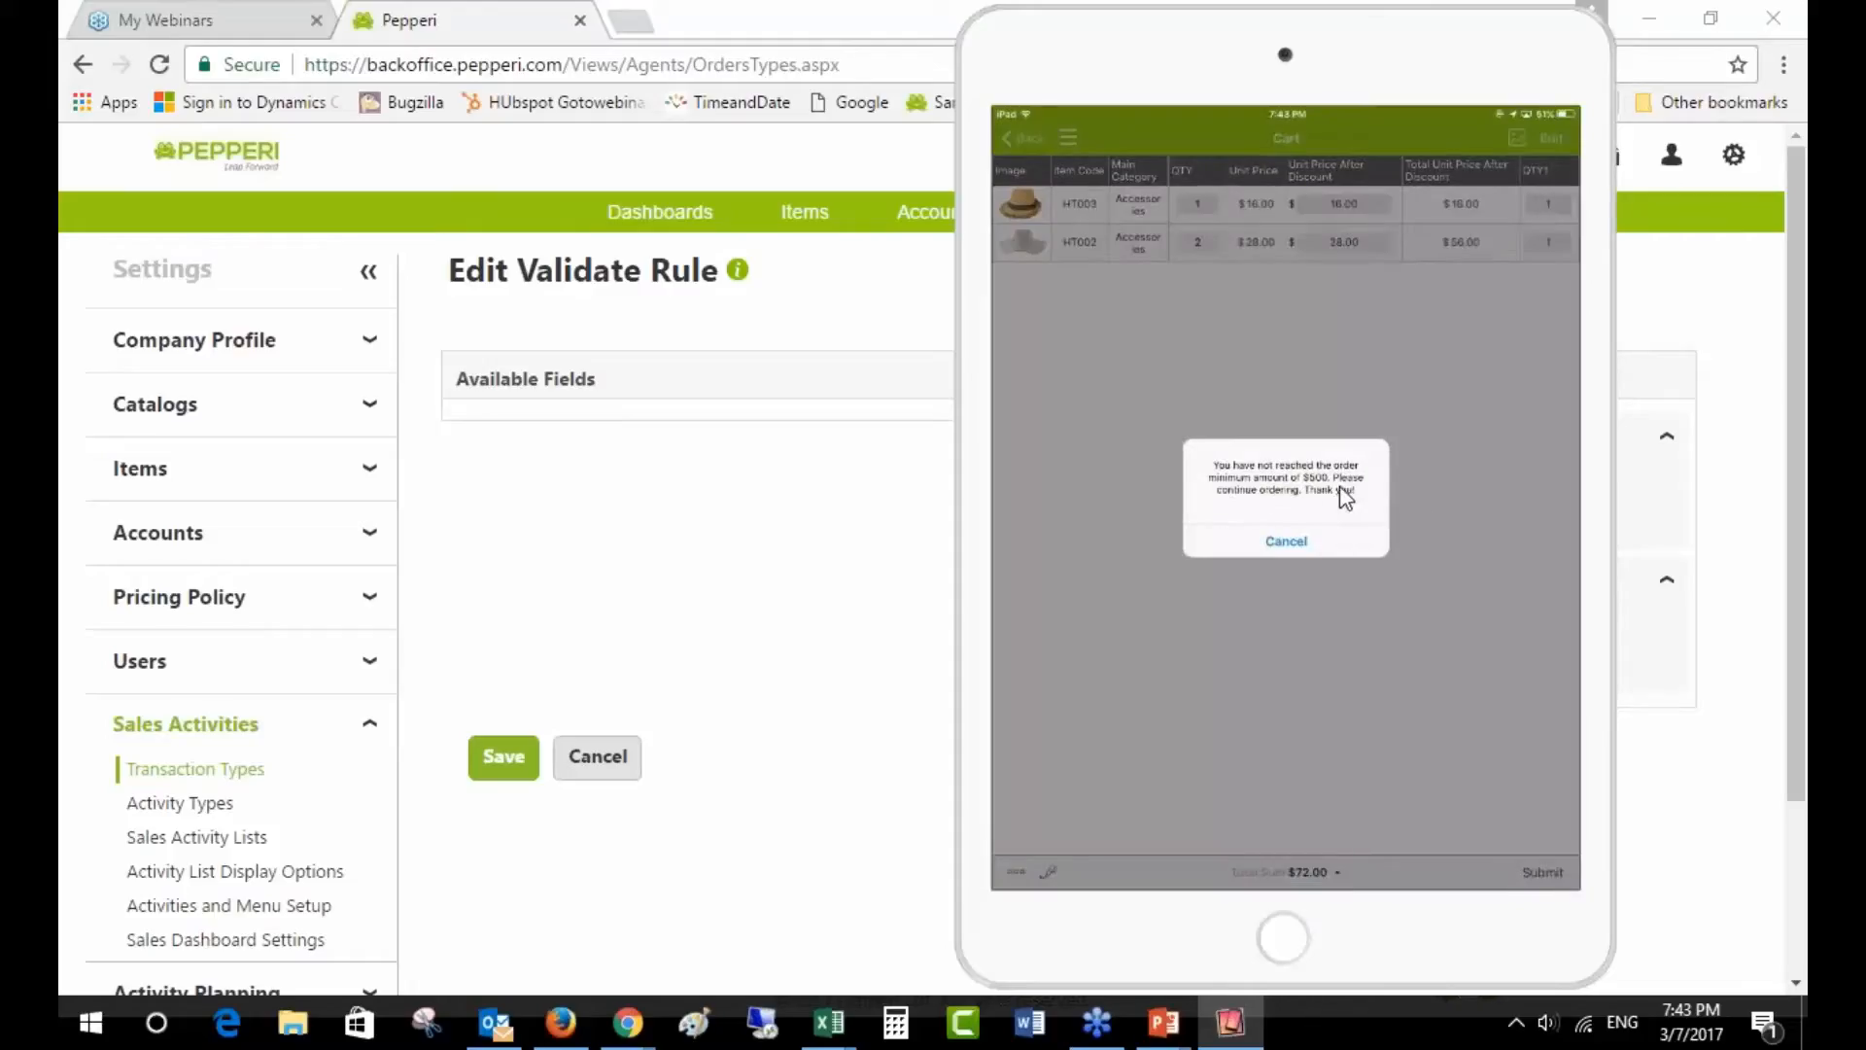
{"action": "left_click", "coordinate": [1303, 546]}
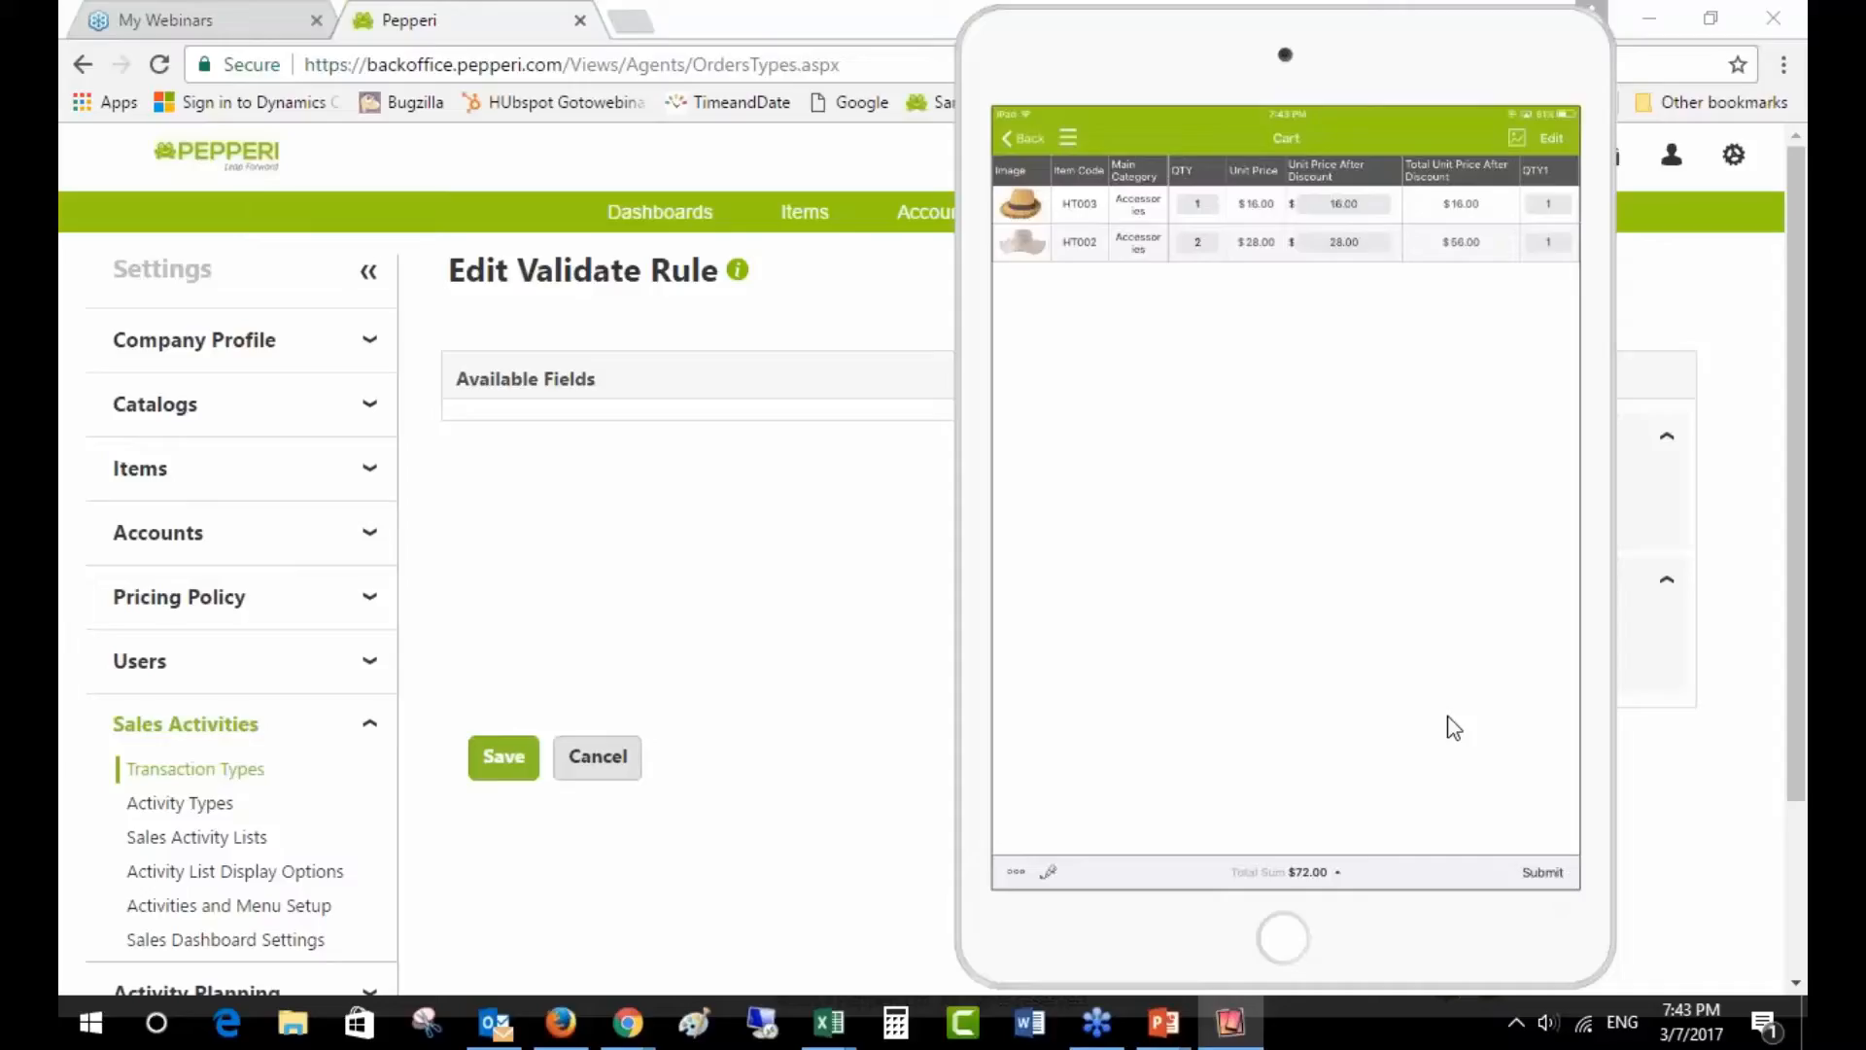
{"action": "left_click", "coordinate": [1791, 391]}
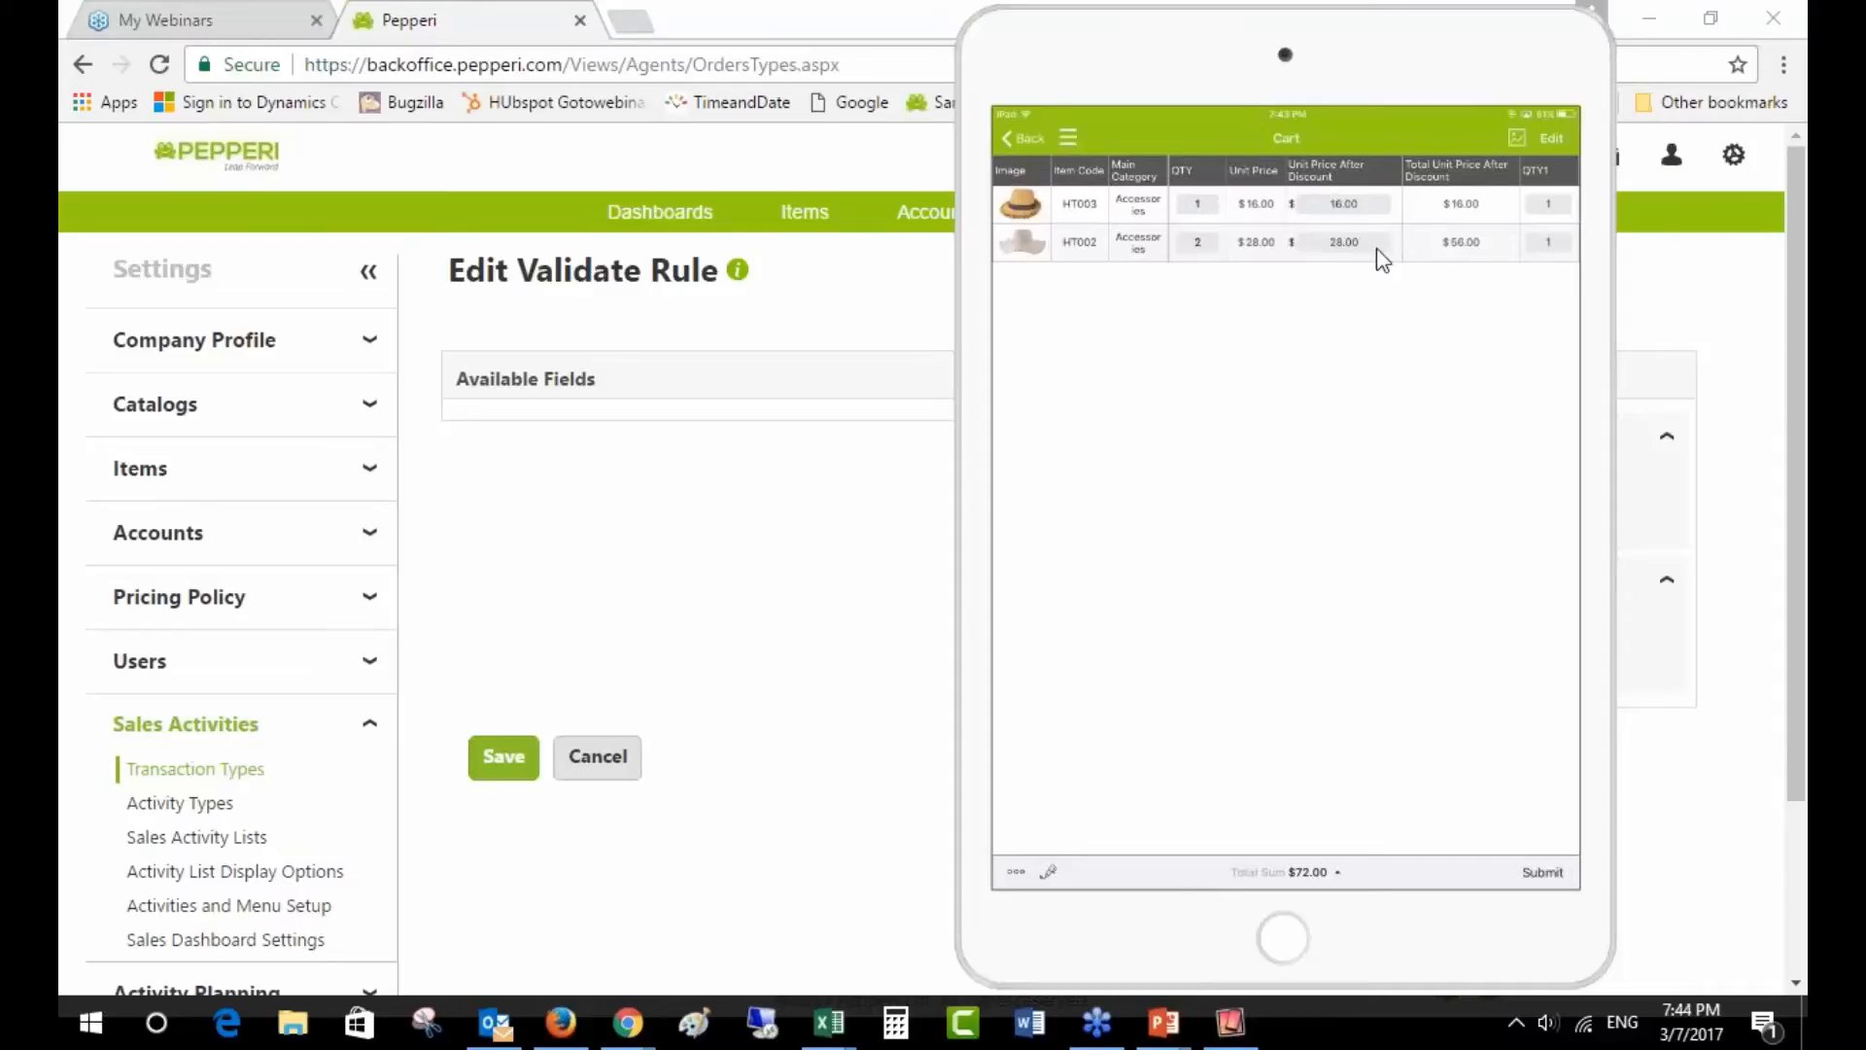
- Cancel the Edit Validate Rule form without saving any changes
{"action": "mouse_move", "coordinate": [1231, 1020]}
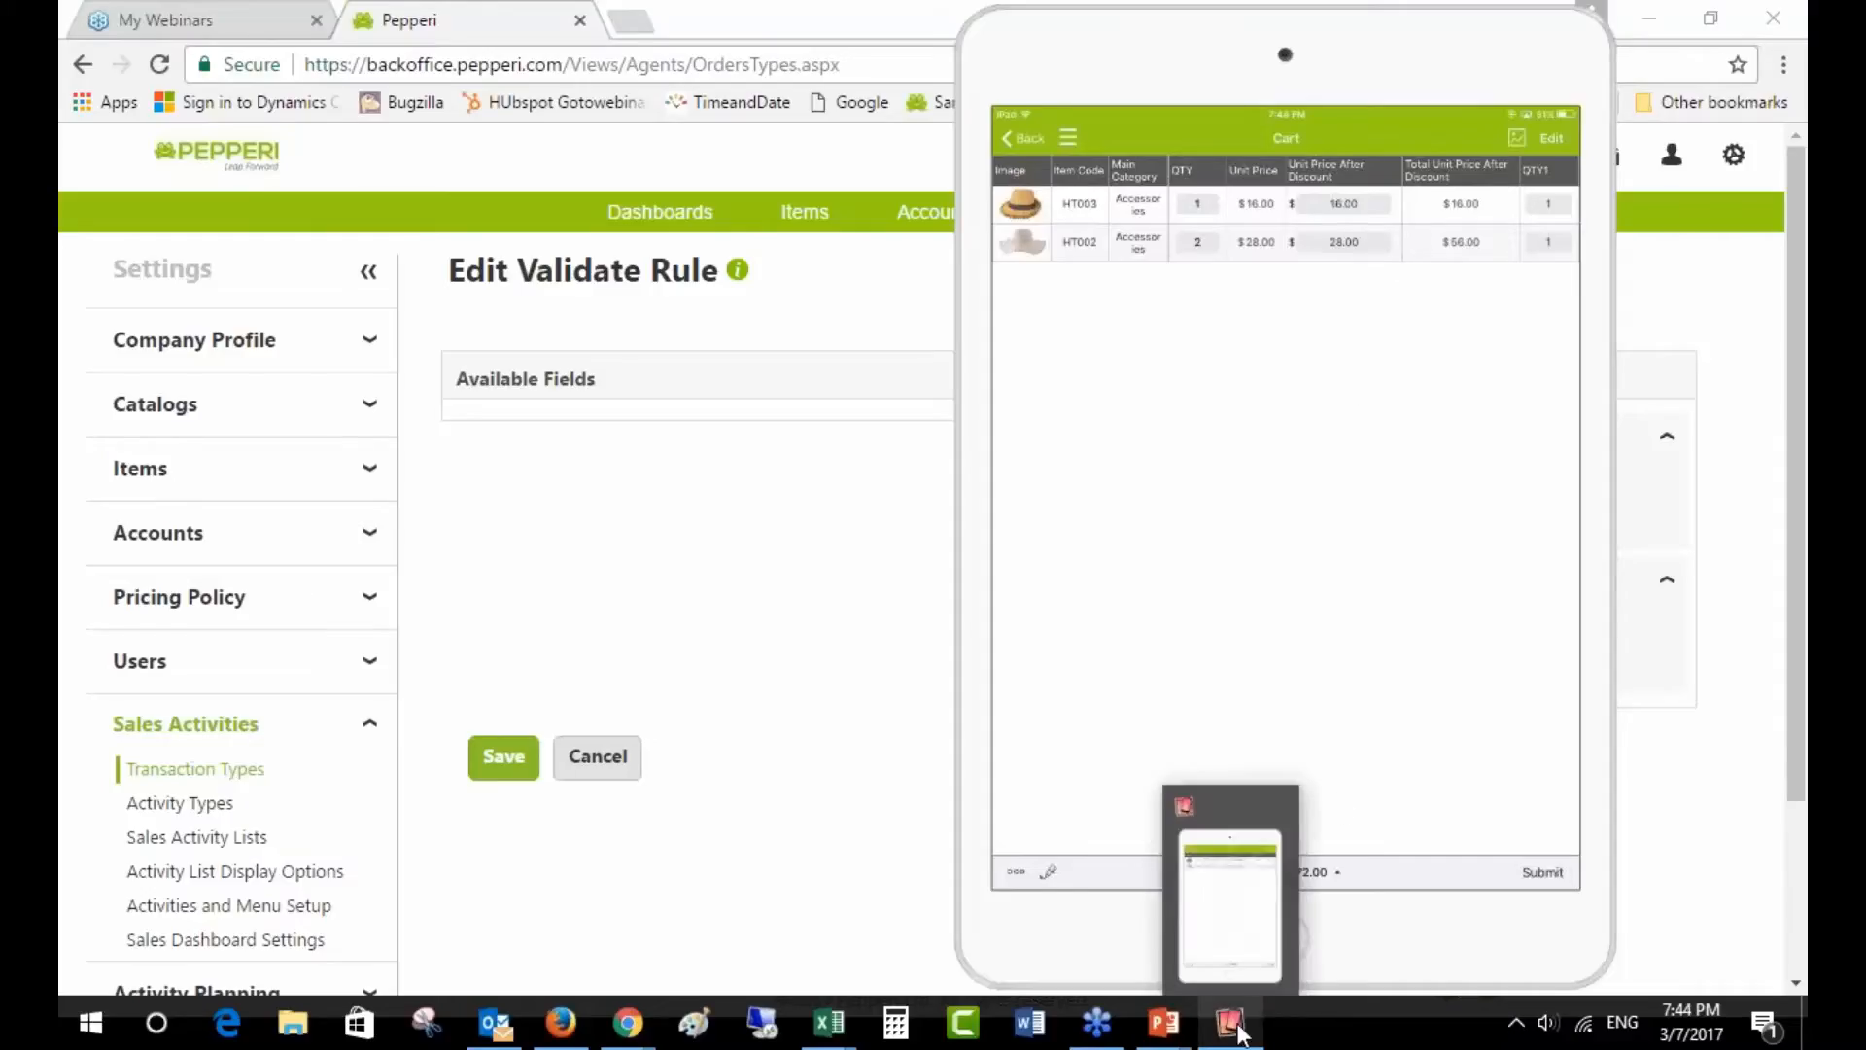
{"action": "left_click", "coordinate": [598, 757]}
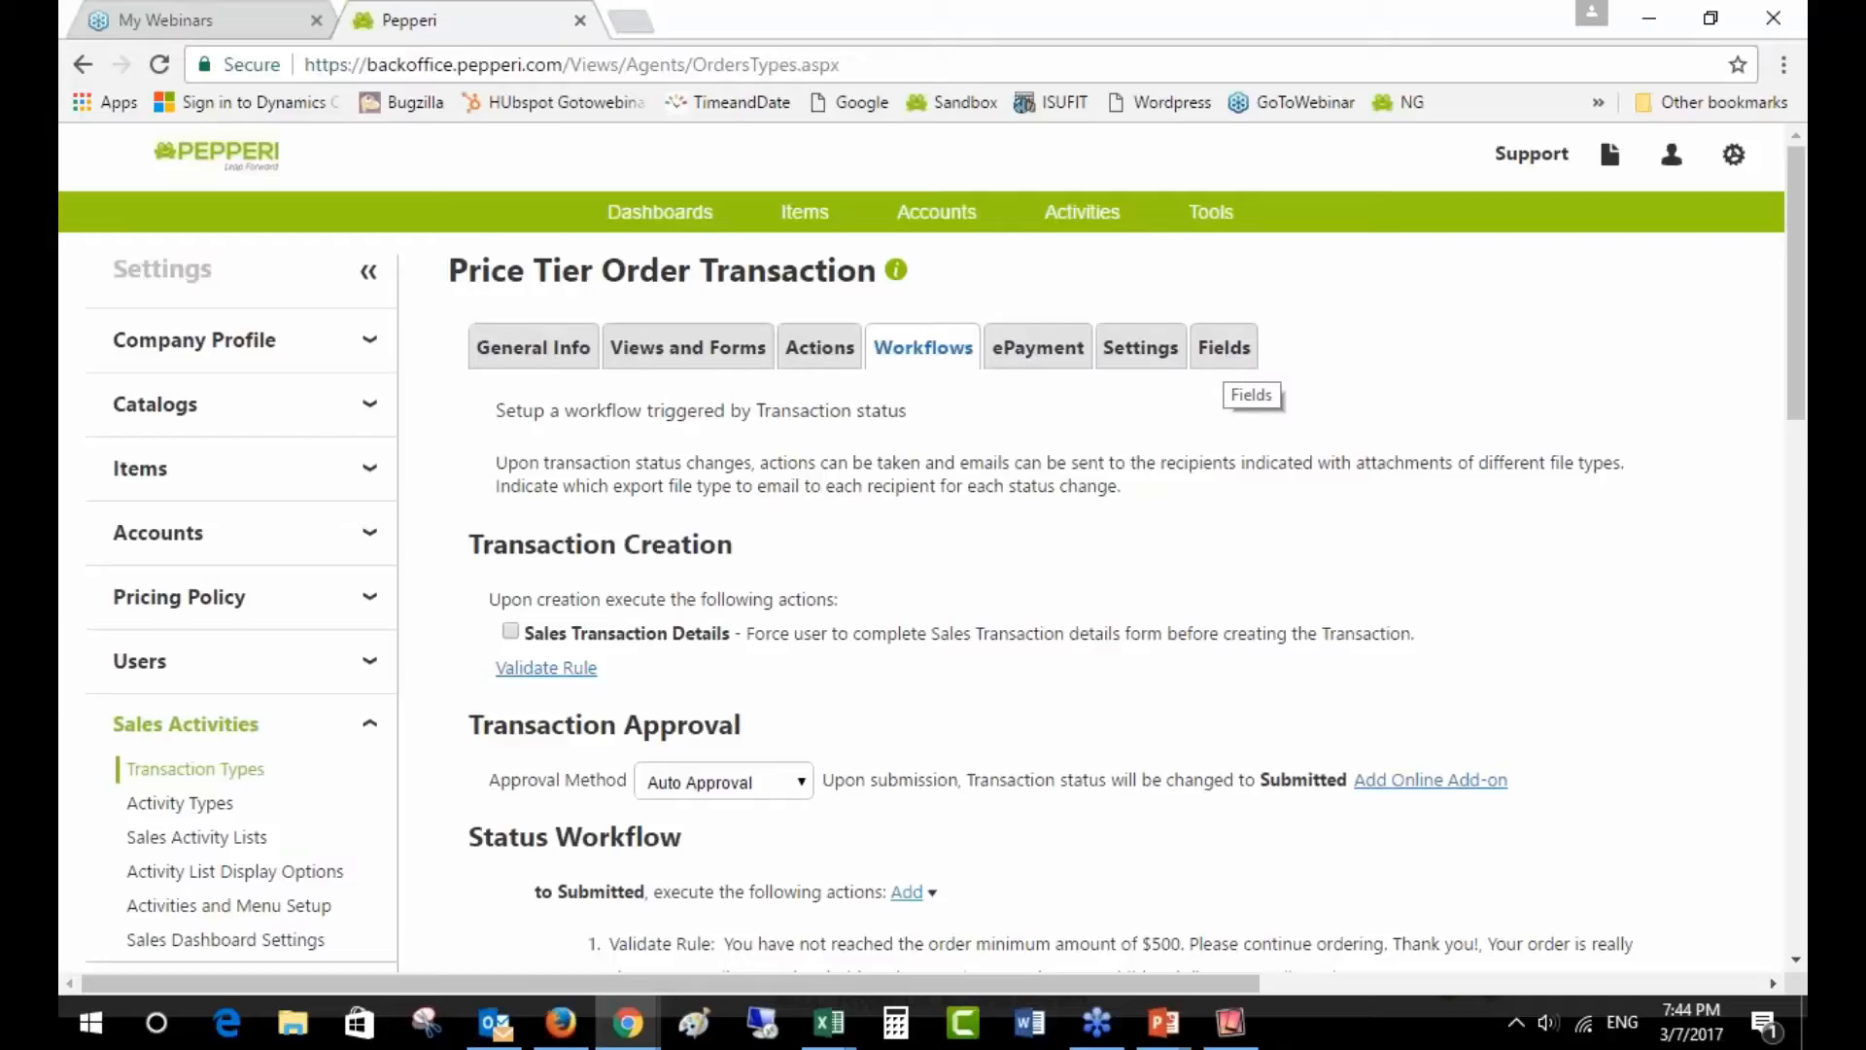
{"action": "scroll", "coordinate": [1337, 589], "scroll_direction": "down", "scroll_amount": 2}
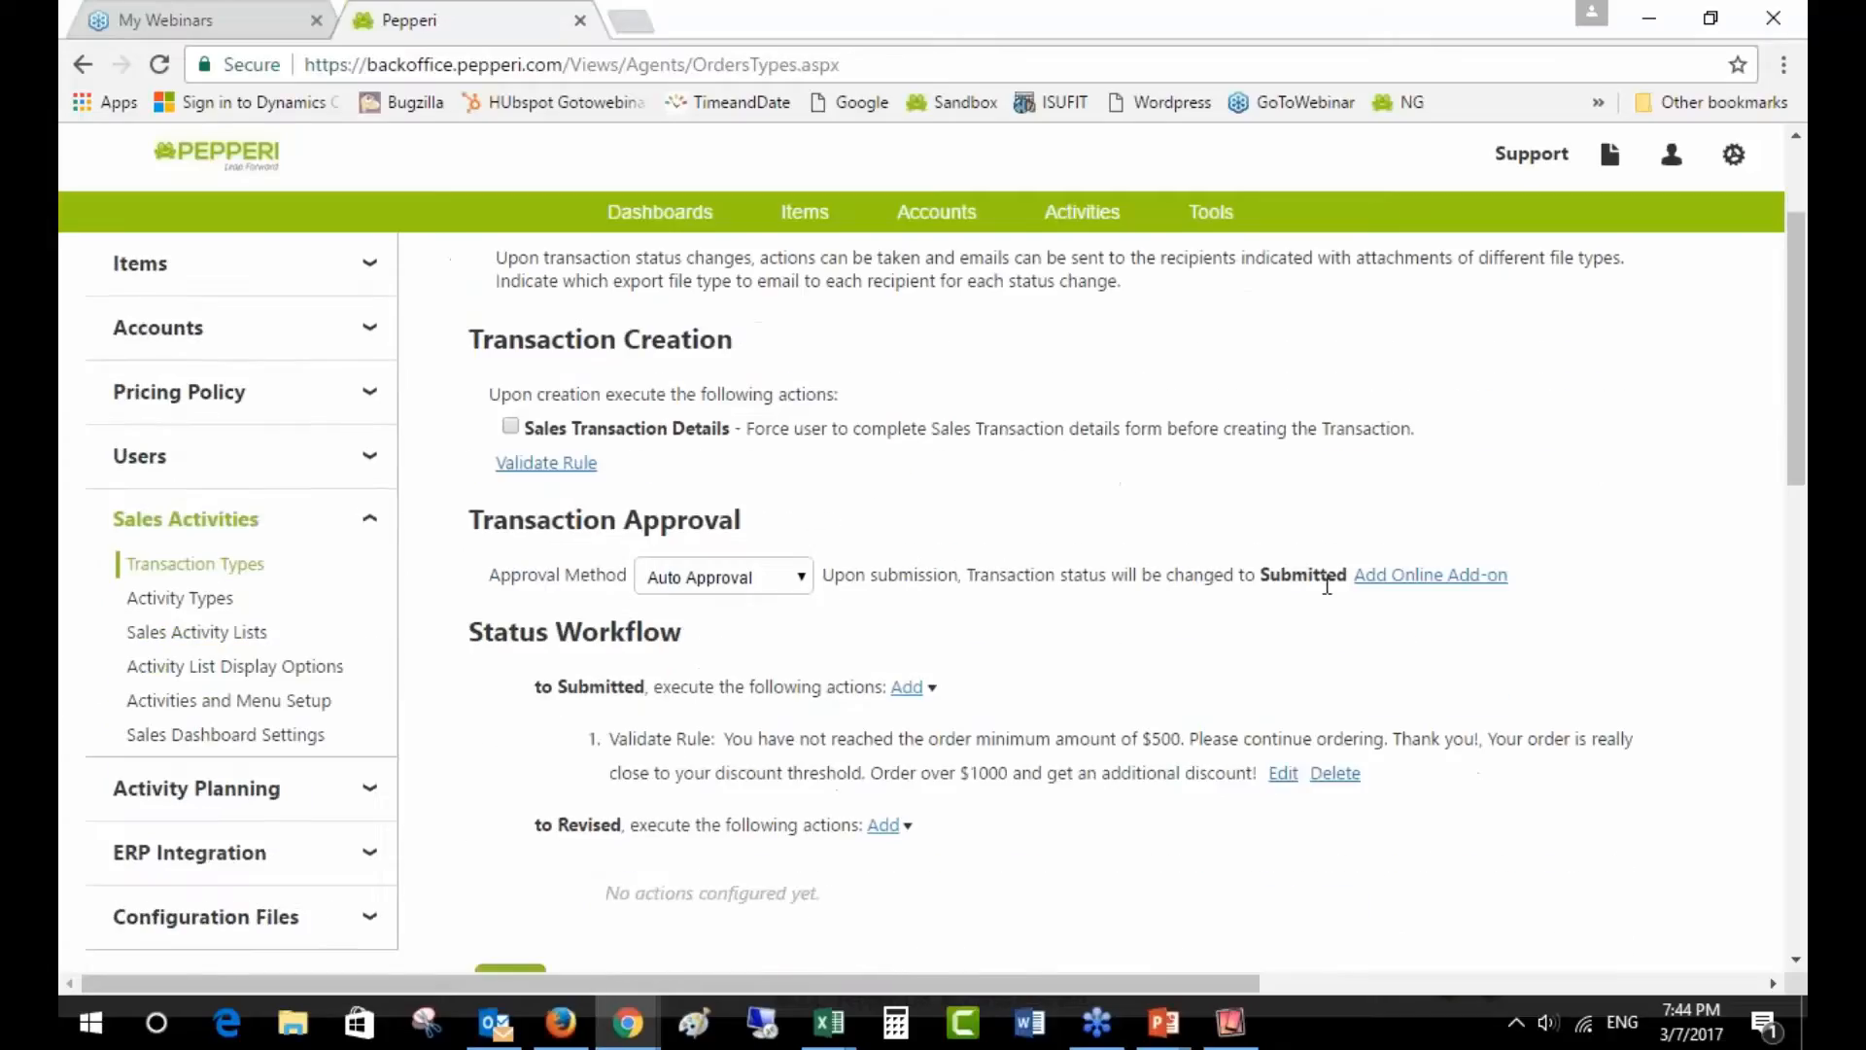
- Return to the 'Order Total Rules' slide and reveal the iPad order-minimum alert picture
{"action": "left_click", "coordinate": [1234, 1021]}
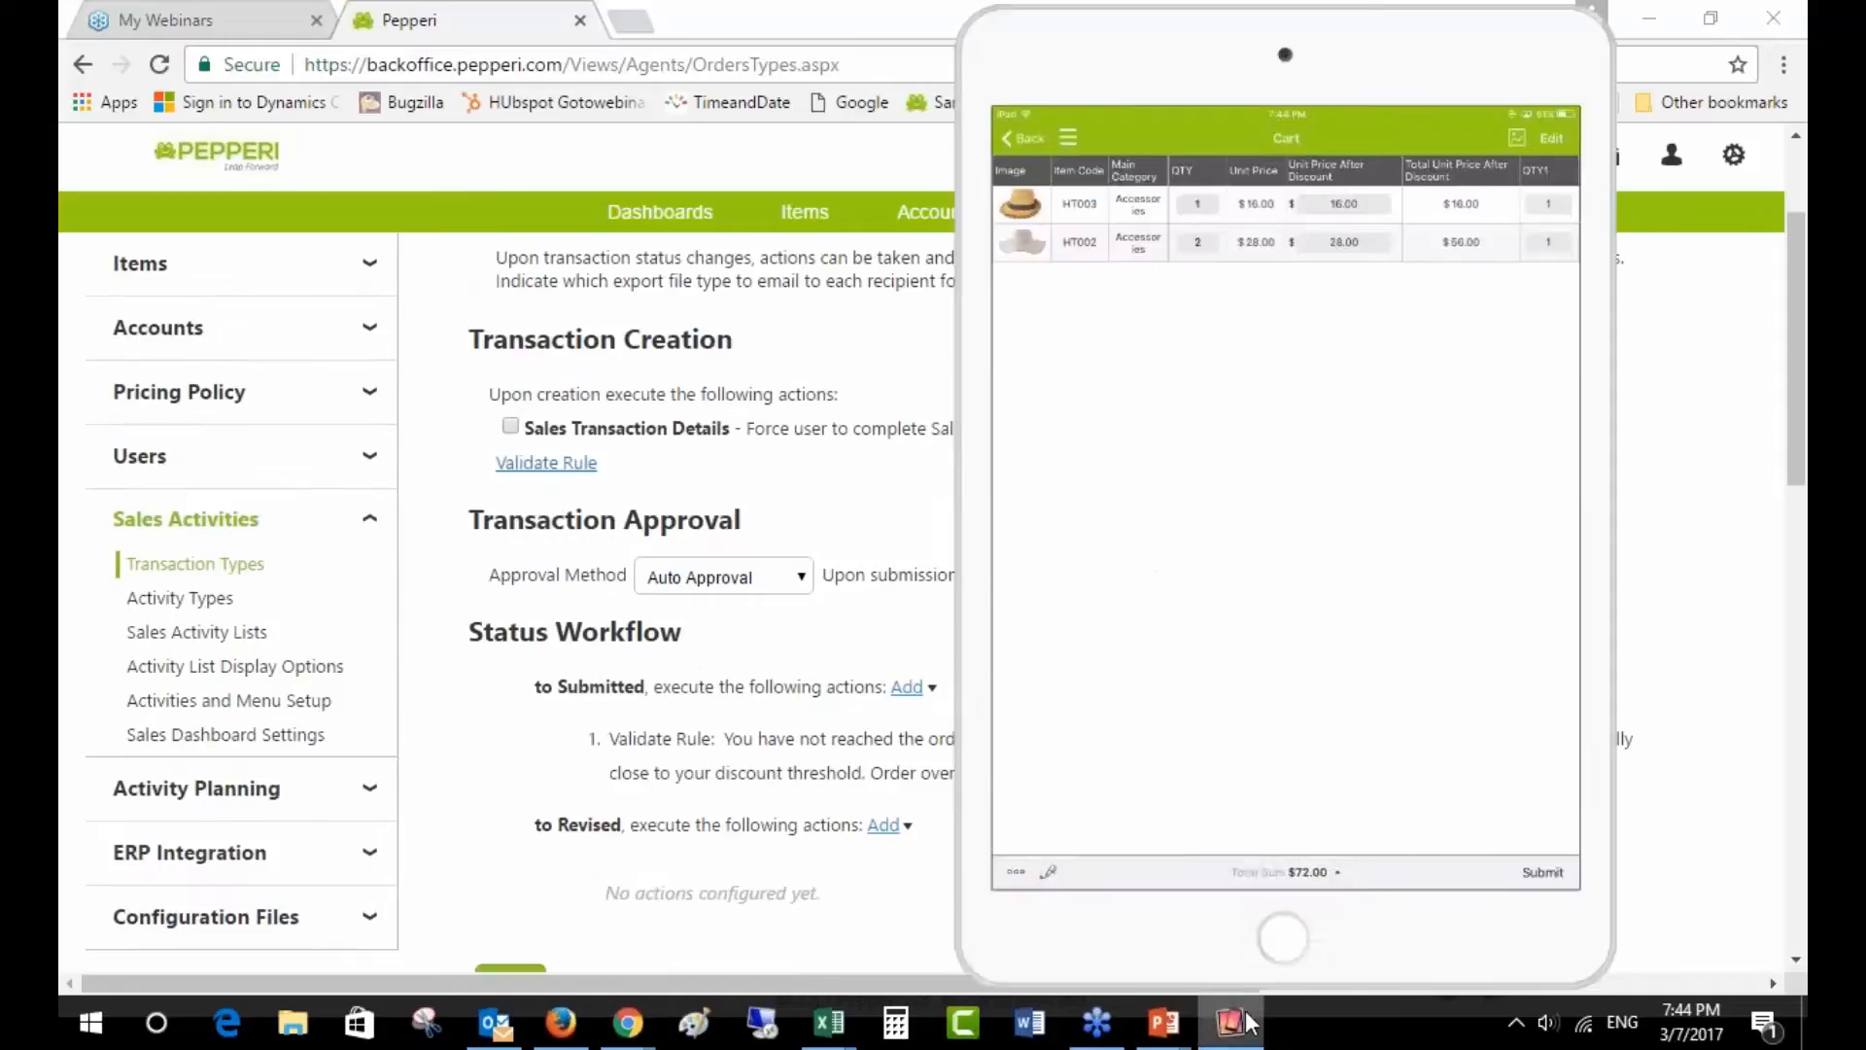
{"action": "mouse_move", "coordinate": [1178, 1023]}
{"action": "left_click", "coordinate": [1312, 885]}
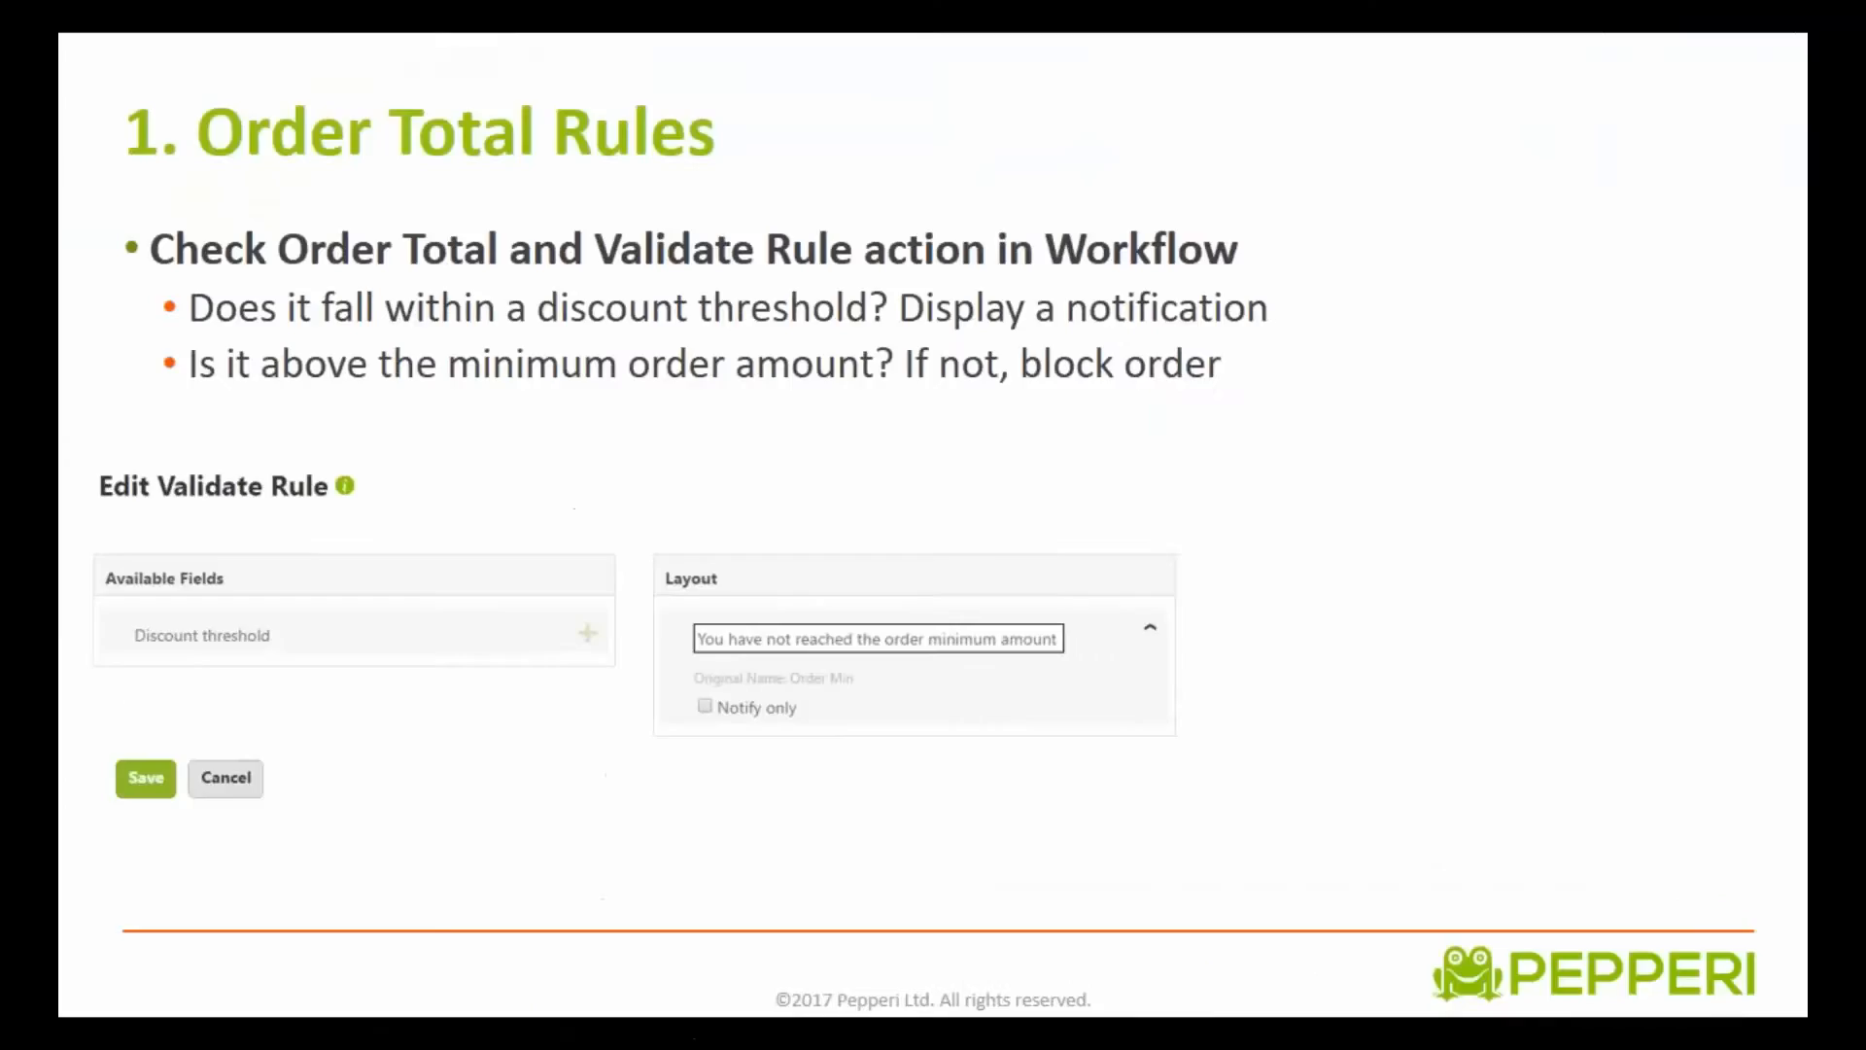
{"action": "key", "text": "Right"}
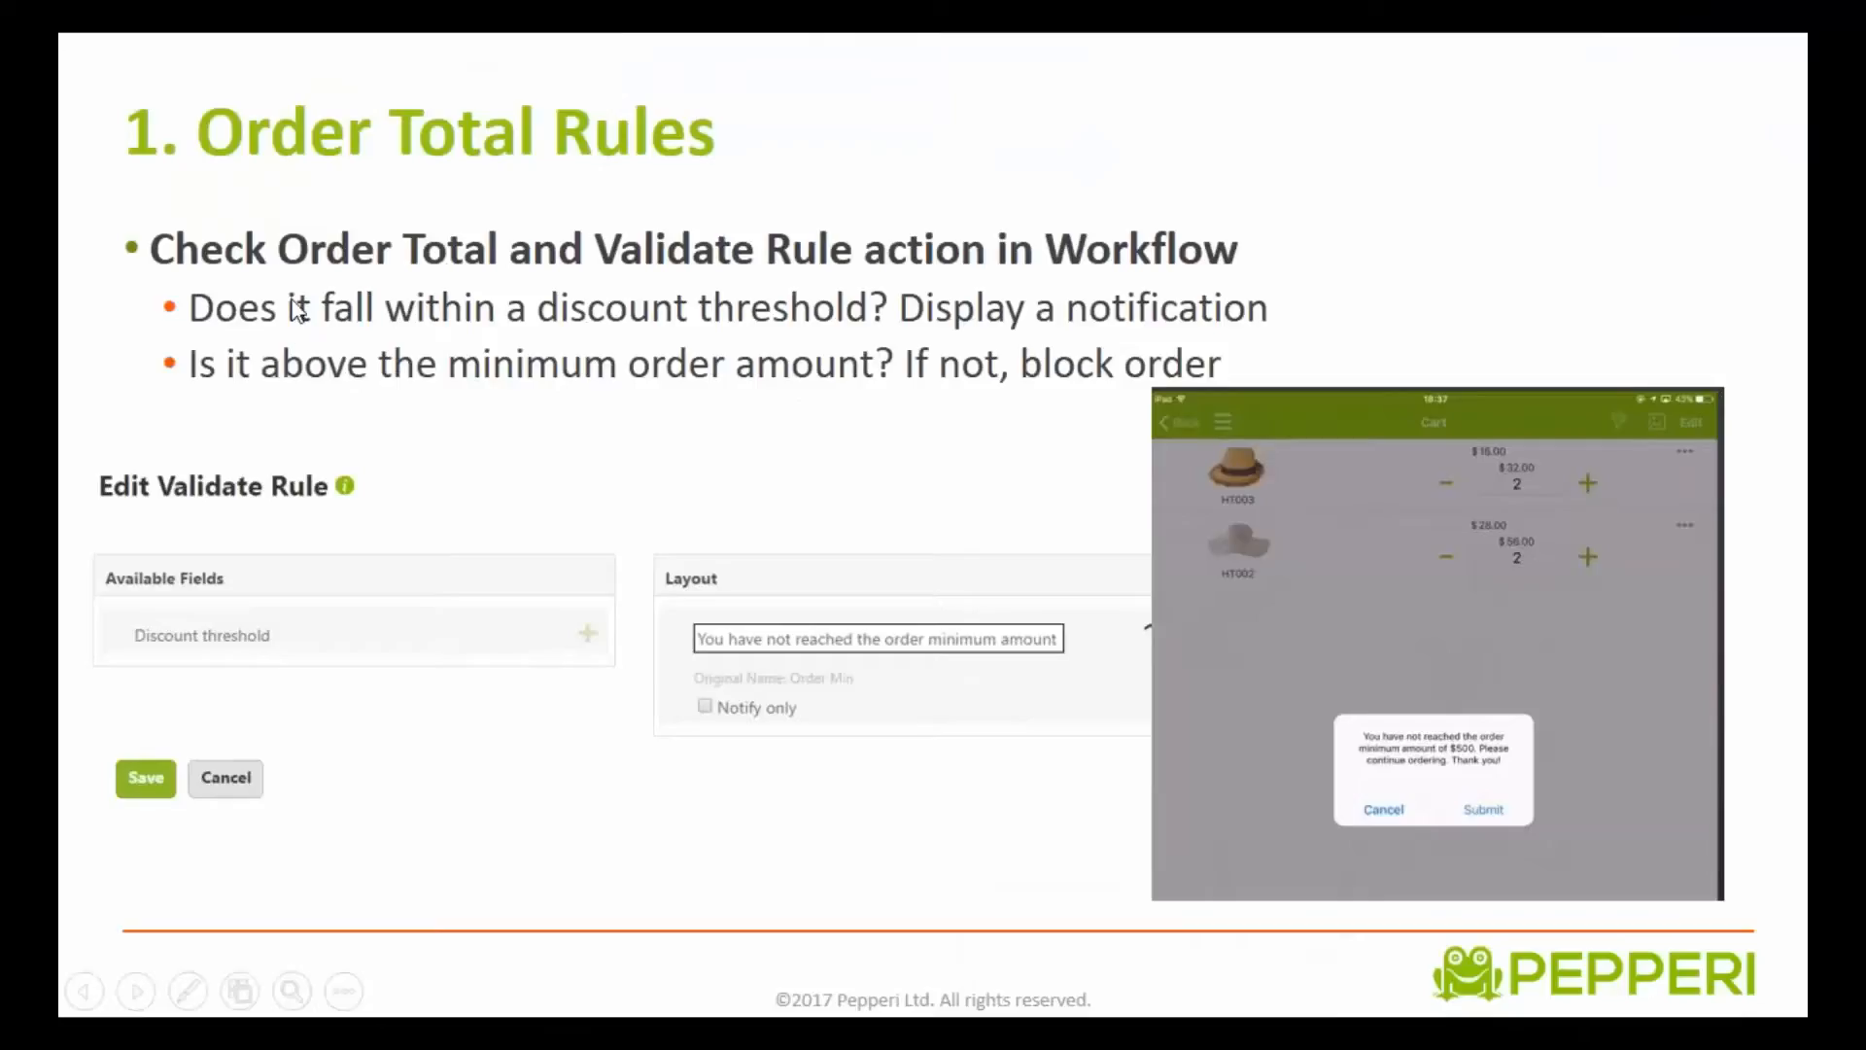
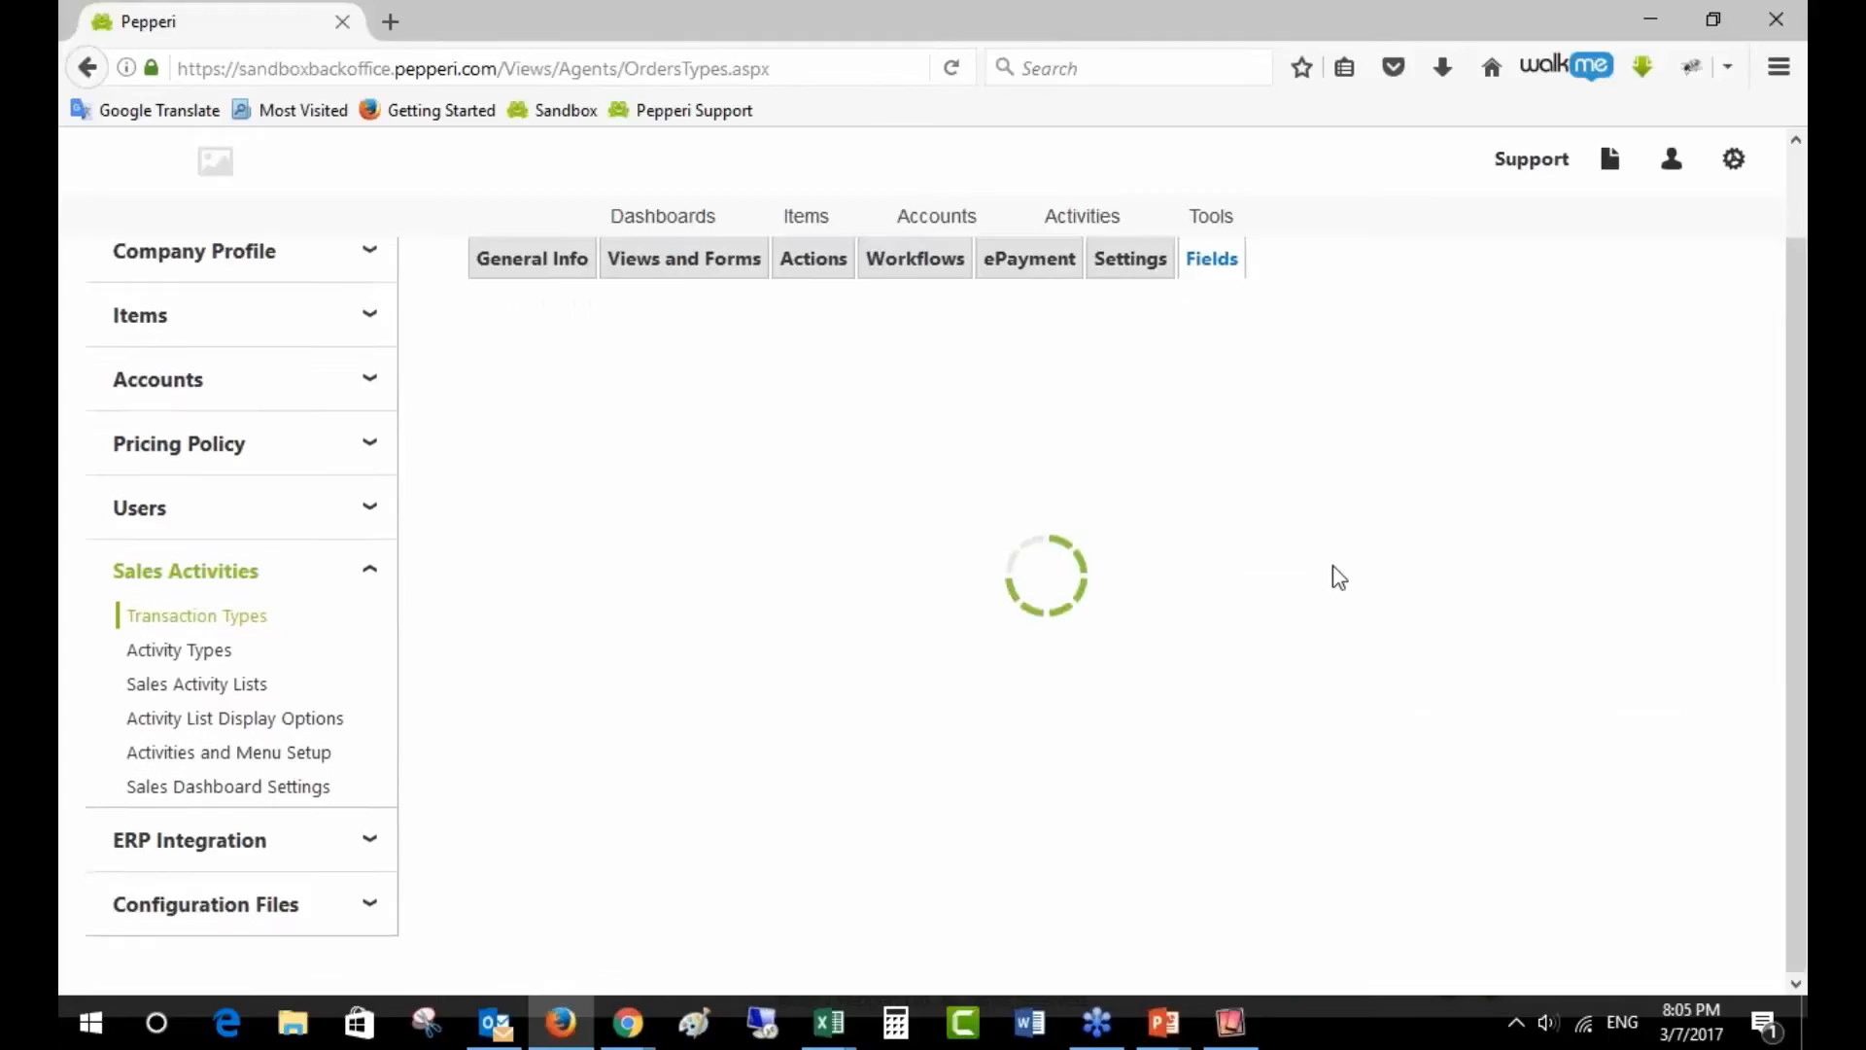
- Expand the custom transaction and line-item field tables to review ItemQty, NewQtySelector and F_ItemQty
{"action": "scroll", "coordinate": [1340, 578], "scroll_direction": "down", "scroll_amount": 1}
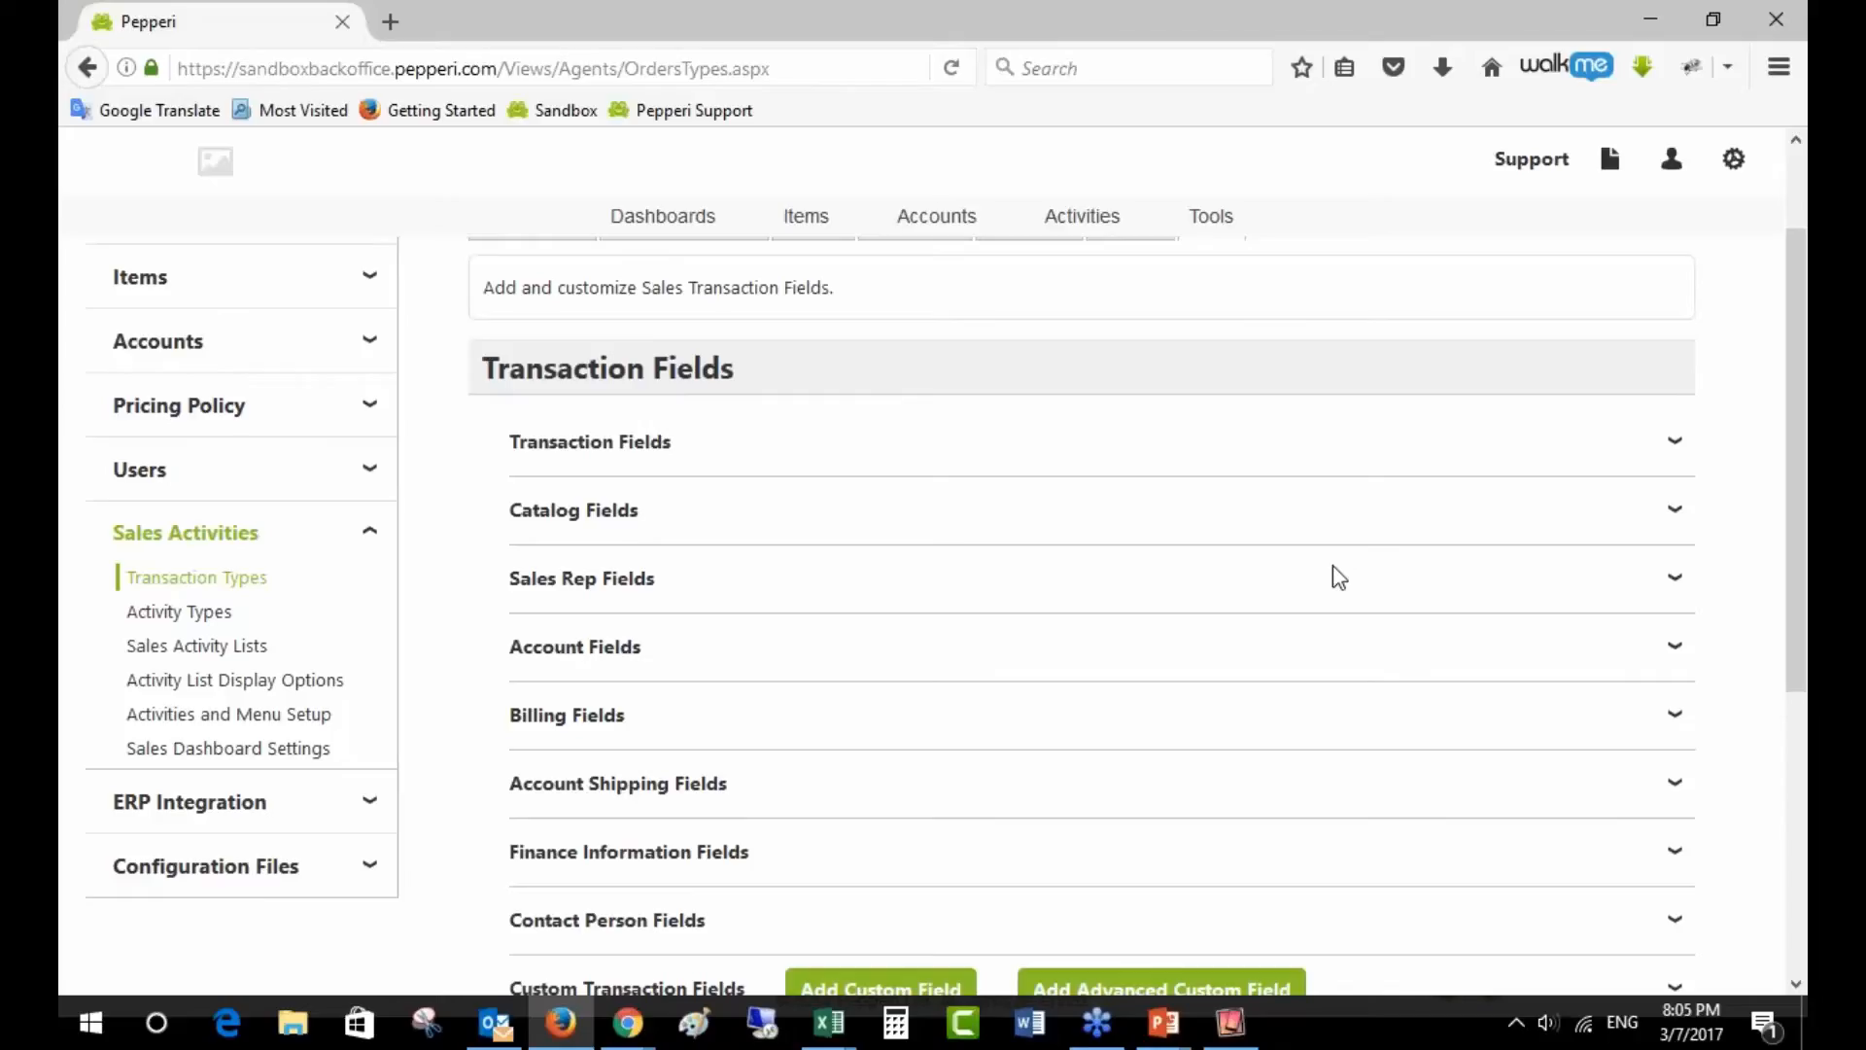
{"action": "scroll", "coordinate": [1462, 538], "scroll_direction": "down", "scroll_amount": 3}
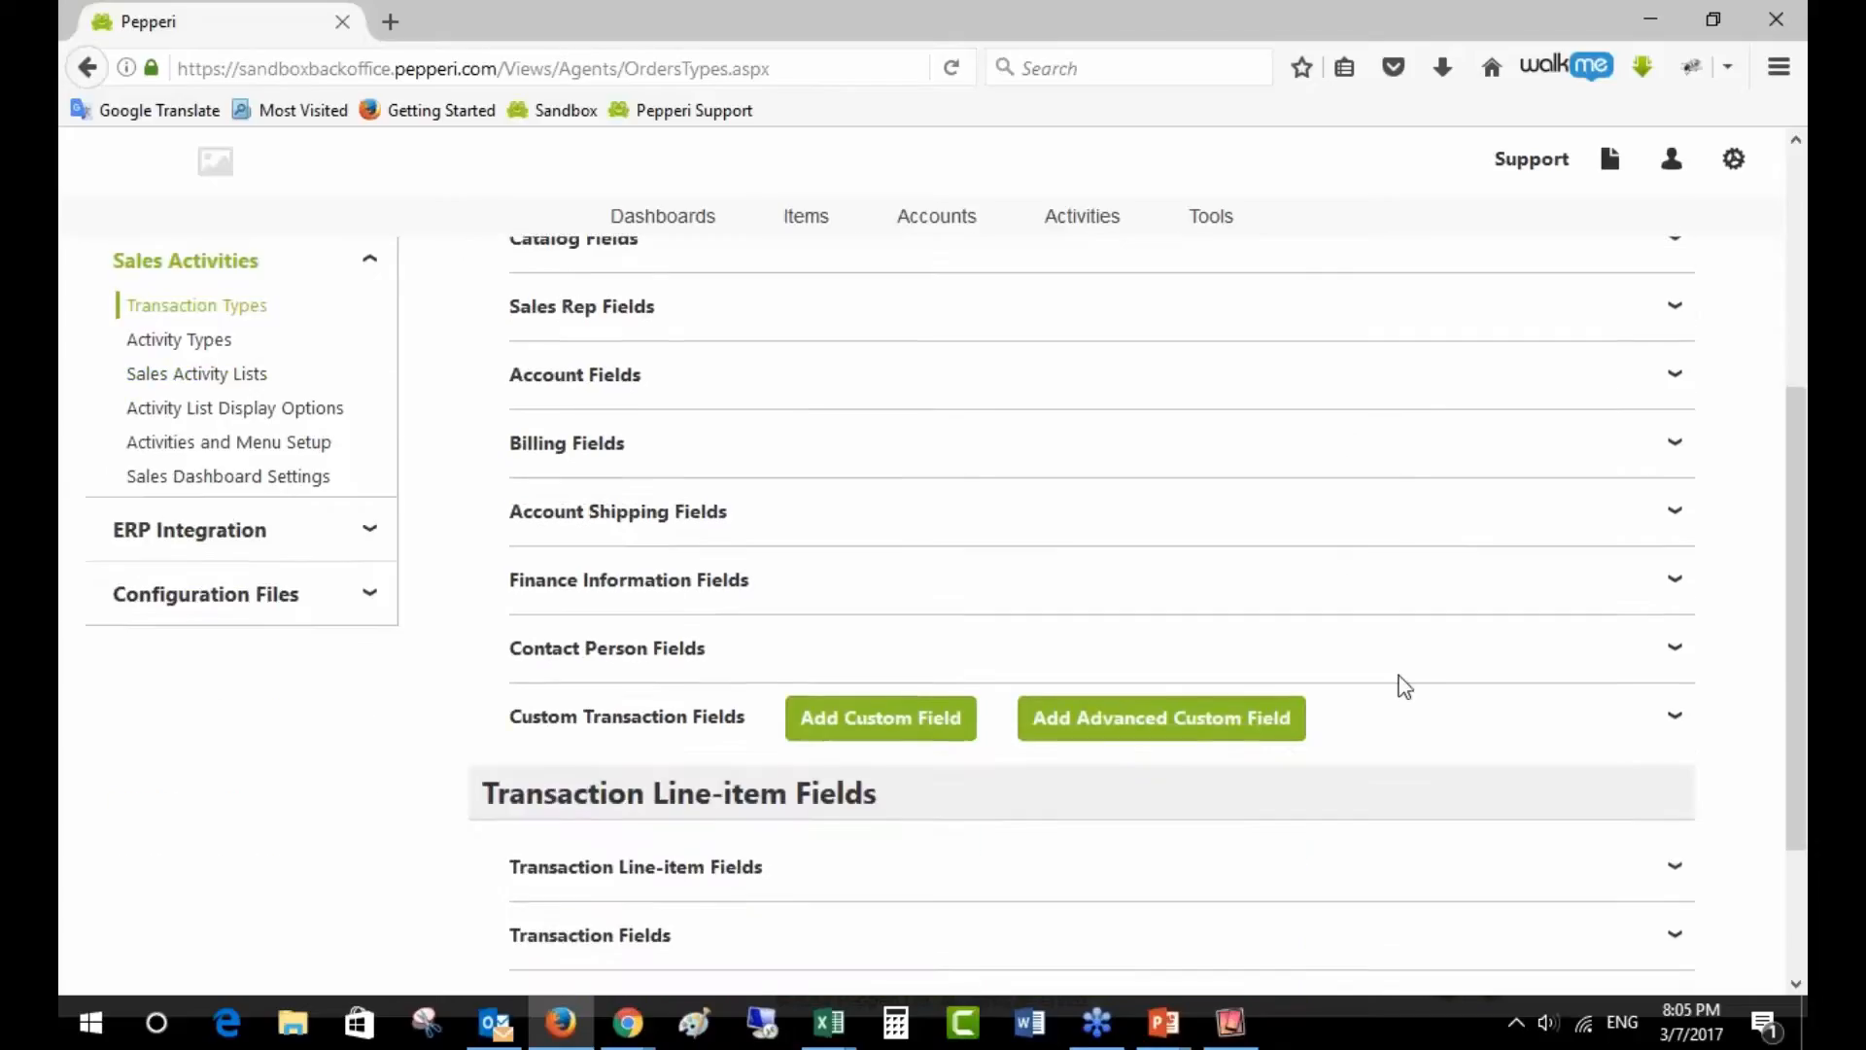
{"action": "left_click", "coordinate": [1469, 721]}
{"action": "scroll", "coordinate": [1469, 722], "scroll_direction": "down", "scroll_amount": 4}
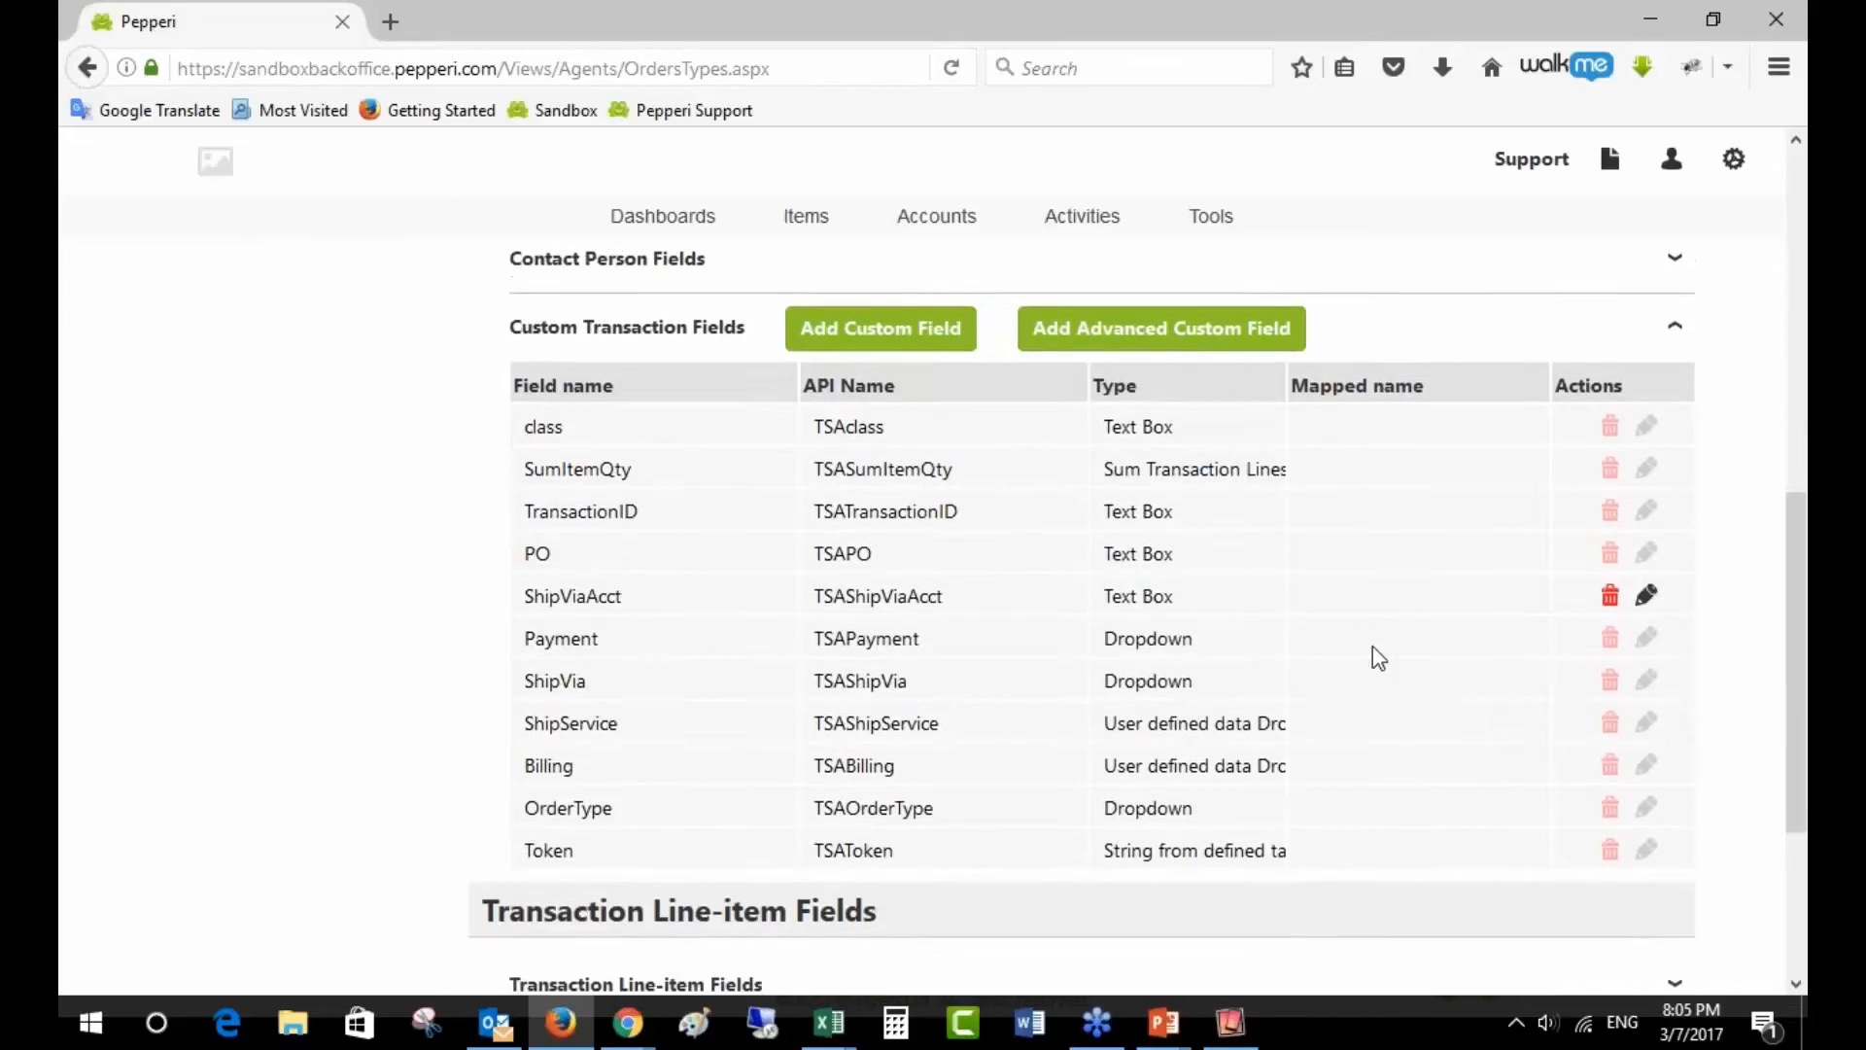
{"action": "scroll", "coordinate": [1322, 690], "scroll_direction": "down", "scroll_amount": 3}
{"action": "left_click", "coordinate": [721, 861]}
{"action": "scroll", "coordinate": [724, 856], "scroll_direction": "down", "scroll_amount": 3}
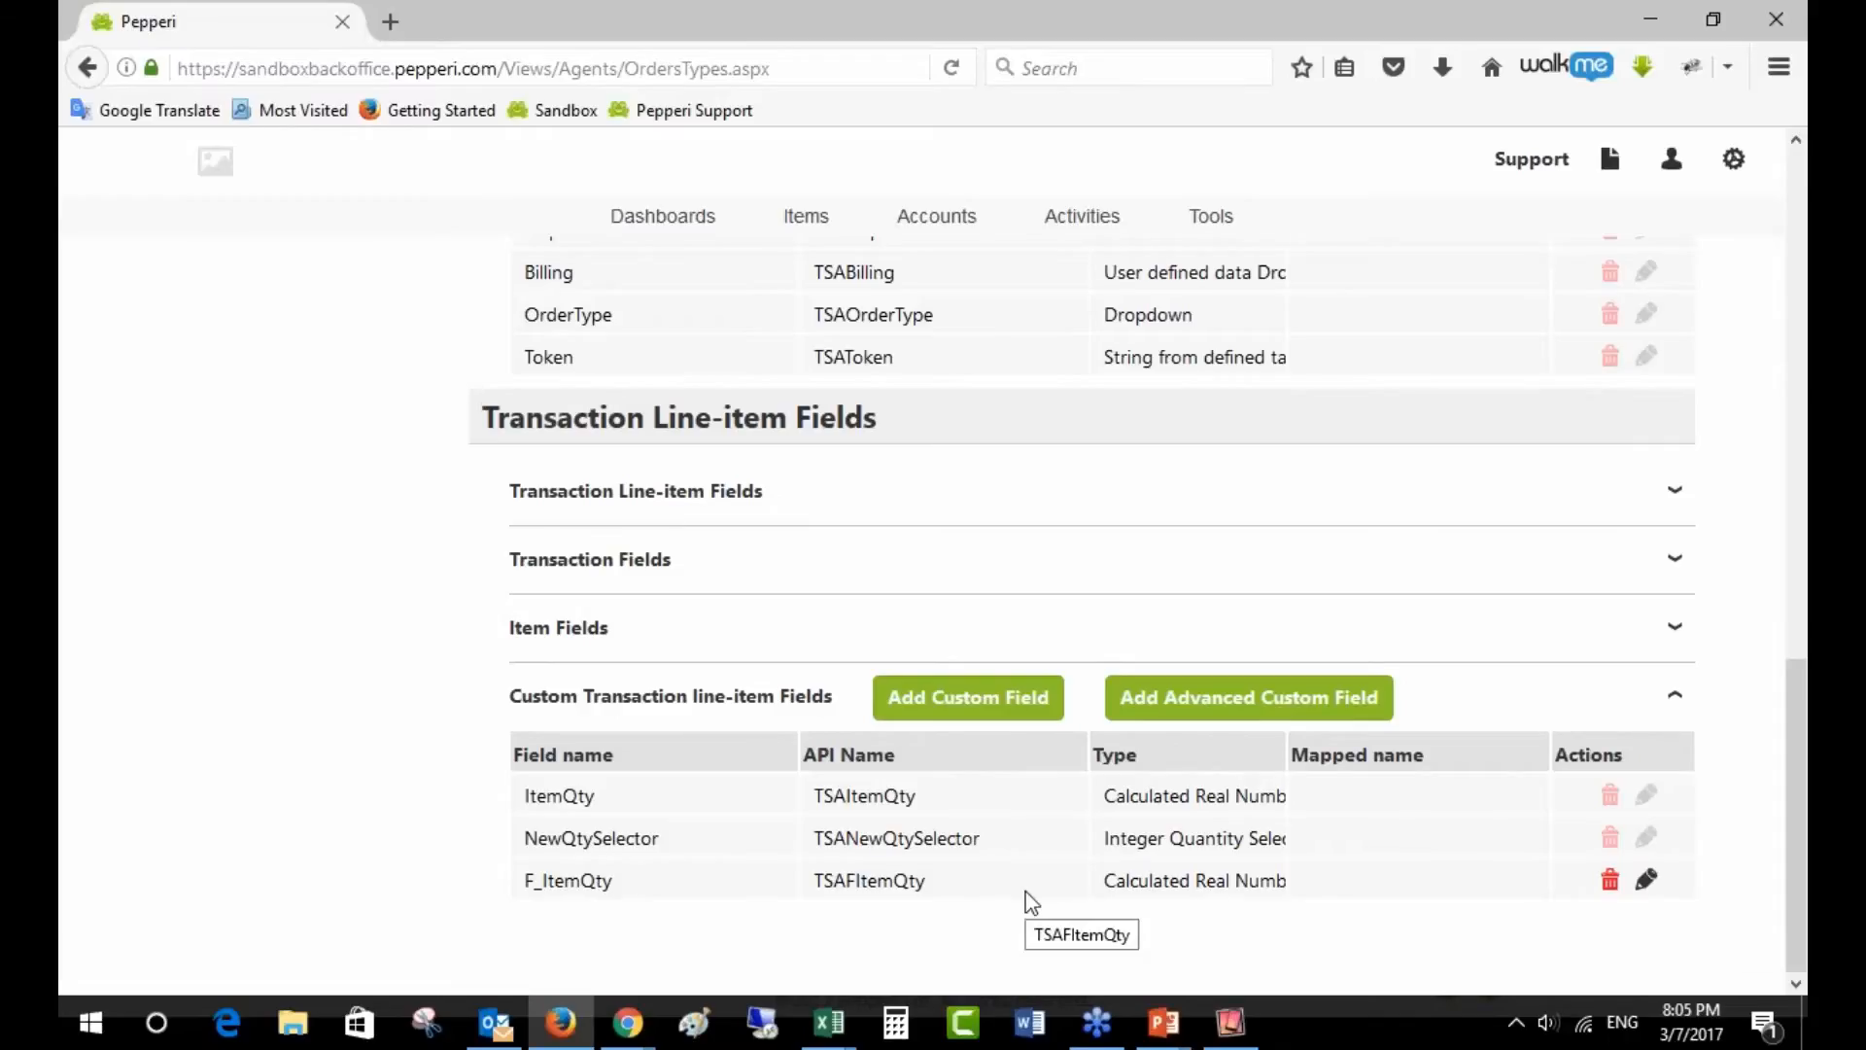
{"action": "scroll", "coordinate": [1251, 838], "scroll_direction": "up", "scroll_amount": 15}
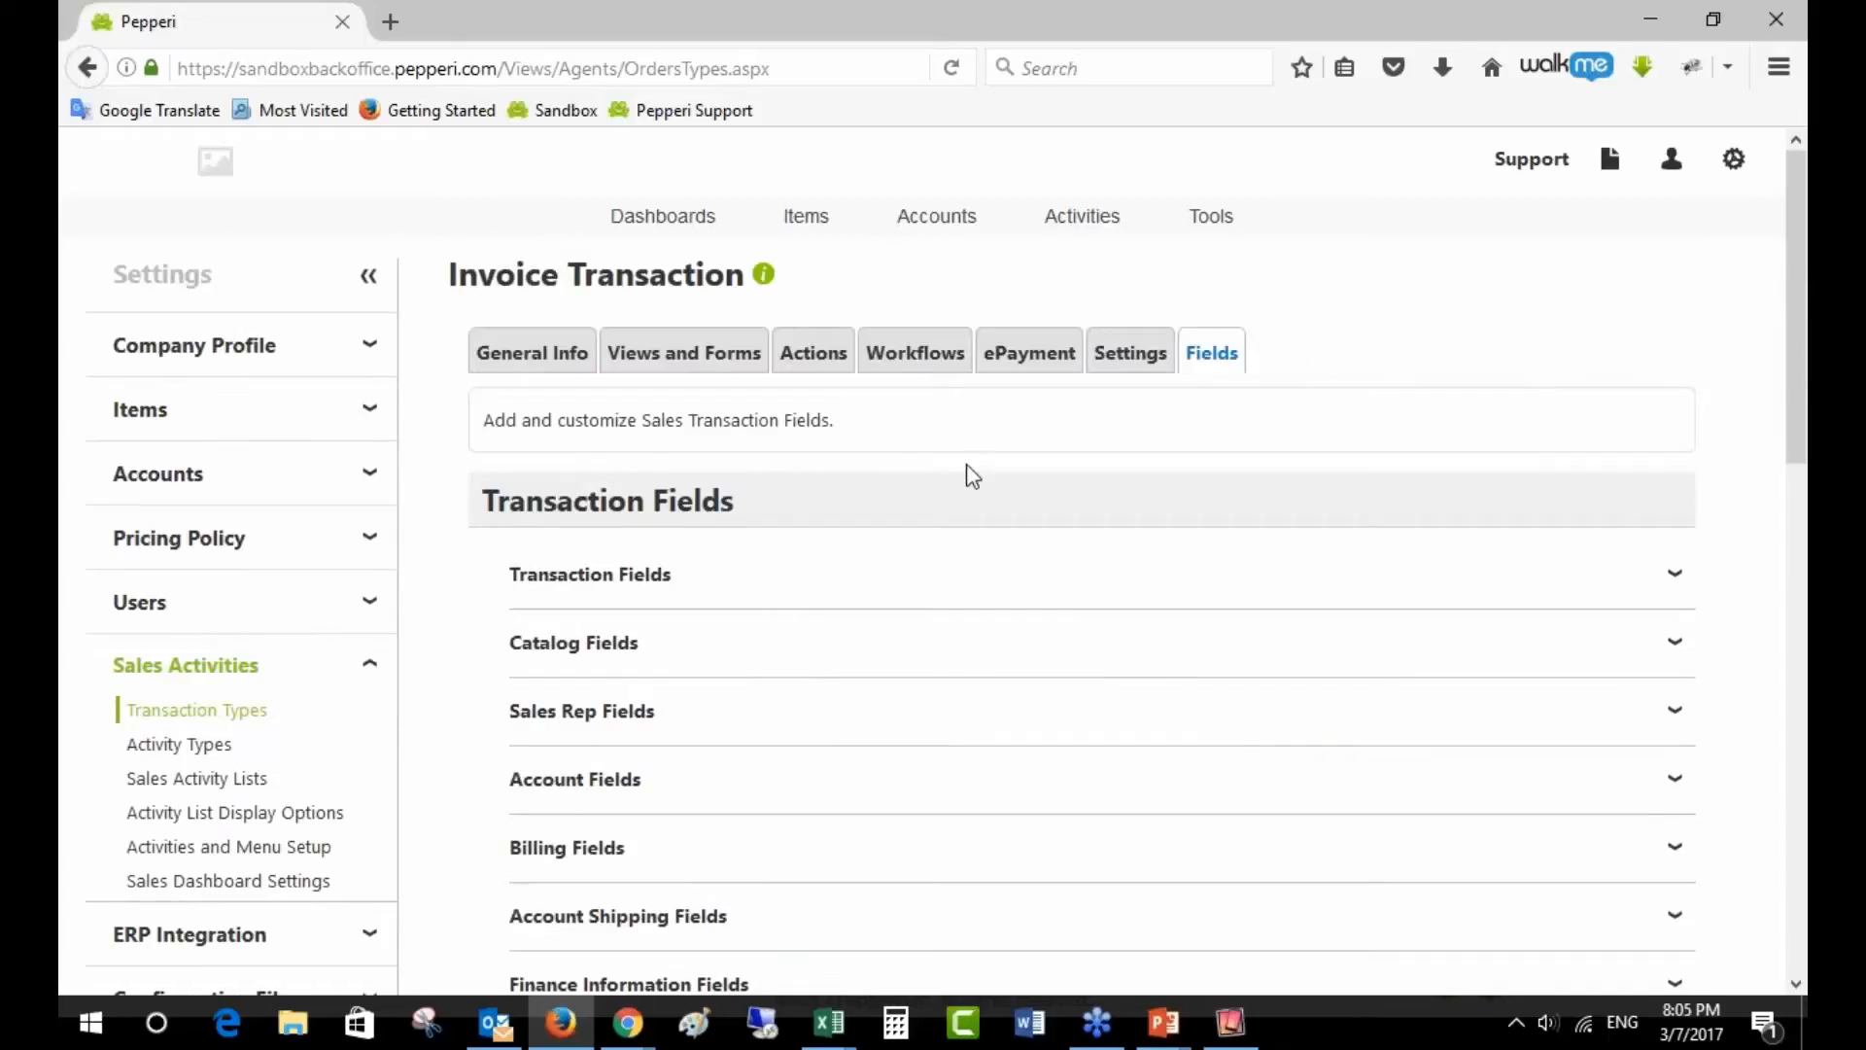
- On the Settings tab, highlight the Transaction Lines Filter and its UnitsQuantity != 0 condition
{"action": "left_click", "coordinate": [1133, 359]}
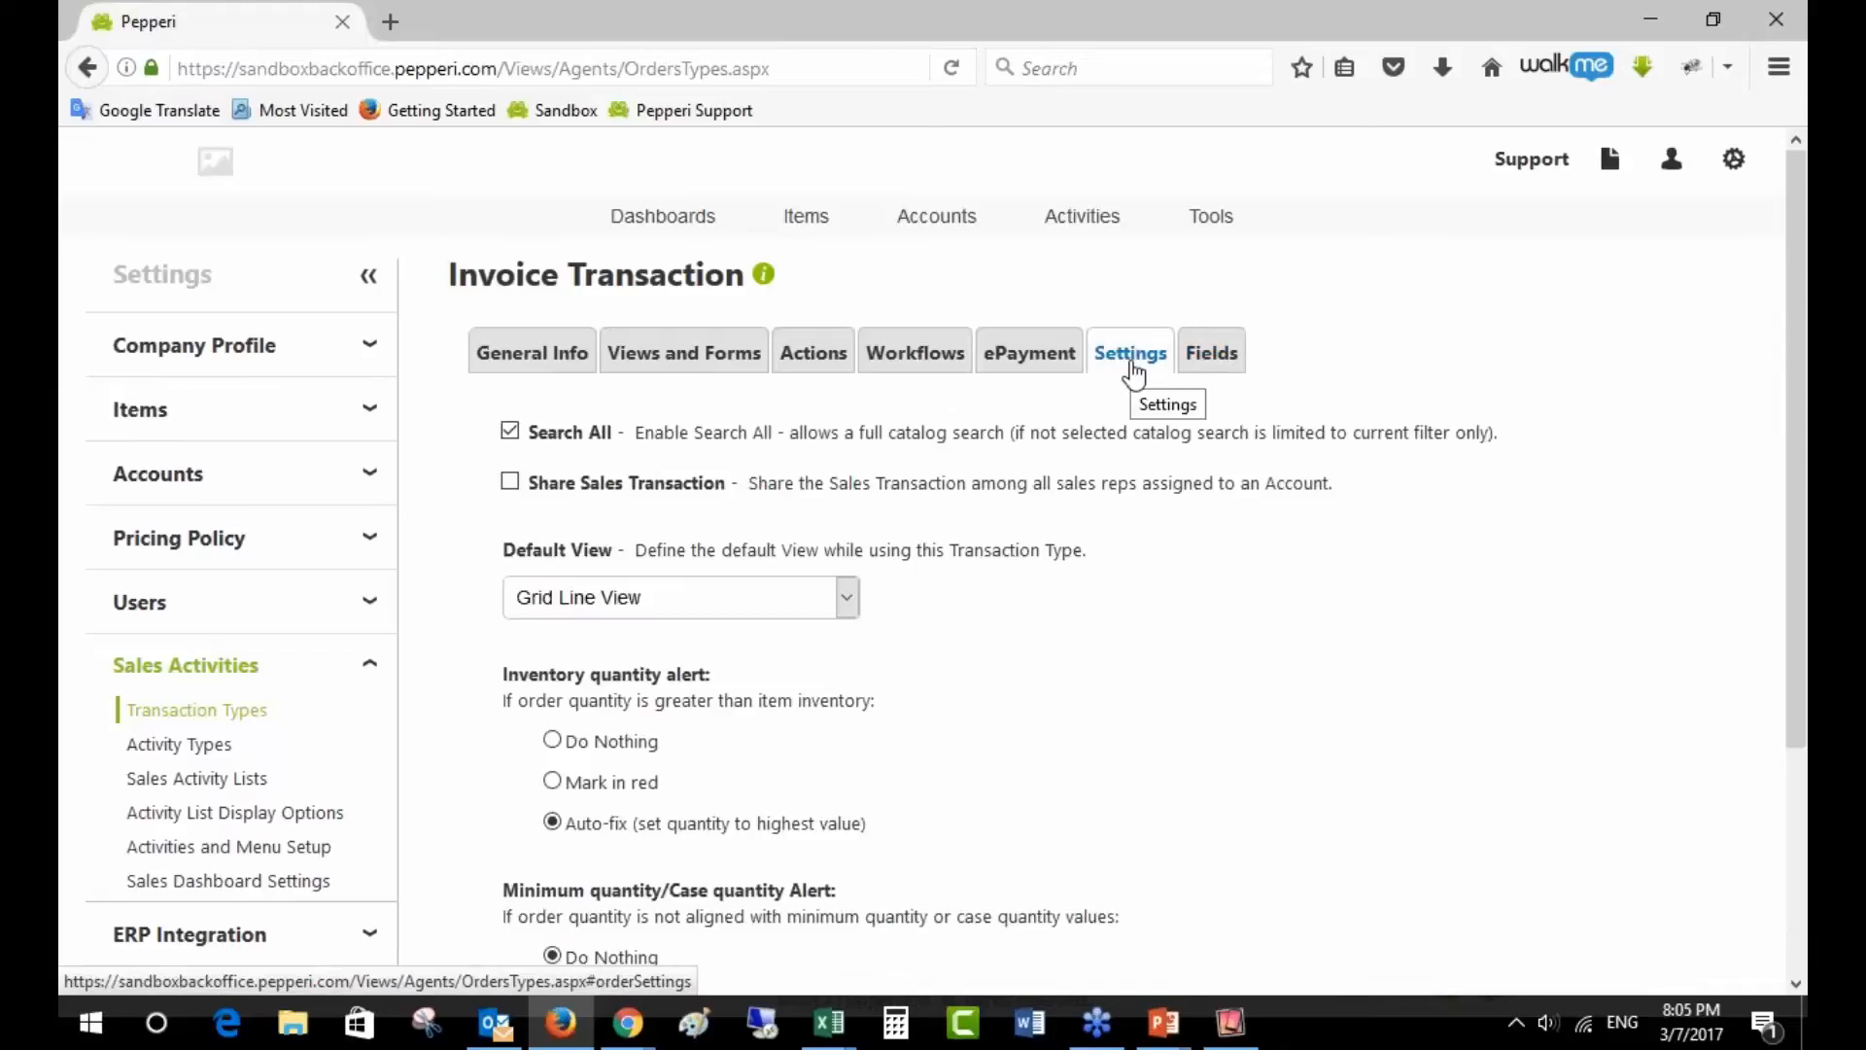
{"action": "scroll", "coordinate": [1027, 710], "scroll_direction": "down", "scroll_amount": 3}
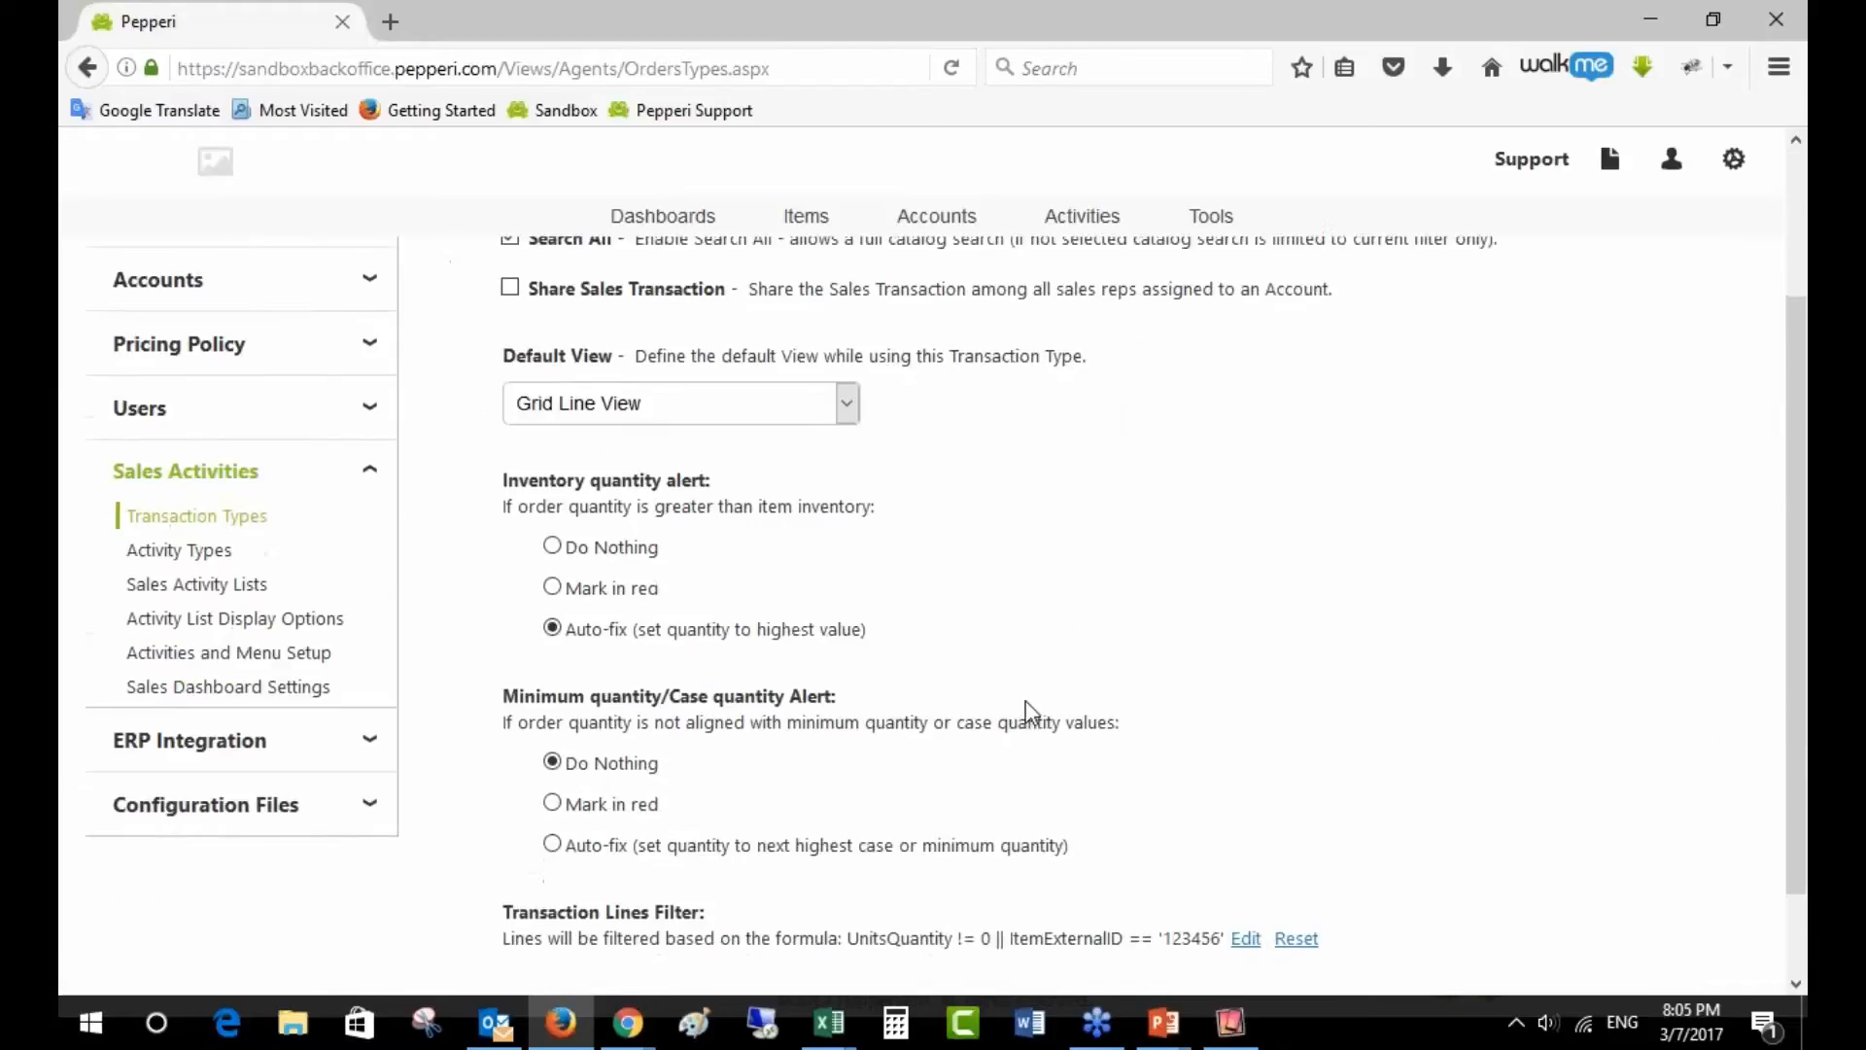
{"action": "scroll", "coordinate": [1026, 709], "scroll_direction": "down", "scroll_amount": 1}
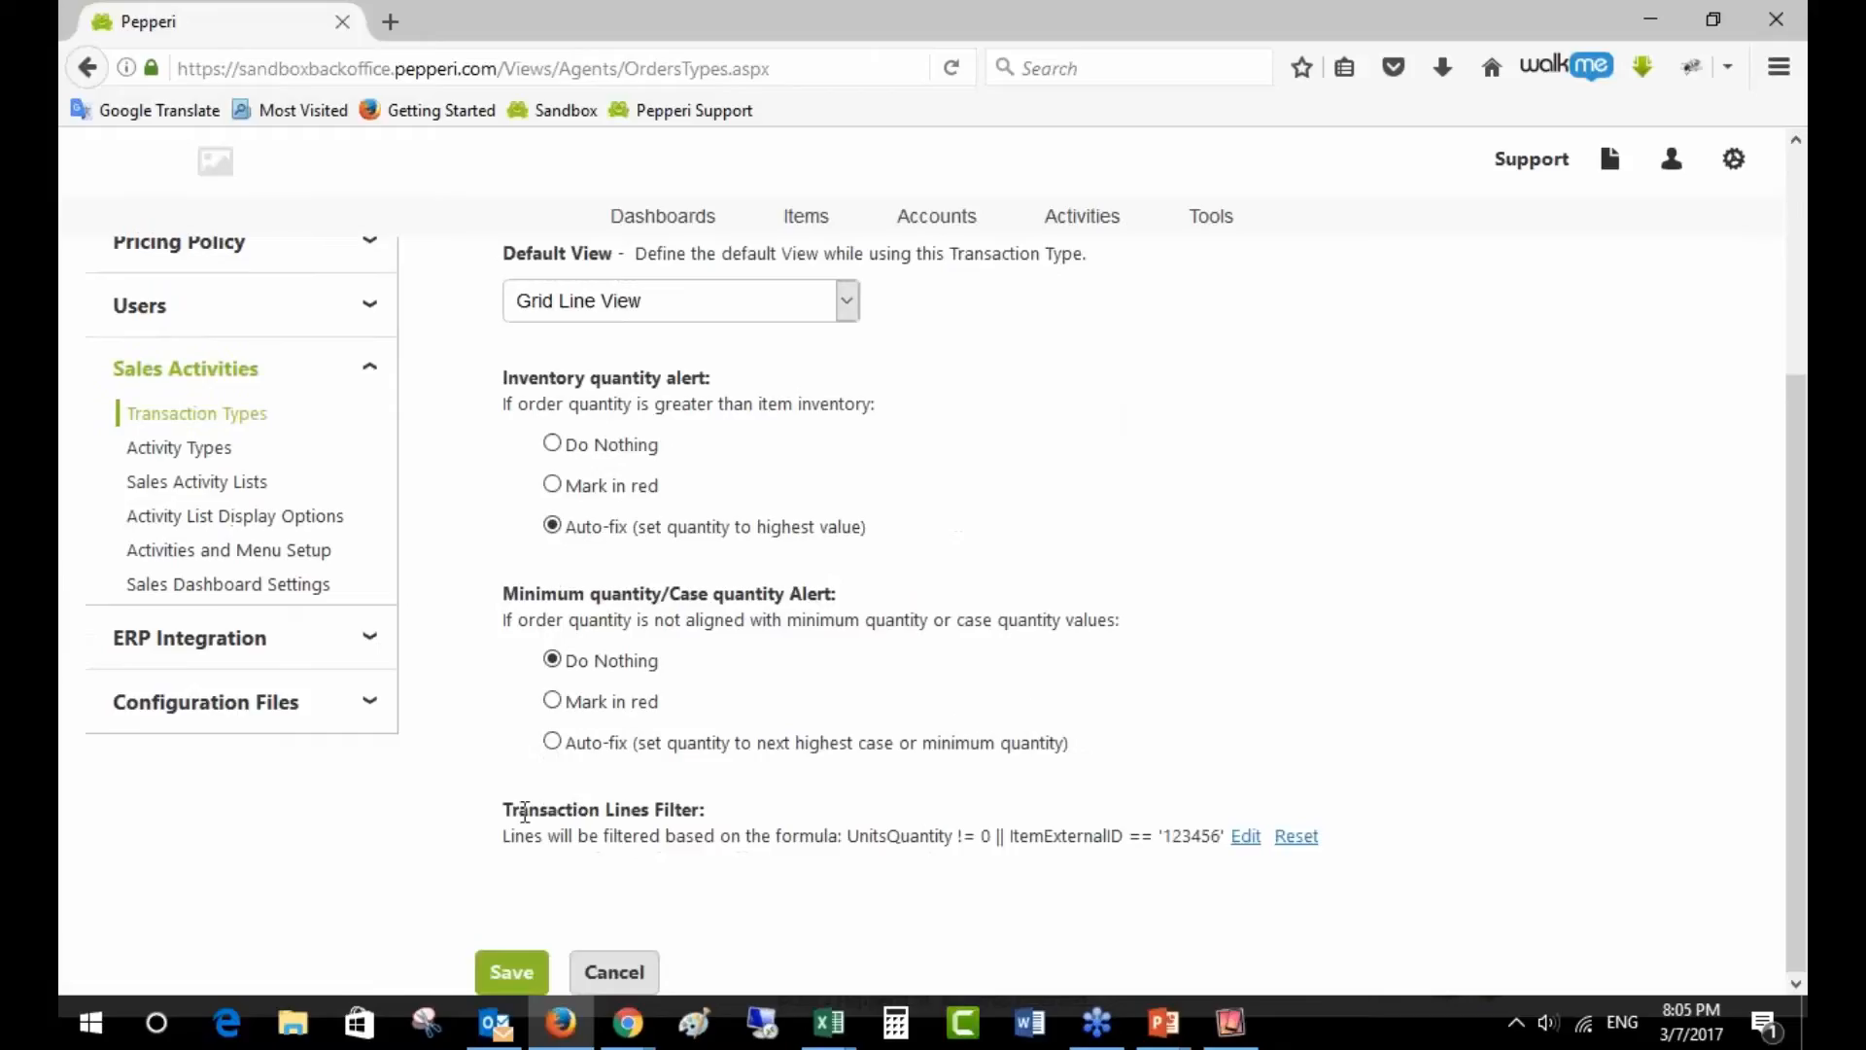
{"action": "left_click_drag", "start_coordinate": [516, 809], "coordinate": [731, 810]}
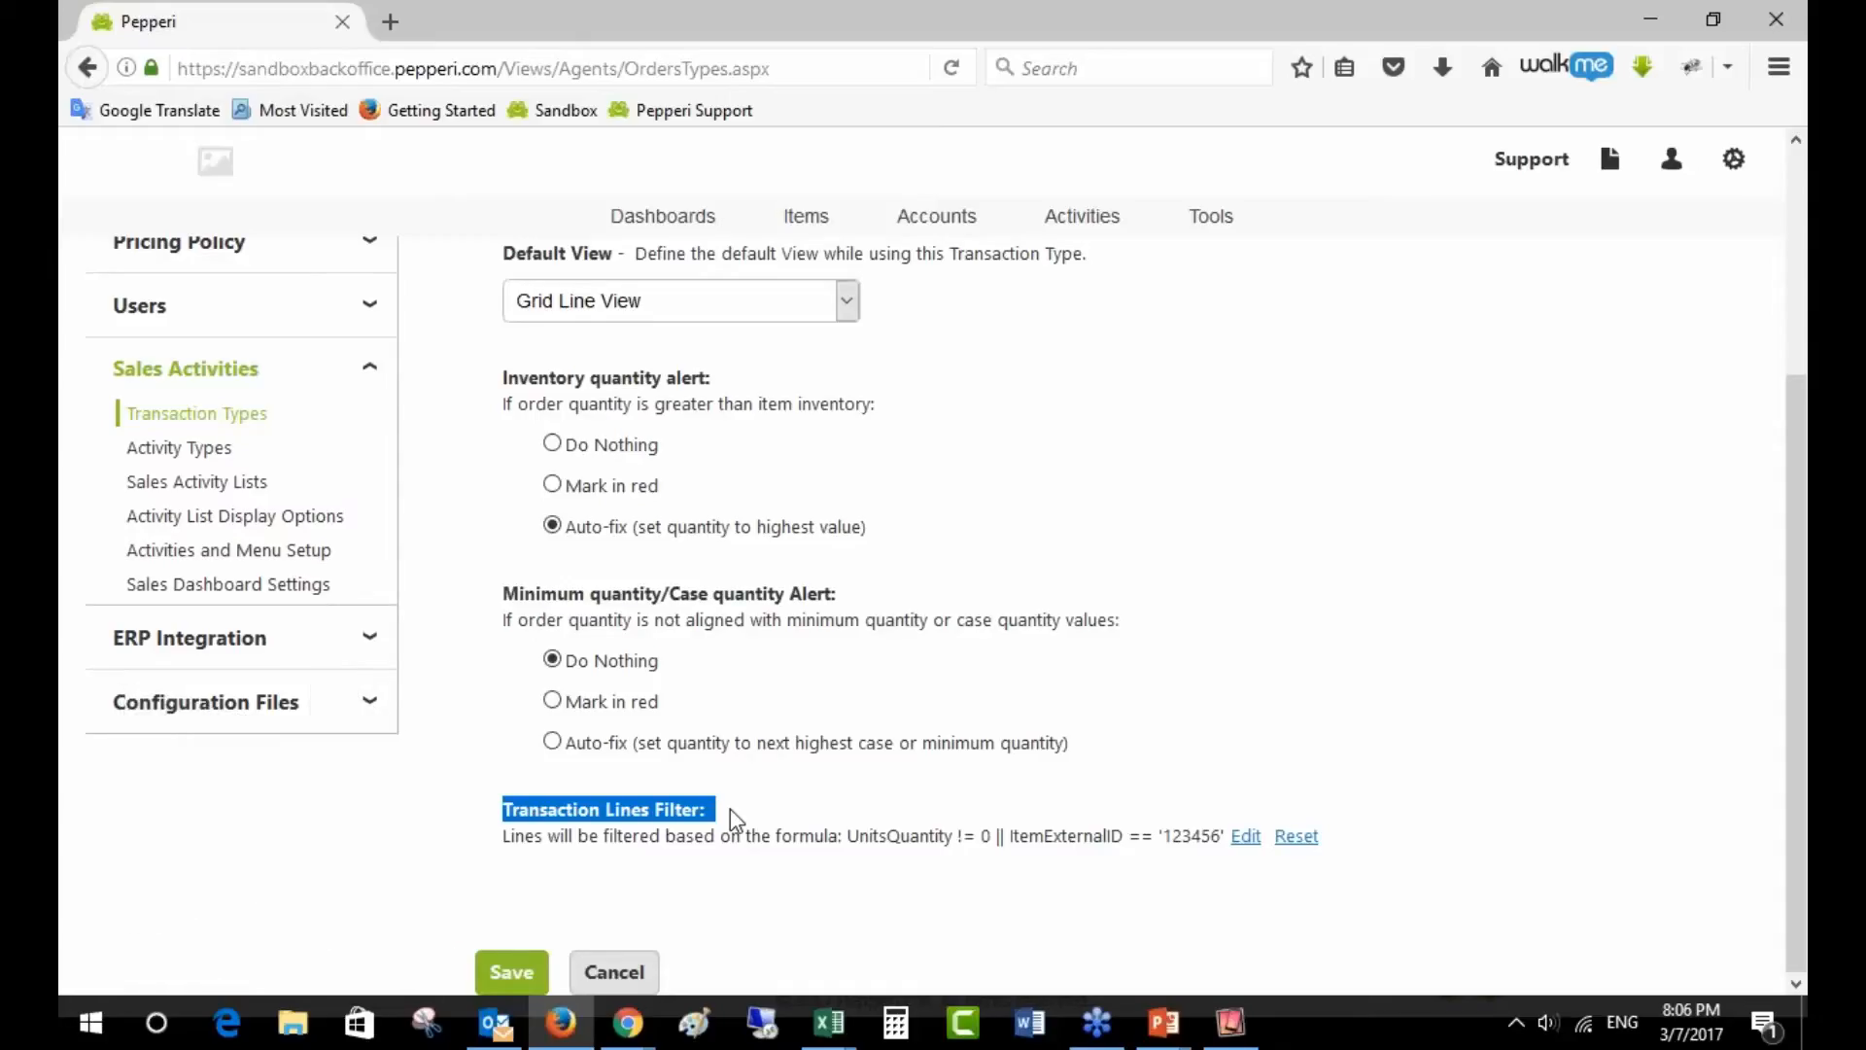
{"action": "left_click", "coordinate": [731, 809]}
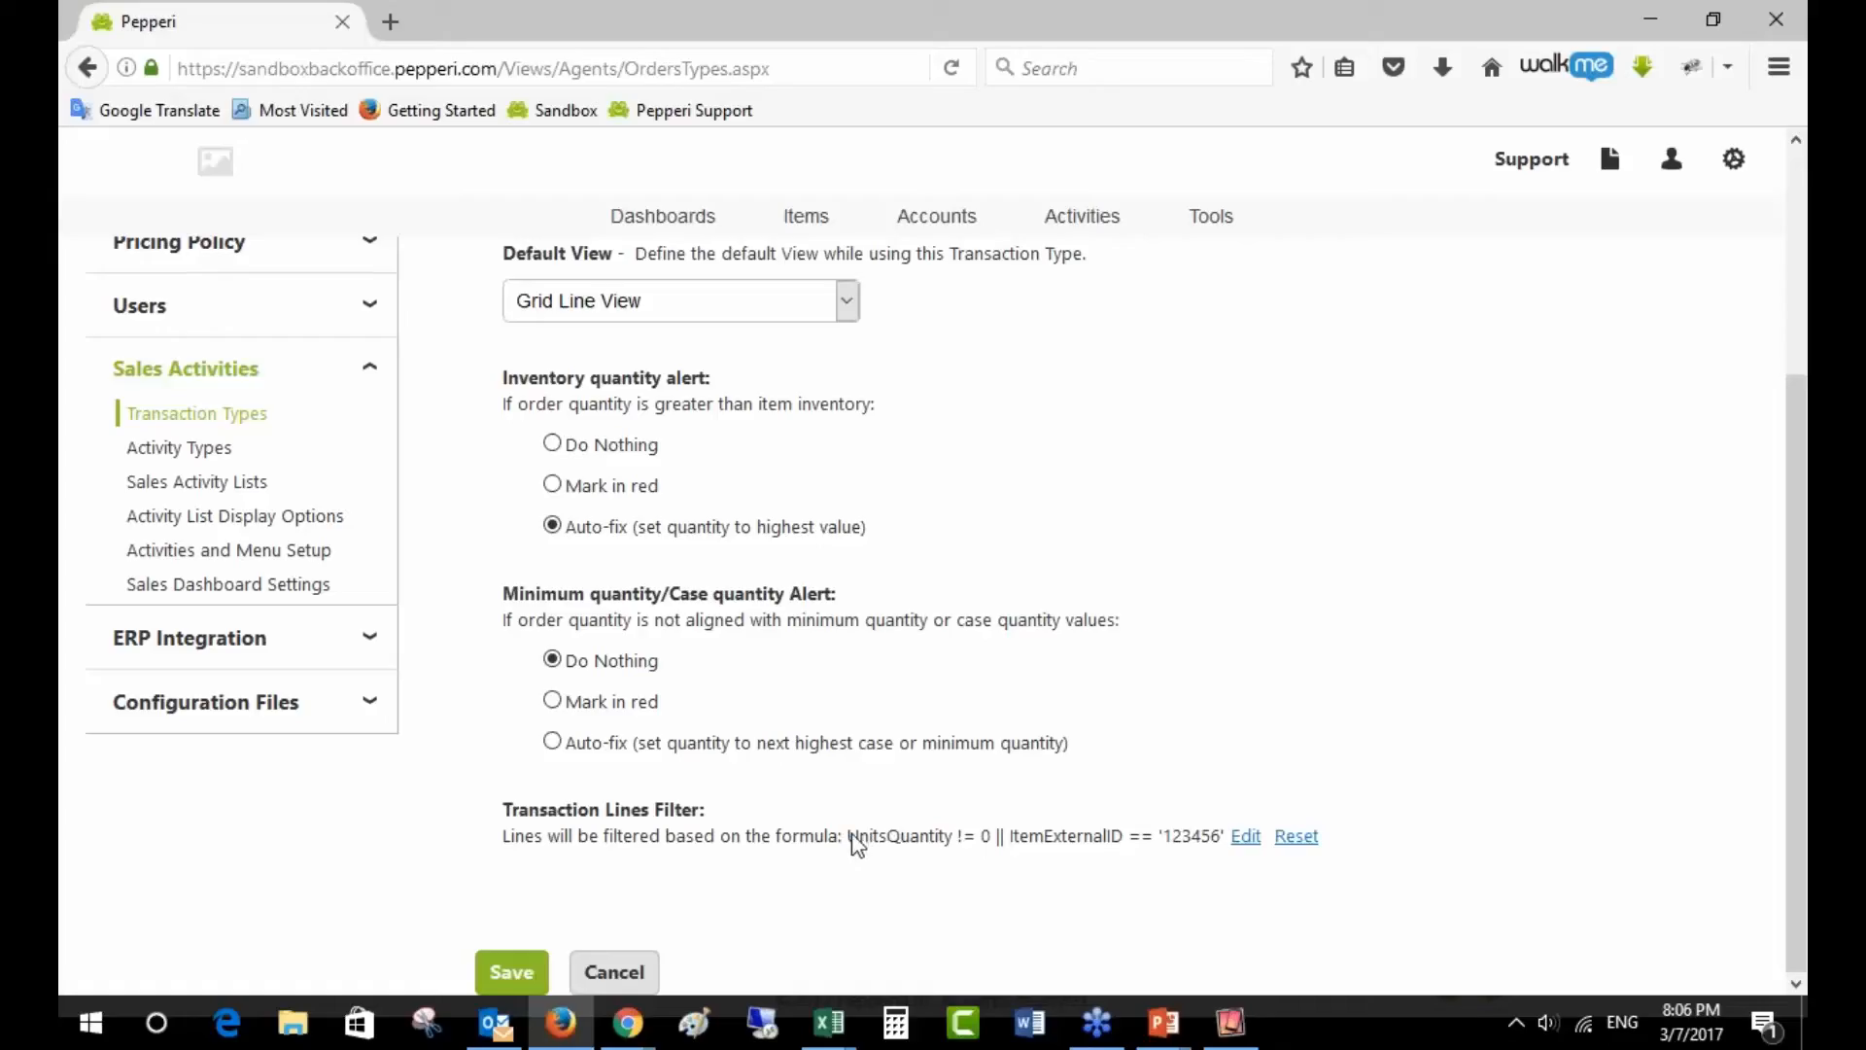
{"action": "left_click_drag", "start_coordinate": [848, 836], "coordinate": [992, 851]}
- Open the lines filter formula in the editor and highlight ItemExternalID and the '123456' value
{"action": "left_click", "coordinate": [958, 838]}
{"action": "left_click", "coordinate": [1245, 838]}
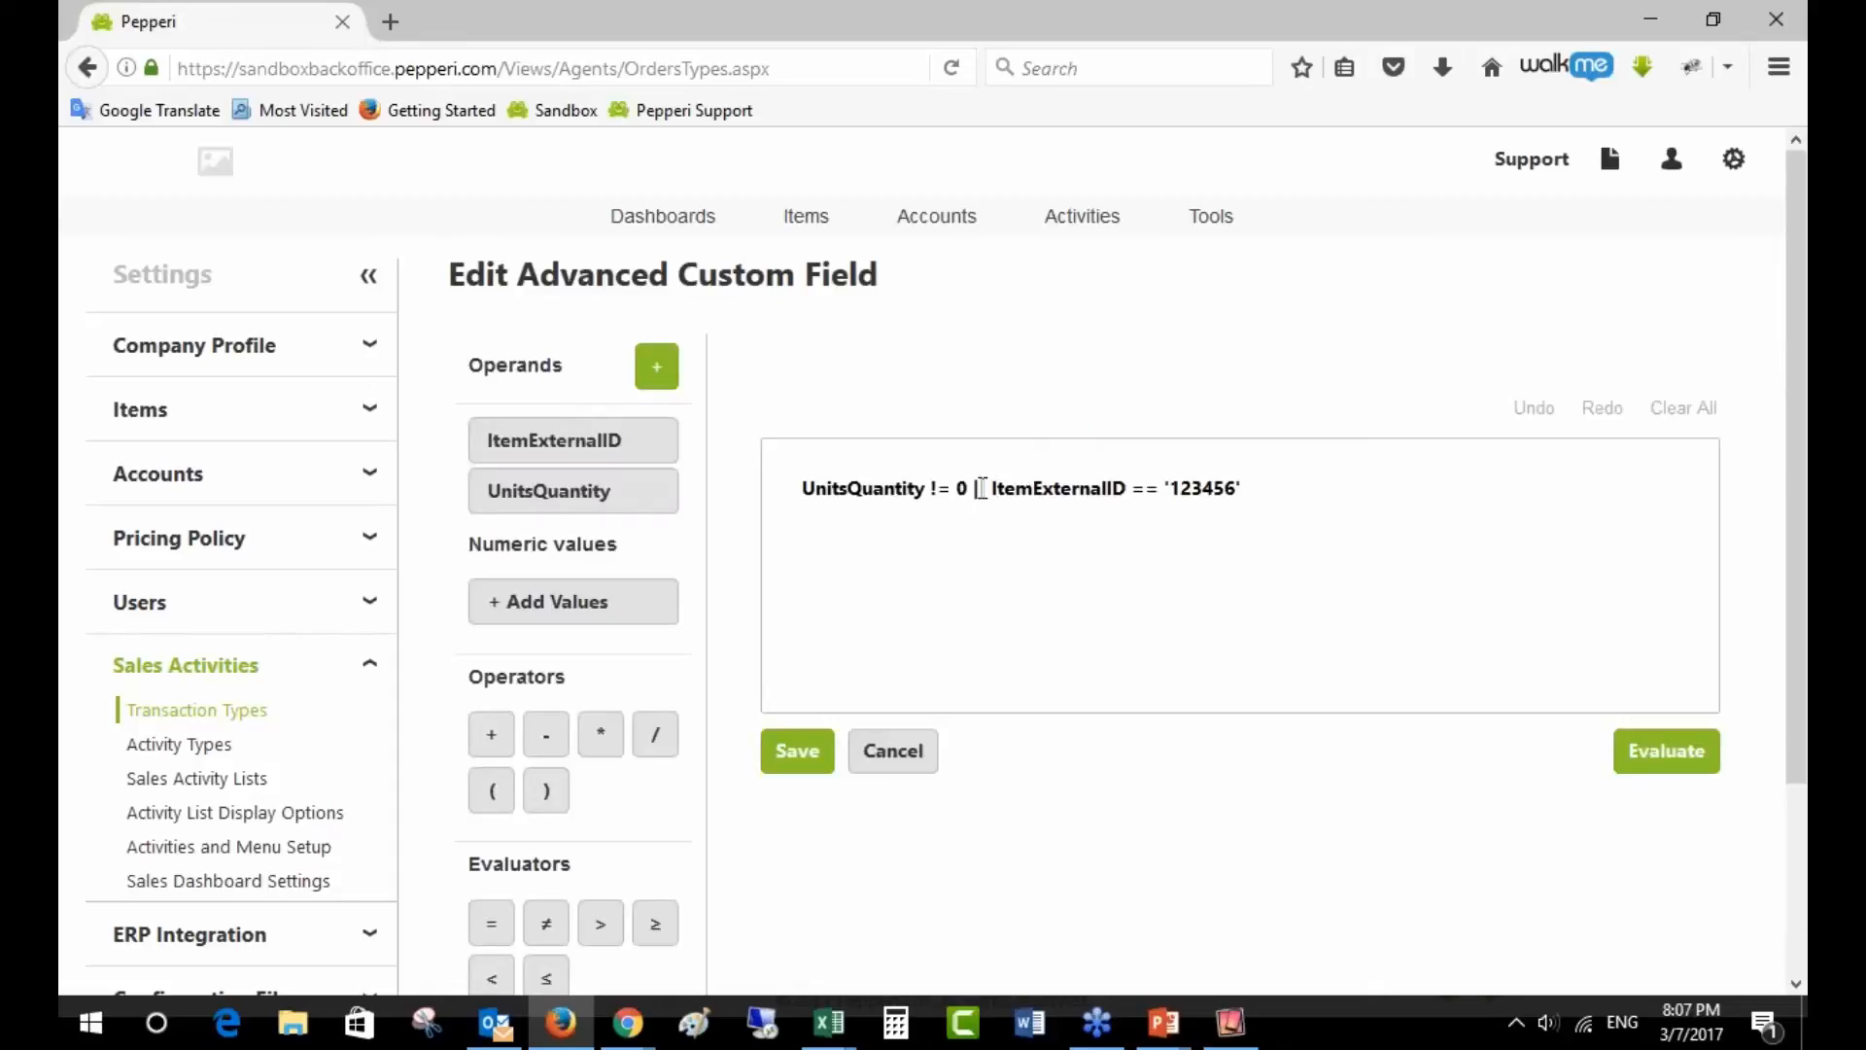
{"action": "scroll", "coordinate": [724, 865], "scroll_direction": "down", "scroll_amount": 2}
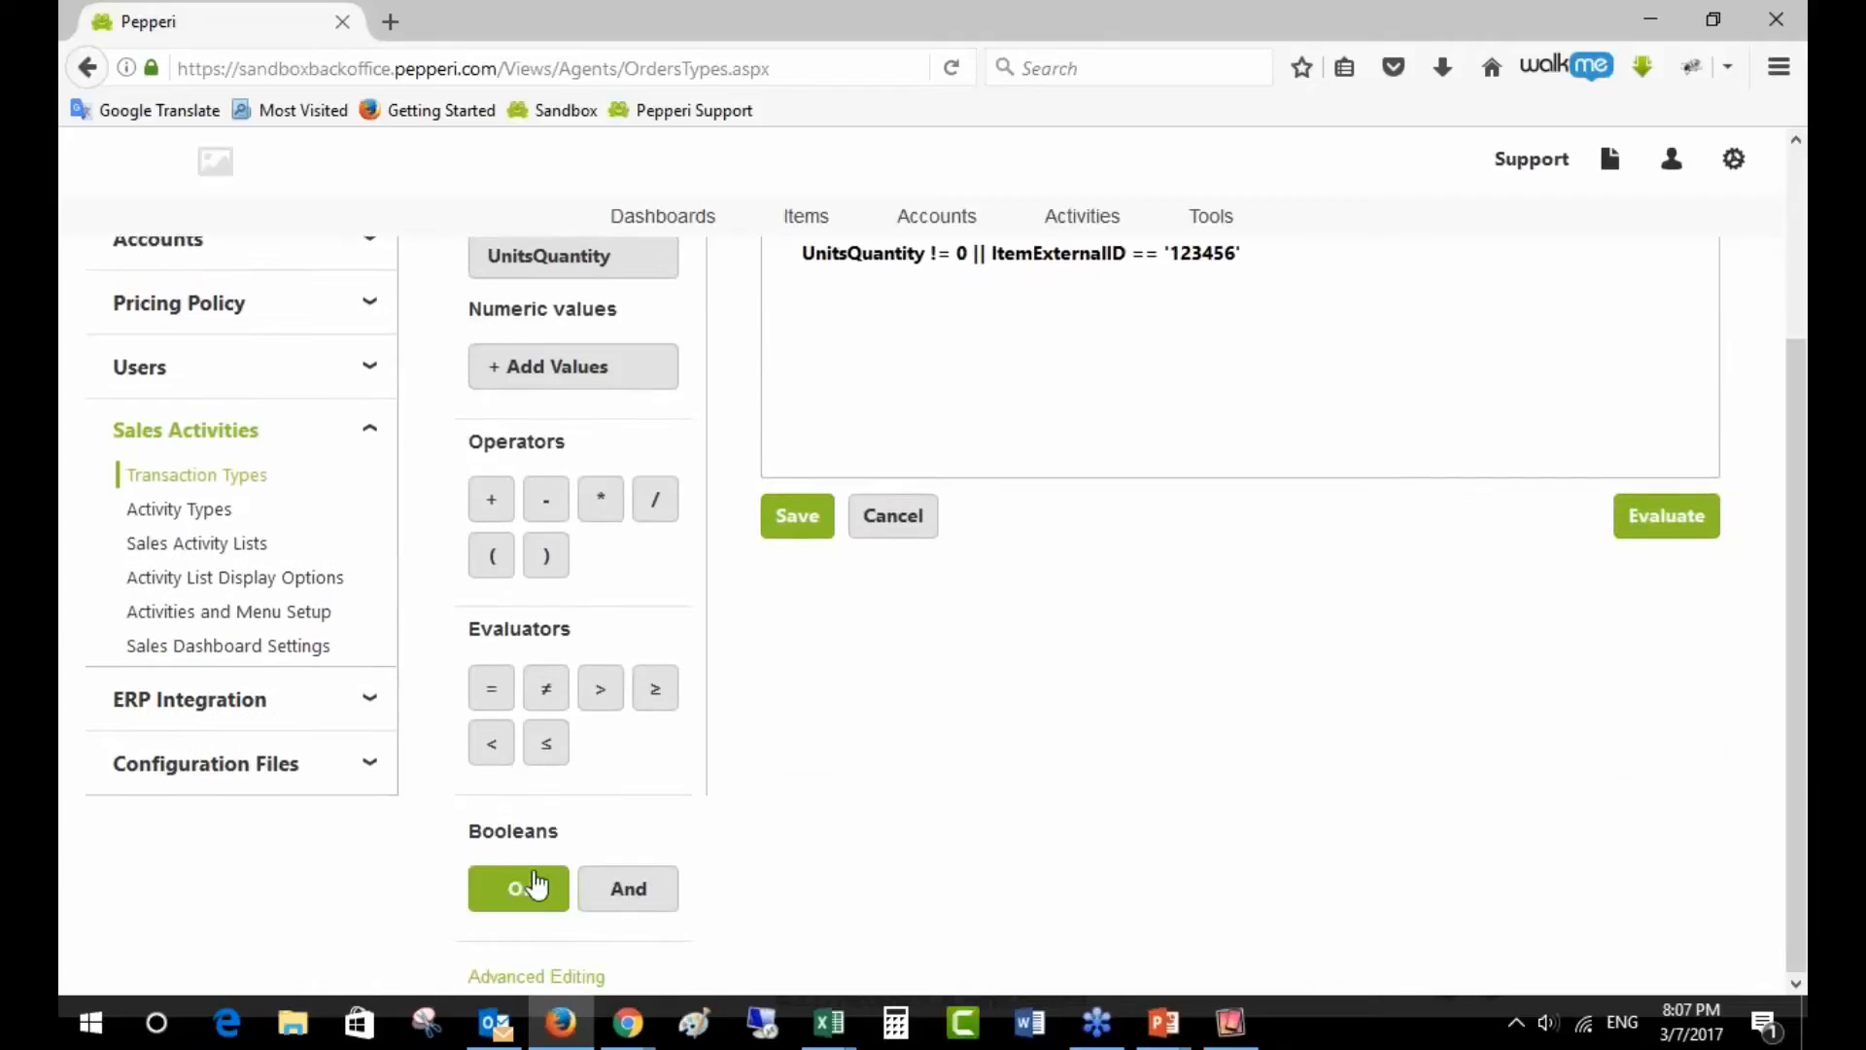
{"action": "scroll", "coordinate": [515, 890], "scroll_direction": "up", "scroll_amount": 2}
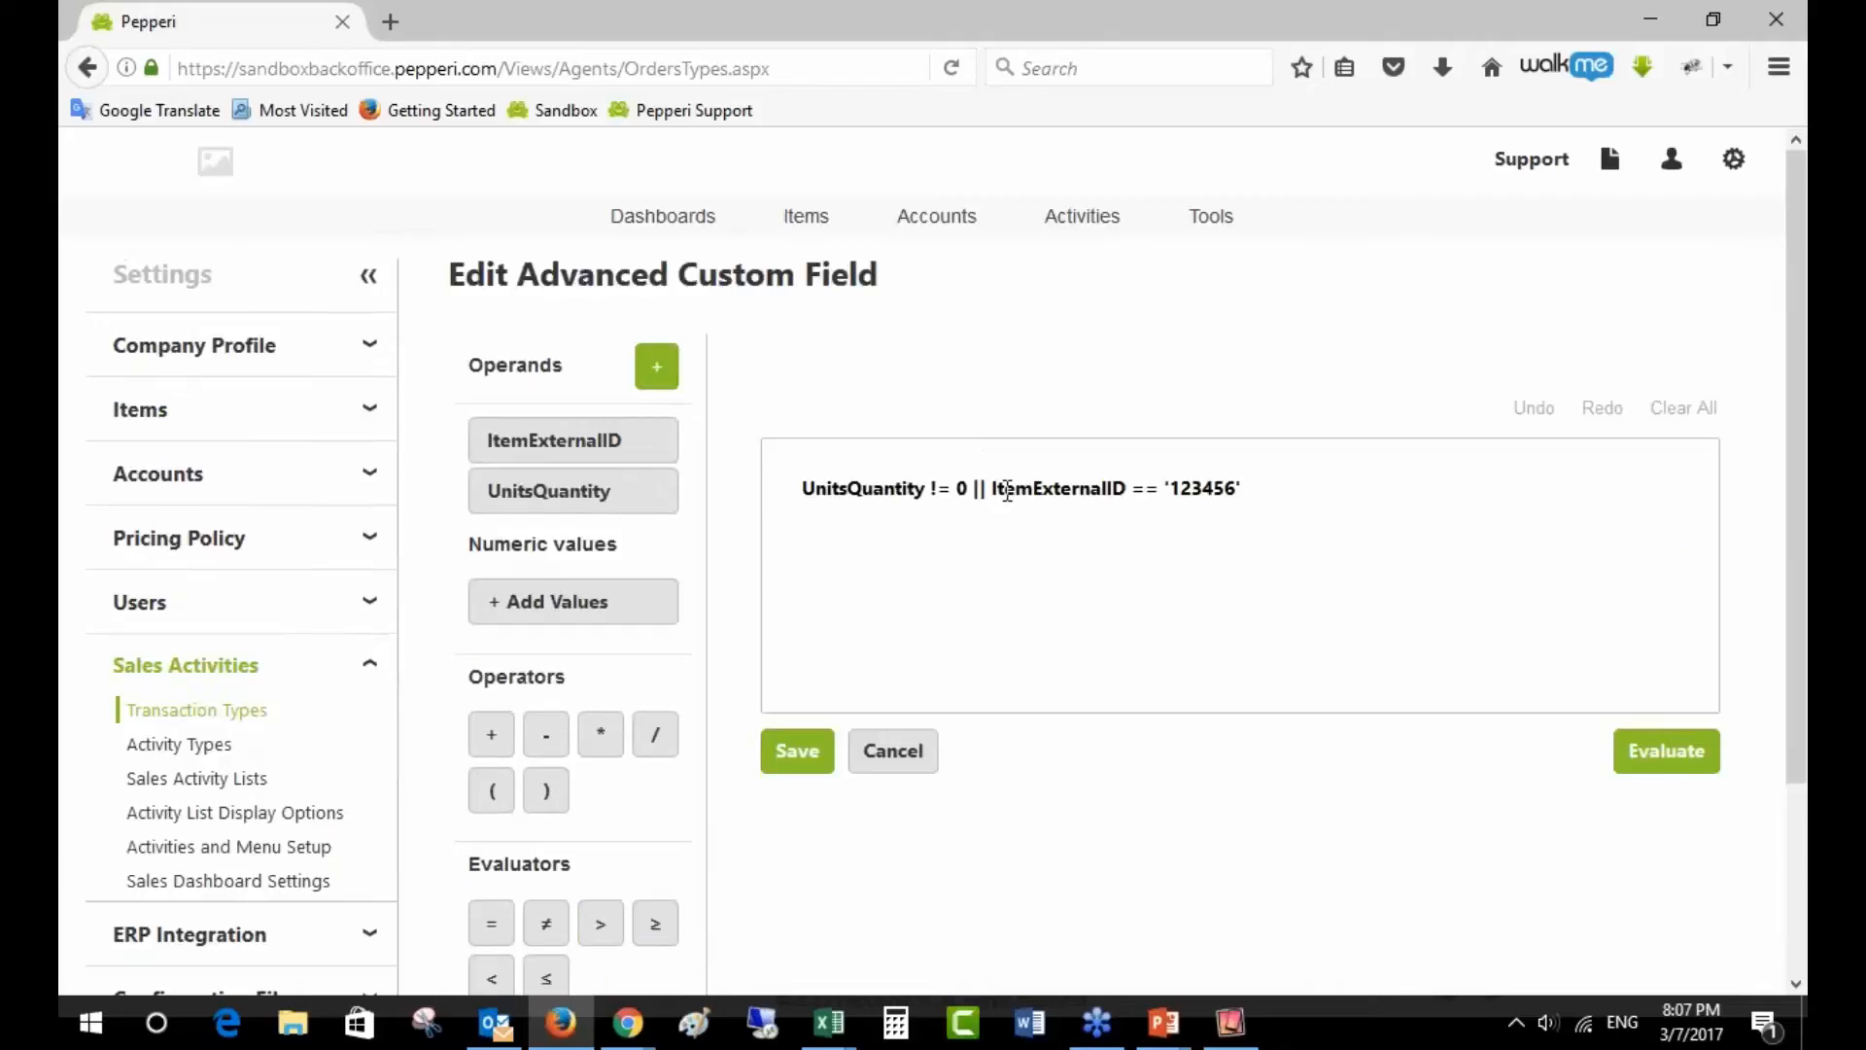
{"action": "left_click_drag", "start_coordinate": [998, 488], "coordinate": [1143, 496]}
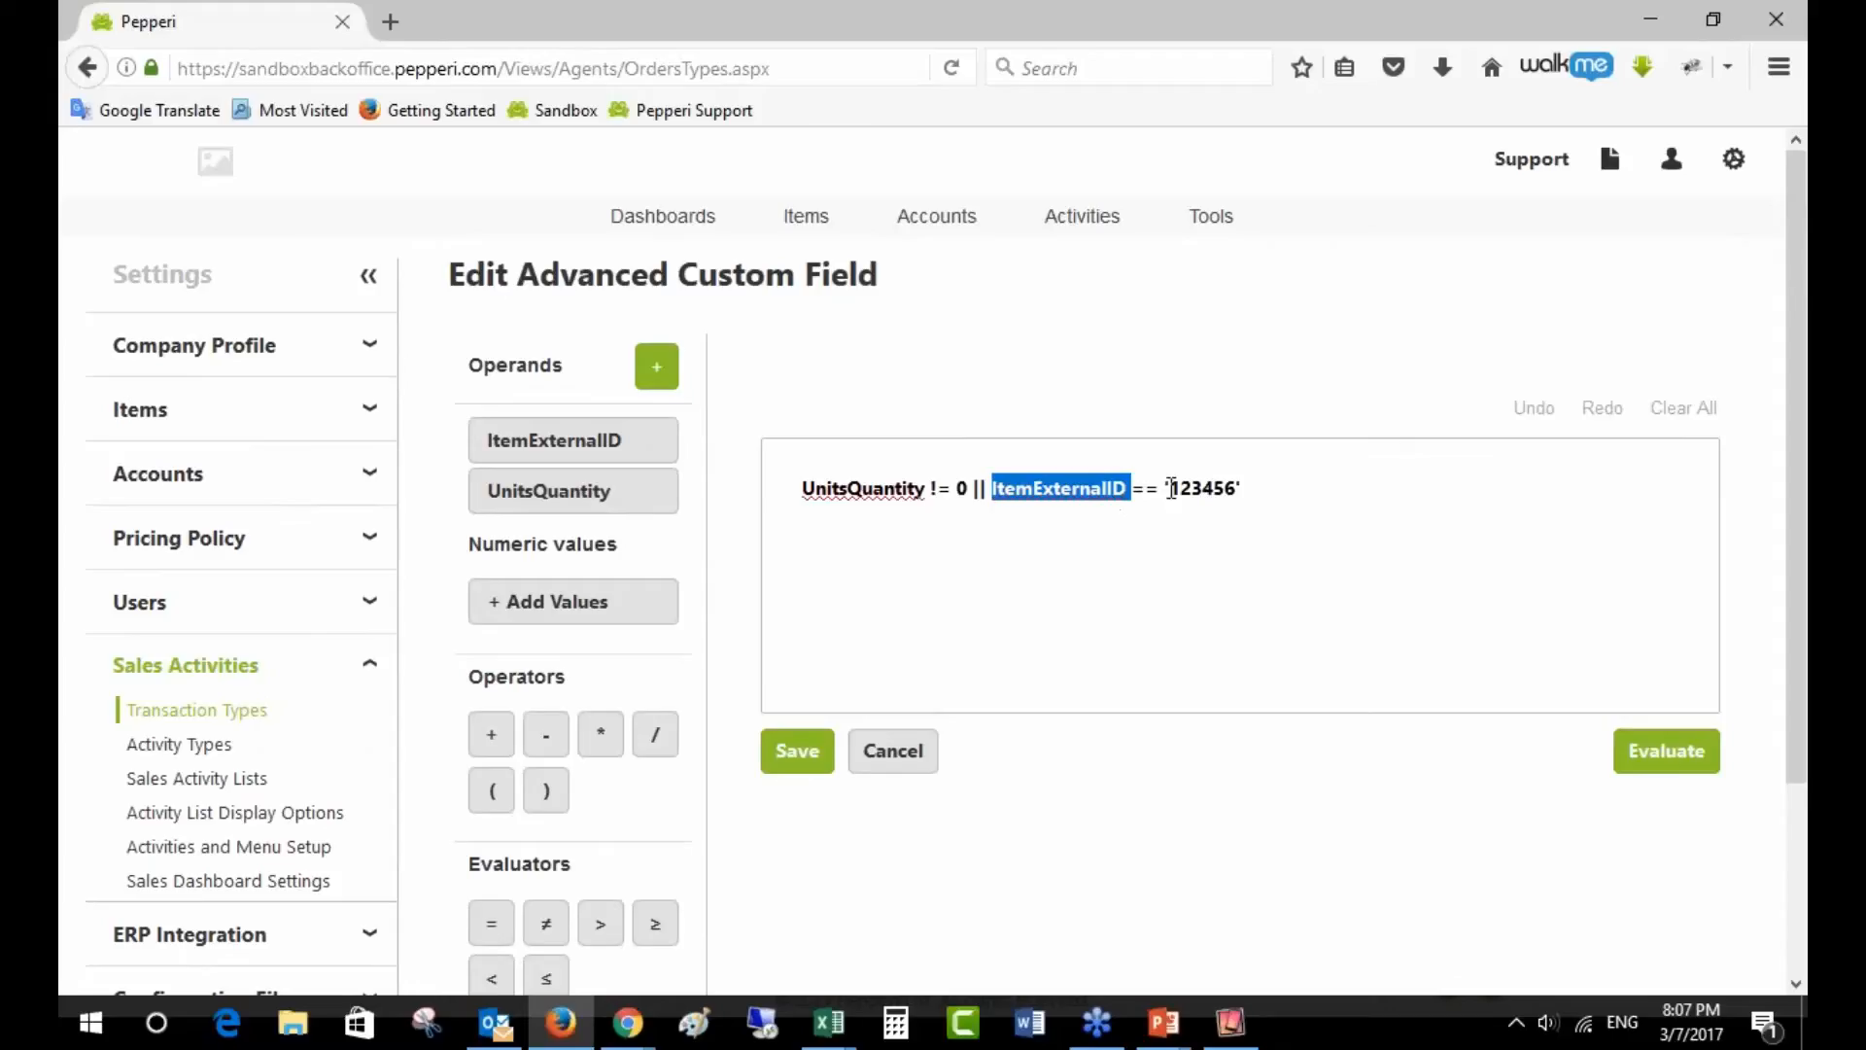
{"action": "left_click_drag", "start_coordinate": [1171, 488], "coordinate": [1238, 488]}
{"action": "left_click", "coordinate": [1235, 491]}
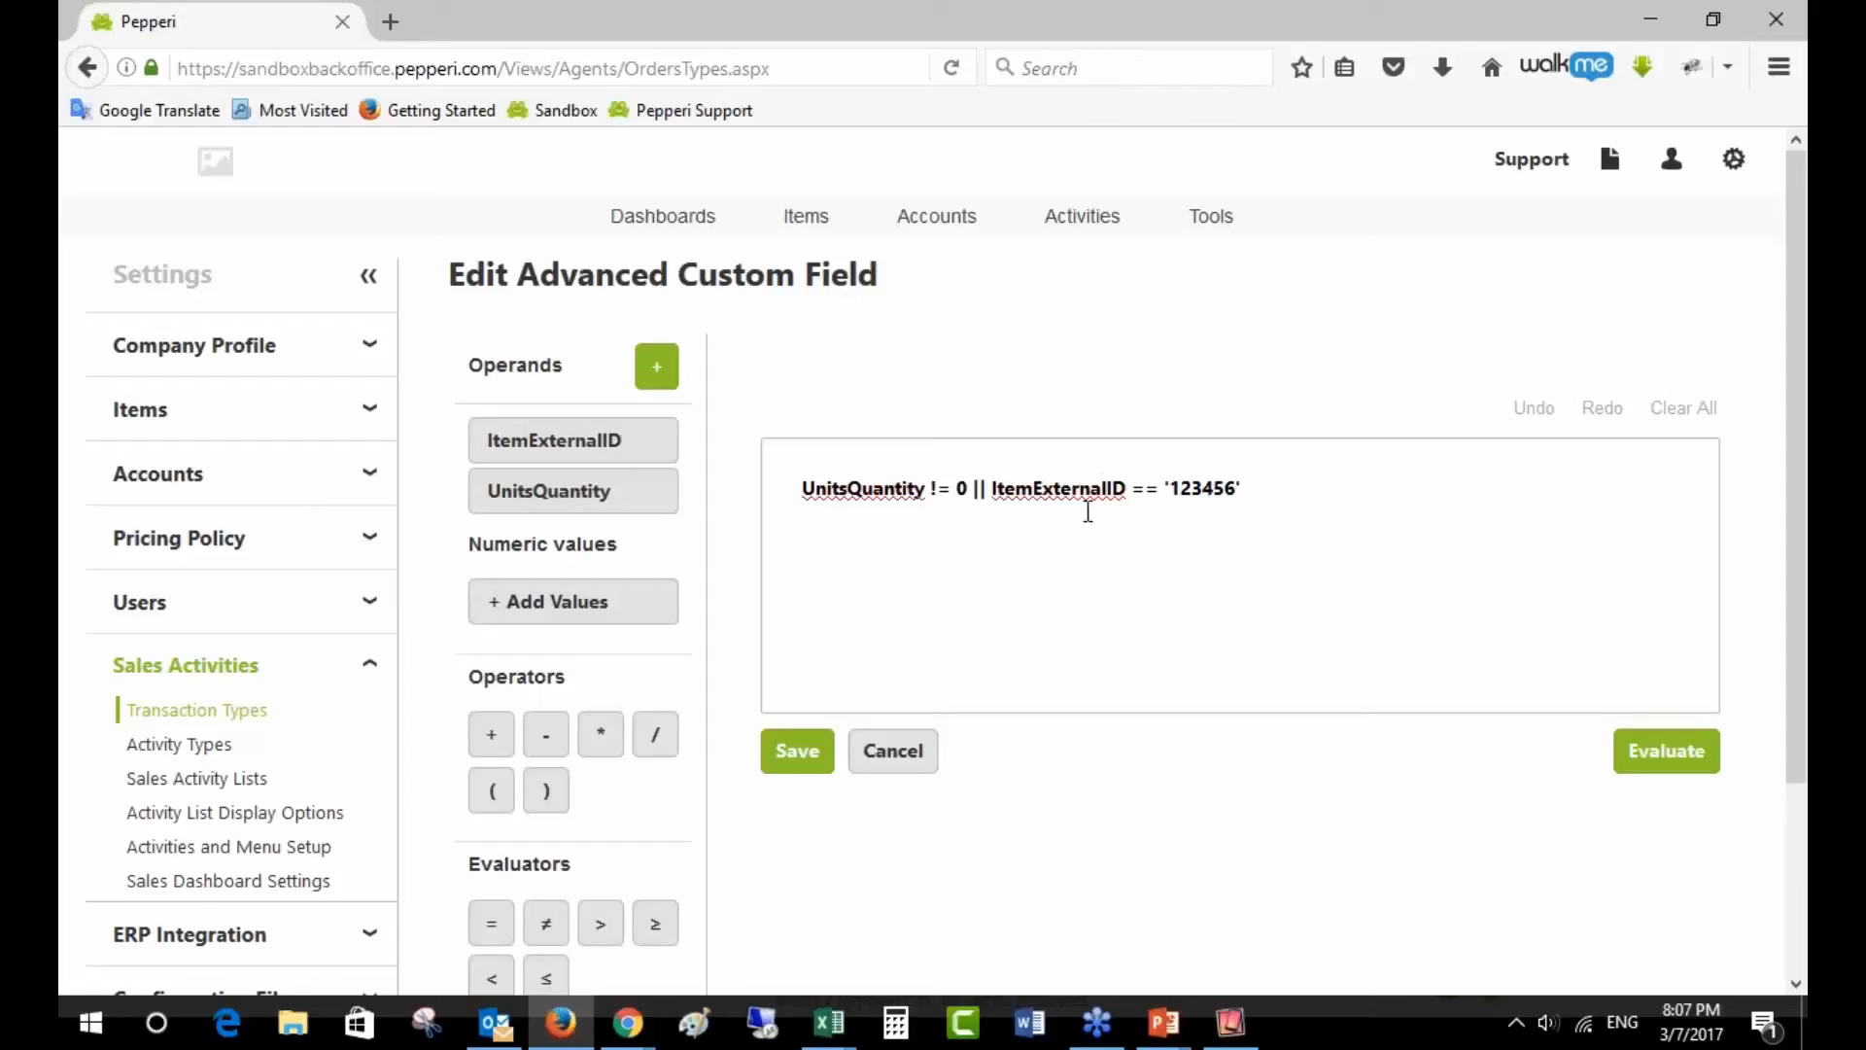
- Browse the Item Fields operands, ticking Item External ID, then cancel leaving the filter unchanged
{"action": "left_click", "coordinate": [670, 371]}
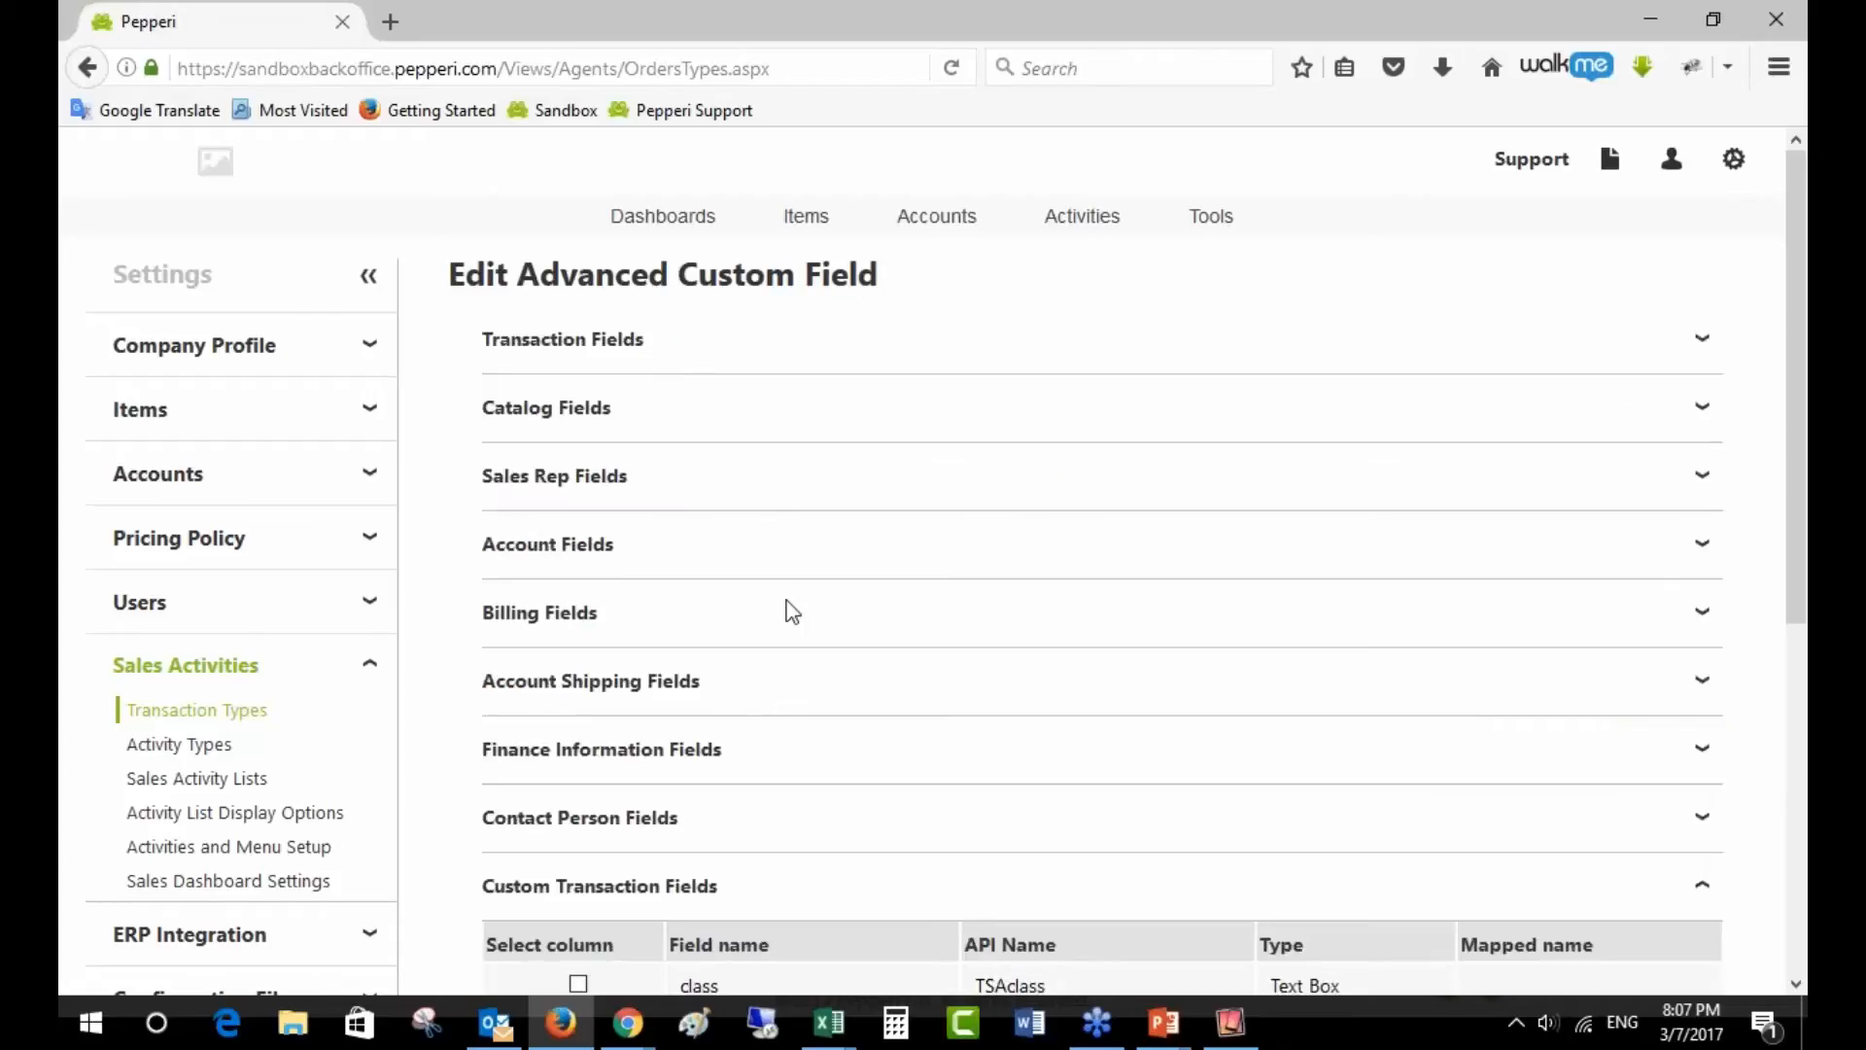
{"action": "scroll", "coordinate": [787, 616], "scroll_direction": "down", "scroll_amount": 5}
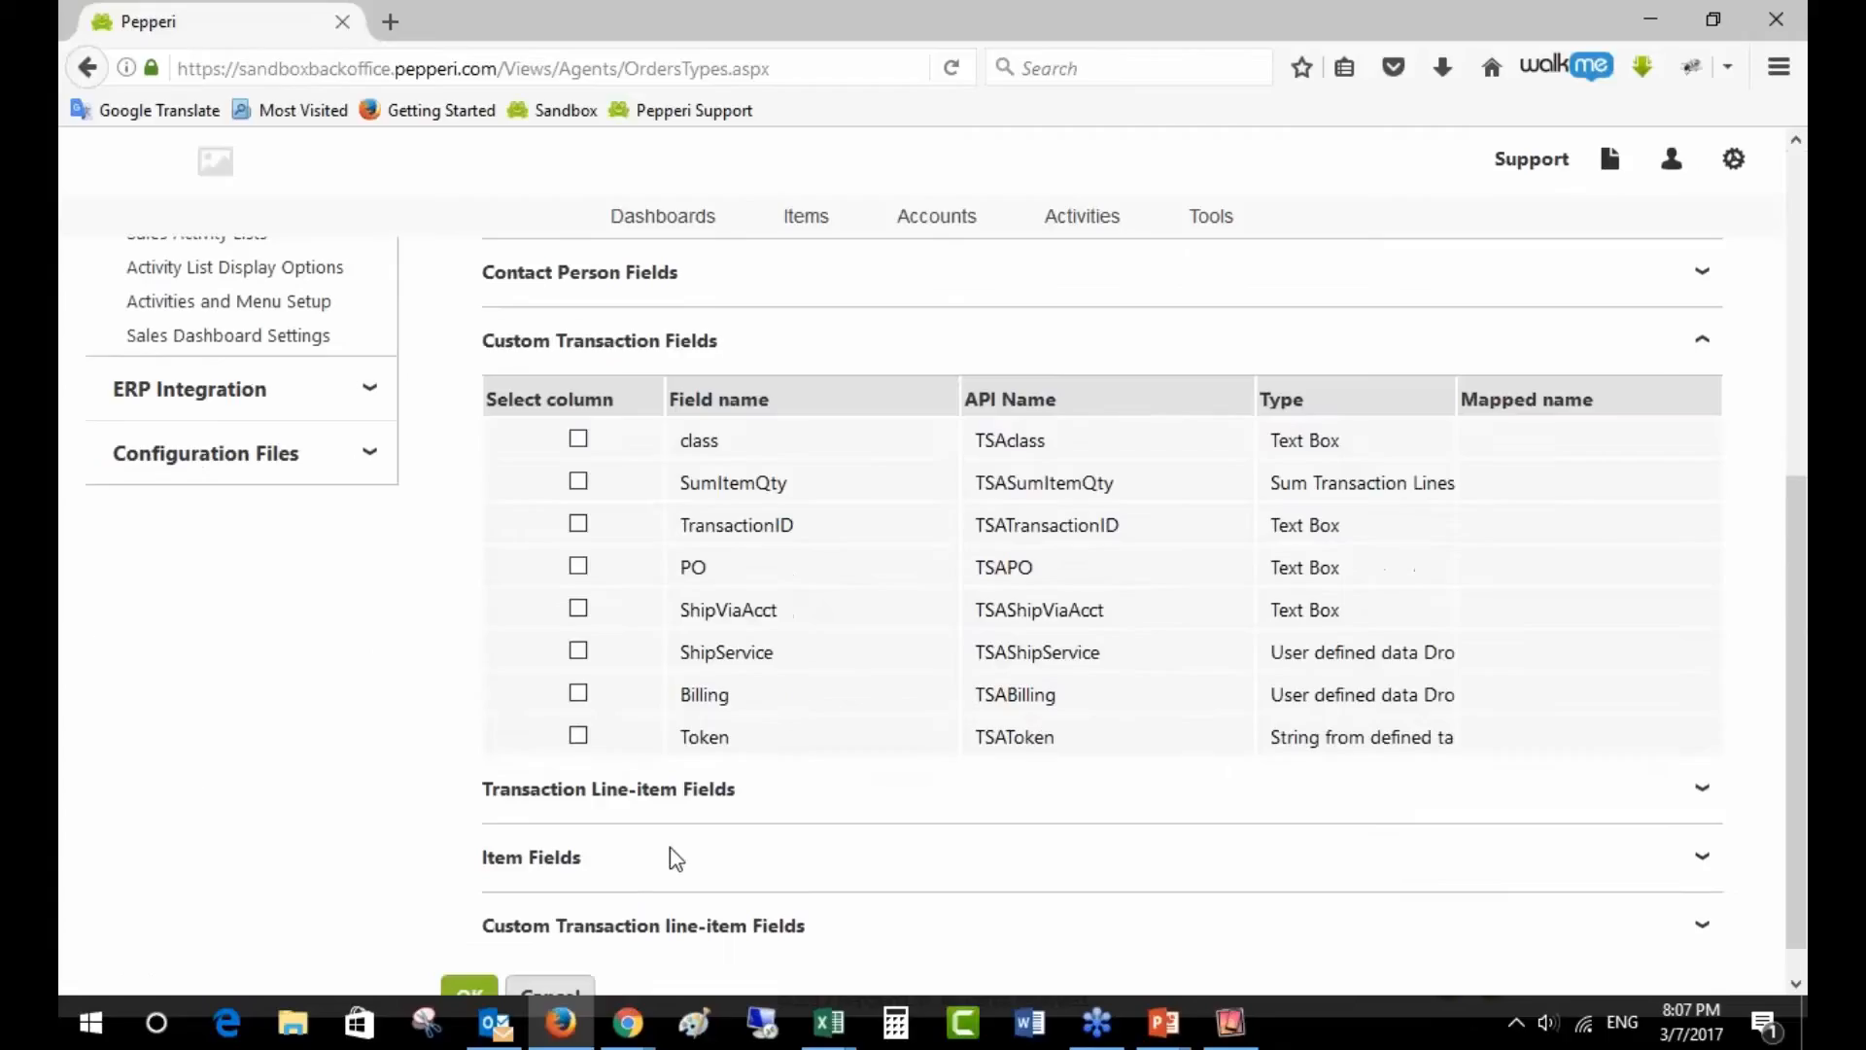
{"action": "left_click", "coordinate": [680, 858]}
{"action": "scroll", "coordinate": [708, 873], "scroll_direction": "down", "scroll_amount": 5}
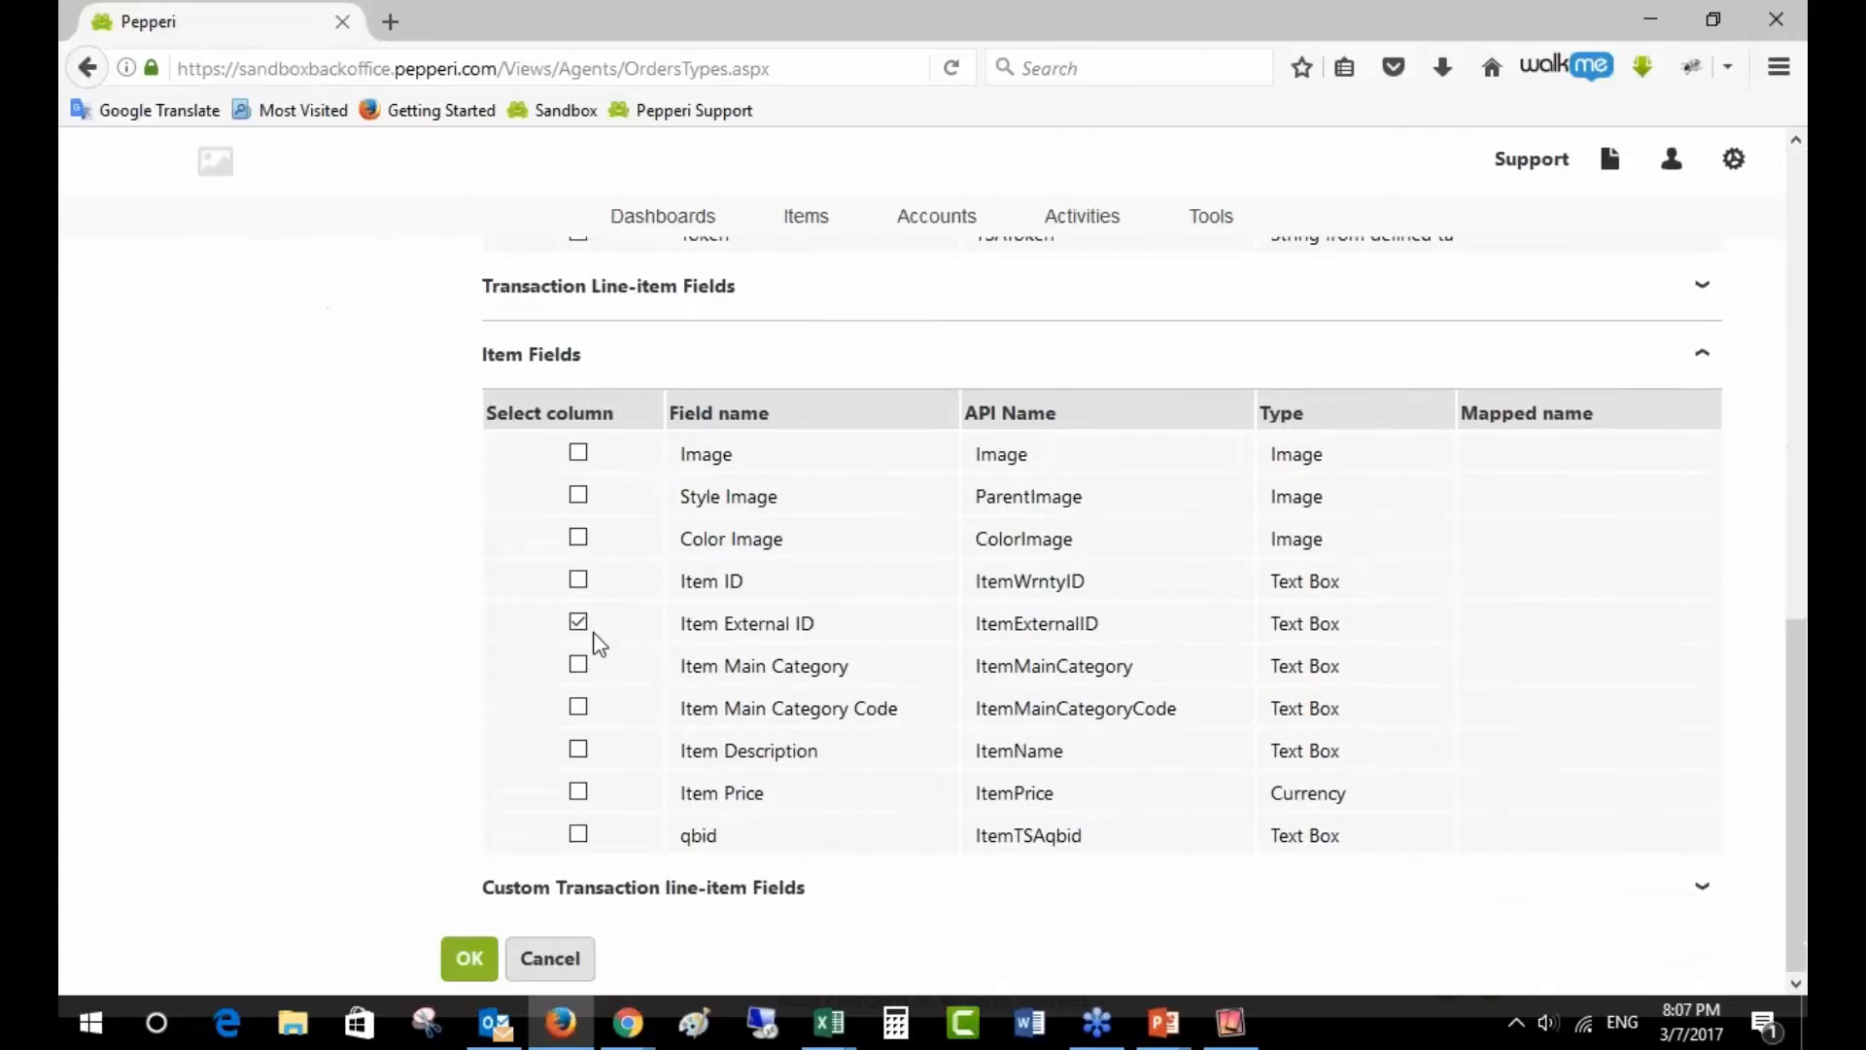
{"action": "left_click", "coordinate": [579, 622]}
{"action": "left_click", "coordinate": [579, 960]}
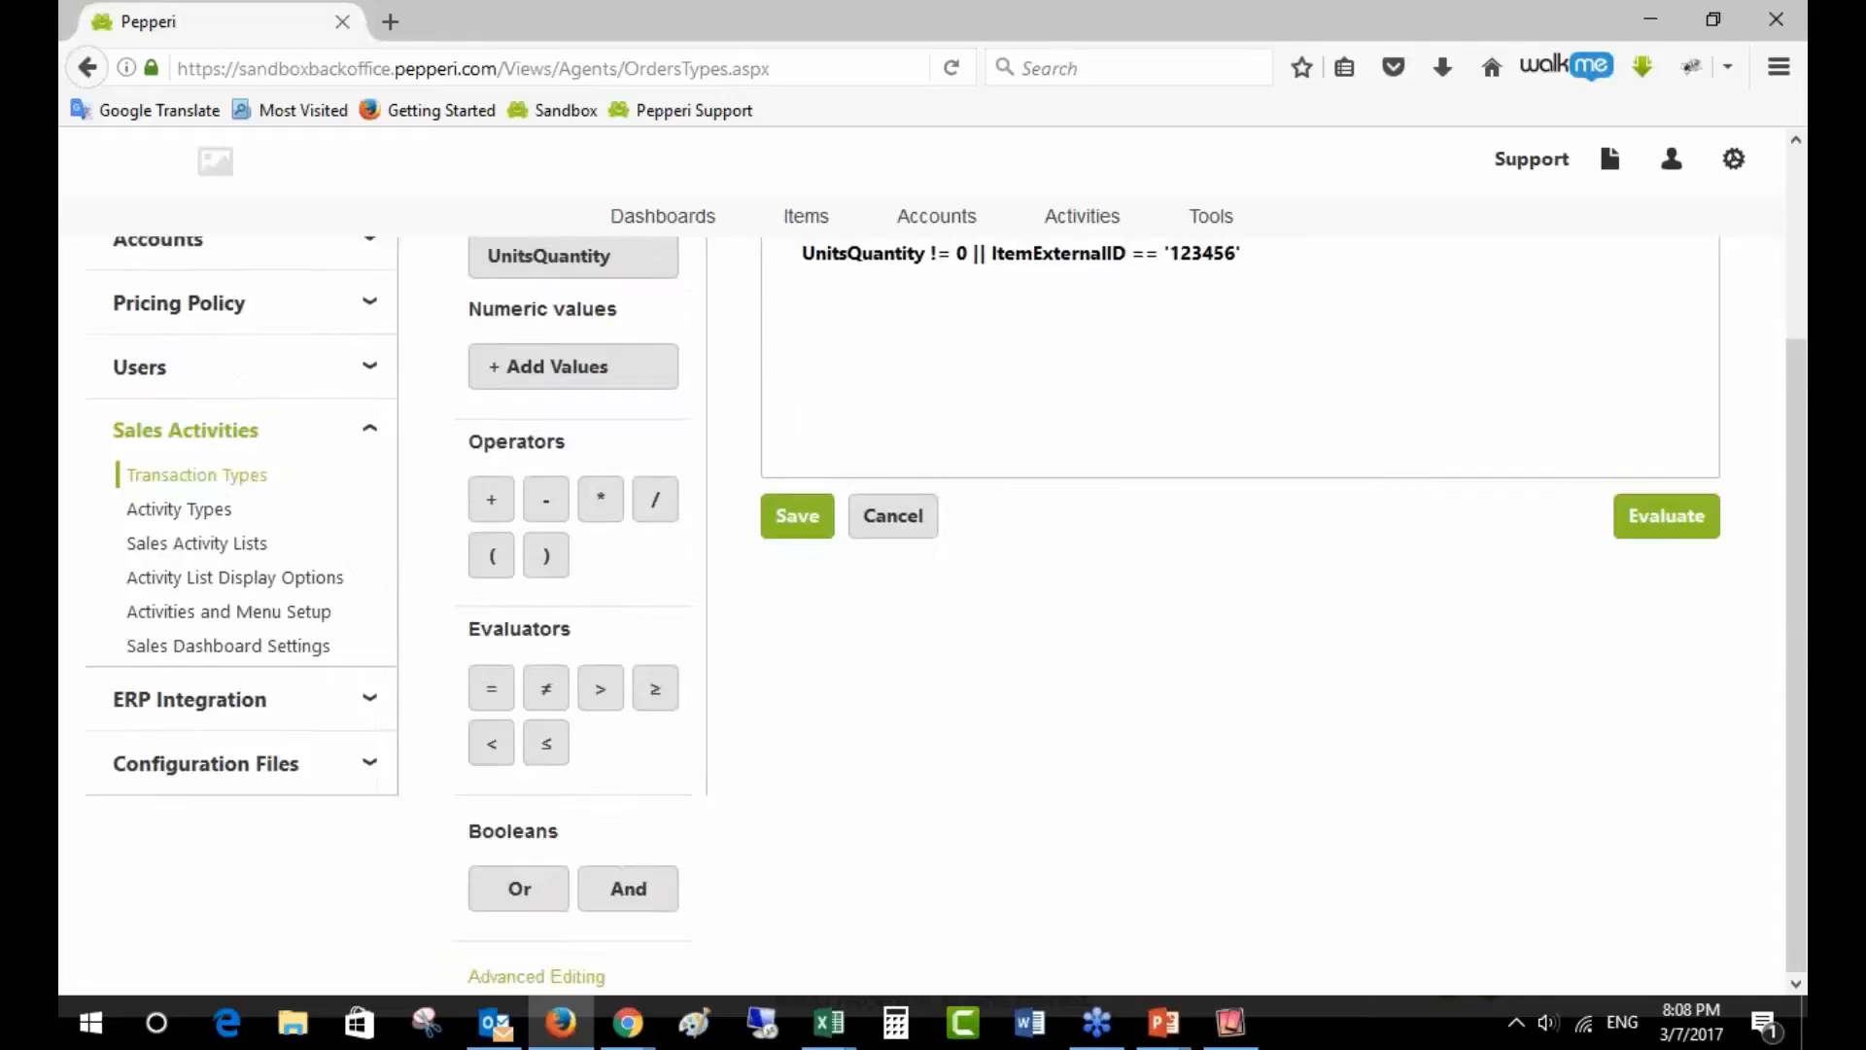
{"action": "scroll", "coordinate": [741, 925], "scroll_direction": "up", "scroll_amount": 3}
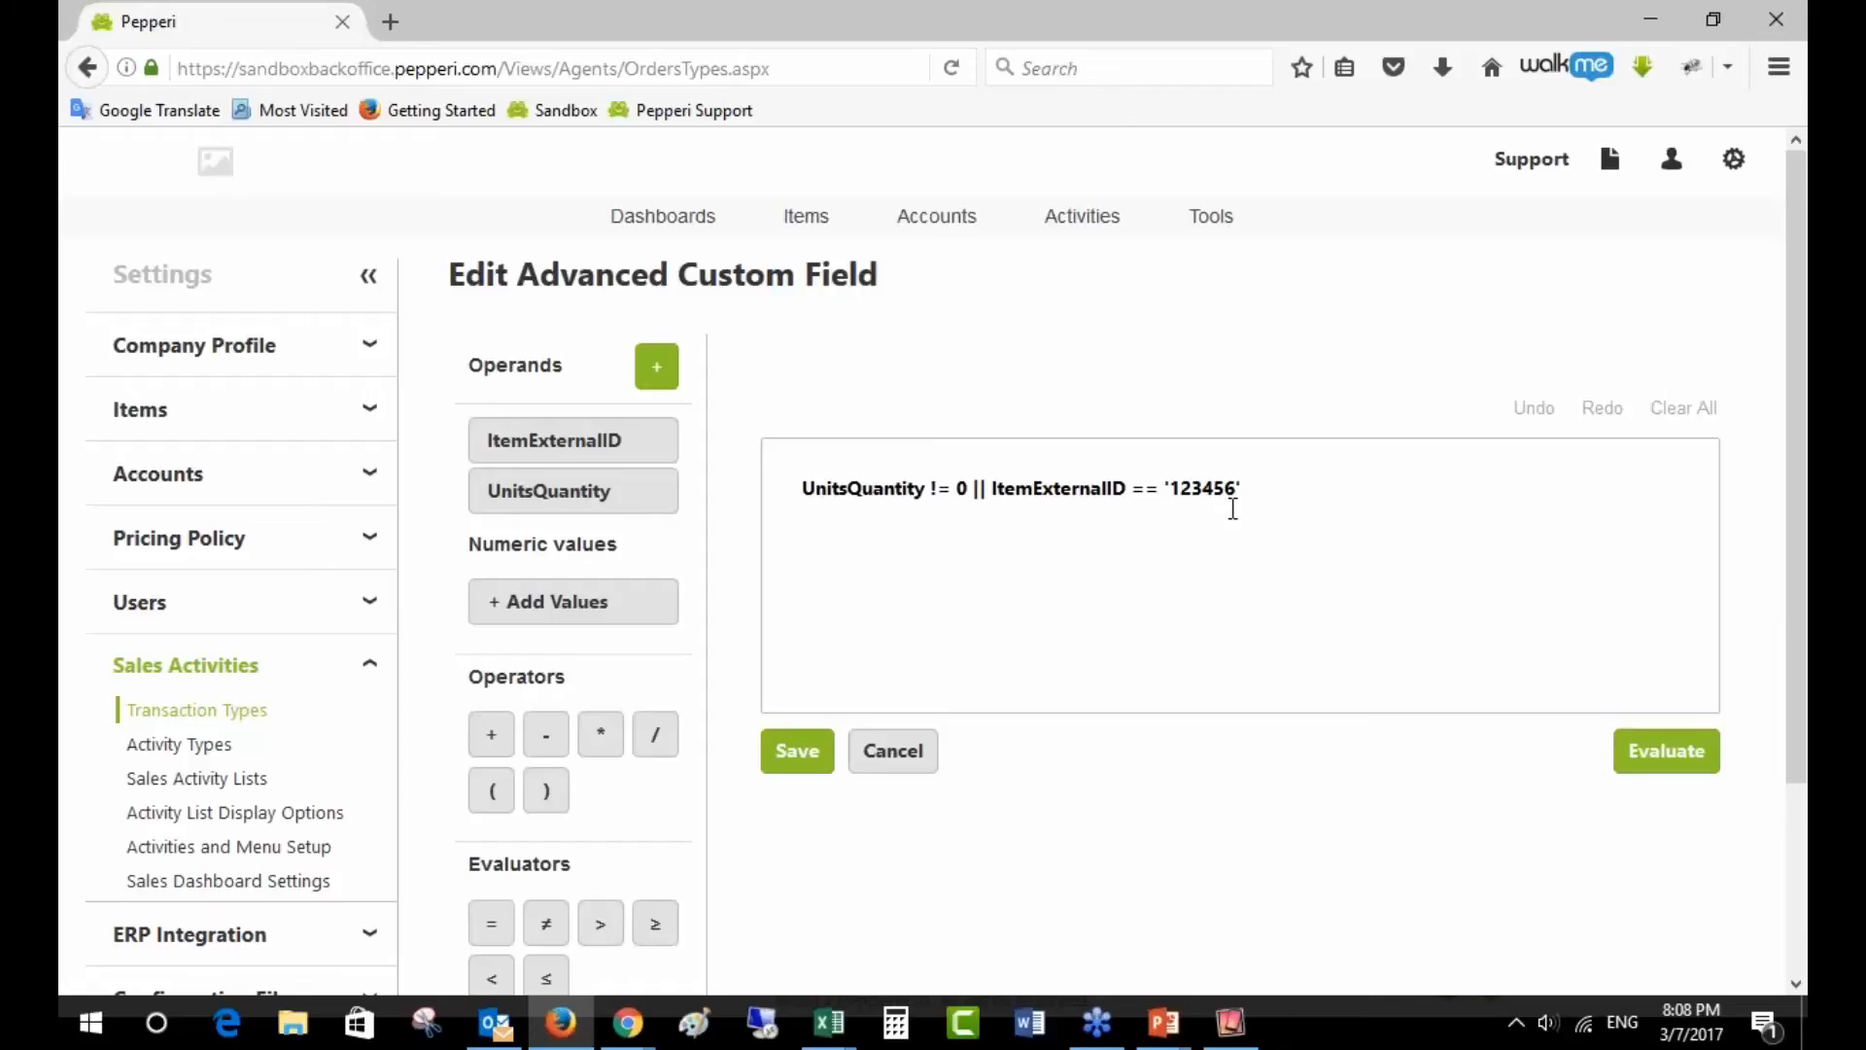
{"action": "left_click", "coordinate": [934, 761]}
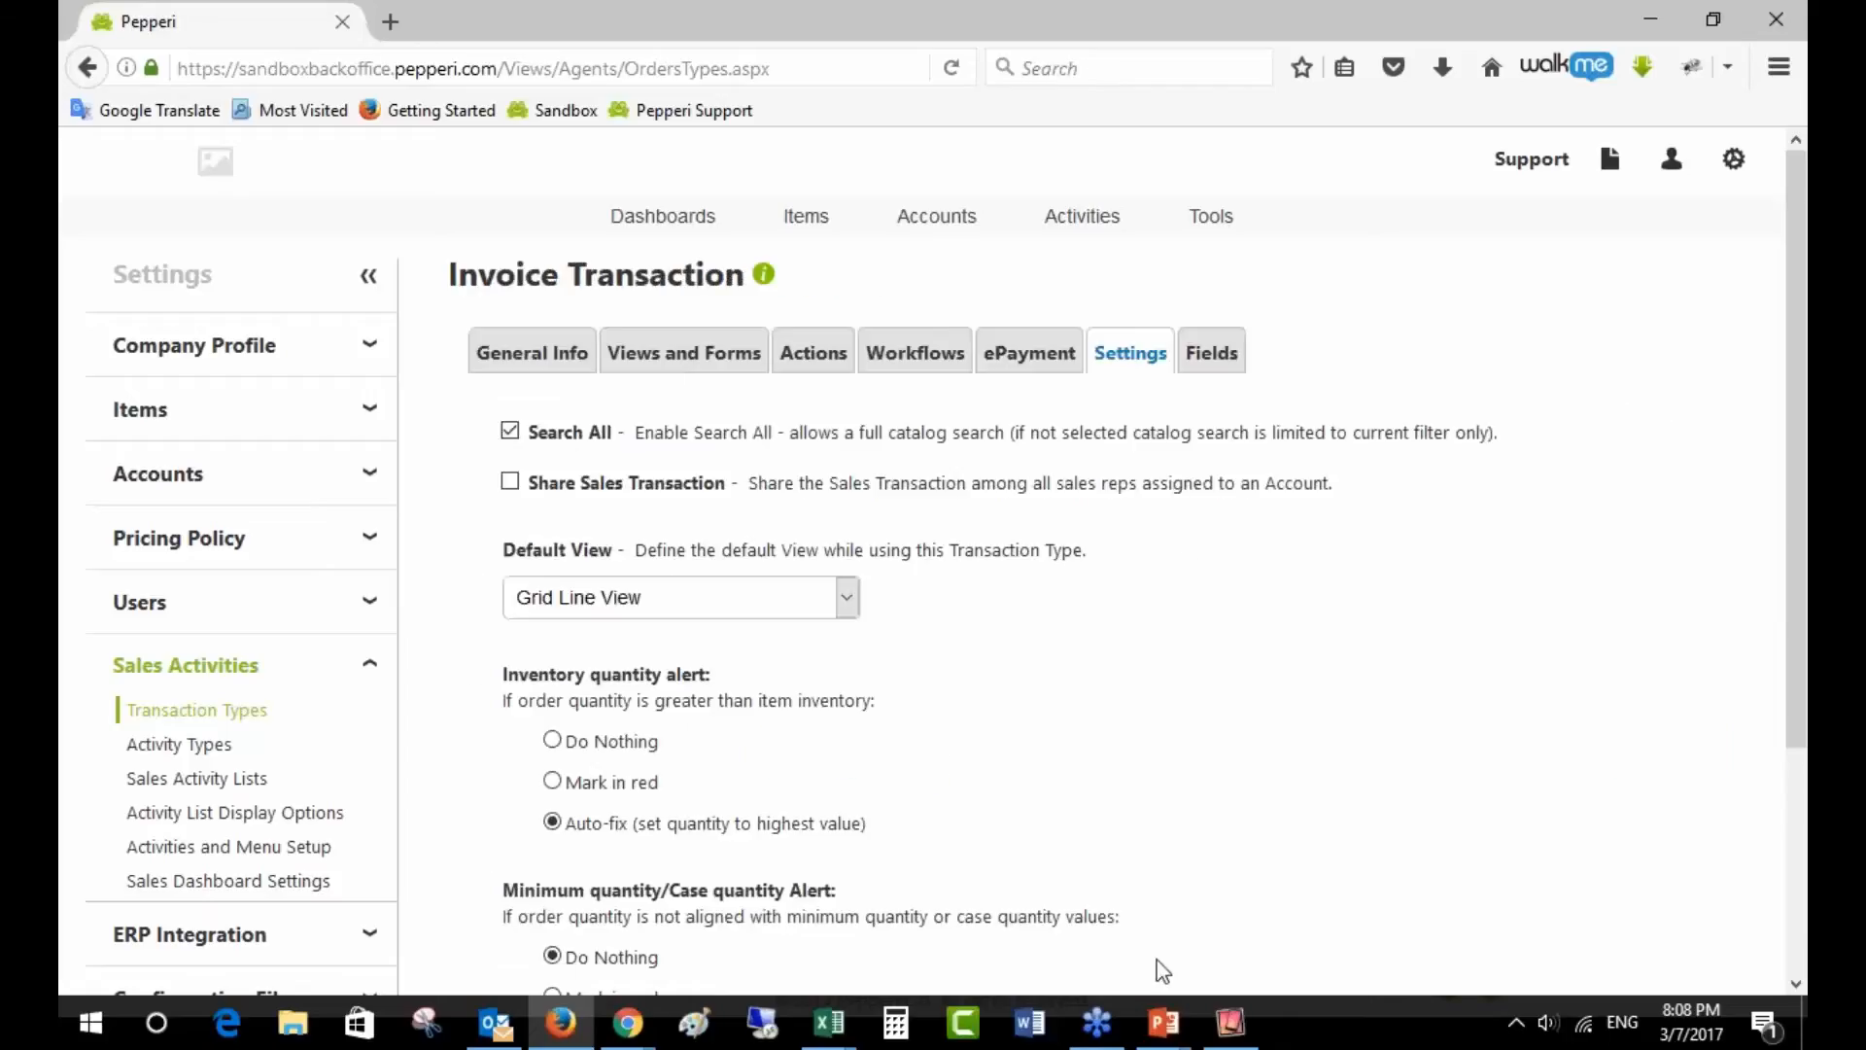
- In the iPad app, add one each of eight OYOBox items and review the $1,230.00 cart
{"action": "left_click", "coordinate": [1231, 1032]}
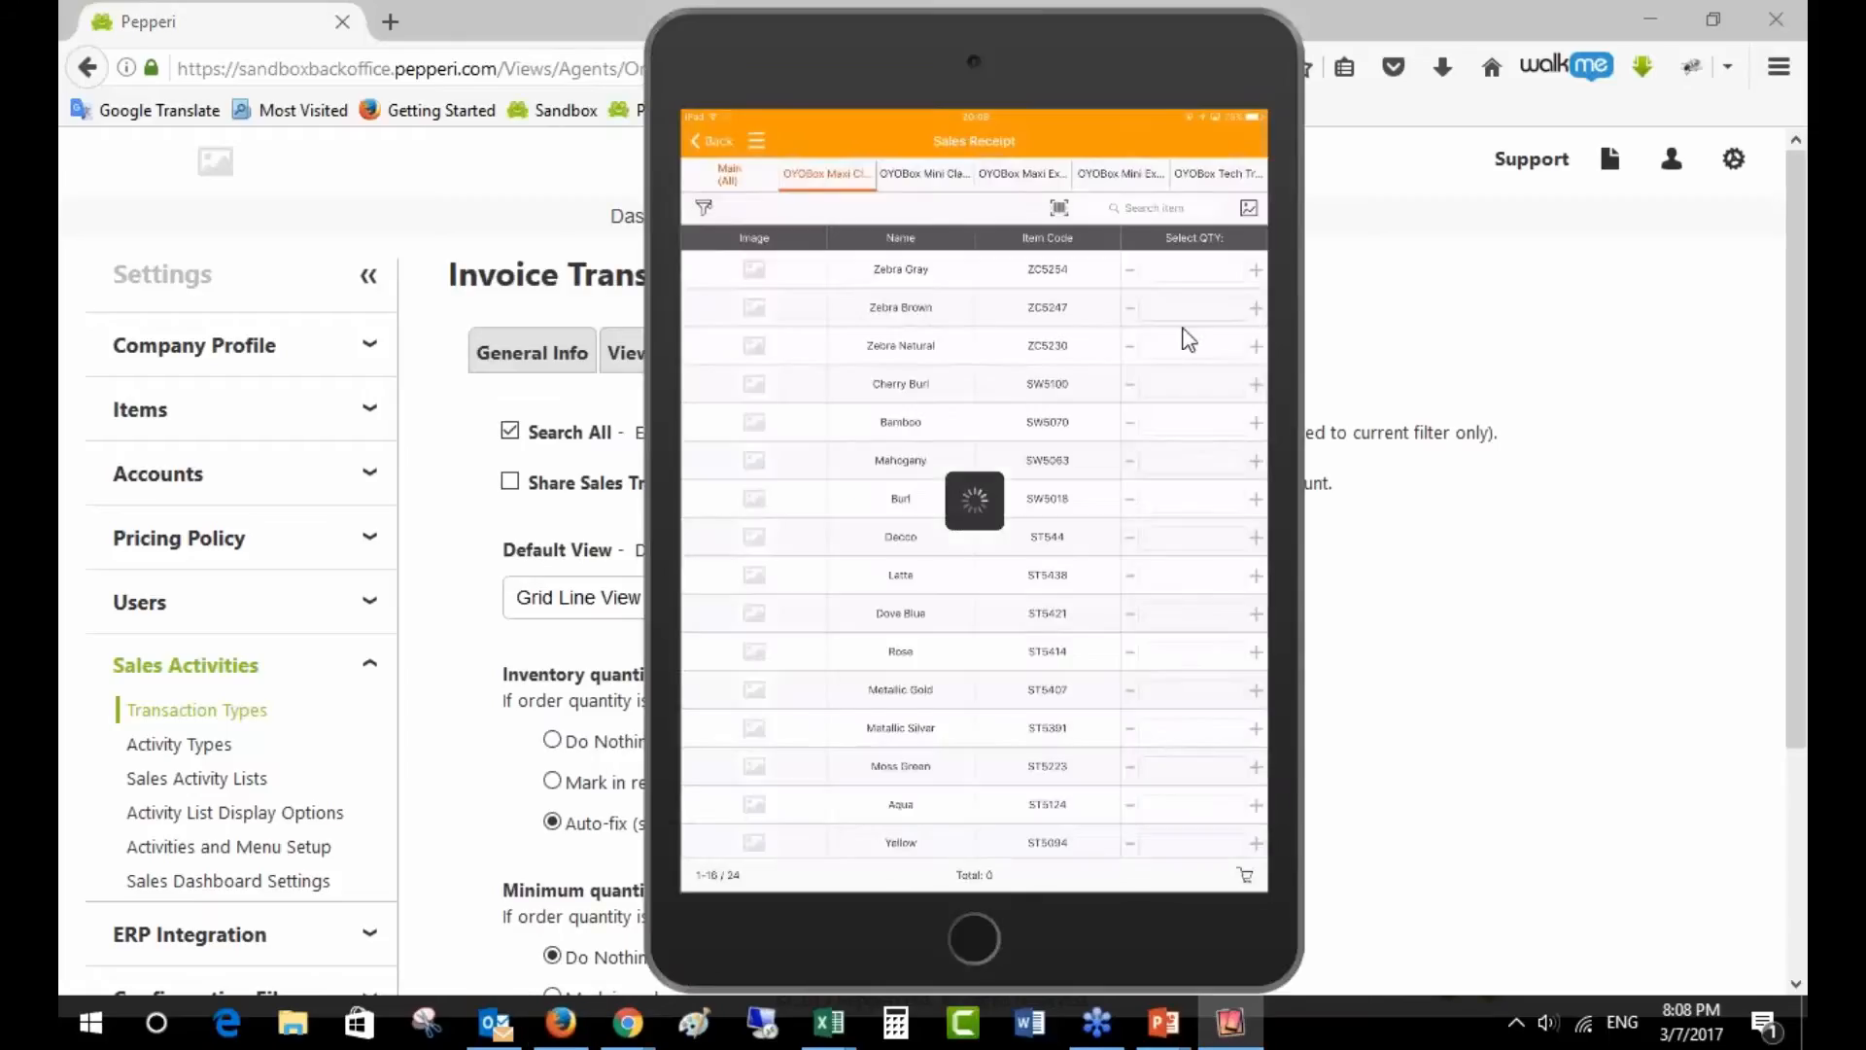
{"action": "left_click", "coordinate": [1244, 877]}
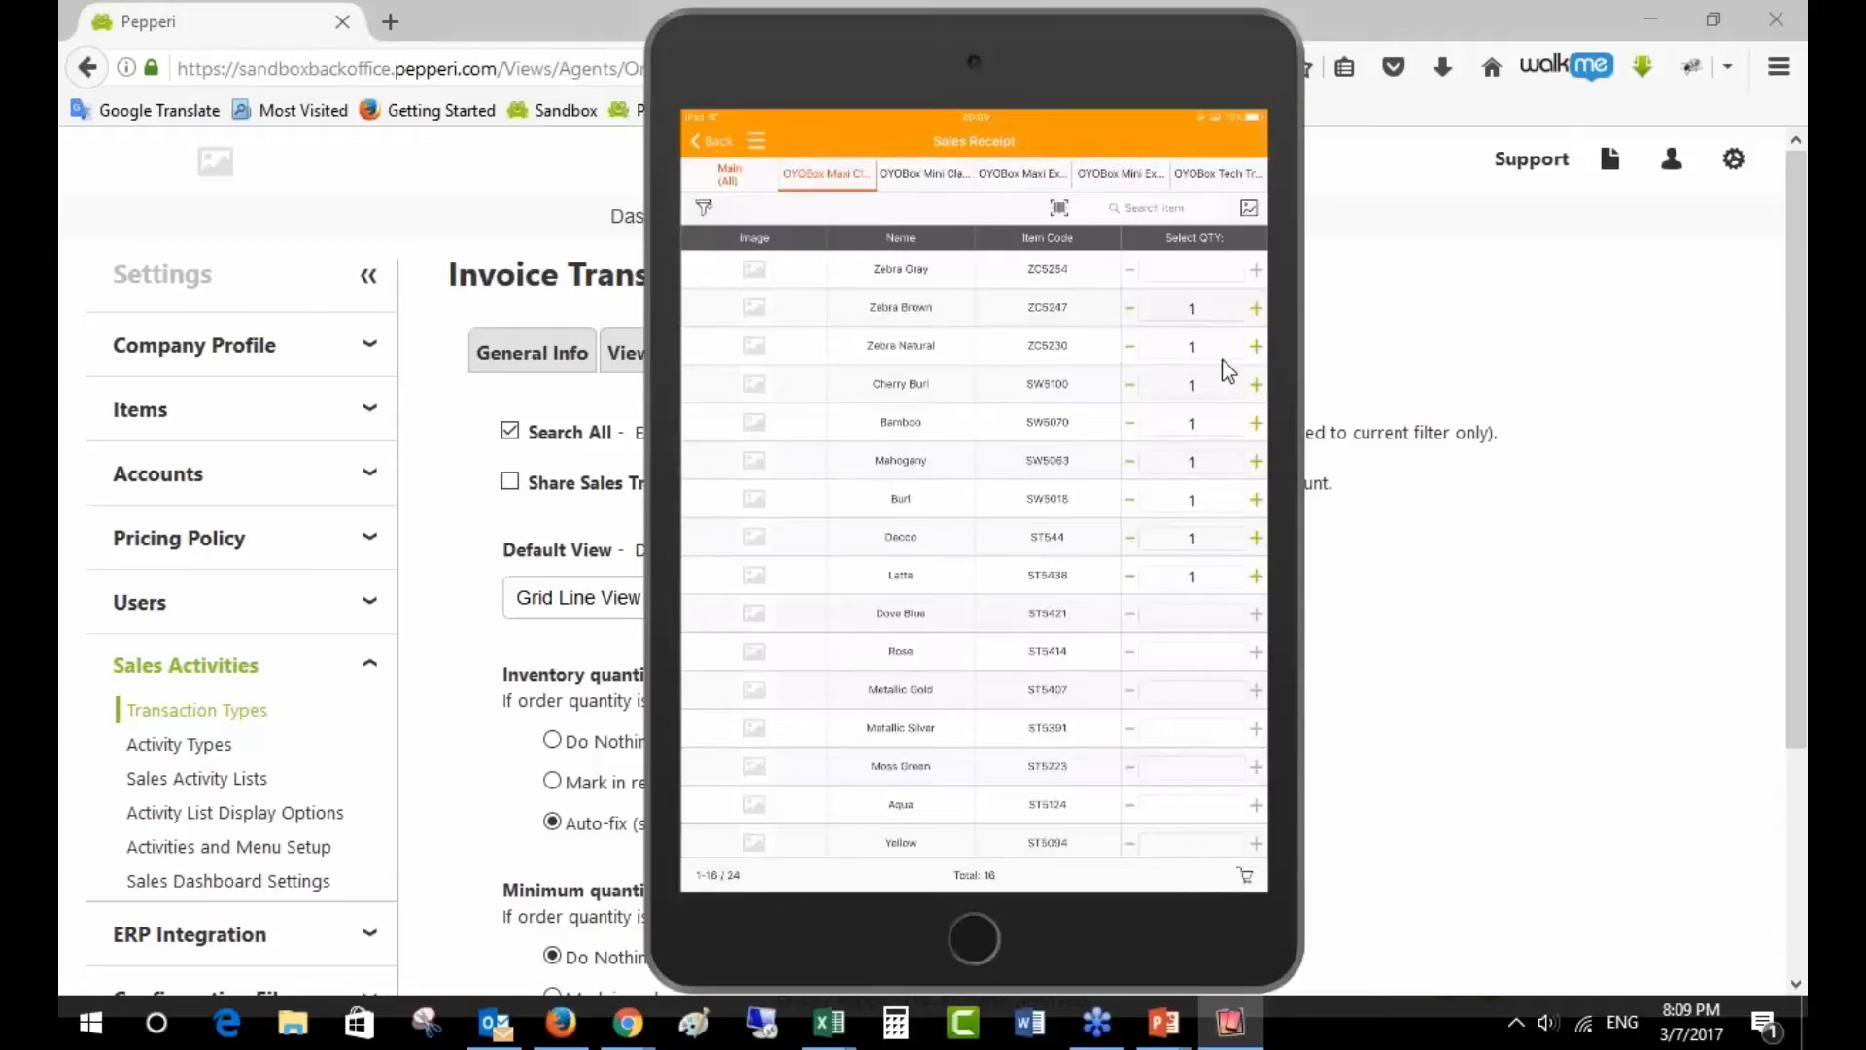
{"action": "left_click", "coordinate": [1232, 872]}
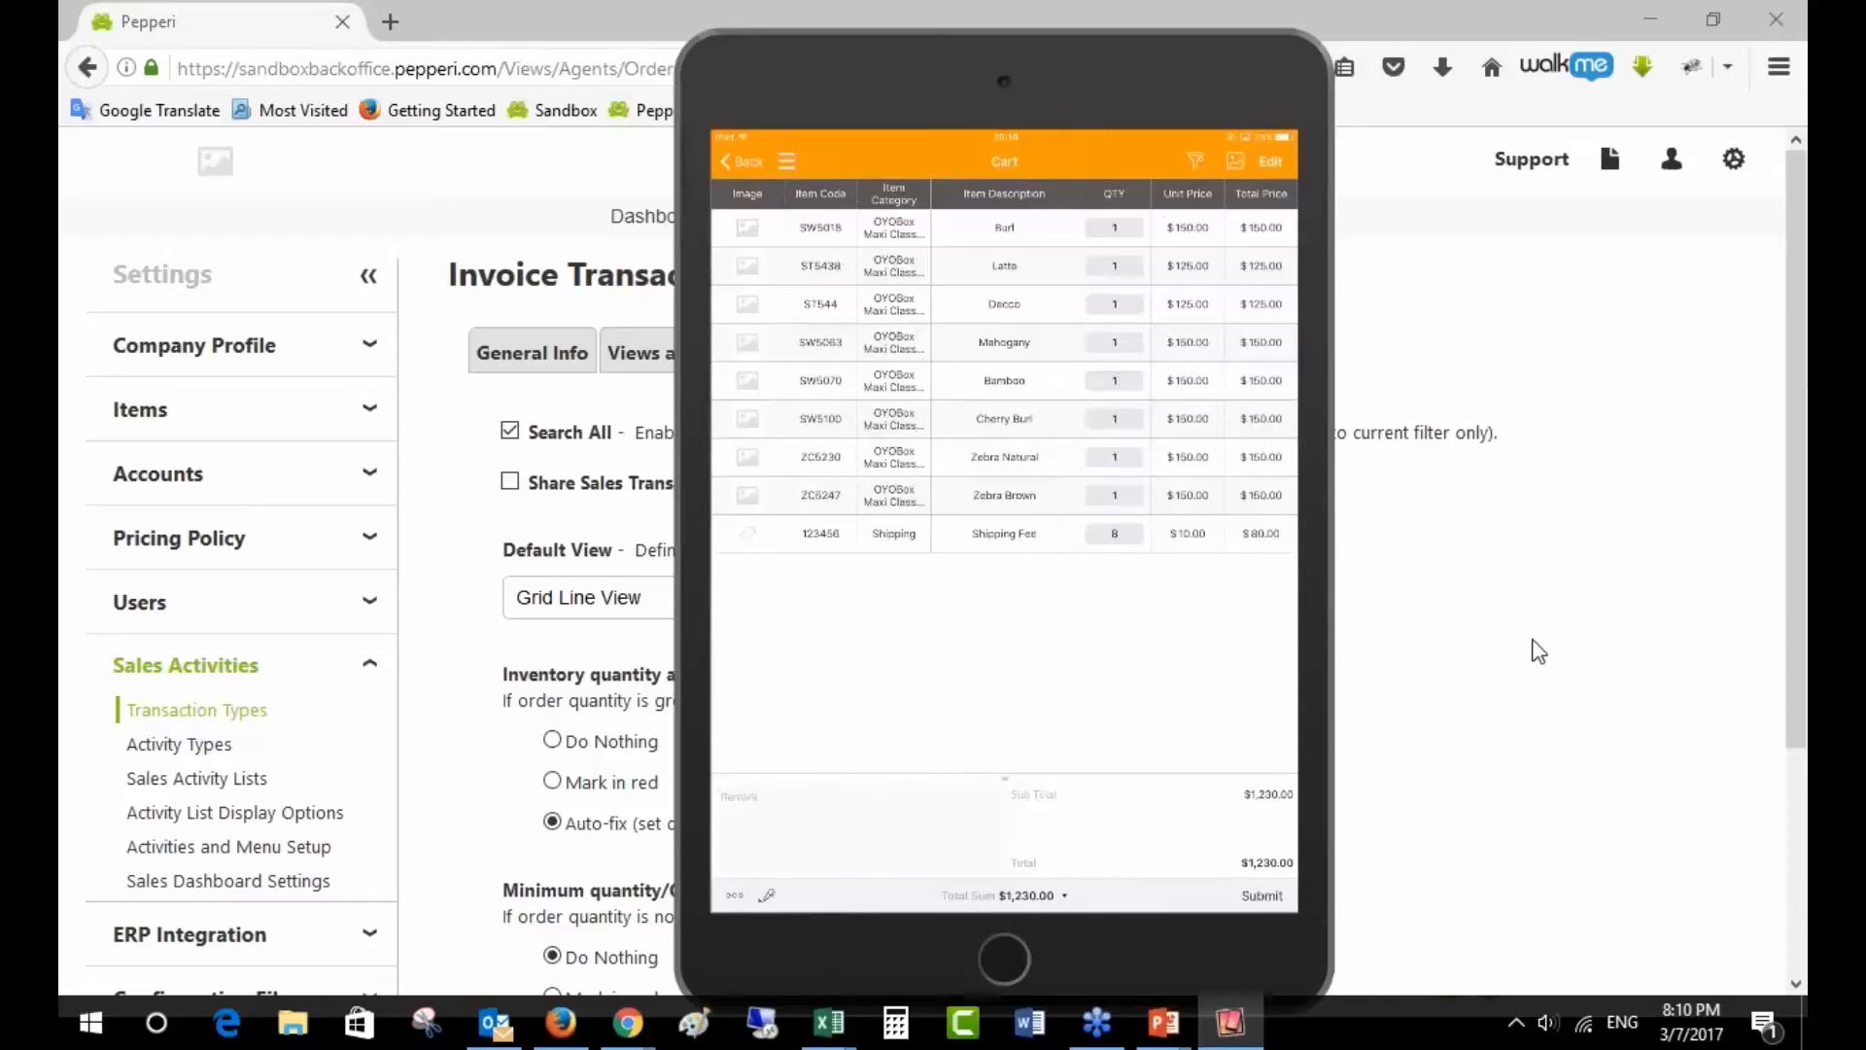
{"action": "left_click", "coordinate": [1466, 609]}
- On the Fields tab, open the ItemQty calculated field in Edit Advanced Custom Field
{"action": "left_click", "coordinate": [1220, 364]}
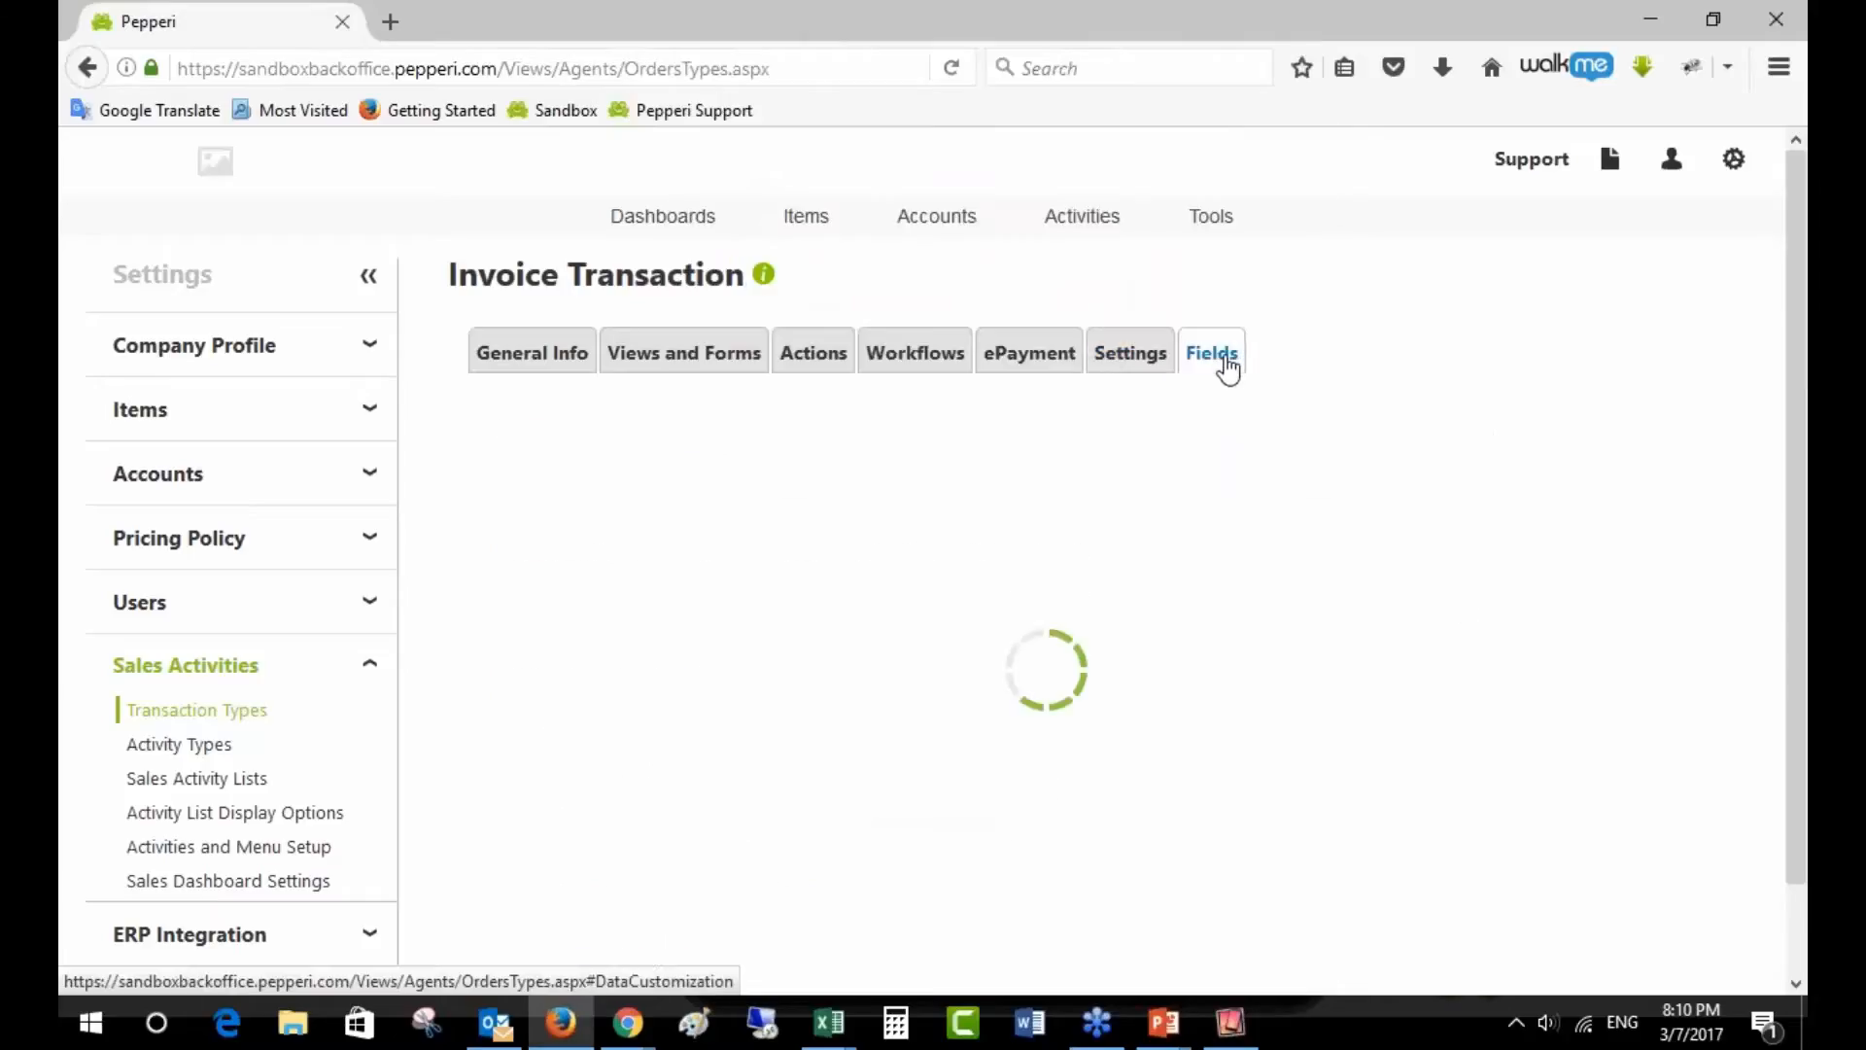
{"action": "scroll", "coordinate": [1365, 530], "scroll_direction": "down", "scroll_amount": 1}
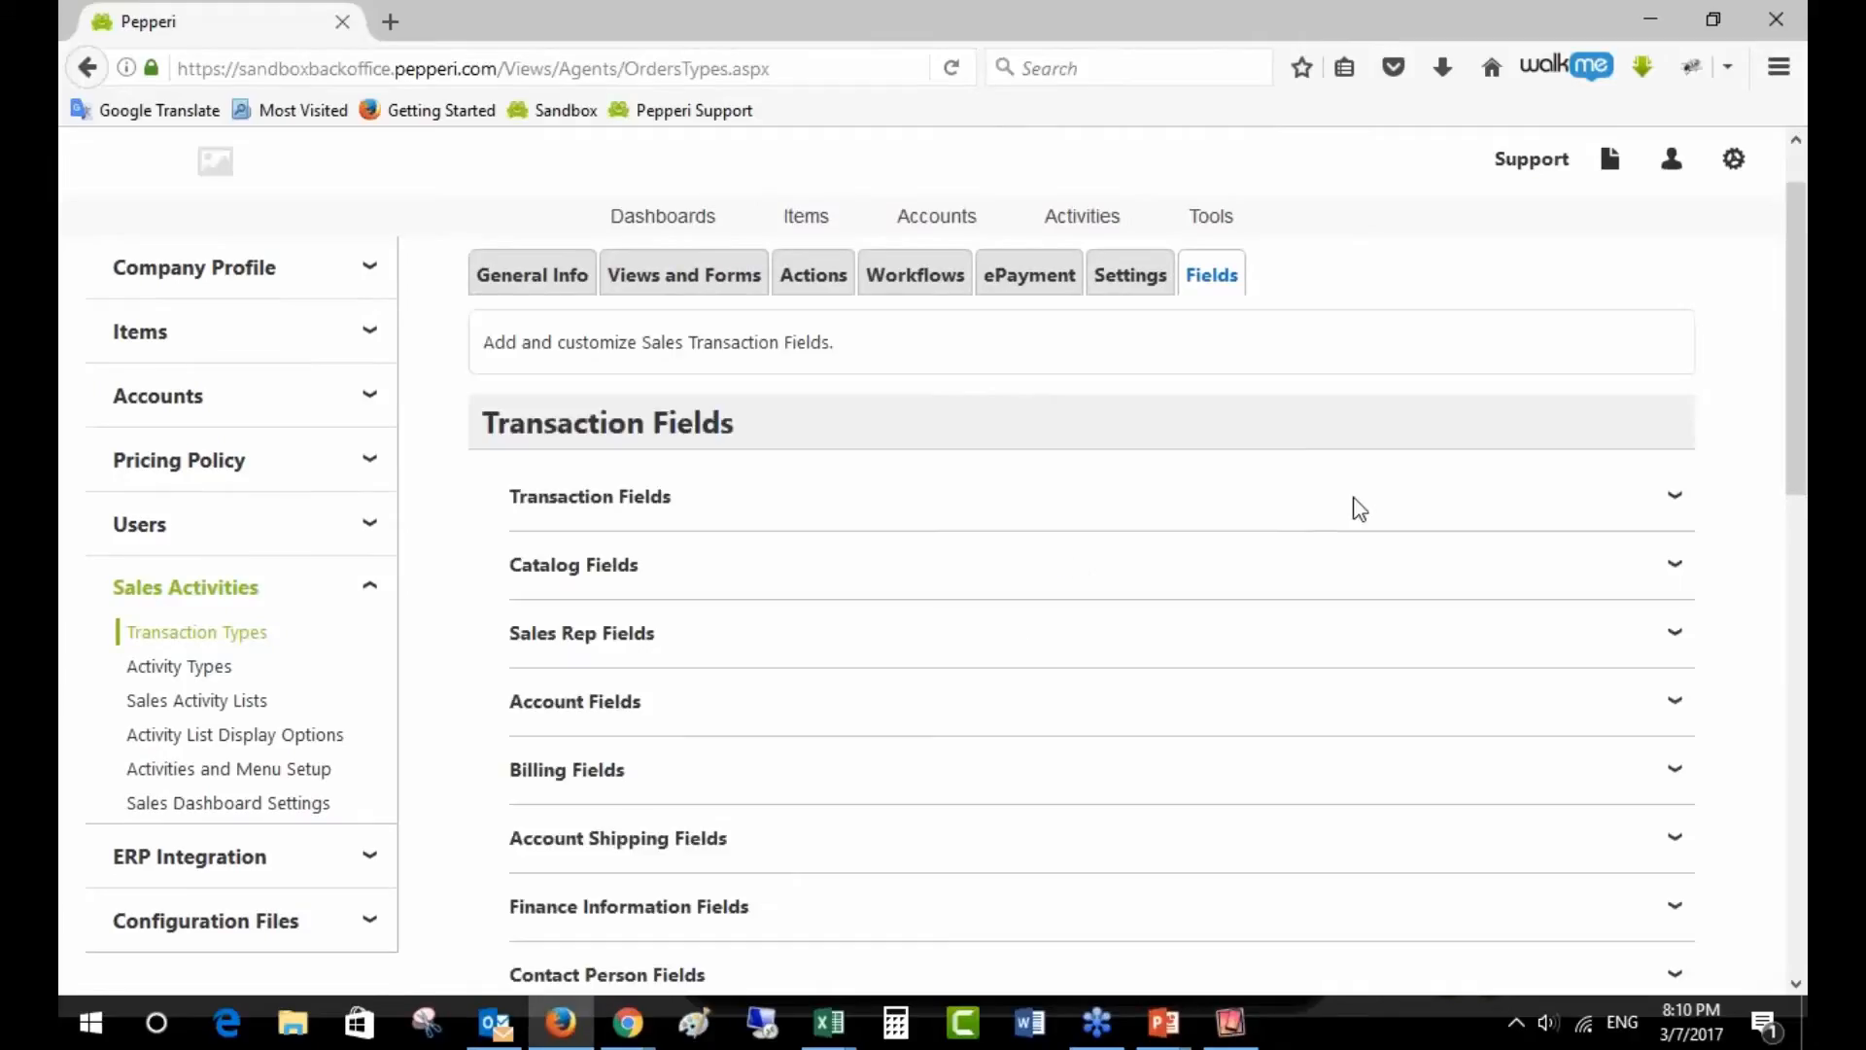
{"action": "scroll", "coordinate": [1312, 546], "scroll_direction": "down", "scroll_amount": 10}
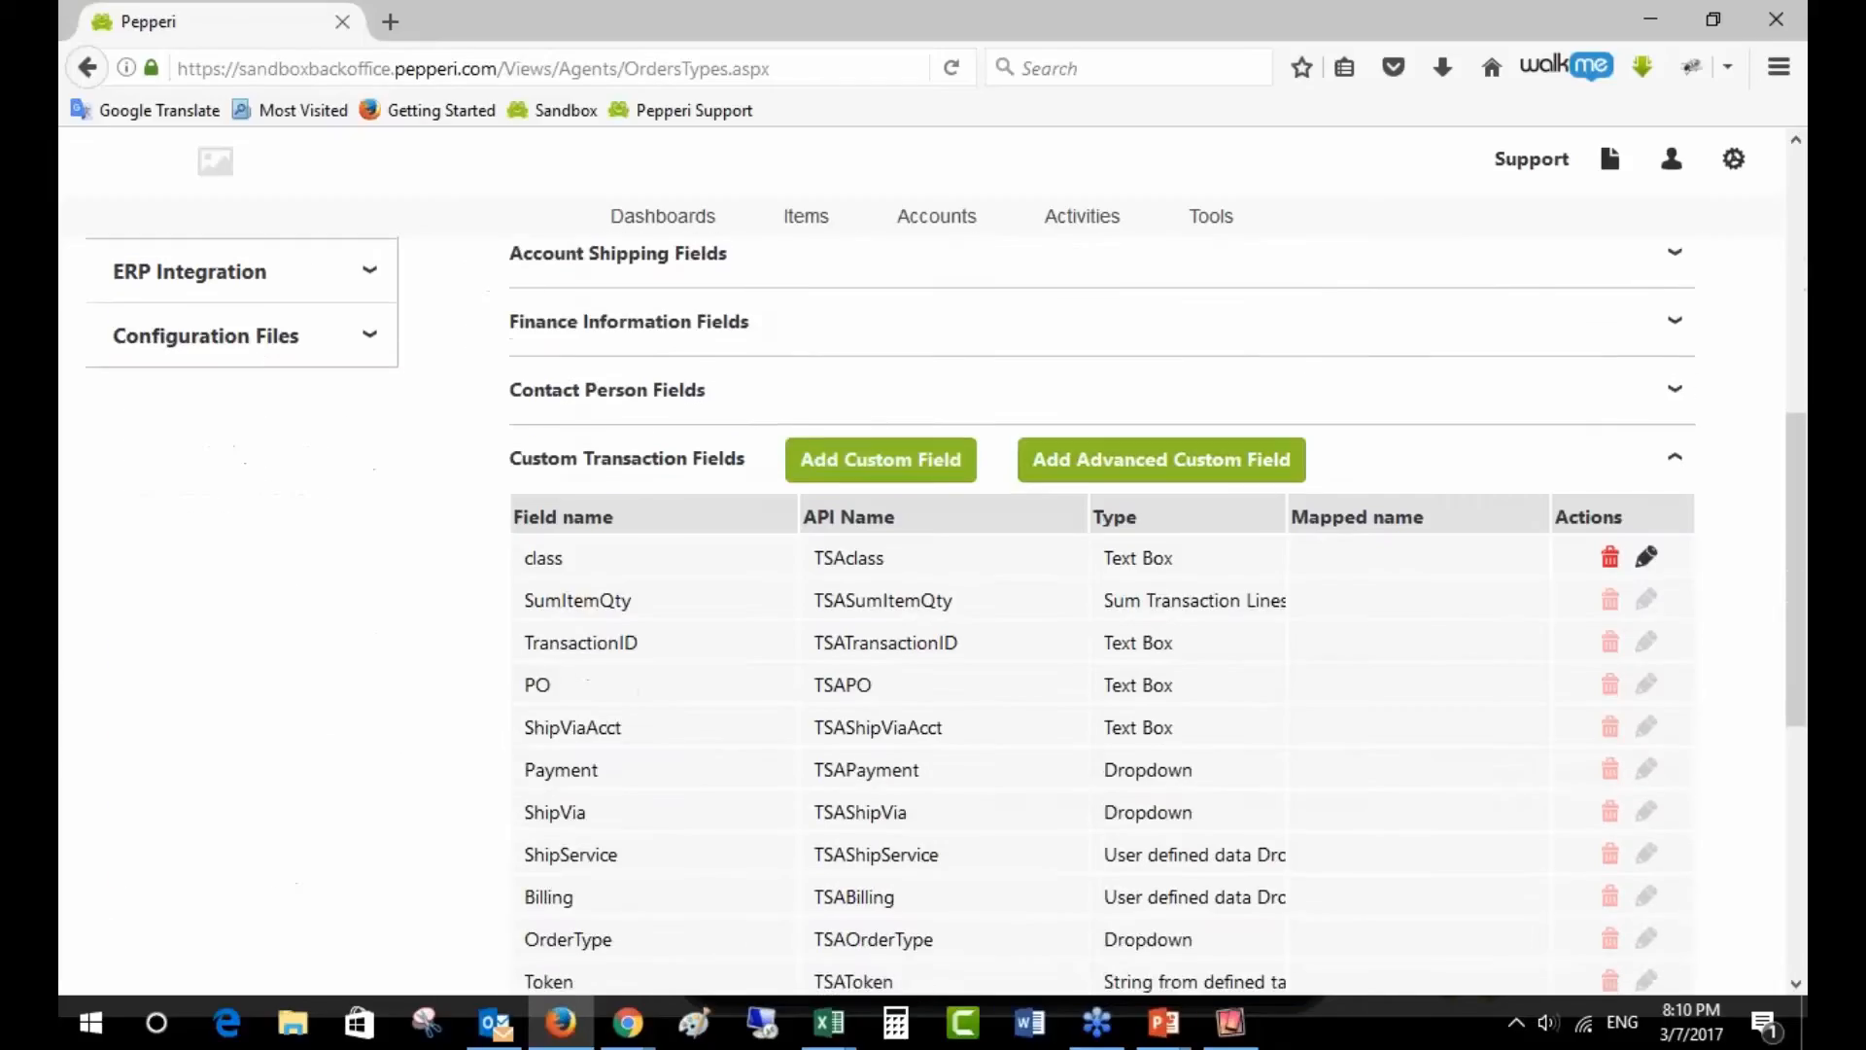
{"action": "scroll", "coordinate": [1298, 583], "scroll_direction": "down", "scroll_amount": 1}
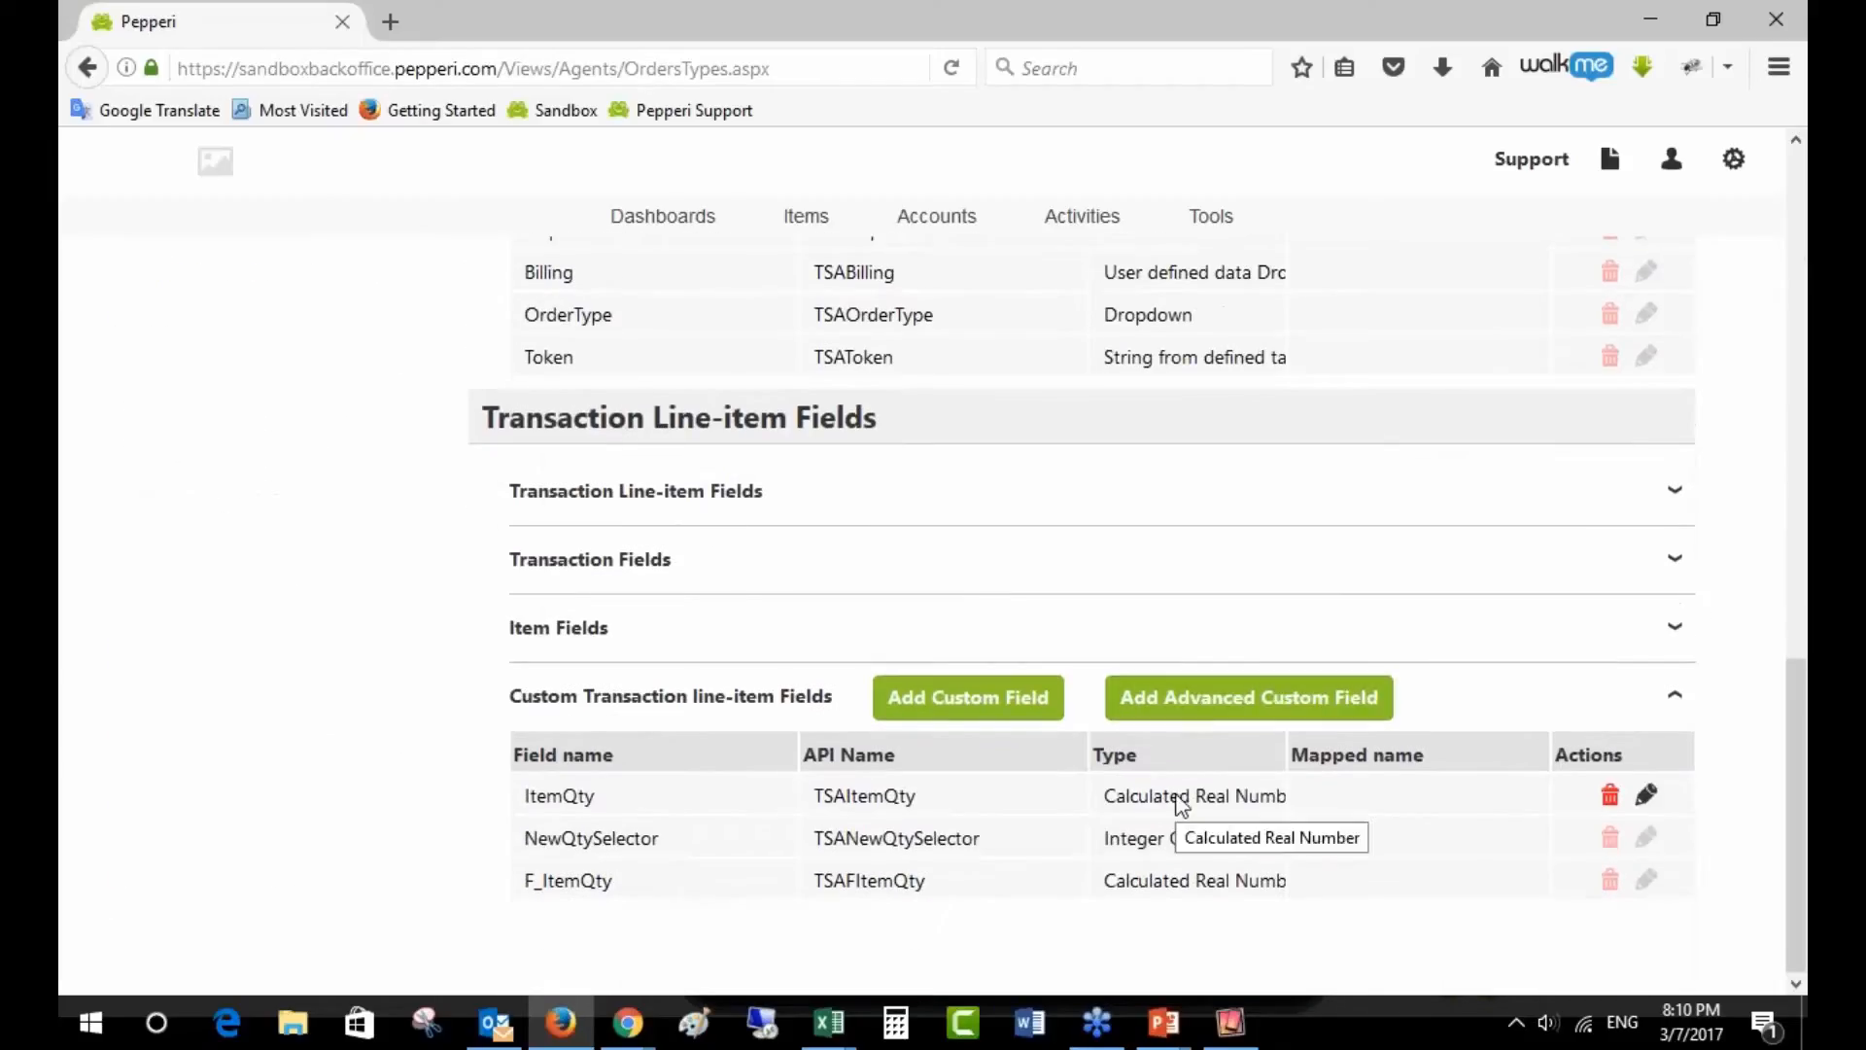
{"action": "left_click", "coordinate": [1648, 798]}
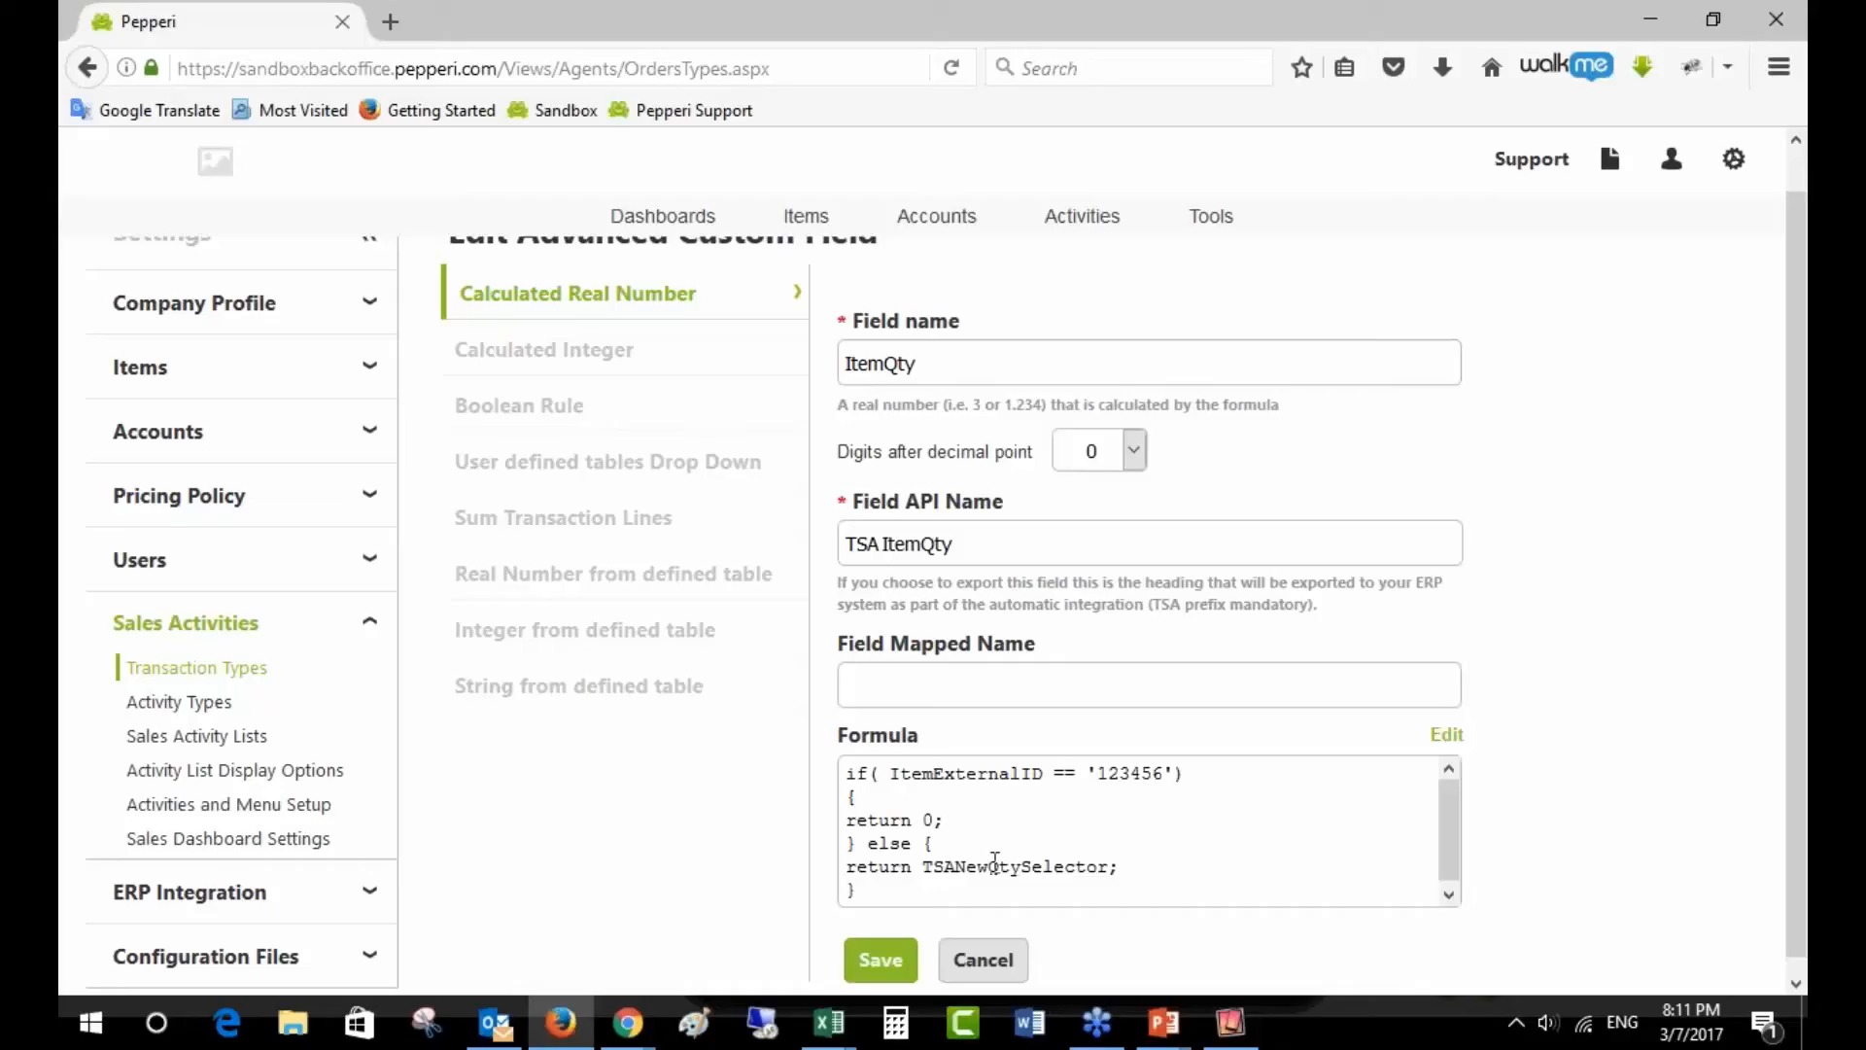
- Open ItemQty's formula in the editor and select its TSANewQtySelector operand
{"action": "left_click", "coordinate": [1447, 735]}
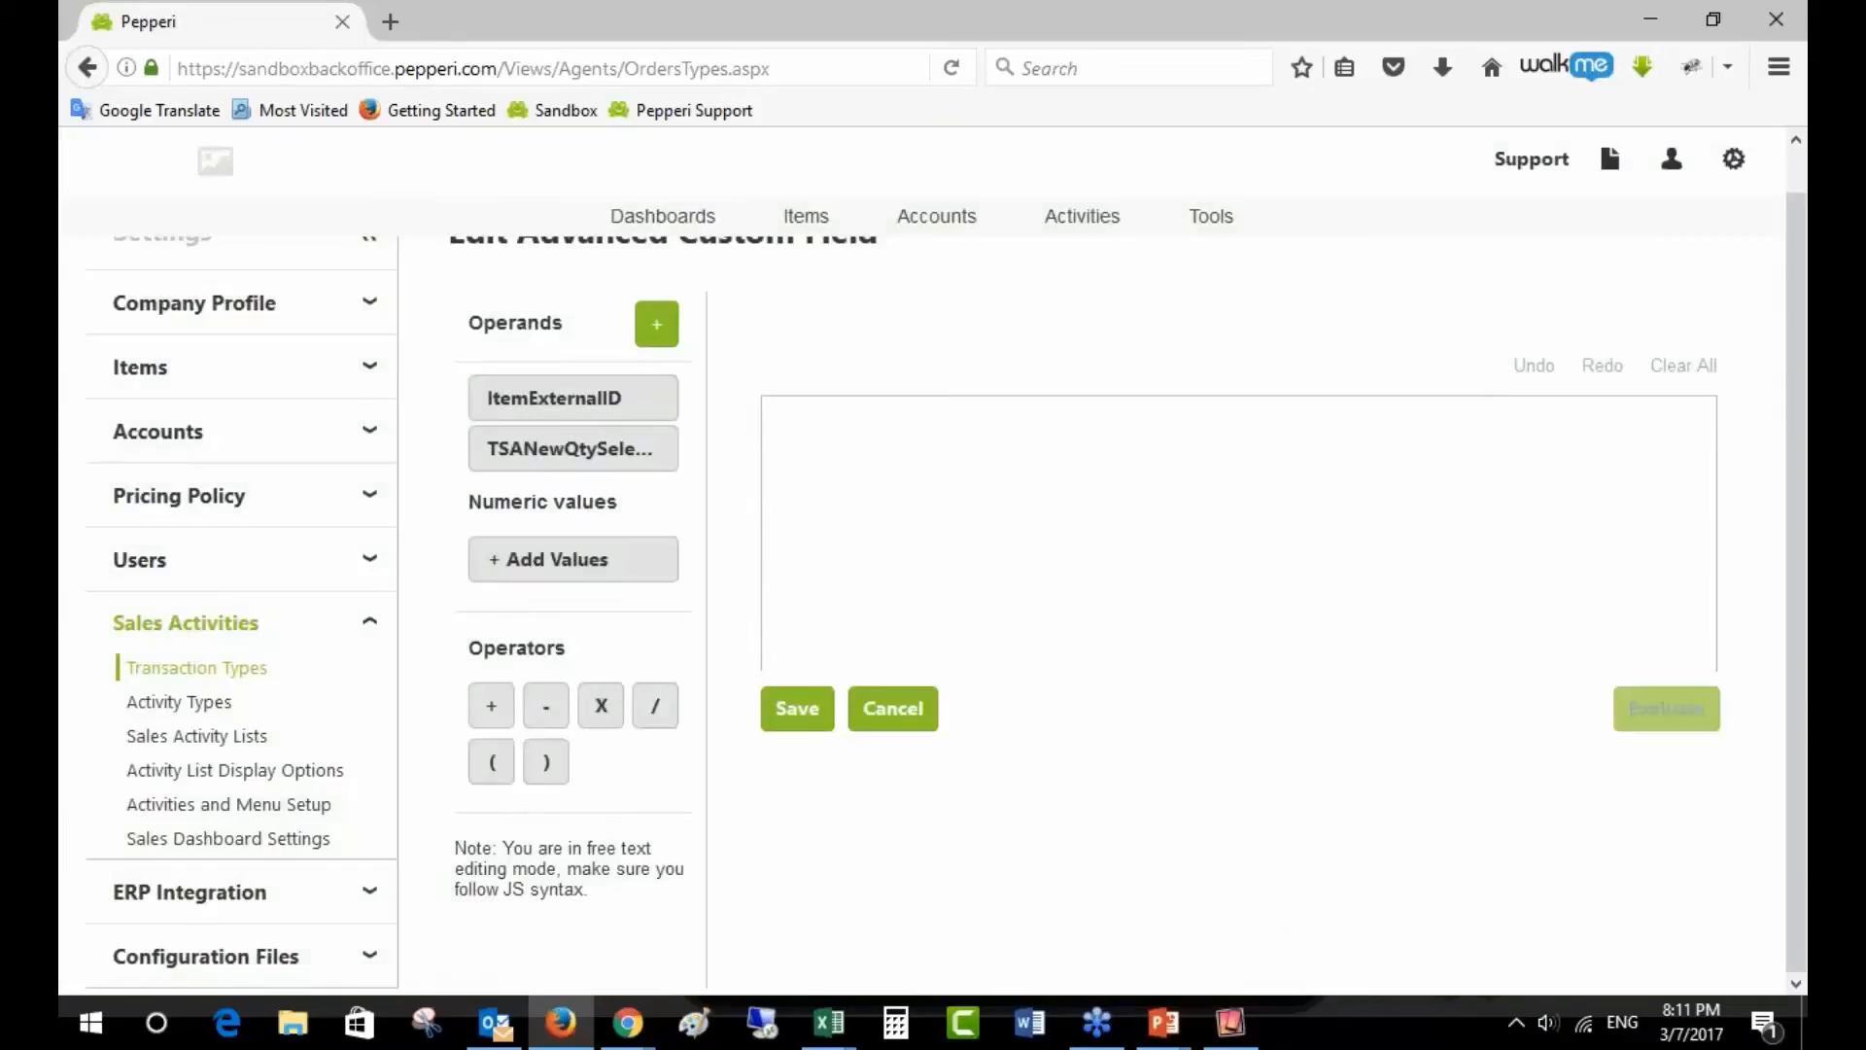
{"action": "left_click", "coordinate": [892, 708]}
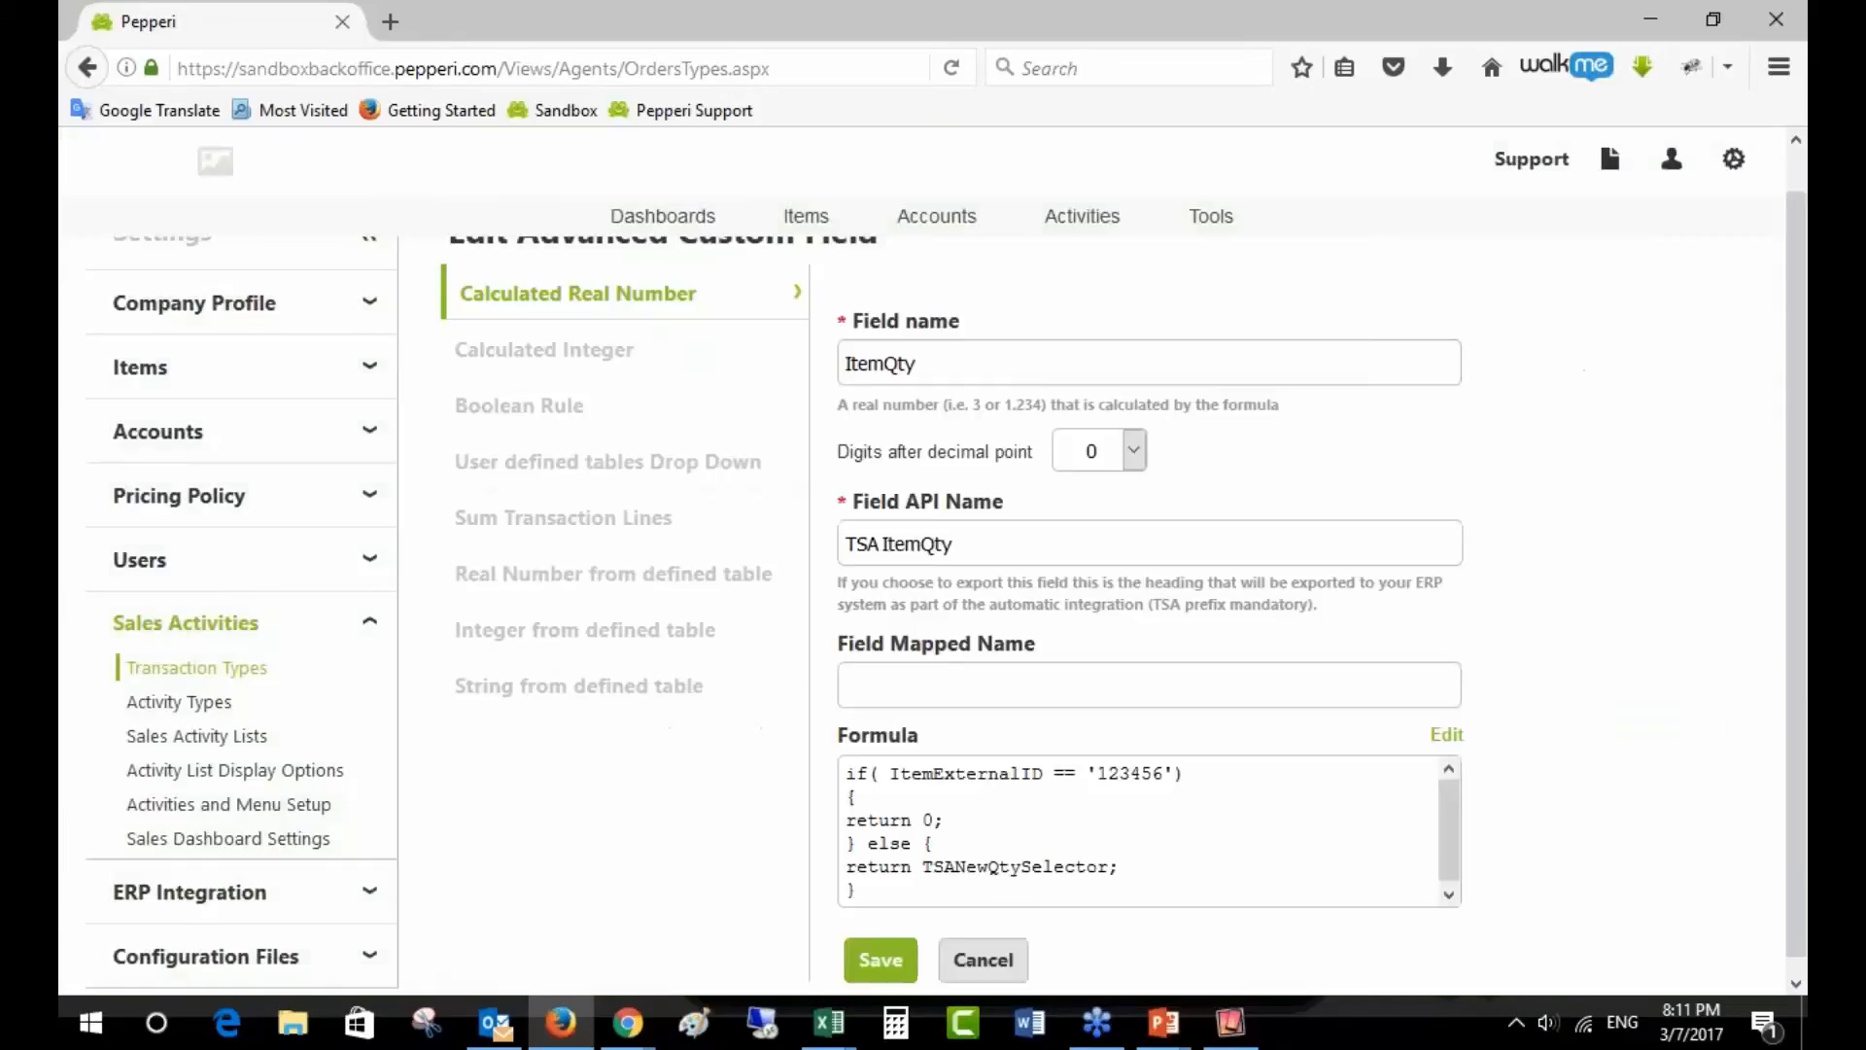
{"action": "left_click", "coordinate": [881, 961]}
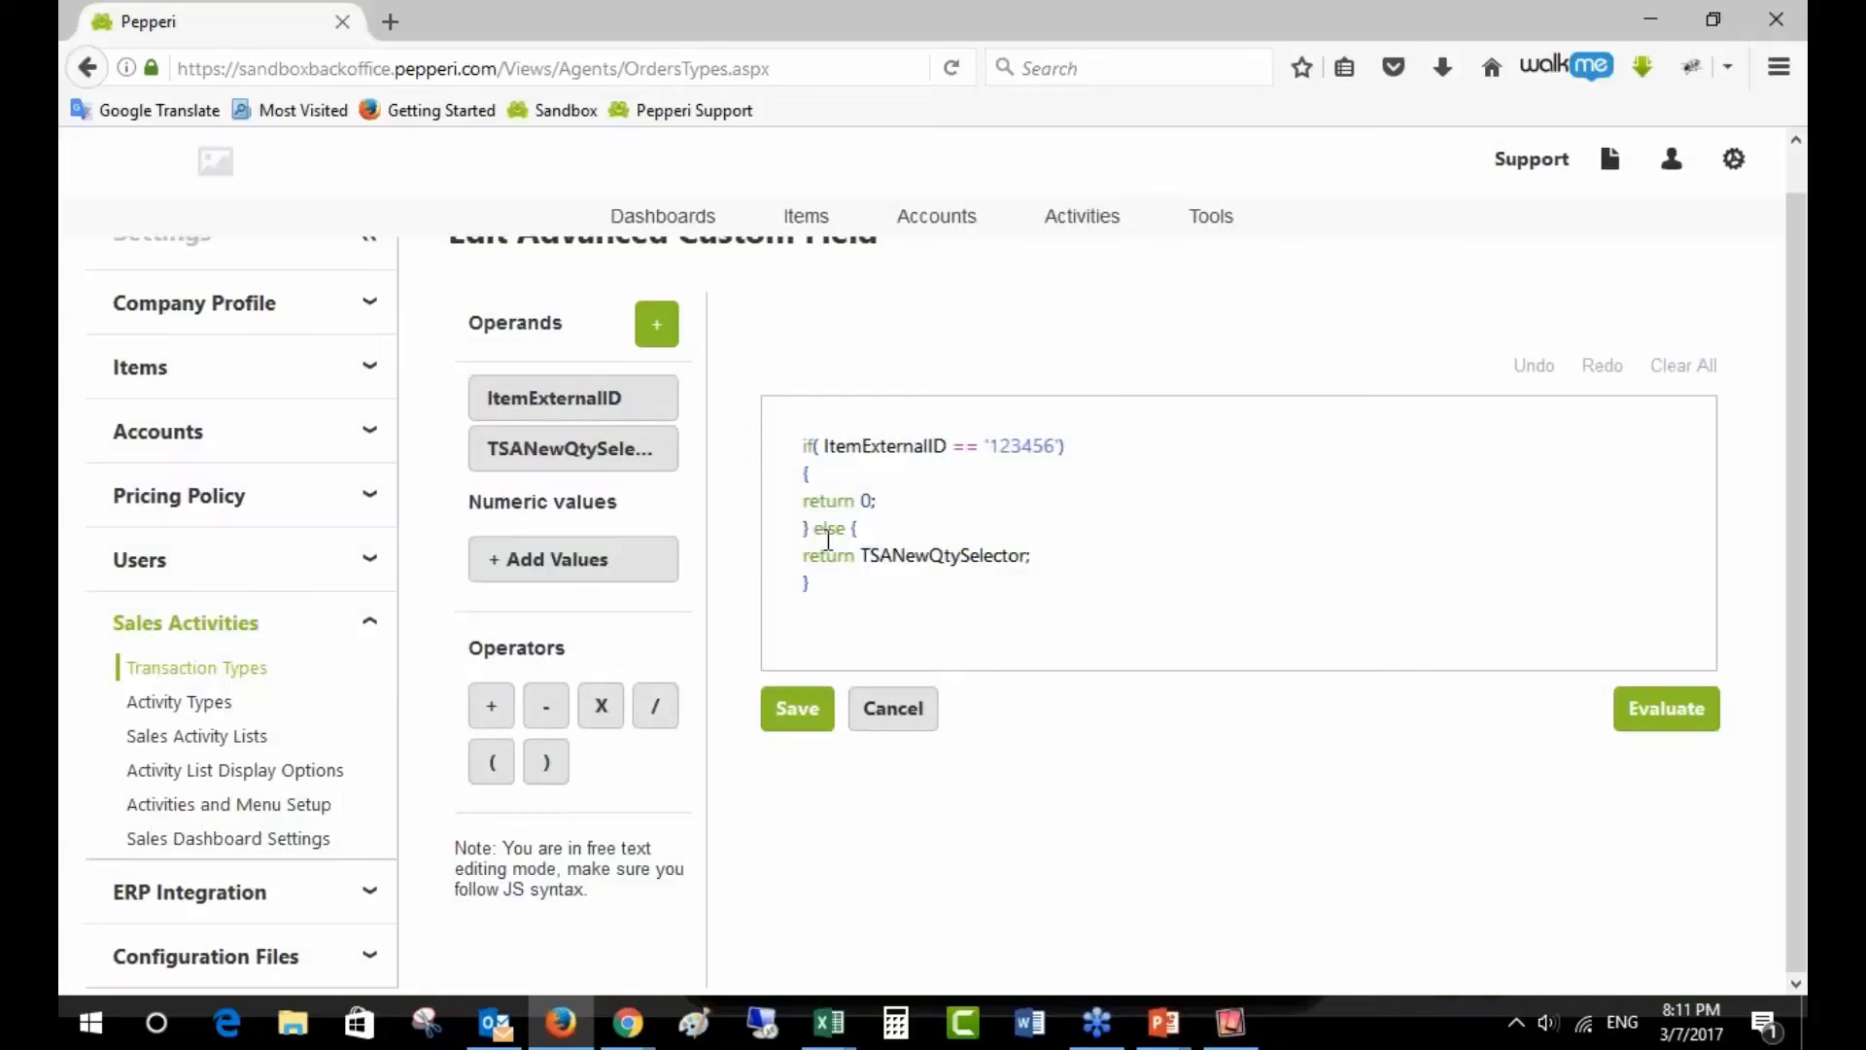
{"action": "left_click_drag", "start_coordinate": [861, 555], "coordinate": [1028, 555]}
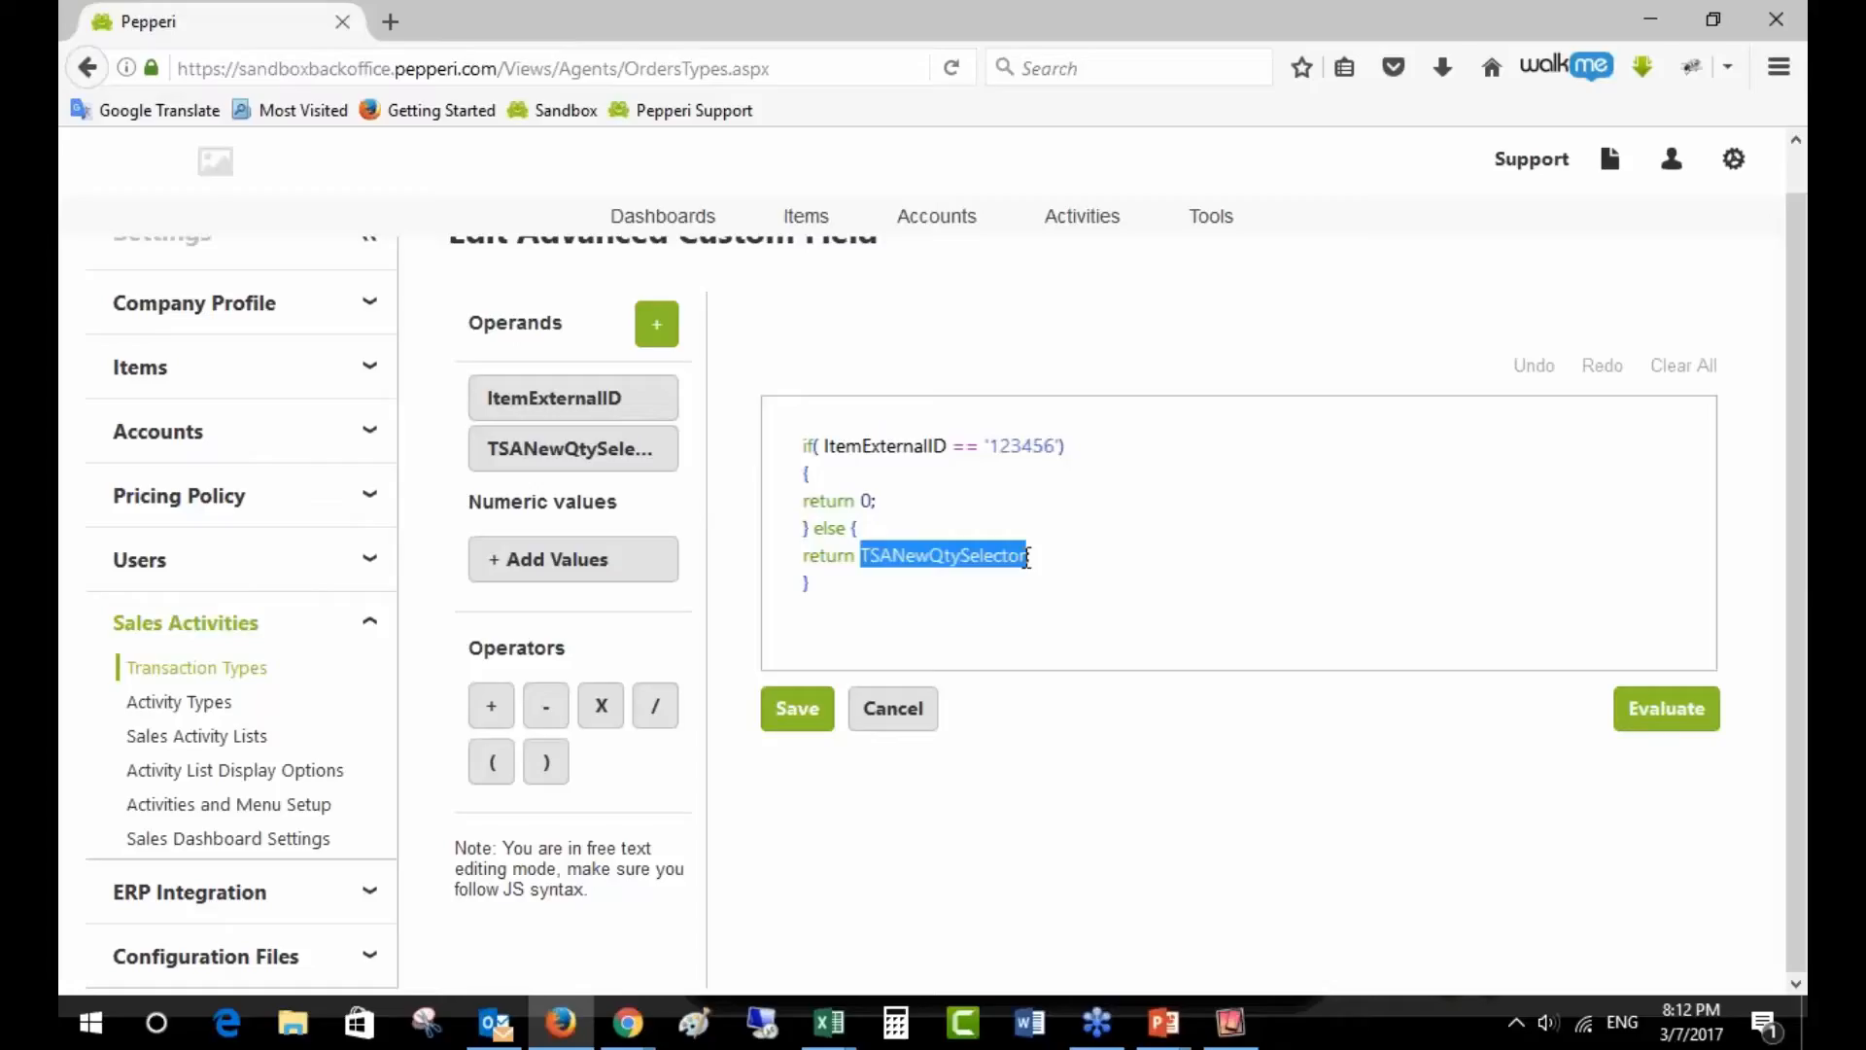
- Compare the ItemQty formula against the iPad simulator's sales receipt items
{"action": "left_click", "coordinate": [1230, 1021]}
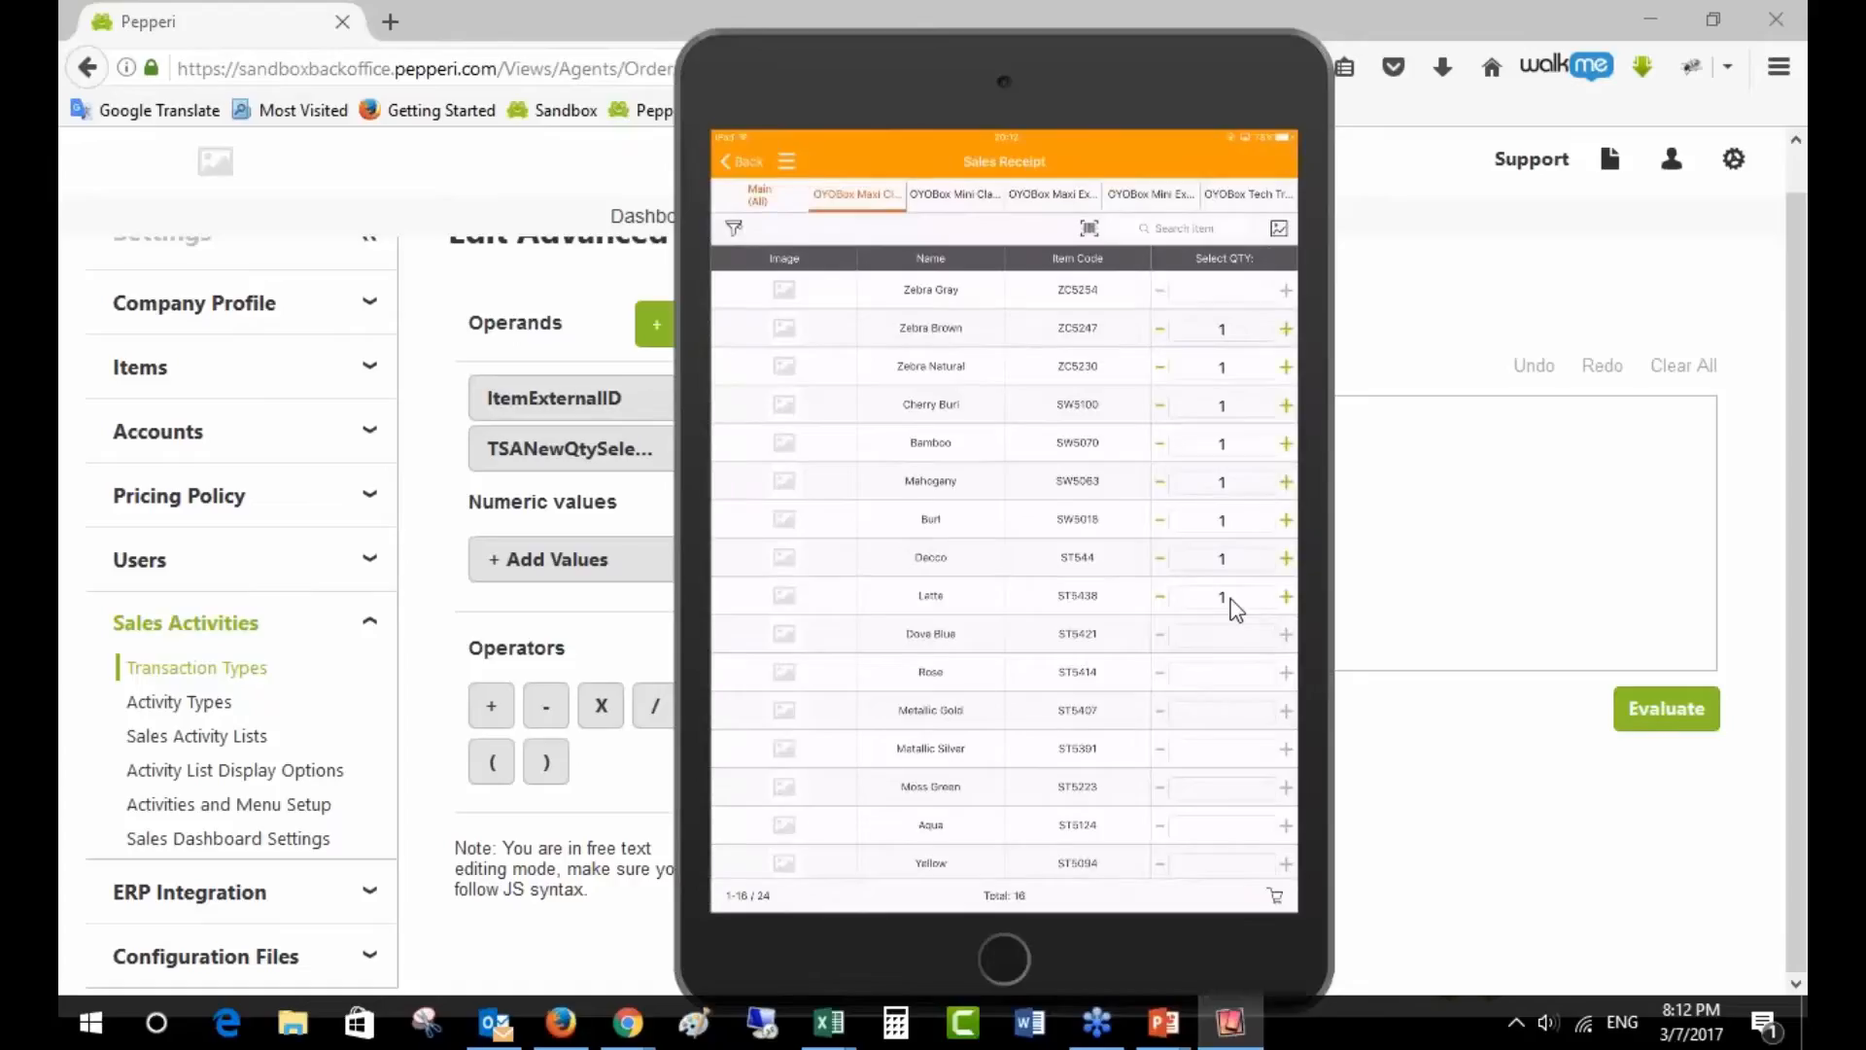
{"action": "left_click", "coordinate": [1445, 774]}
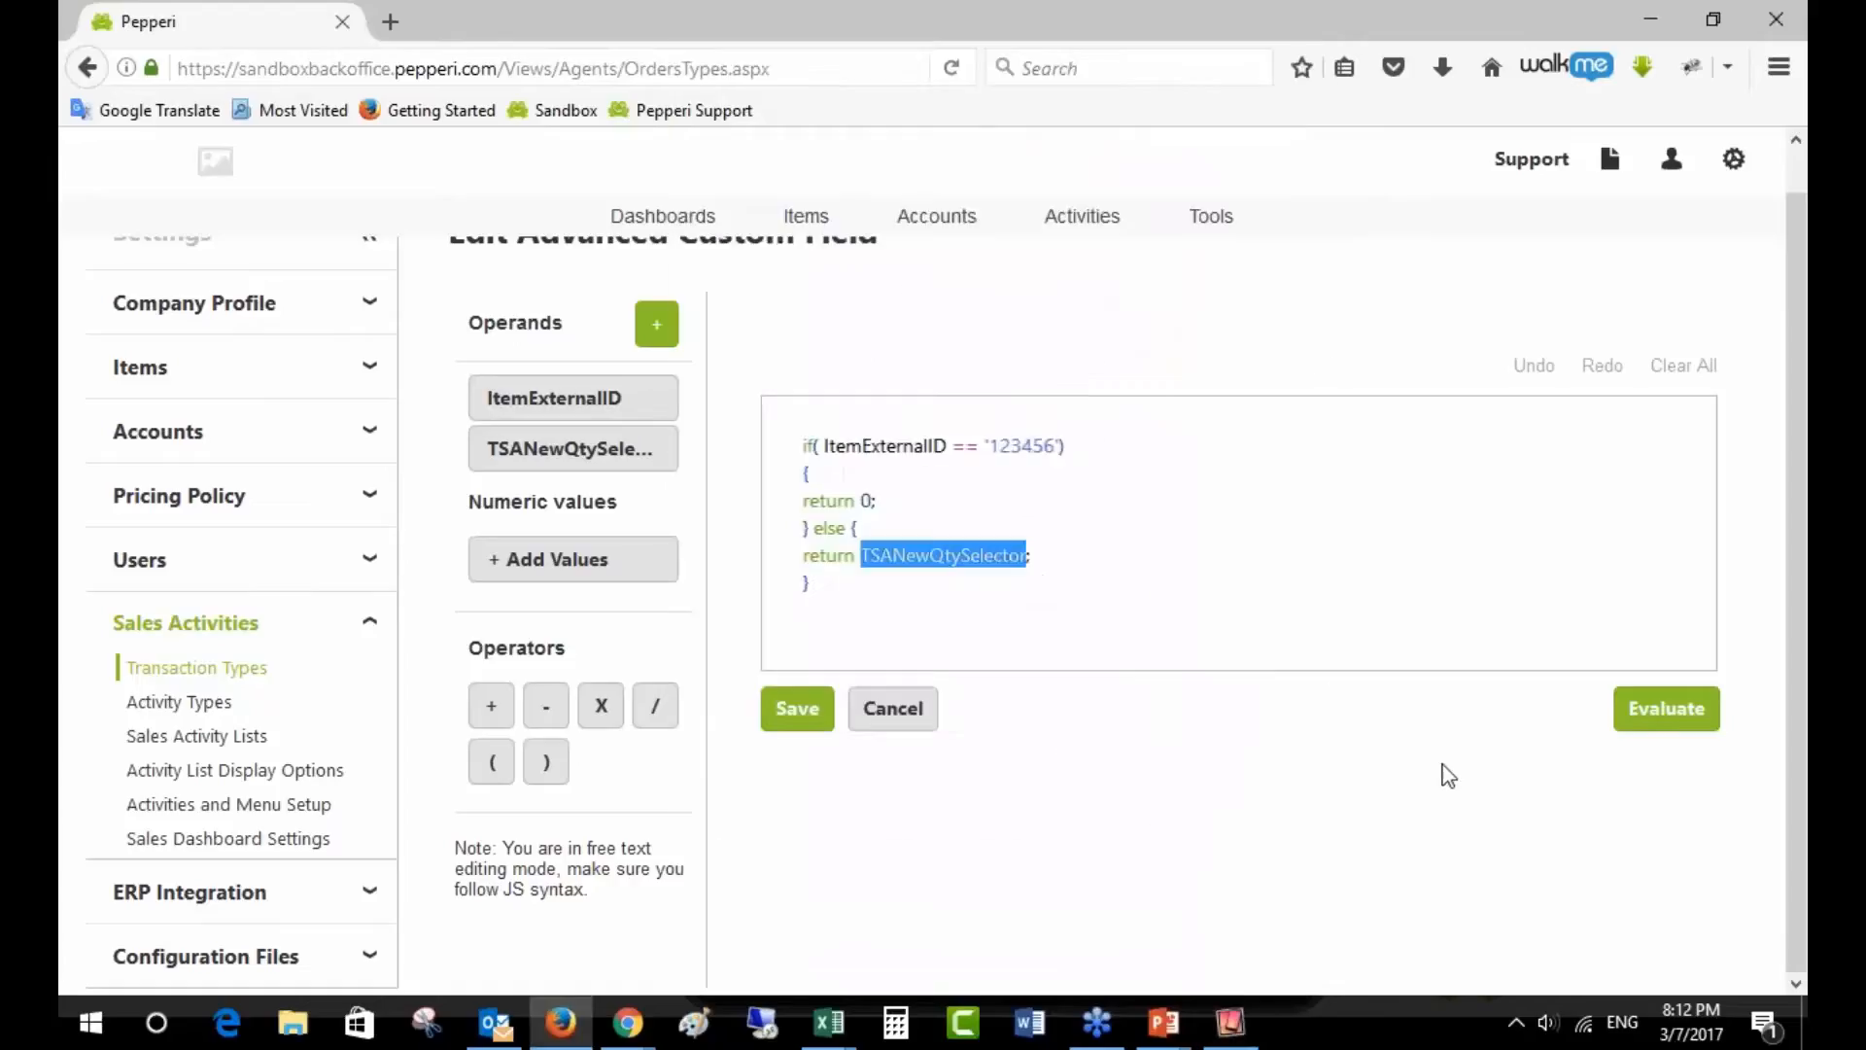
{"action": "left_click", "coordinate": [1049, 566]}
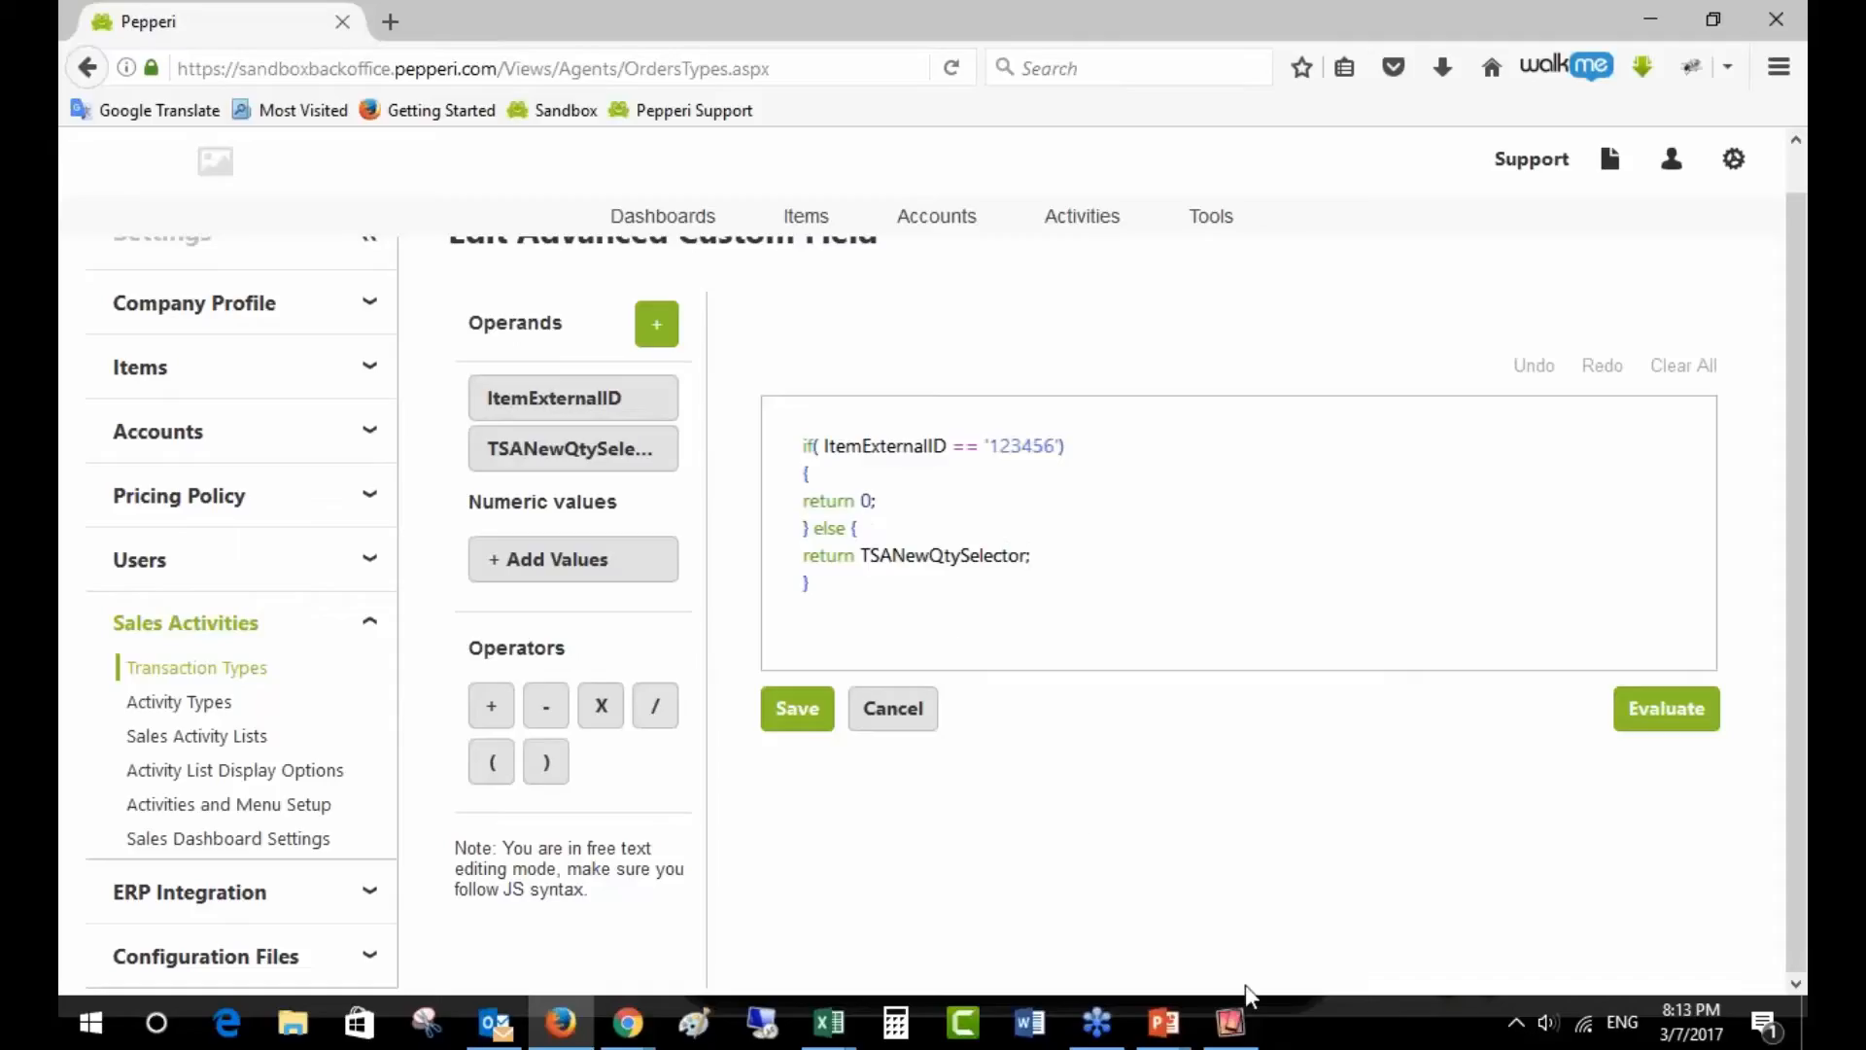
{"action": "left_click", "coordinate": [1235, 1021]}
- Set Zebra Brown's quantity to 1 in the simulator, then cancel the ItemQty formula unchanged
{"action": "left_click", "coordinate": [1217, 321]}
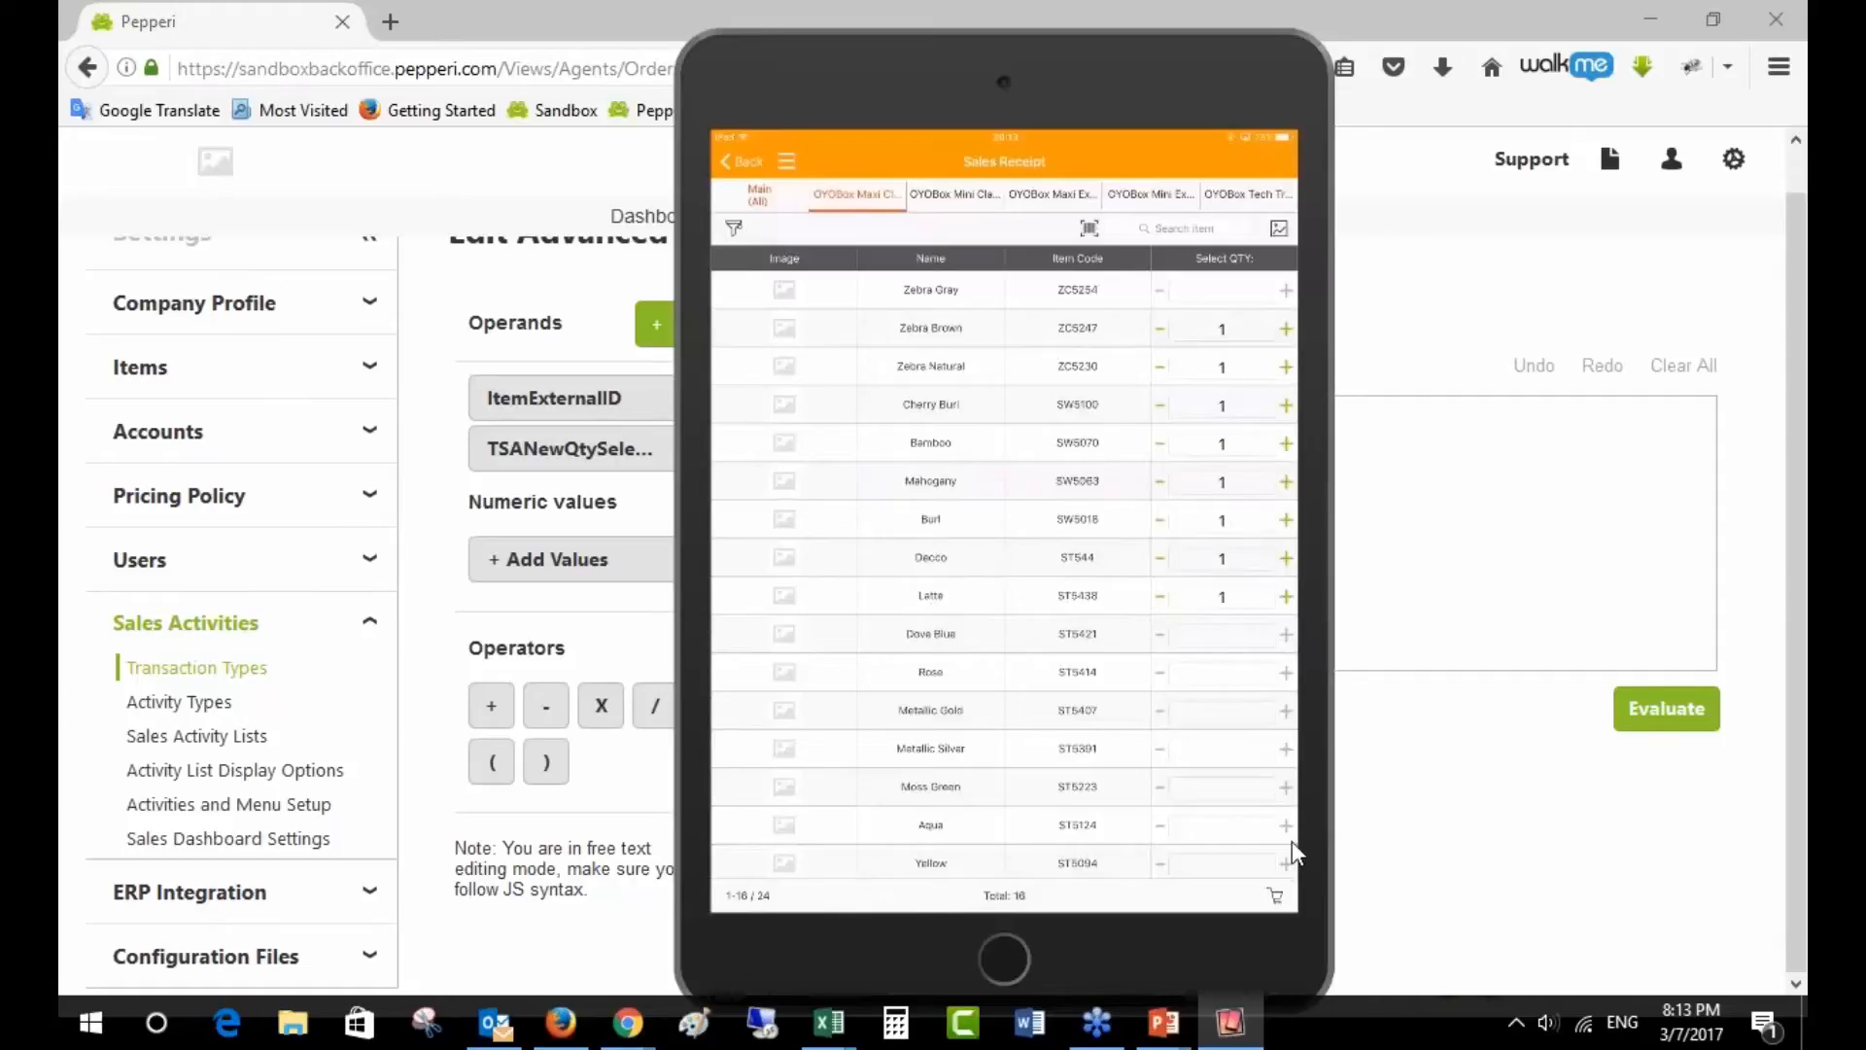
{"action": "left_click", "coordinate": [1353, 827]}
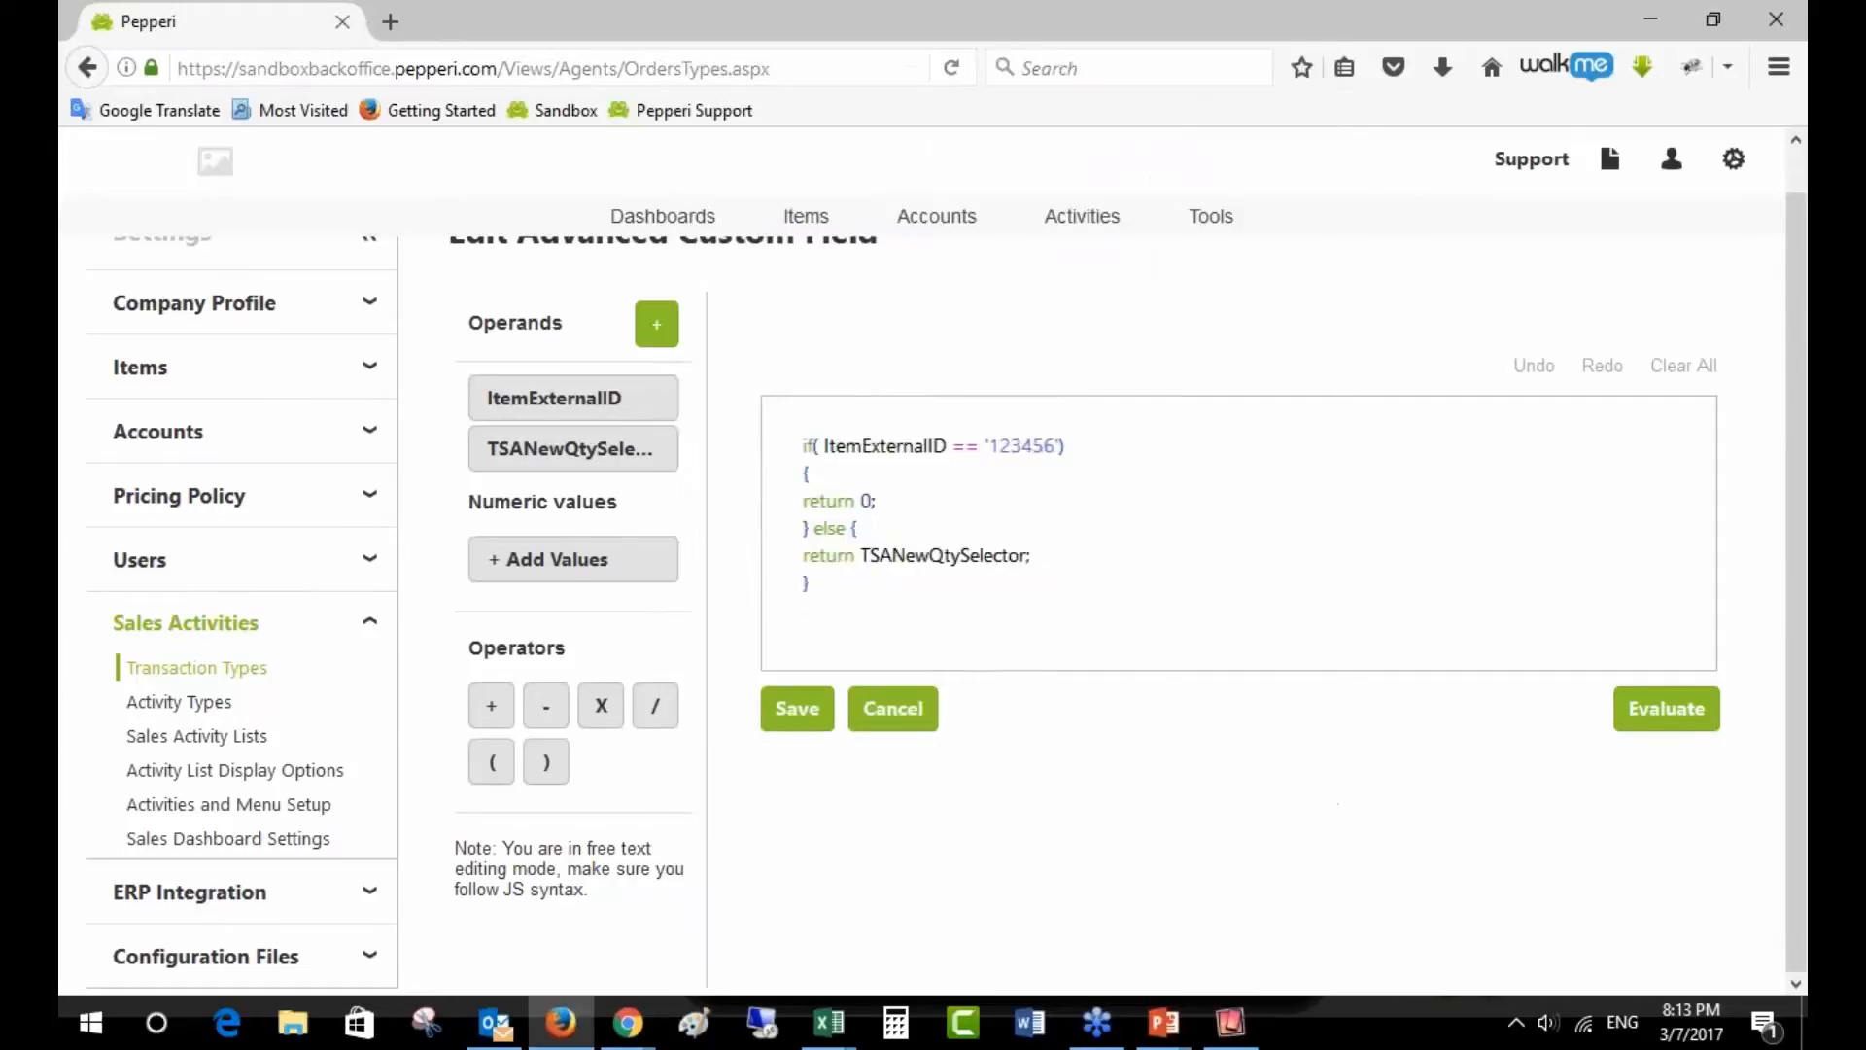
{"action": "left_click", "coordinate": [890, 708]}
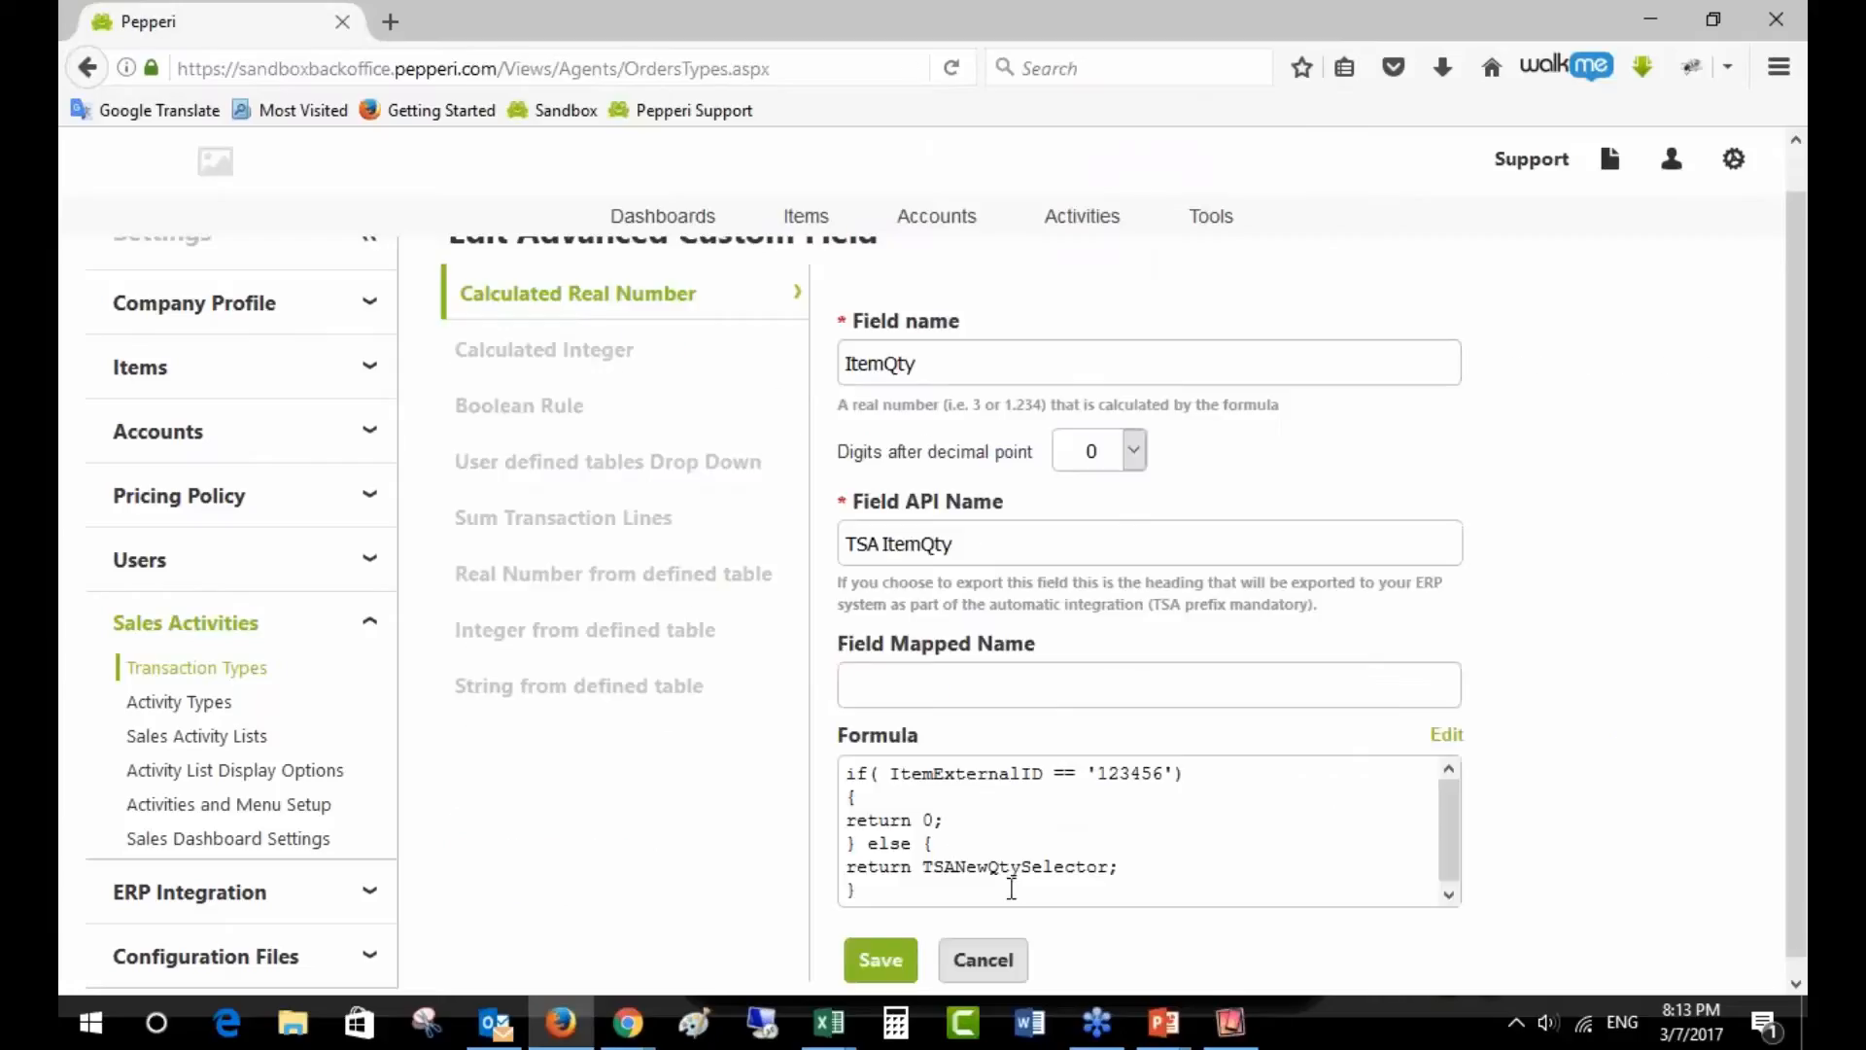
- Close the ItemQty field without saving and expand Custom Transaction Fields, showing SumItemQty
{"action": "left_click", "coordinate": [1001, 967]}
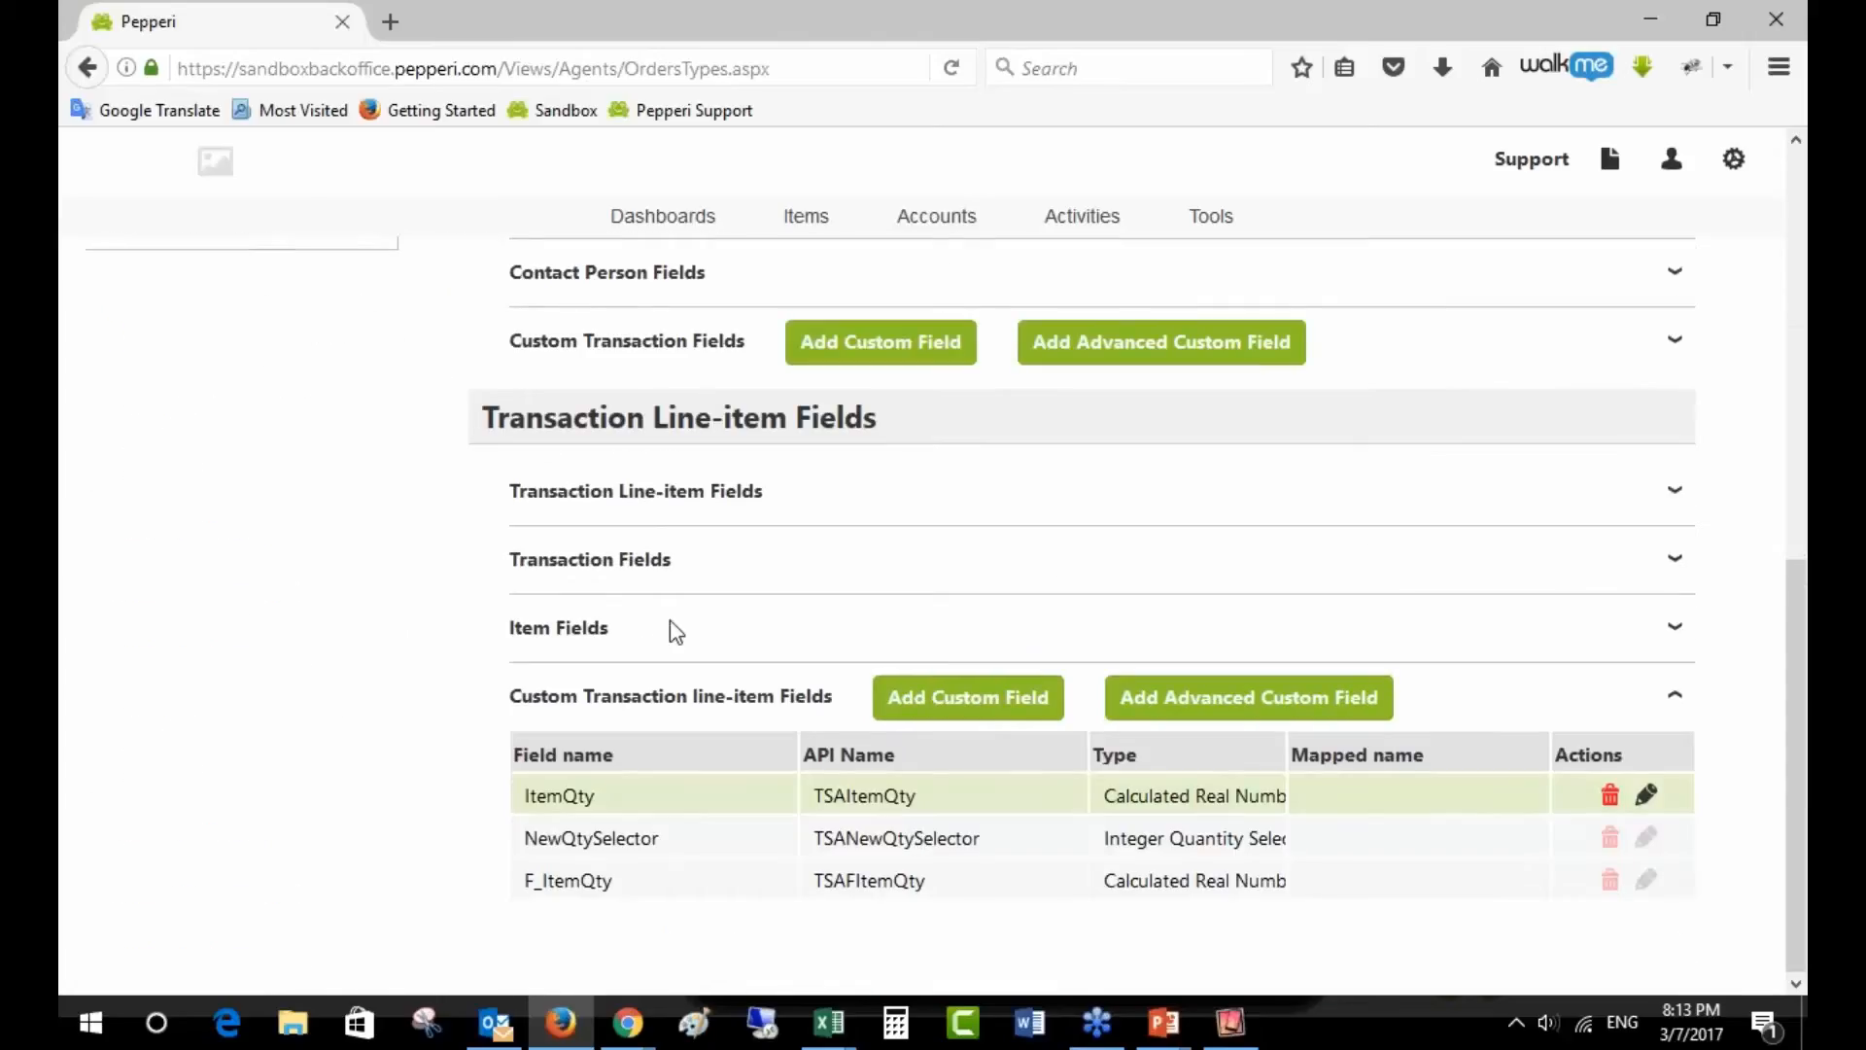
{"action": "scroll", "coordinate": [1070, 783], "scroll_direction": "up", "scroll_amount": 1}
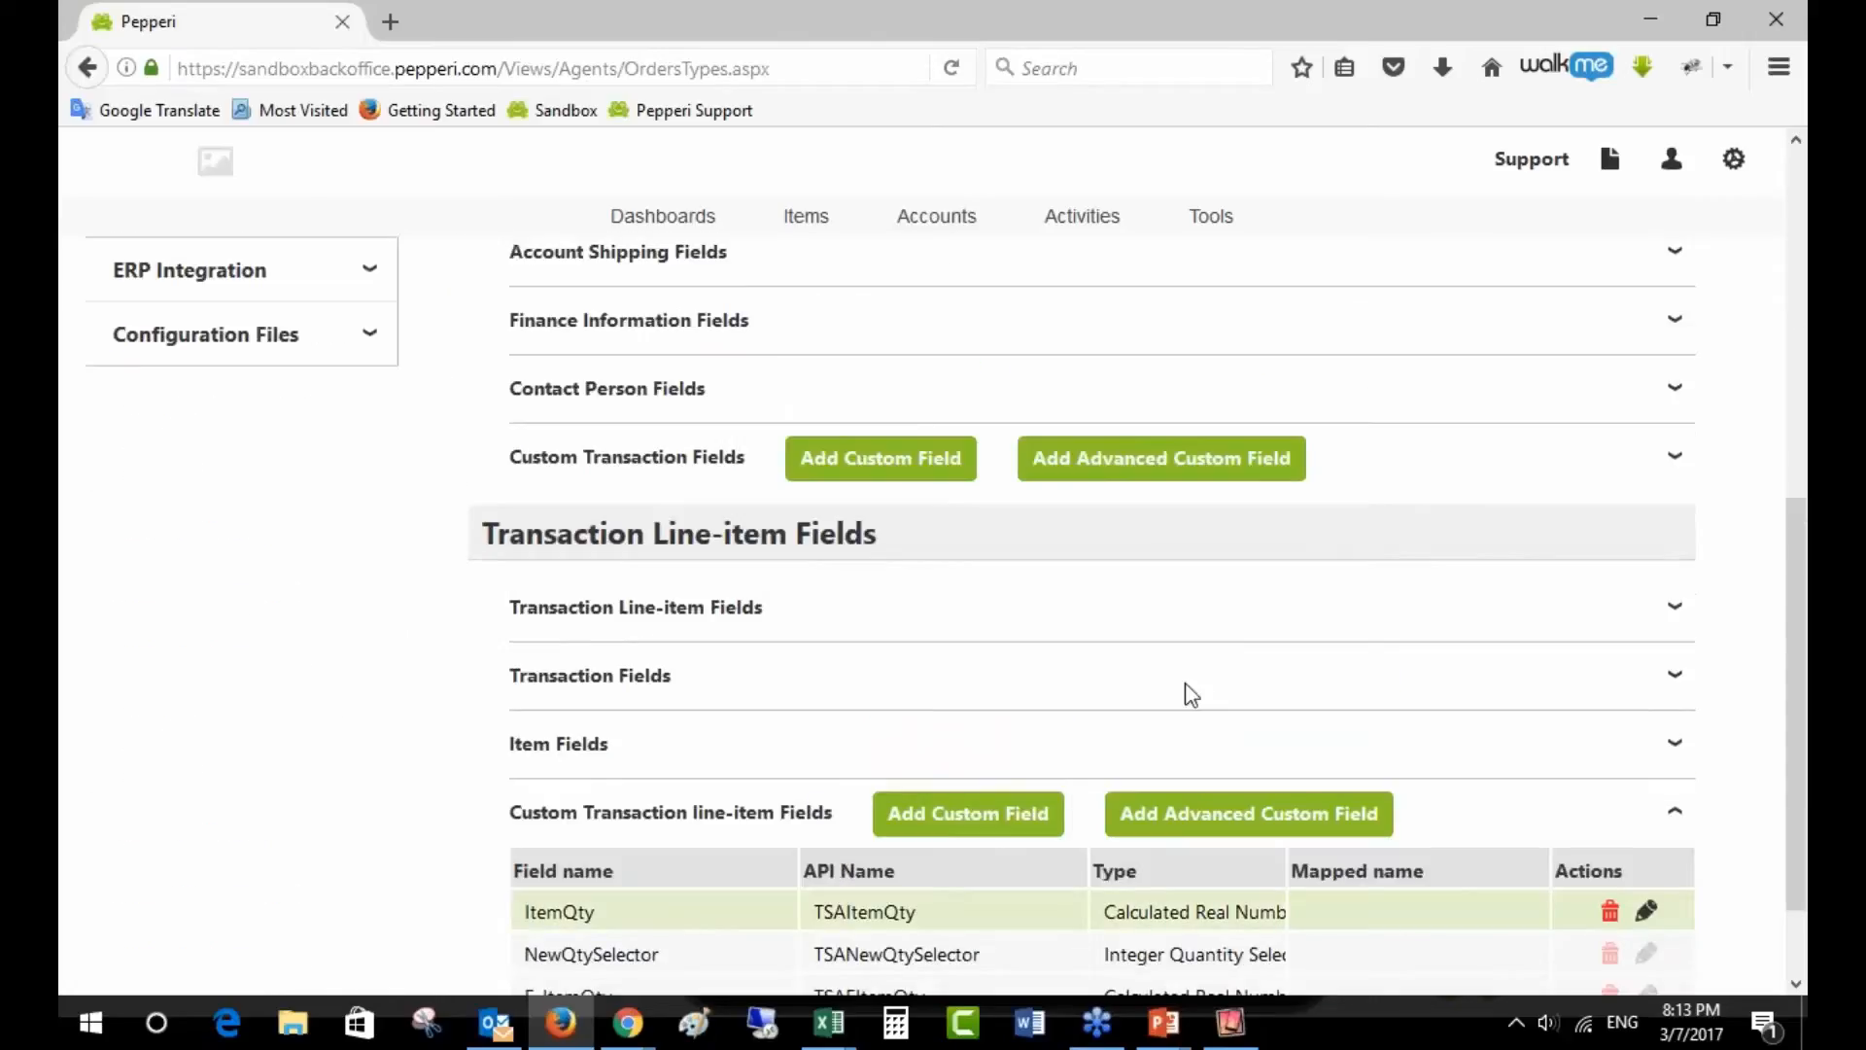
{"action": "left_click", "coordinate": [1390, 482]}
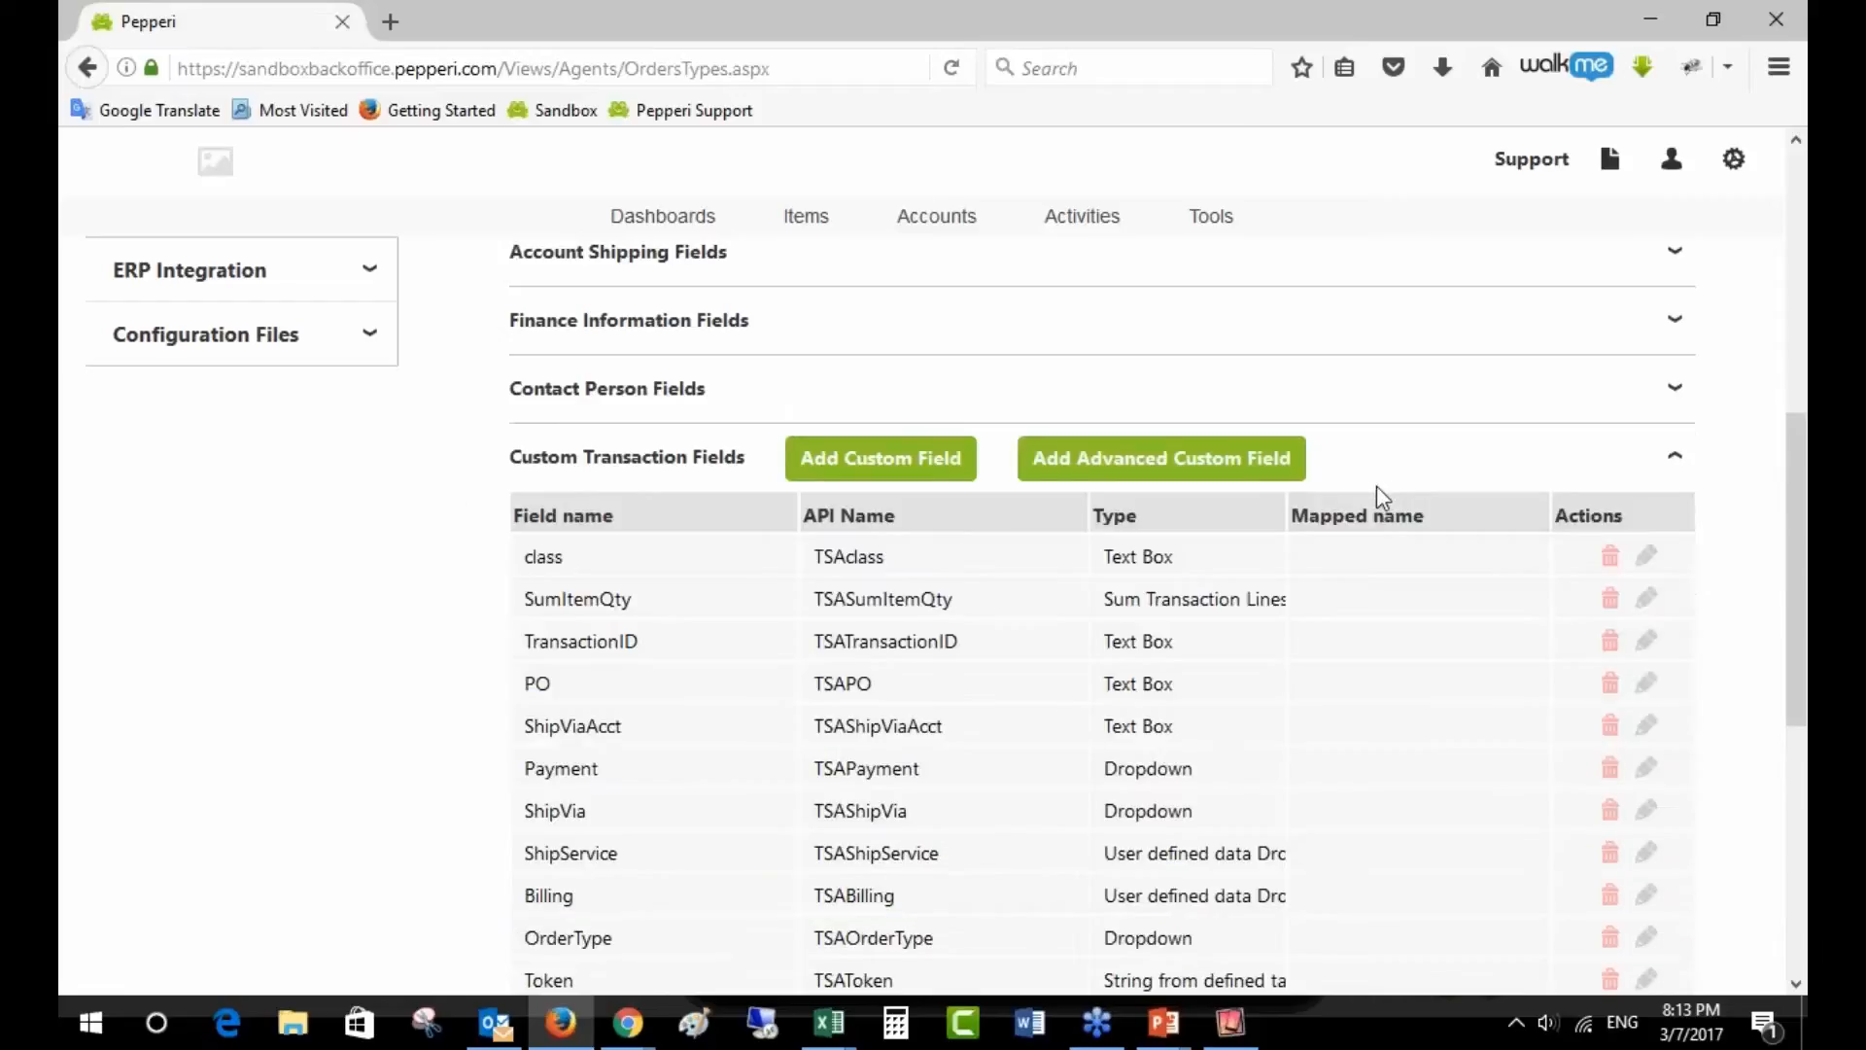
- Open the SumItemQty (Sum Transaction Lines) field's editor from its pencil icon
{"action": "scroll", "coordinate": [1415, 535], "scroll_direction": "up", "scroll_amount": 5}
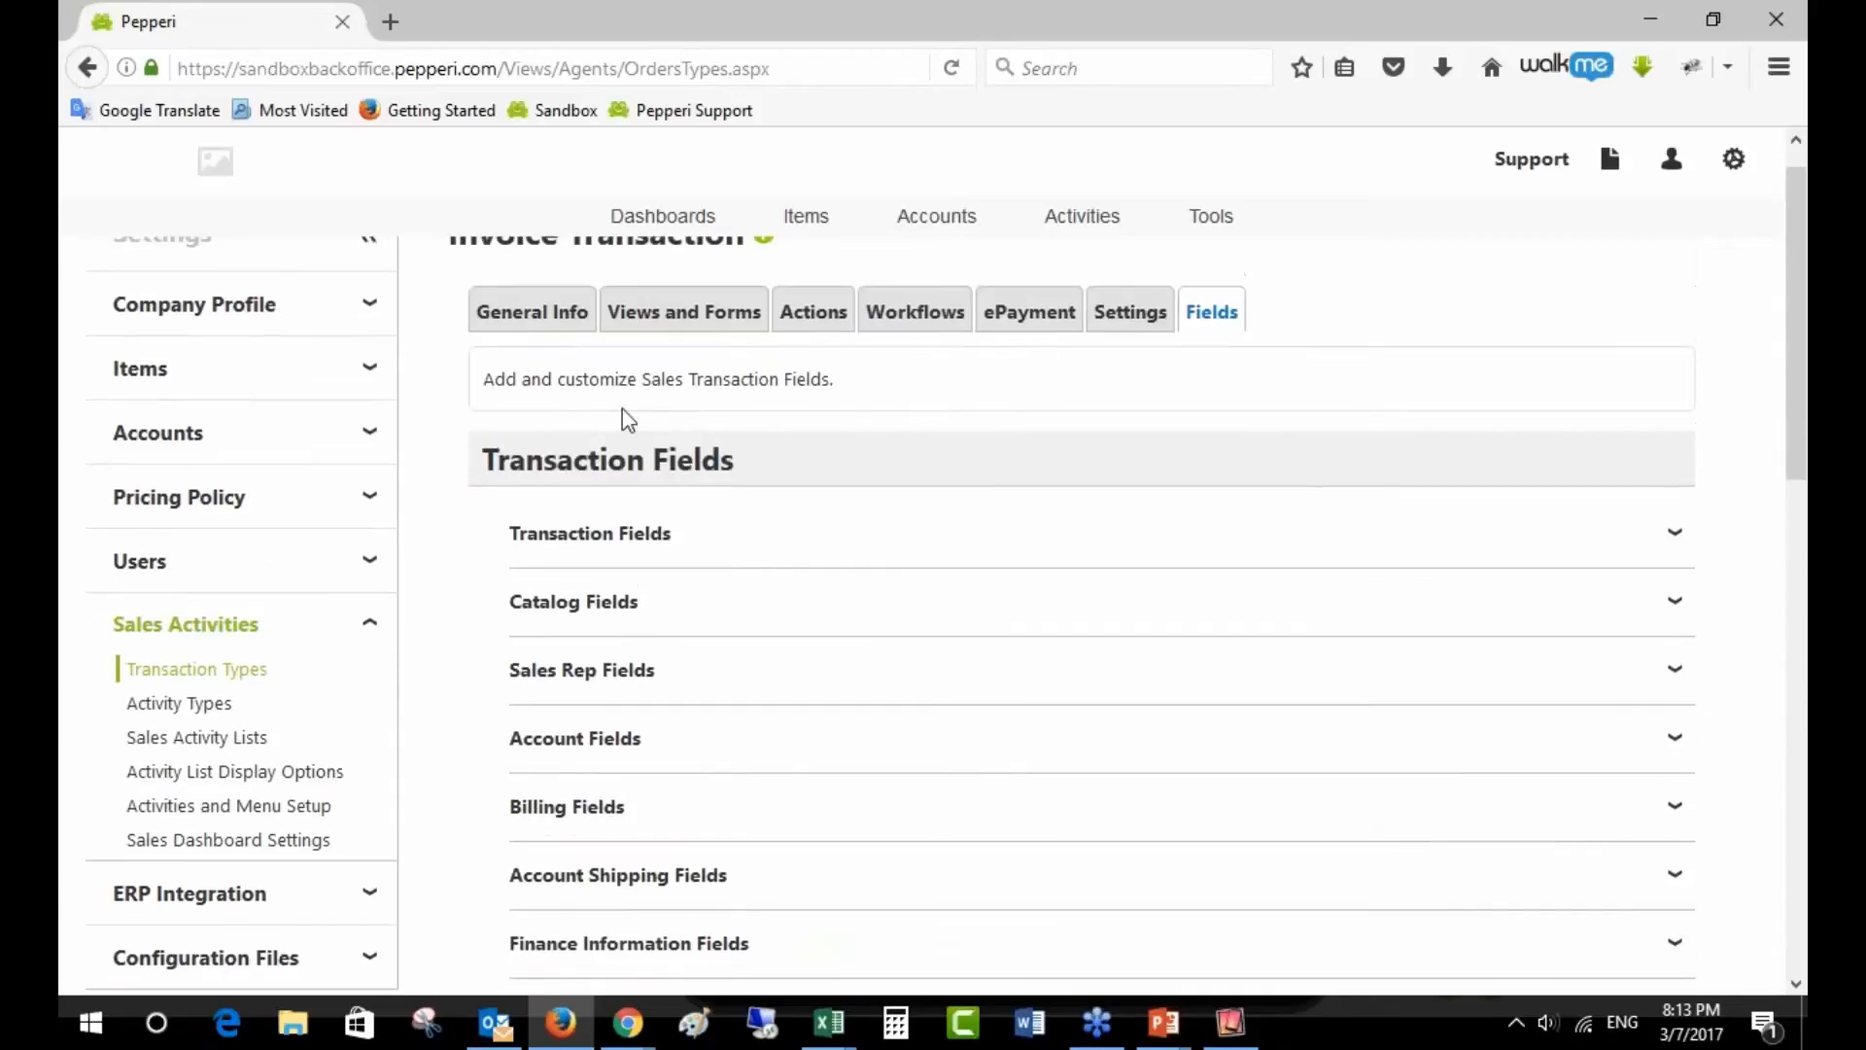
{"action": "left_click_drag", "start_coordinate": [496, 456], "coordinate": [804, 470]}
{"action": "scroll", "coordinate": [907, 583], "scroll_direction": "down", "scroll_amount": 6}
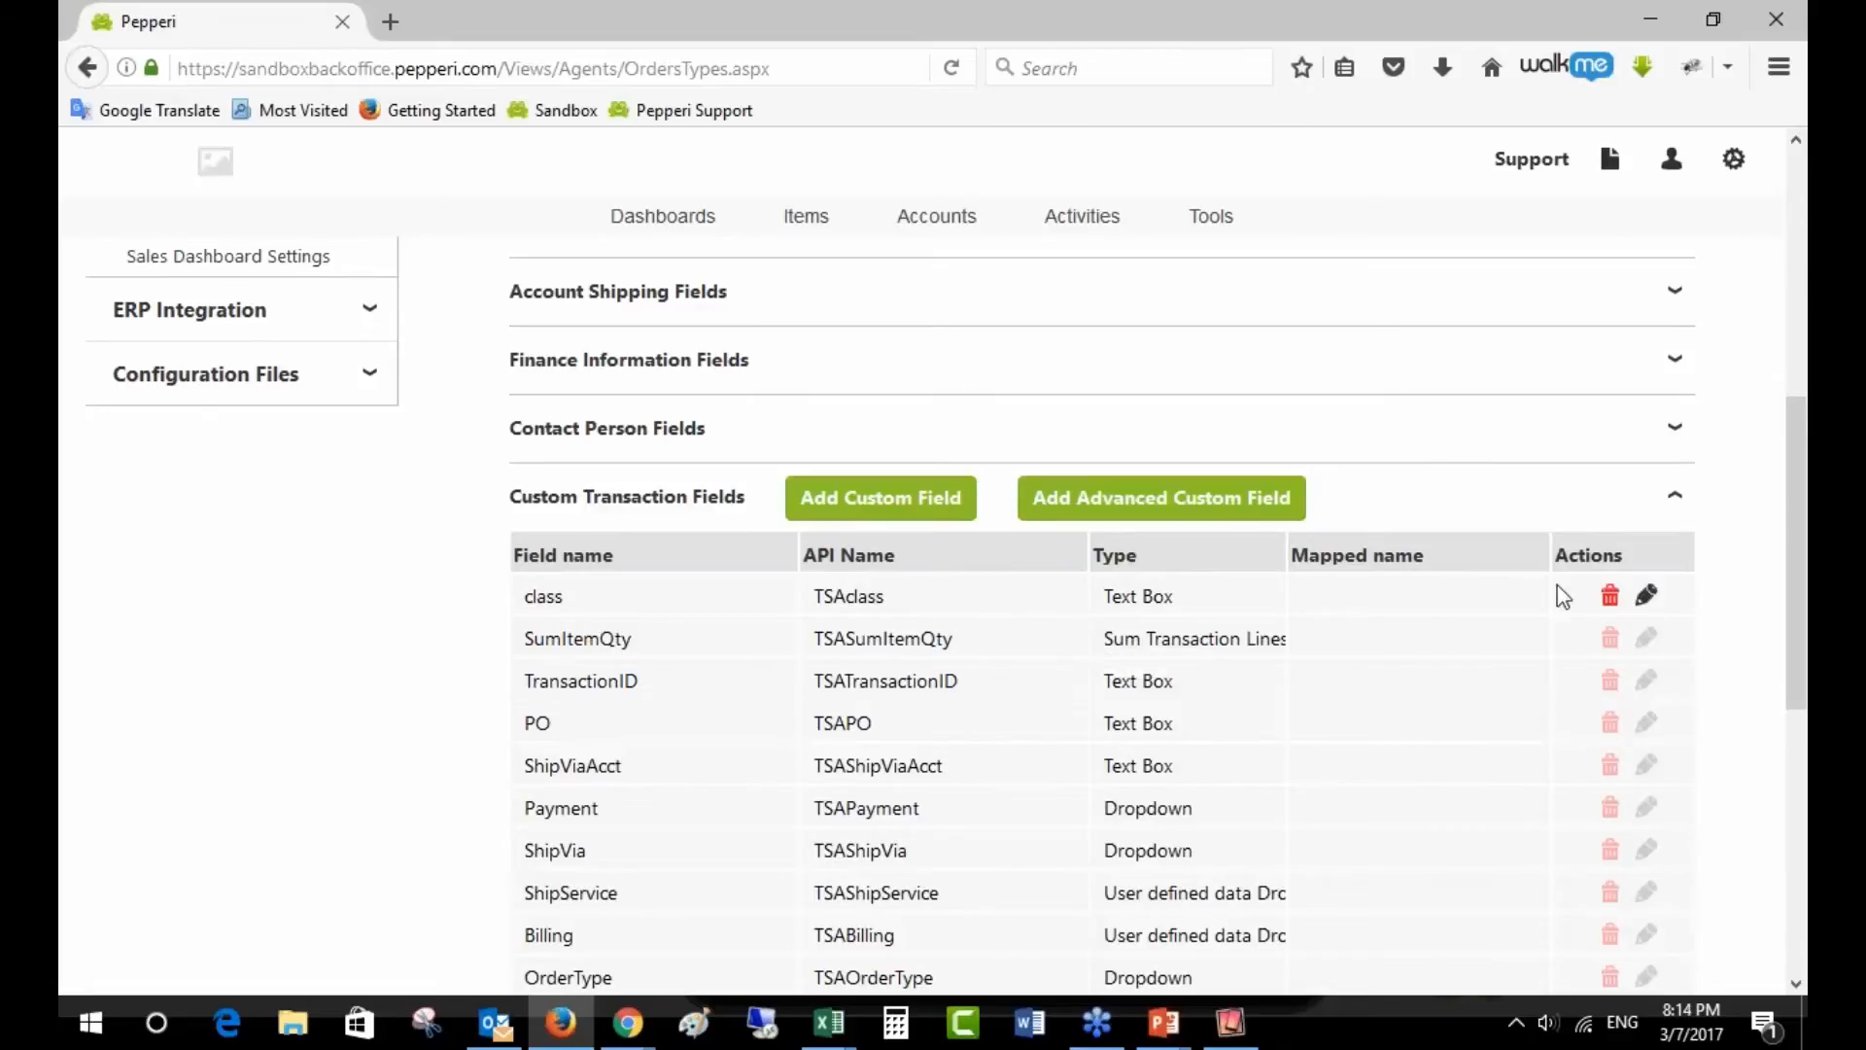
{"action": "left_click", "coordinate": [1647, 641]}
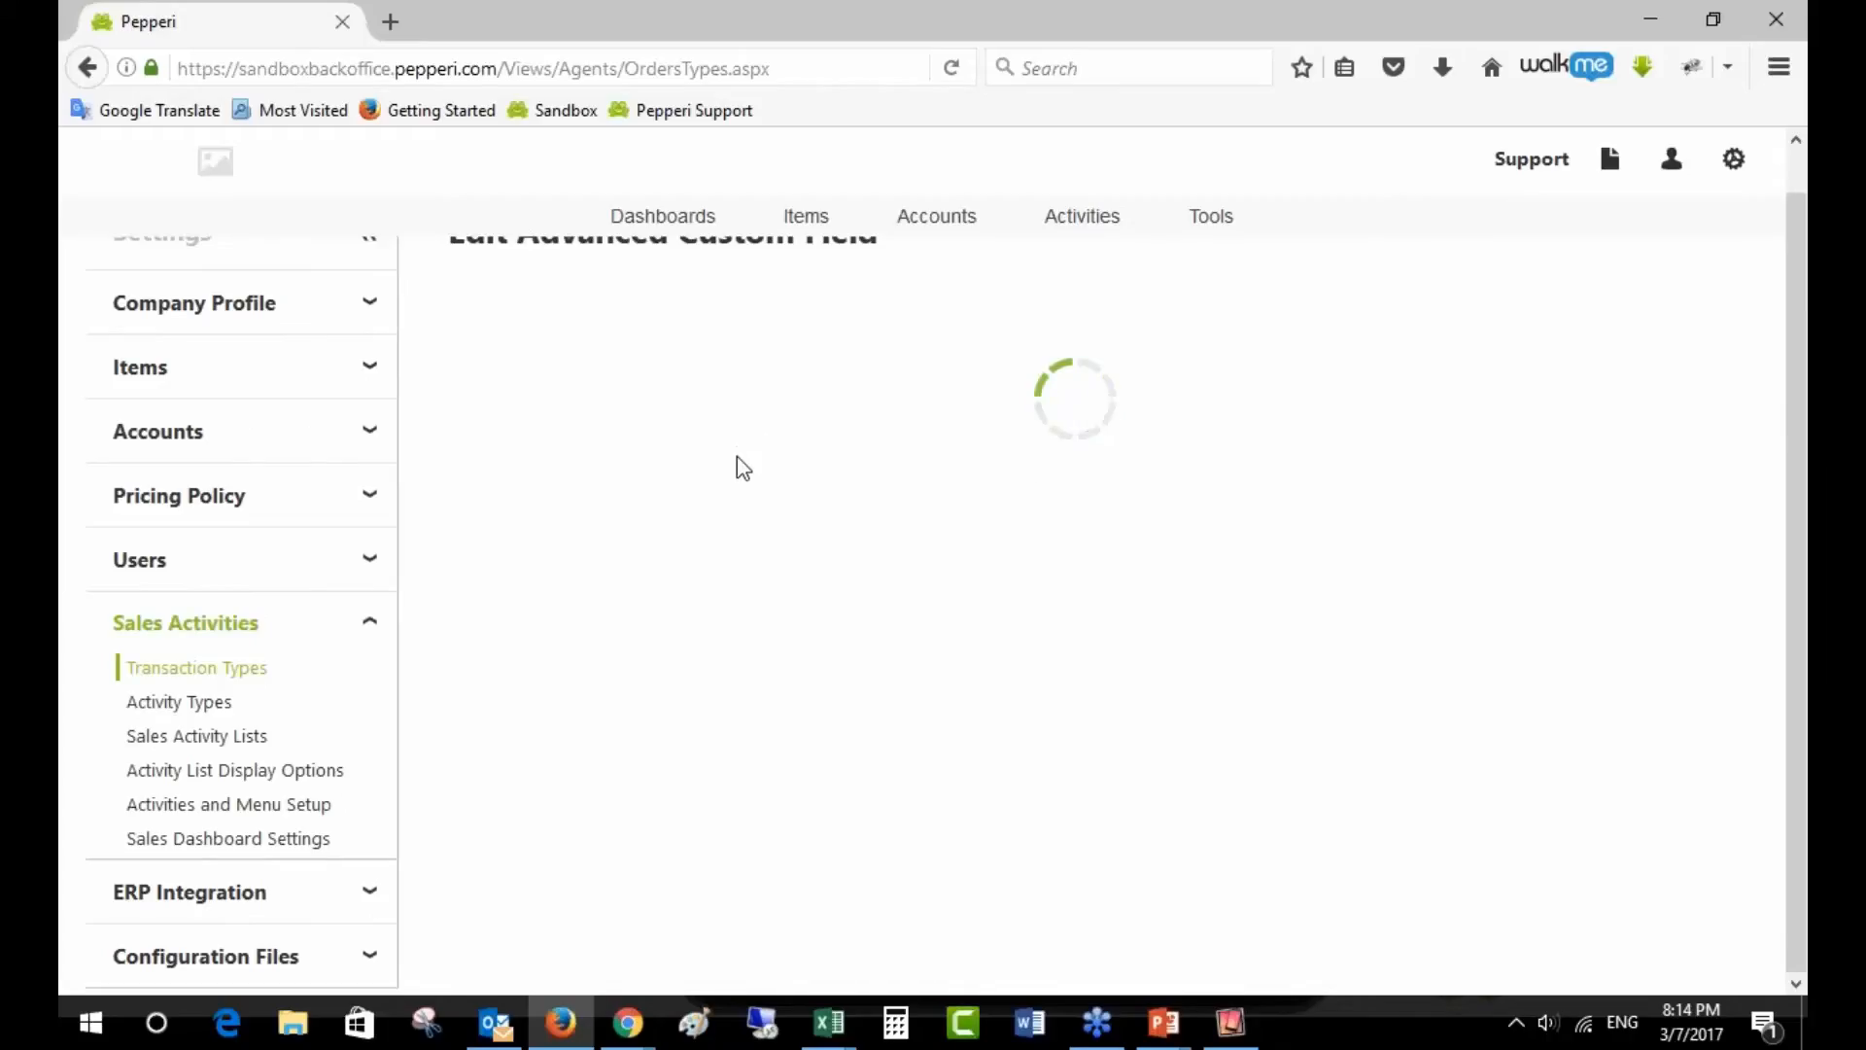
- Confirm SumItemQty sums TSAItemQty, comparing with the iPad cart, then cancel without changes
{"action": "left_click", "coordinate": [890, 776]}
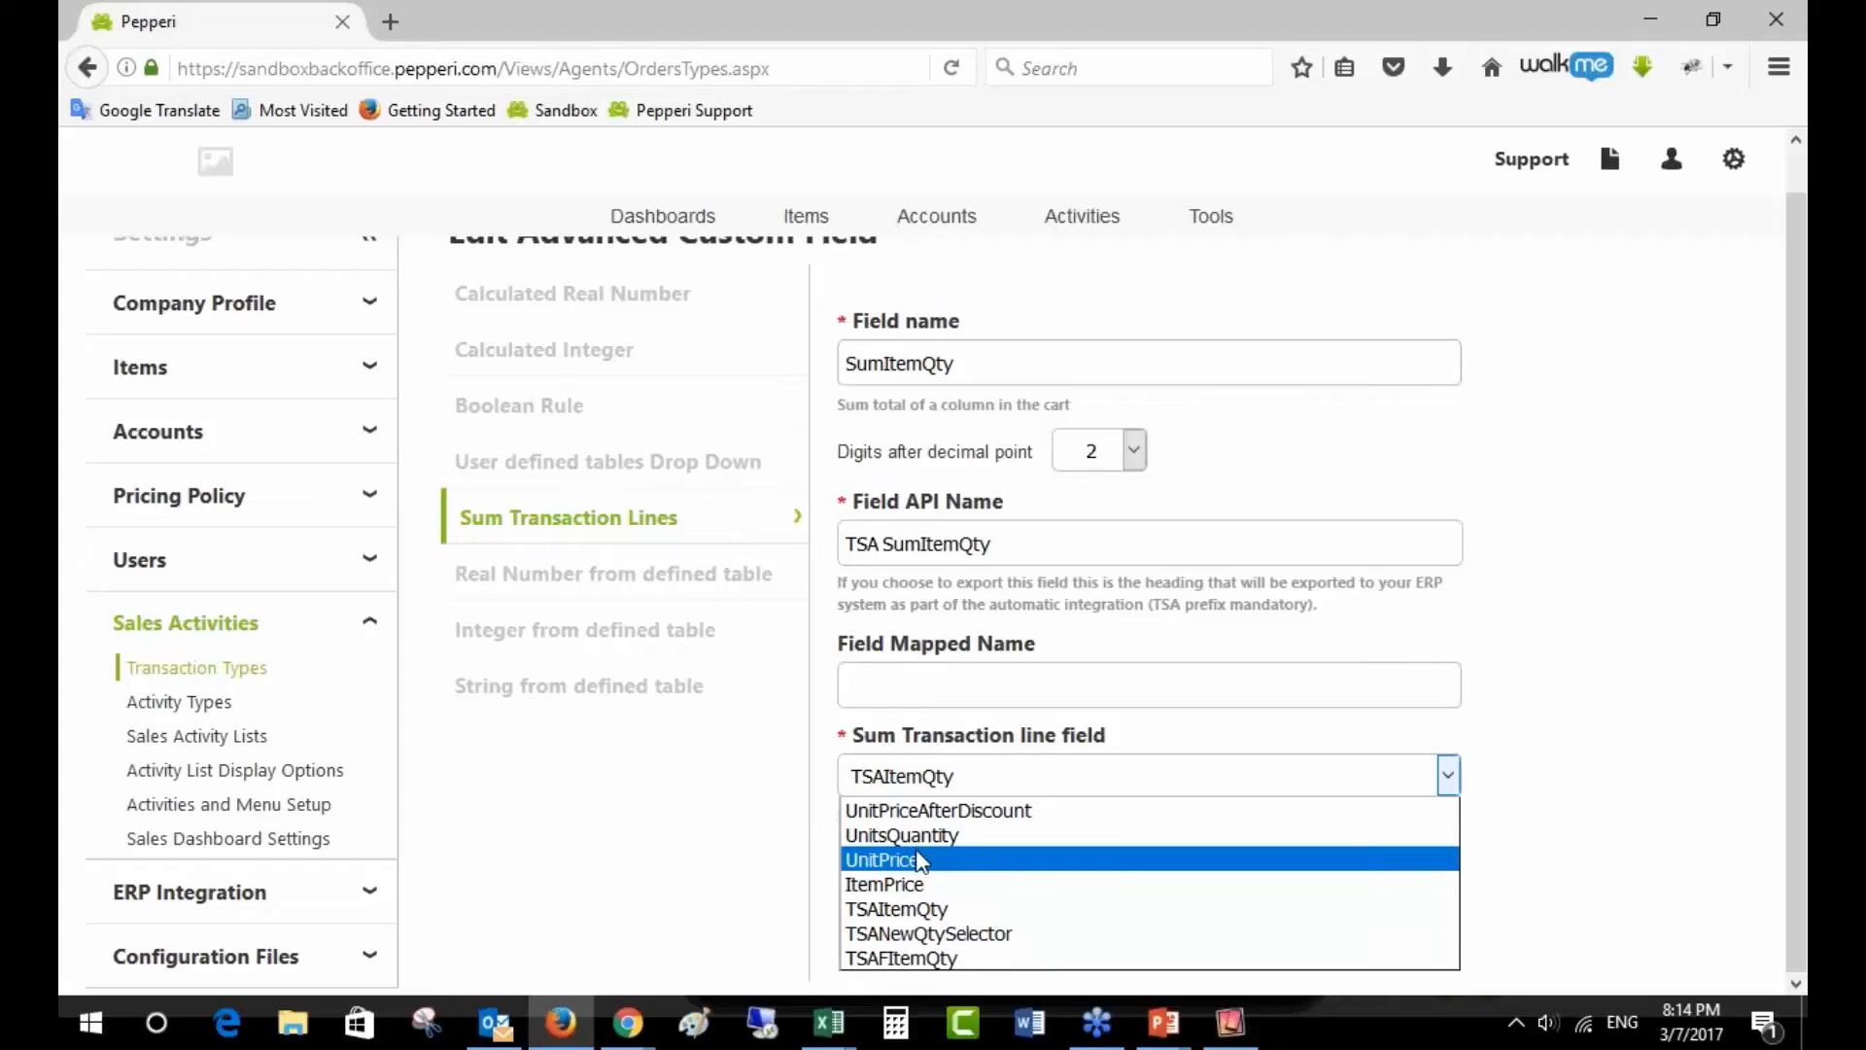
{"action": "left_click", "coordinate": [1252, 1016]}
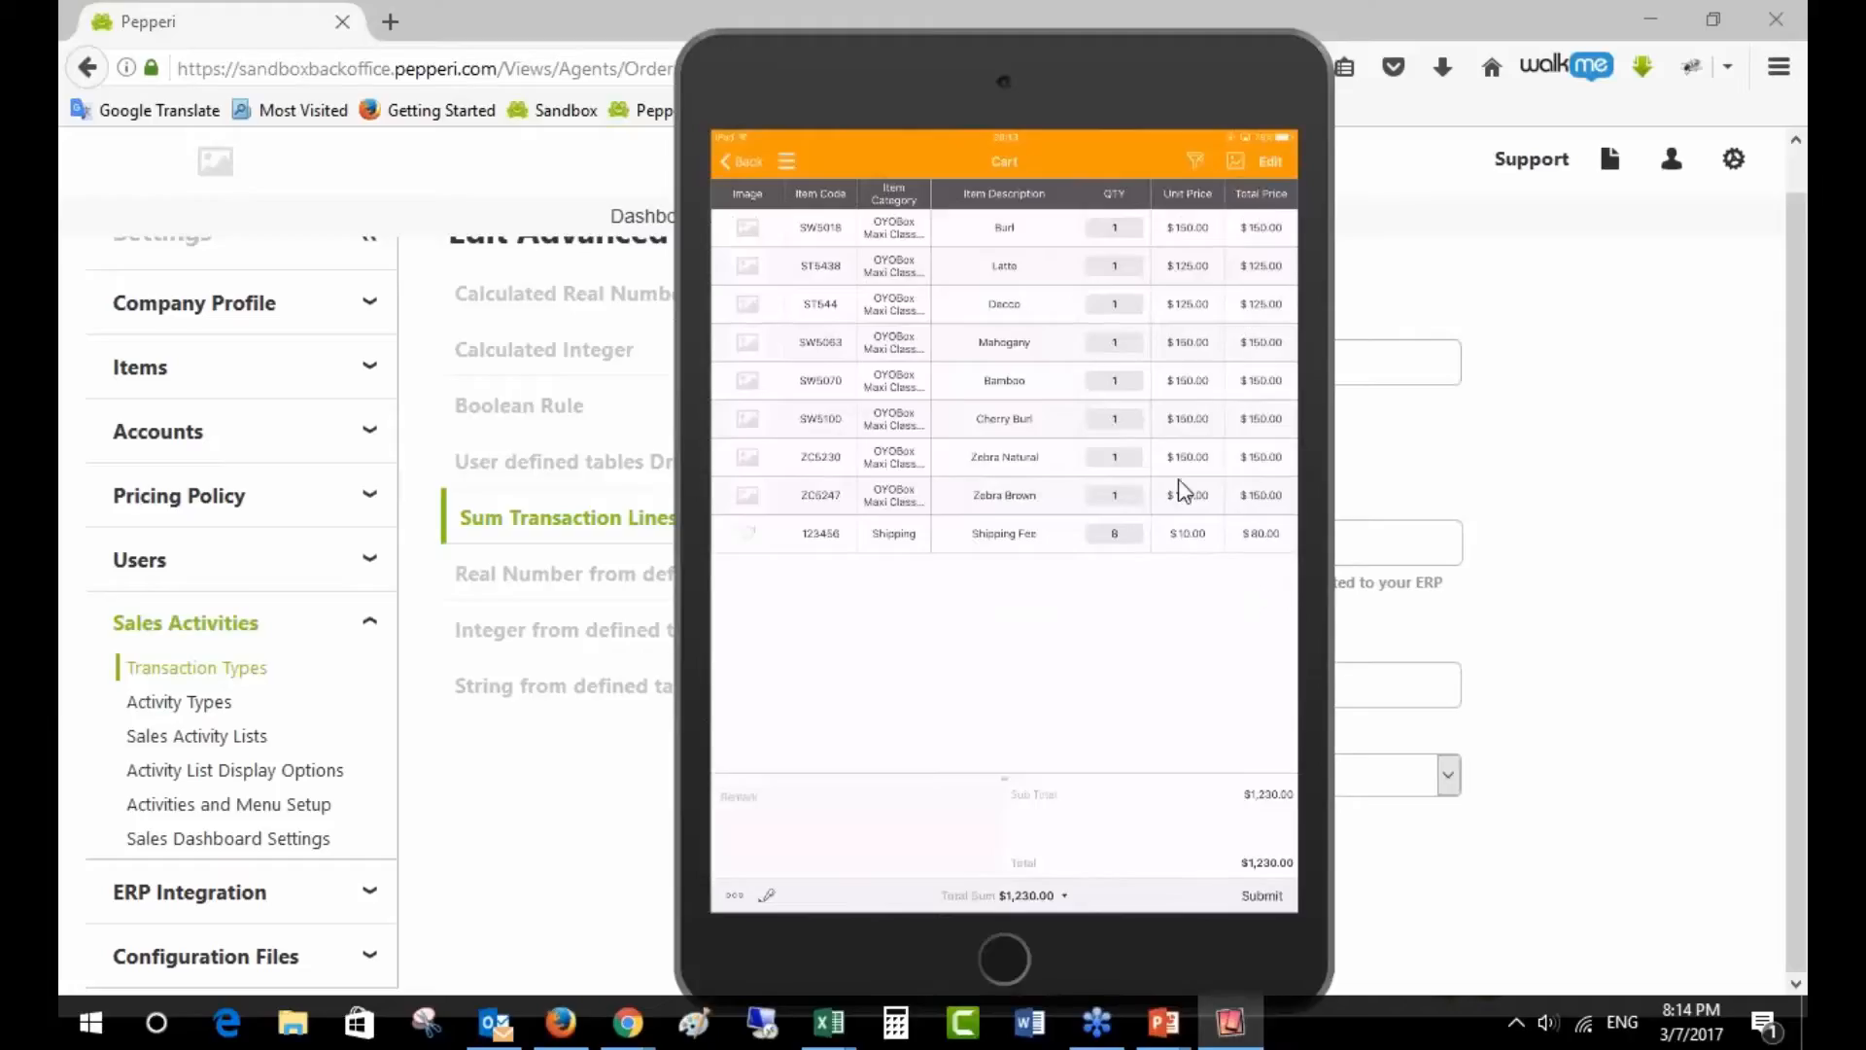
{"action": "left_click", "coordinate": [1747, 475]}
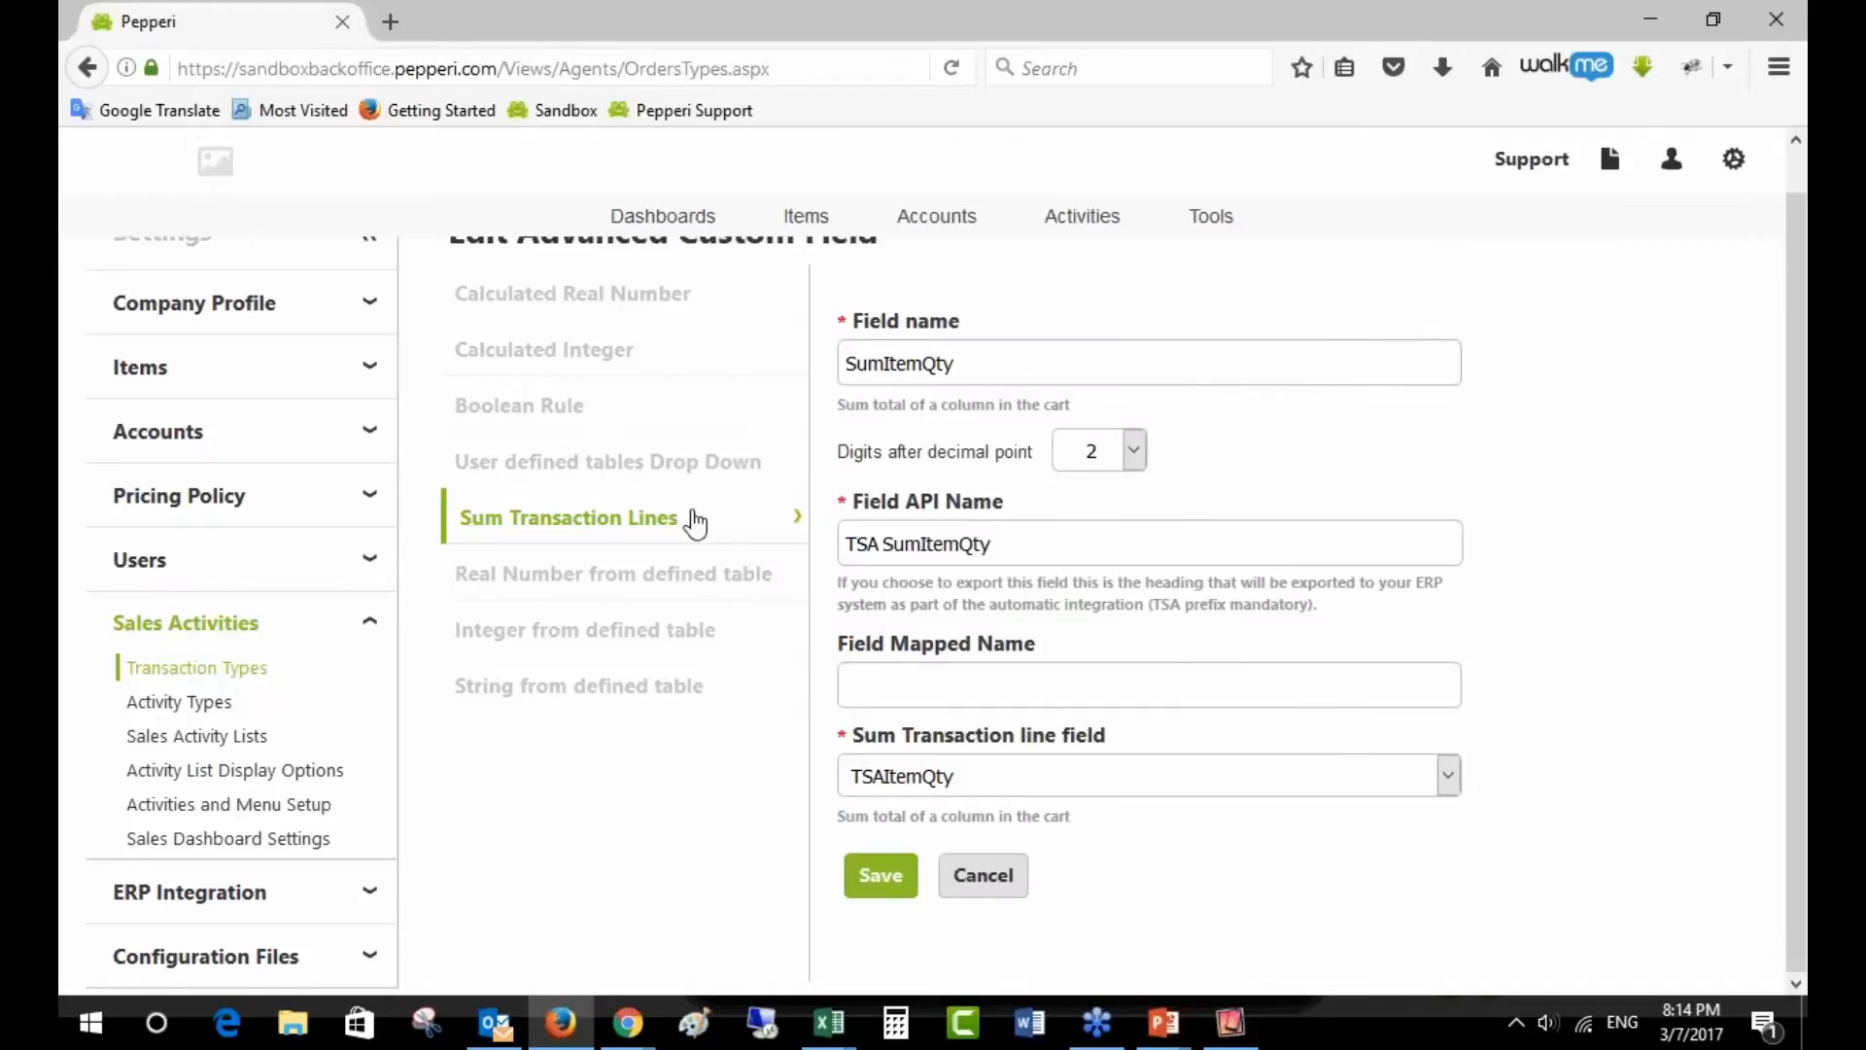
{"action": "left_click", "coordinate": [1000, 783]}
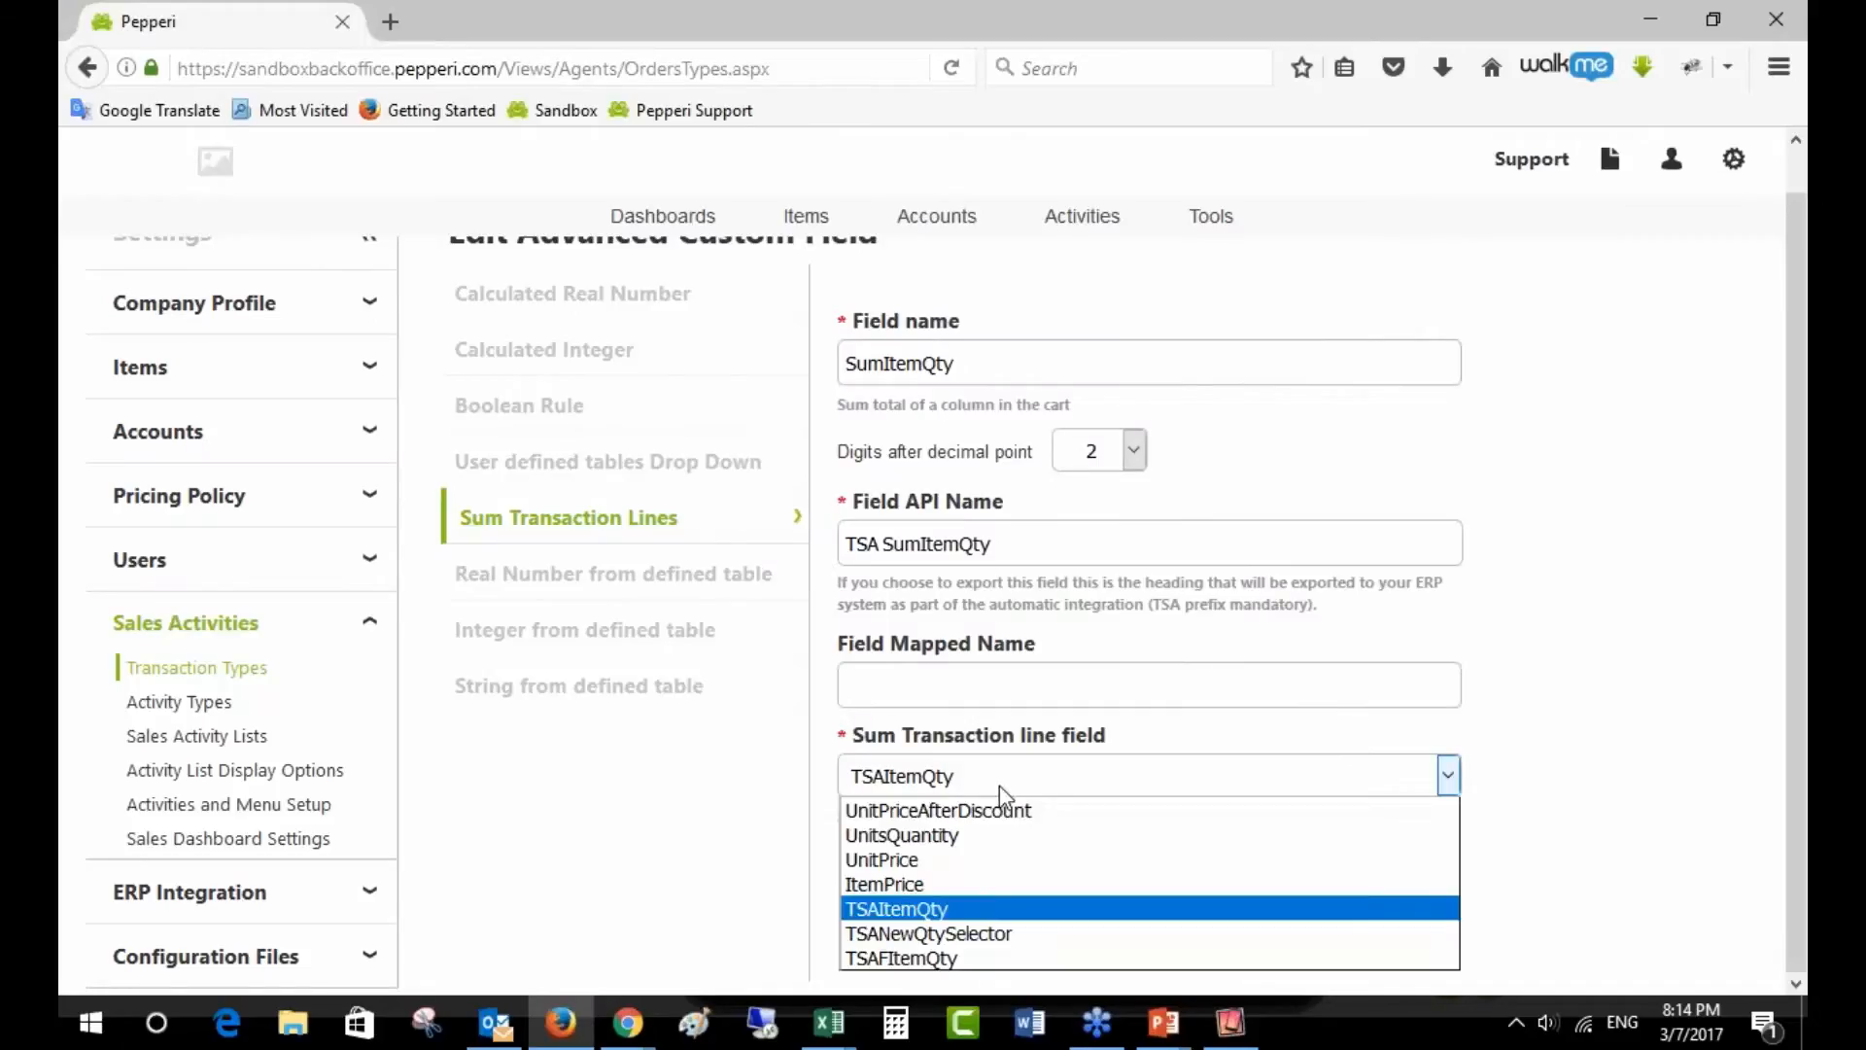
{"action": "left_click", "coordinate": [893, 908]}
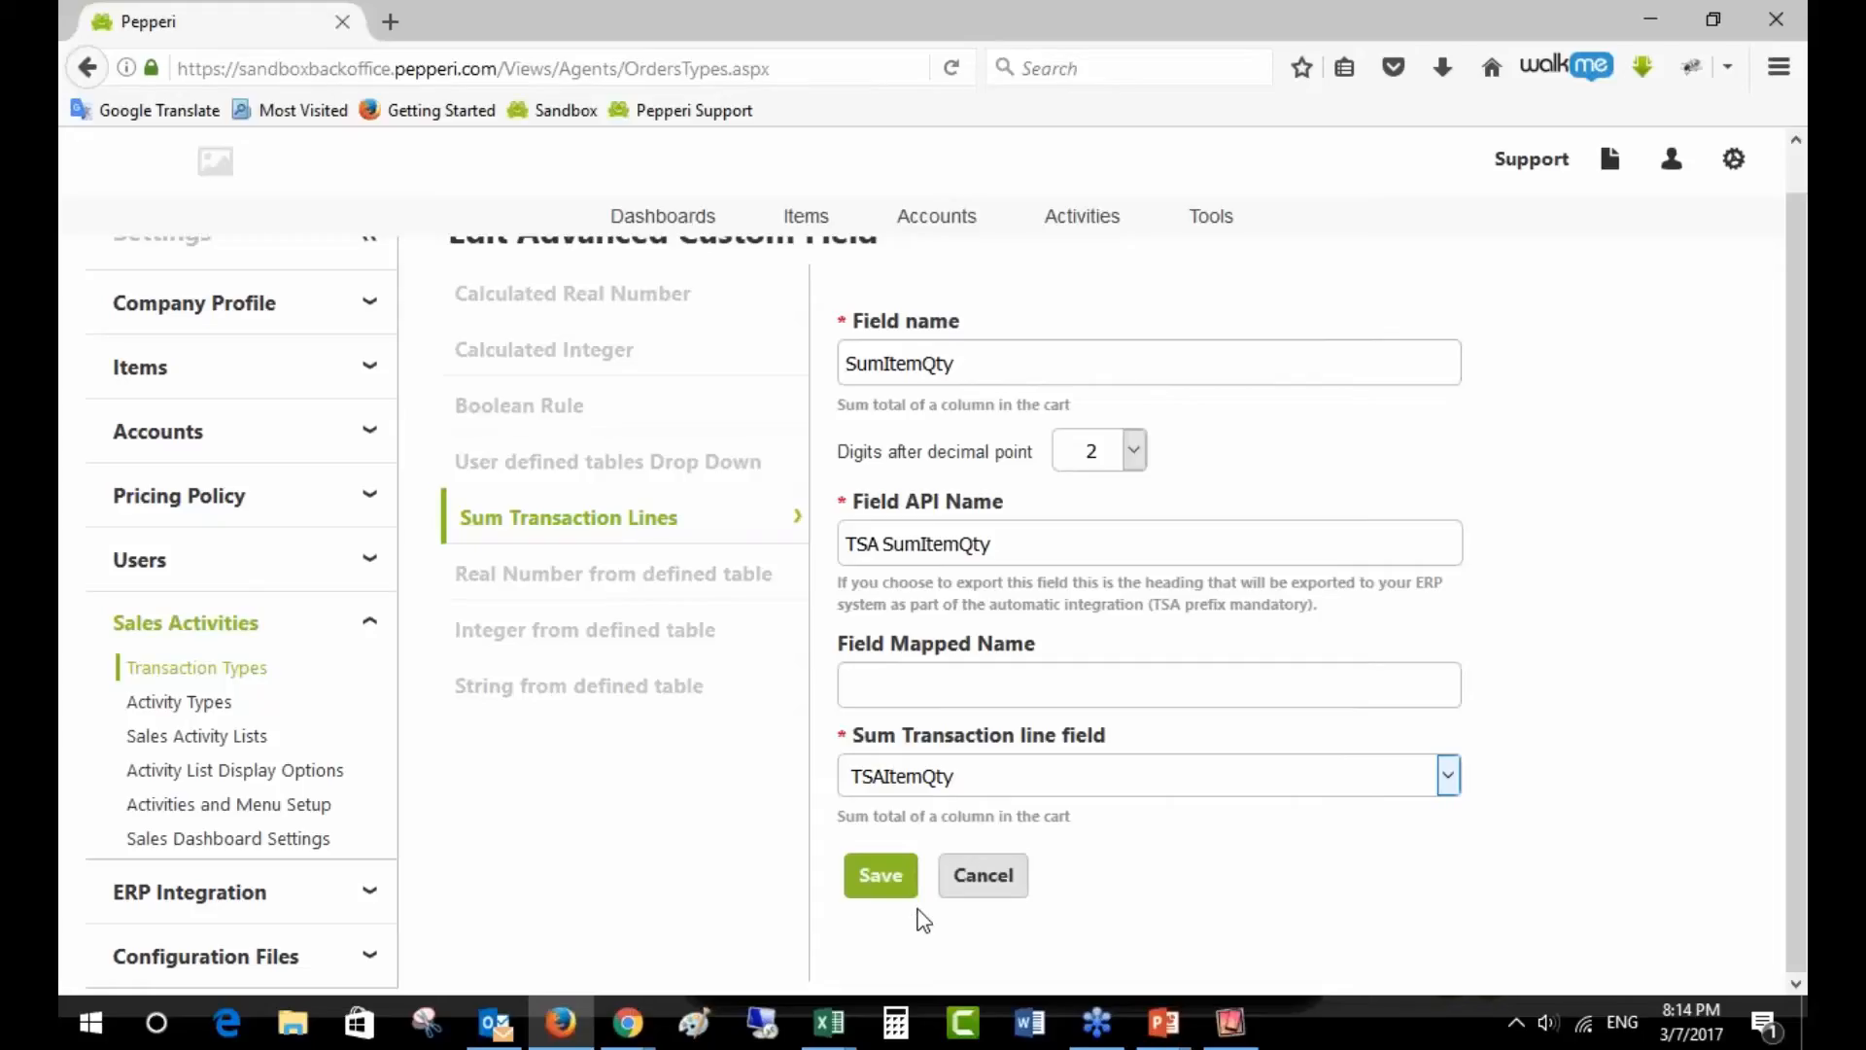
{"action": "left_click", "coordinate": [960, 899]}
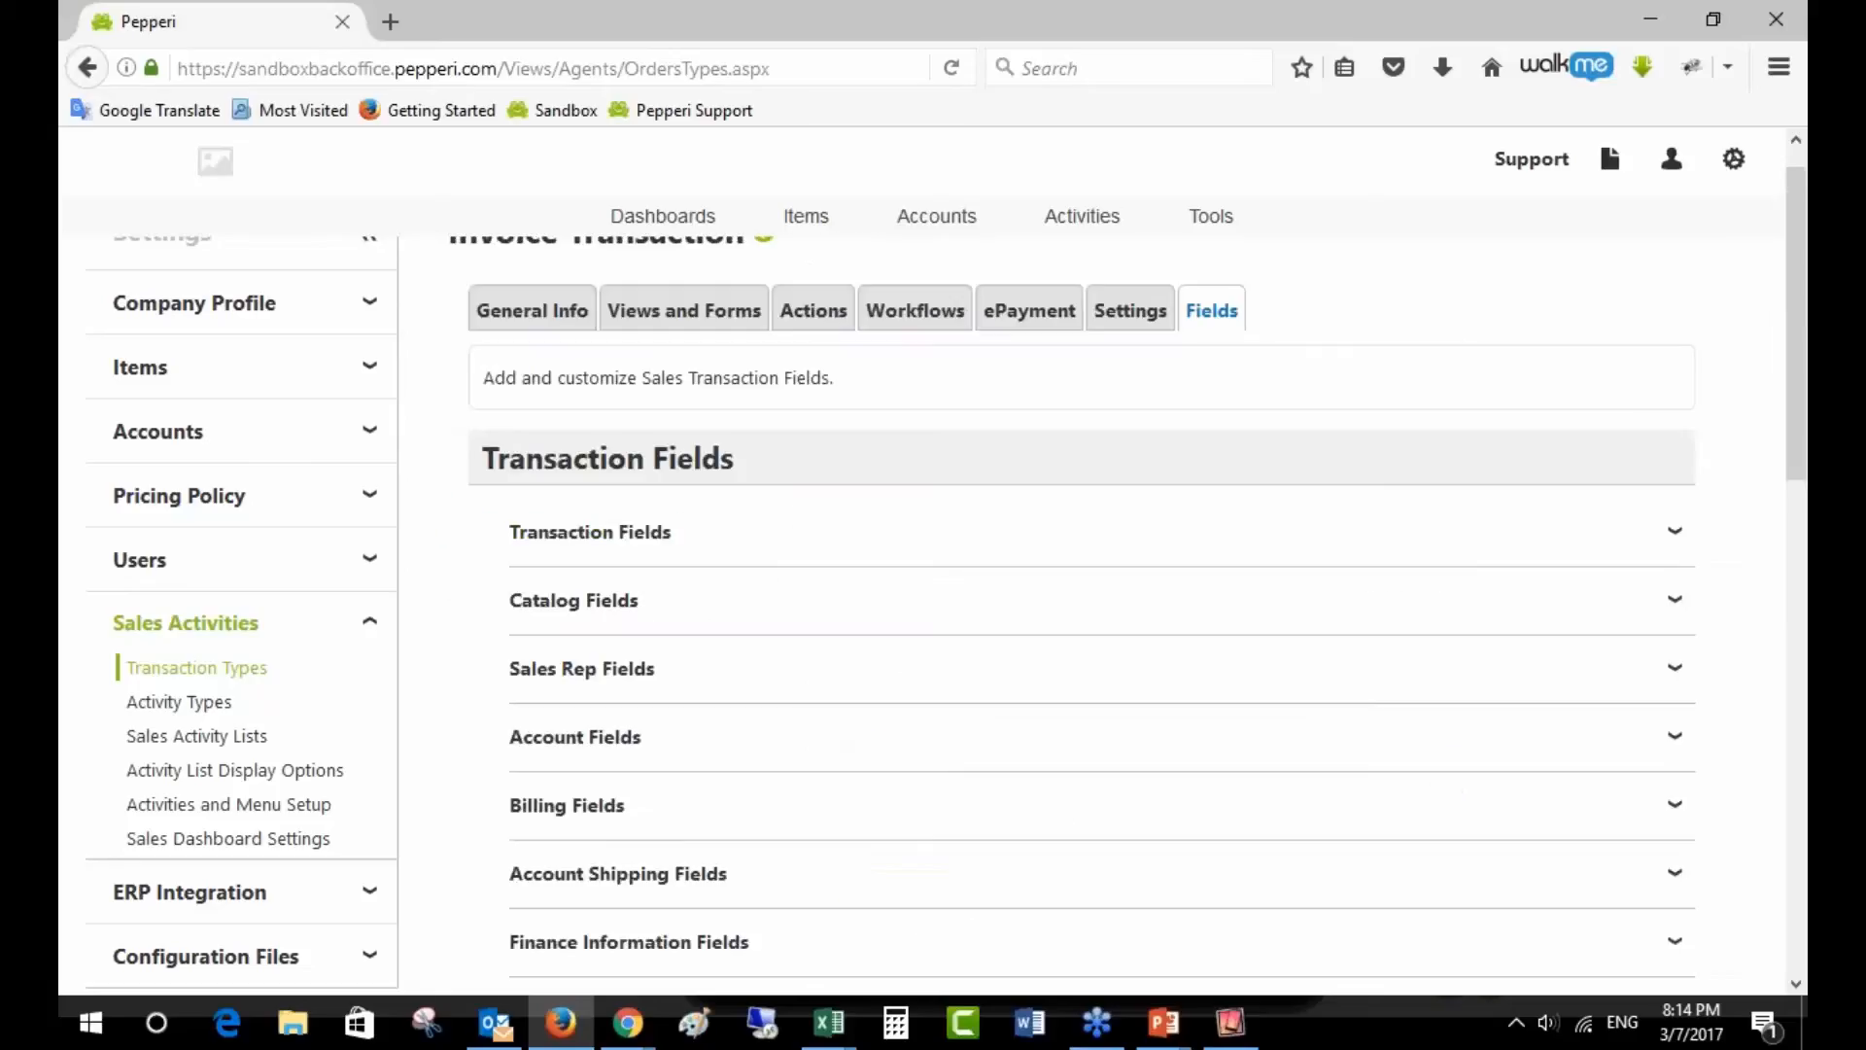
- Scroll to the custom line-item fields and highlight F_ItemQty's API name TSAFItemQty
{"action": "scroll", "coordinate": [961, 906], "scroll_direction": "down", "scroll_amount": 3}
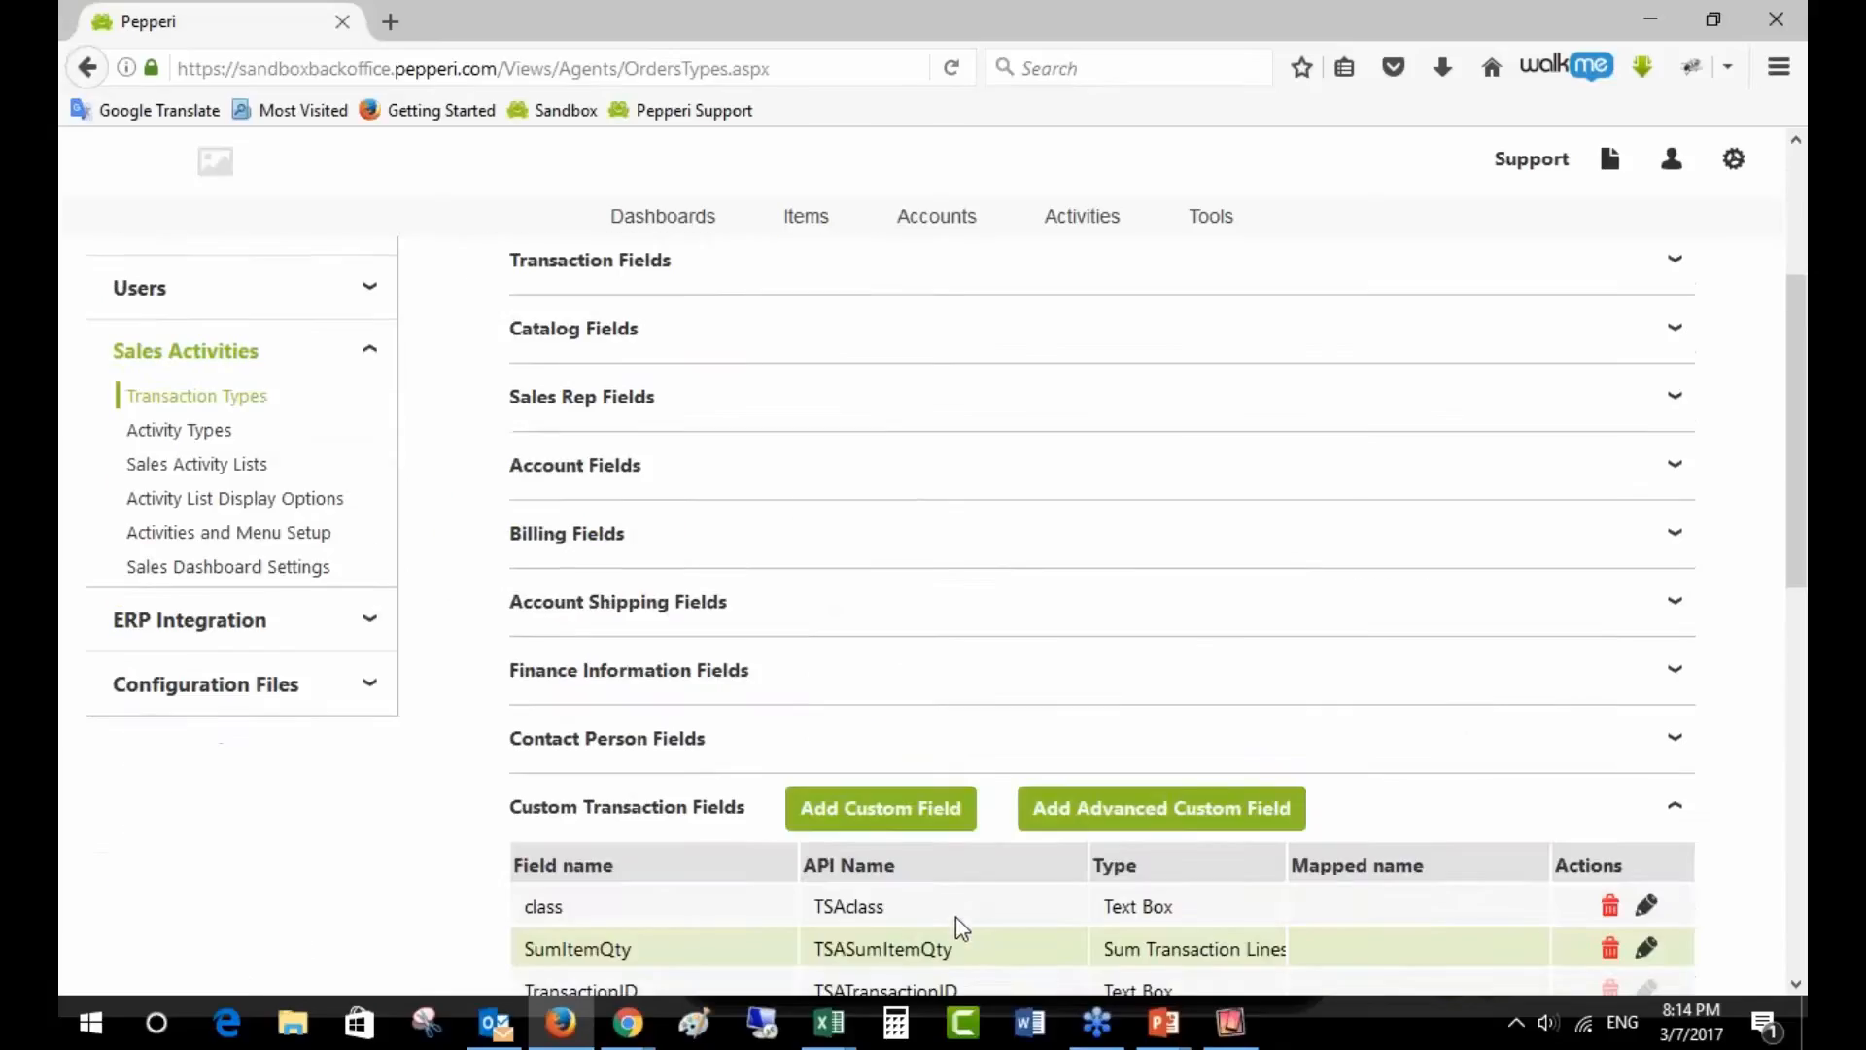
{"action": "scroll", "coordinate": [955, 918], "scroll_direction": "down", "scroll_amount": 5}
{"action": "scroll", "coordinate": [954, 940], "scroll_direction": "down", "scroll_amount": 3}
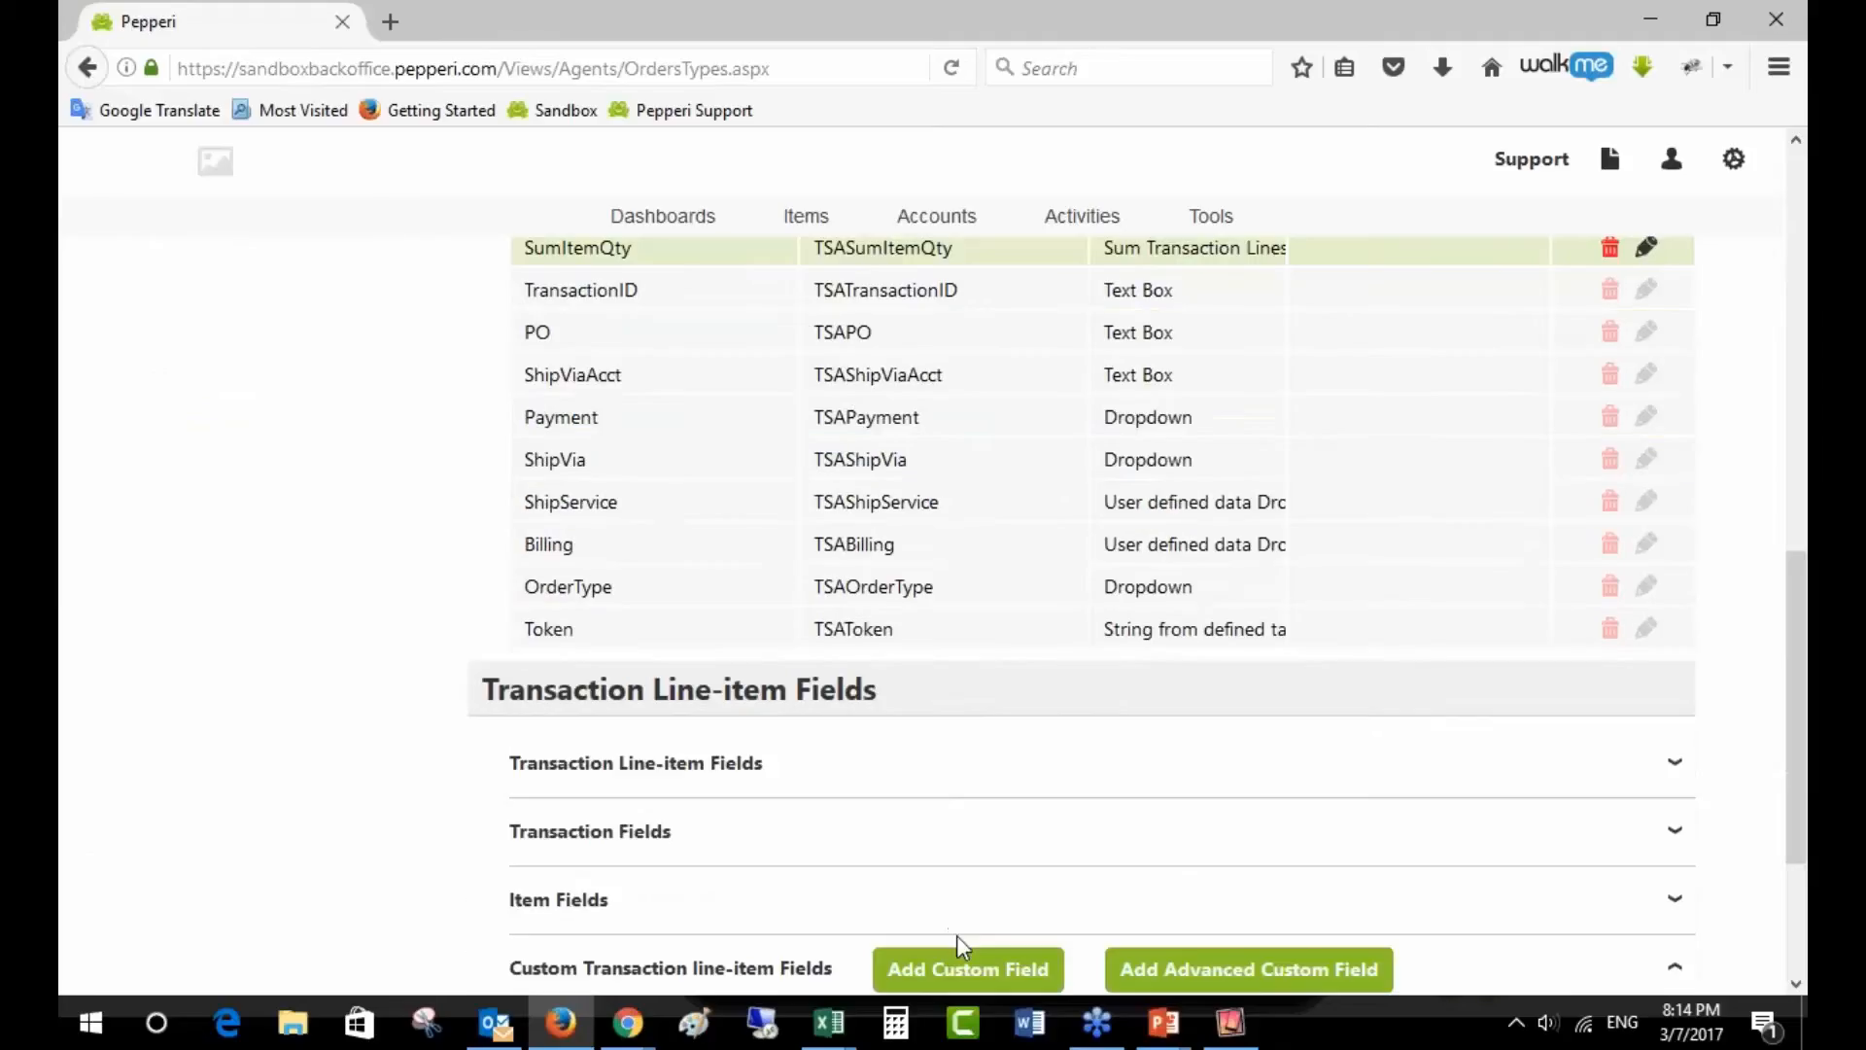
{"action": "scroll", "coordinate": [1063, 789], "scroll_direction": "down", "scroll_amount": 4}
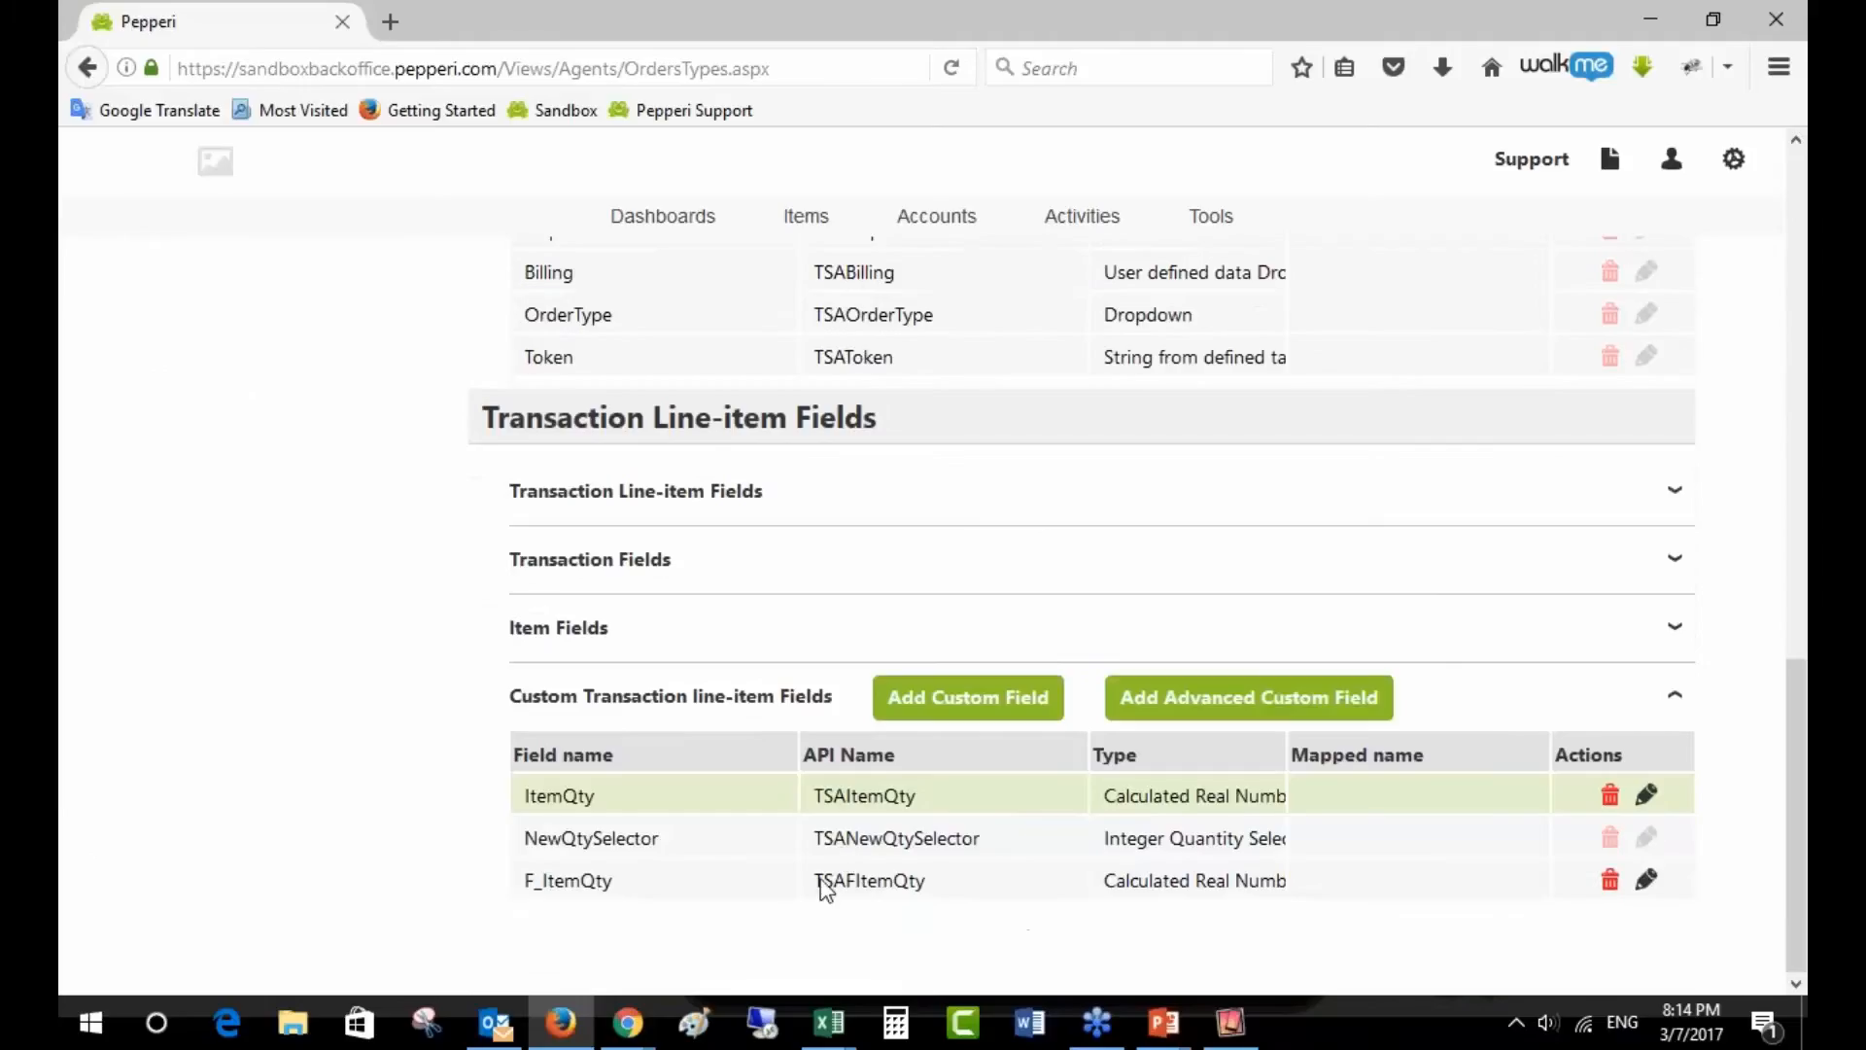
{"action": "left_click_drag", "start_coordinate": [819, 880], "coordinate": [953, 902]}
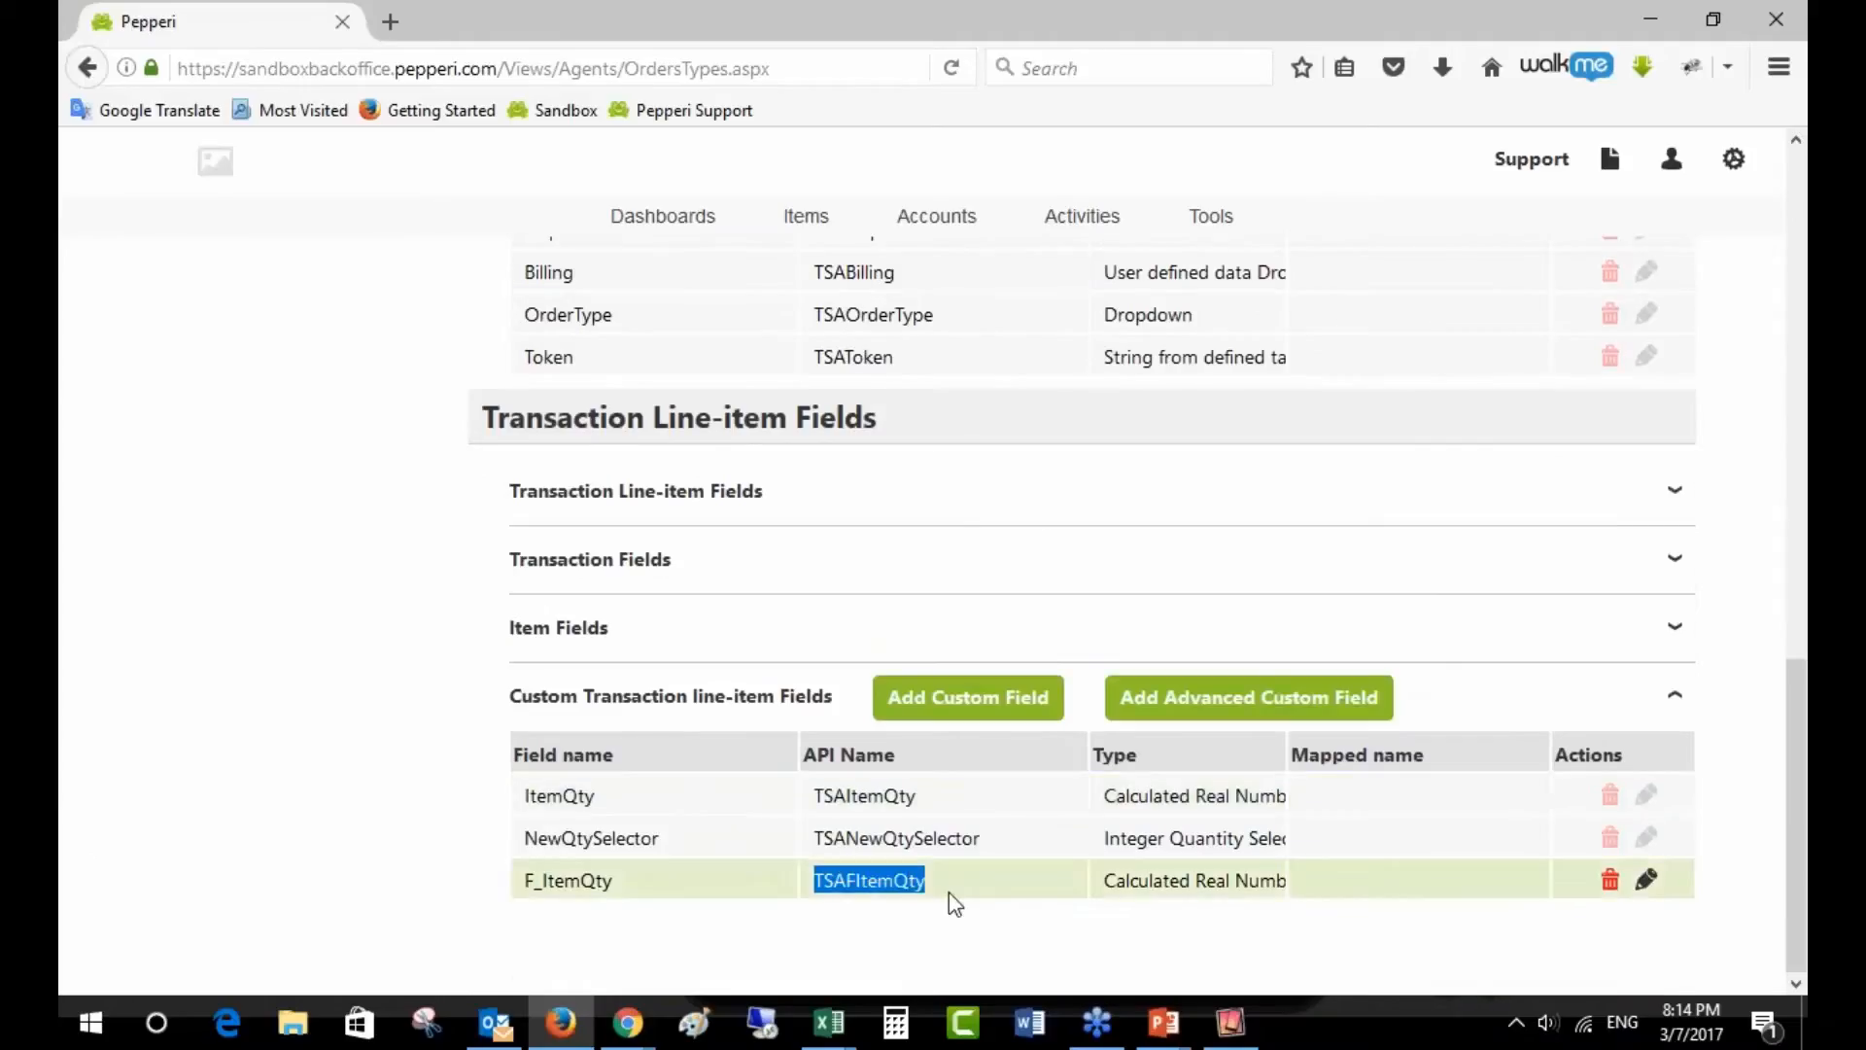
{"action": "left_click", "coordinate": [1646, 879]}
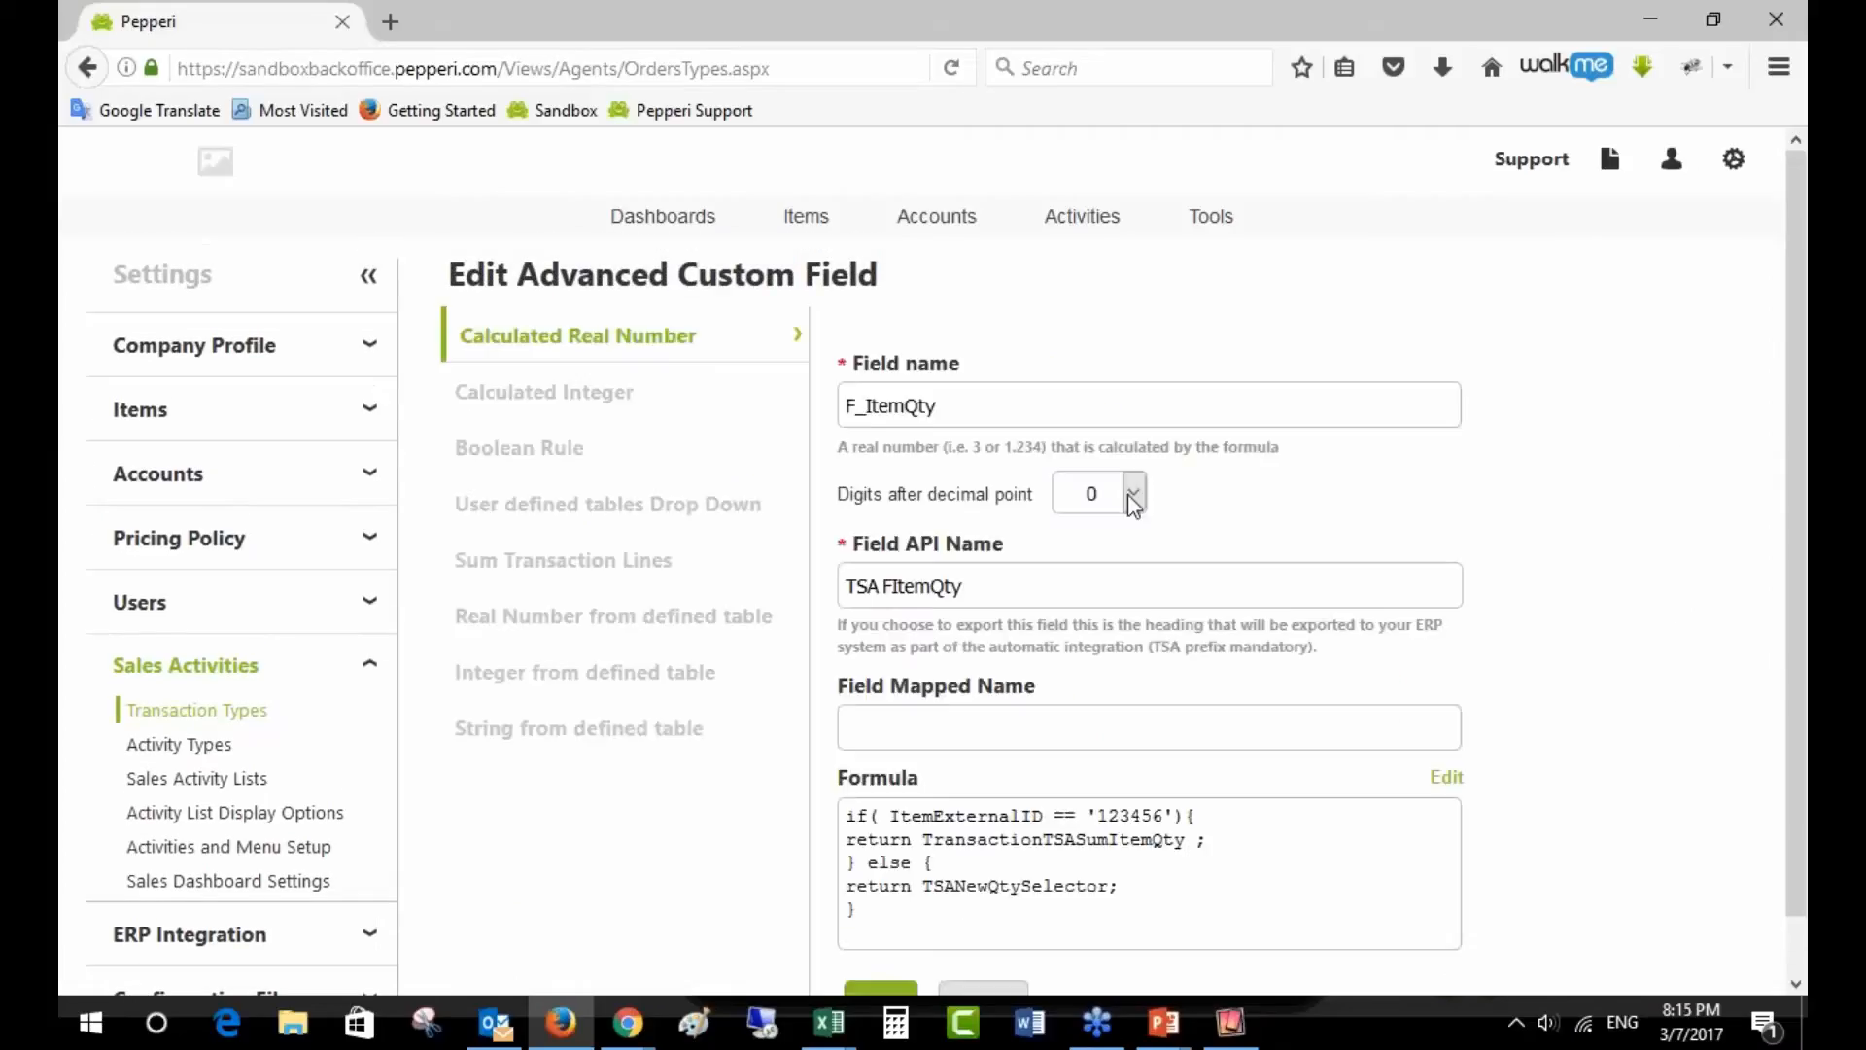
{"action": "left_click_drag", "start_coordinate": [865, 406], "coordinate": [997, 418]}
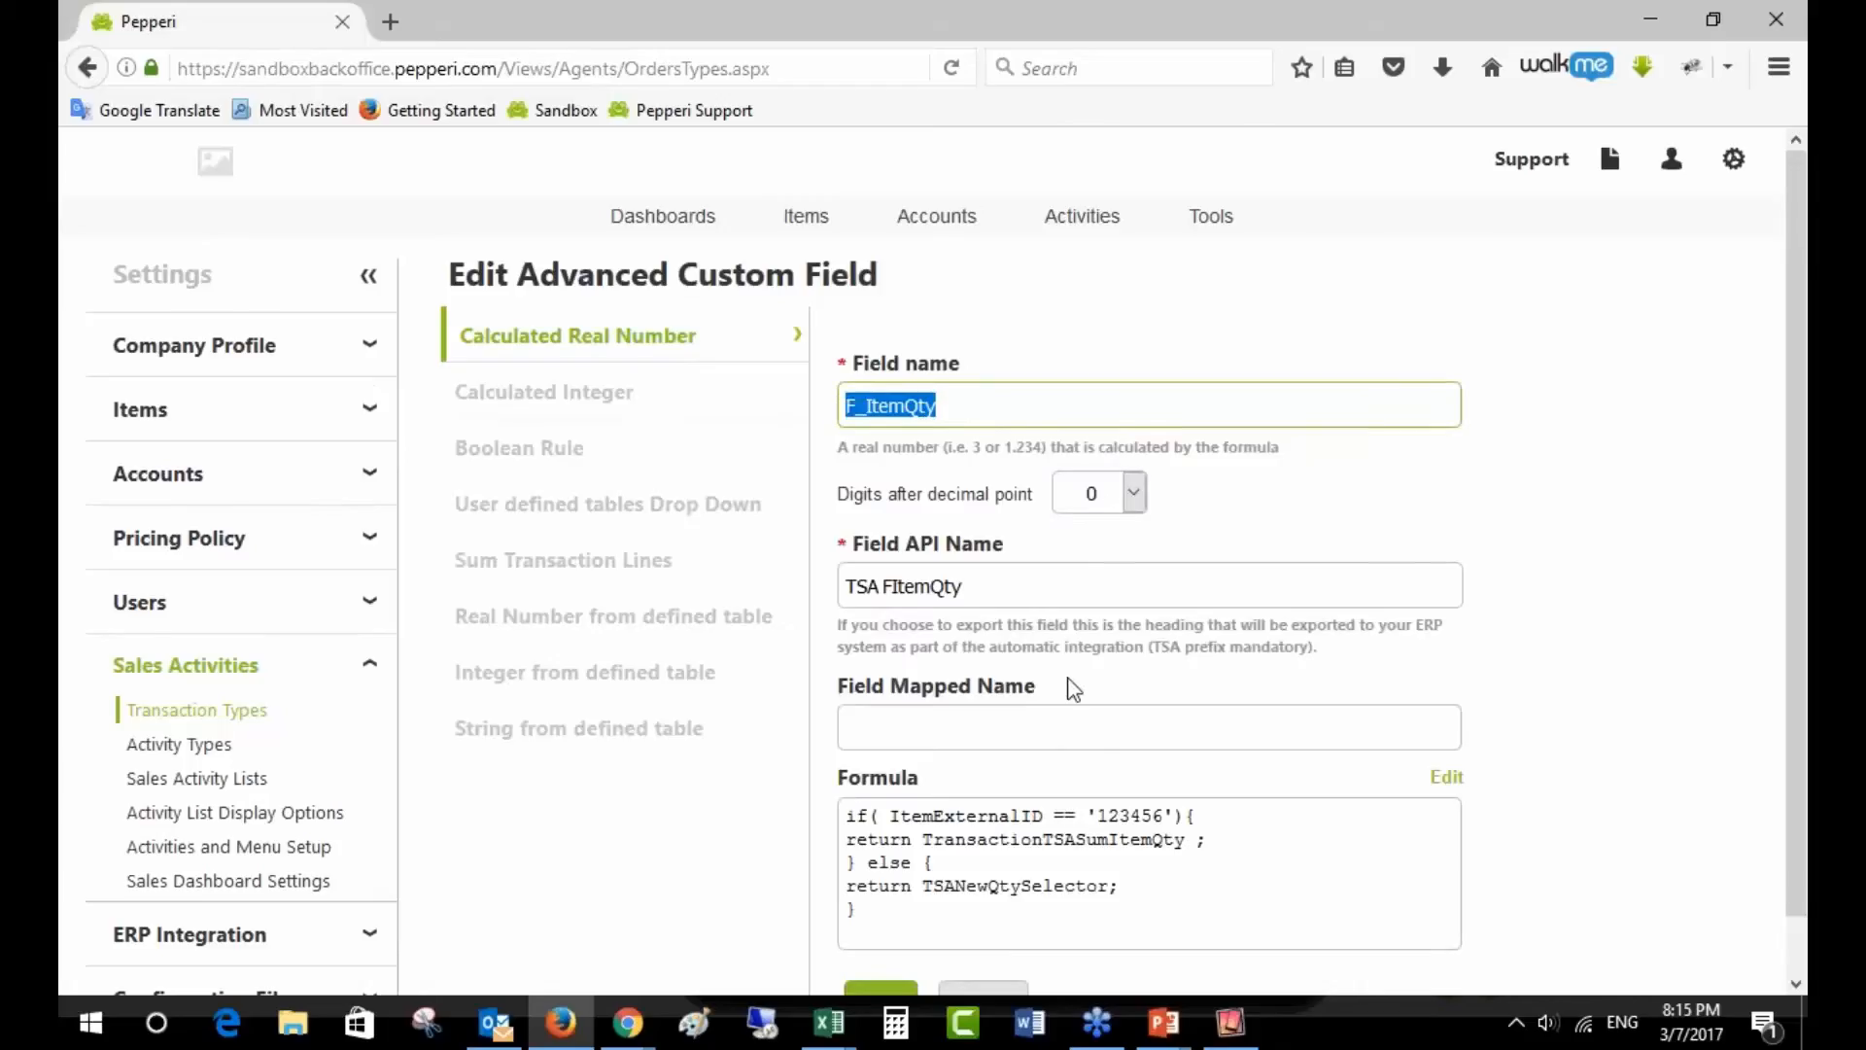
{"action": "scroll", "coordinate": [1074, 689], "scroll_direction": "down", "scroll_amount": 1}
{"action": "left_click", "coordinate": [856, 538]}
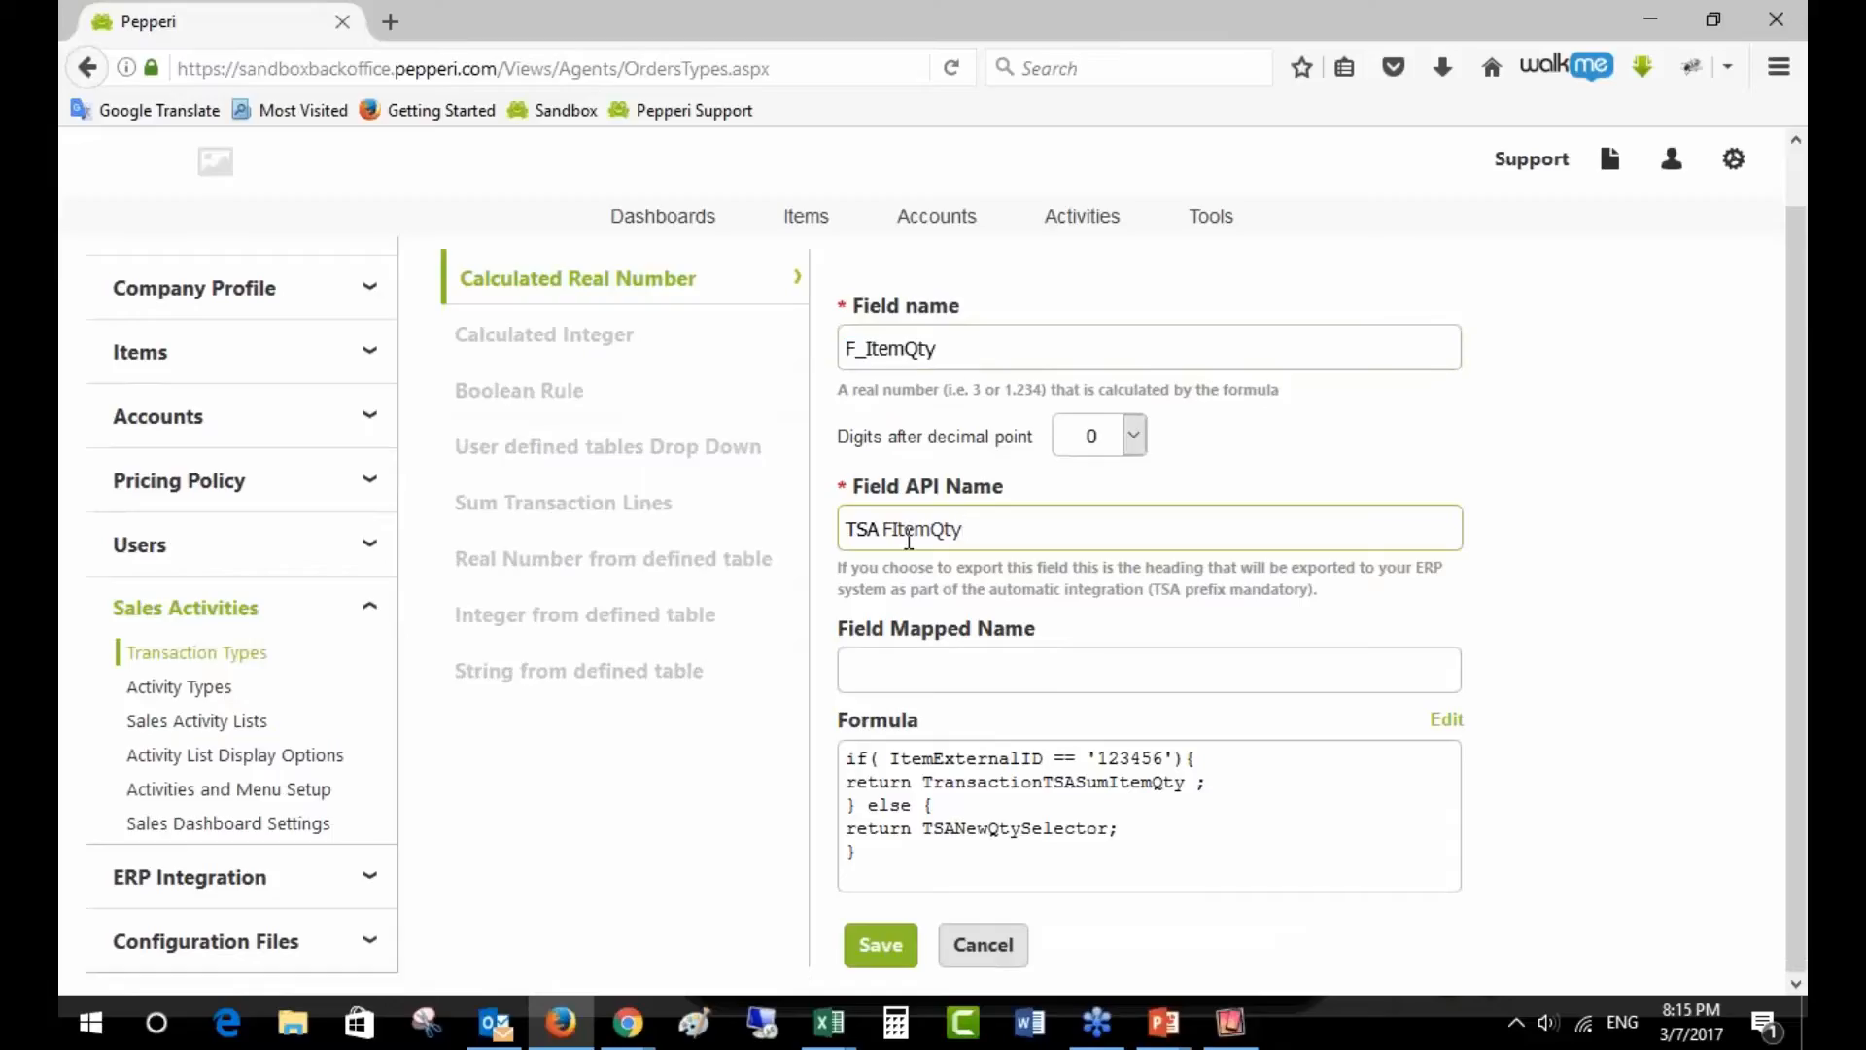
{"action": "left_click", "coordinate": [936, 347]}
{"action": "type", "text": "77"}
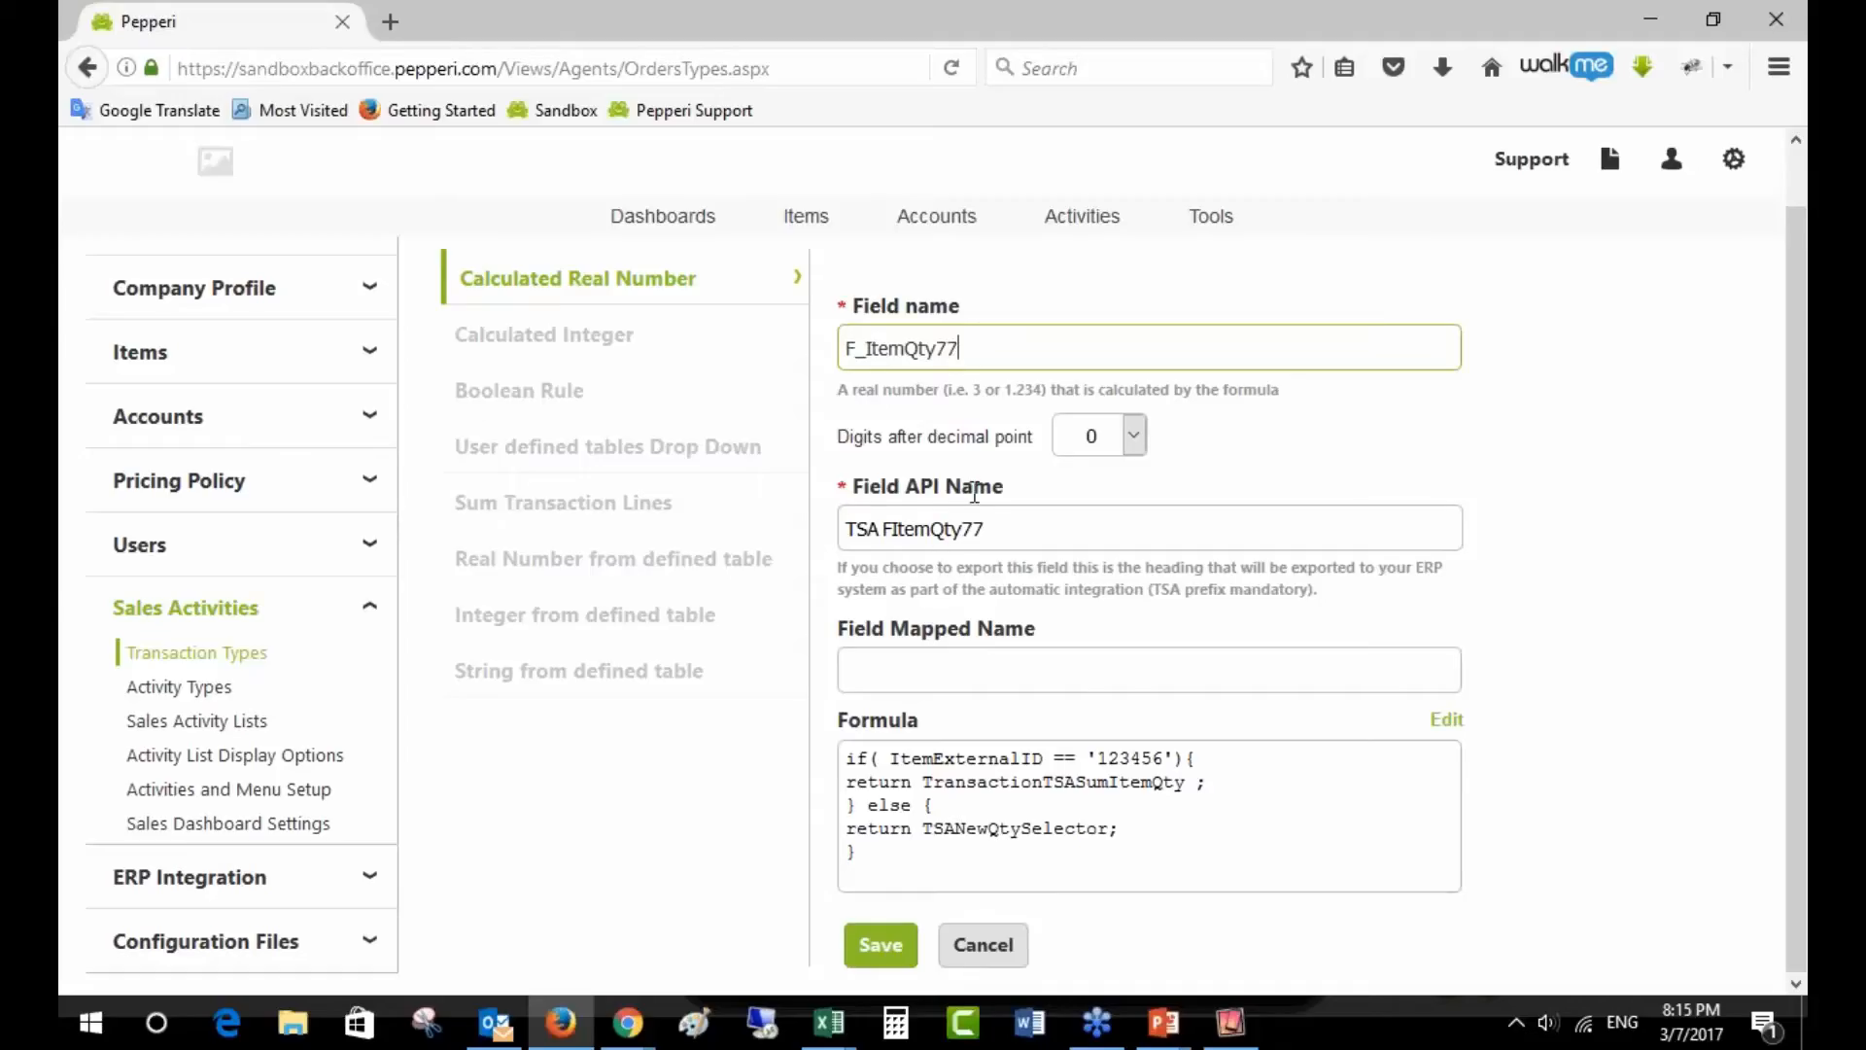
{"action": "key", "text": "BackSpace"}
{"action": "key", "text": "BackSpace"}
{"action": "left_click", "coordinate": [847, 528]}
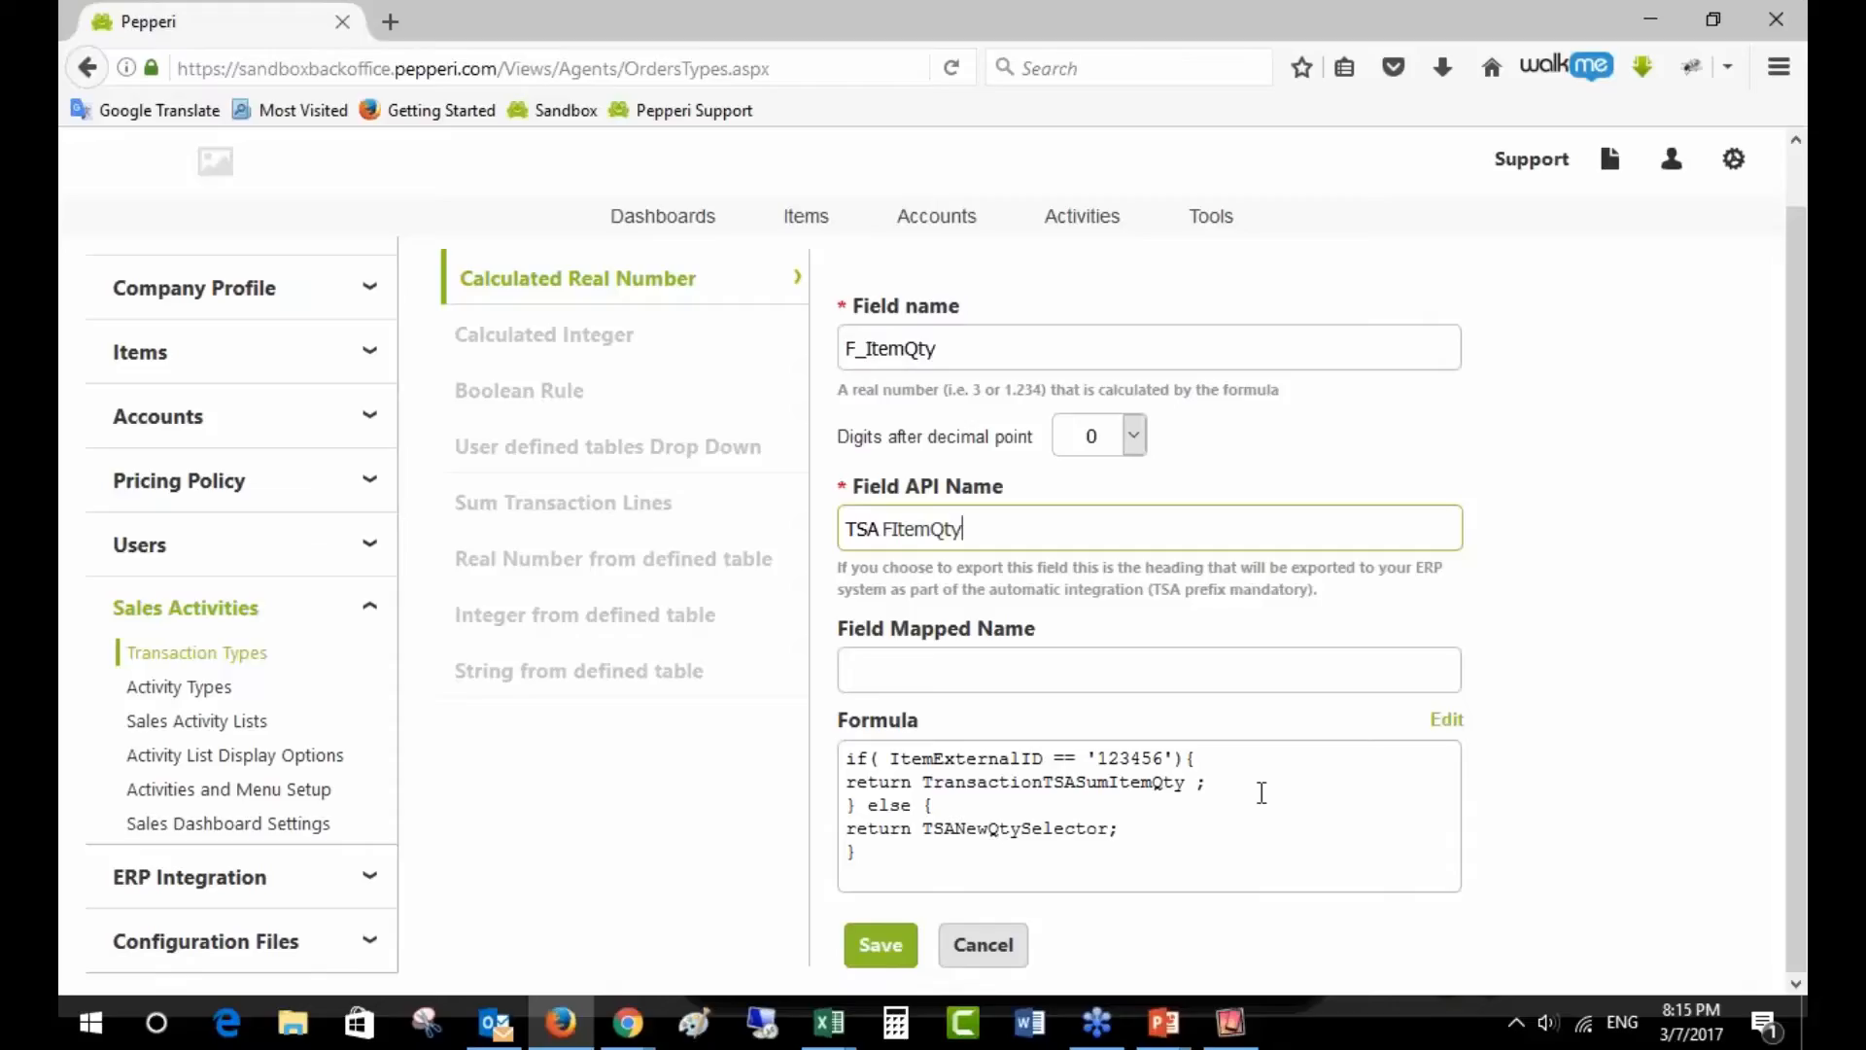
- Walk through F_ItemQty's formula: TransactionTSASumItemQty, shipping item 123456, and the TSANewQtySelector else branch
{"action": "left_click", "coordinate": [1231, 1020]}
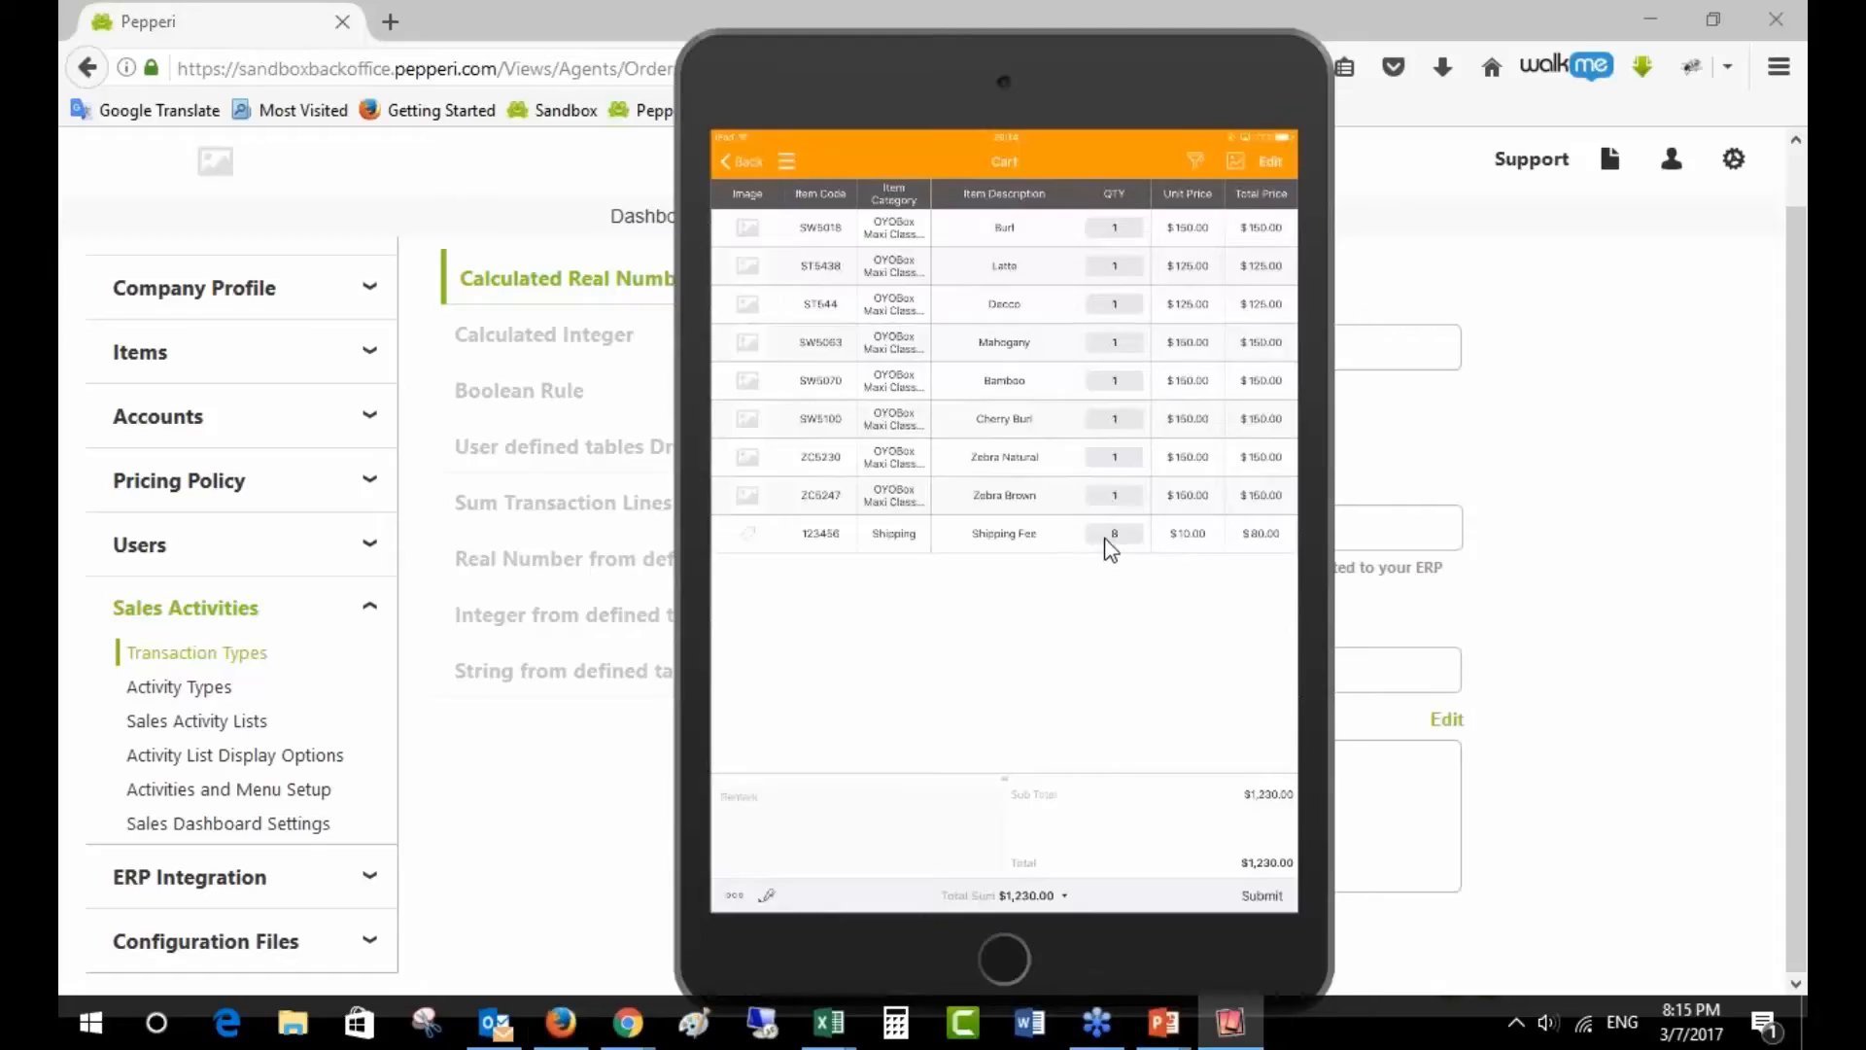
{"action": "key", "text": "alt+Tab"}
{"action": "left_click_drag", "start_coordinate": [925, 782], "coordinate": [1190, 783]}
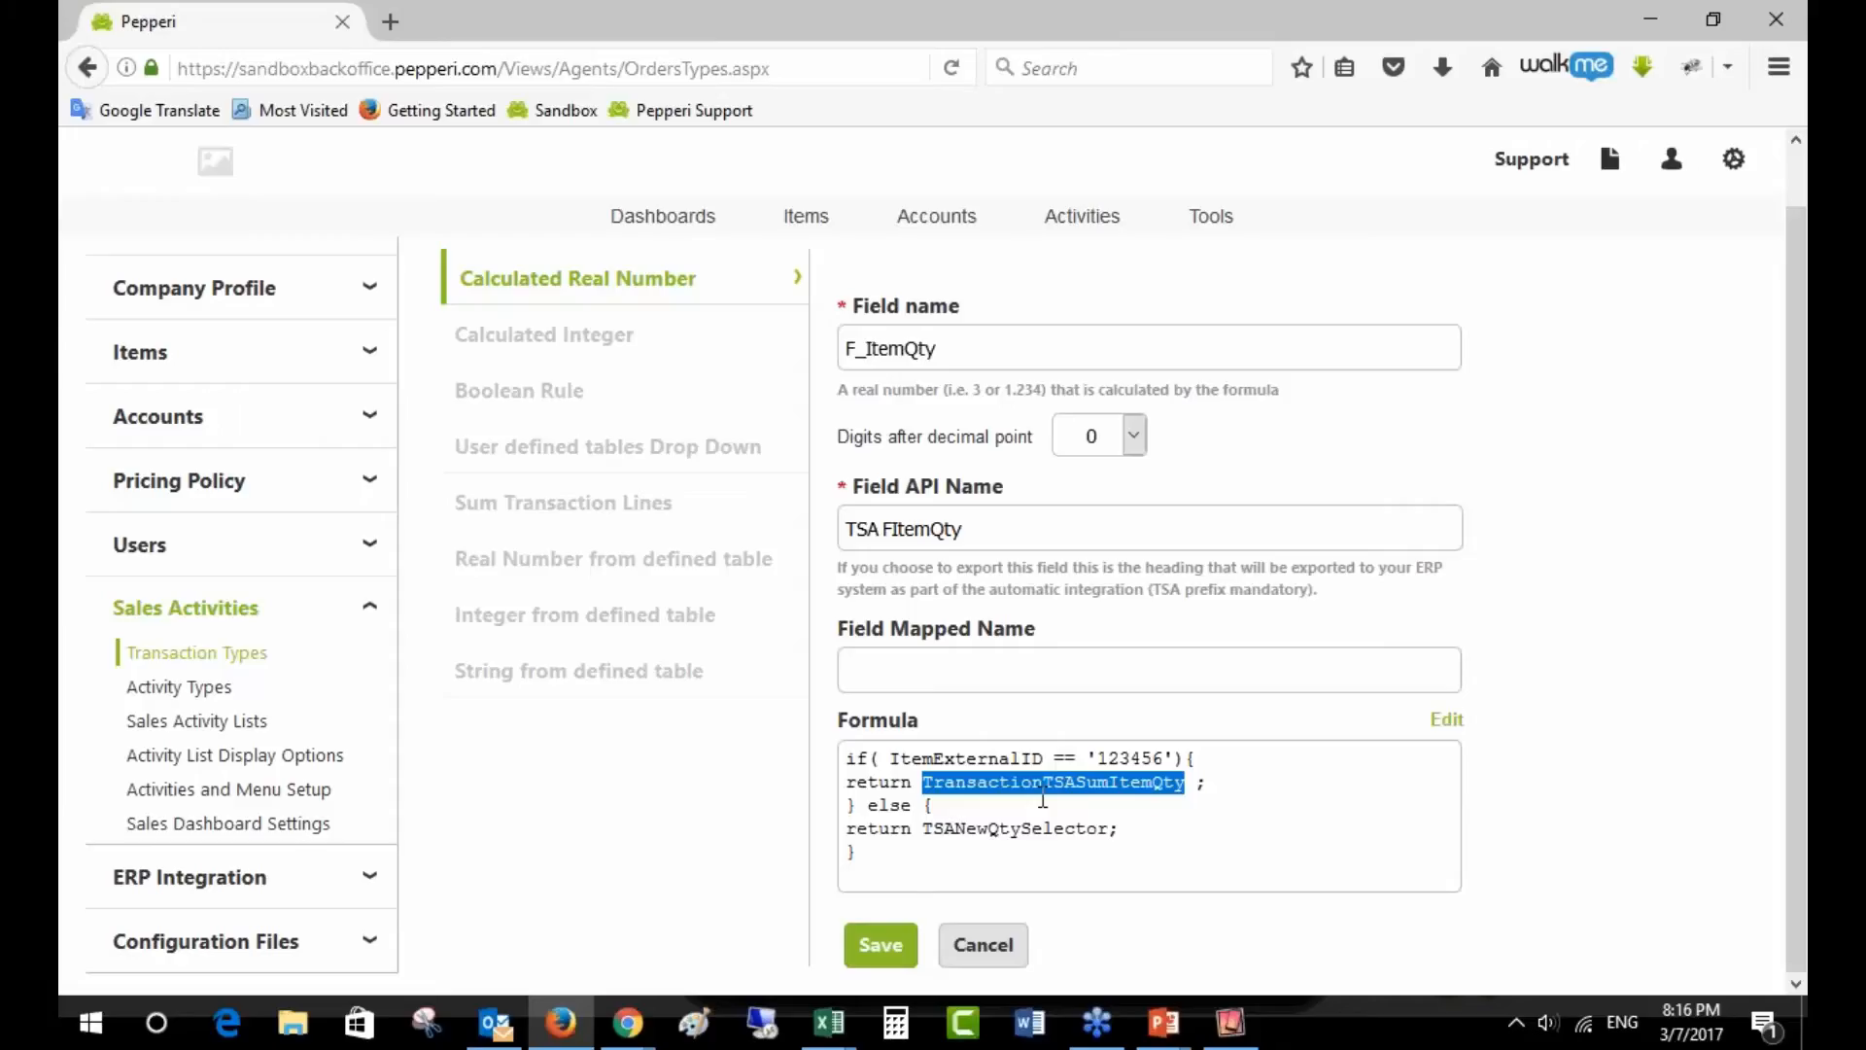
{"action": "left_click_drag", "start_coordinate": [1097, 759], "coordinate": [1165, 768]}
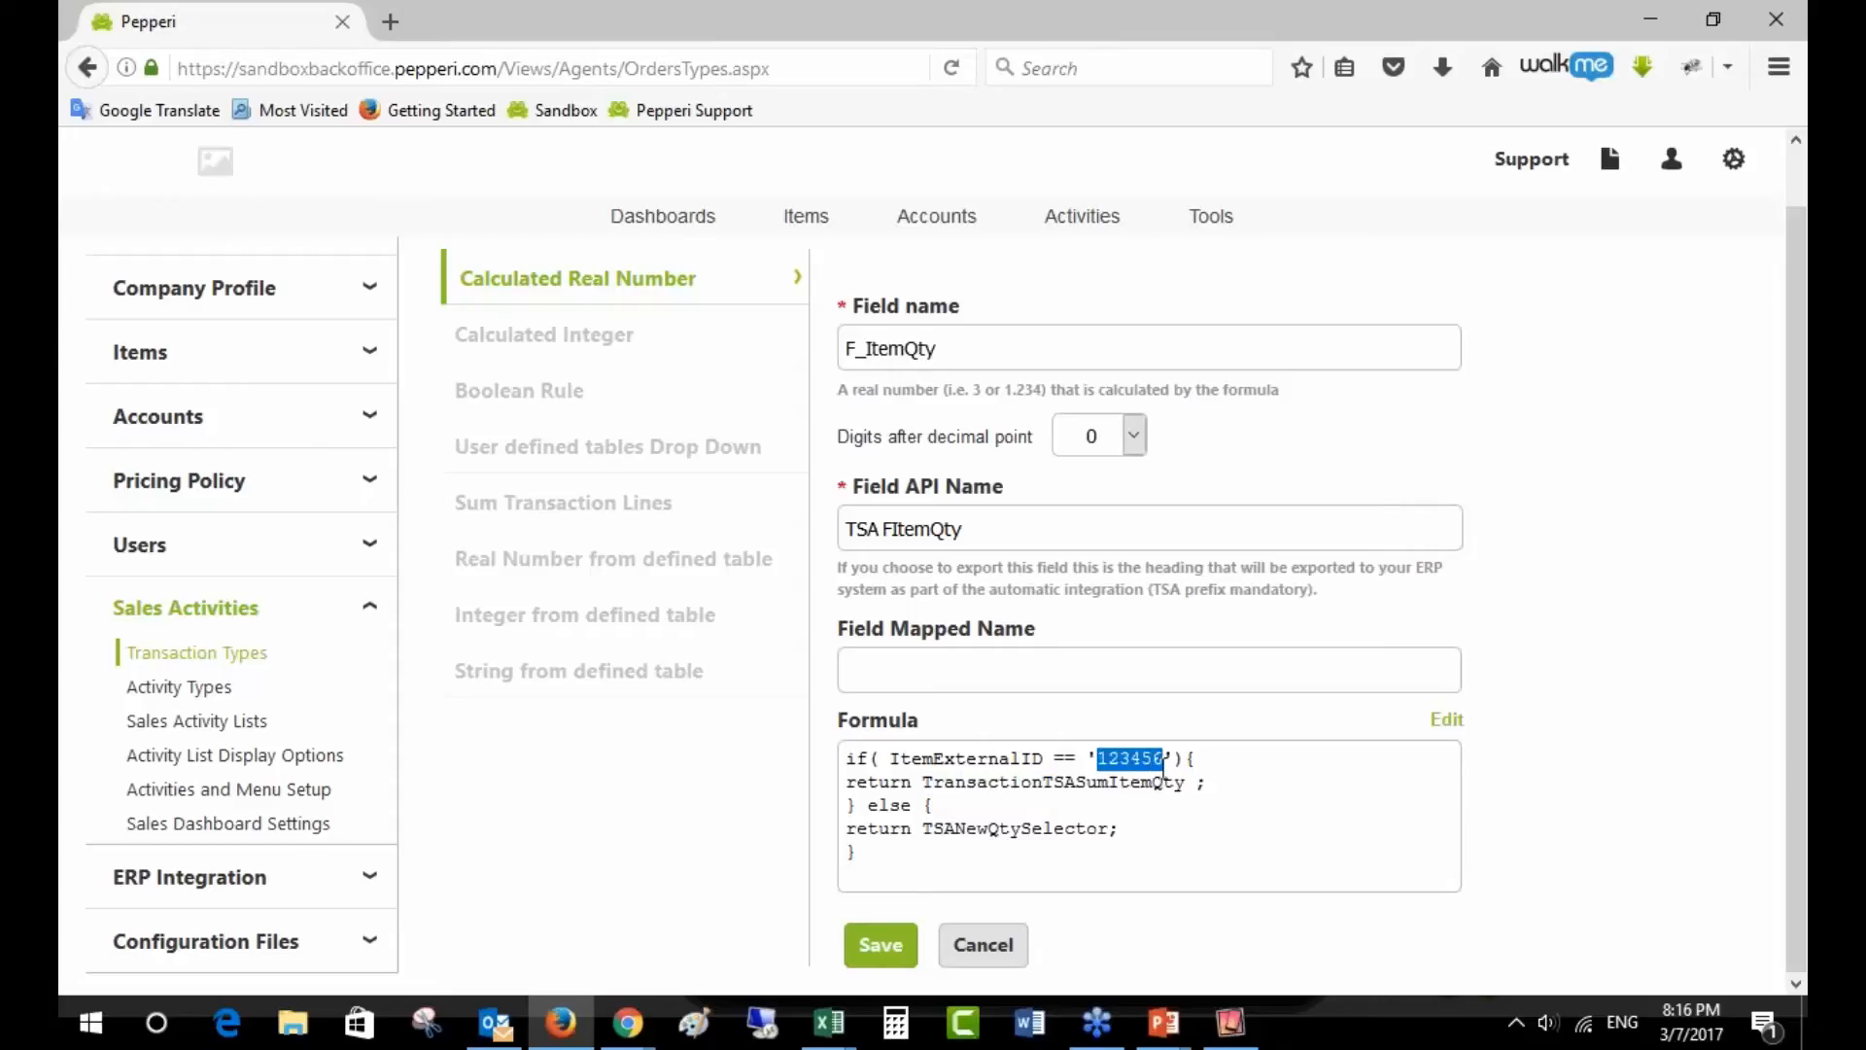
{"action": "double_click", "coordinate": [872, 805]}
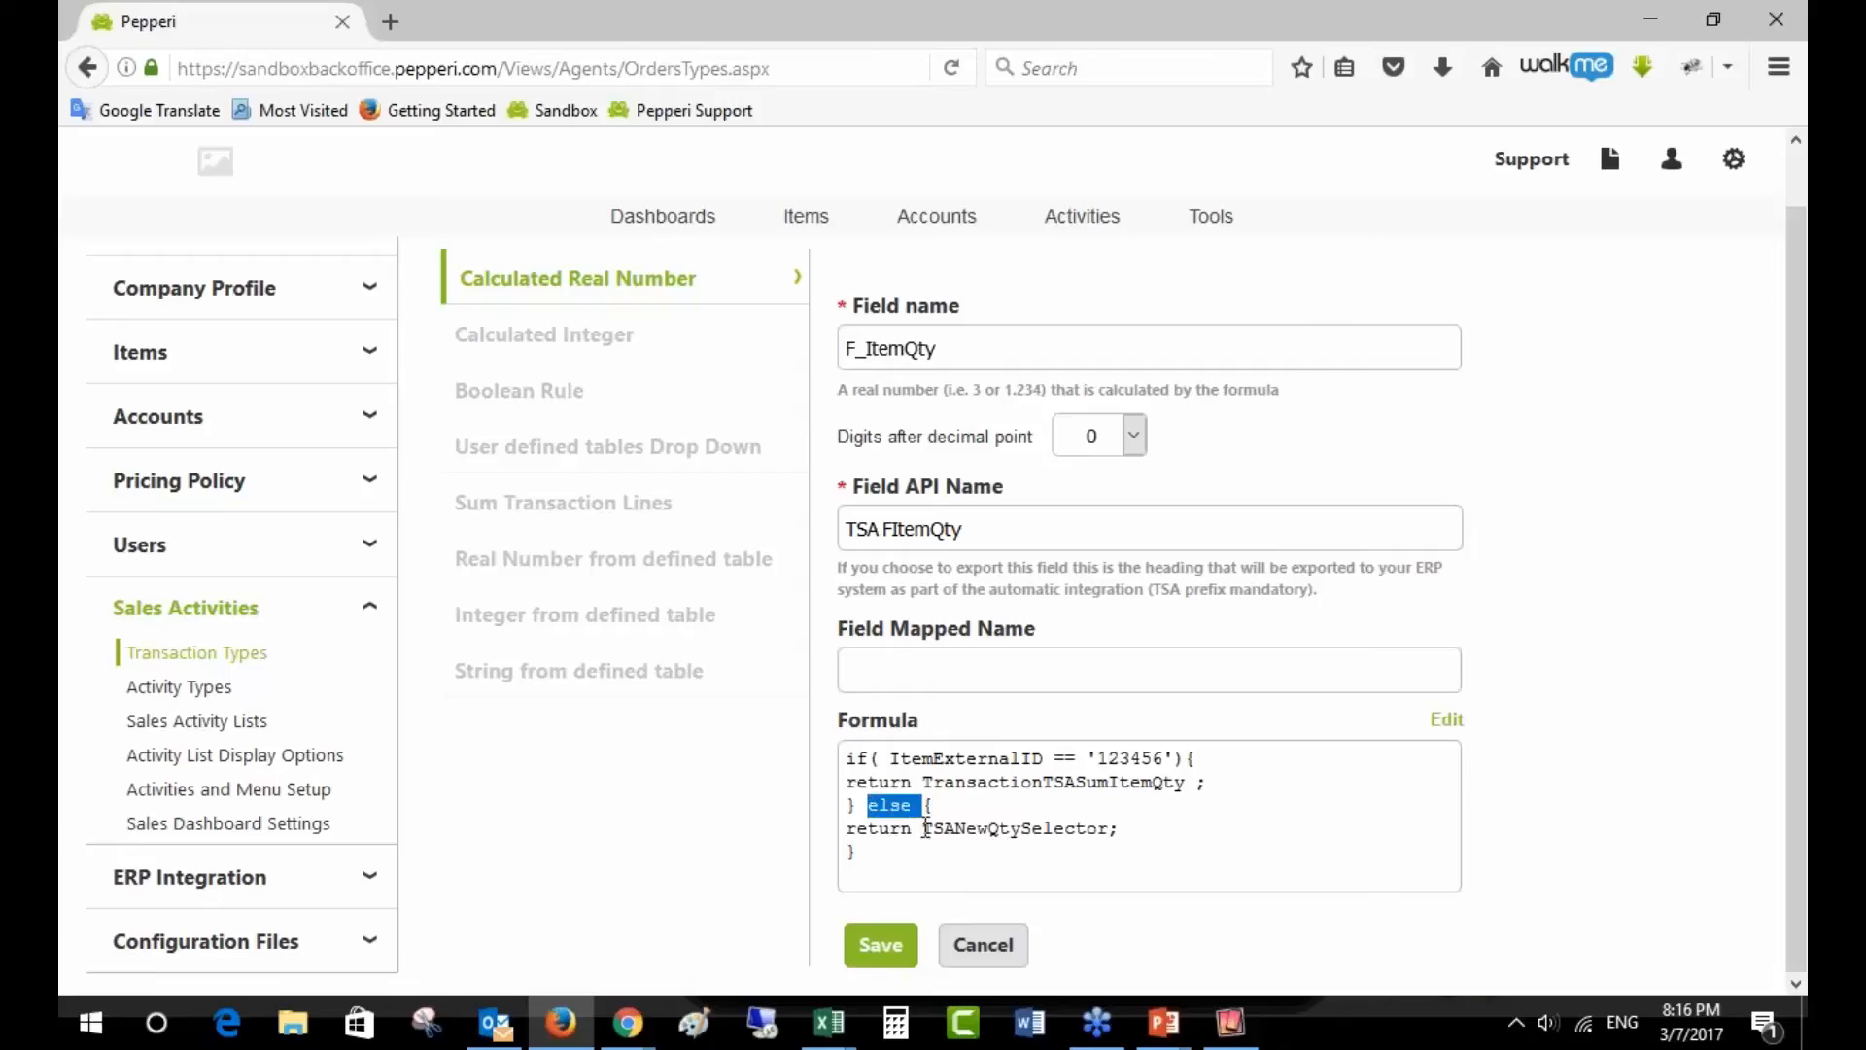
{"action": "left_click_drag", "start_coordinate": [922, 829], "coordinate": [1111, 829]}
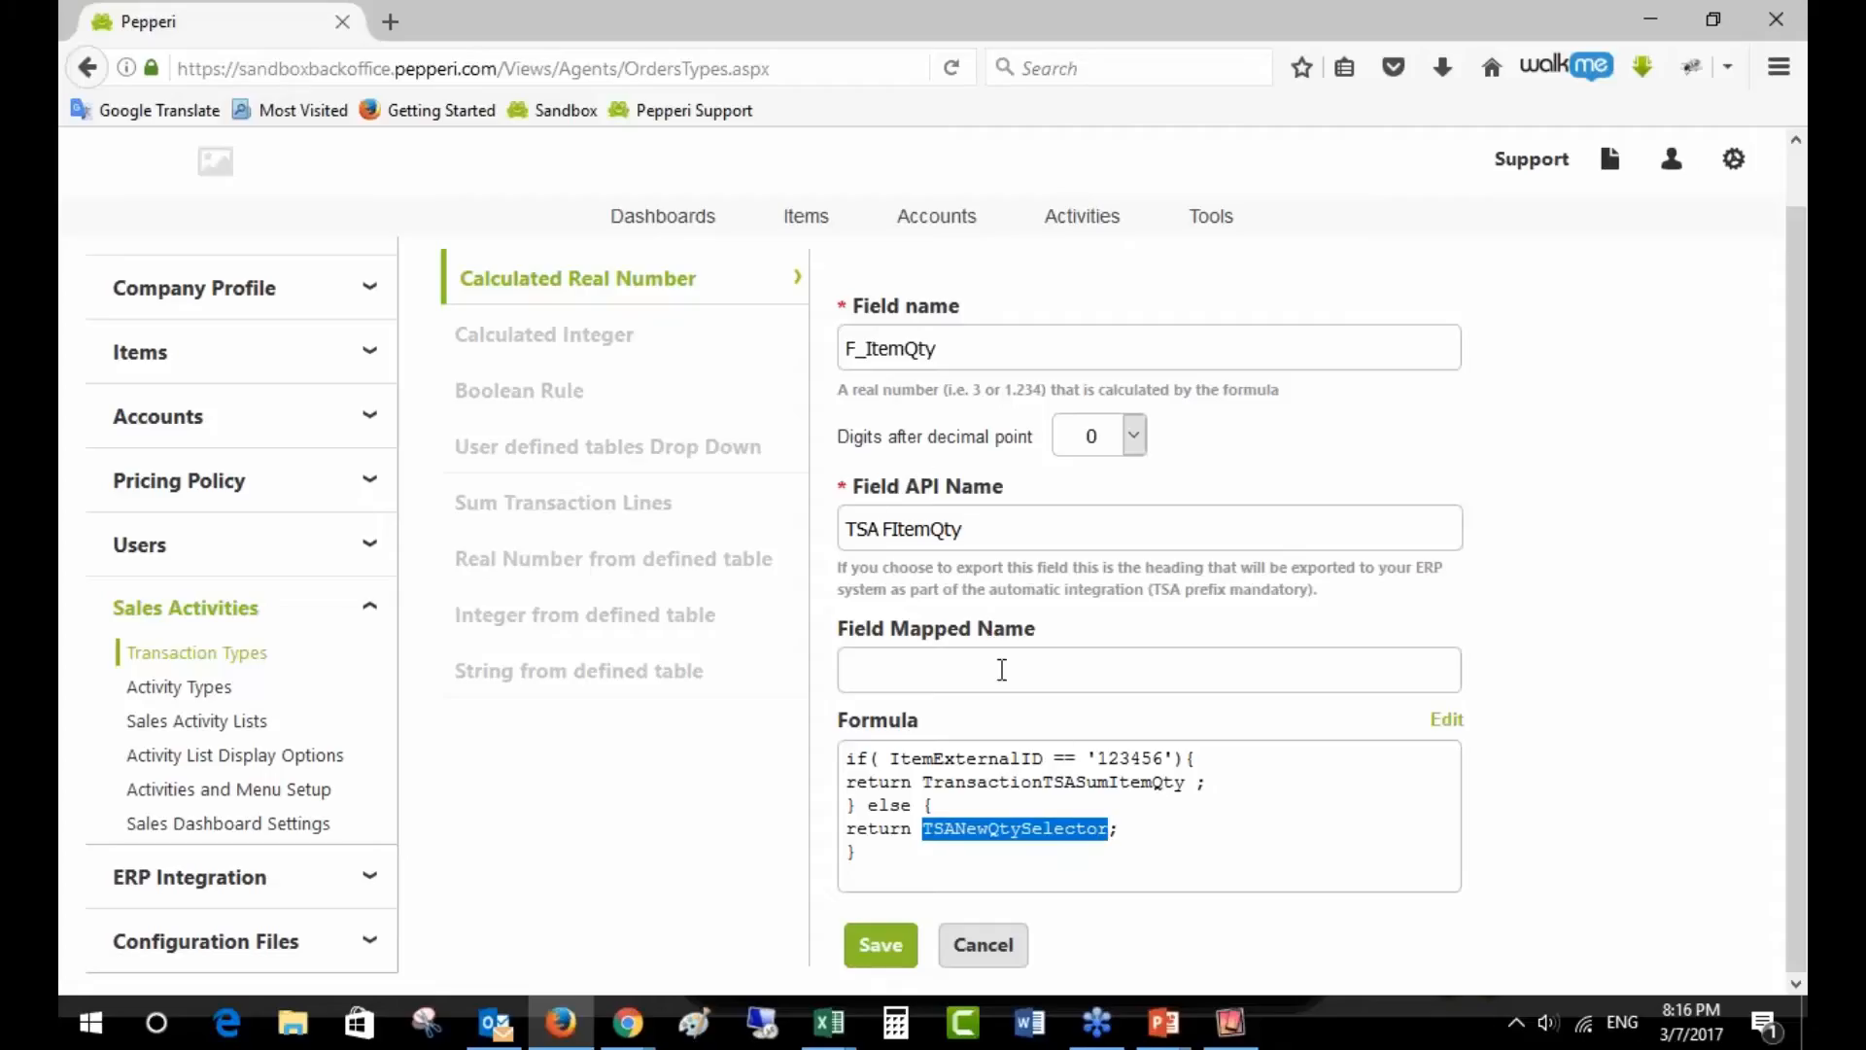
{"action": "left_click_drag", "start_coordinate": [924, 783], "coordinate": [1185, 783]}
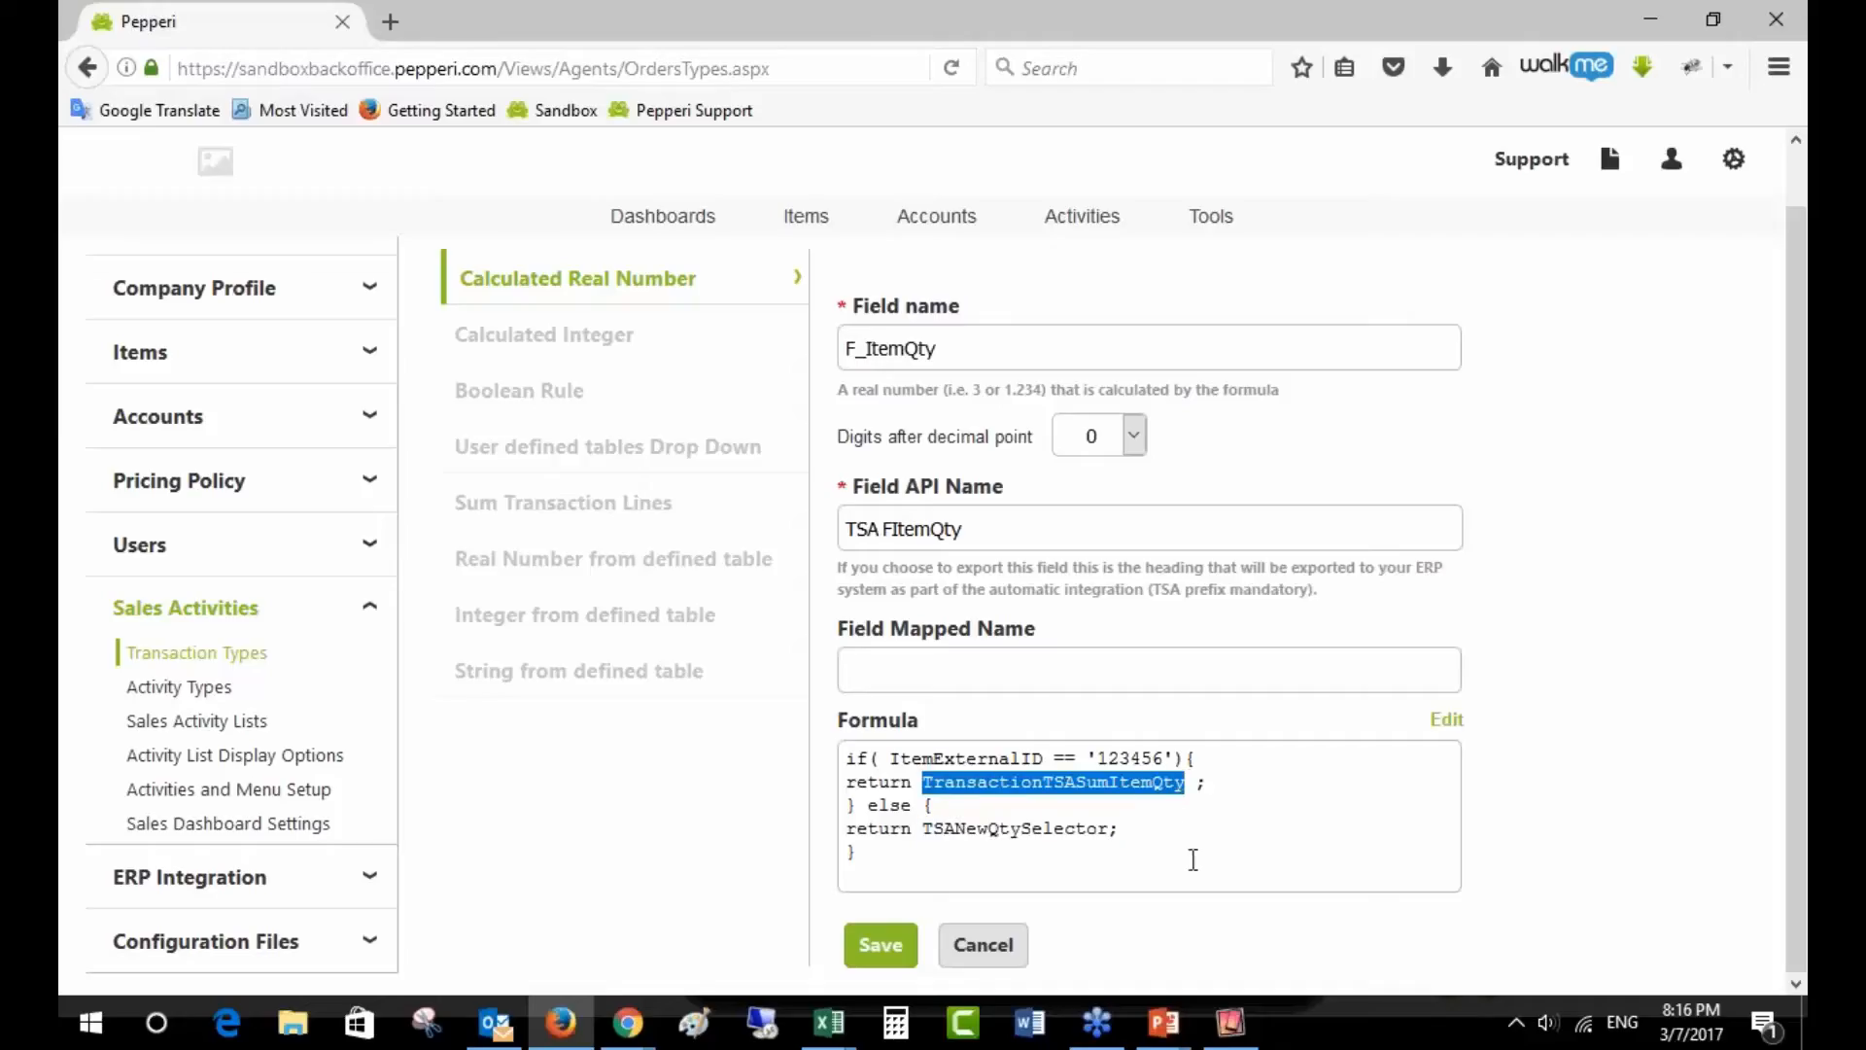
- Compare the iPad cart with TransactionTSASumItemQty and item 123456, then cancel the formula form
{"action": "left_click", "coordinate": [1231, 1022]}
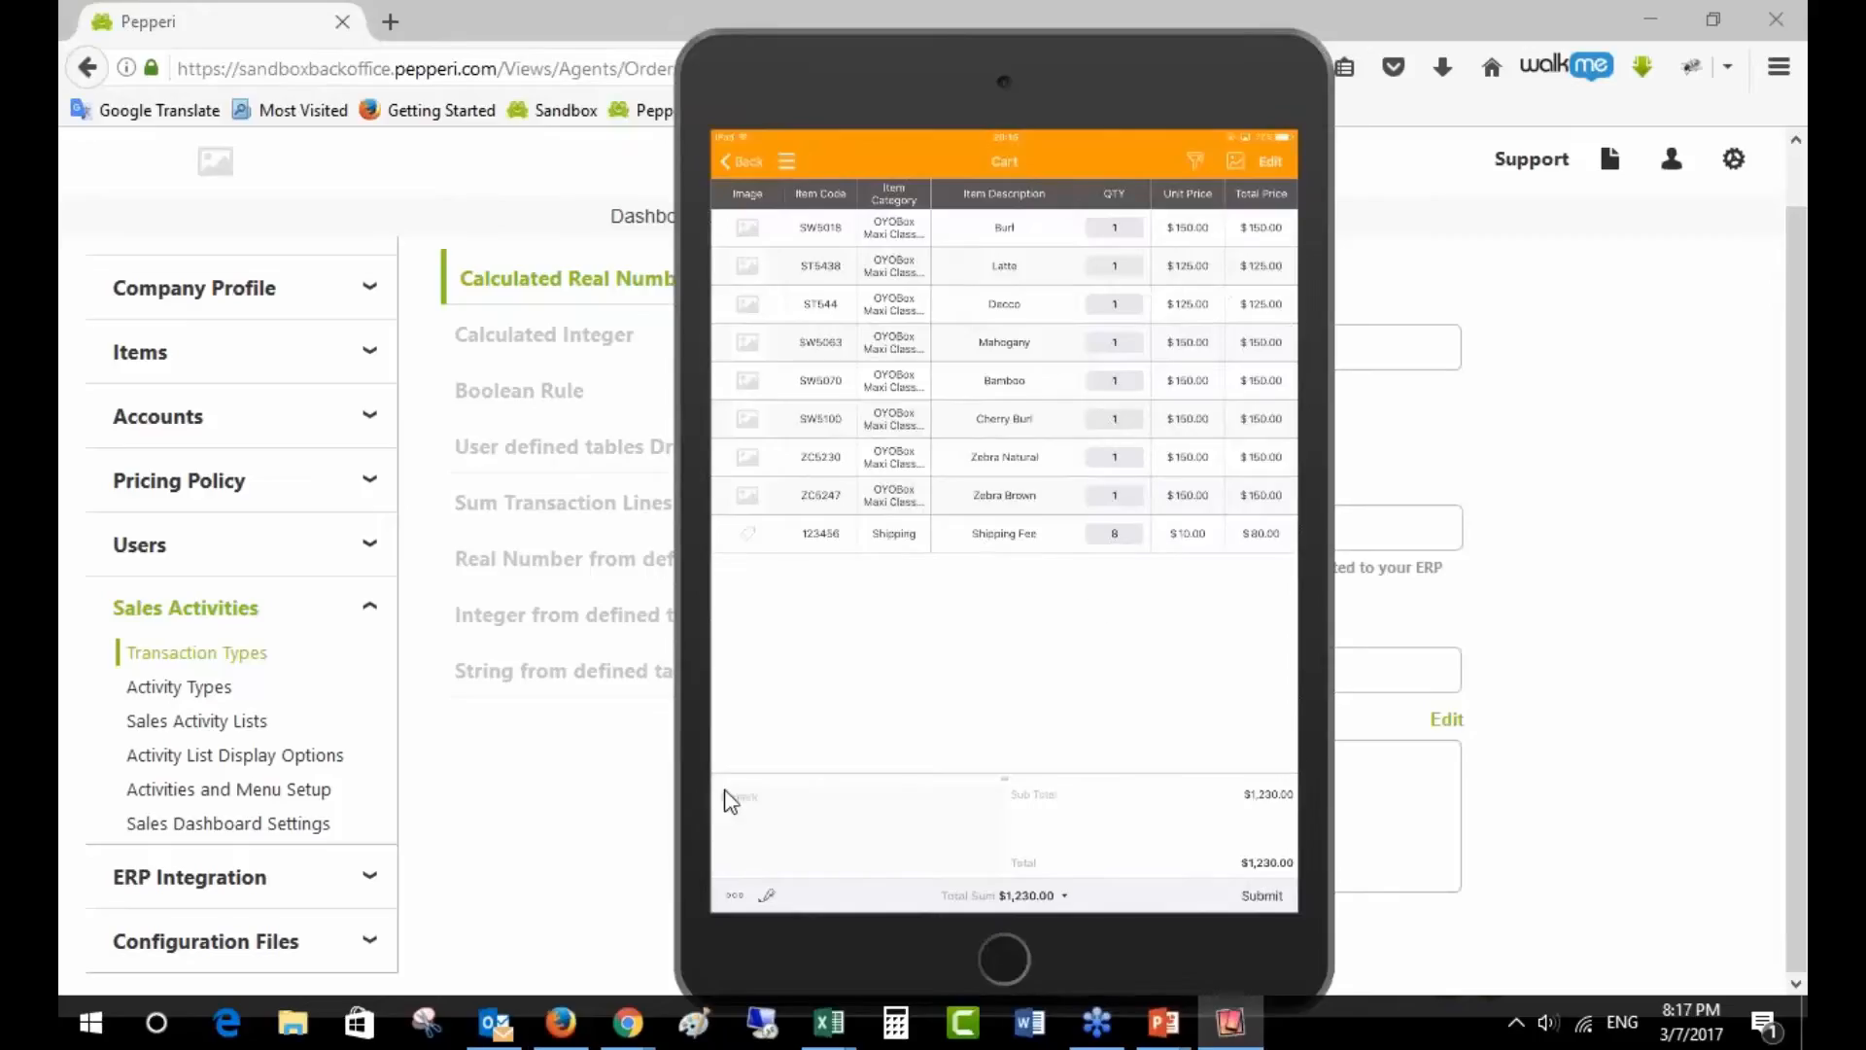
{"action": "left_click", "coordinate": [586, 821]}
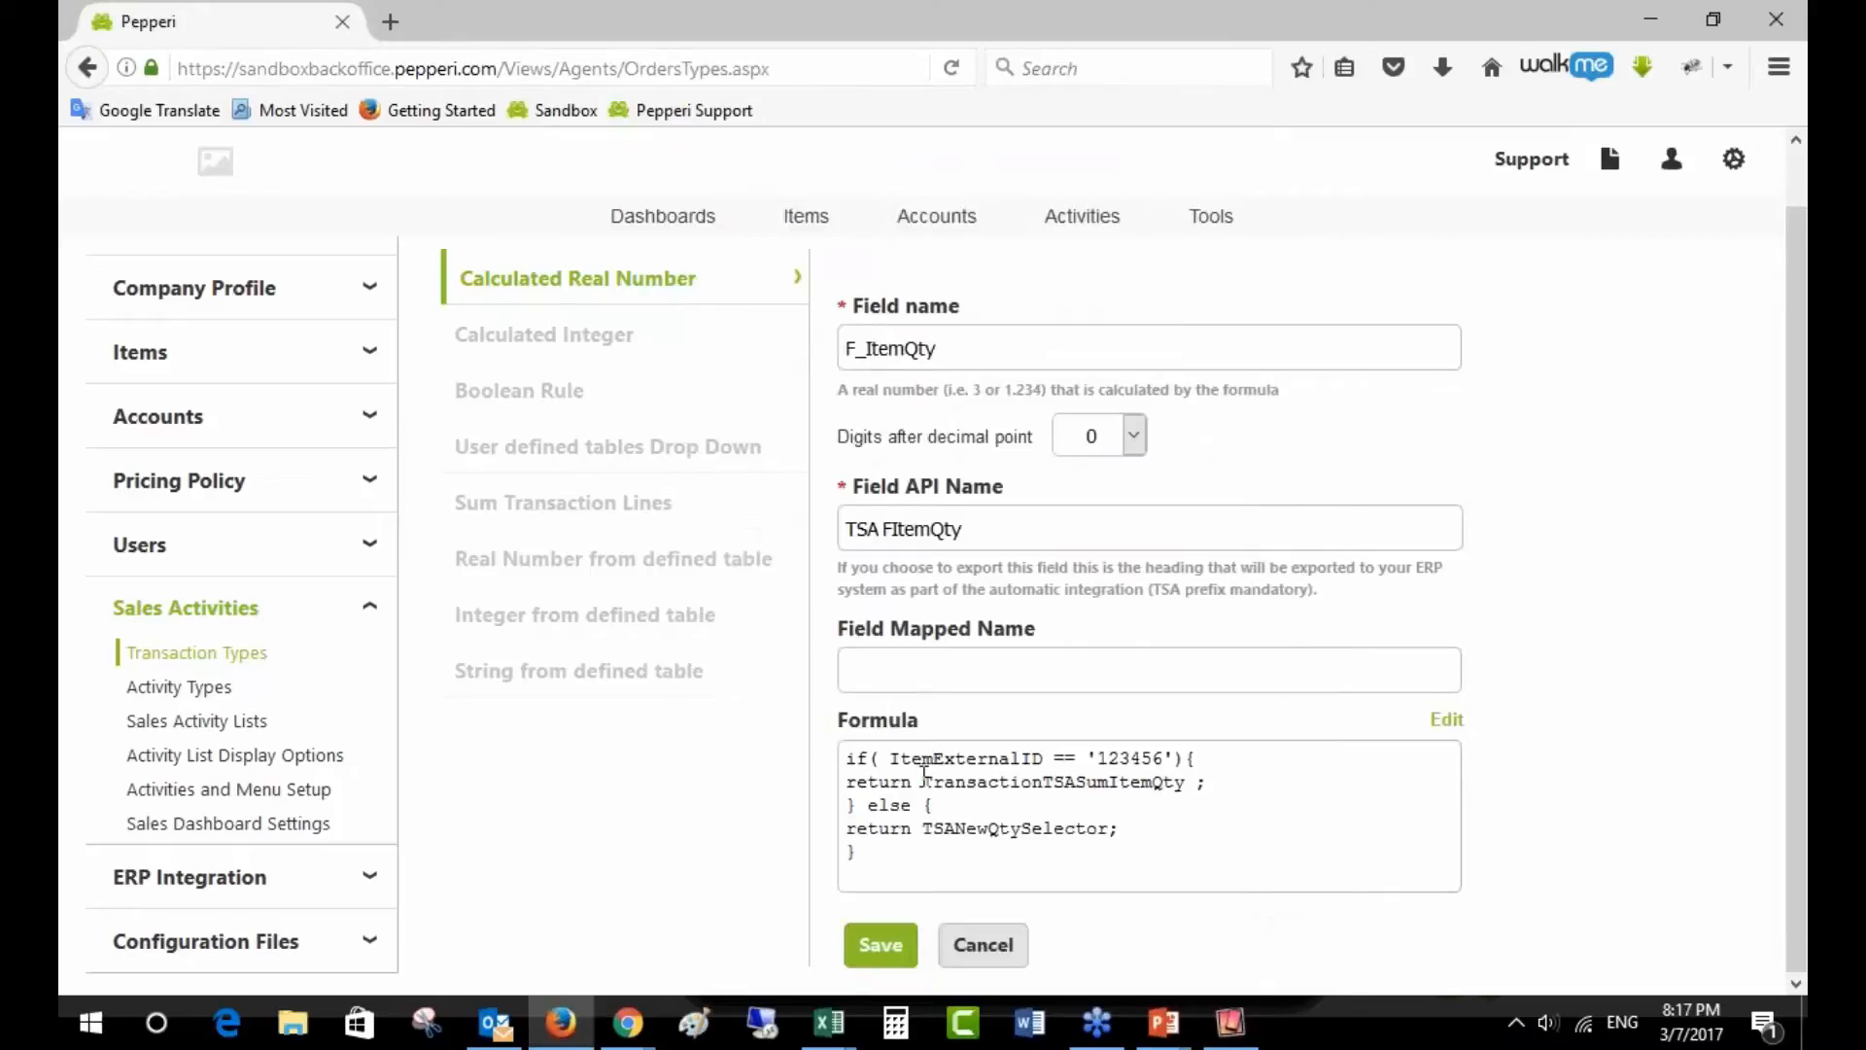
{"action": "left_click_drag", "start_coordinate": [921, 782], "coordinate": [1192, 788]}
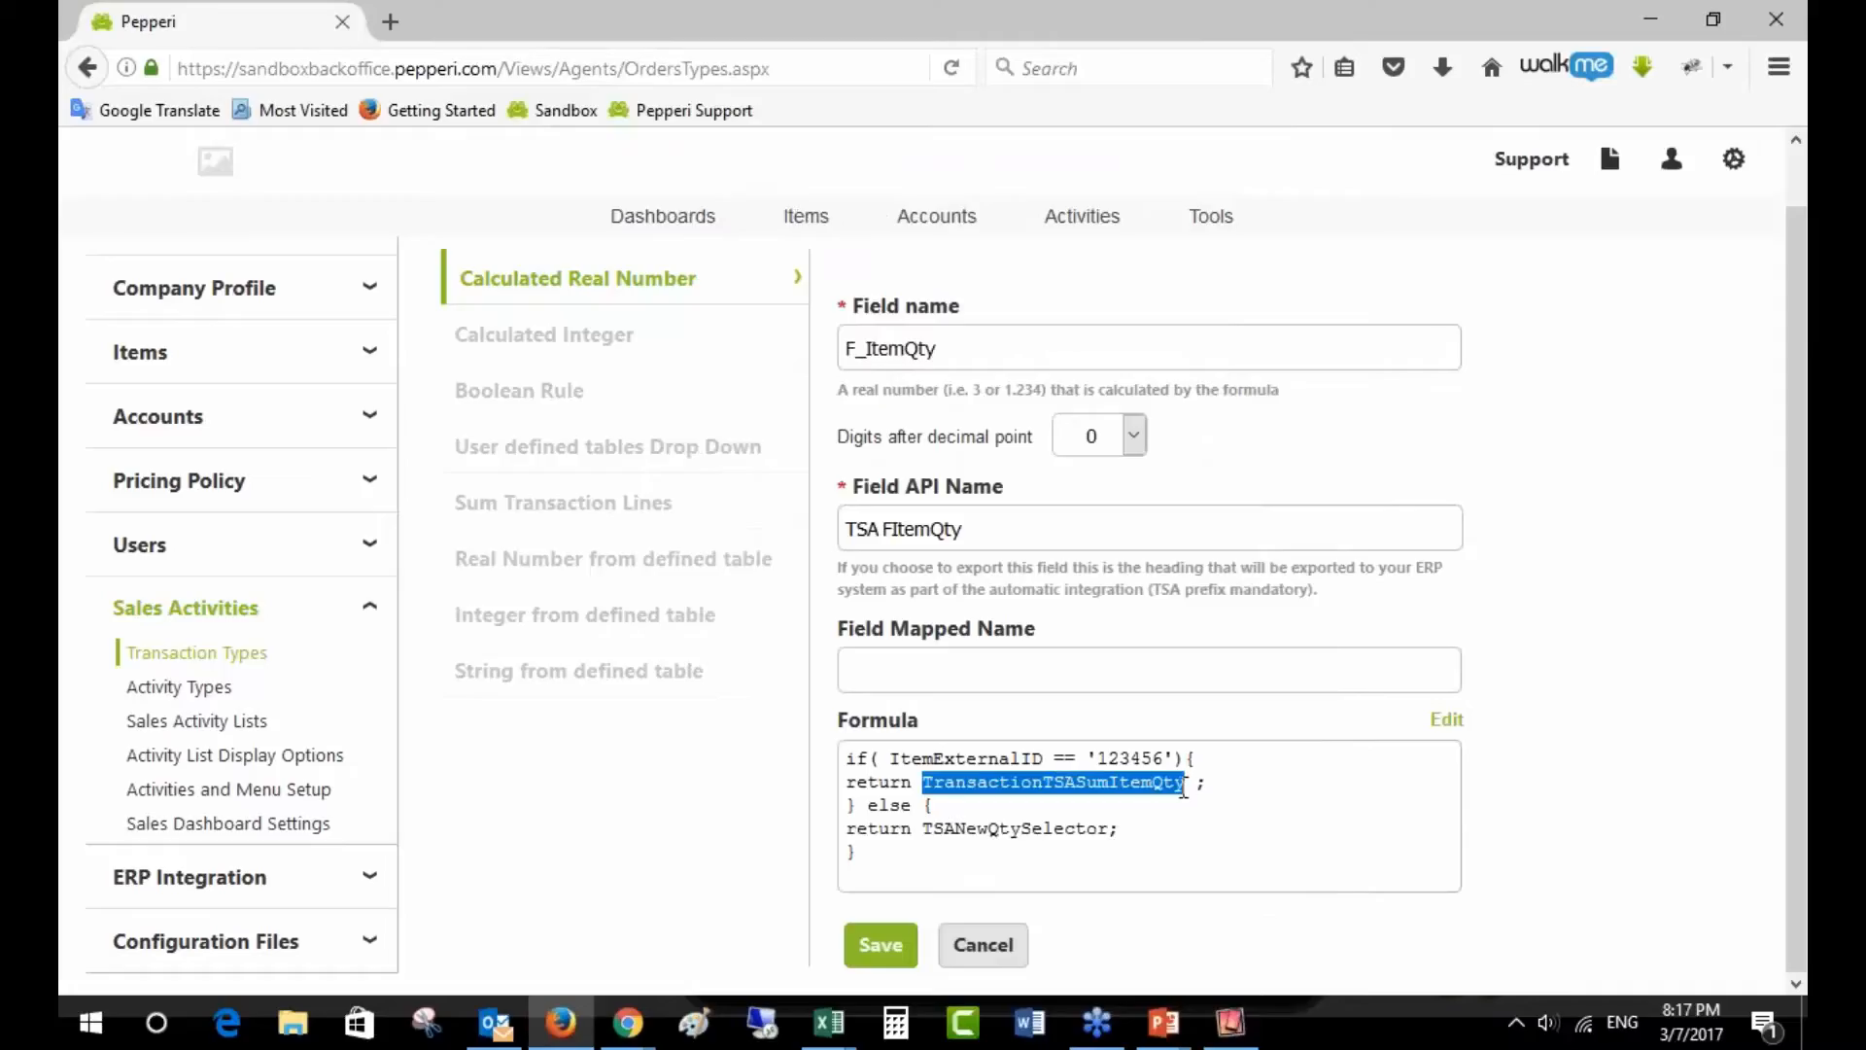
{"action": "double_click", "coordinate": [1126, 761]}
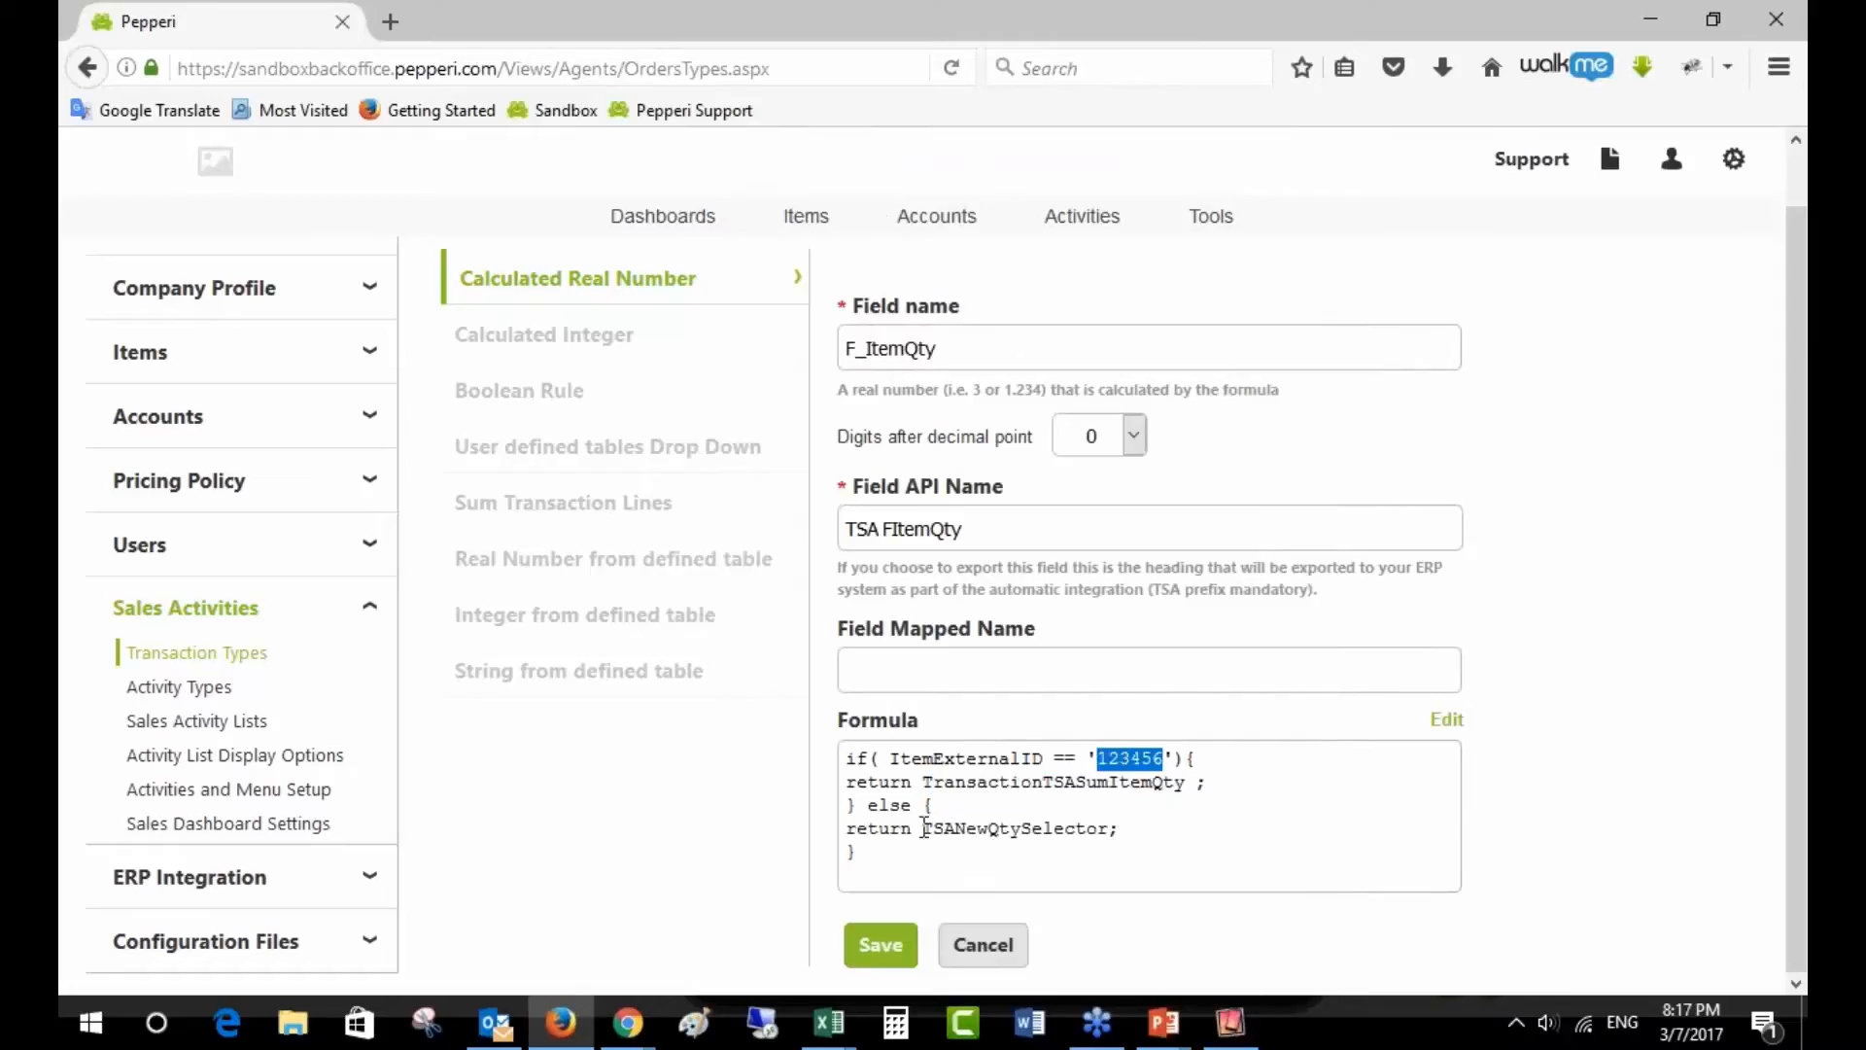
{"action": "left_click", "coordinate": [983, 945]}
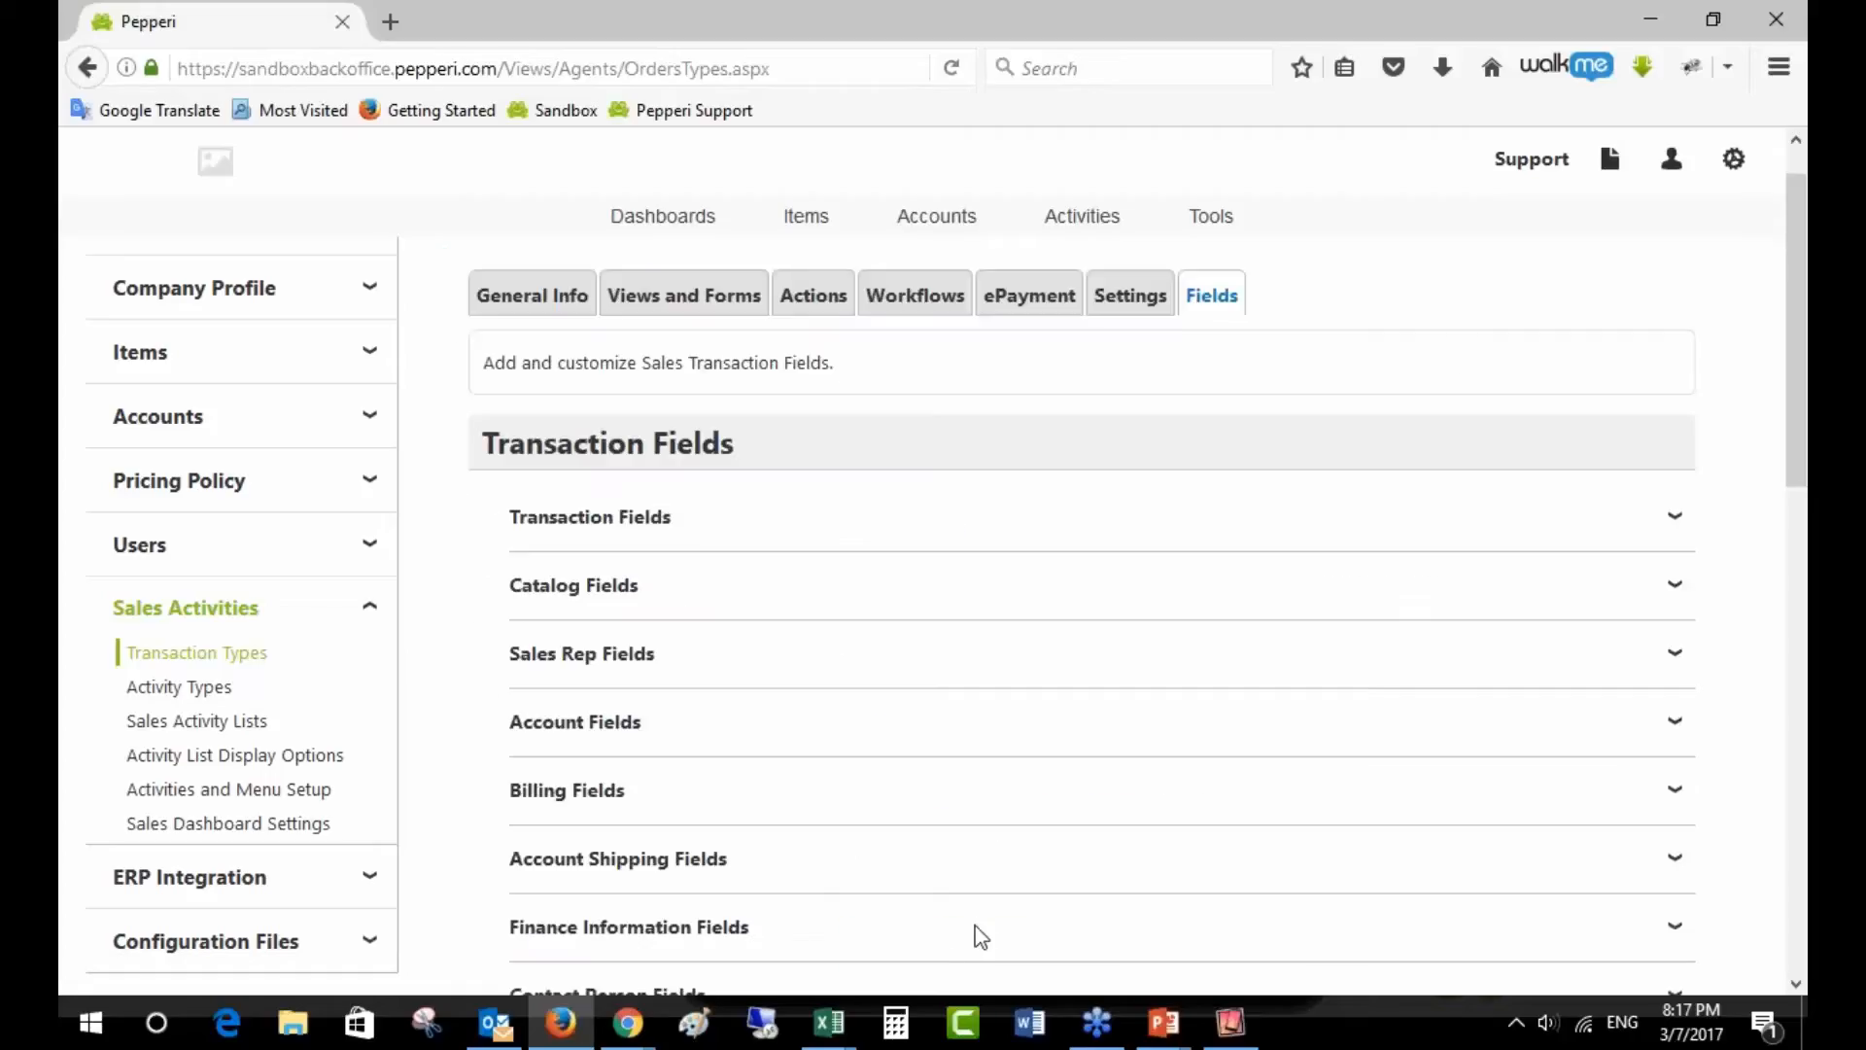
- Scroll to Custom Transaction Fields, then bring up the iPad cart showing Shipping Fee quantity 8
{"action": "scroll", "coordinate": [987, 929], "scroll_direction": "down", "scroll_amount": 3}
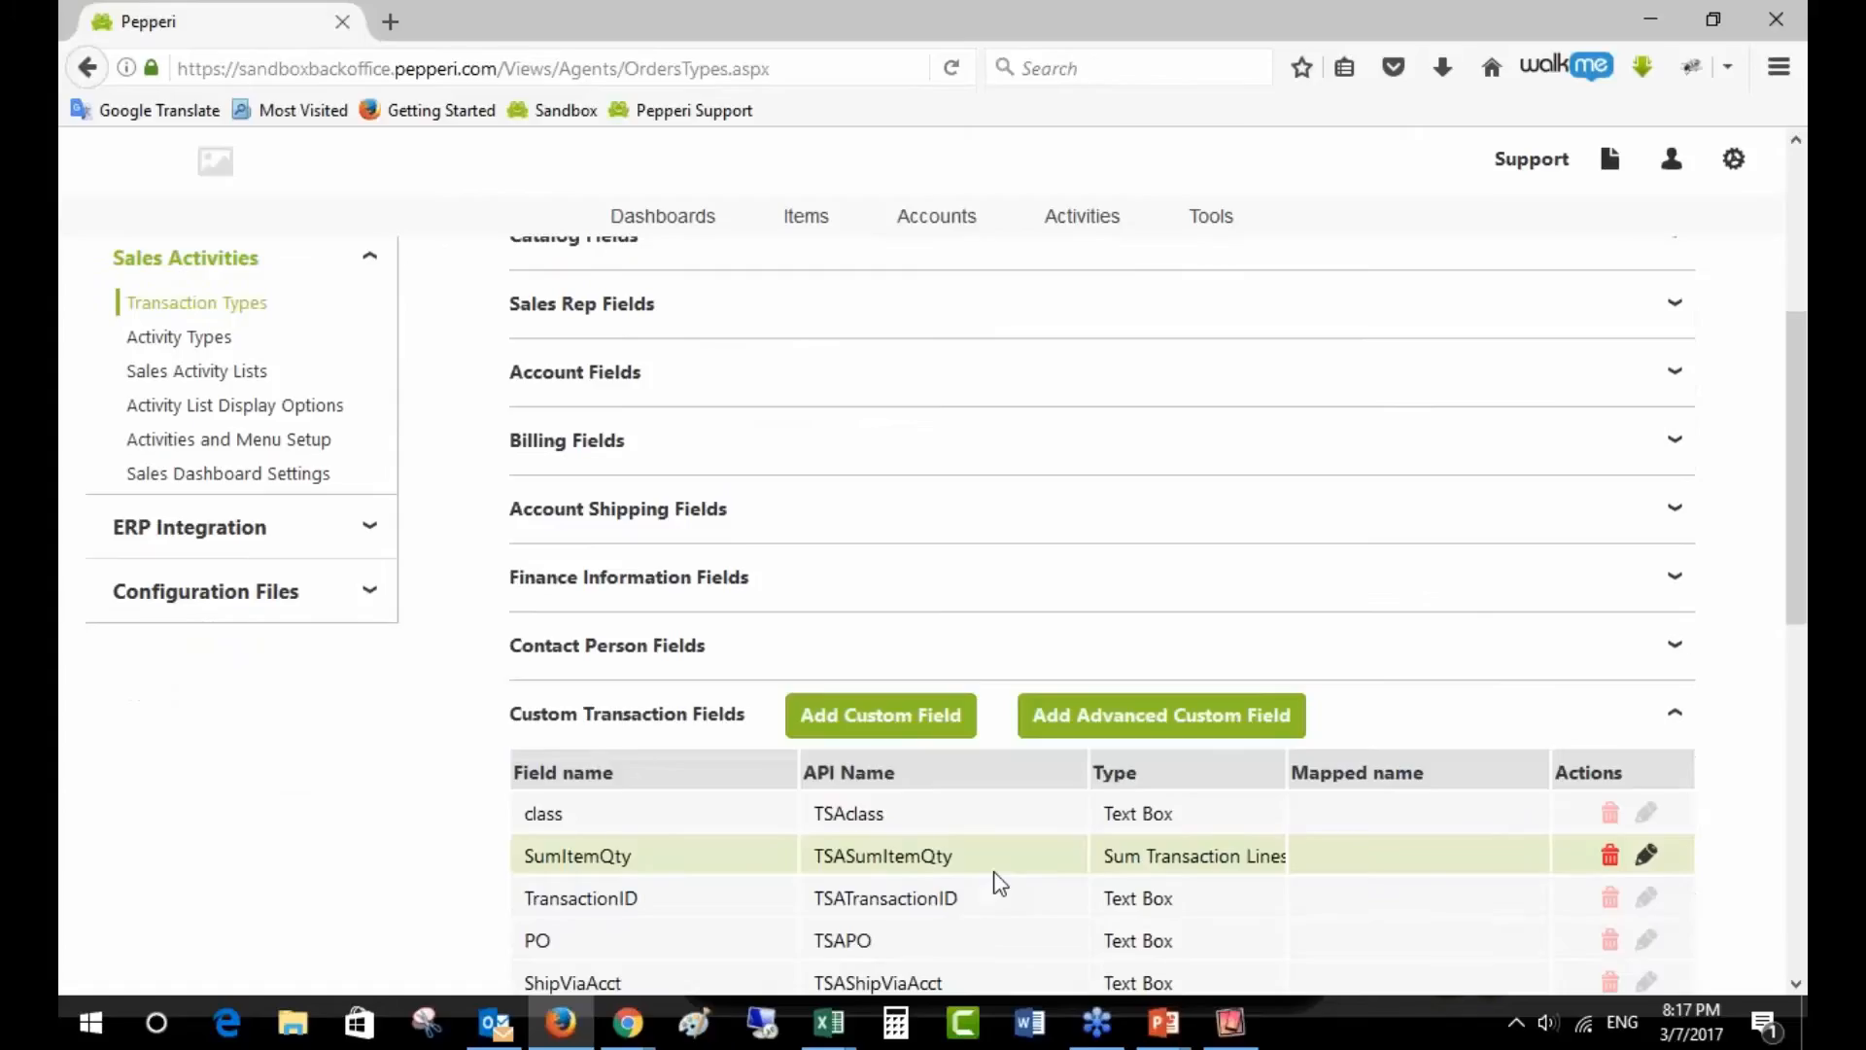
{"action": "left_click", "coordinate": [1230, 1023]}
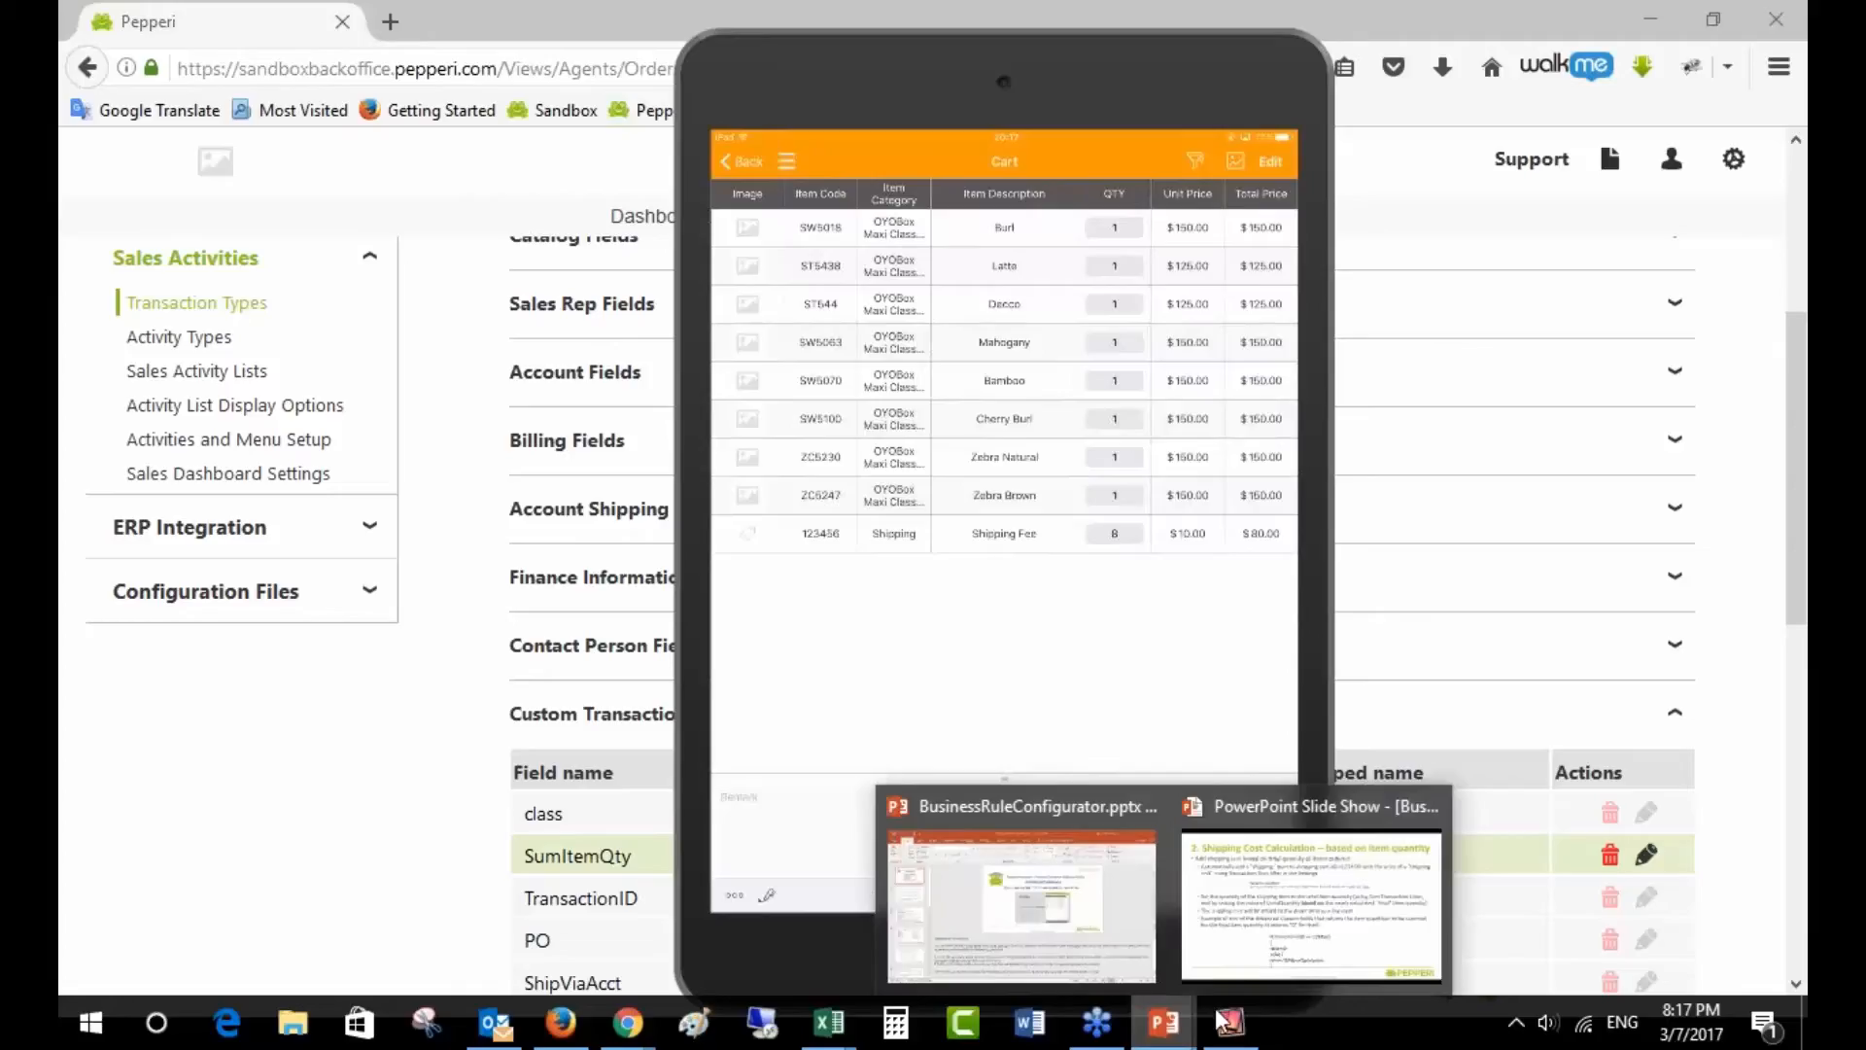
- Advance the PowerPoint slide show to the User Defined Table rules slide, then return to Pepperi
{"action": "left_click", "coordinate": [1241, 958]}
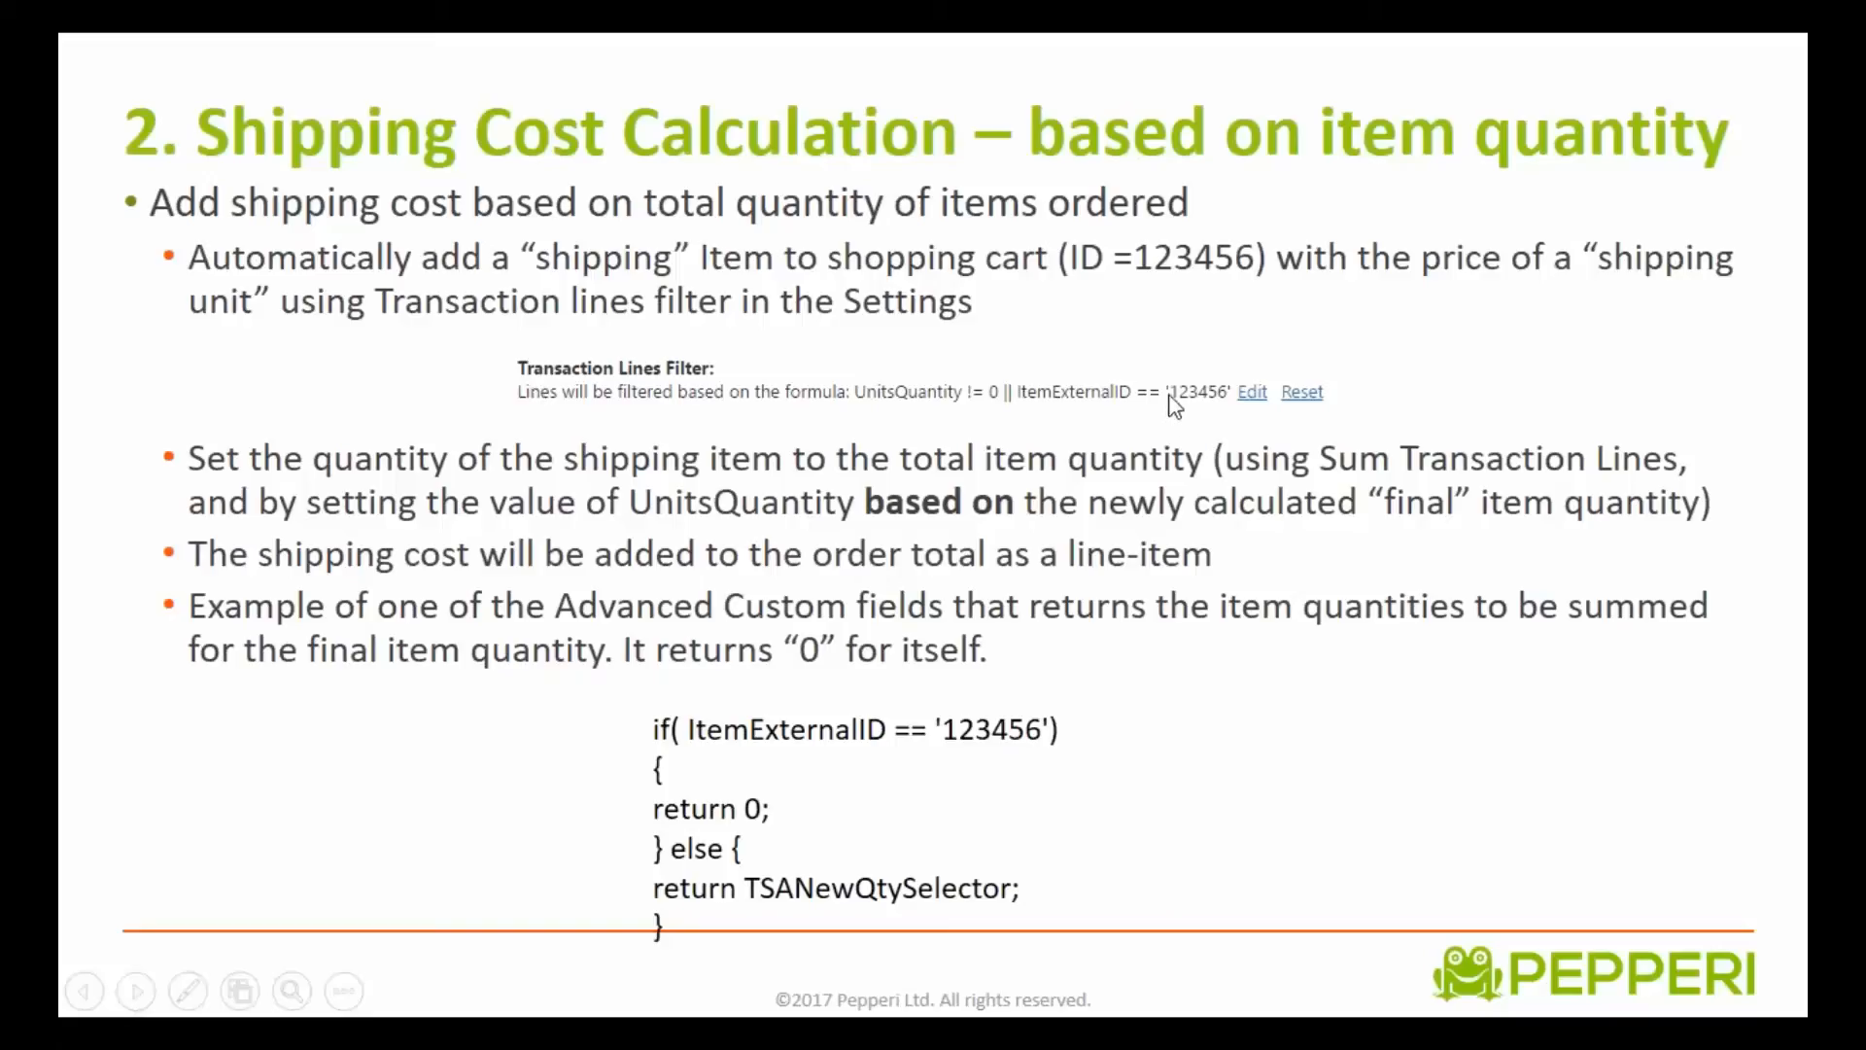
{"action": "left_click", "coordinate": [1157, 654]}
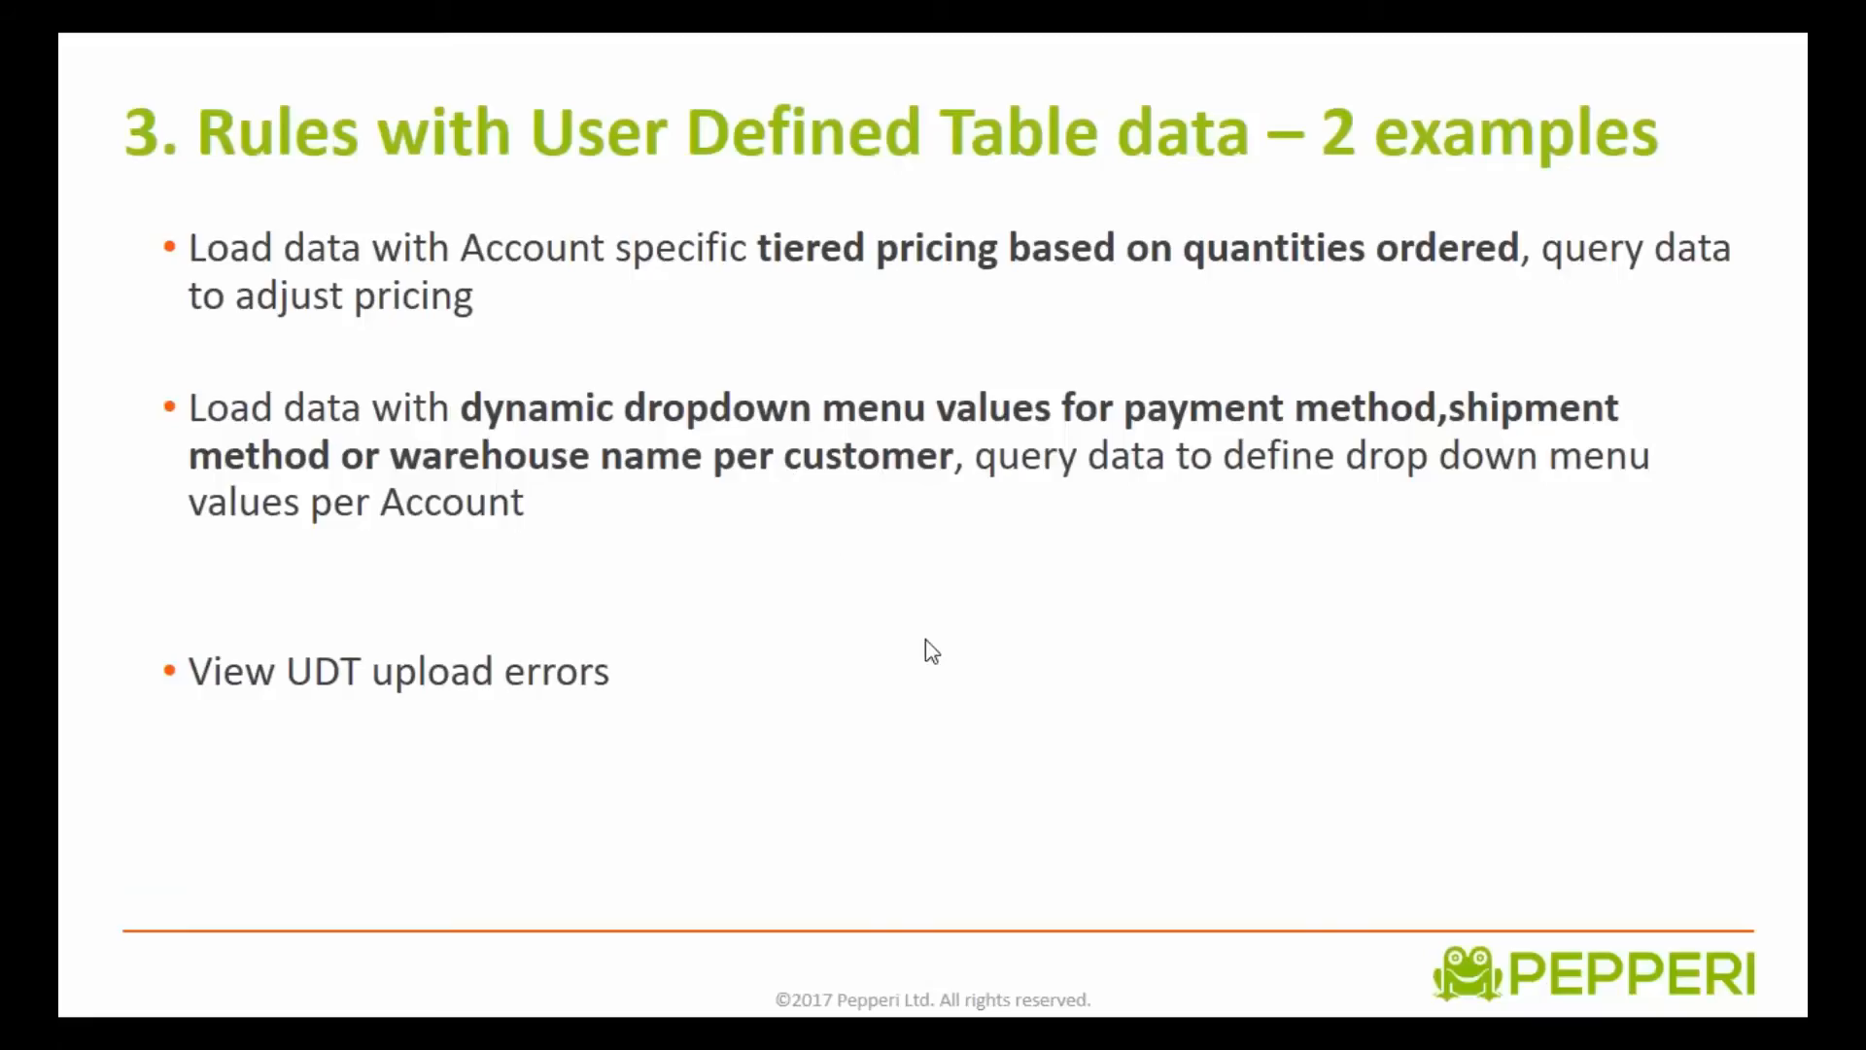
{"action": "key", "text": "alt+Tab"}
{"action": "key", "text": "alt+Tab"}
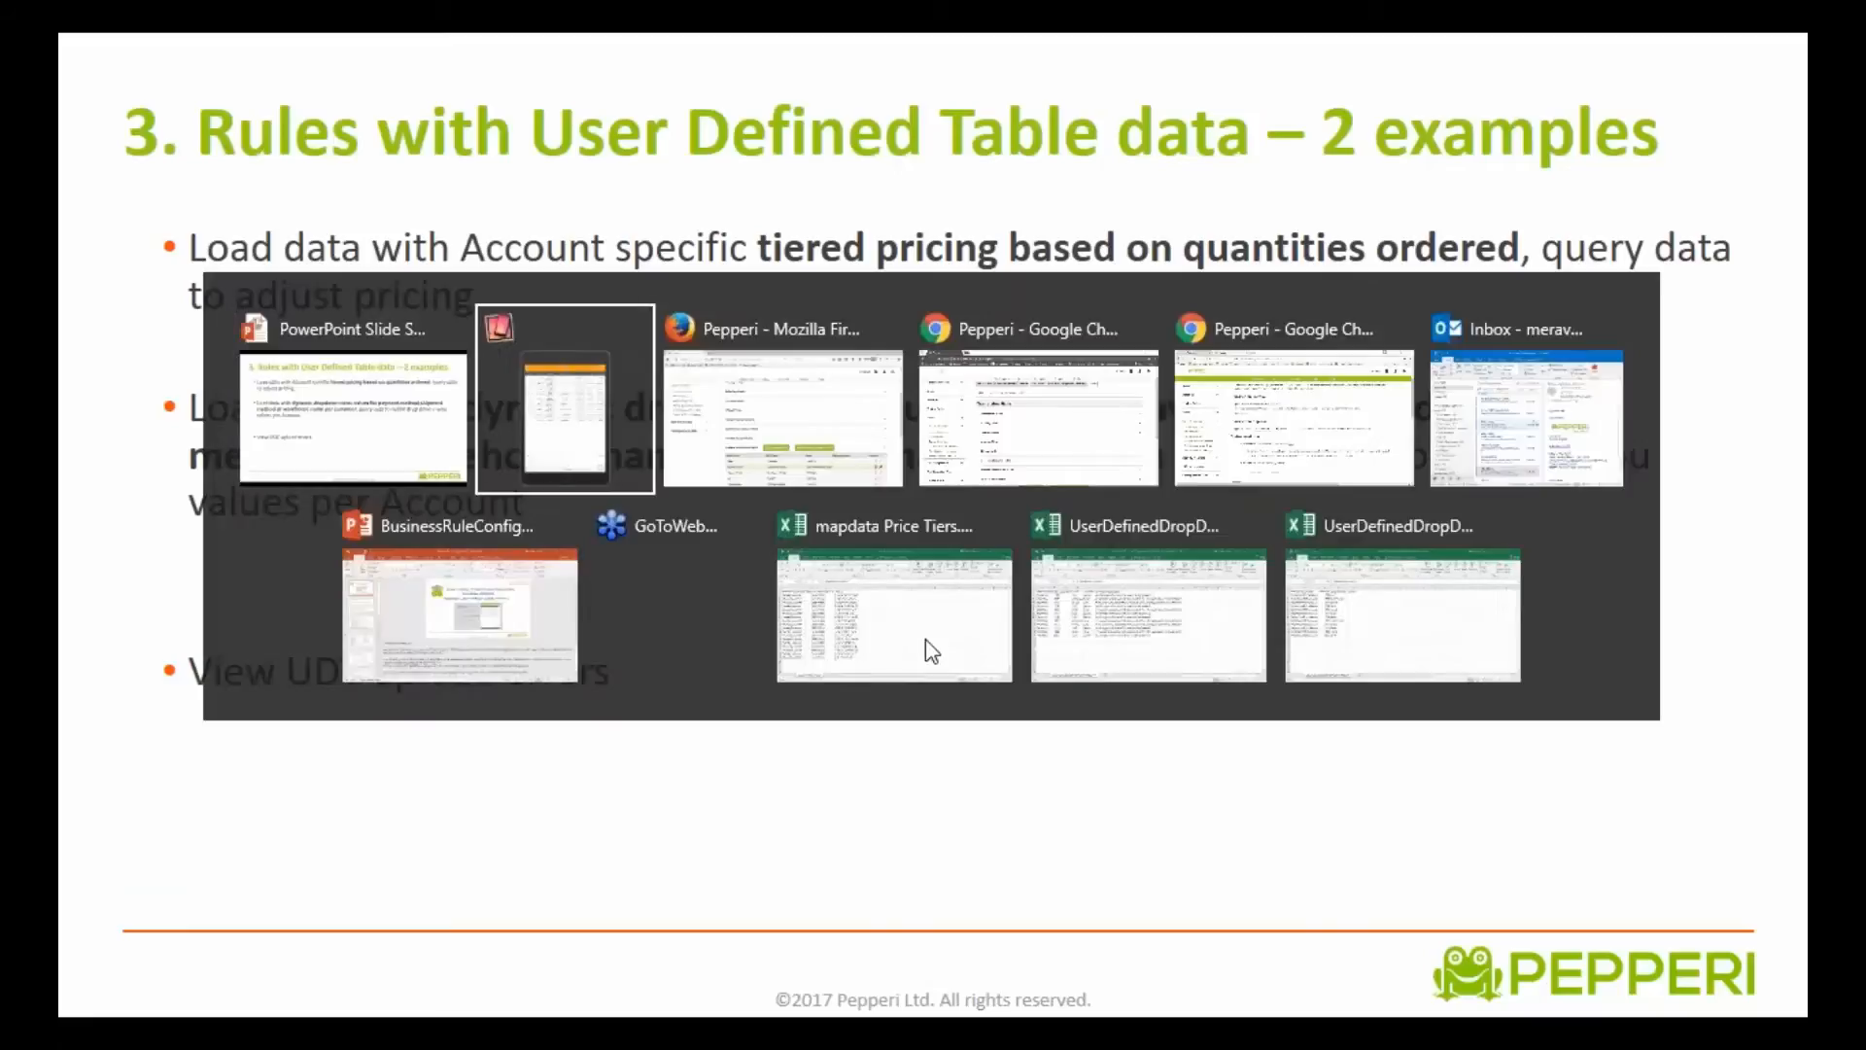
{"action": "key", "text": "alt+Tab"}
{"action": "key", "text": "alt+Tab"}
{"action": "key", "text": "alt+Tab"}
{"action": "key", "text": "alt+Tab"}
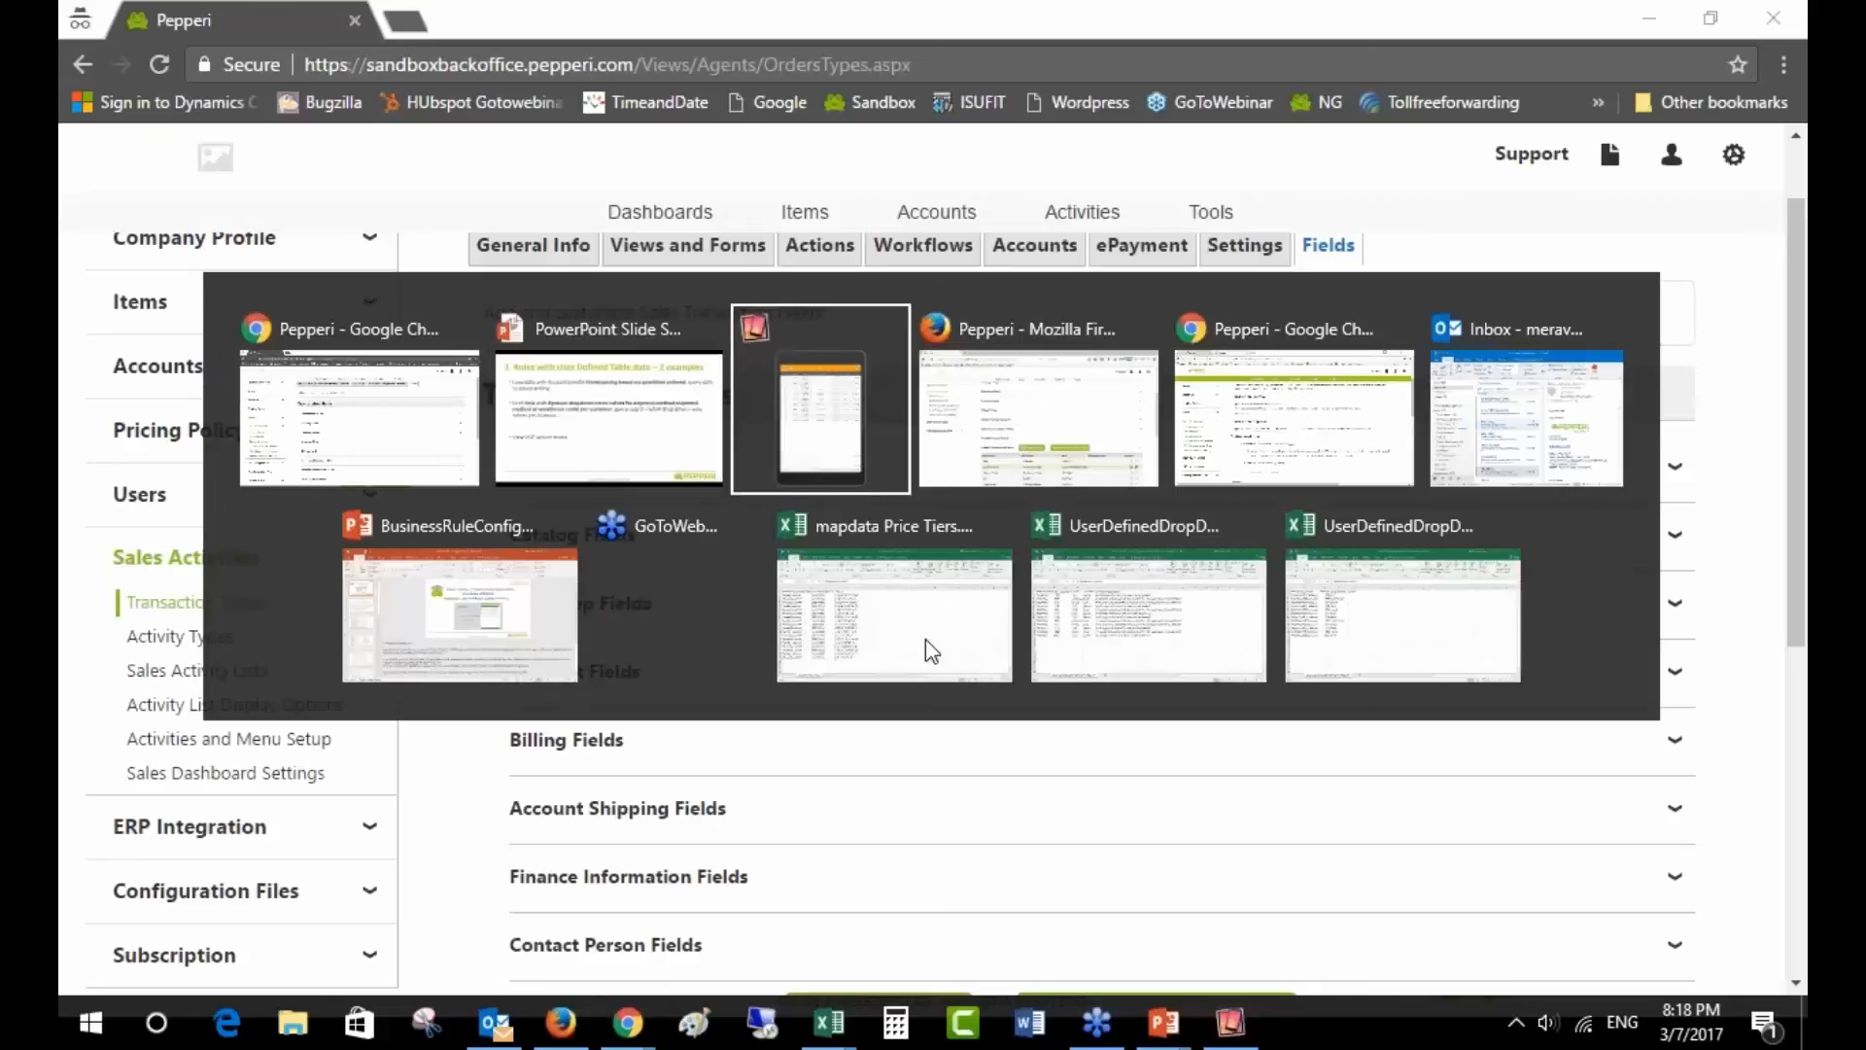
{"action": "key", "text": "alt+Tab"}
{"action": "key", "text": "alt+Tab"}
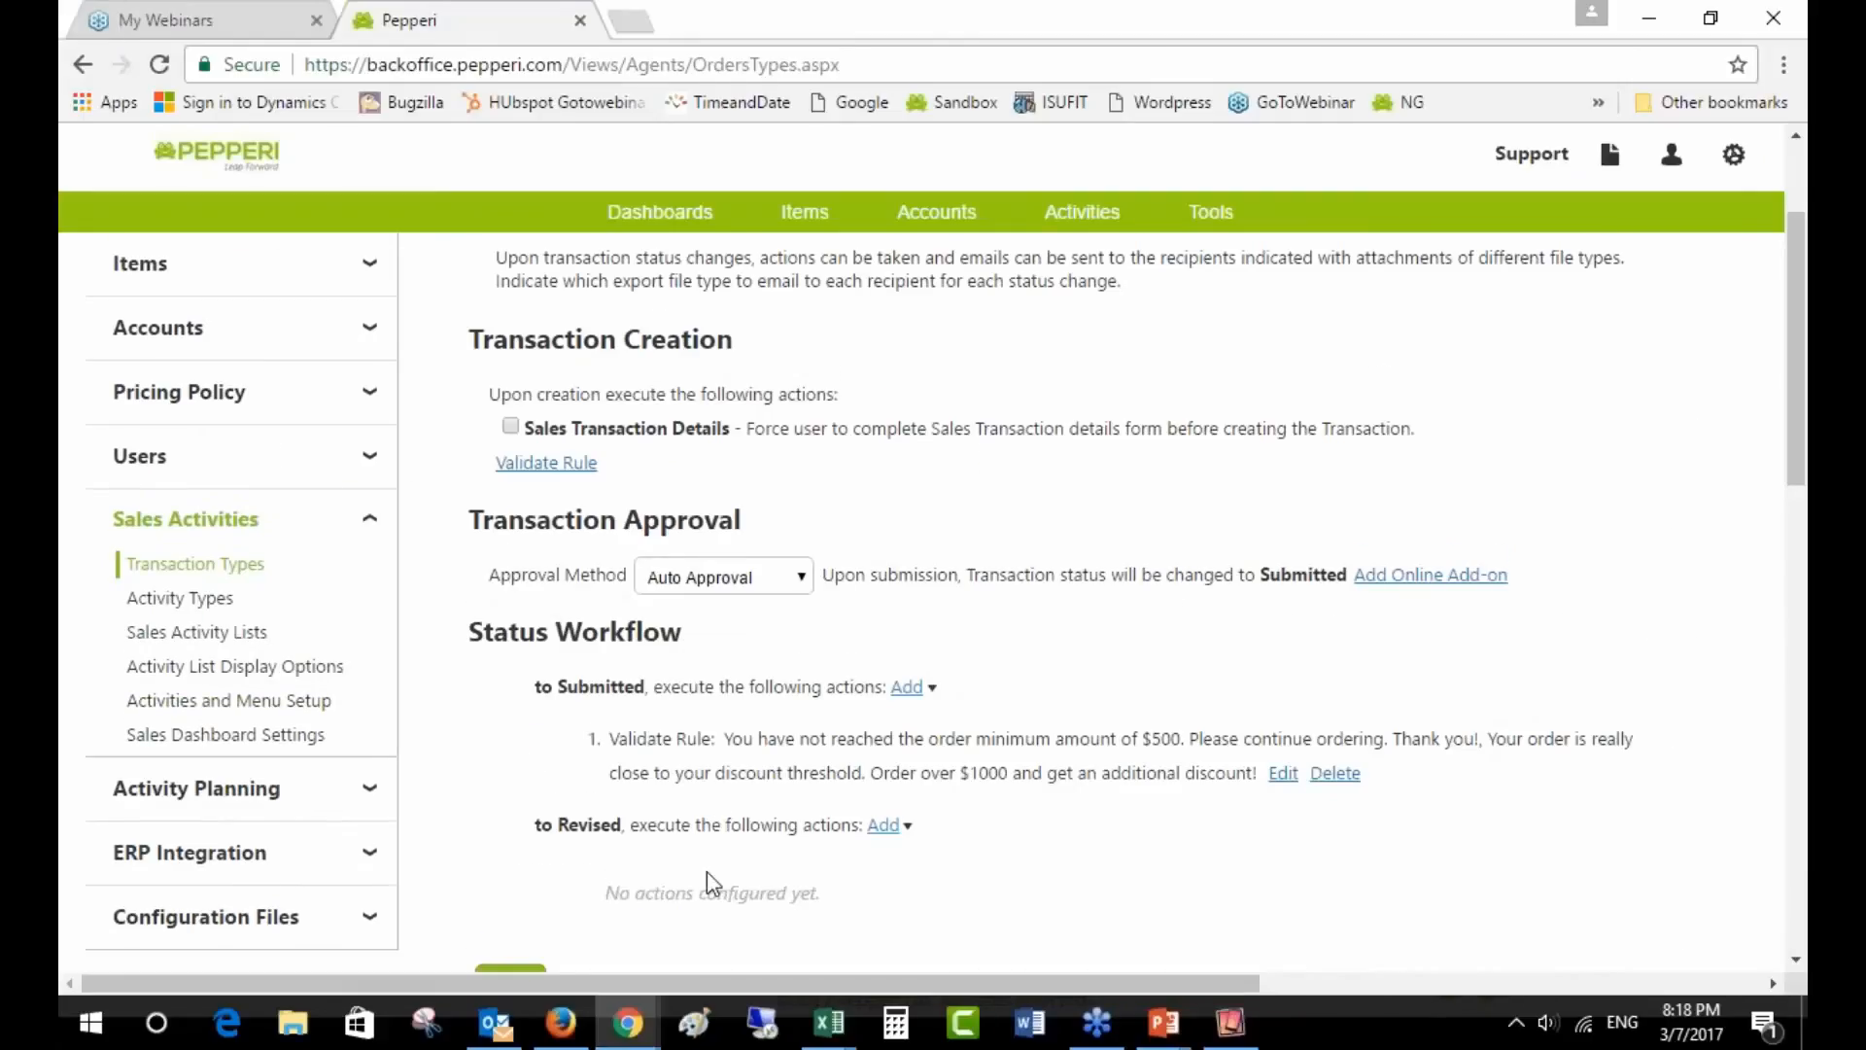
- Cancel the transaction type settings and bring up the mapdata Price Tiers spreadsheet in Excel
{"action": "scroll", "coordinate": [713, 883], "scroll_direction": "down", "scroll_amount": 5}
{"action": "left_click", "coordinate": [596, 812]}
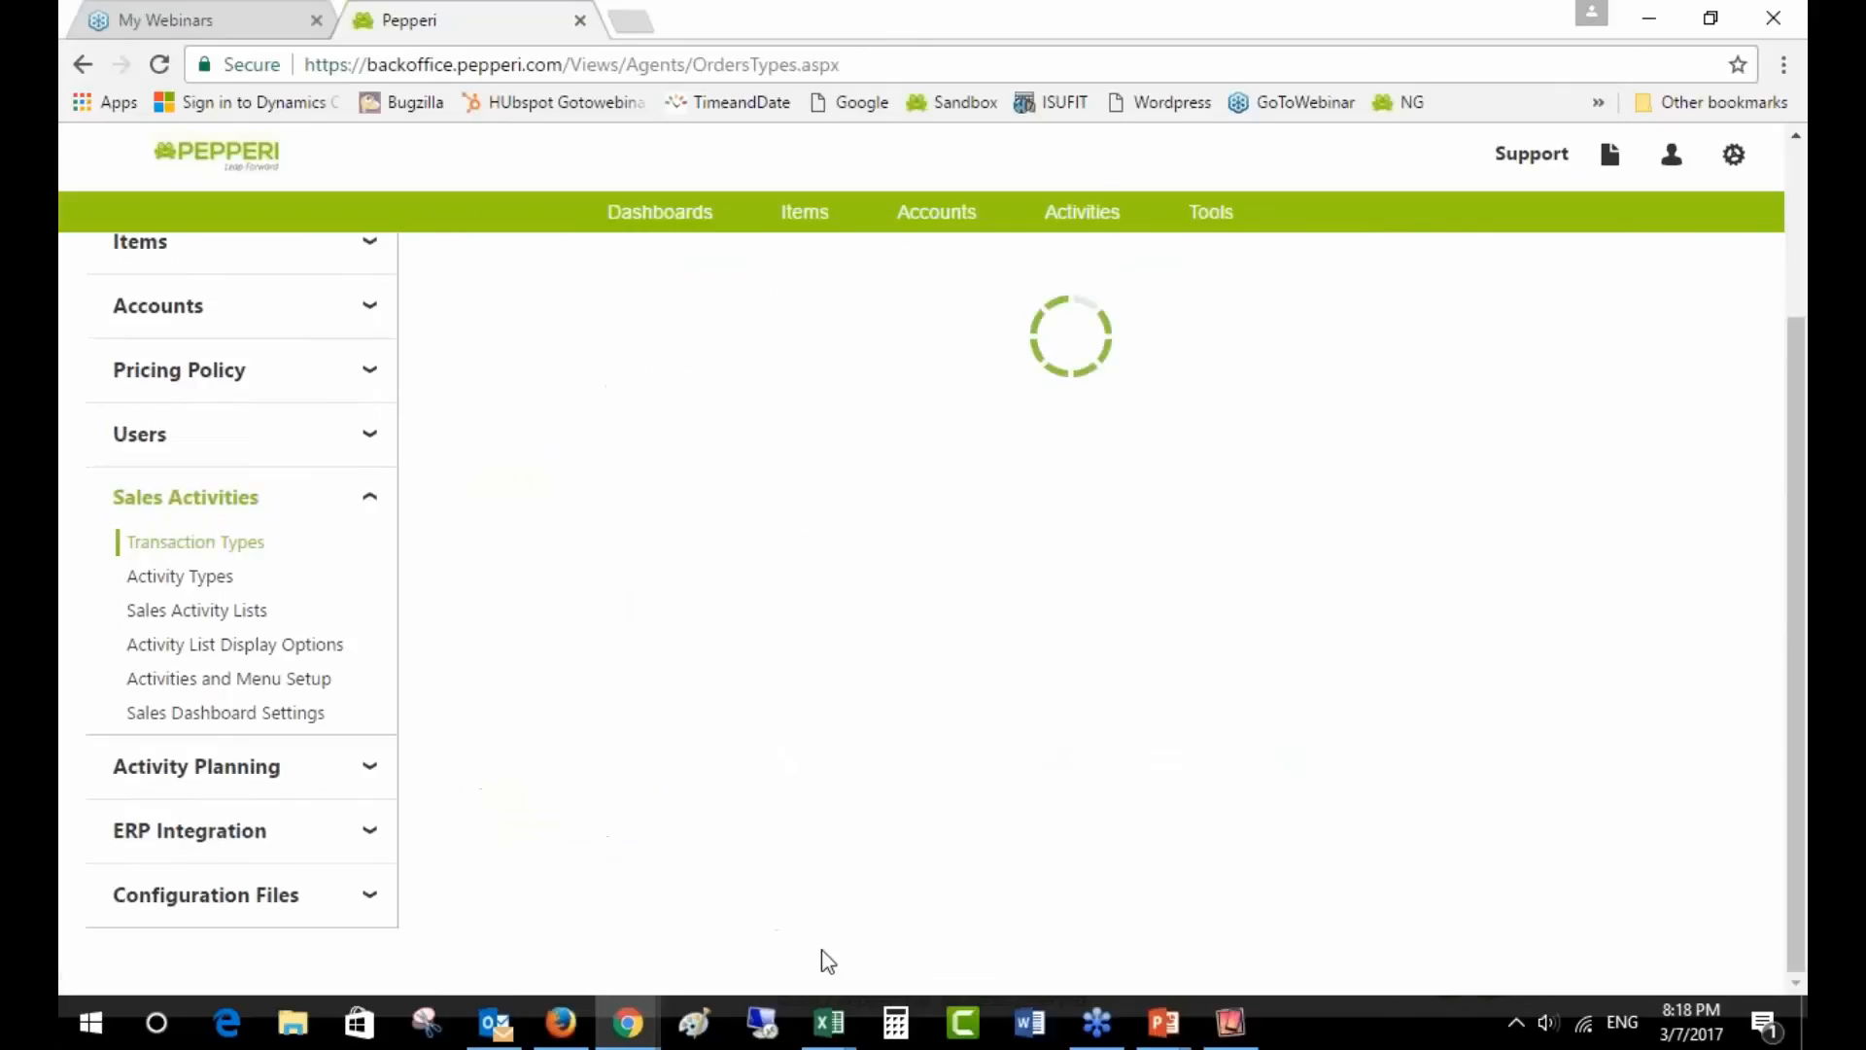
{"action": "mouse_move", "coordinate": [816, 1037]}
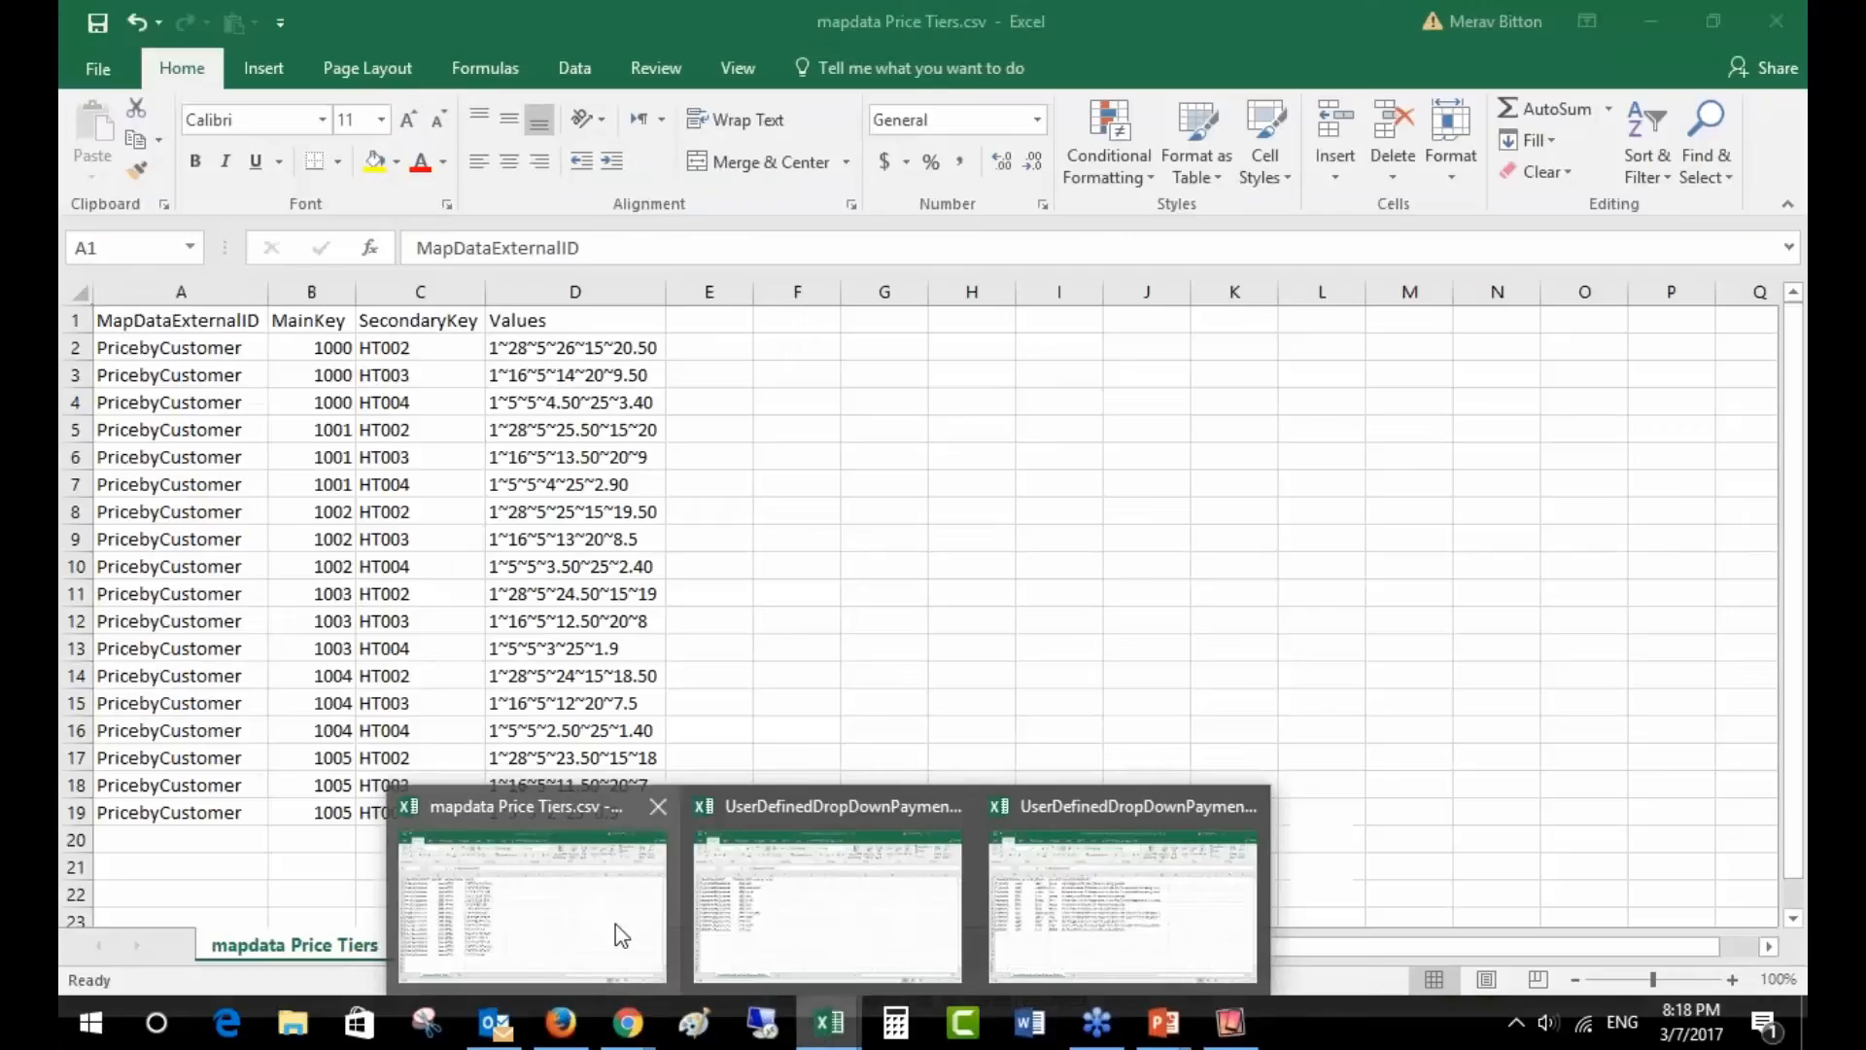
{"action": "left_click", "coordinate": [622, 933]}
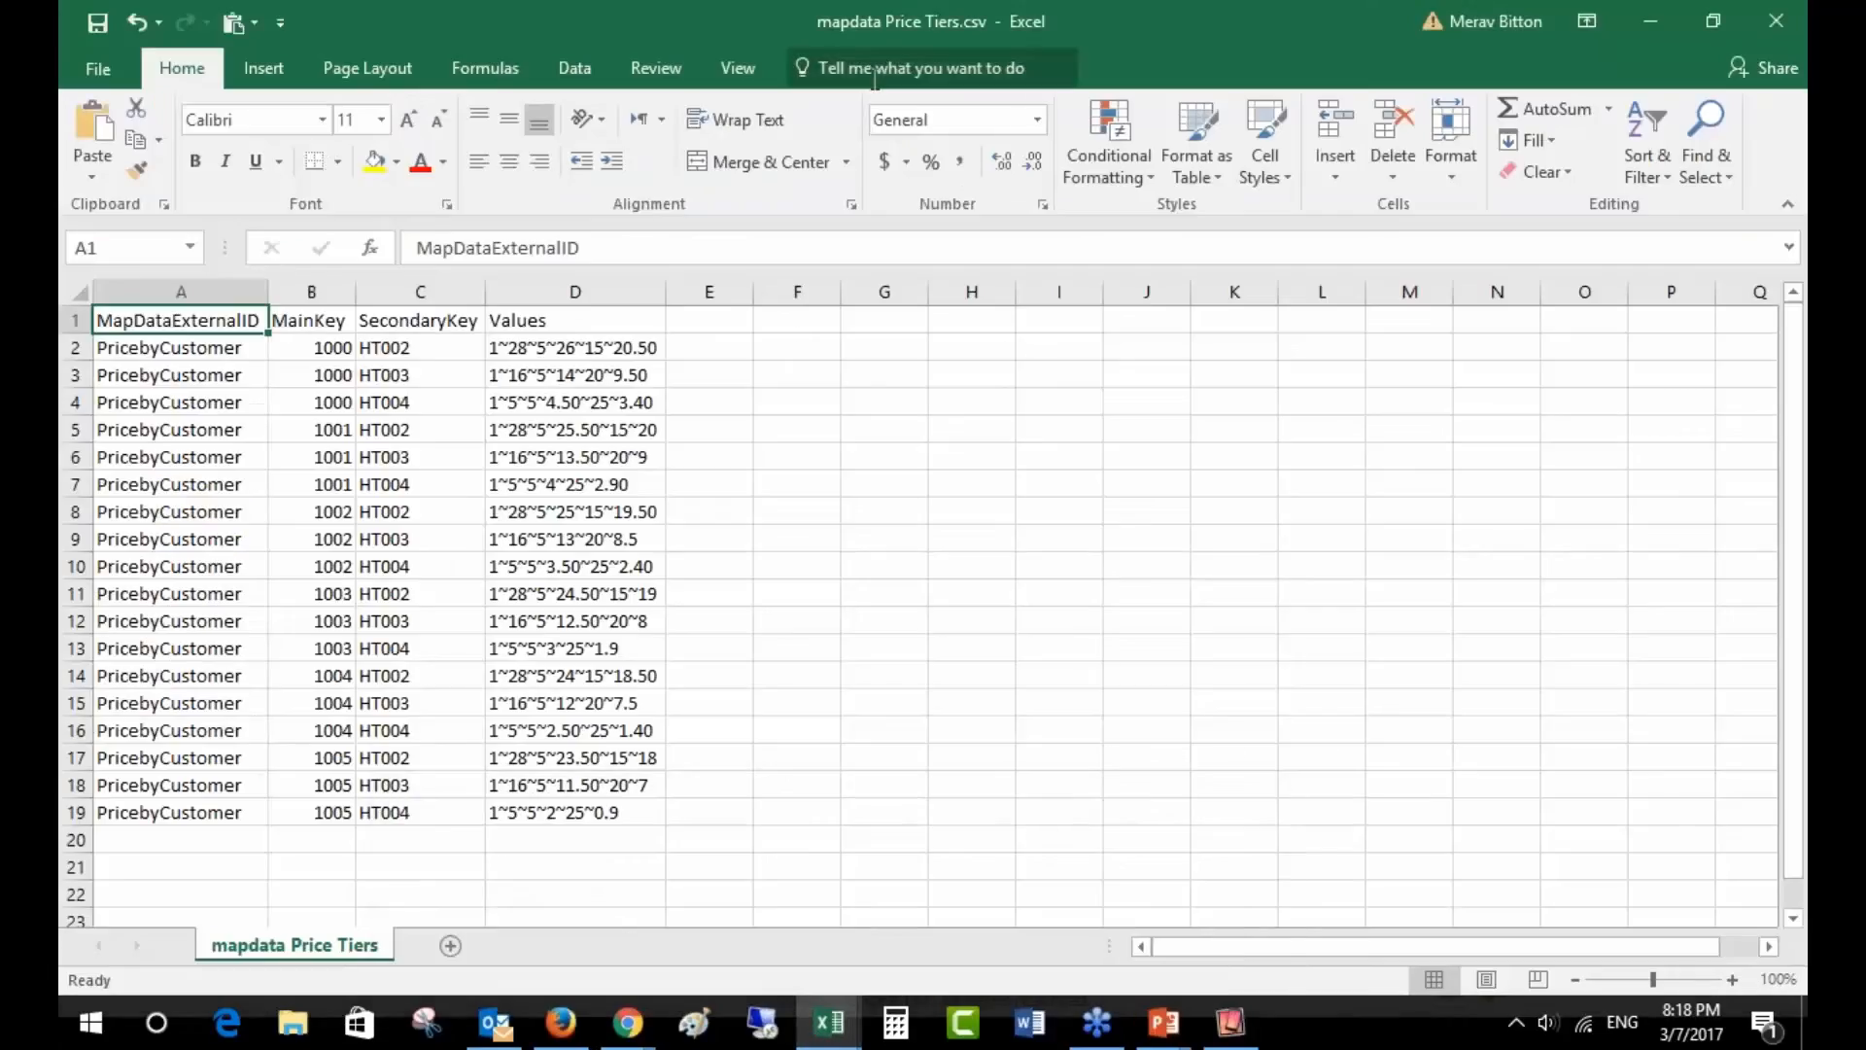
{"action": "left_click", "coordinate": [225, 292]}
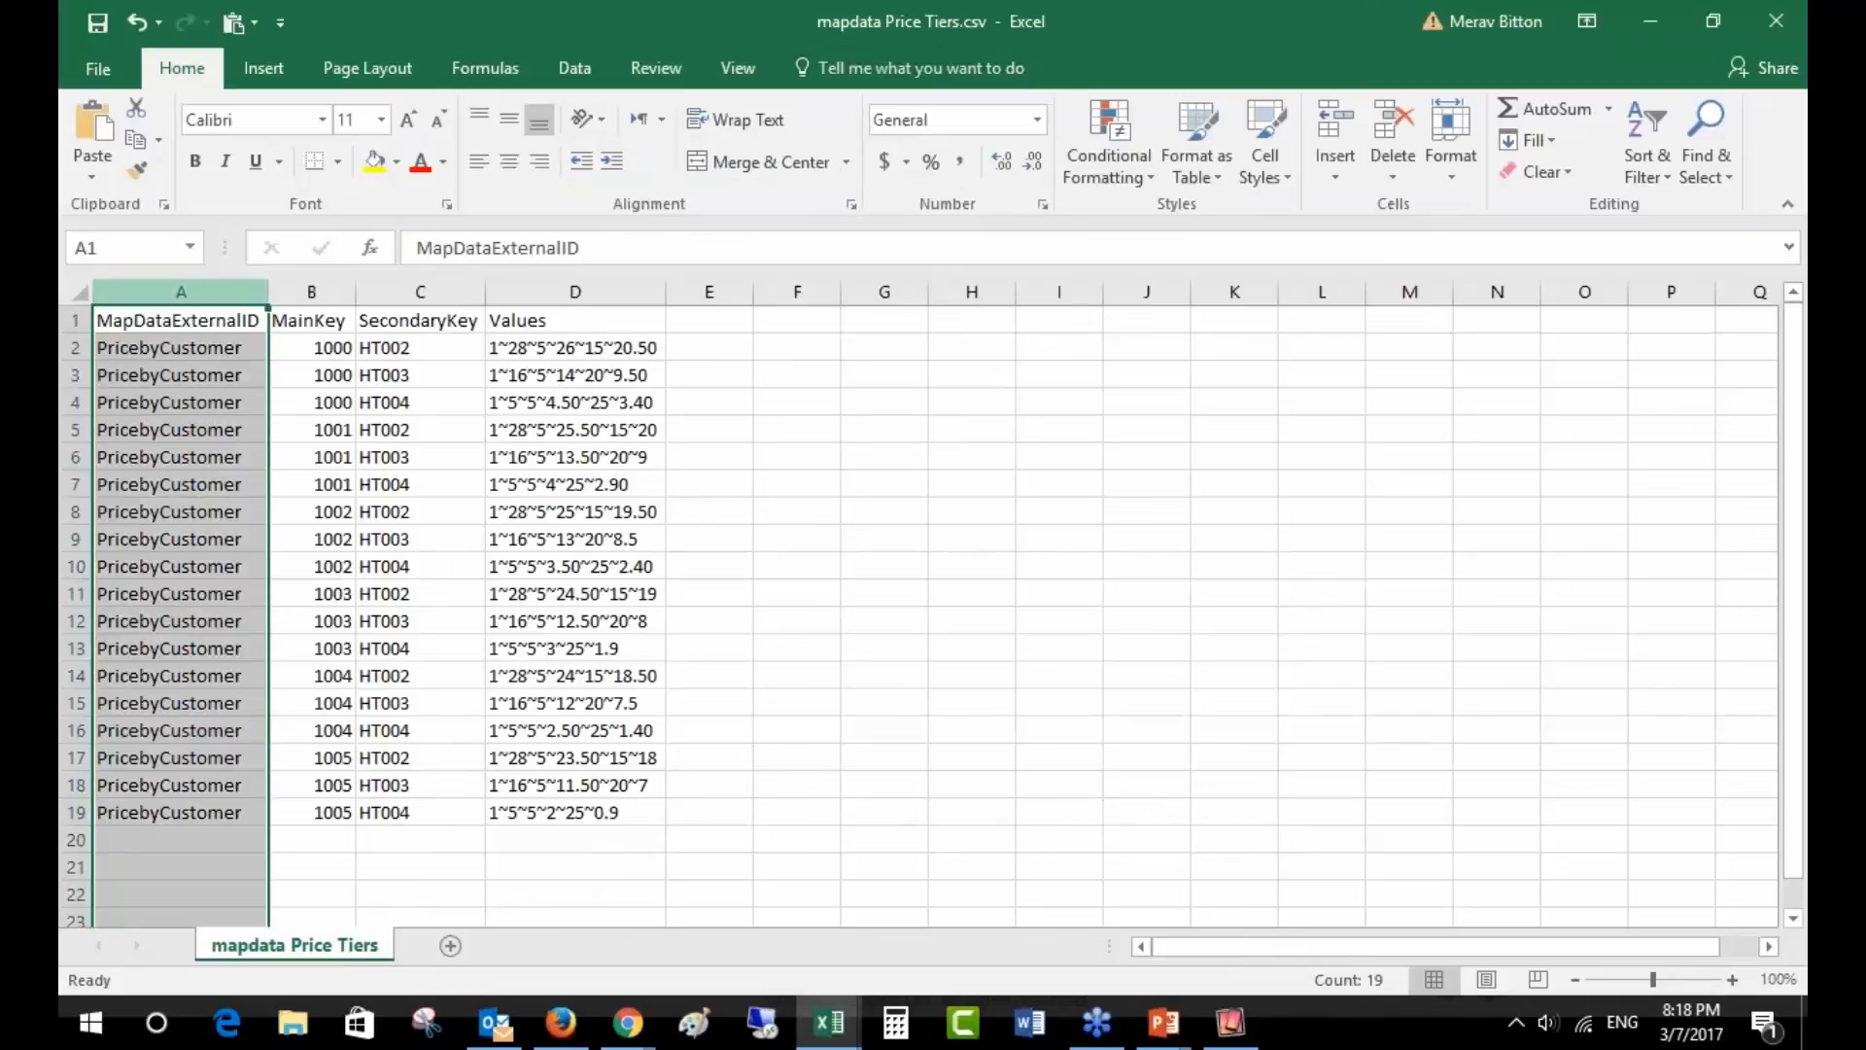
{"action": "left_click", "coordinate": [311, 291]}
{"action": "left_click", "coordinate": [442, 288]}
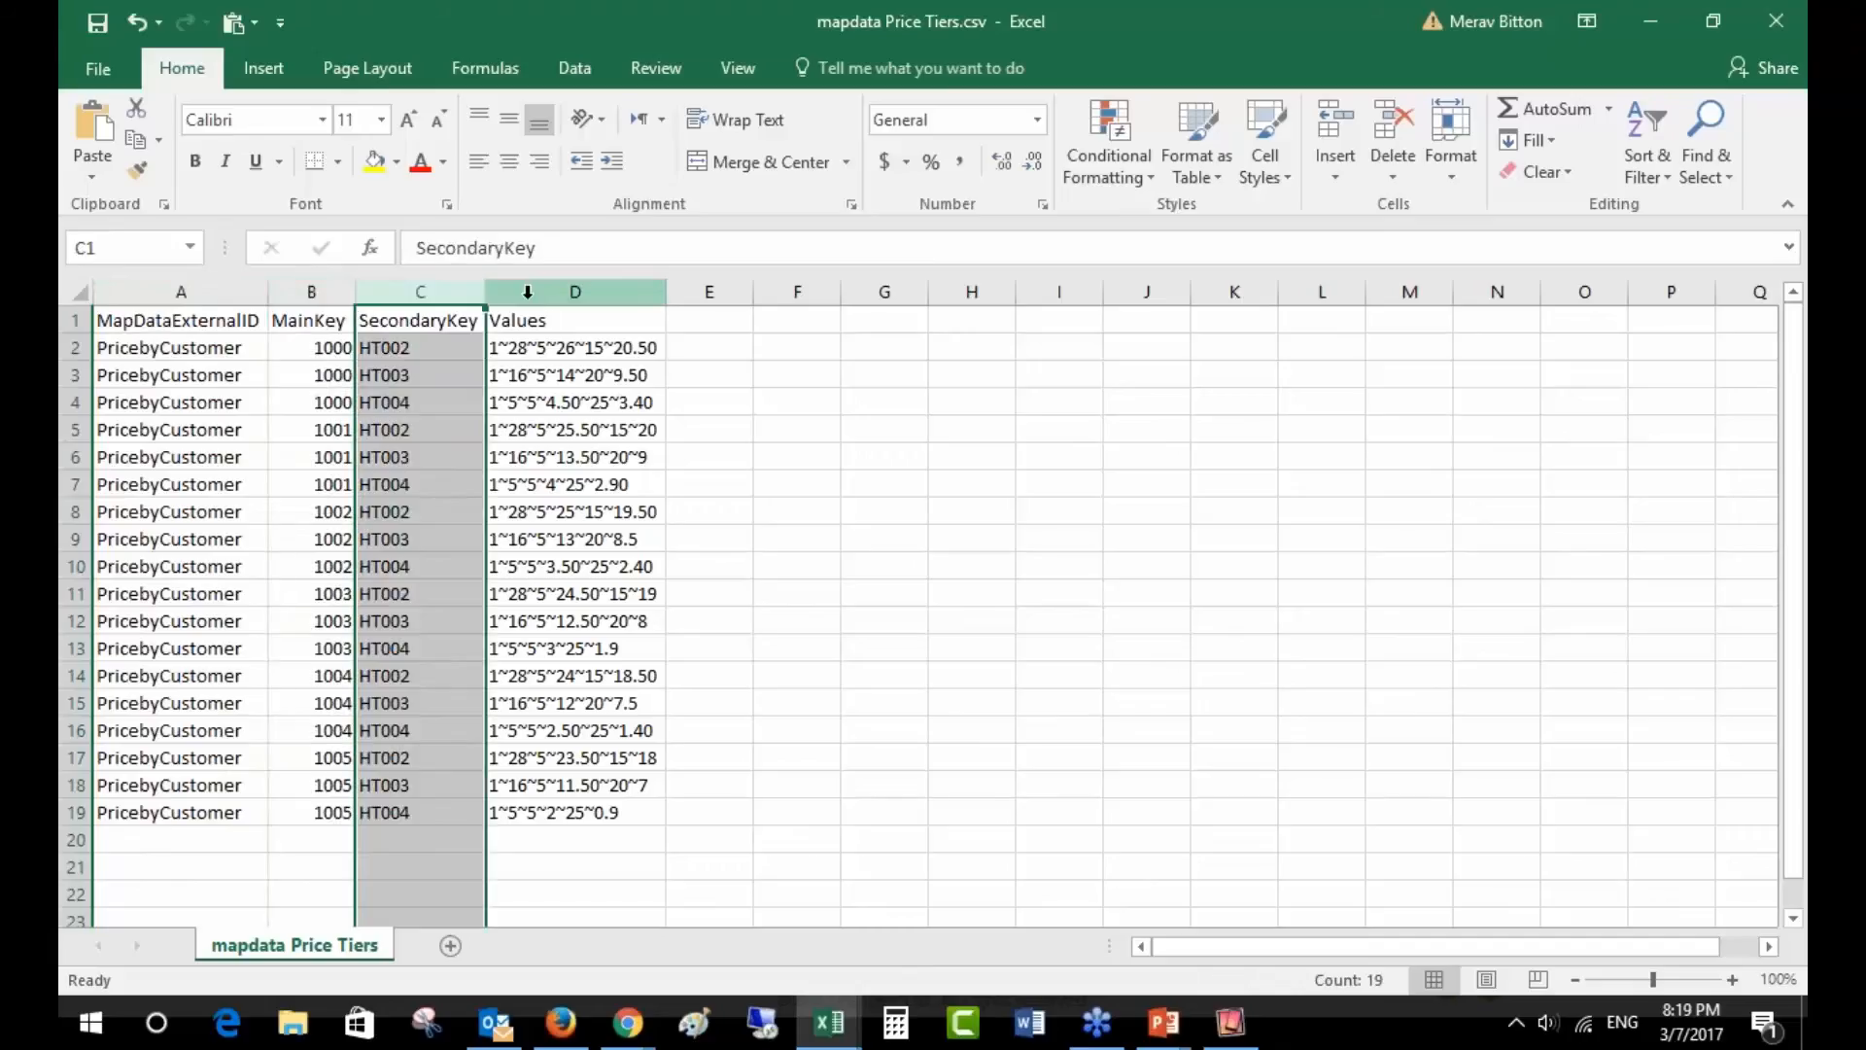
{"action": "left_click", "coordinate": [530, 292]}
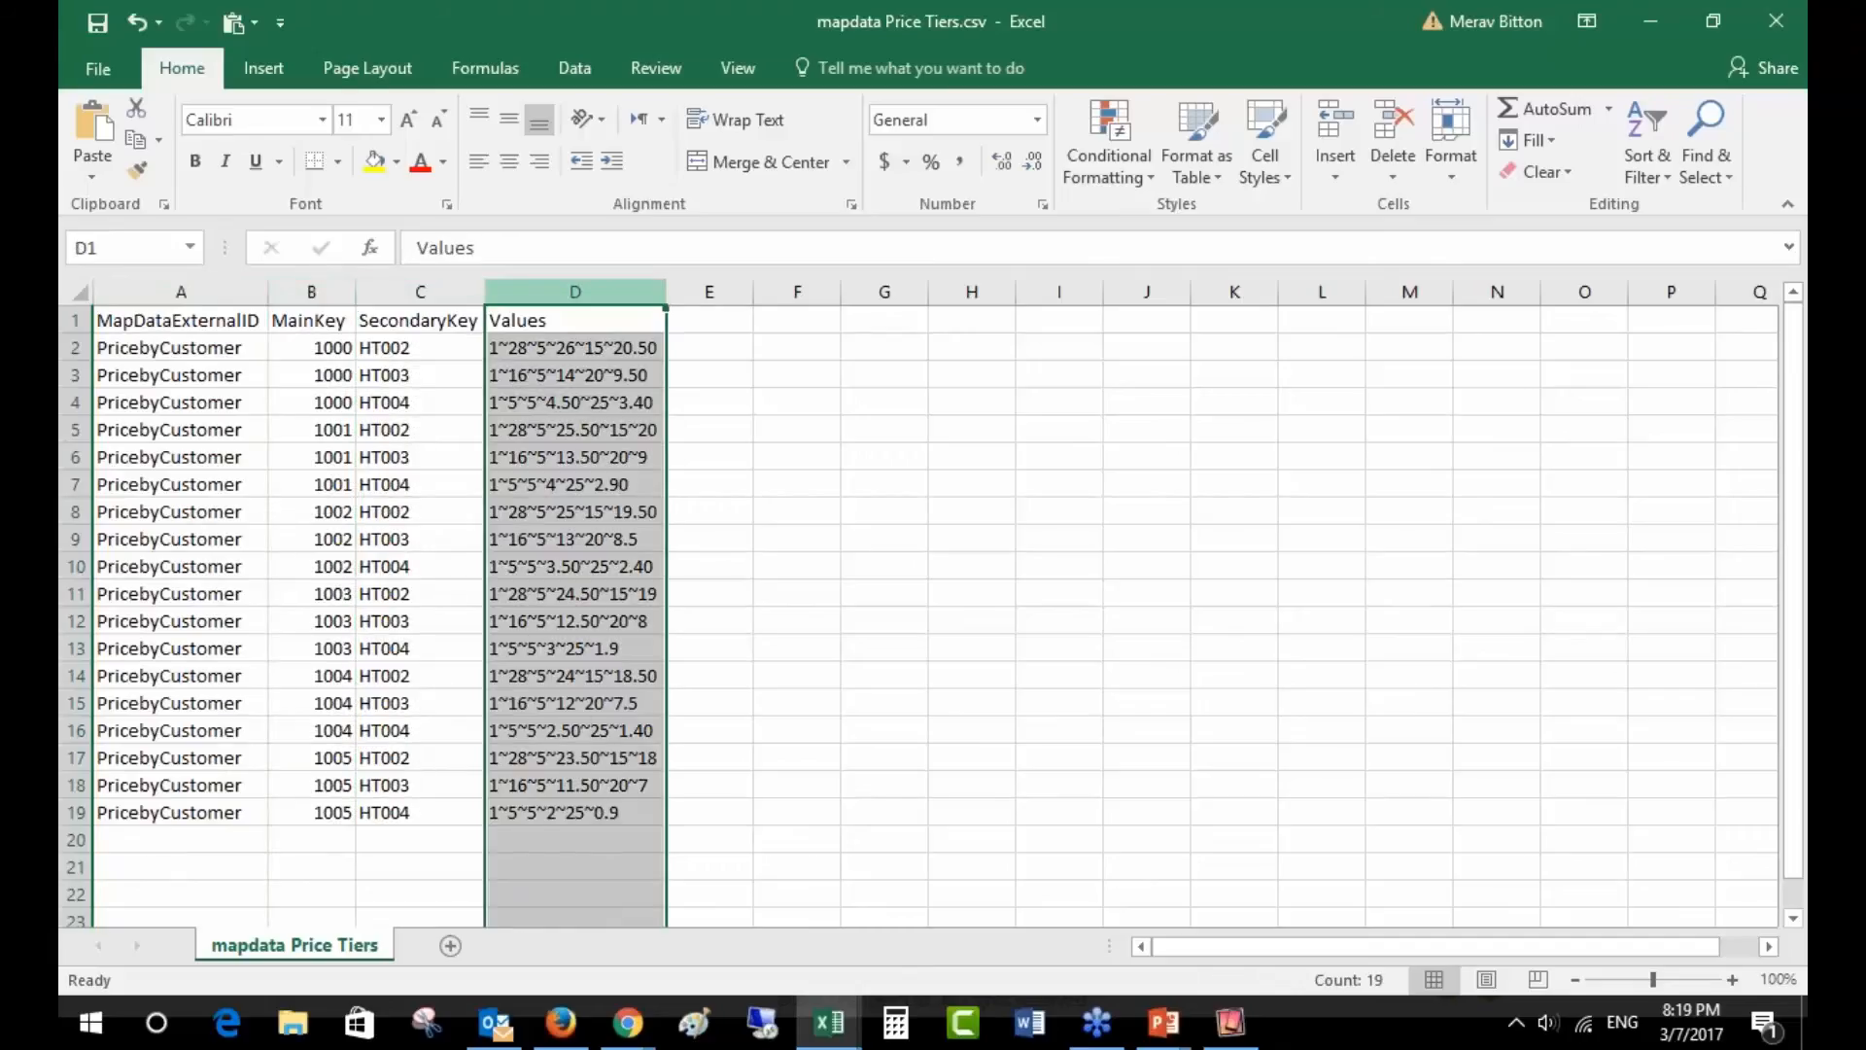
{"action": "left_click", "coordinate": [311, 292]}
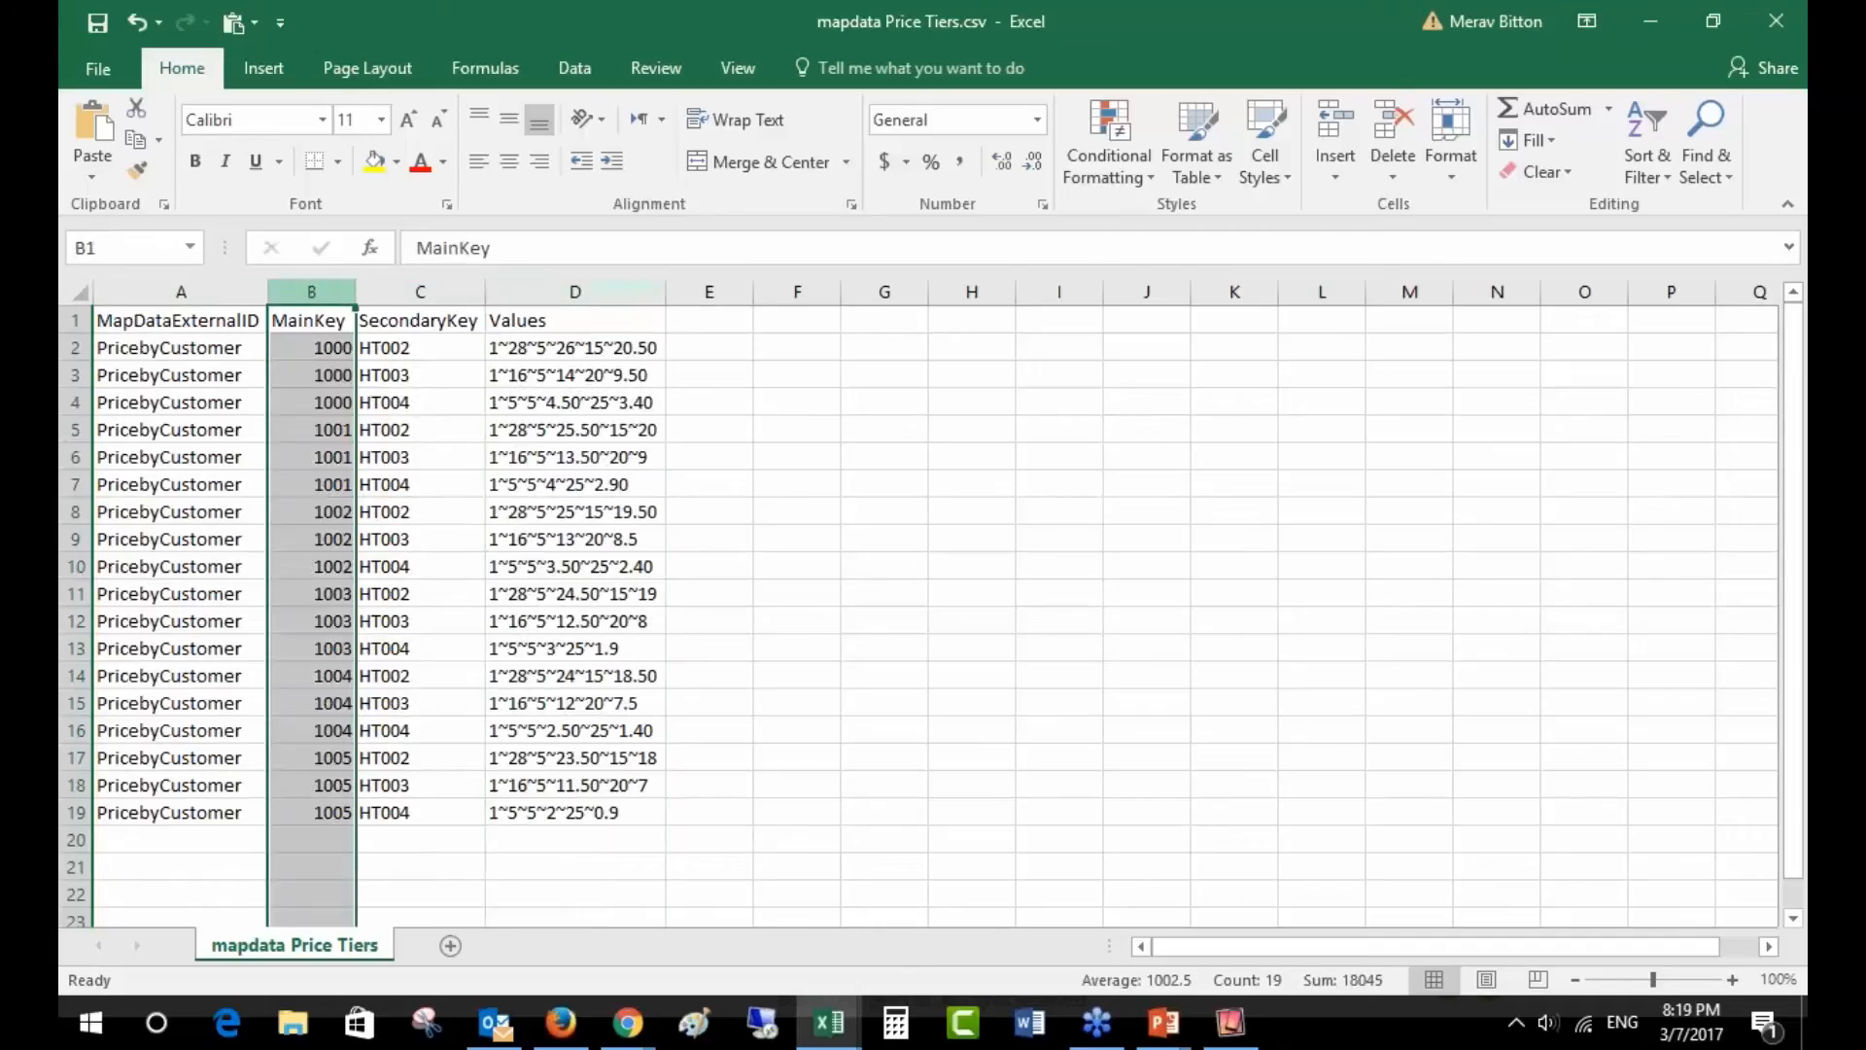
{"action": "left_click", "coordinate": [326, 344]}
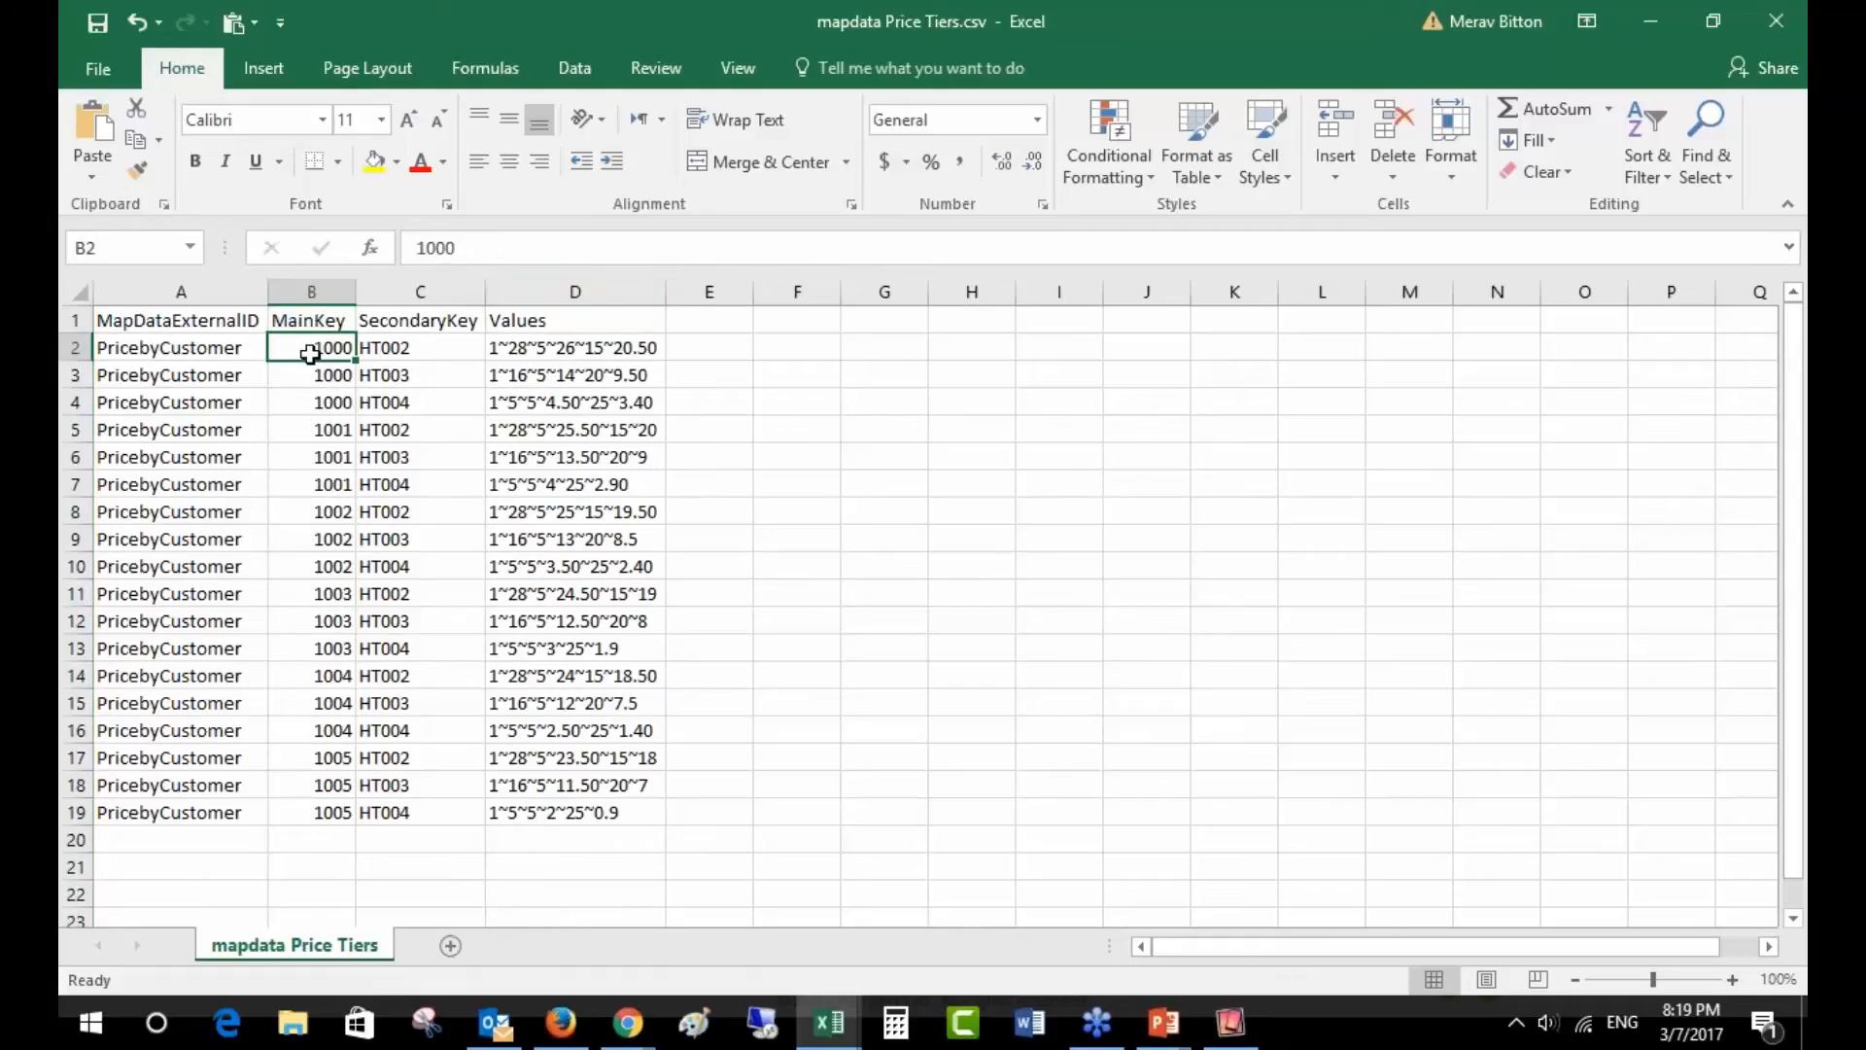
{"action": "left_click", "coordinate": [242, 347]}
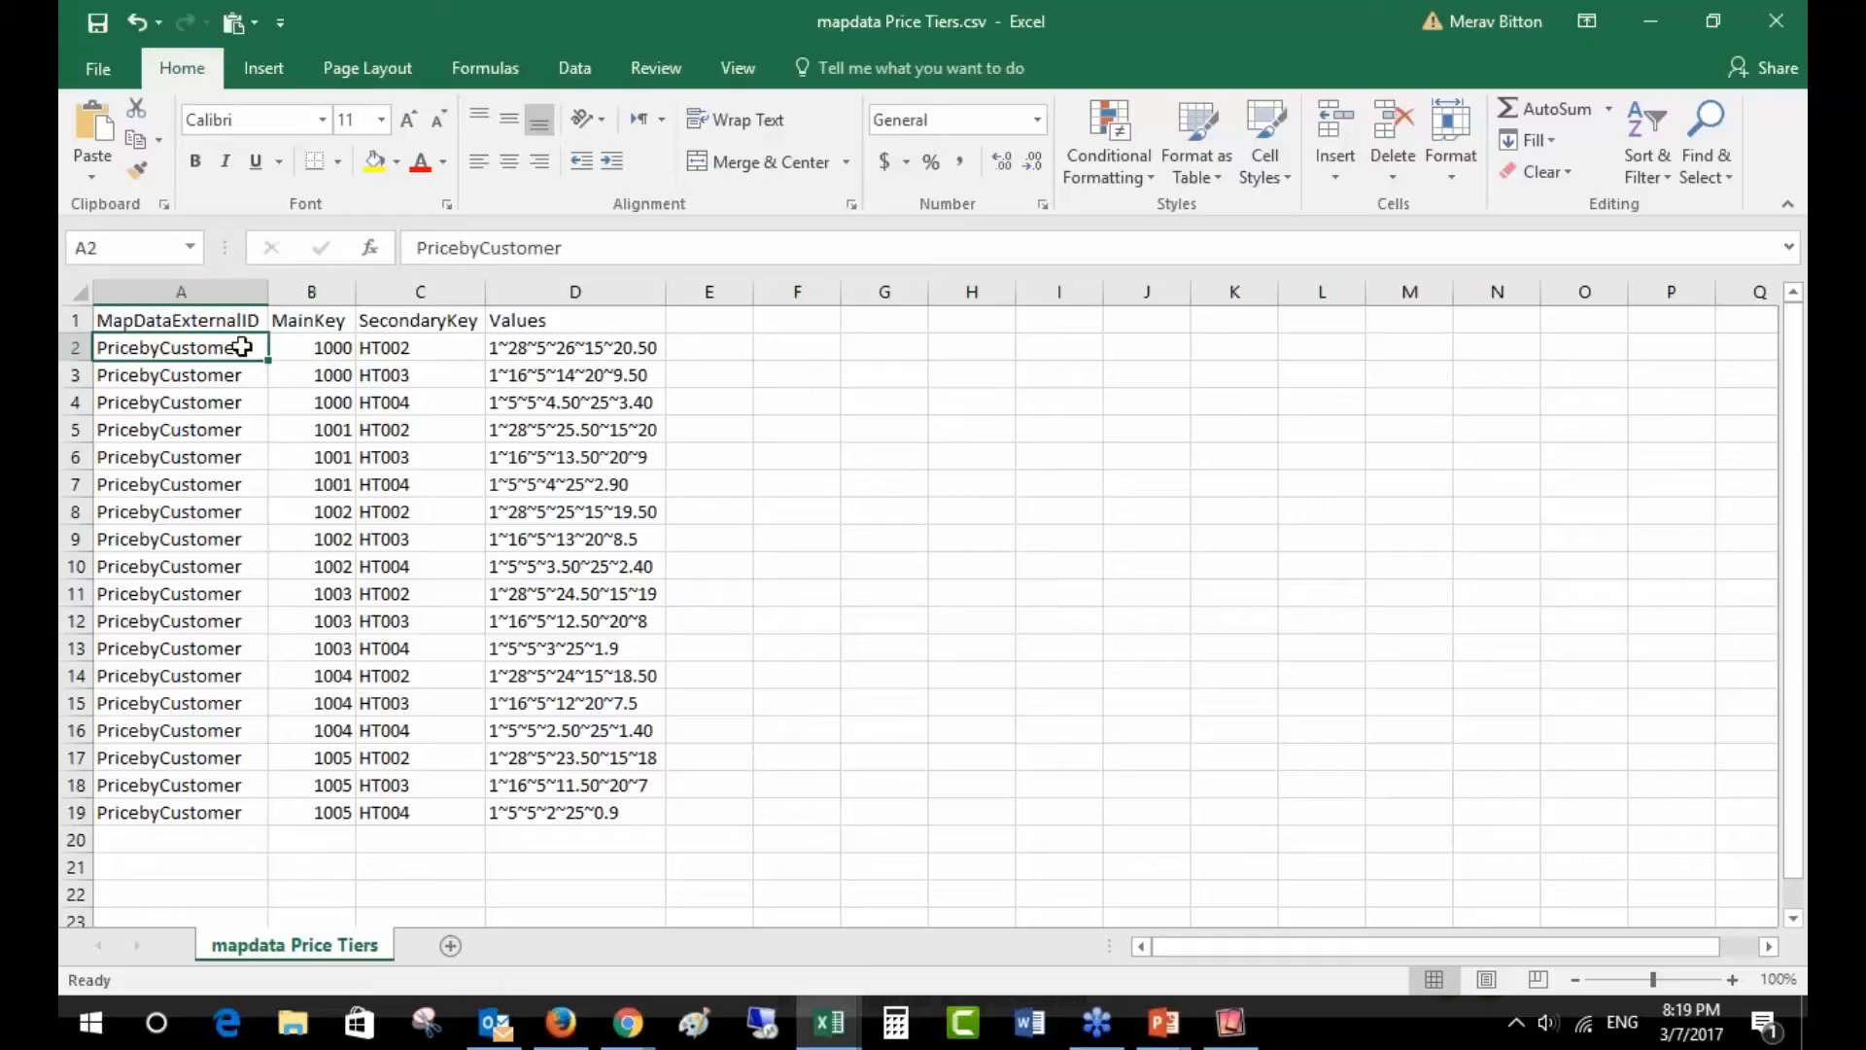
{"action": "left_click", "coordinate": [318, 344]}
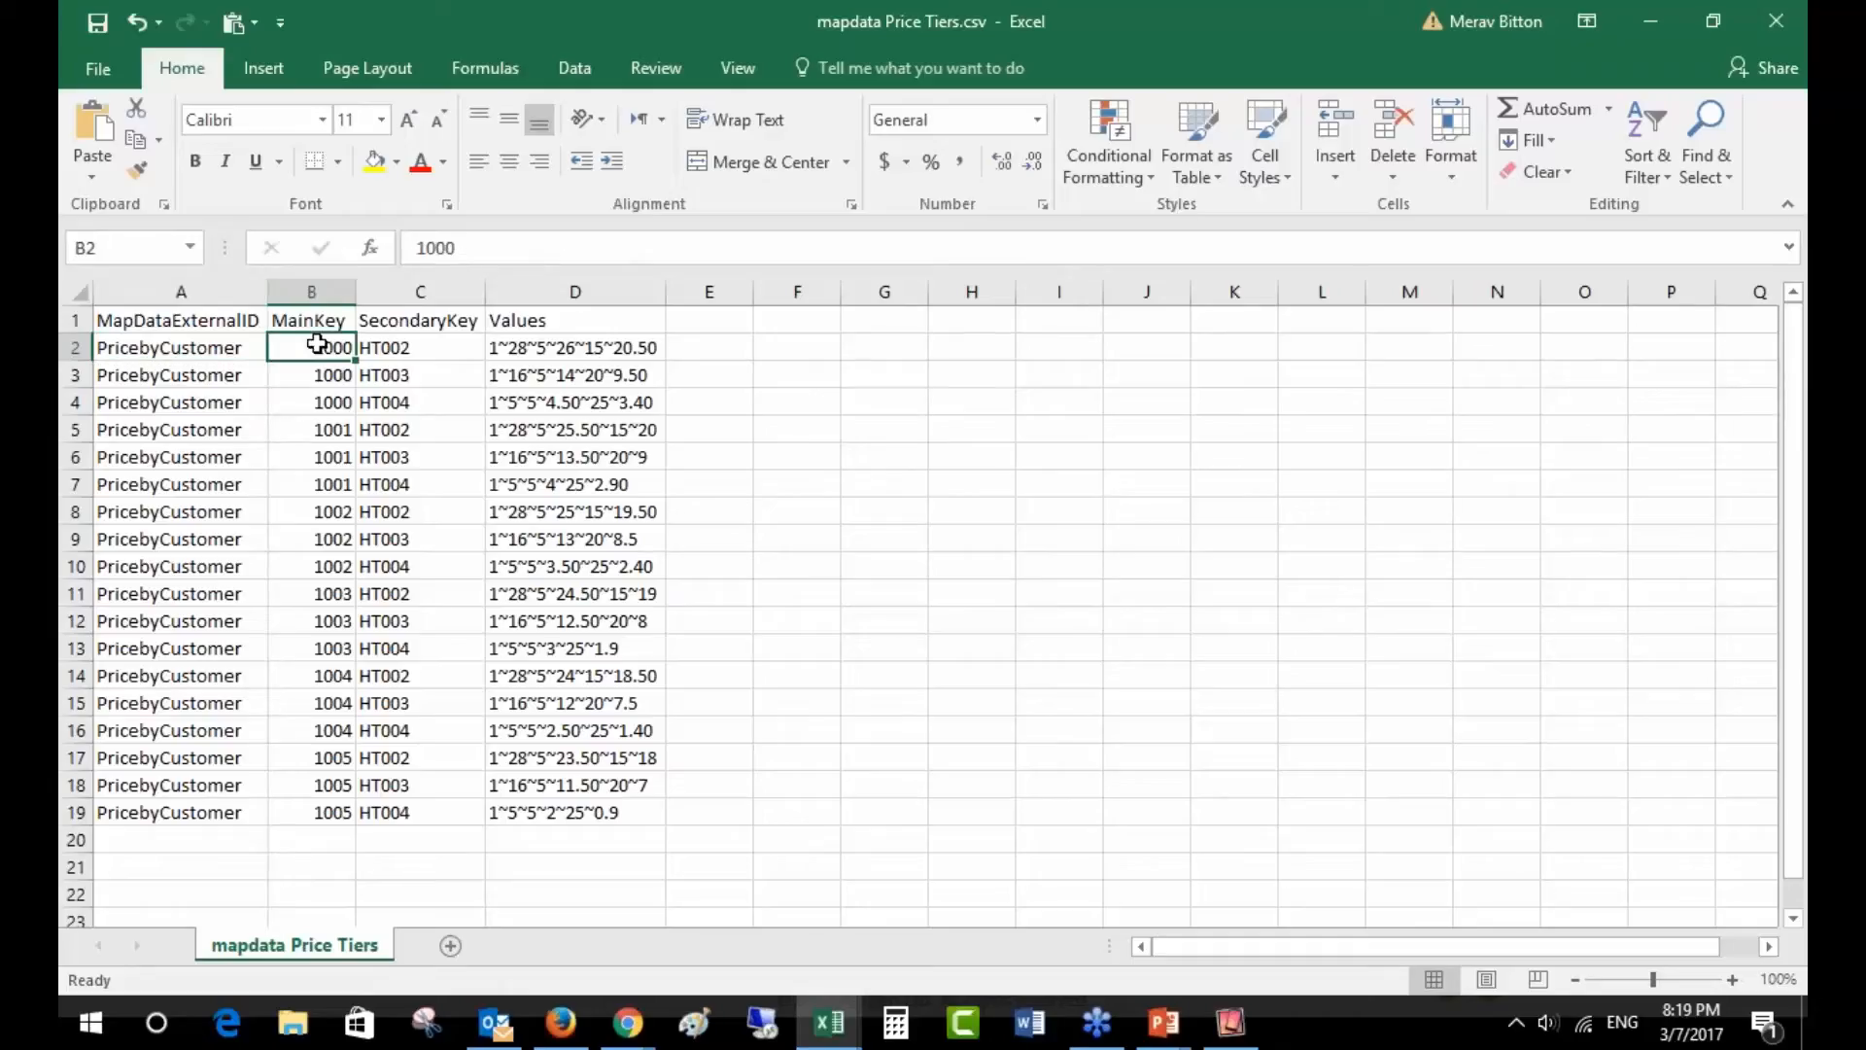
{"action": "left_click_drag", "start_coordinate": [318, 344], "coordinate": [324, 460]}
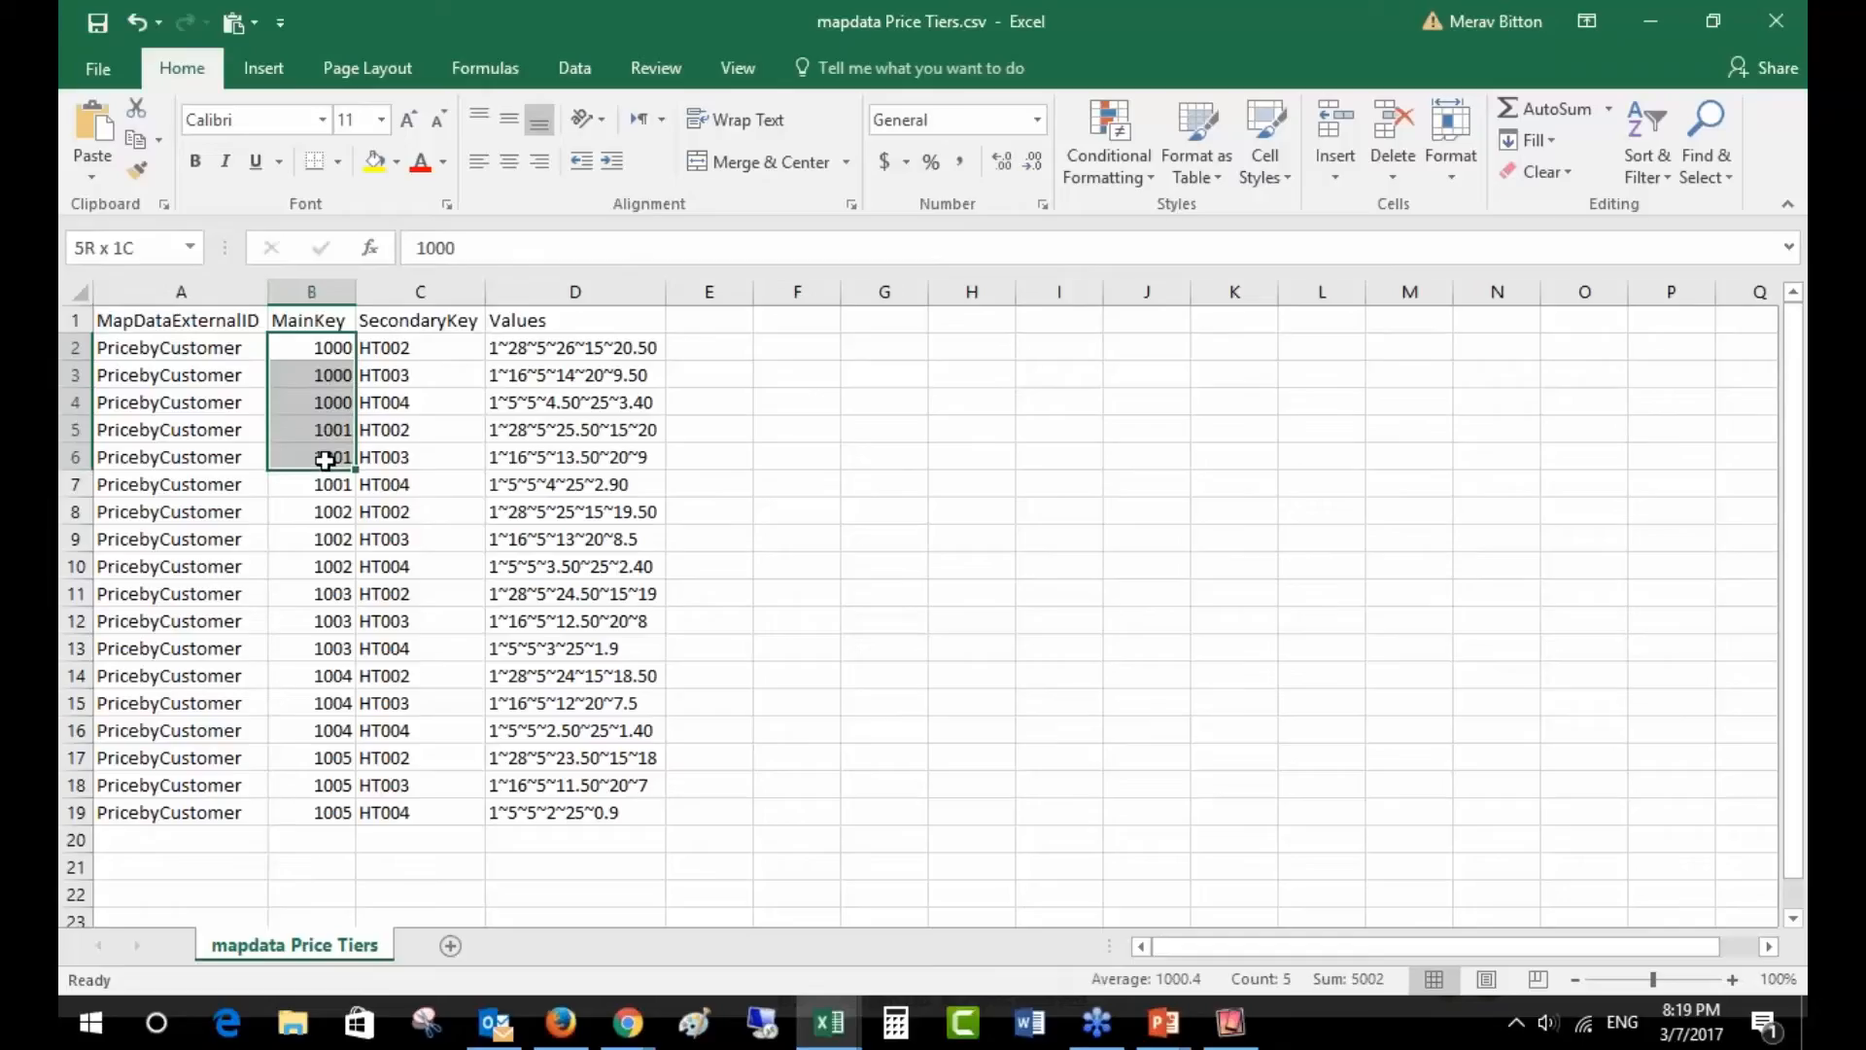
{"action": "left_click", "coordinate": [323, 352]}
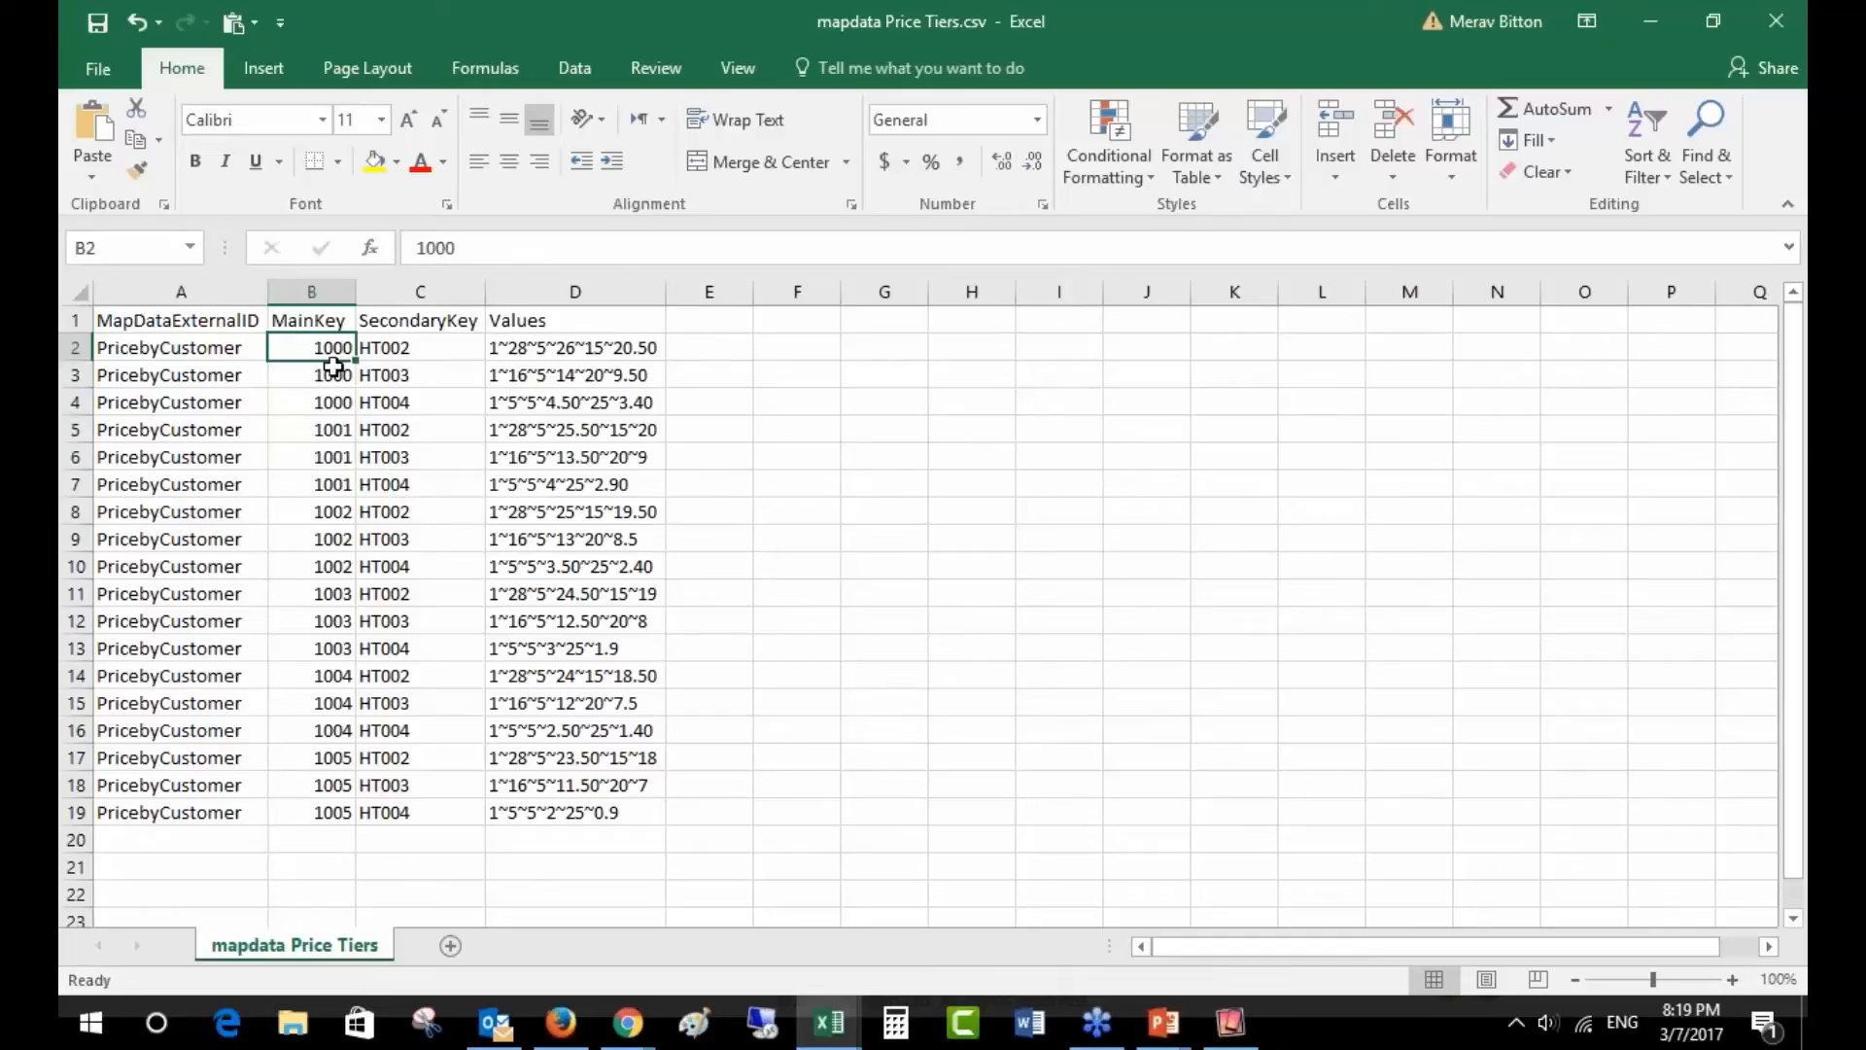
{"action": "left_click_drag", "start_coordinate": [321, 350], "coordinate": [308, 567]}
{"action": "left_click", "coordinate": [309, 523]}
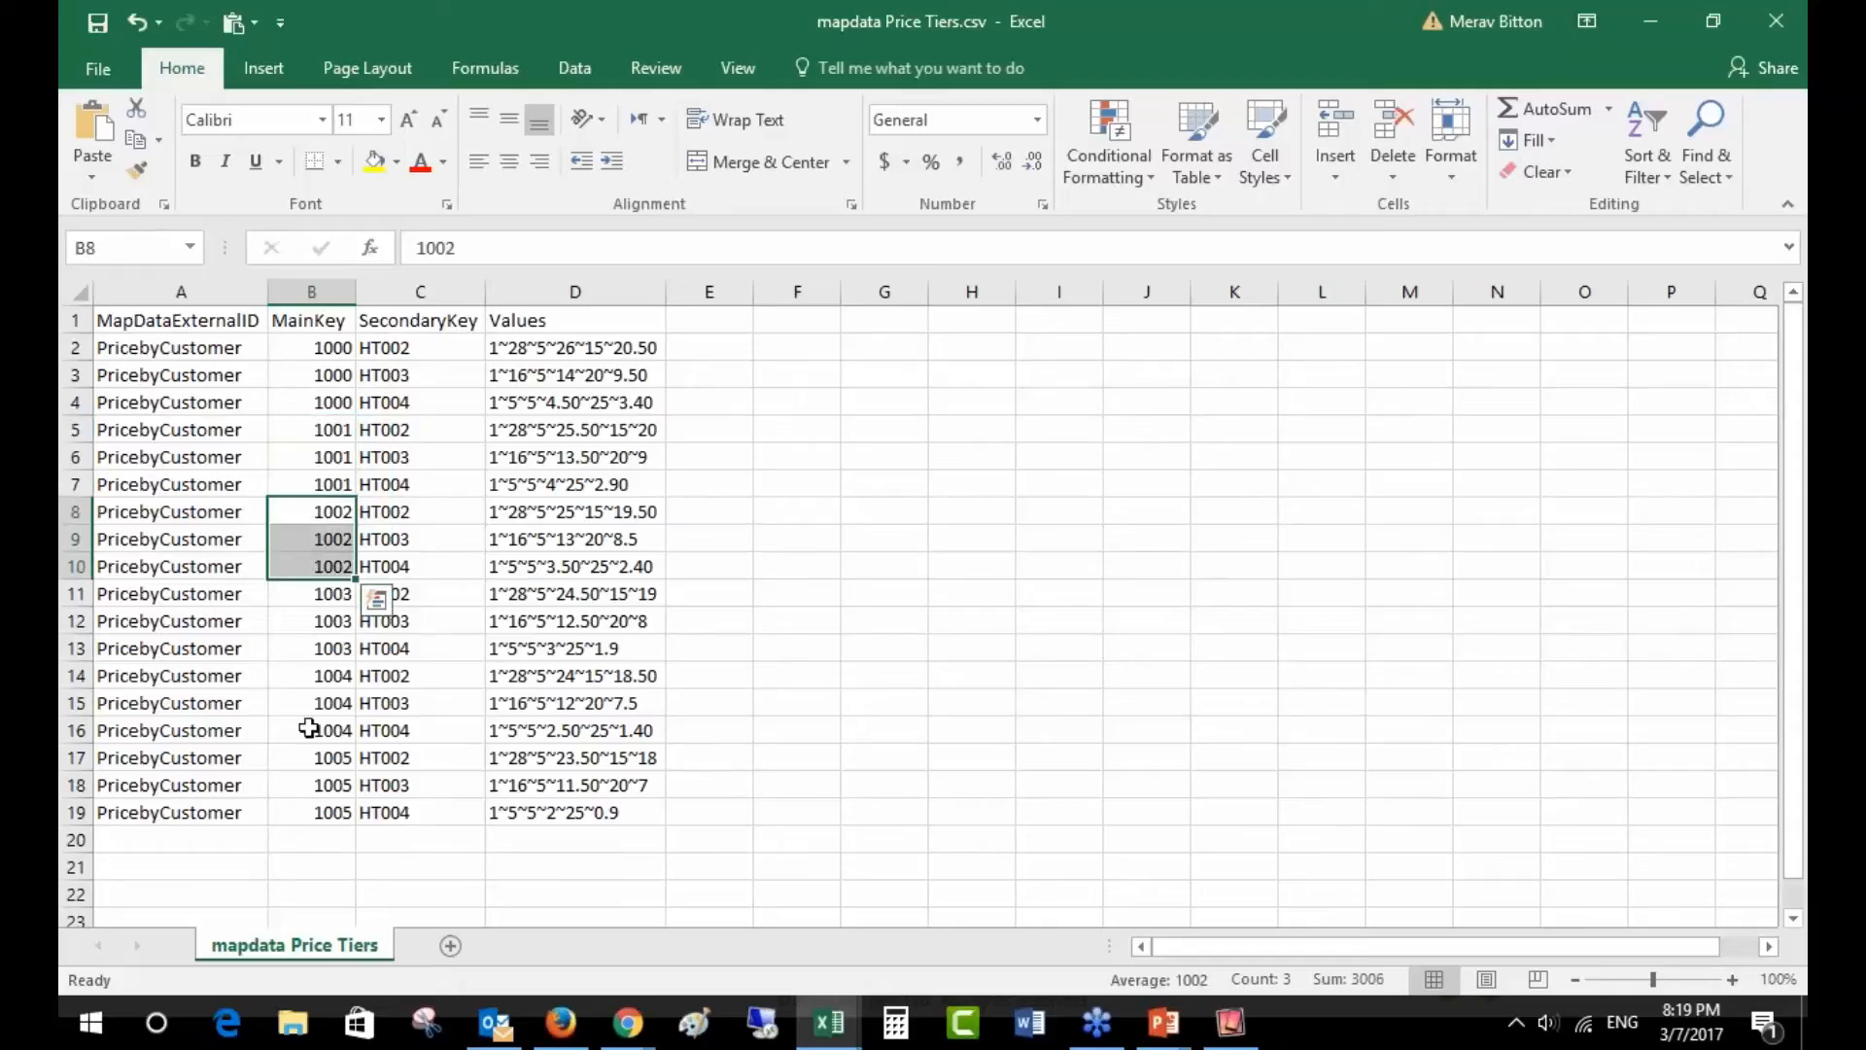
{"action": "left_click", "coordinate": [426, 342]}
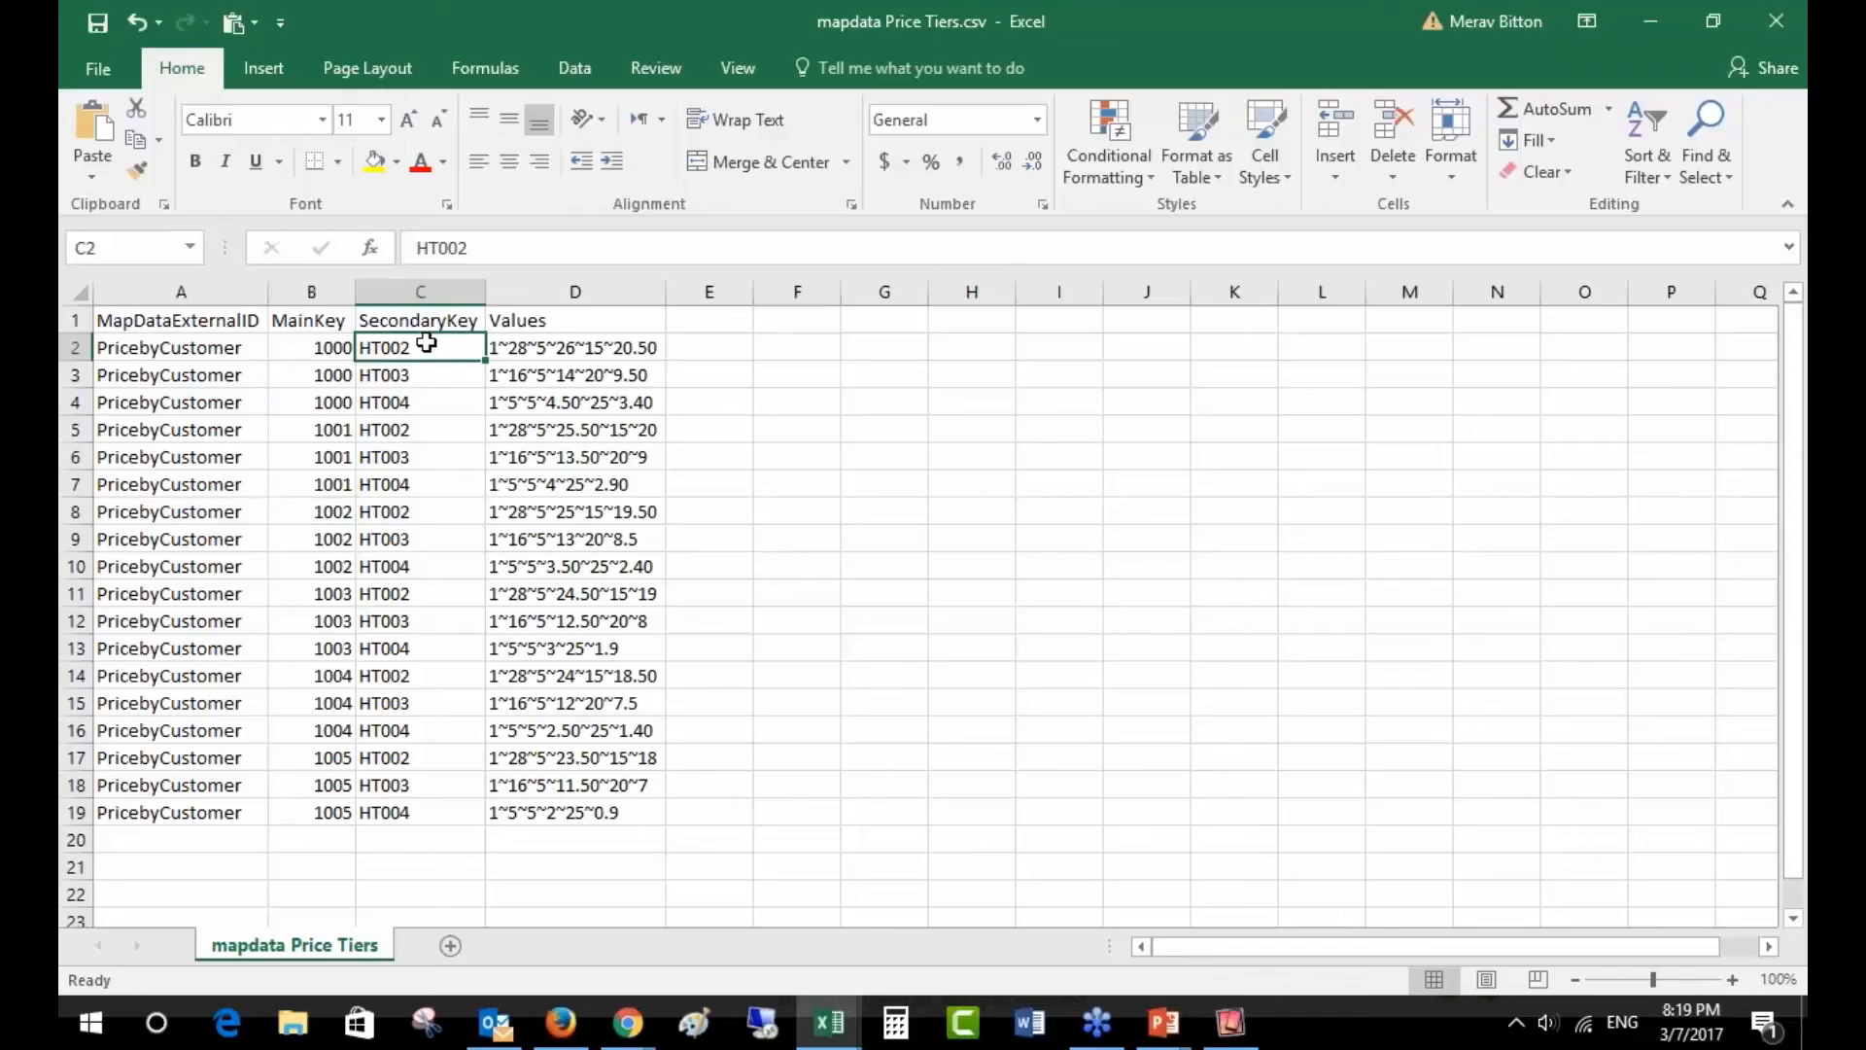
{"action": "left_click", "coordinate": [331, 347]}
{"action": "left_click", "coordinate": [403, 347]}
{"action": "left_click", "coordinate": [500, 348]}
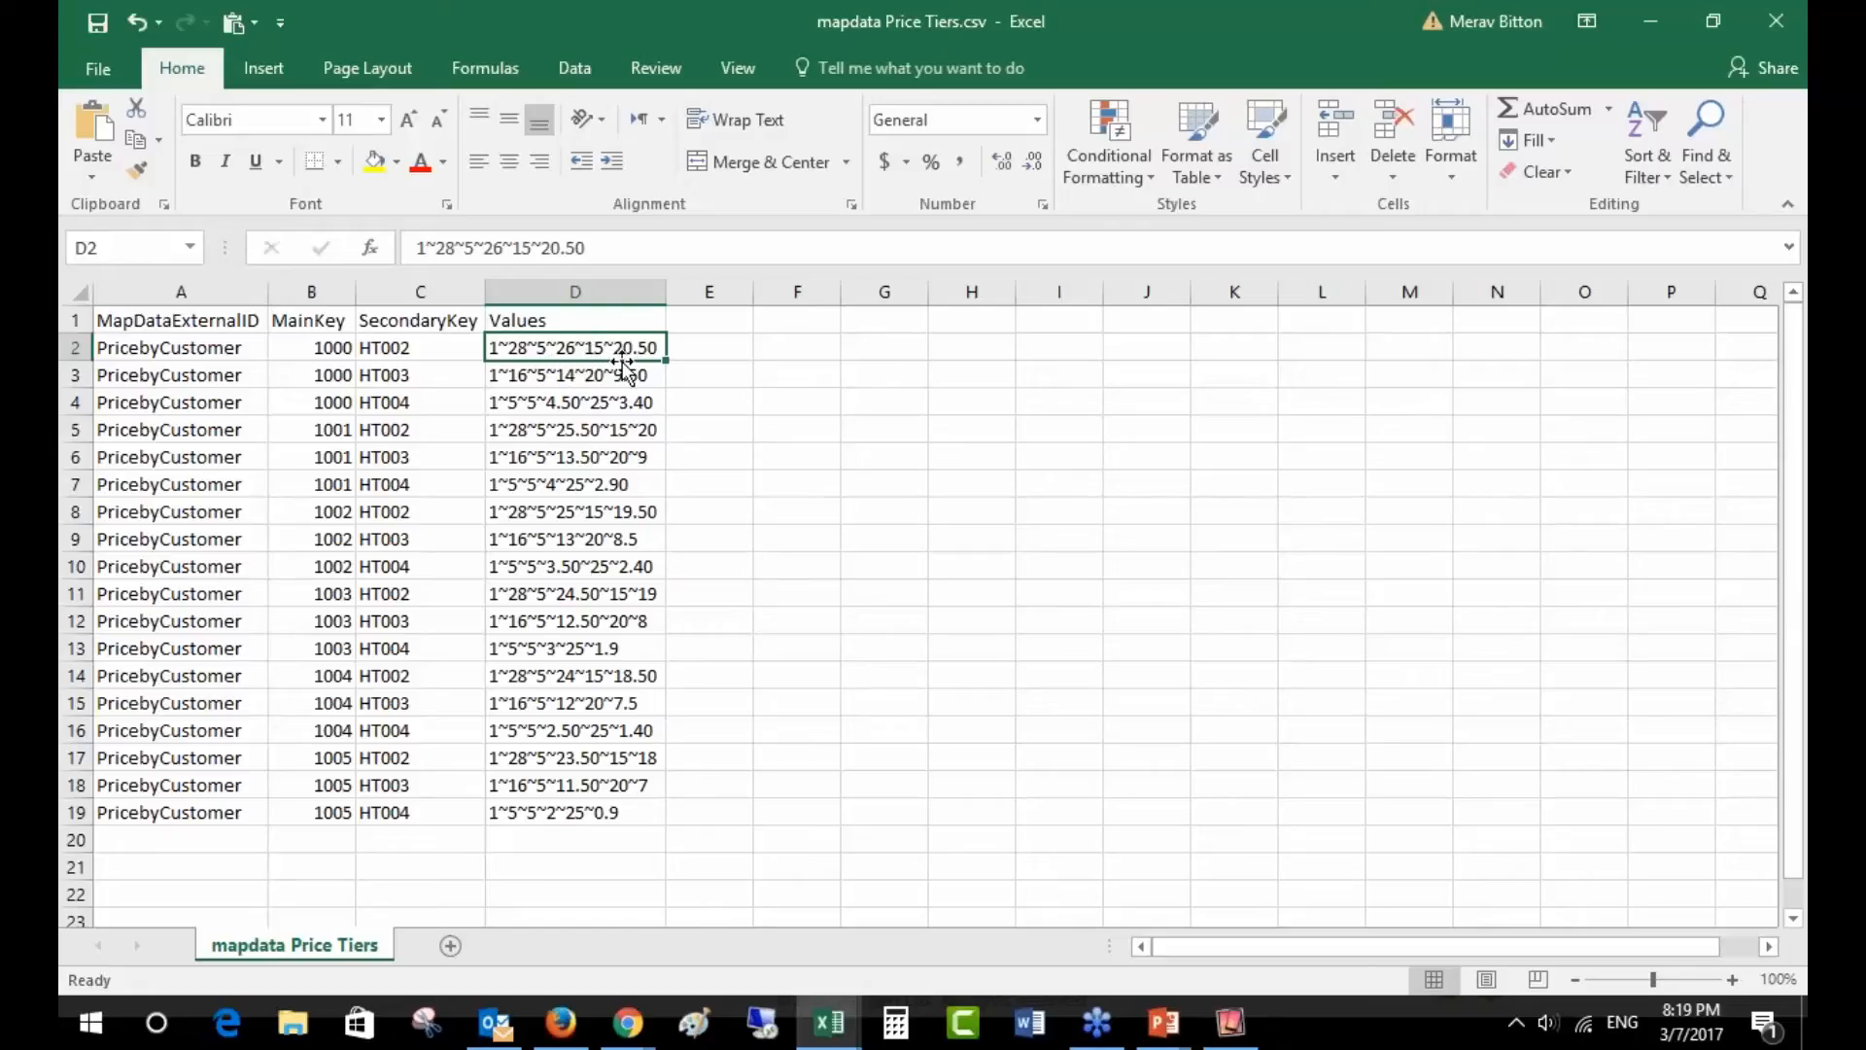
{"action": "left_click", "coordinate": [438, 368]}
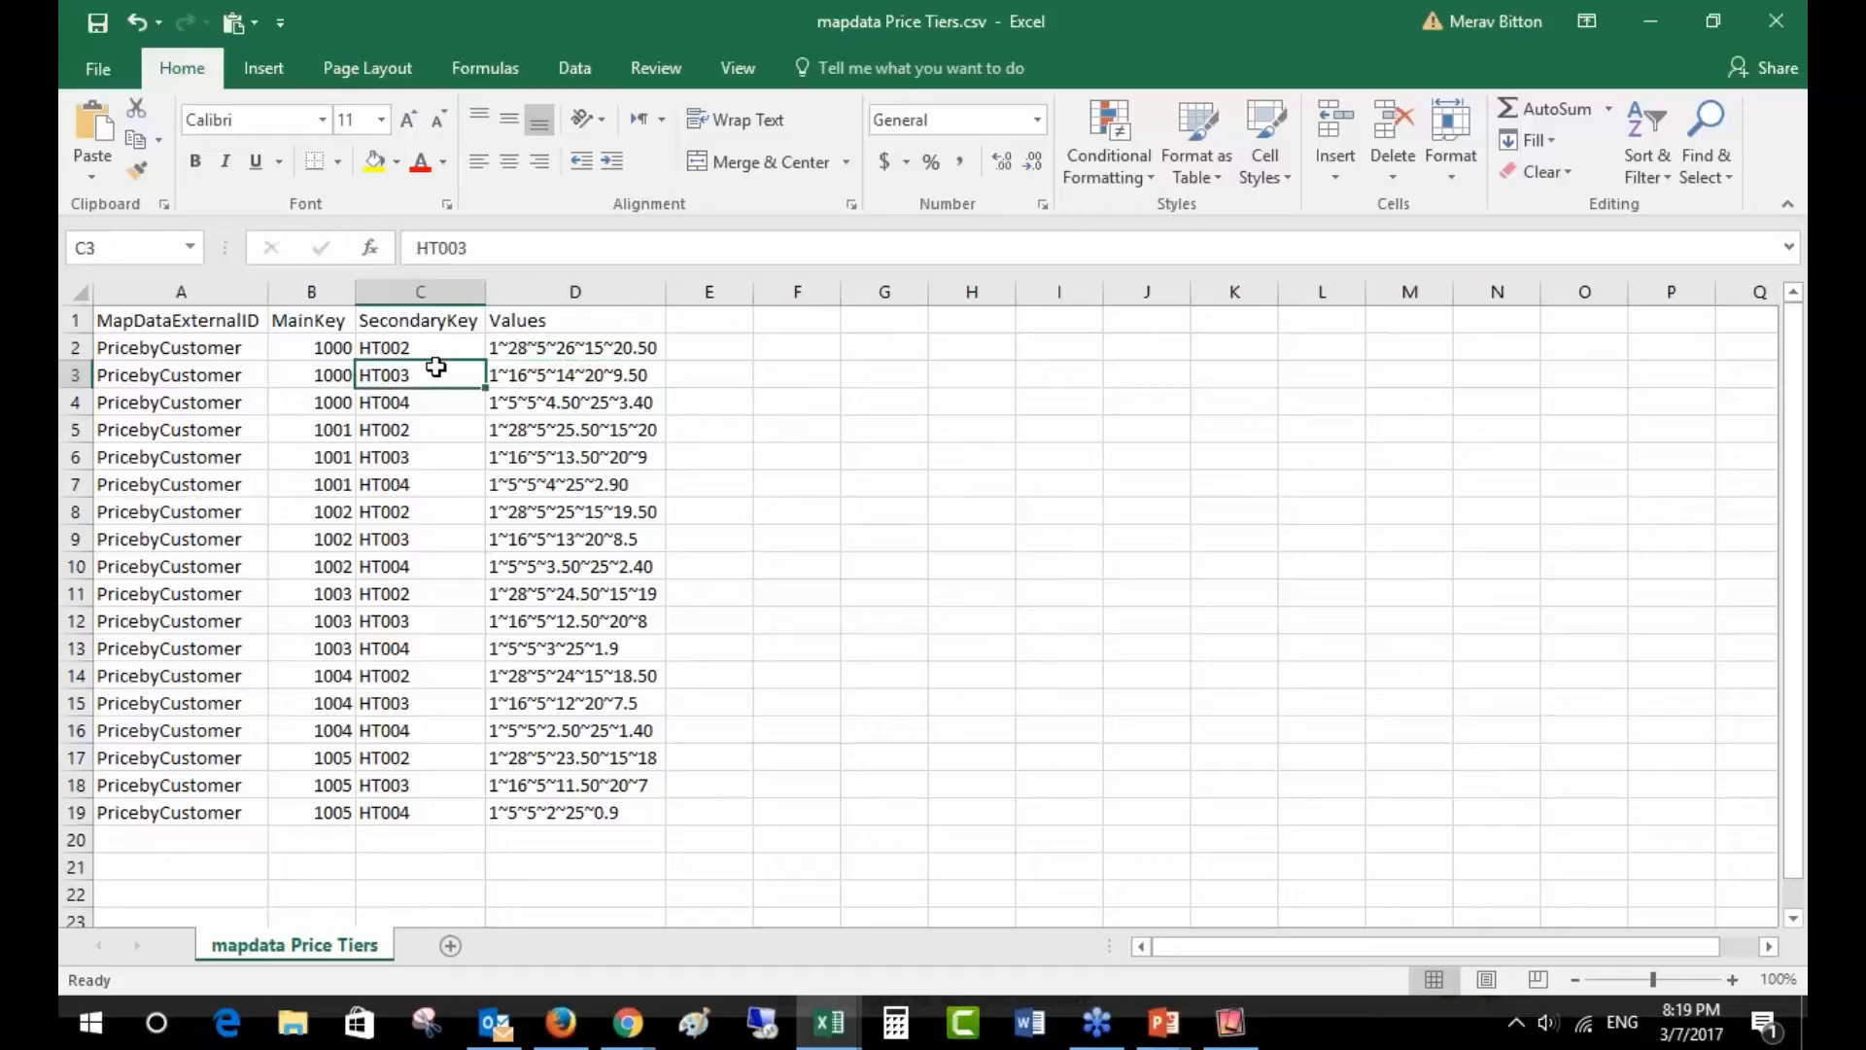
{"action": "left_click", "coordinate": [503, 378]}
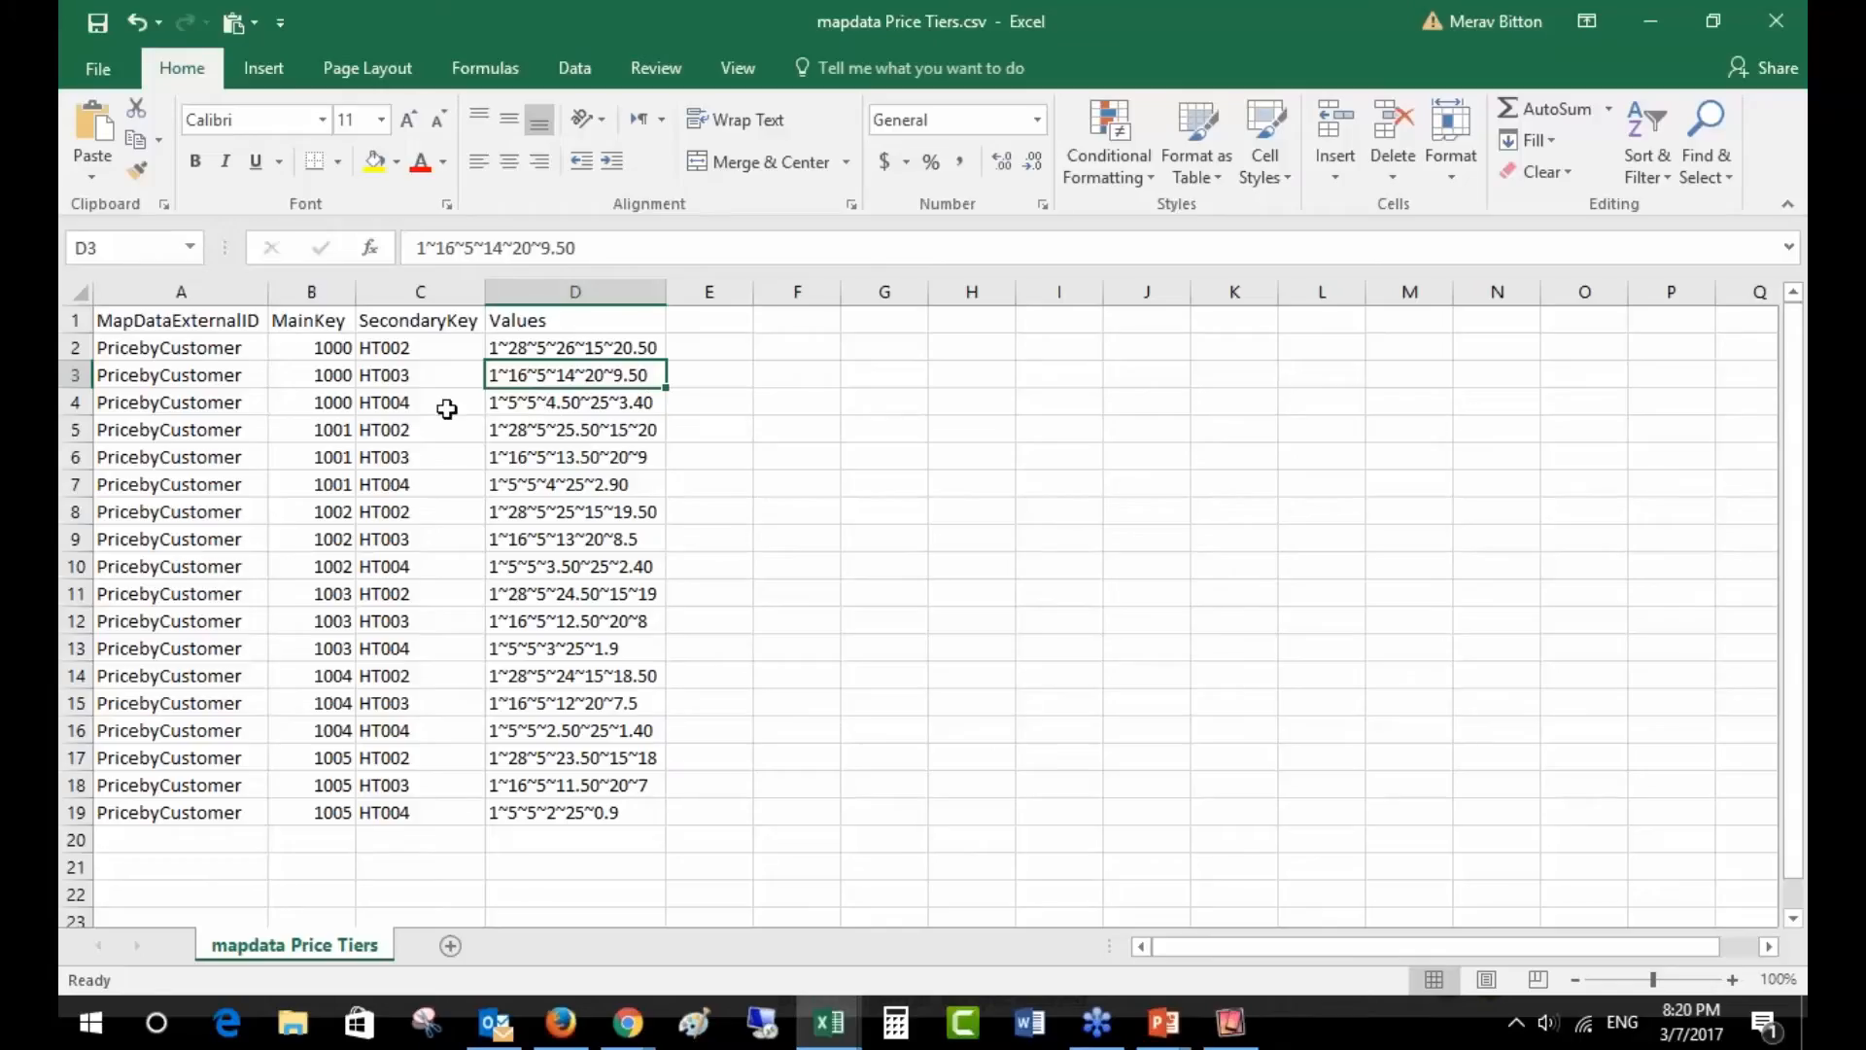
{"action": "left_click_drag", "start_coordinate": [336, 346], "coordinate": [319, 484]}
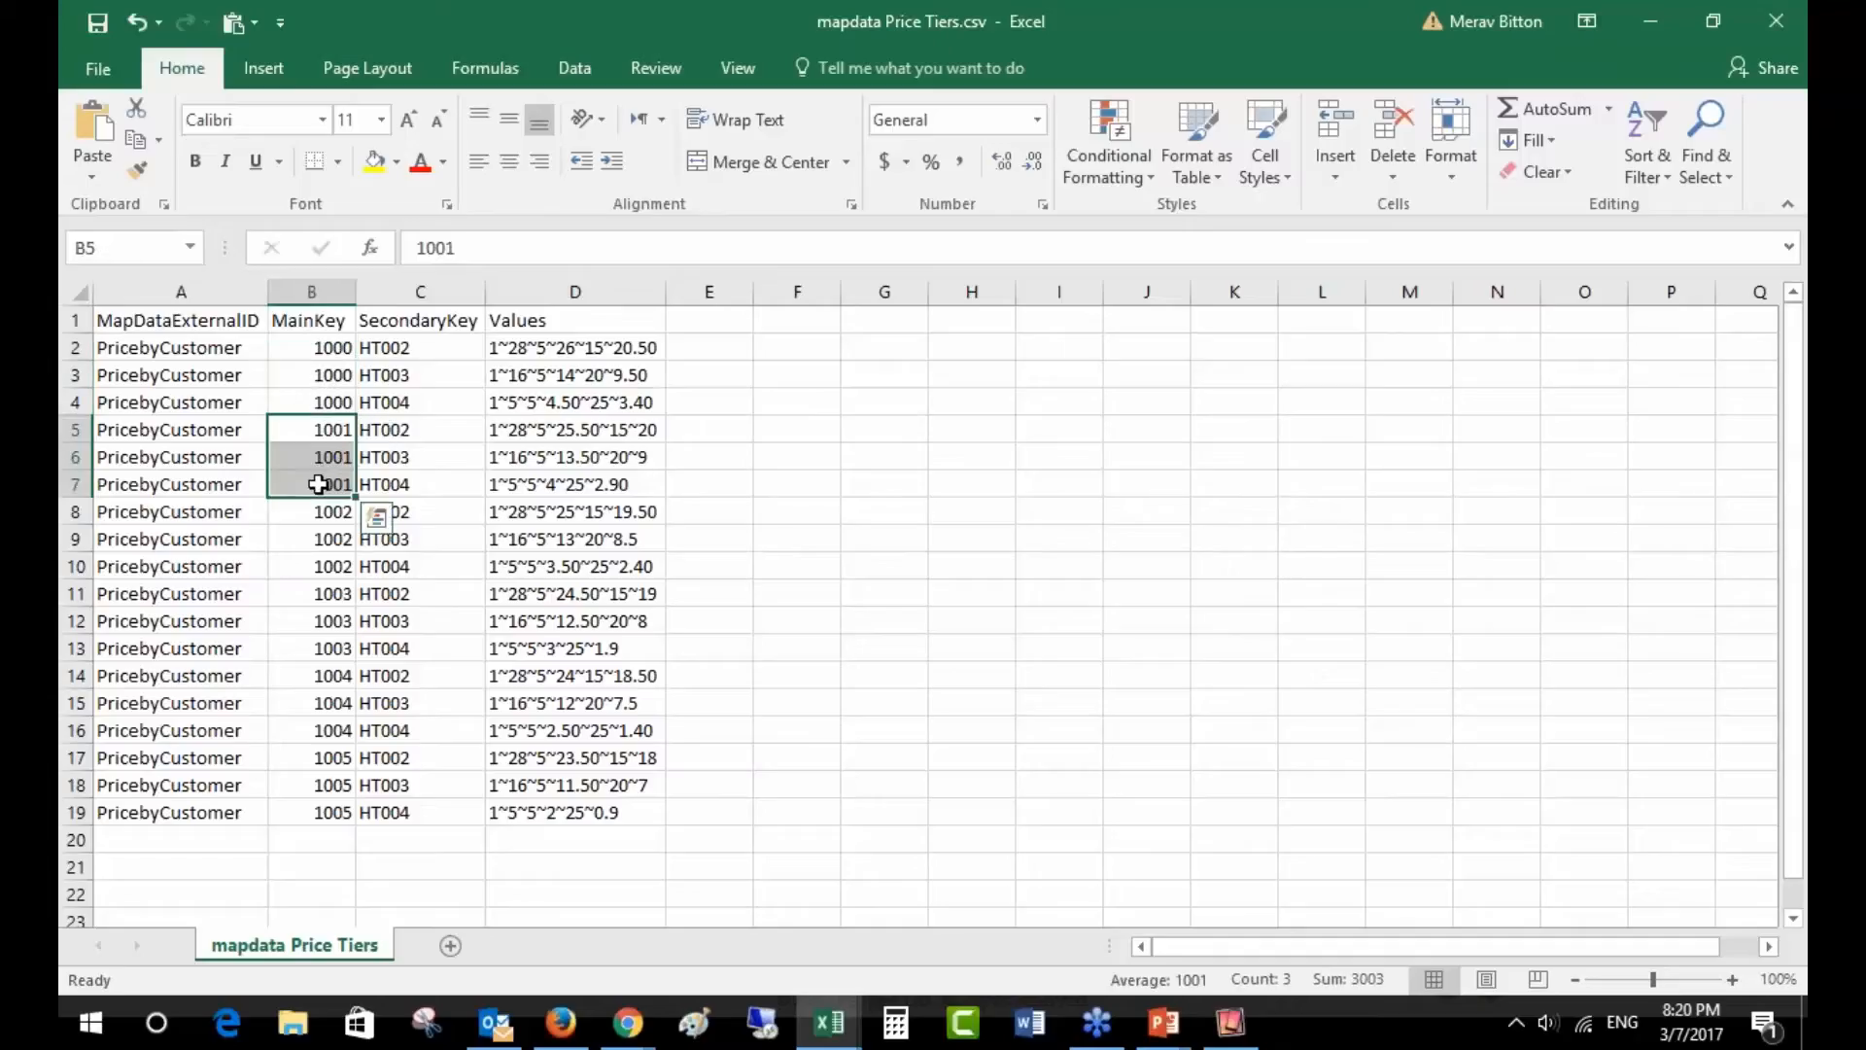
{"action": "left_click", "coordinate": [418, 432]}
{"action": "left_click", "coordinate": [541, 431]}
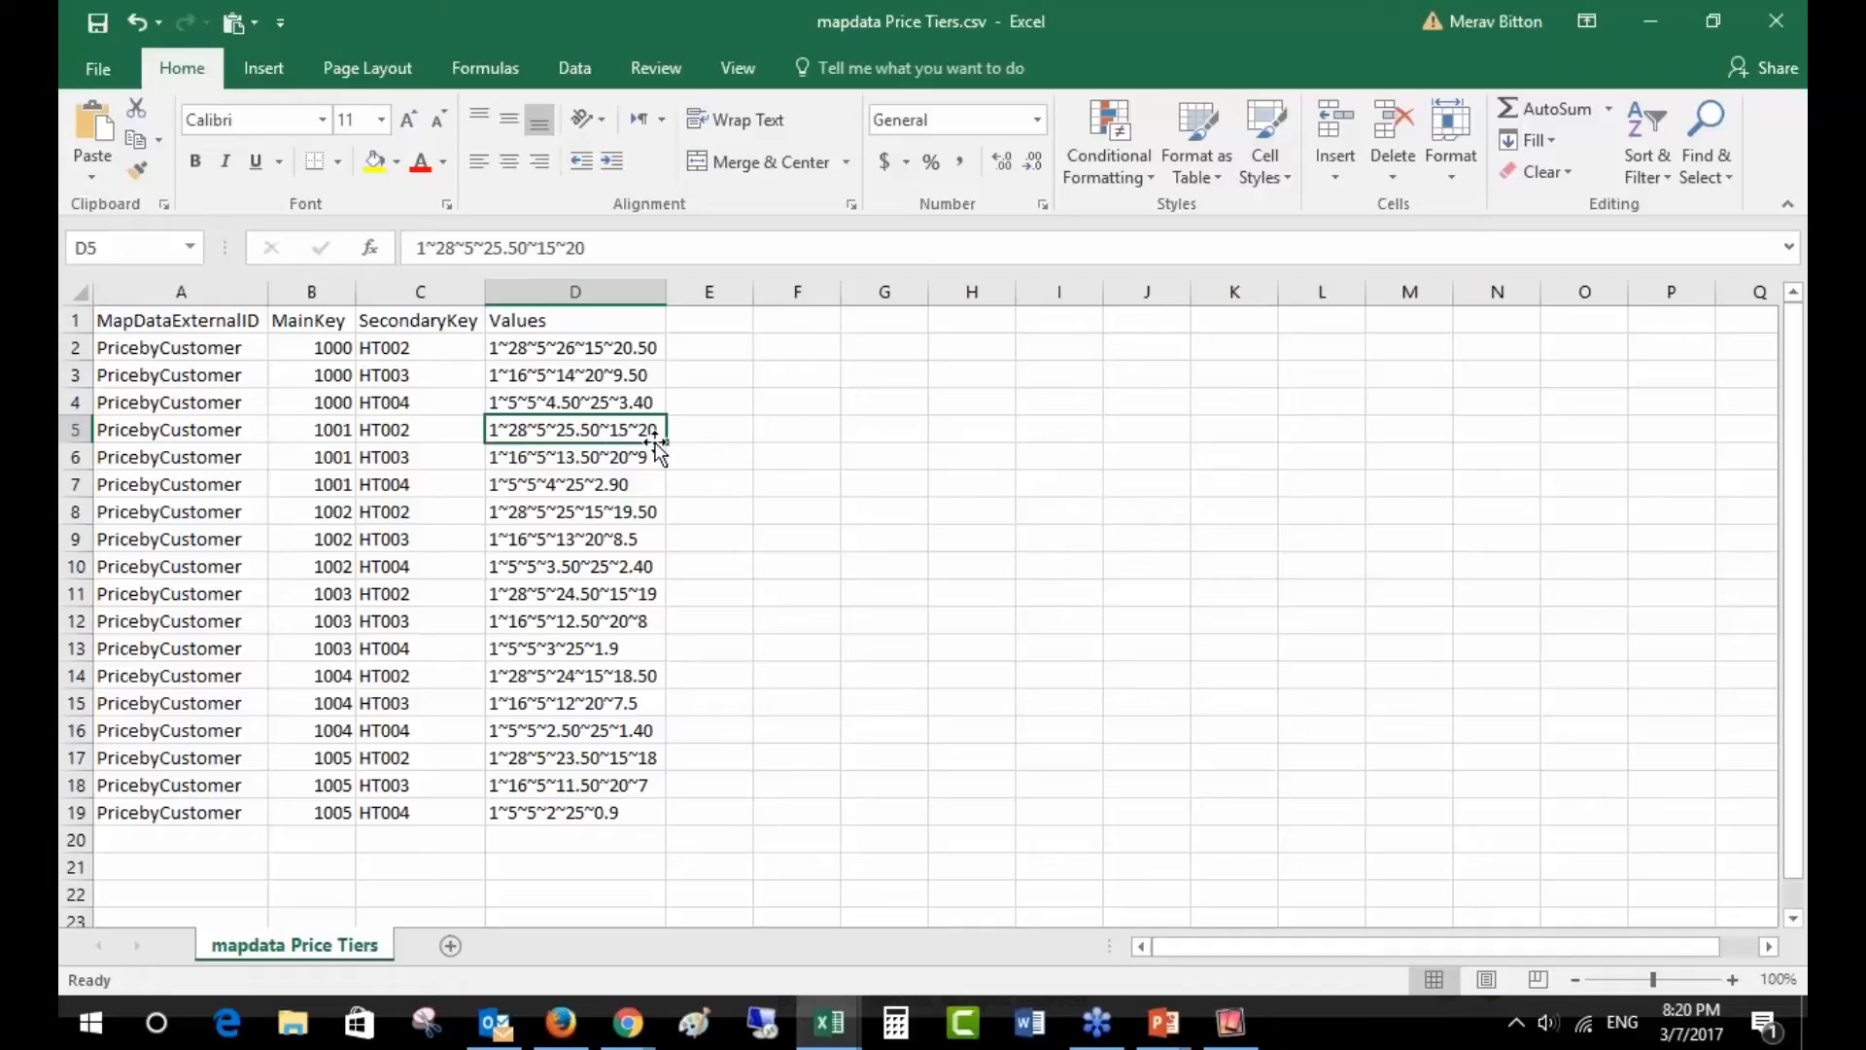
{"action": "left_click_drag", "start_coordinate": [334, 428], "coordinate": [402, 483]}
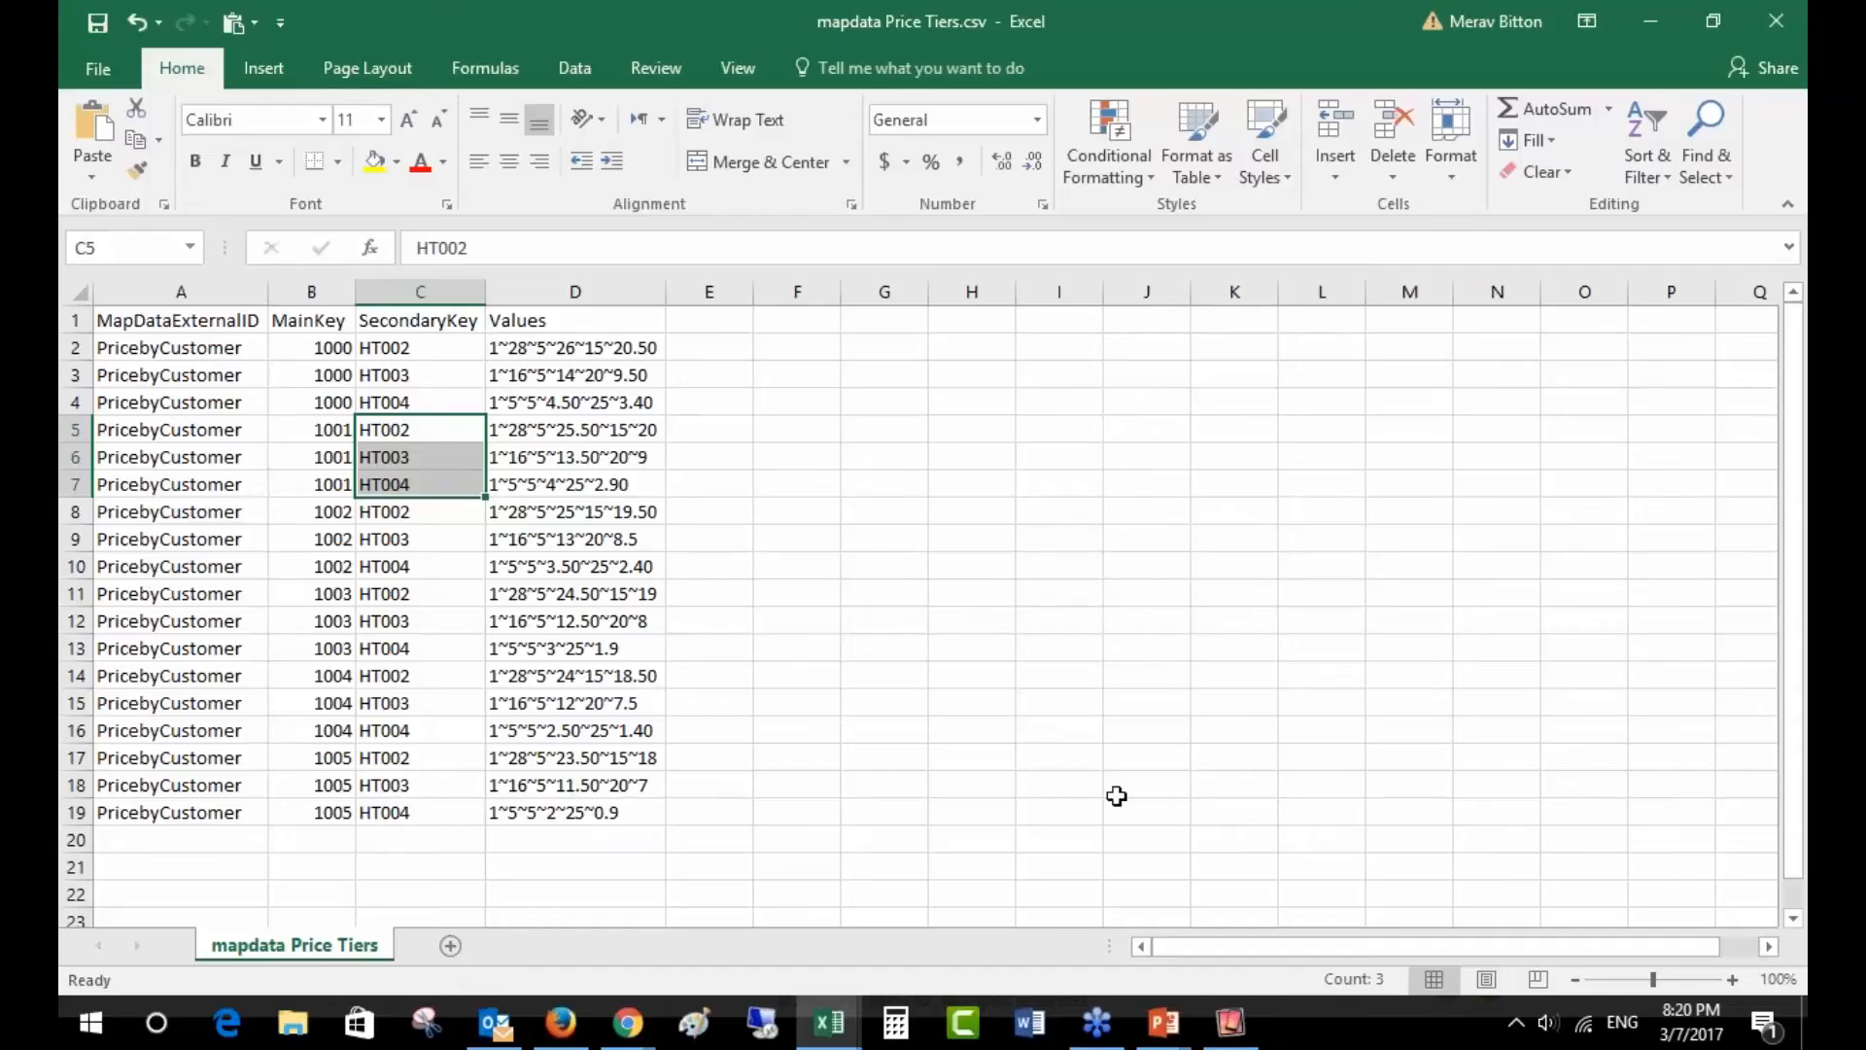
{"action": "left_click", "coordinate": [1229, 1030]}
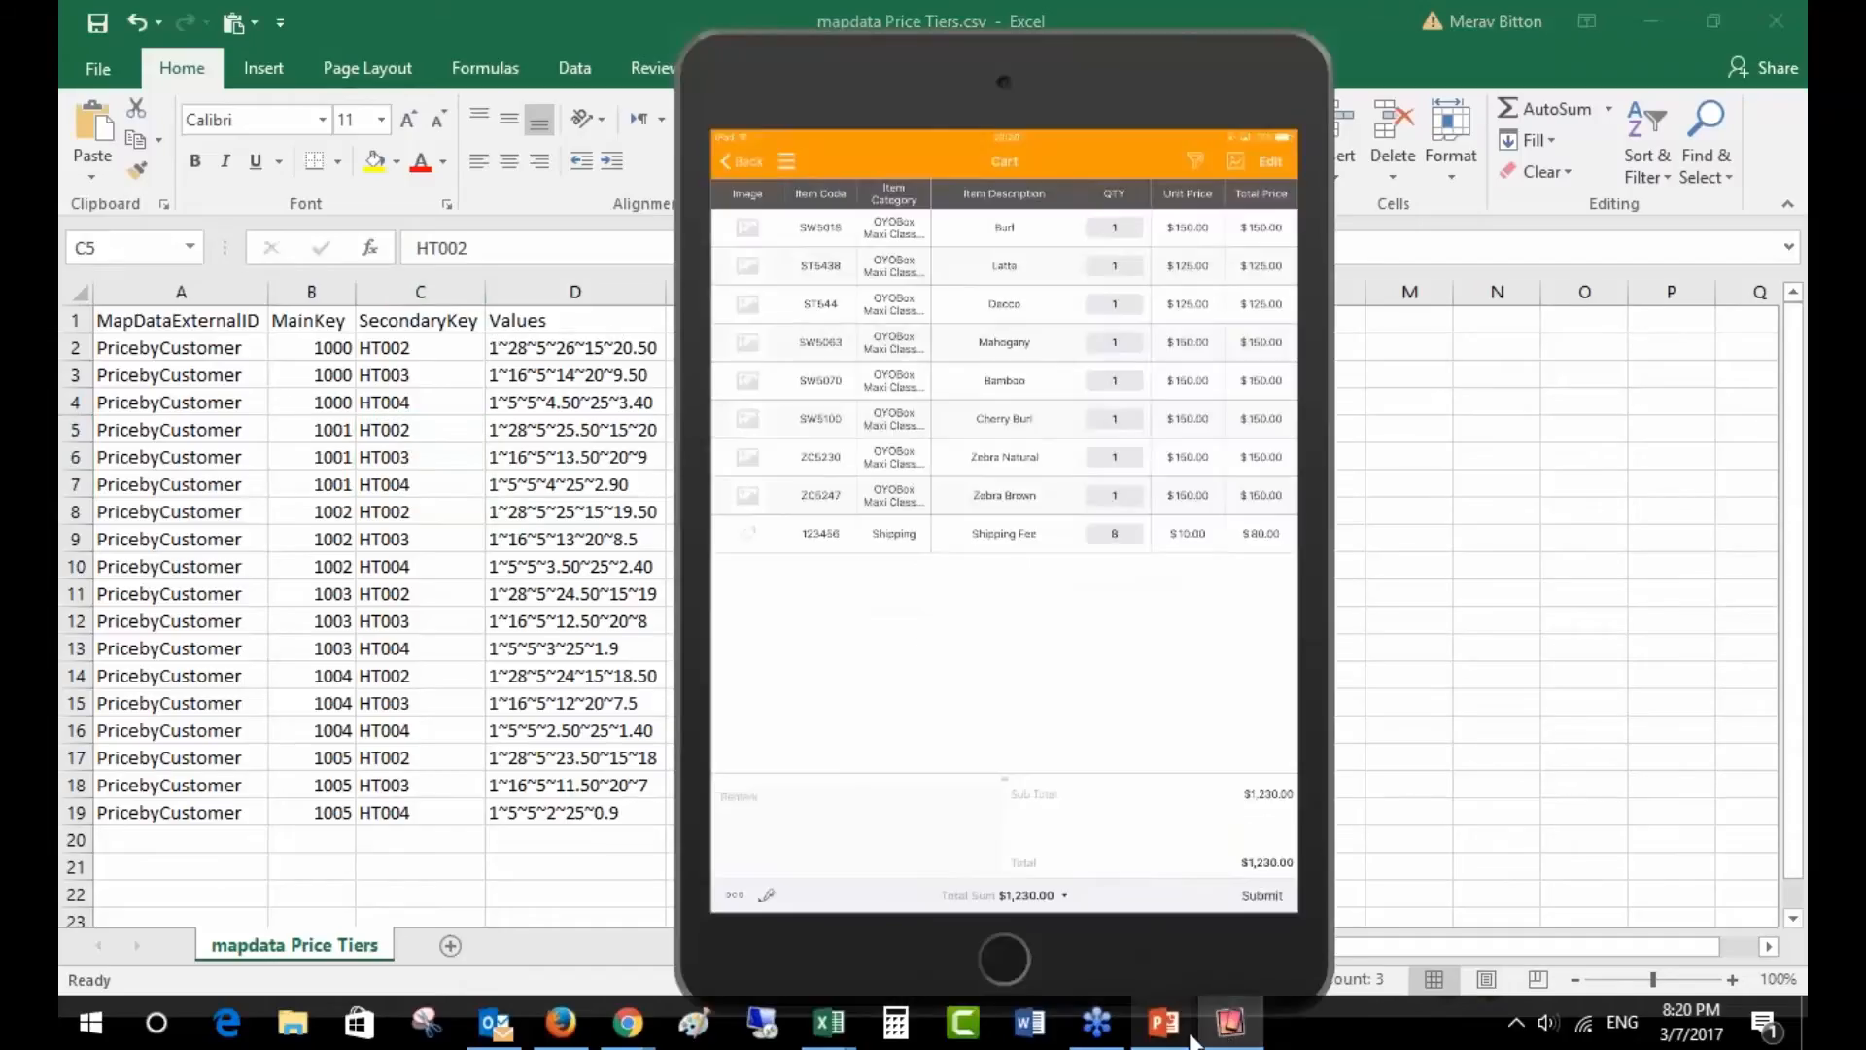
- Back in Chrome, open the Price Tier Order transaction's Fields tab
{"action": "mouse_move", "coordinate": [1163, 1039]}
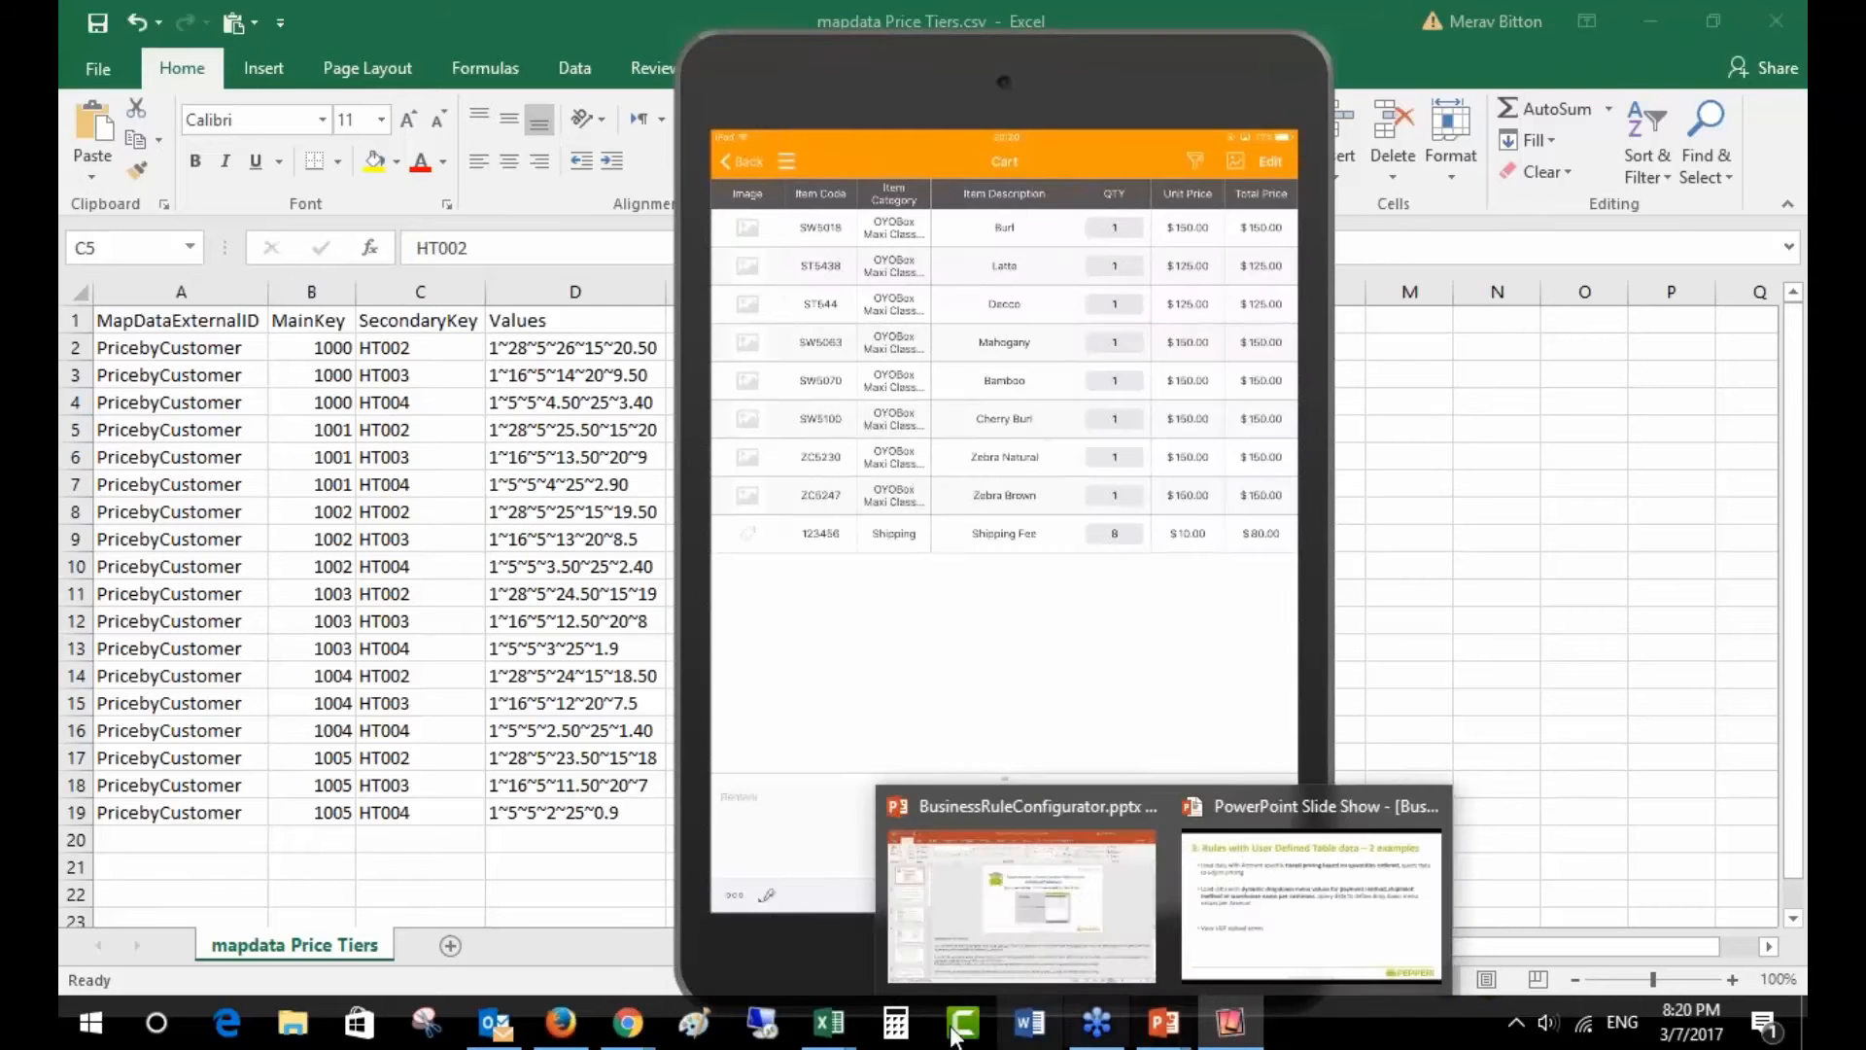
{"action": "mouse_move", "coordinate": [628, 1030]}
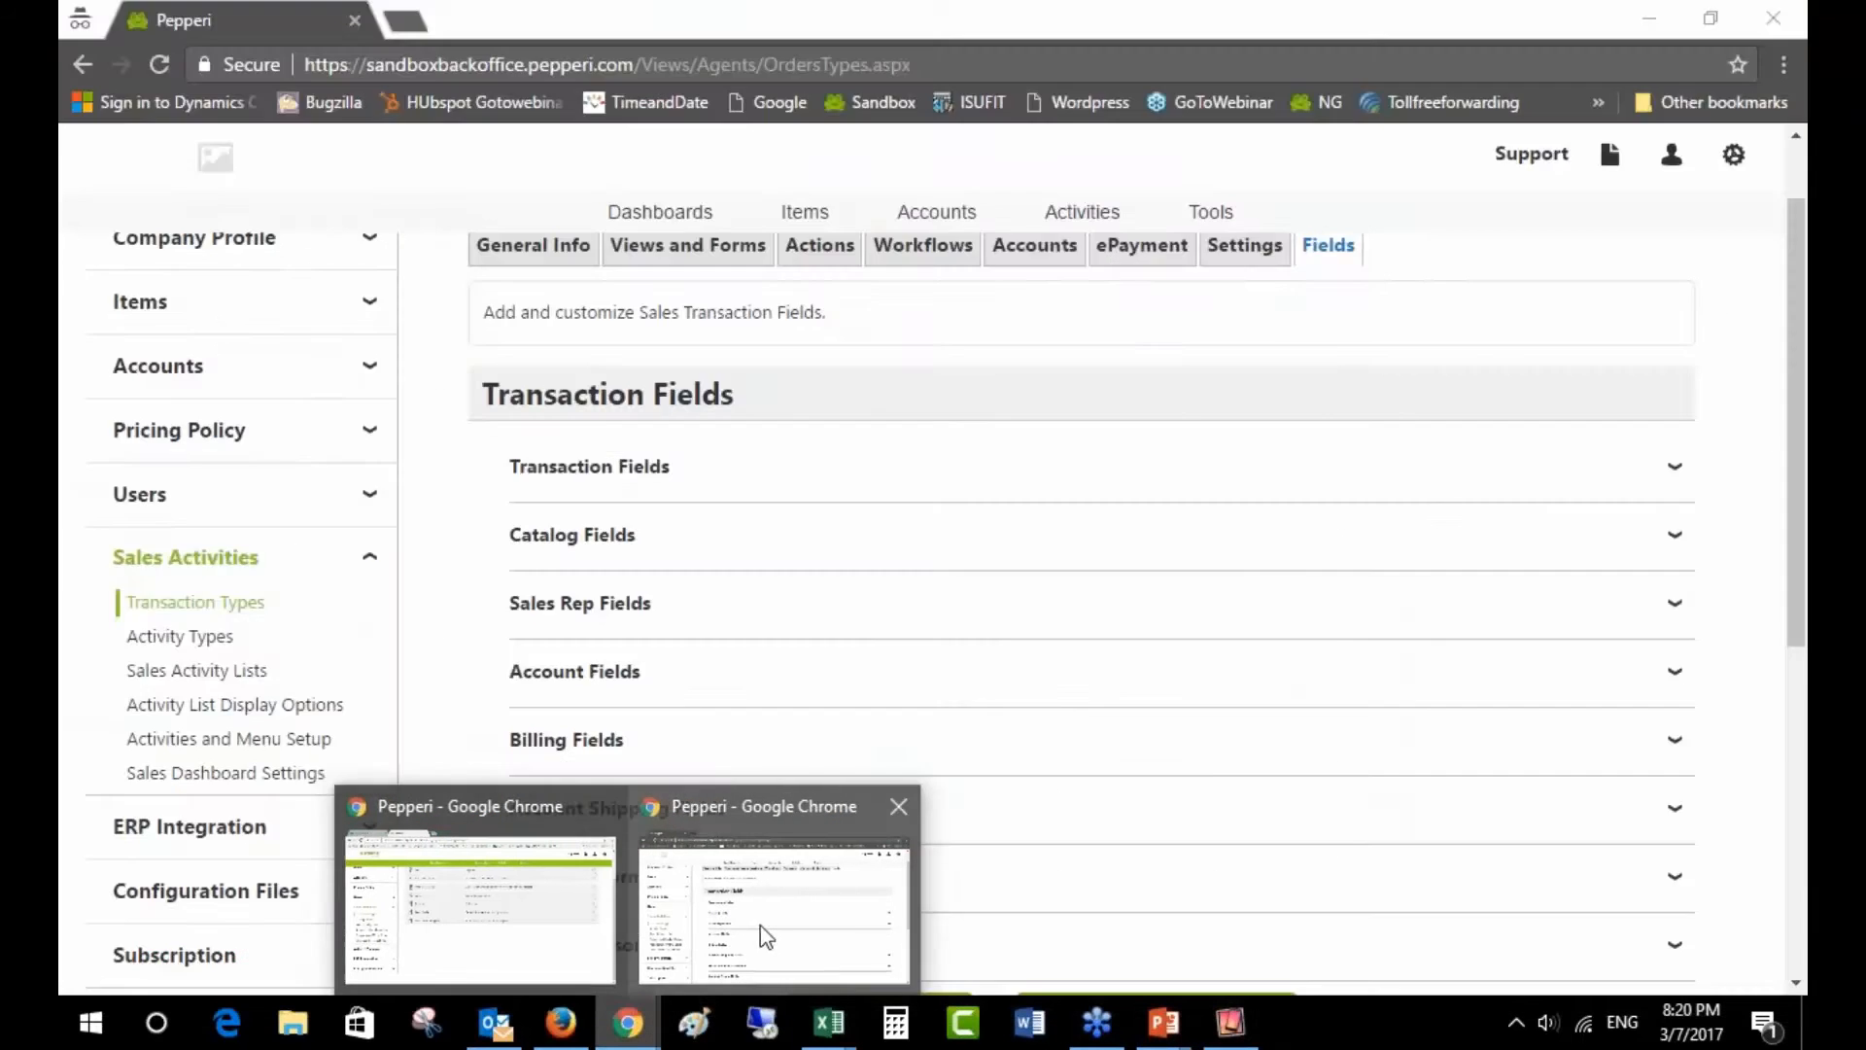
{"action": "left_click", "coordinate": [558, 933]}
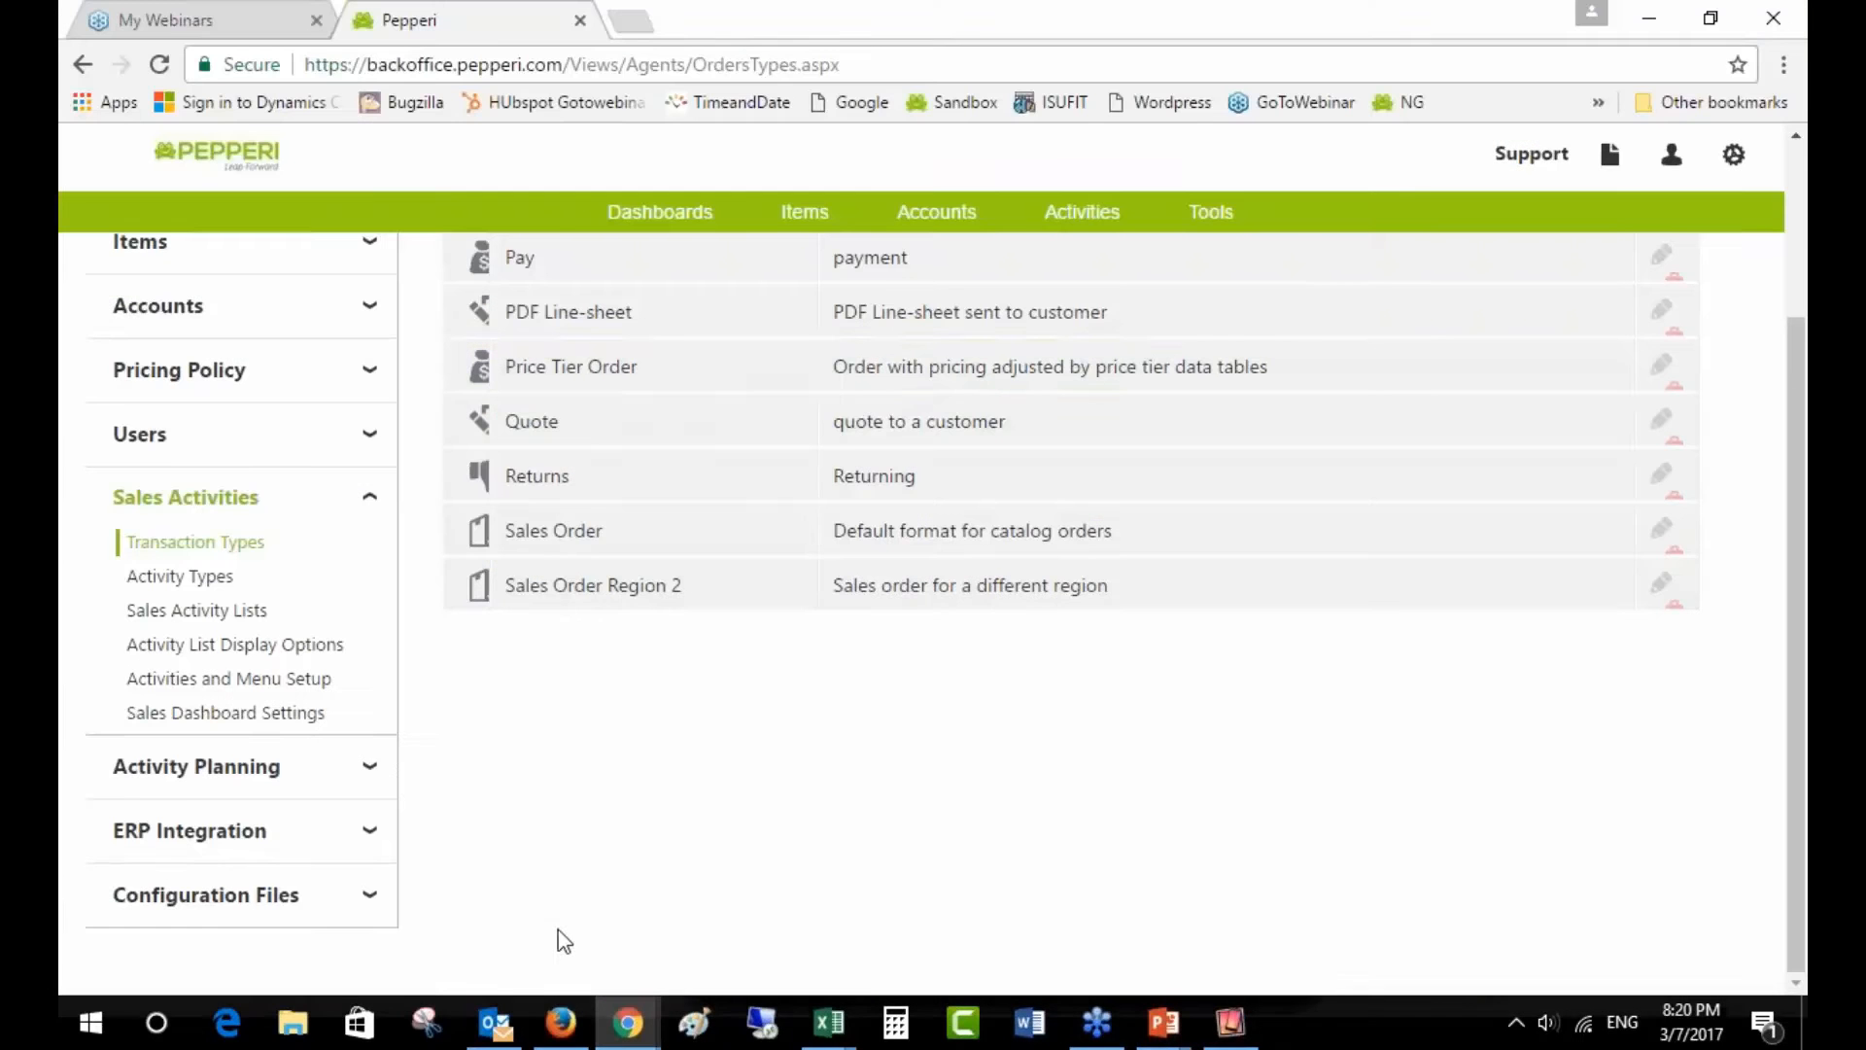
{"action": "left_click", "coordinate": [1647, 382]}
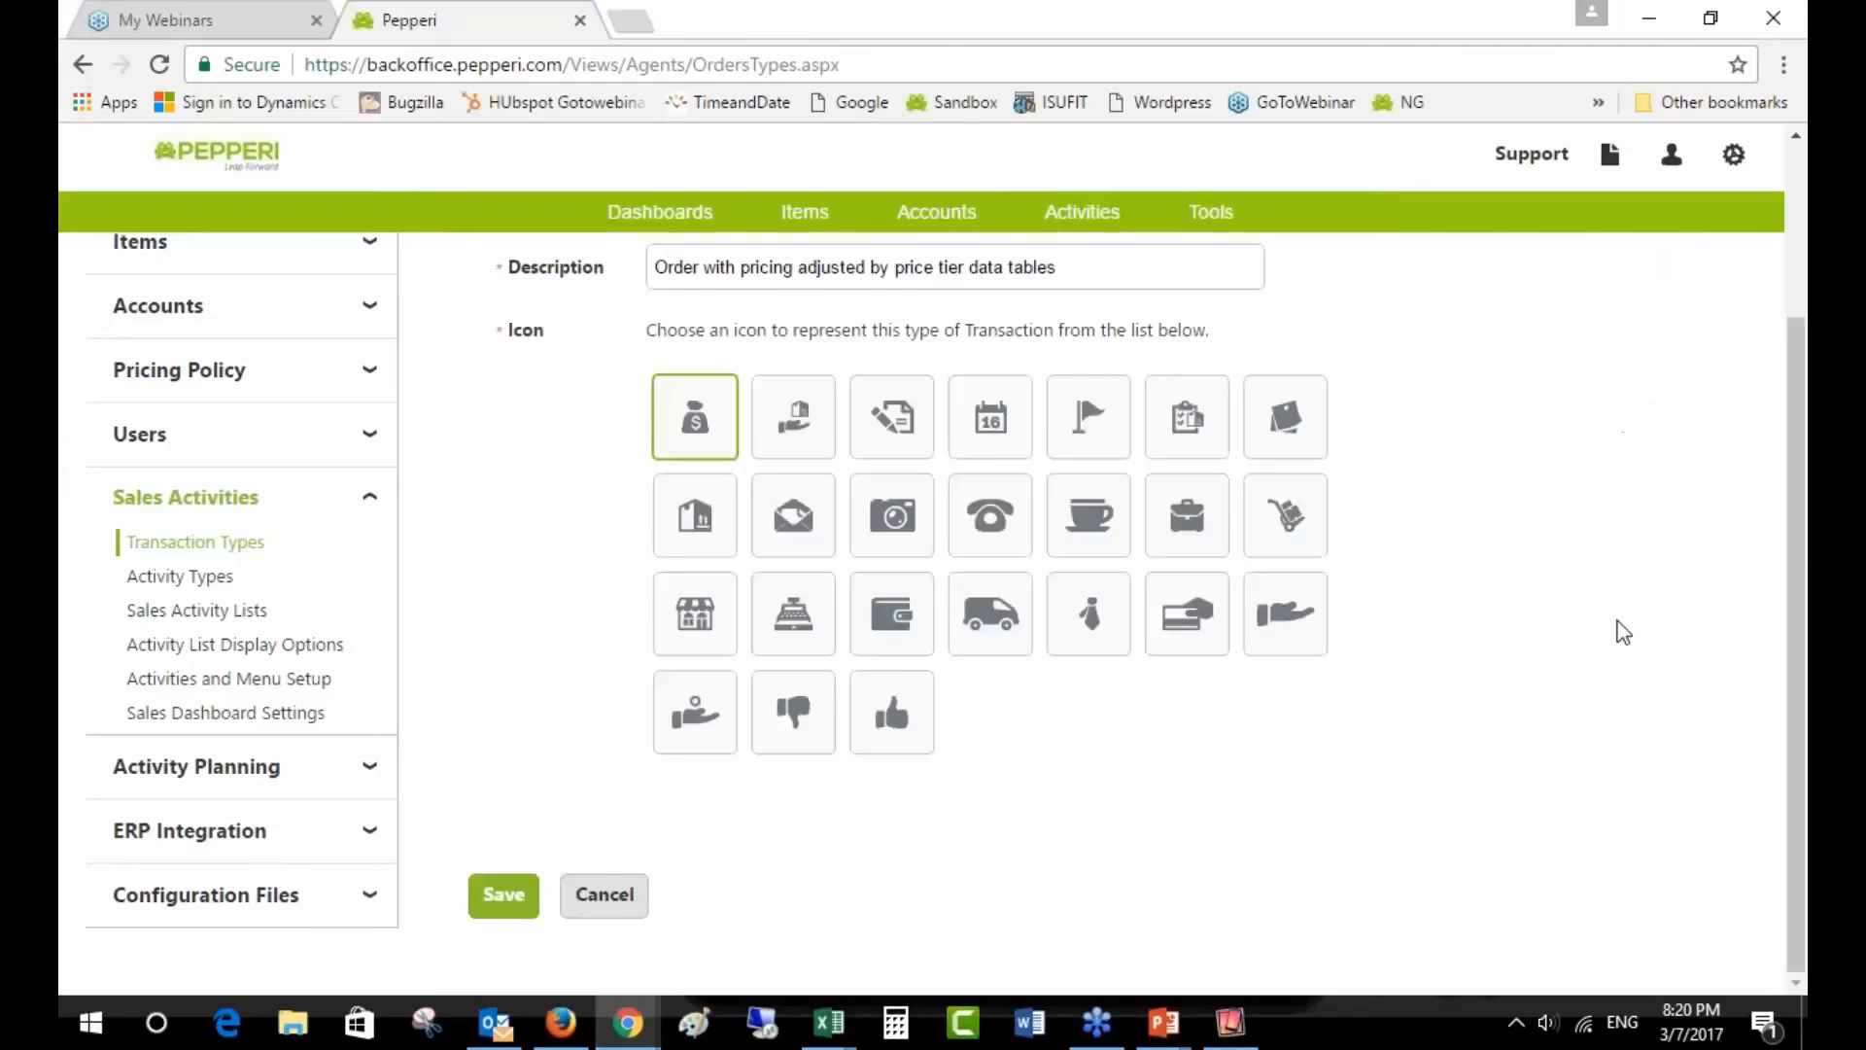
{"action": "scroll", "coordinate": [1617, 633], "scroll_direction": "up", "scroll_amount": 3}
{"action": "left_click", "coordinate": [1224, 347]}
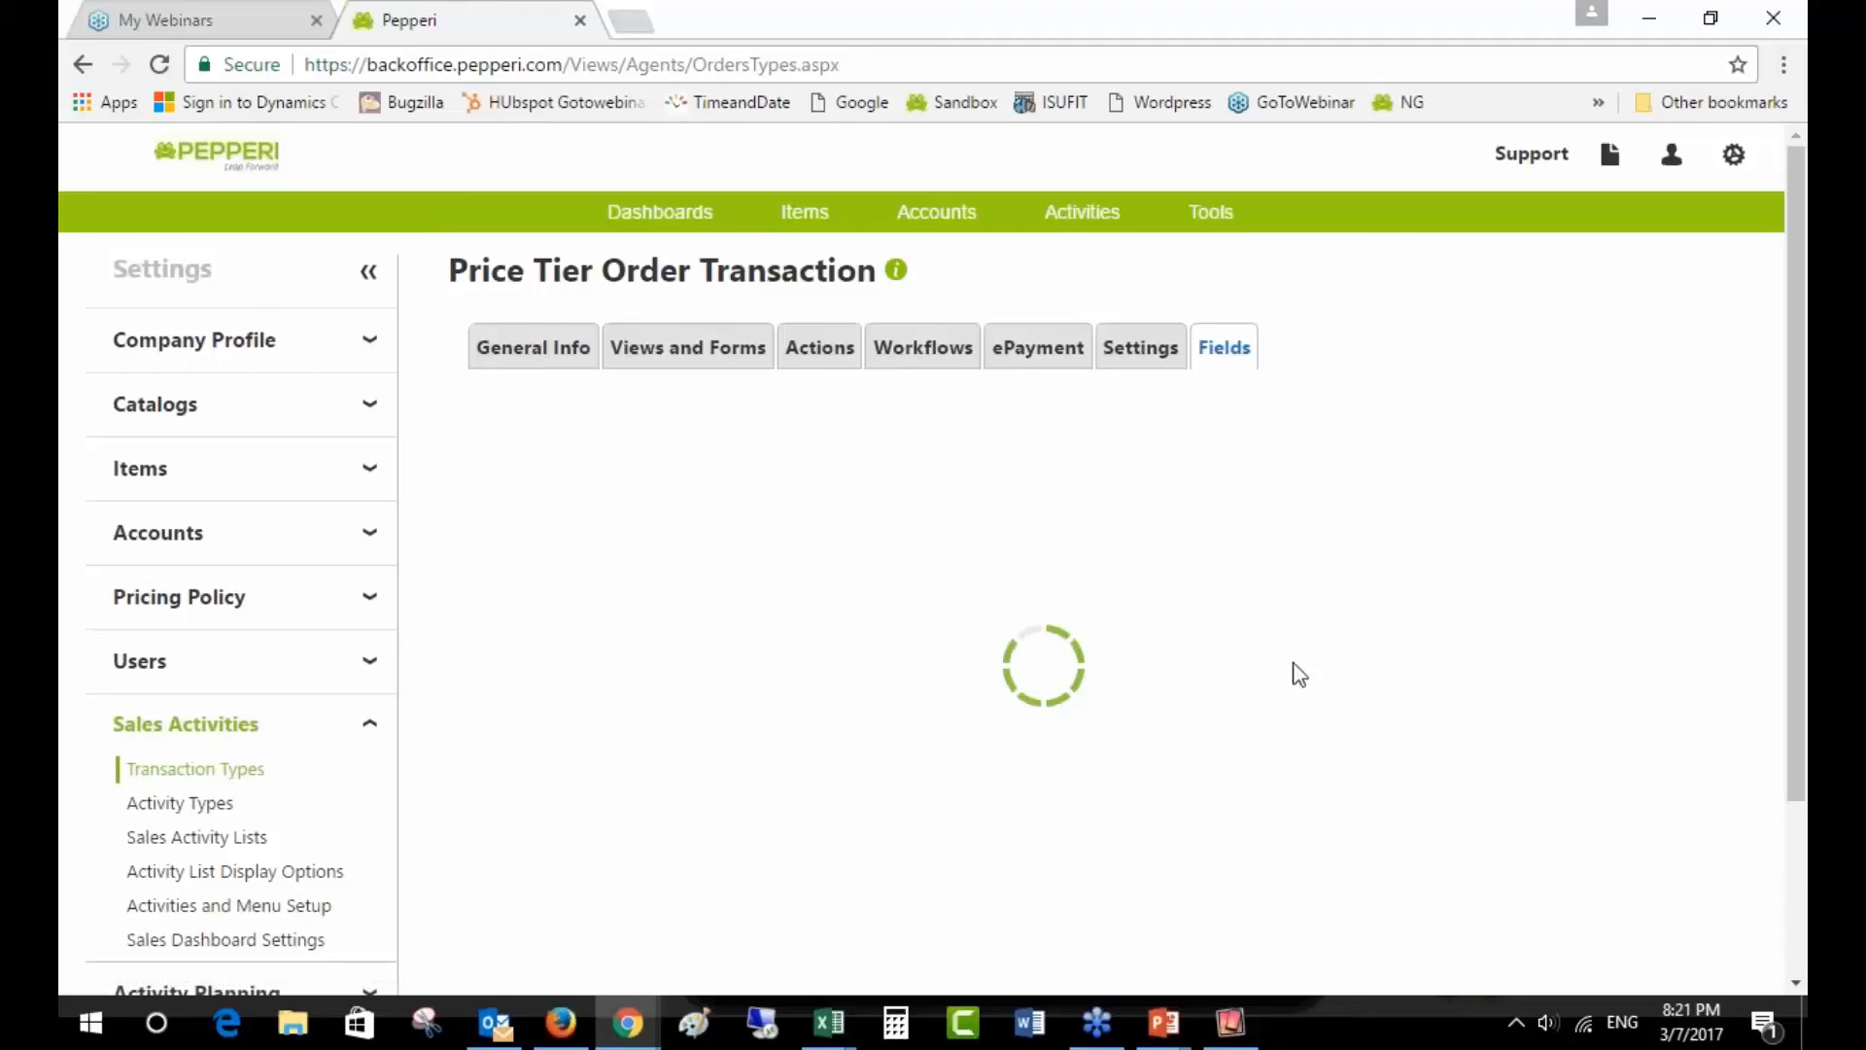
- Scroll to the Custom Transaction line-item Fields, widen the Type column, and add an advanced custom field
{"action": "scroll", "coordinate": [1307, 821], "scroll_direction": "down", "scroll_amount": 10}
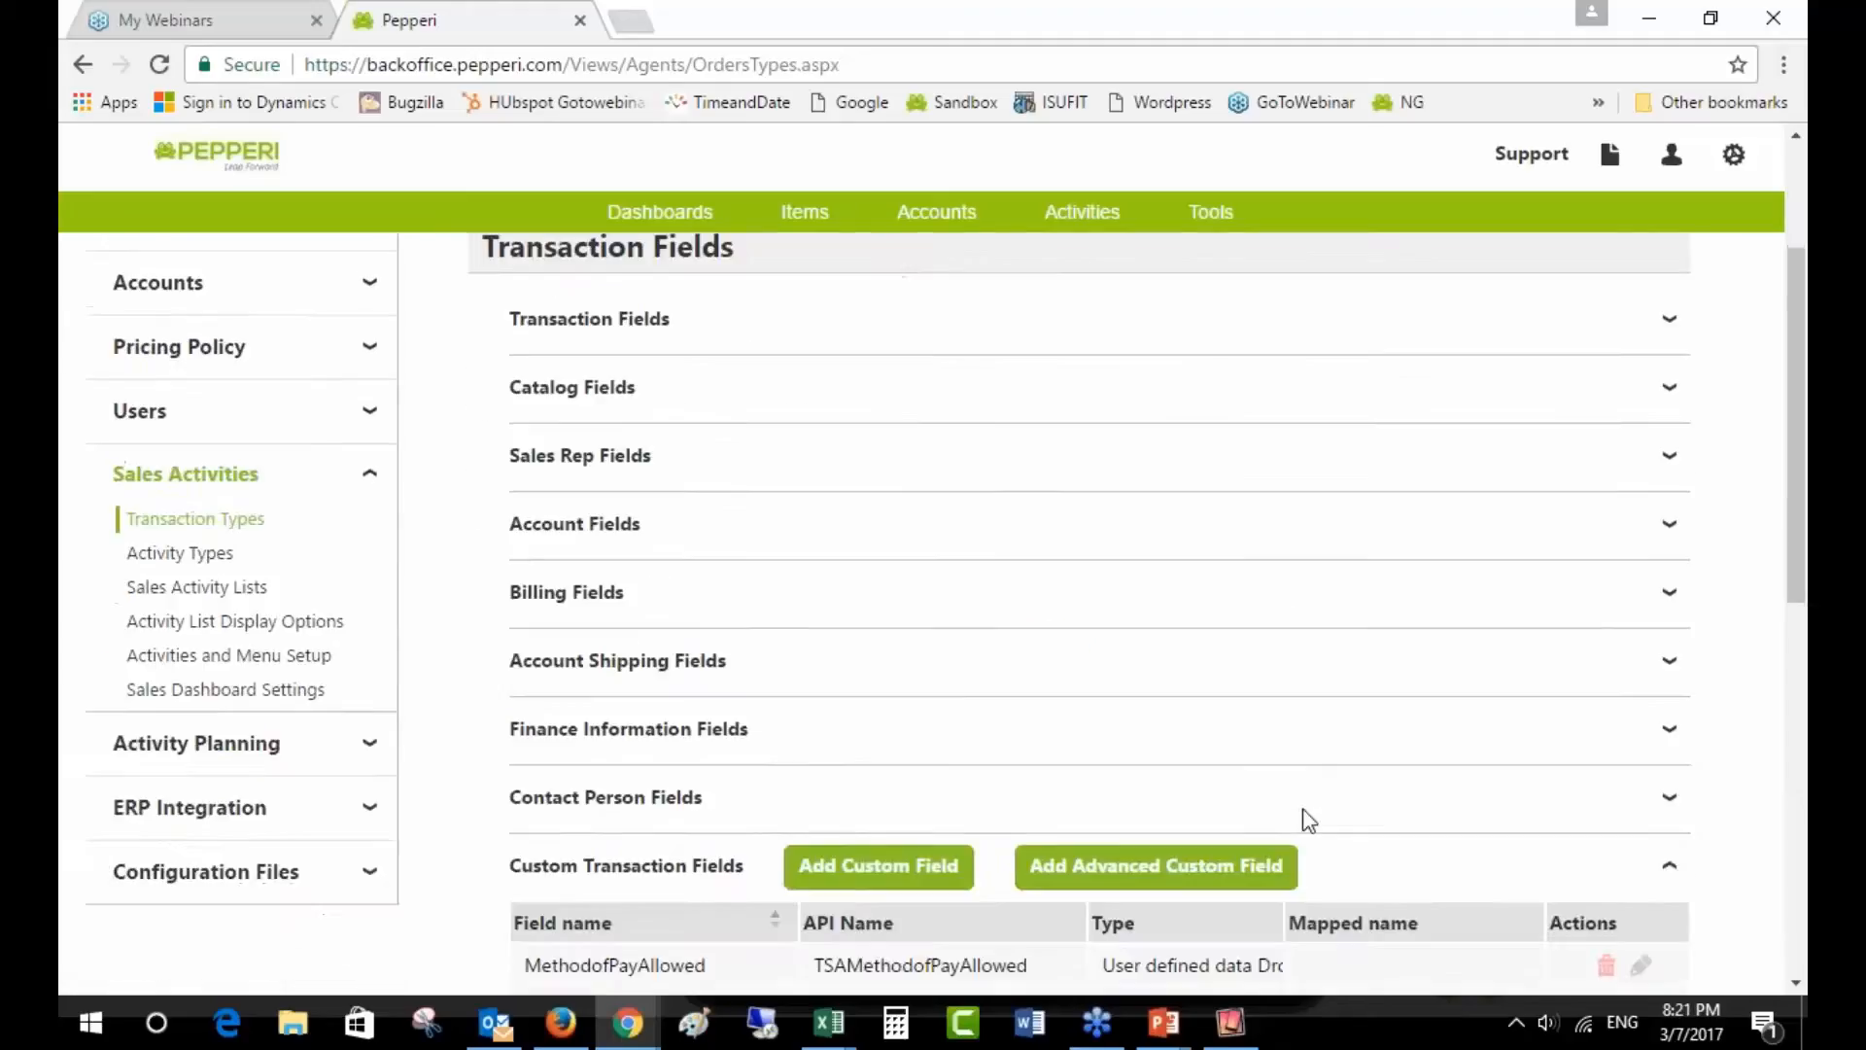
{"action": "scroll", "coordinate": [1298, 816], "scroll_direction": "down", "scroll_amount": 1}
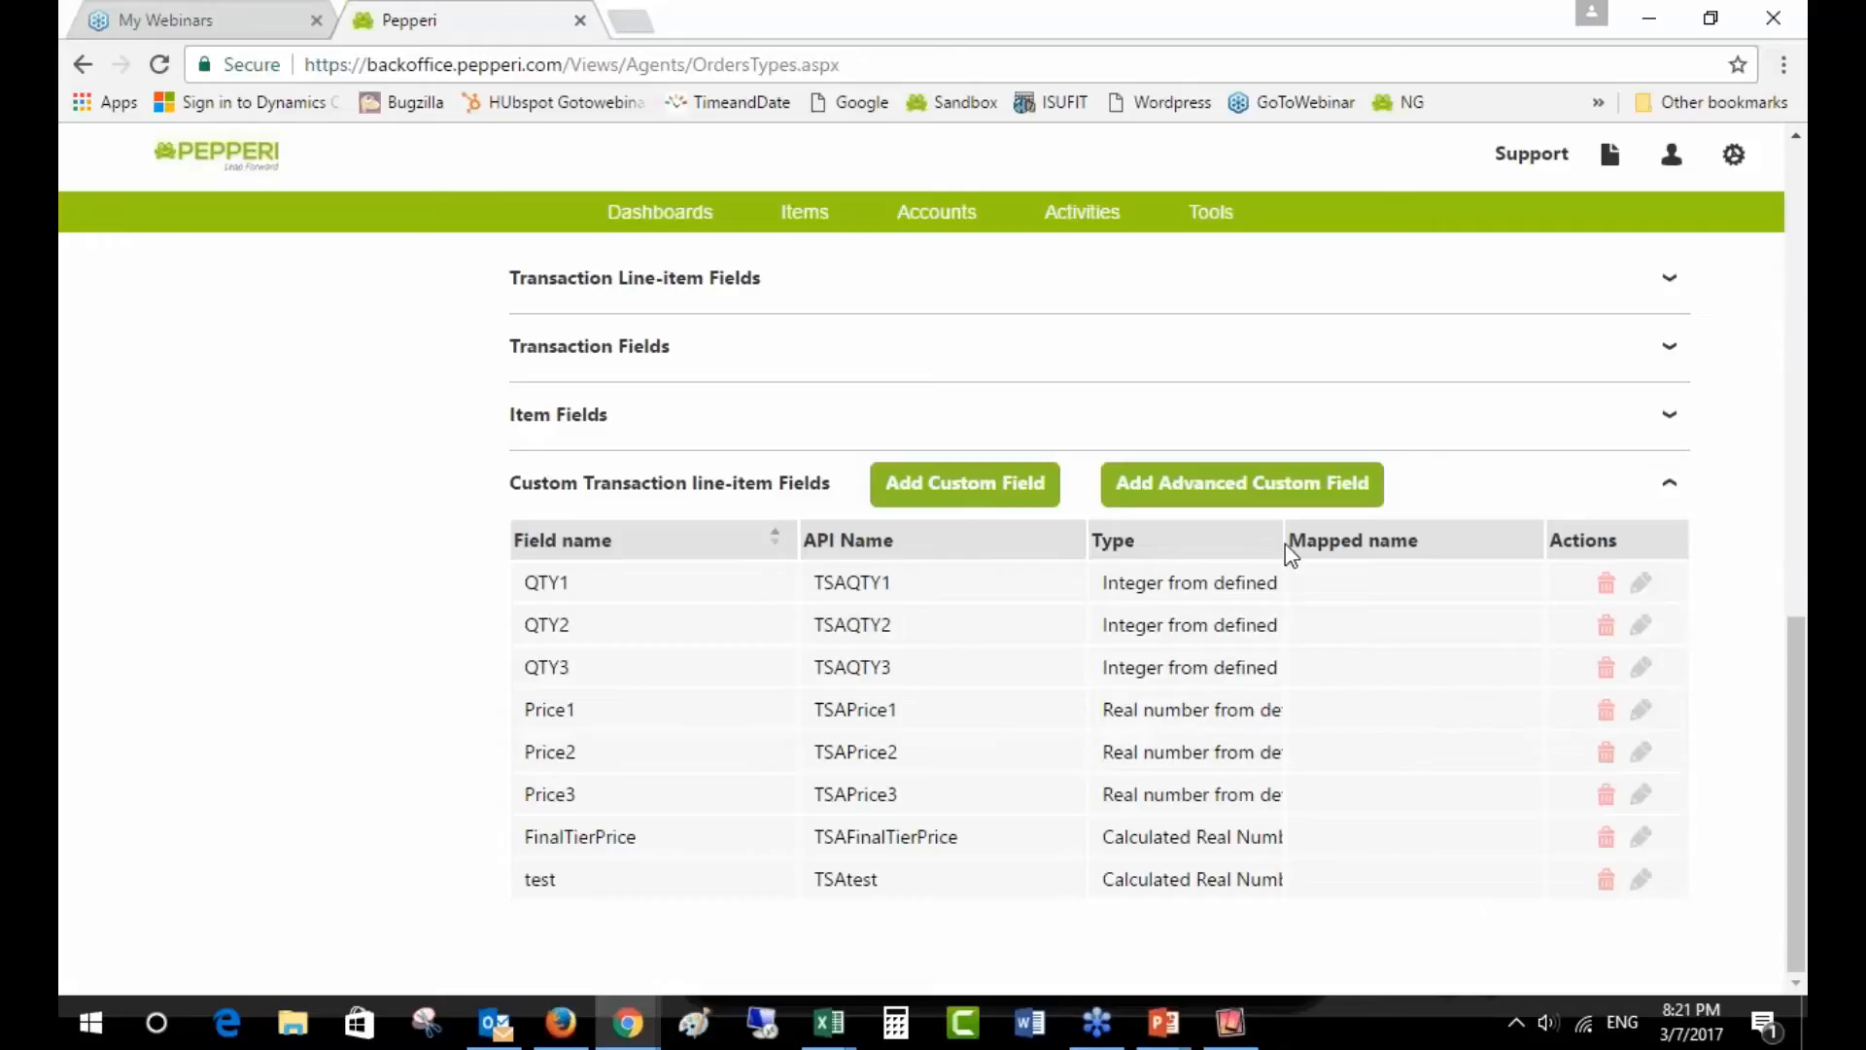
{"action": "left_click_drag", "start_coordinate": [1286, 544], "coordinate": [1452, 543]}
{"action": "left_click", "coordinate": [1314, 486]}
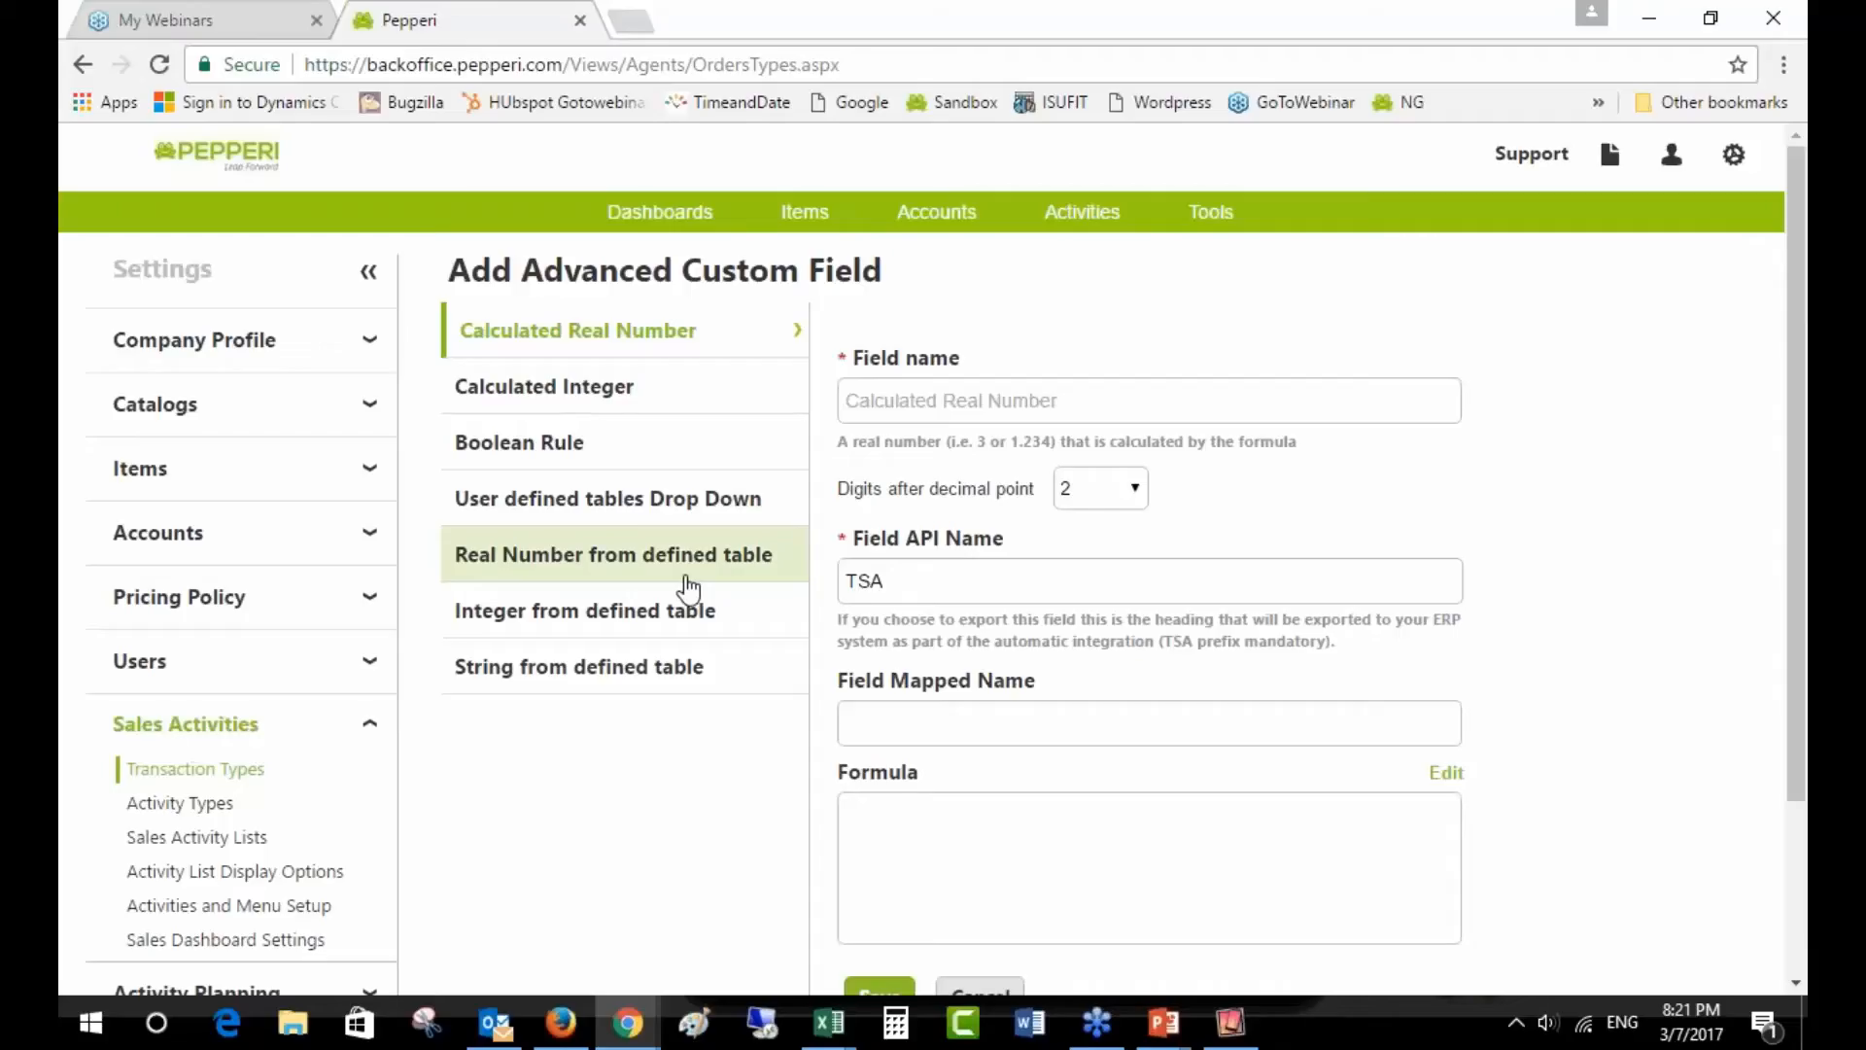
- Review the tier Values in mapdata Price Tiers, showing D2's string 1~28~5~26~15~20.50
{"action": "mouse_move", "coordinate": [827, 1026]}
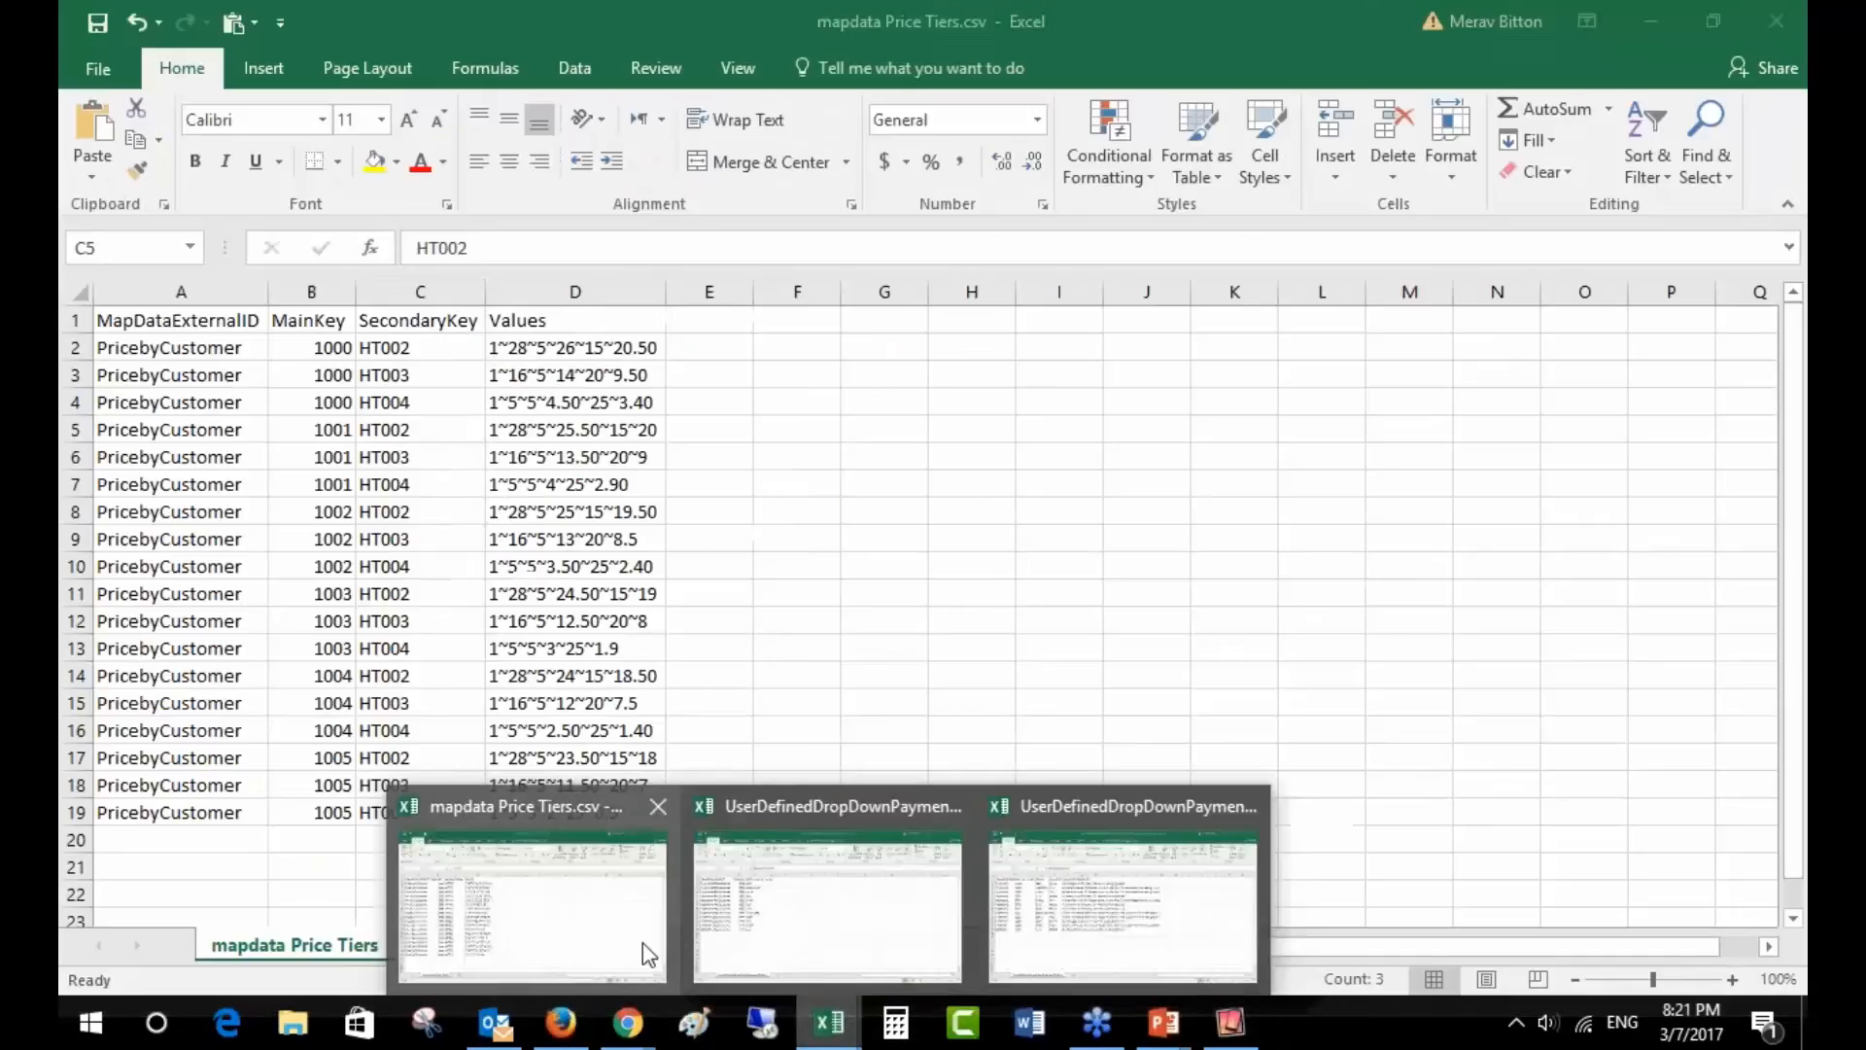
{"action": "left_click", "coordinate": [646, 950]}
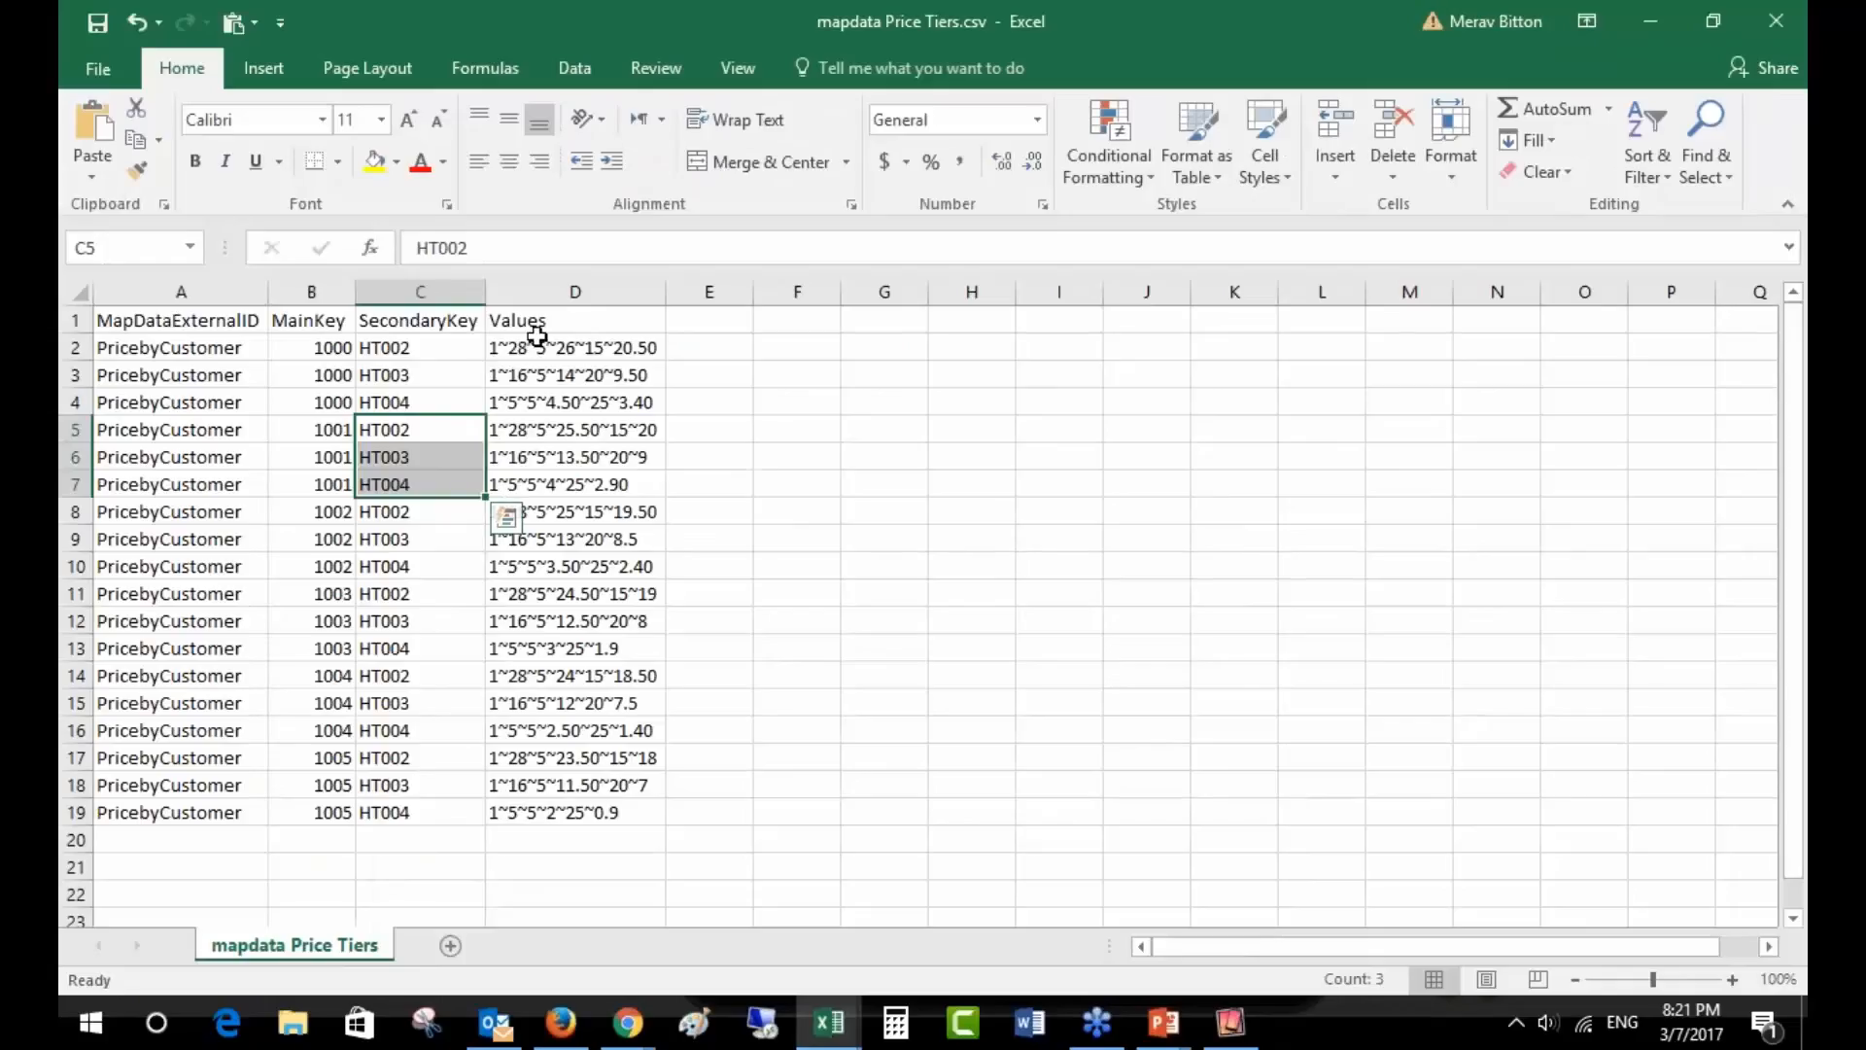
{"action": "left_click_drag", "start_coordinate": [533, 348], "coordinate": [542, 369]}
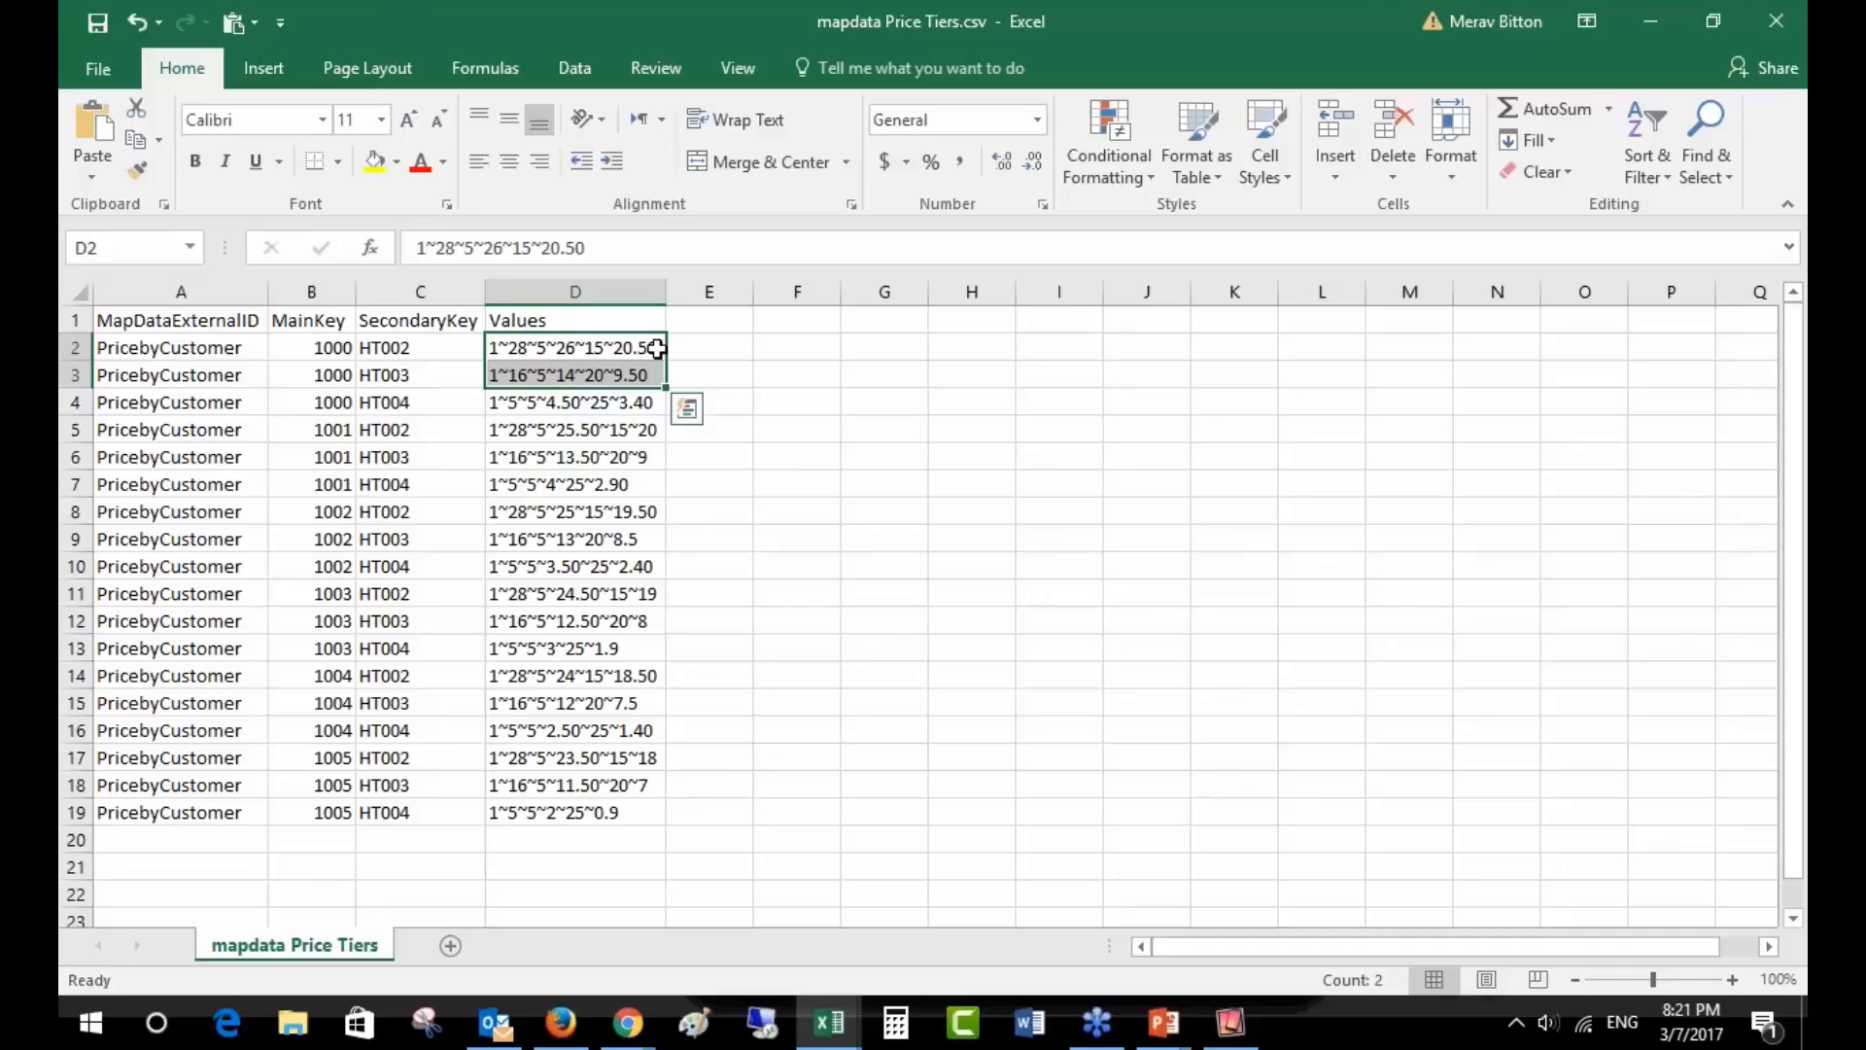
{"action": "left_click", "coordinate": [695, 348]}
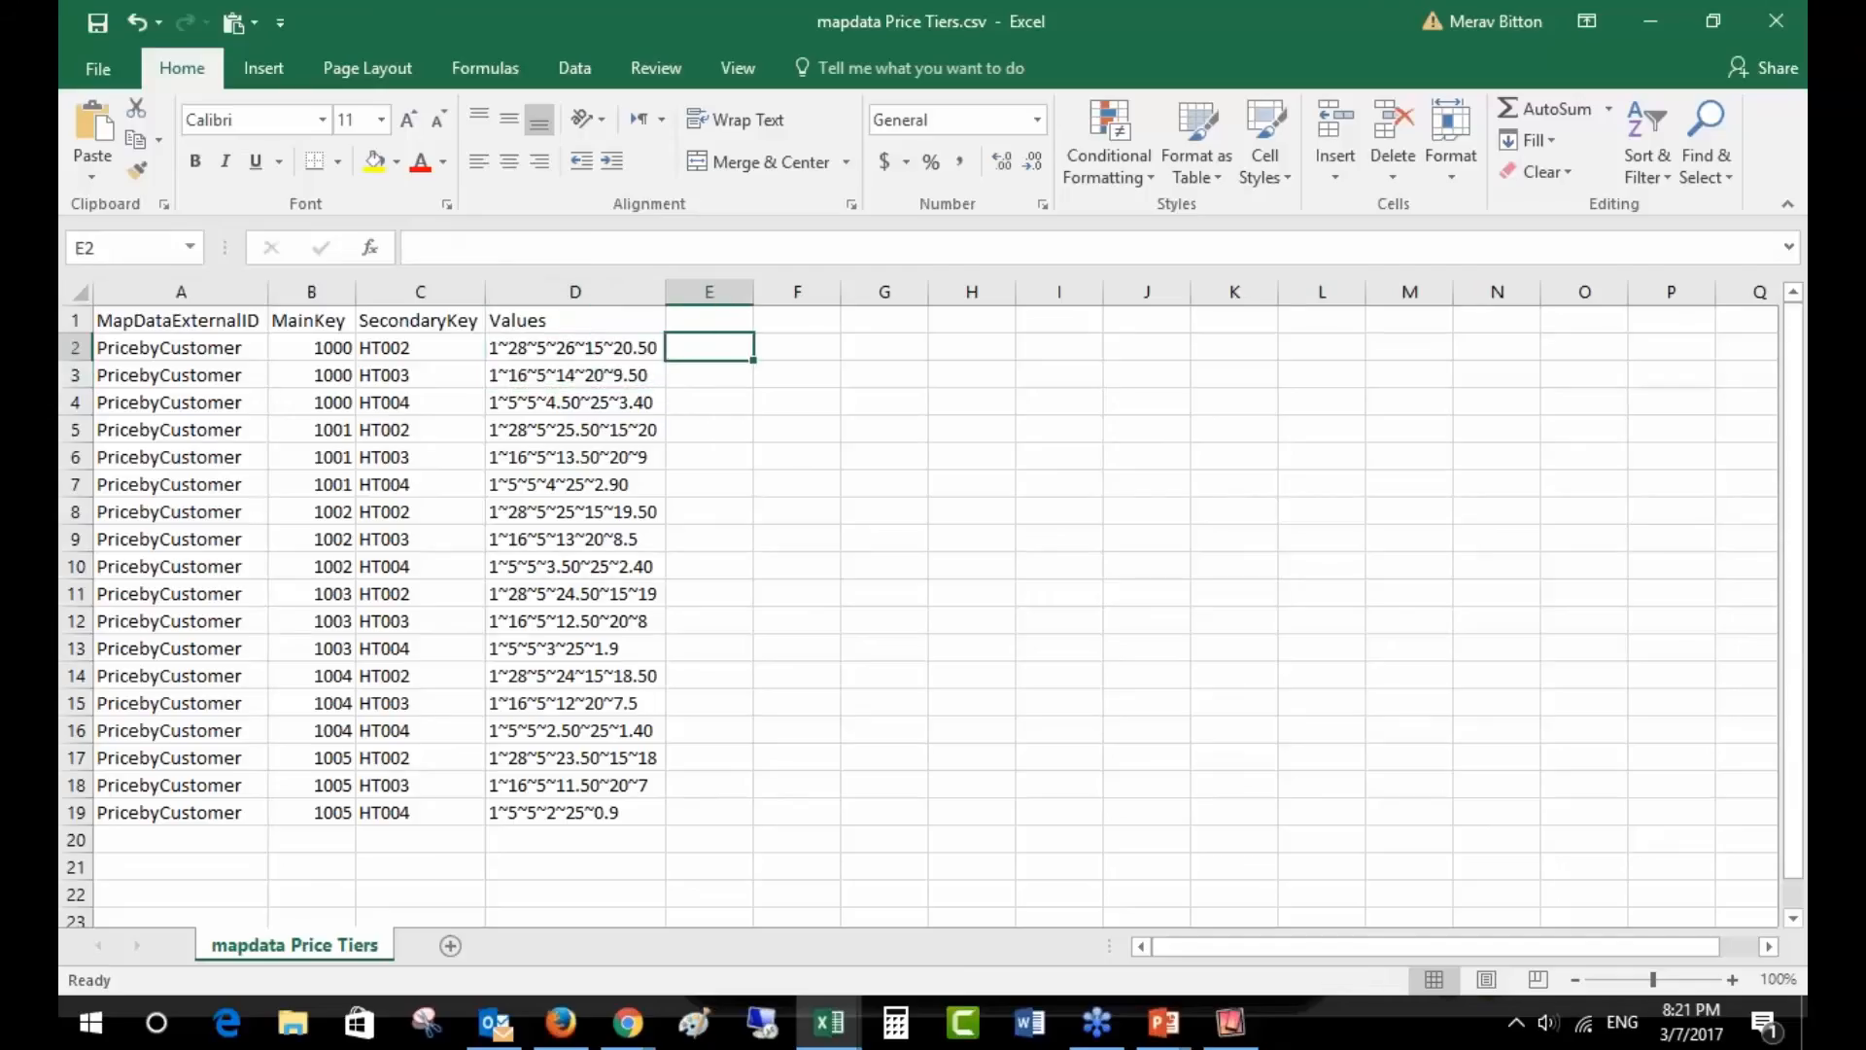
{"action": "left_click", "coordinate": [498, 342]}
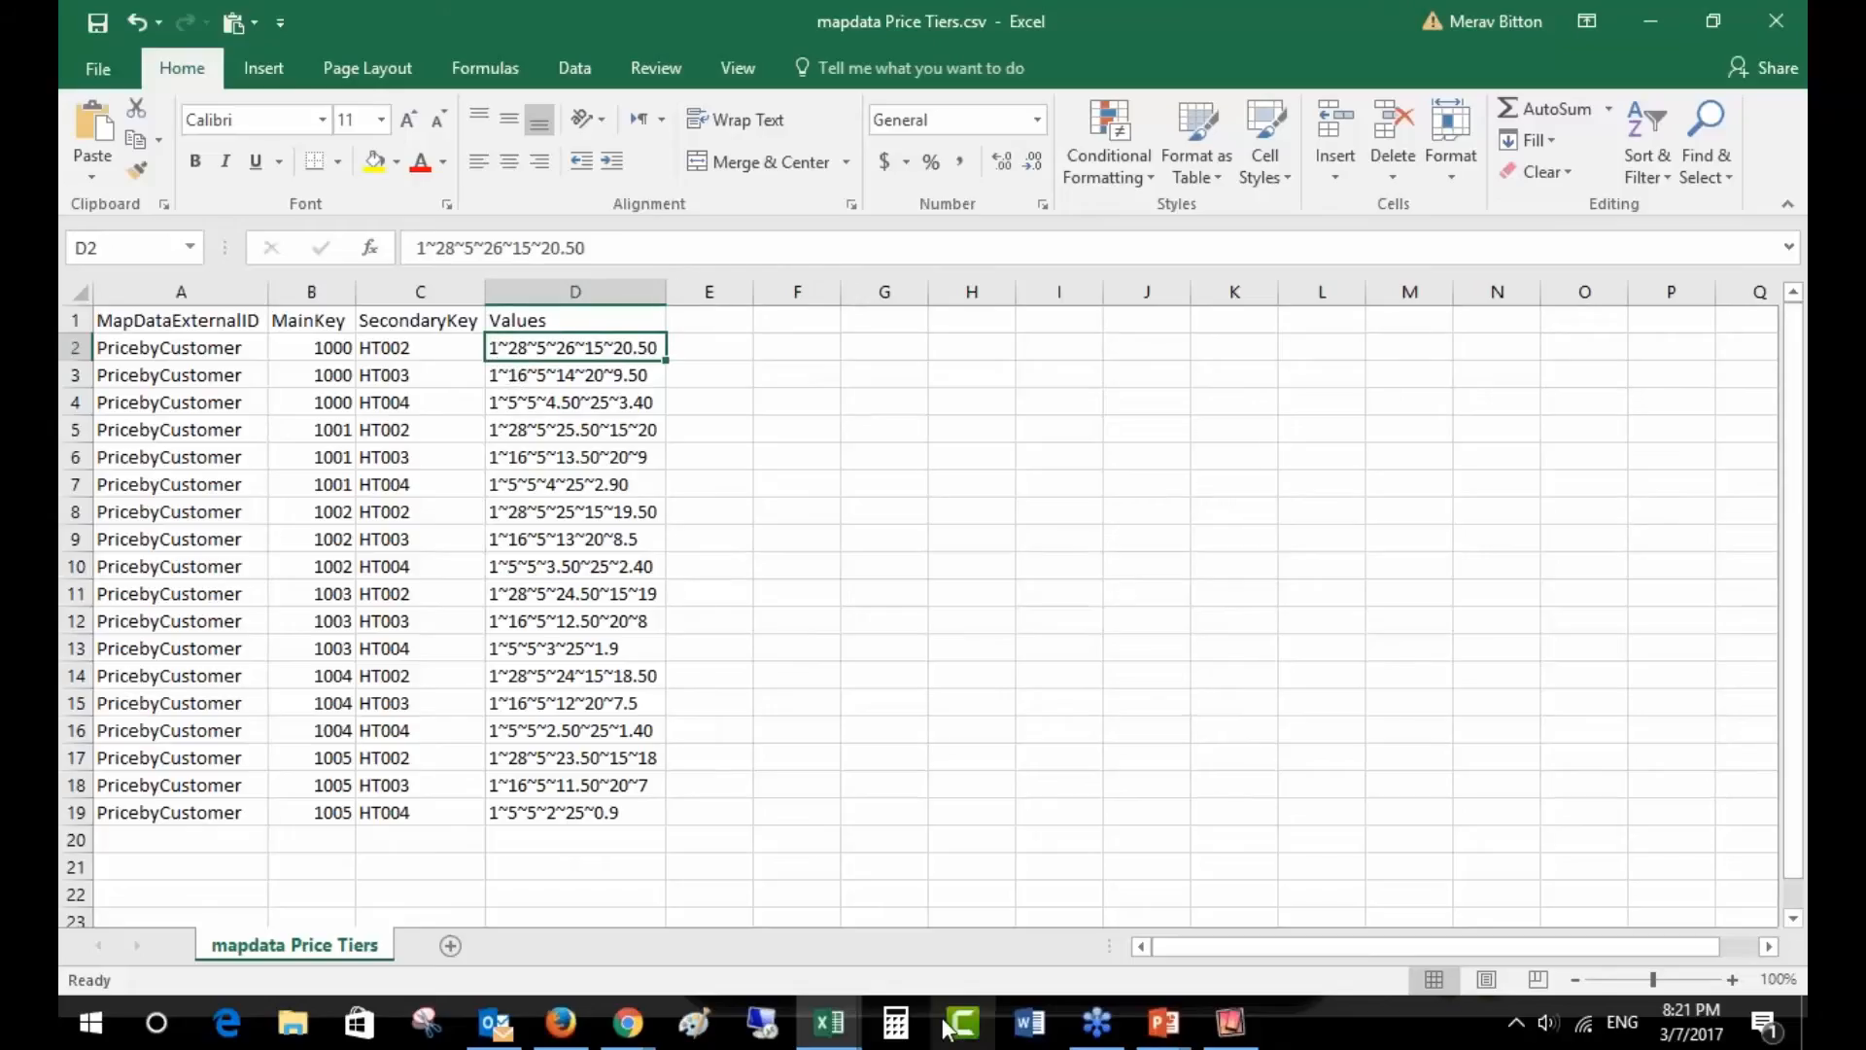
- Open the ERP Integration Configuration page in Pepperi Back Office
{"action": "mouse_move", "coordinate": [629, 1030]}
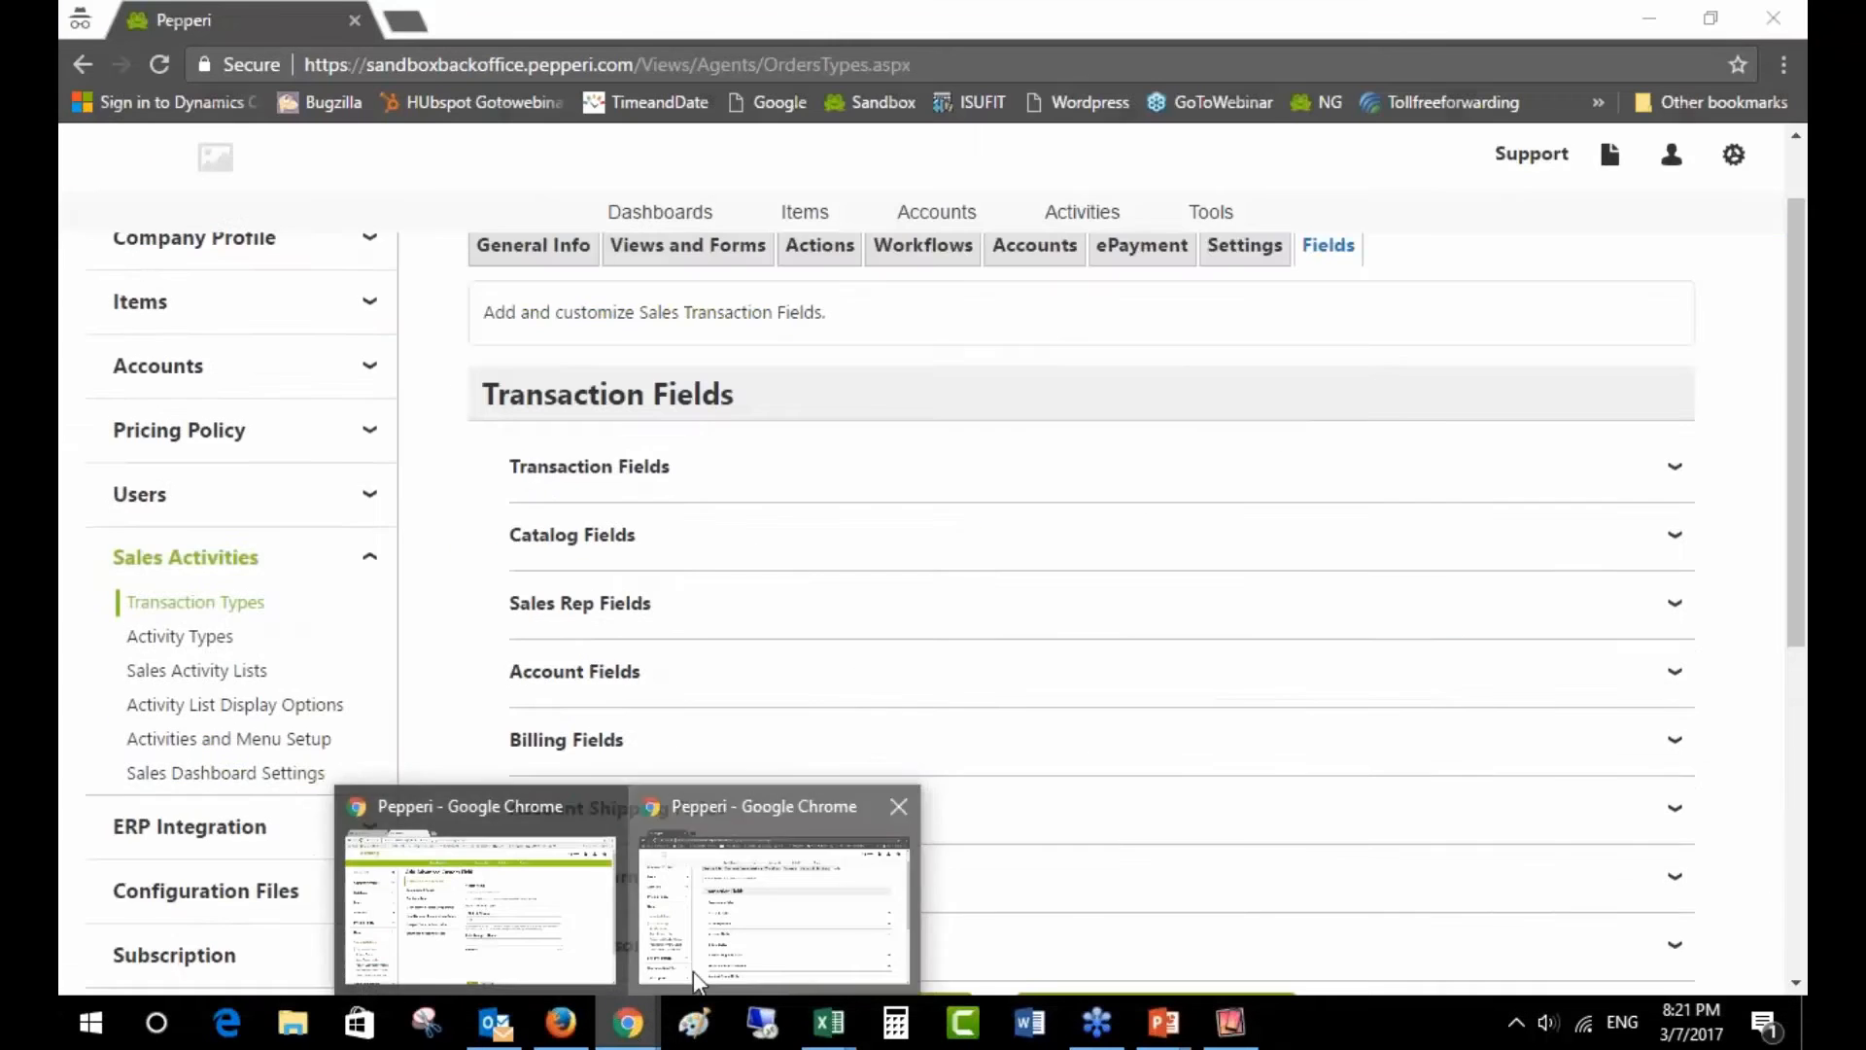
{"action": "left_click", "coordinate": [692, 971]}
{"action": "scroll", "coordinate": [388, 820], "scroll_direction": "down", "scroll_amount": 6}
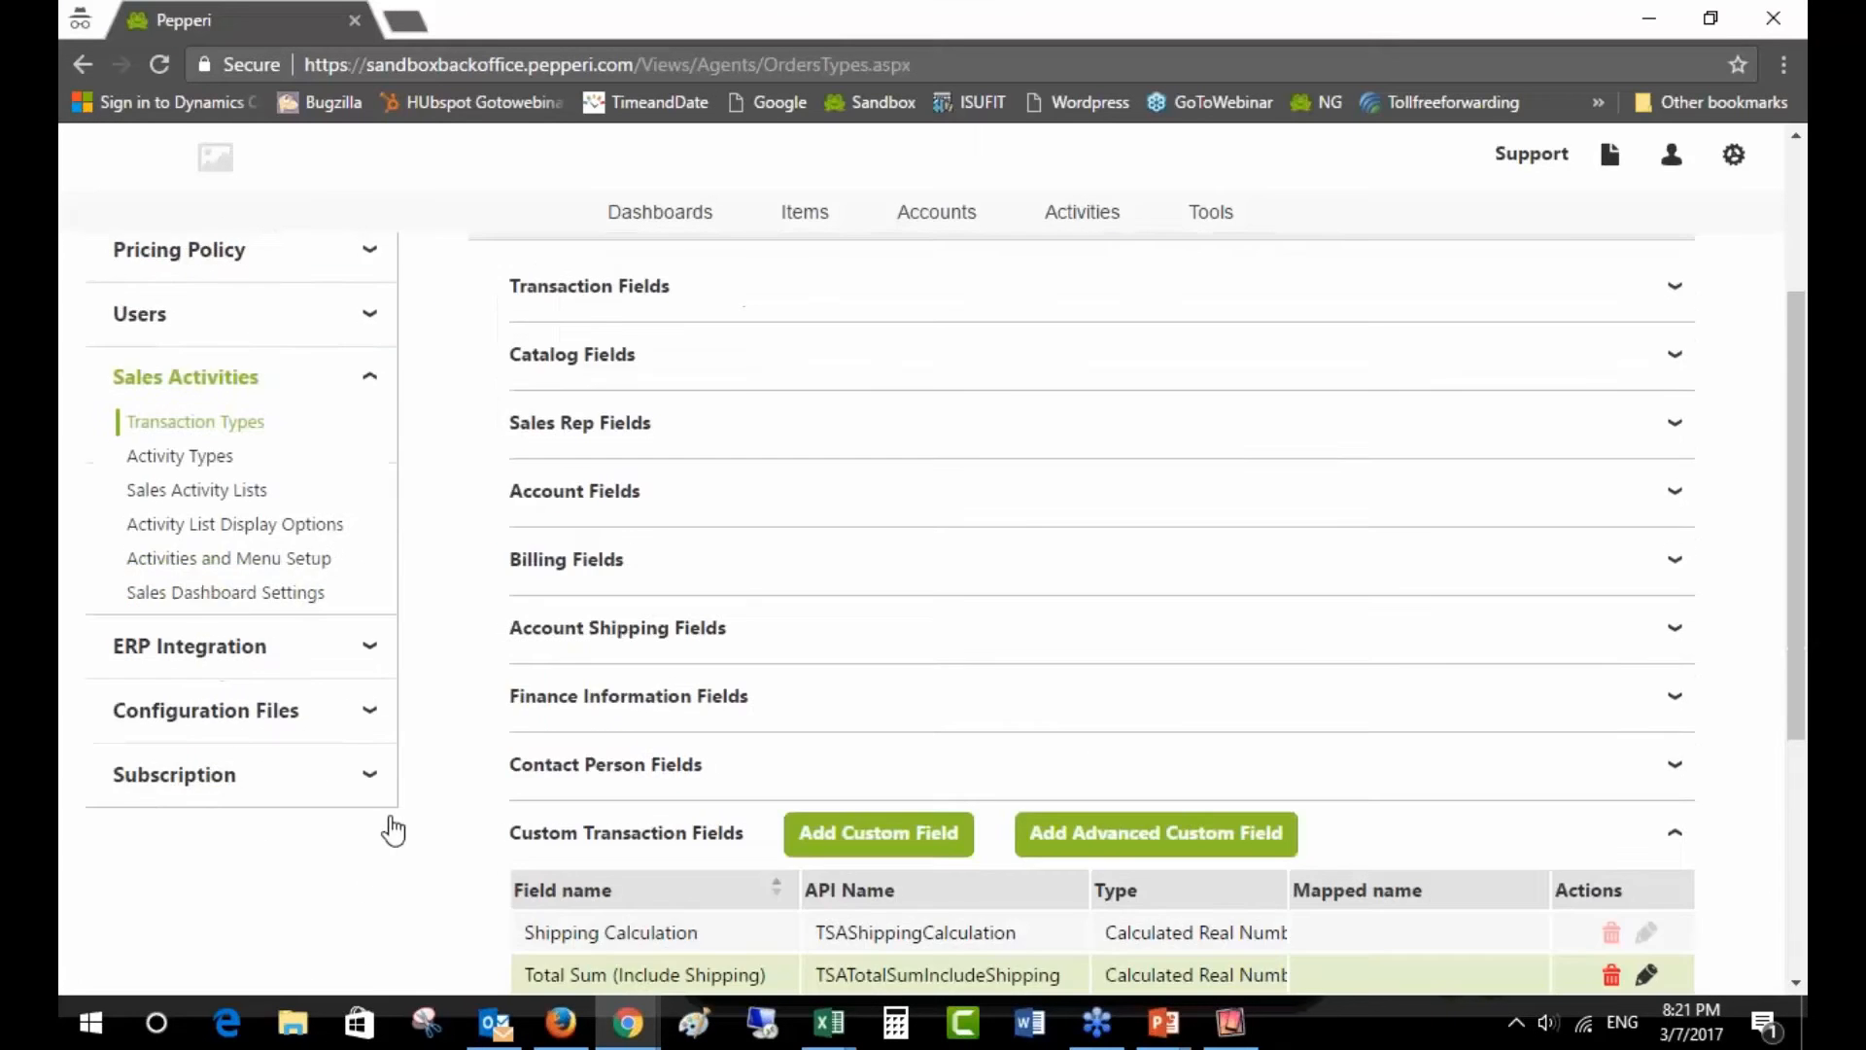
{"action": "scroll", "coordinate": [288, 677], "scroll_direction": "up", "scroll_amount": 4}
{"action": "left_click", "coordinate": [240, 601]}
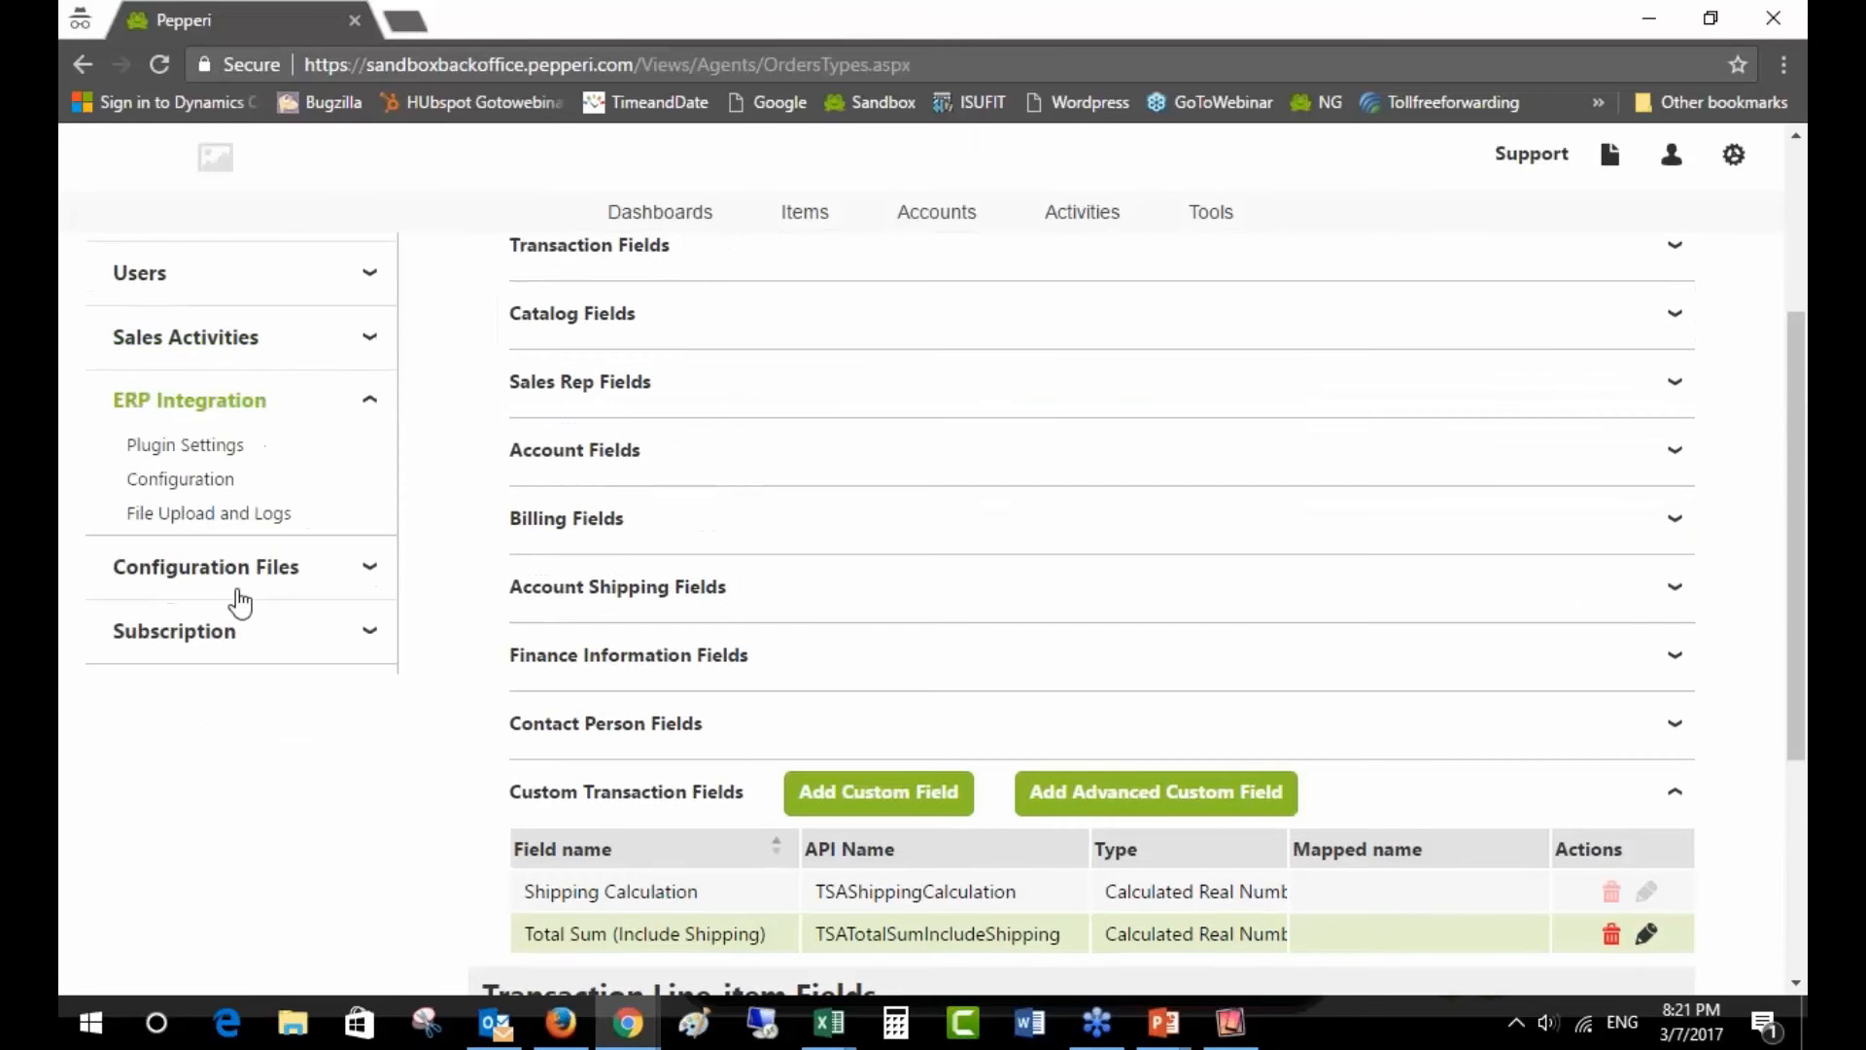
{"action": "left_click", "coordinate": [181, 482]}
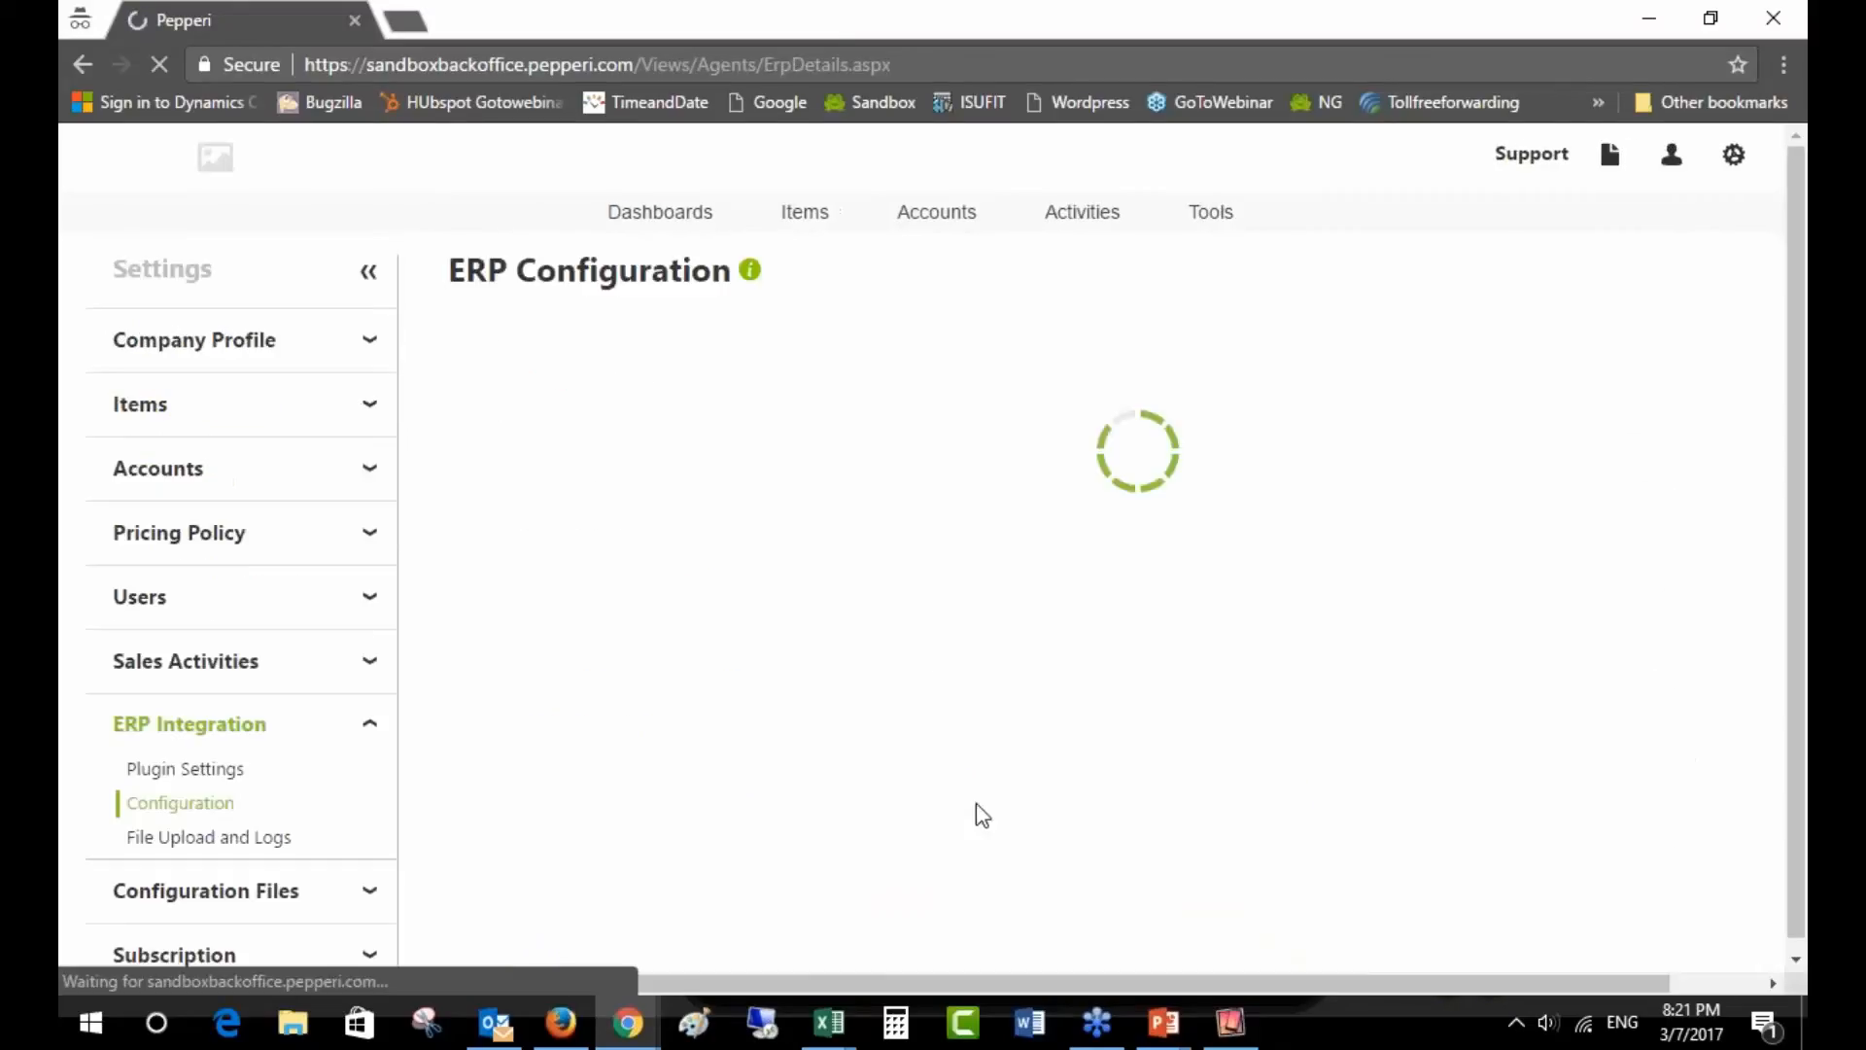
- Replace ';' with '~' in Internal Delimiter Fields, leaving the CSV delimiter unchanged
{"action": "scroll", "coordinate": [976, 803], "scroll_direction": "down", "scroll_amount": 1}
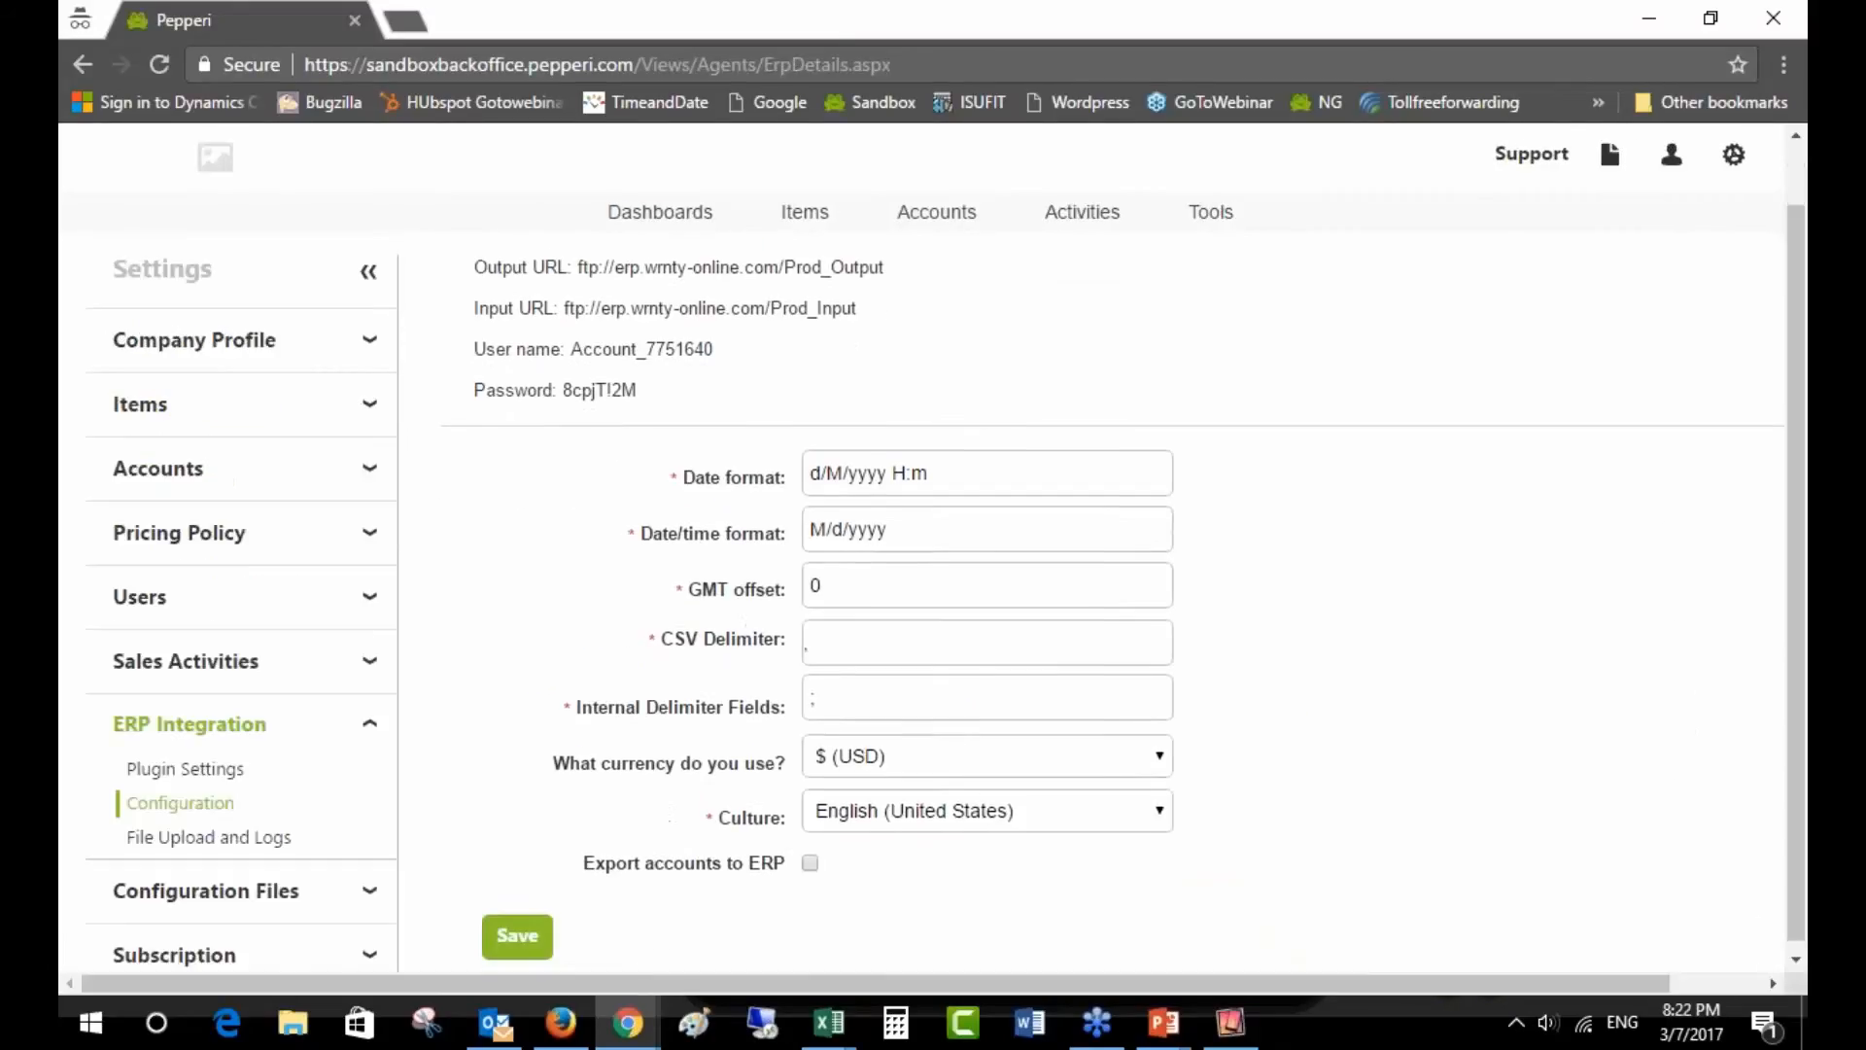
{"action": "double_click", "coordinate": [836, 690]}
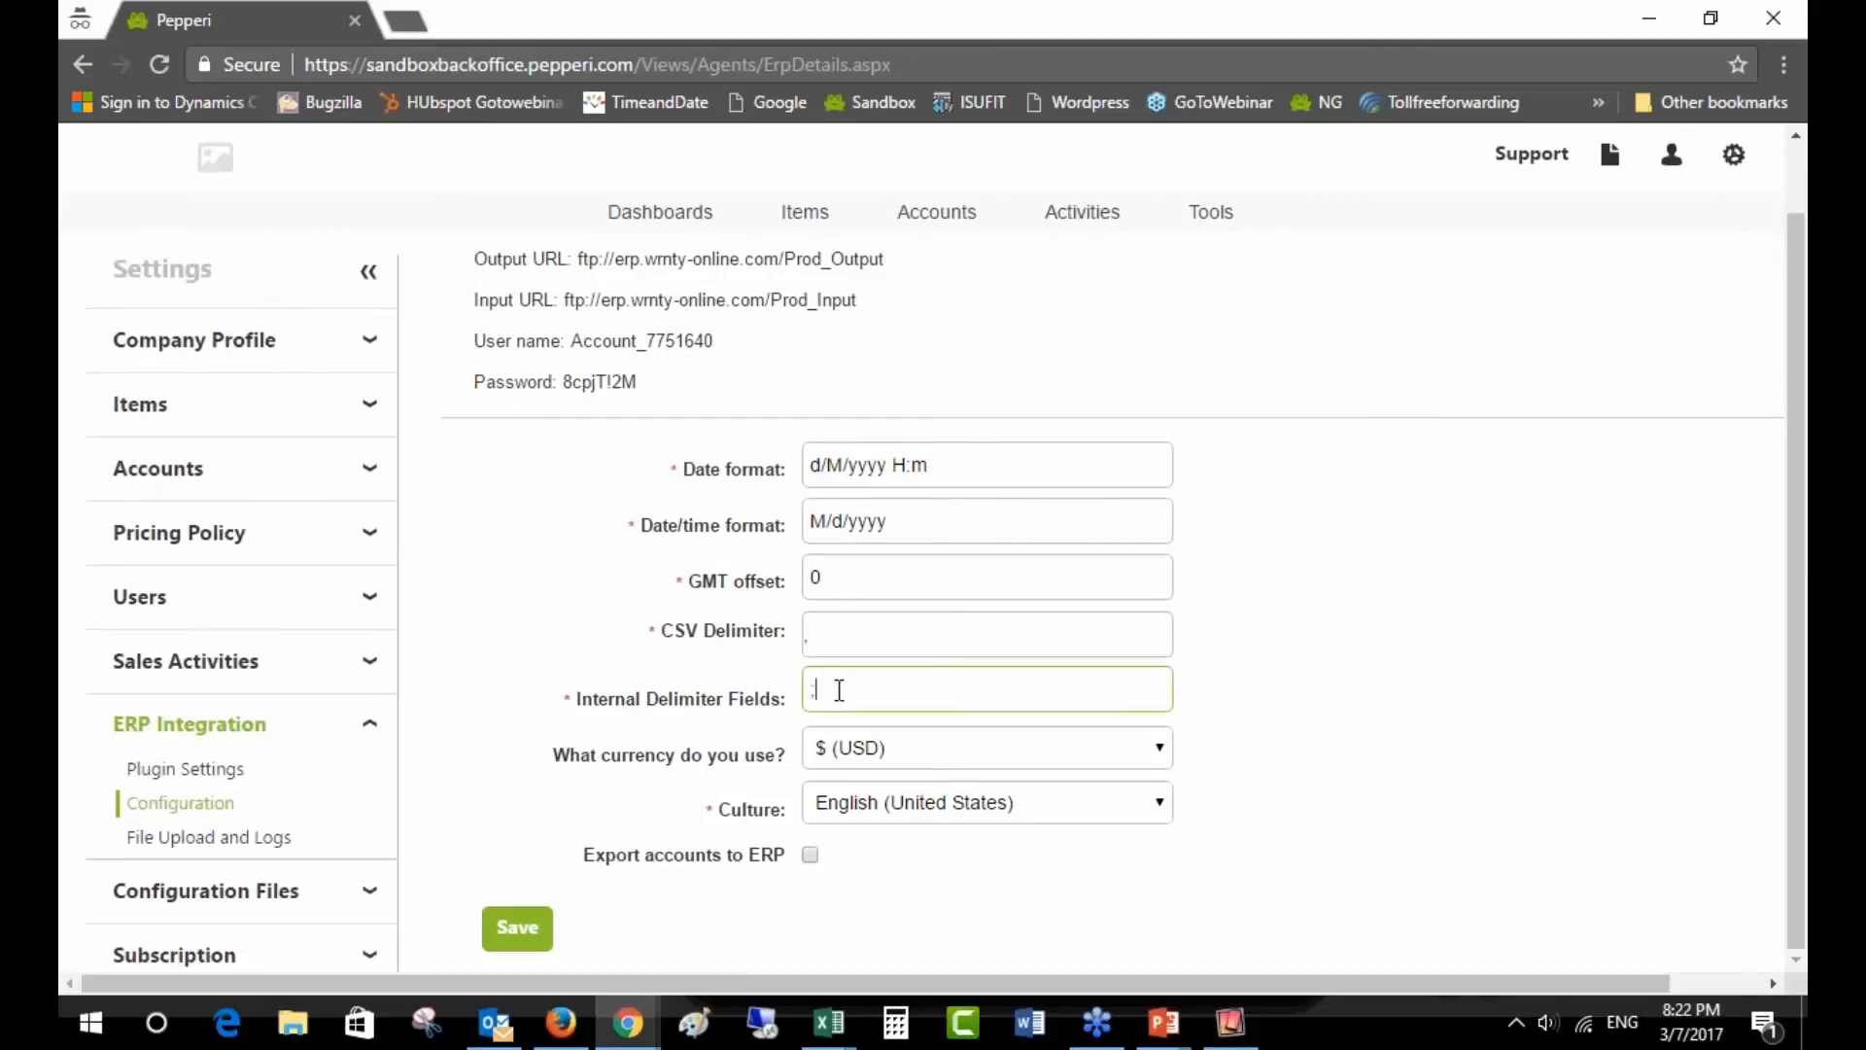
{"action": "type", "text": "~"}
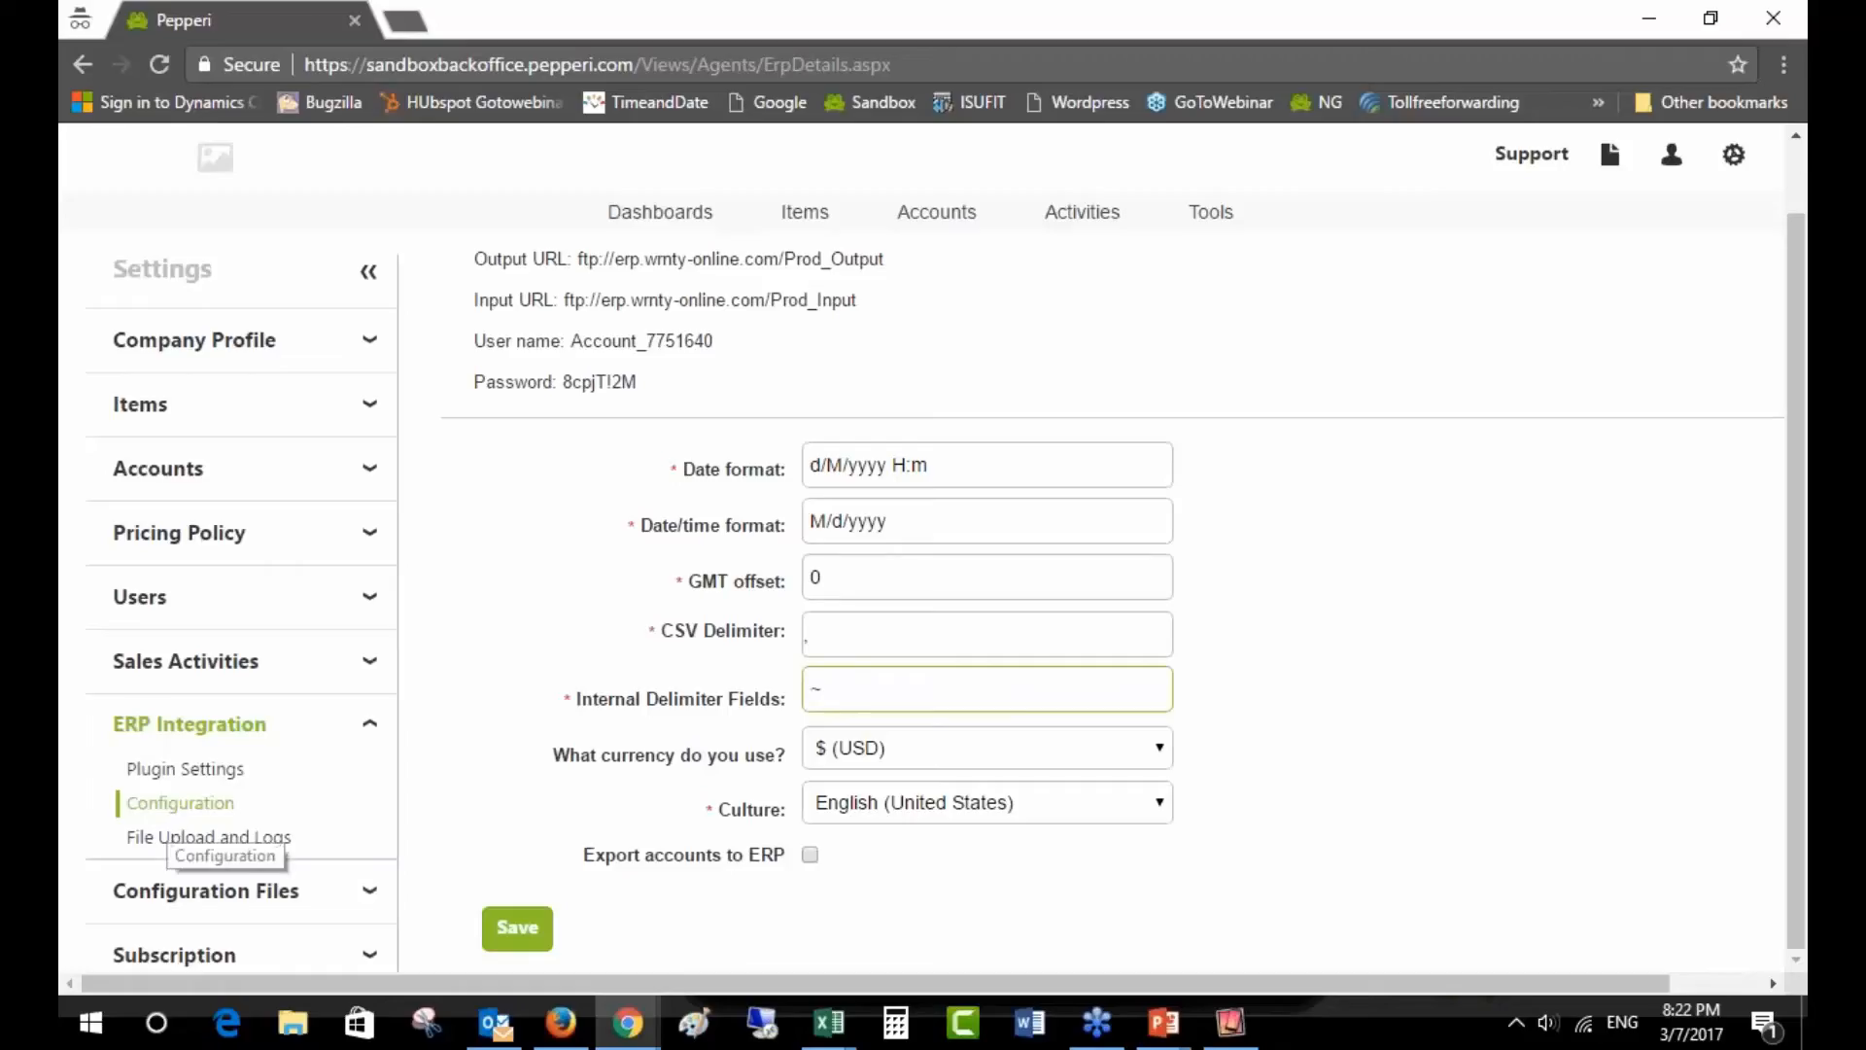
{"action": "left_click_drag", "start_coordinate": [574, 696], "coordinate": [808, 710]}
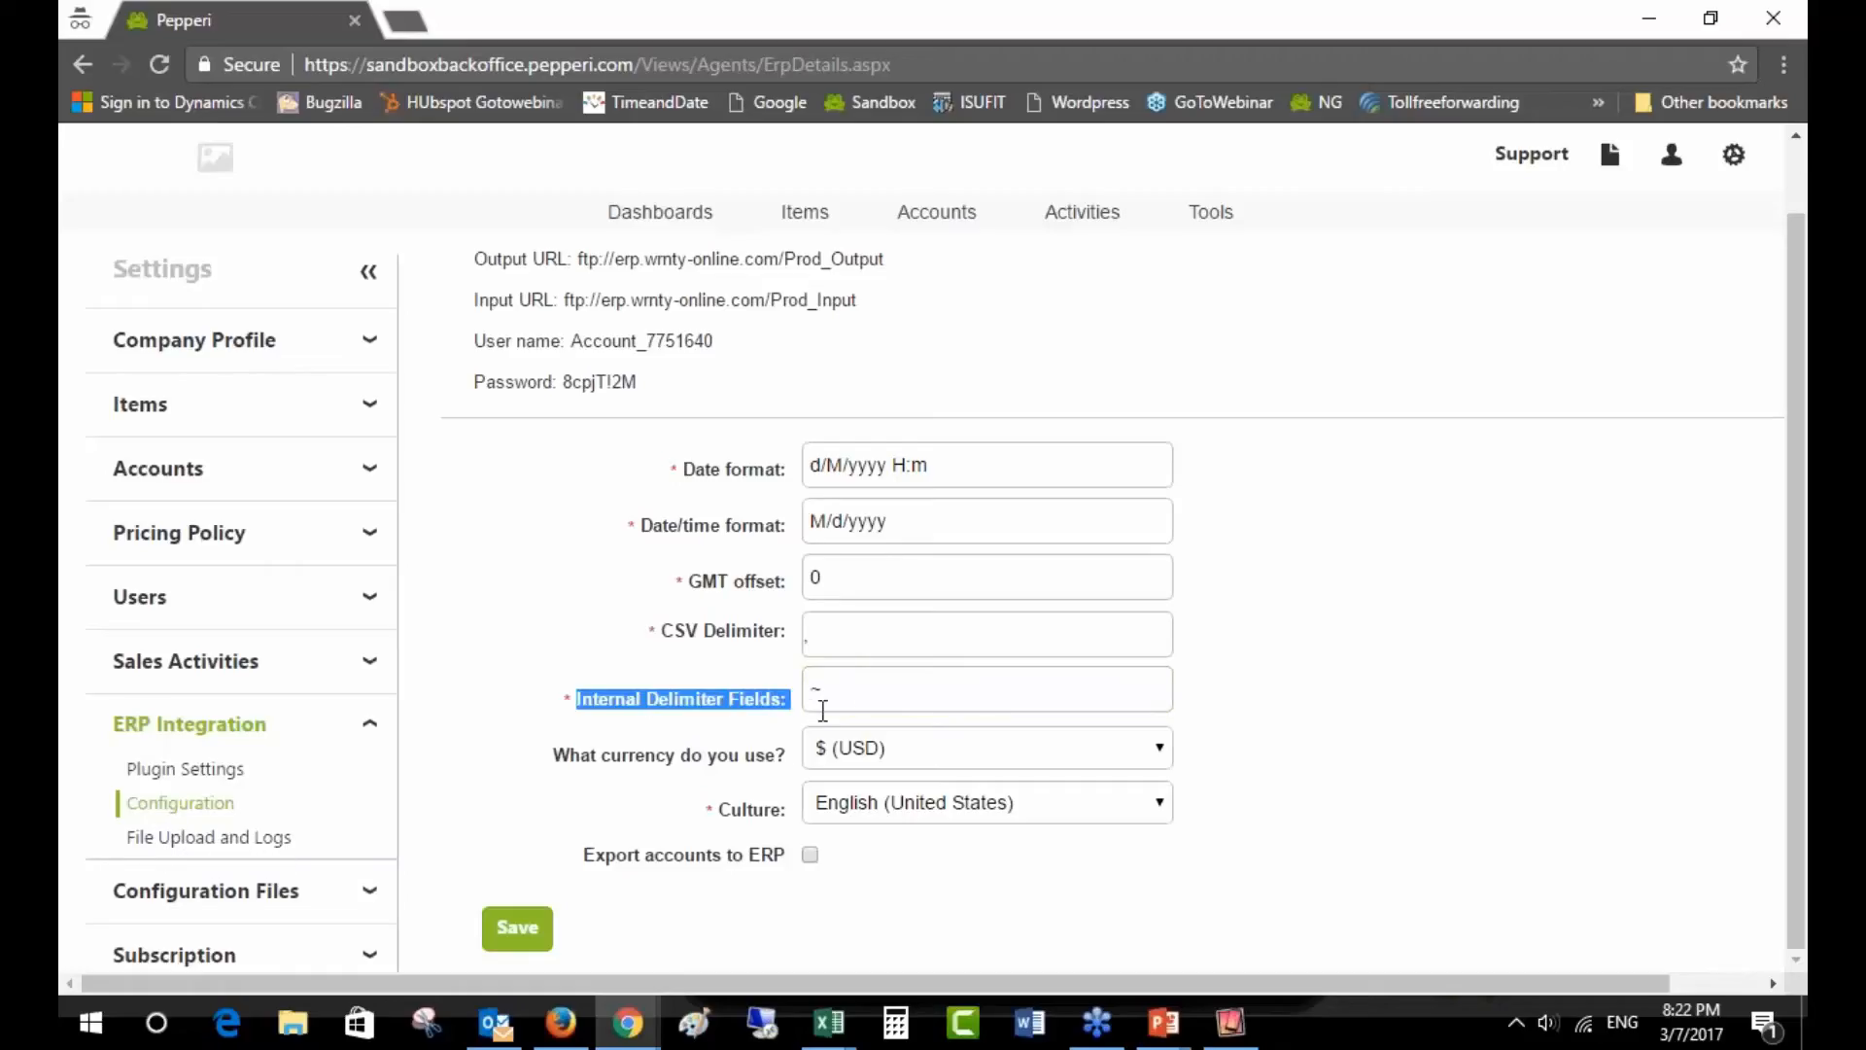
{"action": "double_click", "coordinate": [820, 688]}
{"action": "left_click", "coordinate": [849, 633]}
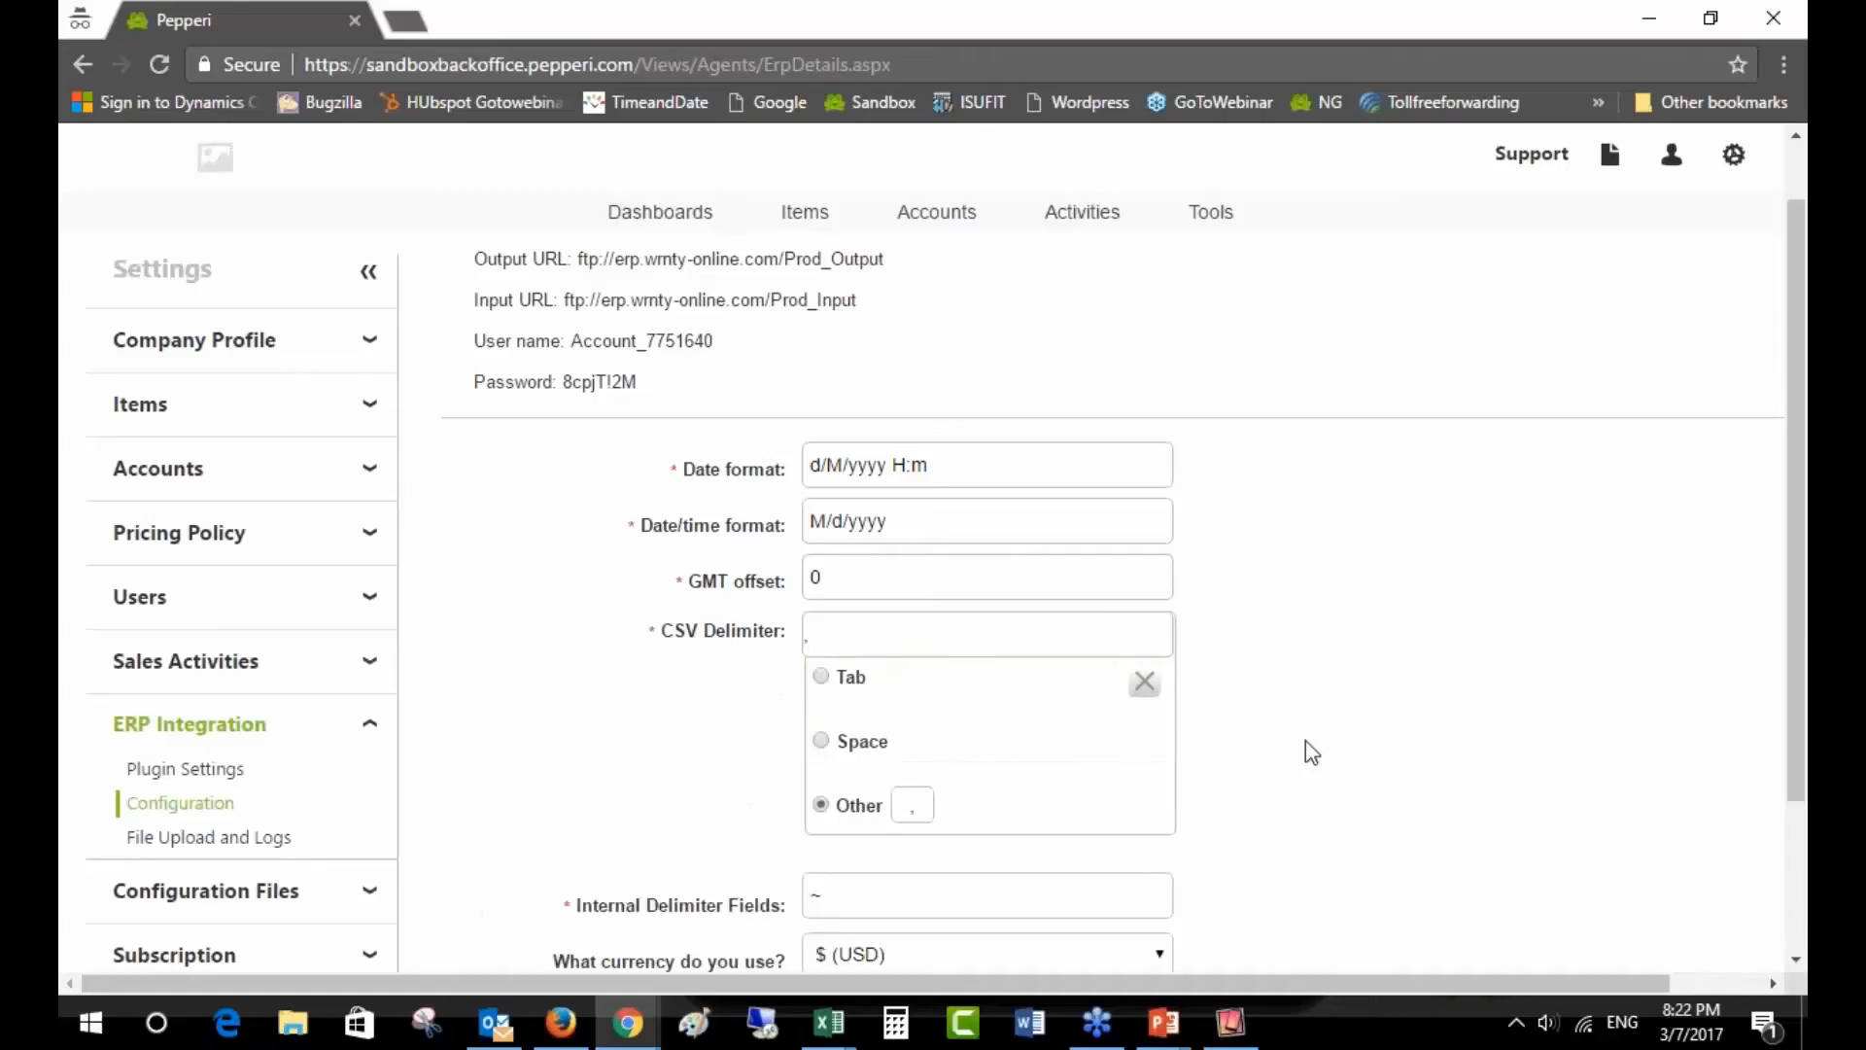
{"action": "left_click", "coordinate": [1145, 683]}
{"action": "left_click", "coordinate": [918, 697]}
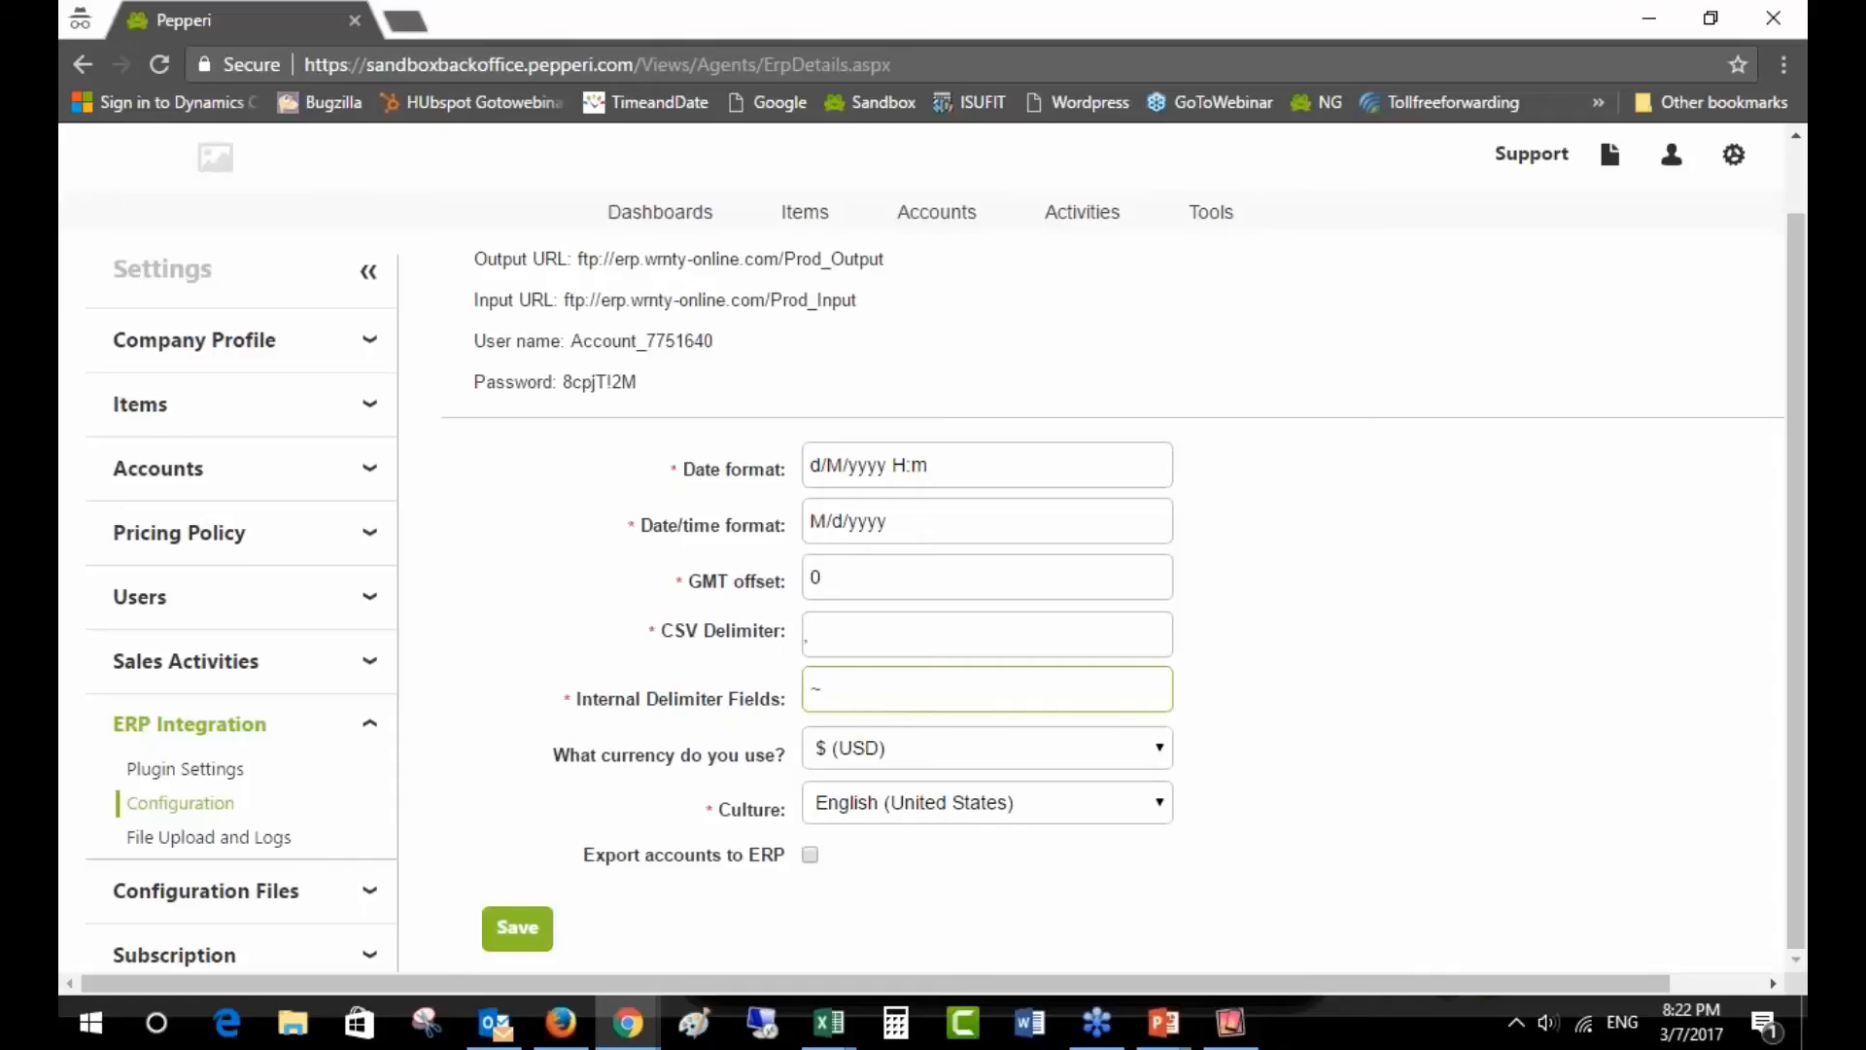
{"action": "key", "text": "alt+Tab"}
{"action": "key", "text": "alt+Tab"}
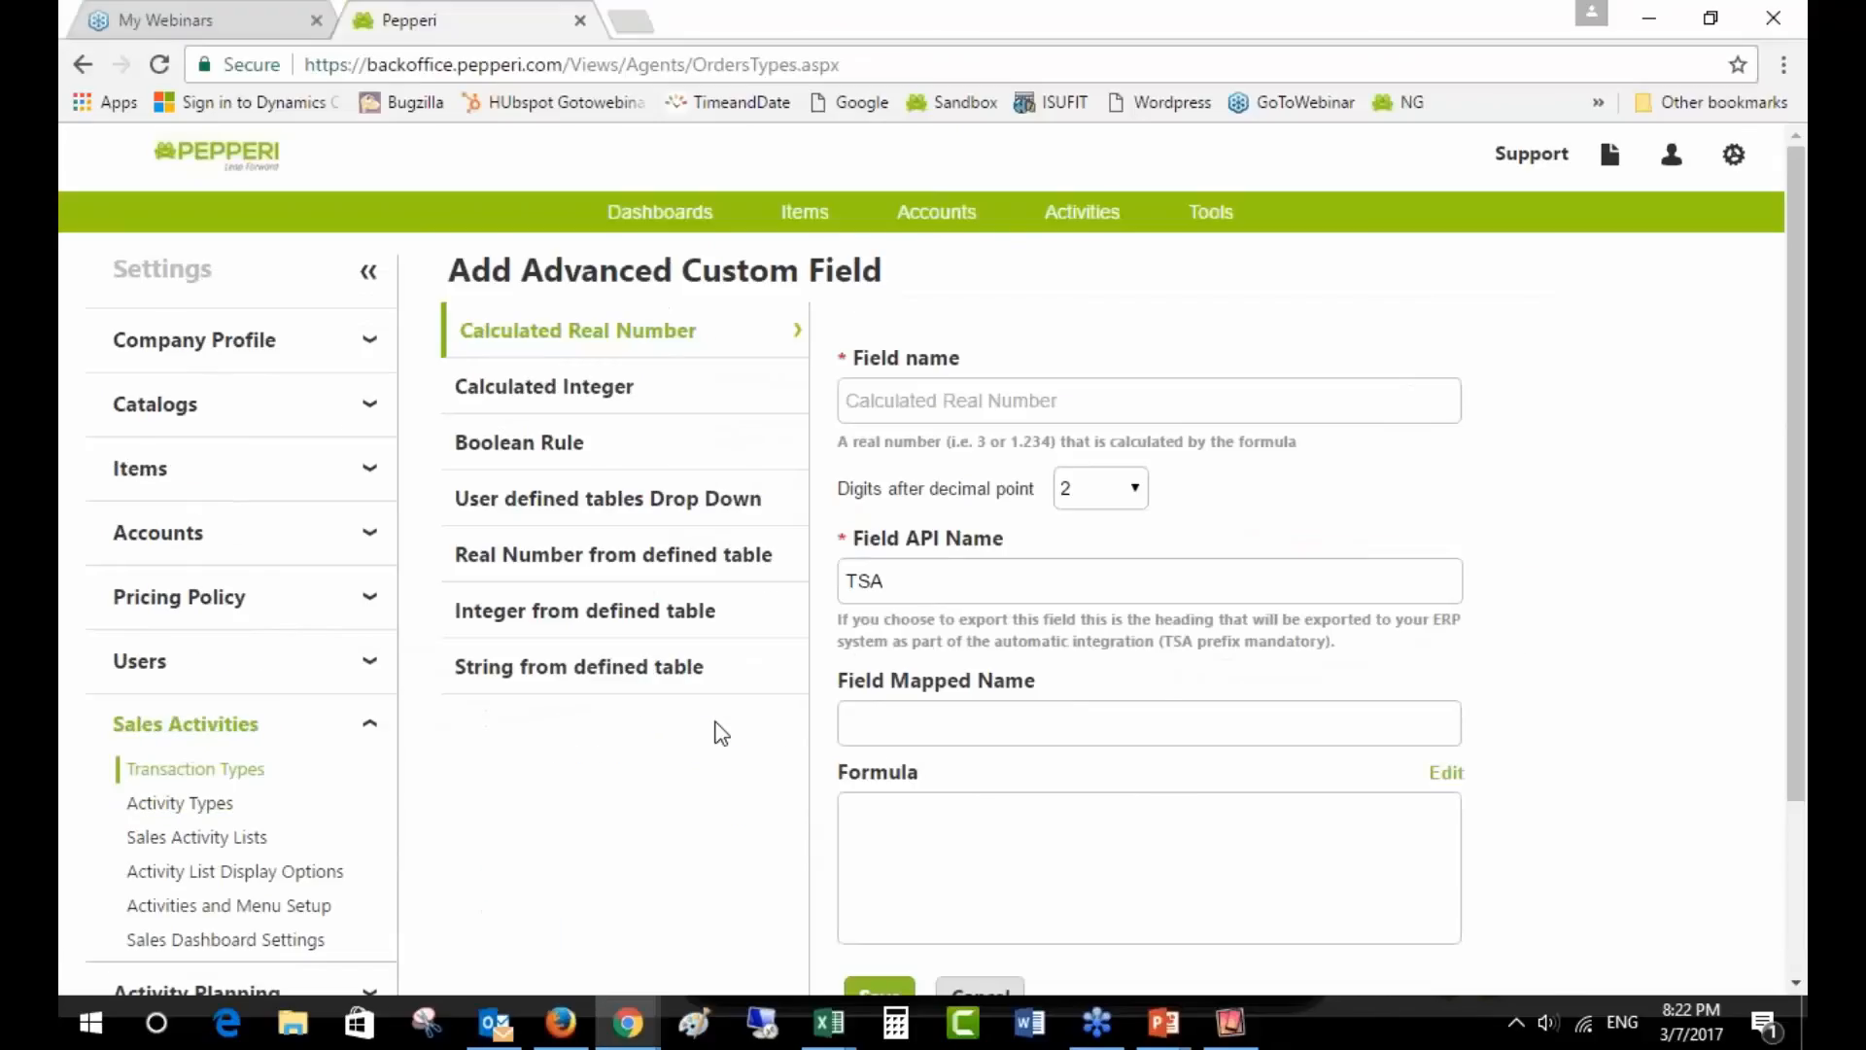
- Discard the new custom field and open the PriceByCustomer user defined table for editing
{"action": "scroll", "coordinate": [904, 836], "scroll_direction": "down", "scroll_amount": 1}
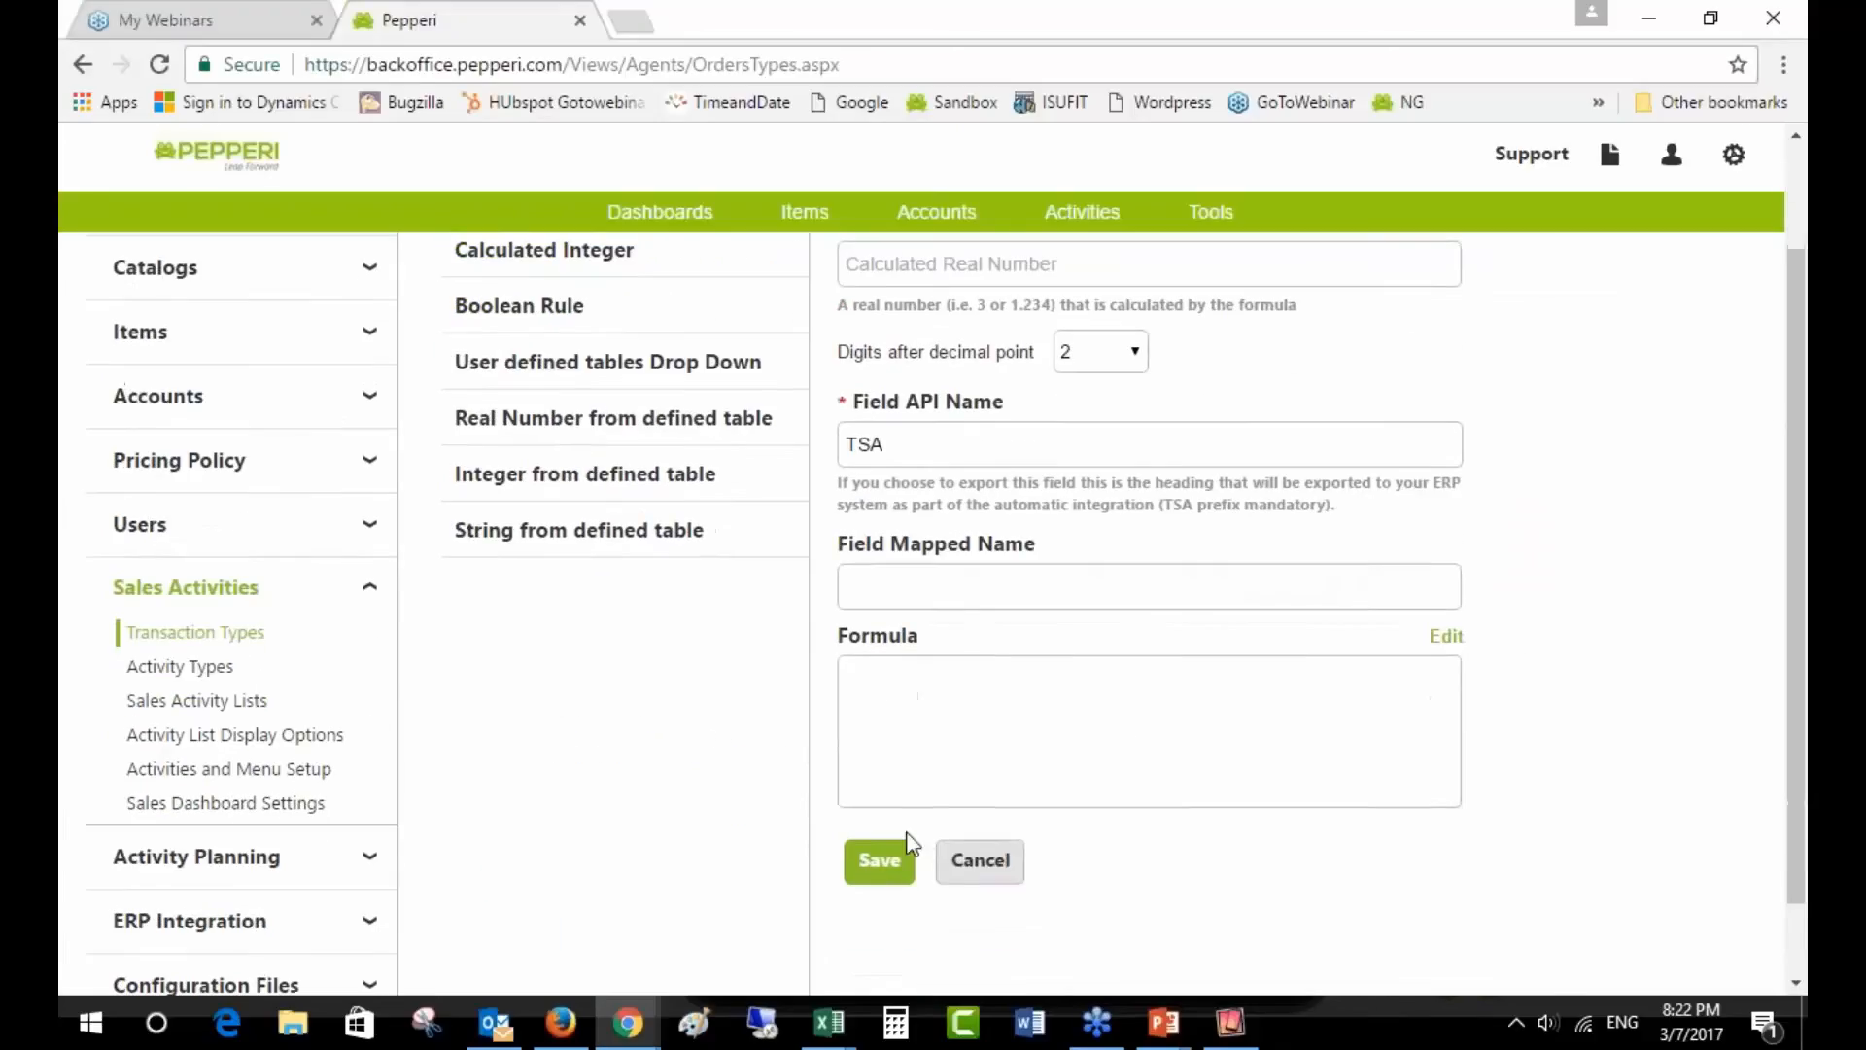
{"action": "left_click", "coordinate": [970, 865]}
{"action": "scroll", "coordinate": [965, 856], "scroll_direction": "down", "scroll_amount": 3}
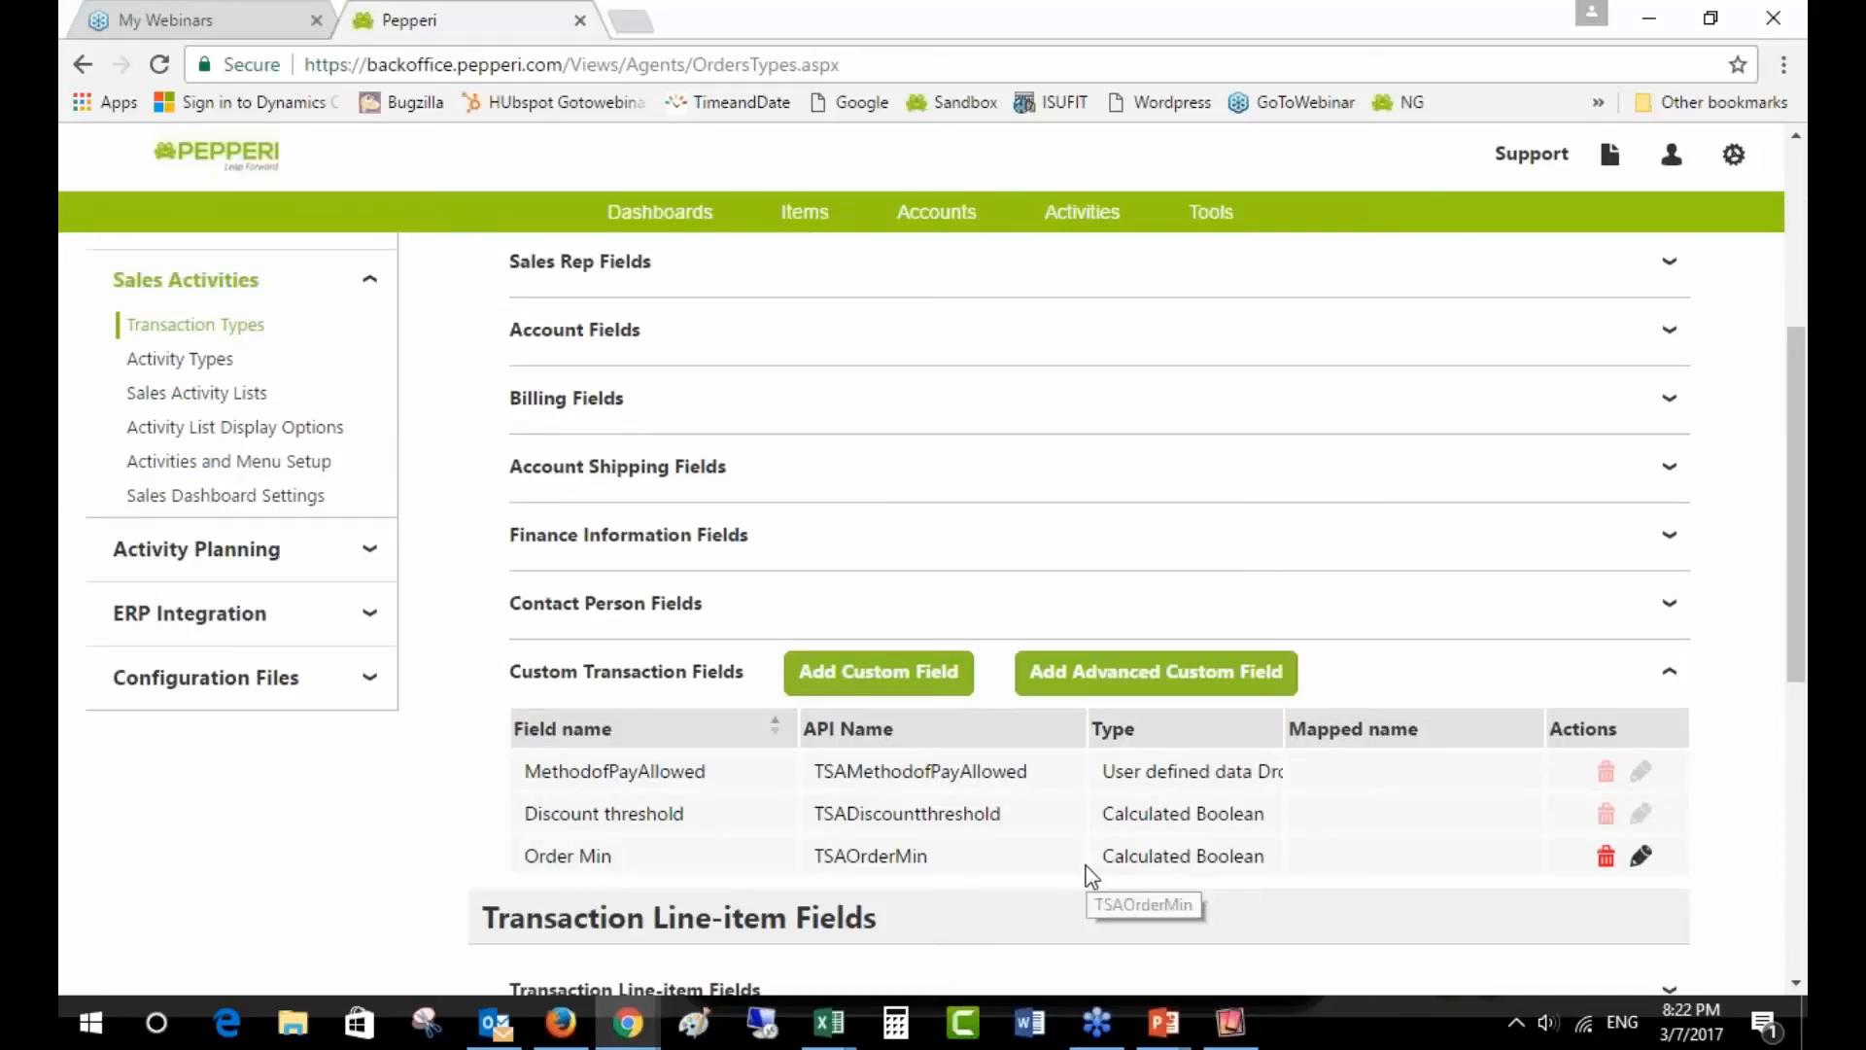
{"action": "left_click", "coordinate": [214, 679]}
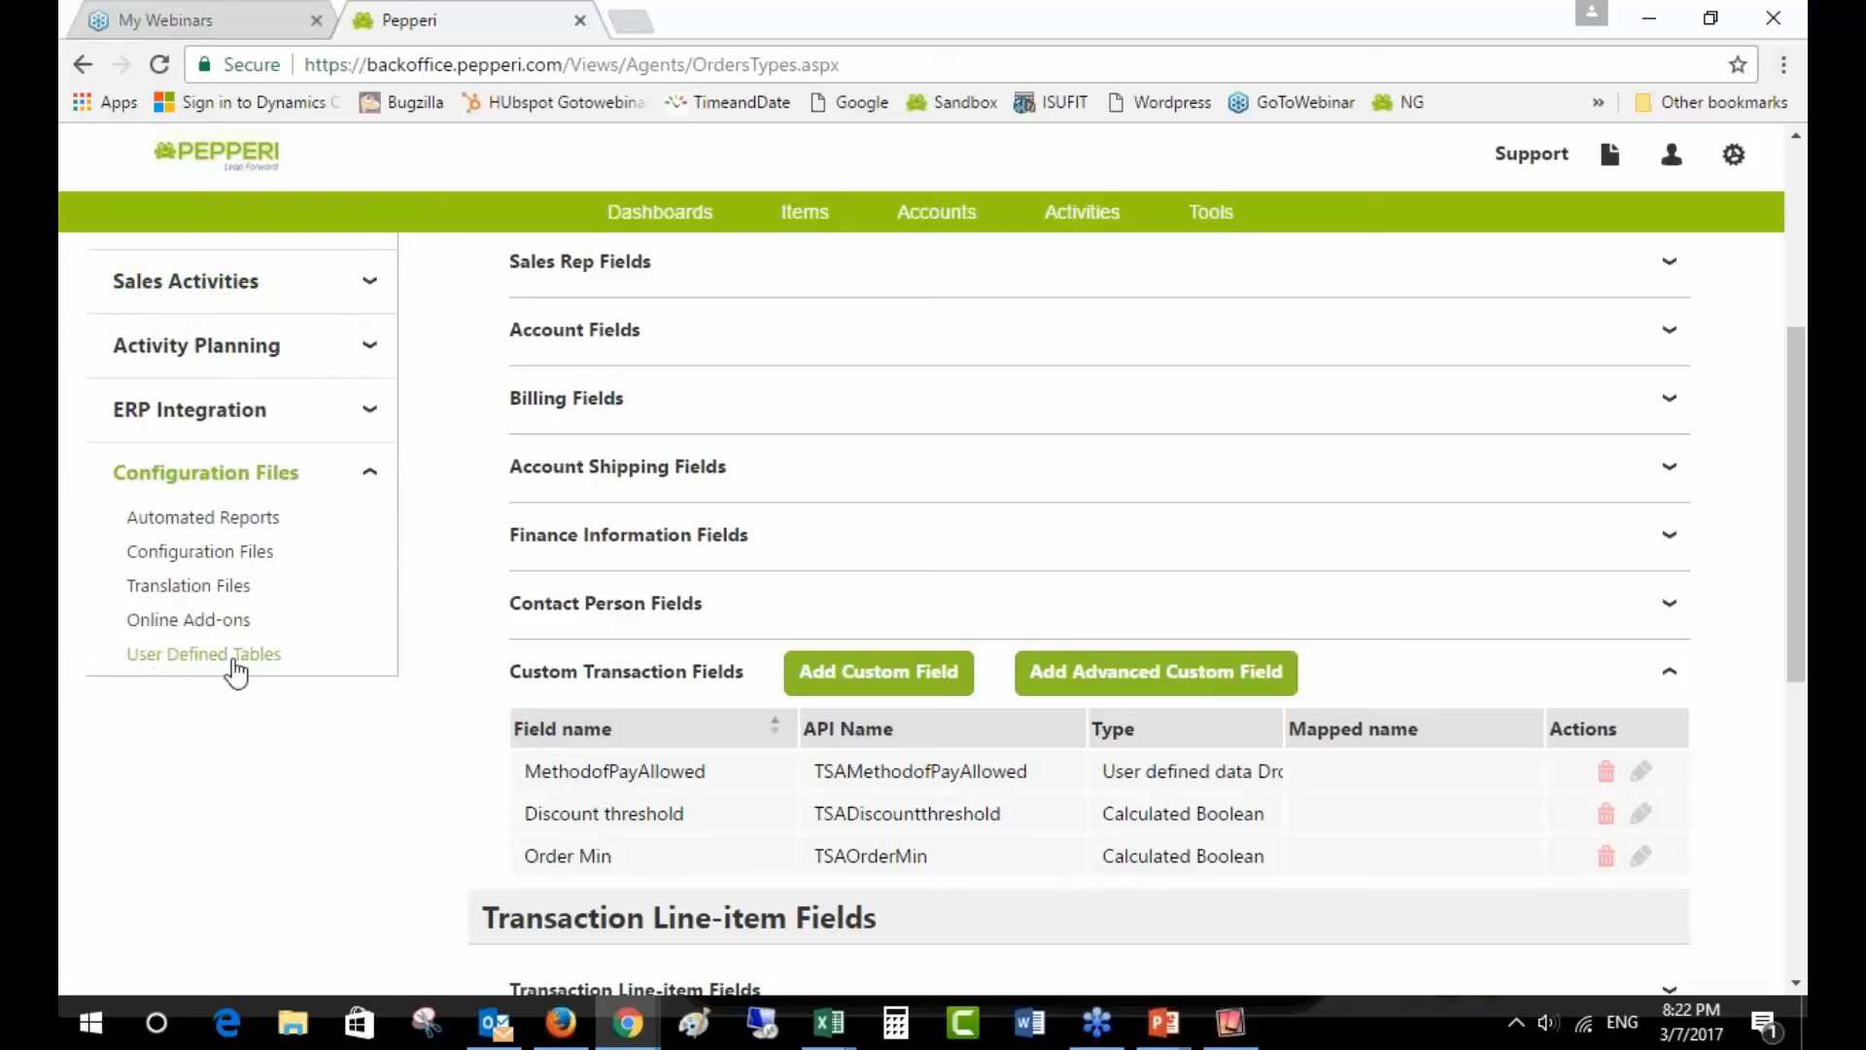
{"action": "left_click", "coordinate": [234, 659]}
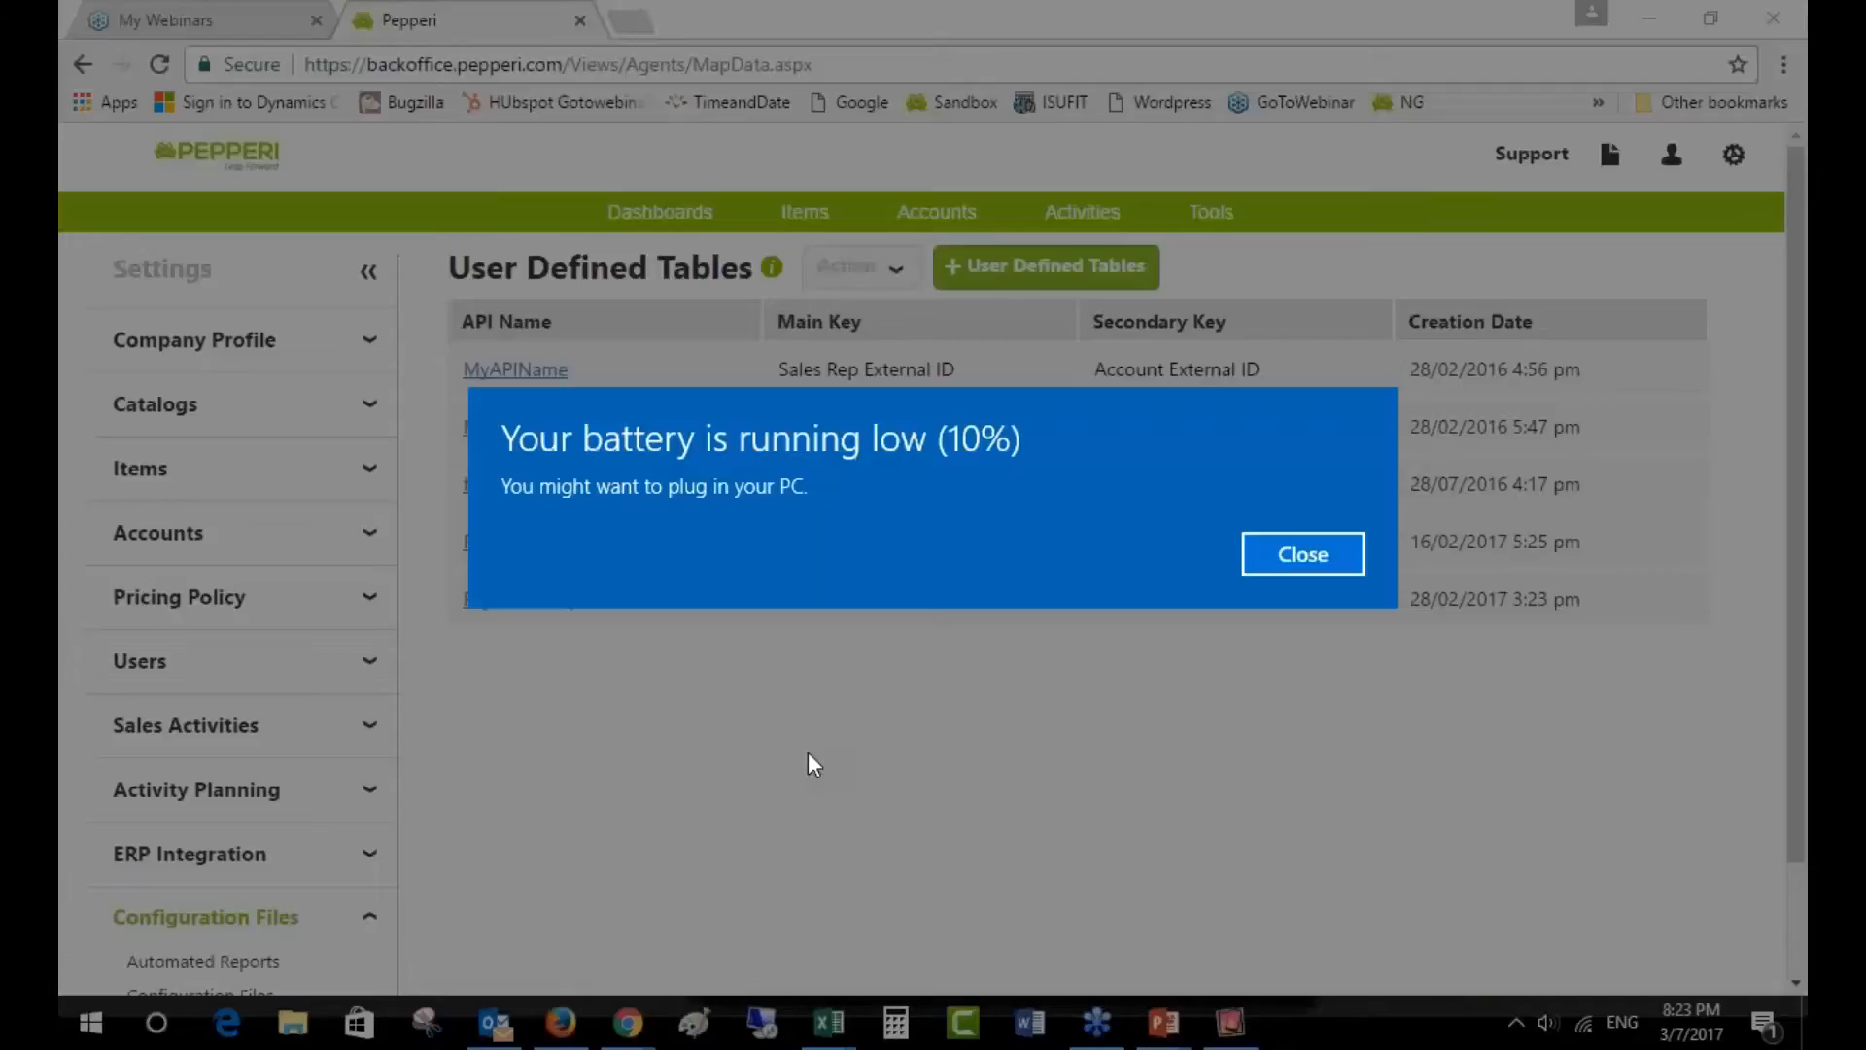
{"action": "left_click", "coordinate": [1283, 566]}
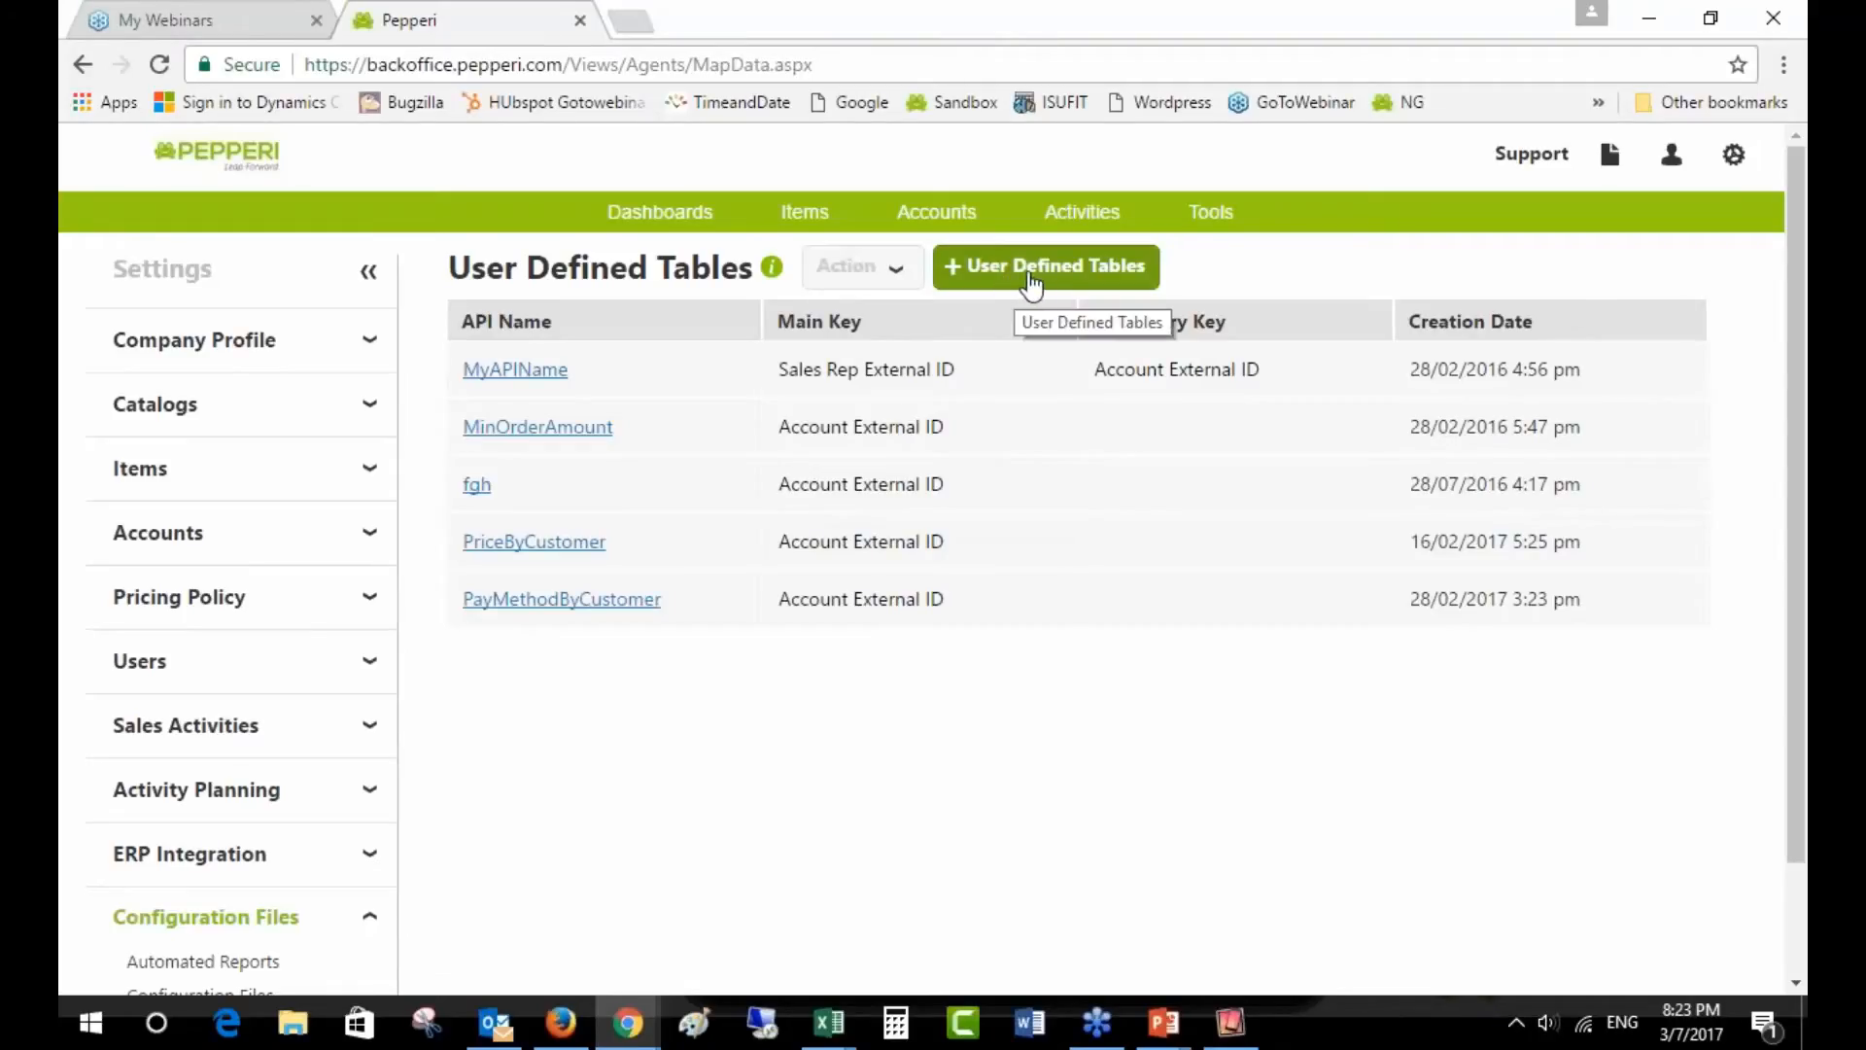
{"action": "left_click", "coordinate": [673, 539]}
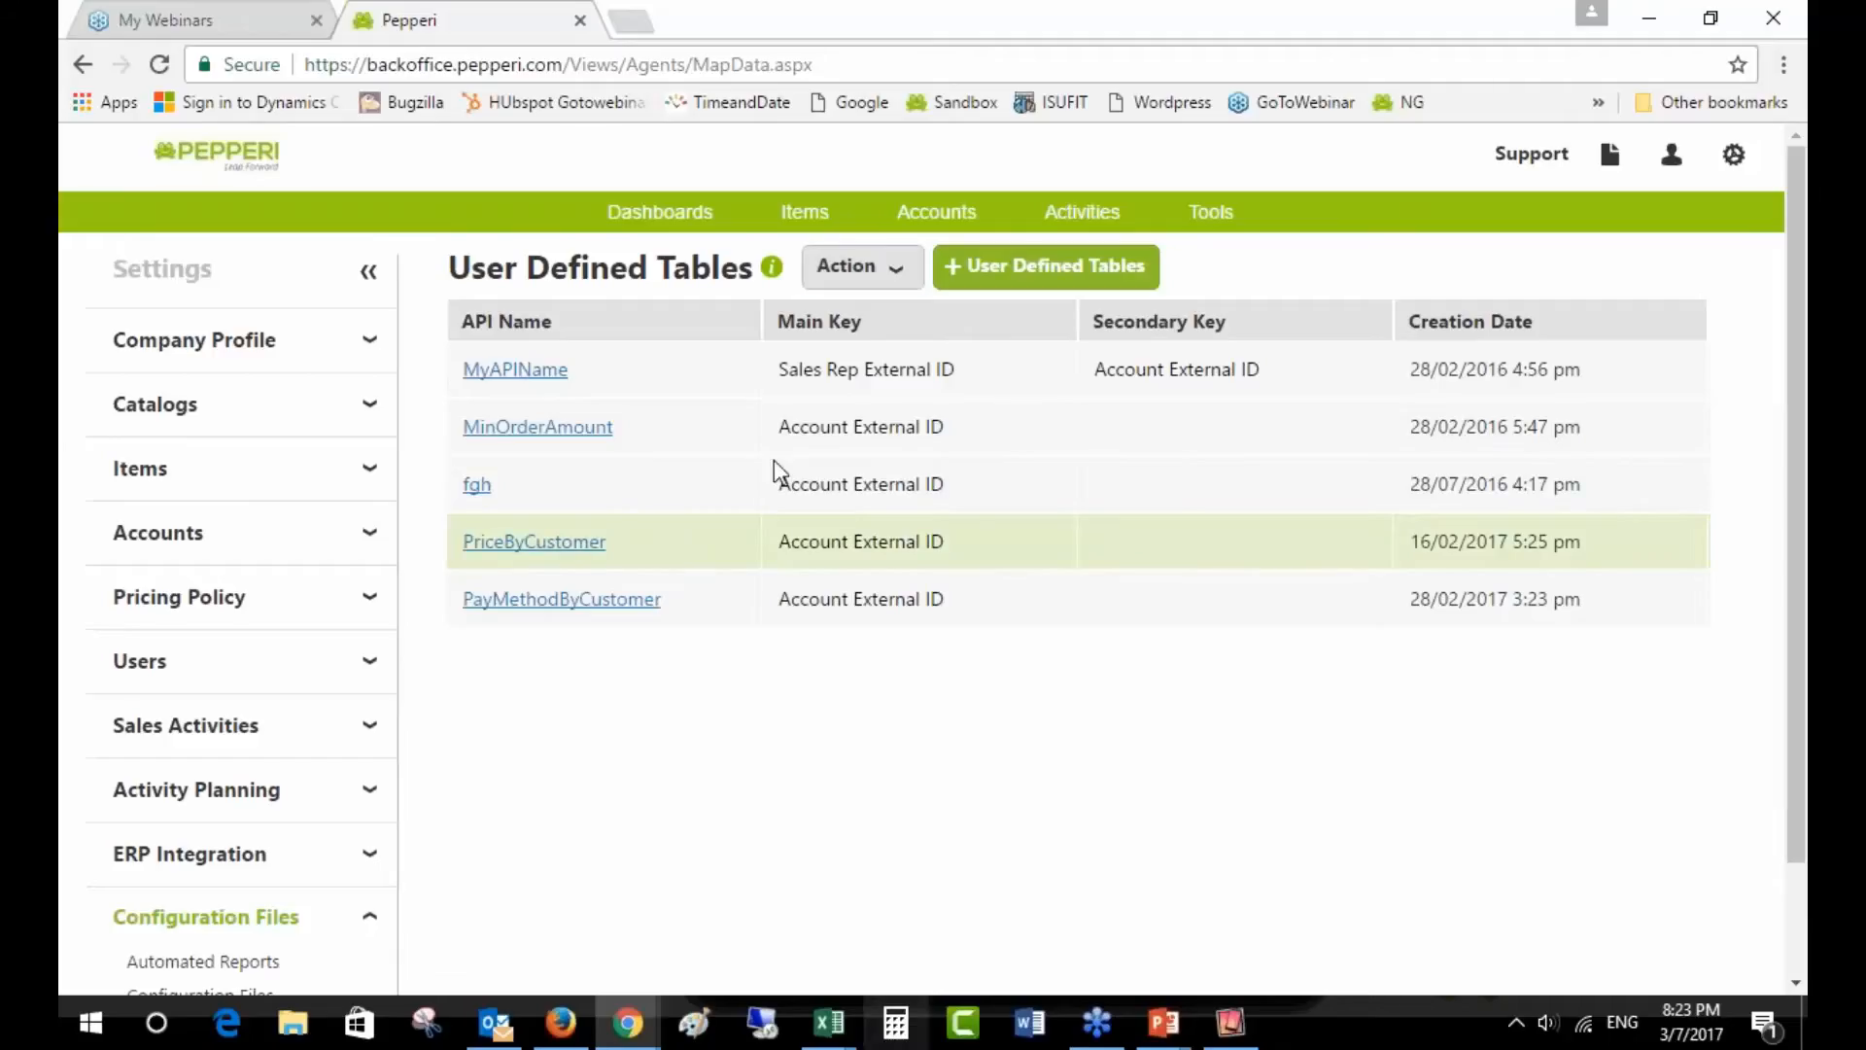
{"action": "left_click", "coordinate": [875, 269]}
{"action": "left_click", "coordinate": [847, 307]}
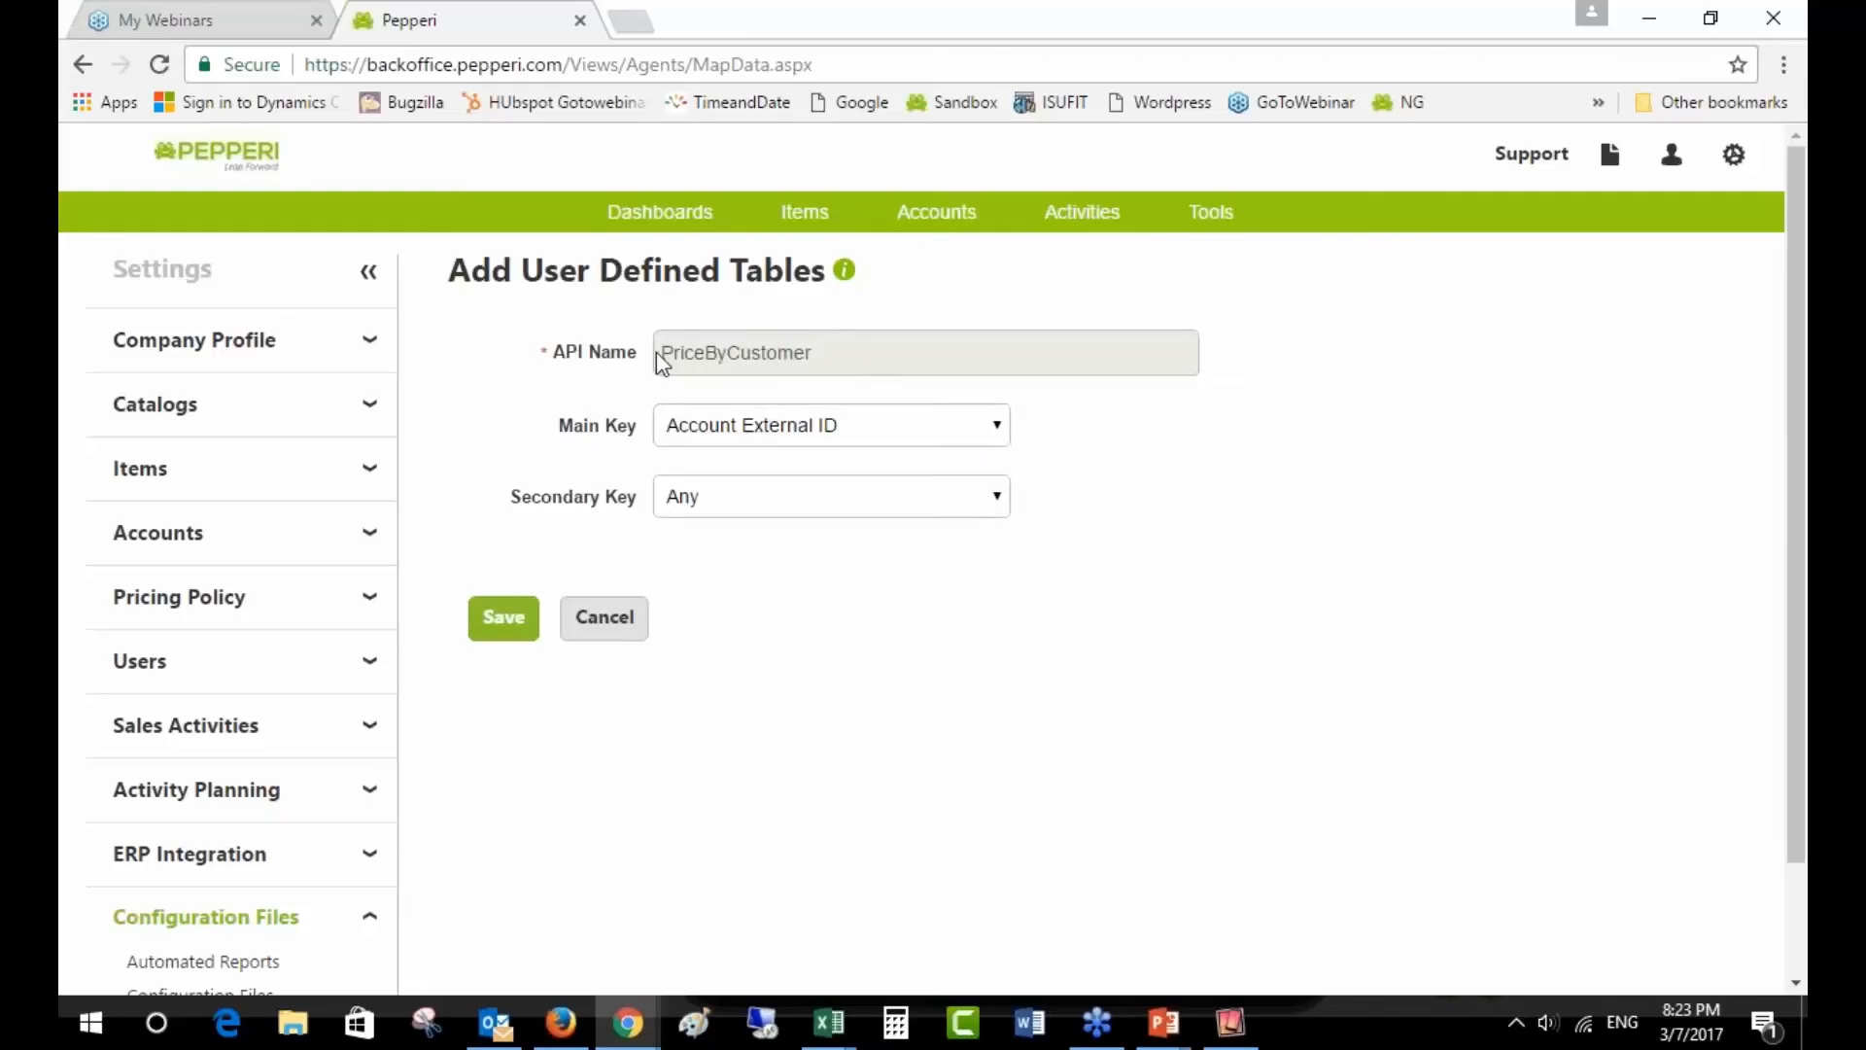
- Select the PricebyCustomer MapDataExternalID entries in column A of mapdata Price Tiers for comparison
{"action": "left_click", "coordinate": [829, 1022]}
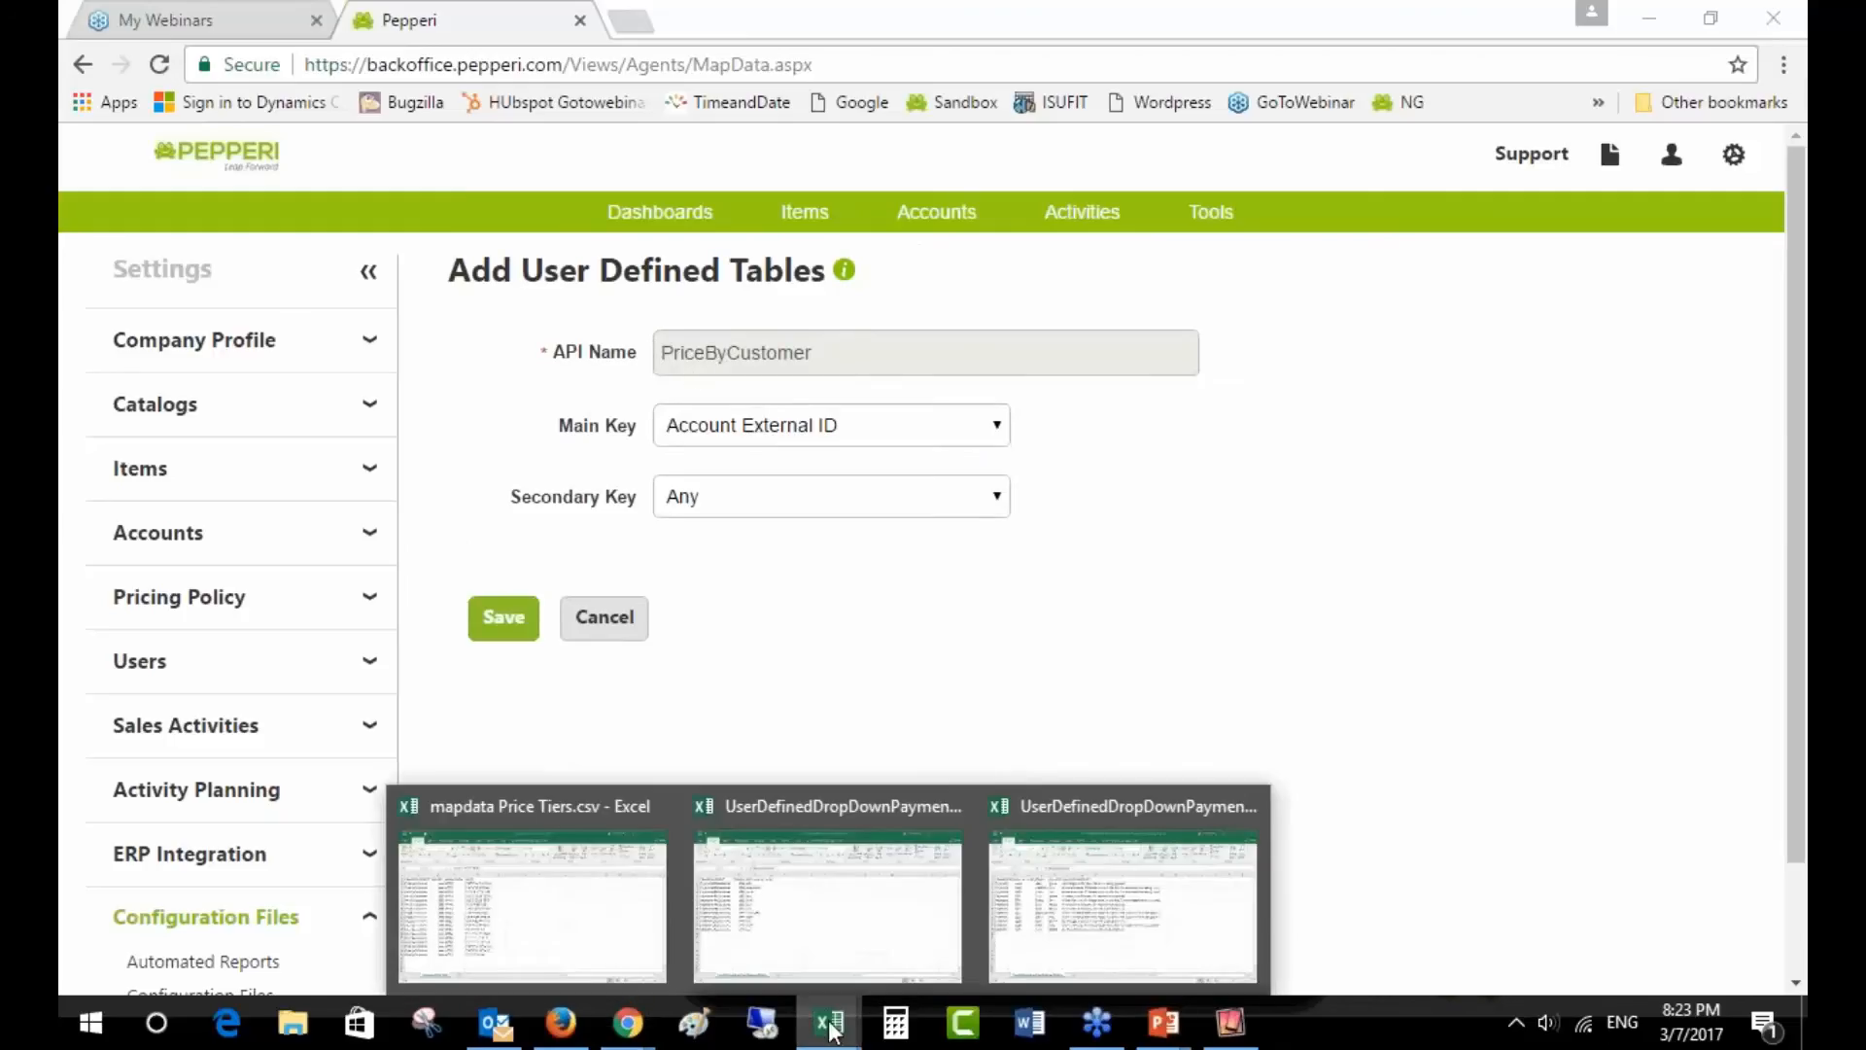
{"action": "left_click", "coordinate": [551, 909]}
{"action": "left_click", "coordinate": [161, 321]}
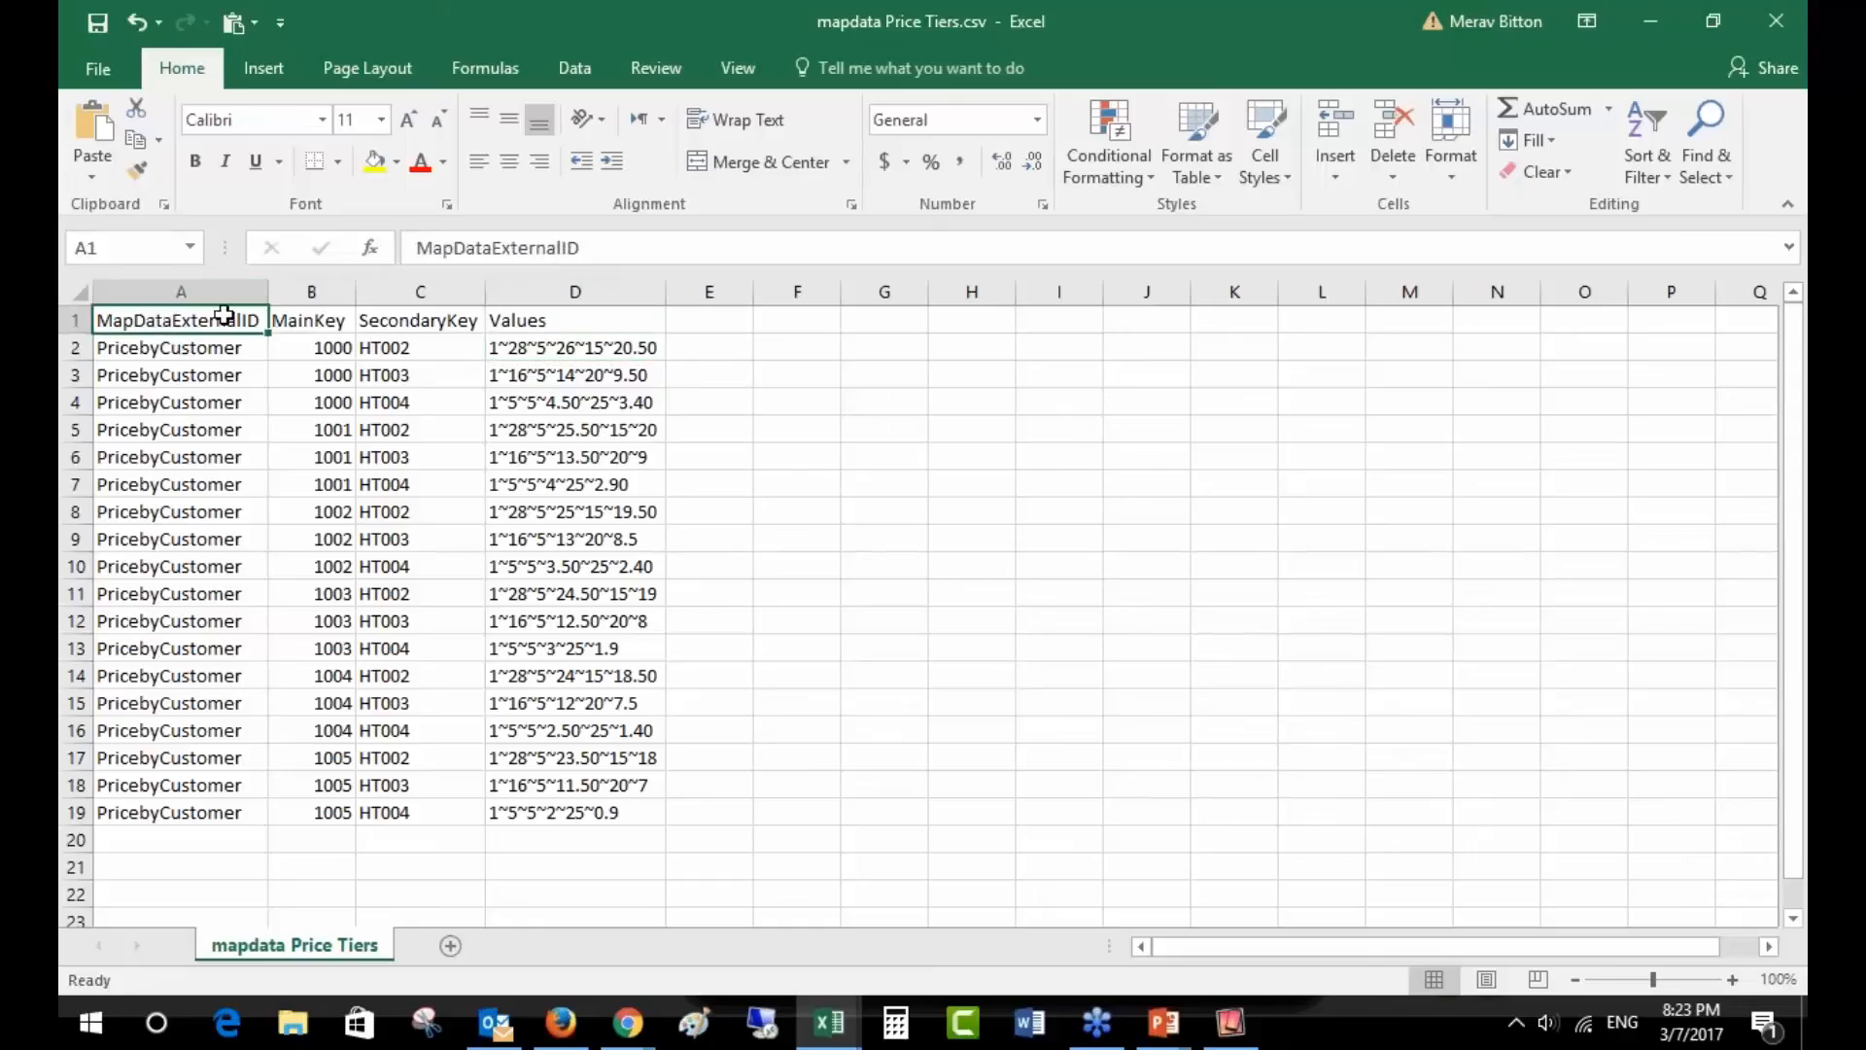
{"action": "left_click_drag", "start_coordinate": [224, 347], "coordinate": [241, 809]}
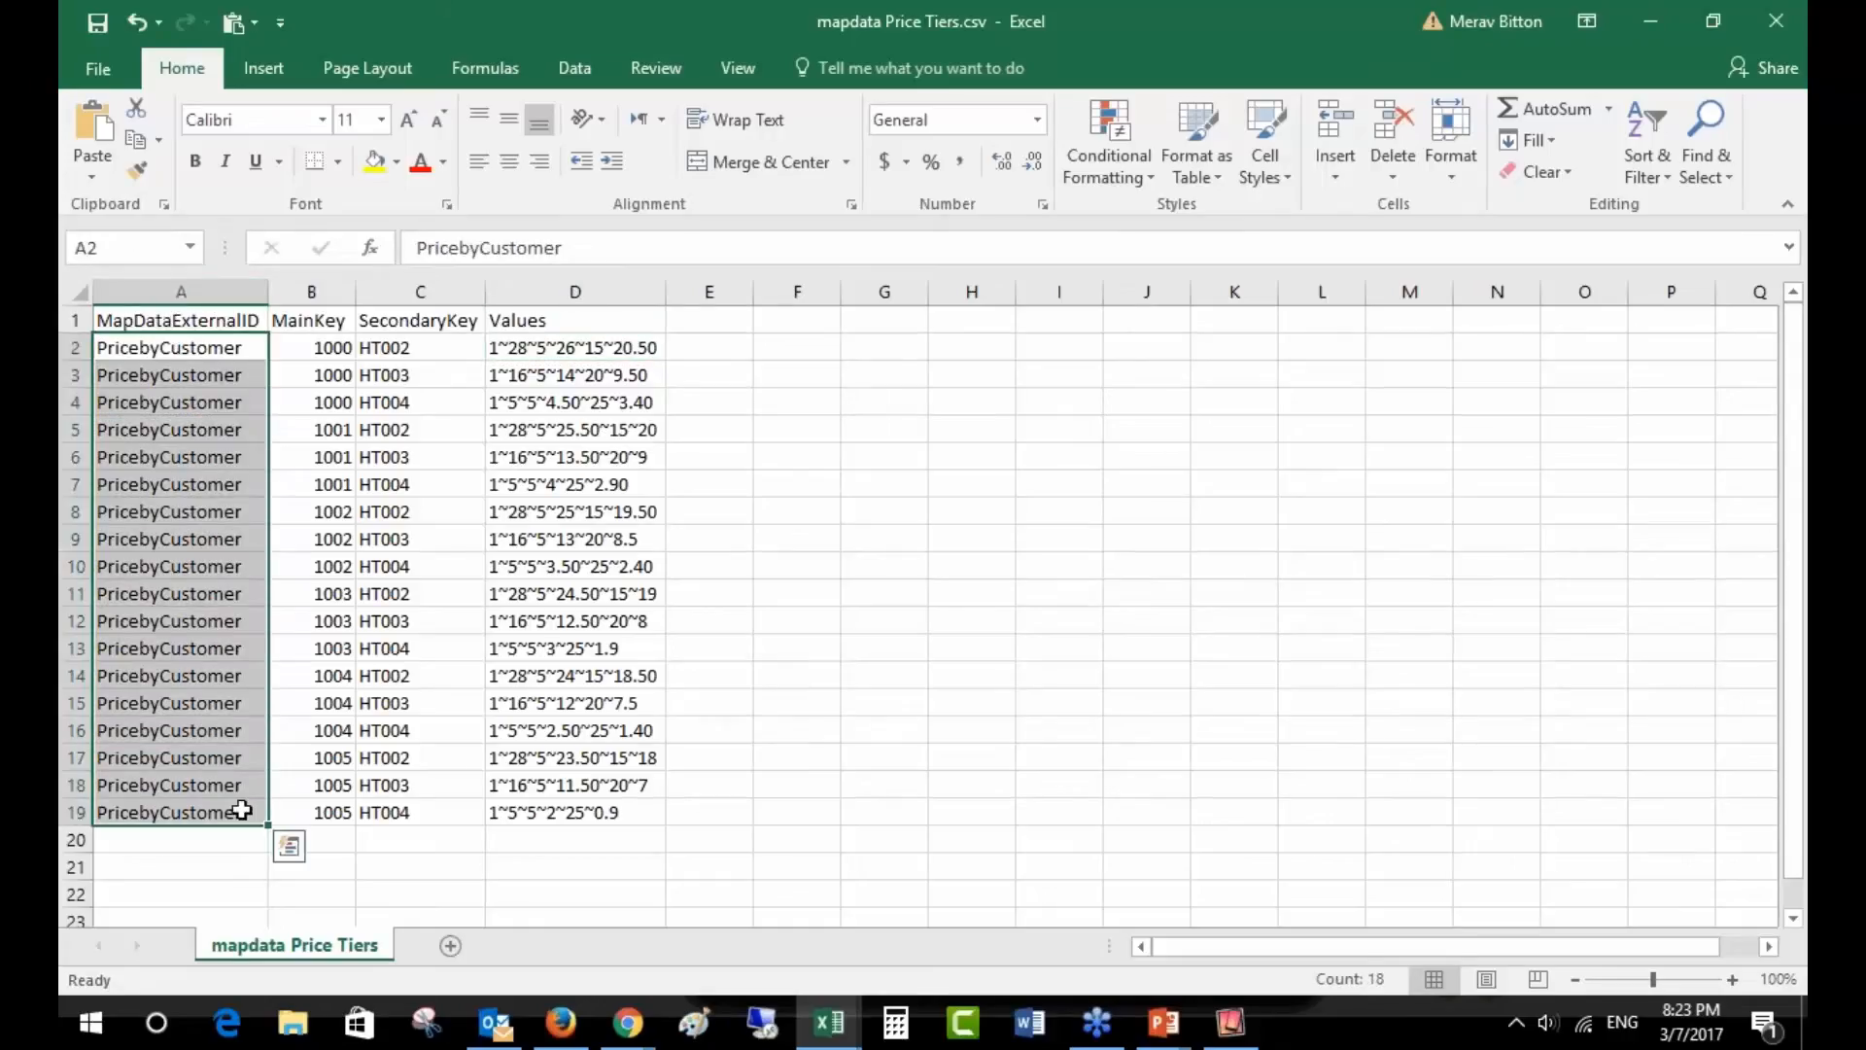
{"action": "key", "text": "alt+Tab"}
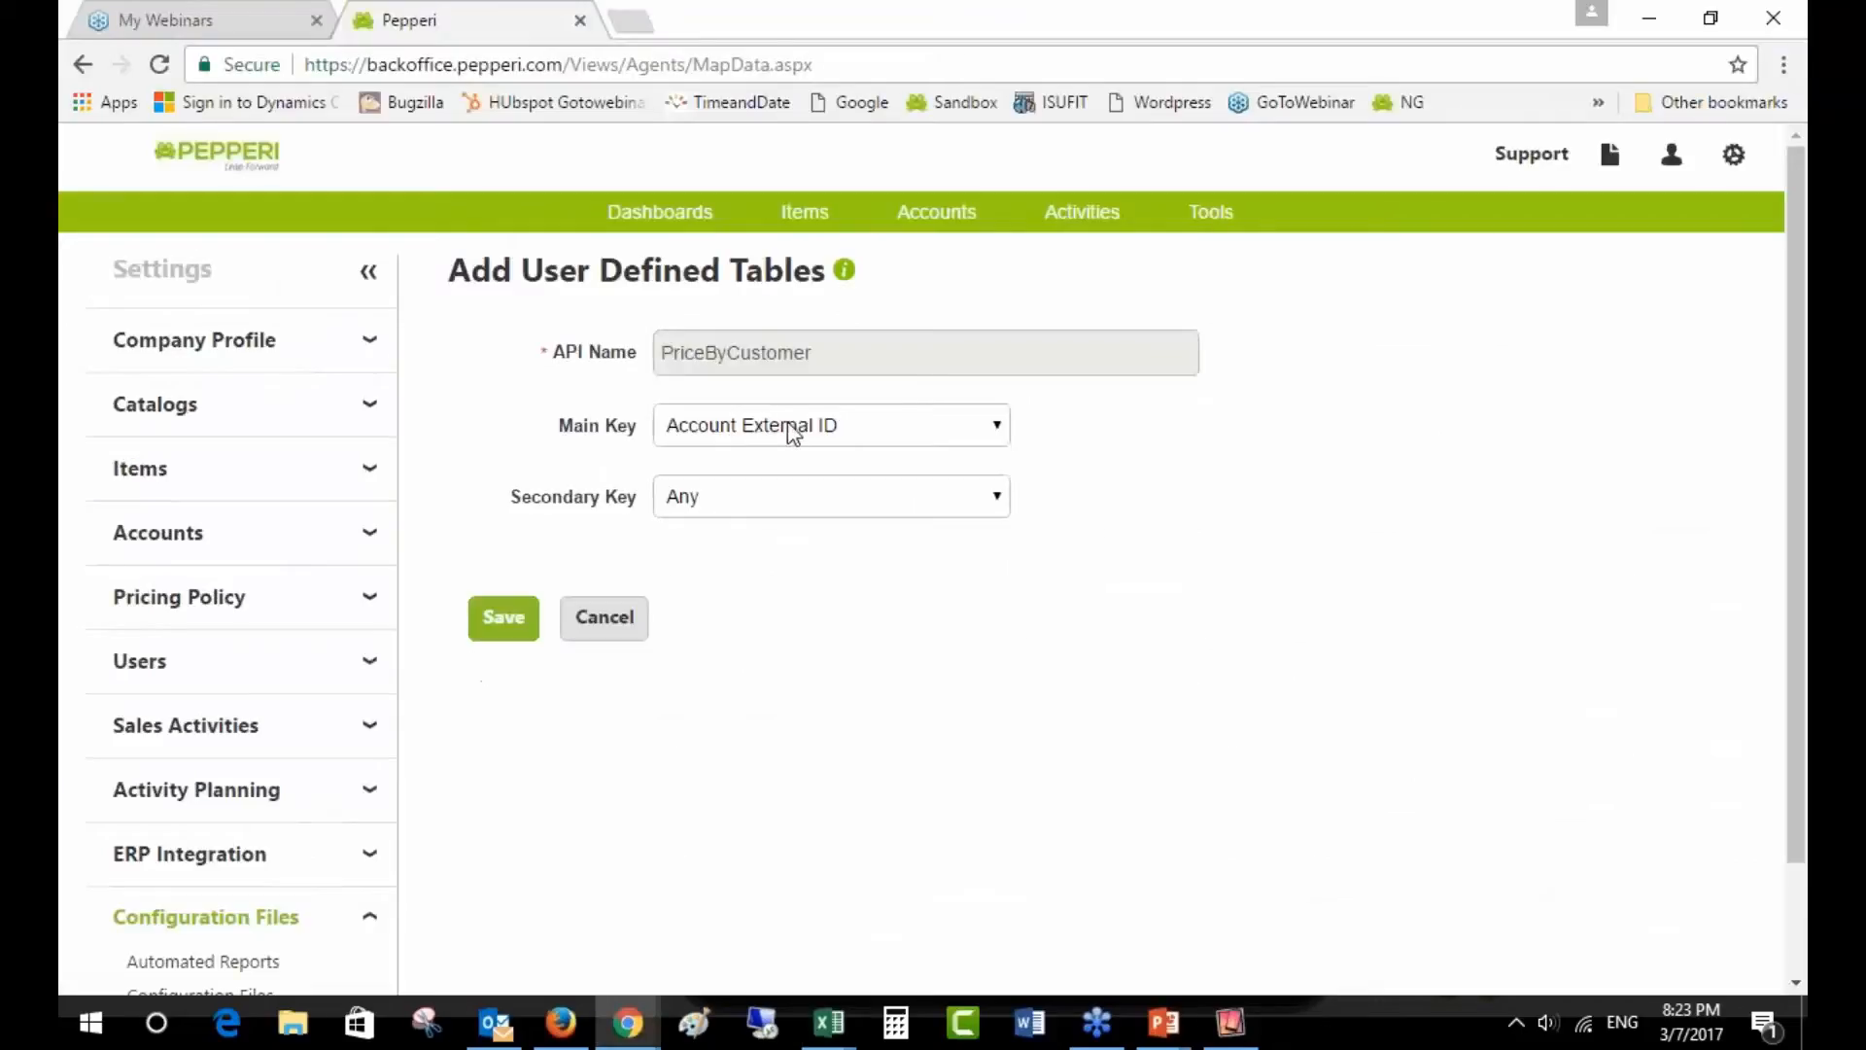
- Check main key Account External ID and secondary key Any against column C values, then cancel
{"action": "left_click", "coordinate": [795, 430]}
{"action": "left_click", "coordinate": [795, 430]}
{"action": "left_click", "coordinate": [827, 511]}
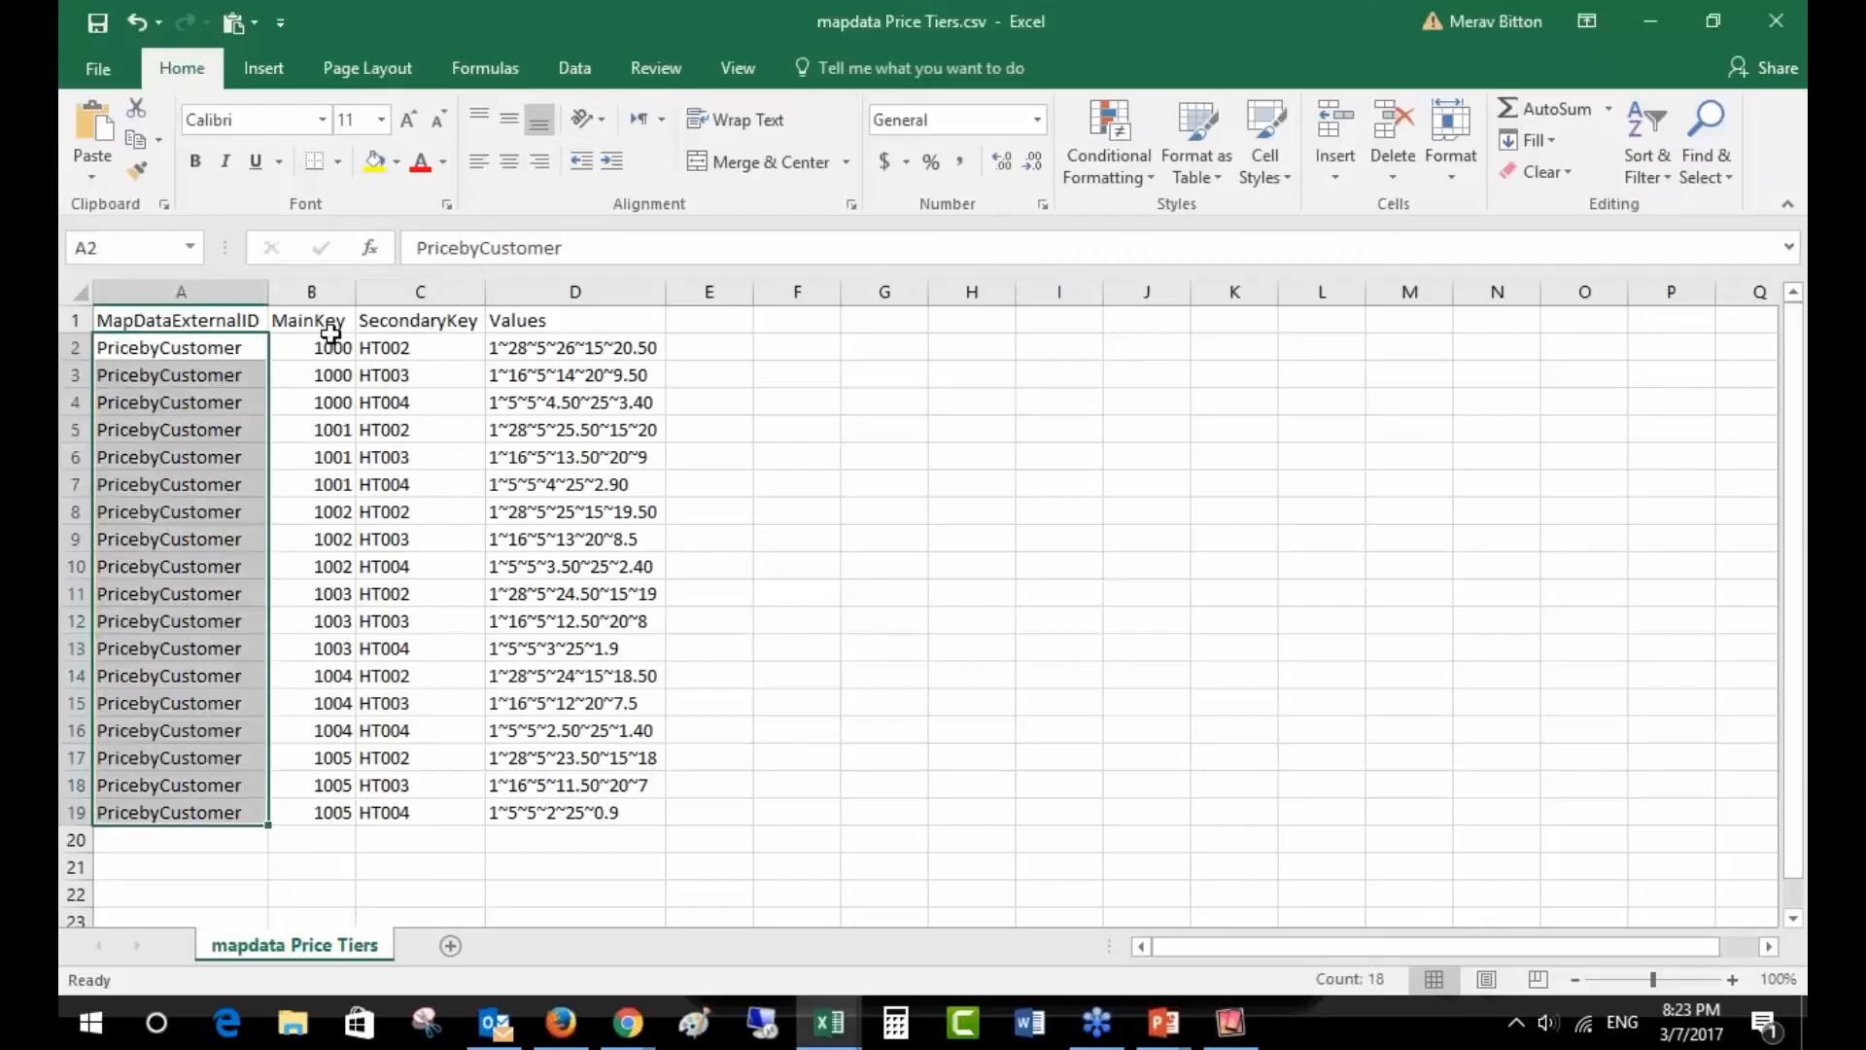
{"action": "left_click", "coordinate": [417, 350]}
{"action": "left_click_drag", "start_coordinate": [417, 351], "coordinate": [434, 811]}
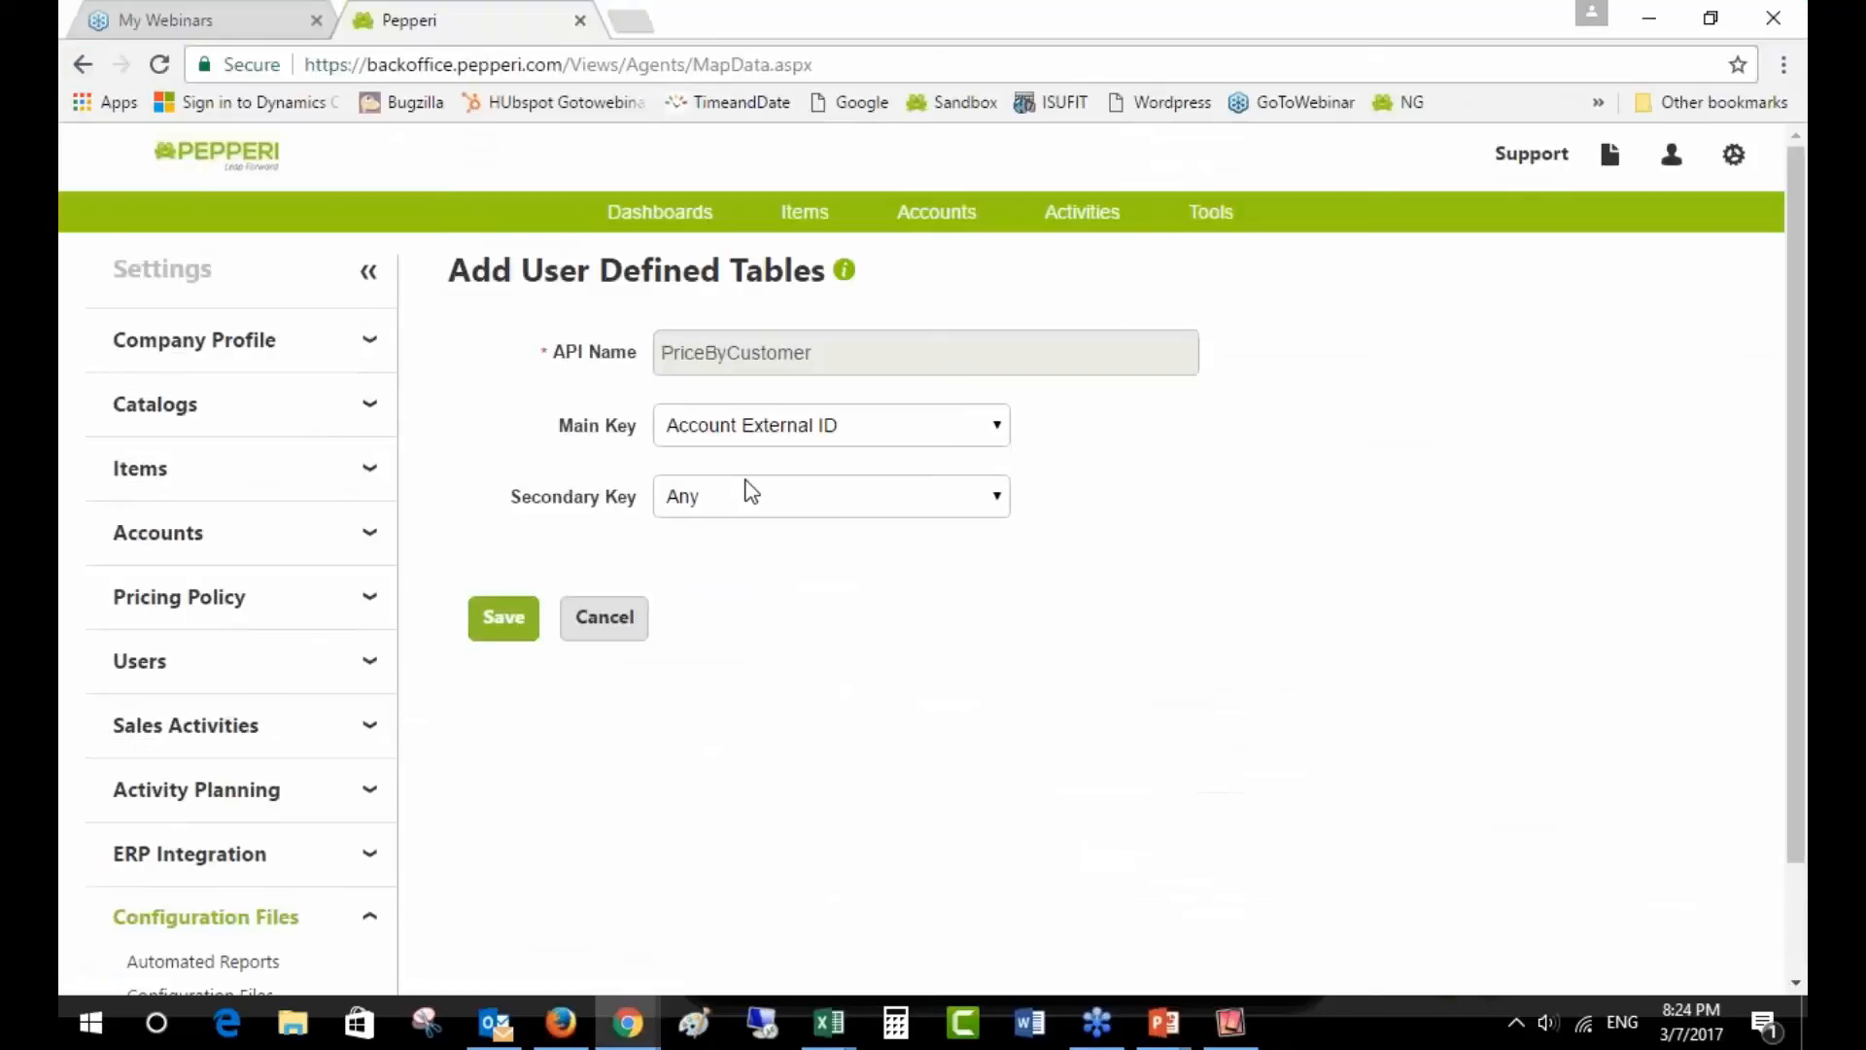
{"action": "left_click", "coordinate": [731, 513]}
{"action": "left_click", "coordinate": [736, 513]}
{"action": "left_click", "coordinate": [615, 636]}
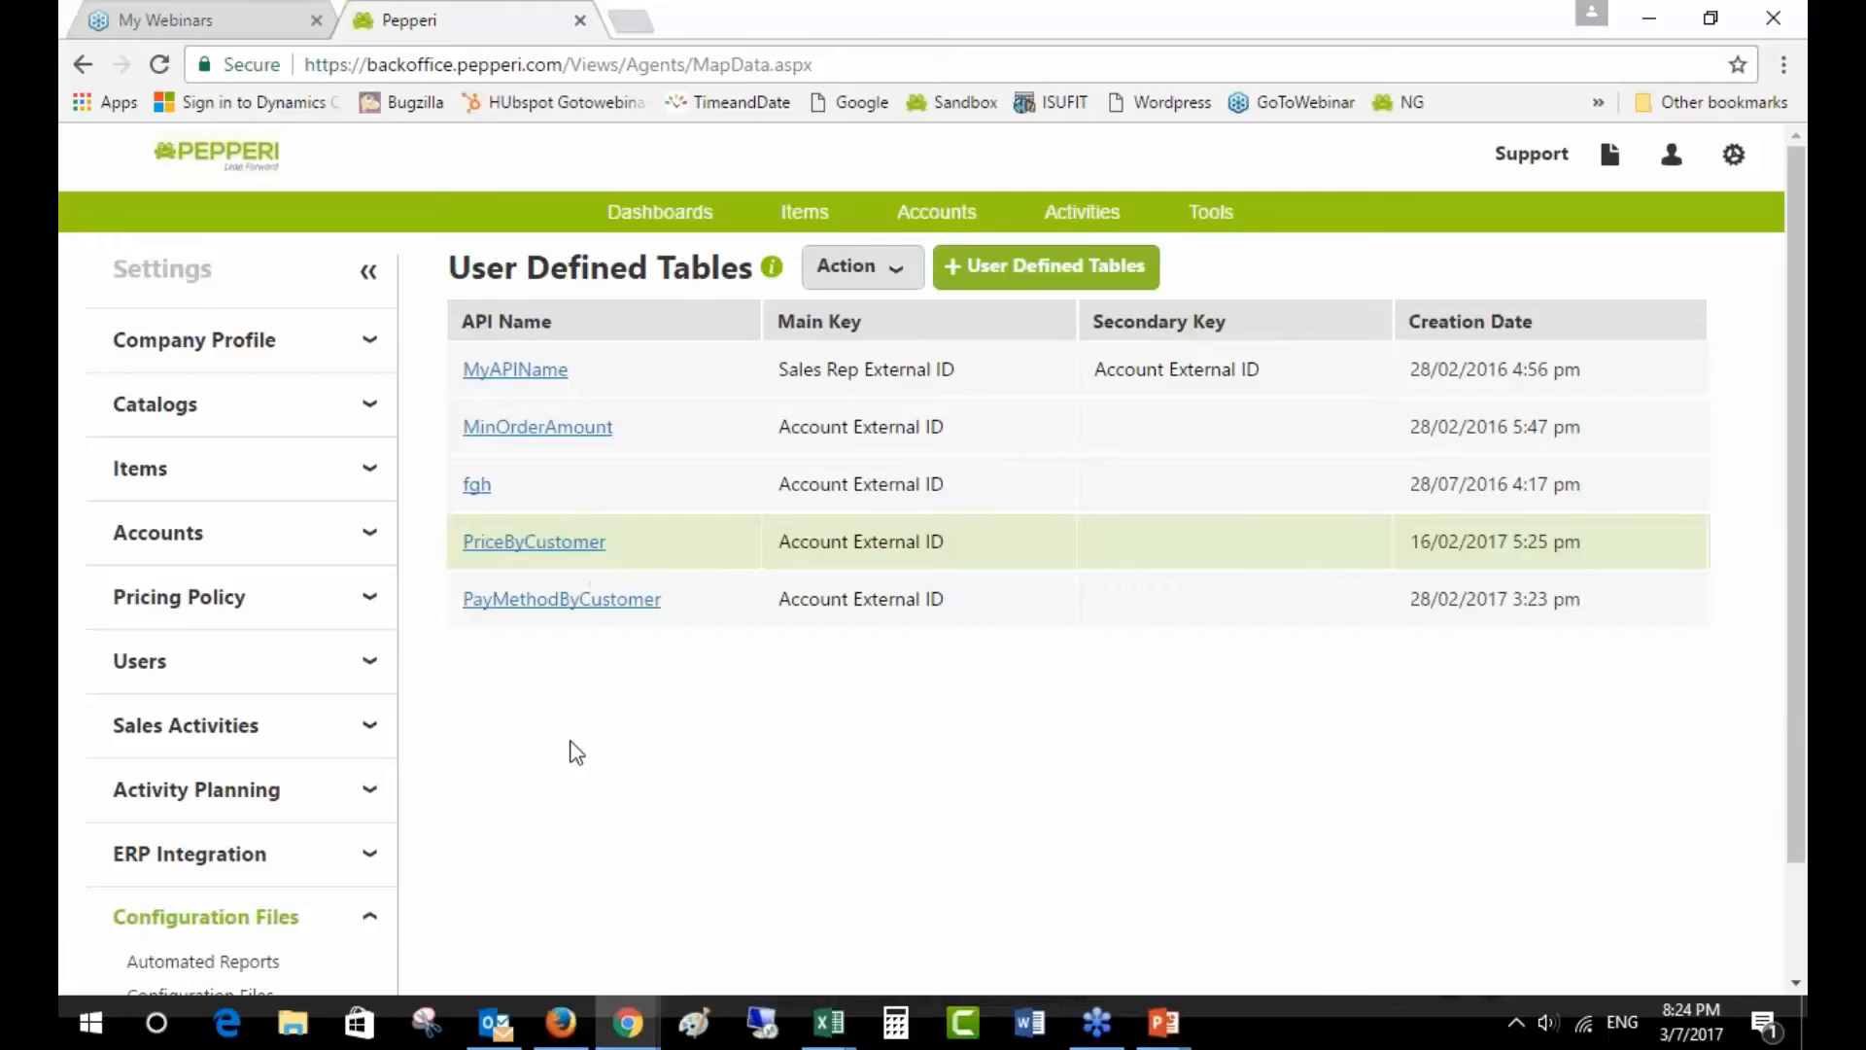
- Open ERP Integration's File Upload and Logs page to see previously uploaded files
{"action": "scroll", "coordinate": [574, 787], "scroll_direction": "down", "scroll_amount": 1}
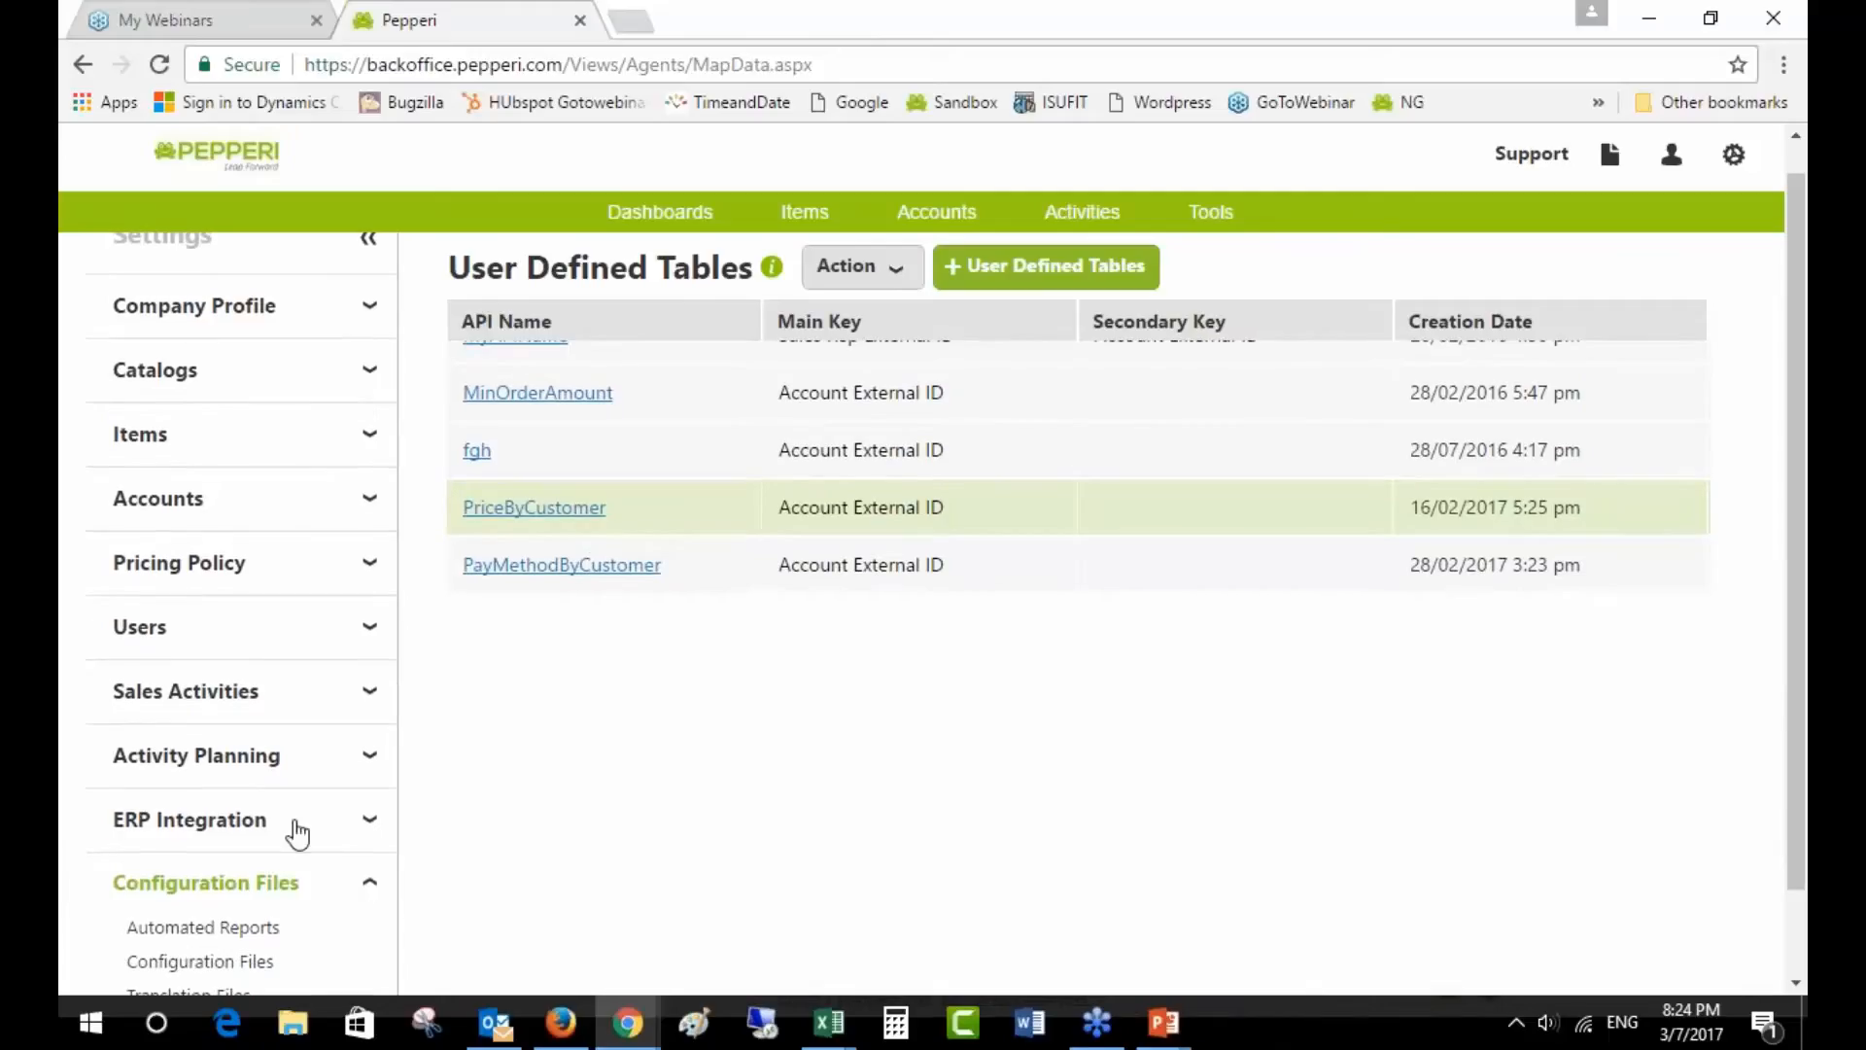
{"action": "left_click", "coordinate": [290, 825]}
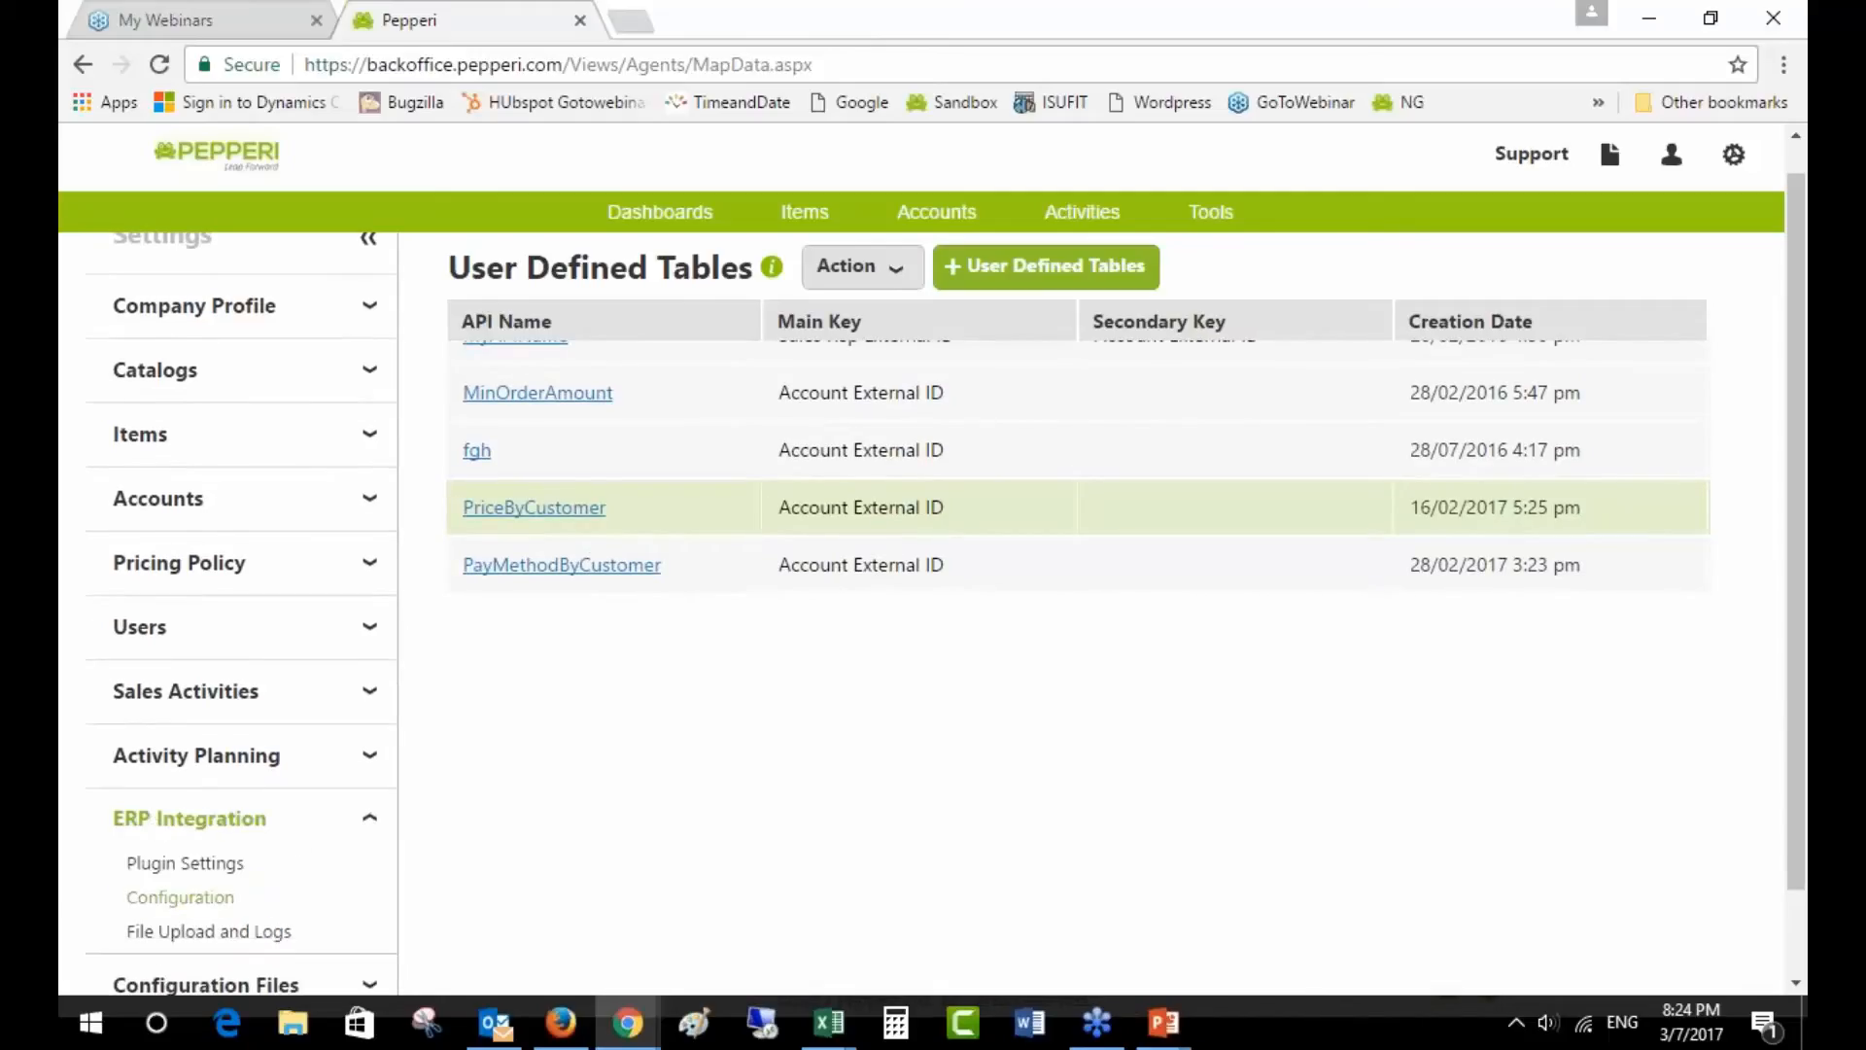
{"action": "left_click", "coordinate": [173, 933]}
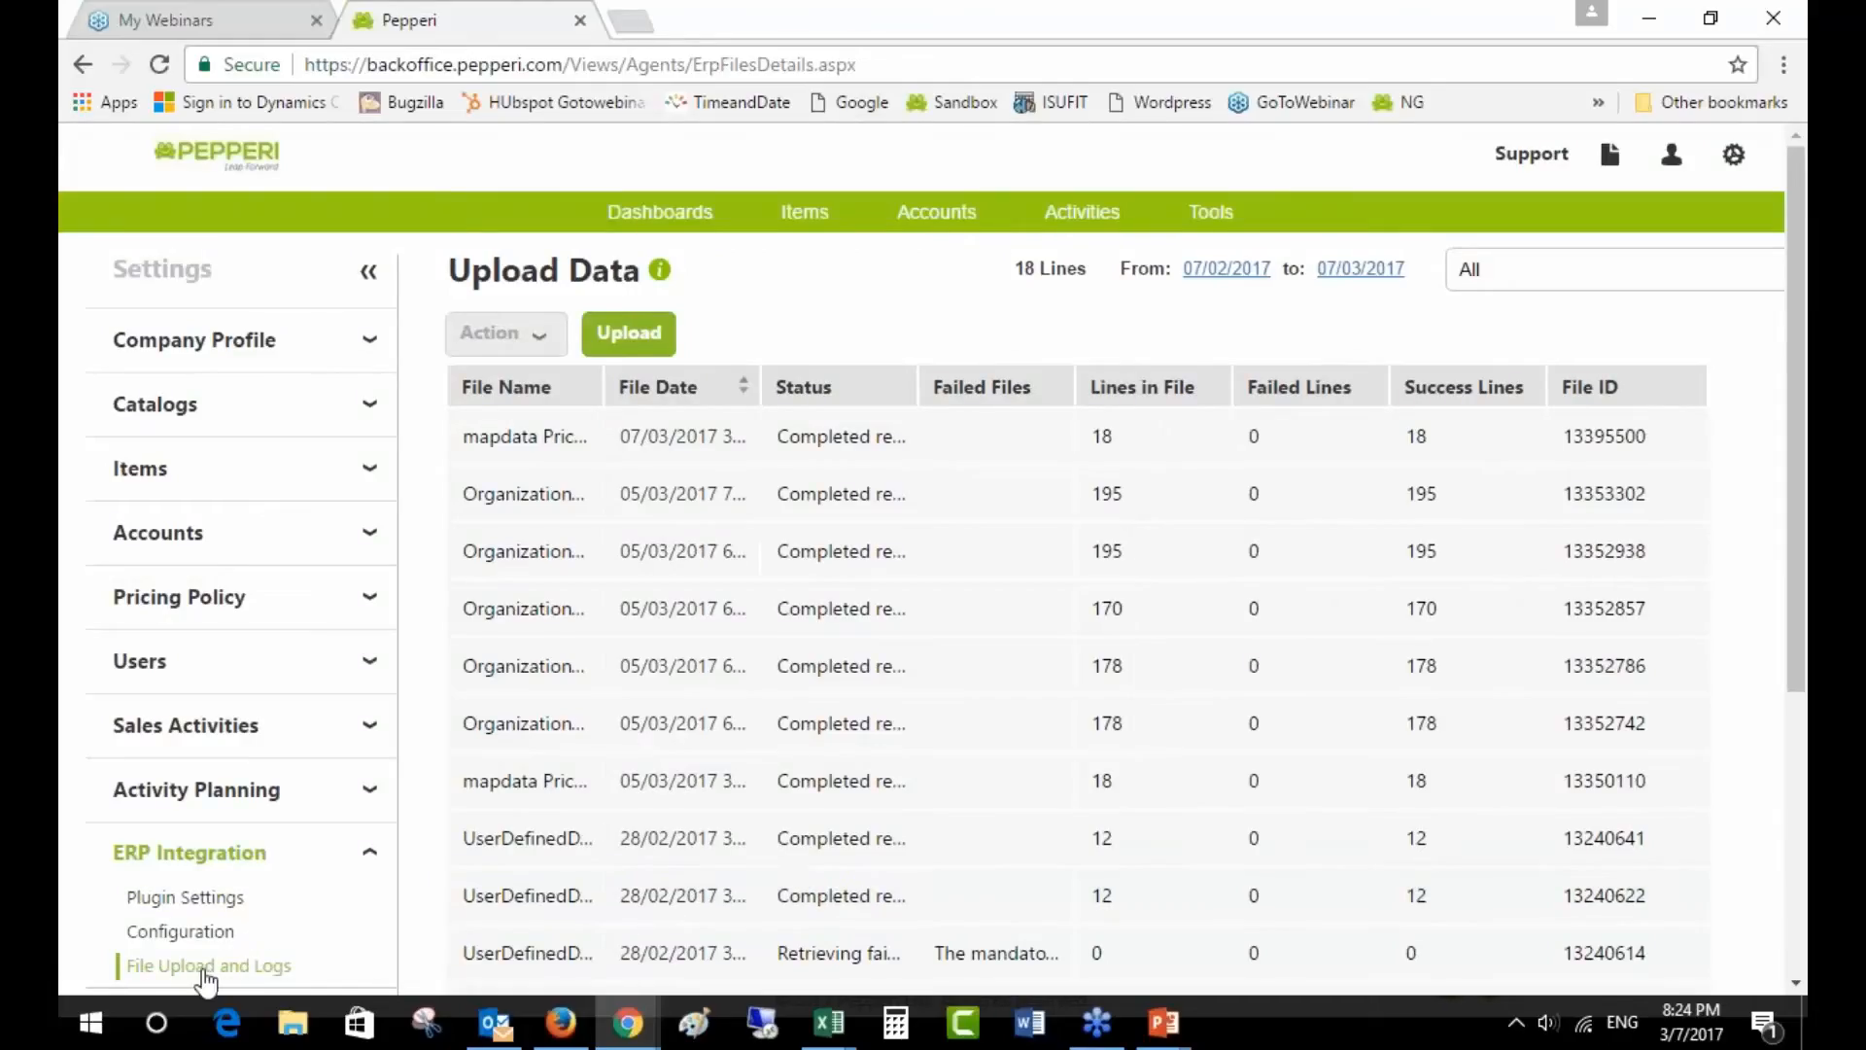
- Start a new ERP data file load with API MapData as the file type
{"action": "left_click", "coordinate": [630, 338]}
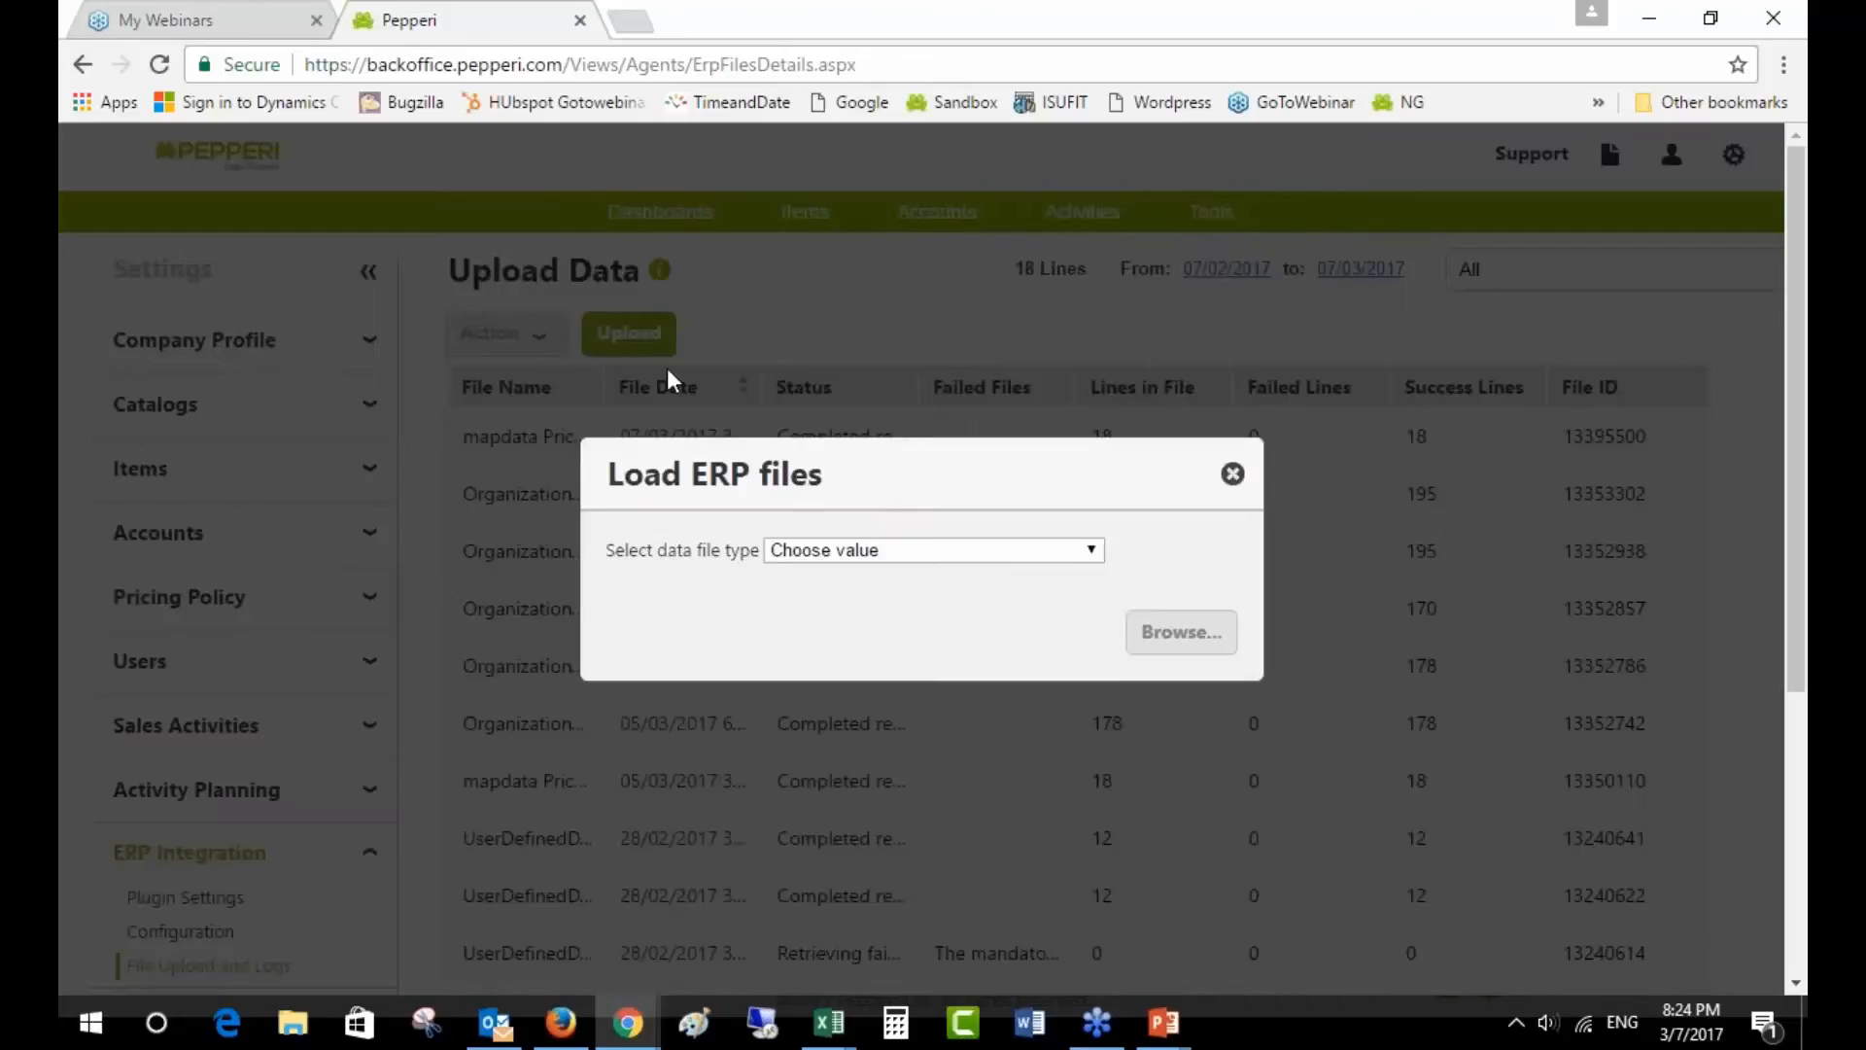
{"action": "left_click", "coordinate": [877, 556]}
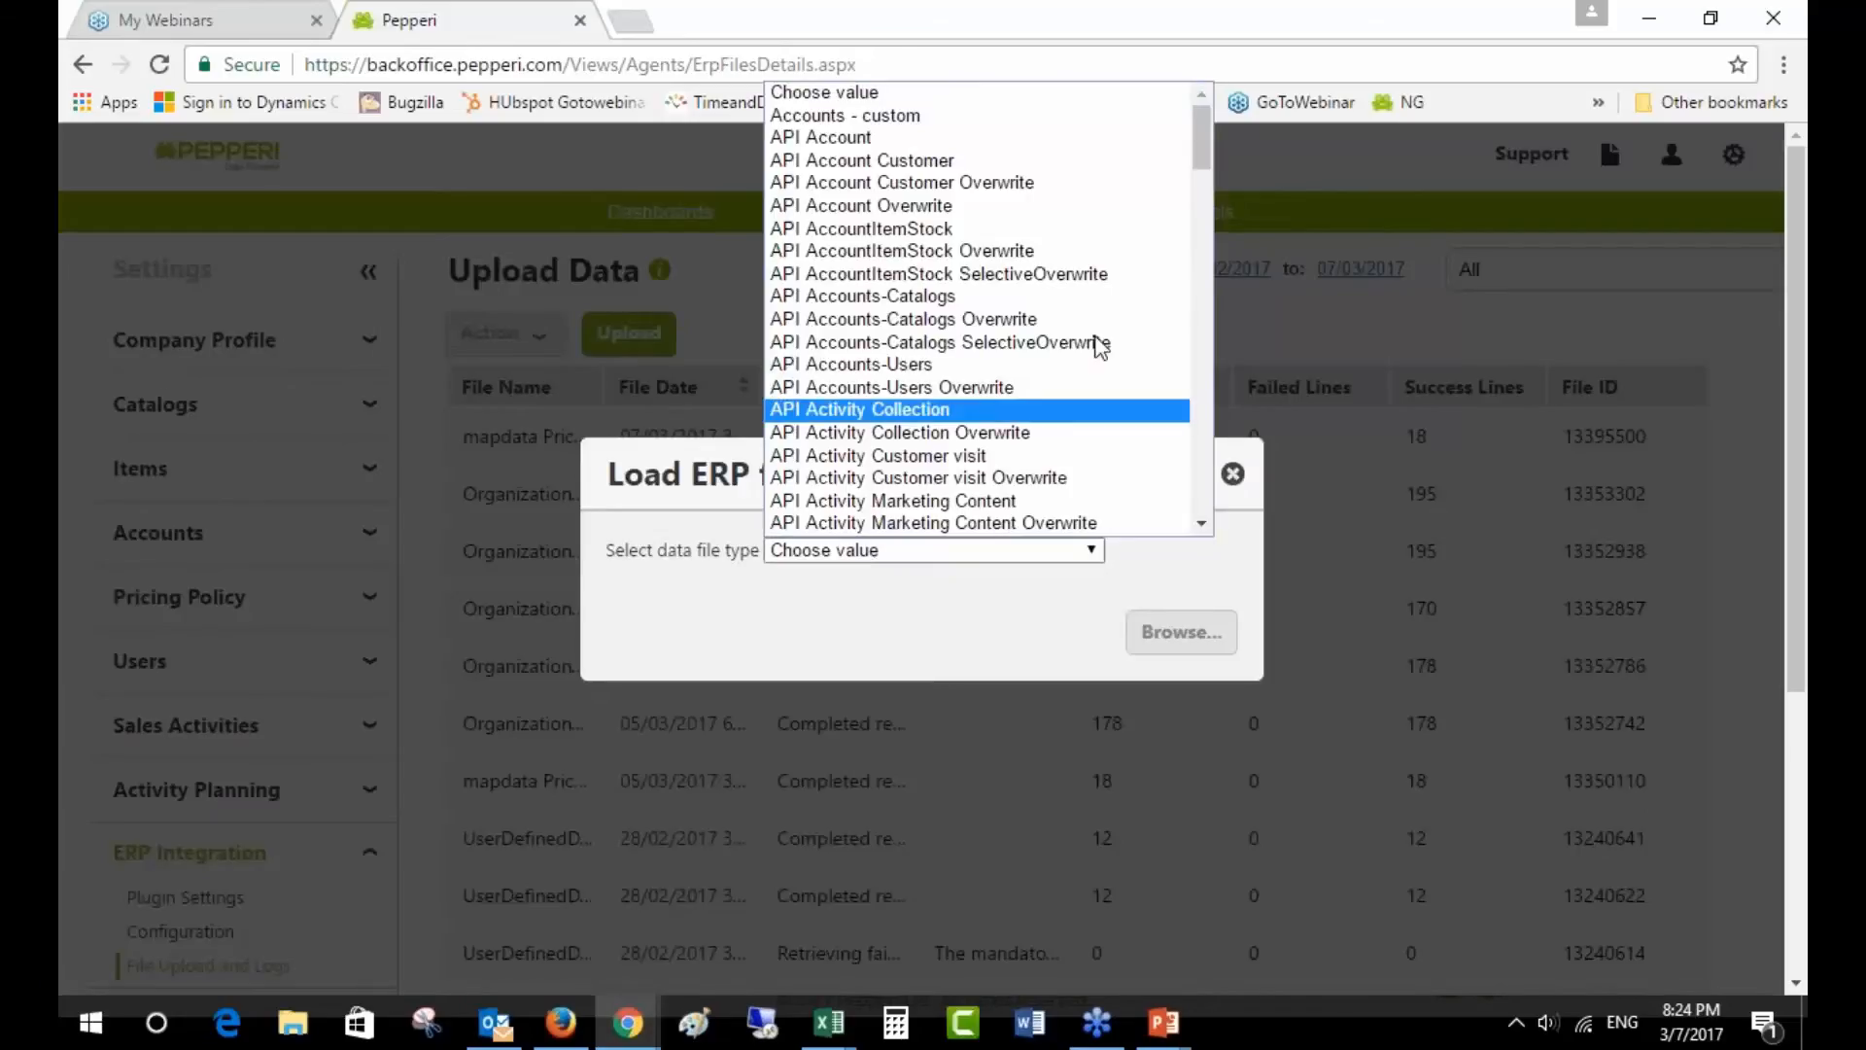
{"action": "left_click_drag", "start_coordinate": [1204, 141], "coordinate": [1211, 318]}
{"action": "left_click", "coordinate": [1207, 318]}
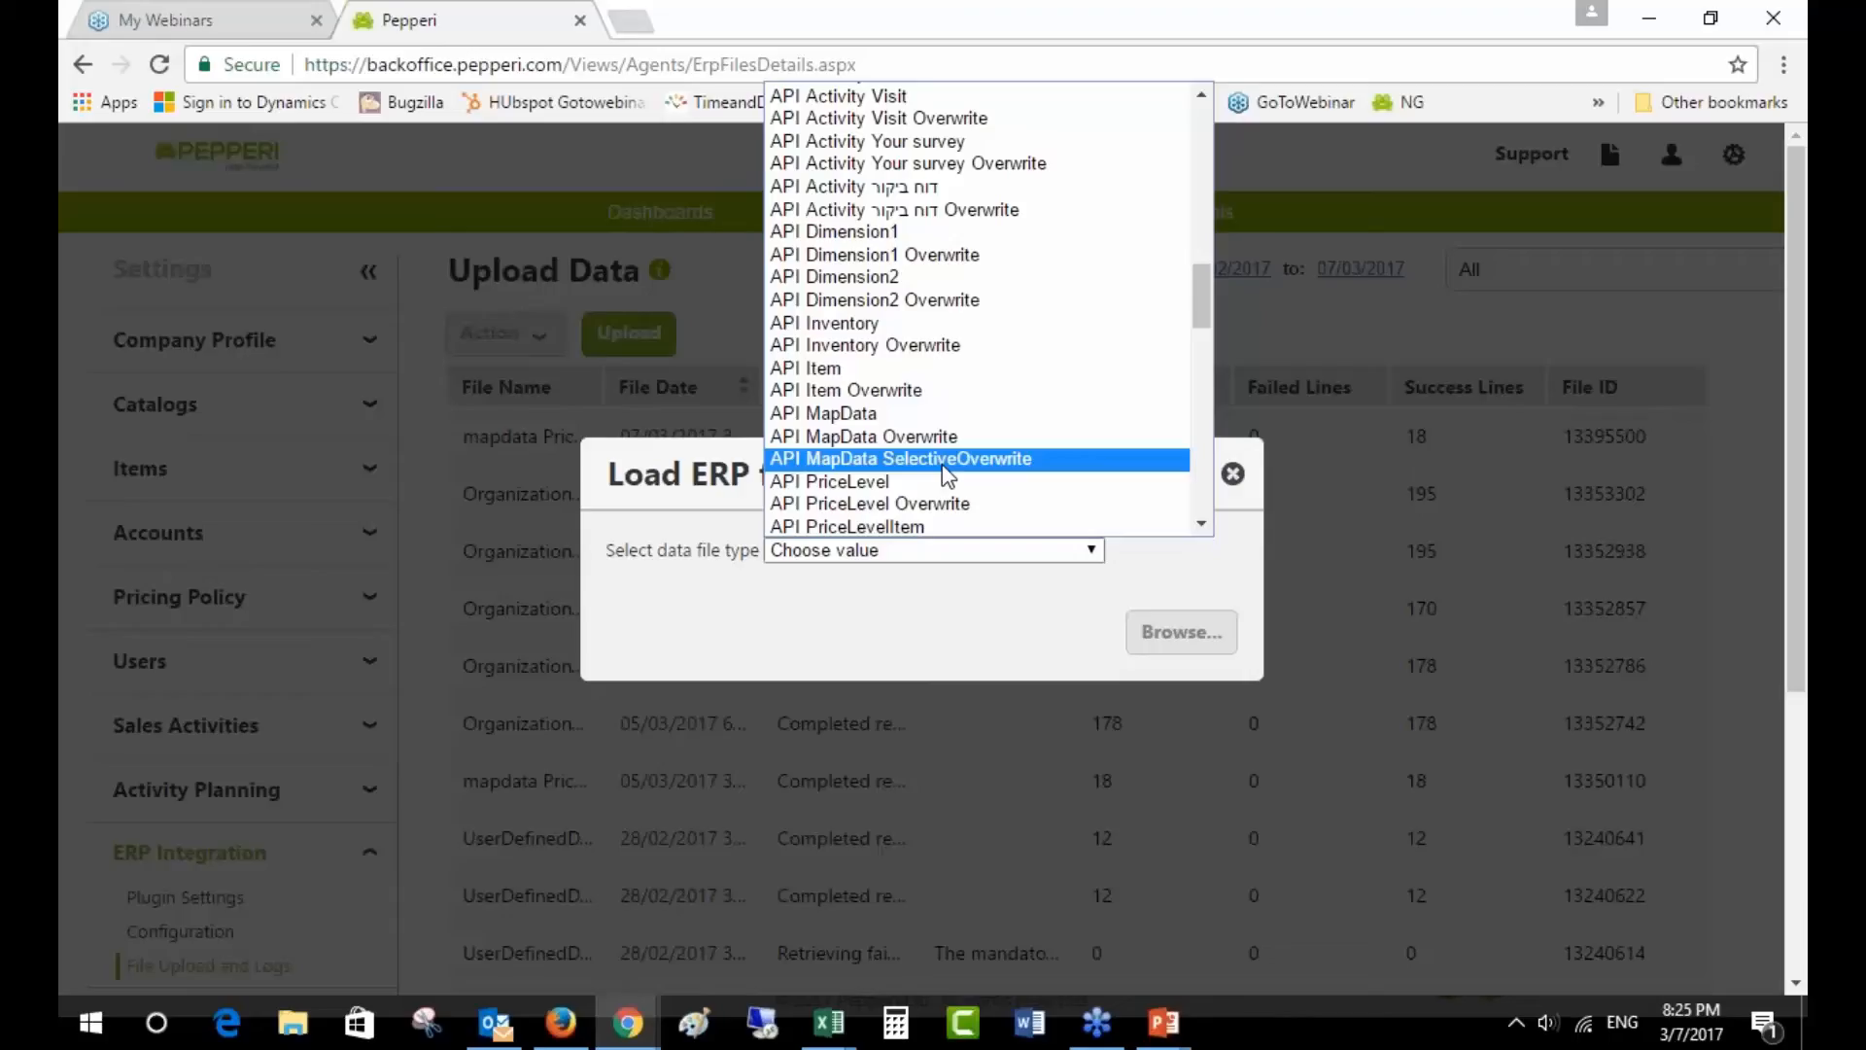
{"action": "left_click", "coordinate": [891, 416]}
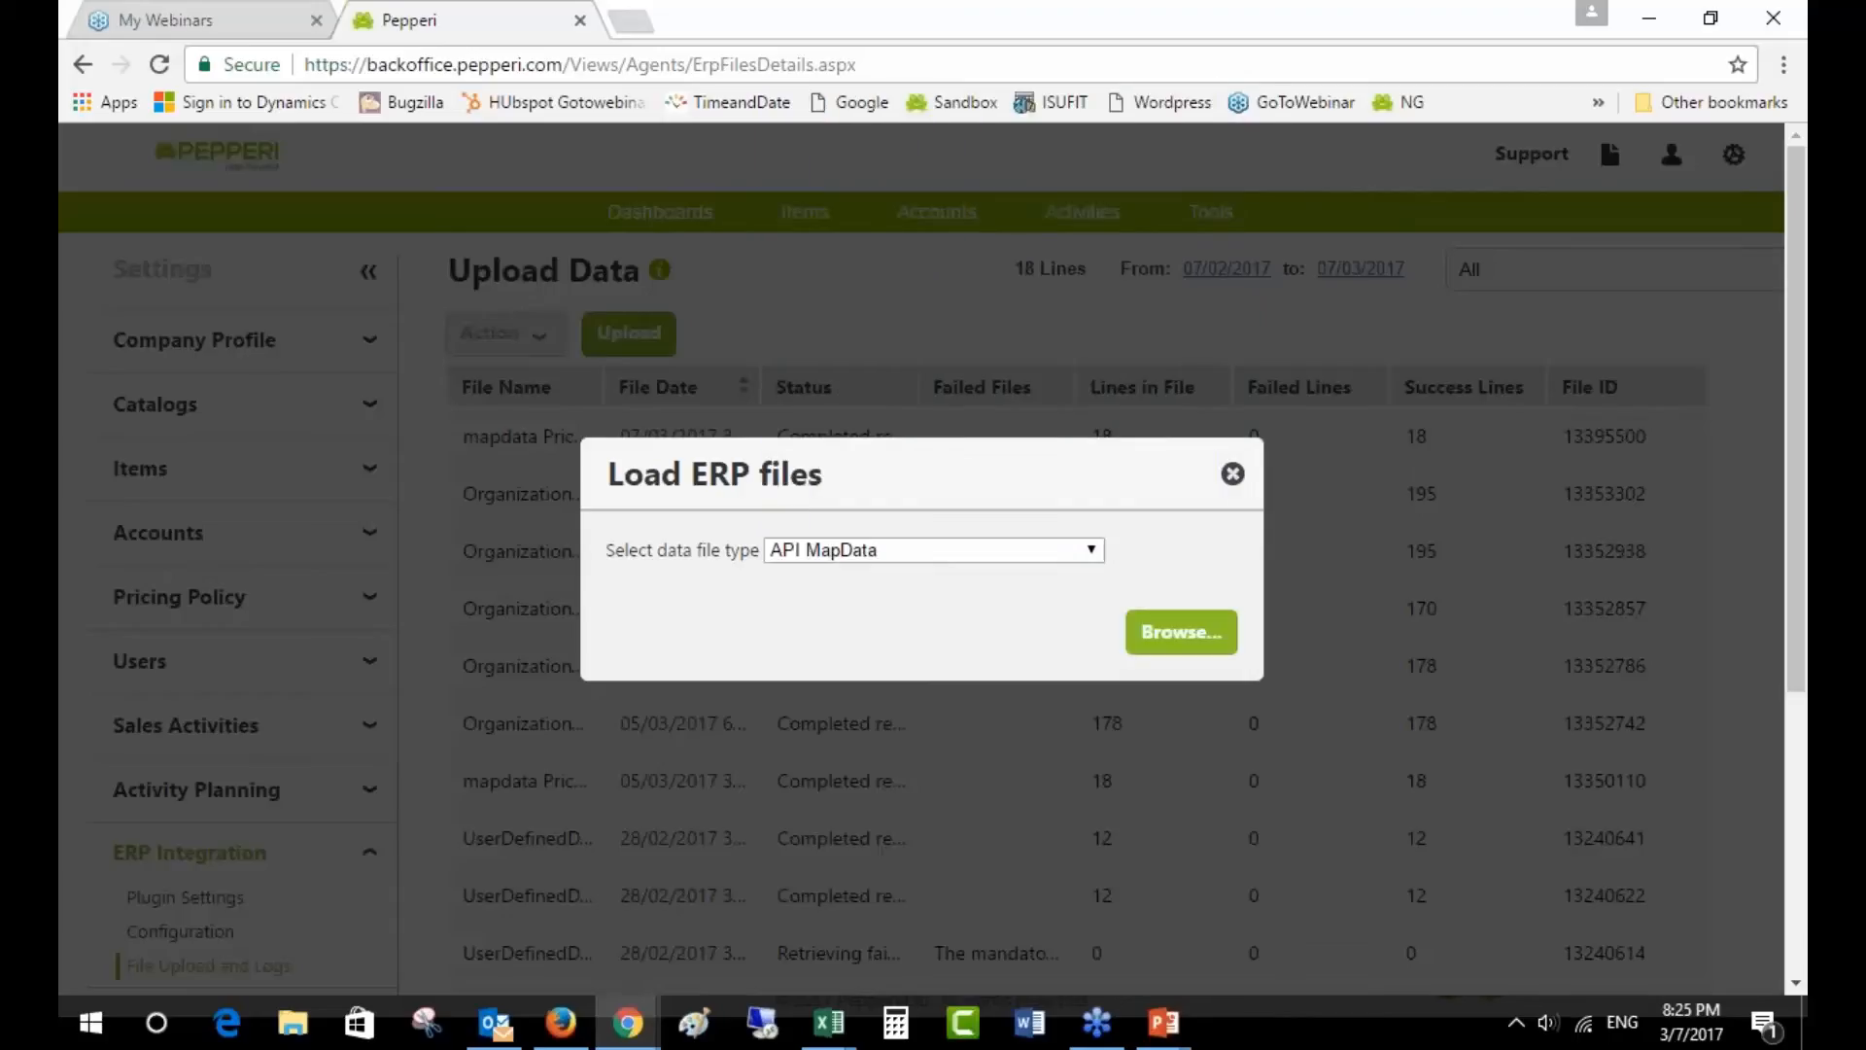
- Upload mapdata Price Tiers.csv from Documents > ProductWebinars > PepperiAcademy > BusinessRuleConfigurator
{"action": "left_click", "coordinate": [1188, 637]}
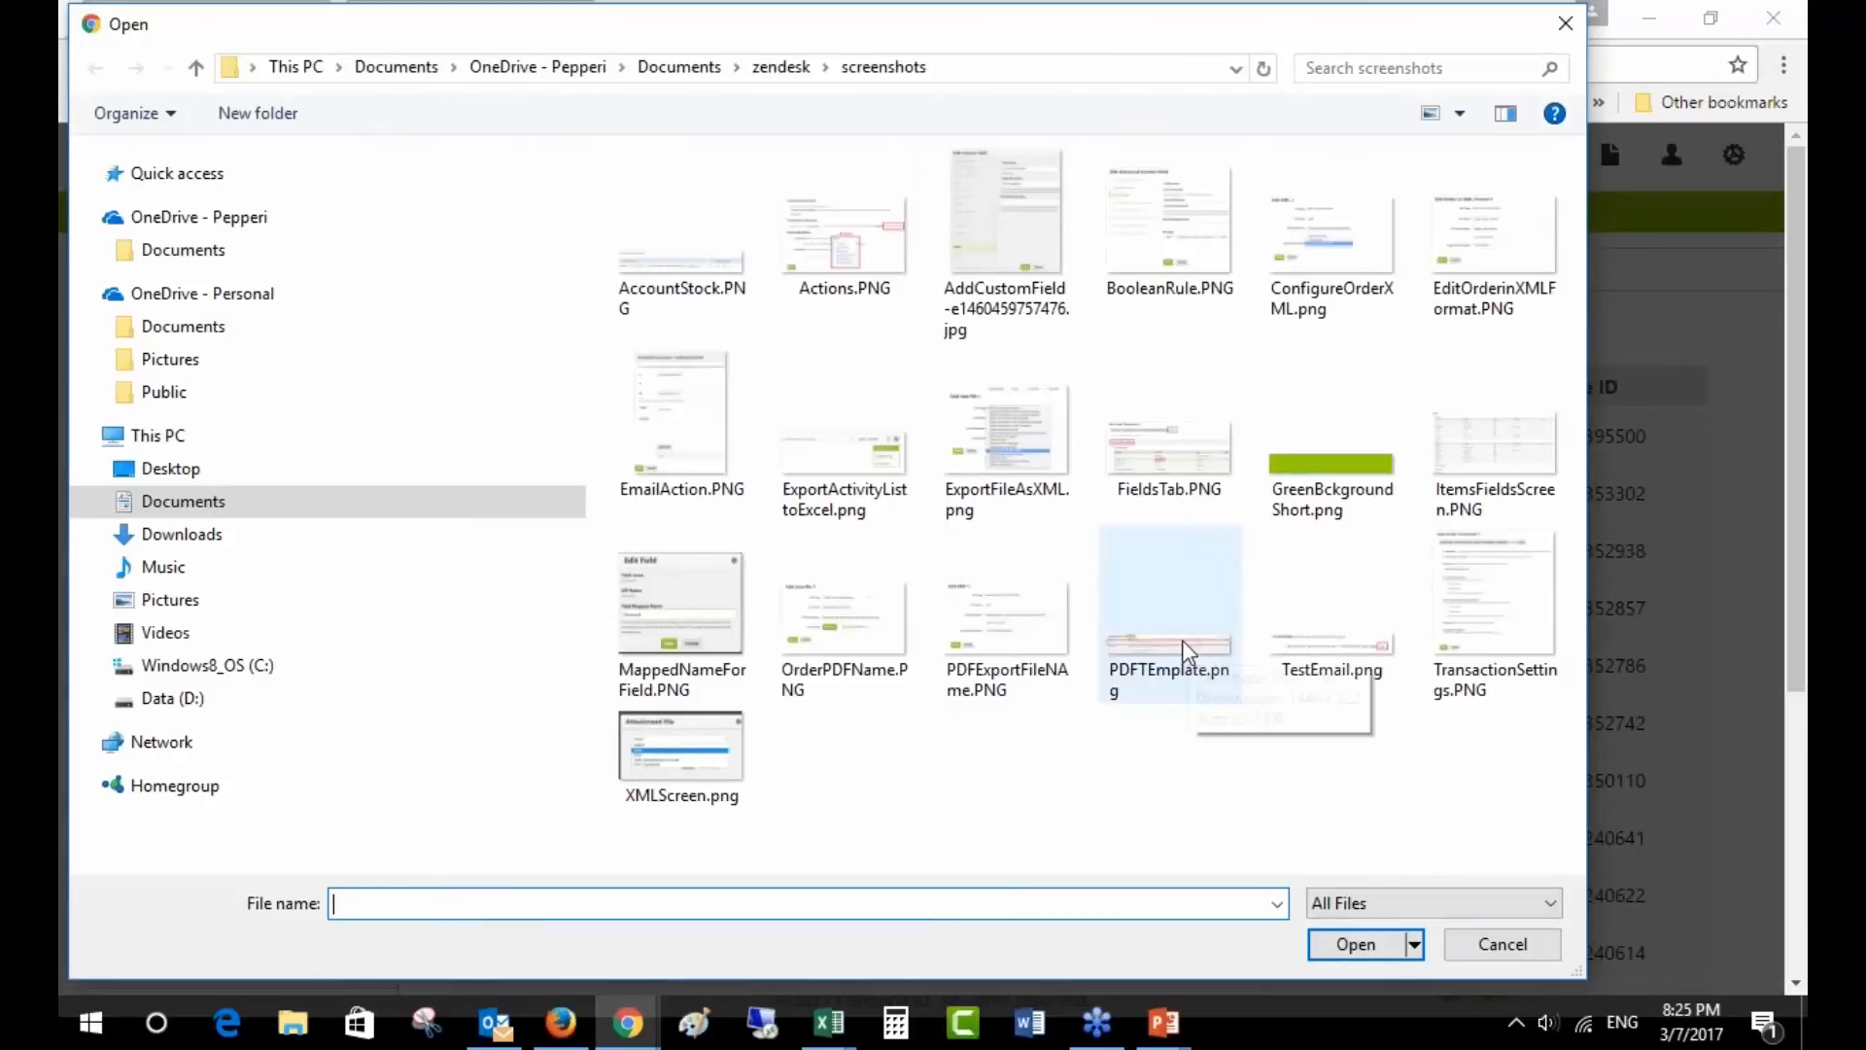
{"action": "left_click", "coordinate": [680, 66]}
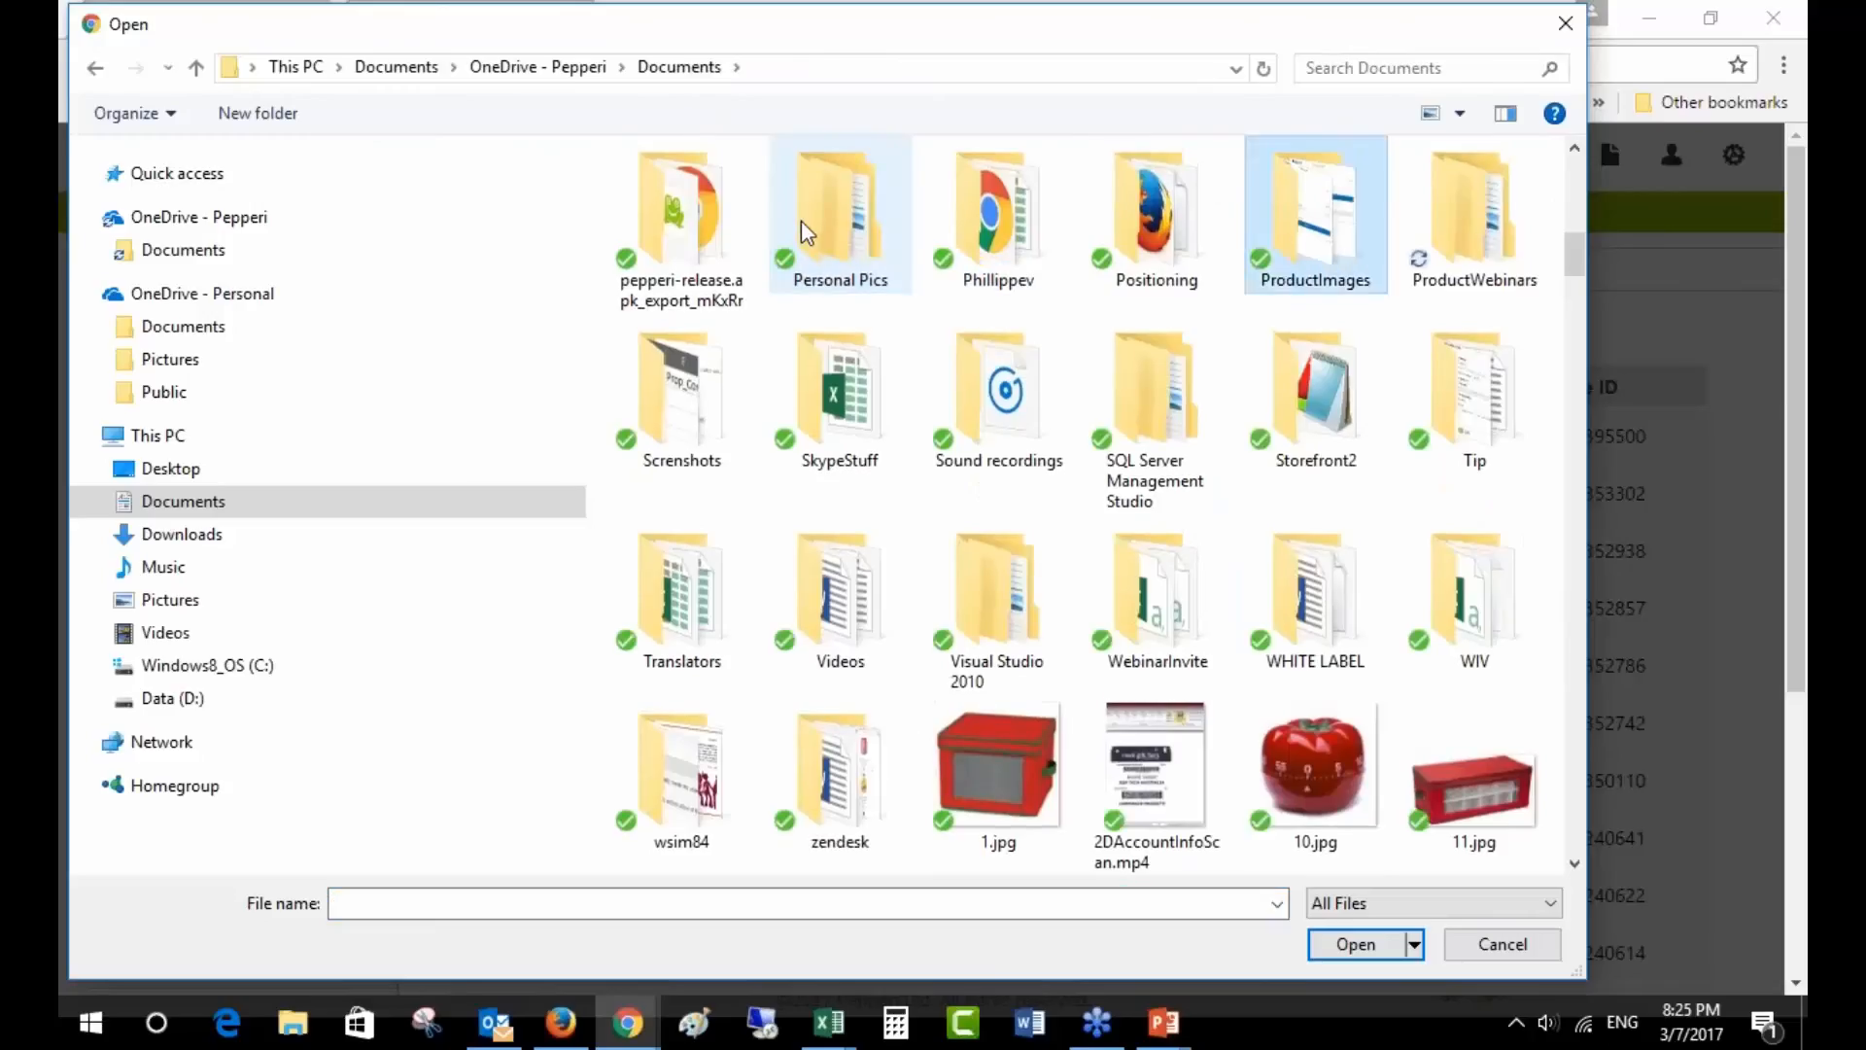
{"action": "key", "text": "Right"}
{"action": "key", "text": "Return"}
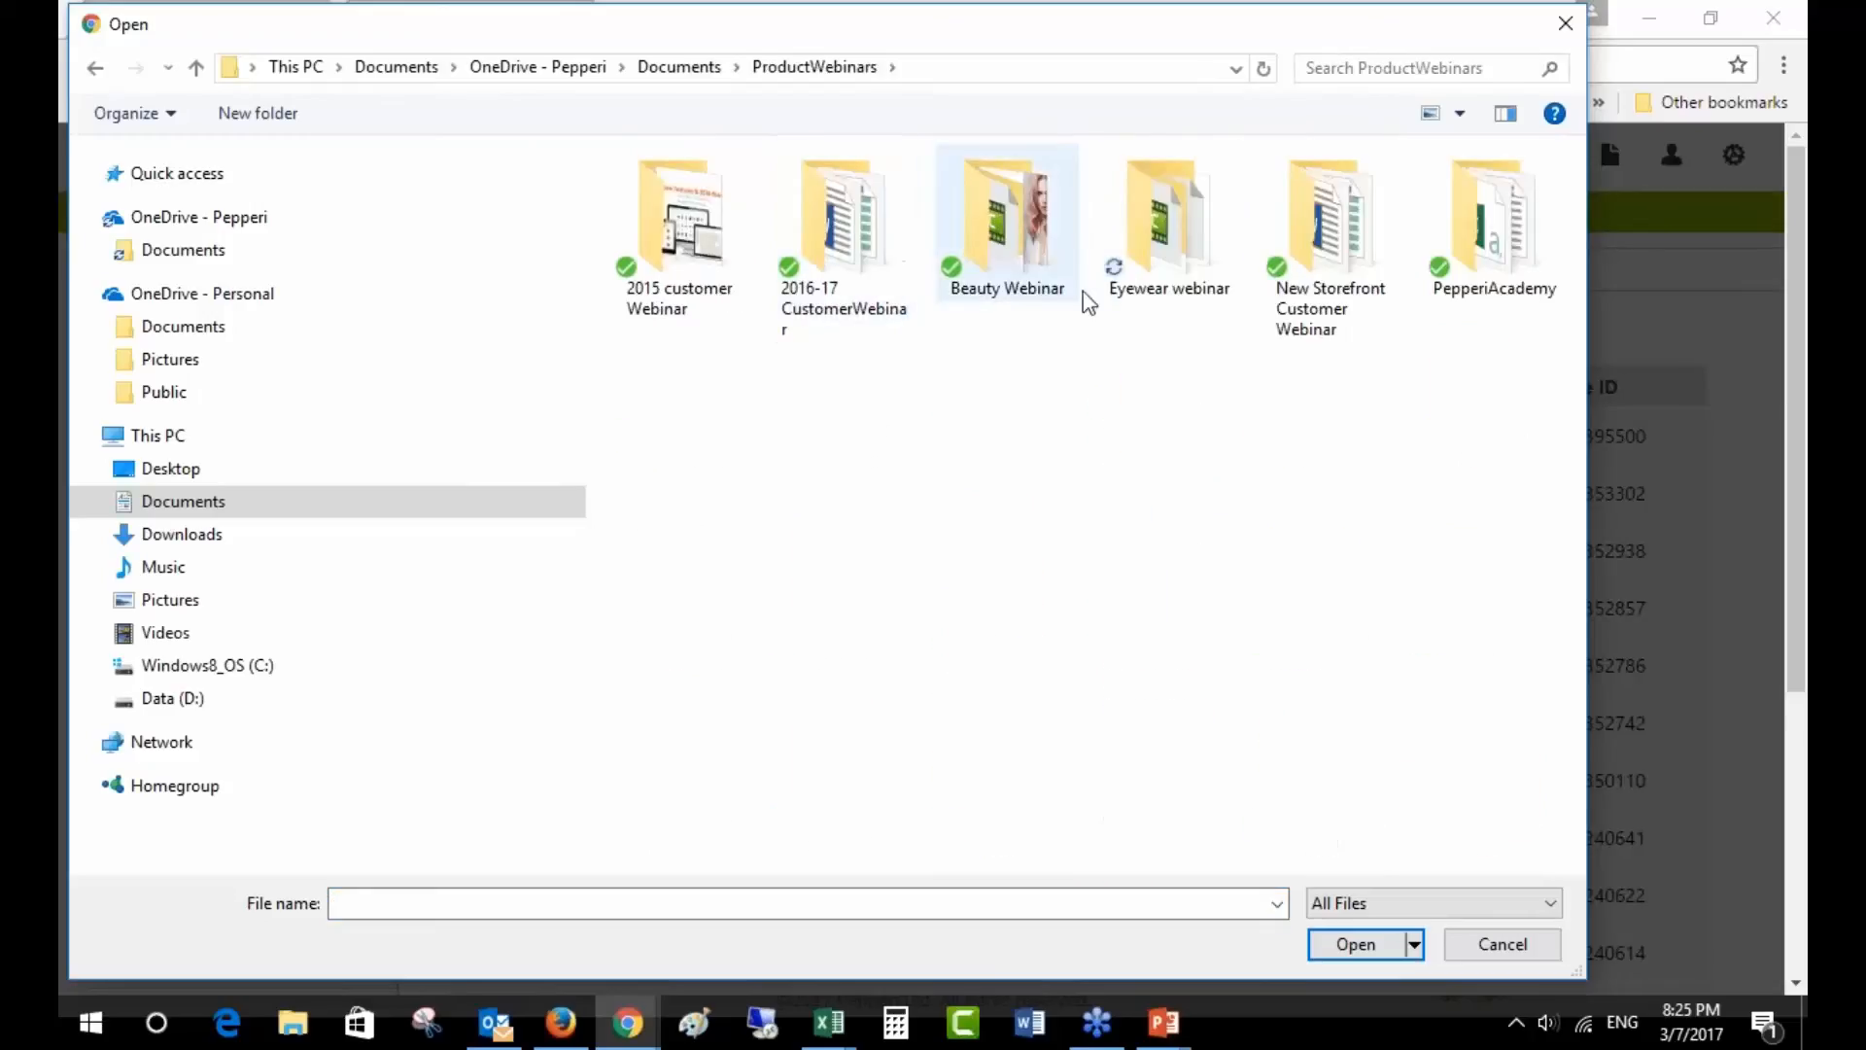
{"action": "double_click", "coordinate": [1508, 282]}
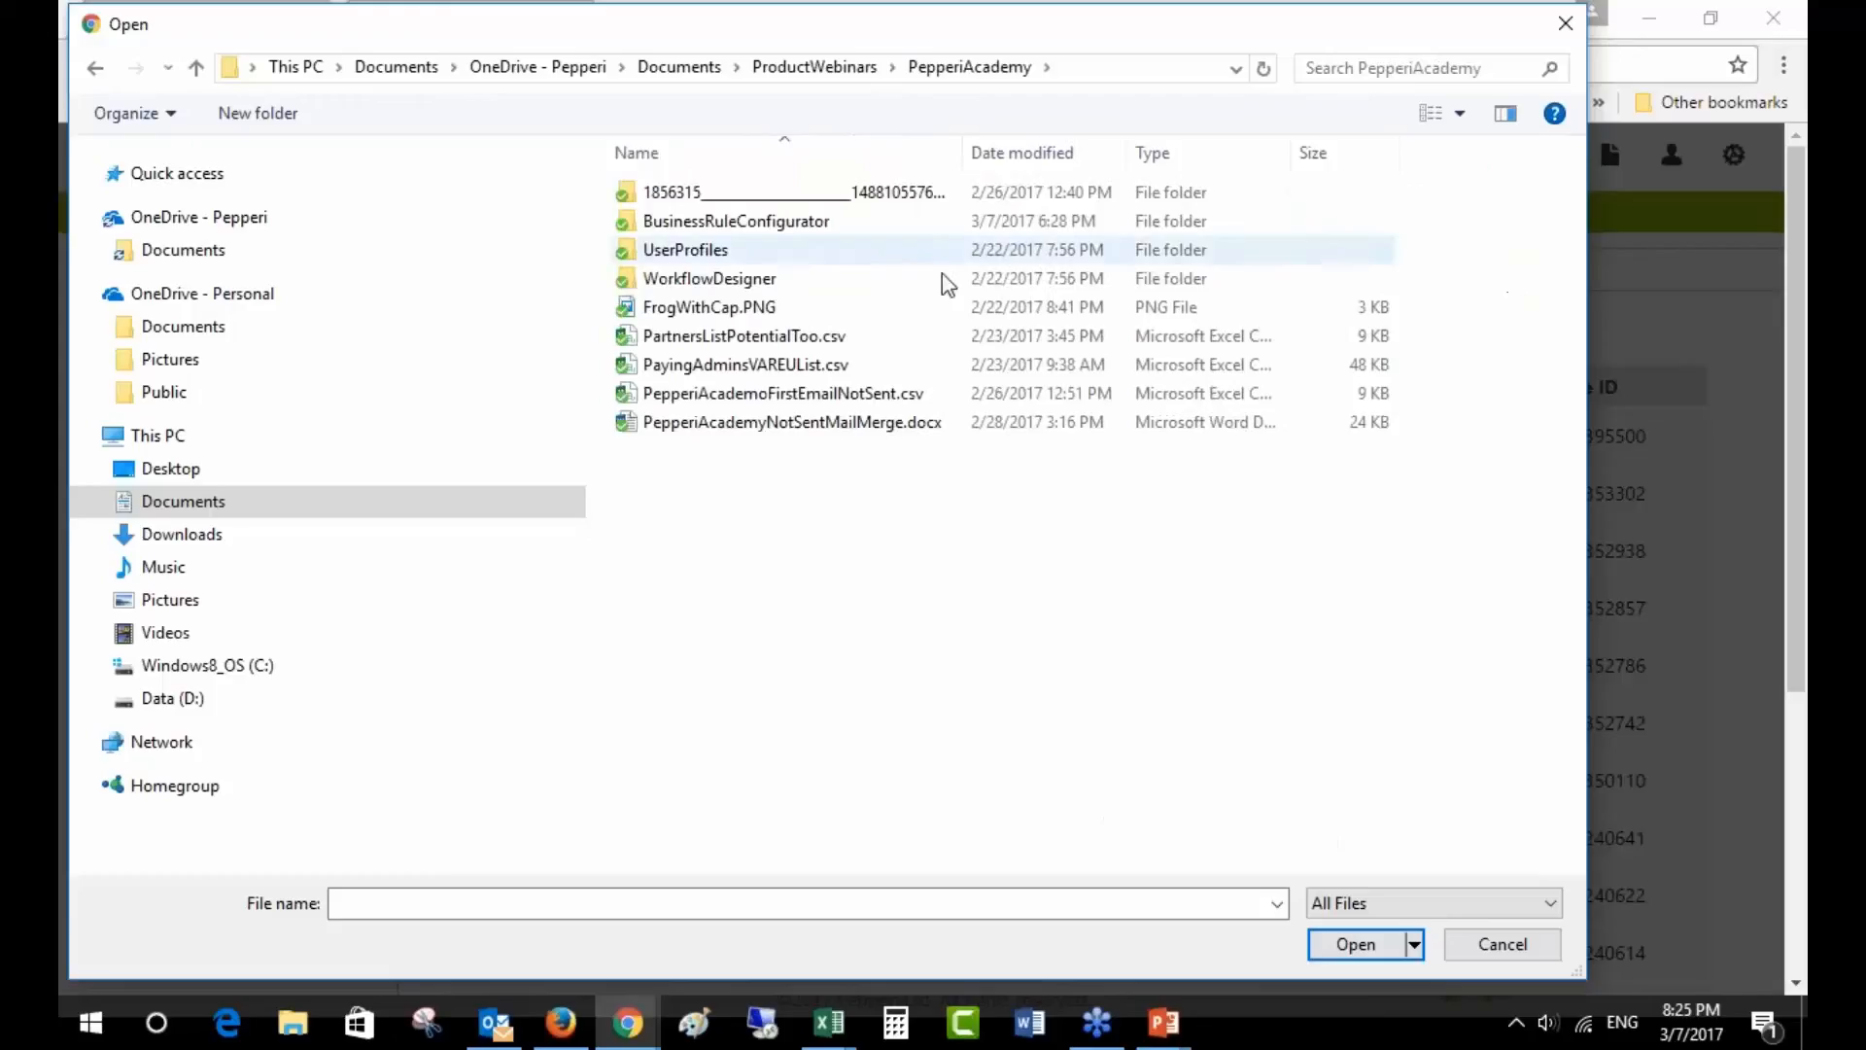
{"action": "double_click", "coordinate": [758, 221]}
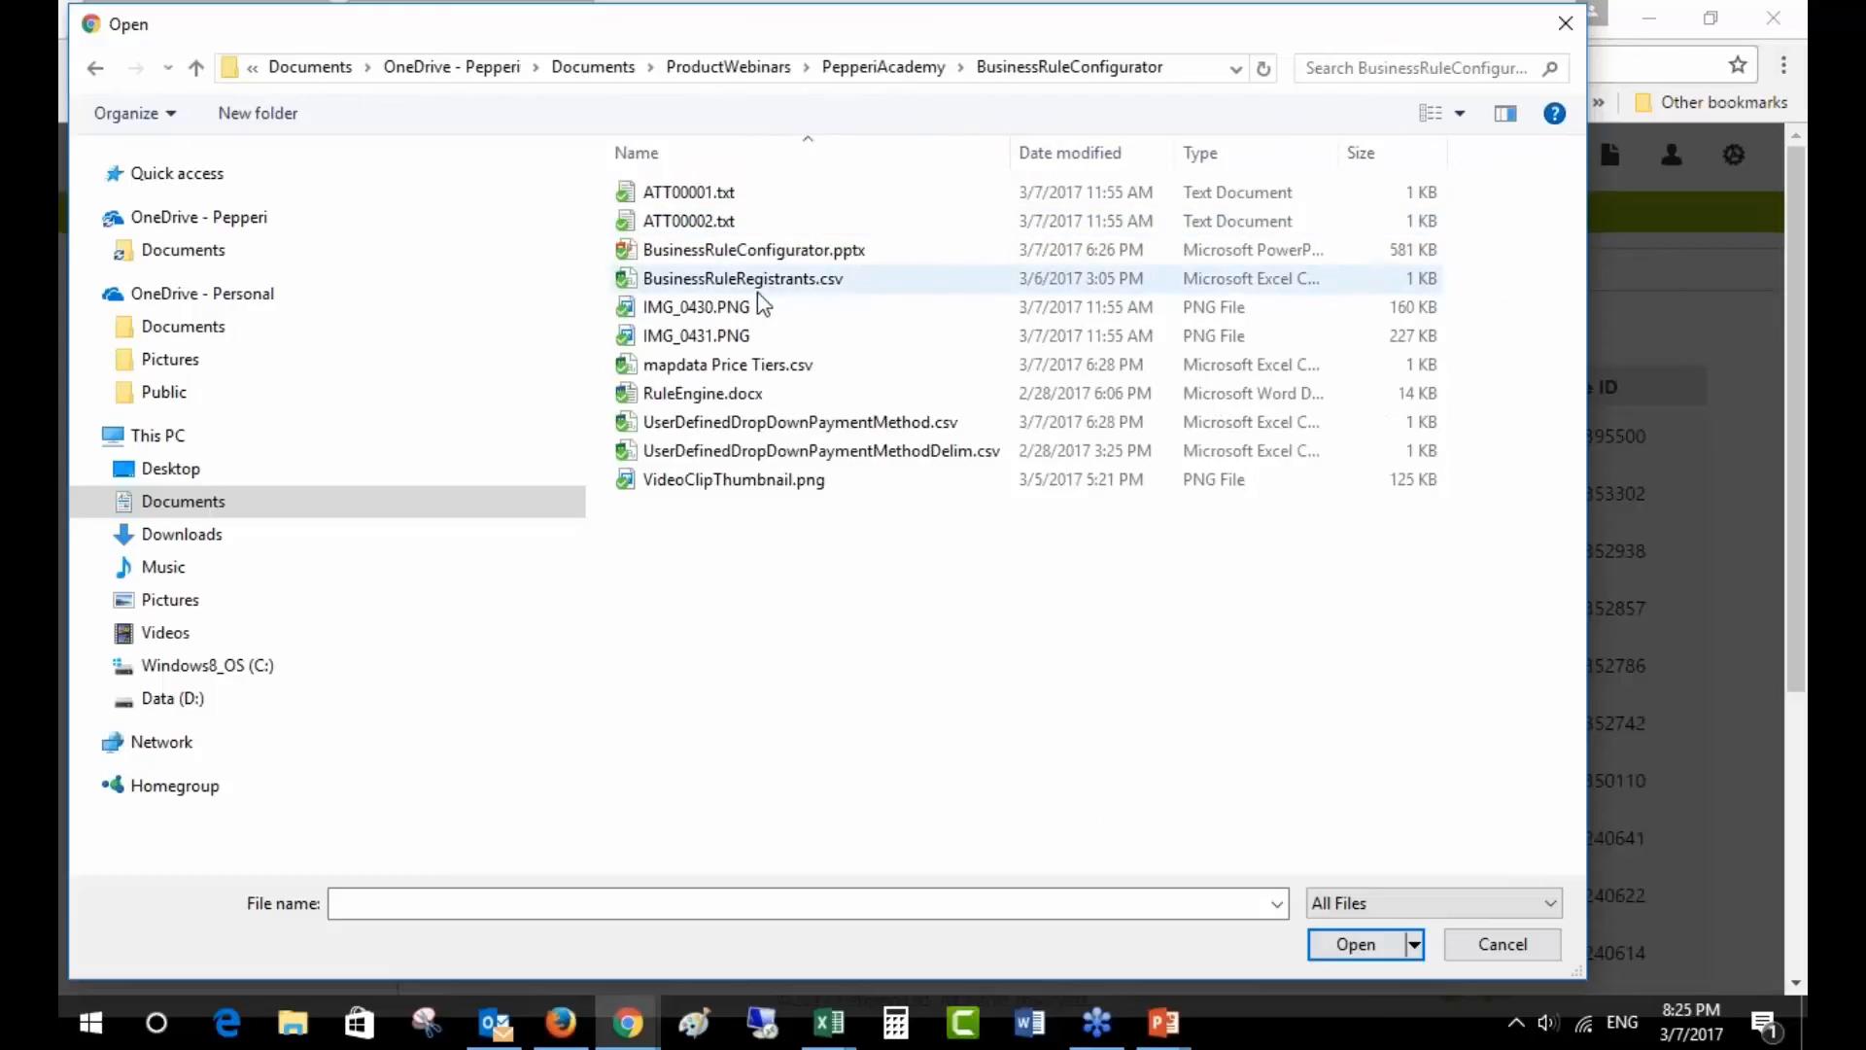
{"action": "left_click", "coordinate": [750, 371]}
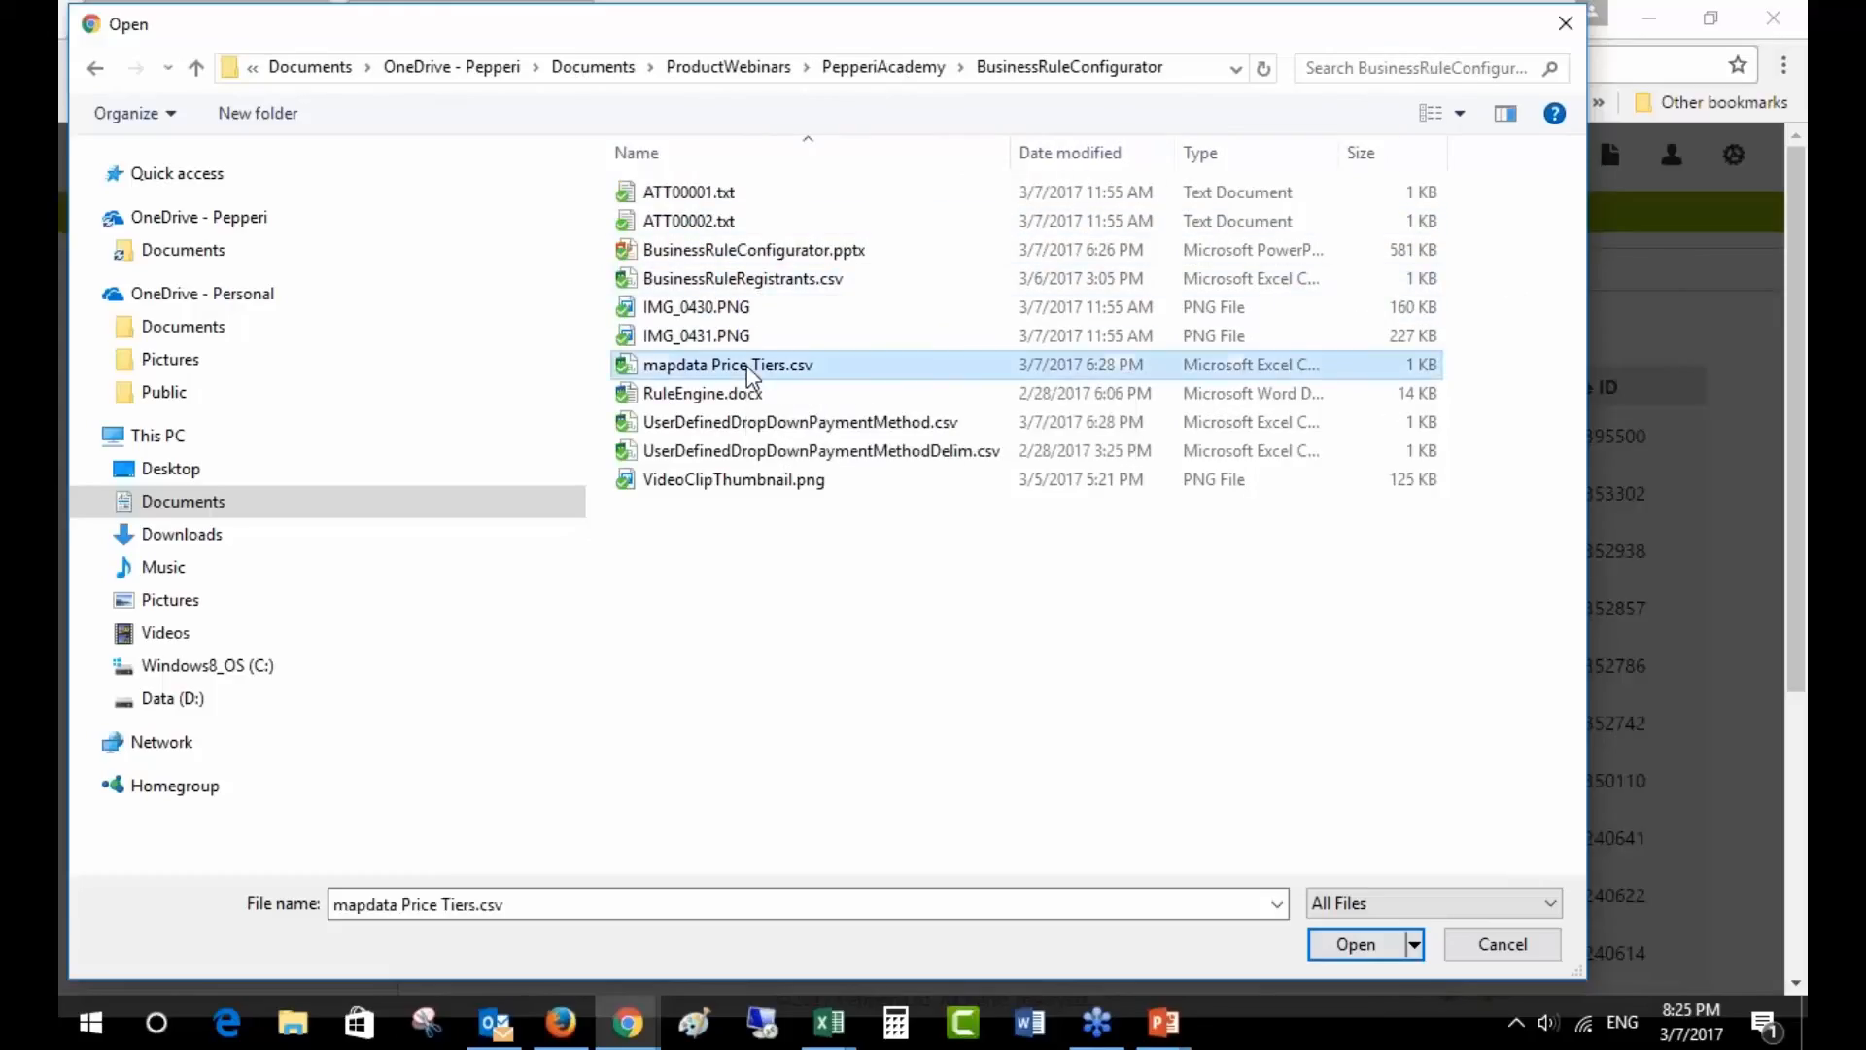
{"action": "double_click", "coordinate": [750, 371]}
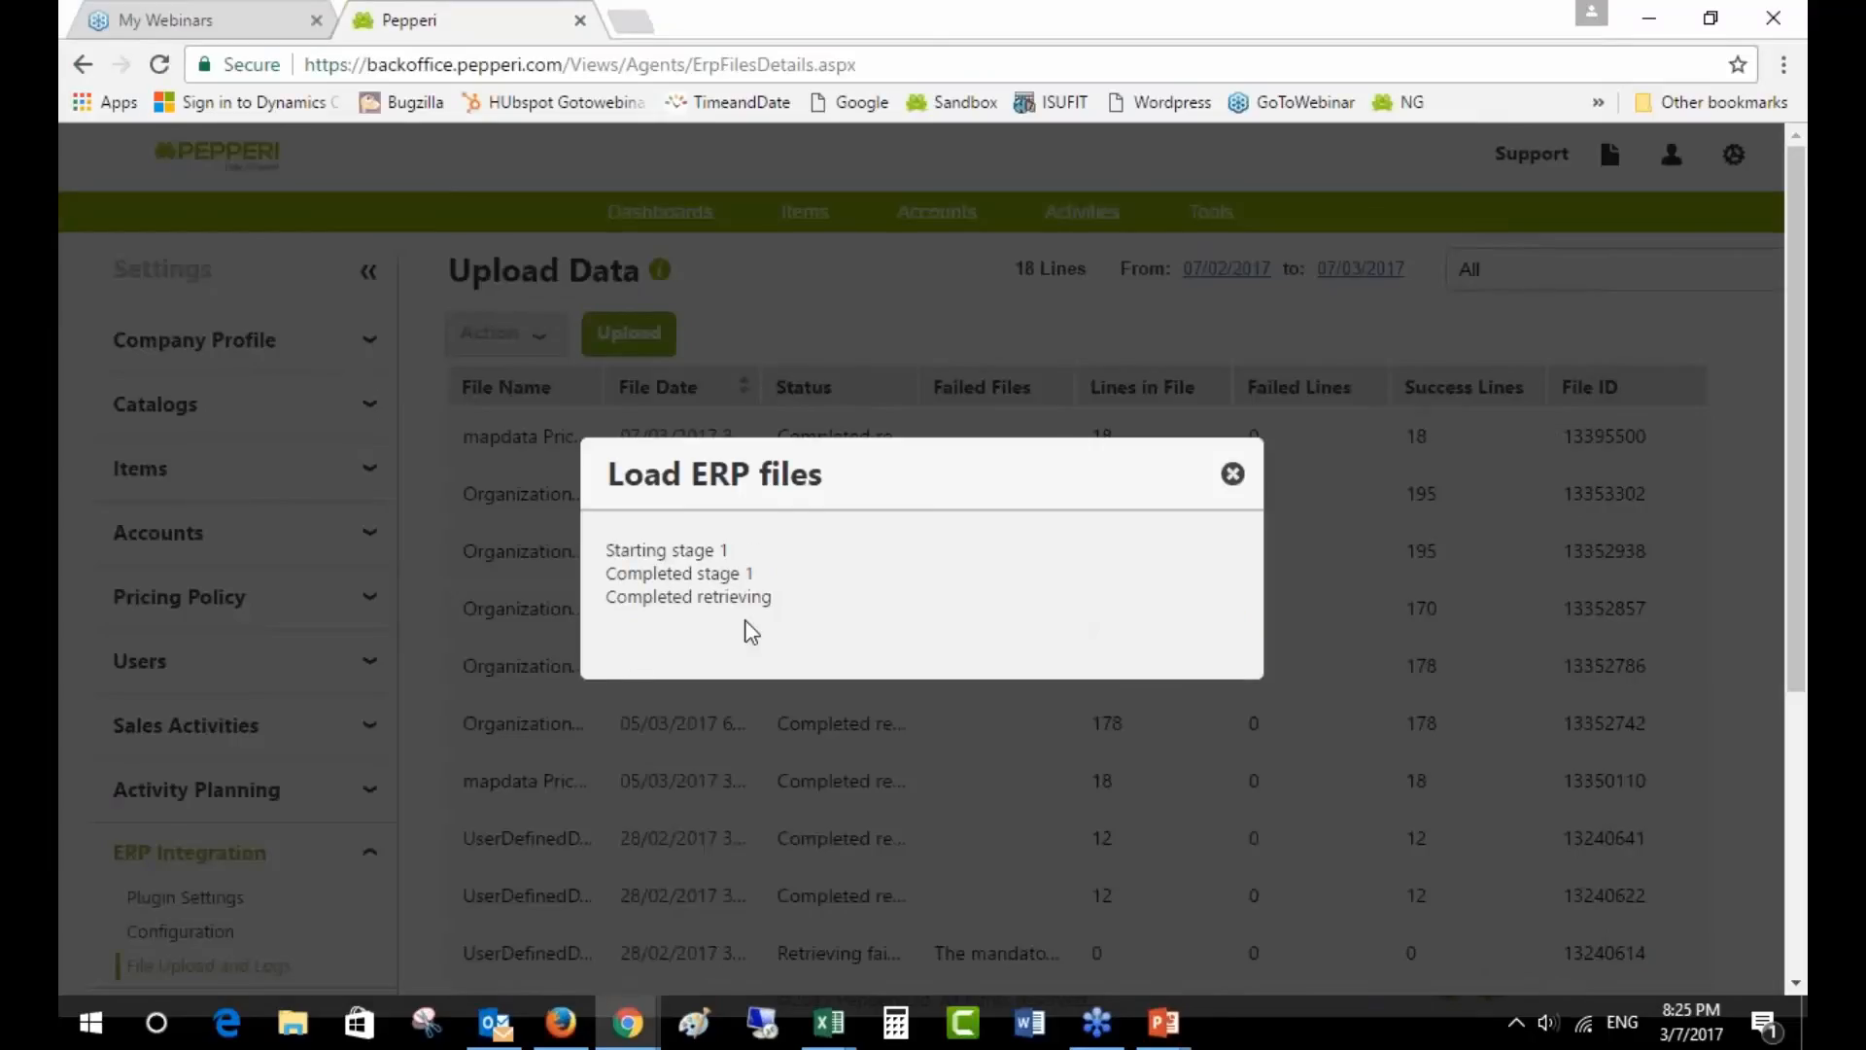
{"action": "left_click", "coordinate": [1232, 473]}
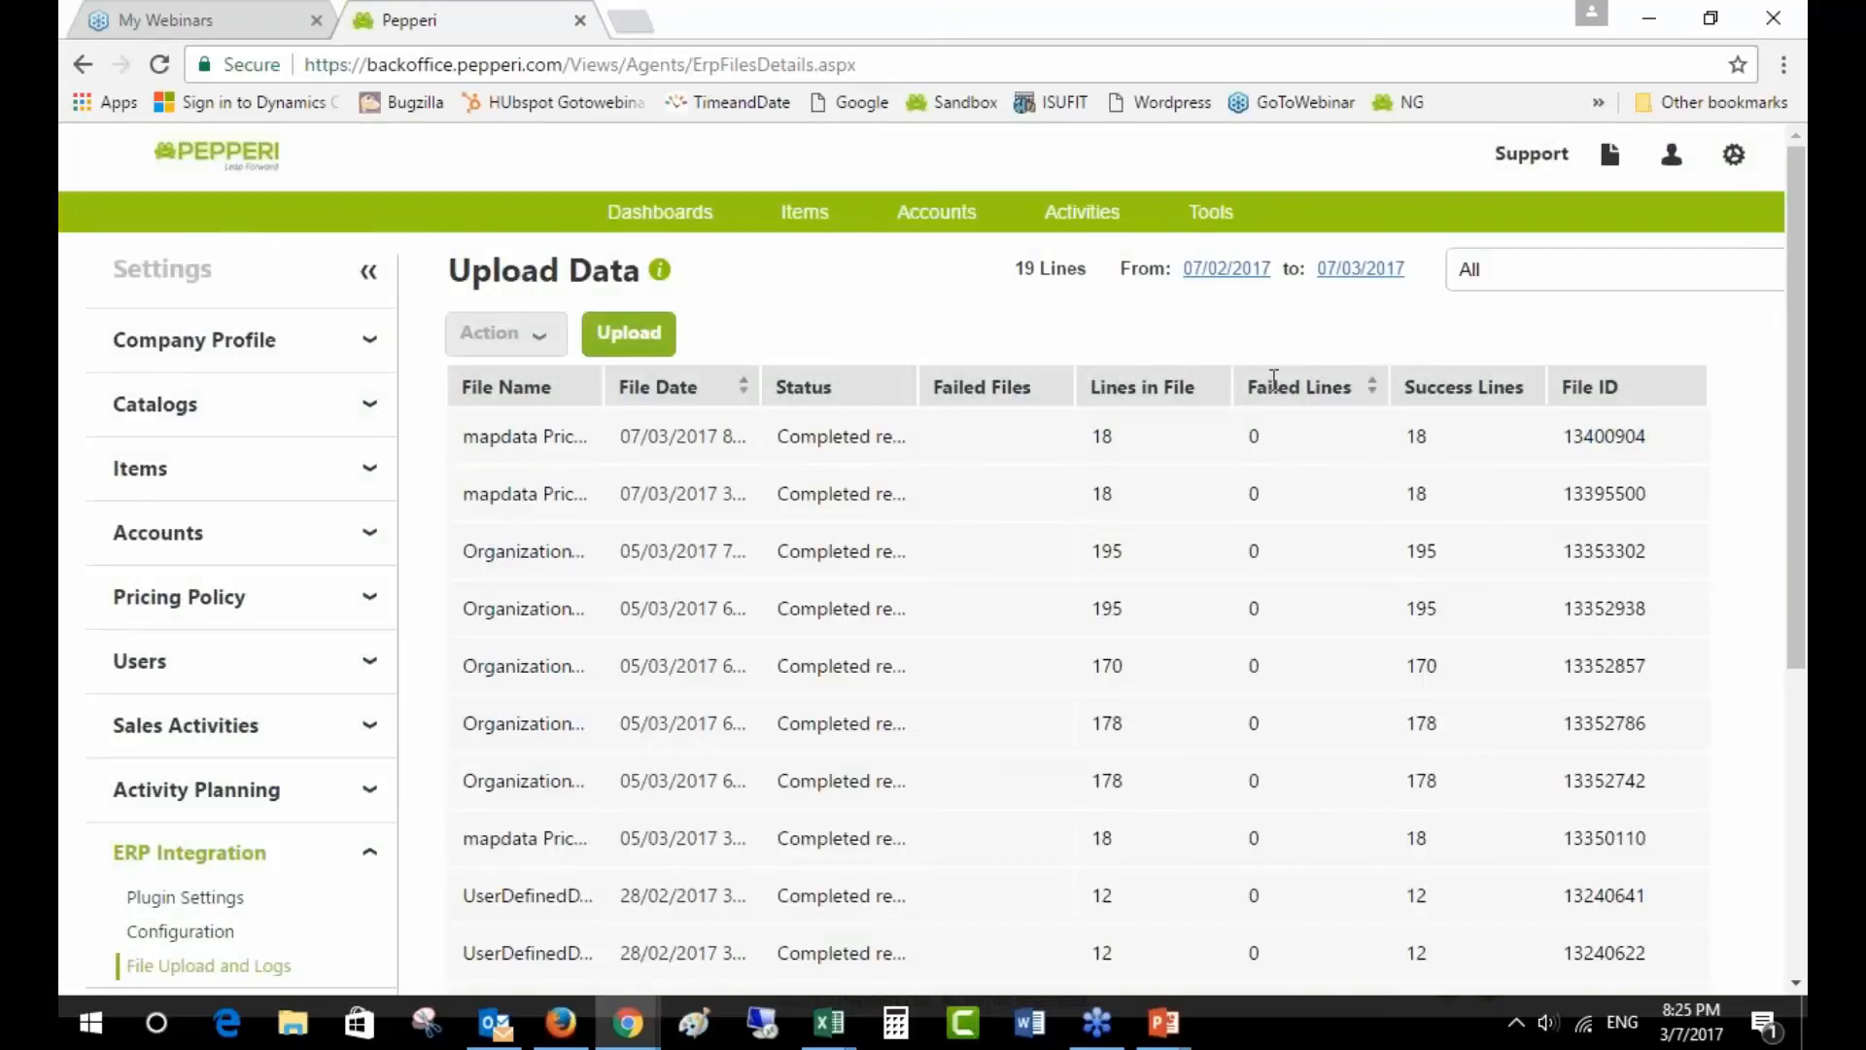
- Export the lines error file for the upload with 4 failed lines and open the CSV
{"action": "left_click_drag", "start_coordinate": [1242, 389], "coordinate": [1357, 388]}
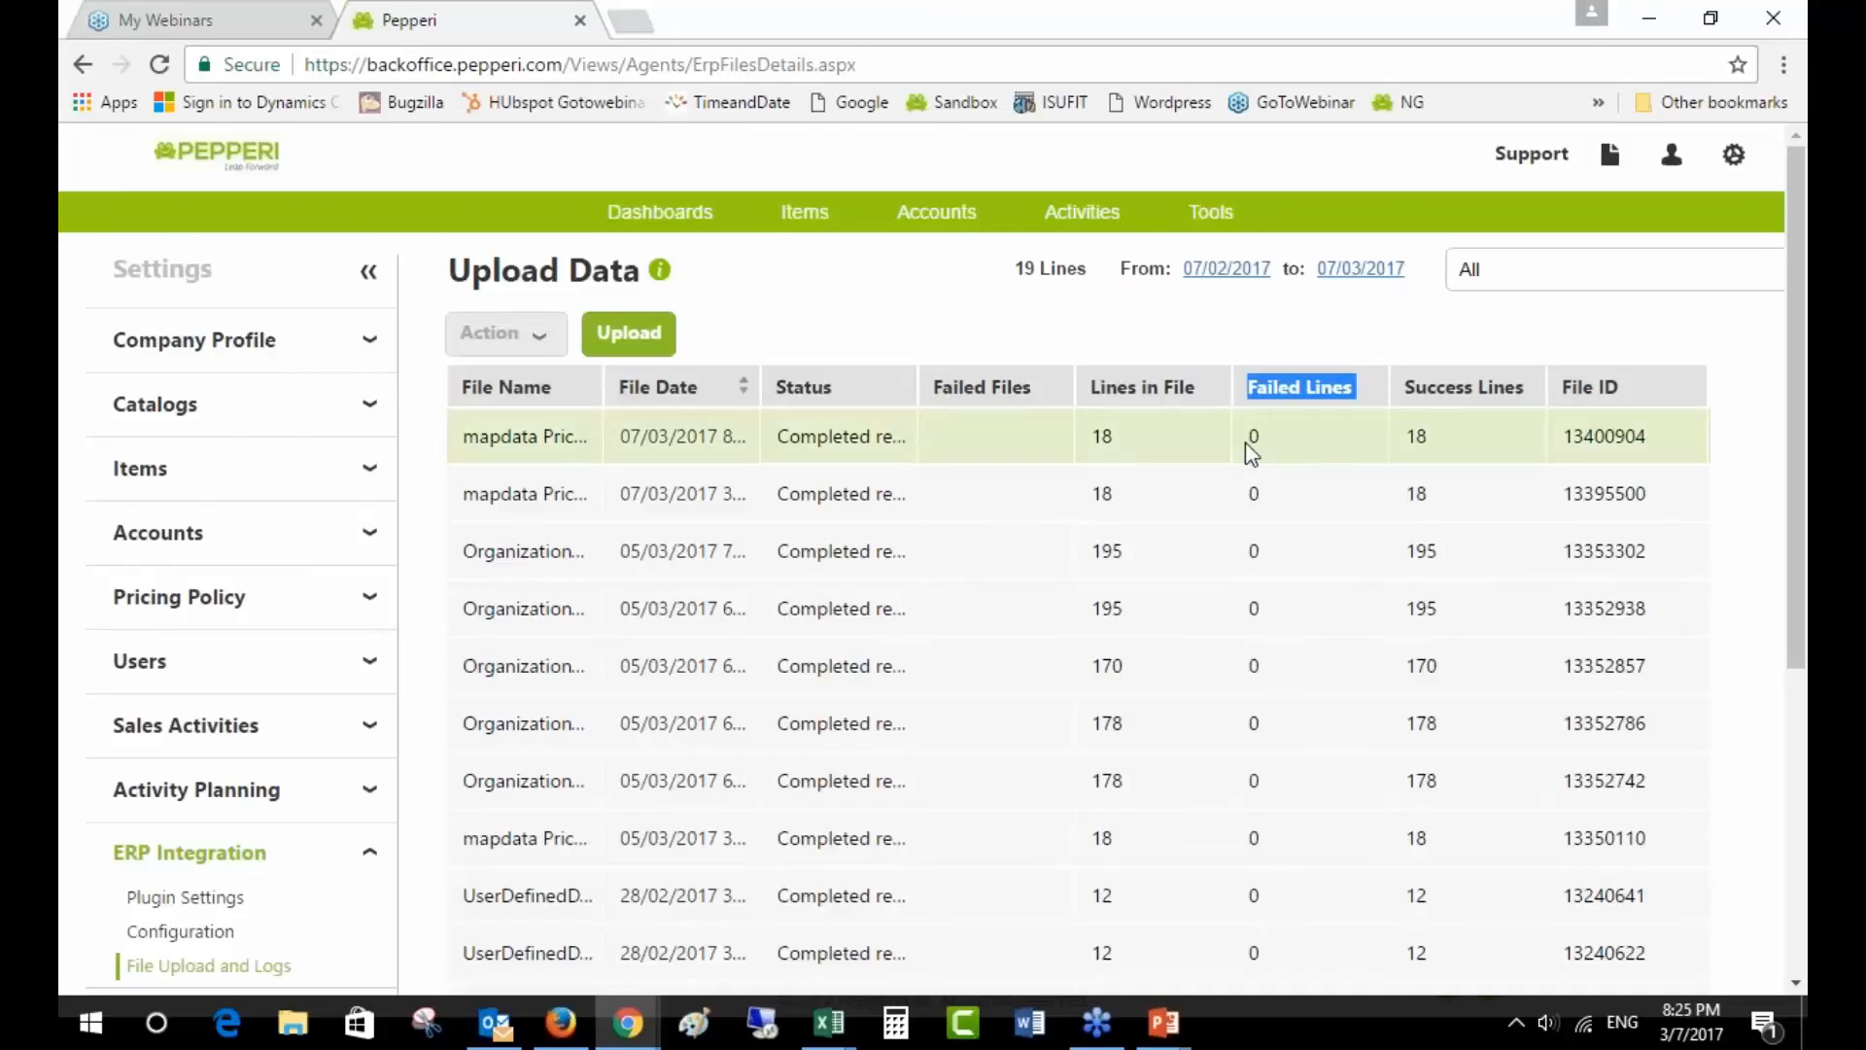
{"action": "scroll", "coordinate": [1245, 442], "scroll_direction": "down", "scroll_amount": 2}
{"action": "scroll", "coordinate": [1329, 829], "scroll_direction": "down", "scroll_amount": 2}
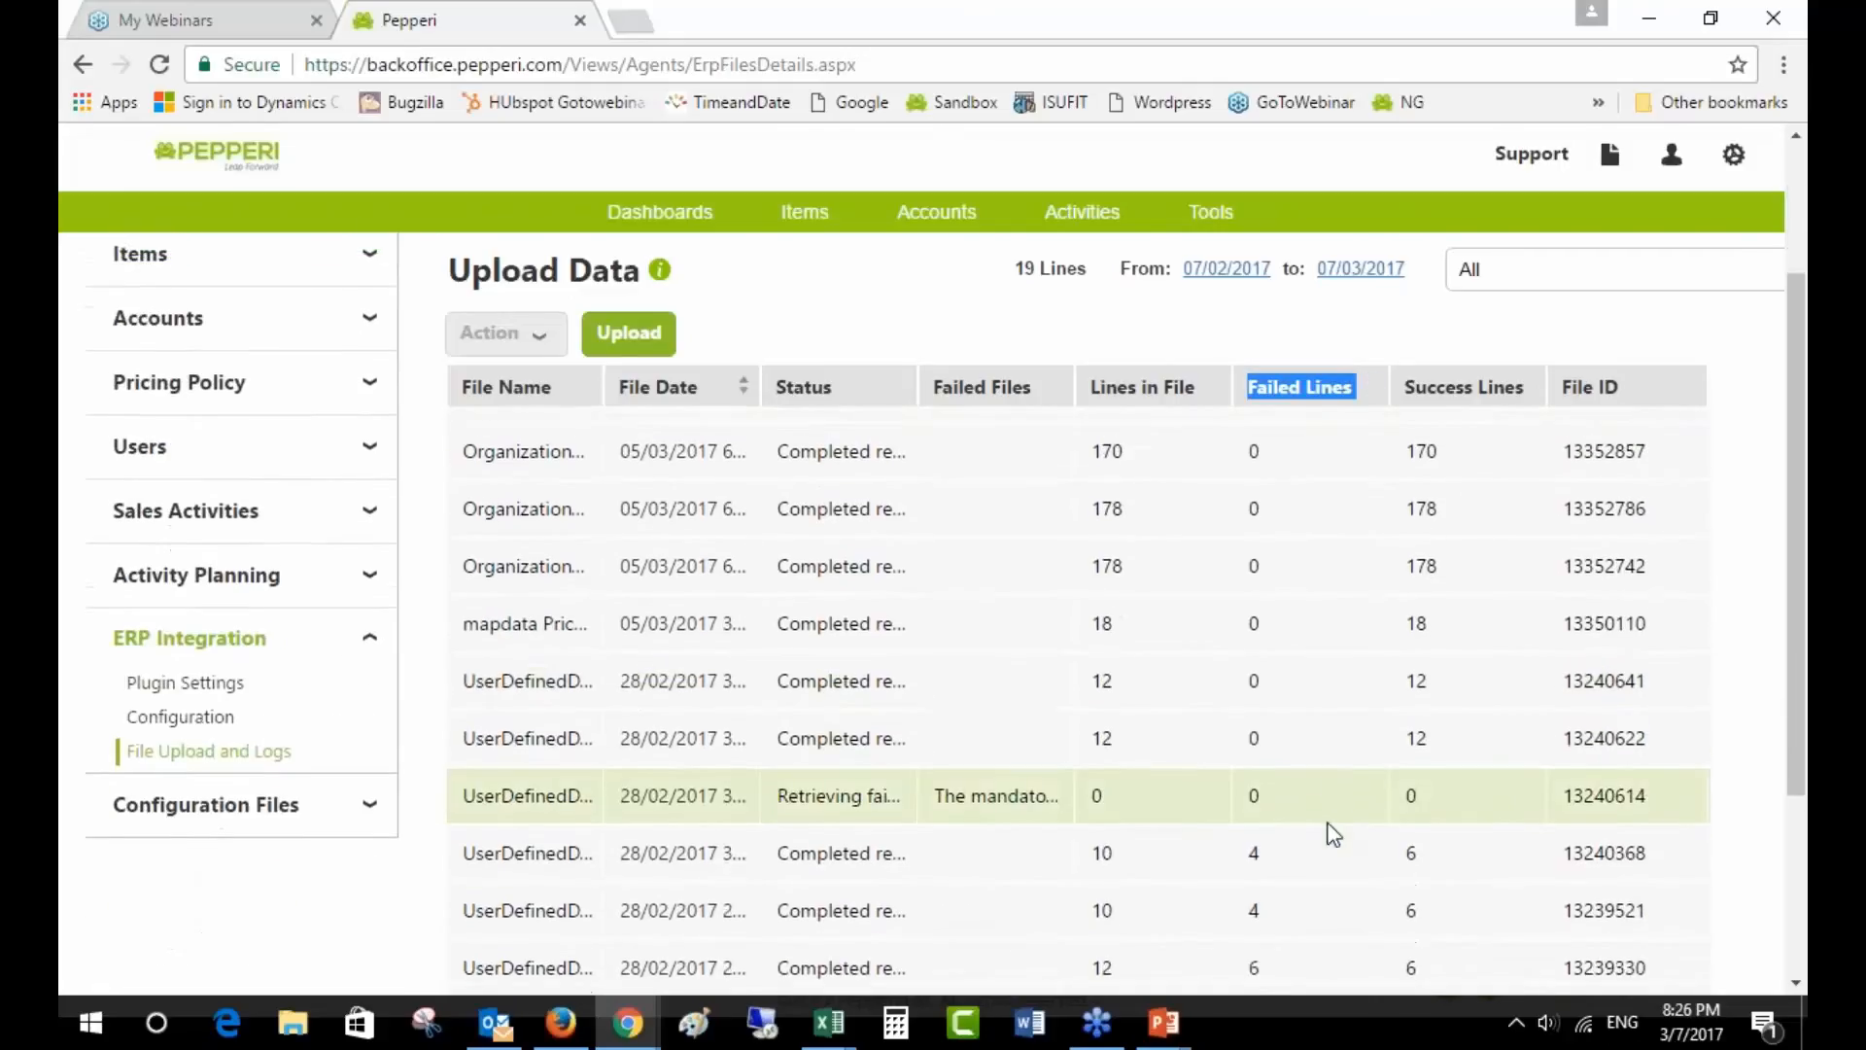
{"action": "left_click", "coordinate": [1254, 834]}
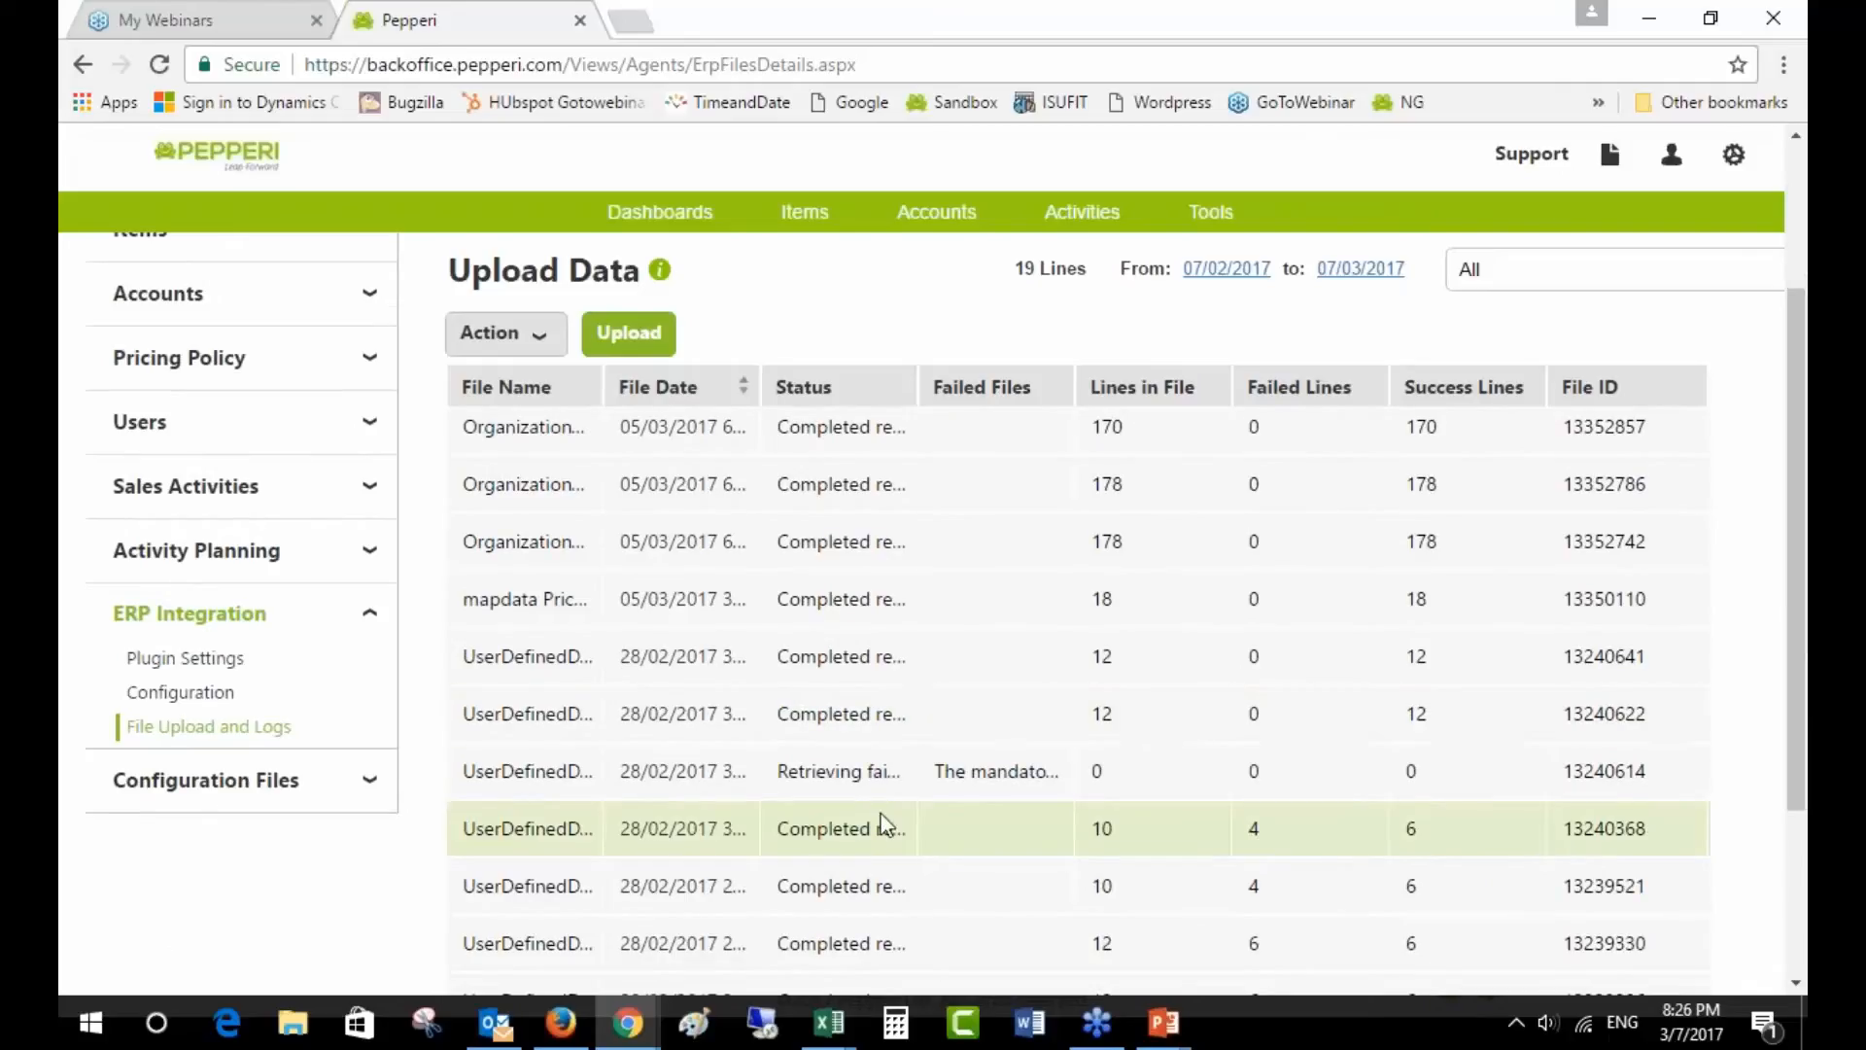
{"action": "left_click", "coordinate": [525, 340]}
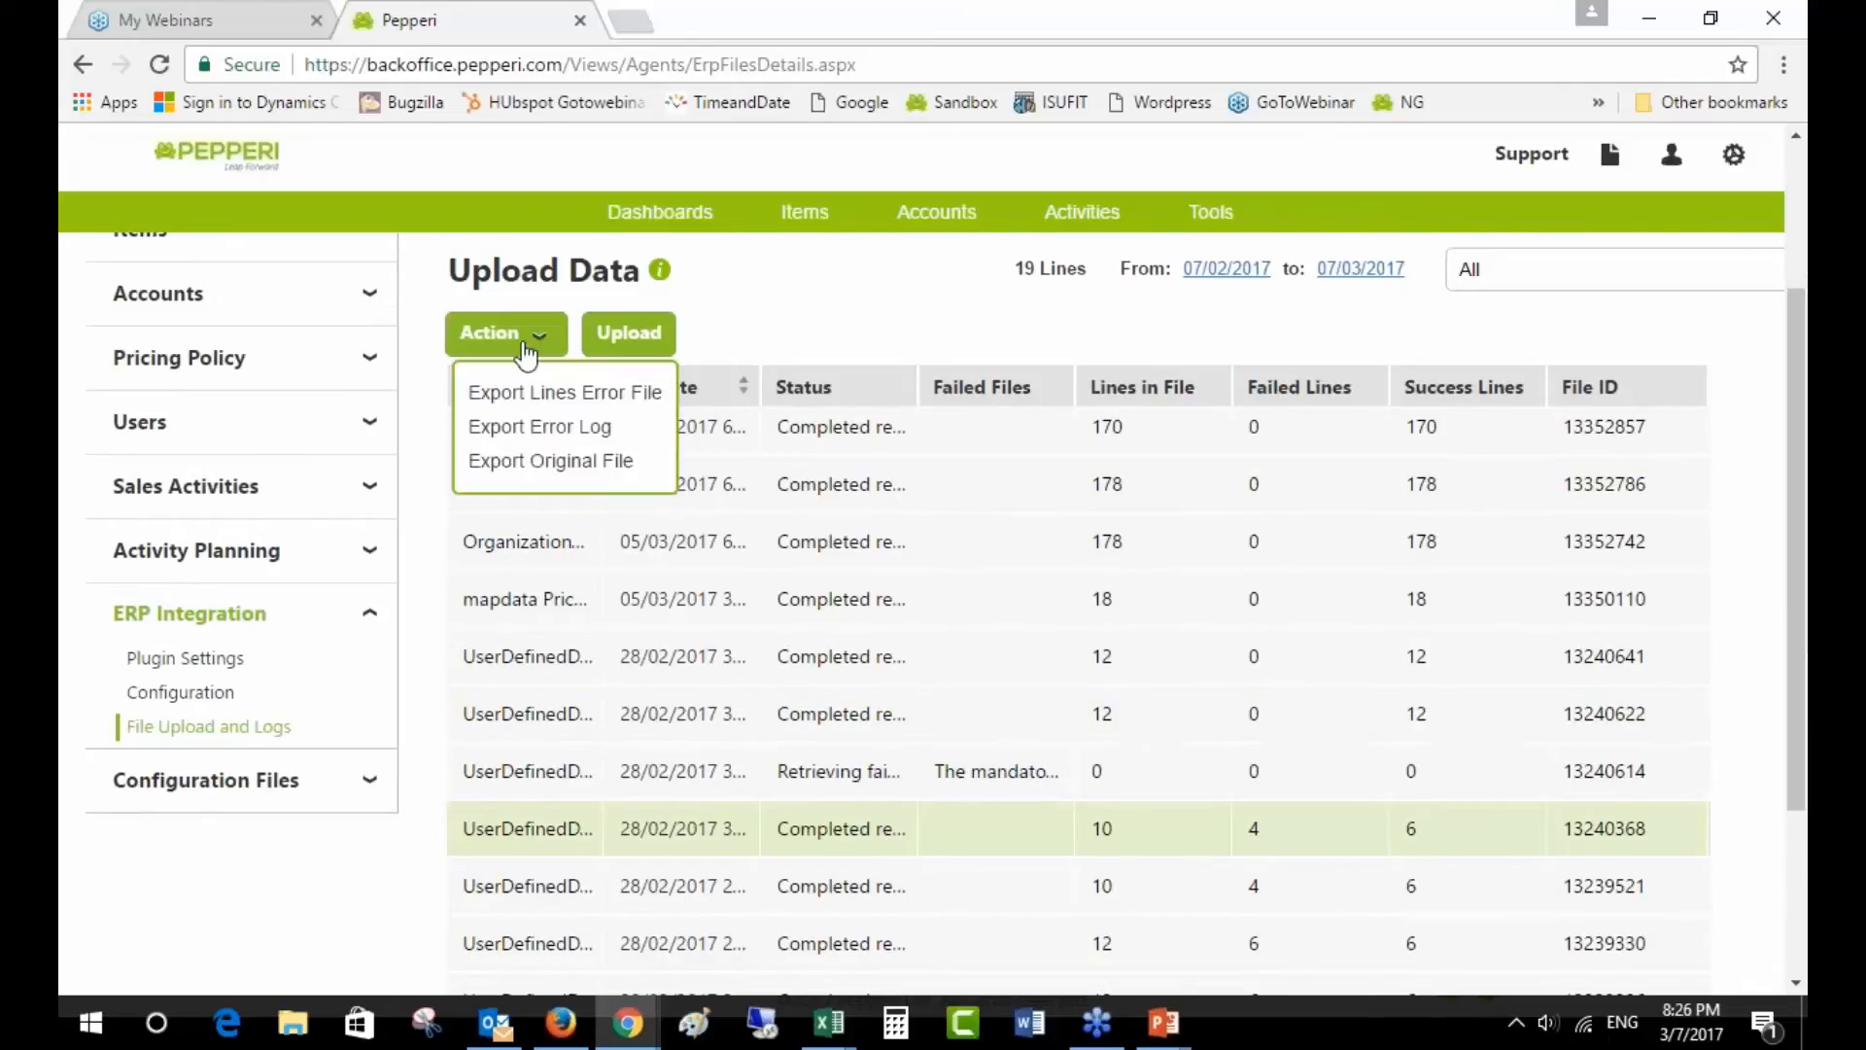
{"action": "left_click", "coordinate": [567, 398]}
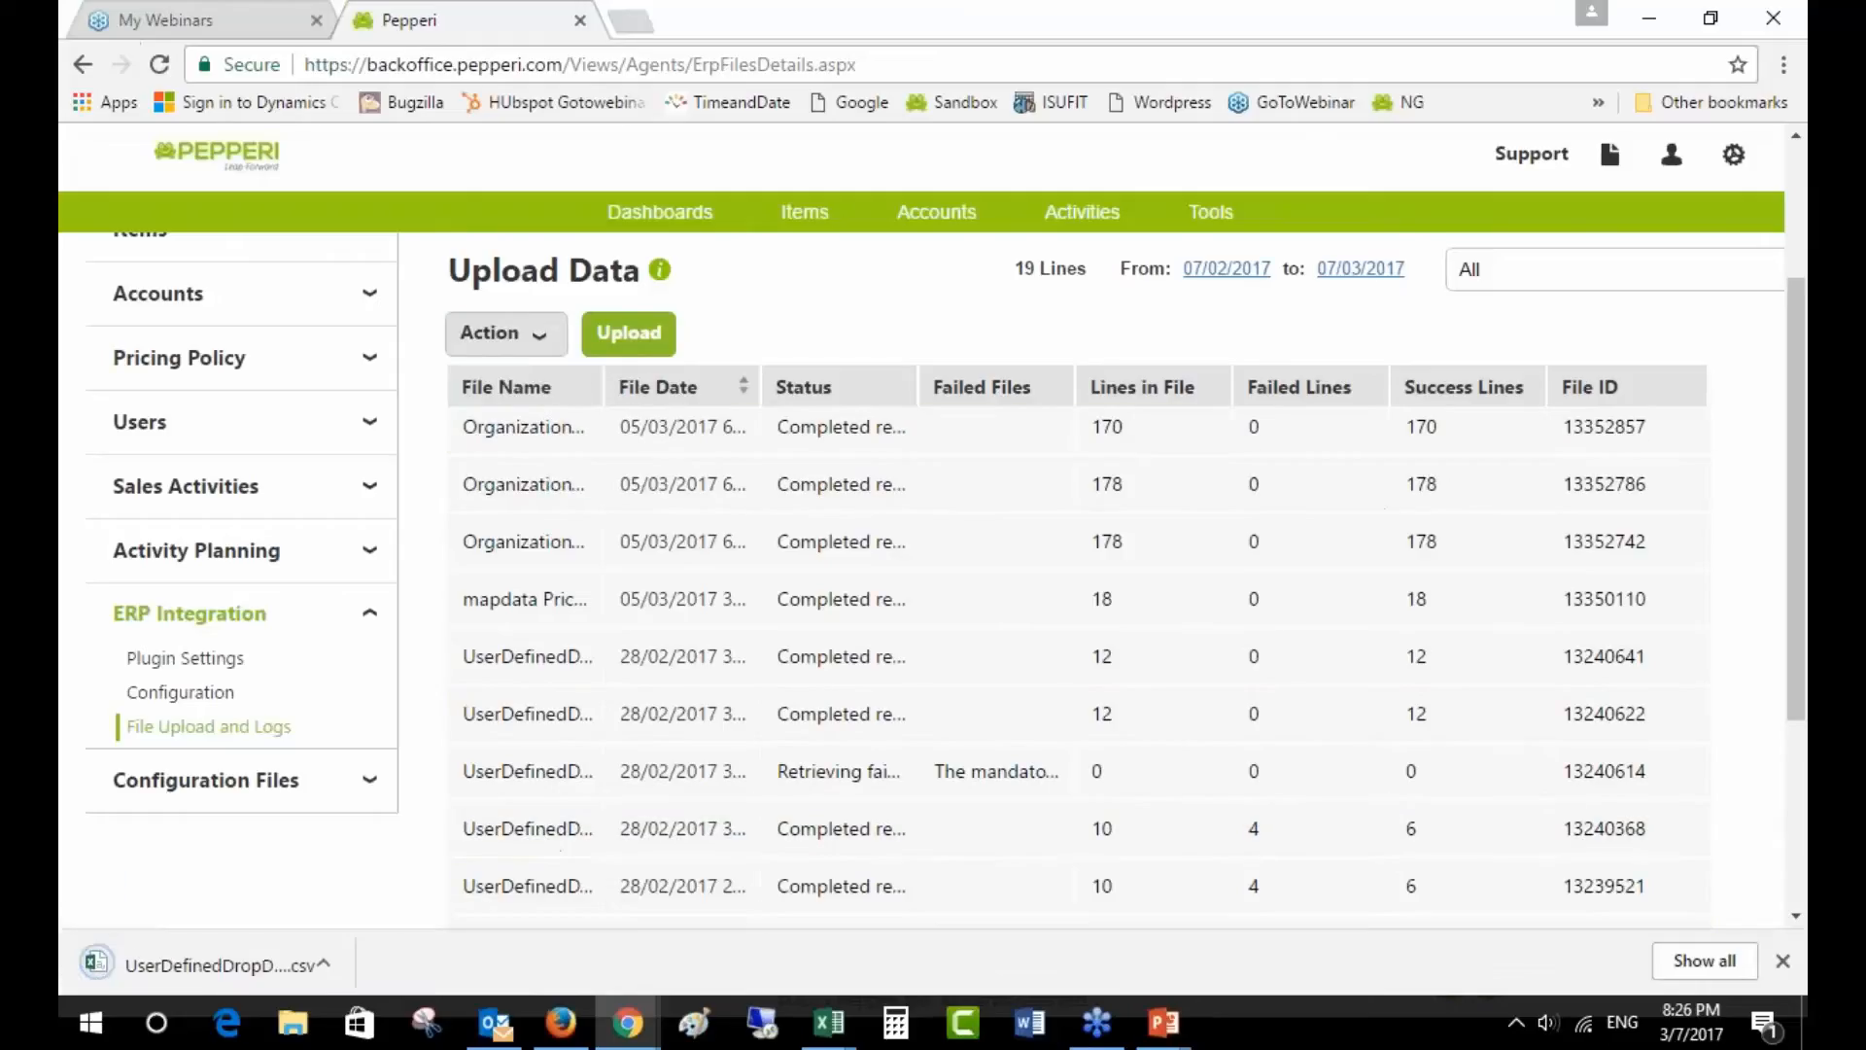
{"action": "left_click", "coordinate": [203, 952]}
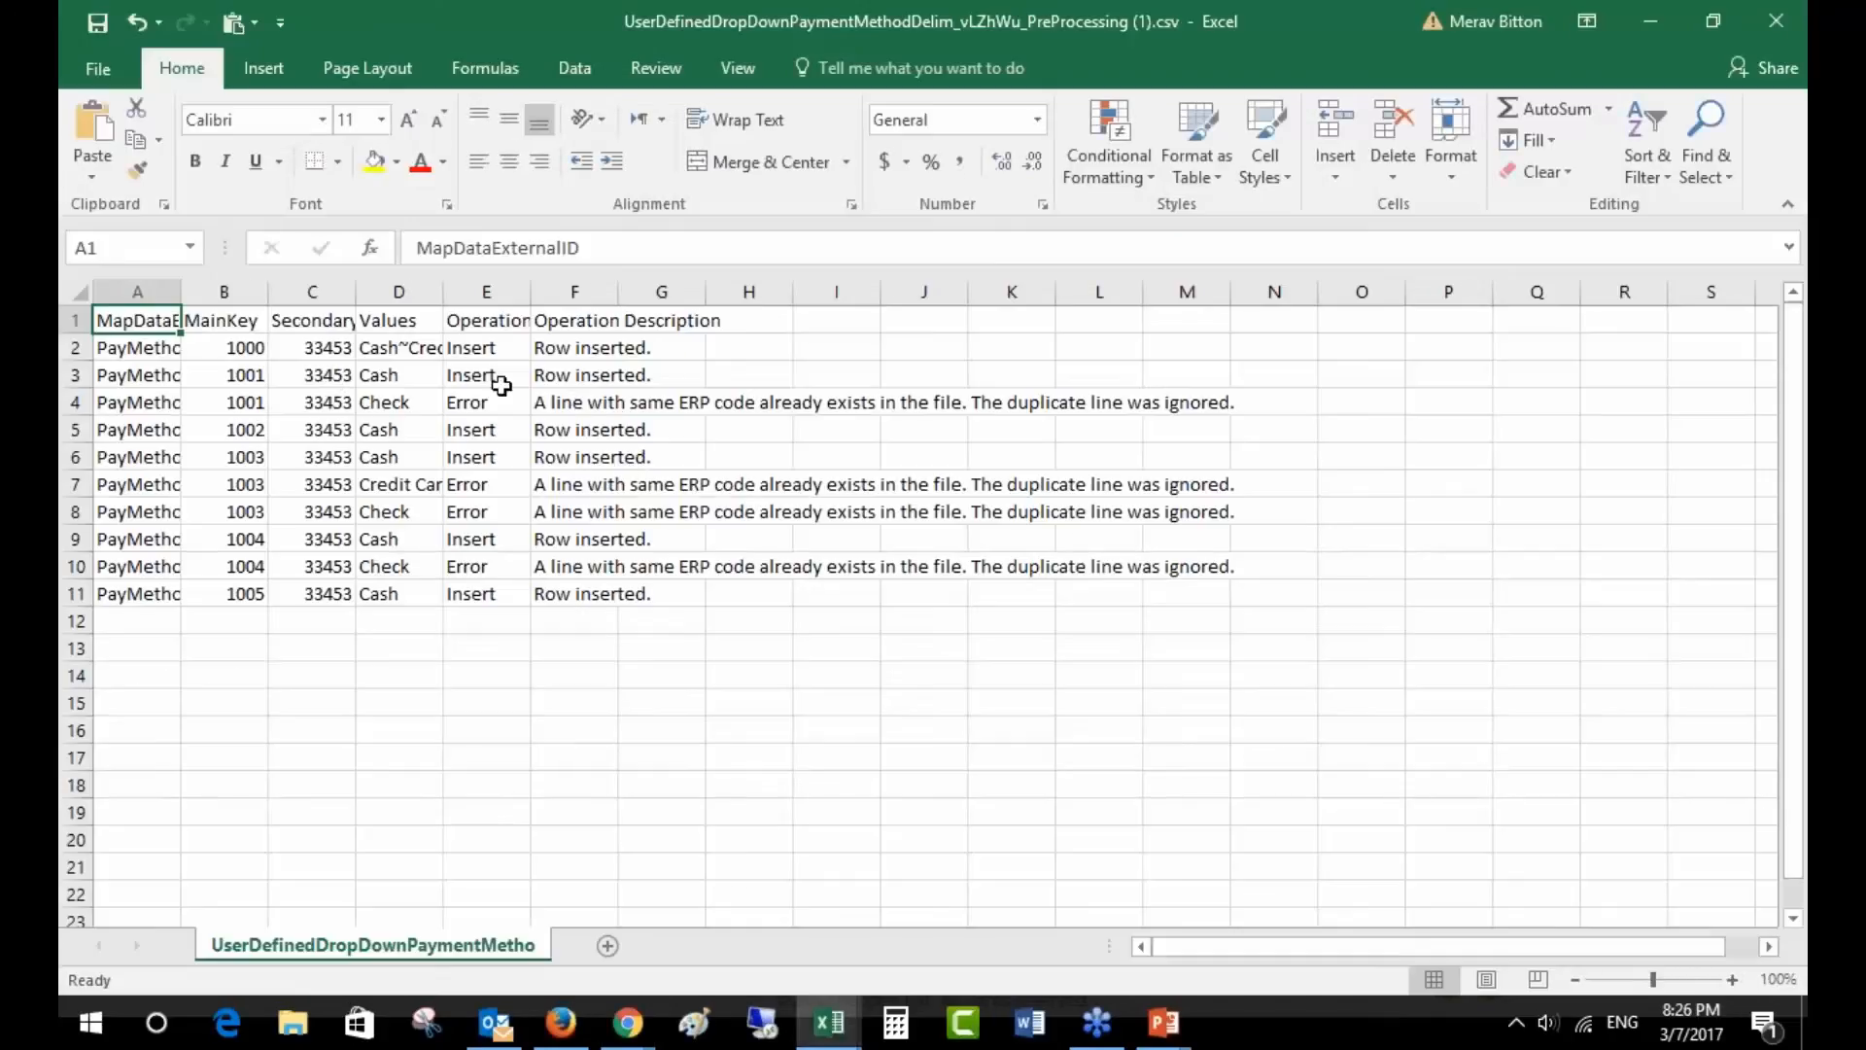
- Inspect row 4's Error status and duplicate-ERP-code description in the error file
{"action": "left_click", "coordinate": [568, 402]}
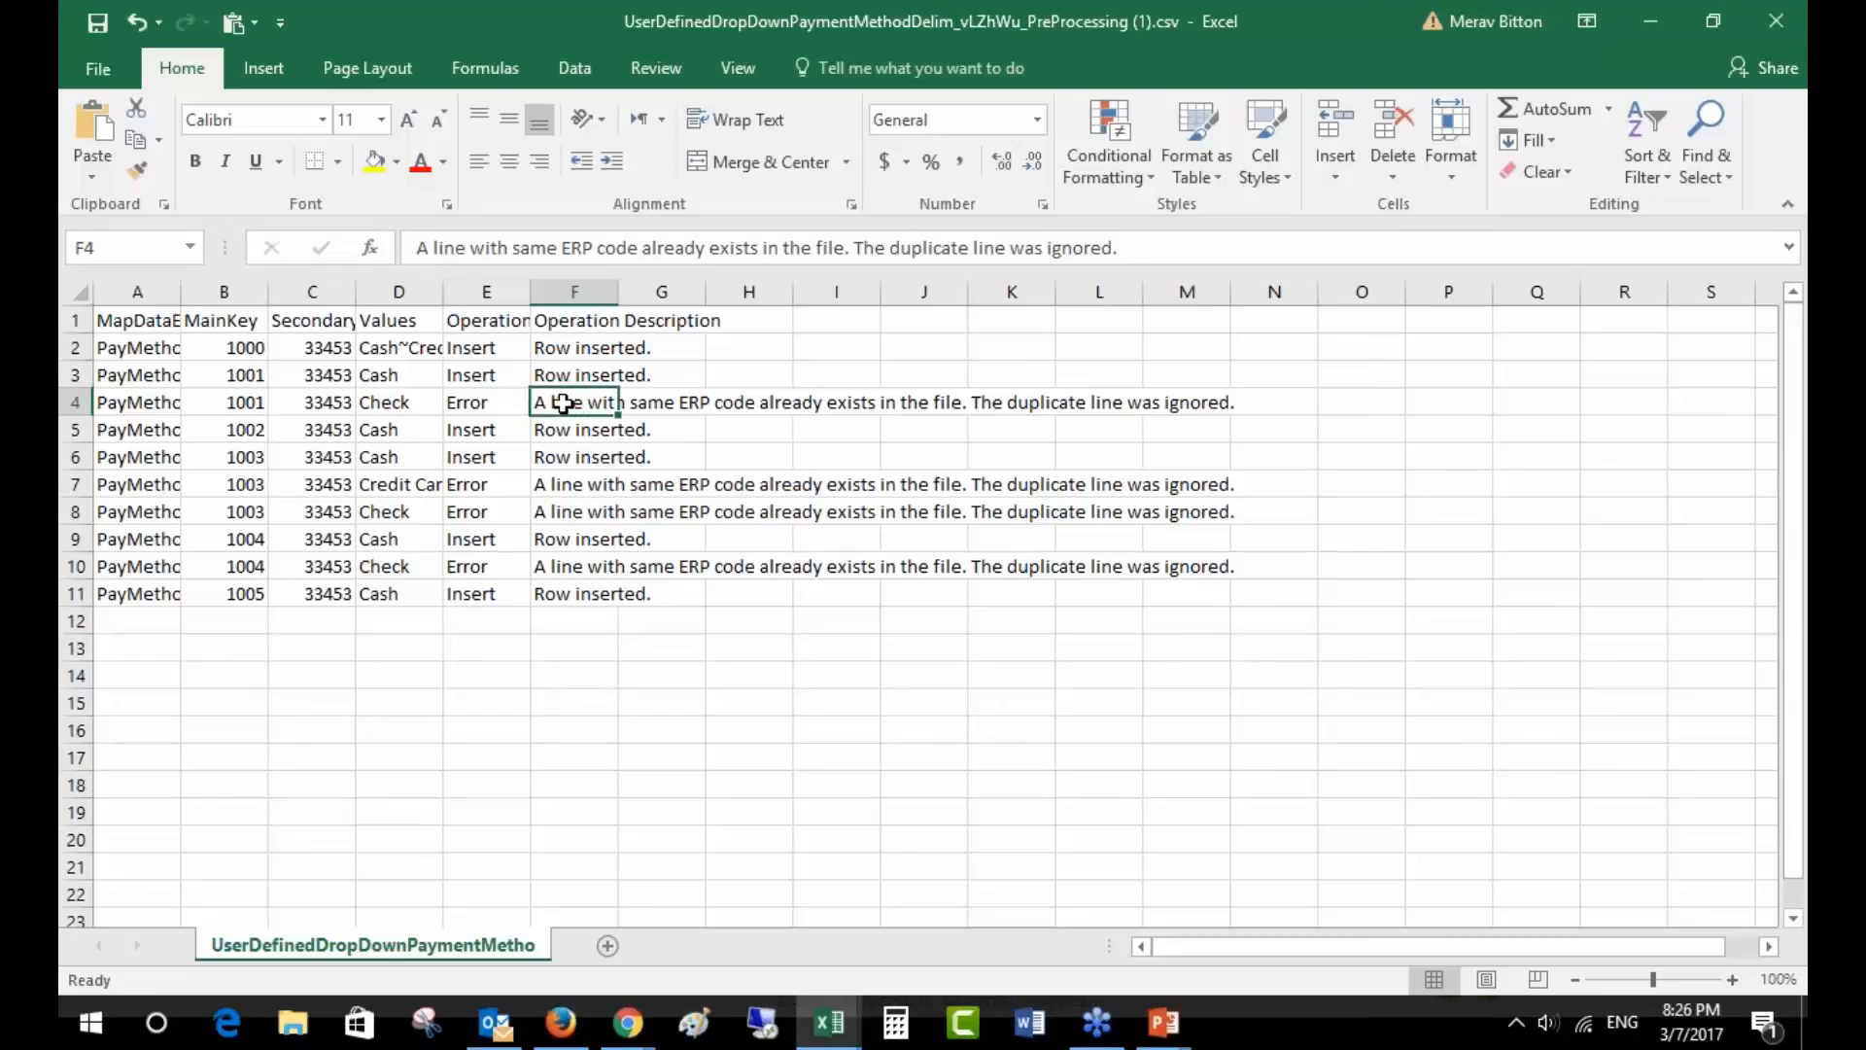
{"action": "left_click_drag", "start_coordinate": [495, 403], "coordinate": [1227, 410]}
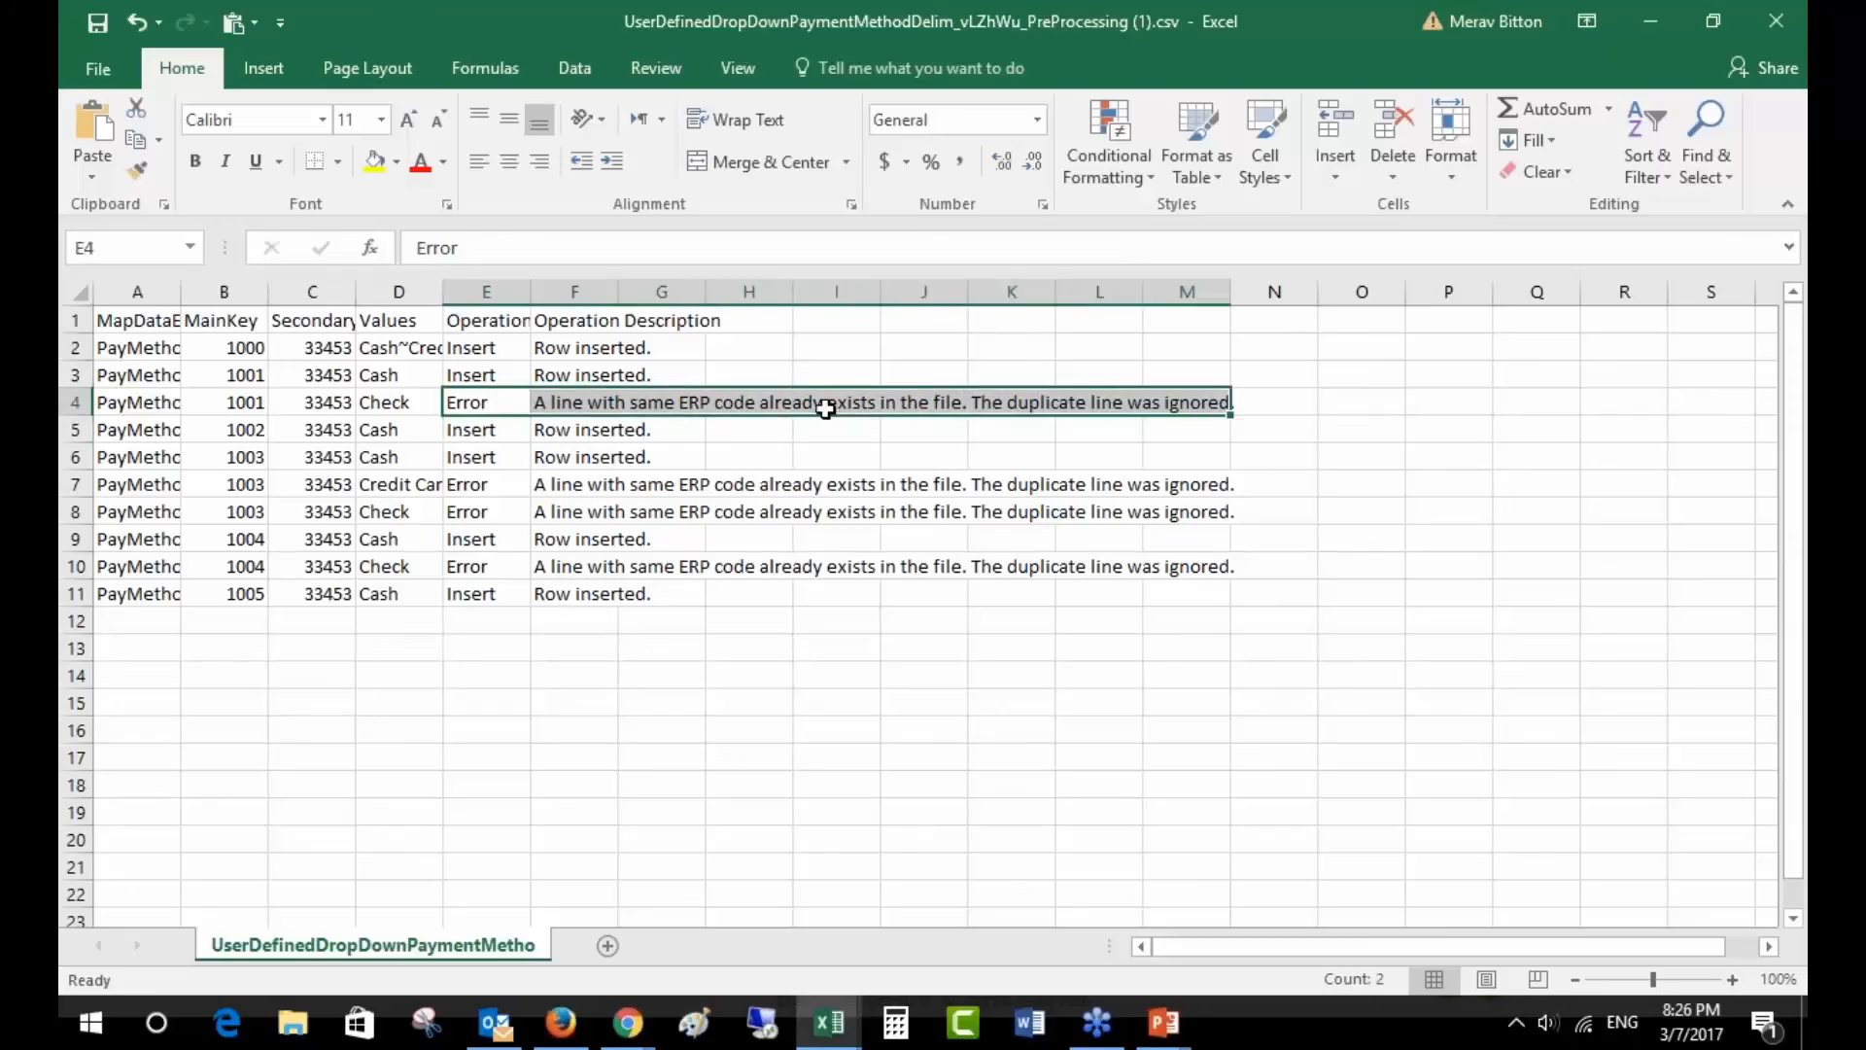
{"action": "key", "text": "alt+Tab"}
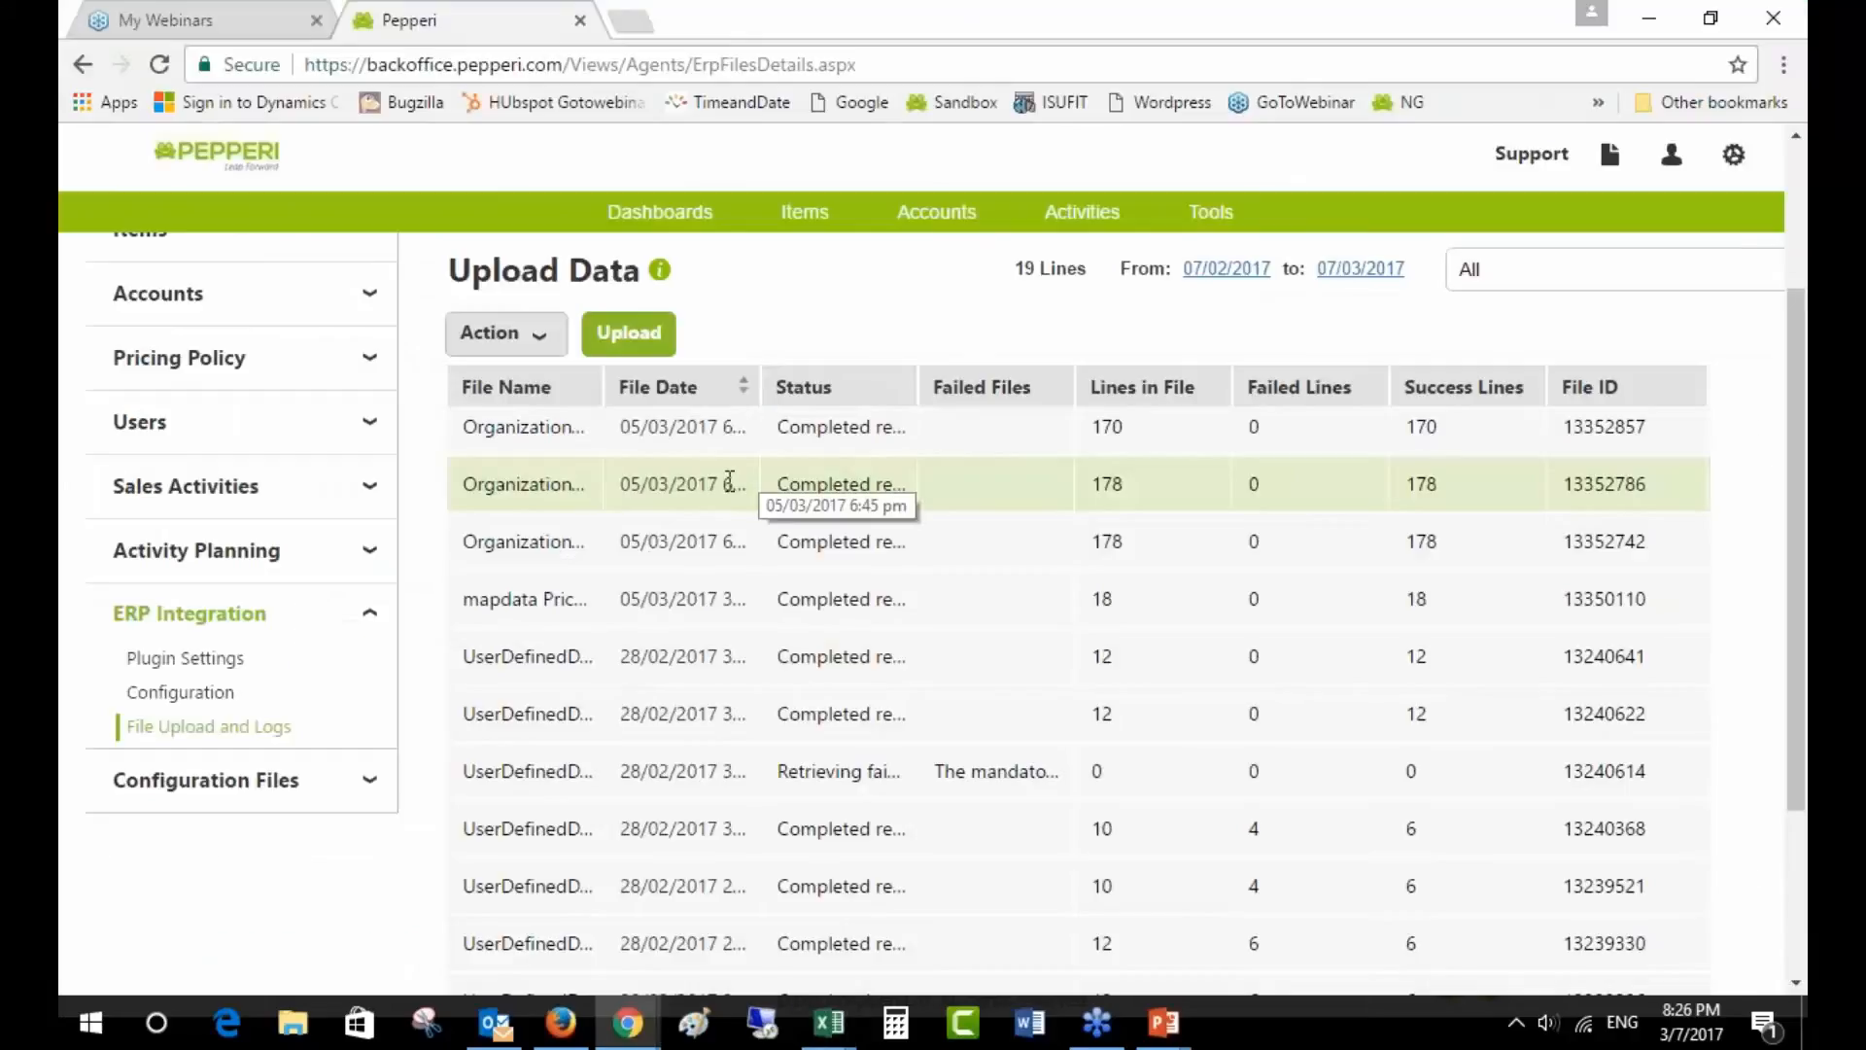
- Check the PriceByCustomer table's external ID and first-row tier values, then list Transaction Types
{"action": "left_click", "coordinate": [205, 780]}
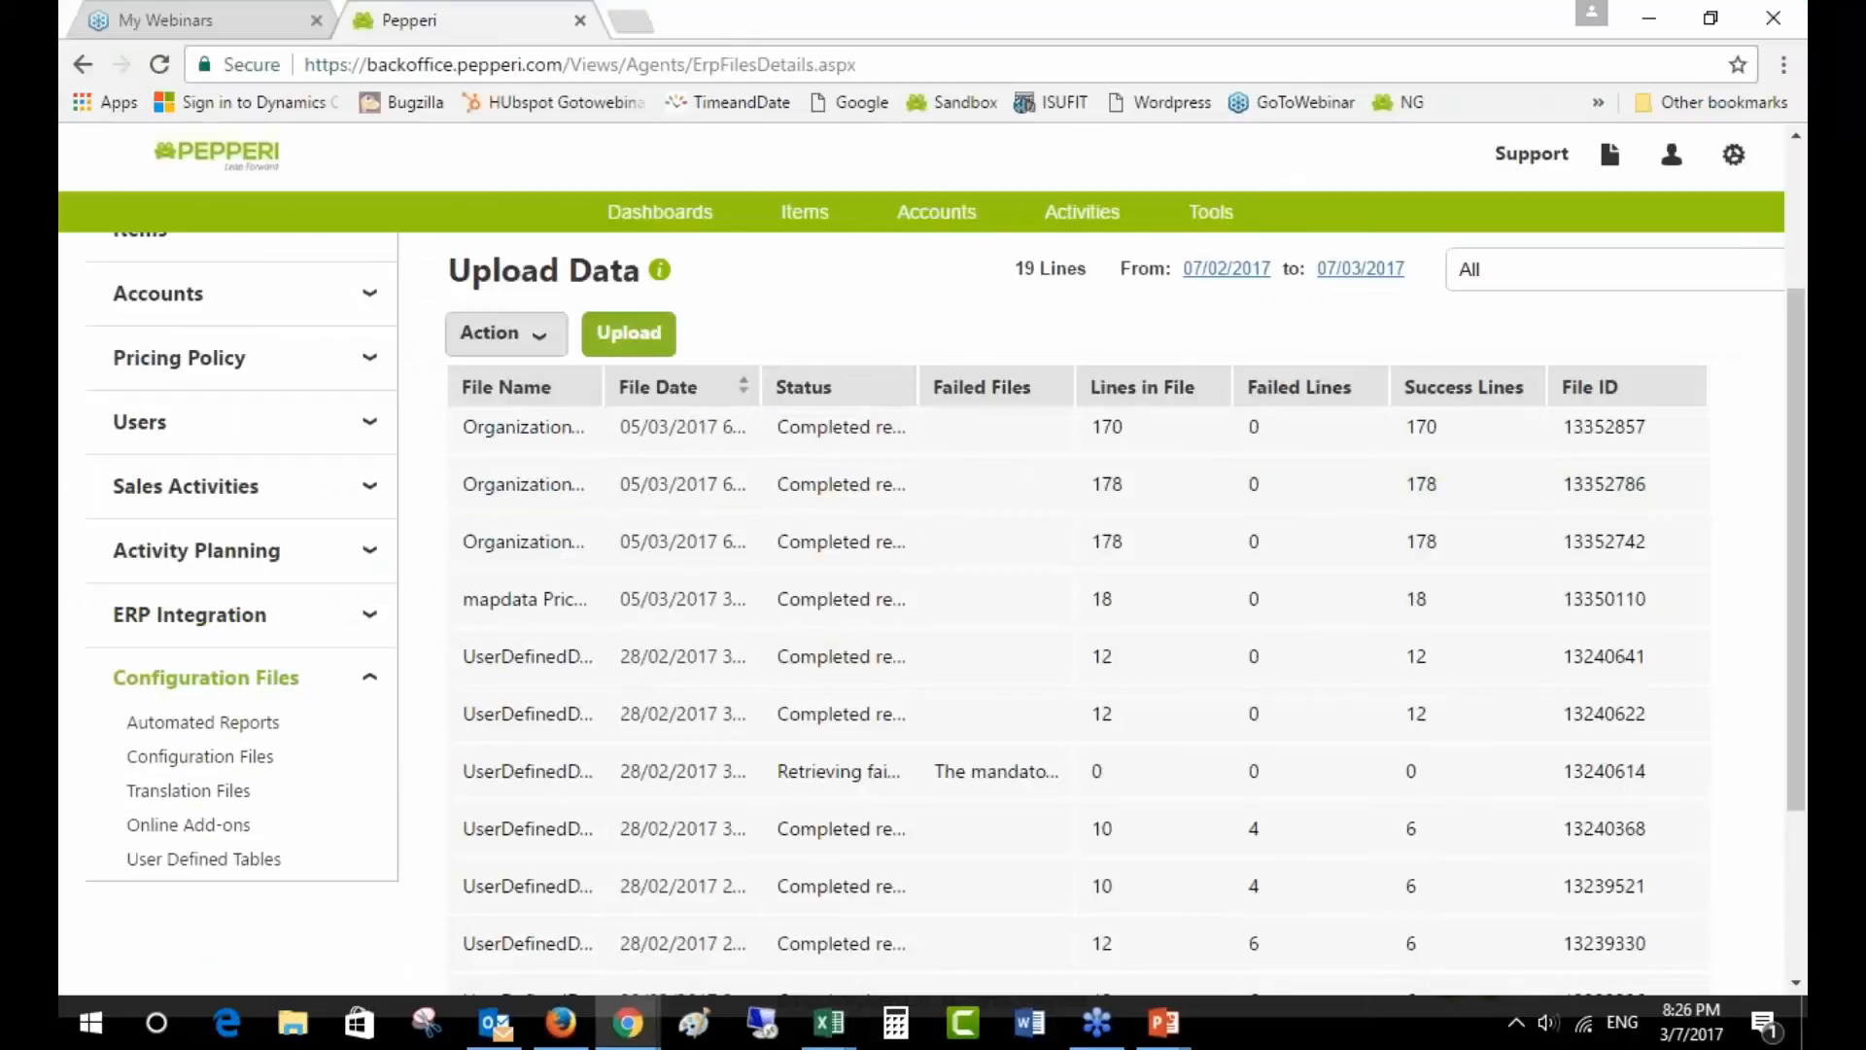
{"action": "left_click", "coordinate": [203, 858]}
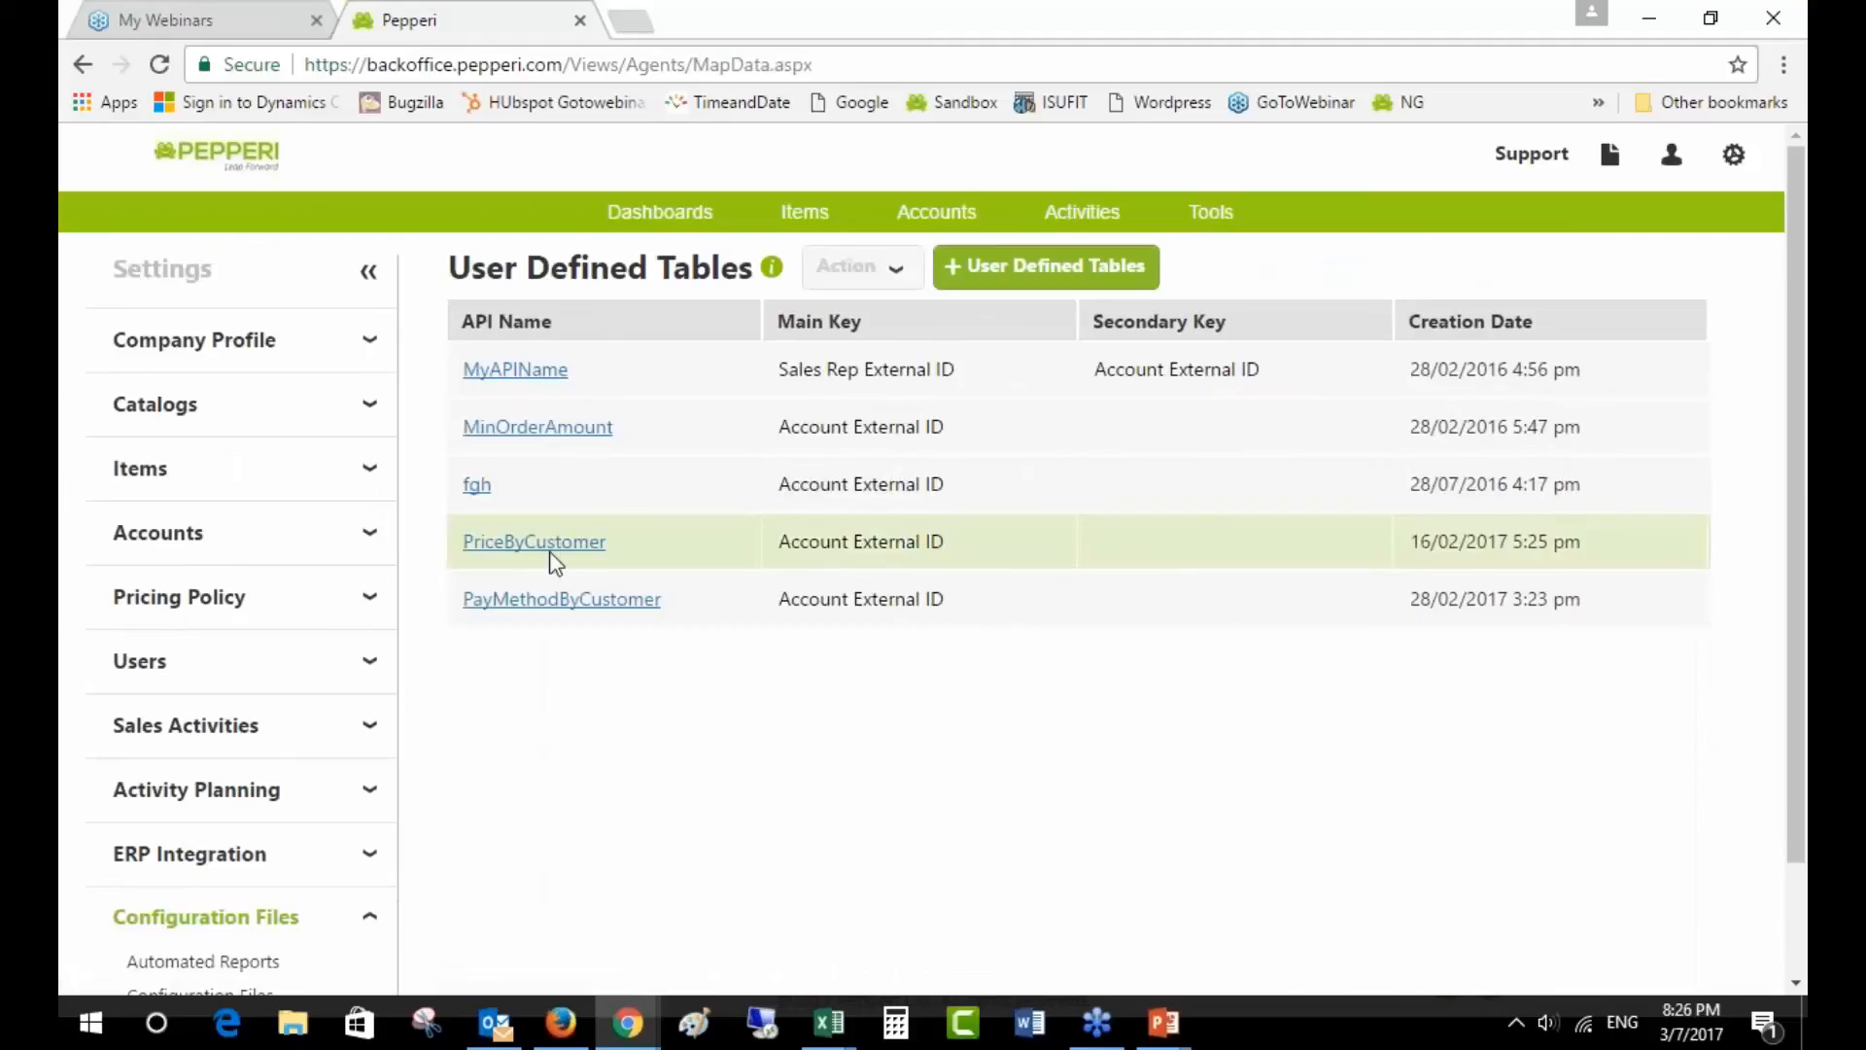
{"action": "left_click", "coordinate": [564, 547]}
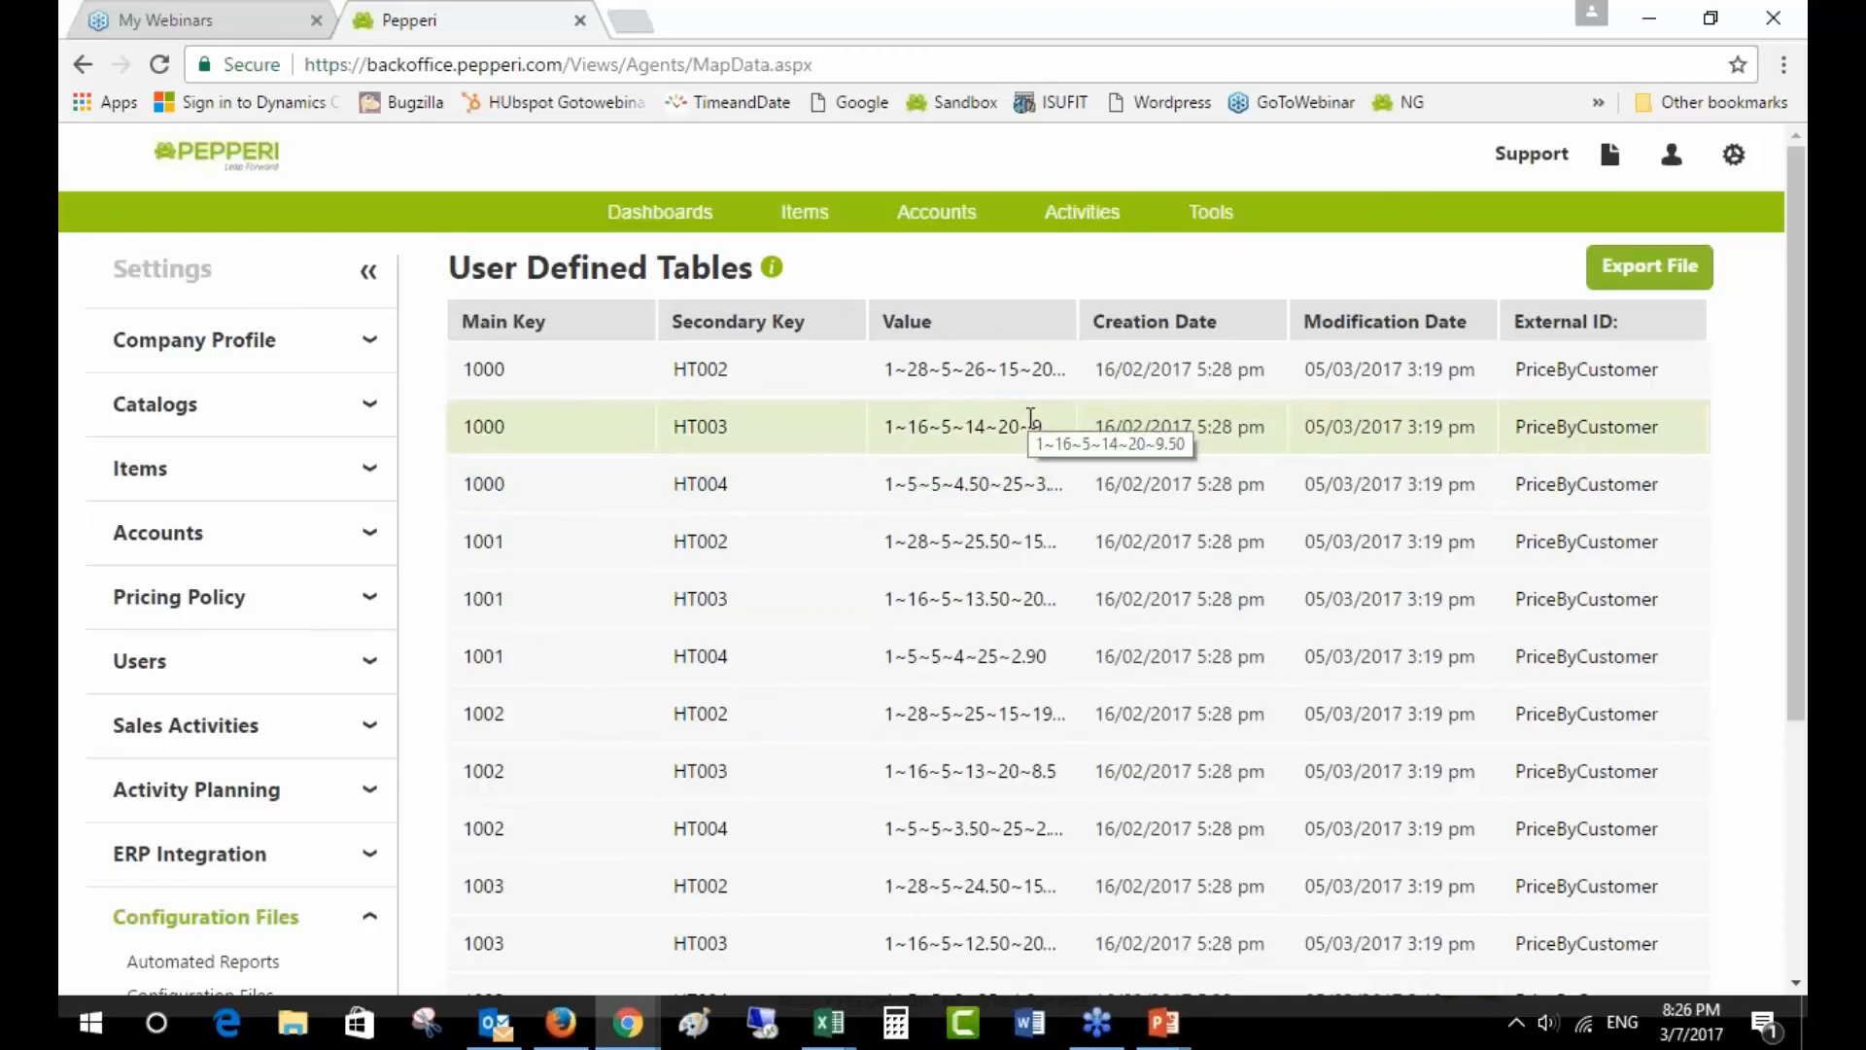
{"action": "left_click_drag", "start_coordinate": [1514, 370], "coordinate": [1680, 372]}
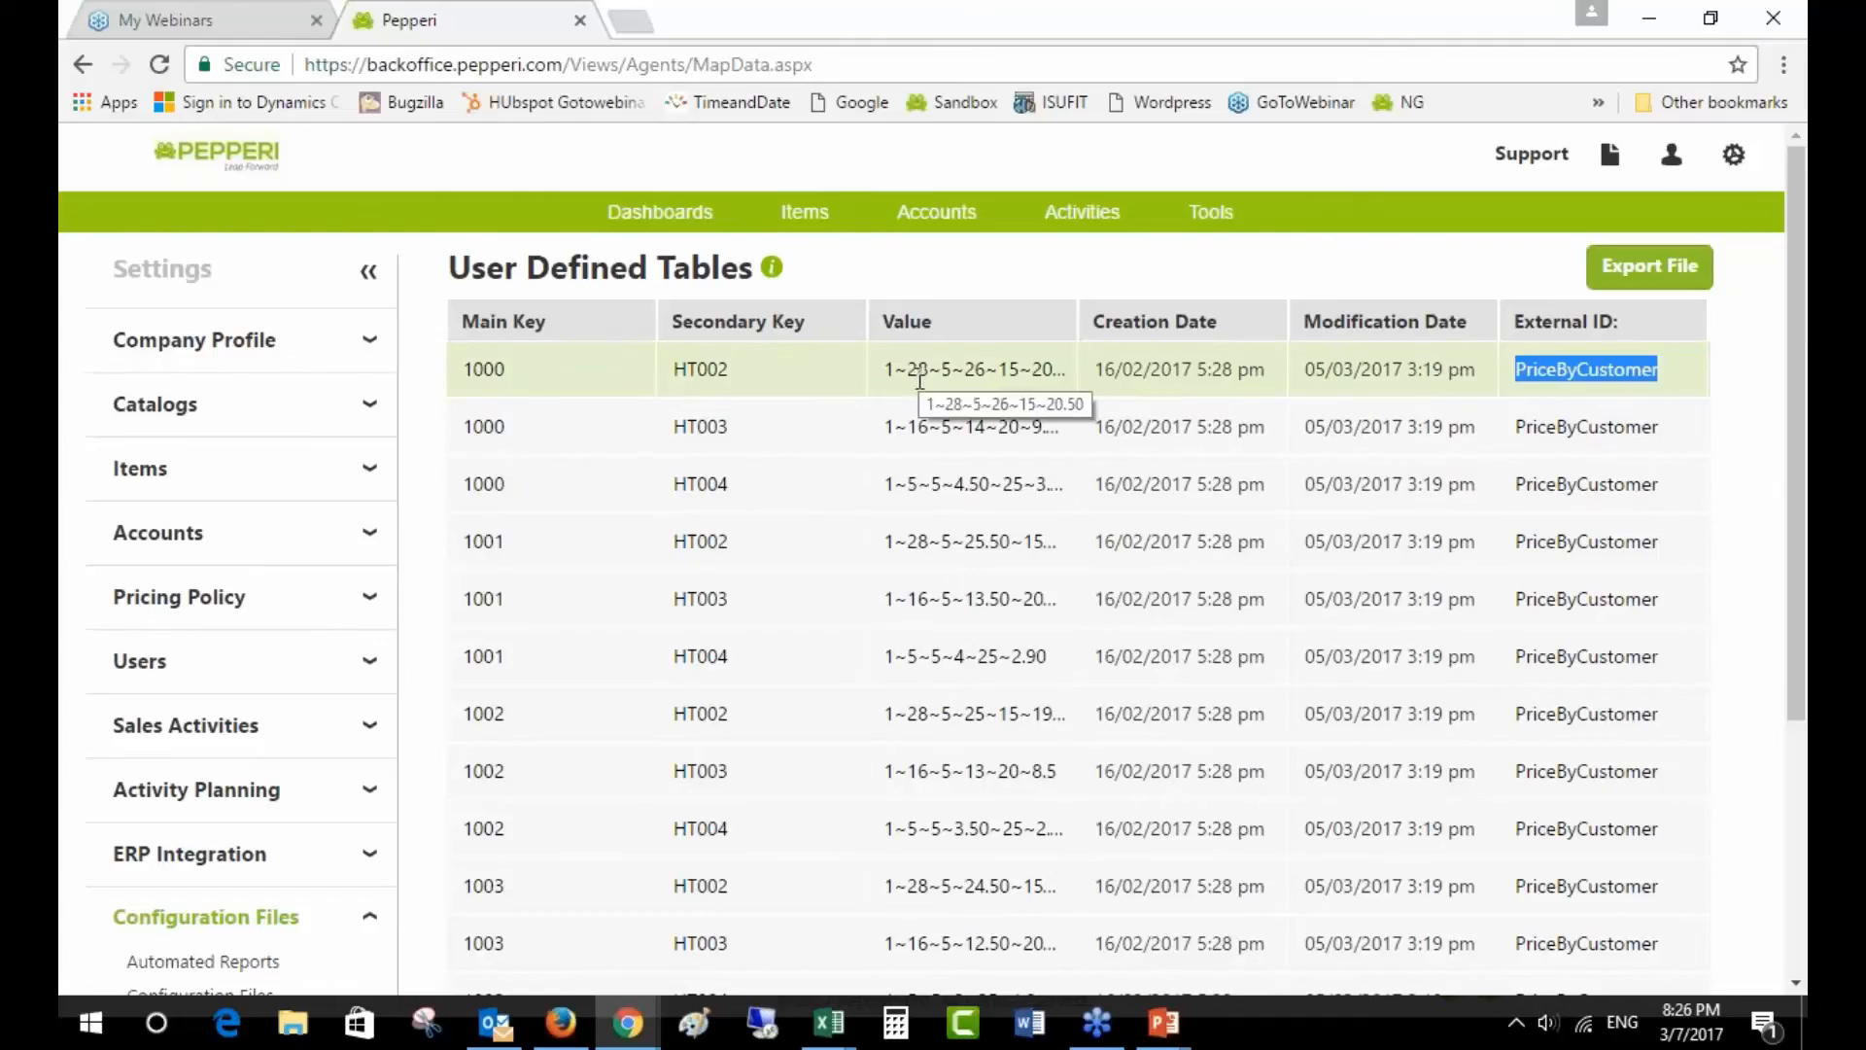
{"action": "left_click_drag", "start_coordinate": [895, 370], "coordinate": [1067, 368]}
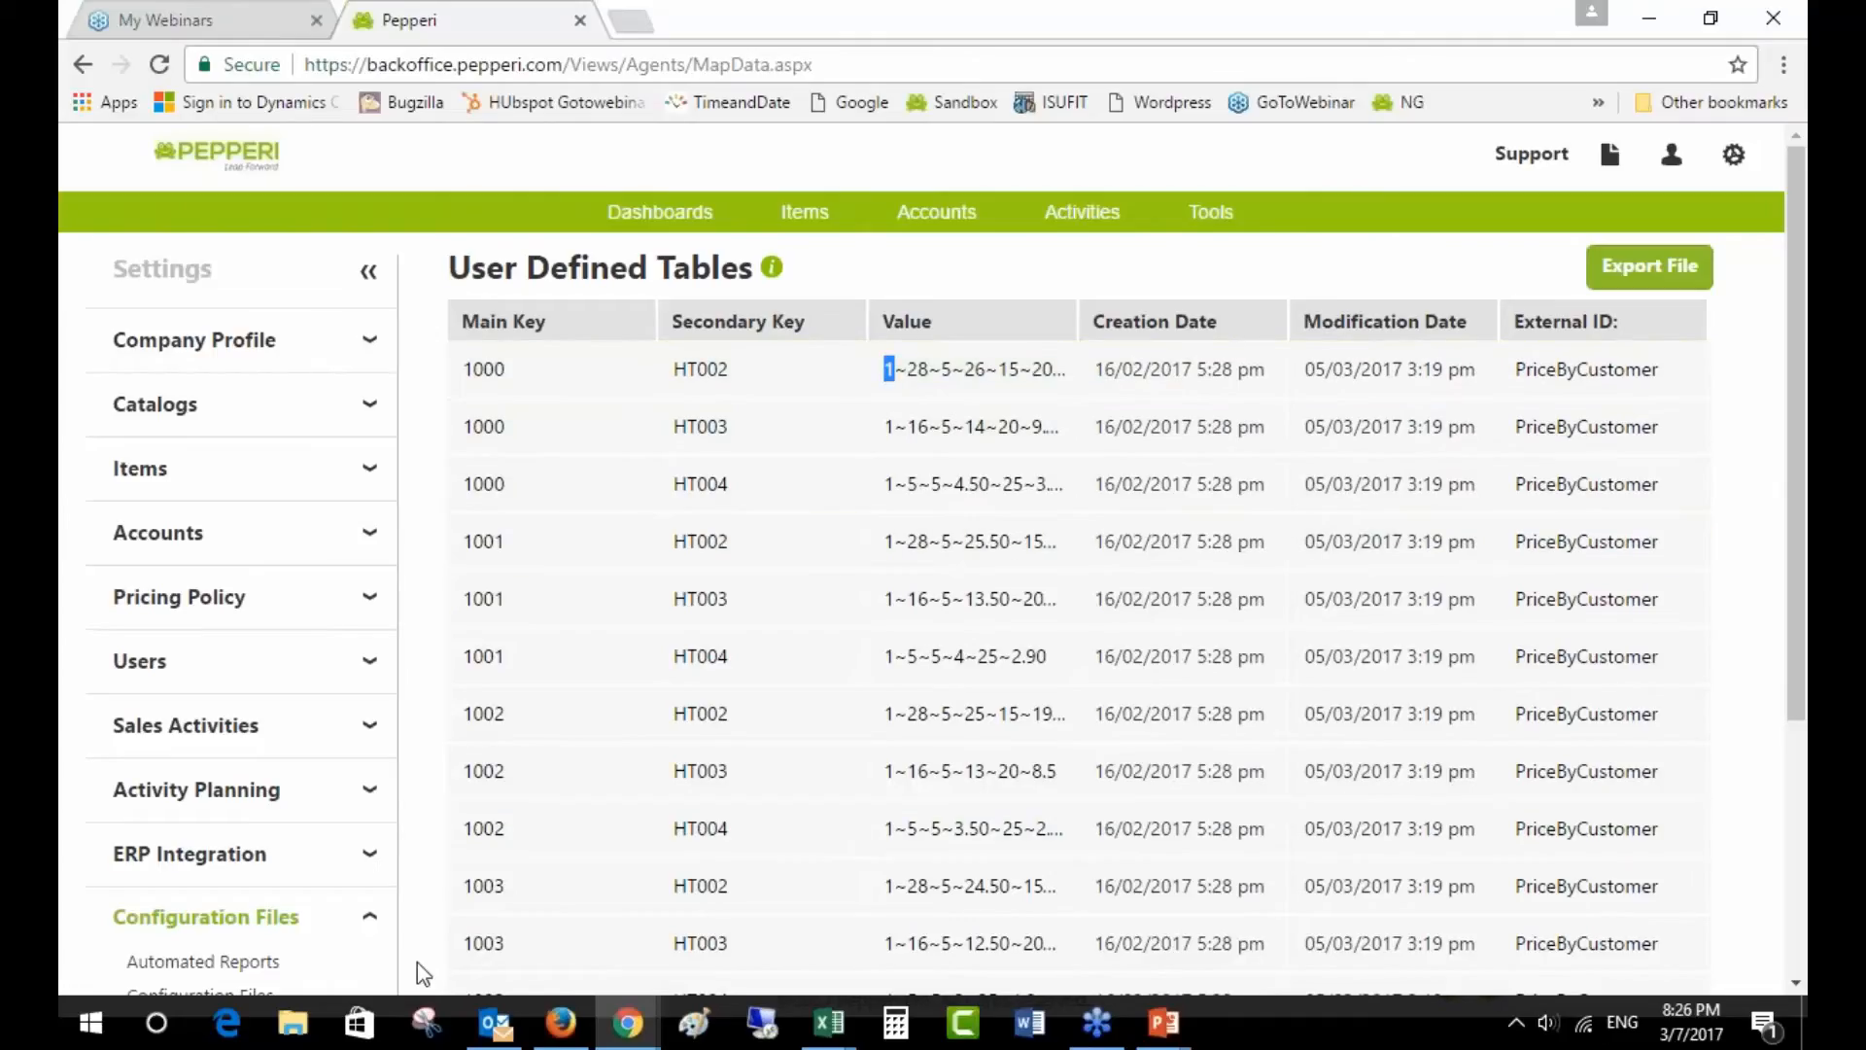
{"action": "left_click", "coordinate": [185, 725]}
{"action": "left_click", "coordinate": [204, 770]}
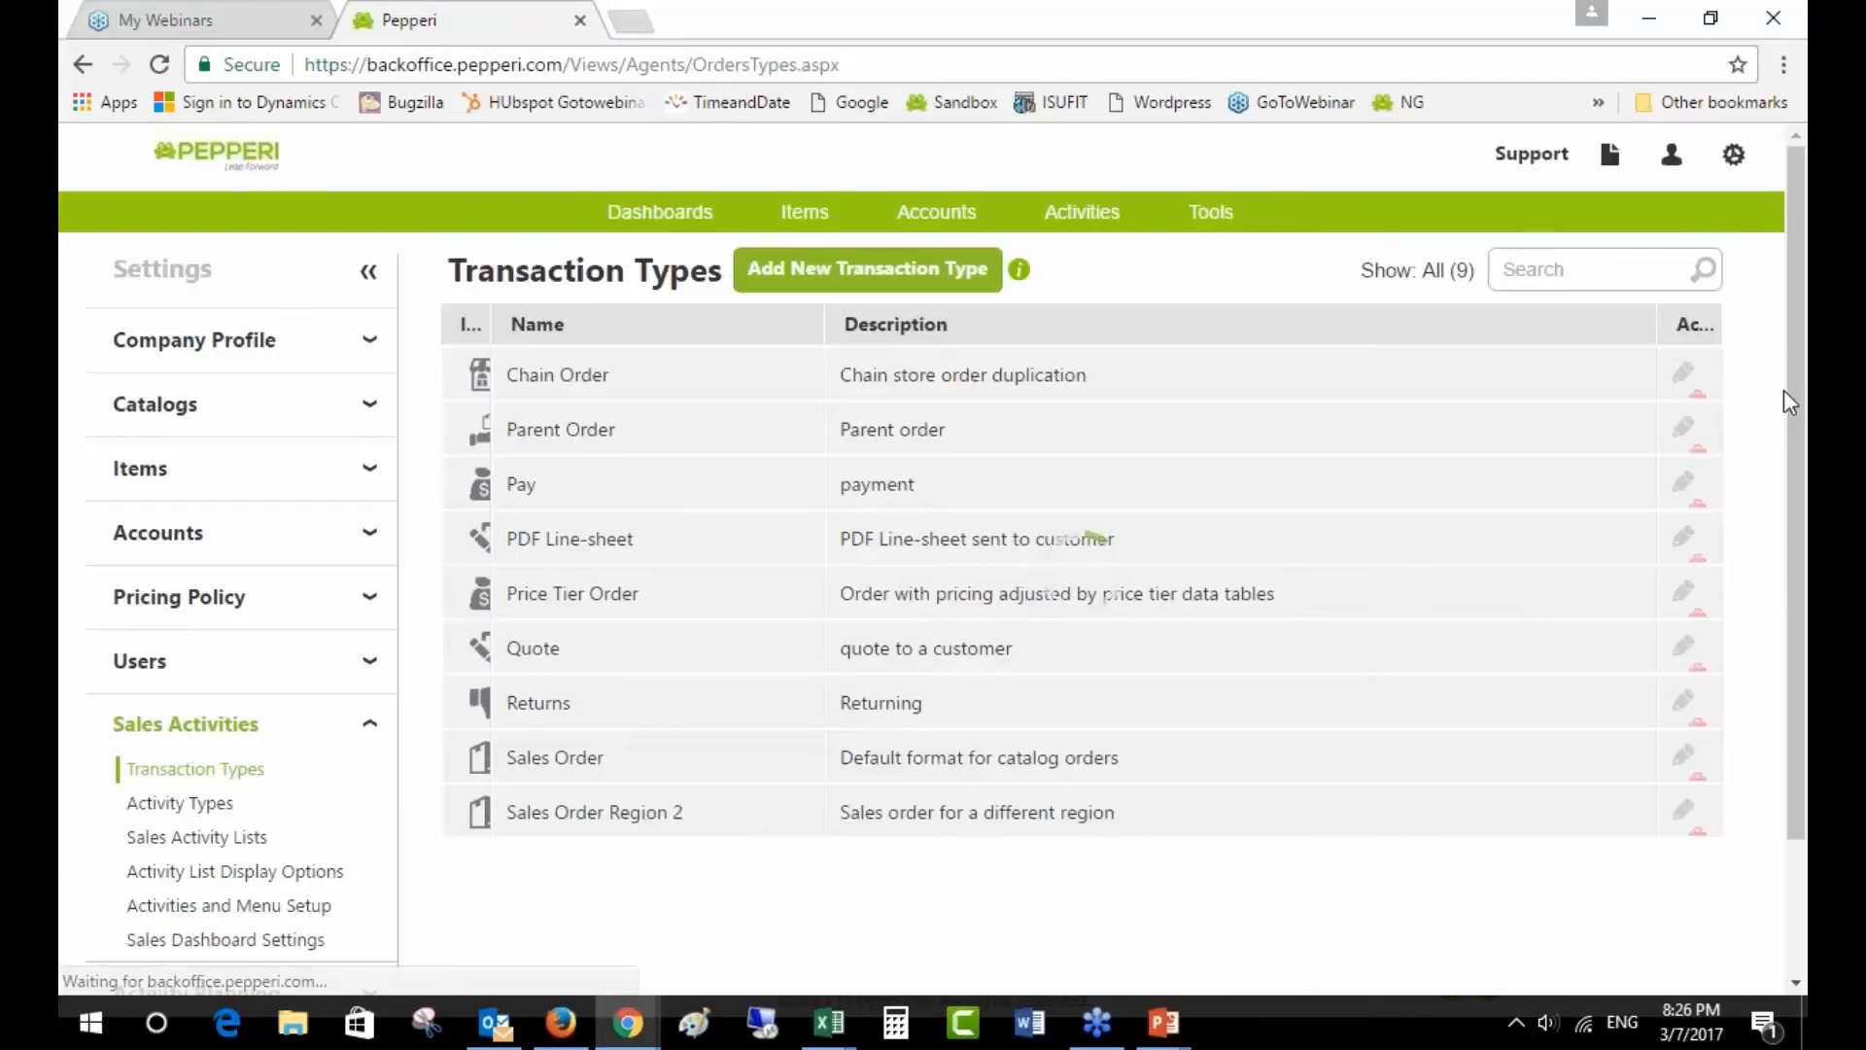
- Edit the Price Tier Order transaction, then bring up the mapdata Price Tiers workbook
{"action": "left_click", "coordinate": [1691, 590]}
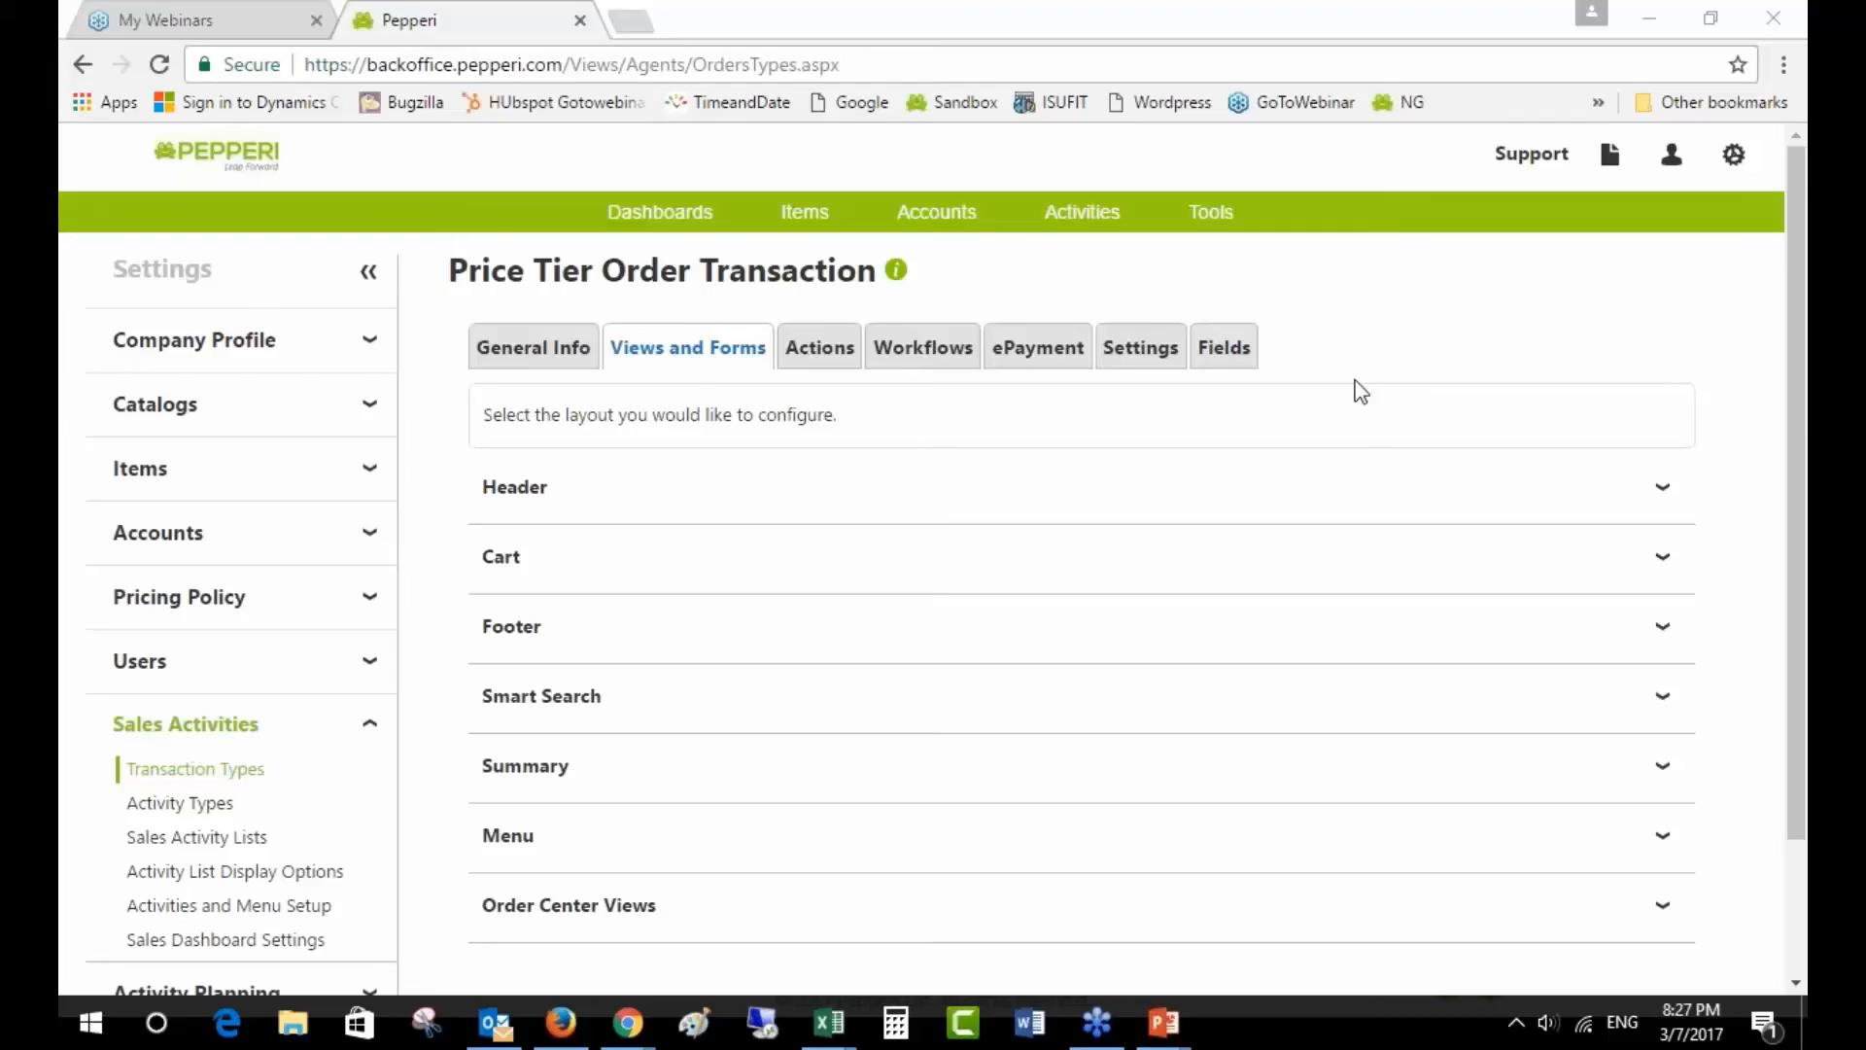
{"action": "mouse_move", "coordinate": [825, 1026]}
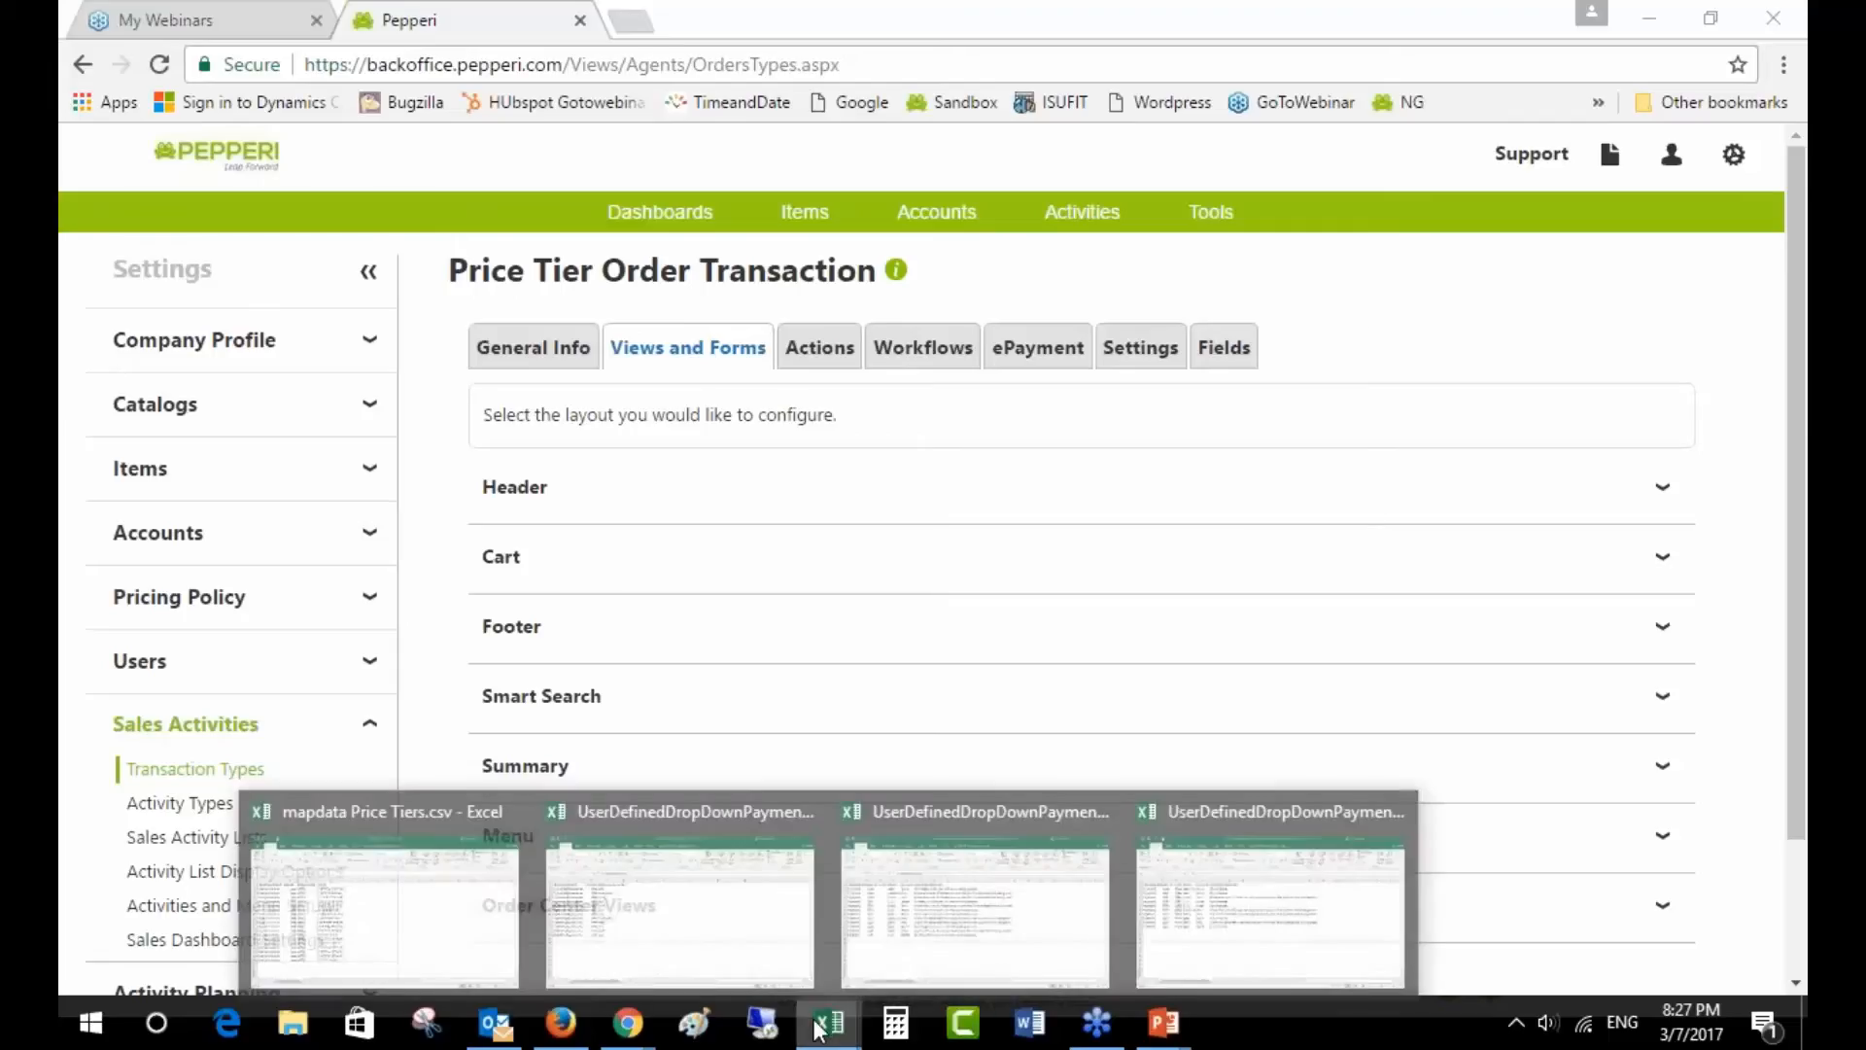
{"action": "left_click", "coordinate": [408, 921]}
{"action": "left_click_drag", "start_coordinate": [420, 347], "coordinate": [420, 785]}
{"action": "left_click", "coordinate": [416, 674]}
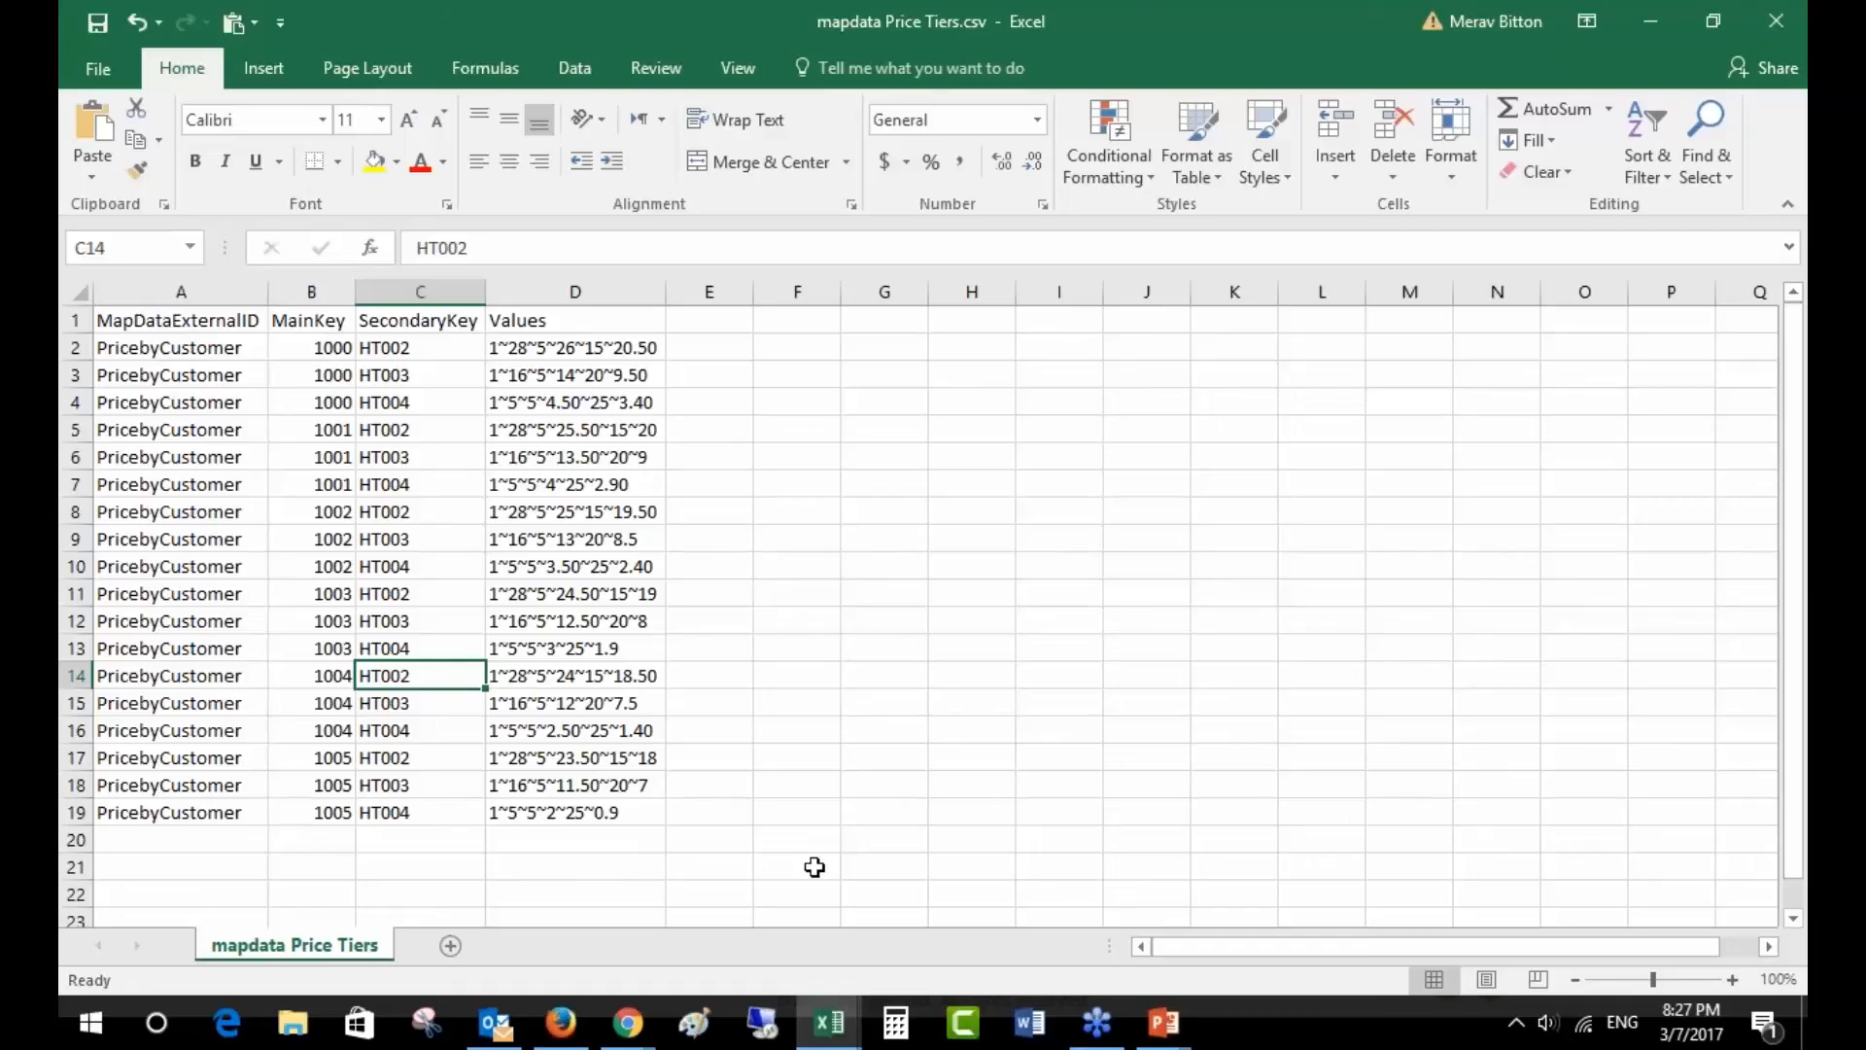
{"action": "left_click", "coordinate": [628, 1022]}
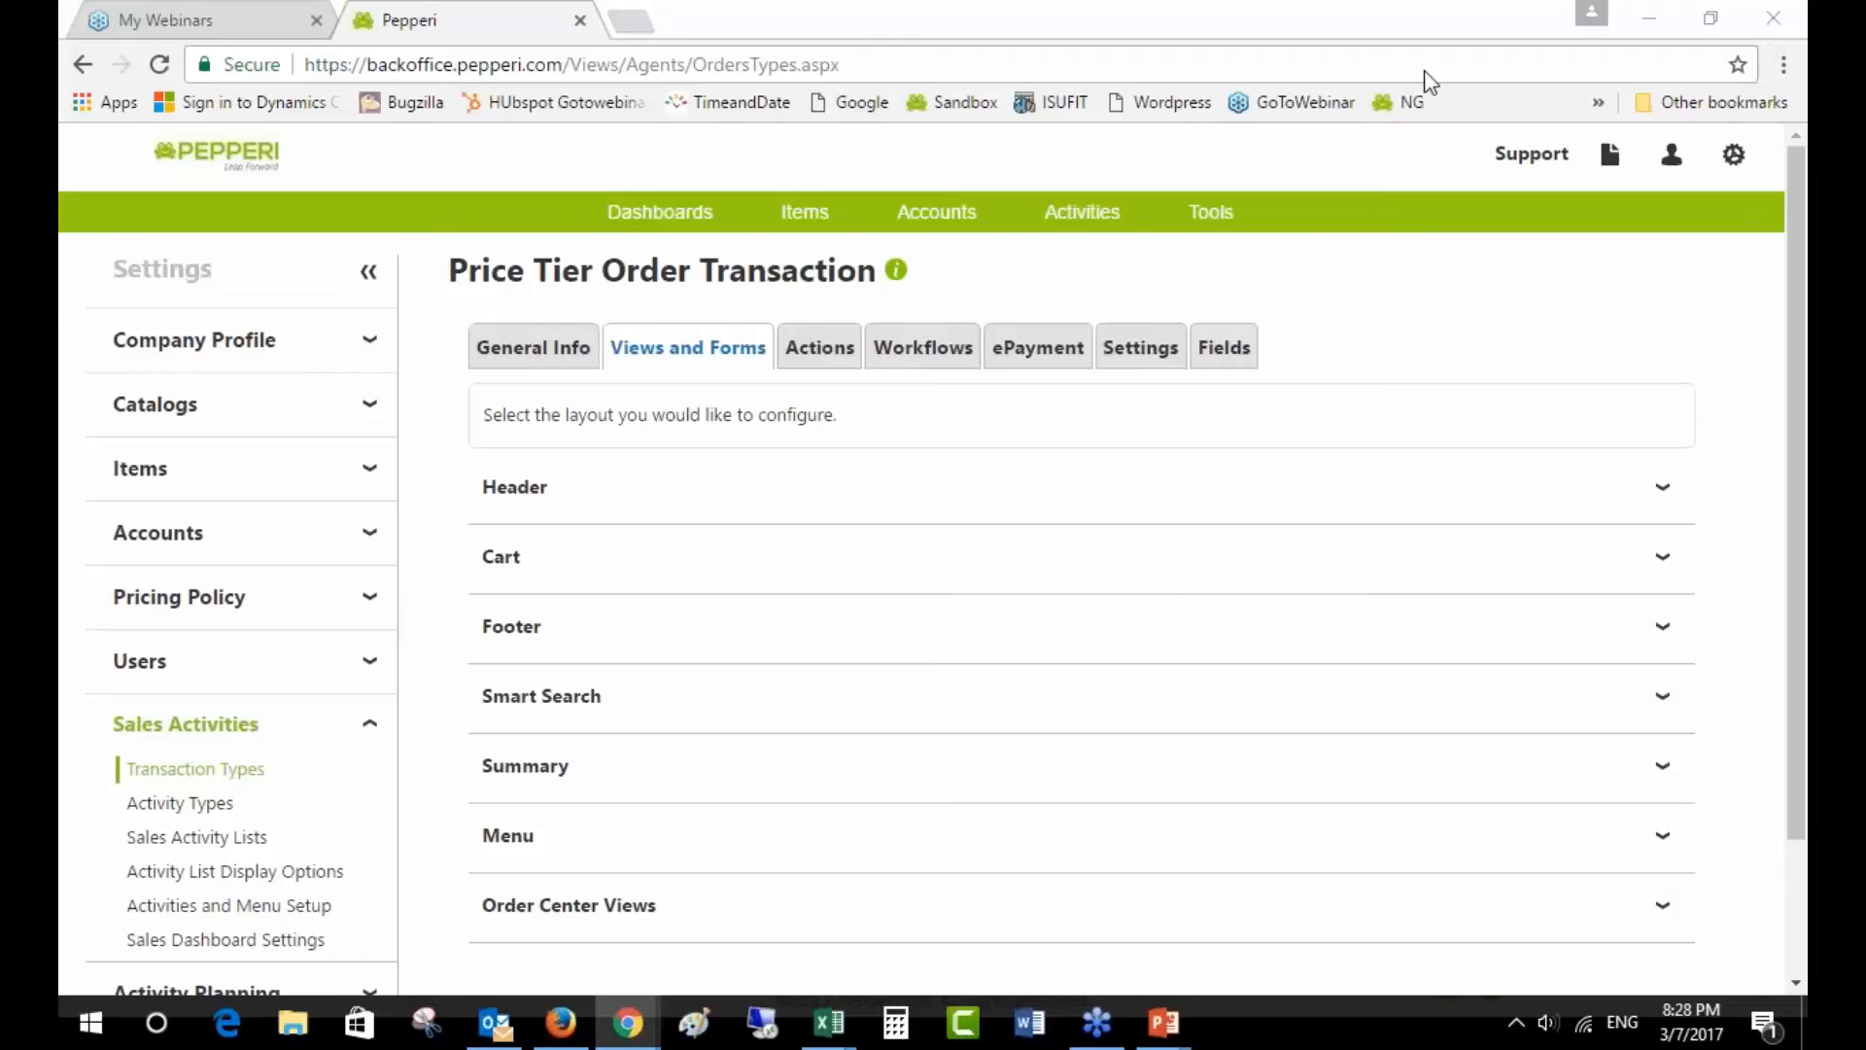
- Show the Price Tier Order transaction's field definitions
{"action": "scroll", "coordinate": [1202, 898], "scroll_direction": "down", "scroll_amount": 3}
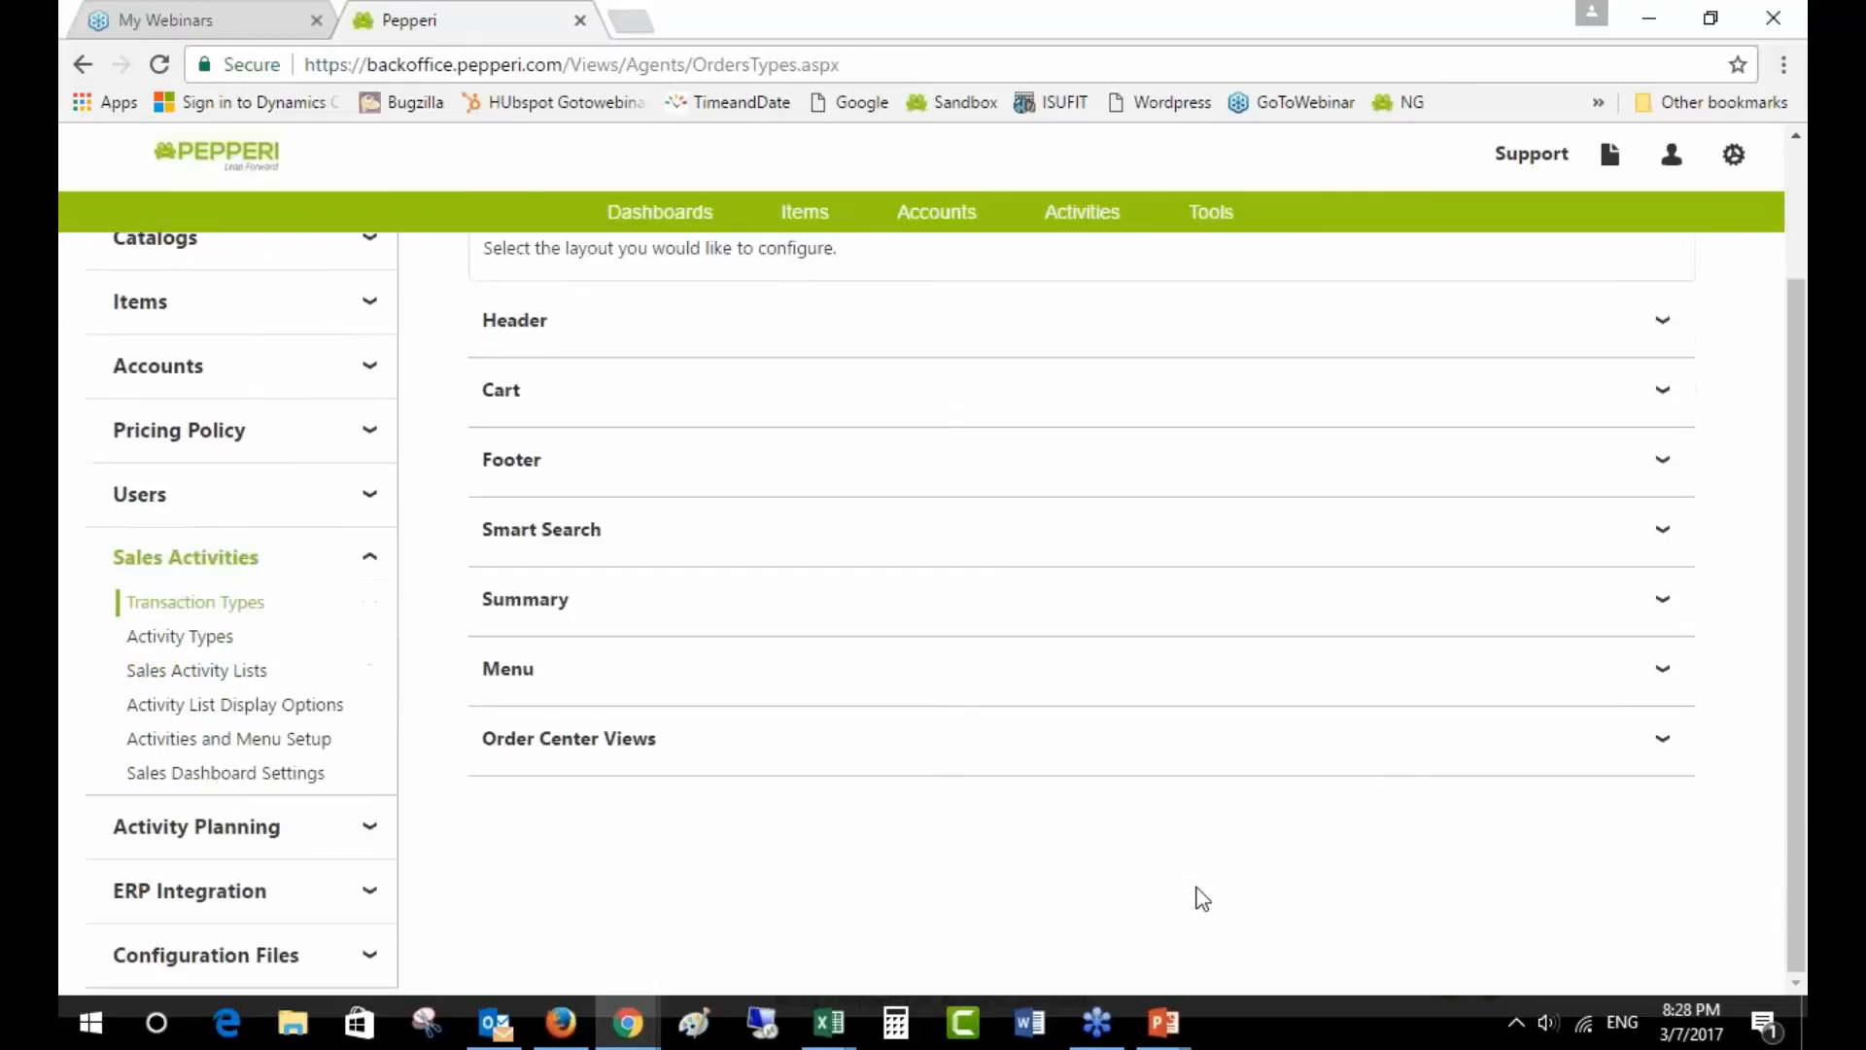
{"action": "scroll", "coordinate": [1200, 896], "scroll_direction": "up", "scroll_amount": 3}
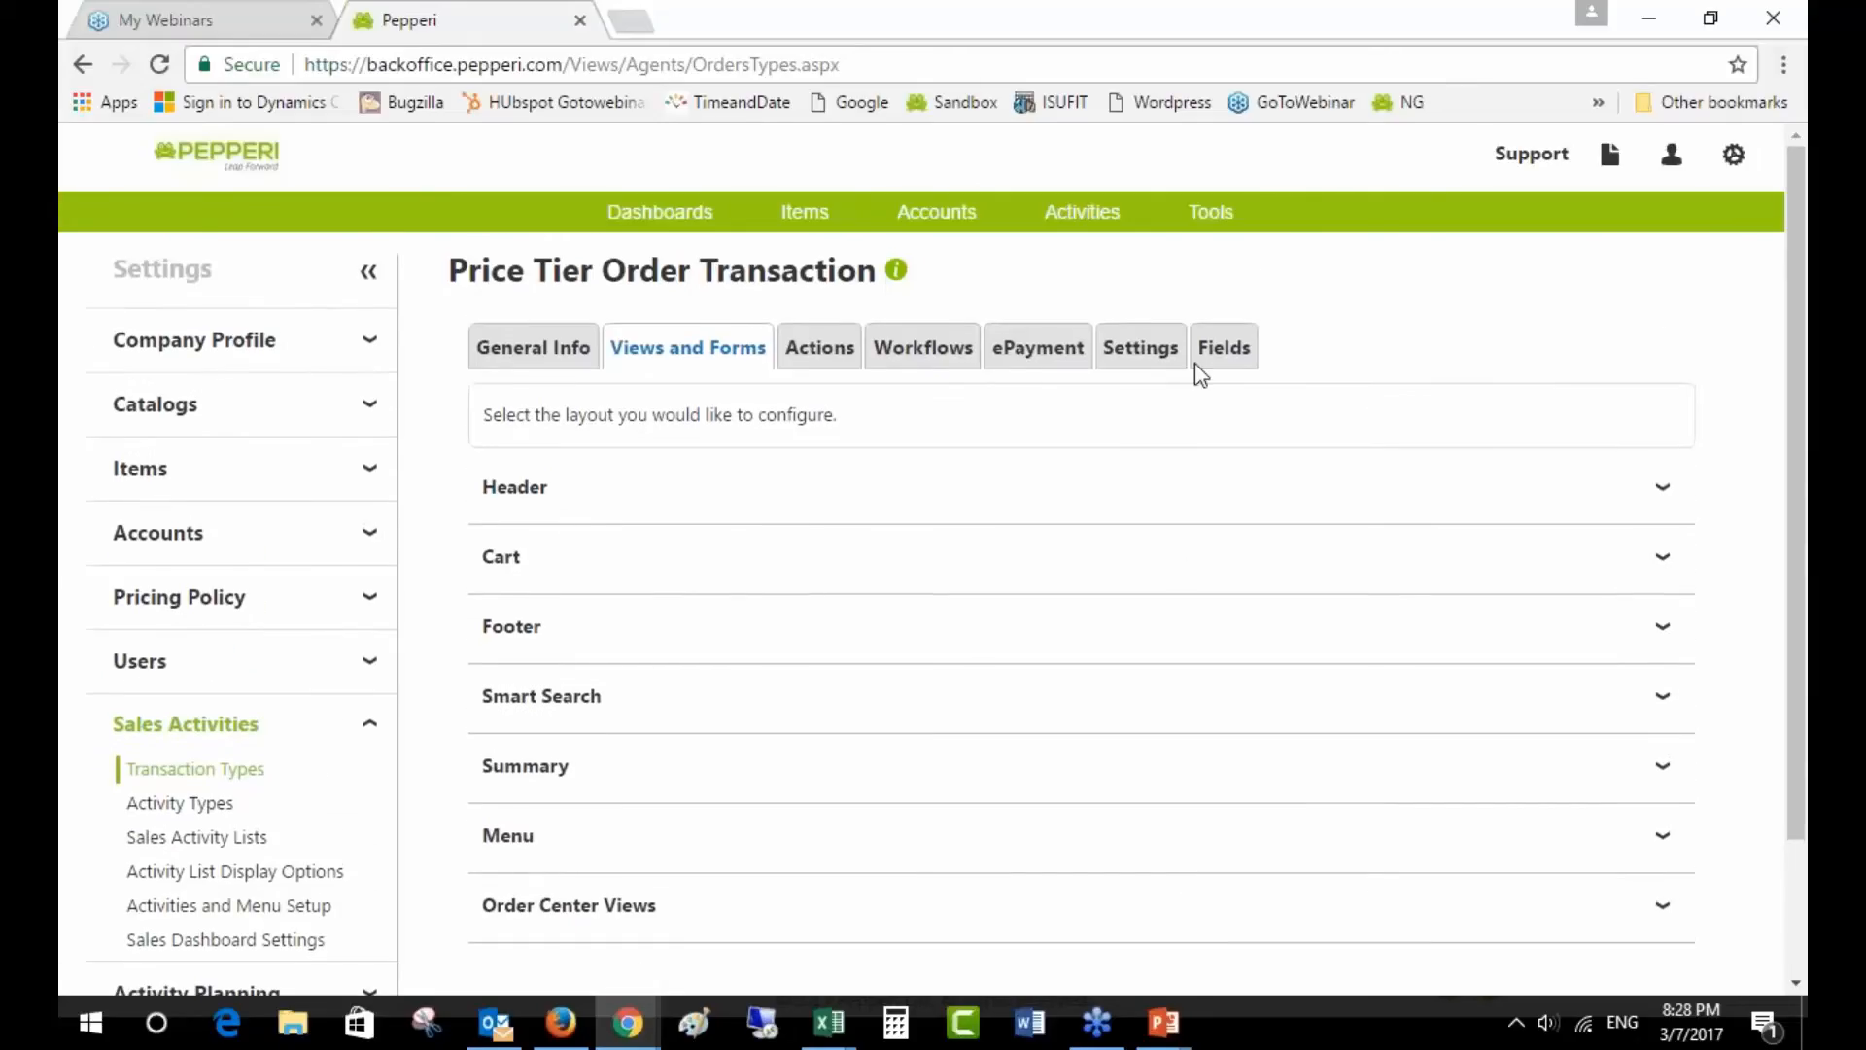
{"action": "left_click", "coordinate": [1217, 352]}
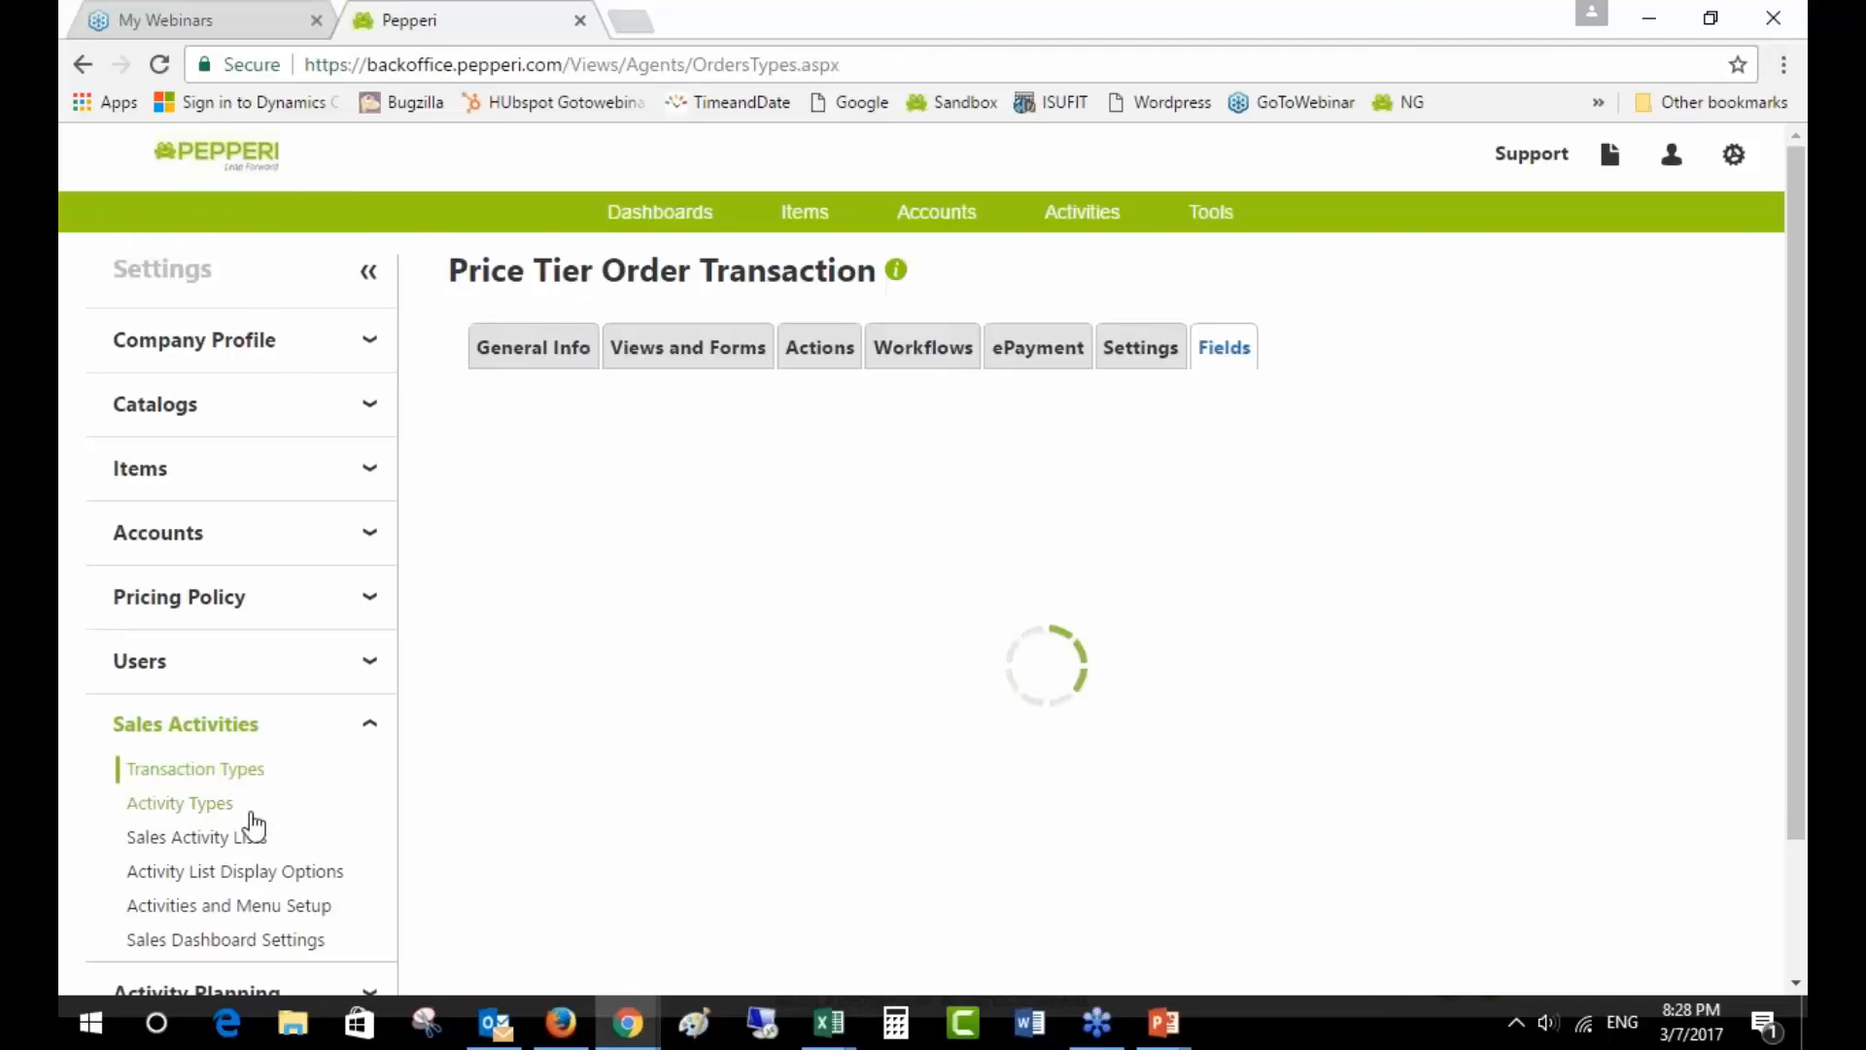
- Start a new table from Configuration Files > User Defined Tables
{"action": "scroll", "coordinate": [270, 892], "scroll_direction": "down", "scroll_amount": 2}
{"action": "left_click", "coordinate": [272, 966]}
{"action": "scroll", "coordinate": [271, 950], "scroll_direction": "down", "scroll_amount": 6}
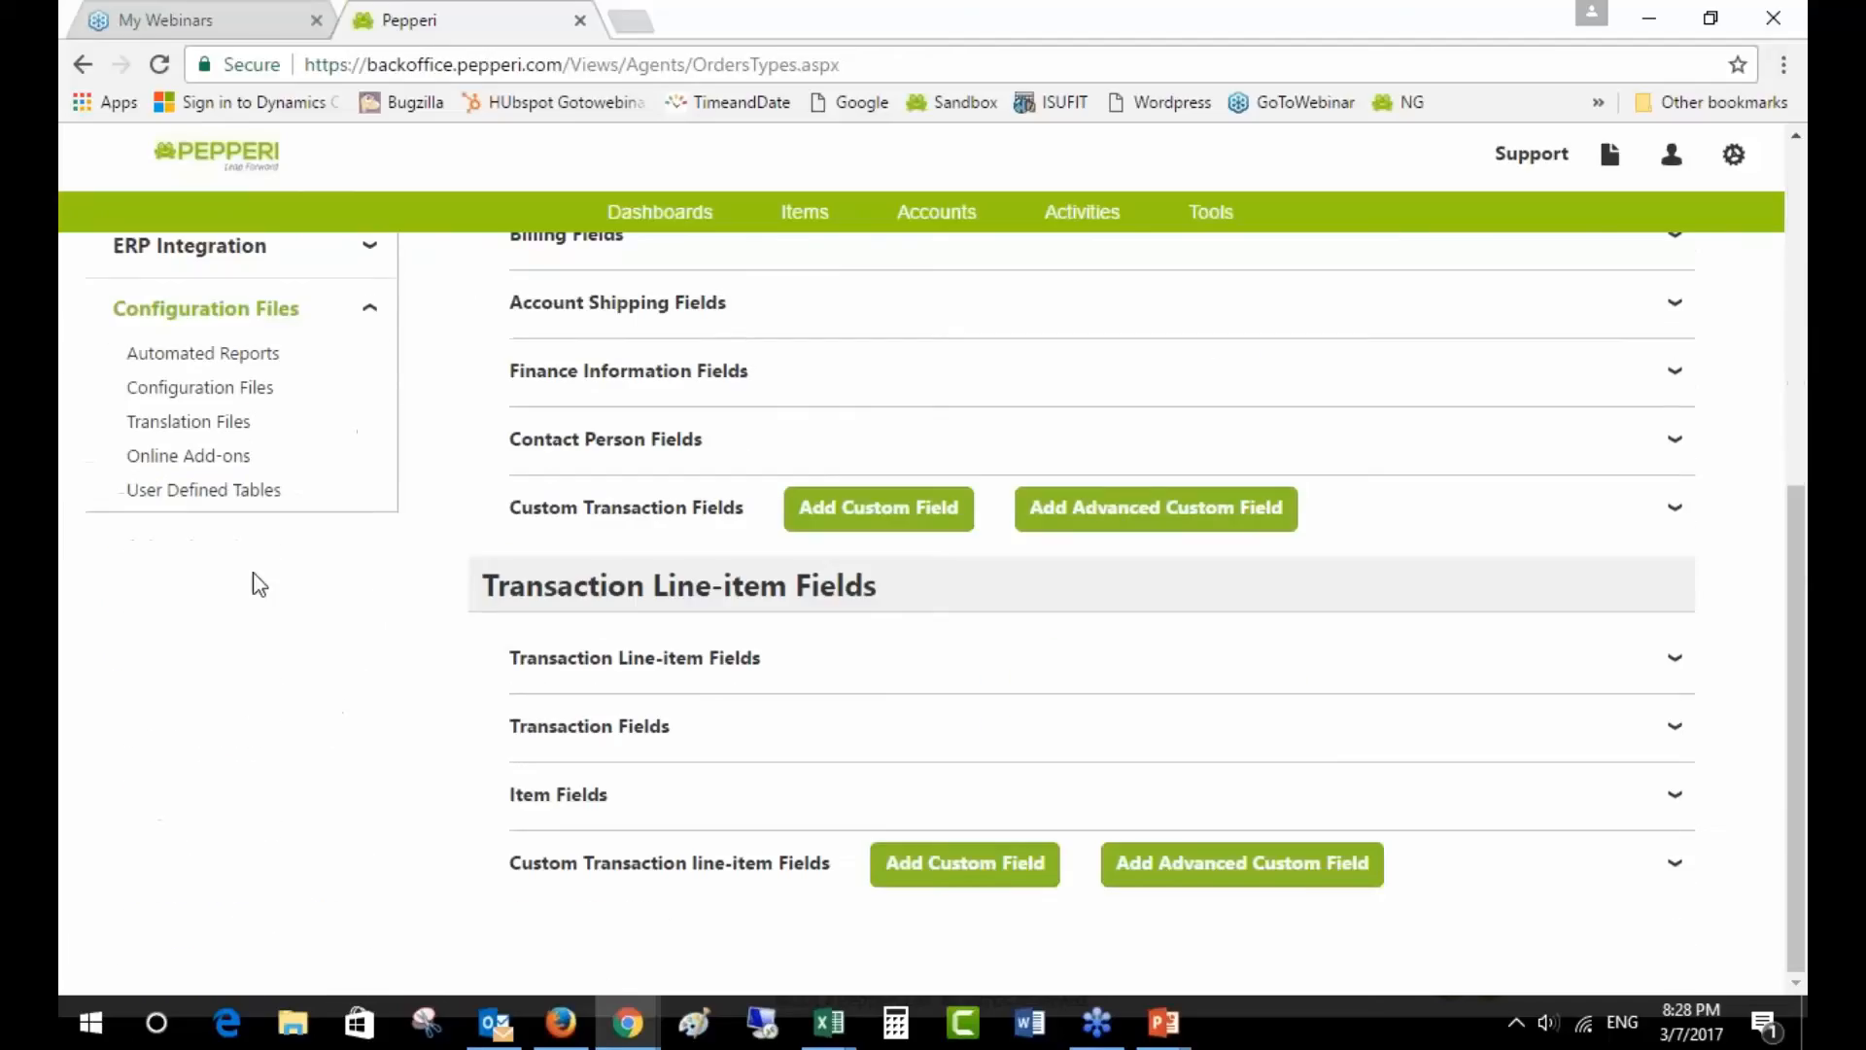
{"action": "left_click", "coordinate": [237, 492]}
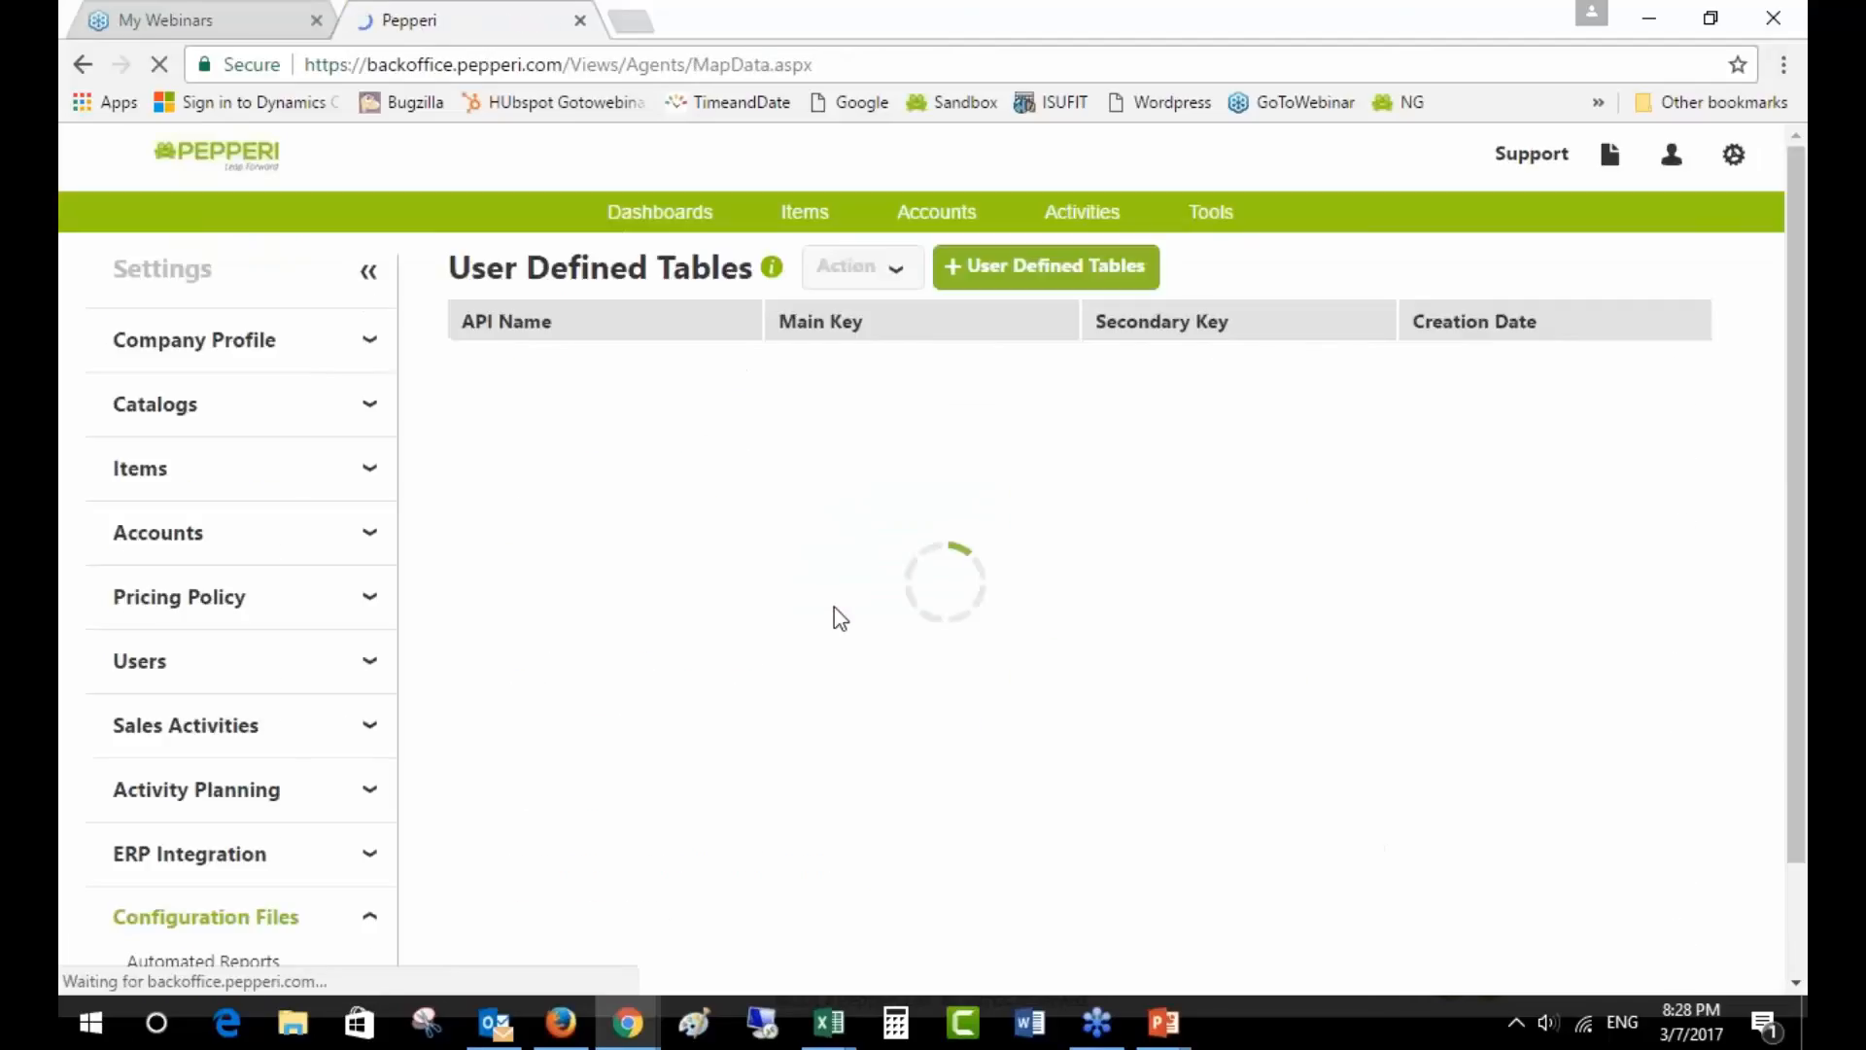
{"action": "left_click", "coordinate": [1046, 266]}
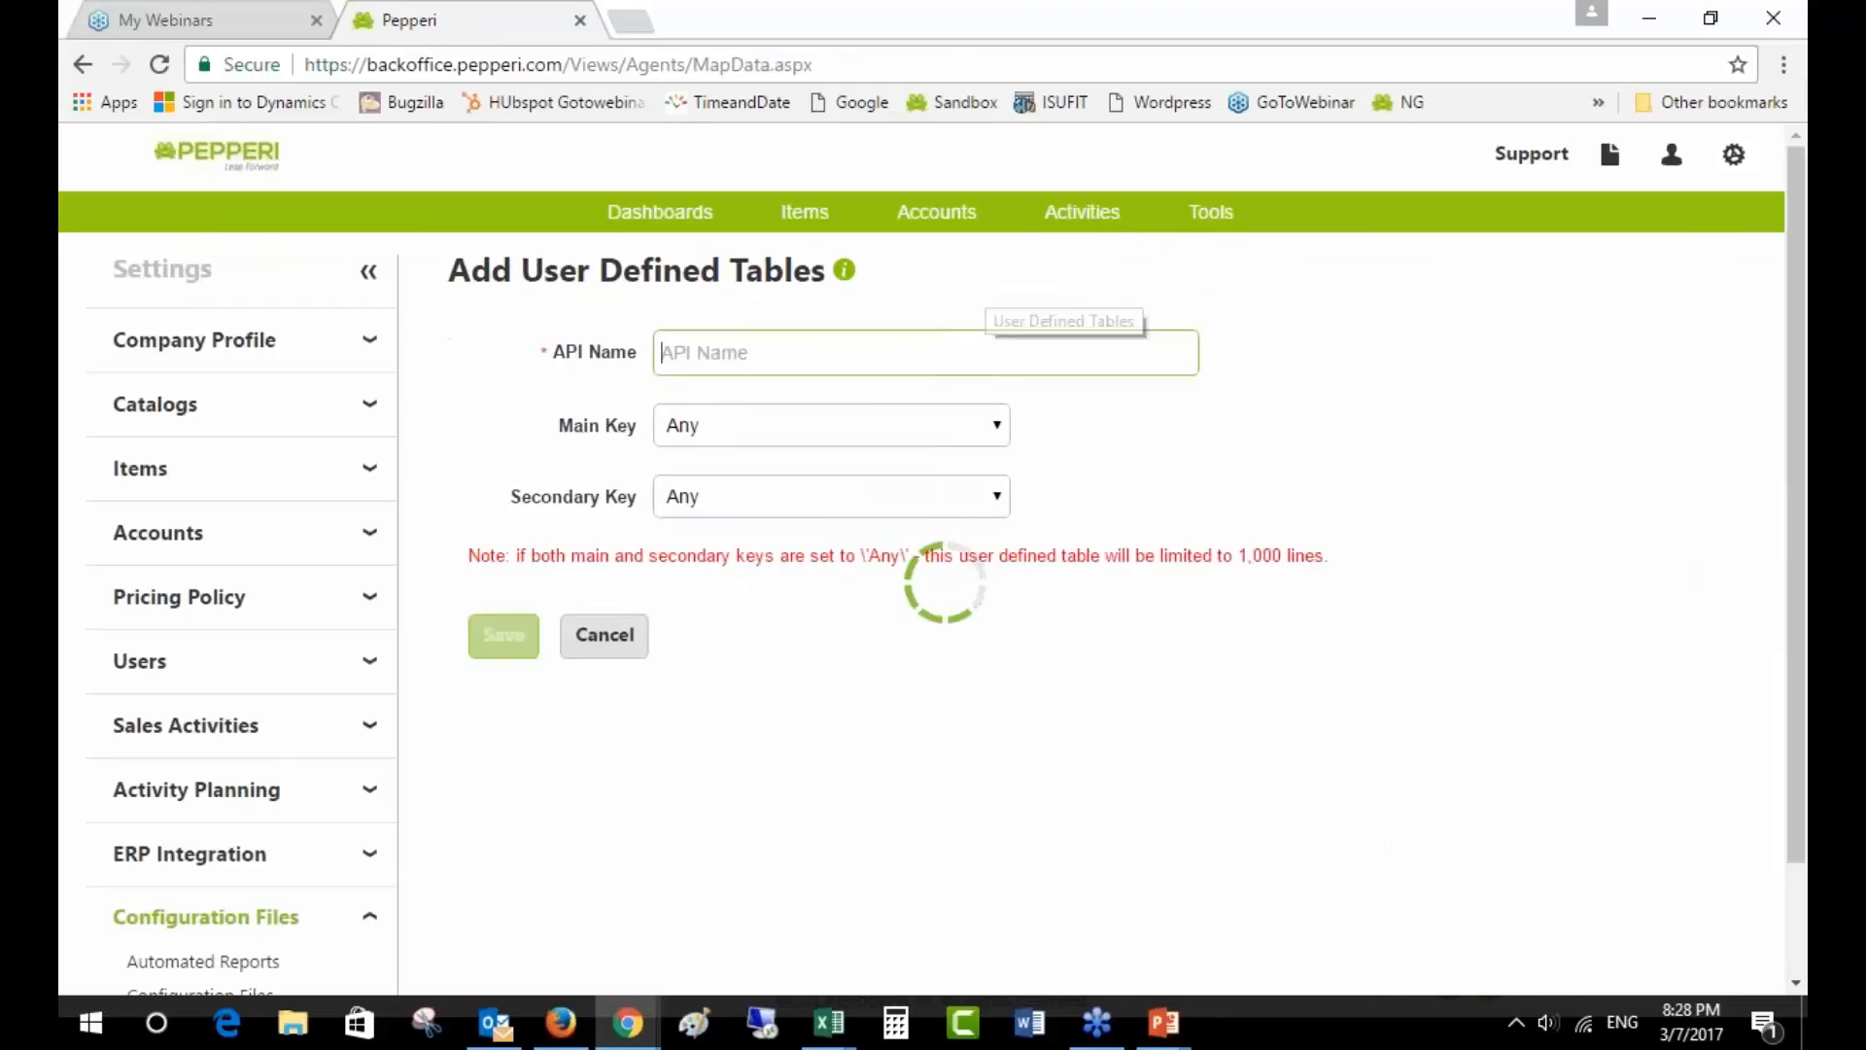
{"action": "left_click", "coordinate": [865, 432]}
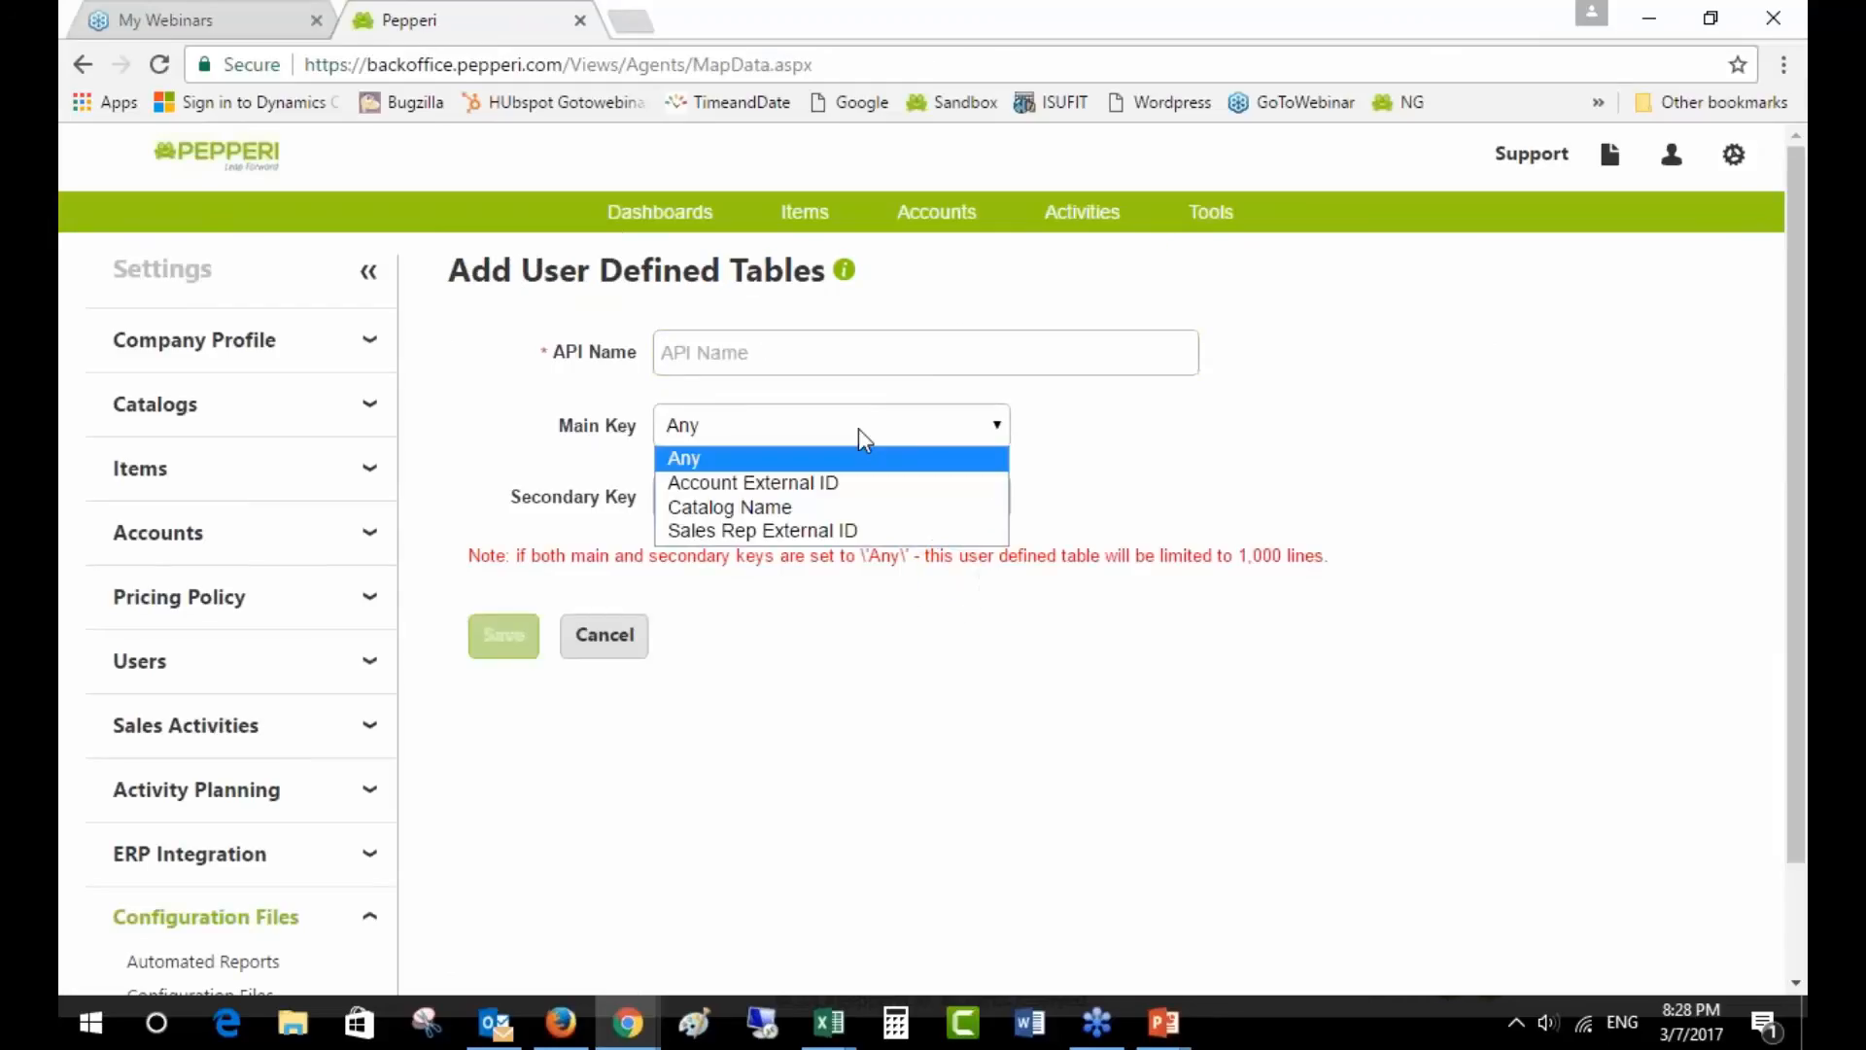
{"action": "left_click", "coordinate": [875, 459]}
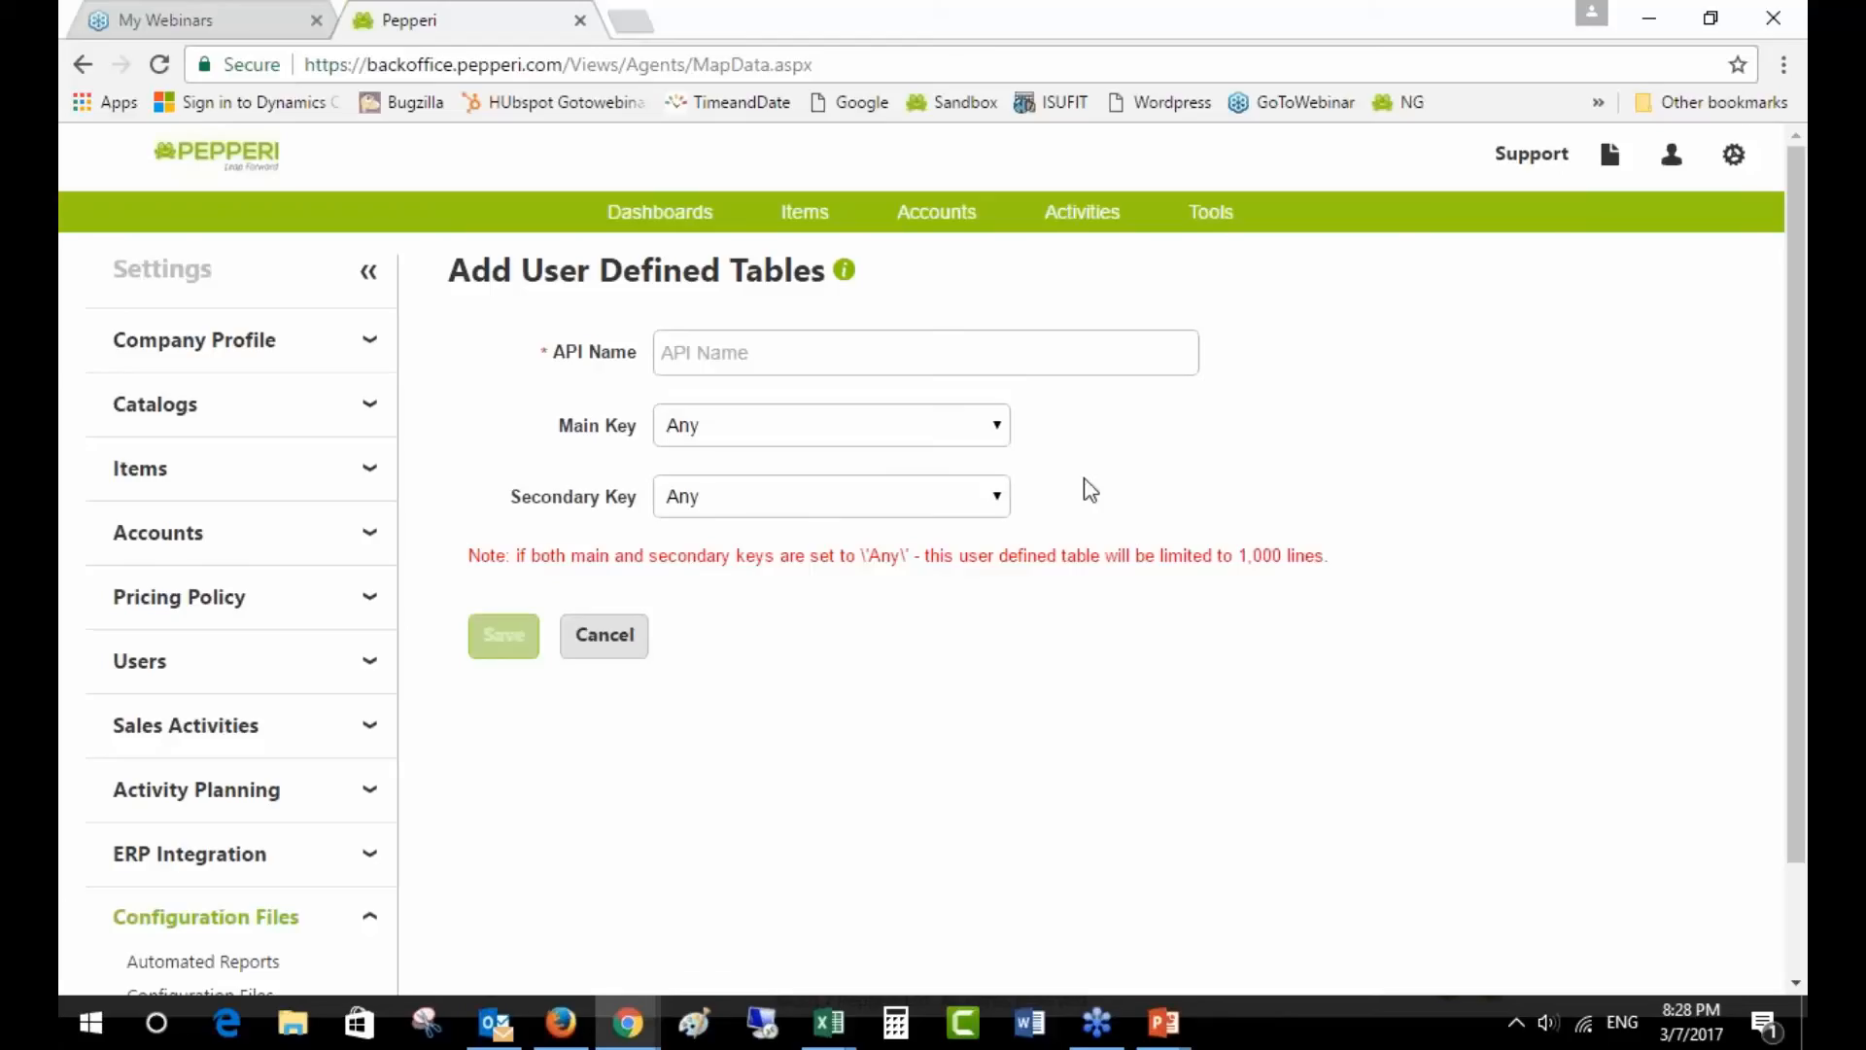
{"action": "left_click", "coordinate": [781, 430]}
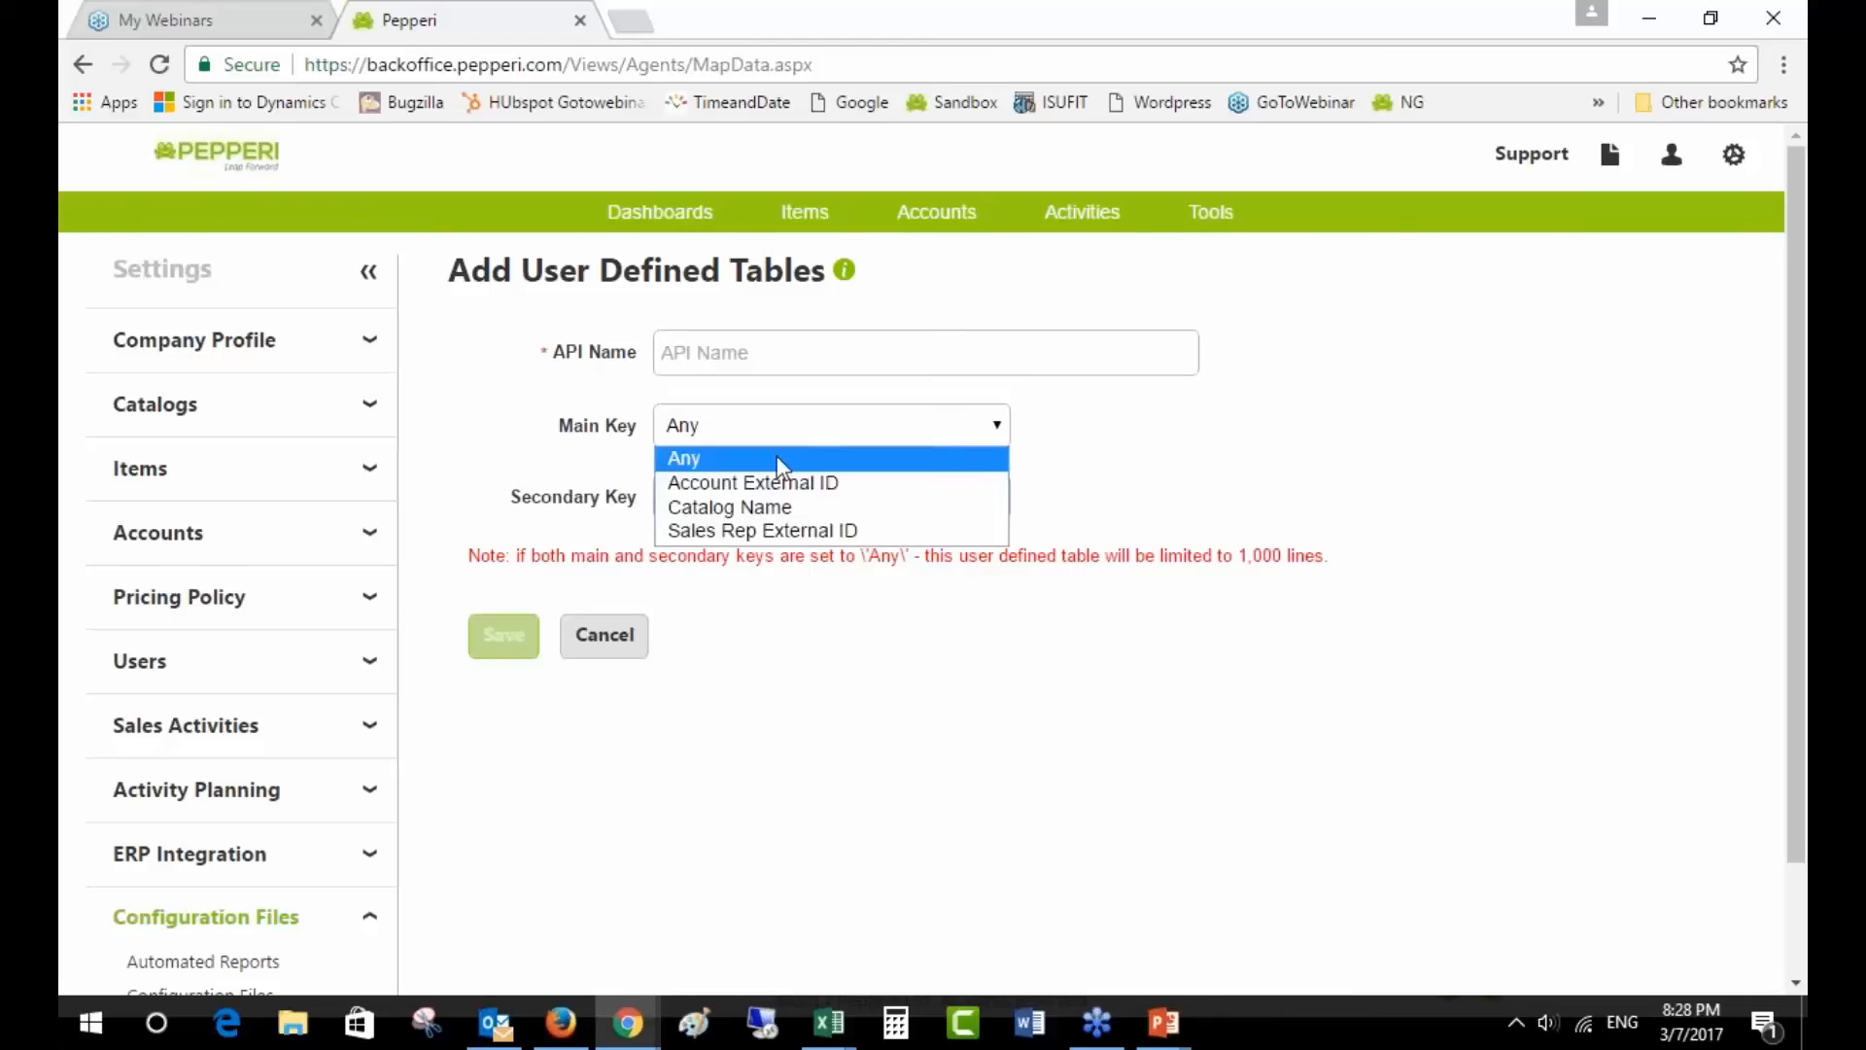
{"action": "left_click", "coordinate": [777, 483]}
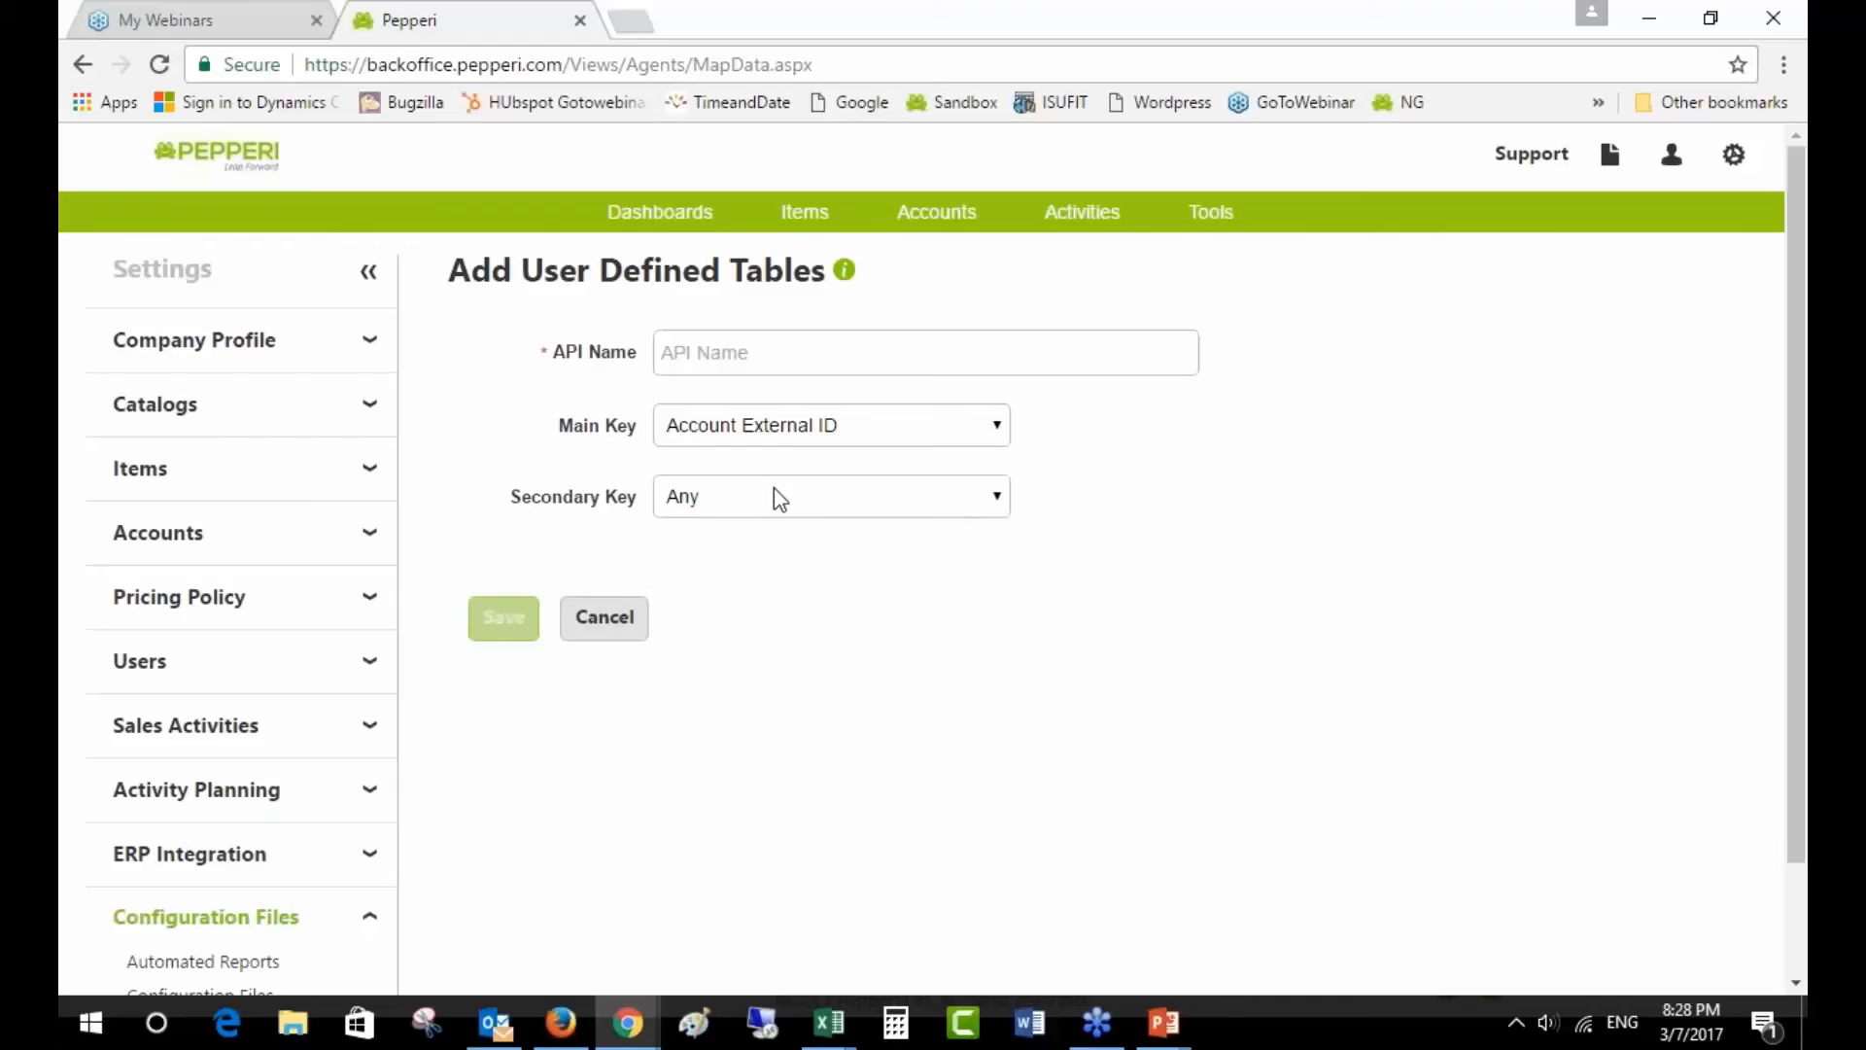
{"action": "left_click", "coordinate": [781, 497]}
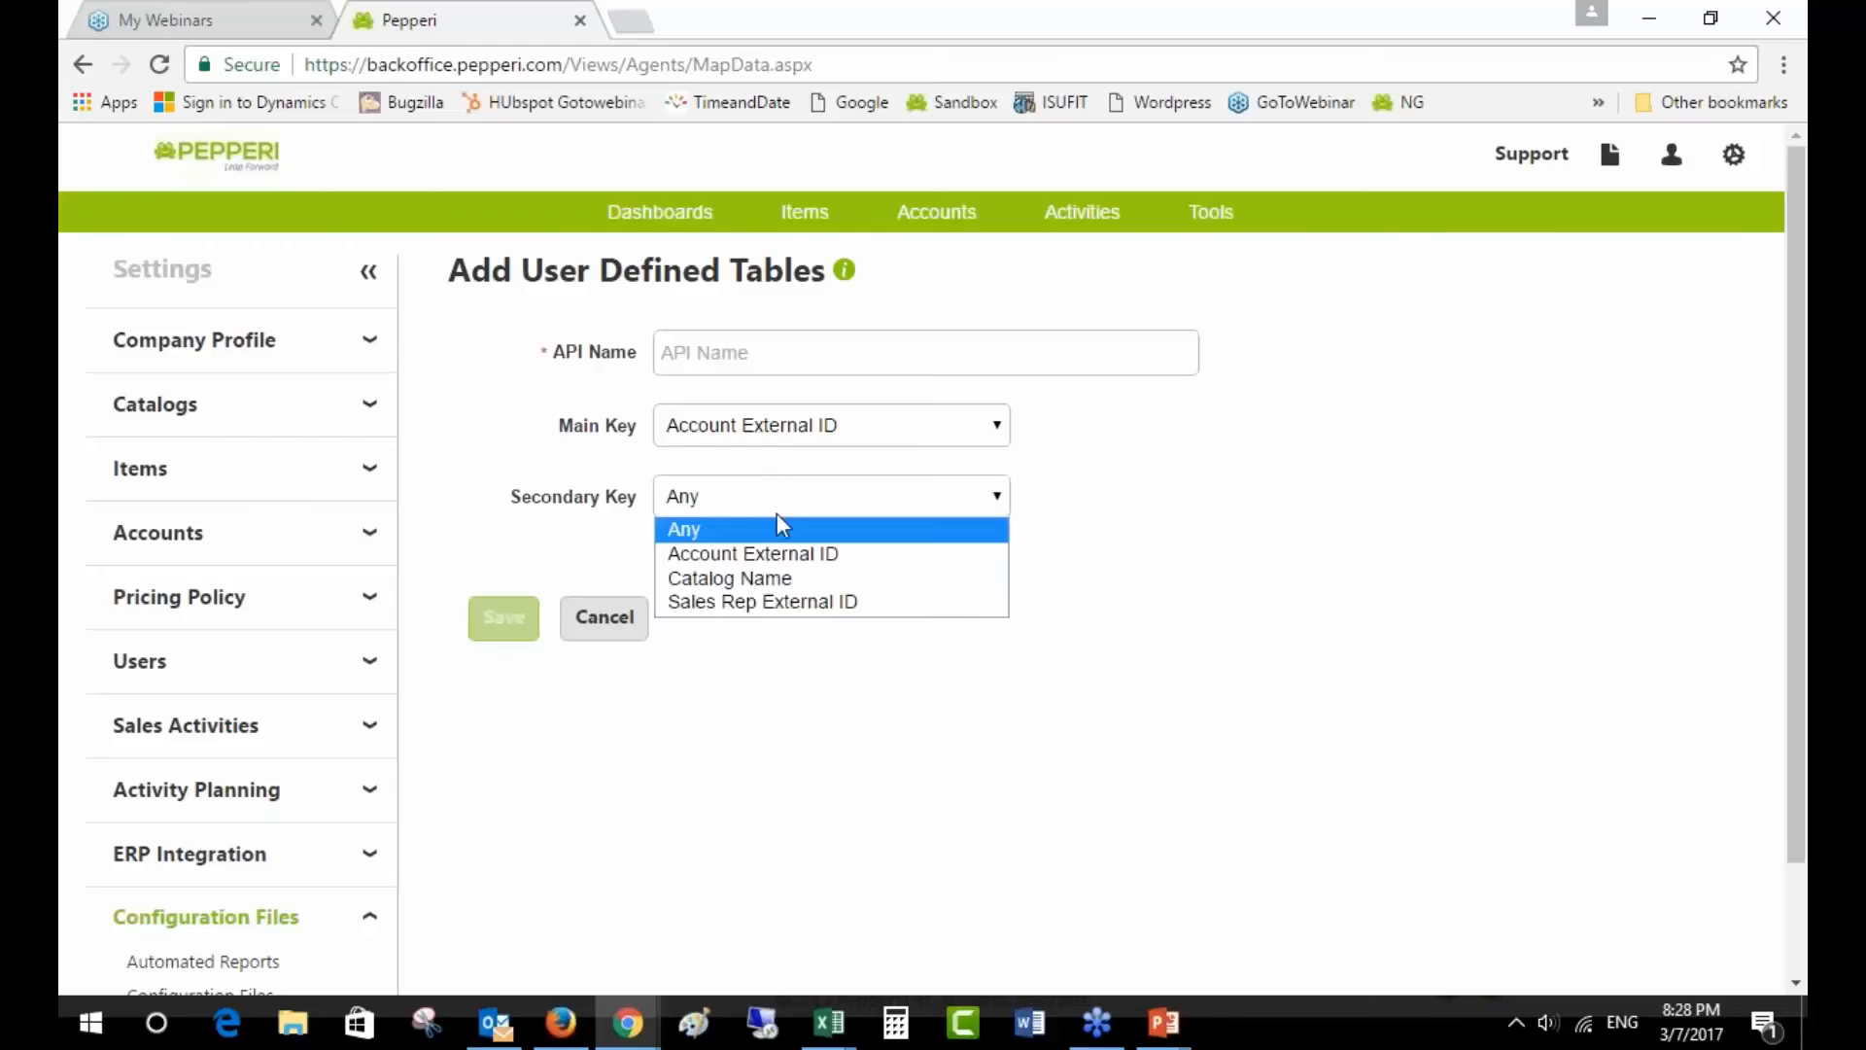
{"action": "left_click", "coordinate": [778, 578]}
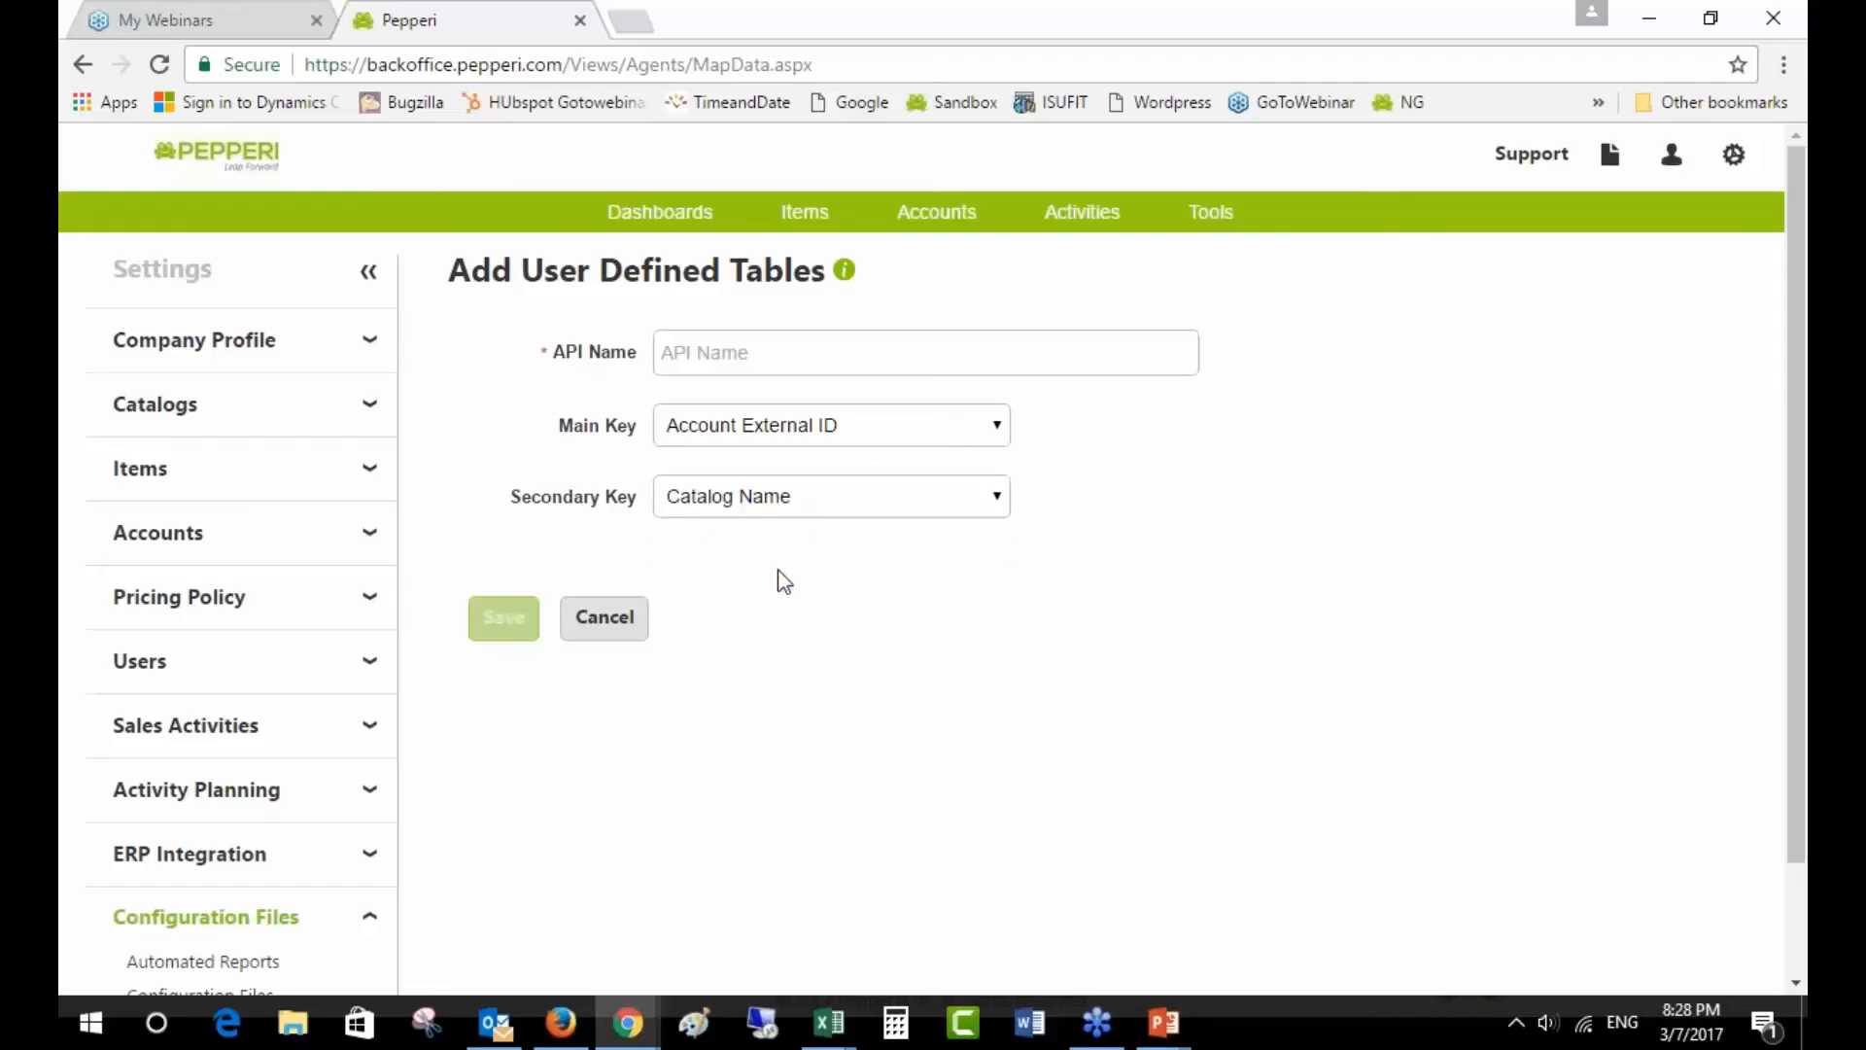
{"action": "left_click", "coordinate": [763, 433]}
{"action": "left_click", "coordinate": [746, 459]}
{"action": "left_click", "coordinate": [756, 501]}
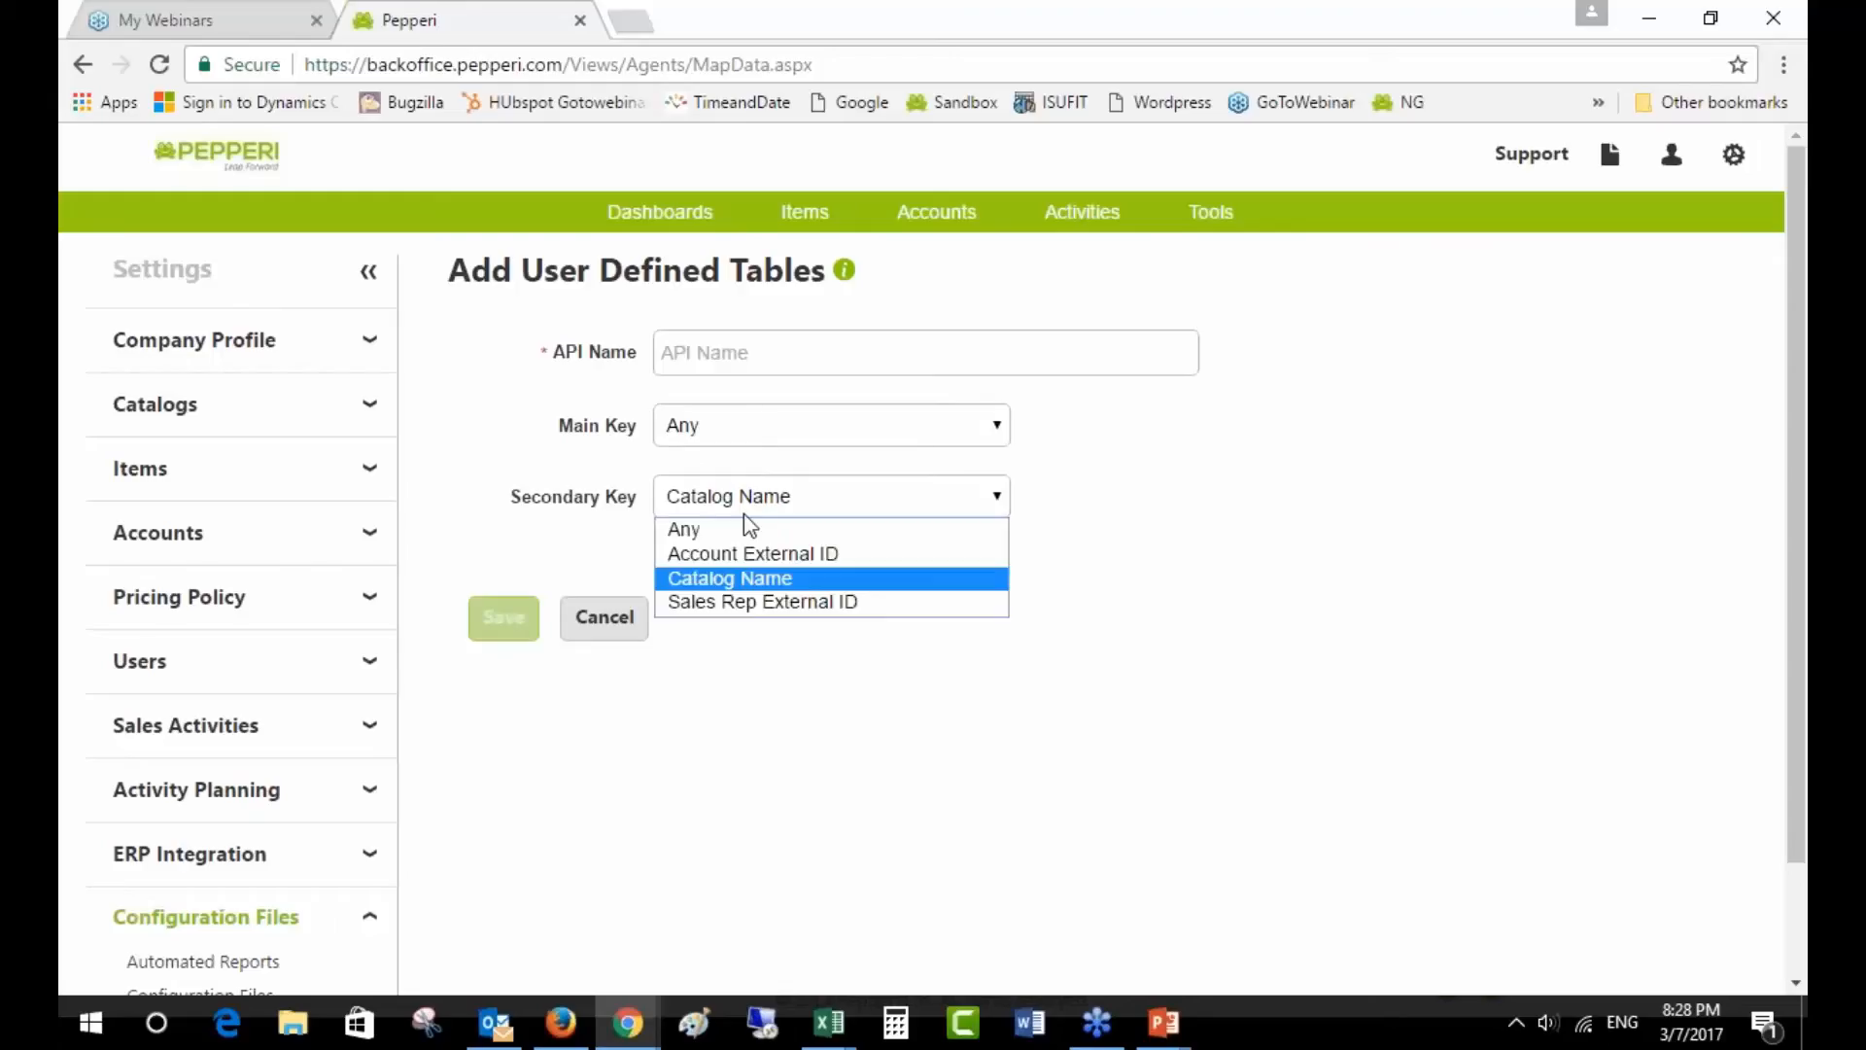
{"action": "left_click", "coordinate": [744, 530]}
{"action": "left_click_drag", "start_coordinate": [456, 557], "coordinate": [1321, 562]}
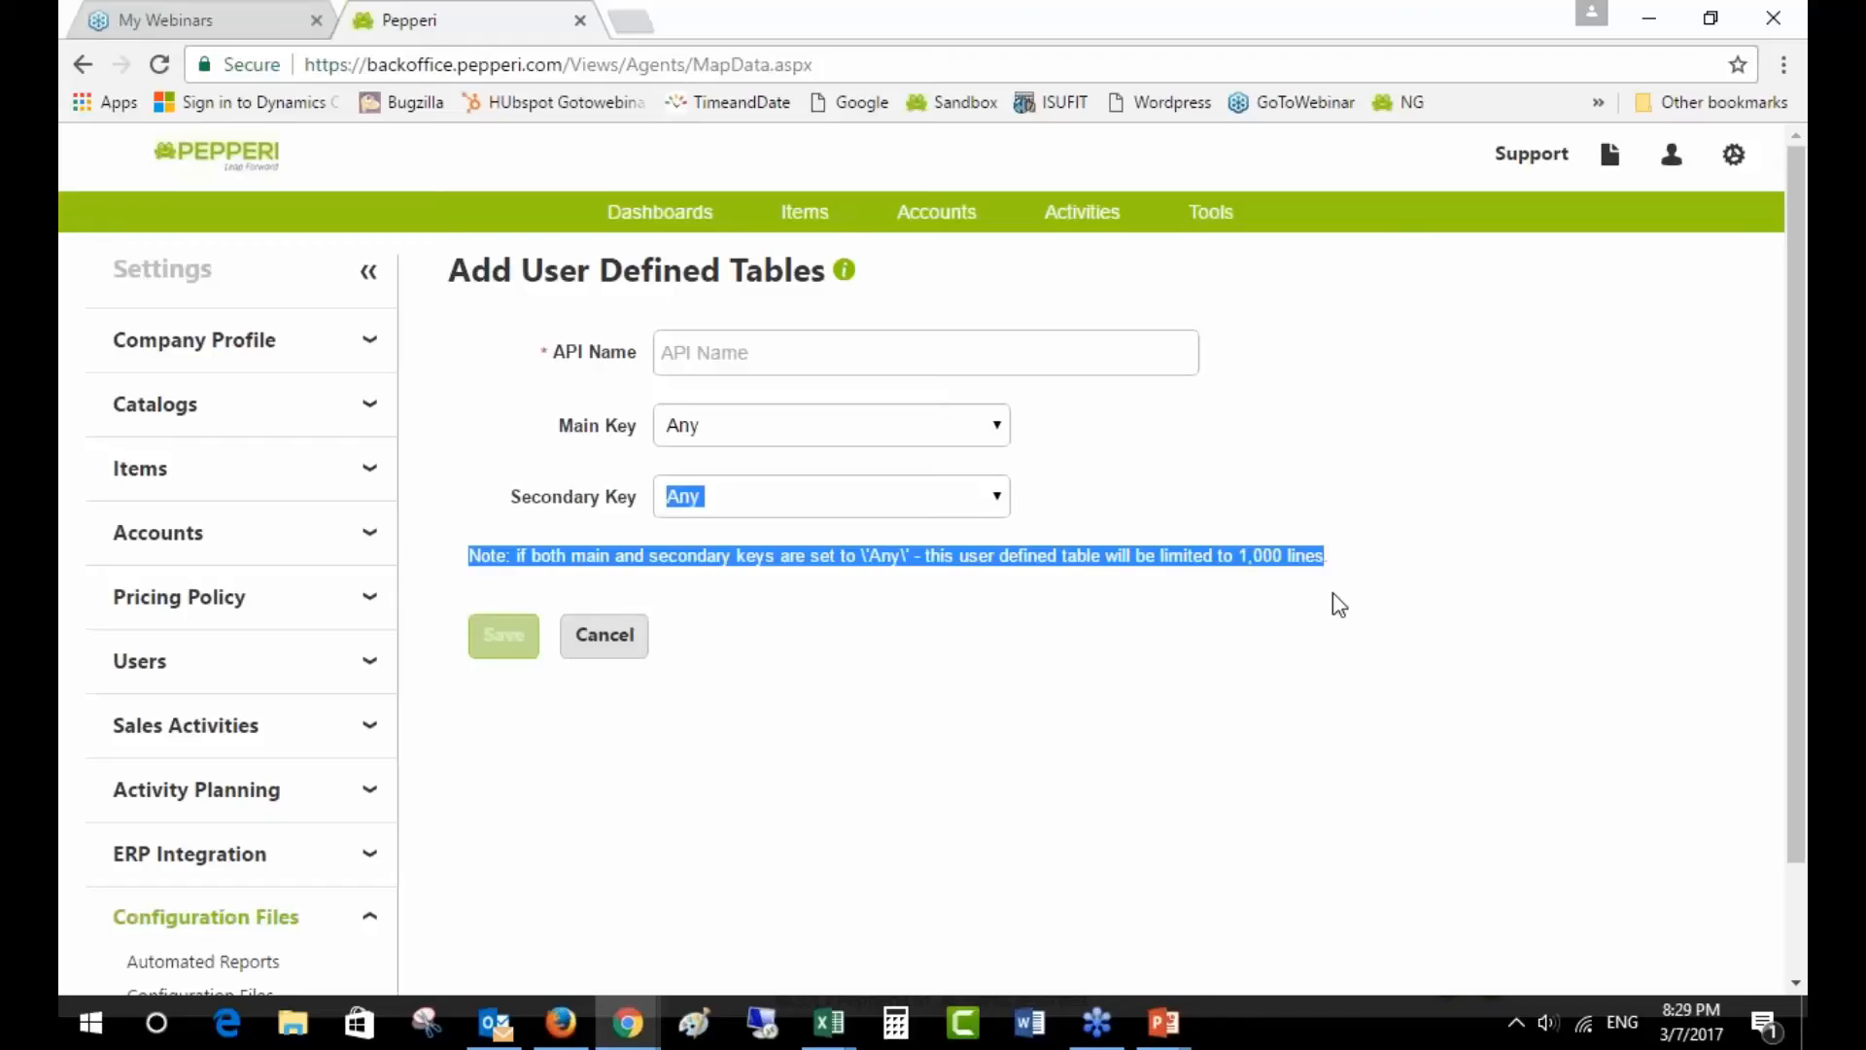
- Try Account External ID as Main Key, revert it to Any, and cancel the form unsaved
{"action": "left_click", "coordinate": [1340, 605]}
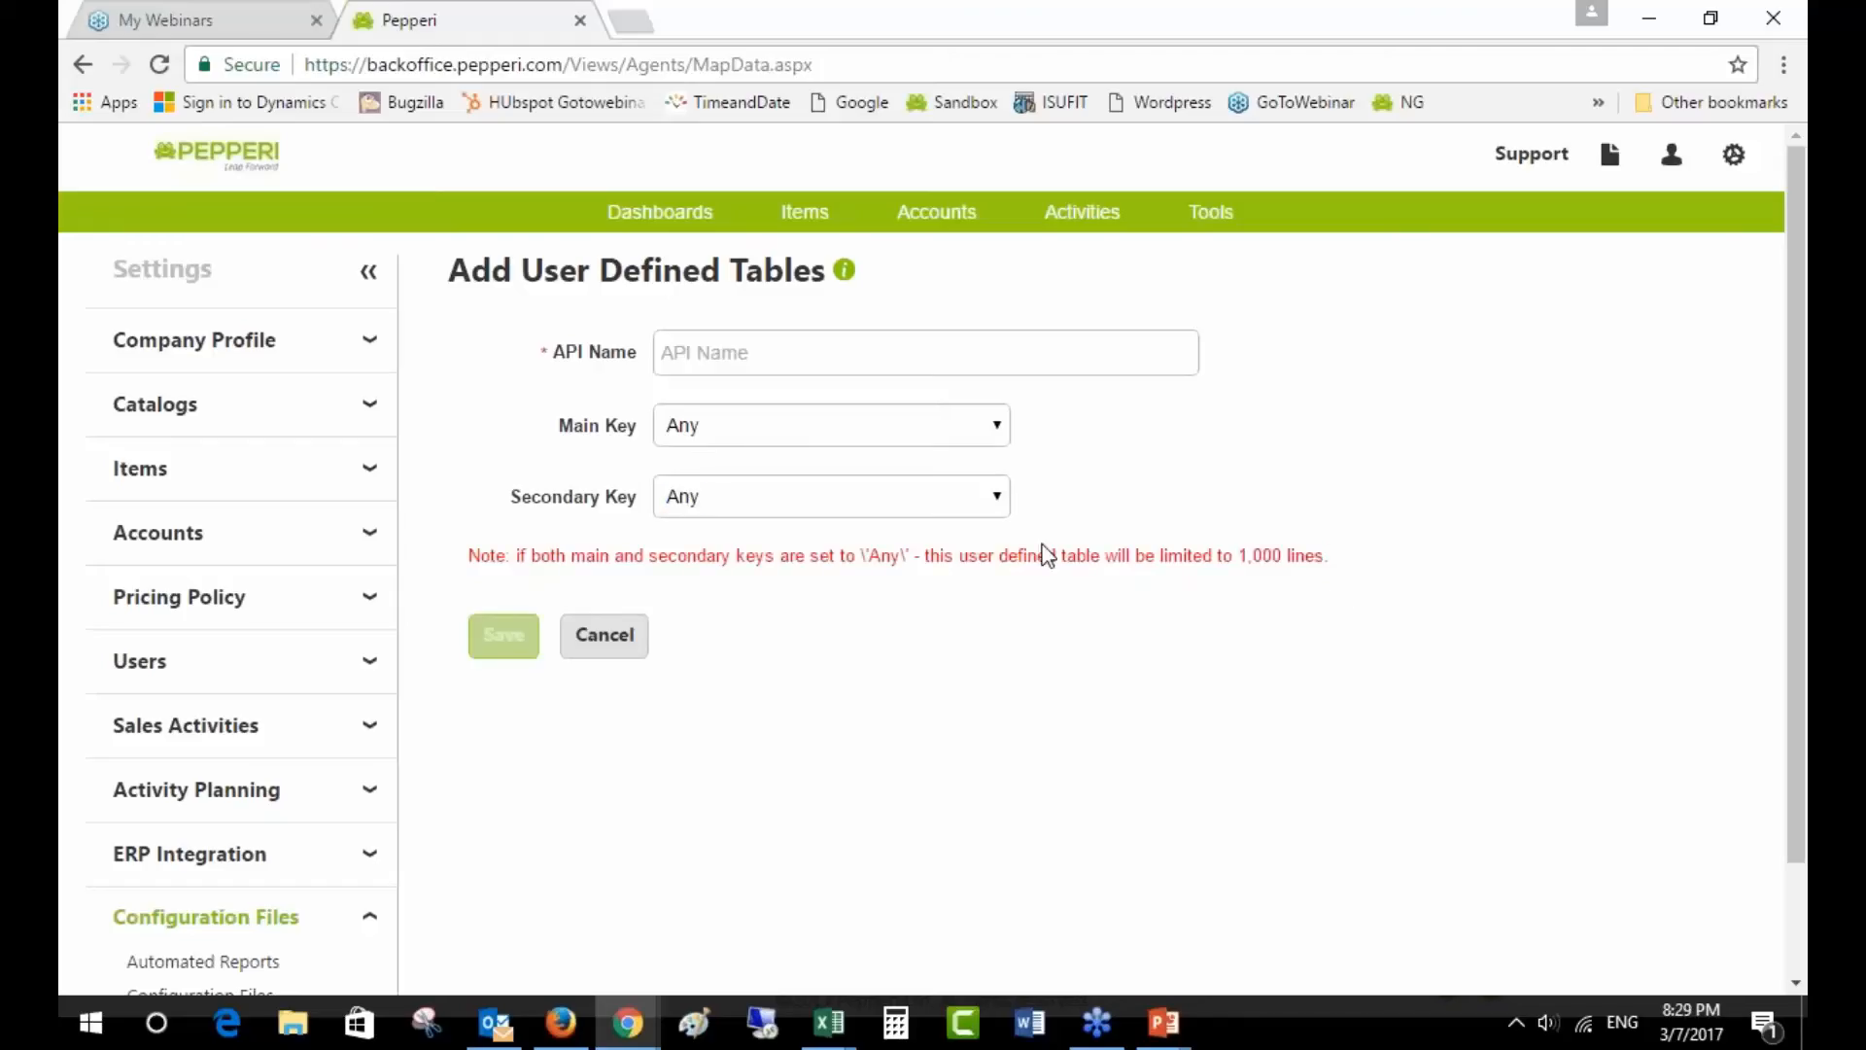
{"action": "left_click", "coordinate": [700, 430]}
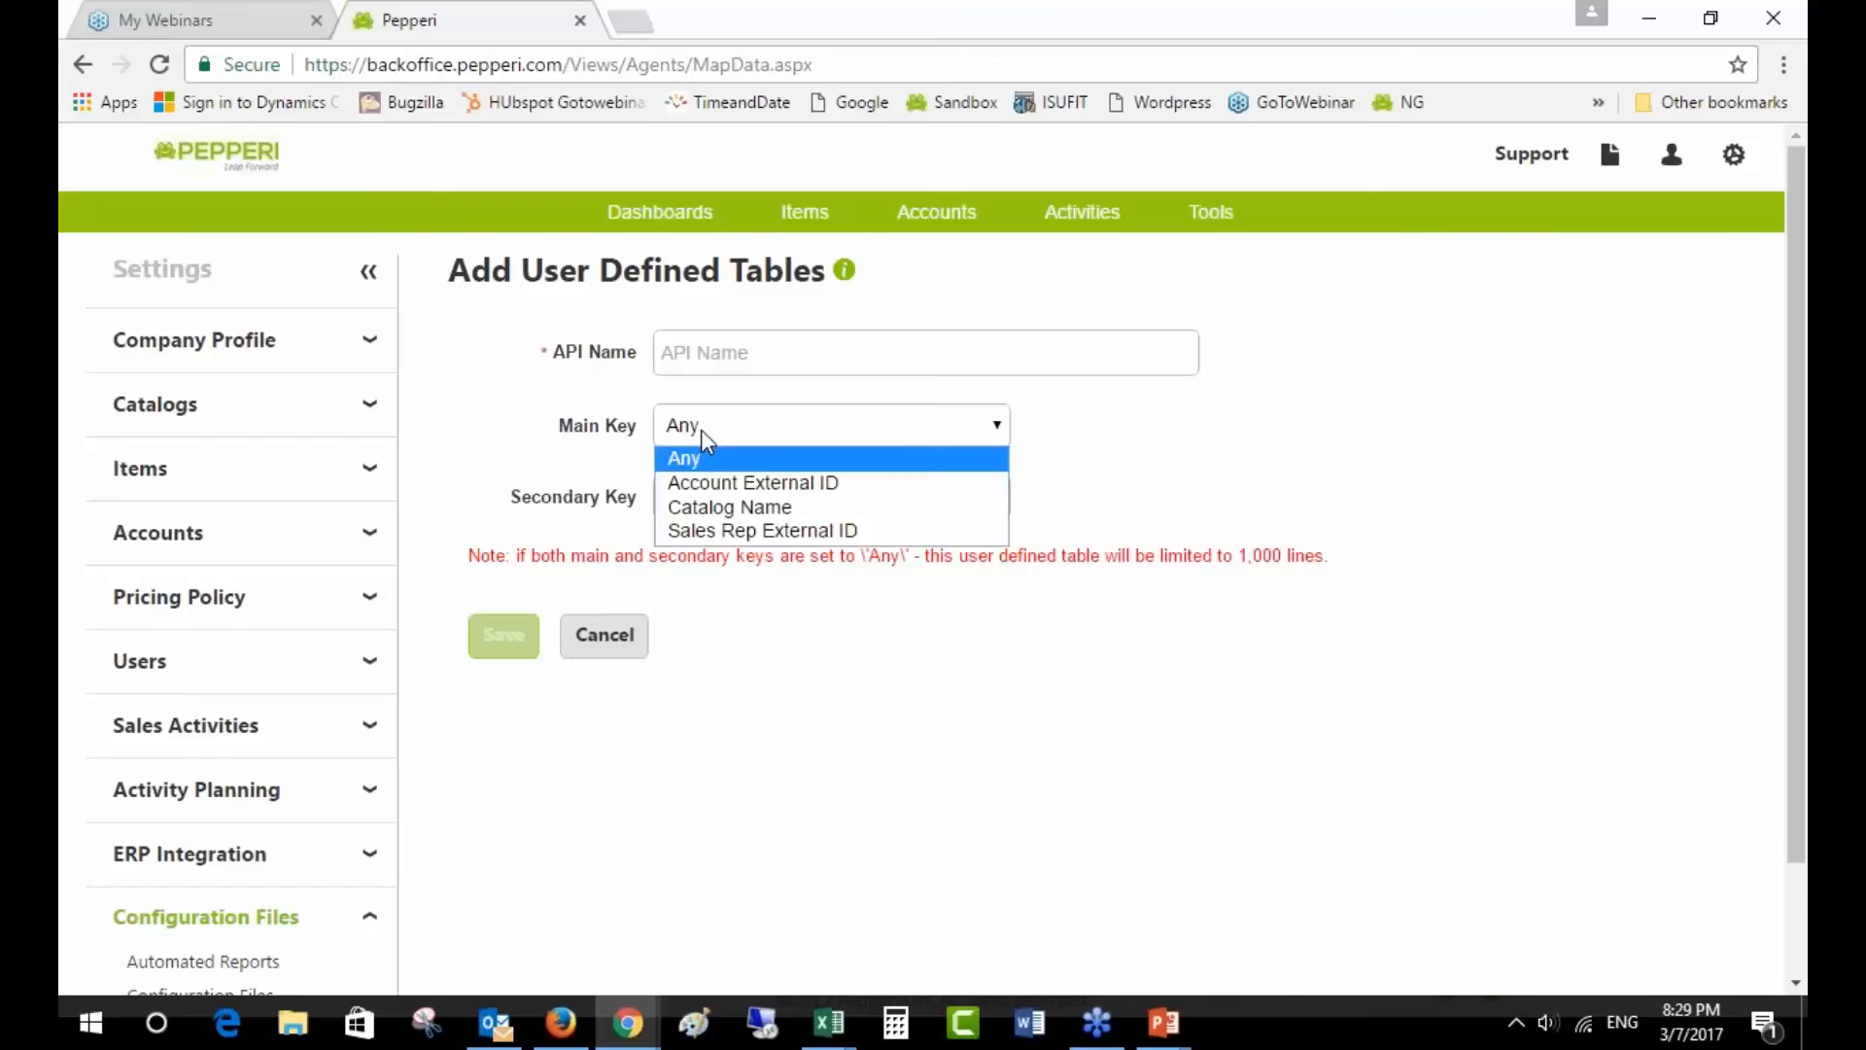
{"action": "left_click", "coordinate": [717, 477]}
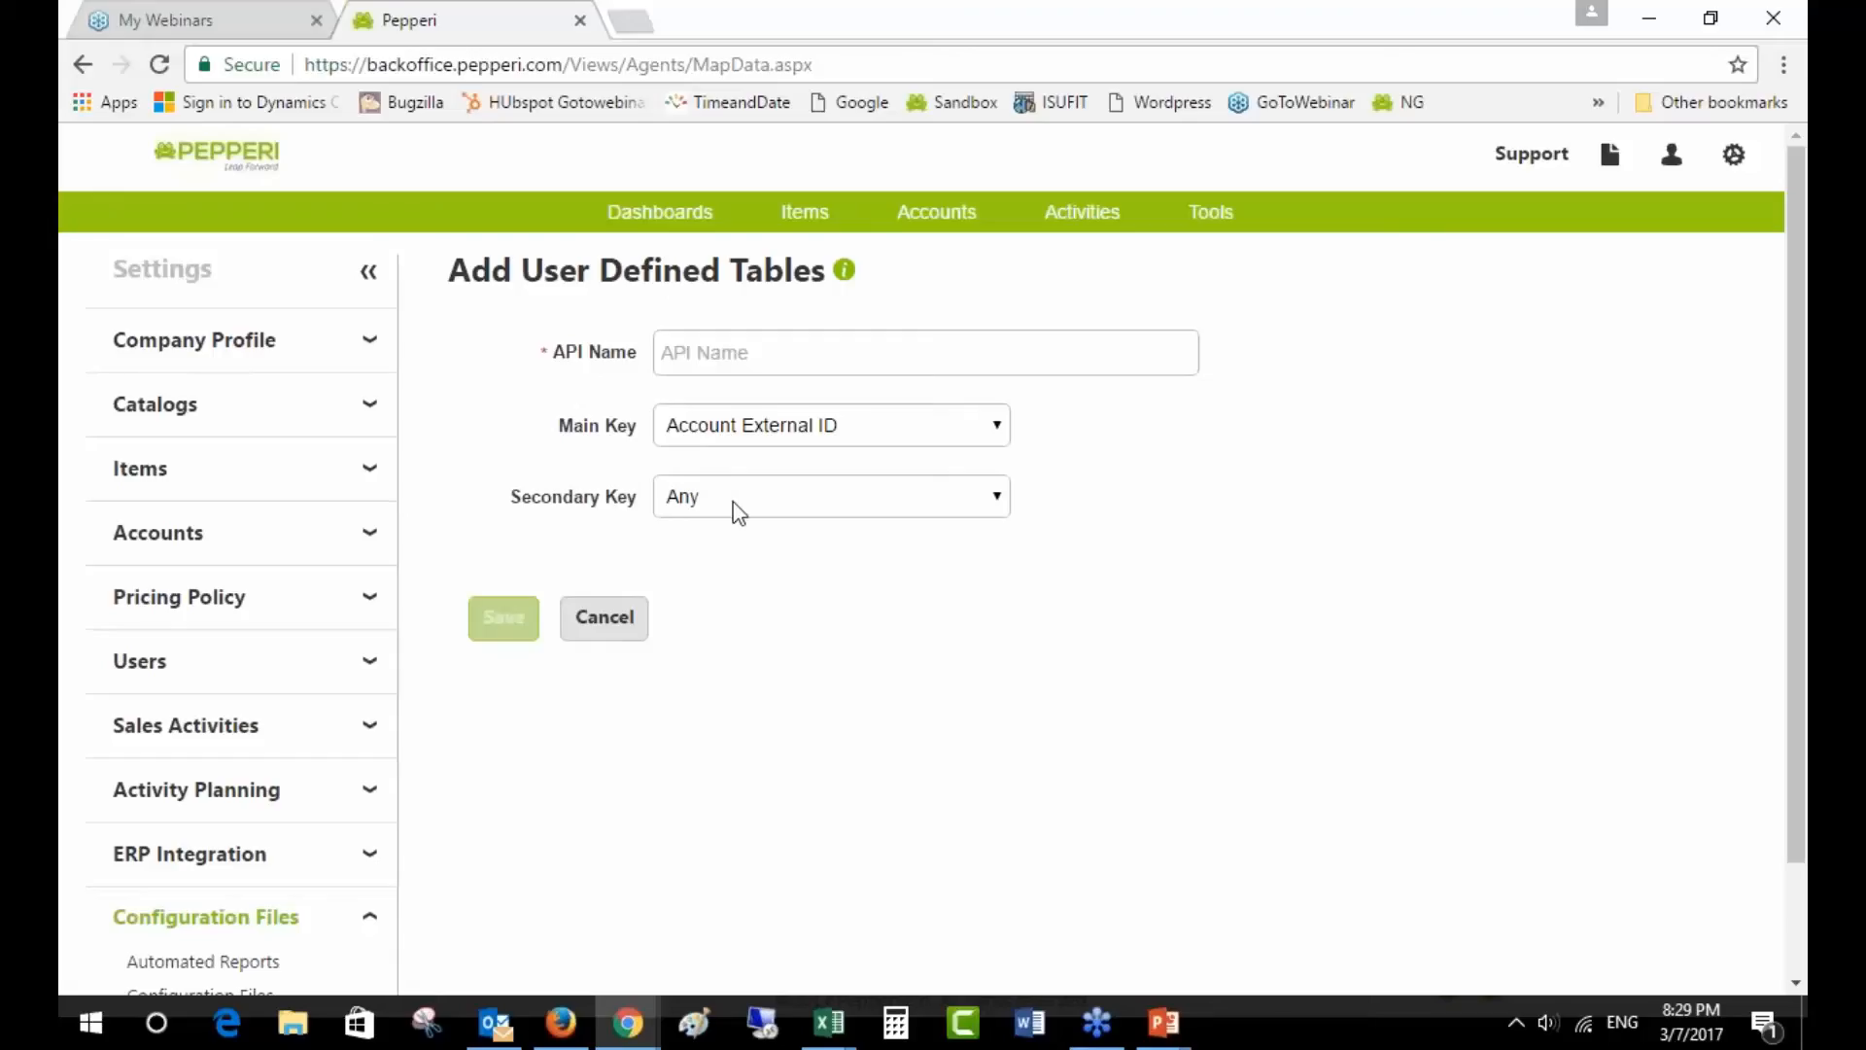
{"action": "left_click", "coordinate": [733, 500]}
{"action": "left_click", "coordinate": [723, 435]}
{"action": "left_click", "coordinate": [723, 440]}
{"action": "left_click", "coordinate": [724, 448]}
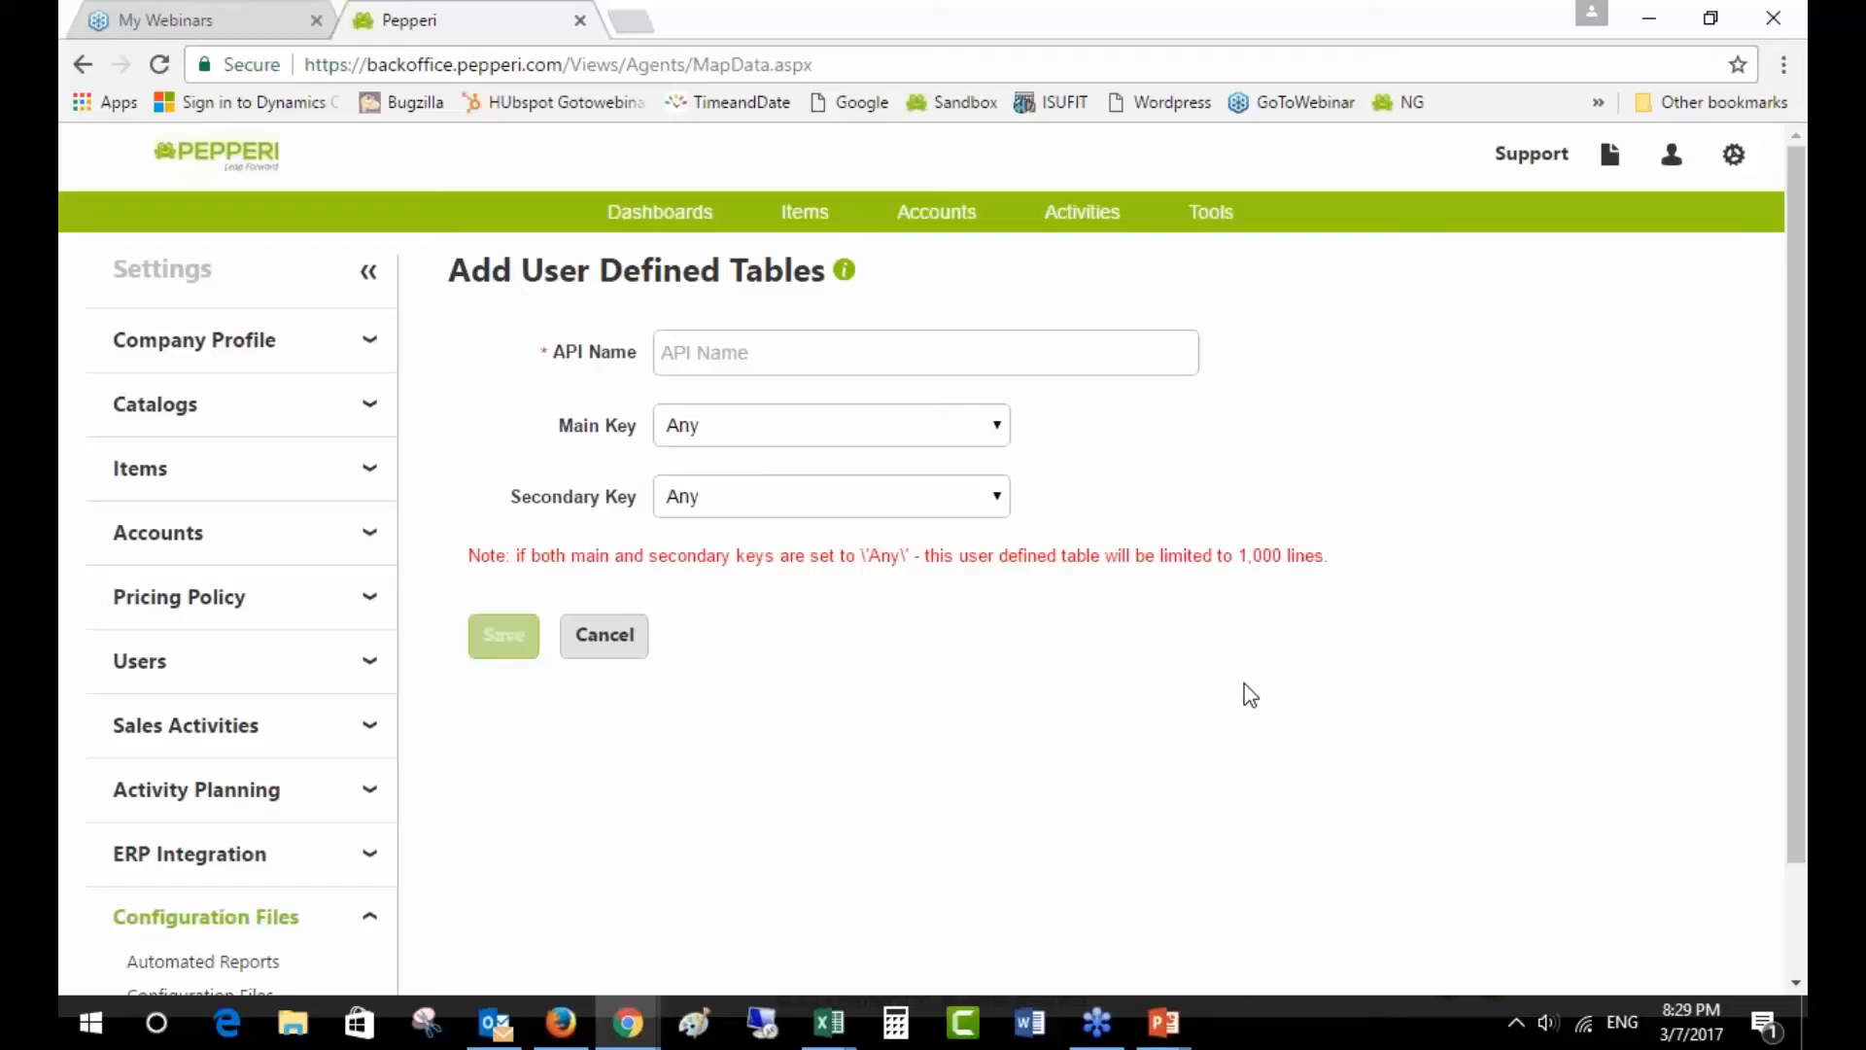
{"action": "left_click", "coordinate": [625, 648]}
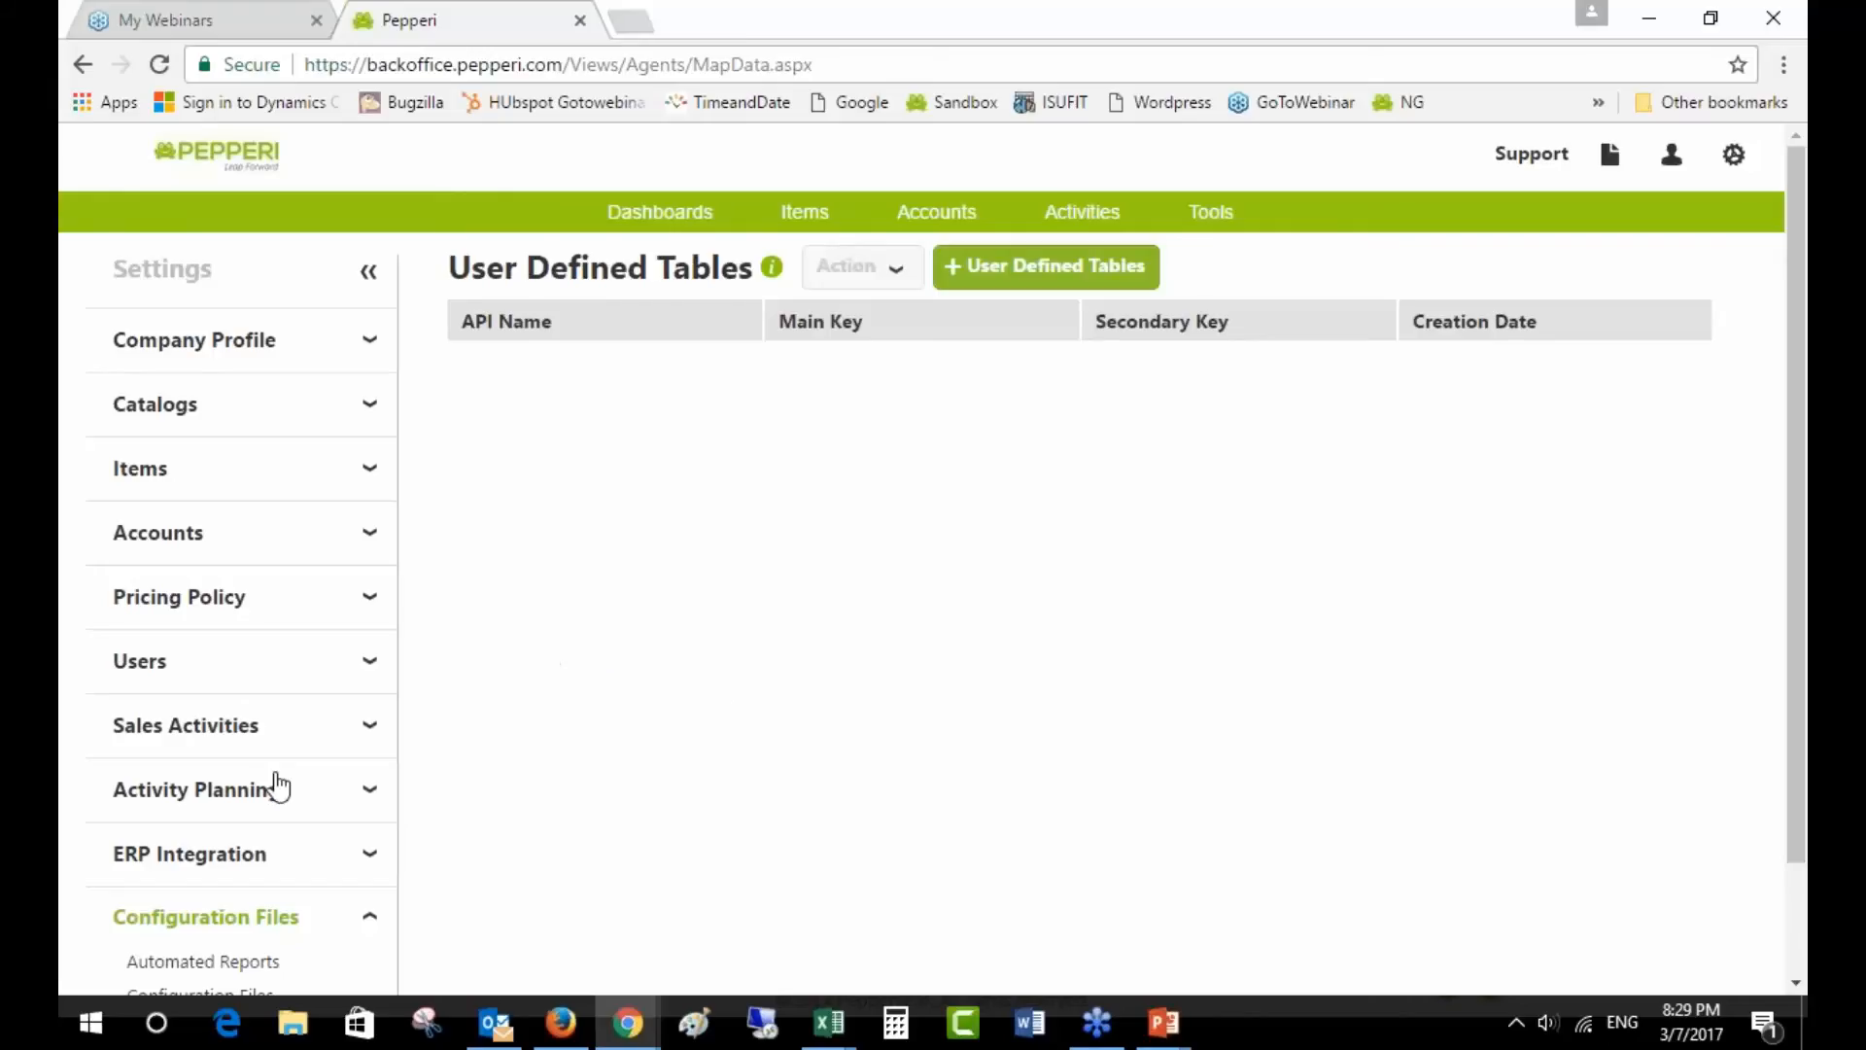
- Open the Price Tier Order transaction's Fields tab from Sales Activities > Transaction Types
{"action": "left_click", "coordinate": [233, 728]}
{"action": "left_click", "coordinate": [220, 770]}
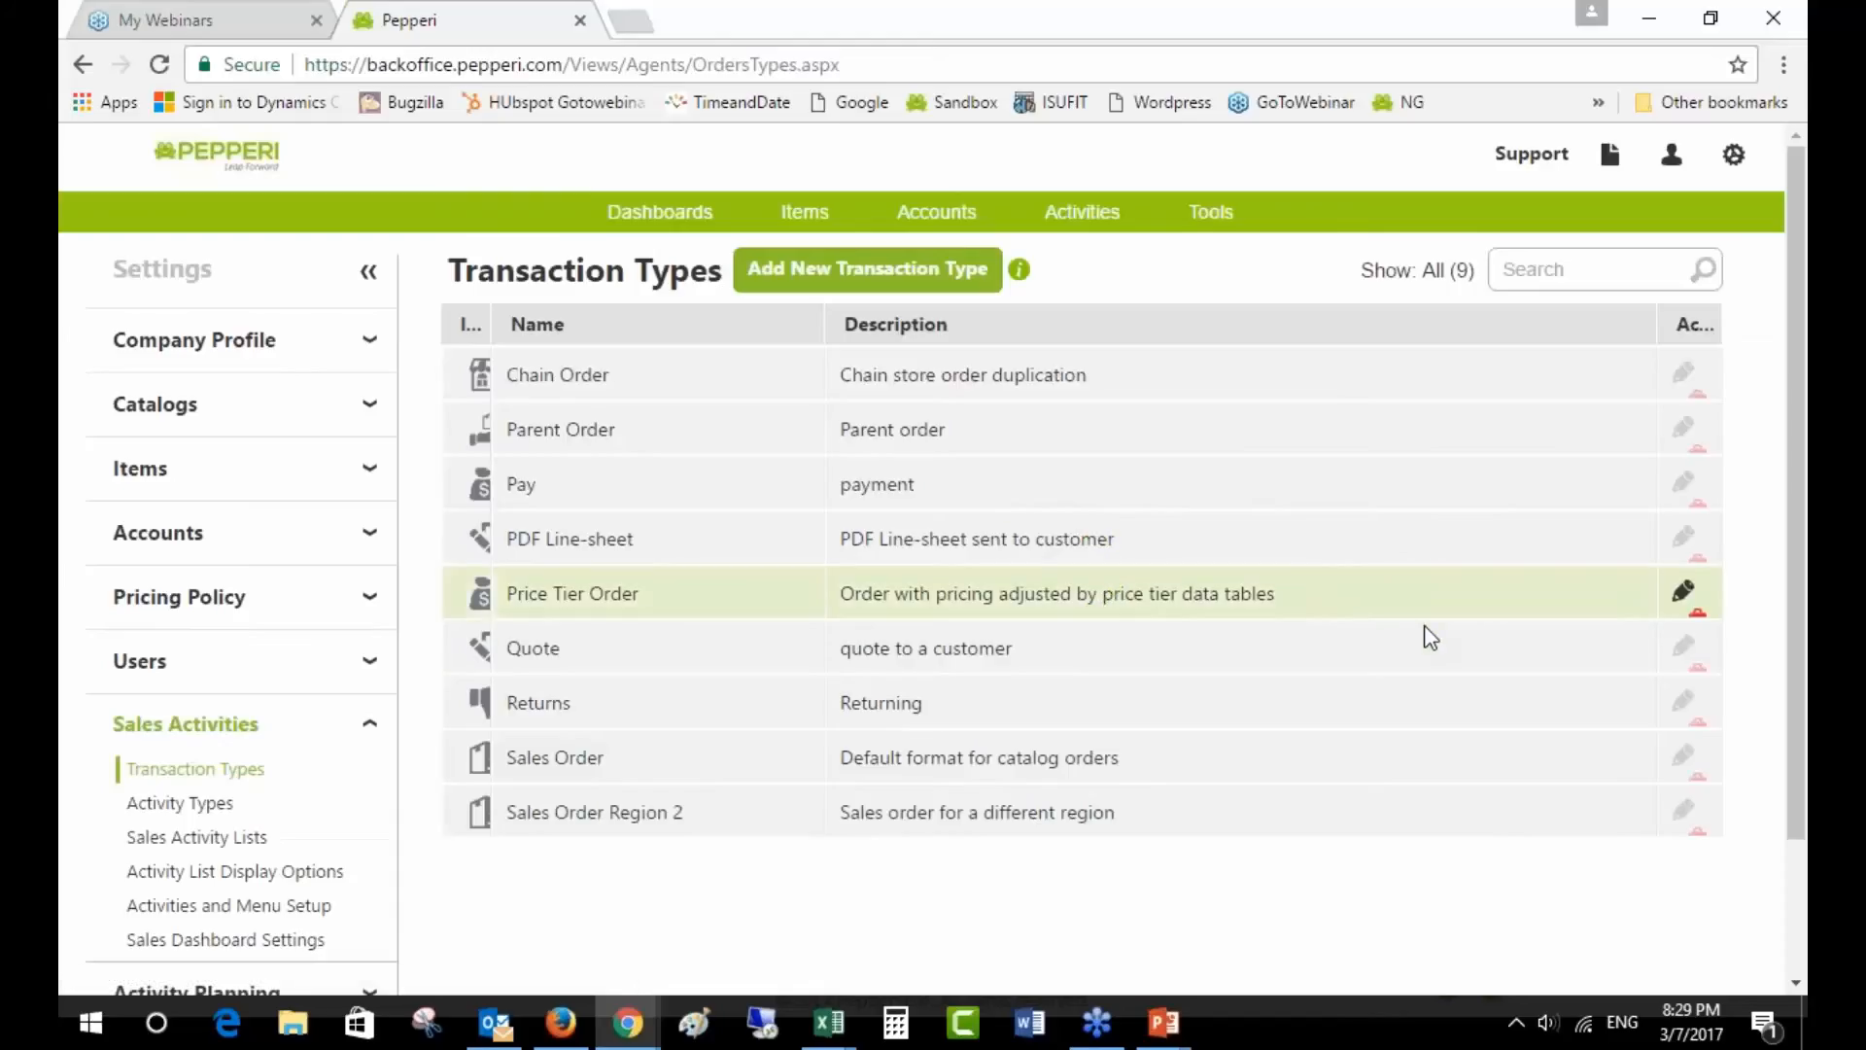
{"action": "left_click", "coordinate": [1685, 594]}
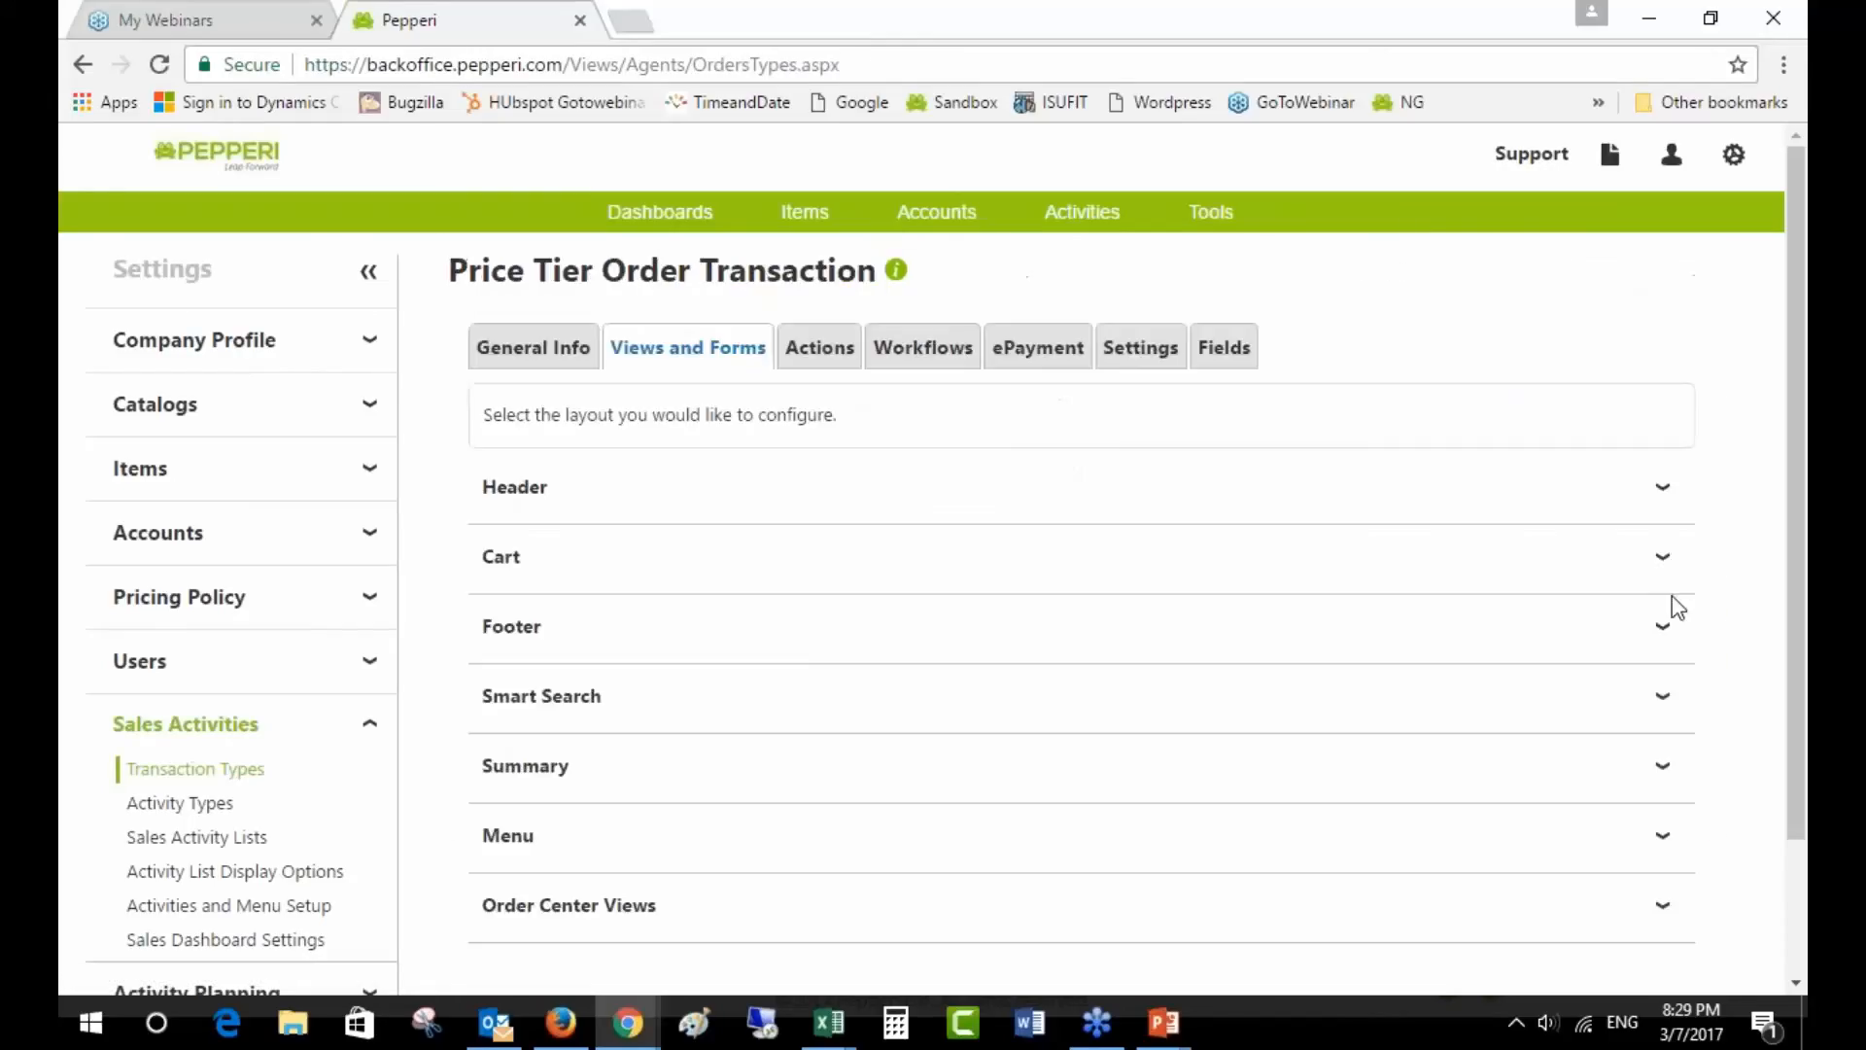
{"action": "left_click", "coordinate": [1235, 352]}
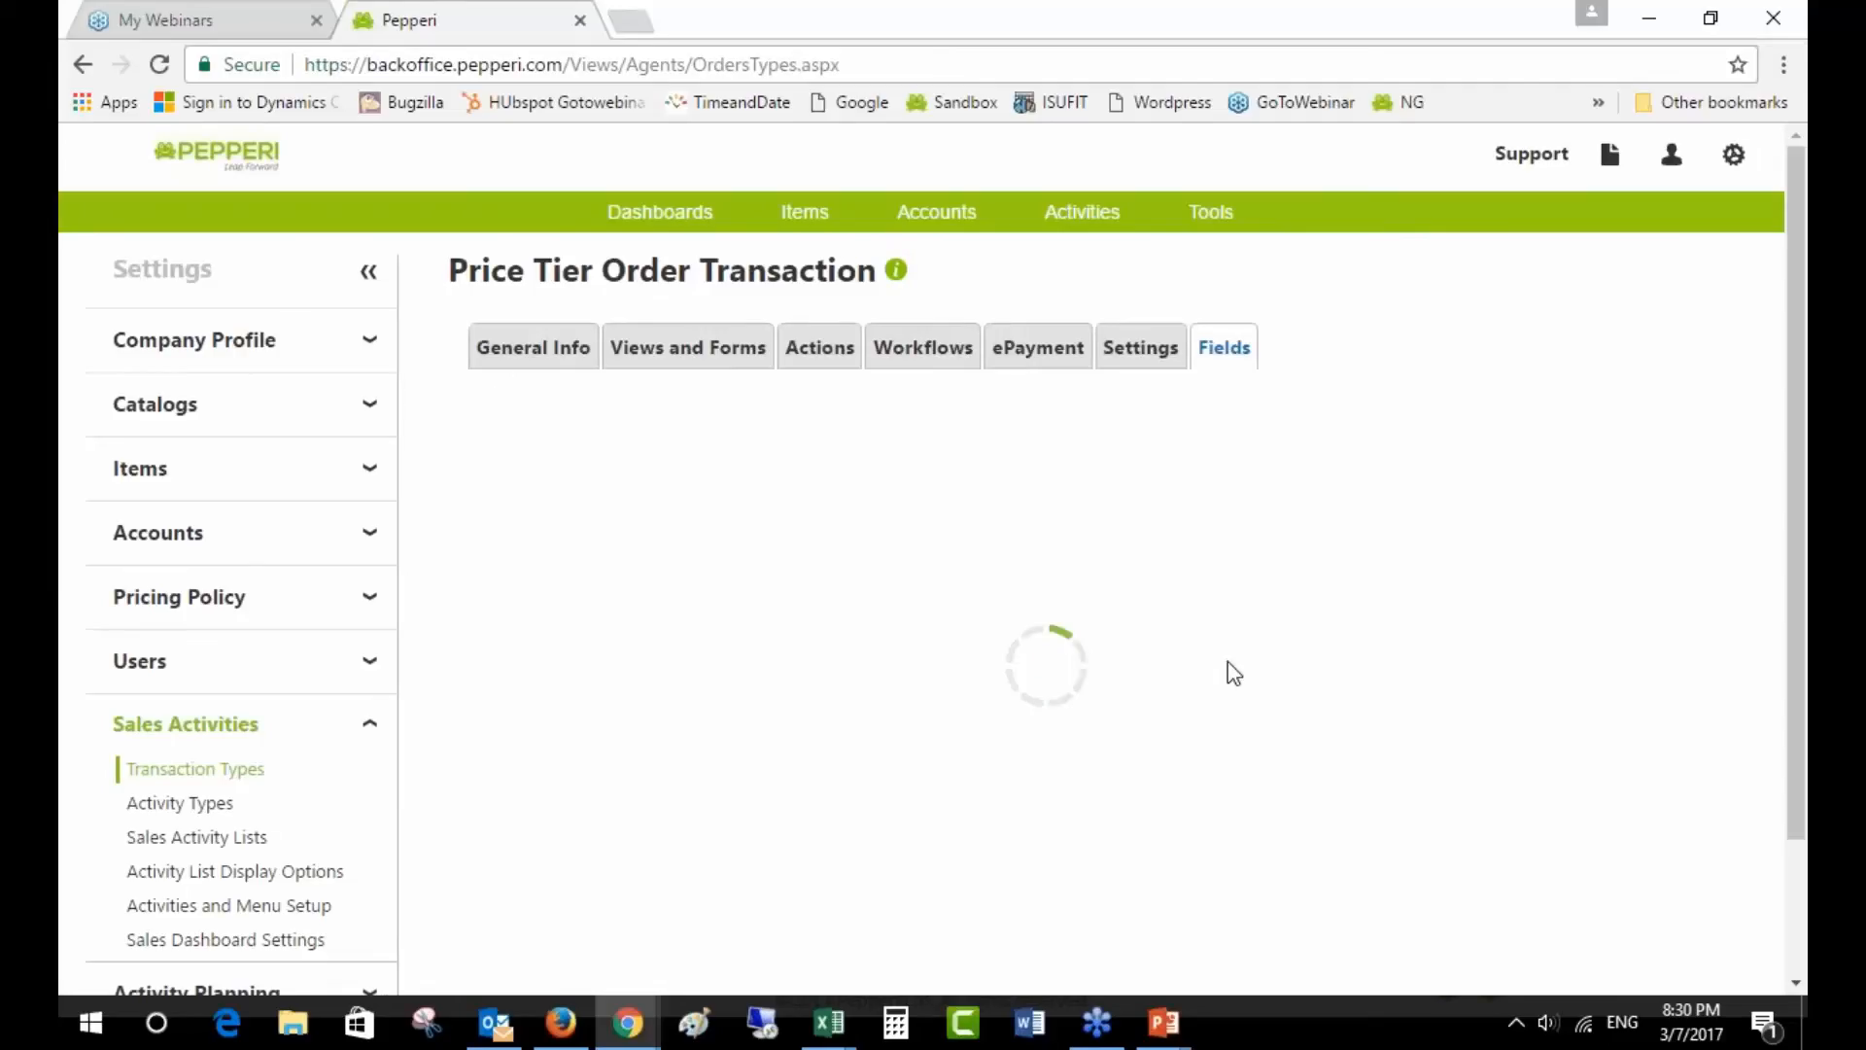
- Expand Custom Transaction line-item Fields to reveal QTY1–3, Price1–3, FinalTierPrice and test
{"action": "scroll", "coordinate": [1232, 671], "scroll_direction": "down", "scroll_amount": 2}
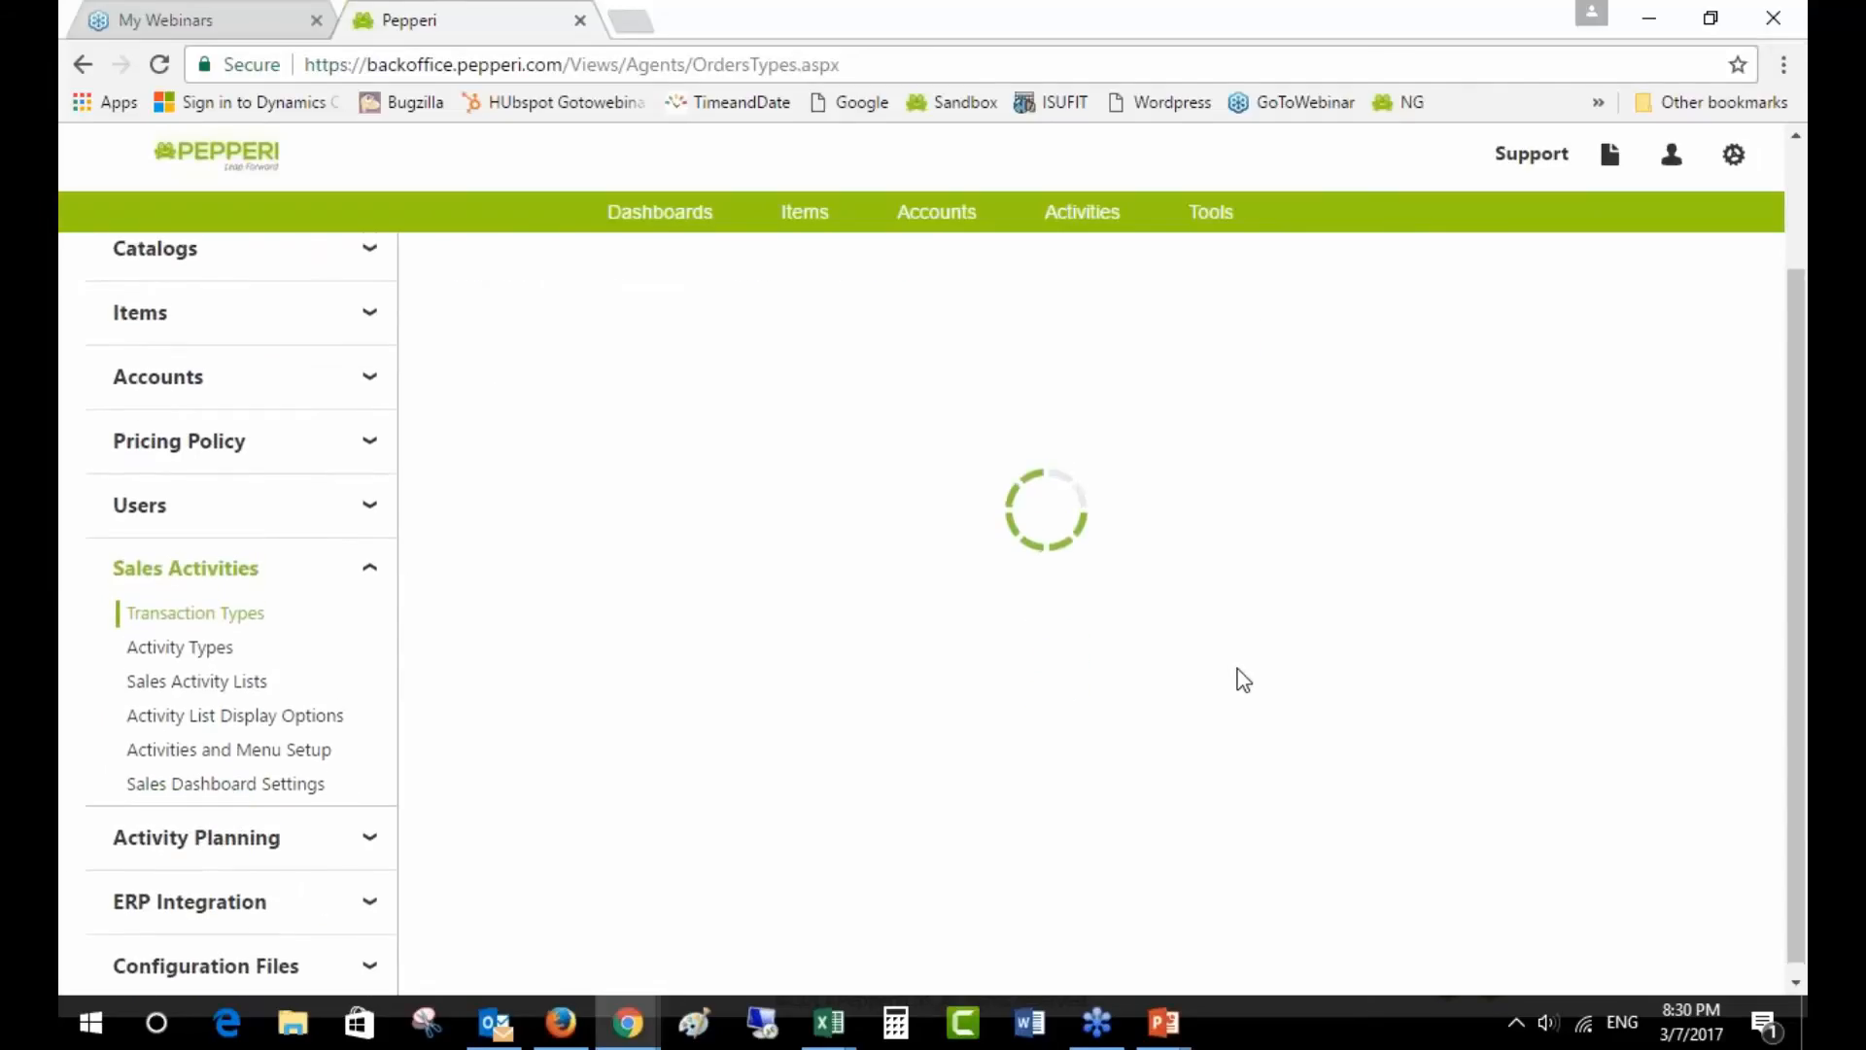
{"action": "scroll", "coordinate": [1243, 679], "scroll_direction": "up", "scroll_amount": 2}
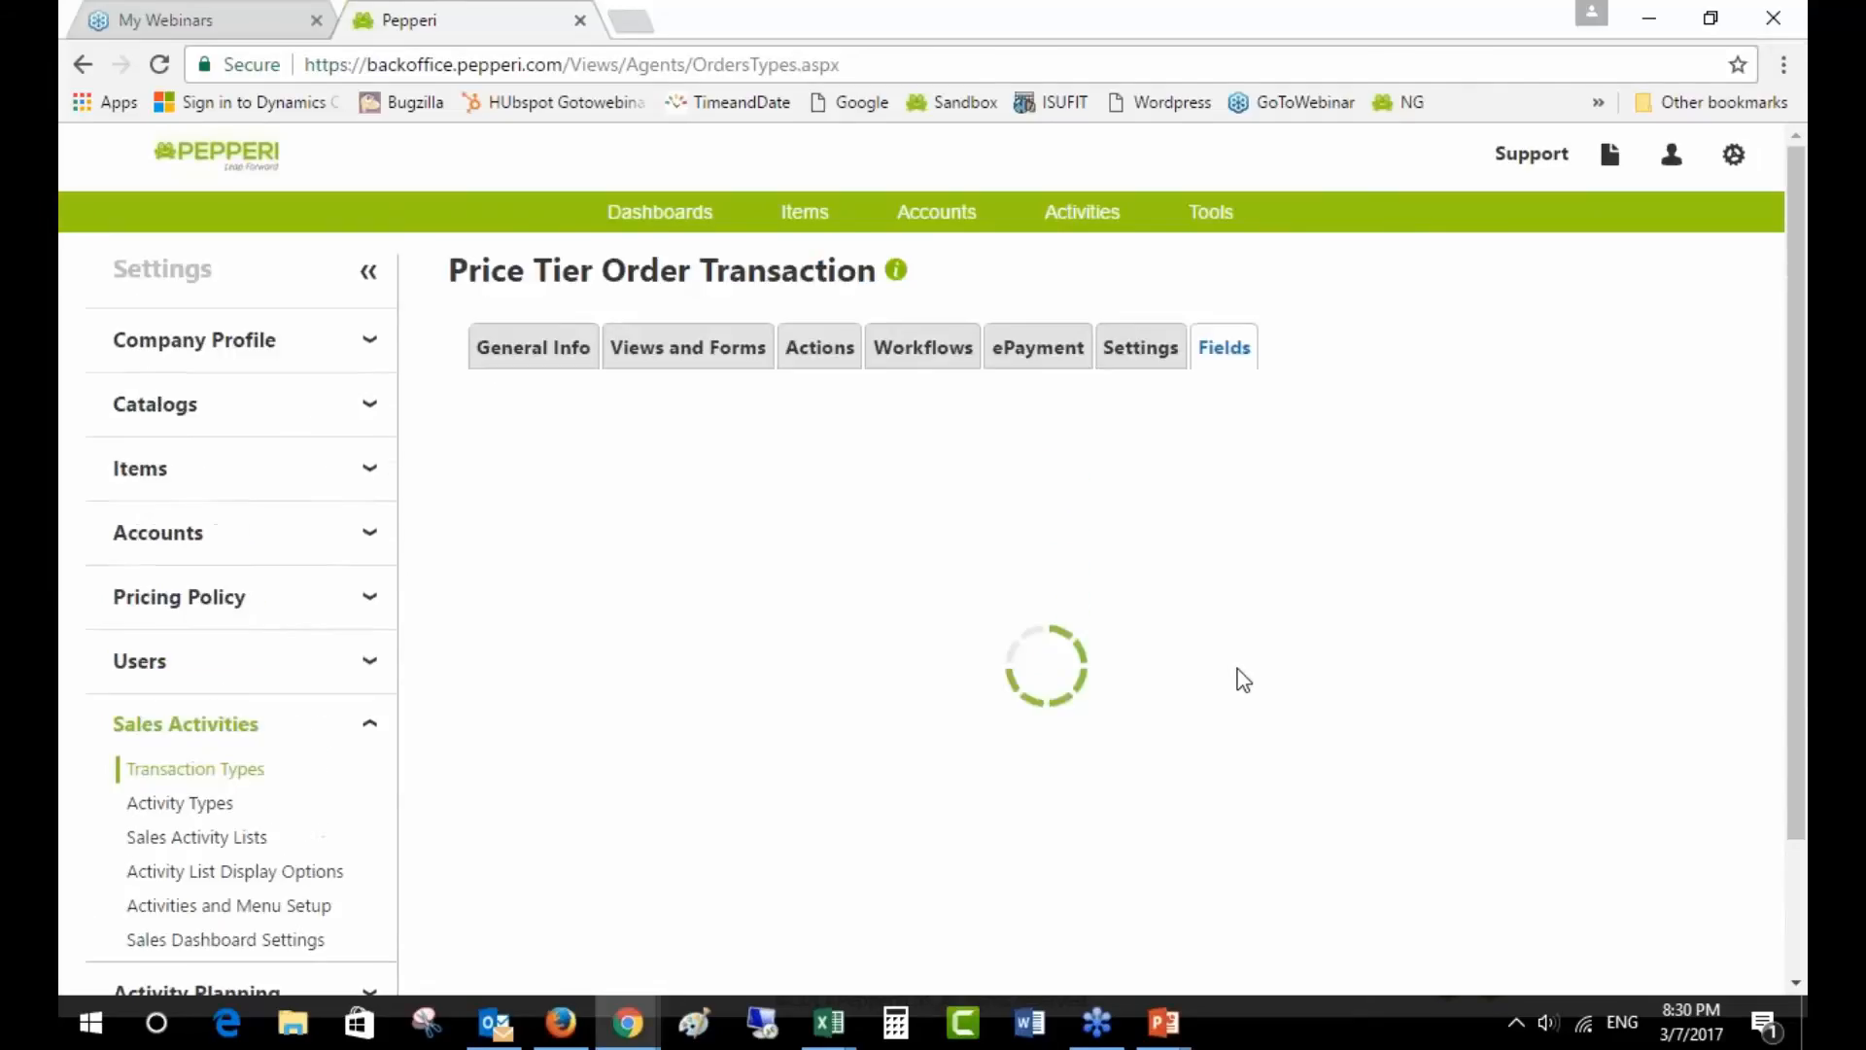
{"action": "scroll", "coordinate": [1239, 681], "scroll_direction": "down", "scroll_amount": 6}
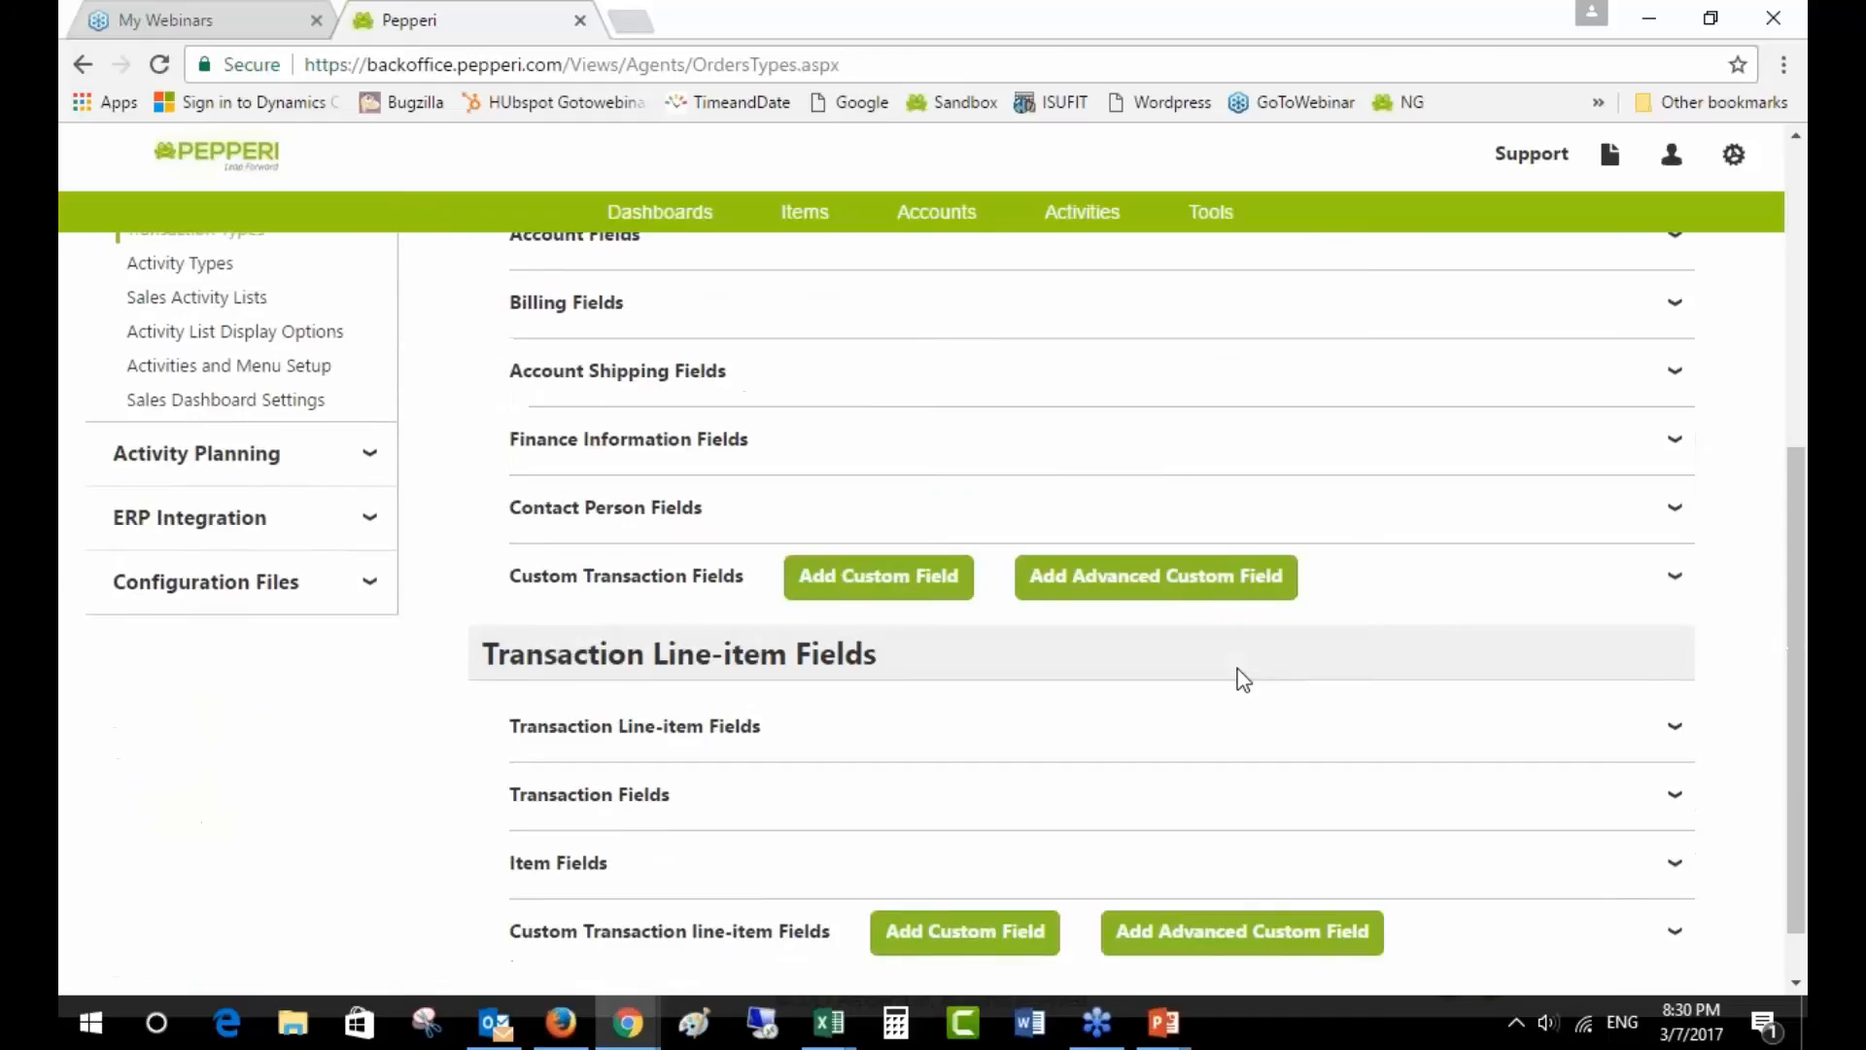
{"action": "left_click", "coordinate": [1424, 866]}
{"action": "scroll", "coordinate": [1435, 868], "scroll_direction": "down", "scroll_amount": 4}
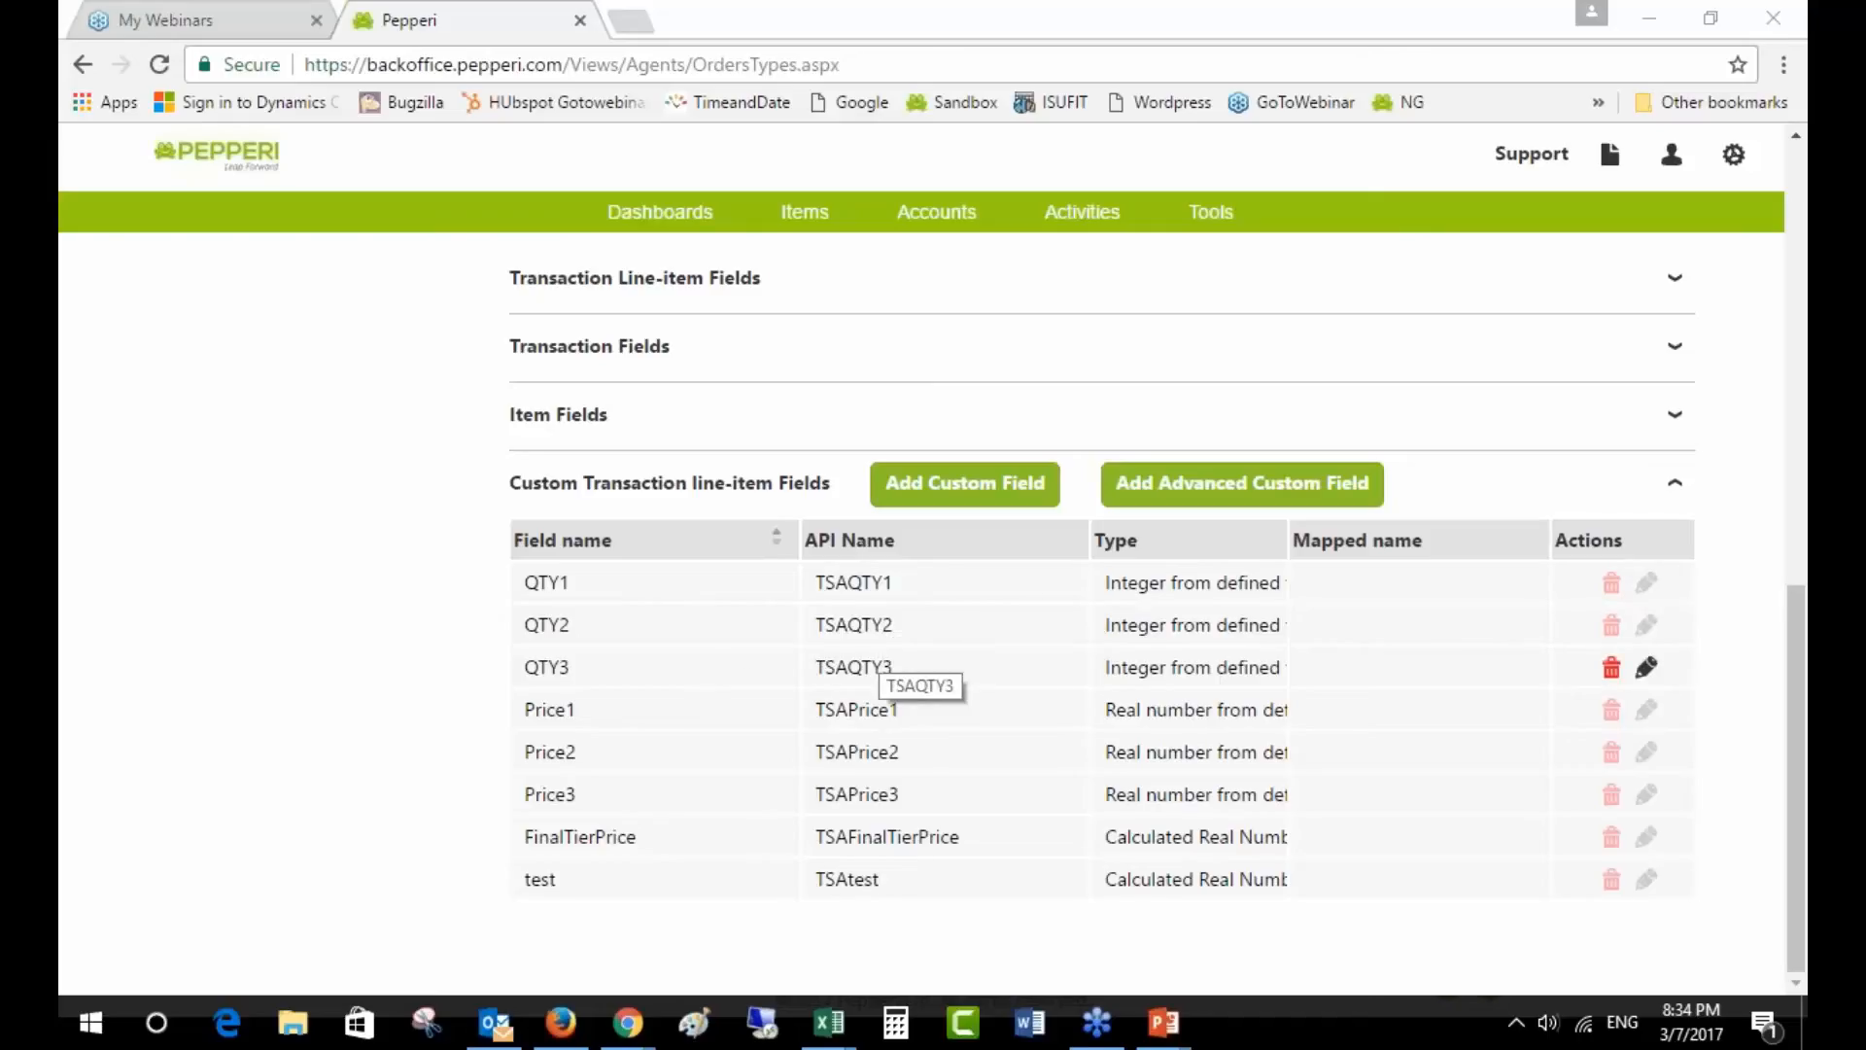
{"action": "left_click", "coordinate": [833, 1023]}
- Append ~50~19~100~18 to the tier values in cell D2 of mapdata Price Tiers.csv
{"action": "left_click", "coordinate": [511, 904]}
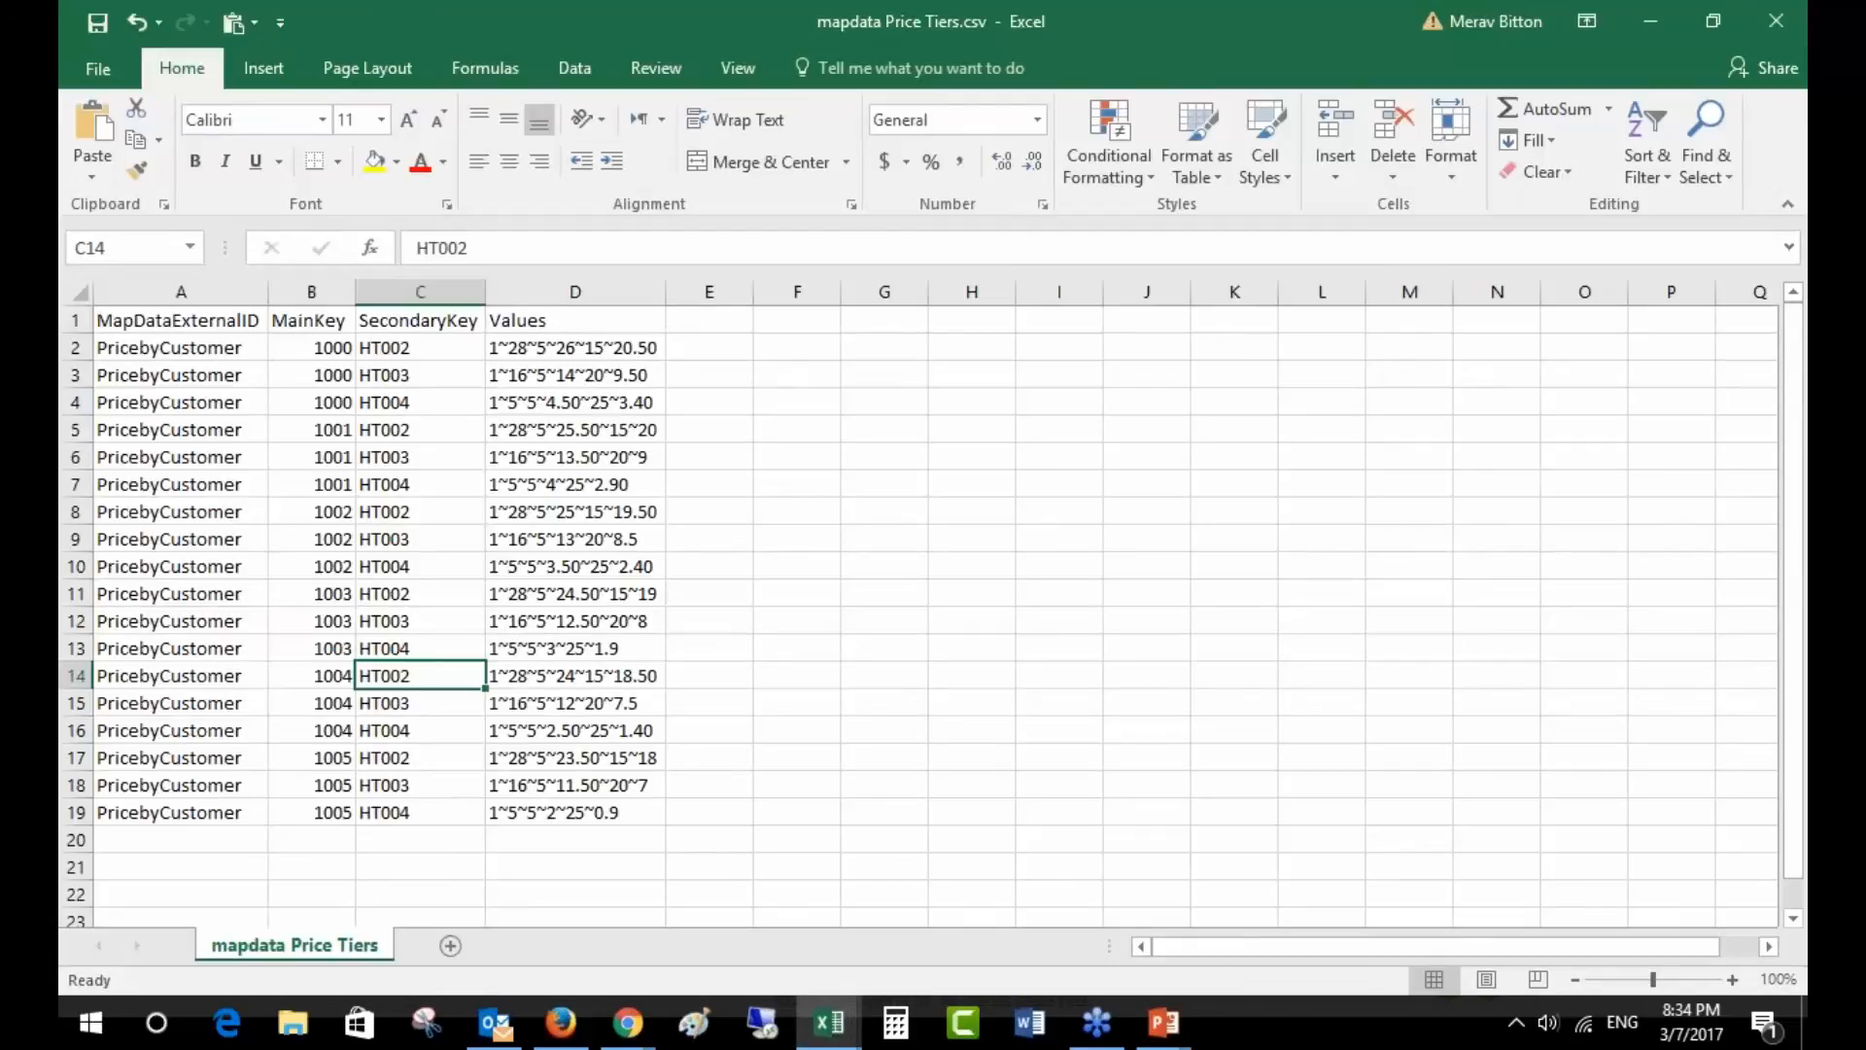
{"action": "left_click", "coordinate": [610, 347]}
{"action": "left_click", "coordinate": [620, 247]}
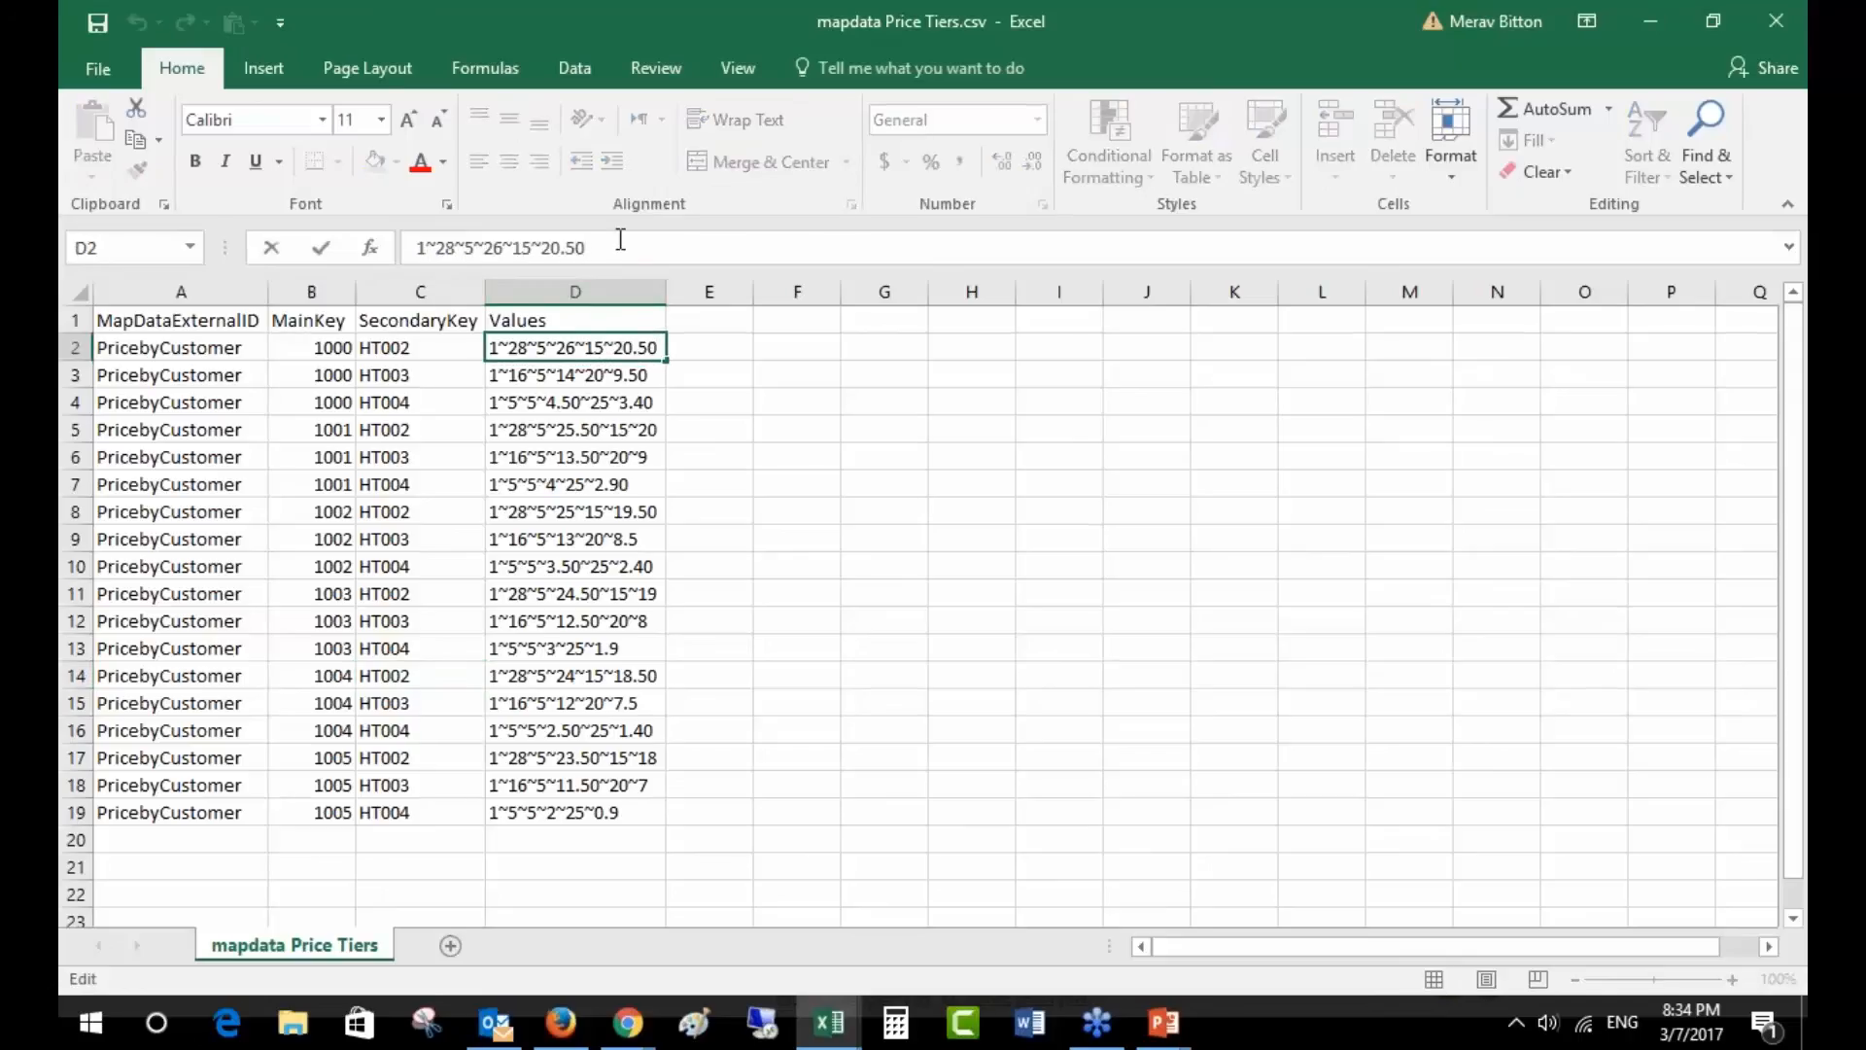
{"action": "type", "text": "~"}
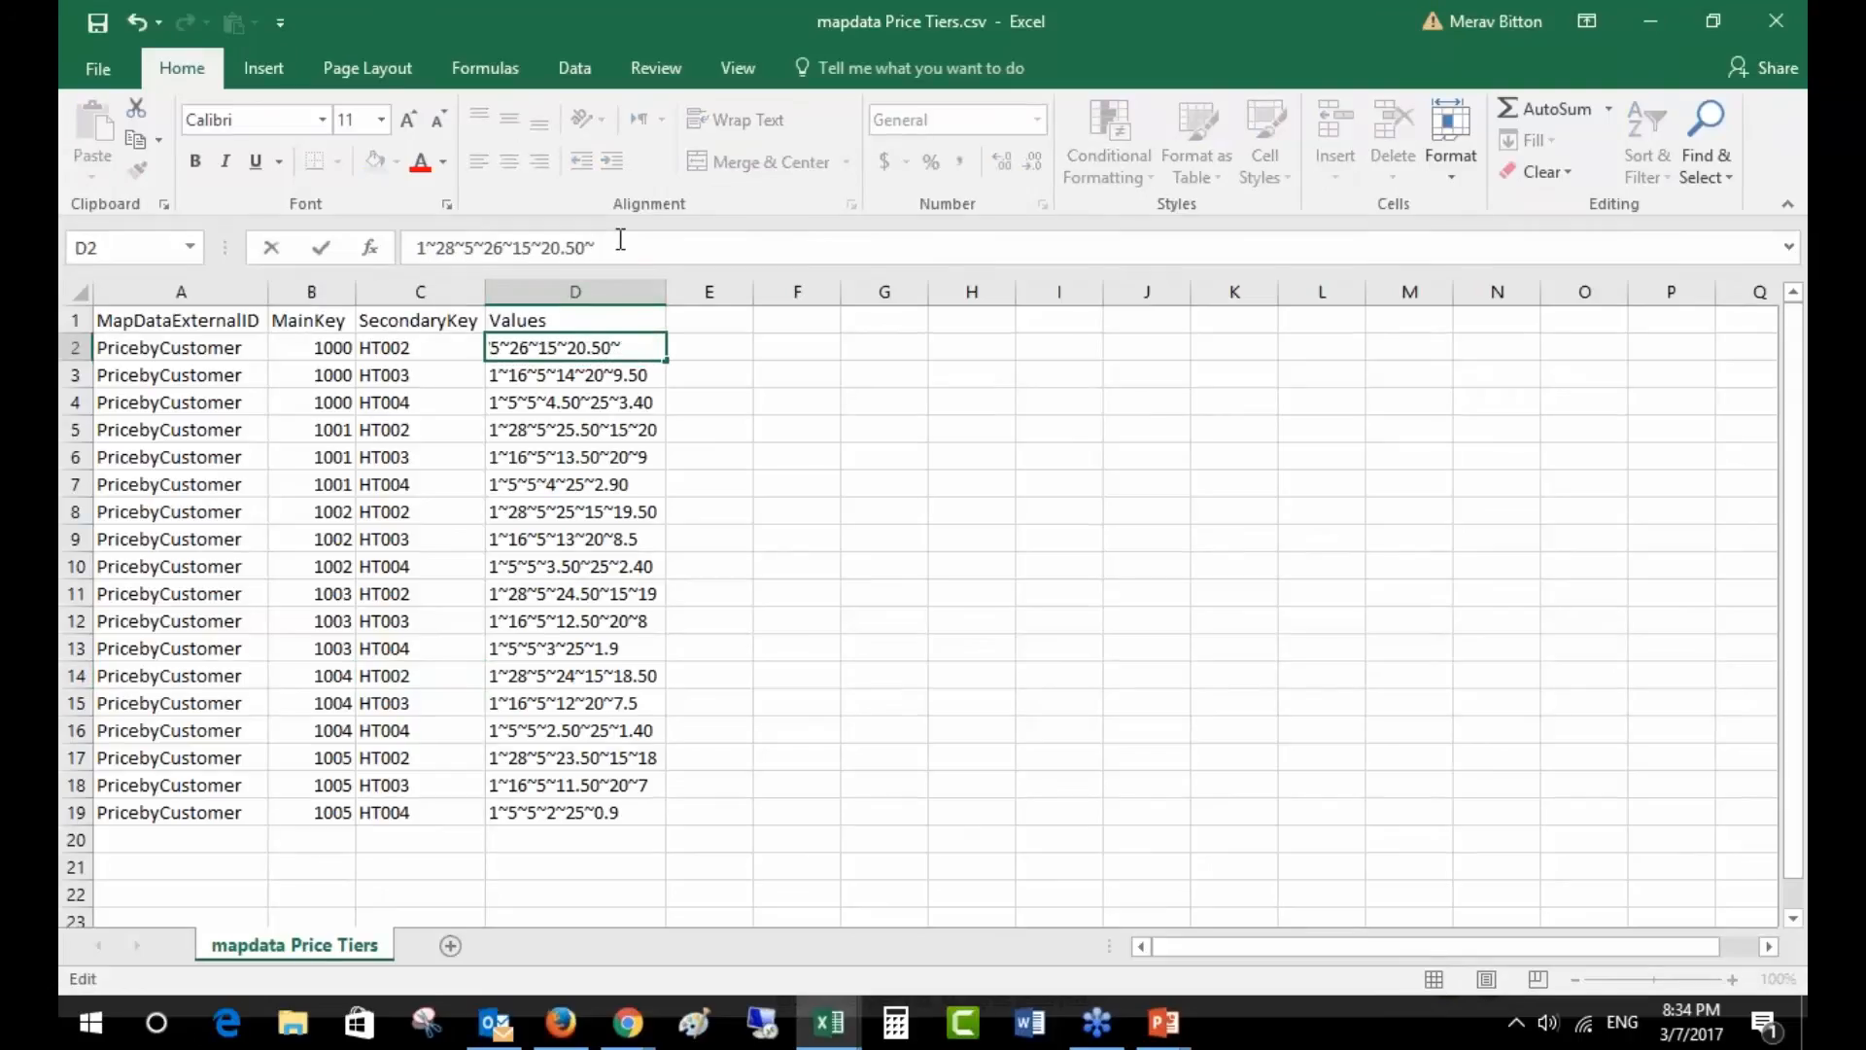
{"action": "type", "text": "50~19~100"}
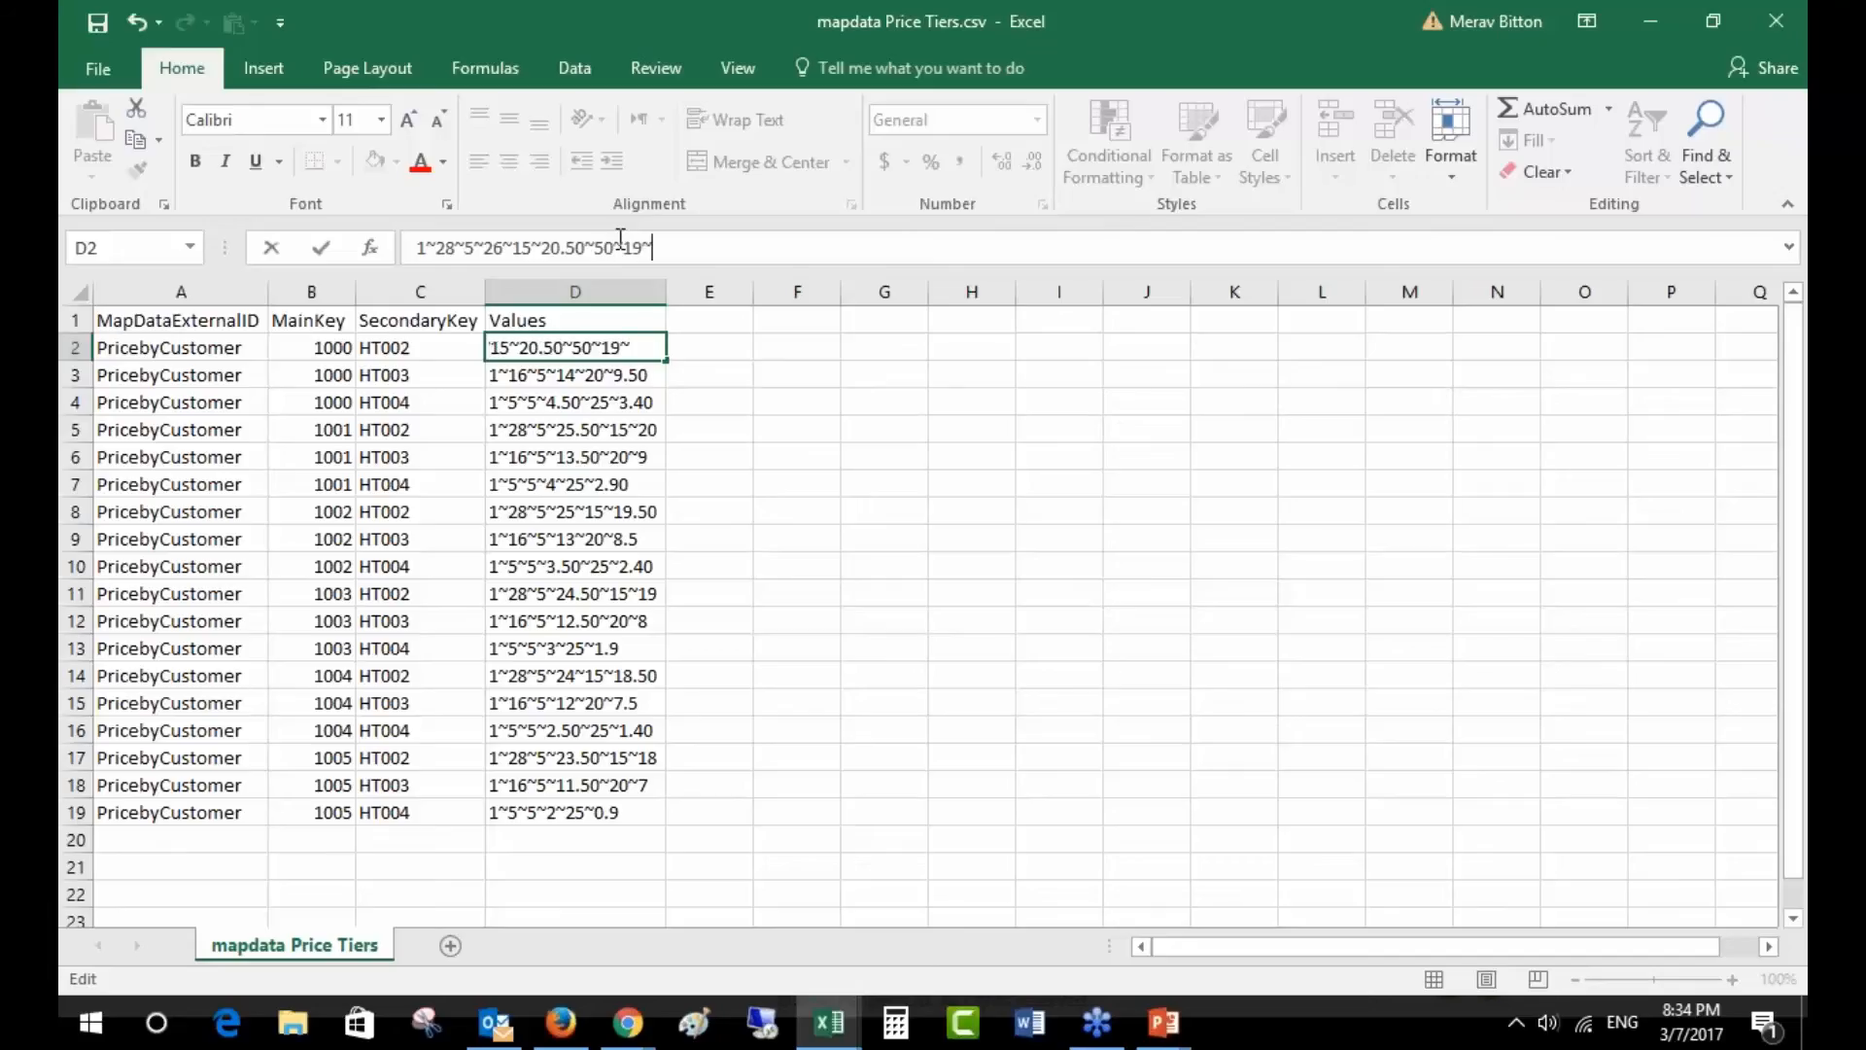
{"action": "type", "text": "~18"}
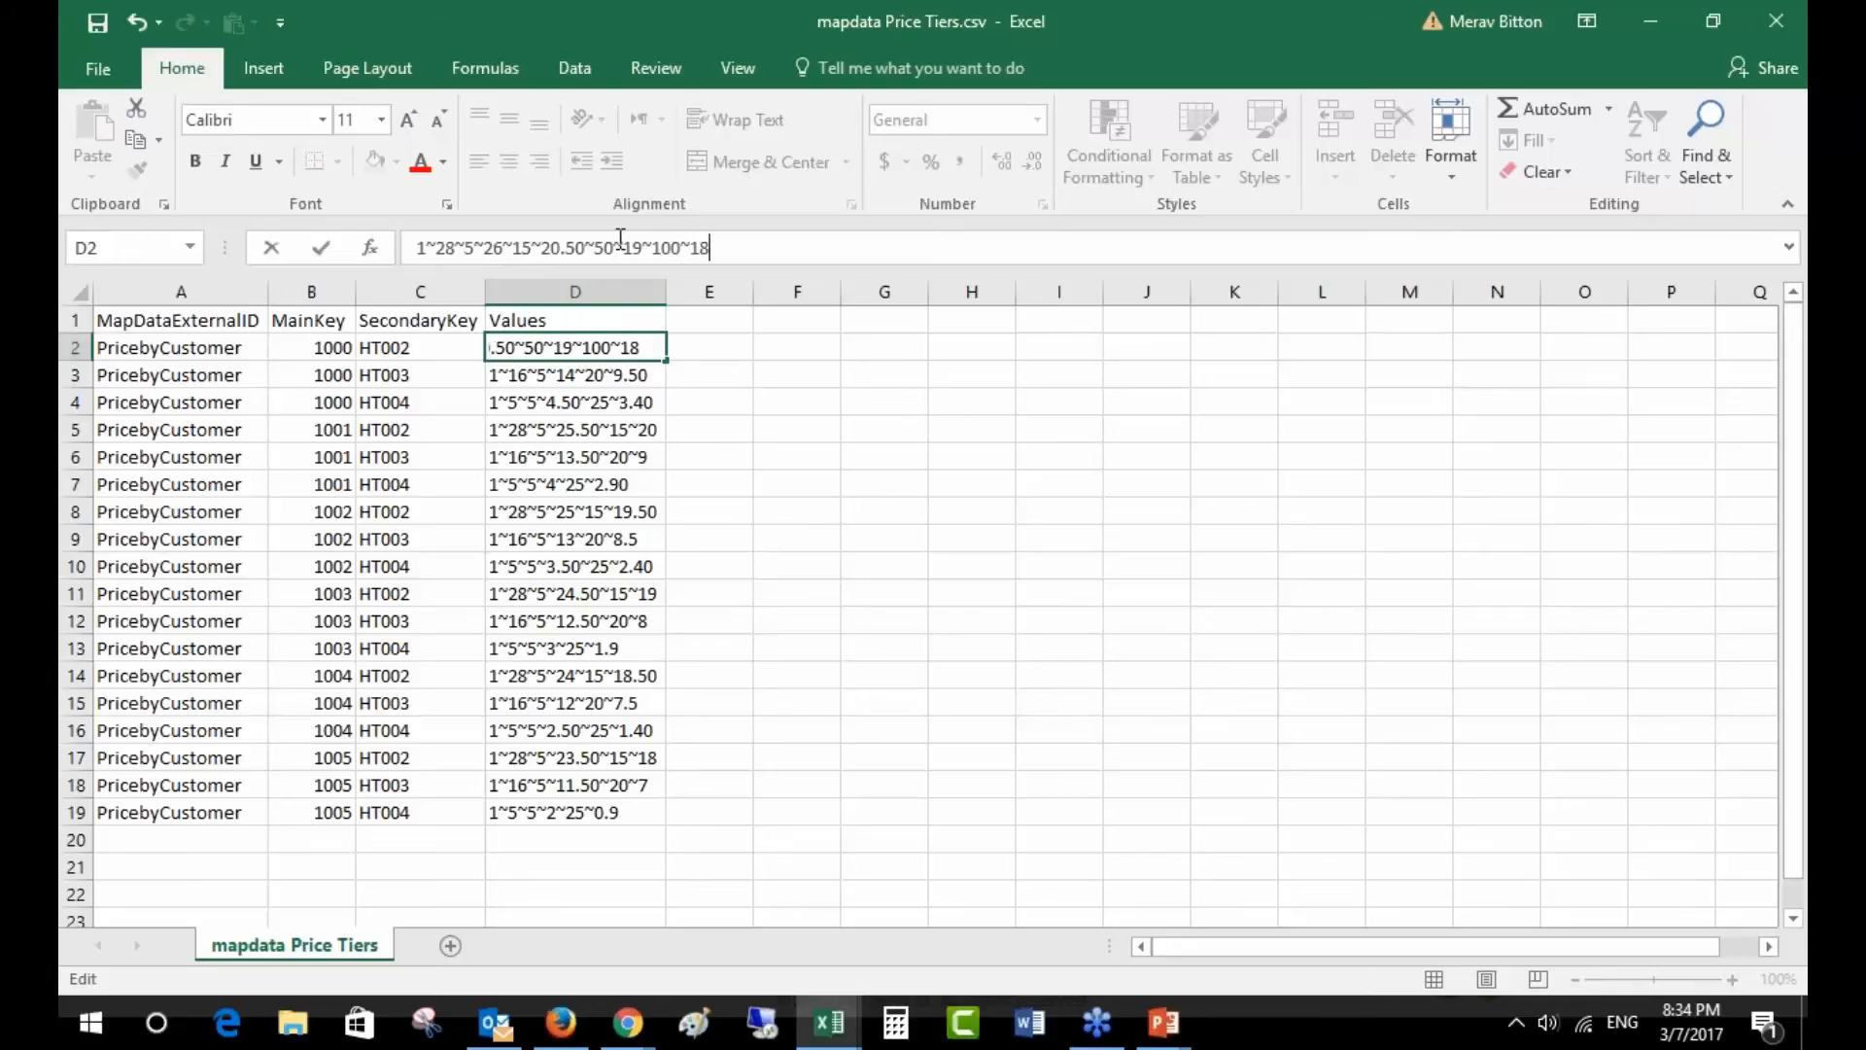
{"action": "key", "text": "Return"}
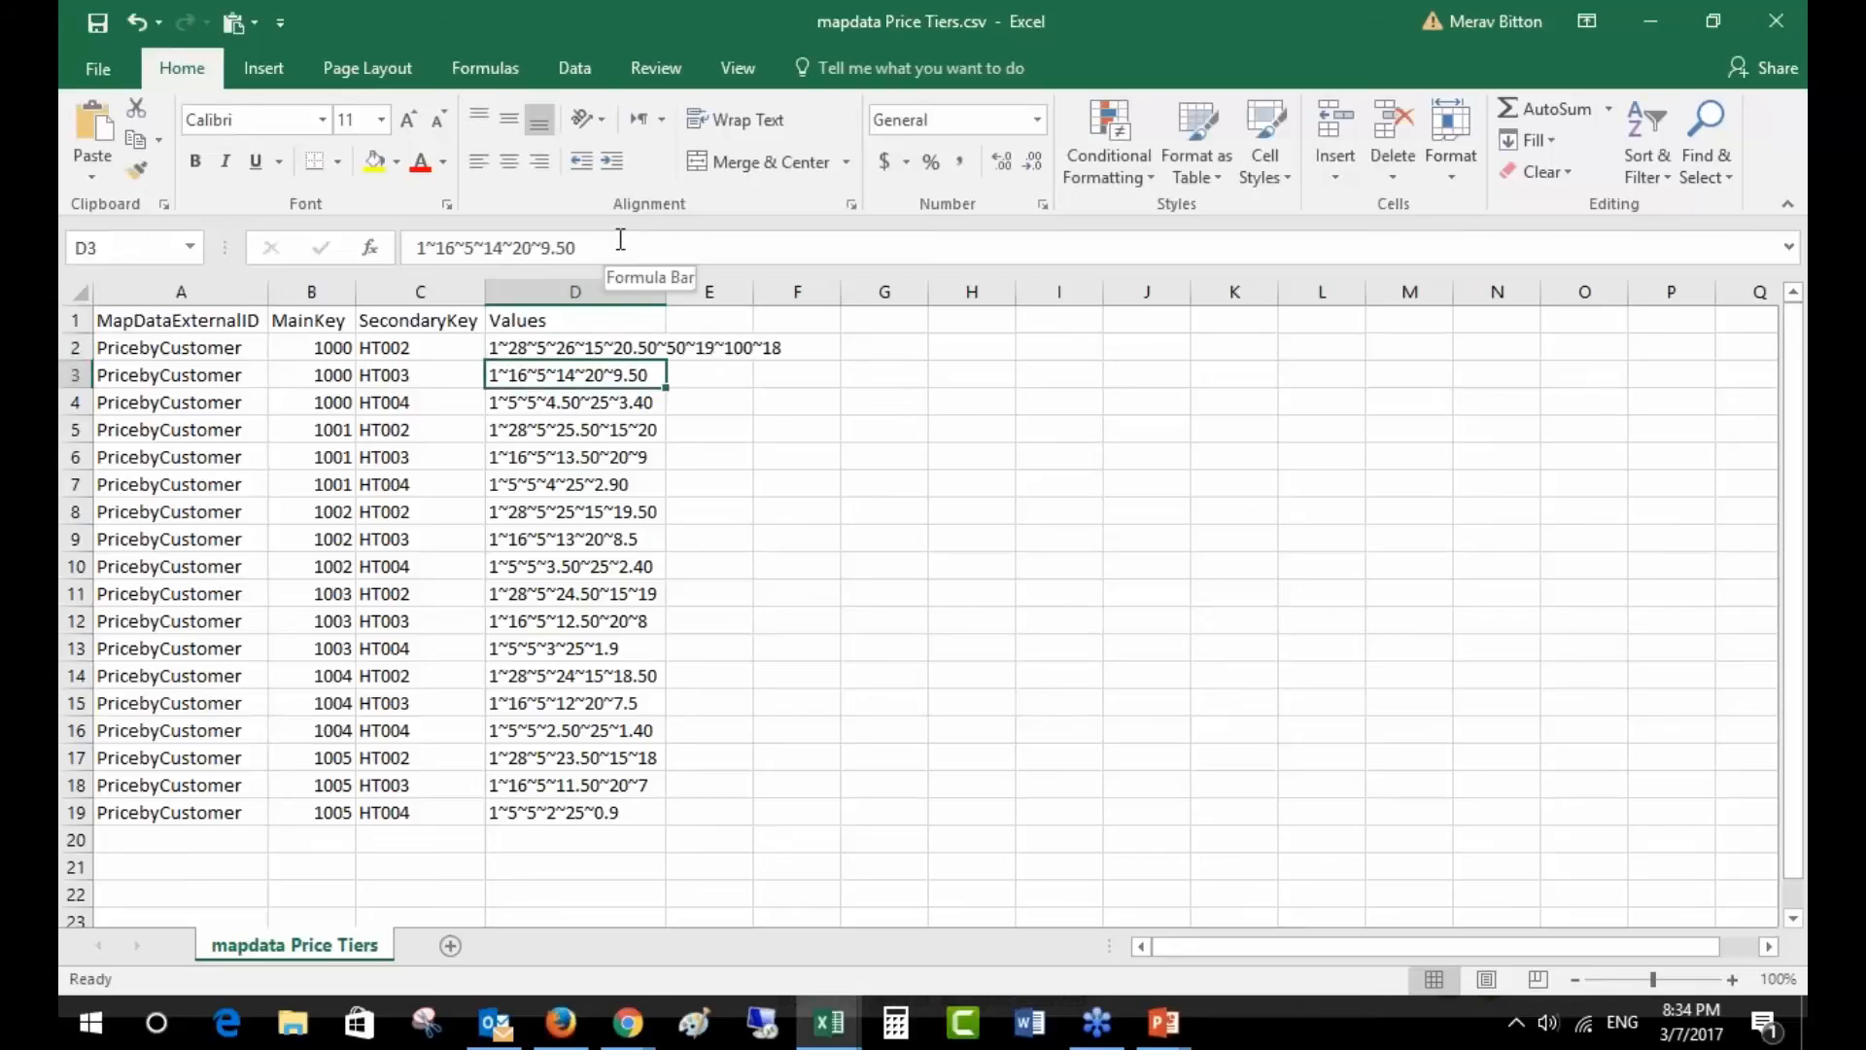
{"action": "key", "text": "alt+Tab"}
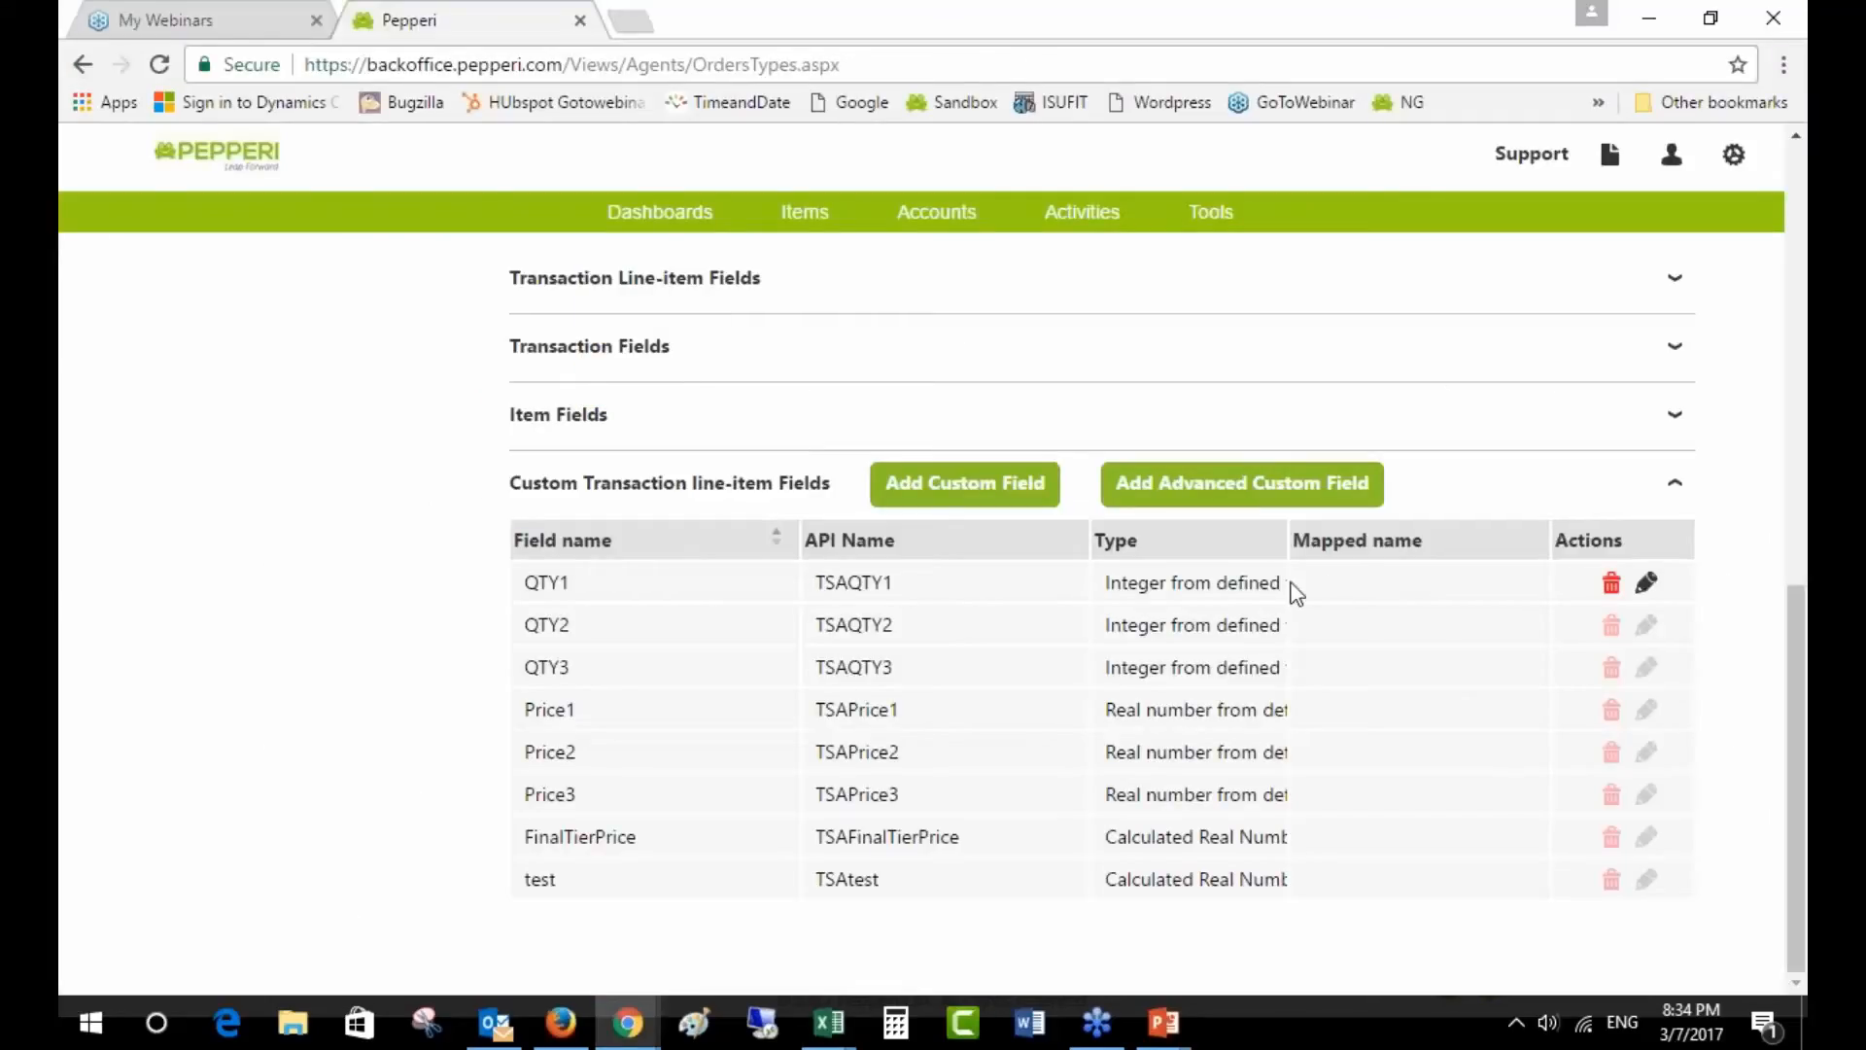
- Open QTY1's settings and check its source column against the Price Tiers spreadsheet
{"action": "left_click", "coordinate": [1647, 583]}
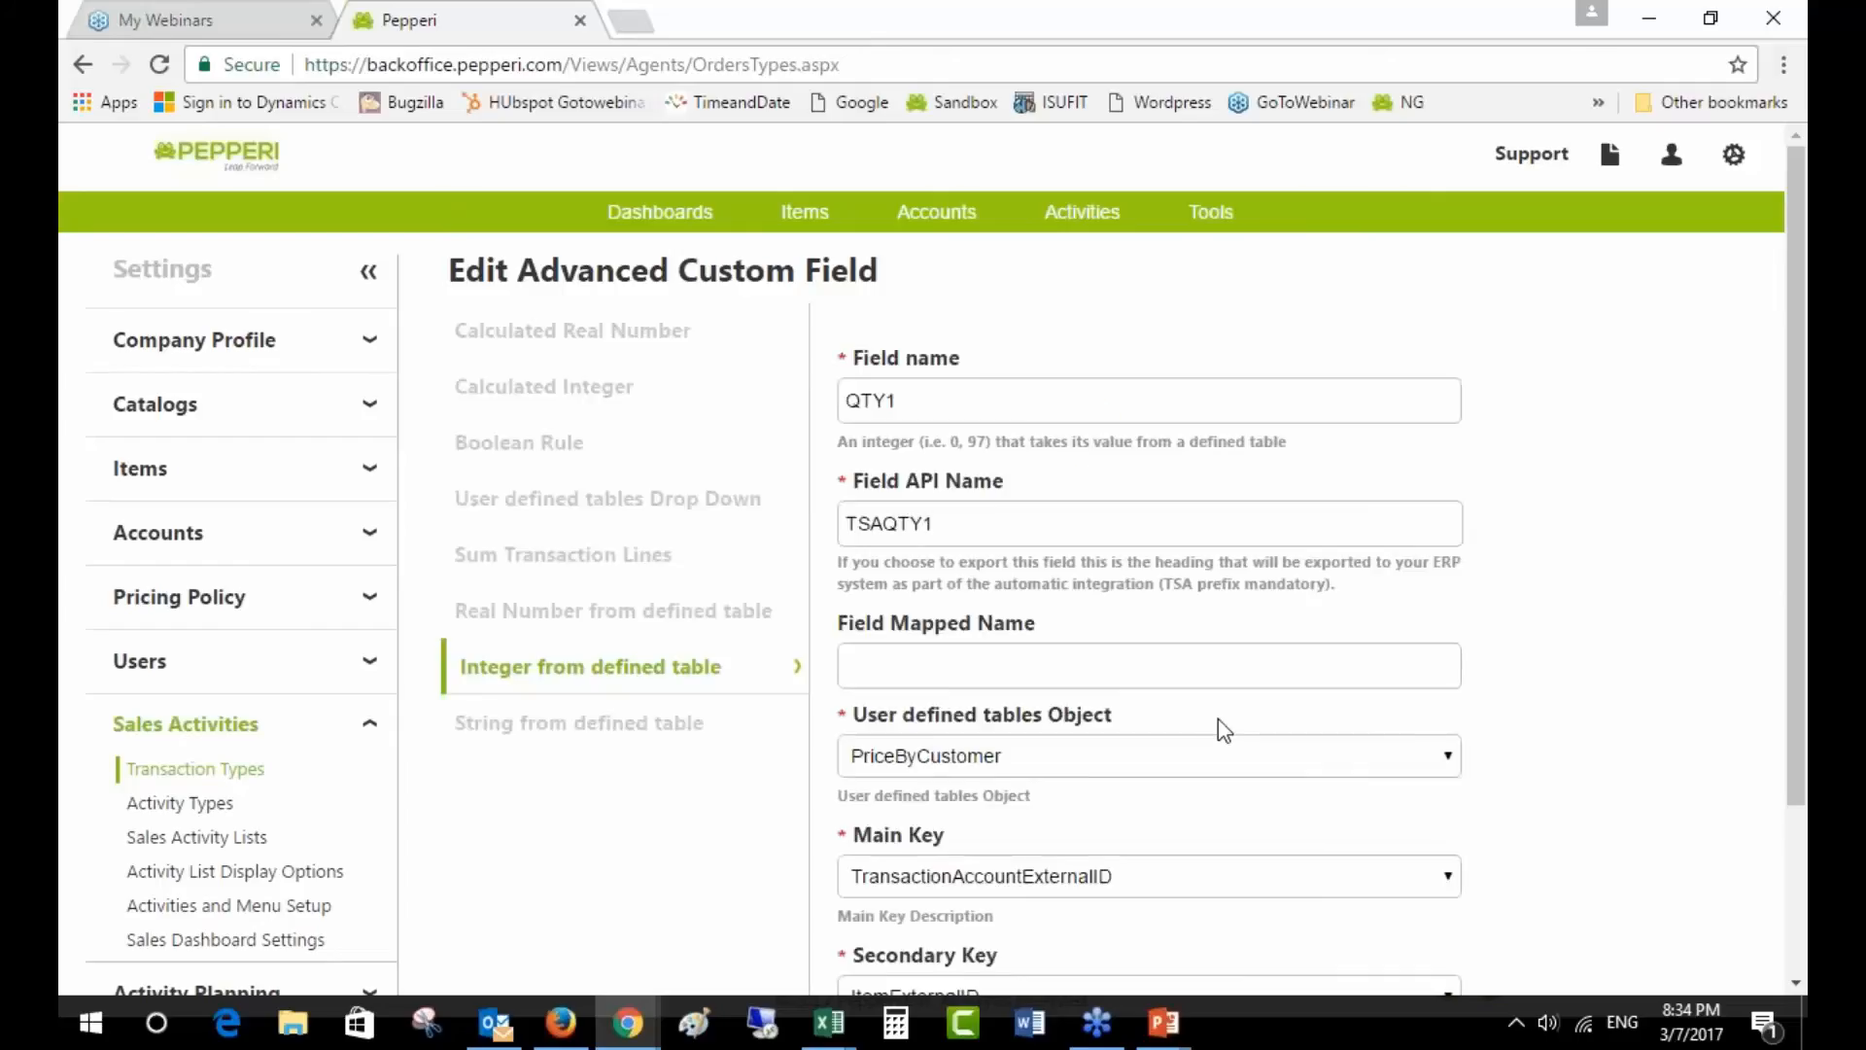
{"action": "scroll", "coordinate": [1349, 775], "scroll_direction": "down", "scroll_amount": 1}
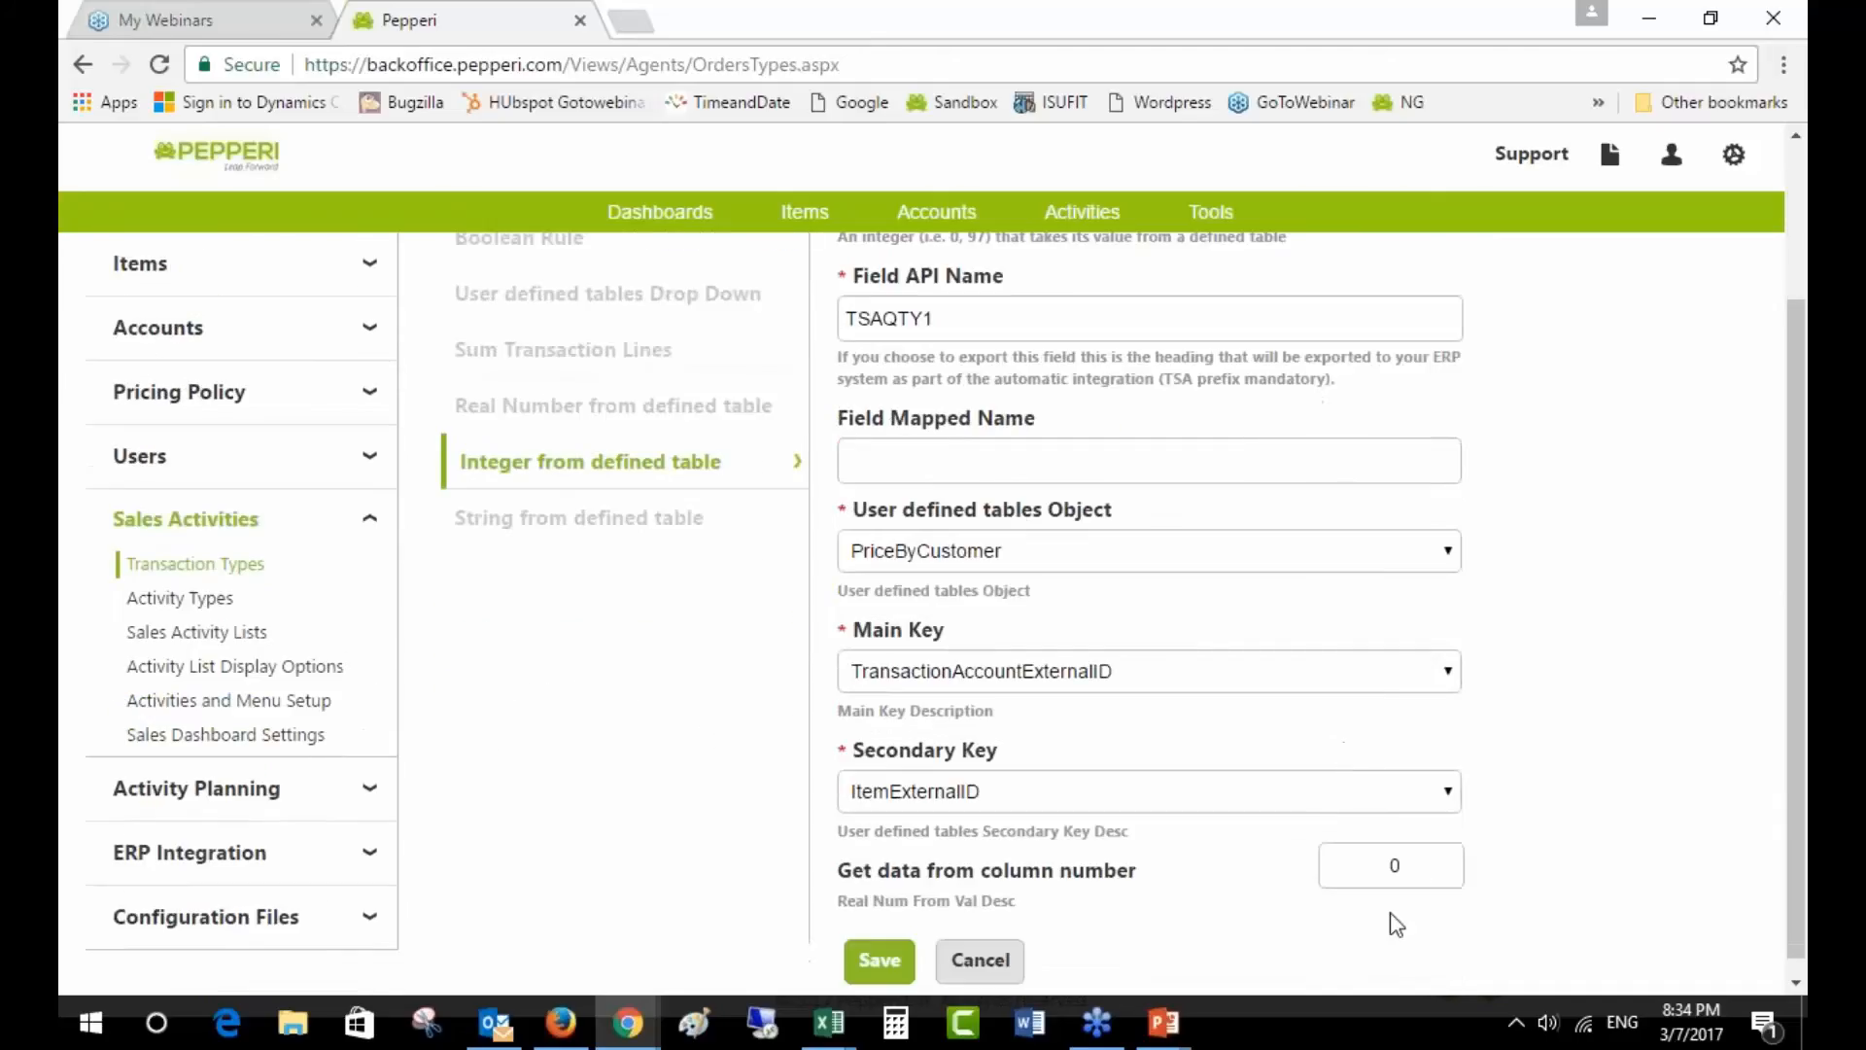
{"action": "left_click", "coordinate": [1434, 863]}
{"action": "key", "text": "alt+Tab"}
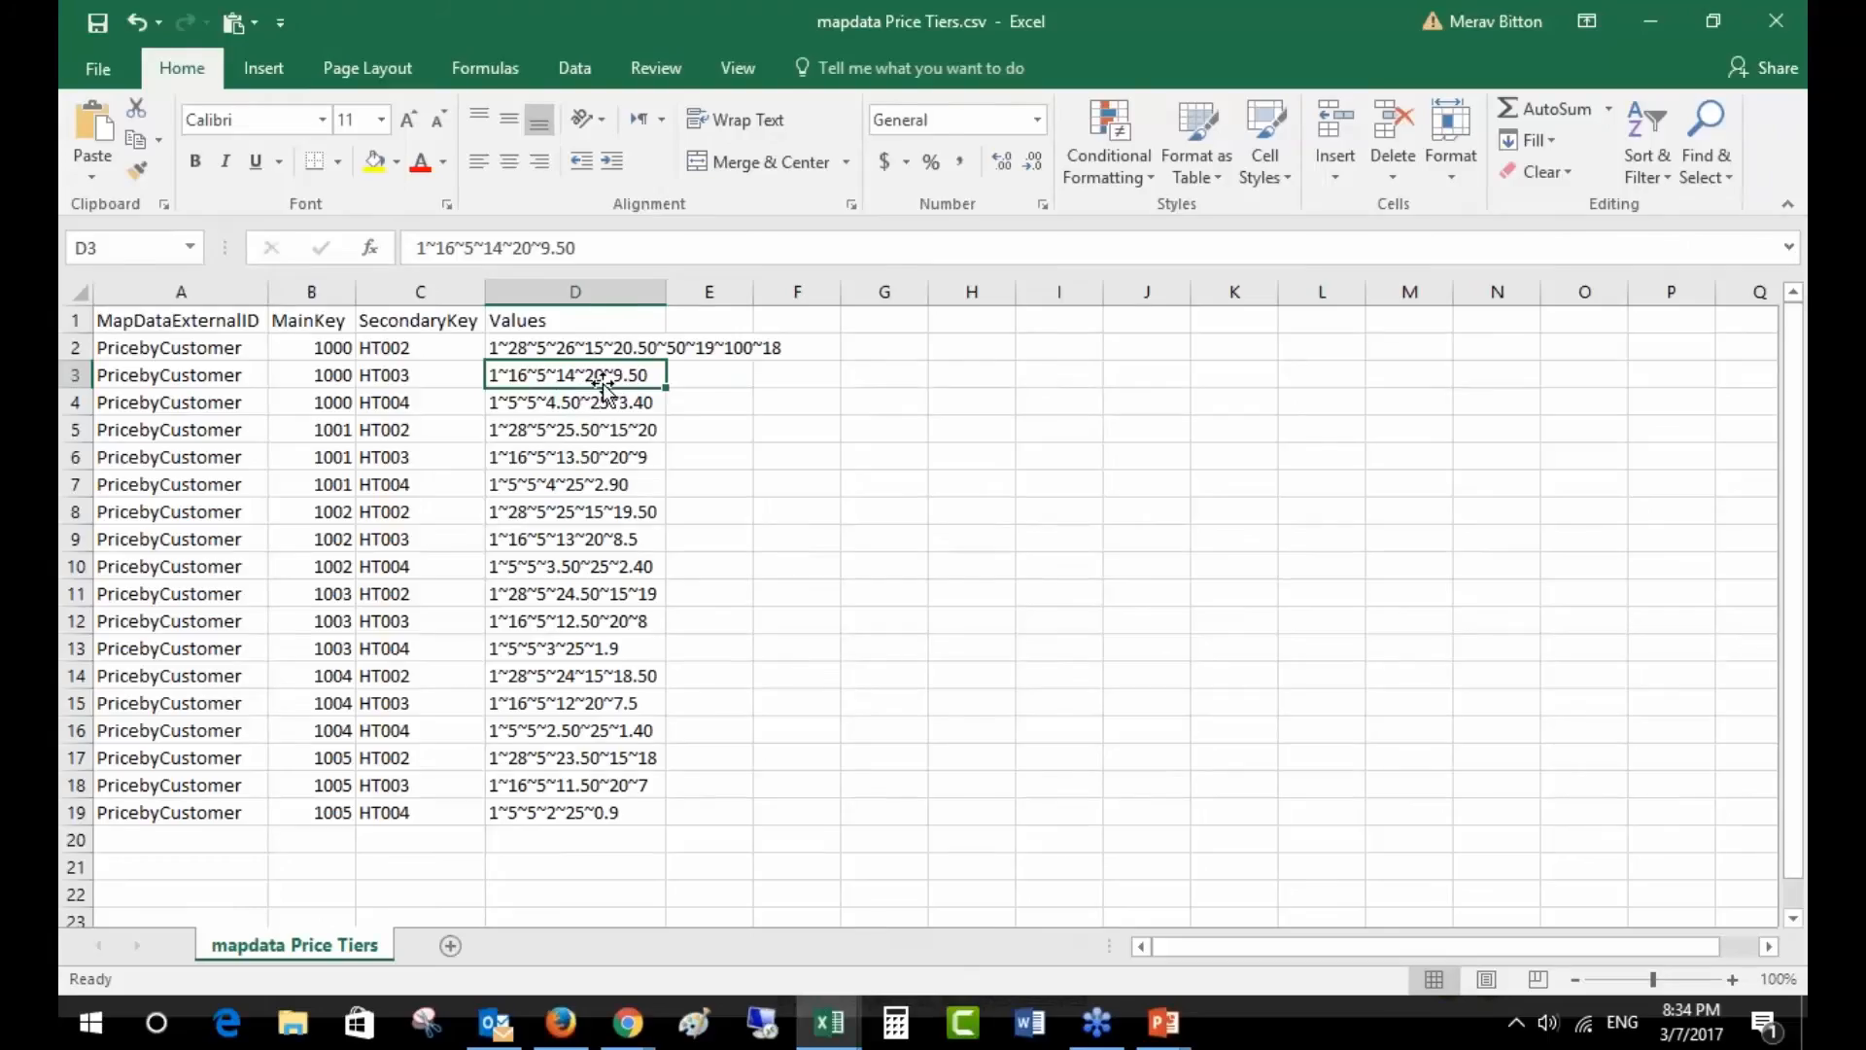
{"action": "key", "text": "alt+Tab"}
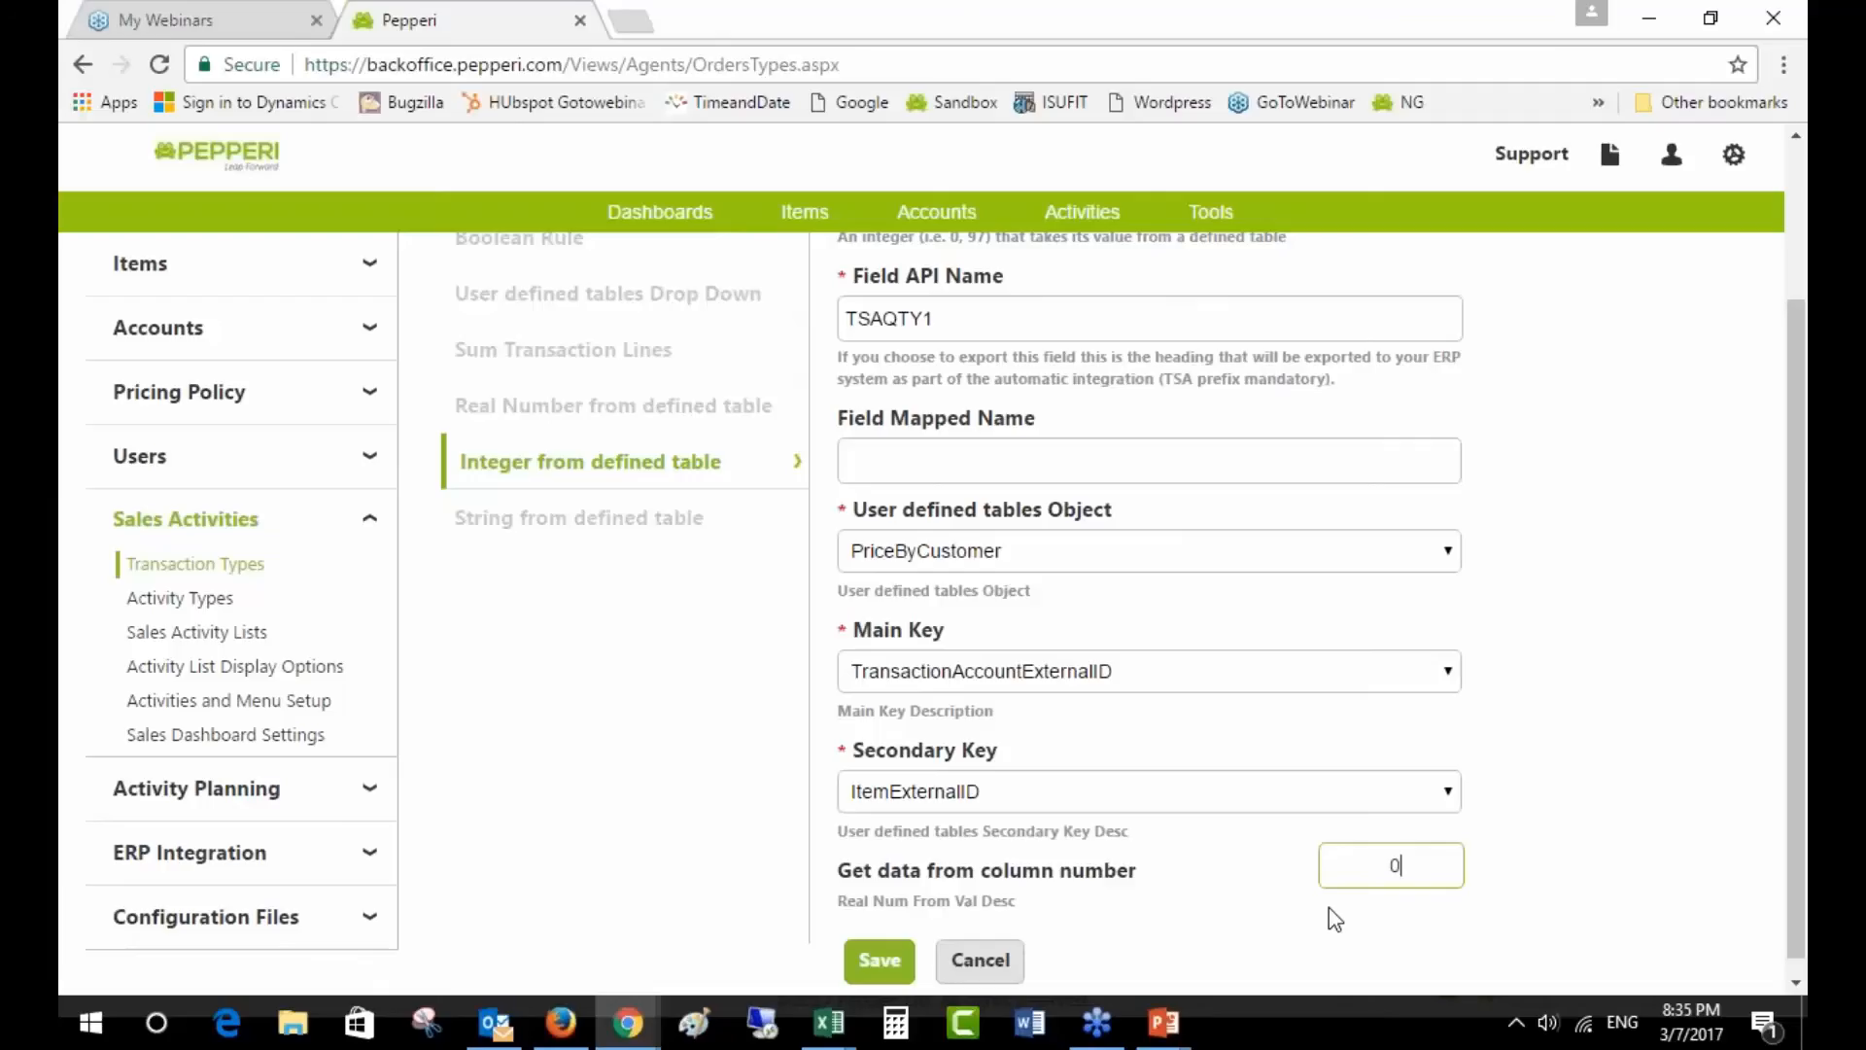
{"action": "scroll", "coordinate": [1328, 909], "scroll_direction": "up", "scroll_amount": 3}
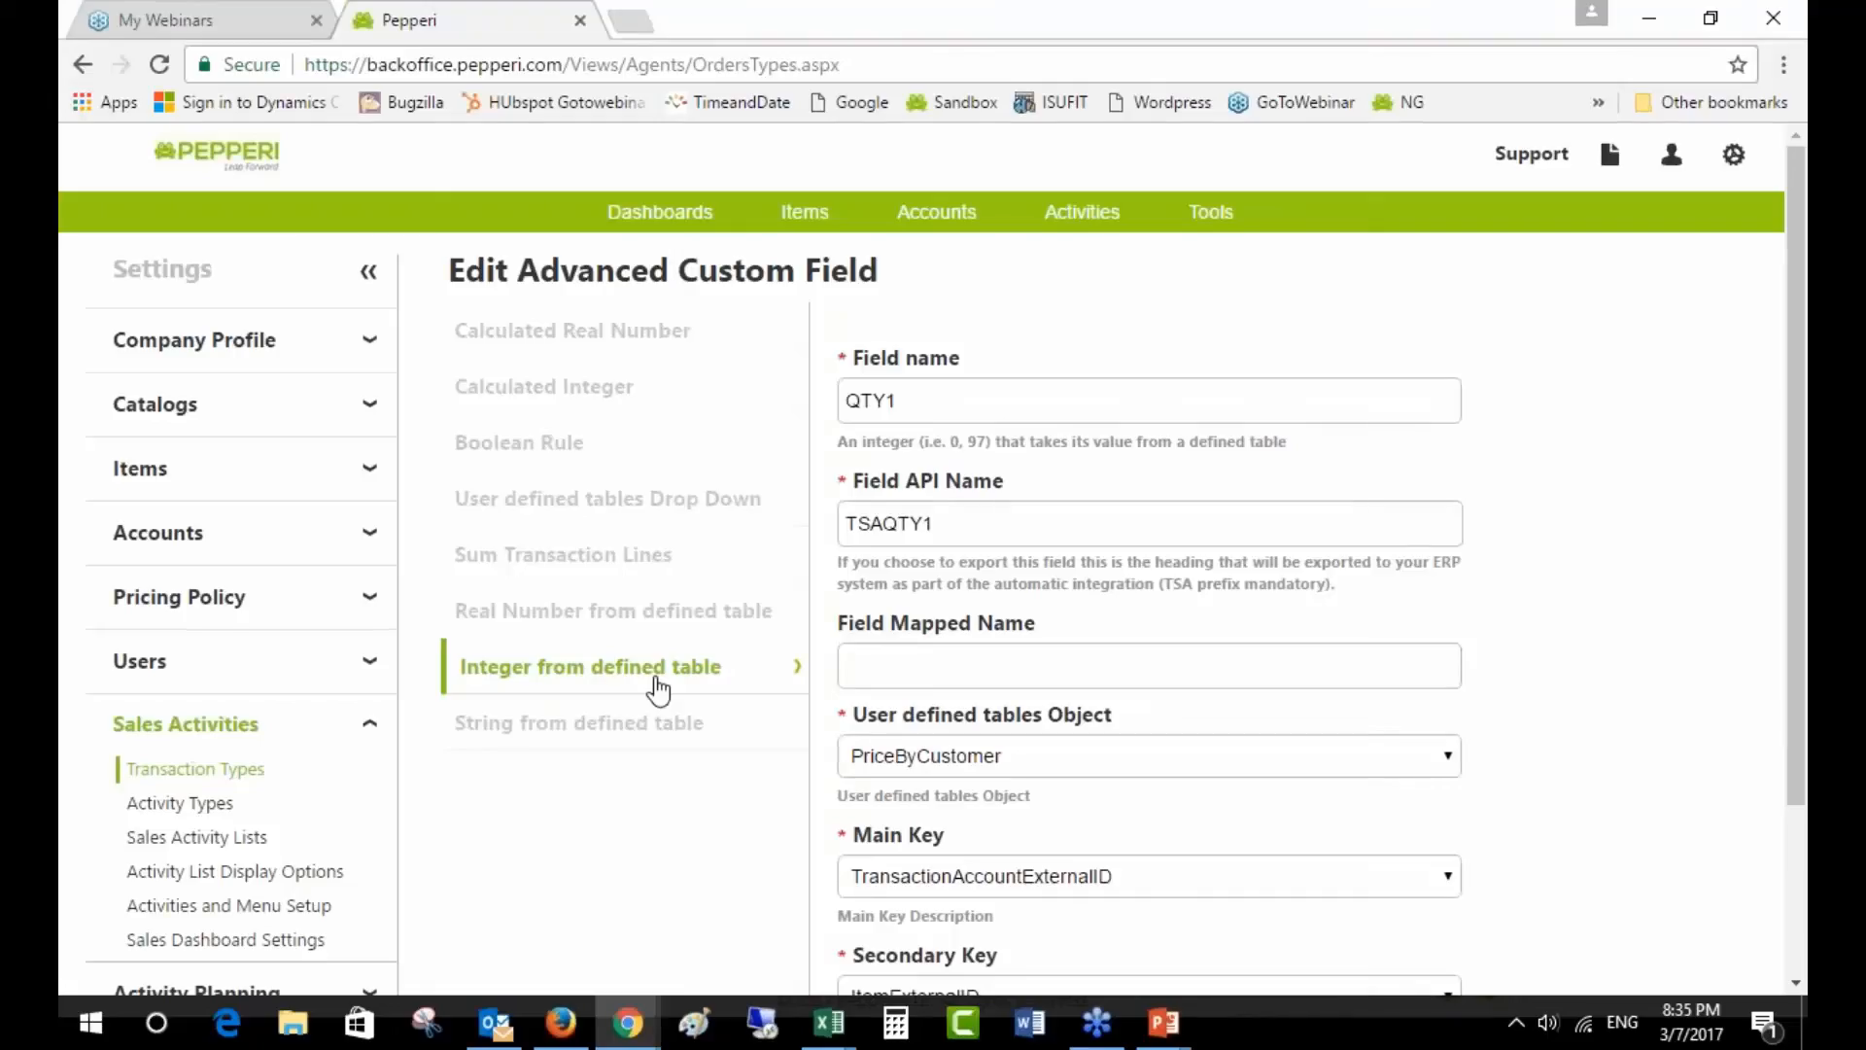
- Review QTY1's name, API name, source table PriceByCustomer and main key TransactionAccountExternalID
{"action": "left_click_drag", "start_coordinate": [912, 401], "coordinate": [822, 402]}
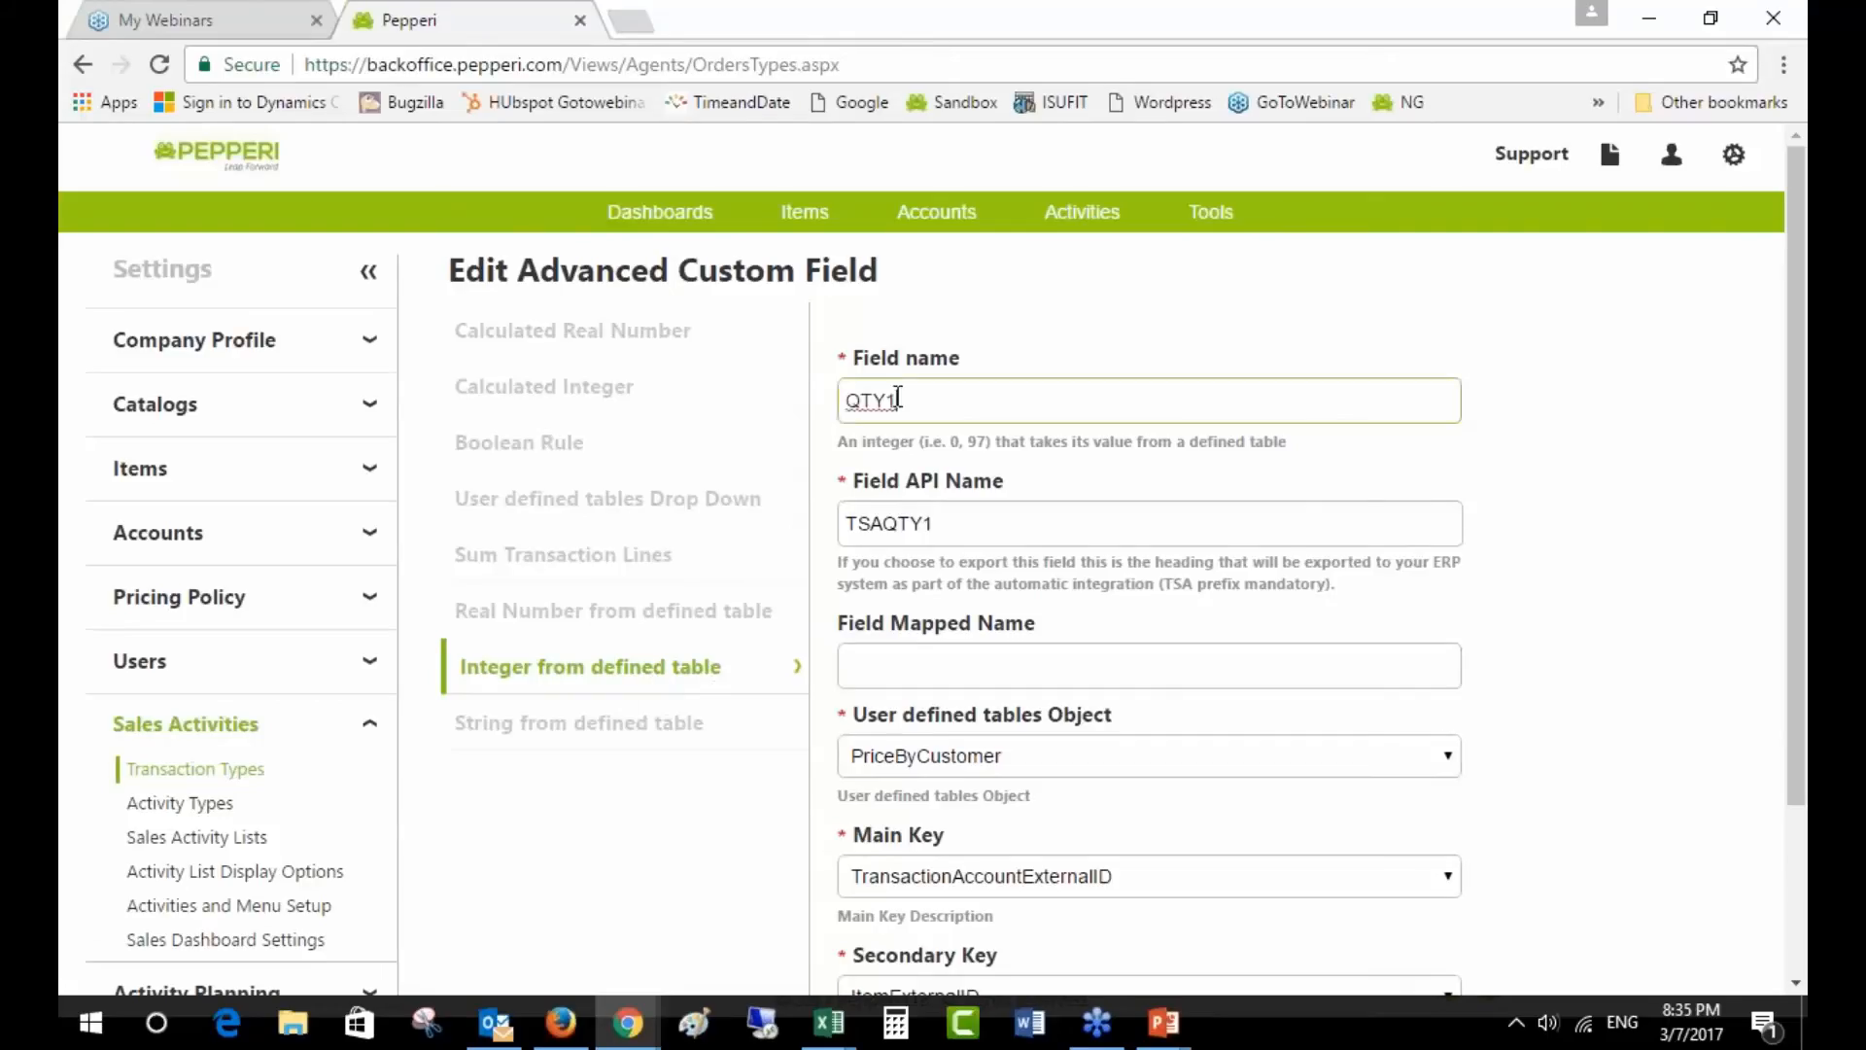
{"action": "left_click_drag", "start_coordinate": [935, 523], "coordinate": [883, 523]}
{"action": "scroll", "coordinate": [1183, 729], "scroll_direction": "down", "scroll_amount": 3}
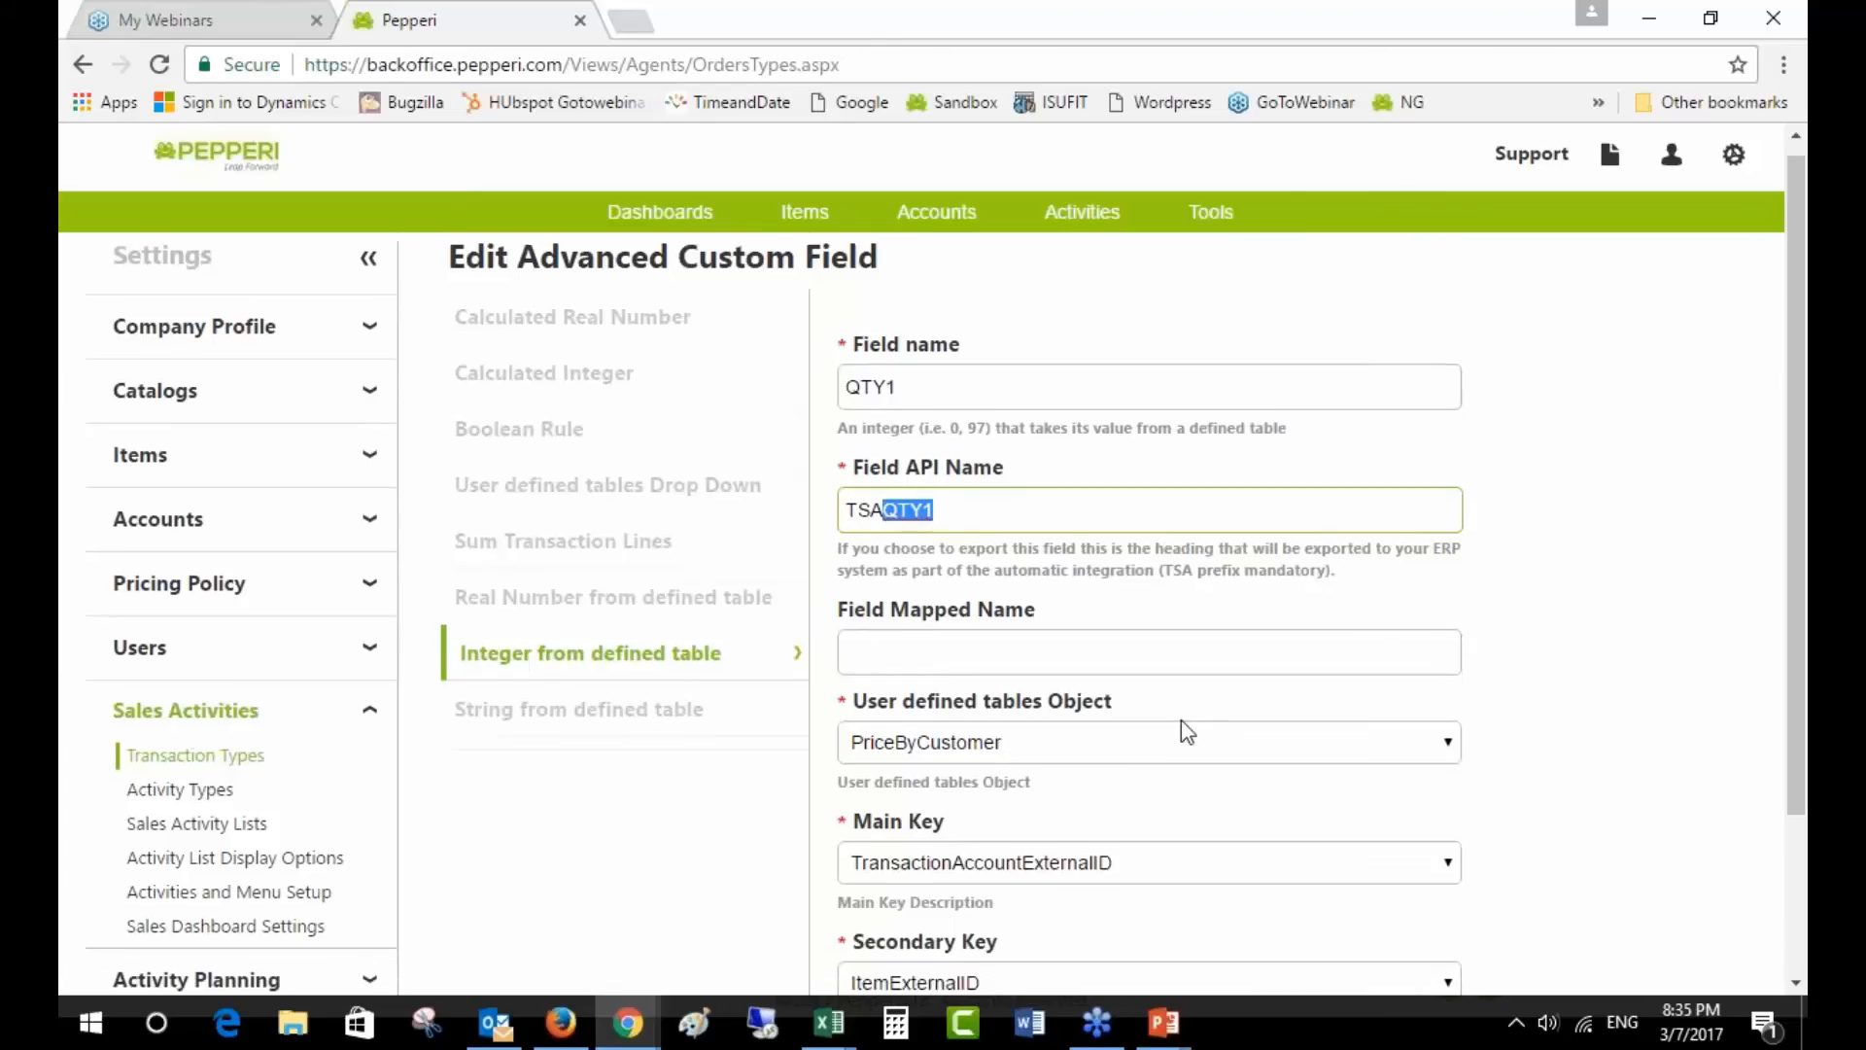
{"action": "left_click", "coordinate": [1011, 535]}
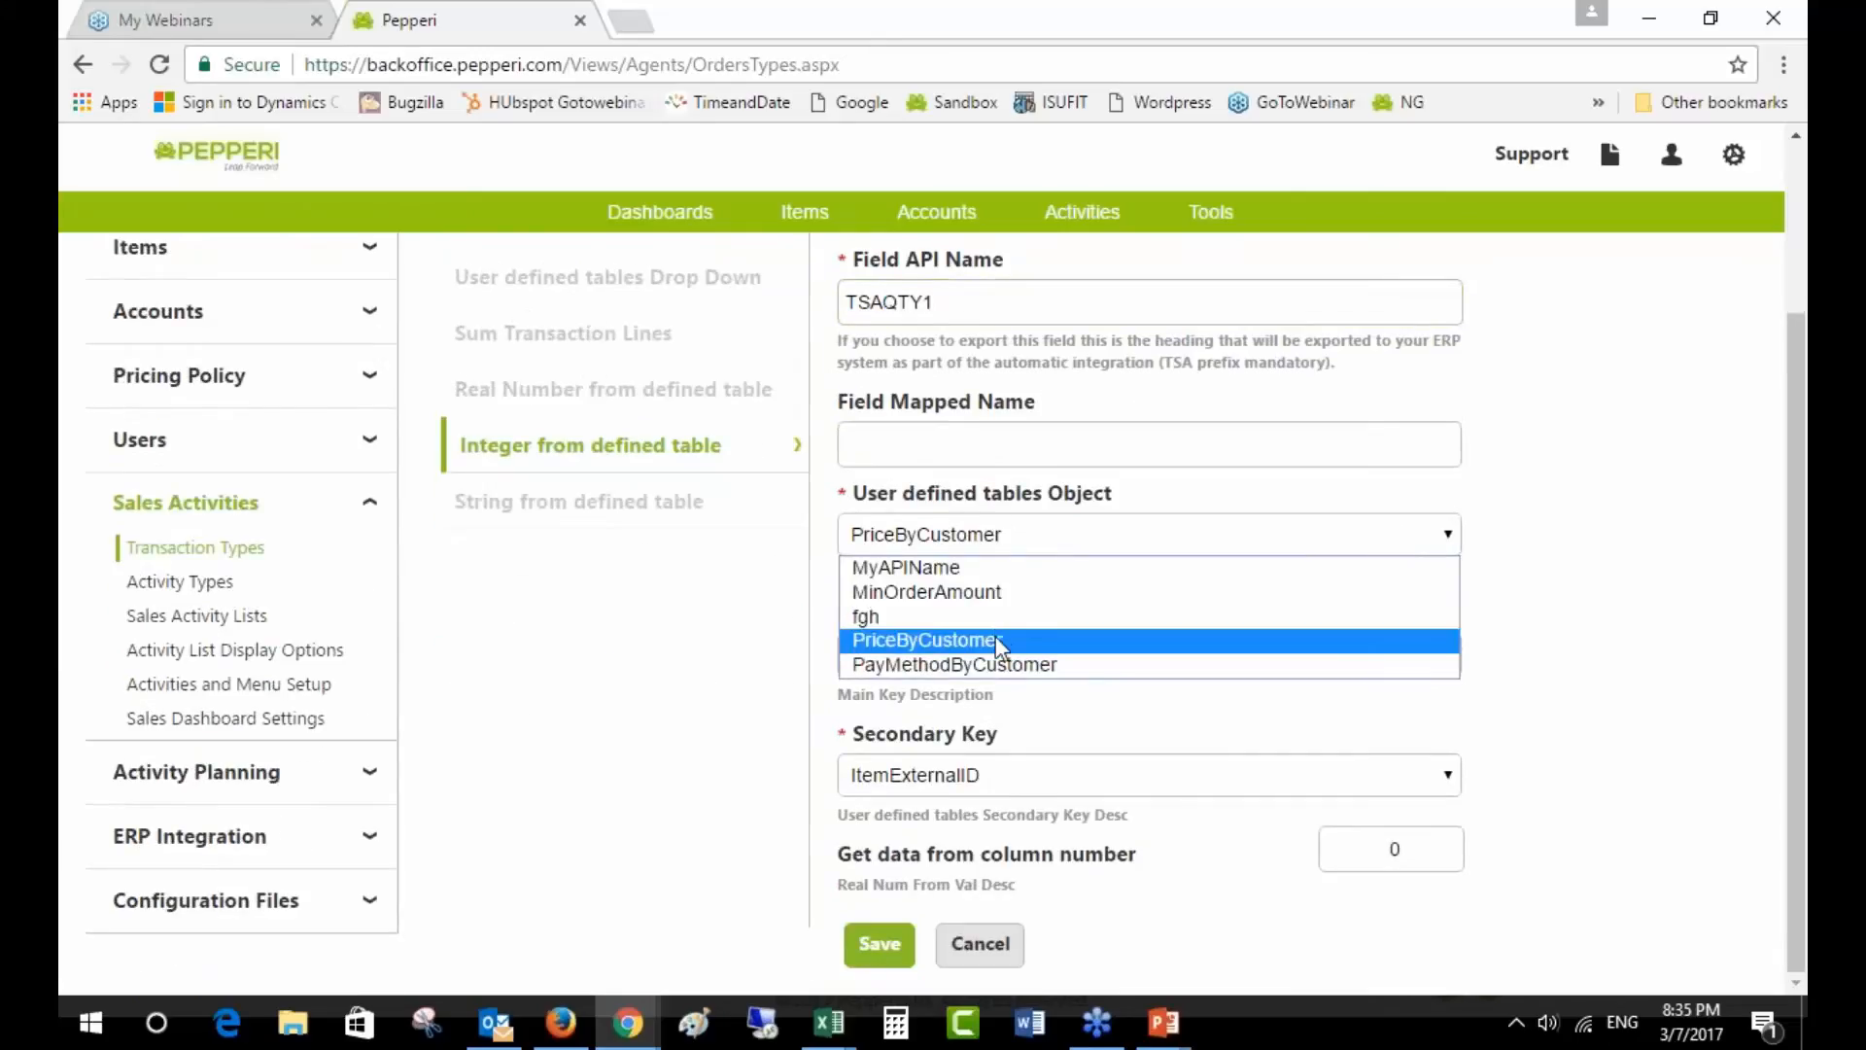
{"action": "left_click", "coordinate": [931, 640]}
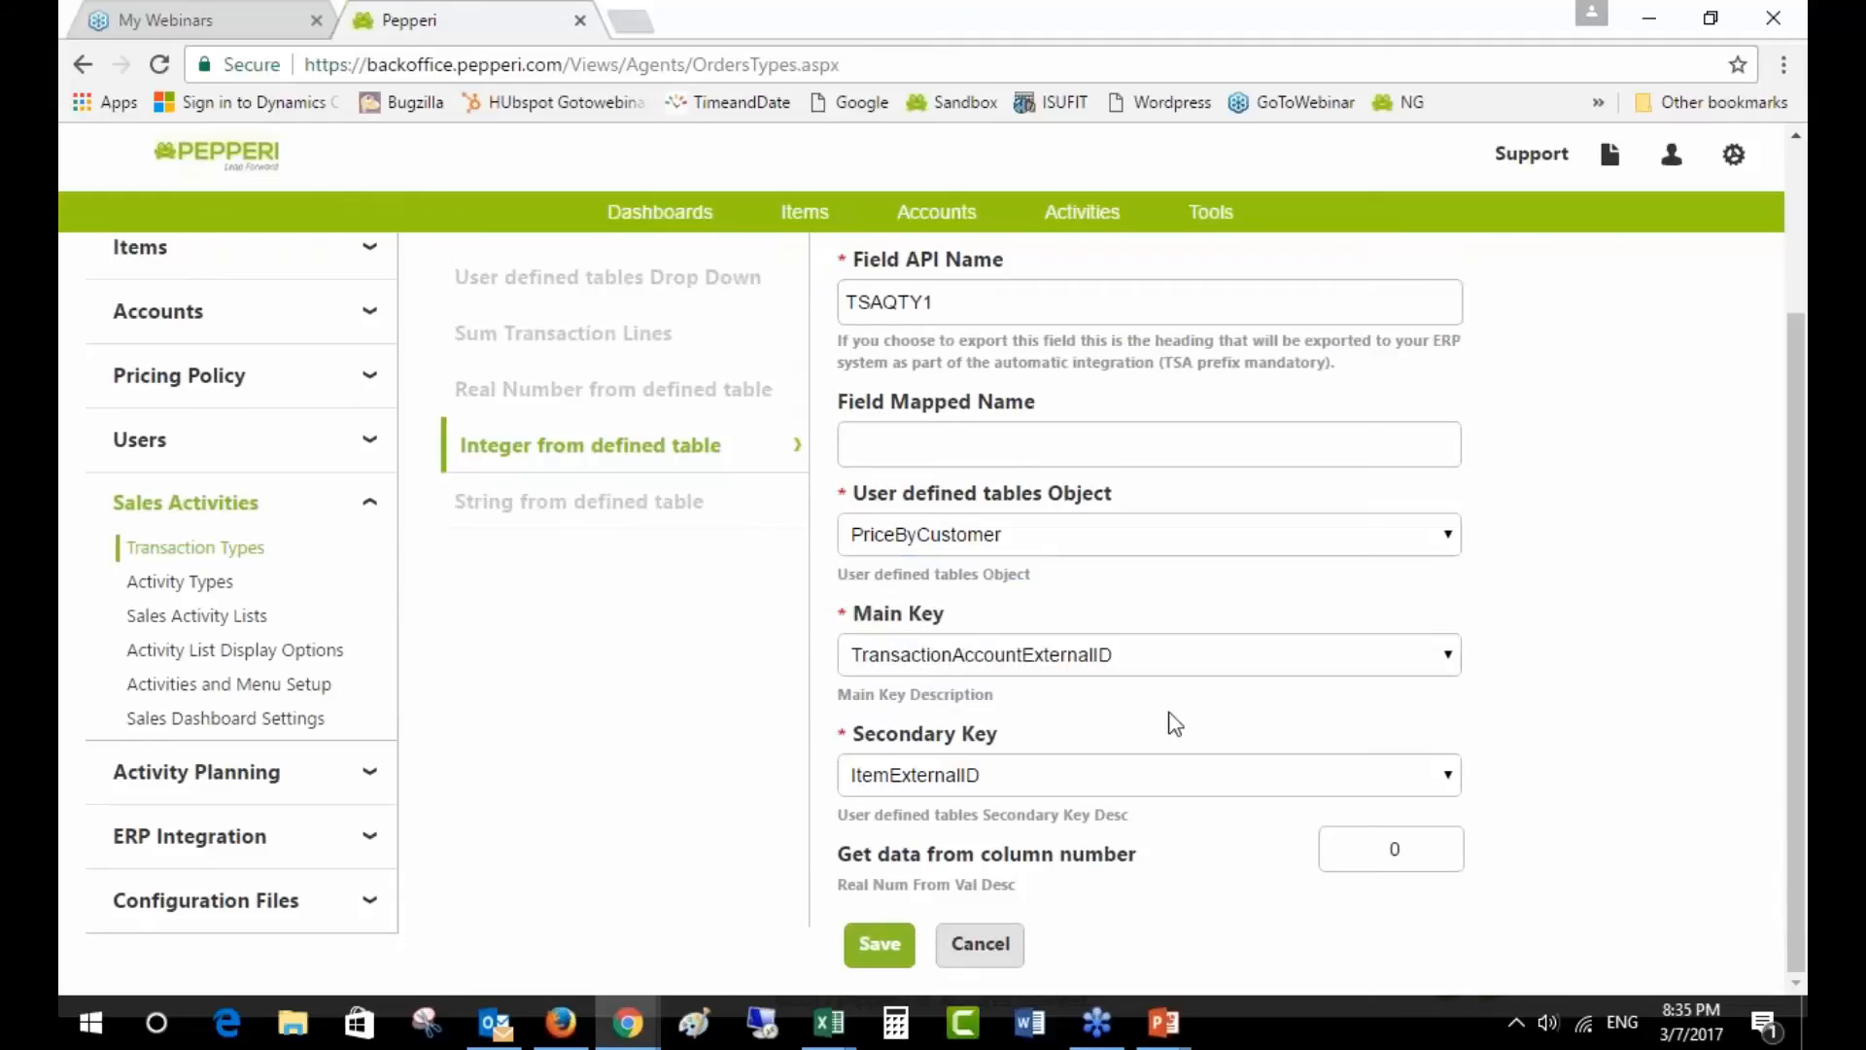
{"action": "left_click", "coordinate": [1091, 661]}
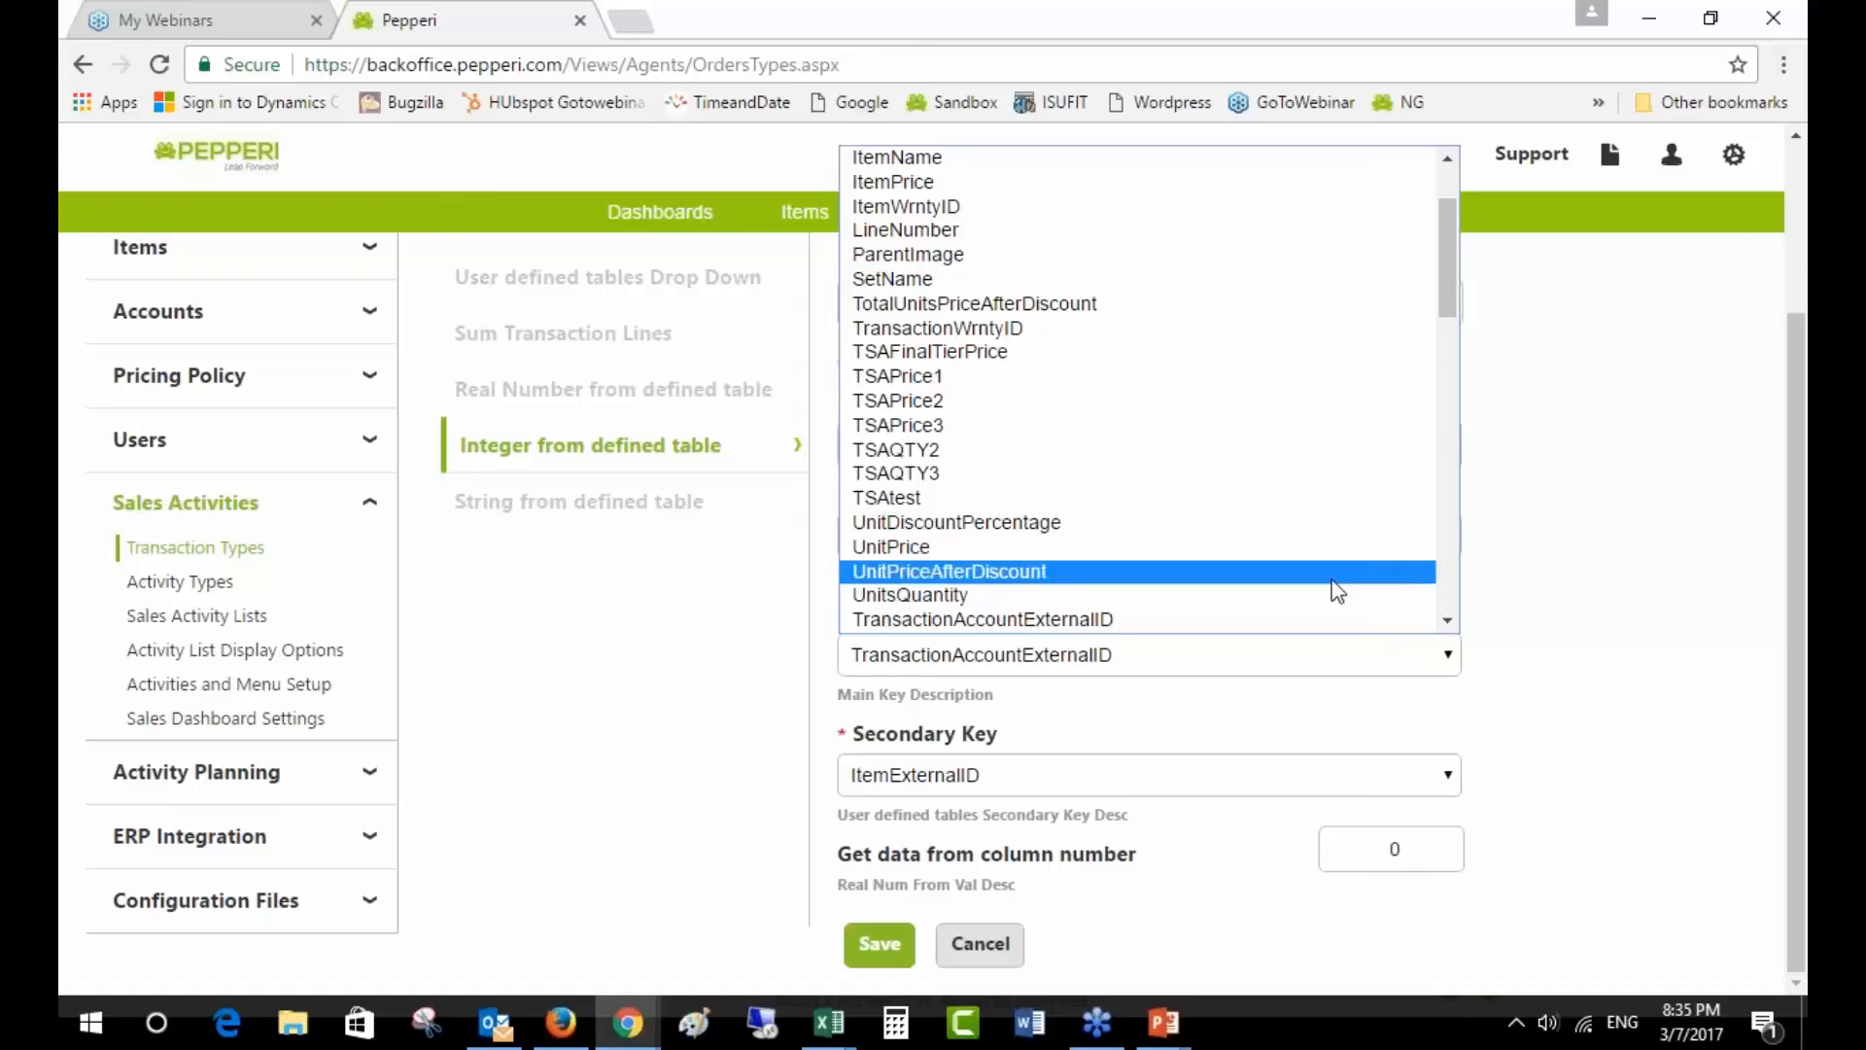
{"action": "left_click", "coordinate": [1335, 619]}
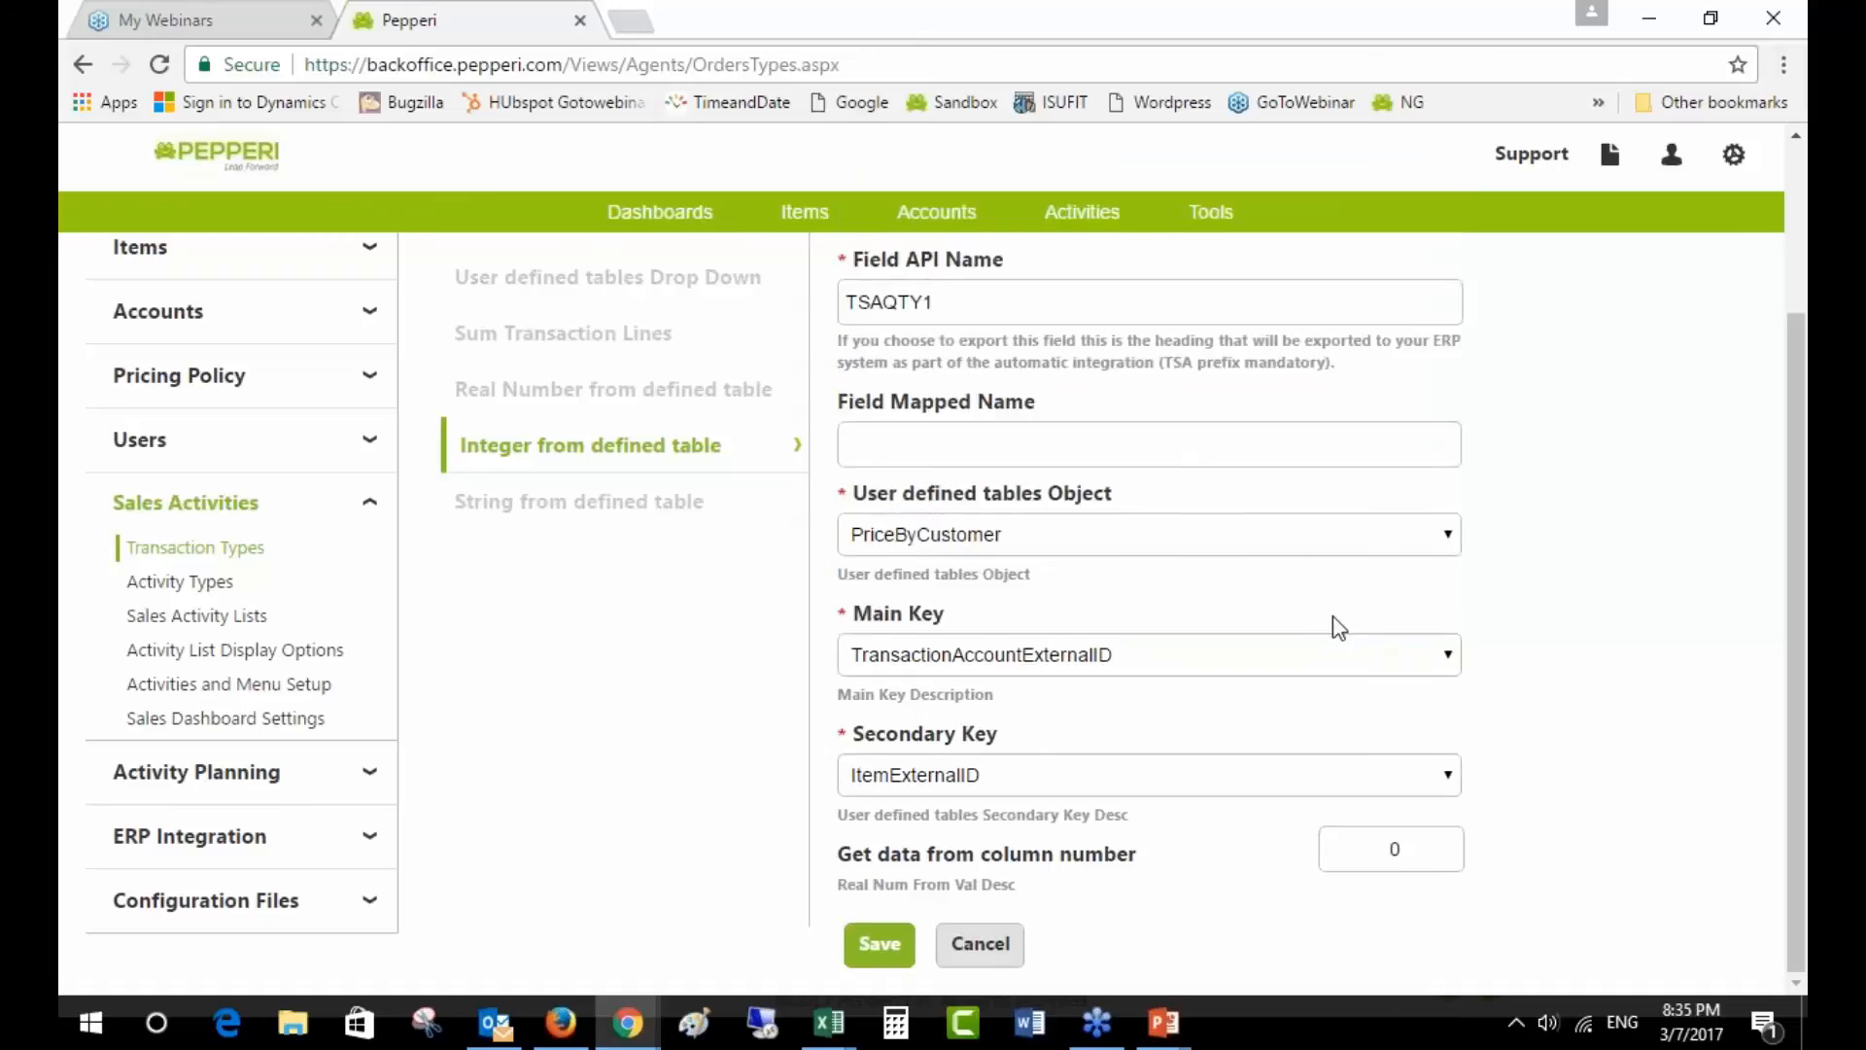
{"action": "scroll", "coordinate": [1589, 758], "scroll_direction": "up", "scroll_amount": 1}
{"action": "scroll", "coordinate": [1622, 749], "scroll_direction": "down", "scroll_amount": 1}
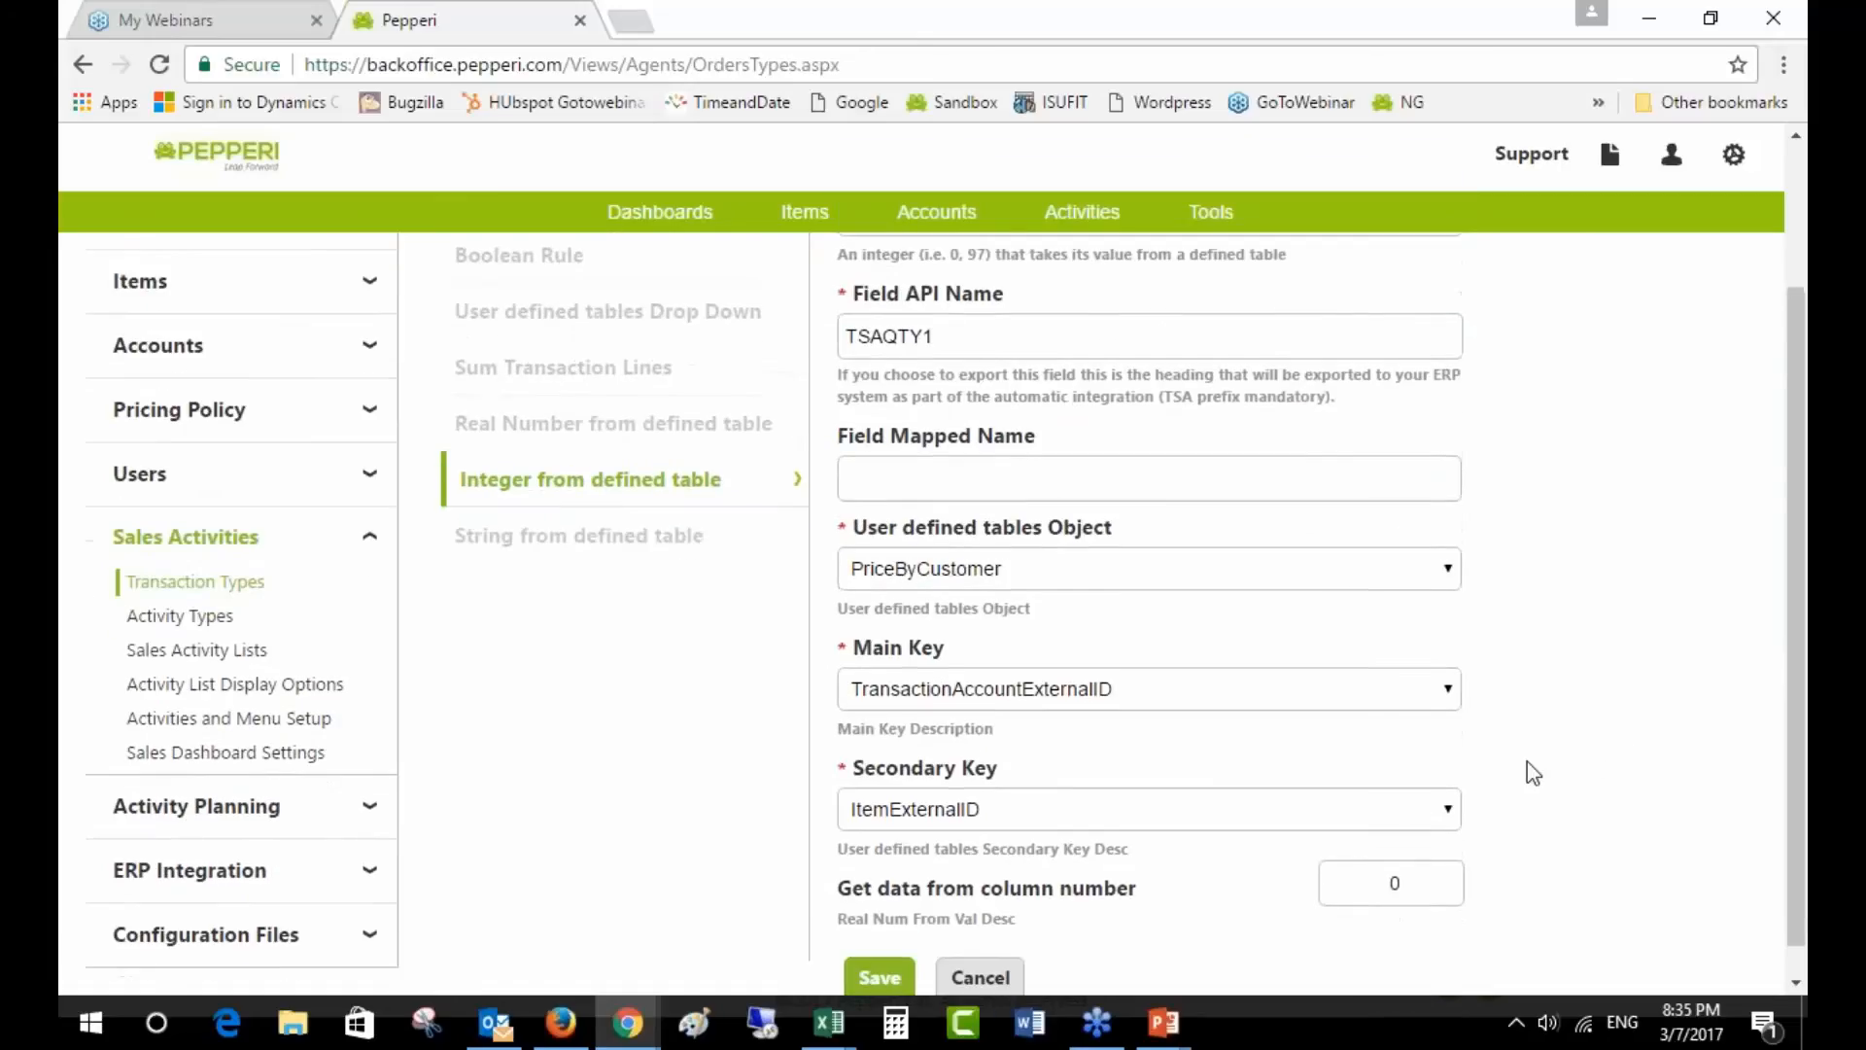
- Confirm secondary key ItemExternalID and column 0, then close QTY1's settings
{"action": "left_click", "coordinate": [1163, 809]}
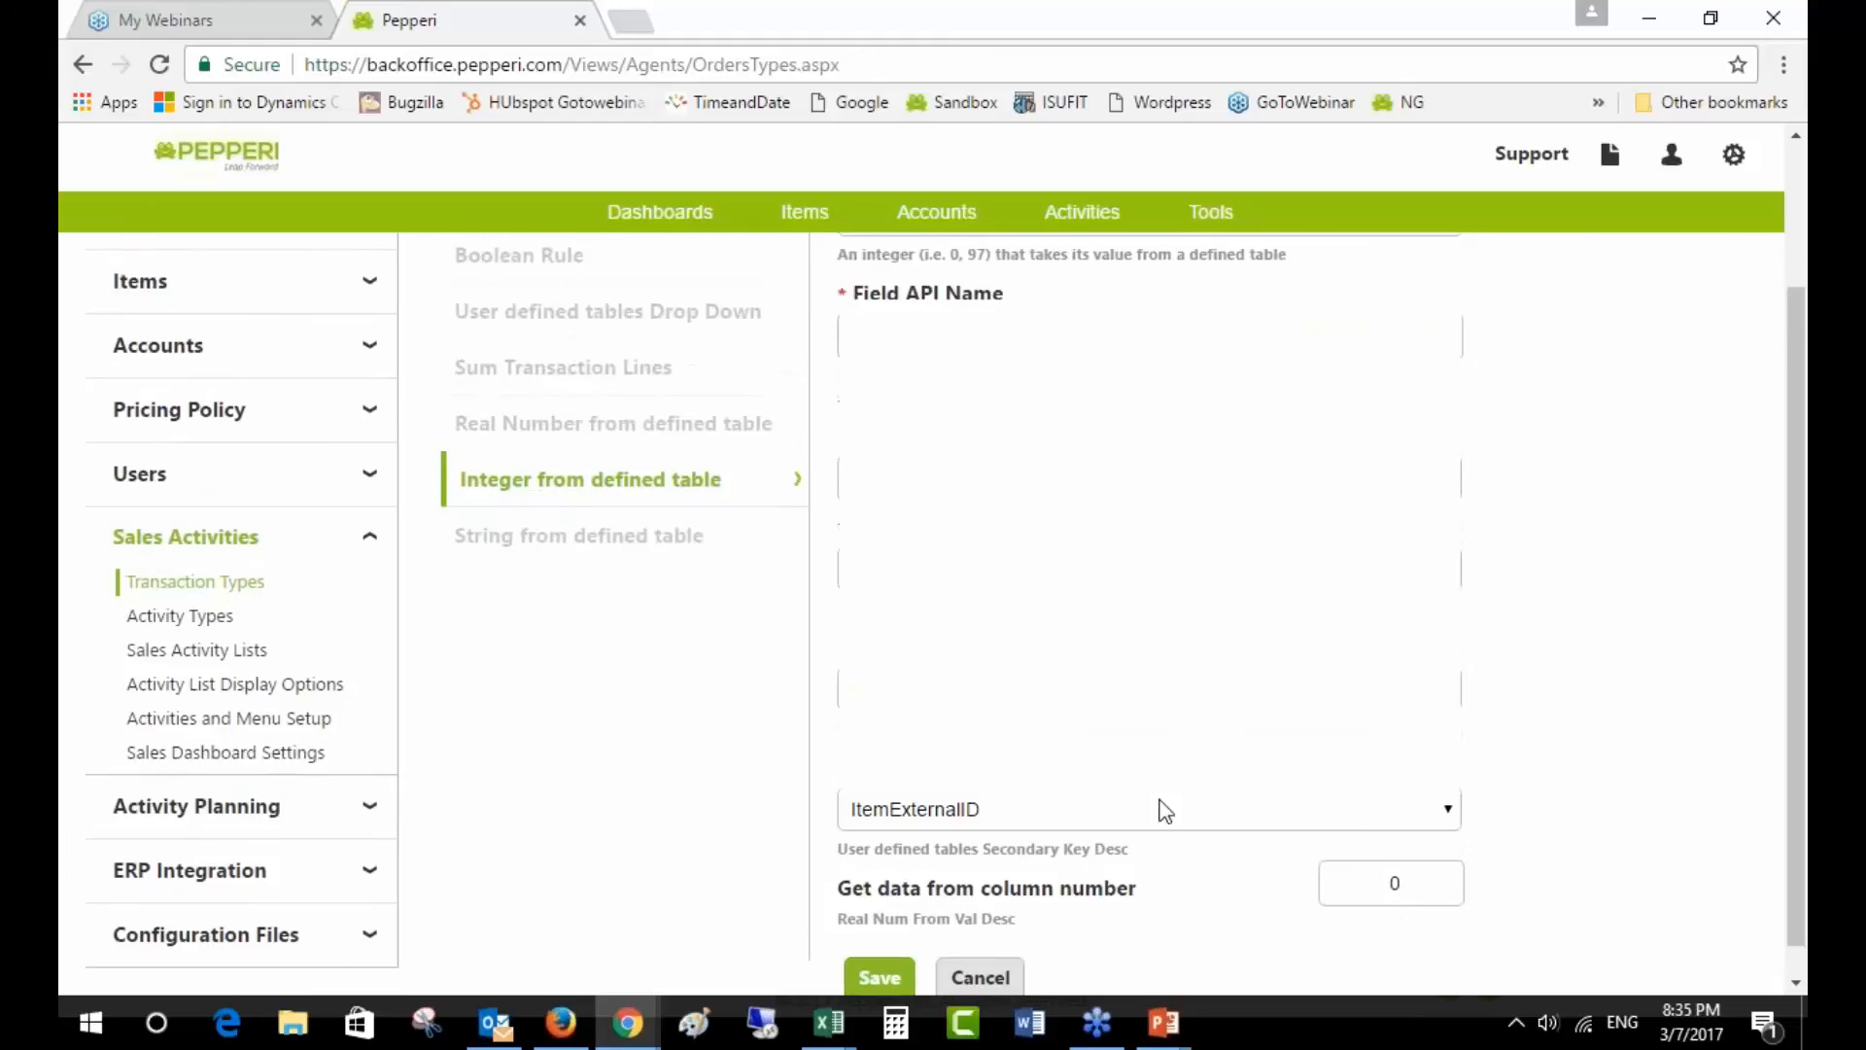
{"action": "left_click", "coordinate": [1163, 809]}
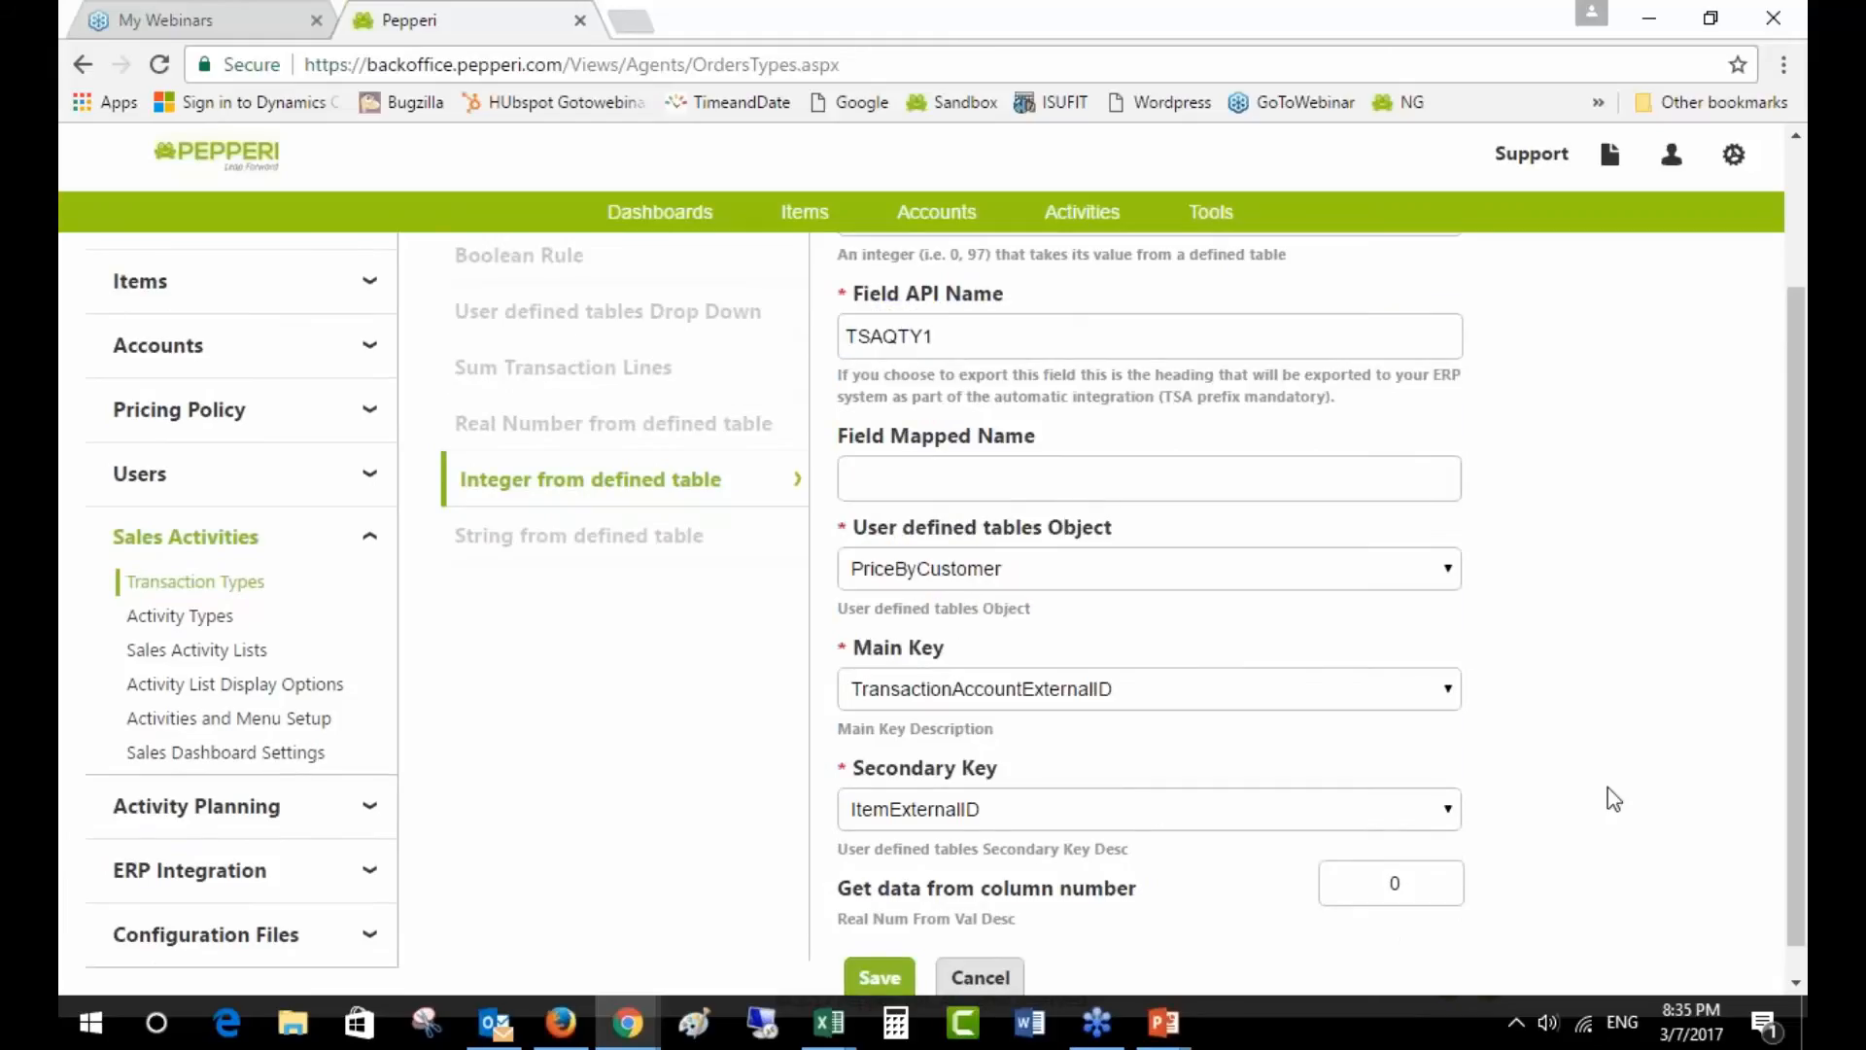
{"action": "scroll", "coordinate": [1595, 799], "scroll_direction": "down", "scroll_amount": 1}
{"action": "left_click", "coordinate": [1427, 853]}
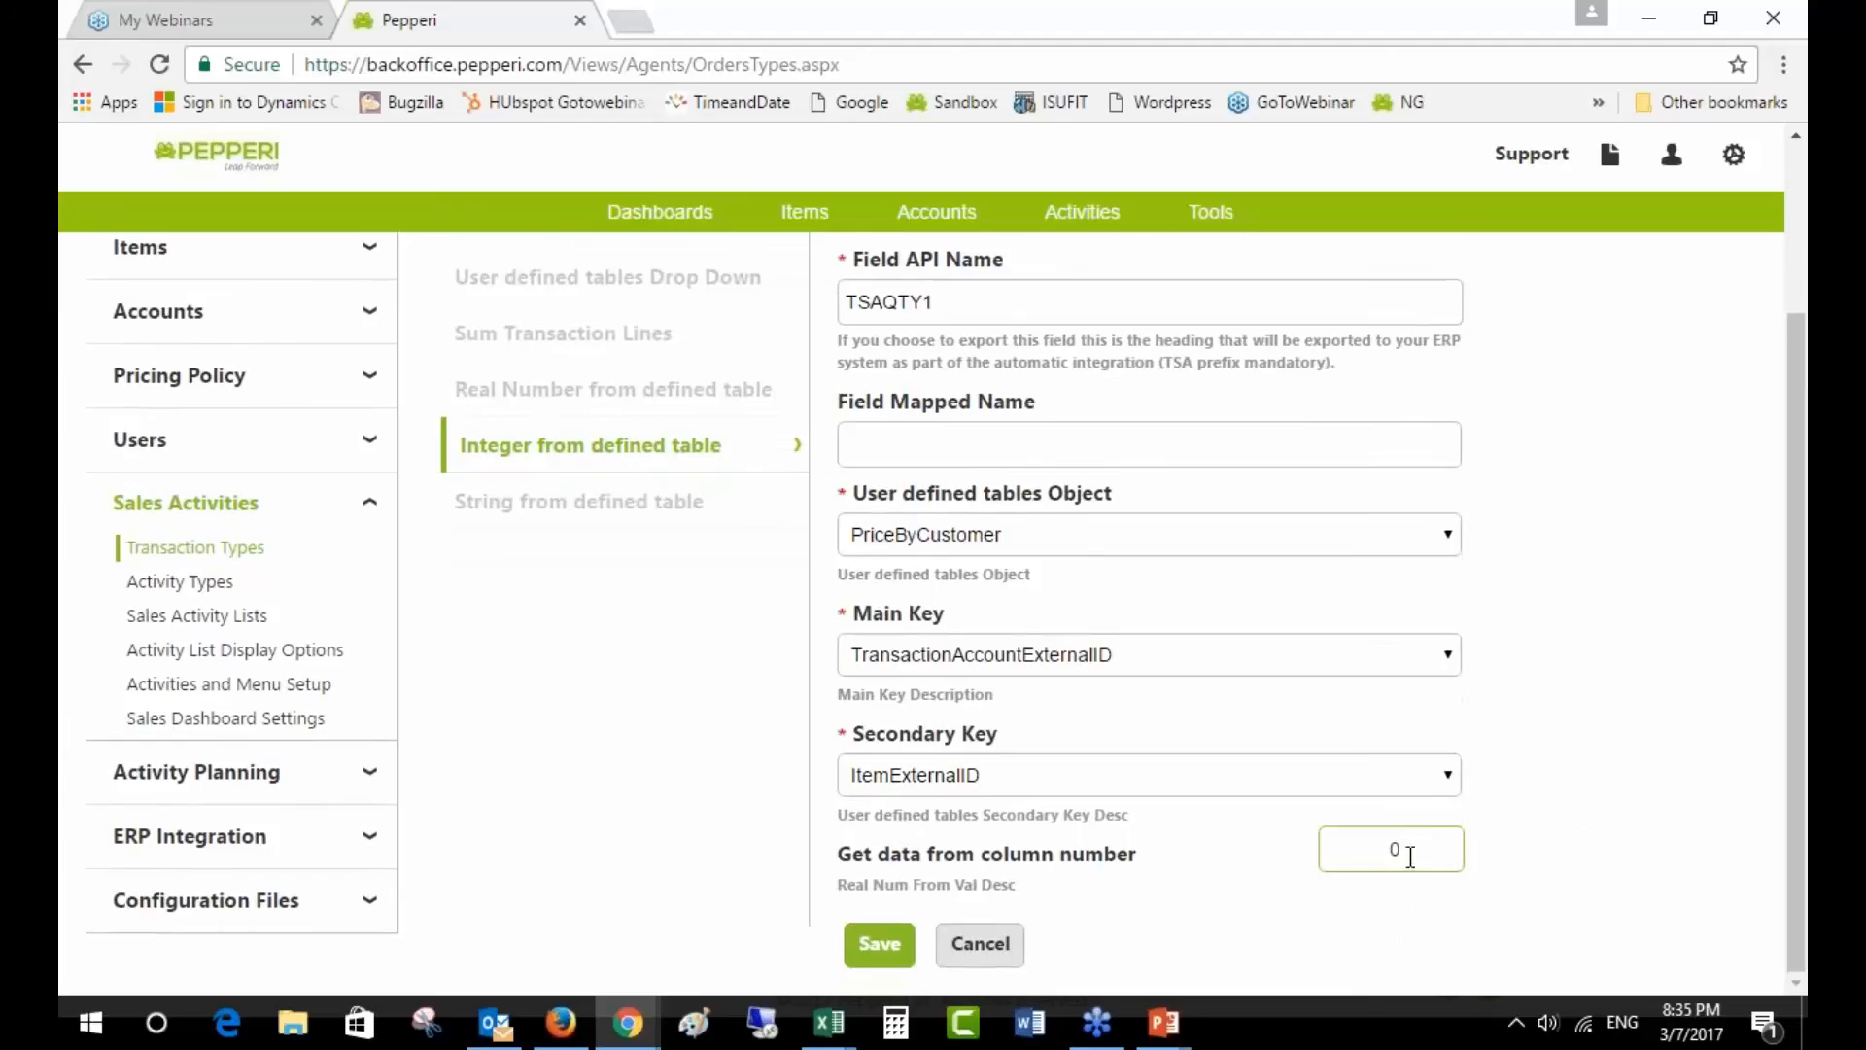
{"action": "left_click", "coordinate": [980, 944]}
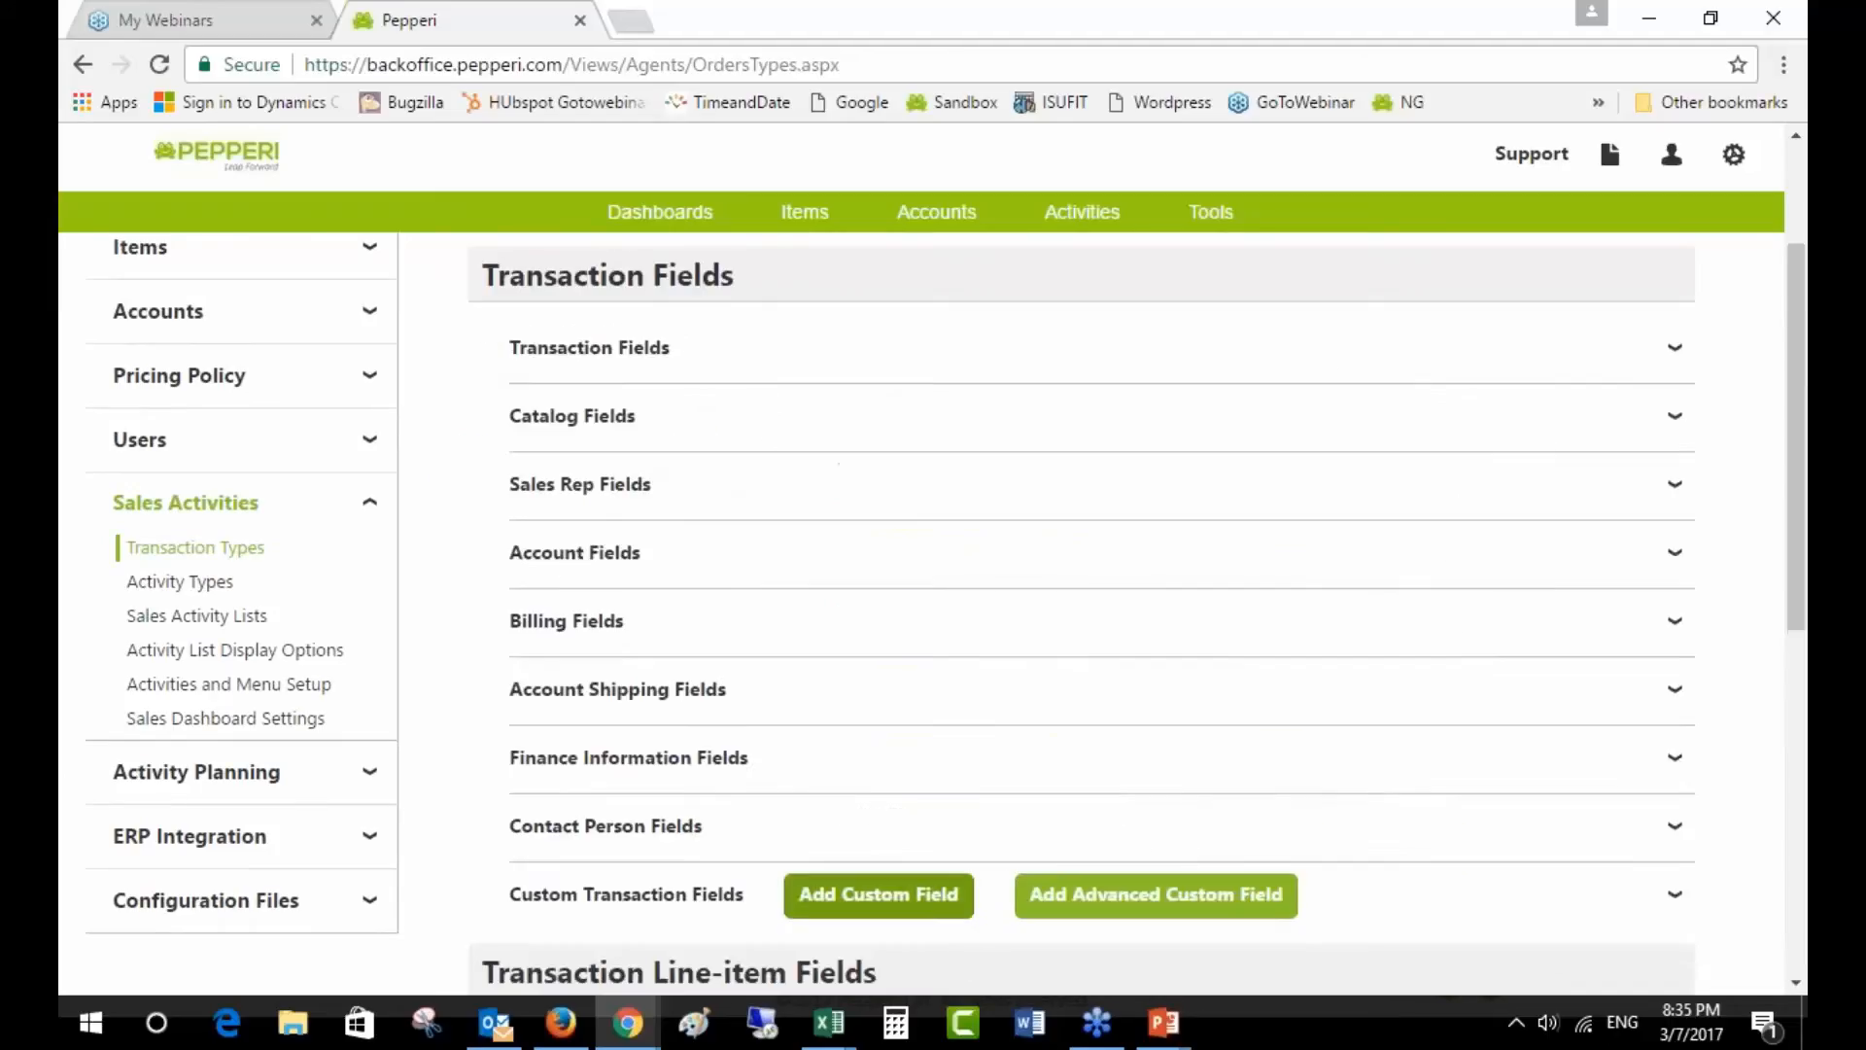
{"action": "scroll", "coordinate": [1672, 678], "scroll_direction": "down", "scroll_amount": 1}
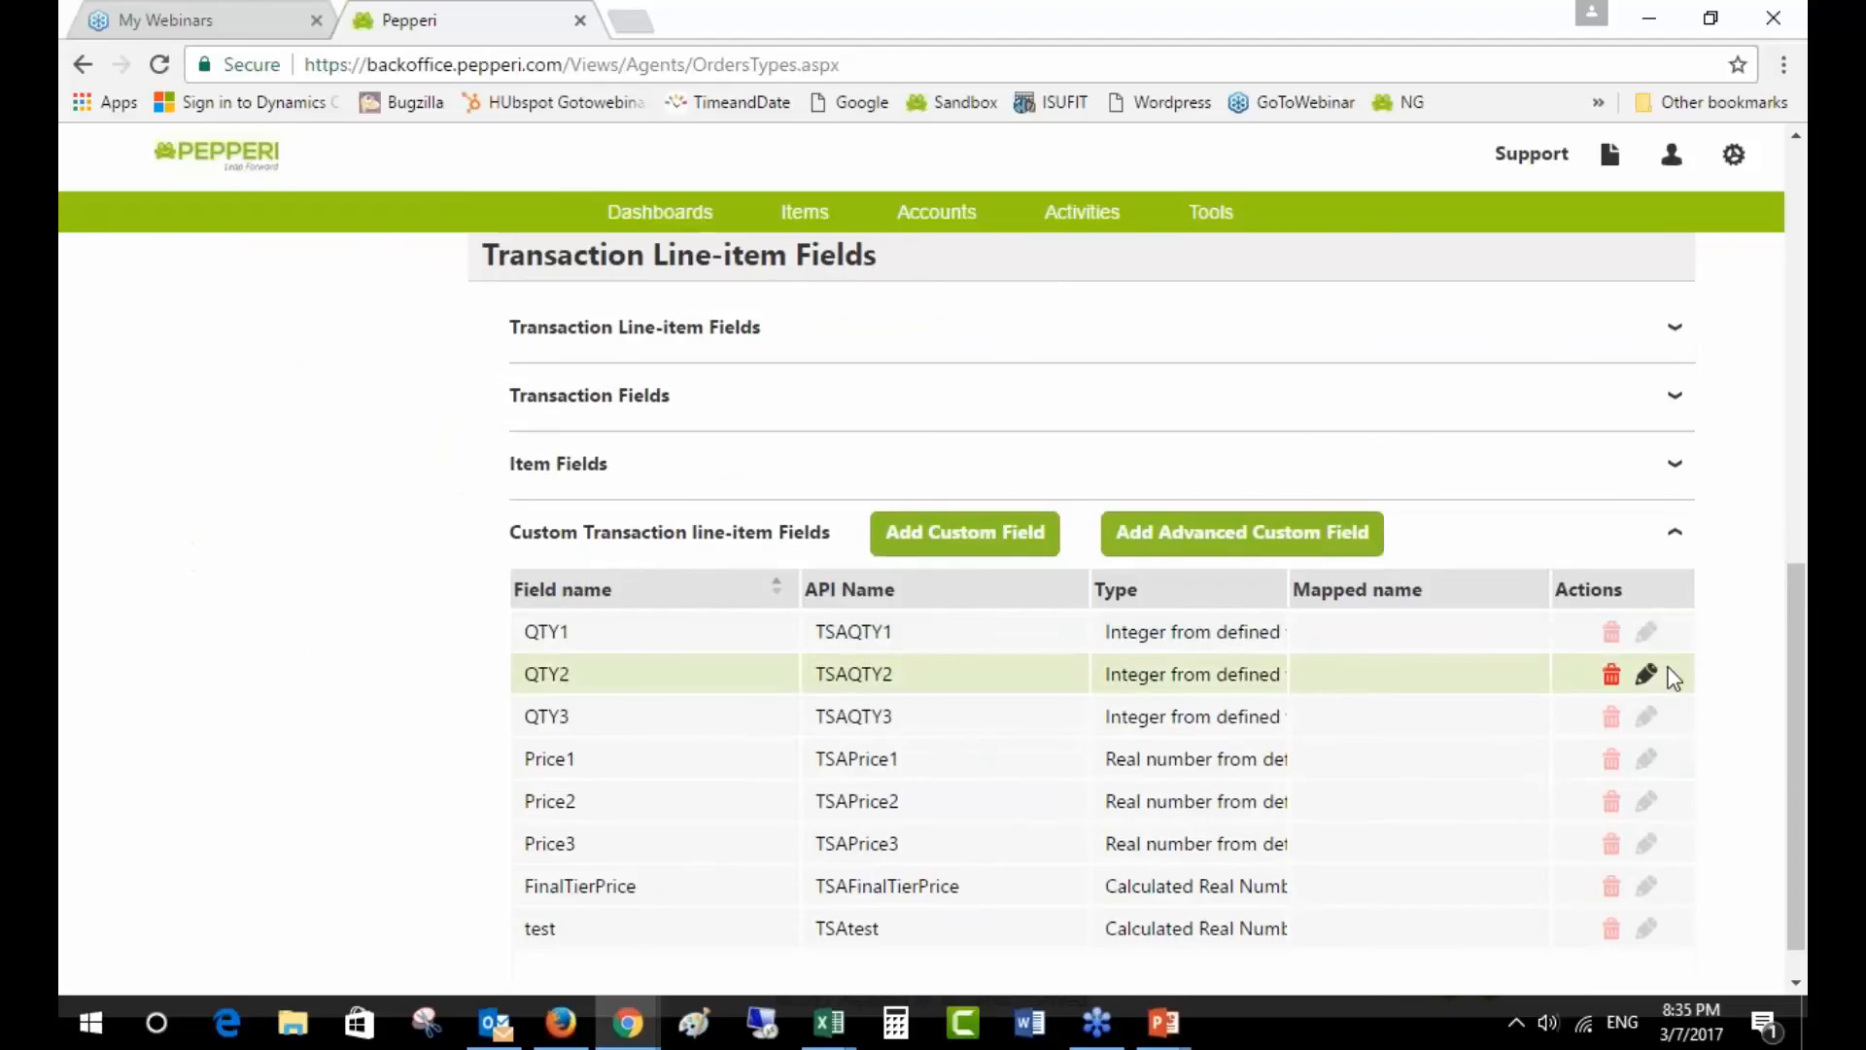
- Open QTY2's settings, confirm it reads column 2, and bring up the Price Tiers sheet
{"action": "left_click", "coordinate": [1664, 674]}
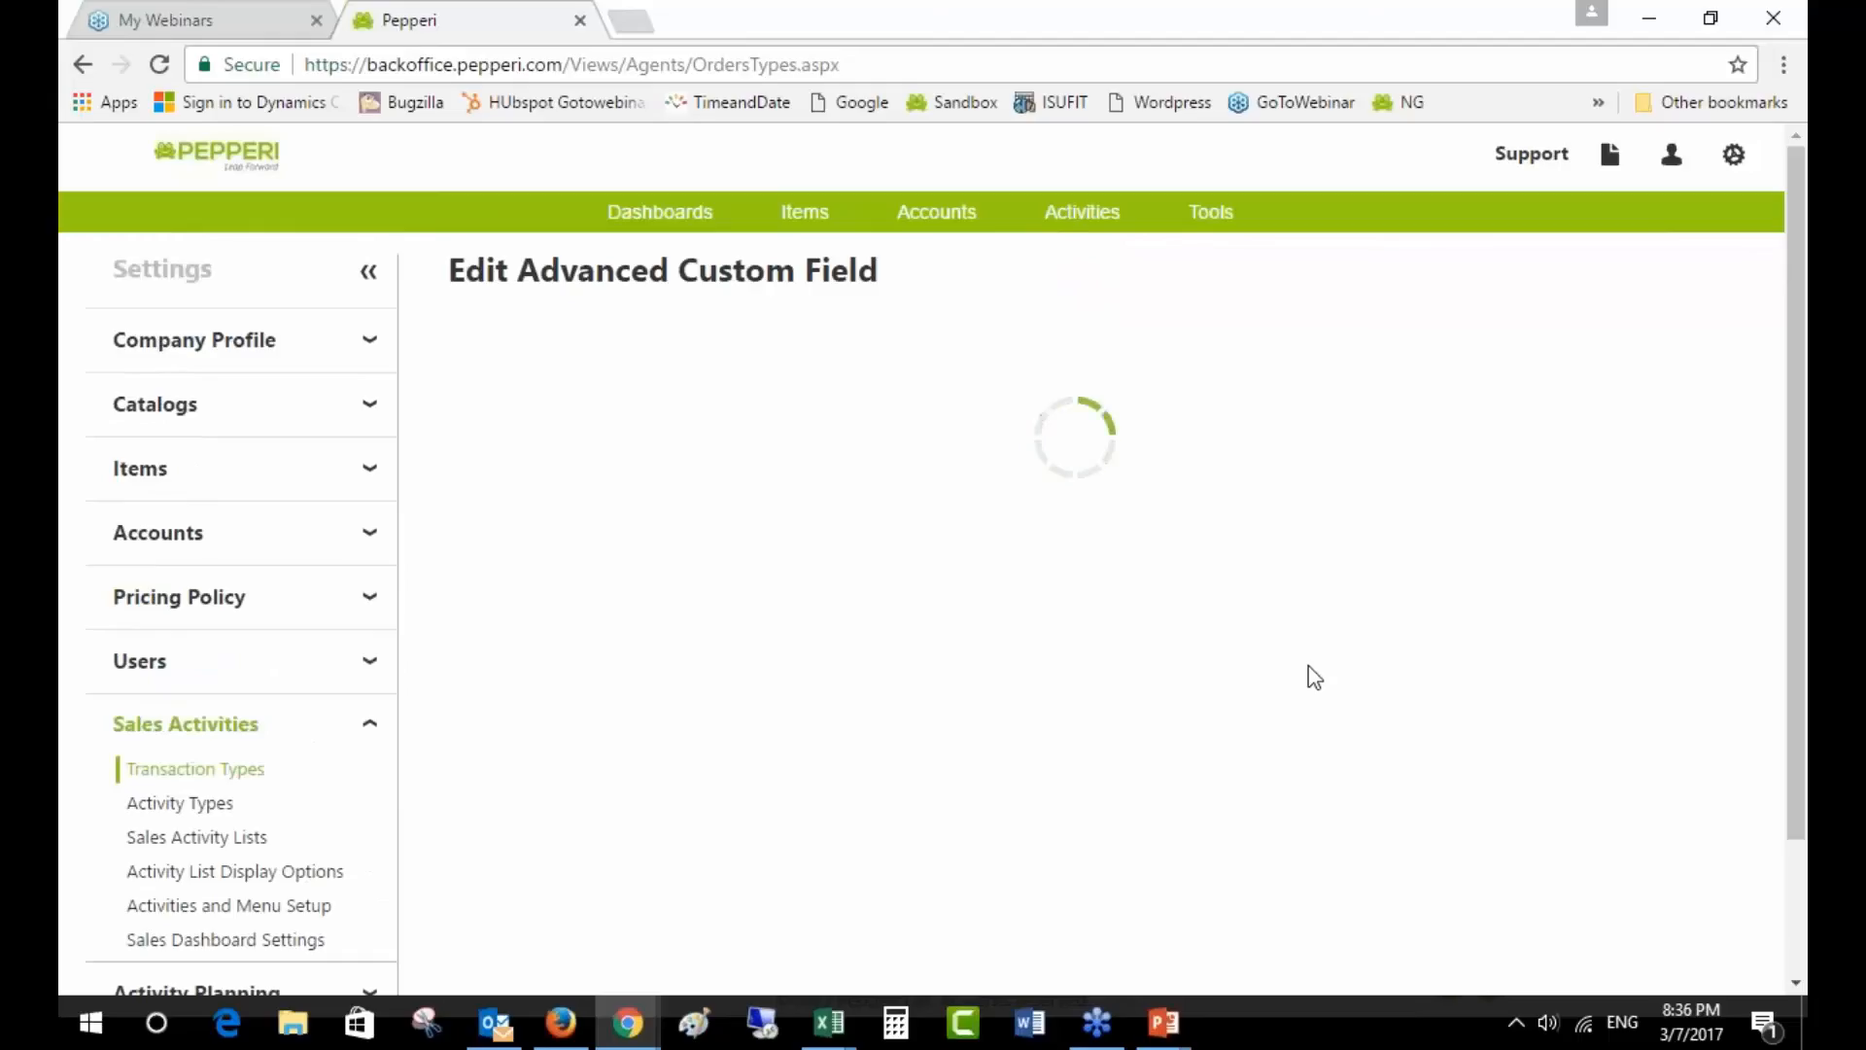
{"action": "scroll", "coordinate": [1032, 554], "scroll_direction": "down", "scroll_amount": 1}
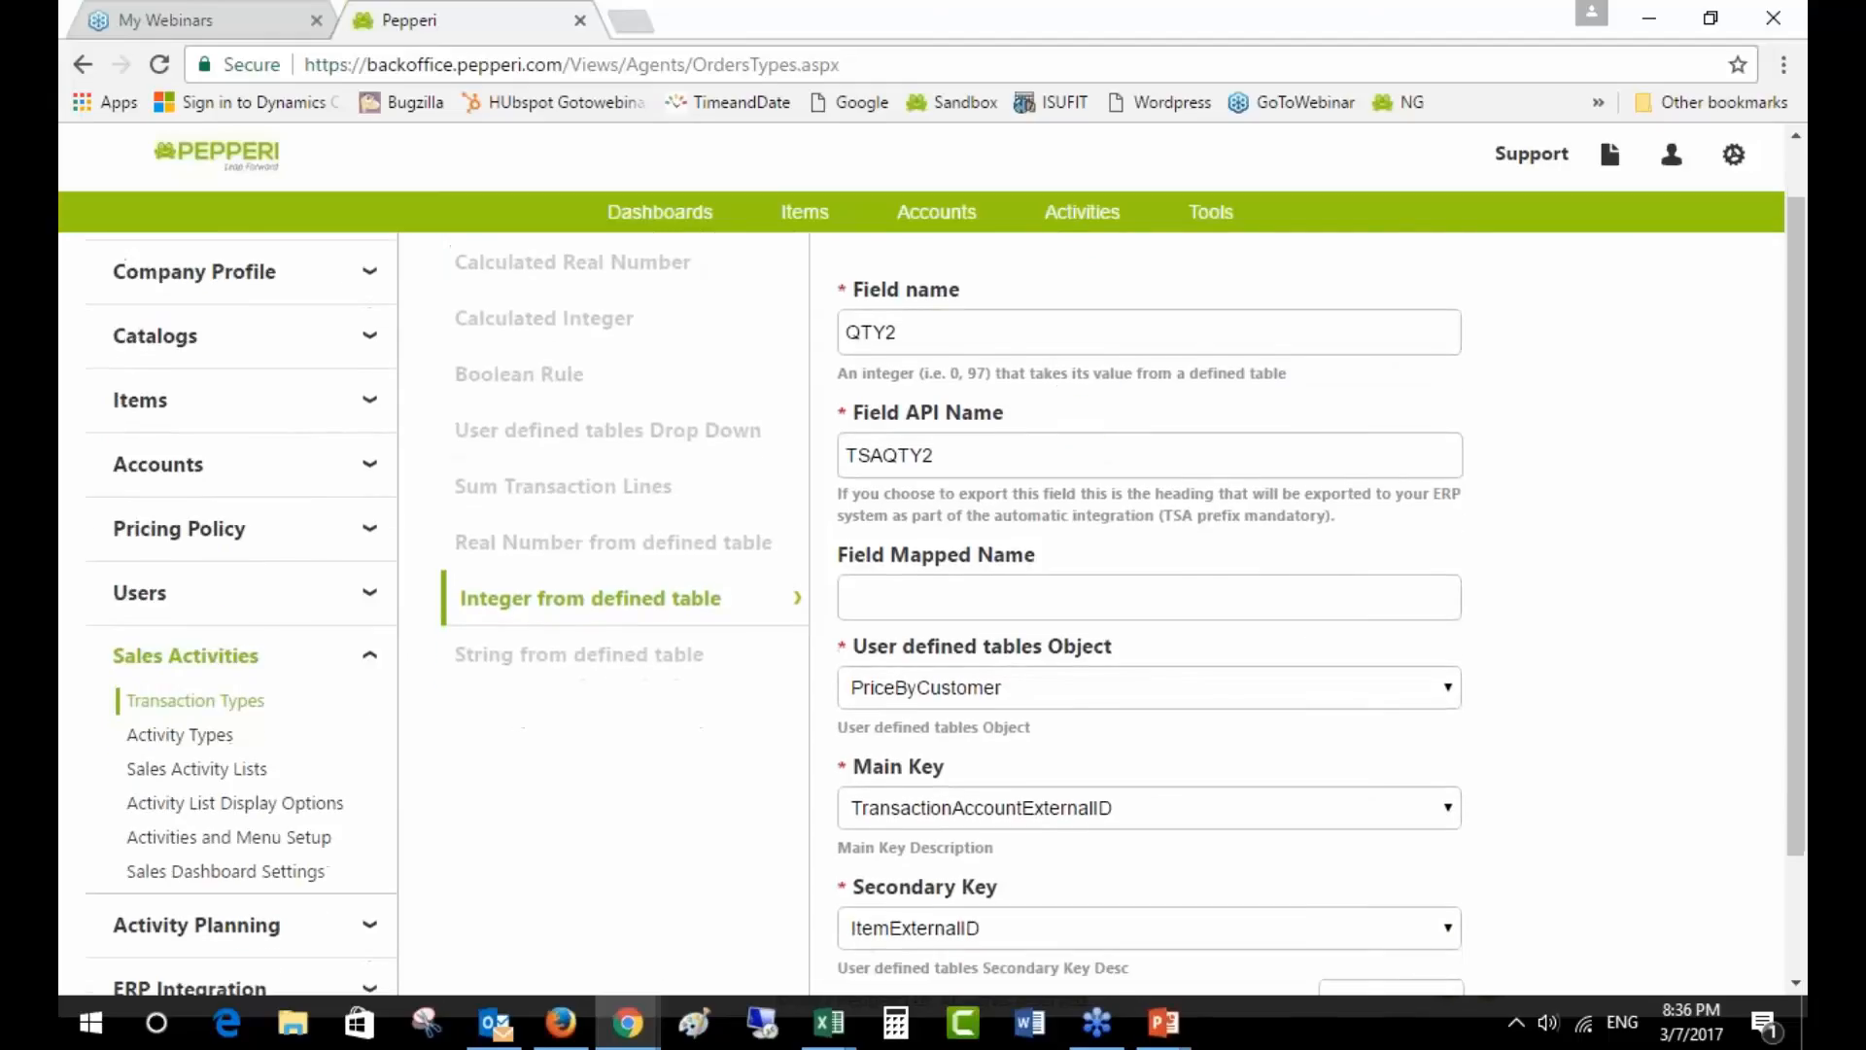
{"action": "double_click", "coordinate": [887, 331]}
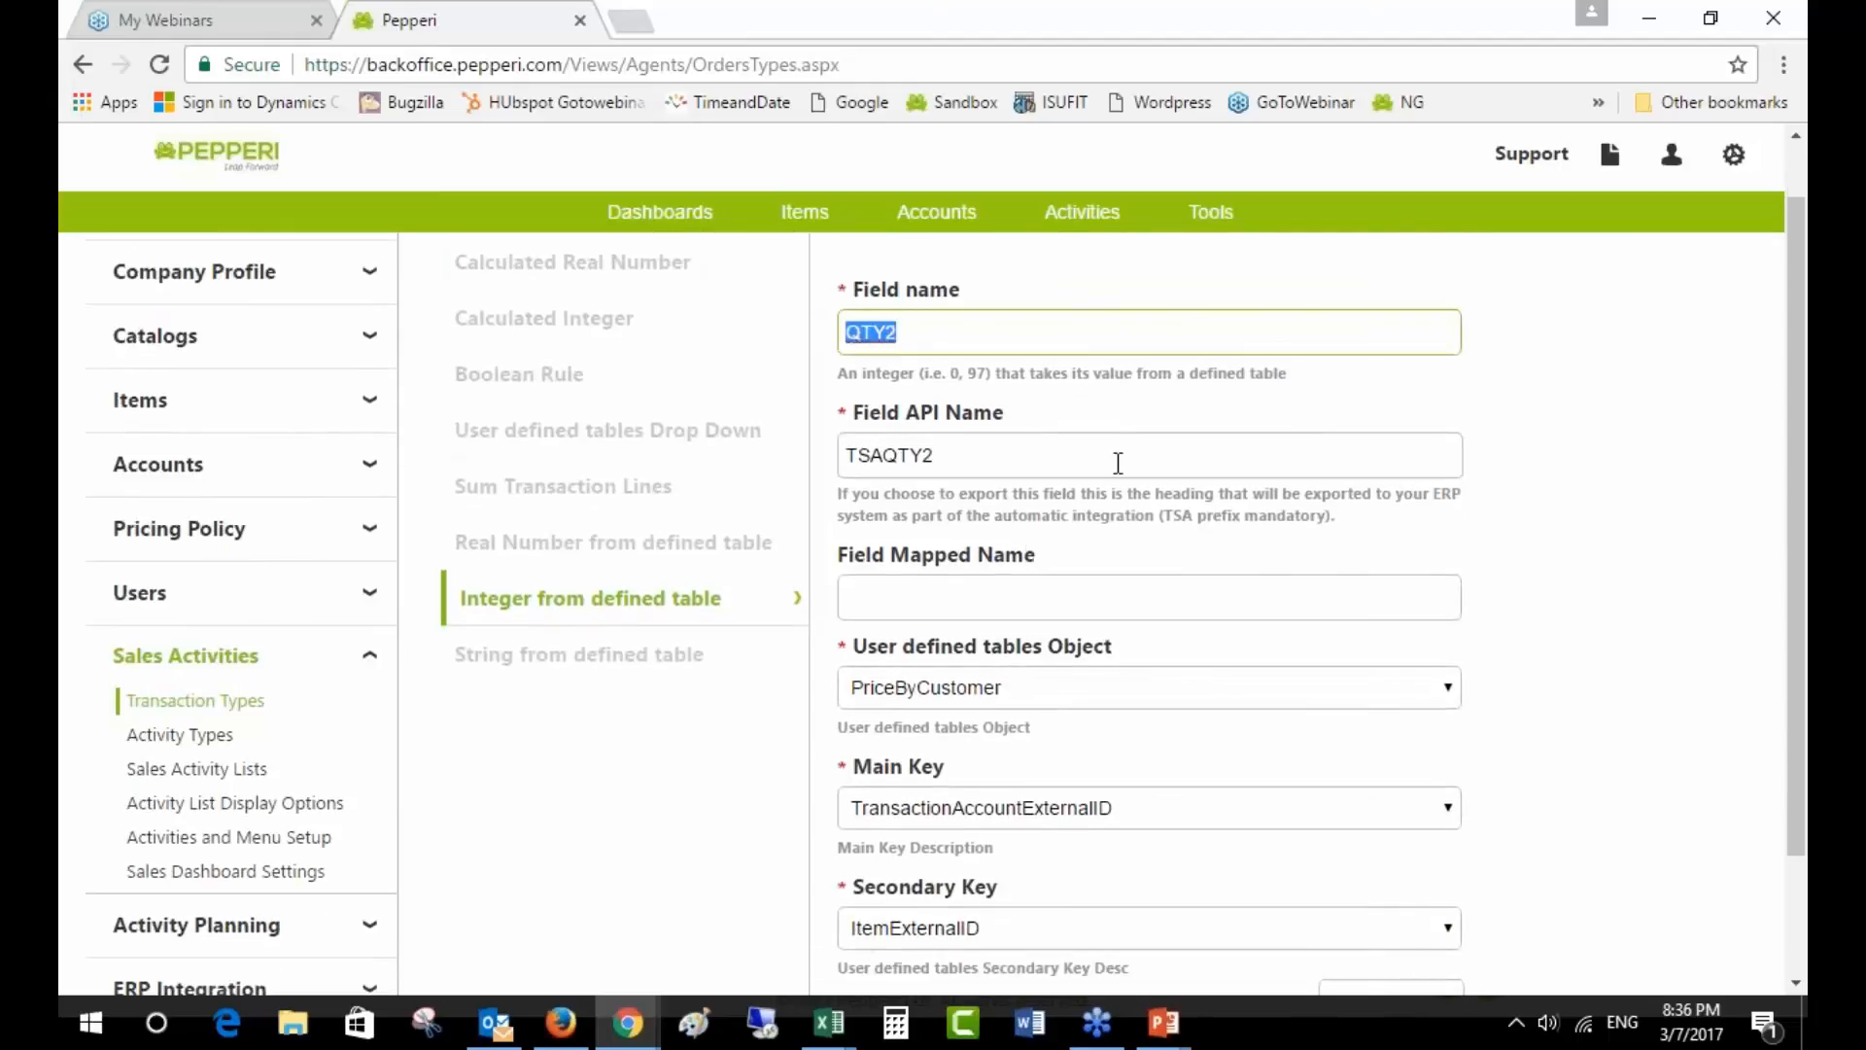
{"action": "scroll", "coordinate": [1123, 486], "scroll_direction": "down", "scroll_amount": 2}
{"action": "left_click", "coordinate": [1420, 852]}
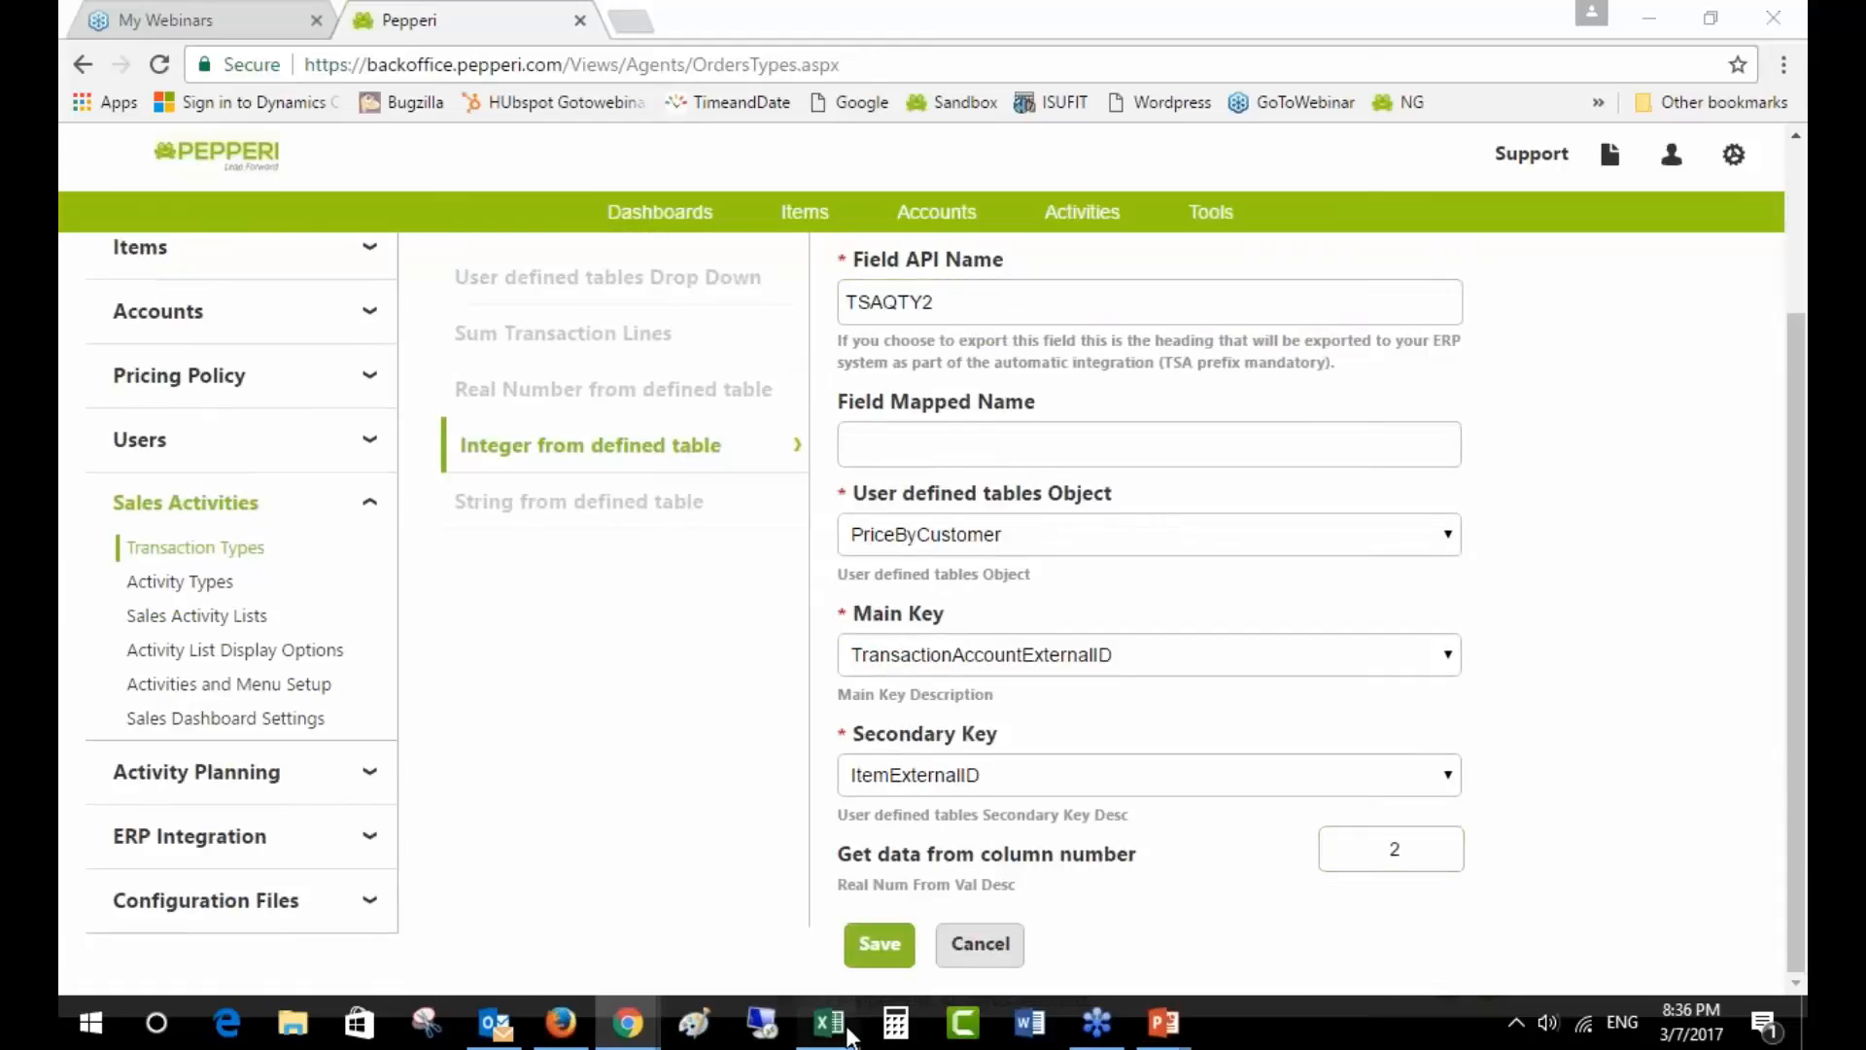
{"action": "mouse_move", "coordinate": [829, 1020]}
{"action": "left_click", "coordinate": [384, 900]}
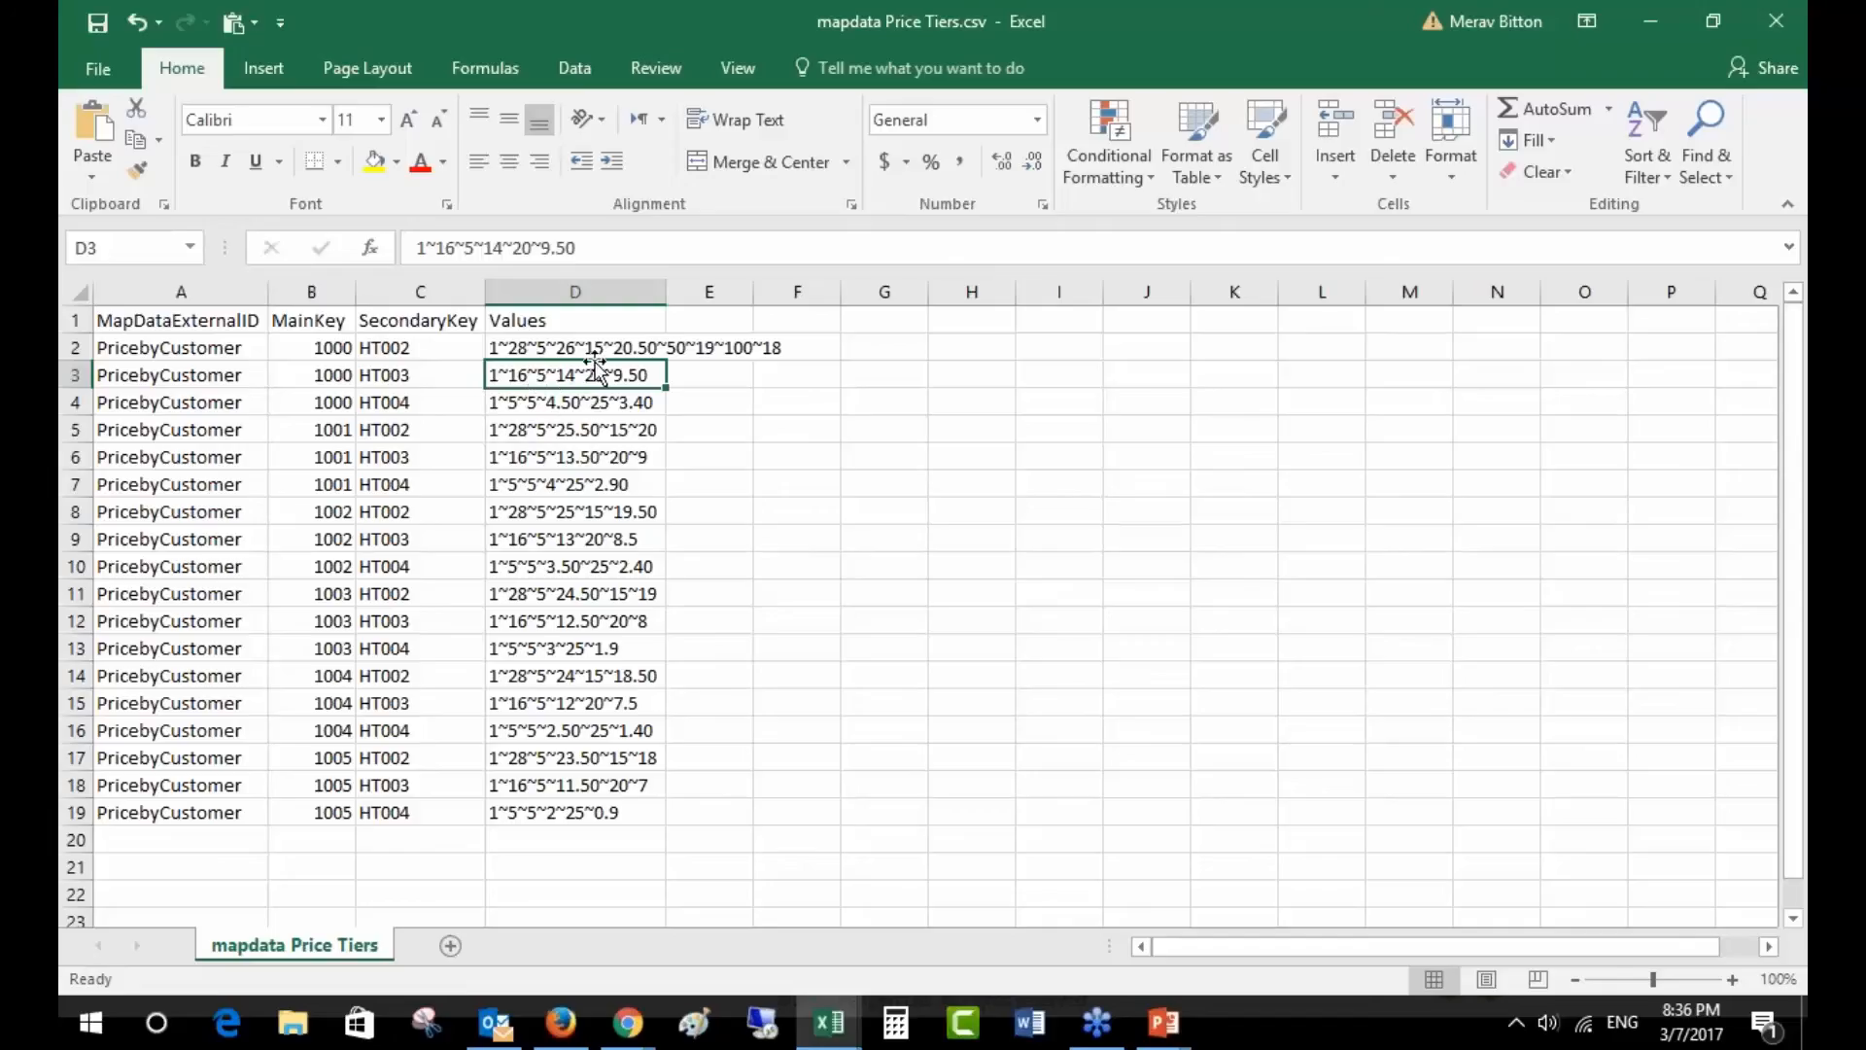
- Return from Excel to Pepperi and close the QTY2 field settings
{"action": "key", "text": "alt+Tab"}
{"action": "left_click", "coordinate": [980, 944]}
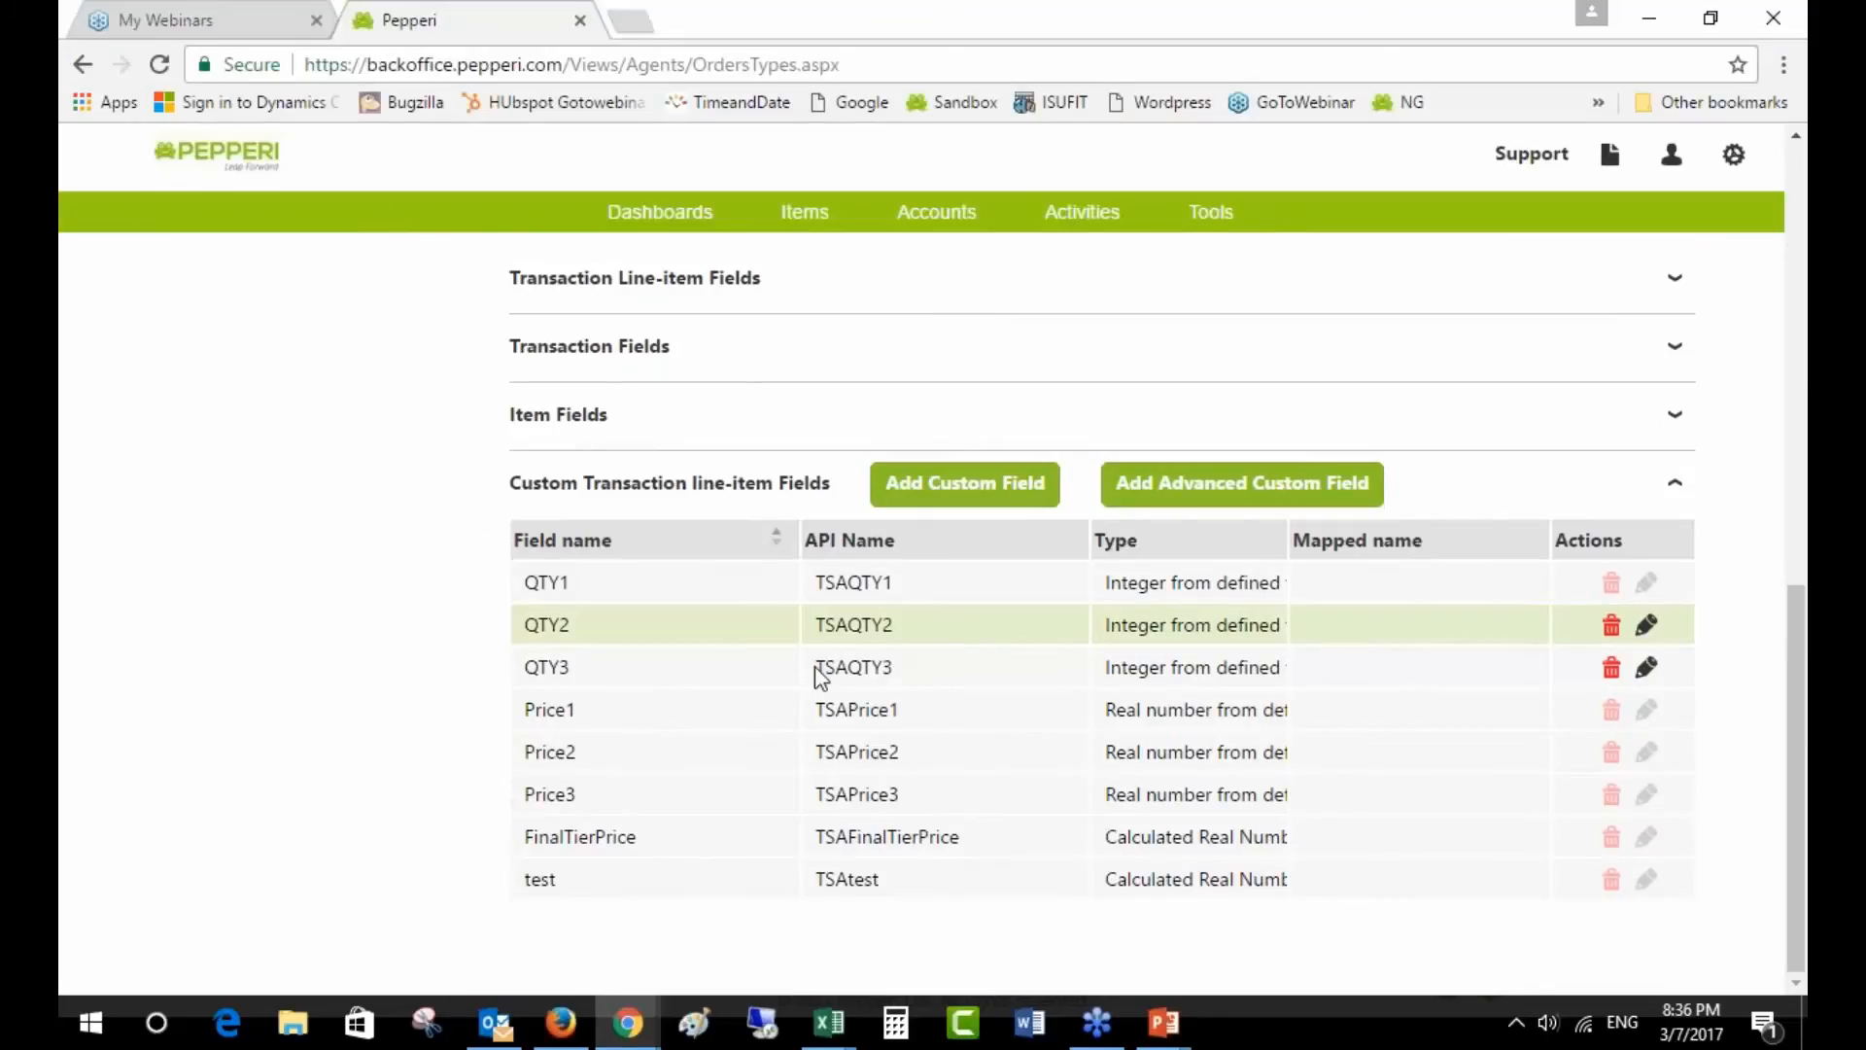
- Open Price1's settings and check it reads PriceByCustomer column 1
{"action": "left_click_drag", "start_coordinate": [821, 670], "coordinate": [937, 662]}
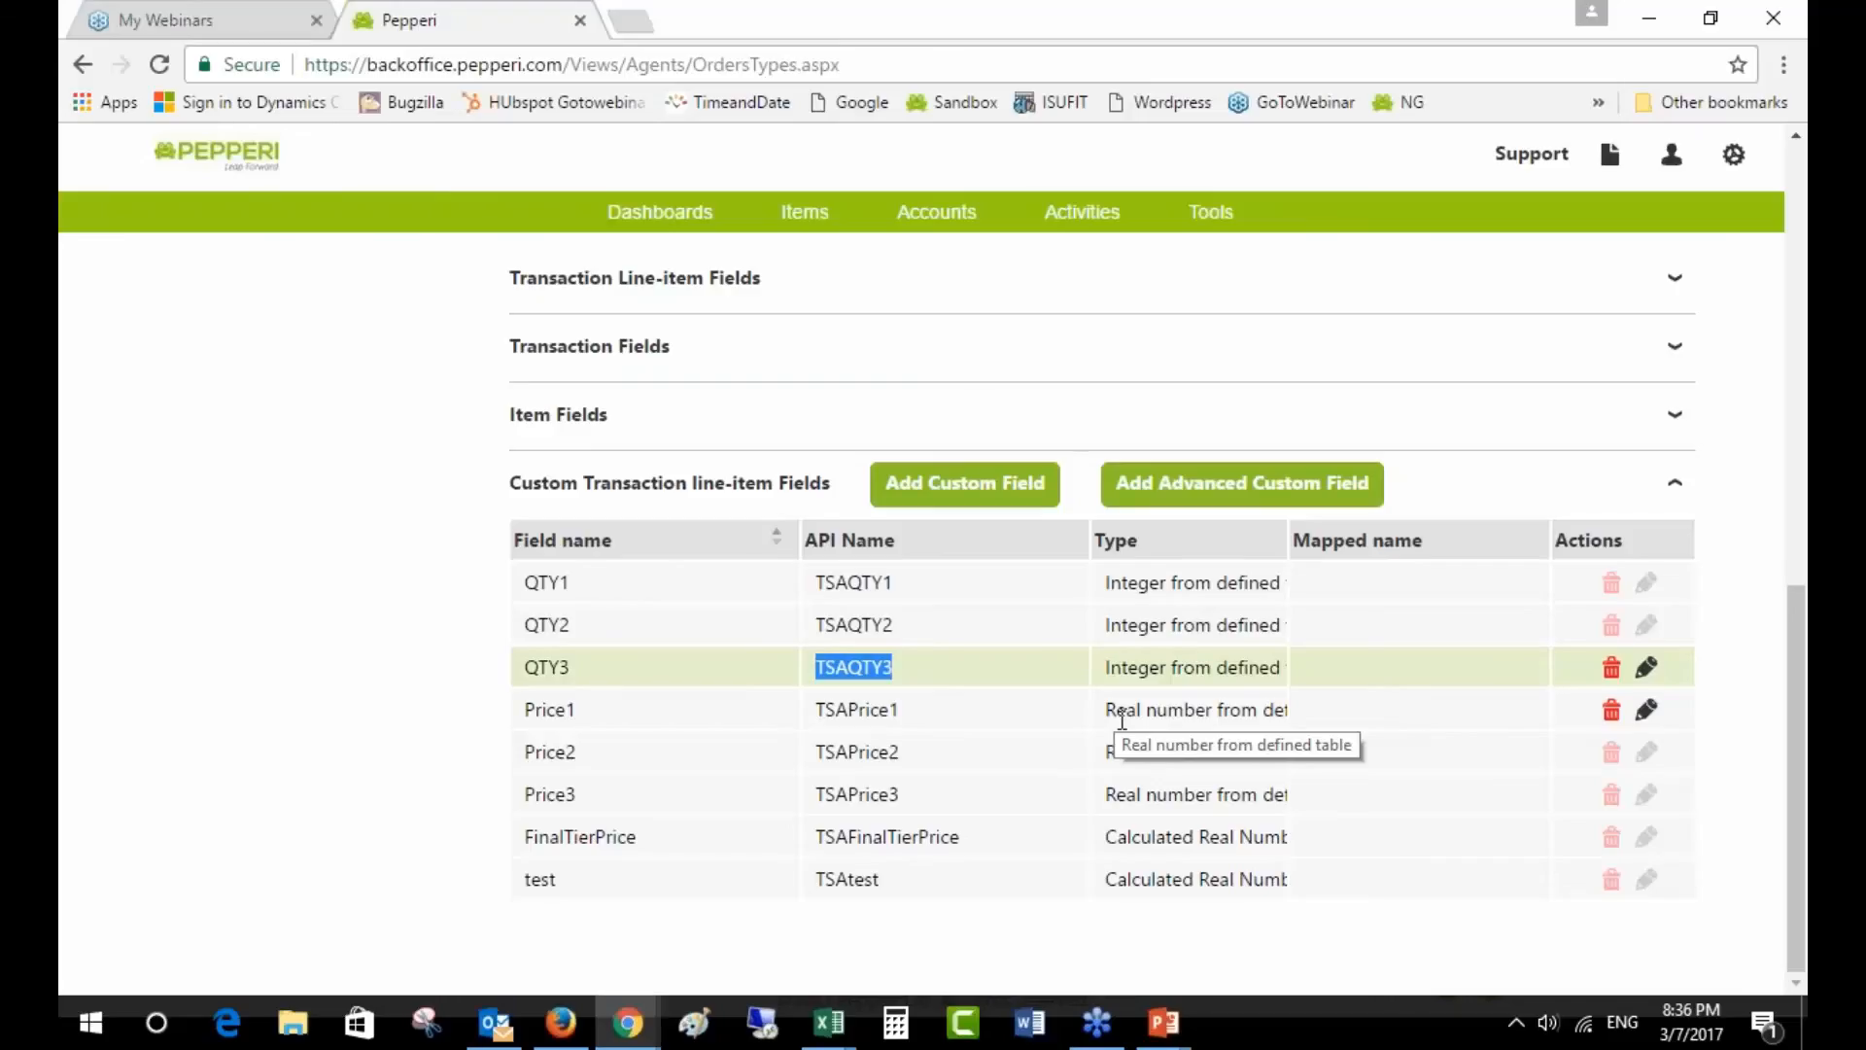
{"action": "left_click", "coordinate": [1646, 709]}
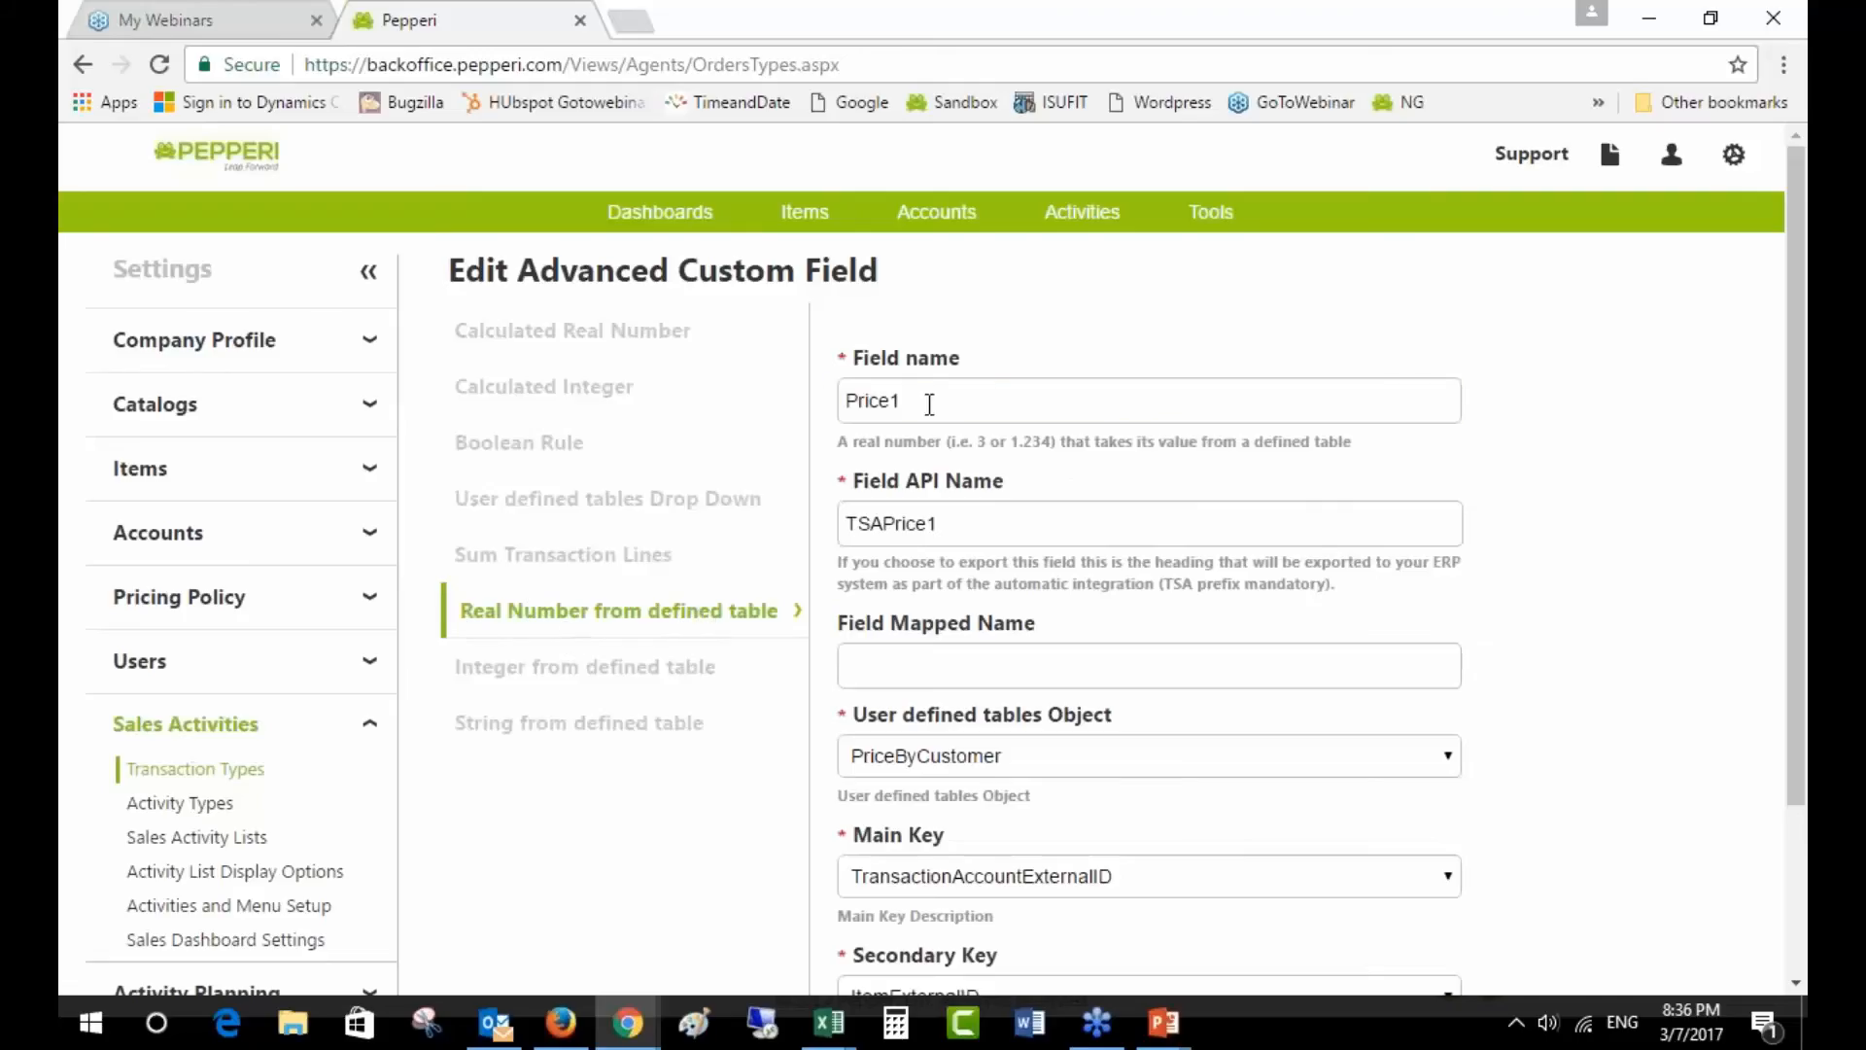
{"action": "left_click_drag", "start_coordinate": [930, 403], "coordinate": [841, 403]}
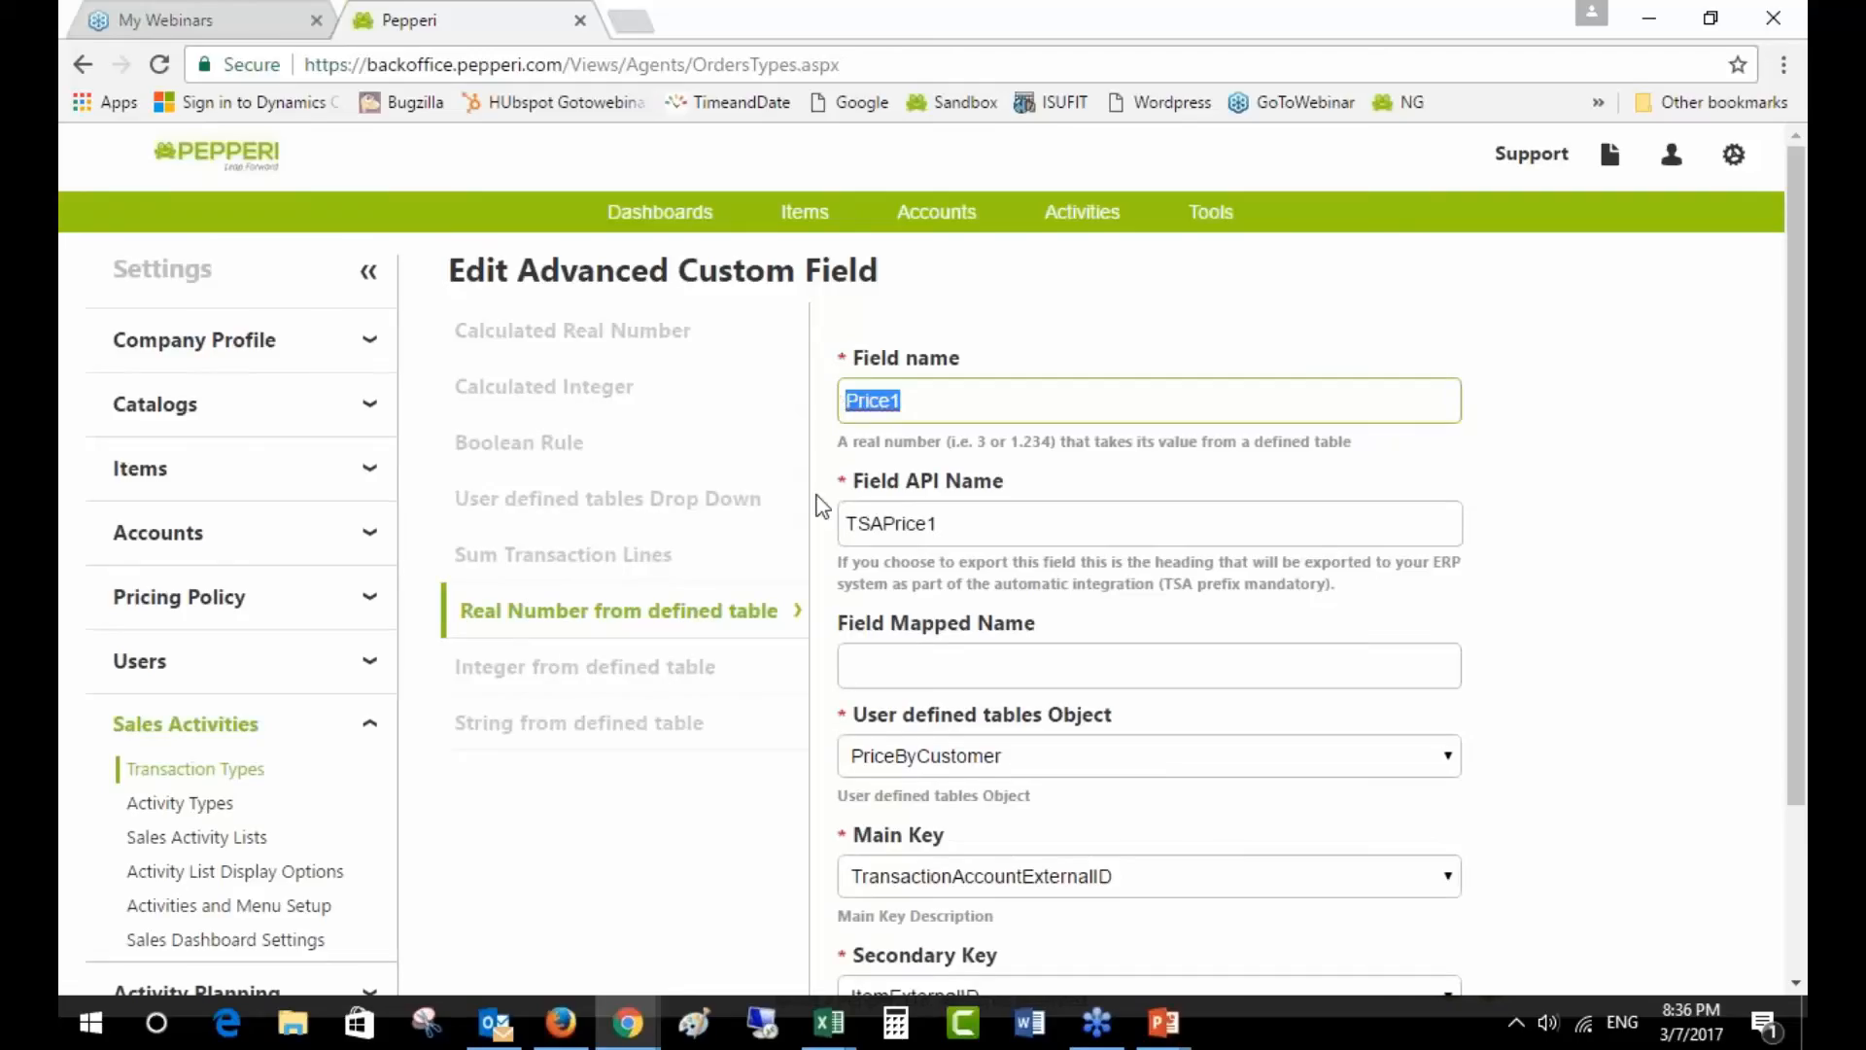
{"action": "scroll", "coordinate": [1147, 583], "scroll_direction": "down", "scroll_amount": 2}
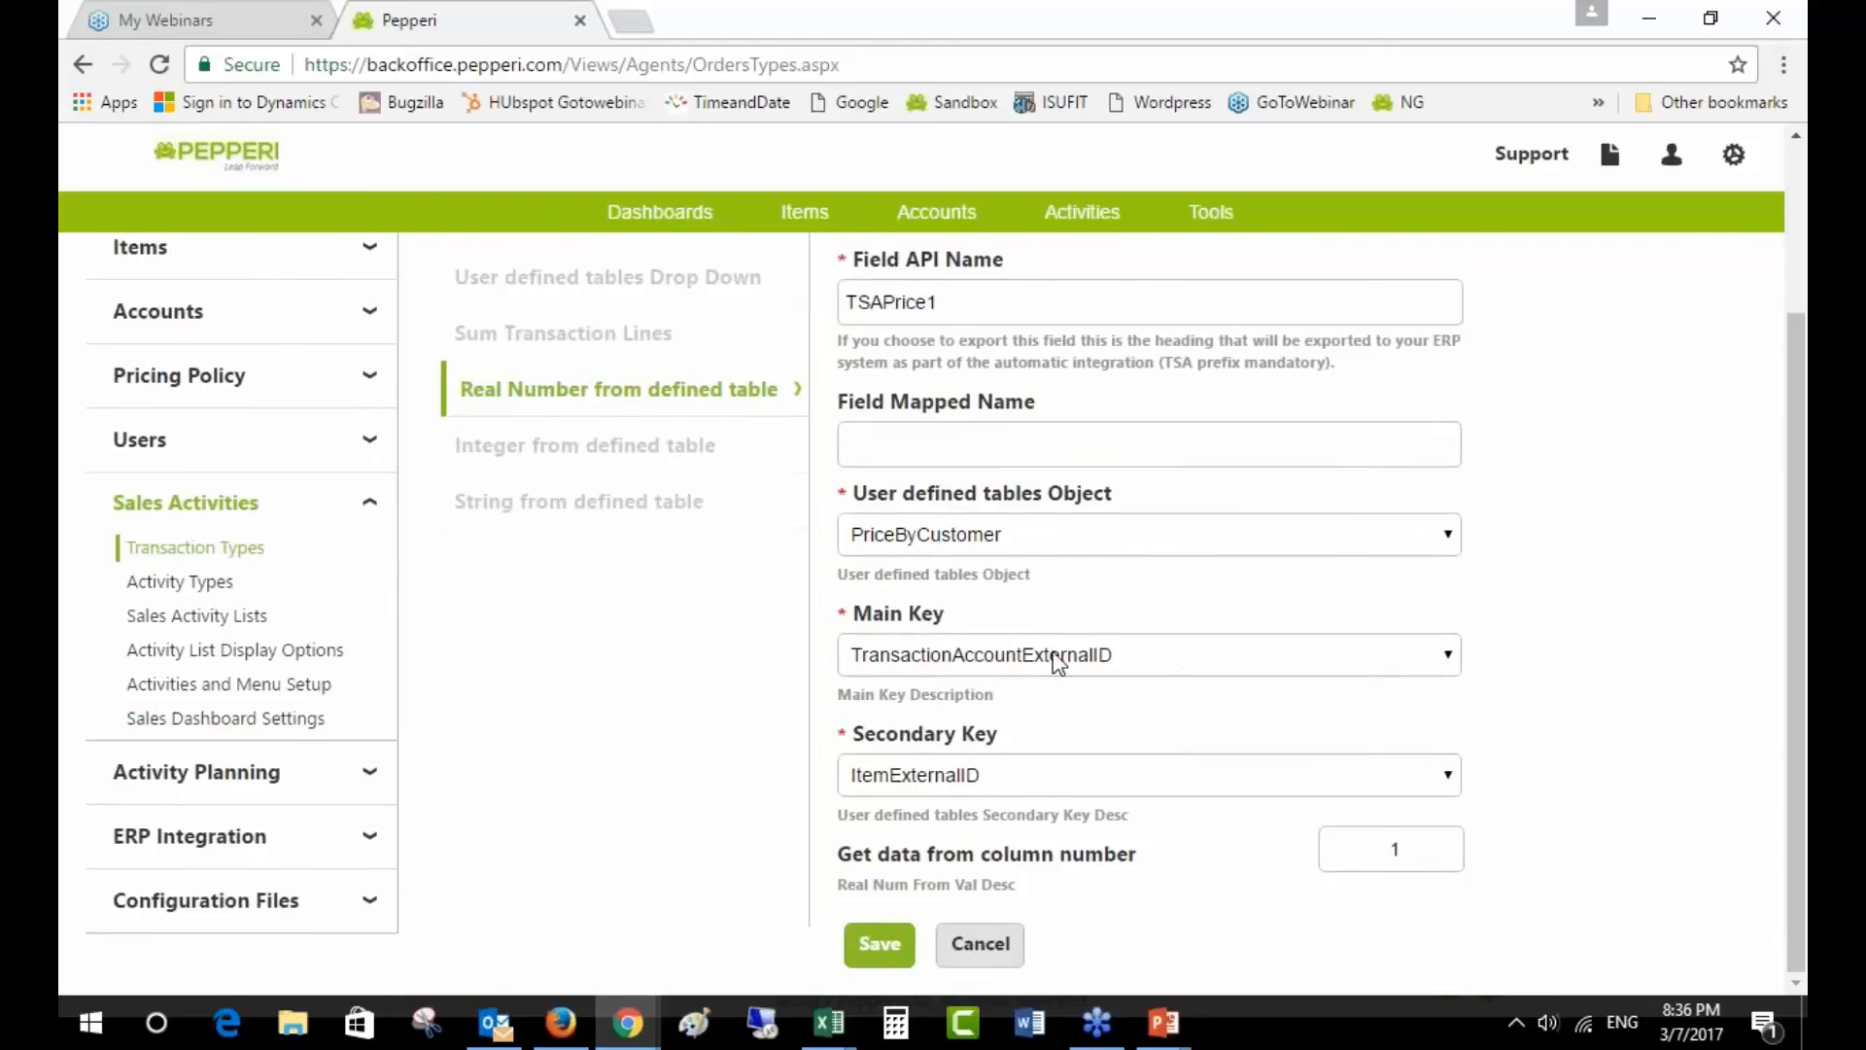
{"action": "left_click", "coordinate": [981, 543]}
{"action": "left_click", "coordinate": [990, 547]}
{"action": "left_click", "coordinate": [1391, 850]}
{"action": "double_click", "coordinate": [1394, 849]}
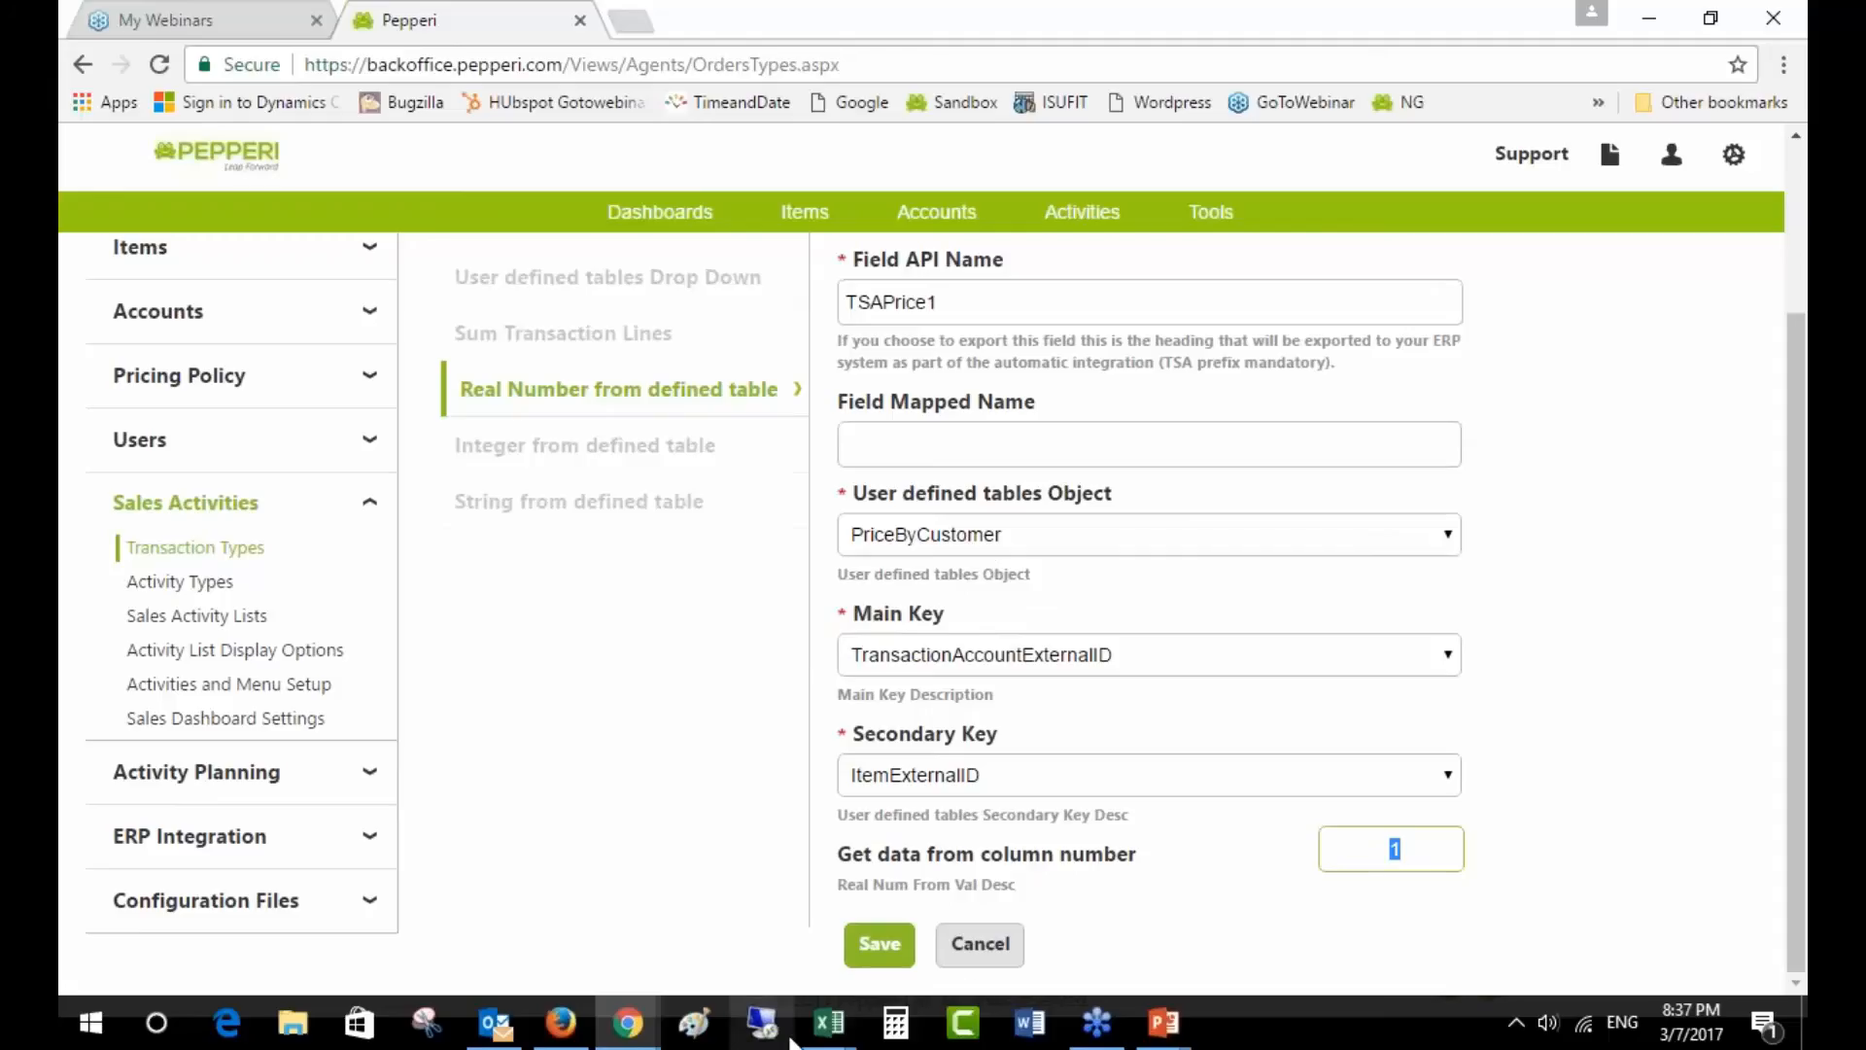
- Compare with the mapdata Price Tiers sheet, then cancel Price1's settings unchanged
{"action": "left_click", "coordinate": [829, 1022]}
{"action": "left_click", "coordinate": [425, 914]}
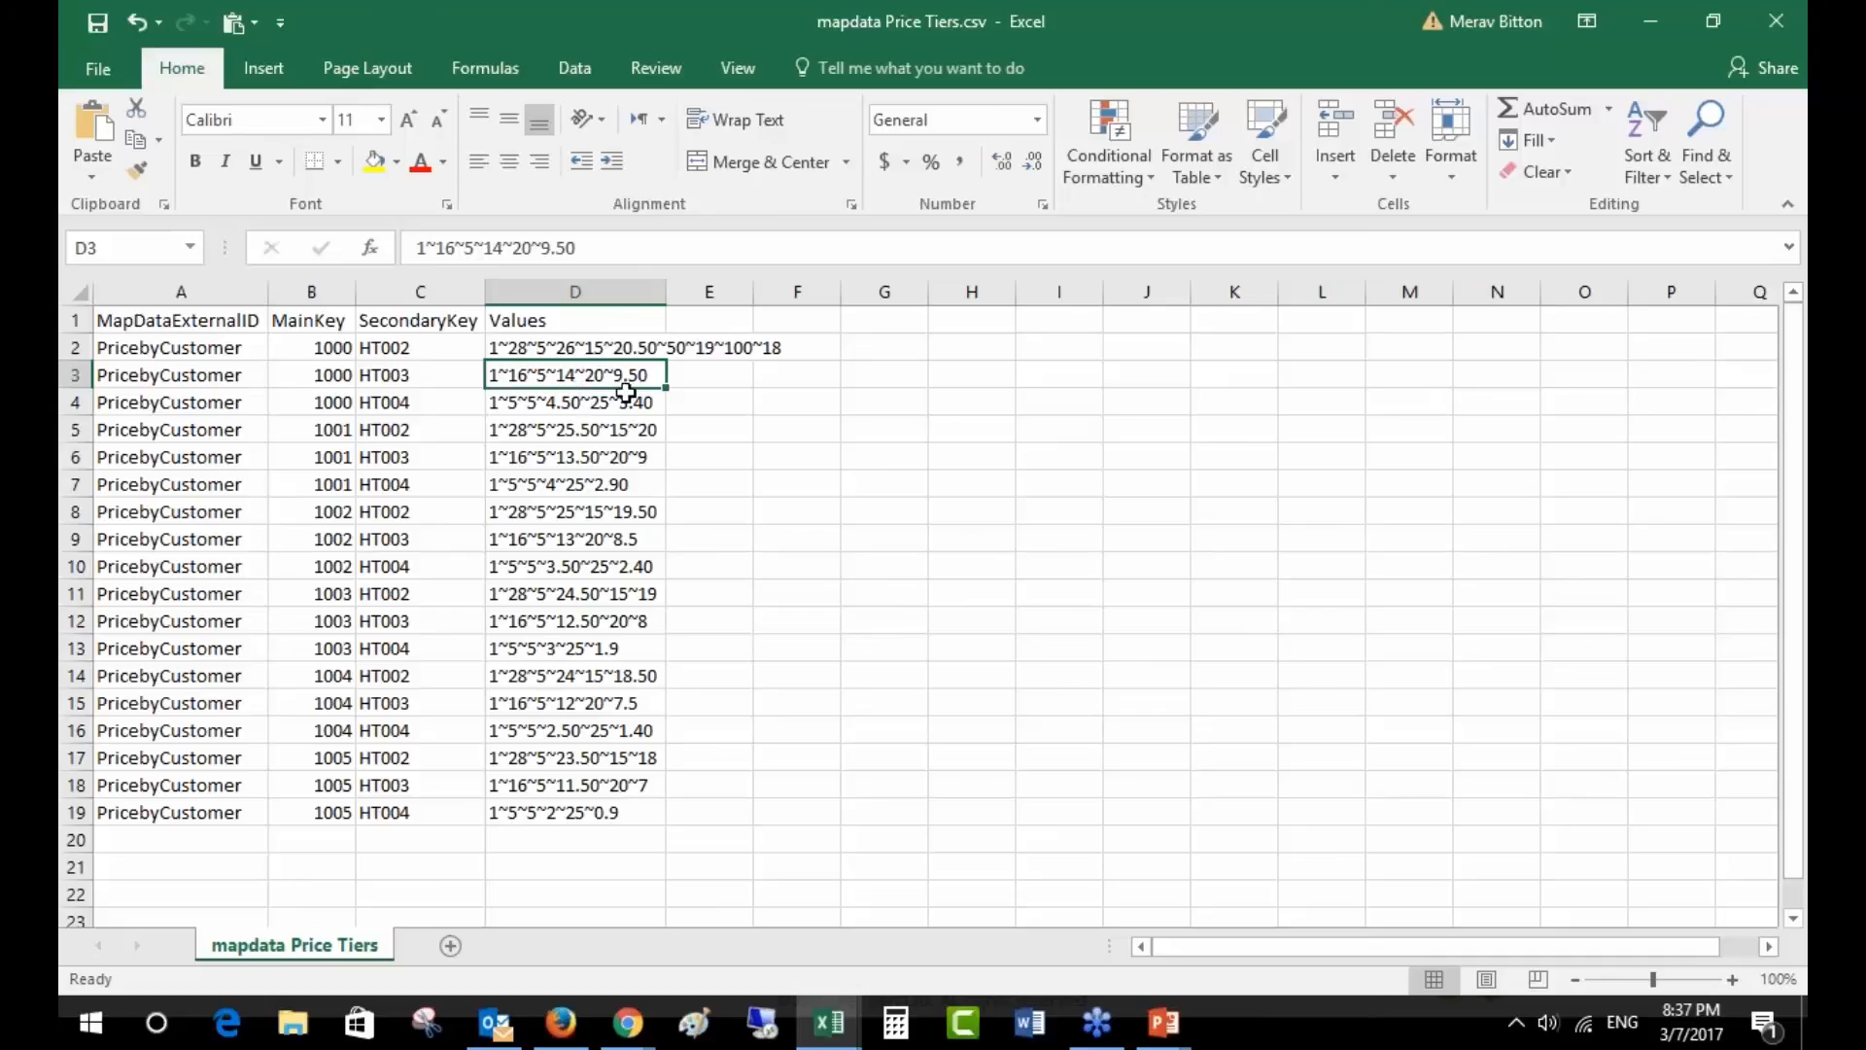
{"action": "key", "text": "alt+Tab"}
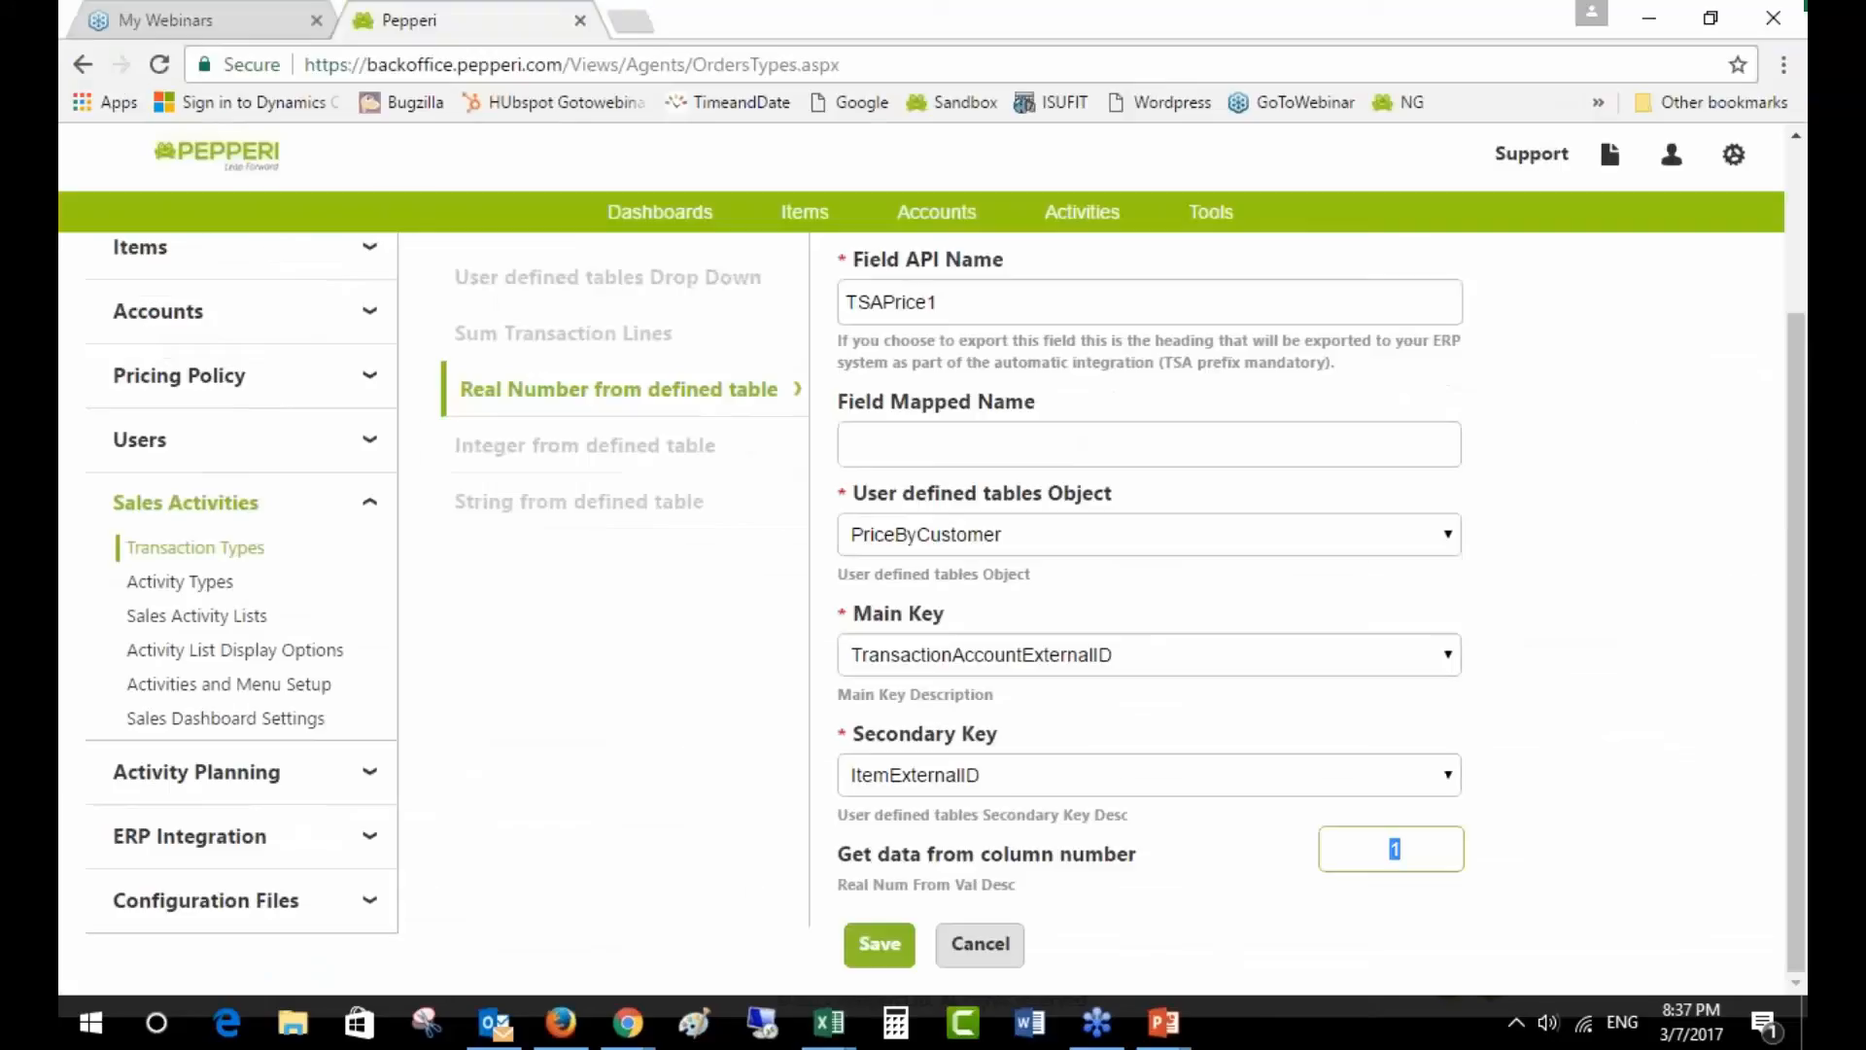
{"action": "left_click", "coordinate": [984, 943]}
{"action": "scroll", "coordinate": [987, 951], "scroll_direction": "down", "scroll_amount": 8}
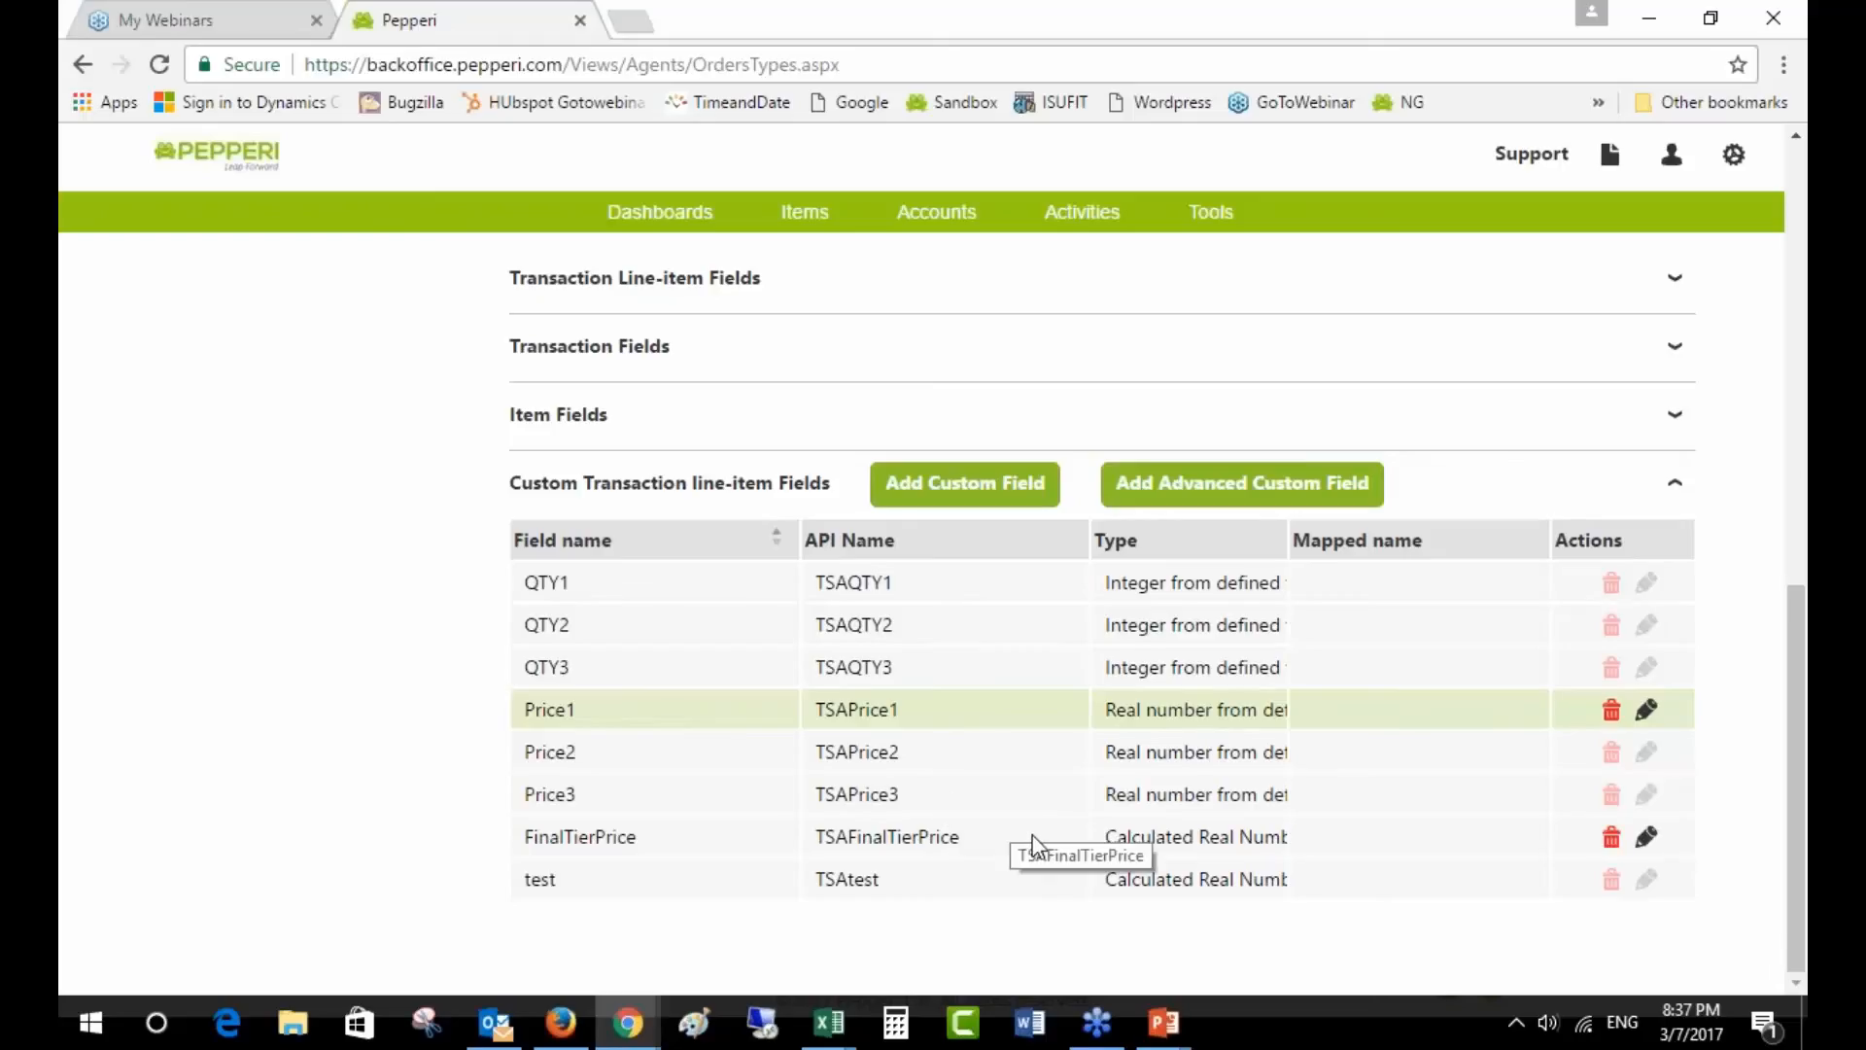
- Open FinalTierPrice's editor to view its Calculated Real Number tier formula
{"action": "left_click_drag", "start_coordinate": [742, 846], "coordinate": [1298, 842]}
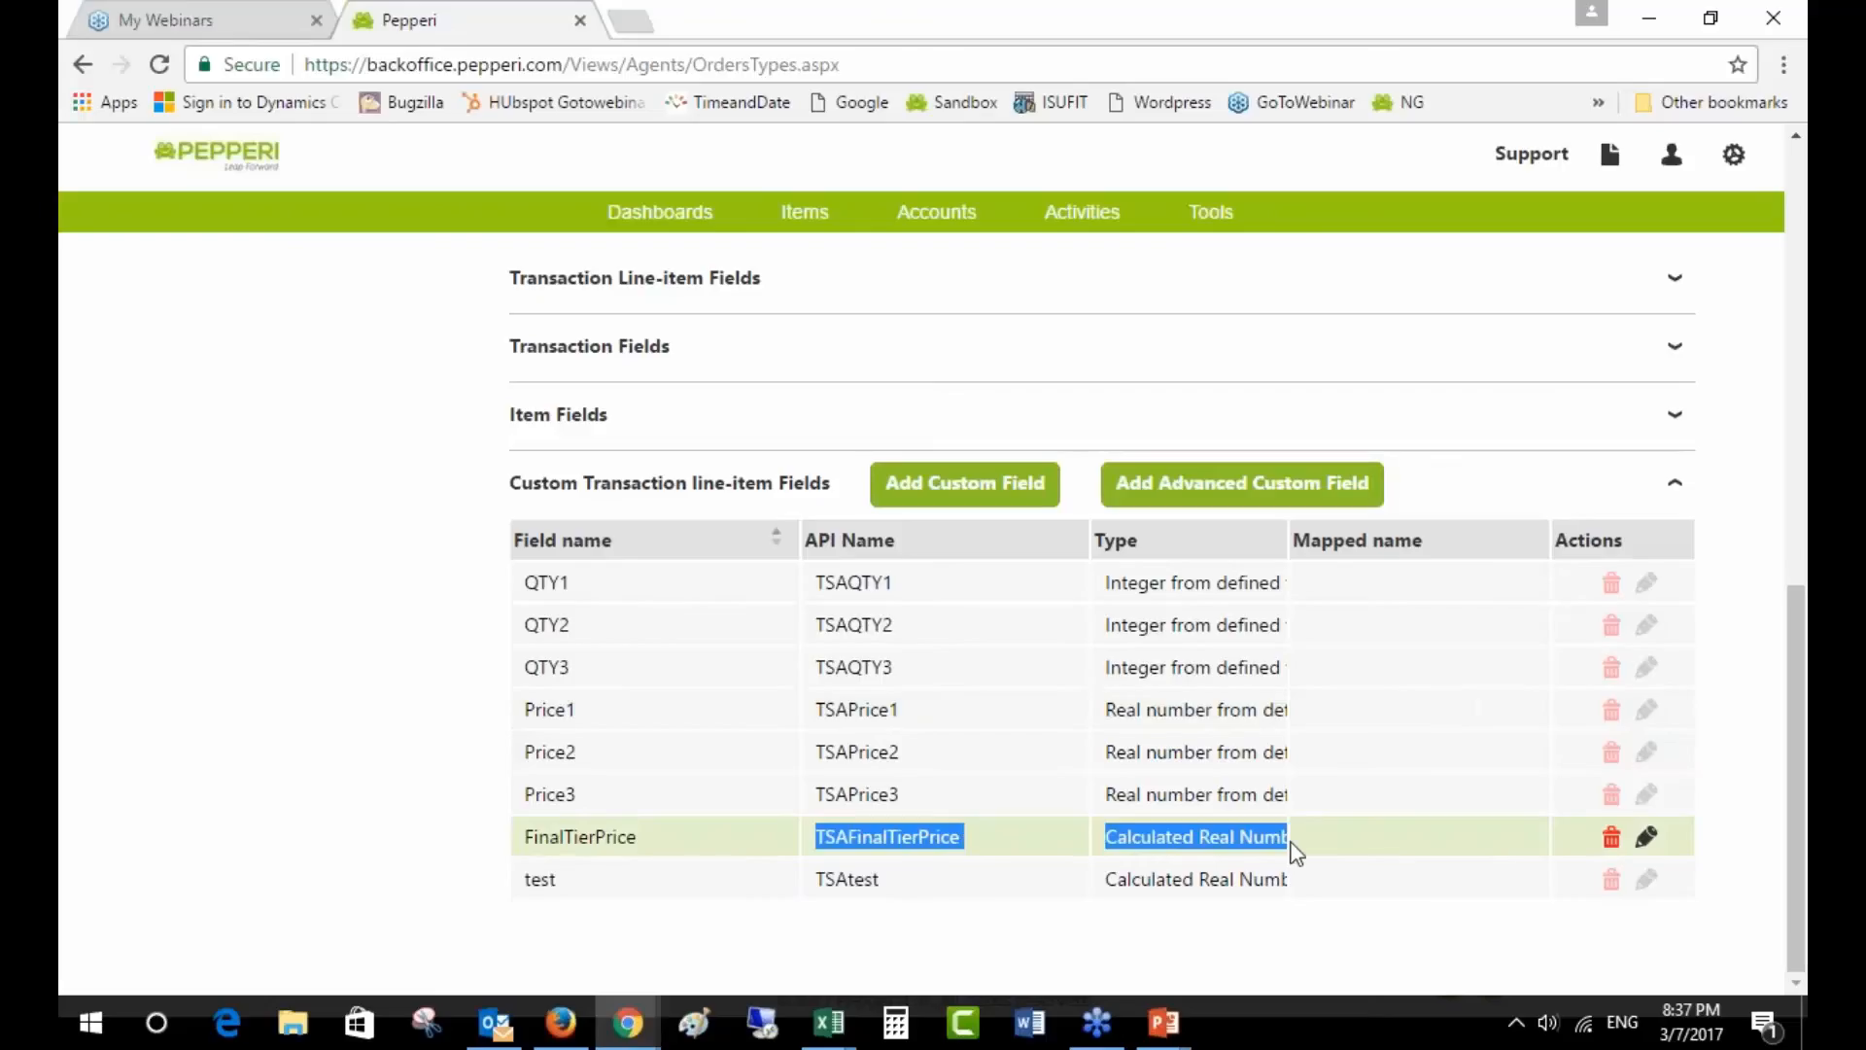
{"action": "left_click", "coordinate": [1651, 838]}
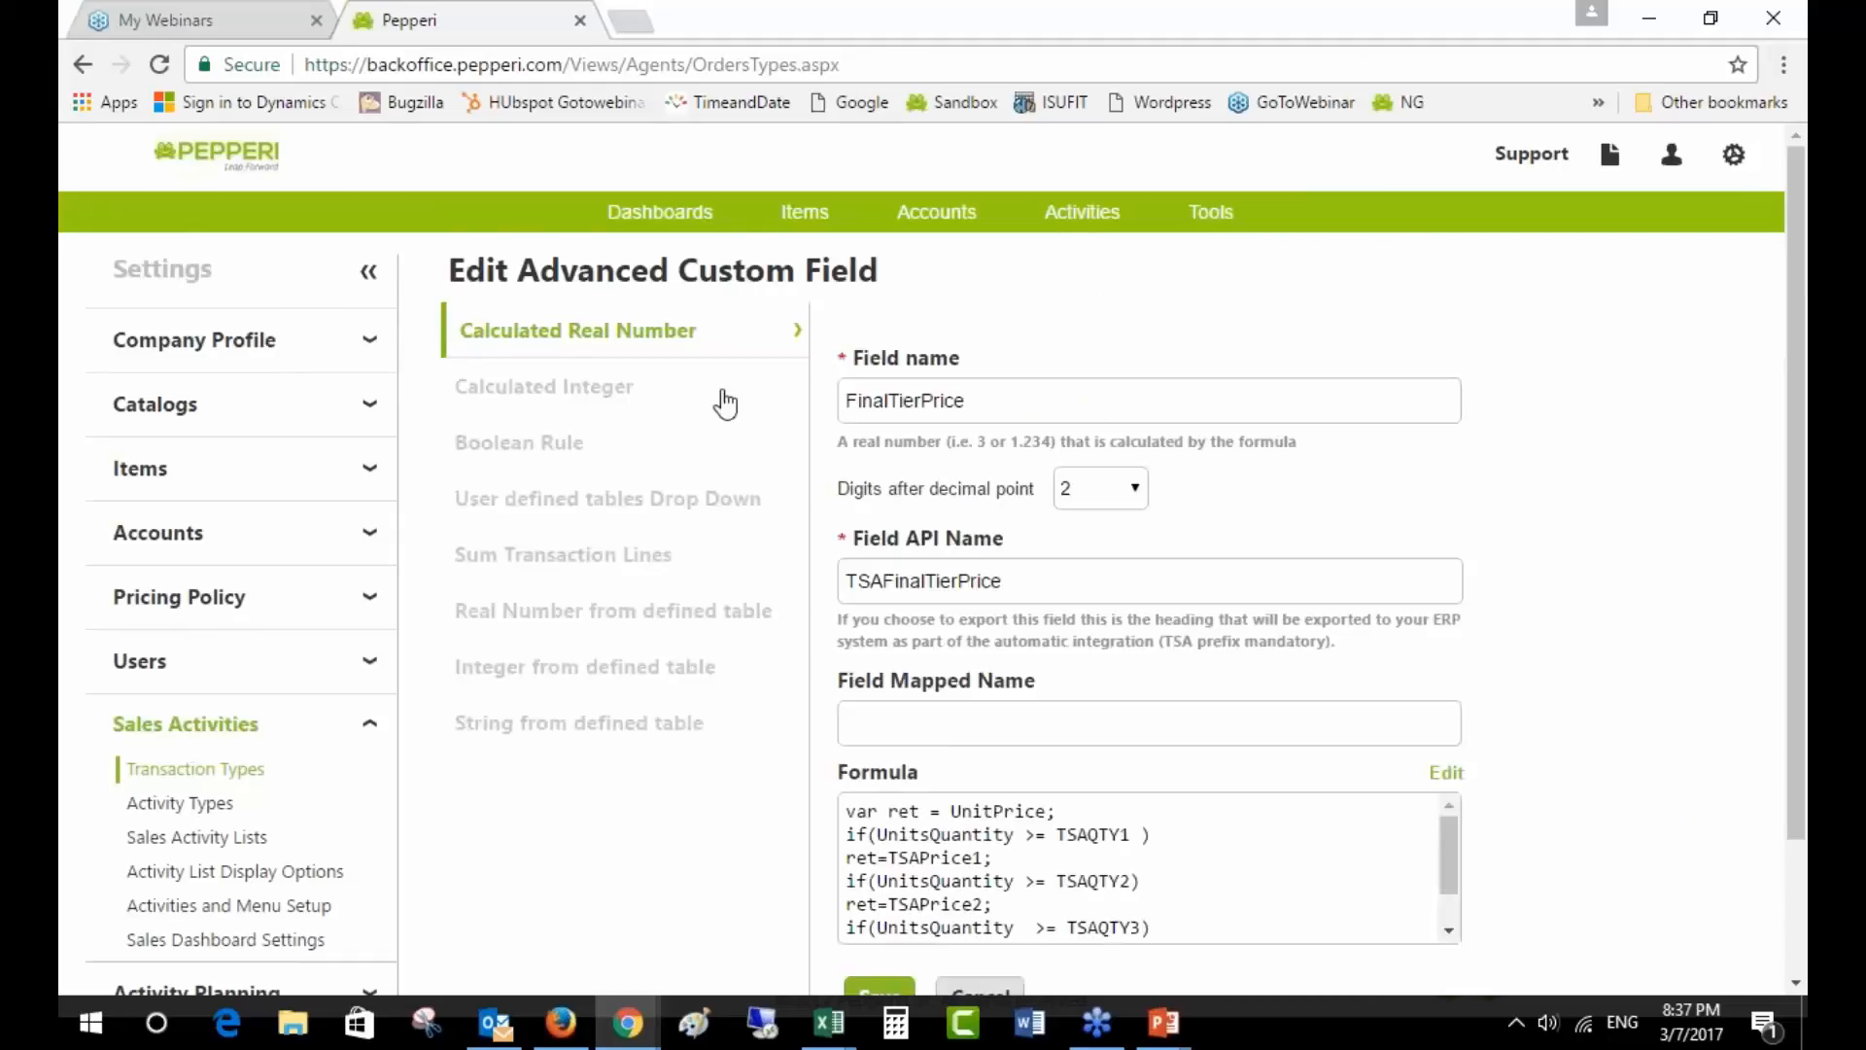
{"action": "scroll", "coordinate": [1077, 569], "scroll_direction": "down", "scroll_amount": 2}
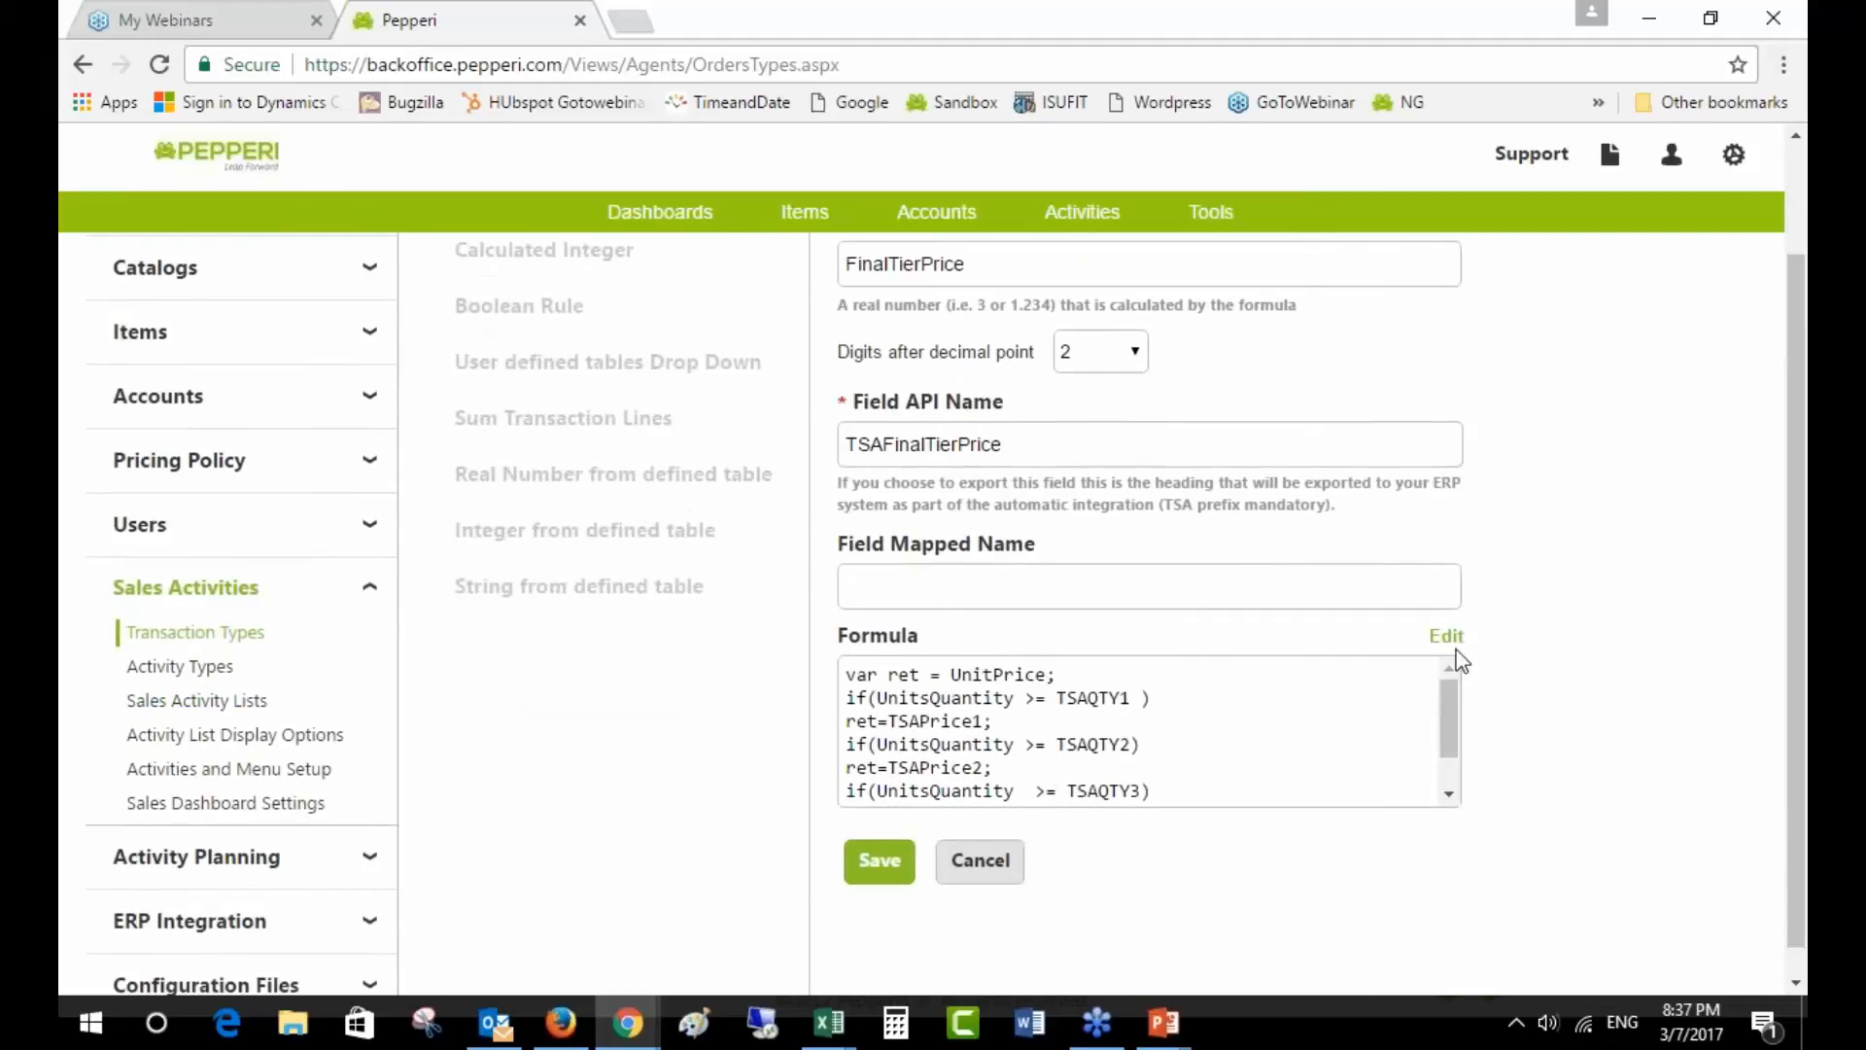
{"action": "left_click", "coordinate": [1447, 637]}
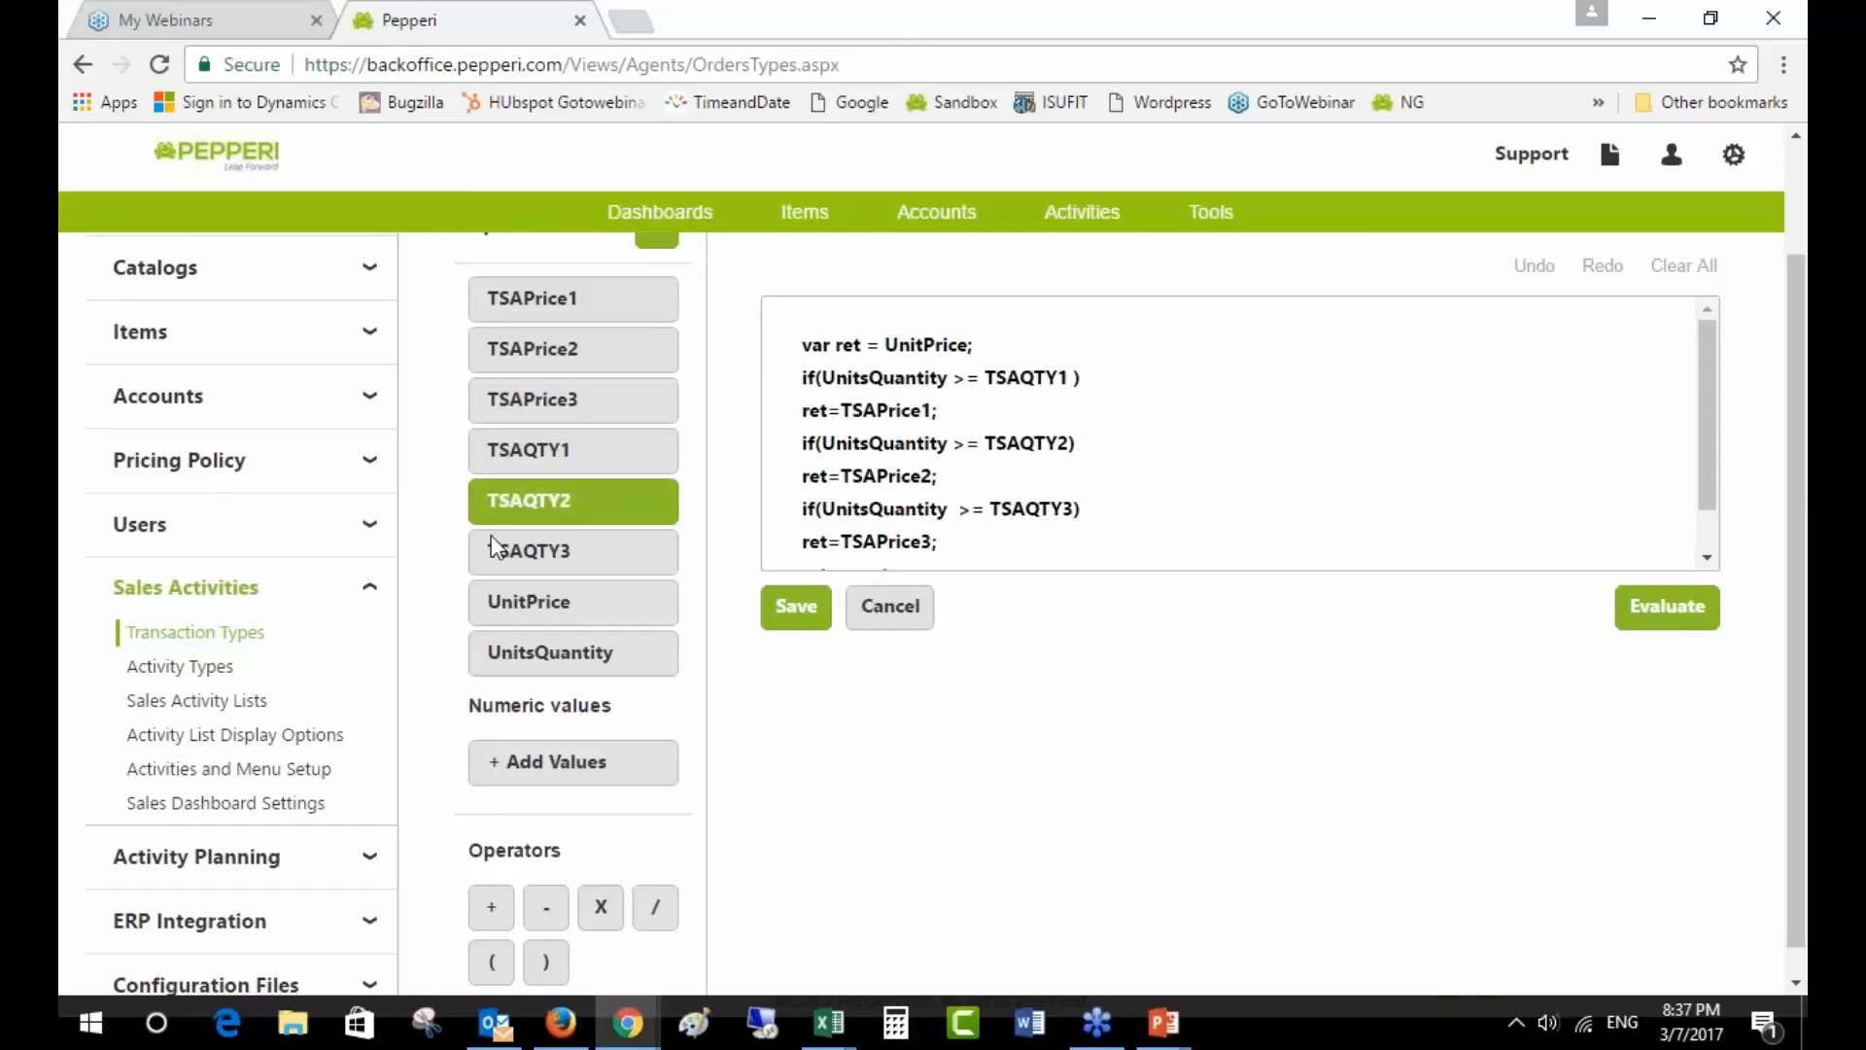
{"action": "scroll", "coordinate": [530, 545], "scroll_direction": "up", "scroll_amount": 2}
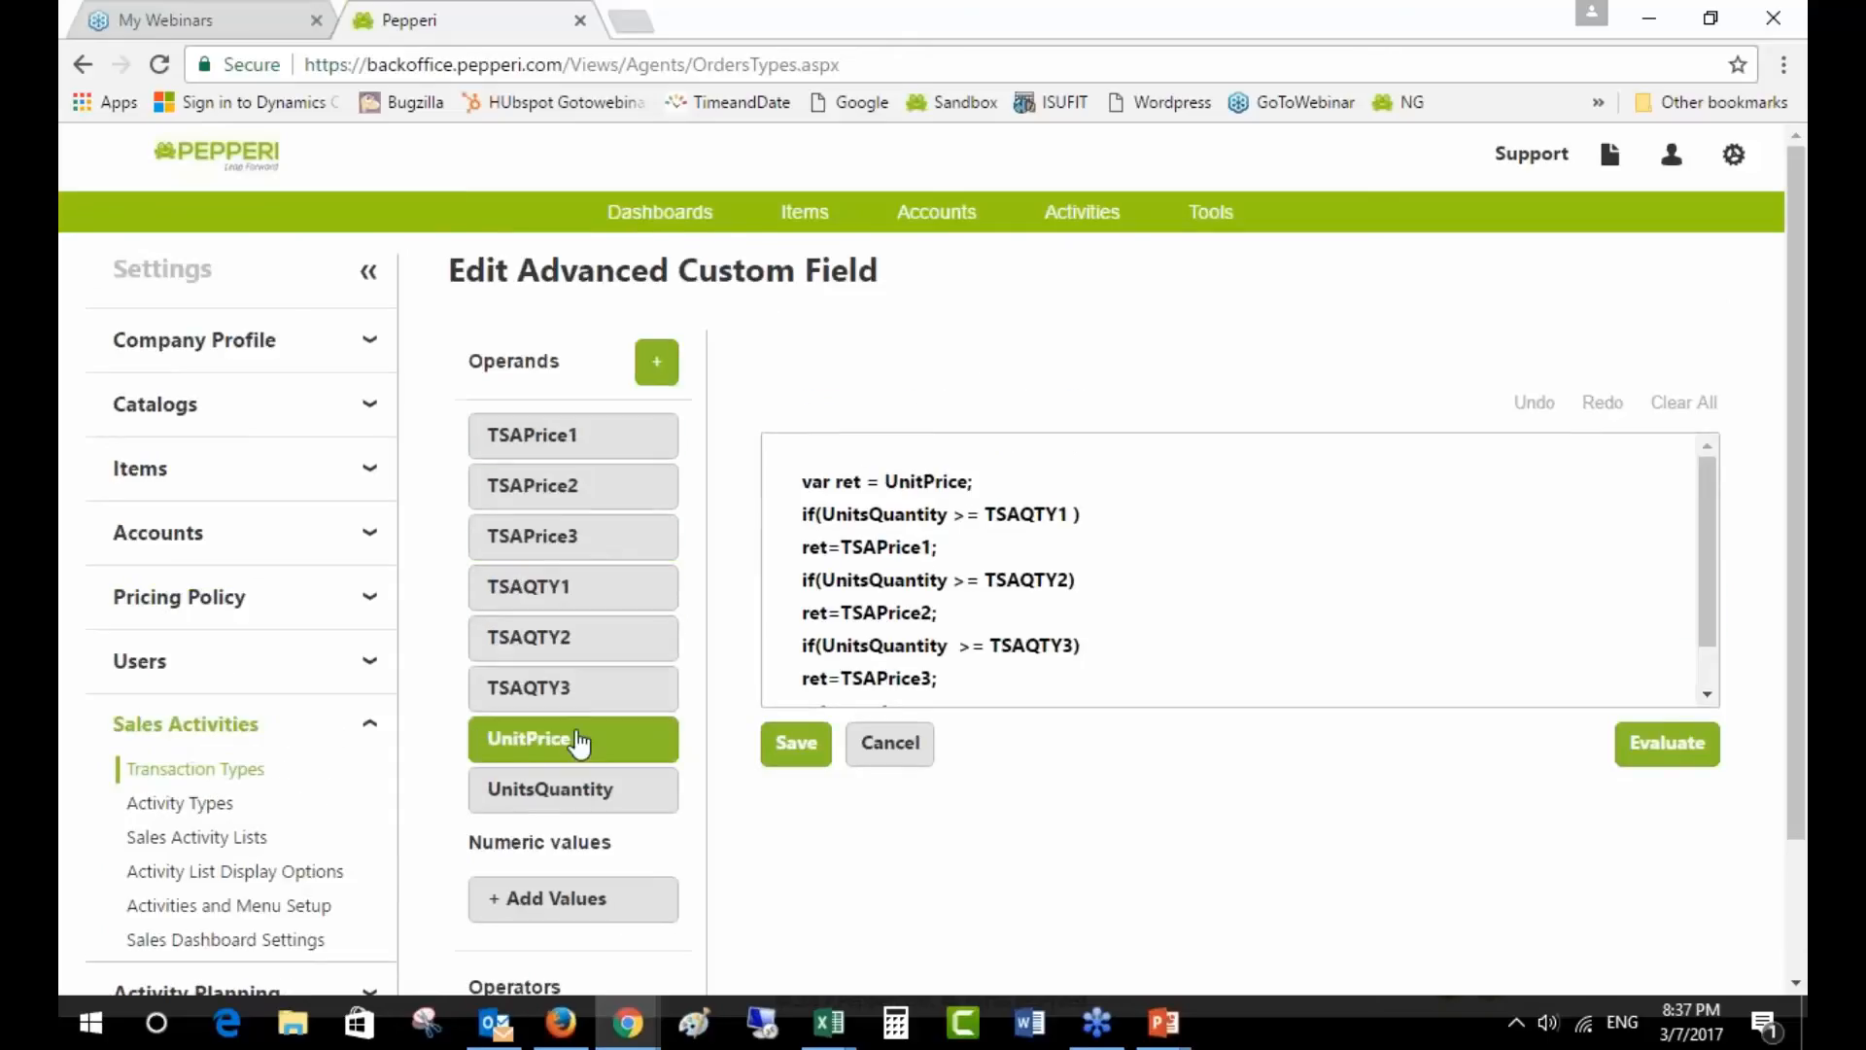
{"action": "left_click_drag", "start_coordinate": [824, 514], "coordinate": [1073, 516]}
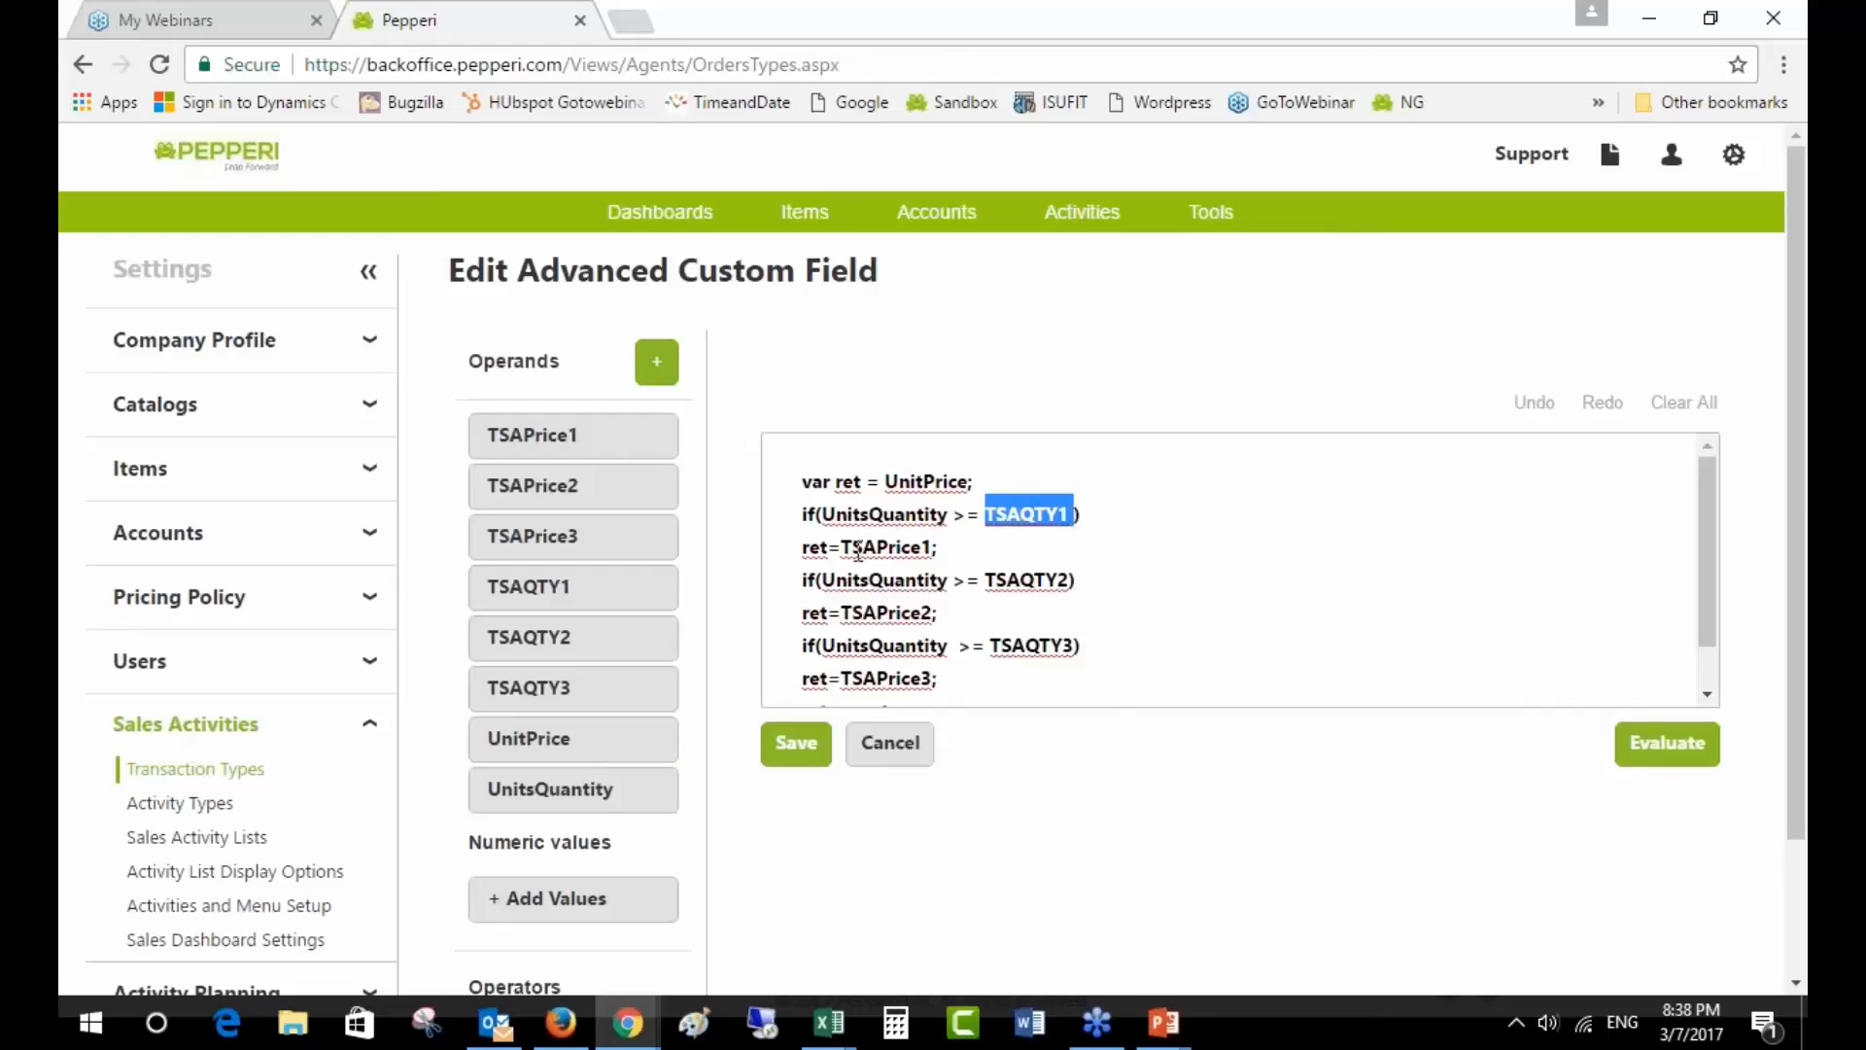
{"action": "left_click_drag", "start_coordinate": [842, 546], "coordinate": [1070, 579]}
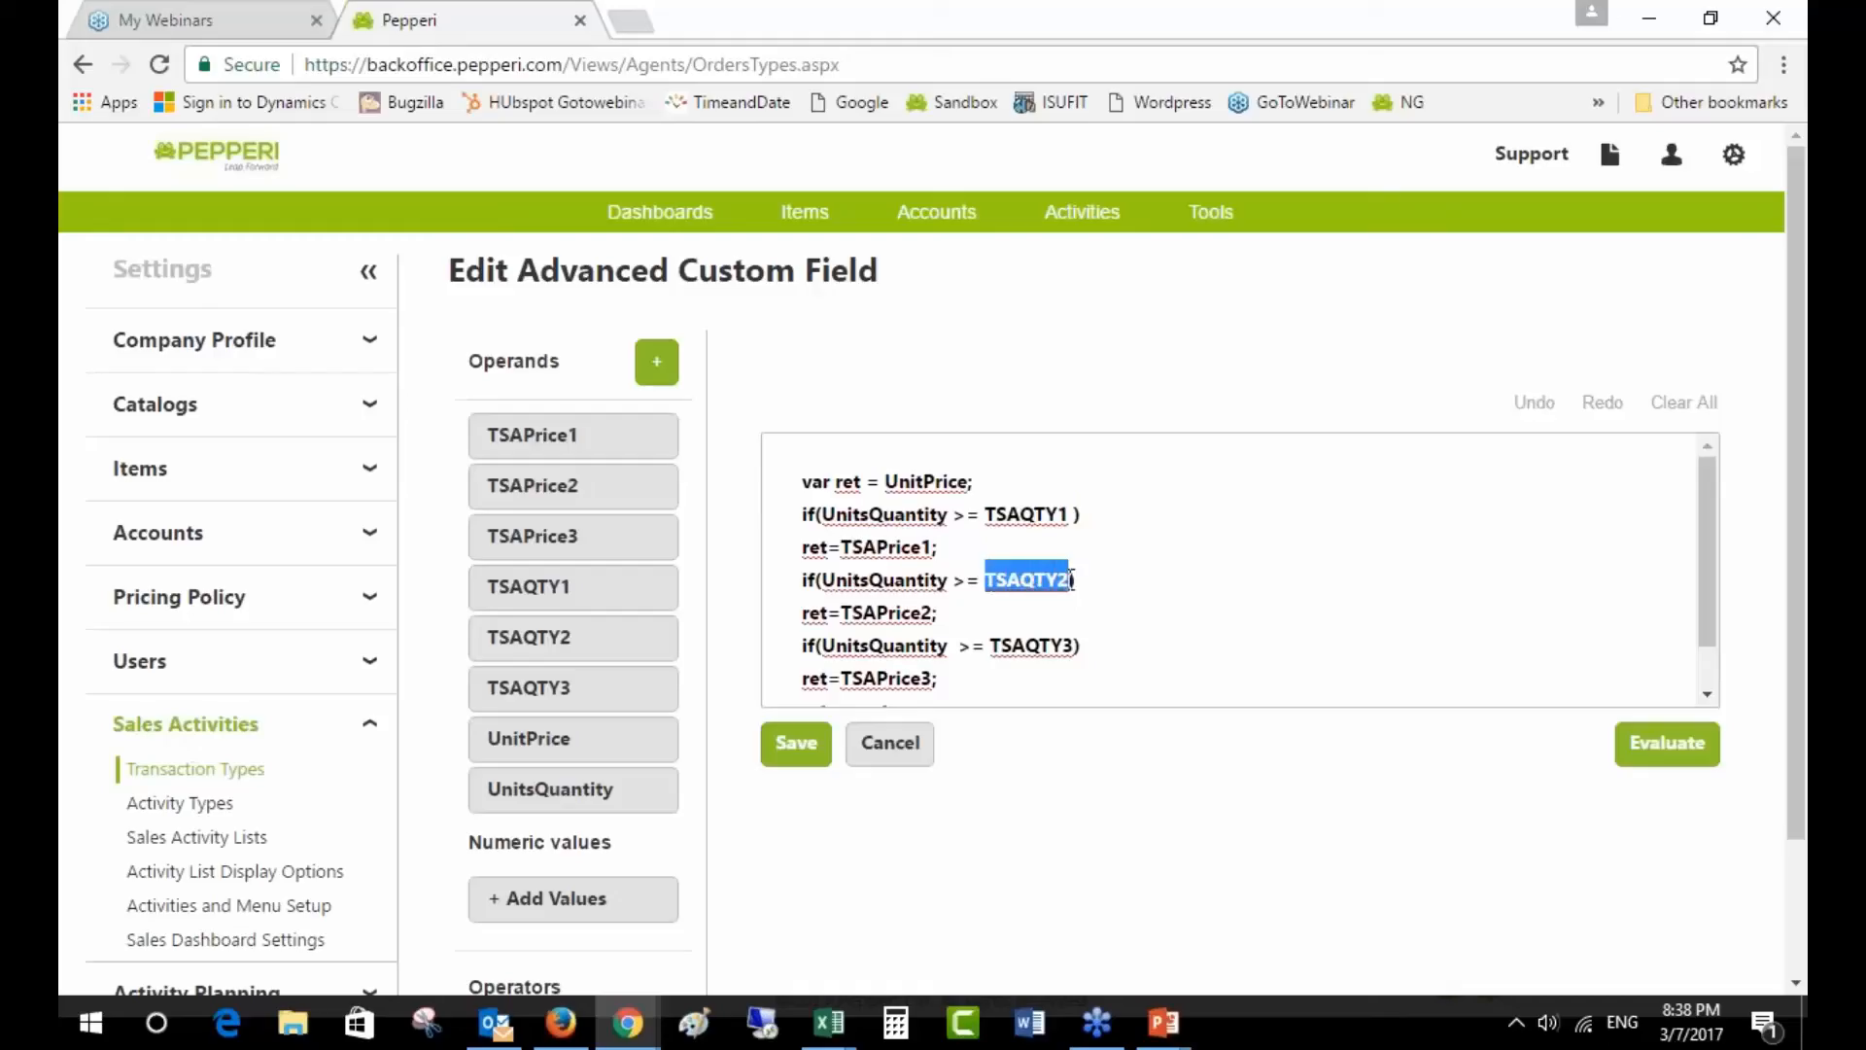
{"action": "left_click_drag", "start_coordinate": [842, 612], "coordinate": [1077, 638]}
{"action": "left_click_drag", "start_coordinate": [839, 678], "coordinate": [934, 677]}
{"action": "left_click", "coordinate": [1650, 762]}
{"action": "scroll", "coordinate": [1637, 778], "scroll_direction": "down", "scroll_amount": 3}
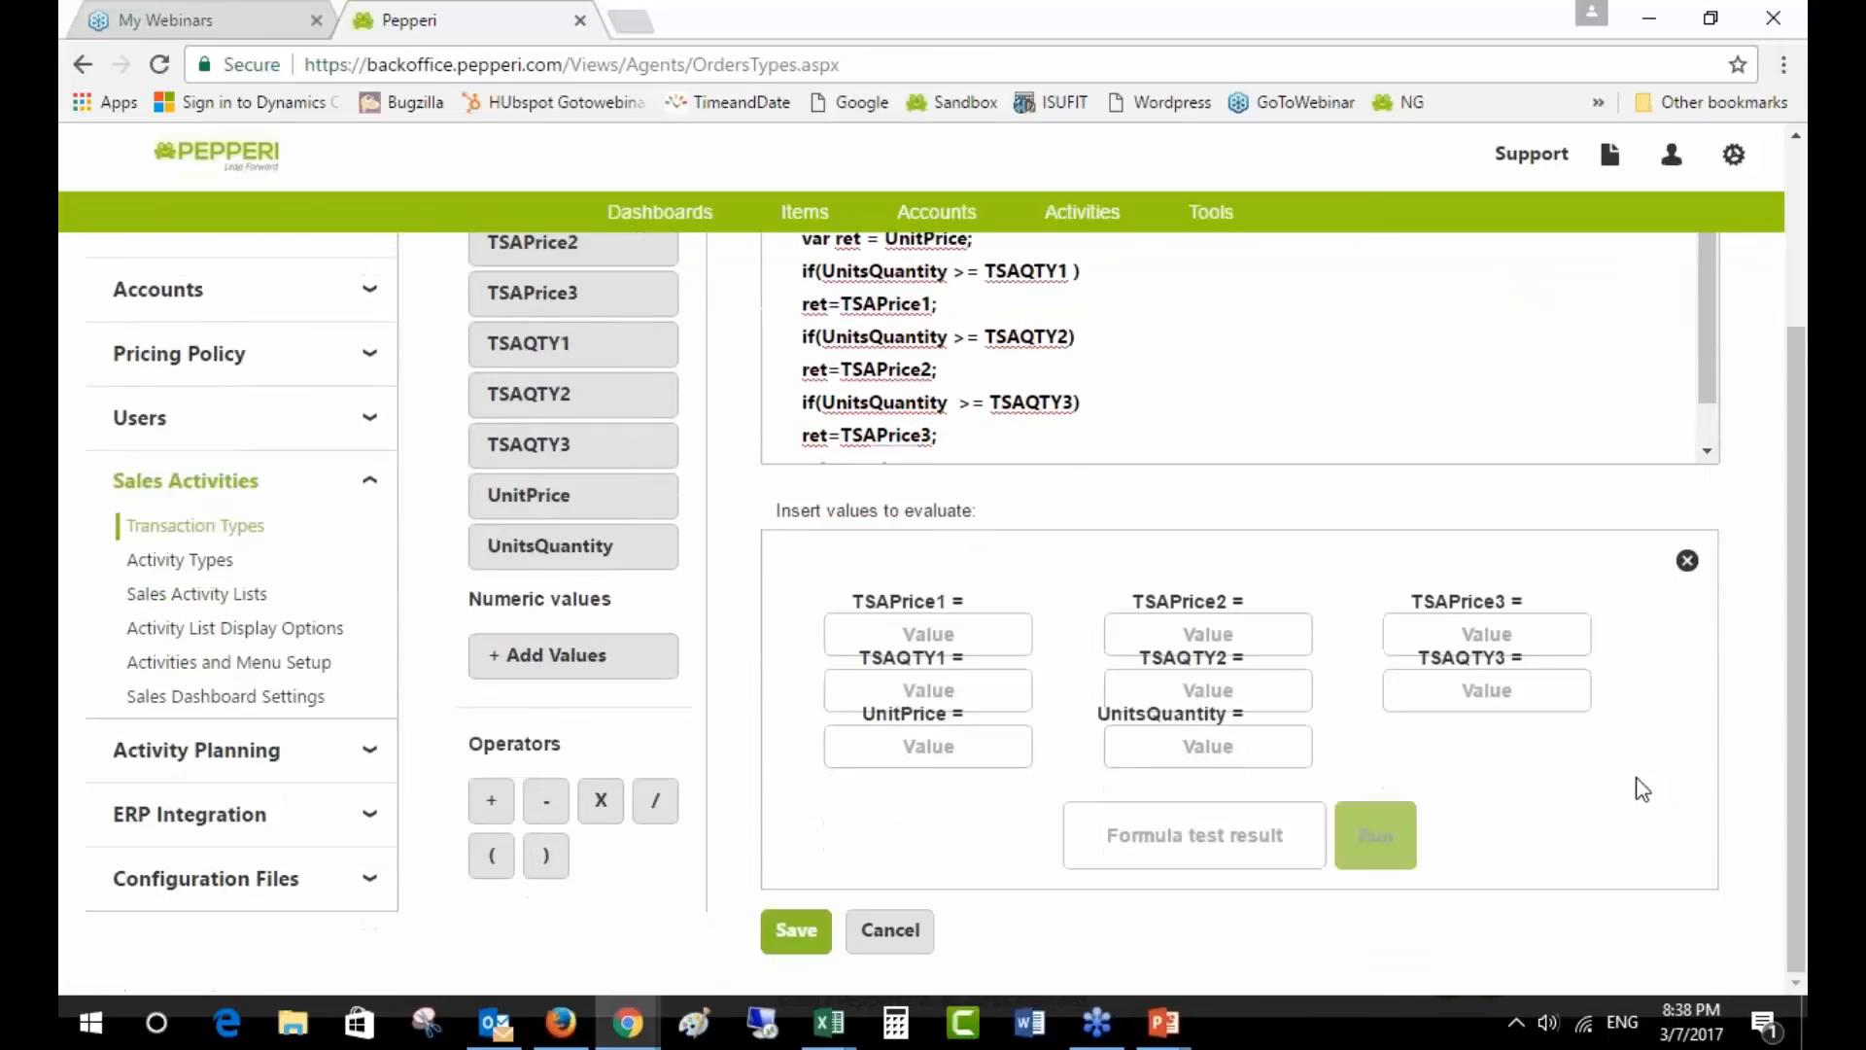
{"action": "left_click", "coordinate": [1426, 640]}
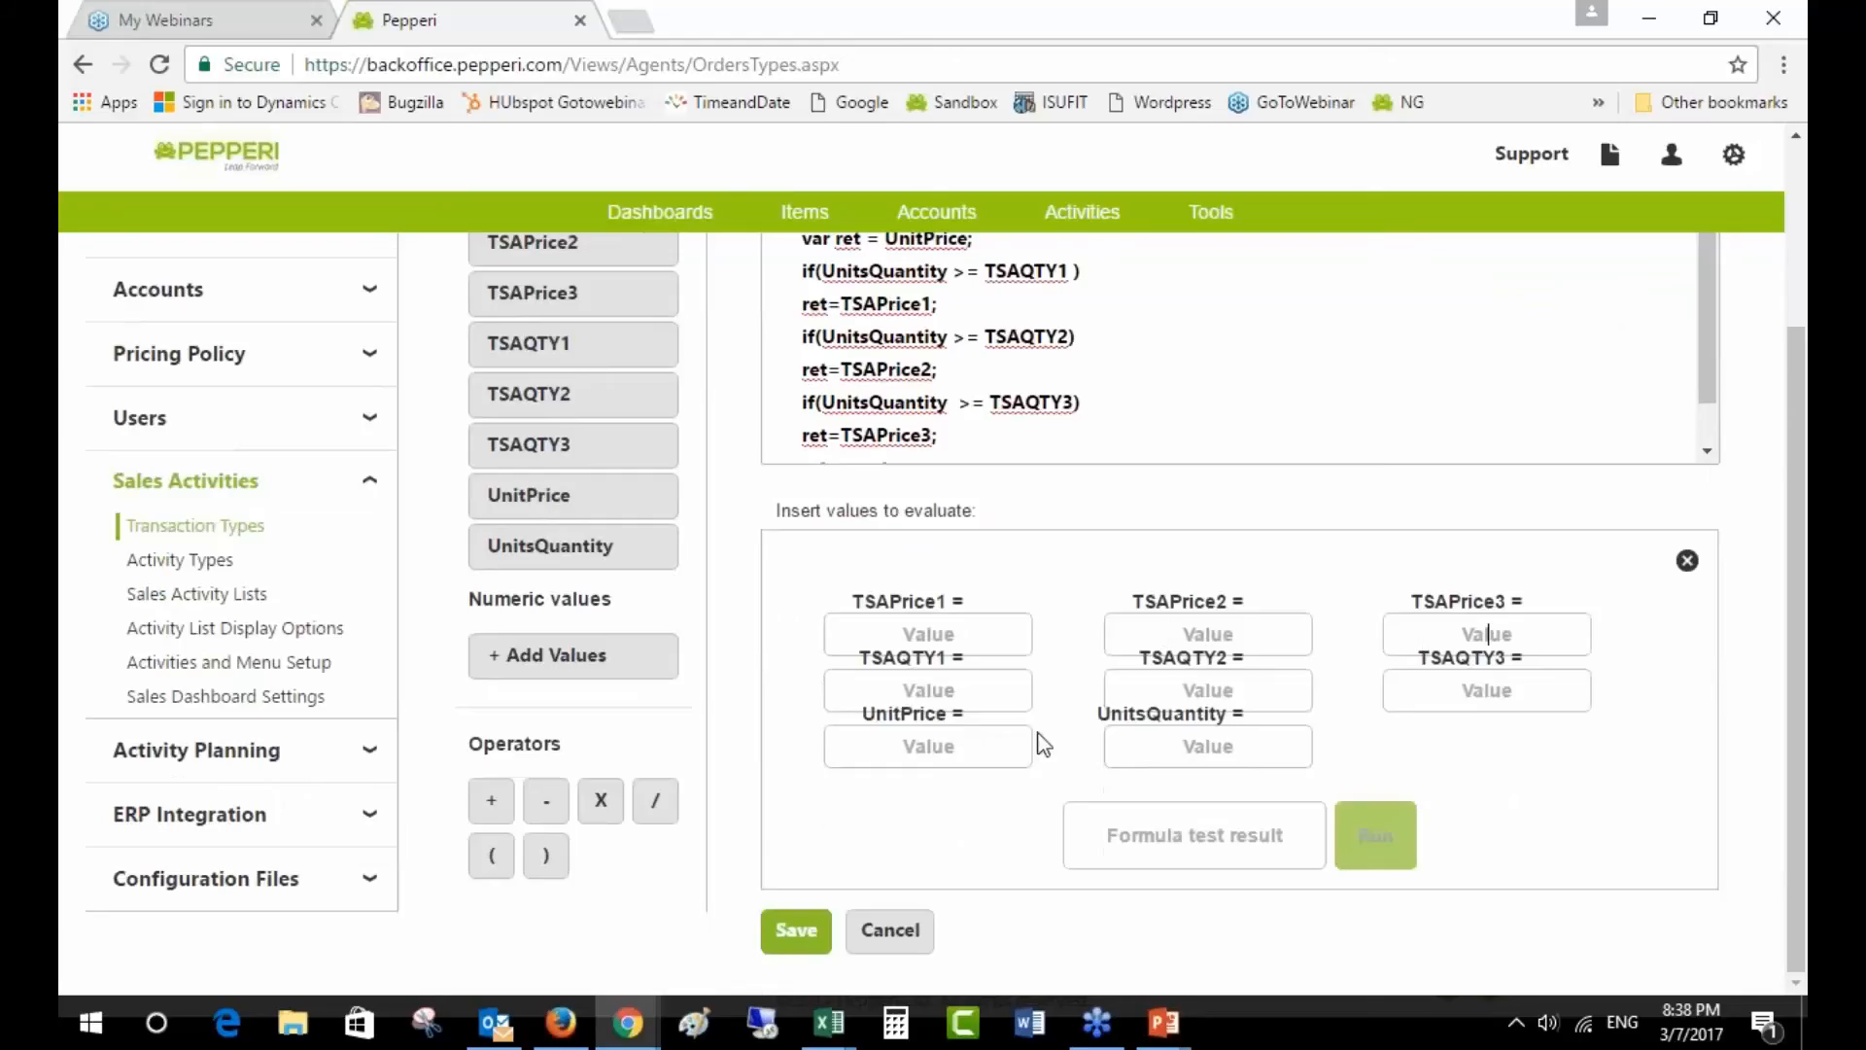
{"action": "left_click", "coordinate": [936, 745]}
{"action": "left_click", "coordinate": [899, 930]}
{"action": "scroll", "coordinate": [1149, 622], "scroll_direction": "up", "scroll_amount": 2}
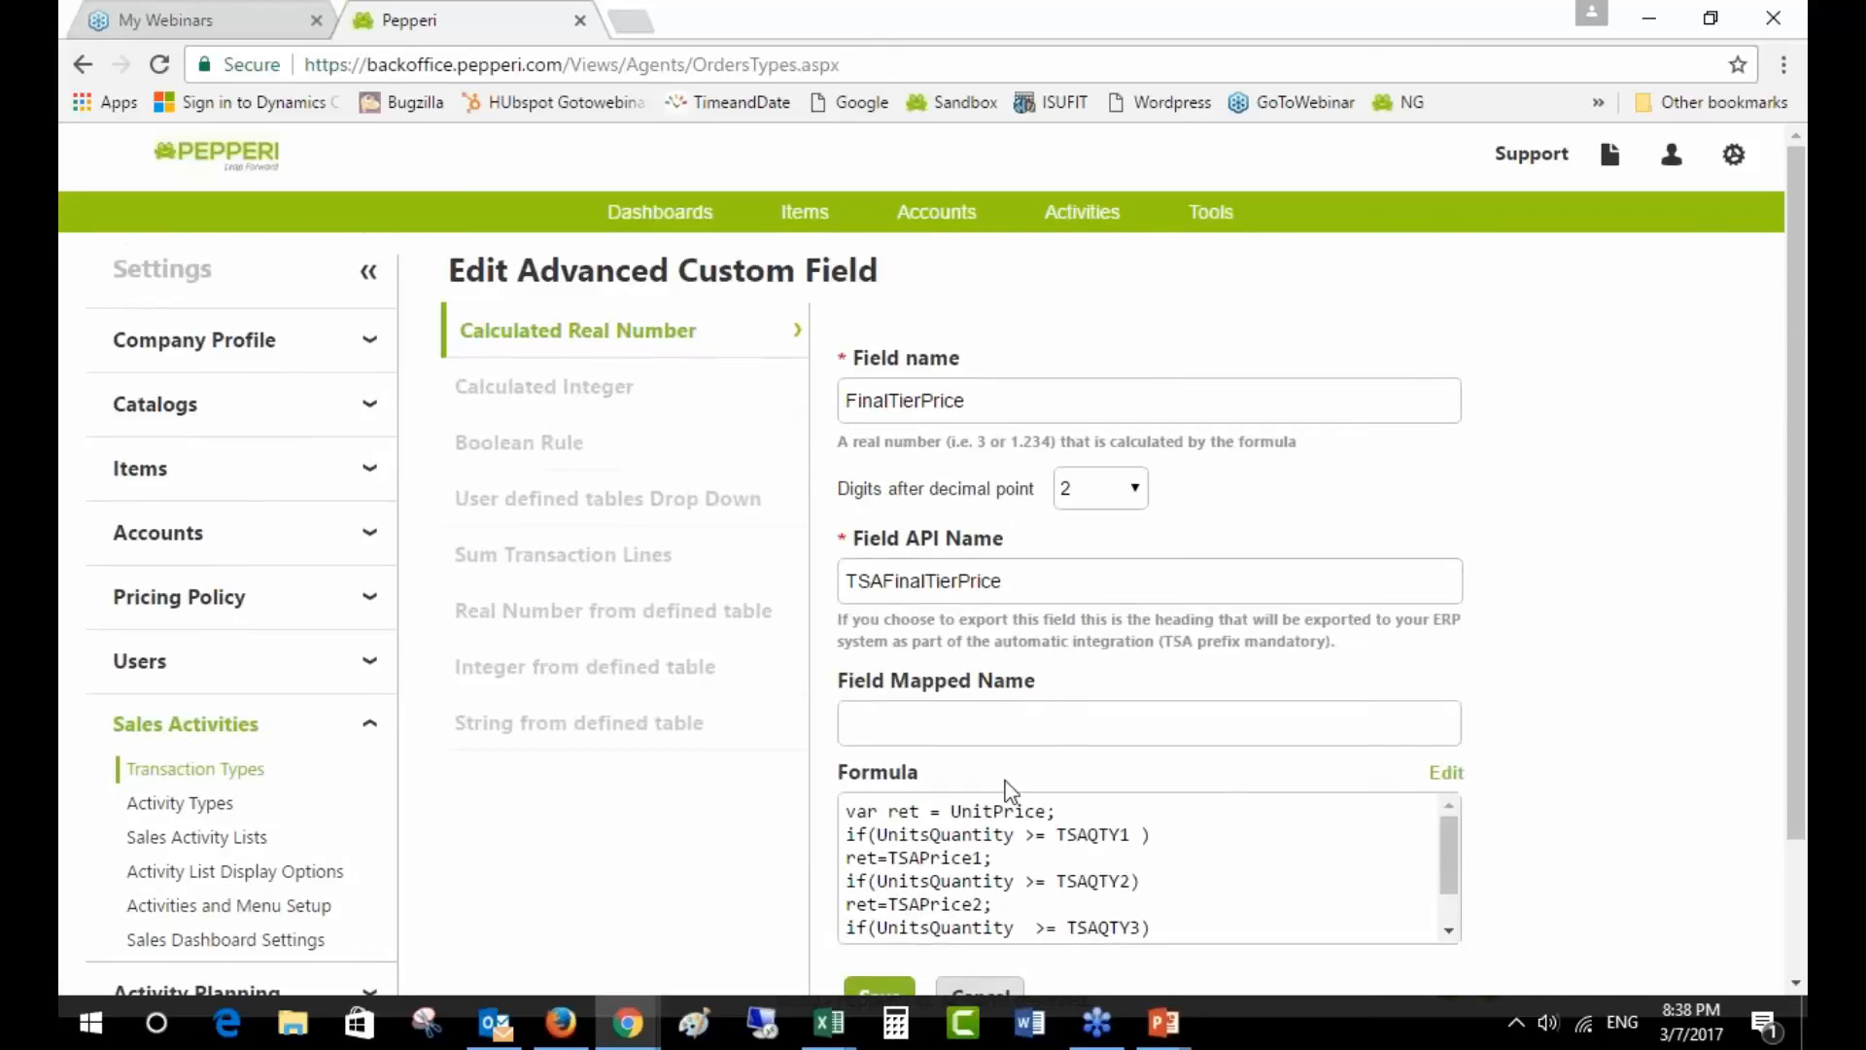
- Walk through the formula's ret and TSAQTY1 terms, cancel, and switch to Excel
{"action": "scroll", "coordinate": [960, 892], "scroll_direction": "down", "scroll_amount": 5}
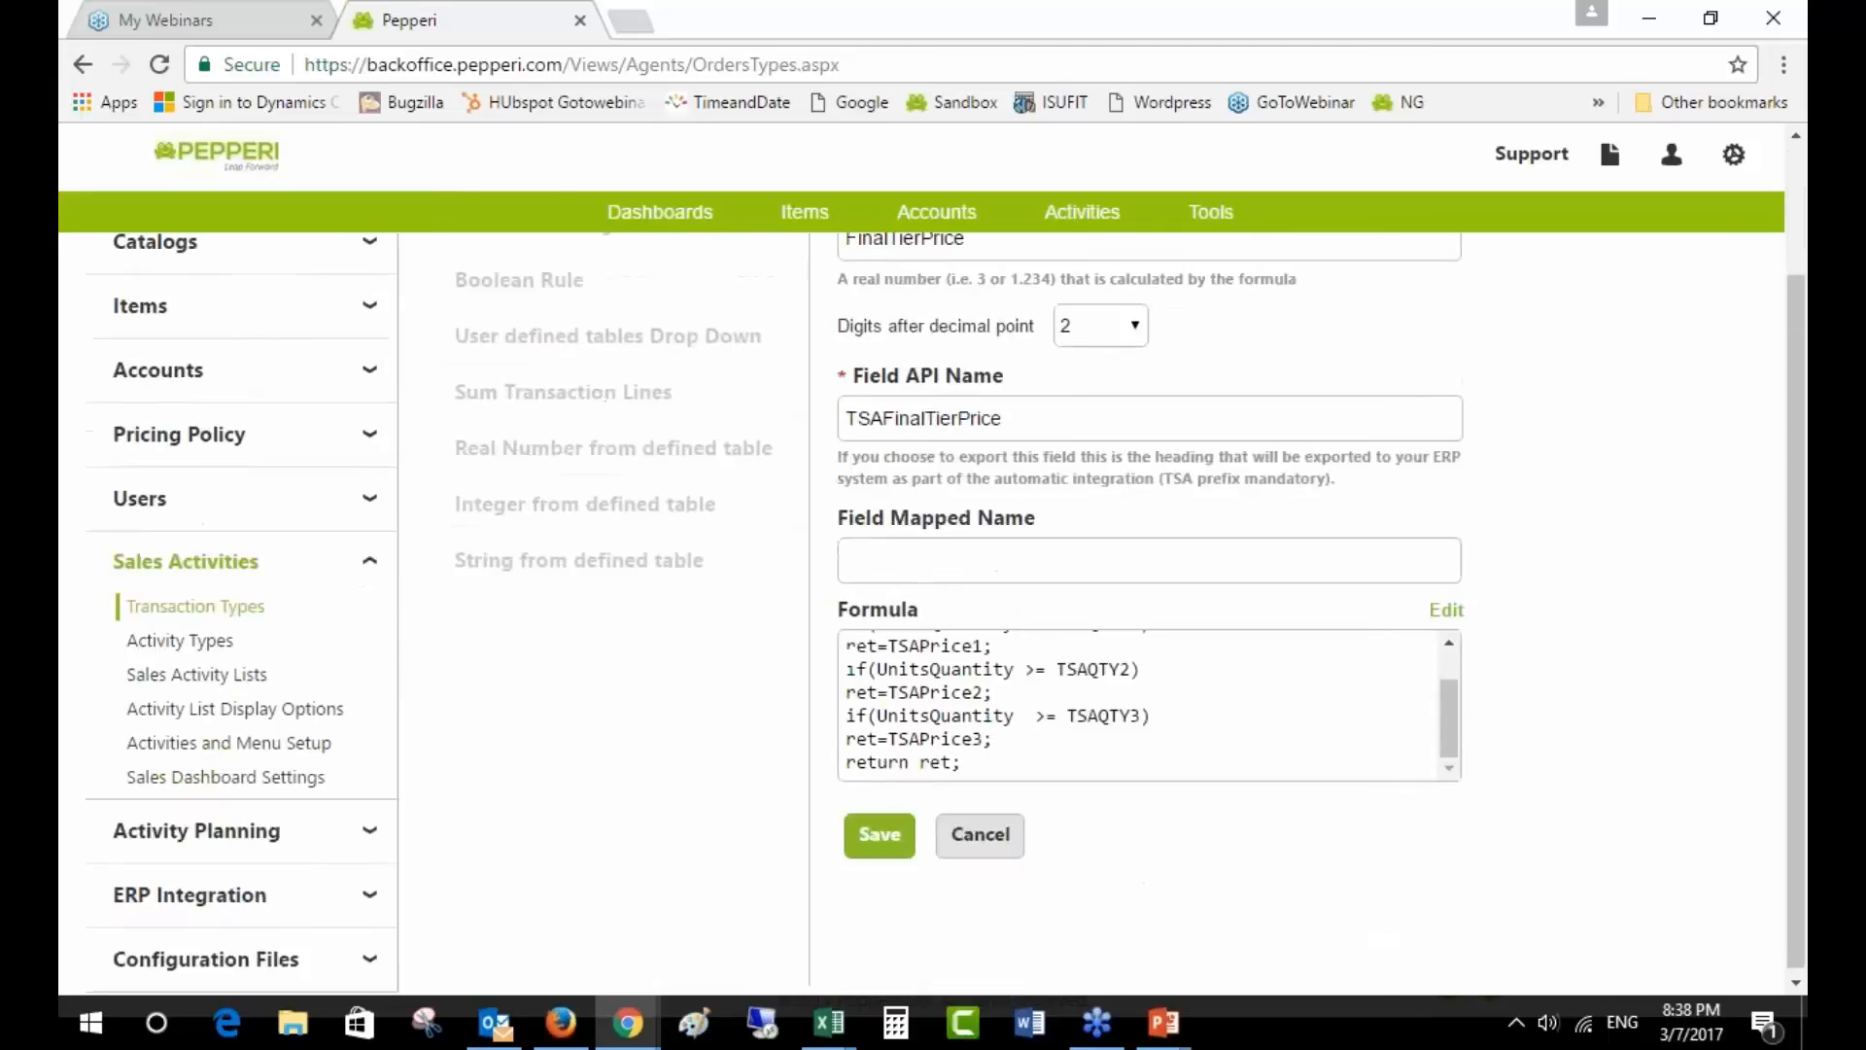
{"action": "scroll", "coordinate": [961, 892], "scroll_direction": "up", "scroll_amount": 3}
{"action": "scroll", "coordinate": [1144, 875], "scroll_direction": "up", "scroll_amount": 1}
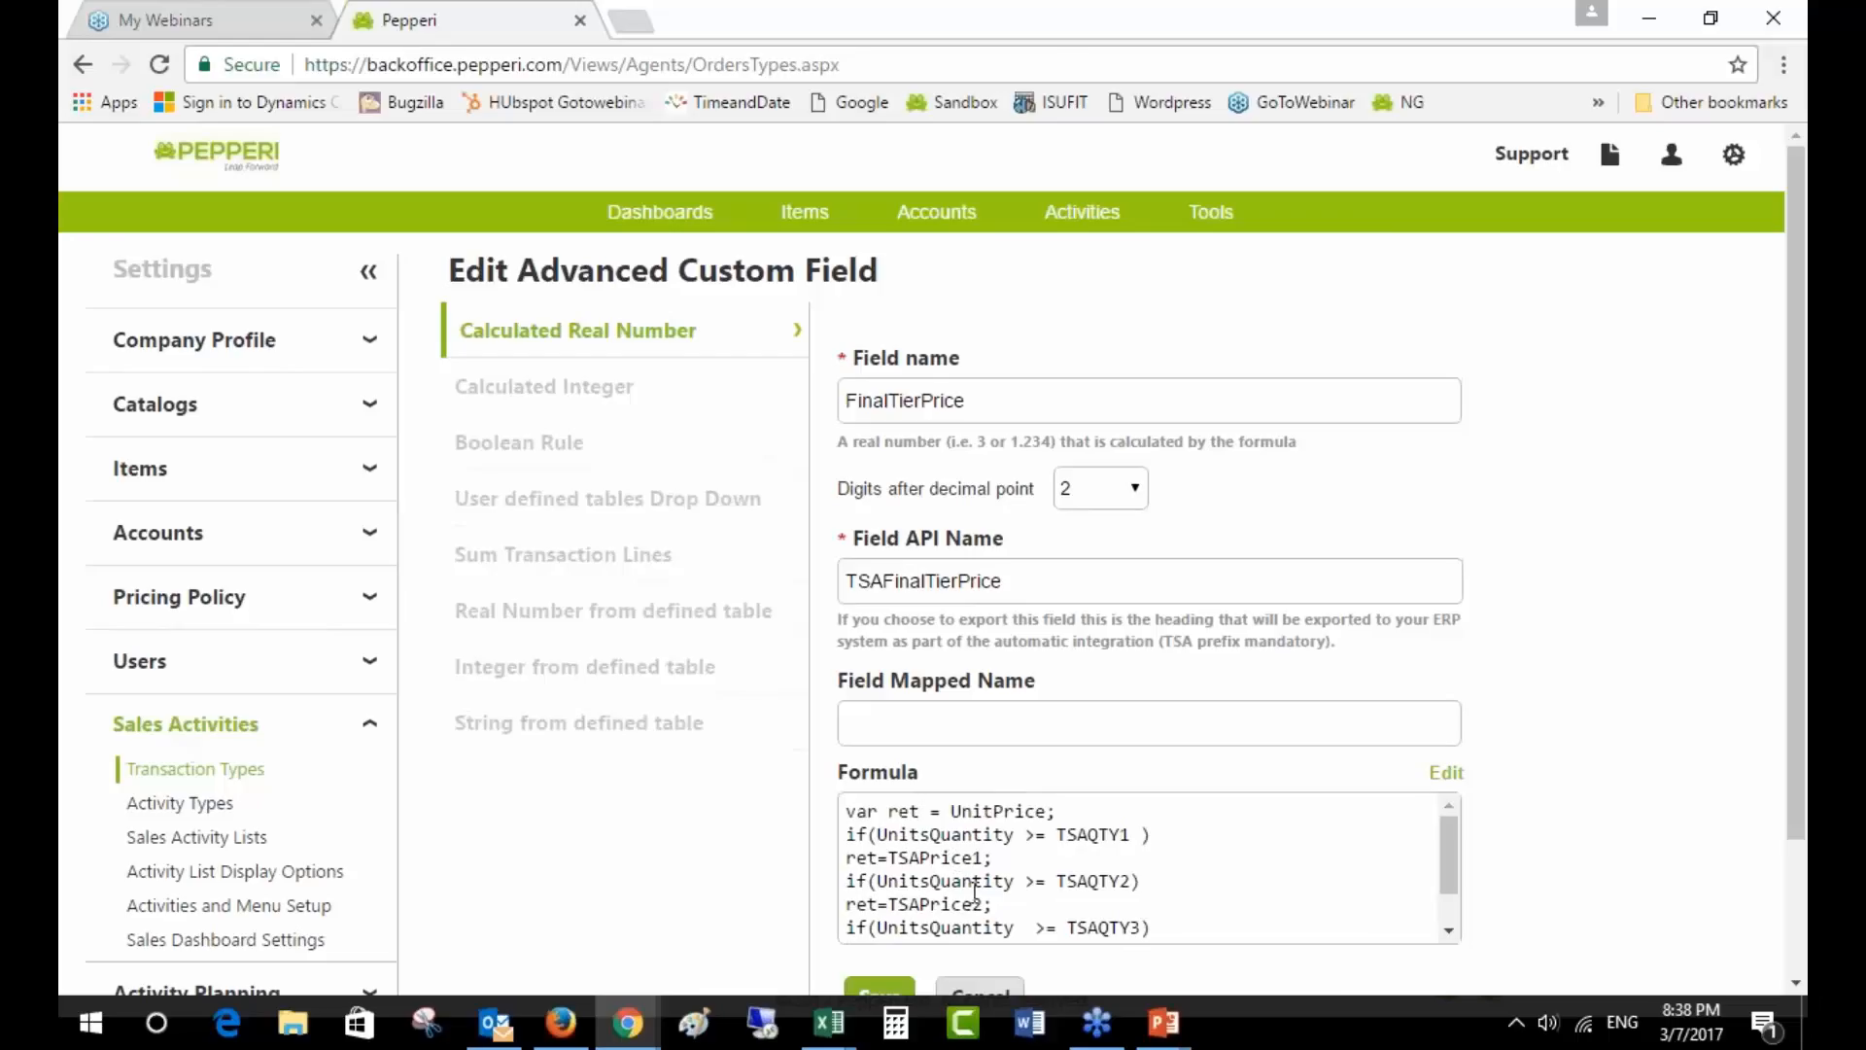
{"action": "scroll", "coordinate": [1001, 899], "scroll_direction": "down", "scroll_amount": 2}
{"action": "scroll", "coordinate": [1020, 890], "scroll_direction": "up", "scroll_amount": 2}
{"action": "double_click", "coordinate": [906, 810]}
{"action": "scroll", "coordinate": [1555, 861], "scroll_direction": "down", "scroll_amount": 2}
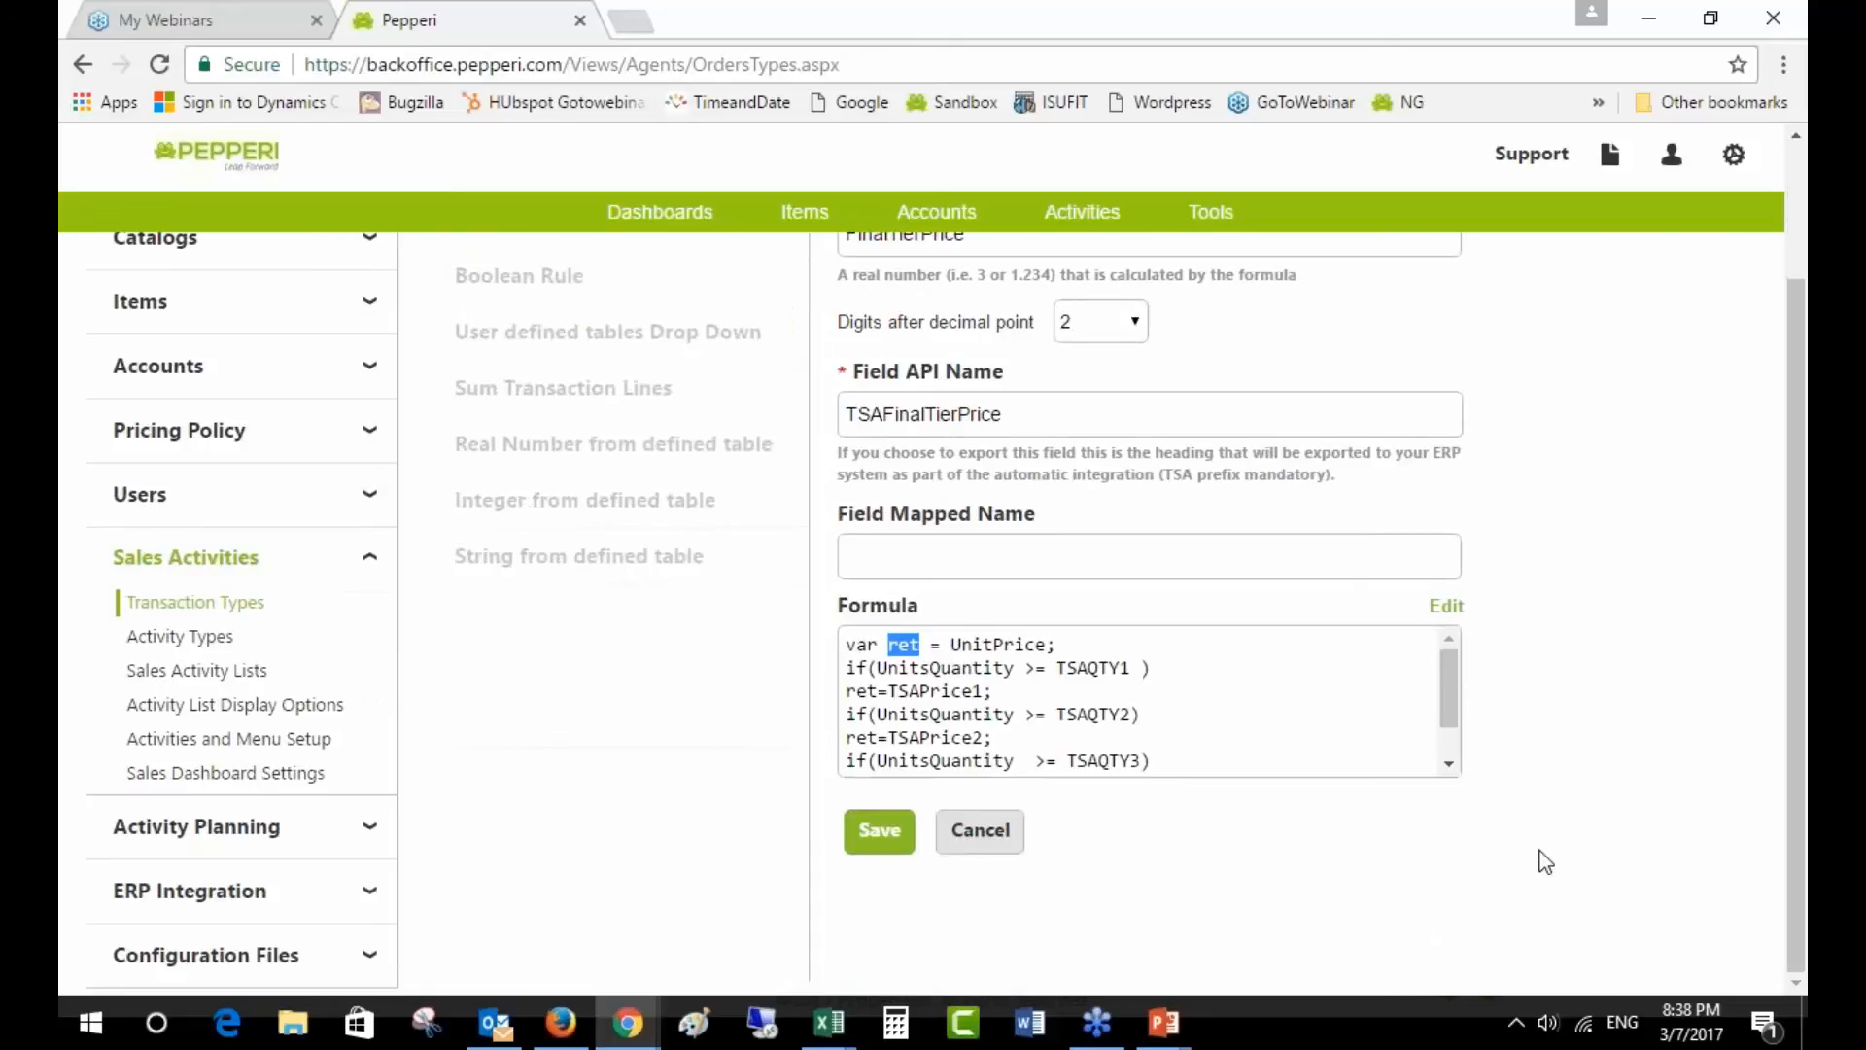
{"action": "left_click_drag", "start_coordinate": [1131, 667], "coordinate": [880, 677]}
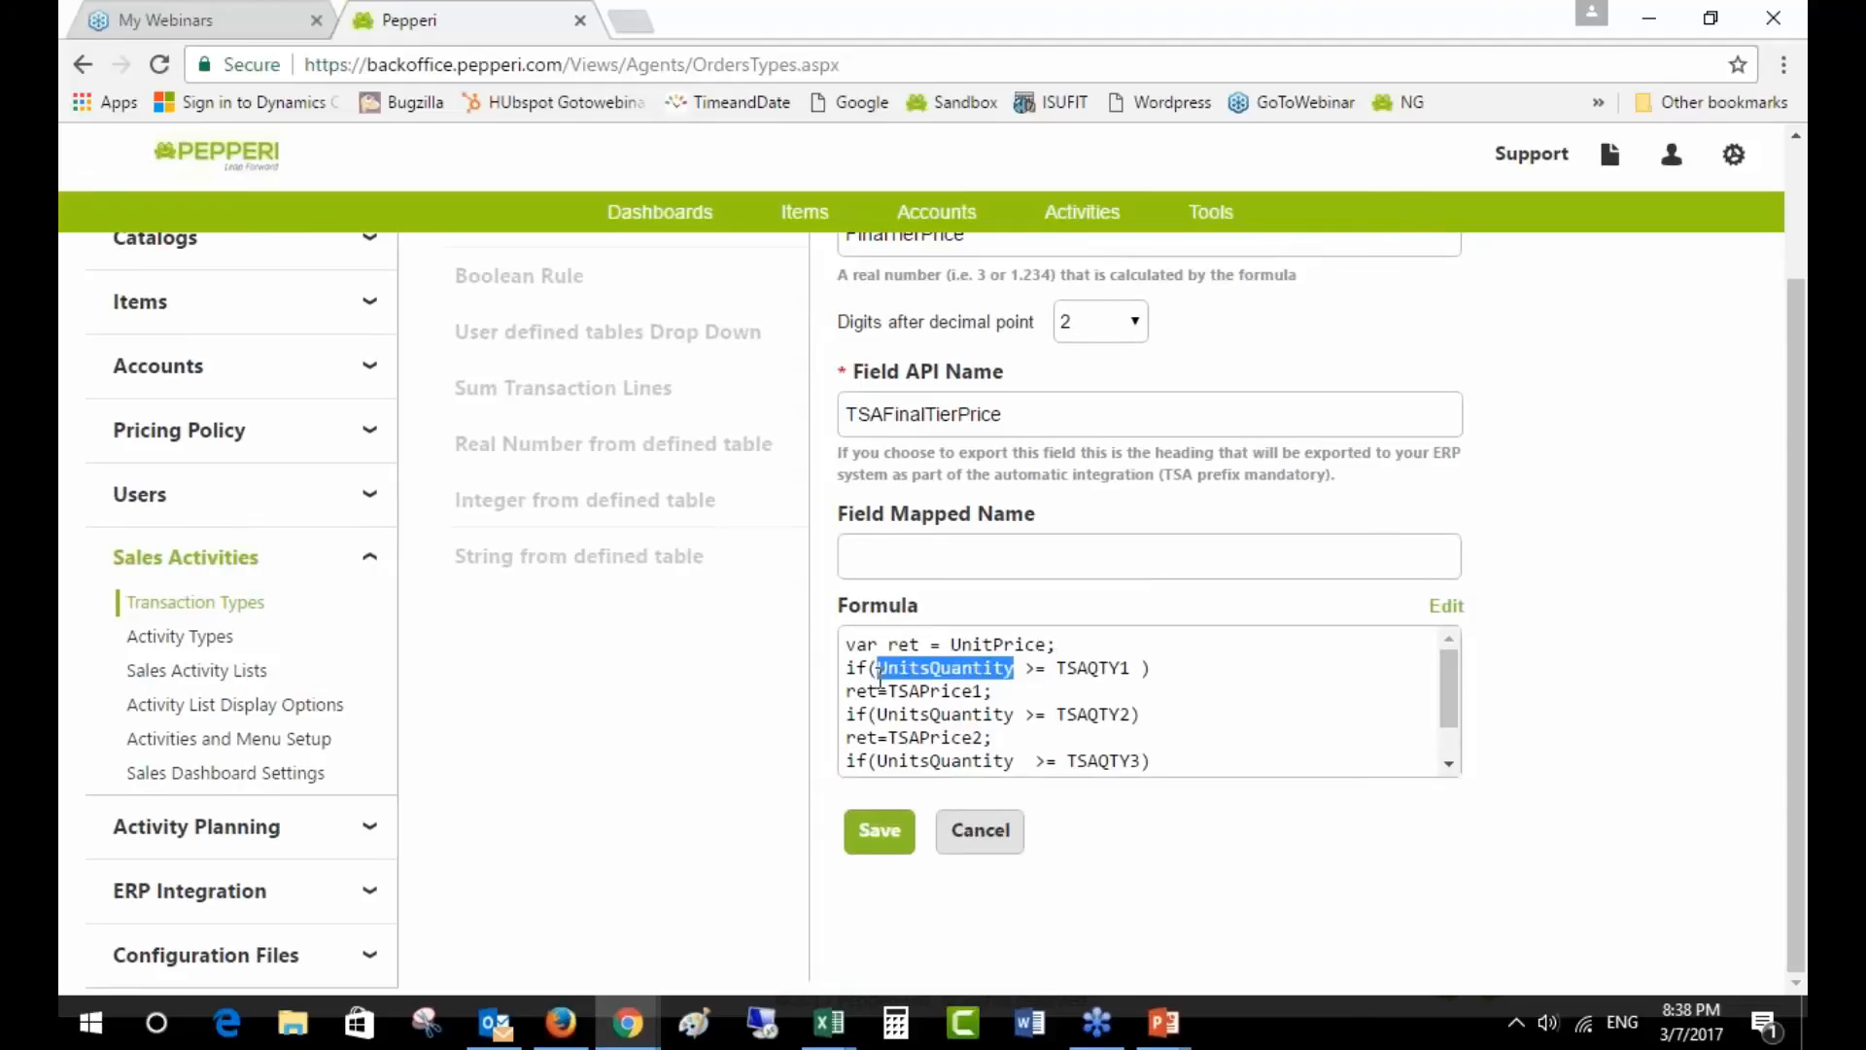
{"action": "left_click", "coordinate": [997, 833]}
{"action": "key", "text": "alt+Tab"}
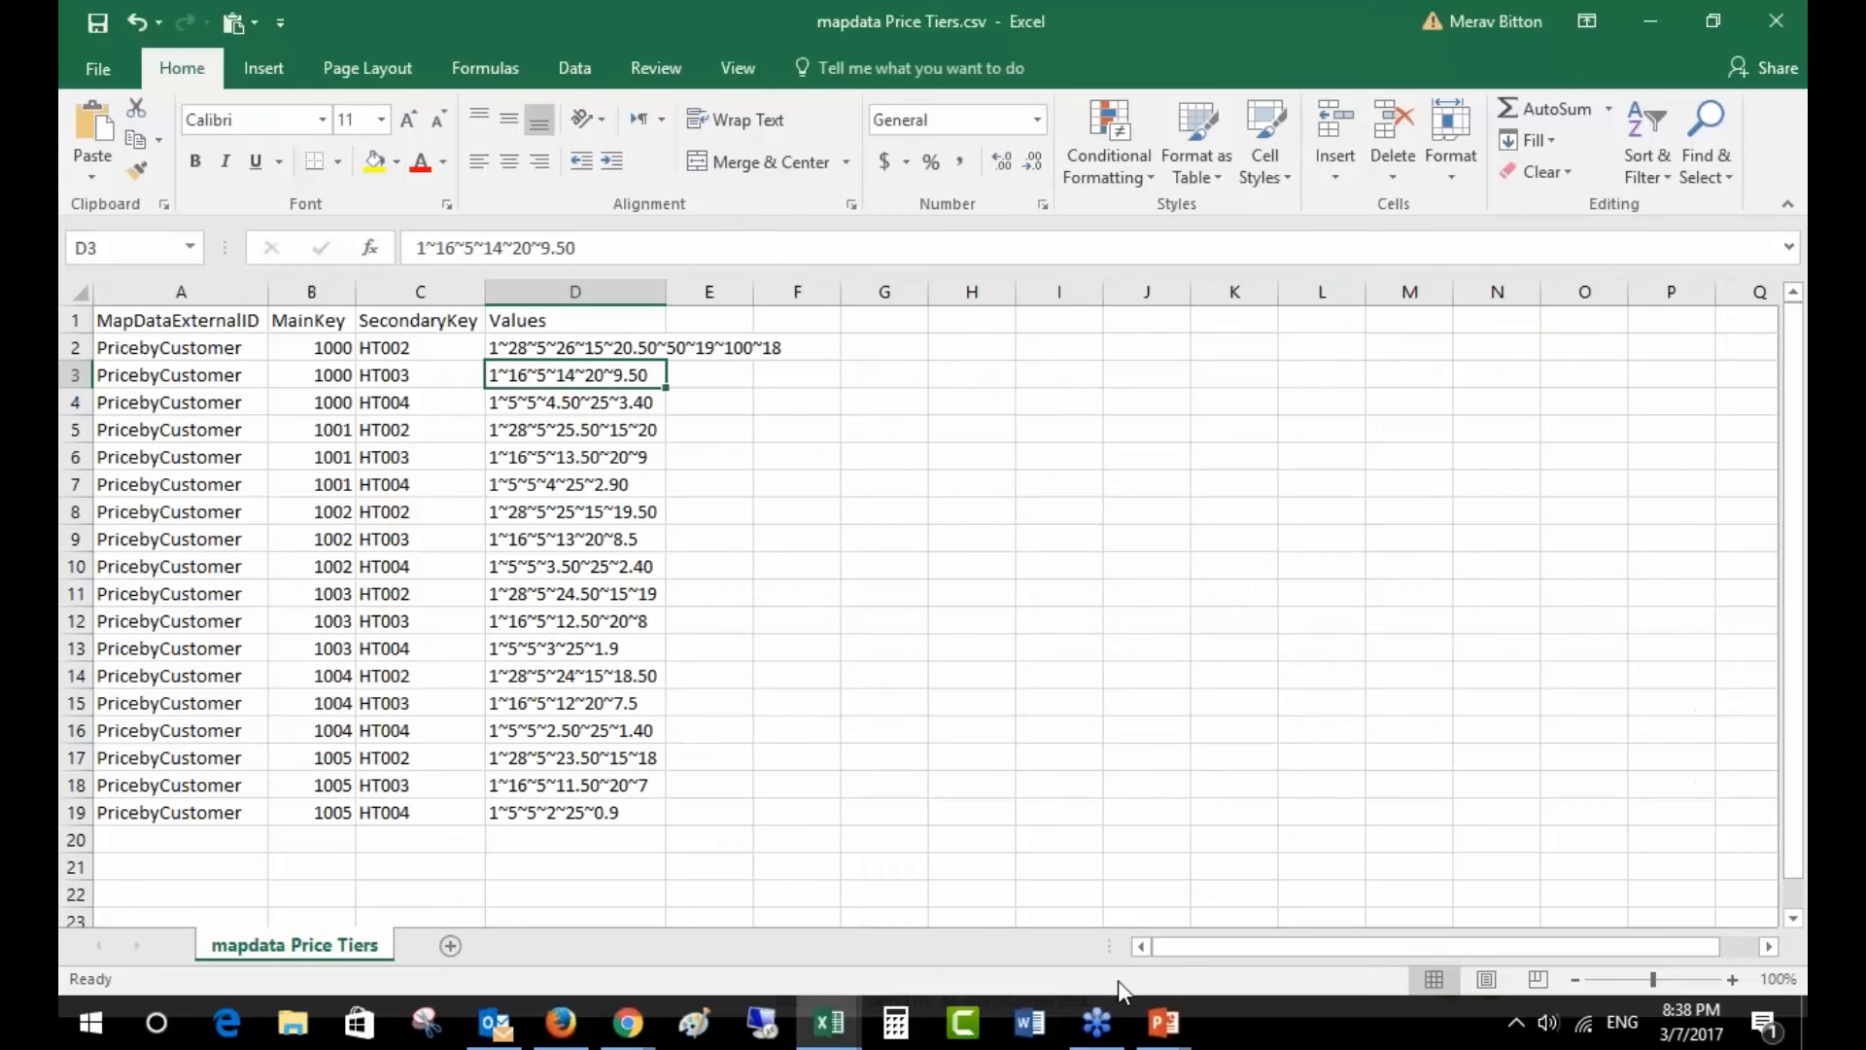
- Switch from the mapdata Price Tiers spreadsheet back to the browser
{"action": "key", "text": "alt+Tab"}
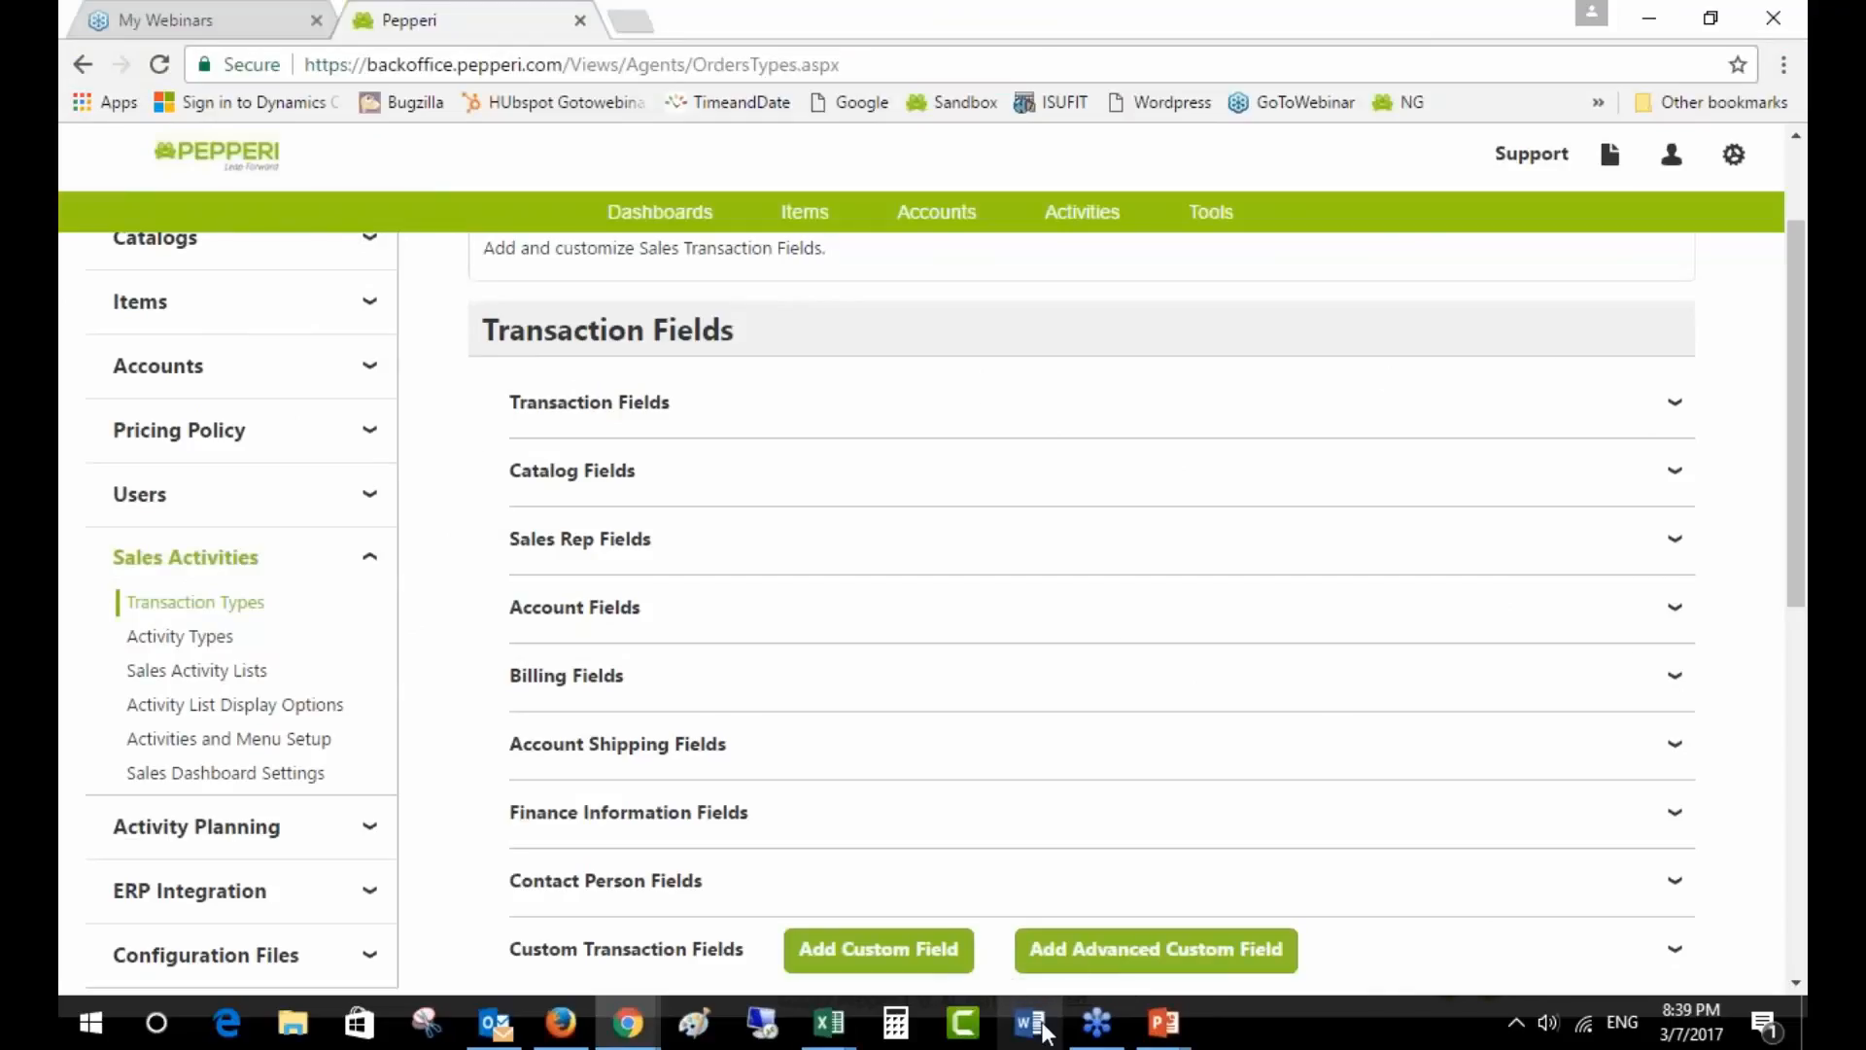
- Open the Pepperi web app address in a new browser tab
{"action": "left_click", "coordinate": [630, 21]}
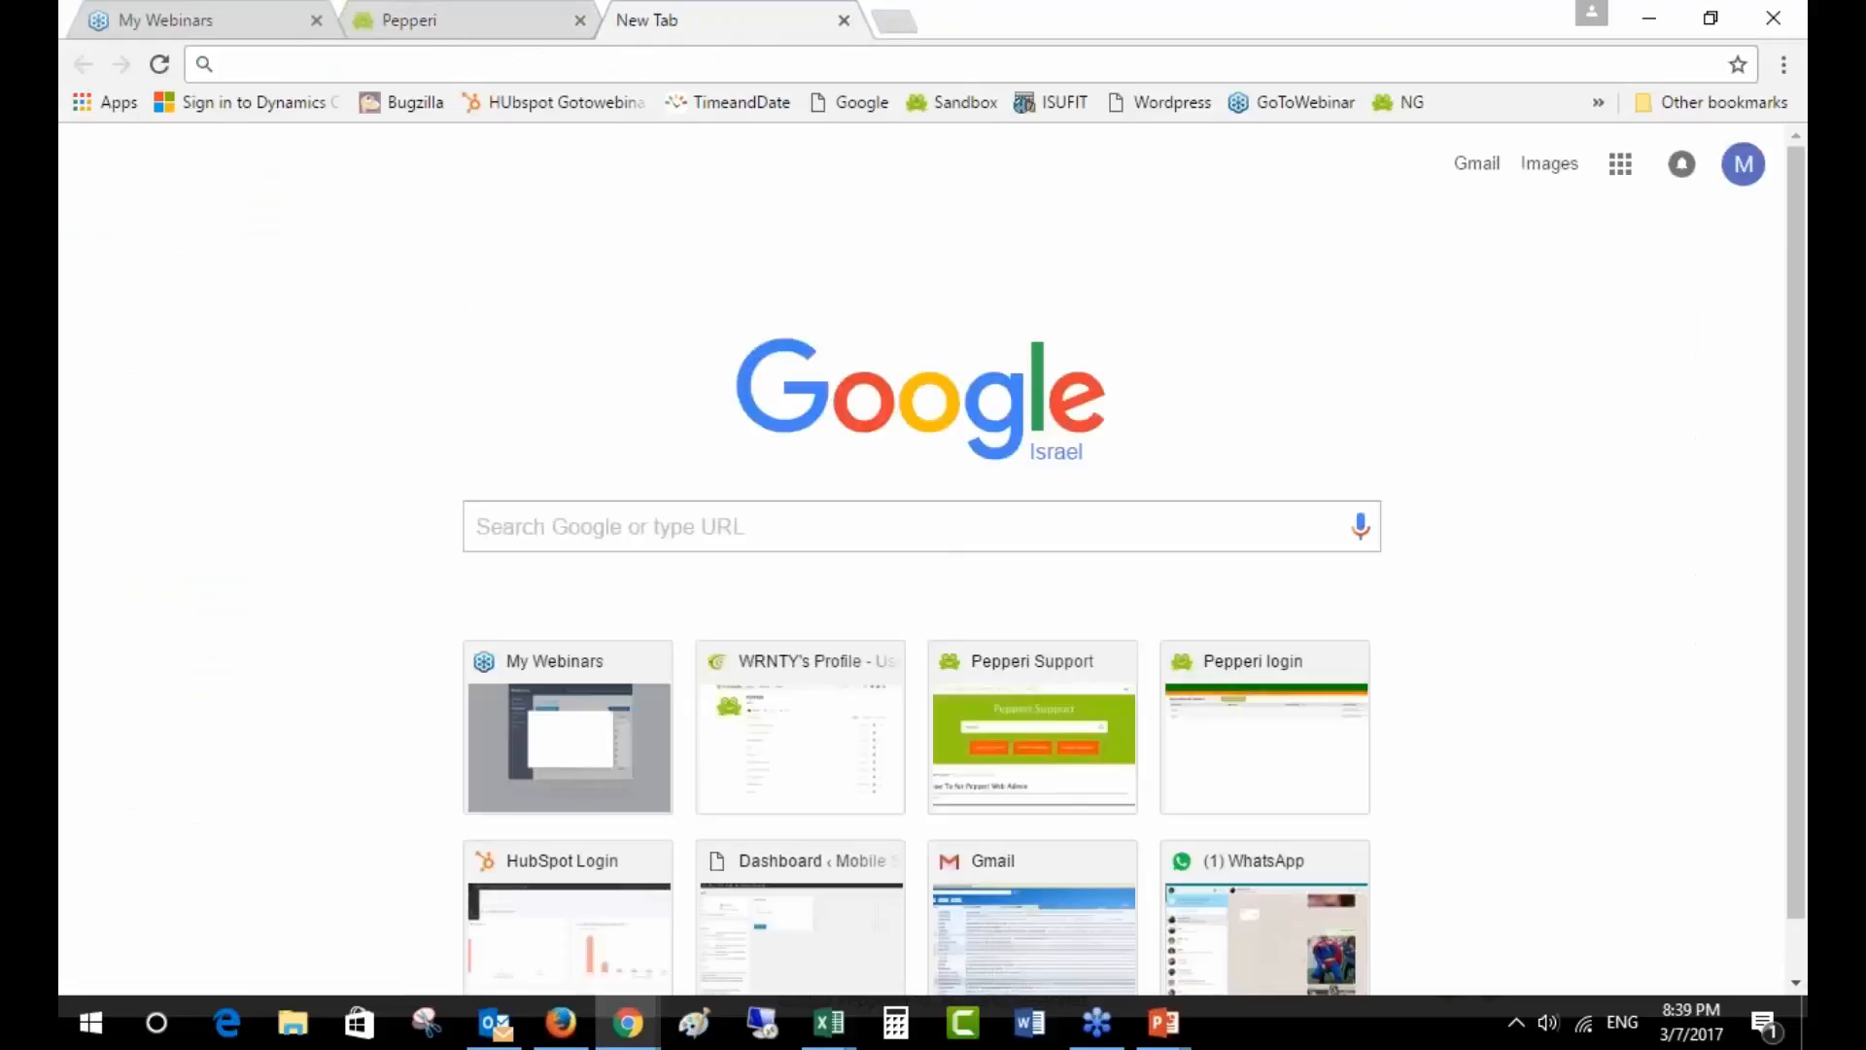
{"action": "type", "text": "app"}
{"action": "key", "text": "Return"}
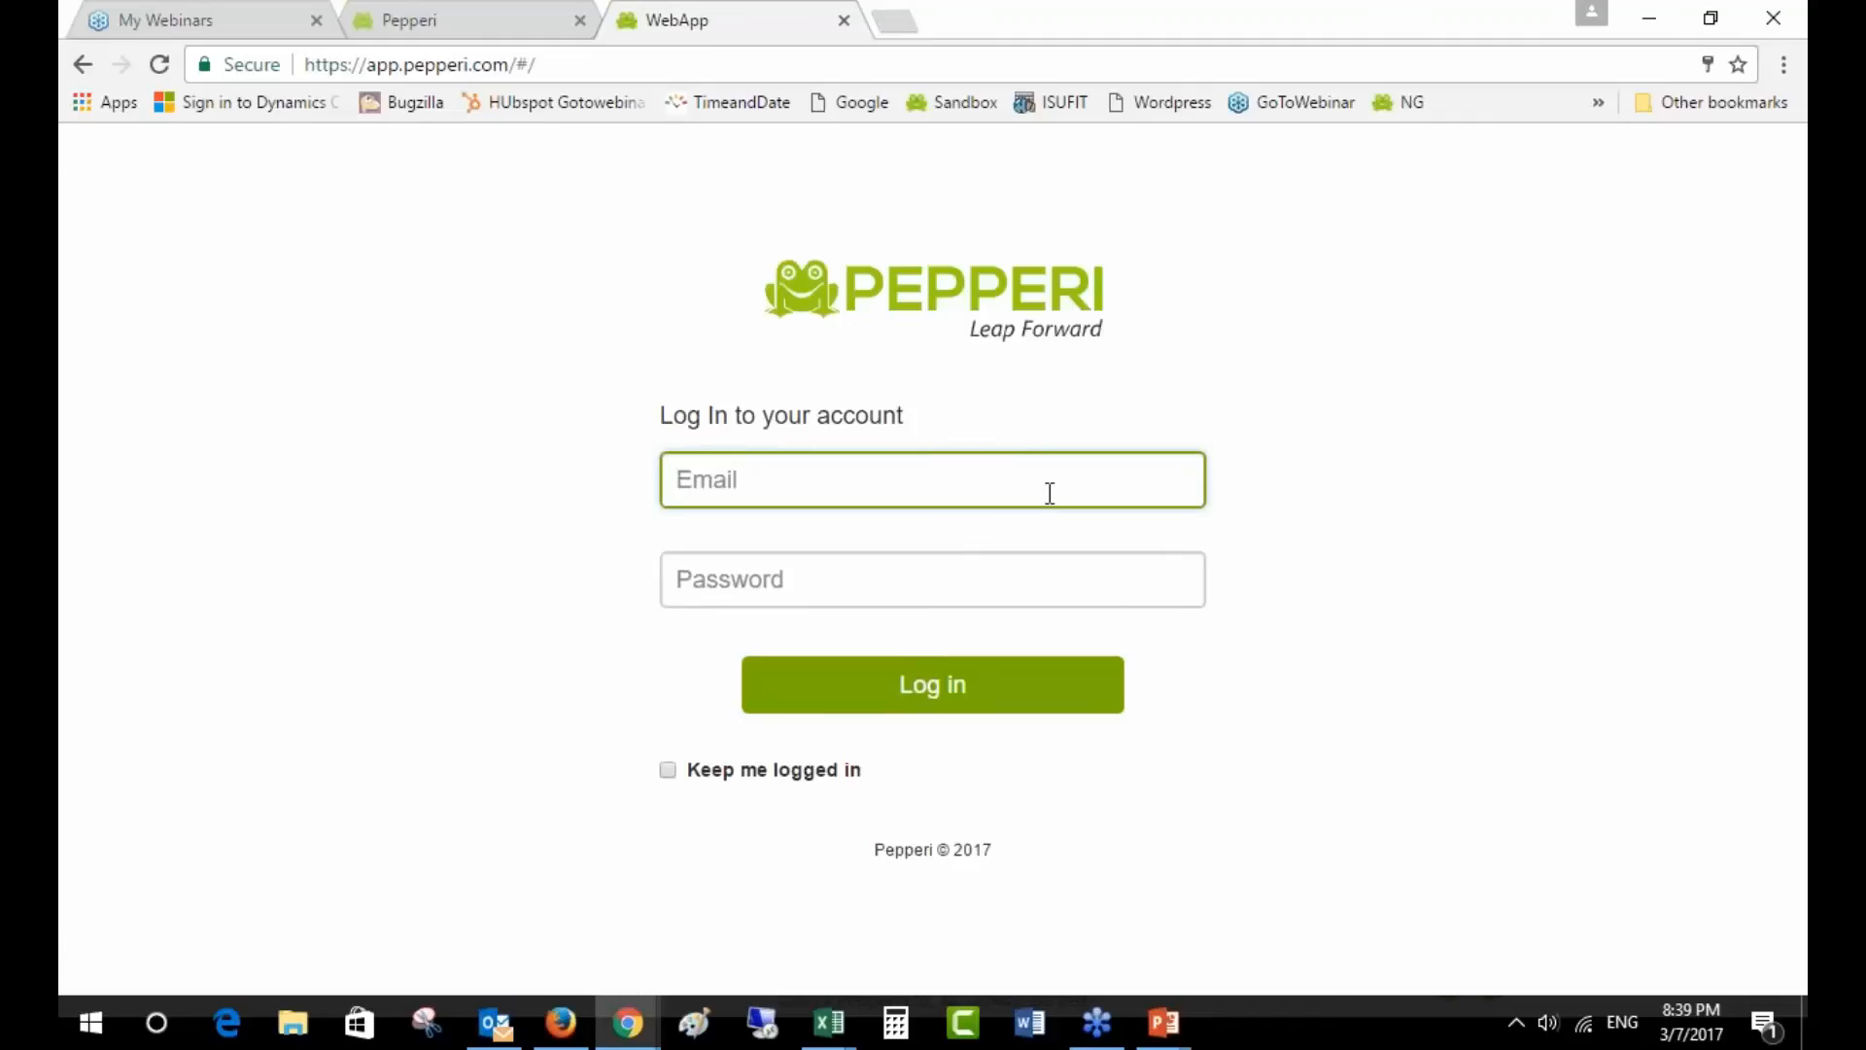
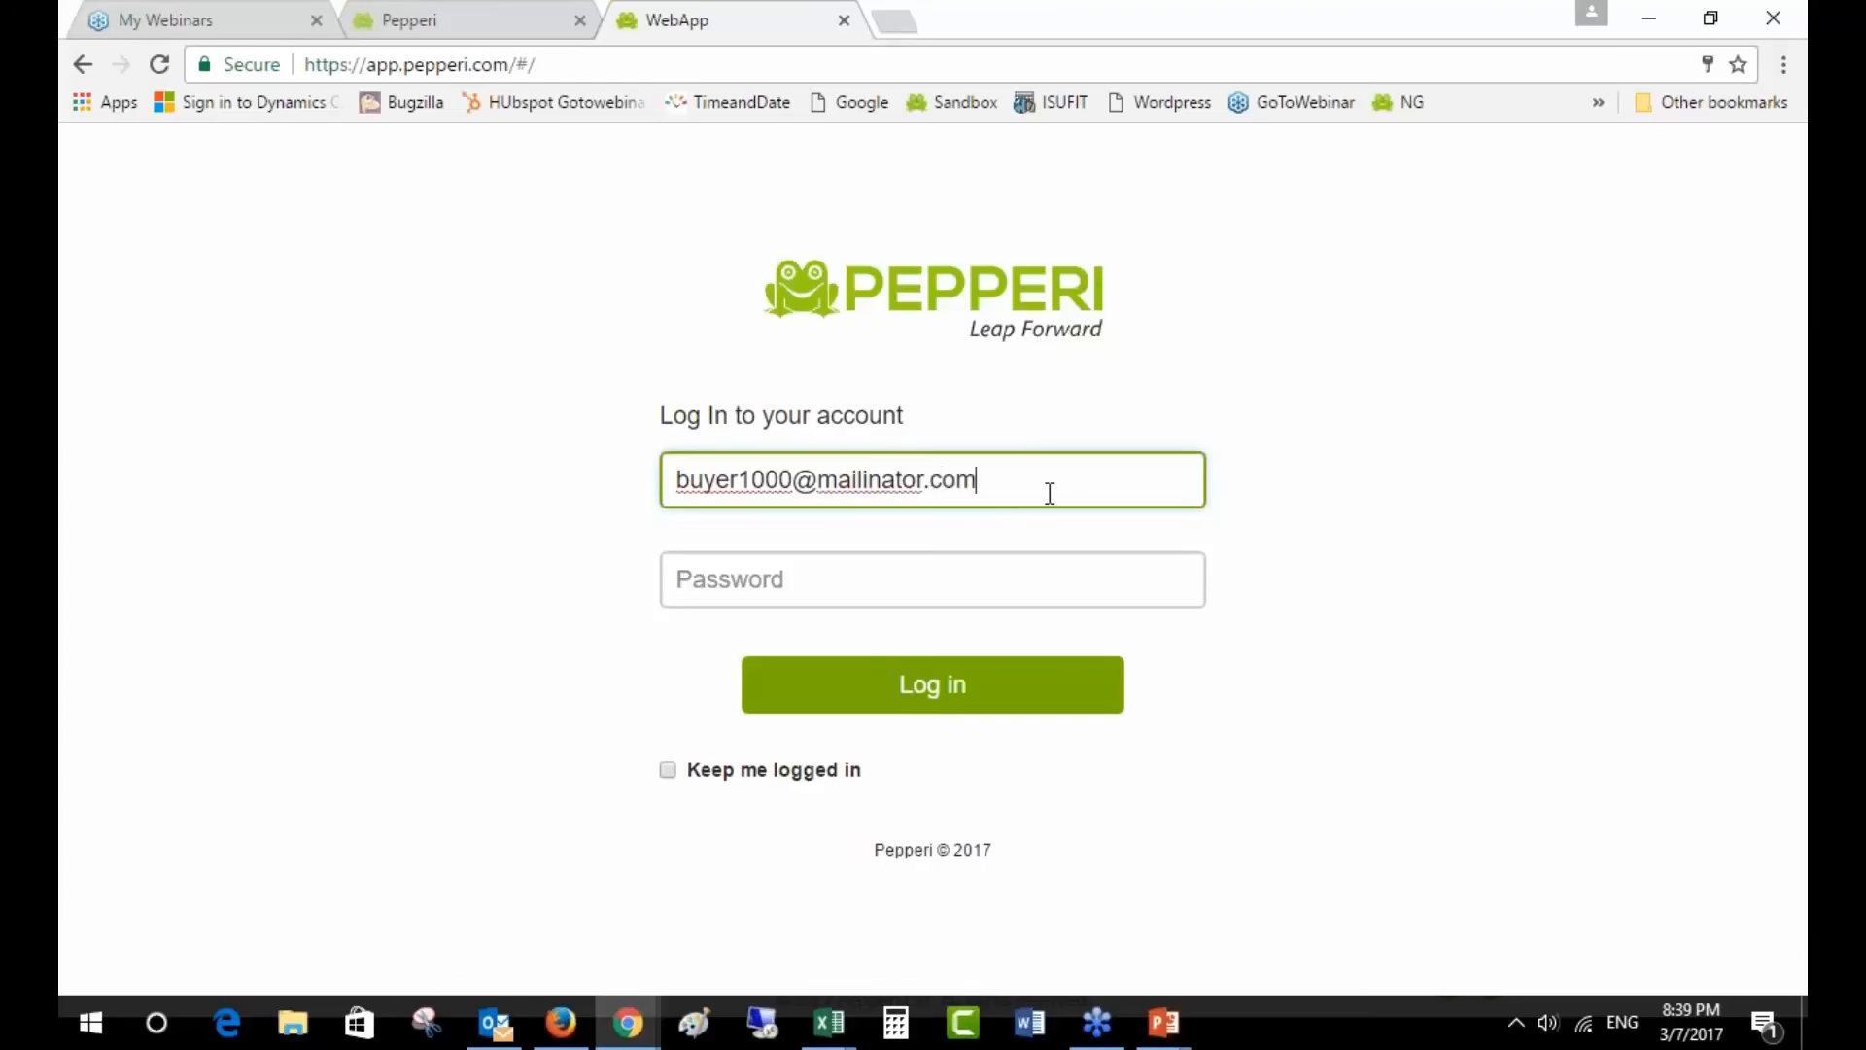
- Sign in with the buyer account's e-mail and password
{"action": "key", "text": "Tab"}
{"action": "type", "text": "•••••"}
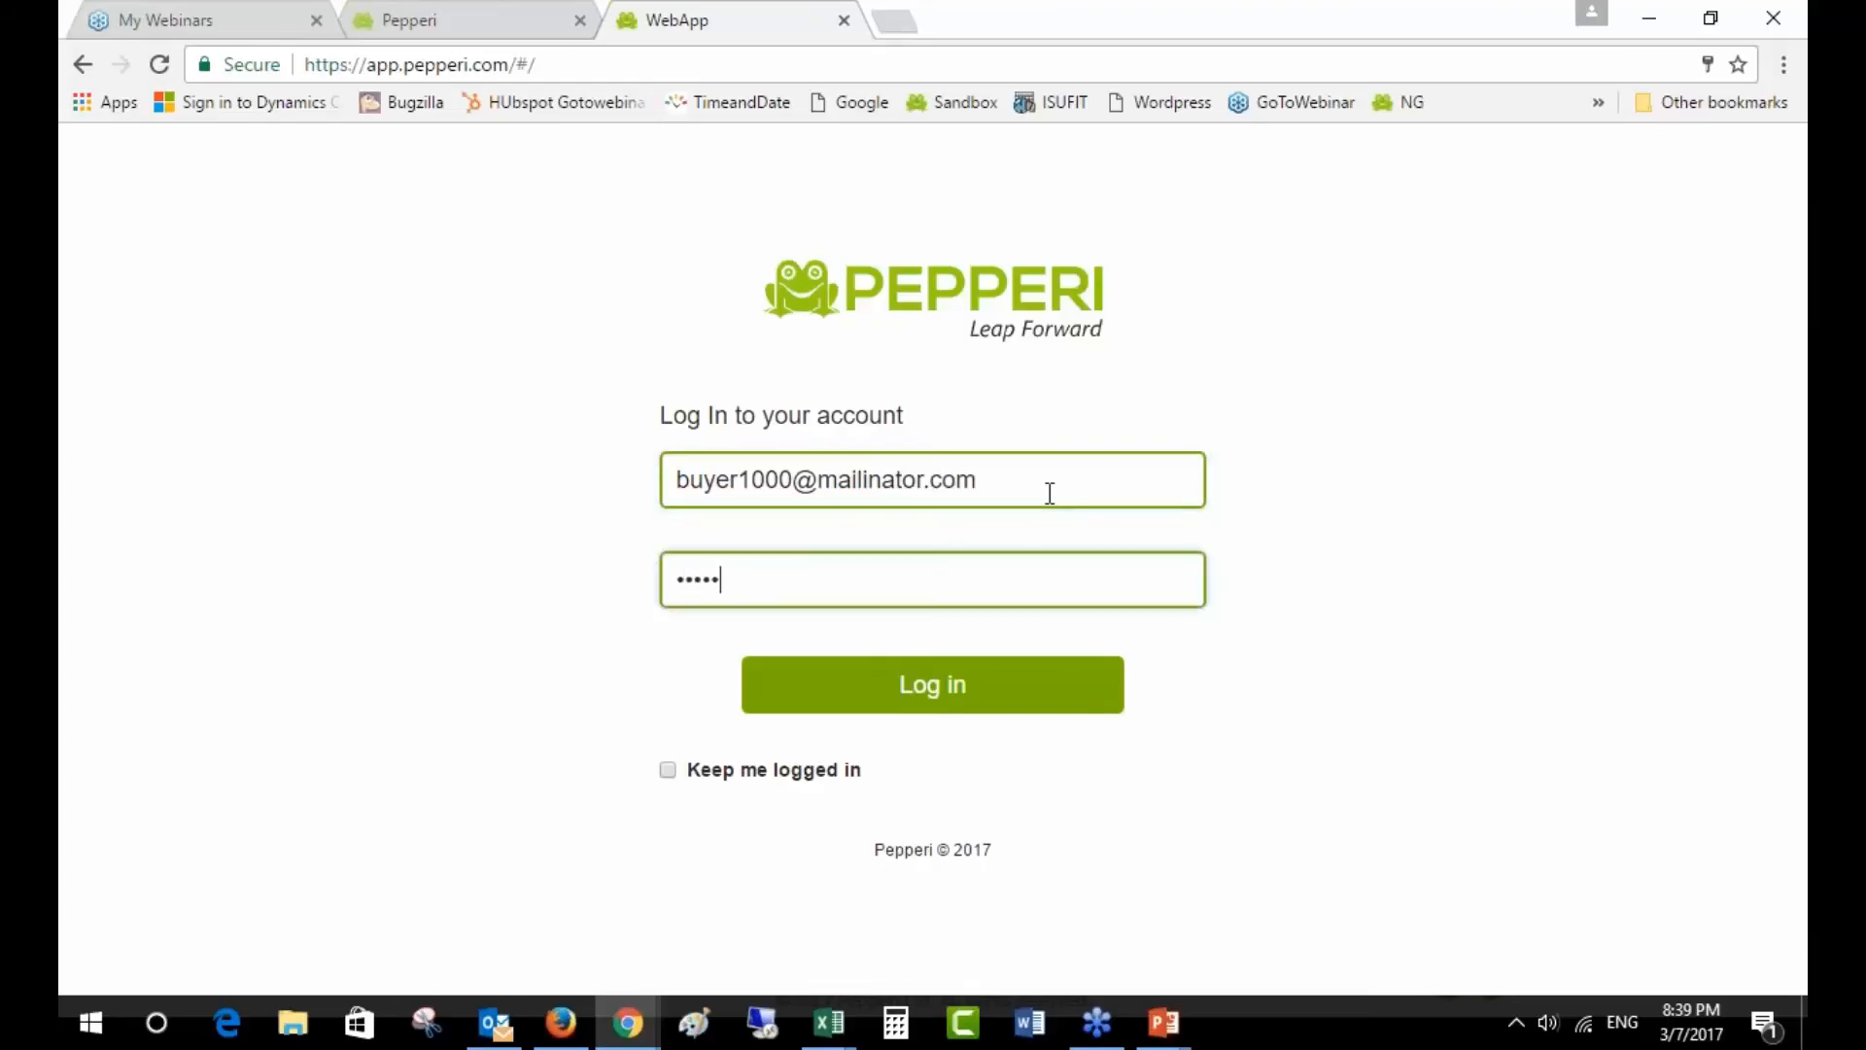
{"action": "key", "text": "BackSpace"}
{"action": "key", "text": "BackSpace"}
{"action": "key", "text": "BackSpace"}
{"action": "key", "text": "BackSpace"}
{"action": "key", "text": "BackSpace"}
{"action": "type", "text": "•••••••••"}
{"action": "key", "text": "Return"}
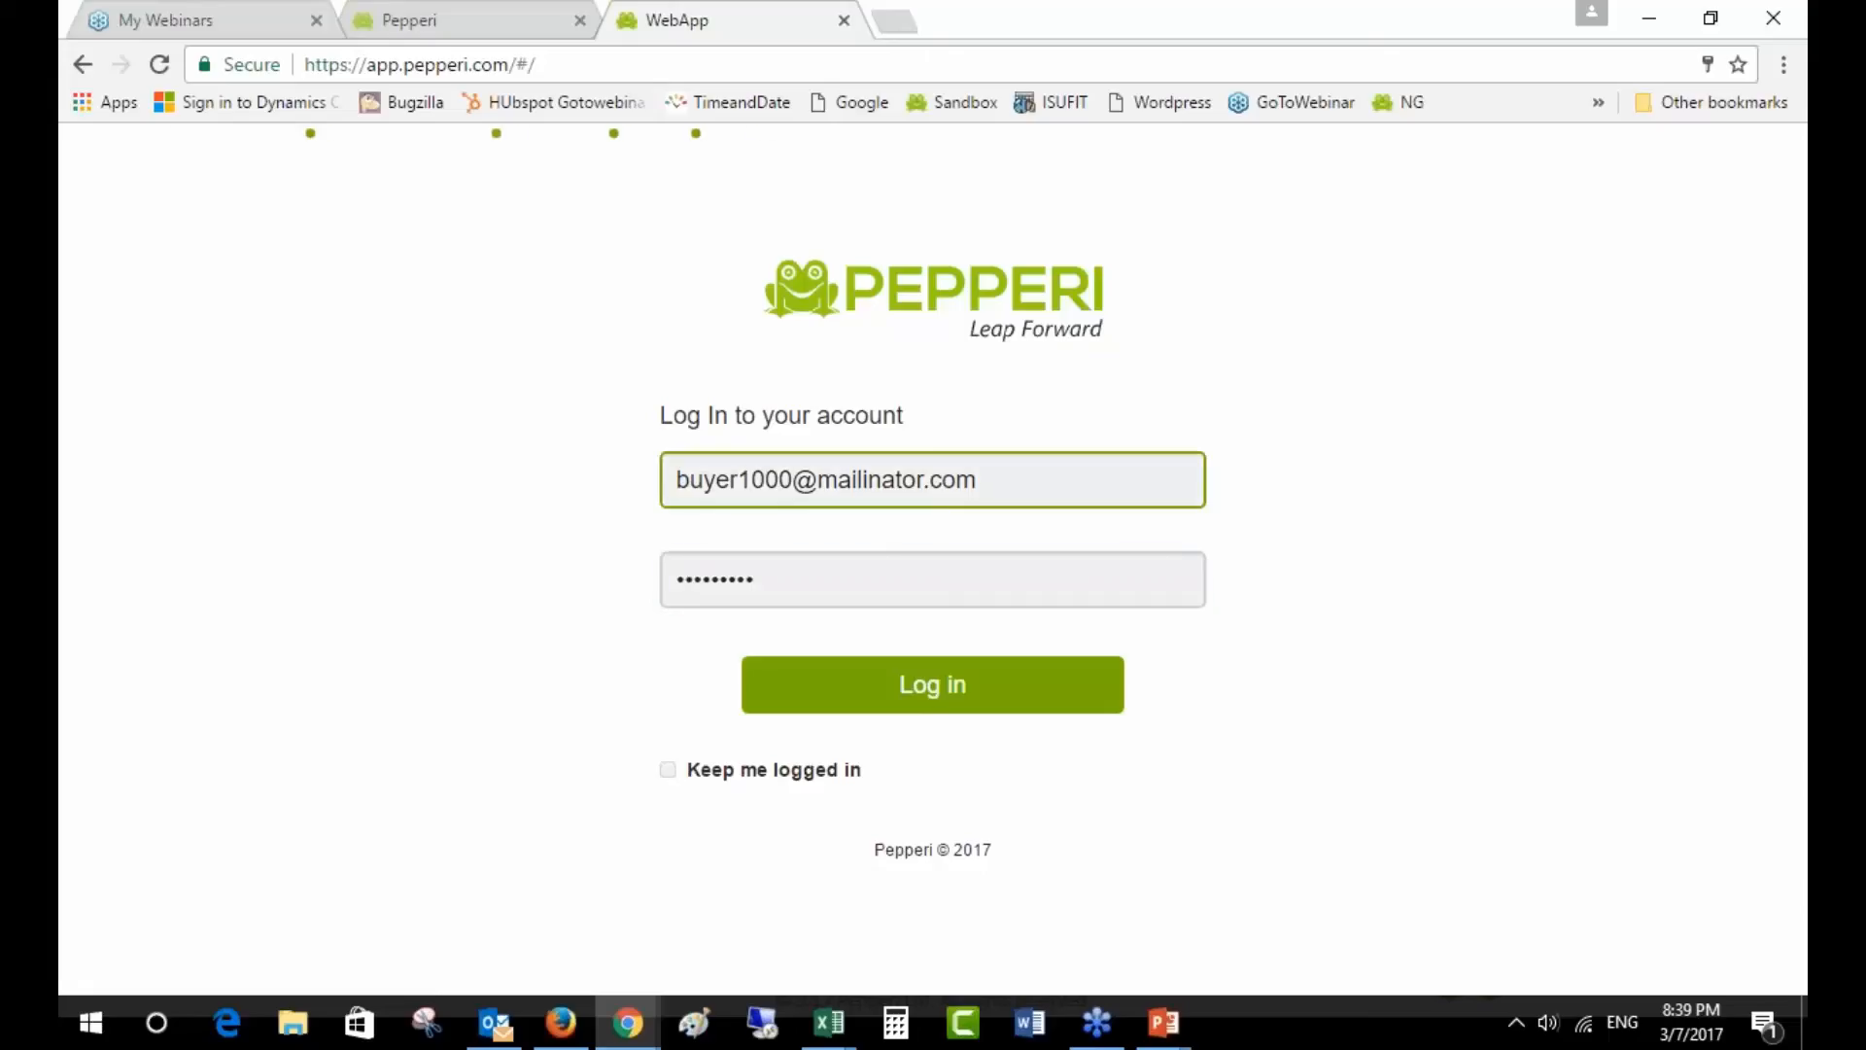
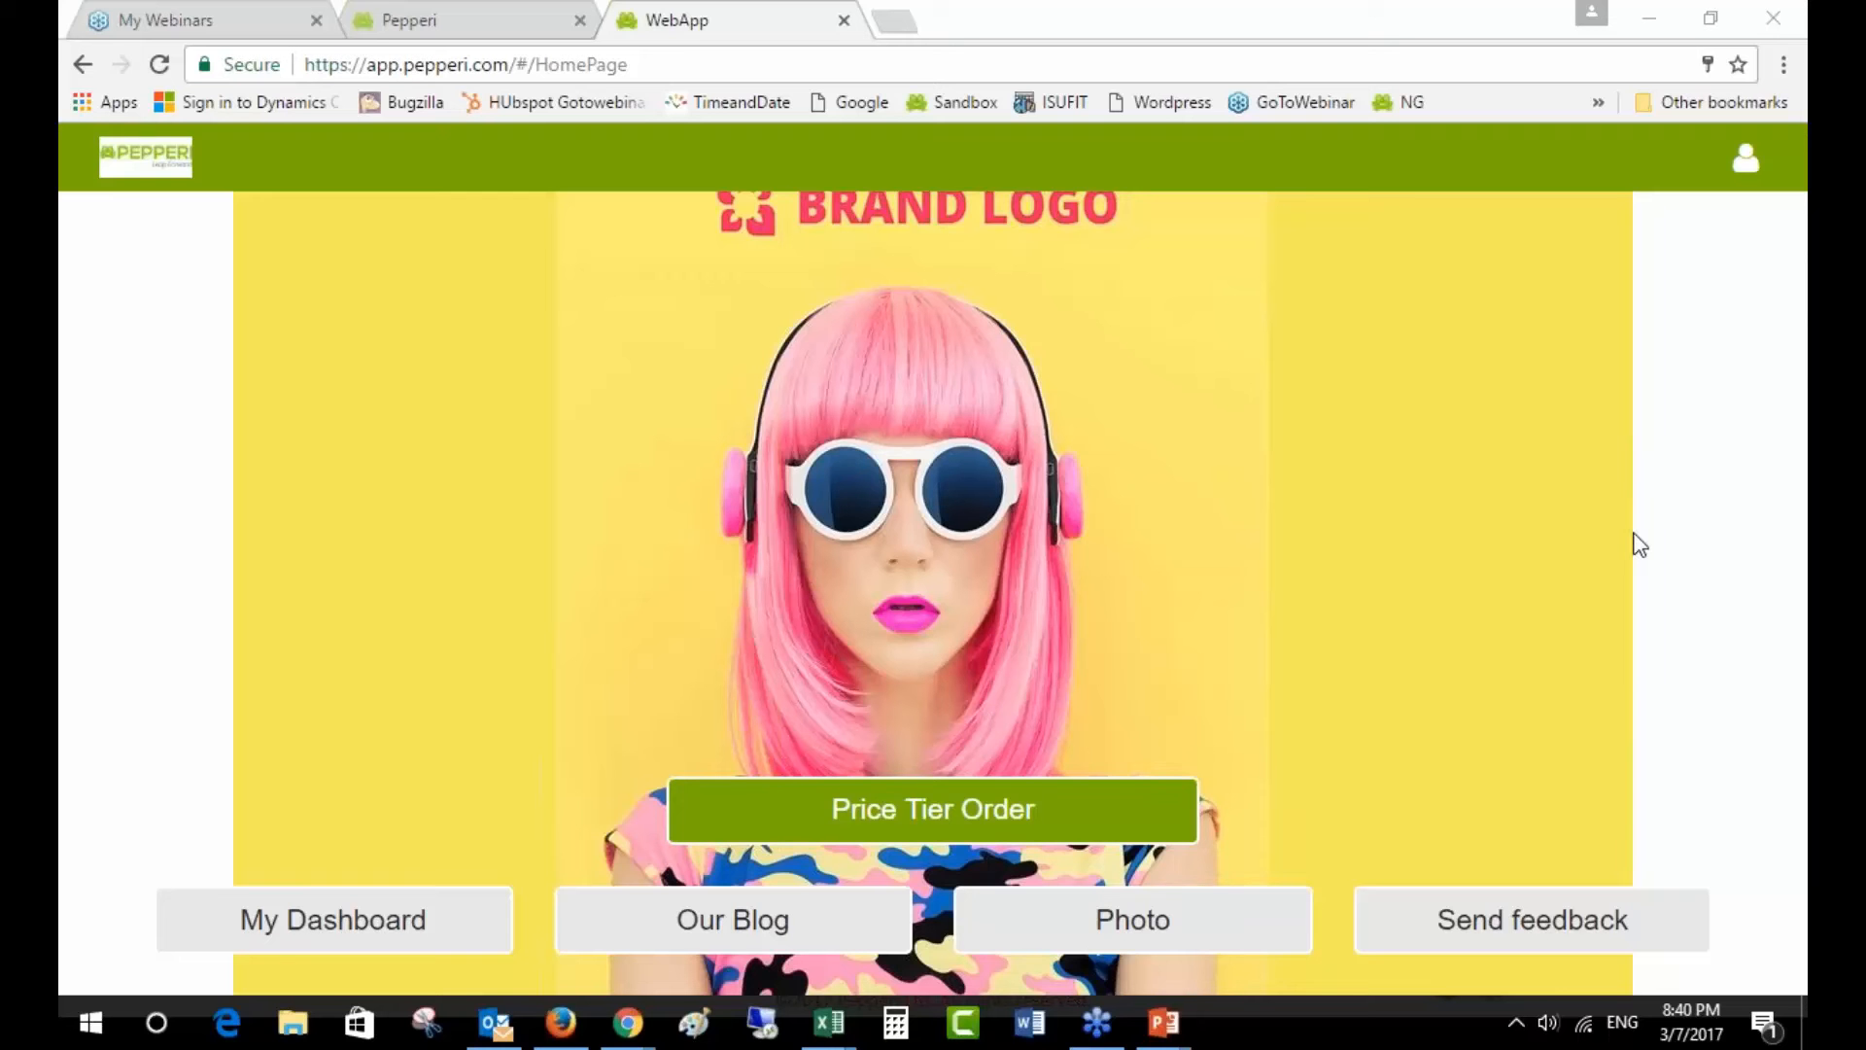
- Launch the screen mirroring receiver and return to the Pepperi web app
{"action": "left_click", "coordinate": [114, 1030]}
{"action": "left_click", "coordinate": [677, 537]}
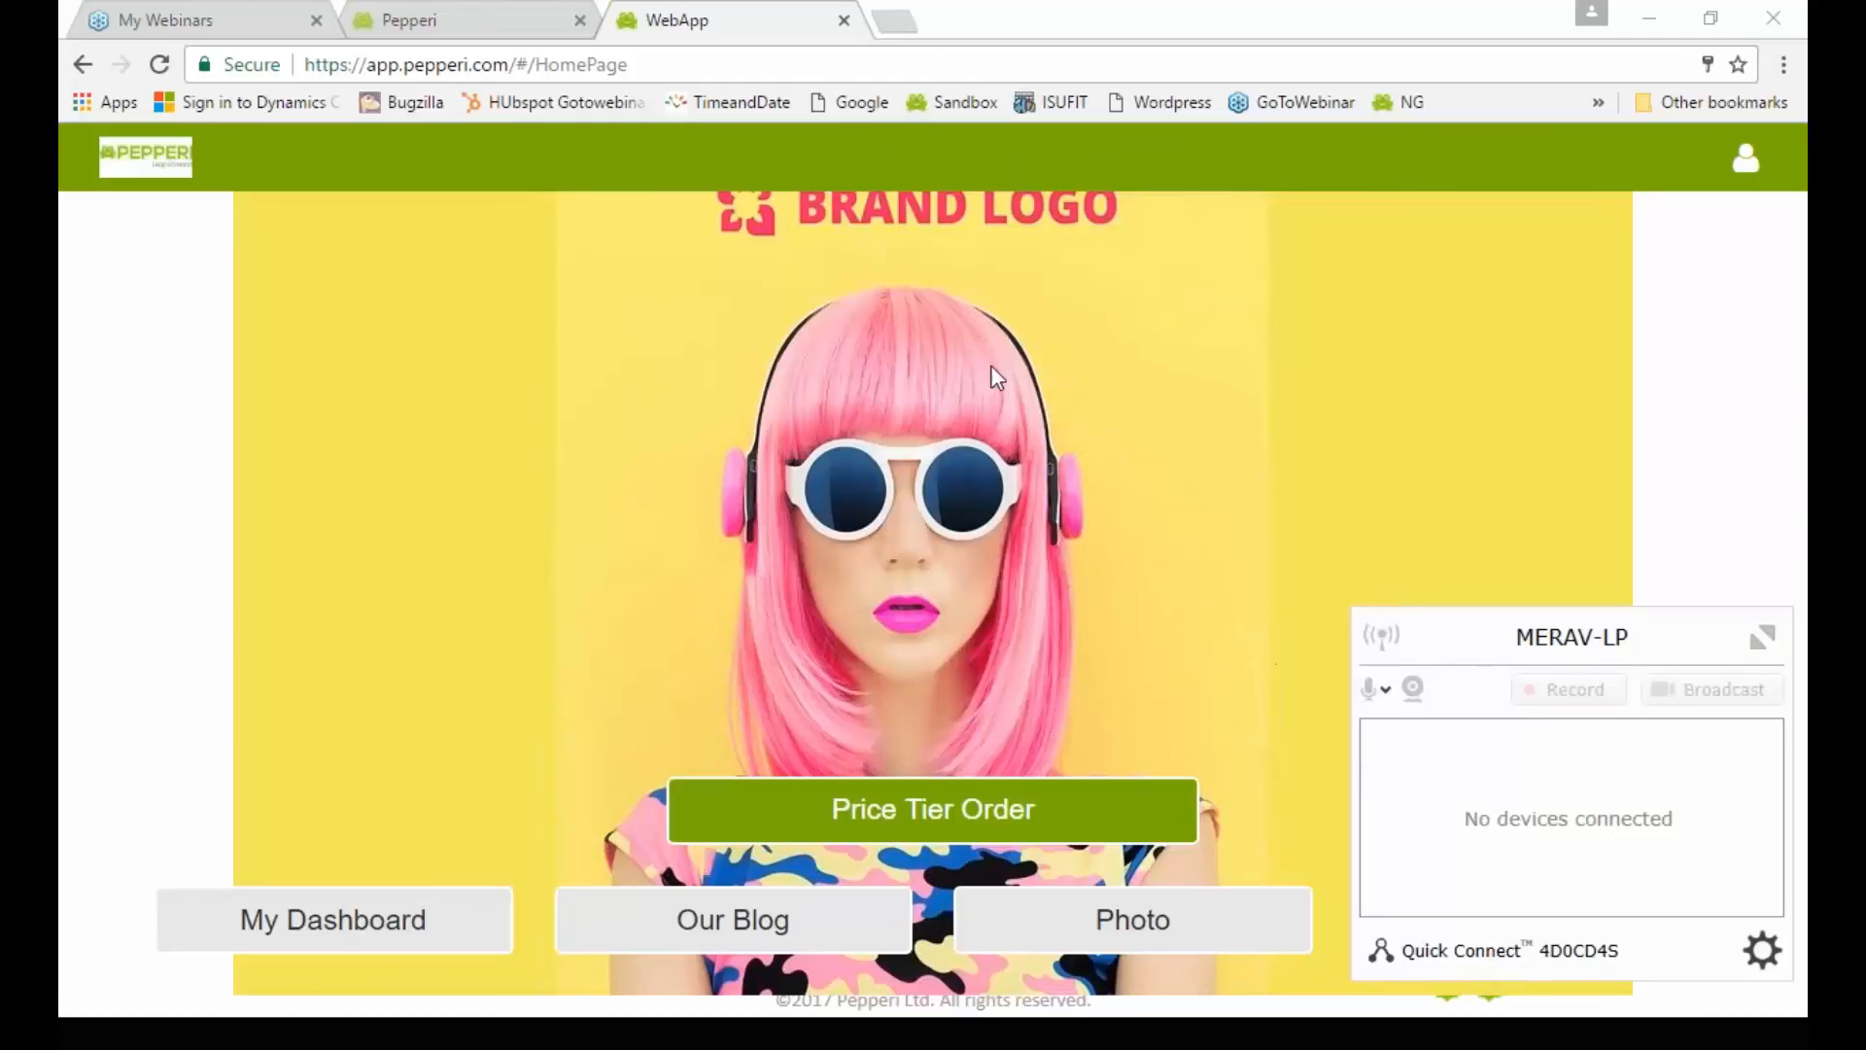
{"action": "left_click", "coordinate": [696, 26]}
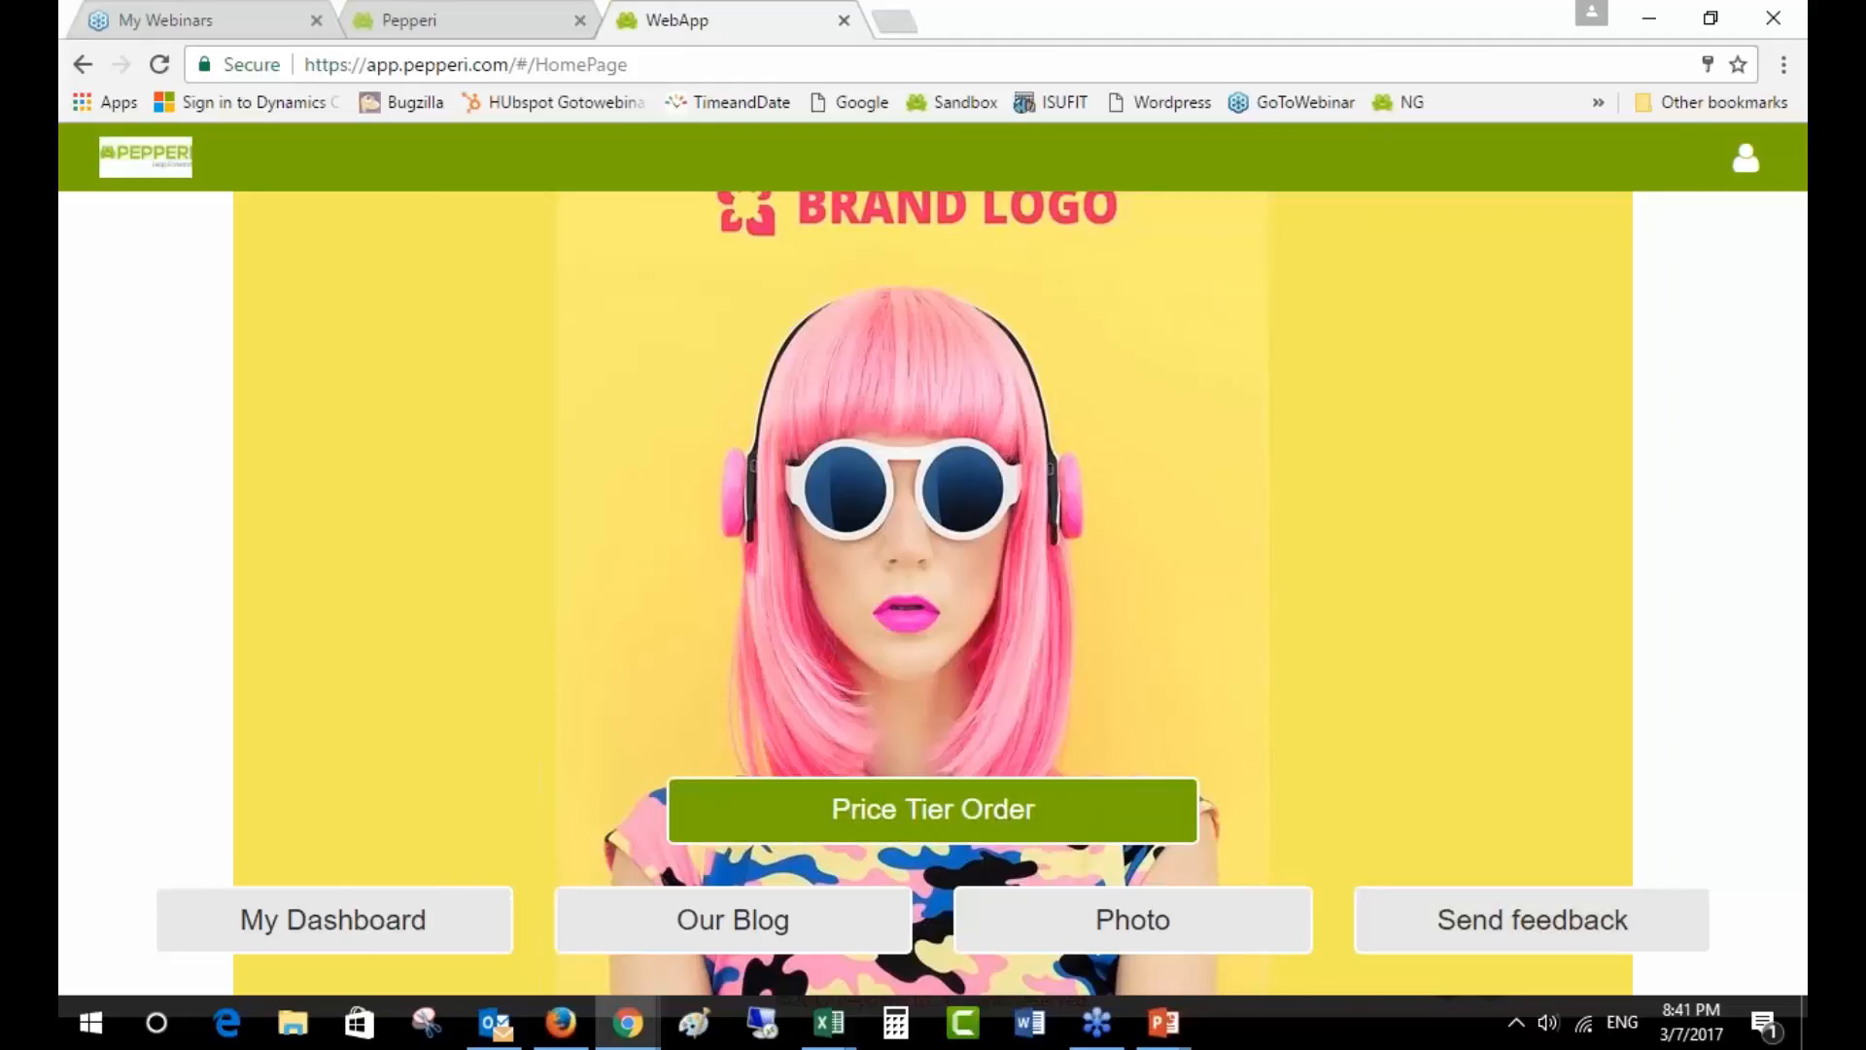
- Start a Price Tier Order on the Default Catalog and search the catalog for 'ht'
{"action": "left_click", "coordinate": [1049, 814]}
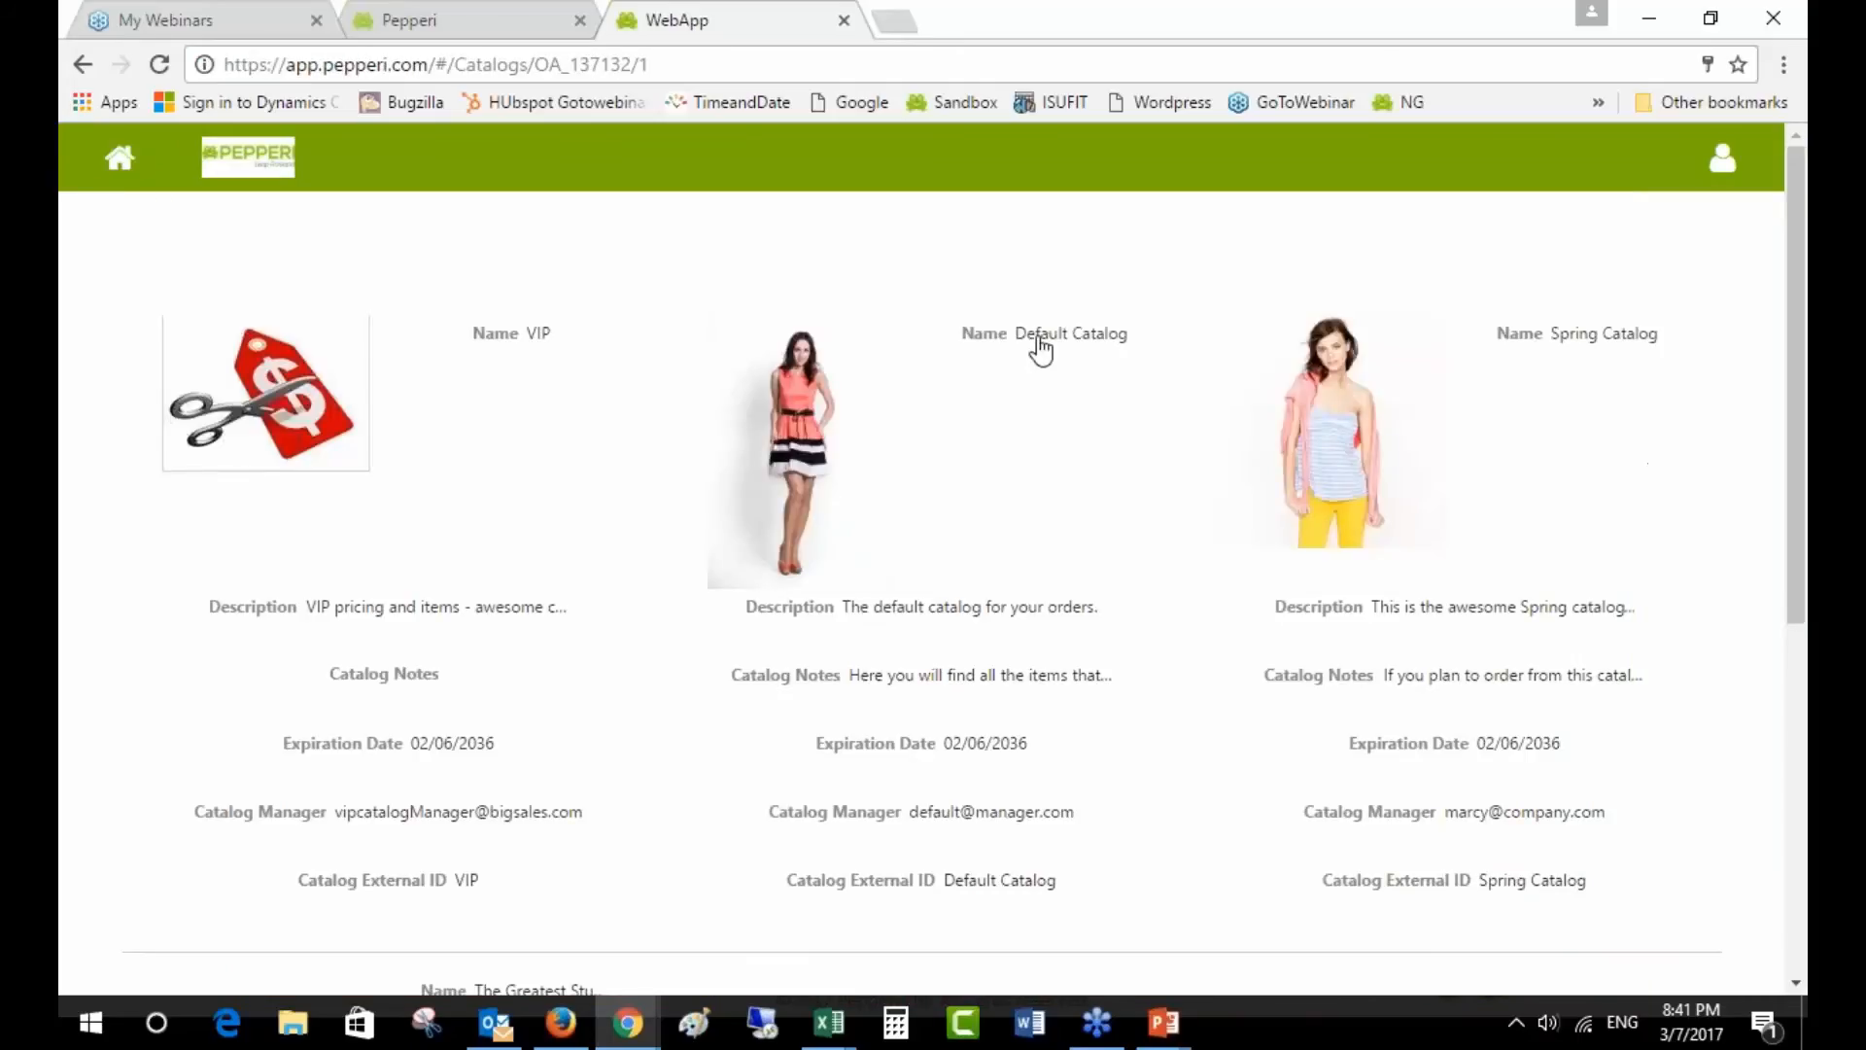
{"action": "left_click", "coordinate": [1038, 340]}
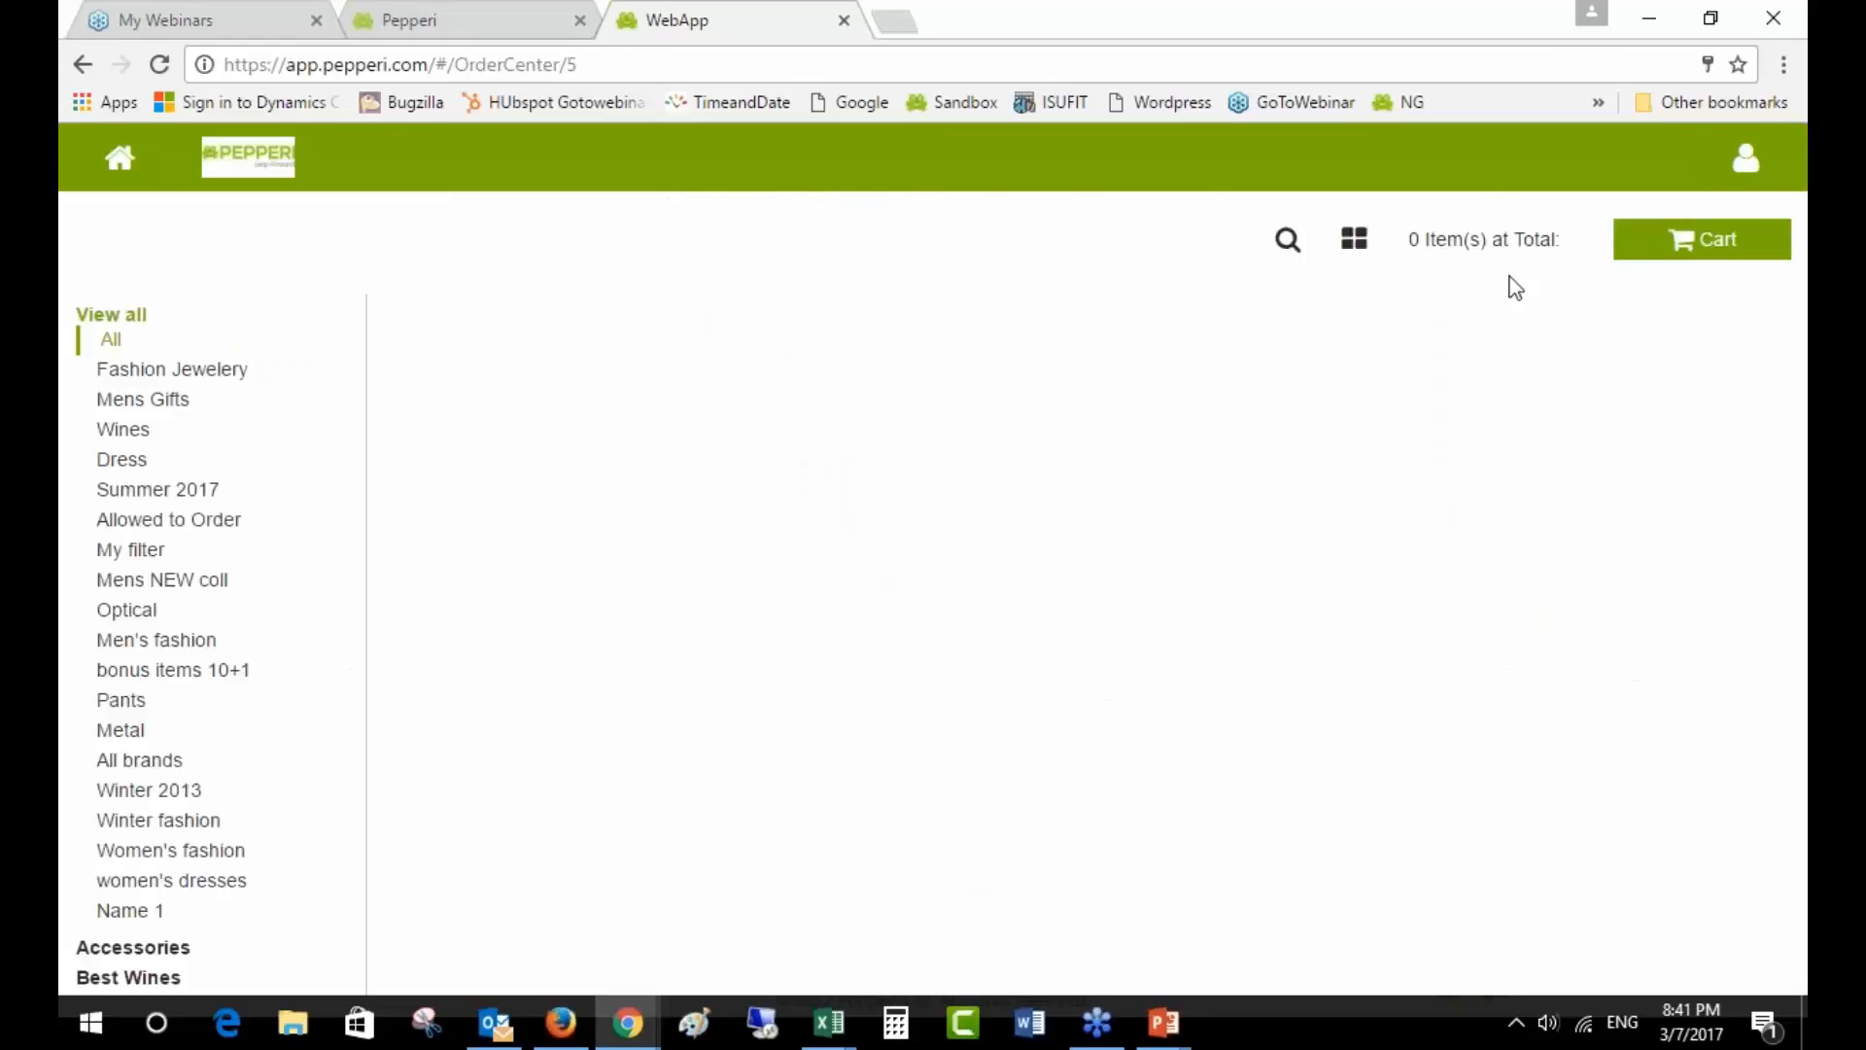
{"action": "left_click", "coordinate": [1276, 239]}
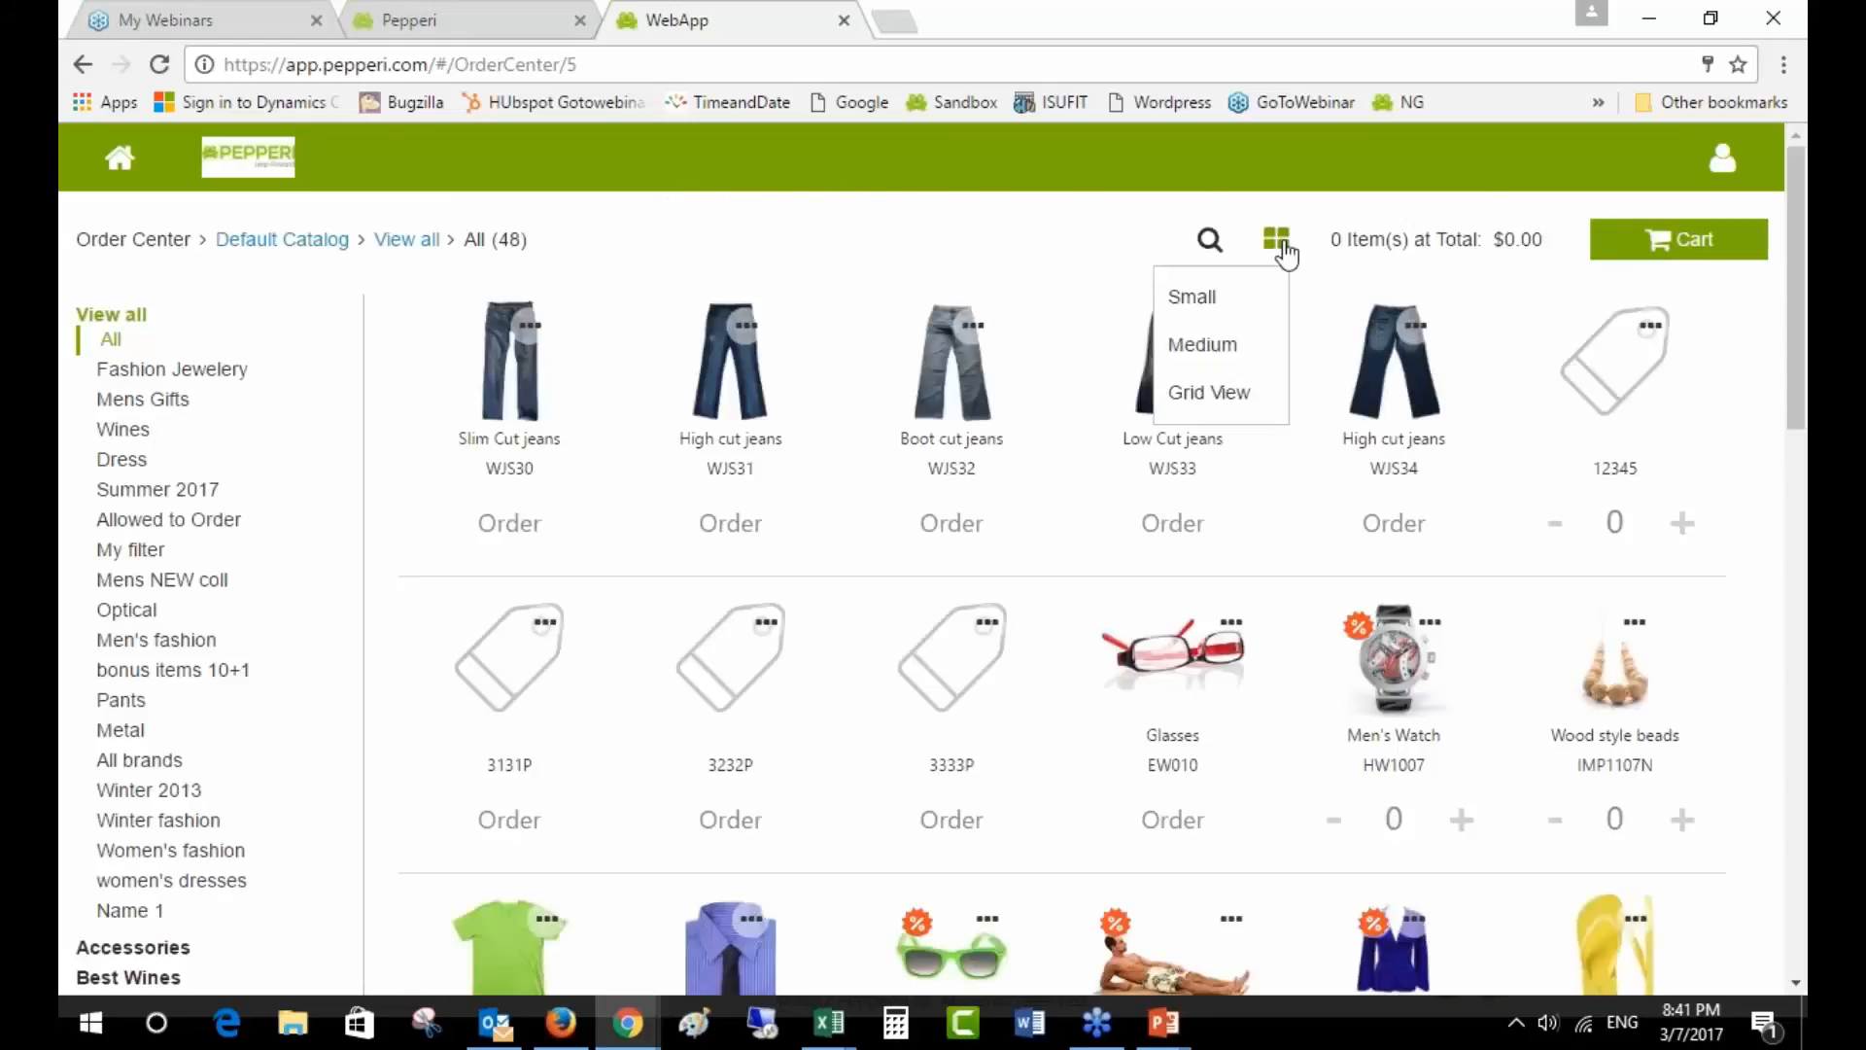
{"action": "left_click", "coordinate": [1213, 252]}
{"action": "type", "text": "hty"}
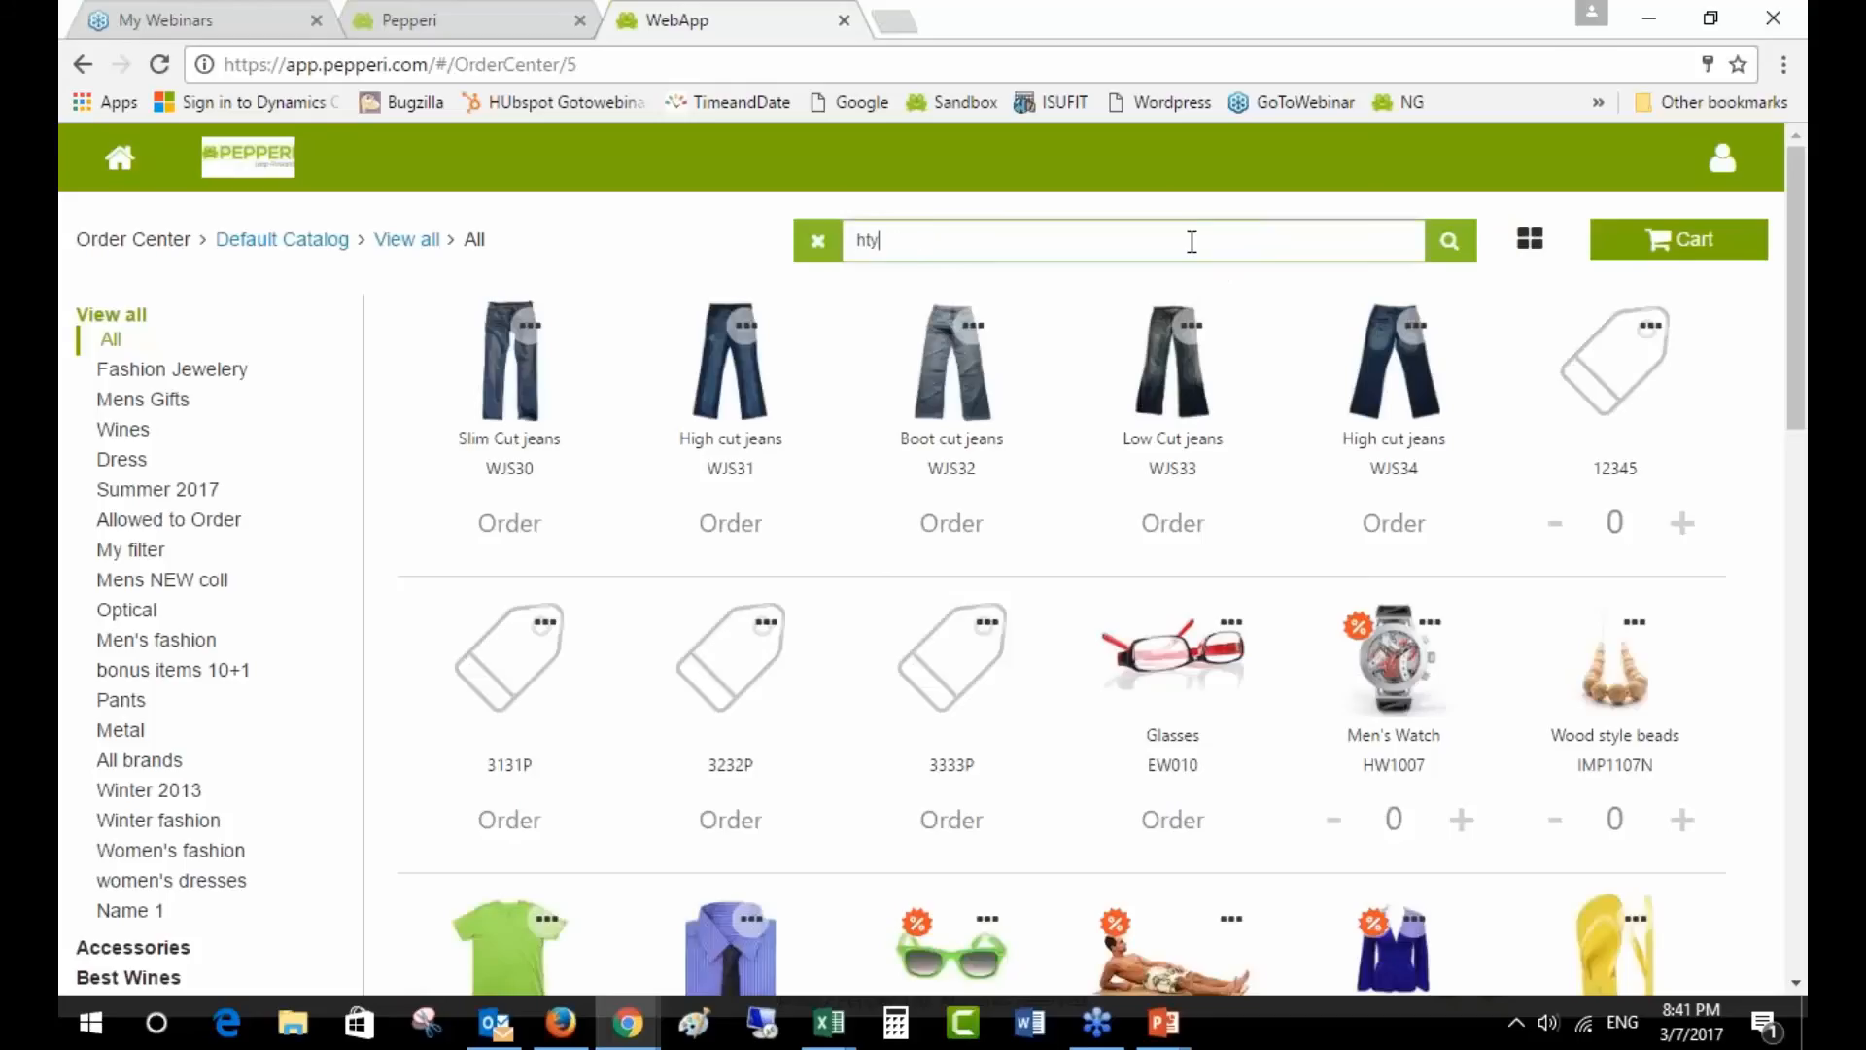
{"action": "key", "text": "BackSpace"}
{"action": "left_click", "coordinate": [1450, 244]}
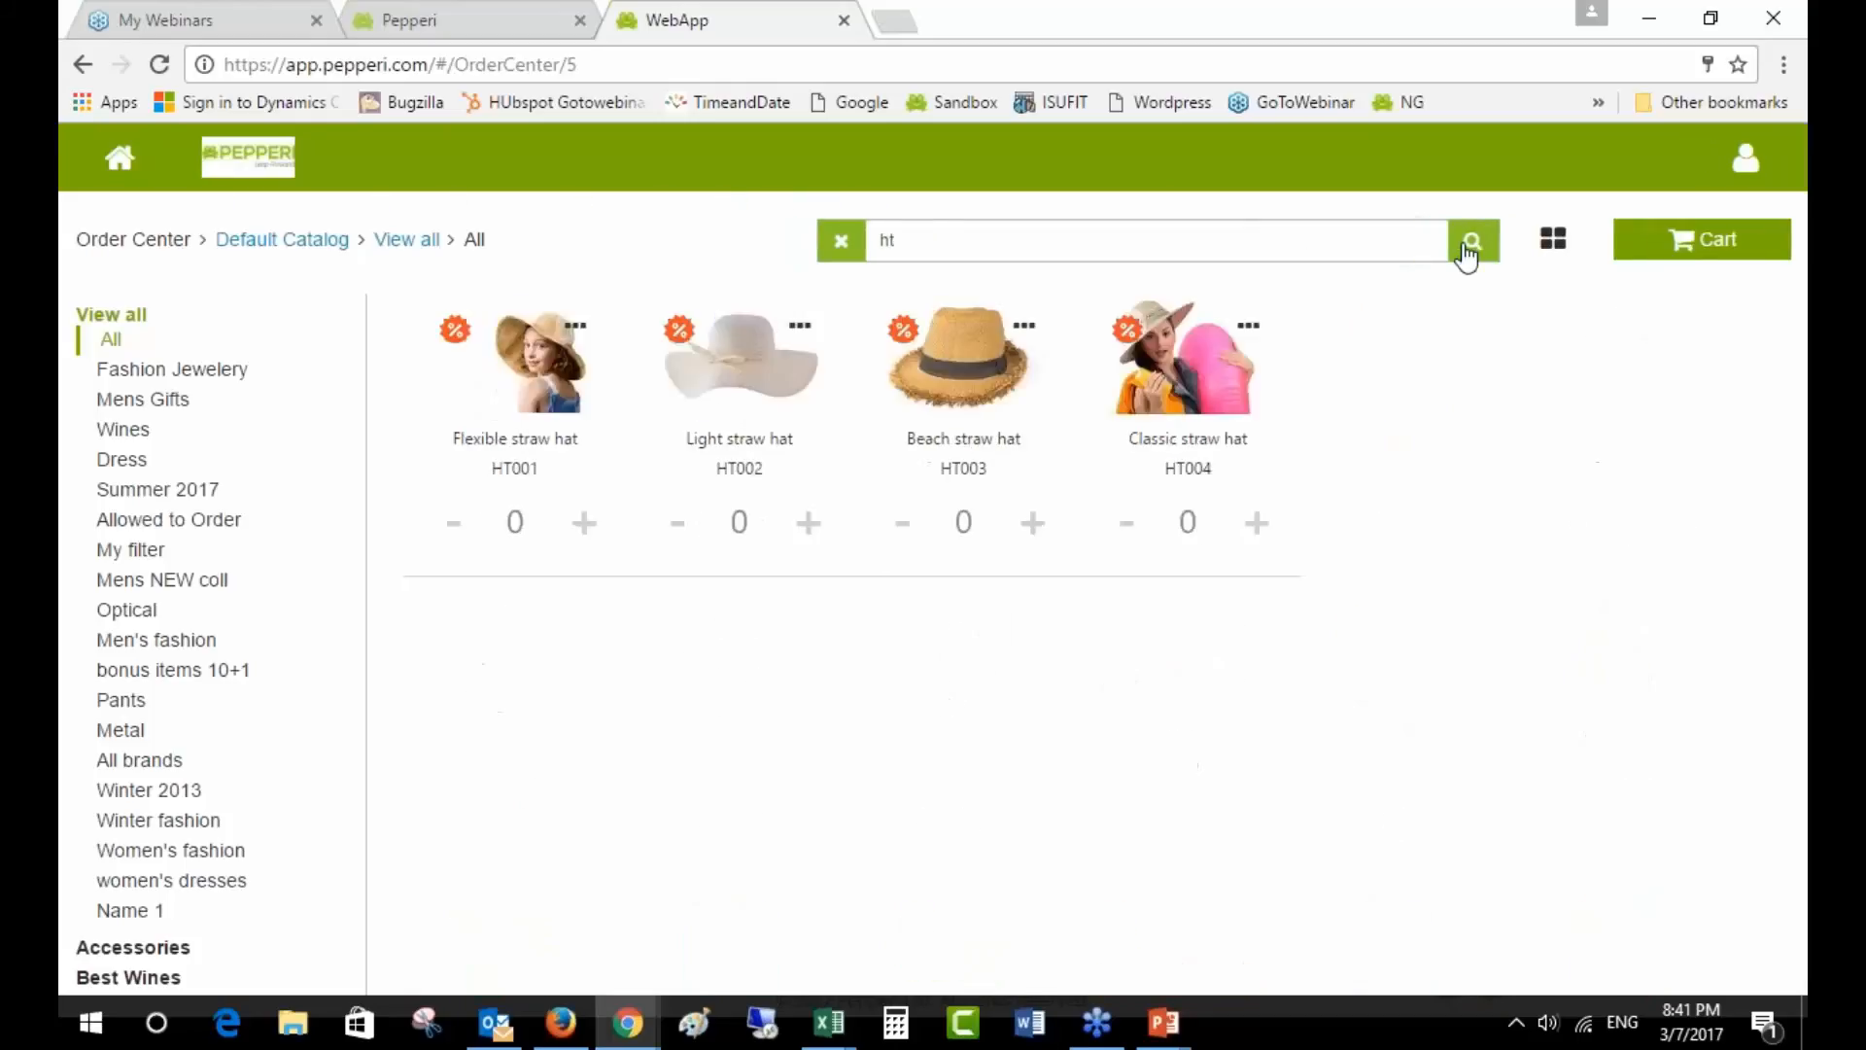
- Add the Light, Beach and Classic straw hats to the order
{"action": "left_click", "coordinate": [810, 533]}
{"action": "left_click", "coordinate": [810, 533]}
{"action": "left_click", "coordinate": [810, 532]}
{"action": "left_click", "coordinate": [1028, 544]}
{"action": "left_click", "coordinate": [1028, 544]}
{"action": "left_click", "coordinate": [1029, 544]}
{"action": "left_click", "coordinate": [1029, 544]}
{"action": "left_click", "coordinate": [1262, 535]}
{"action": "left_click", "coordinate": [1262, 535]}
{"action": "left_click", "coordinate": [1260, 530]}
{"action": "left_click", "coordinate": [1260, 530]}
{"action": "left_click", "coordinate": [1260, 530]}
- Open the cart totalling 170.50, dismiss the workflow warning, and bring up mapdata Price Tiers.csv
{"action": "left_click", "coordinate": [1687, 258]}
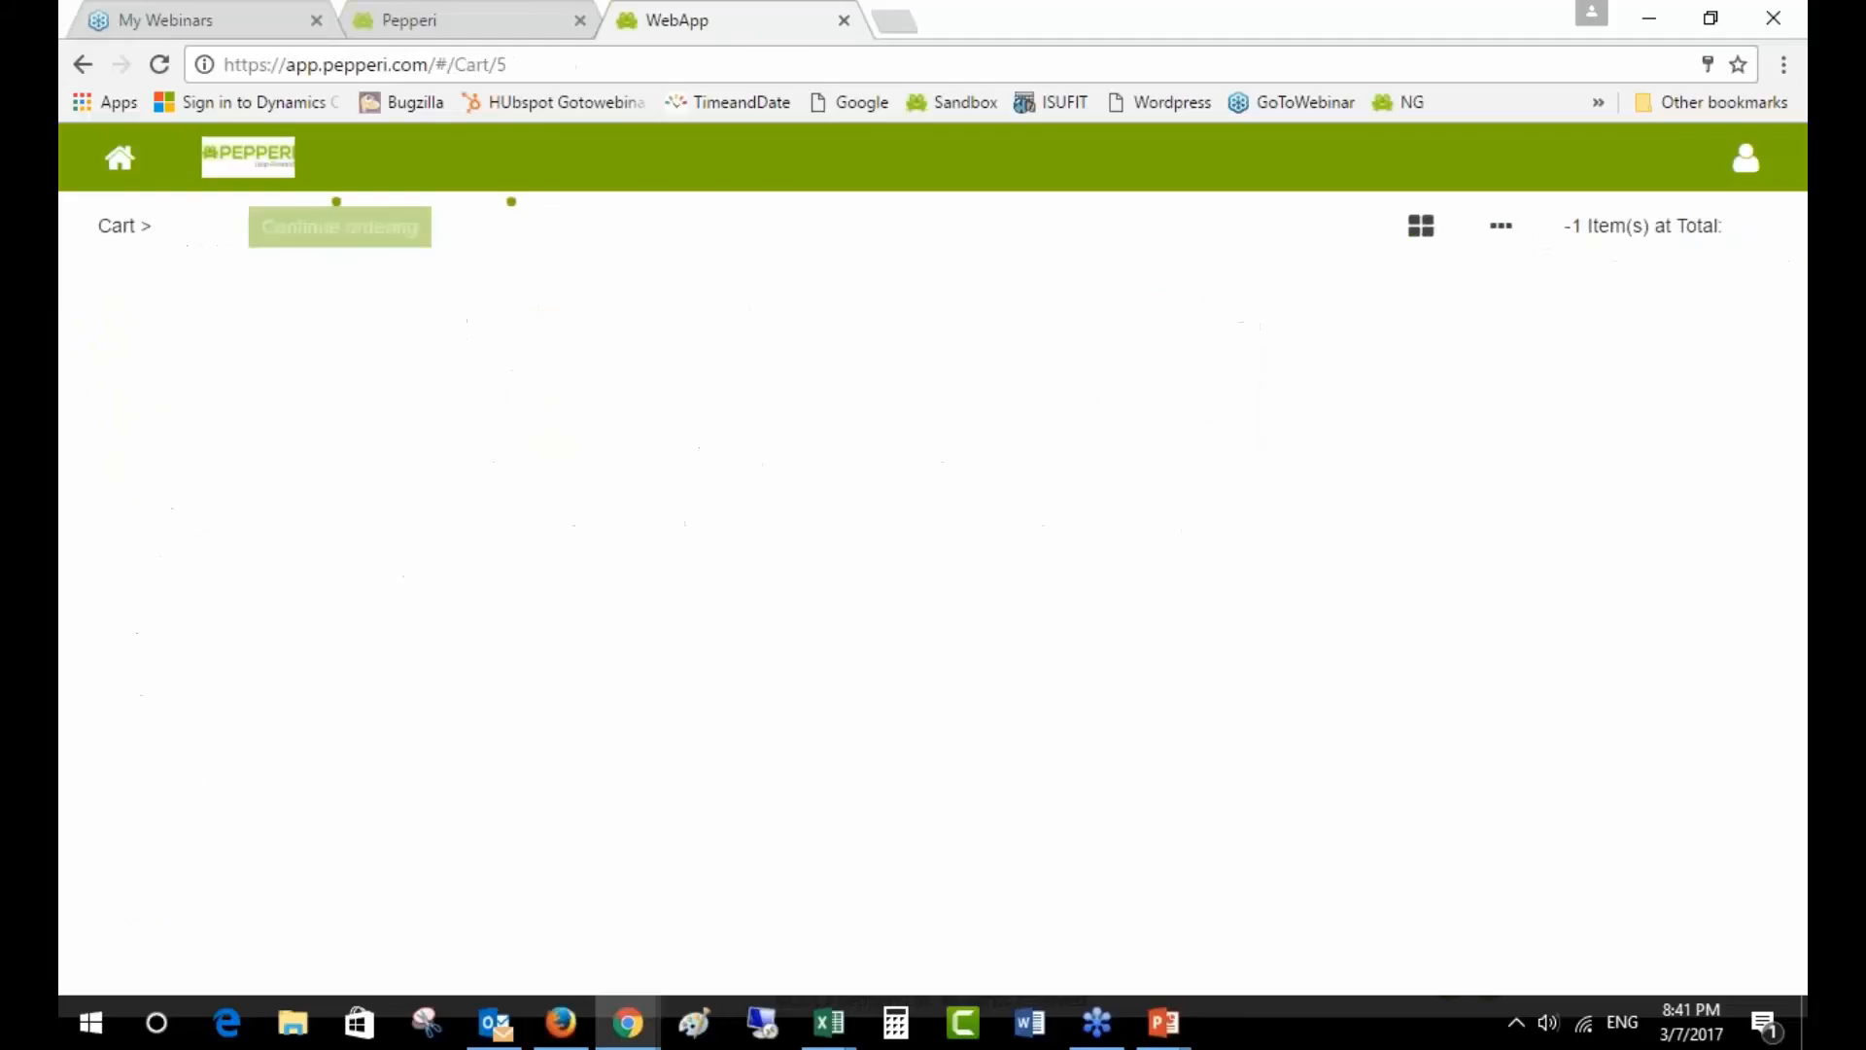
{"action": "left_click", "coordinate": [967, 337]}
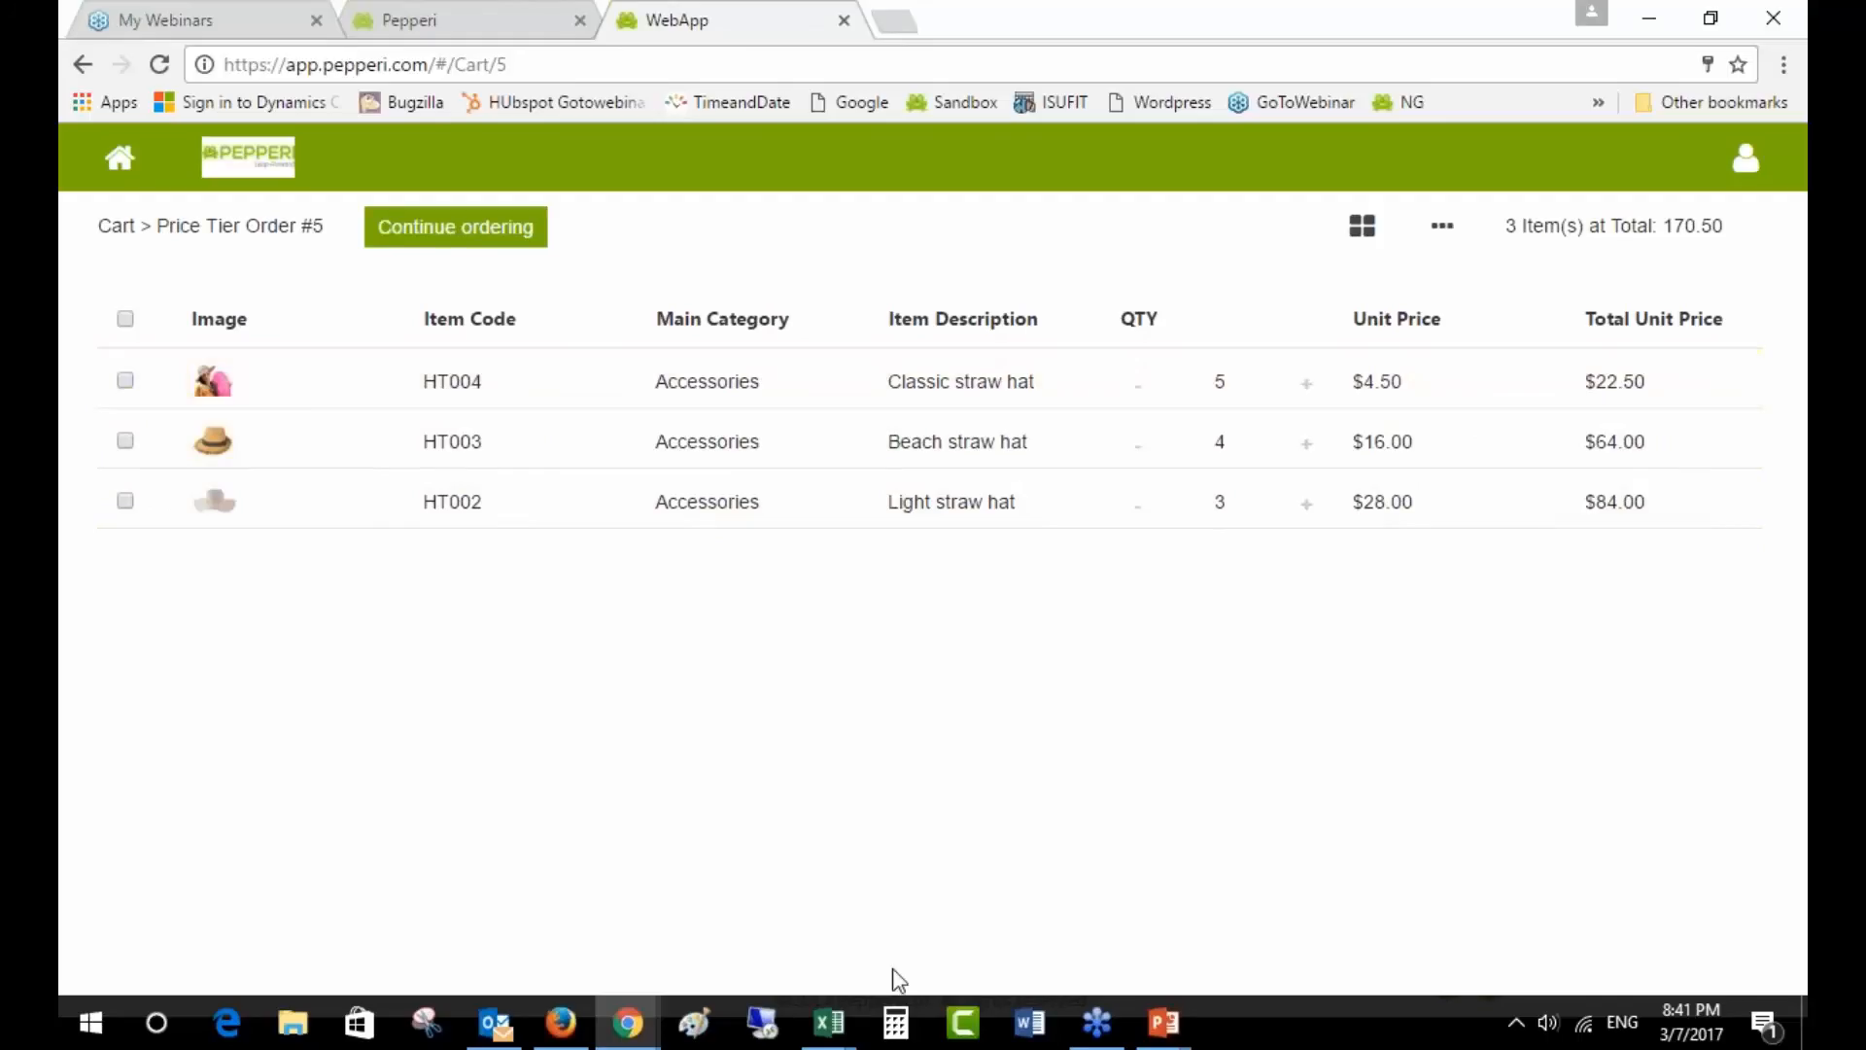
{"action": "left_click", "coordinate": [829, 1022]}
{"action": "left_click", "coordinate": [496, 936]}
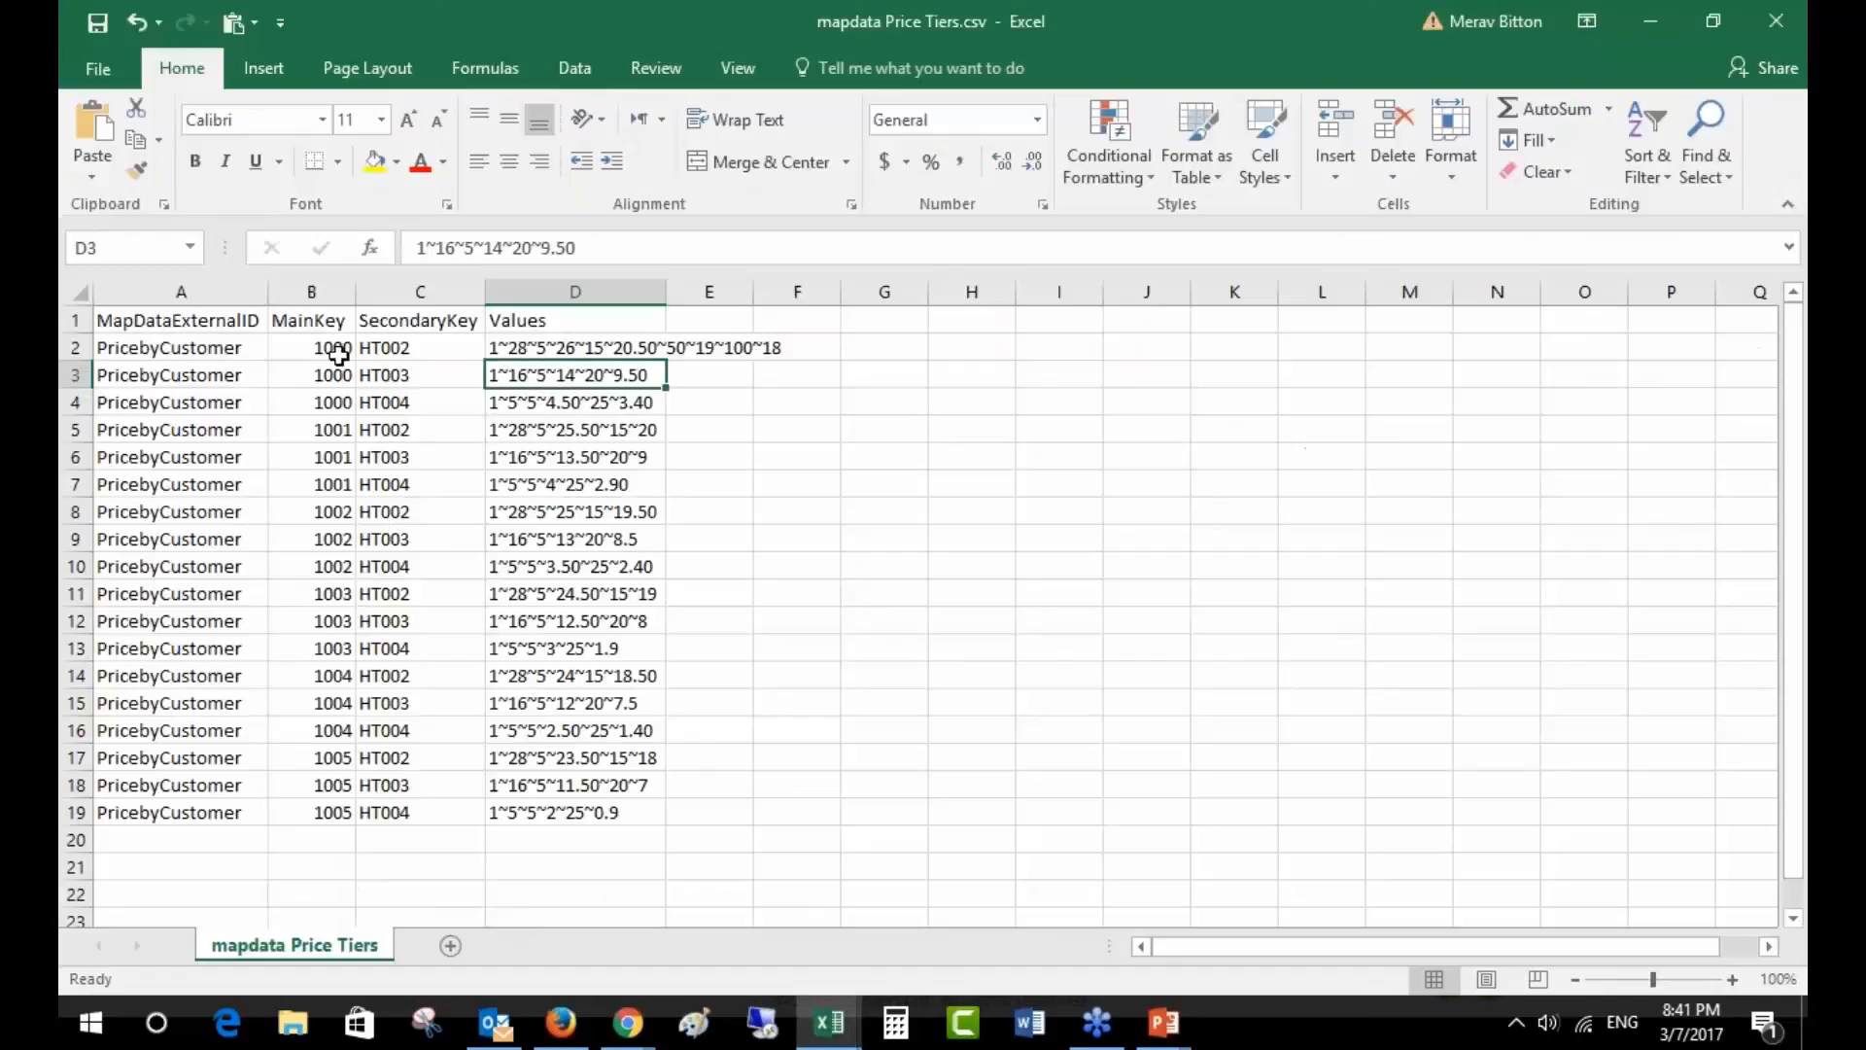
- Highlight account 1000's tier rows for hats HT002–HT004, then return to the Pepperi cart
{"action": "left_click", "coordinate": [526, 345]}
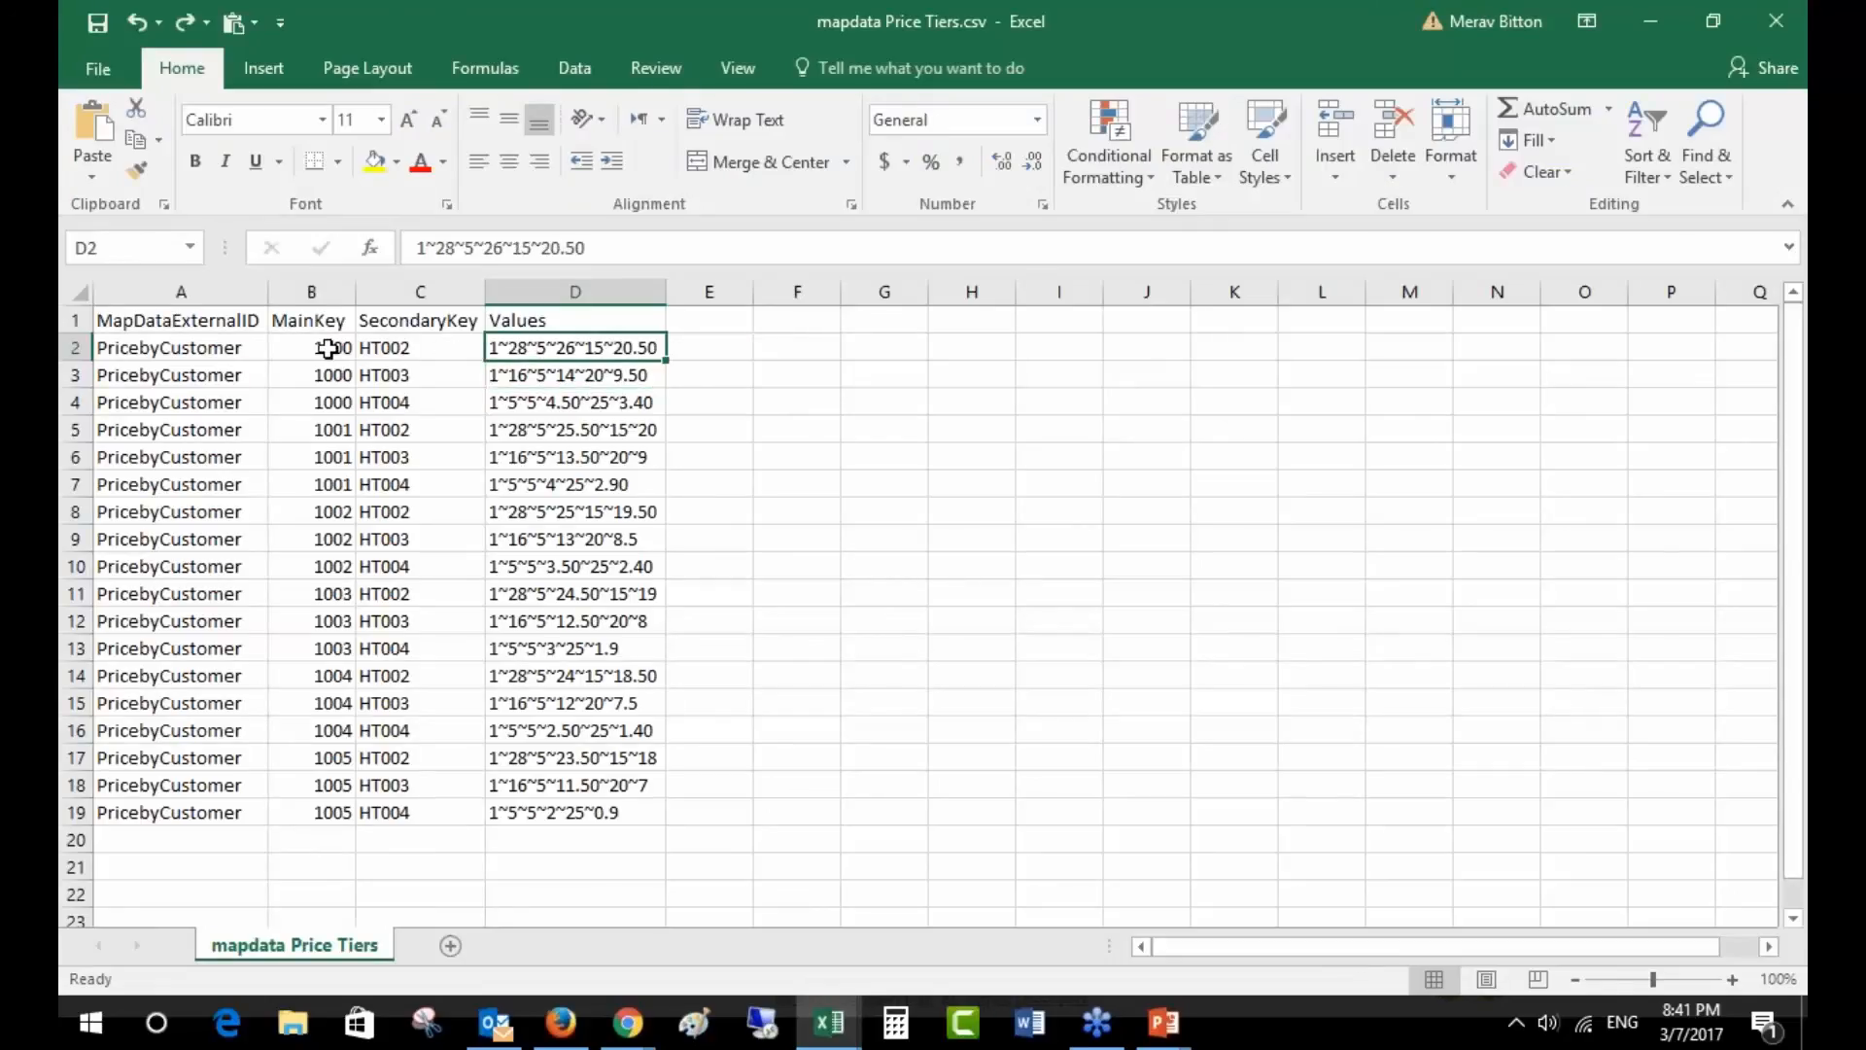
{"action": "left_click_drag", "start_coordinate": [336, 347], "coordinate": [330, 400]}
{"action": "left_click_drag", "start_coordinate": [400, 347], "coordinate": [435, 408]}
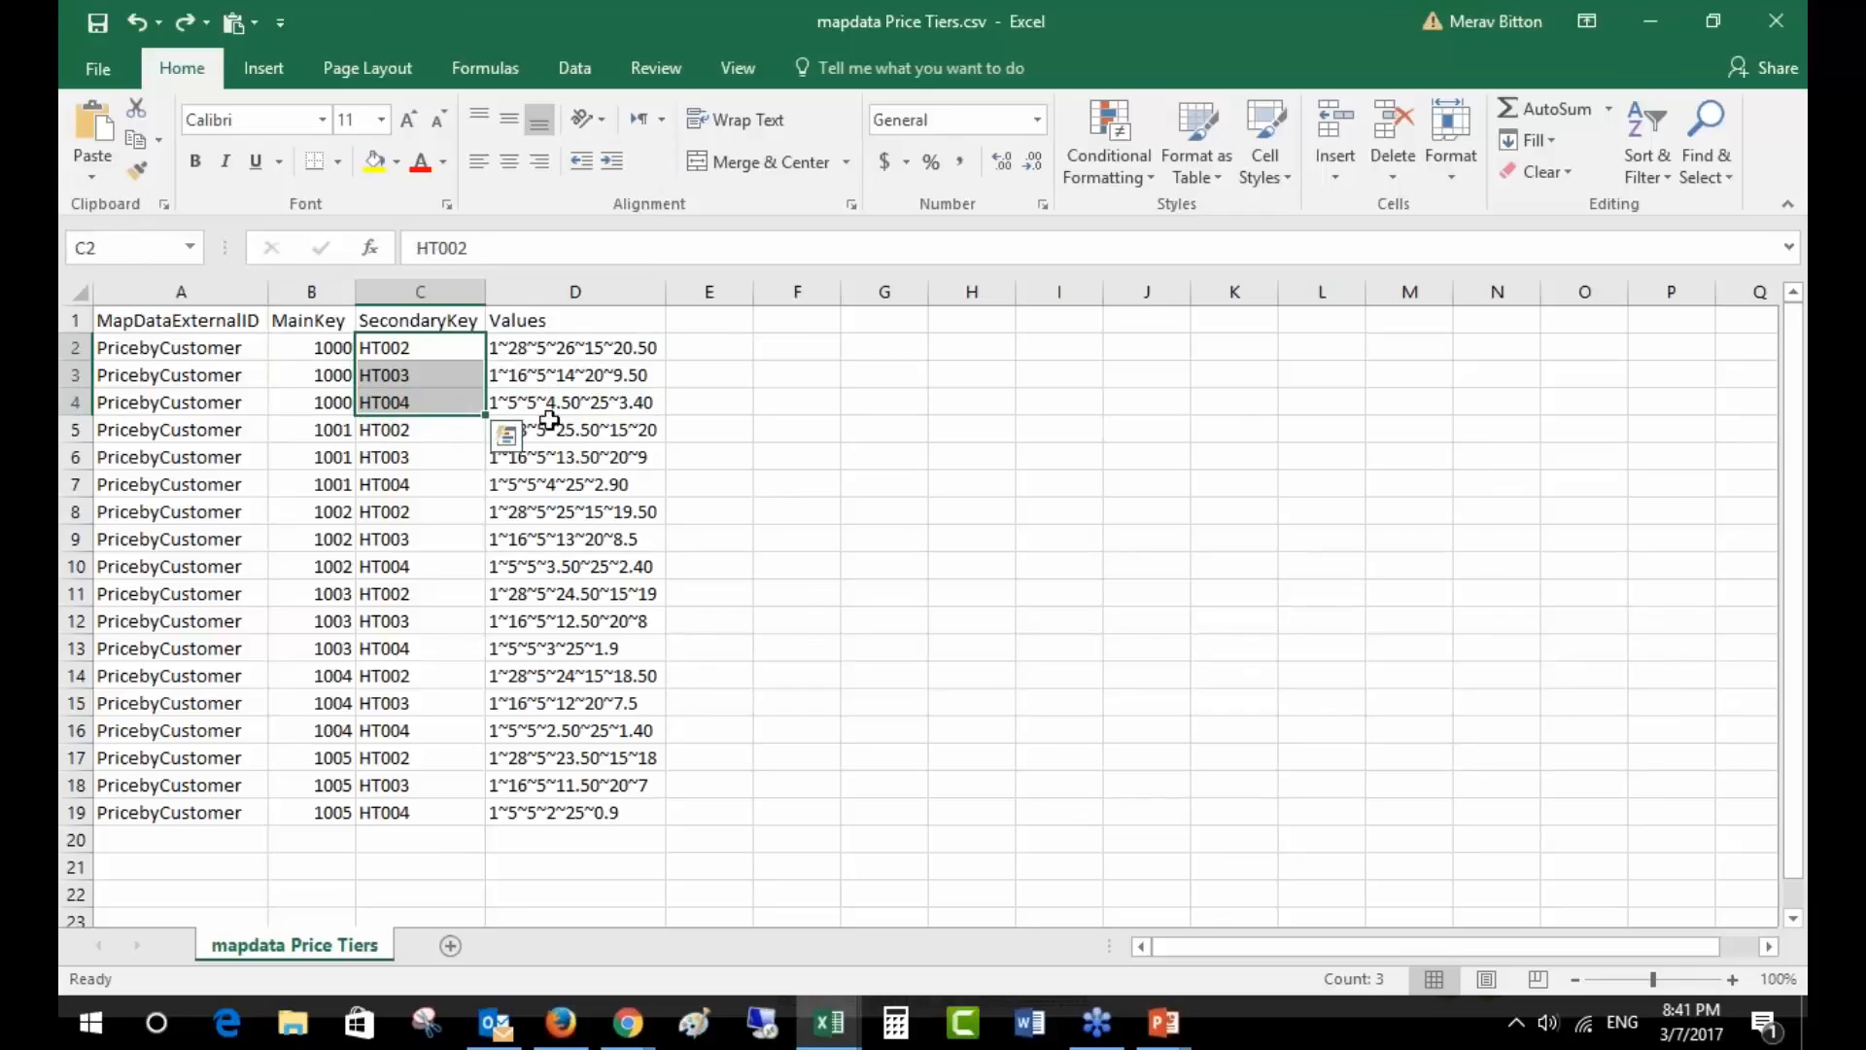
{"action": "key", "text": "alt+Tab"}
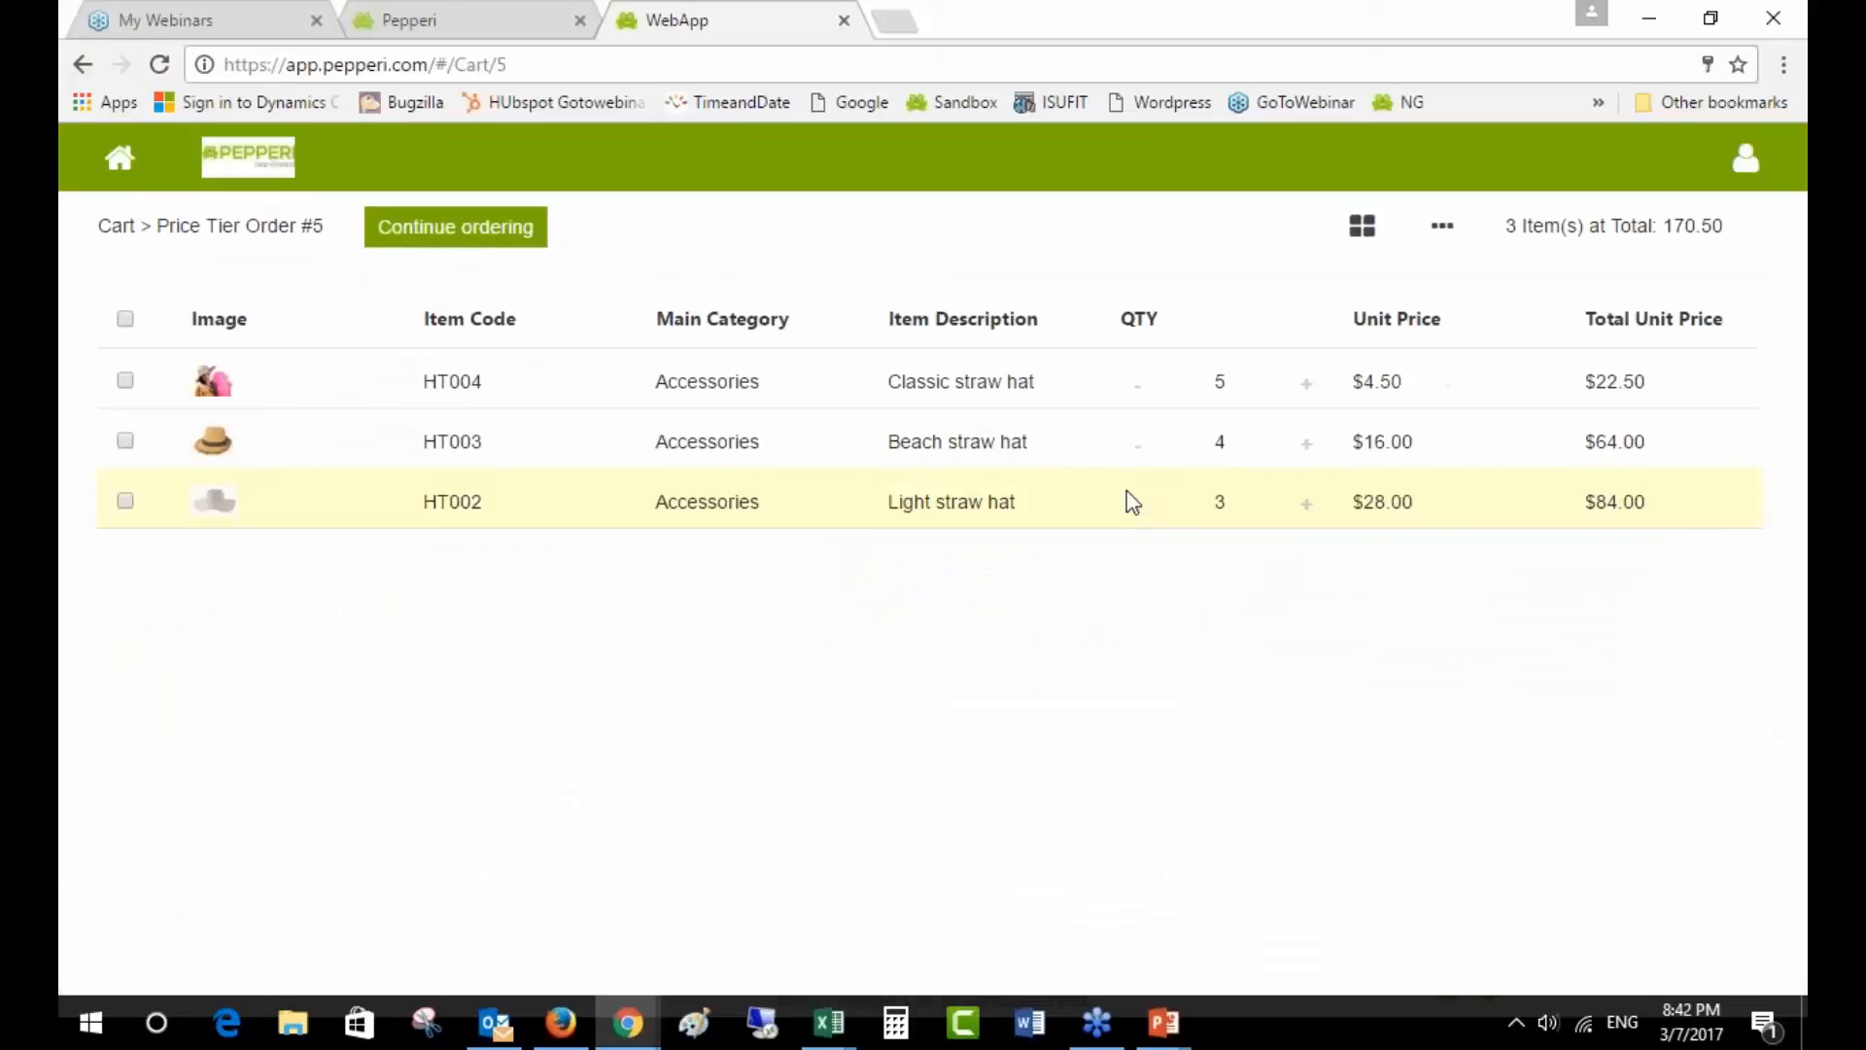
- Try Classic straw hat quantities 20 and 30, and set the Beach straw hat to 15
{"action": "left_click", "coordinate": [1219, 381]}
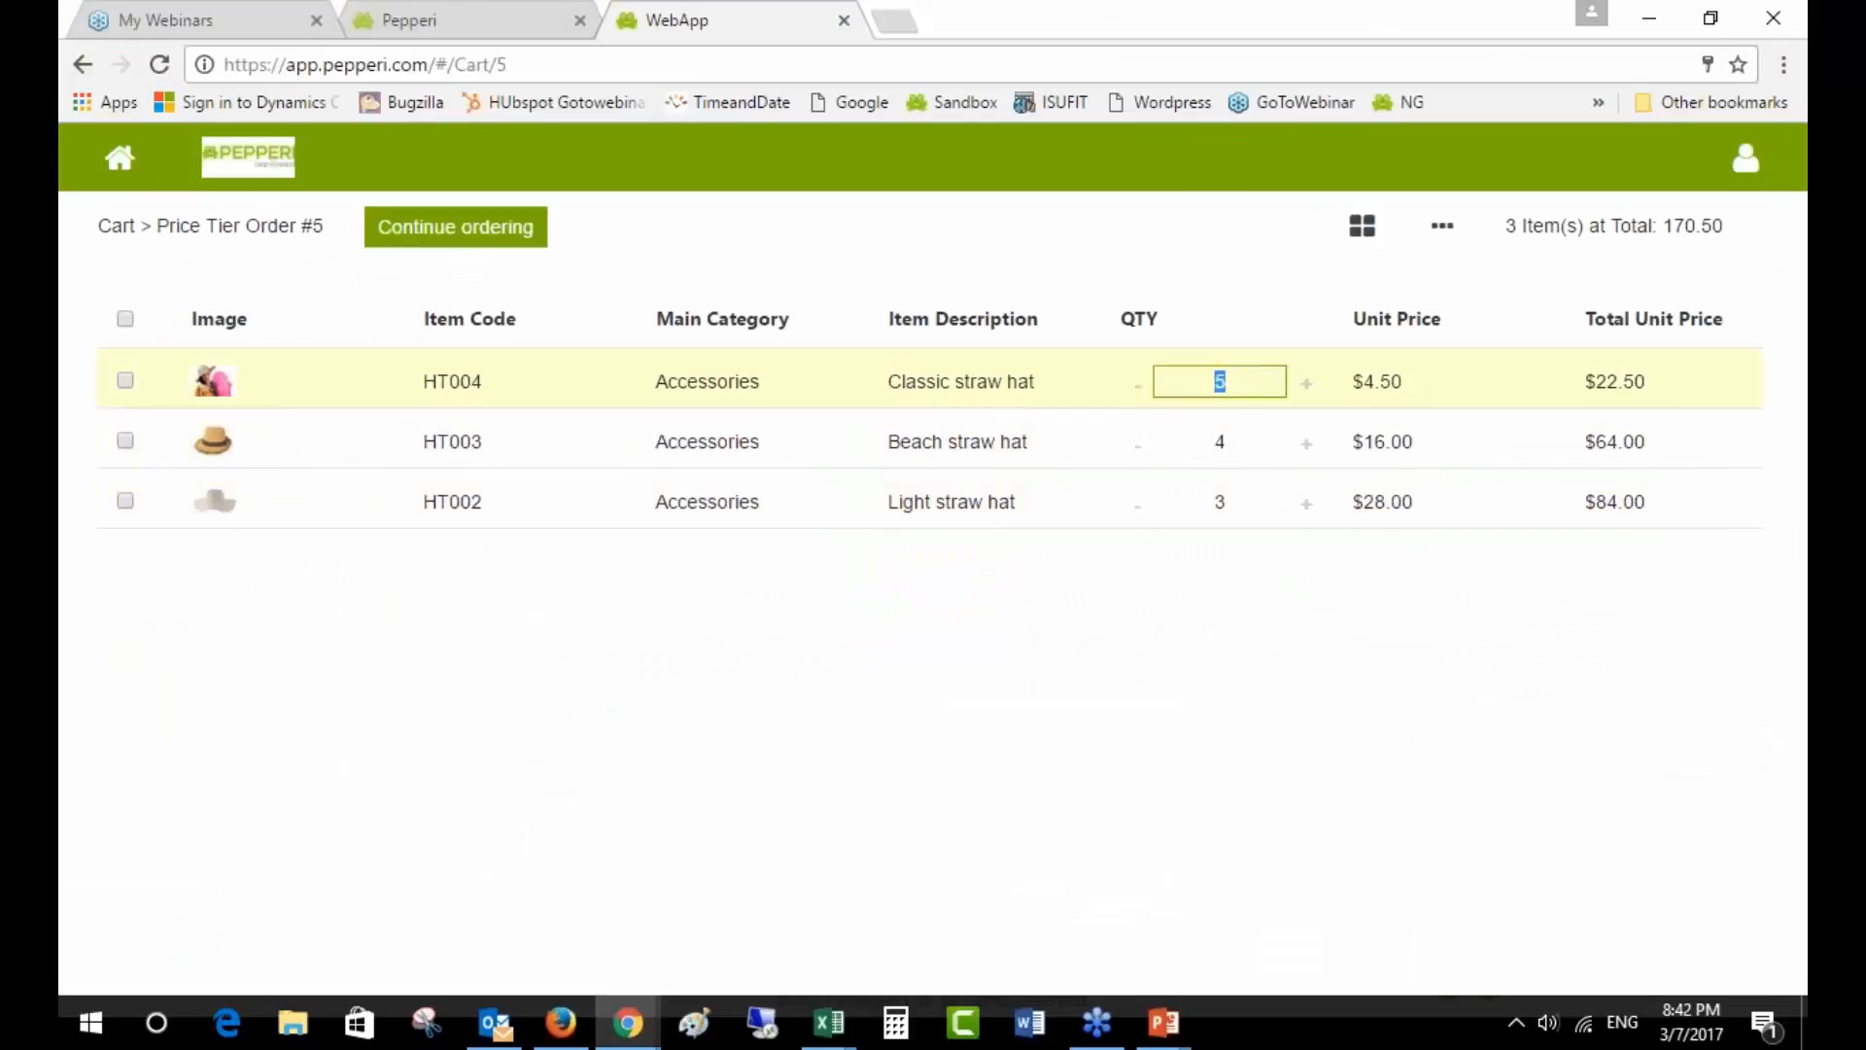
{"action": "type", "text": "20"}
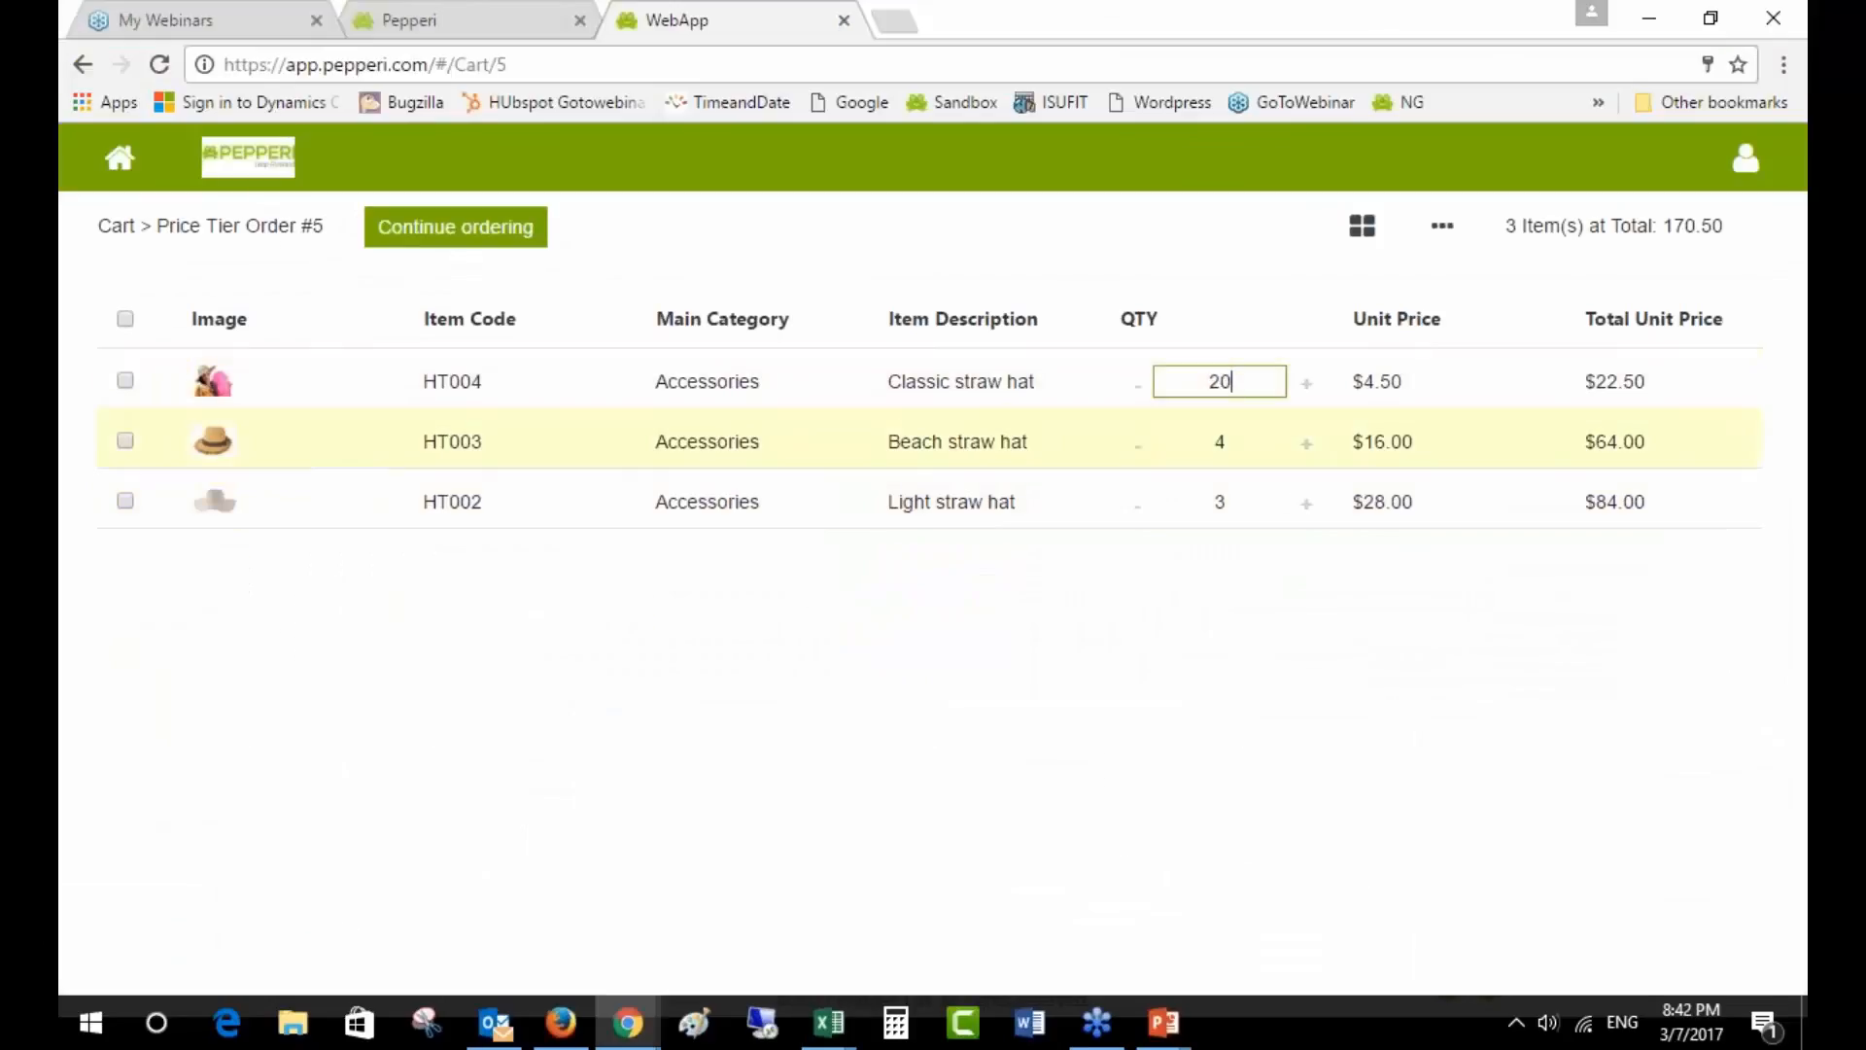
{"action": "left_click", "coordinate": [1256, 441]}
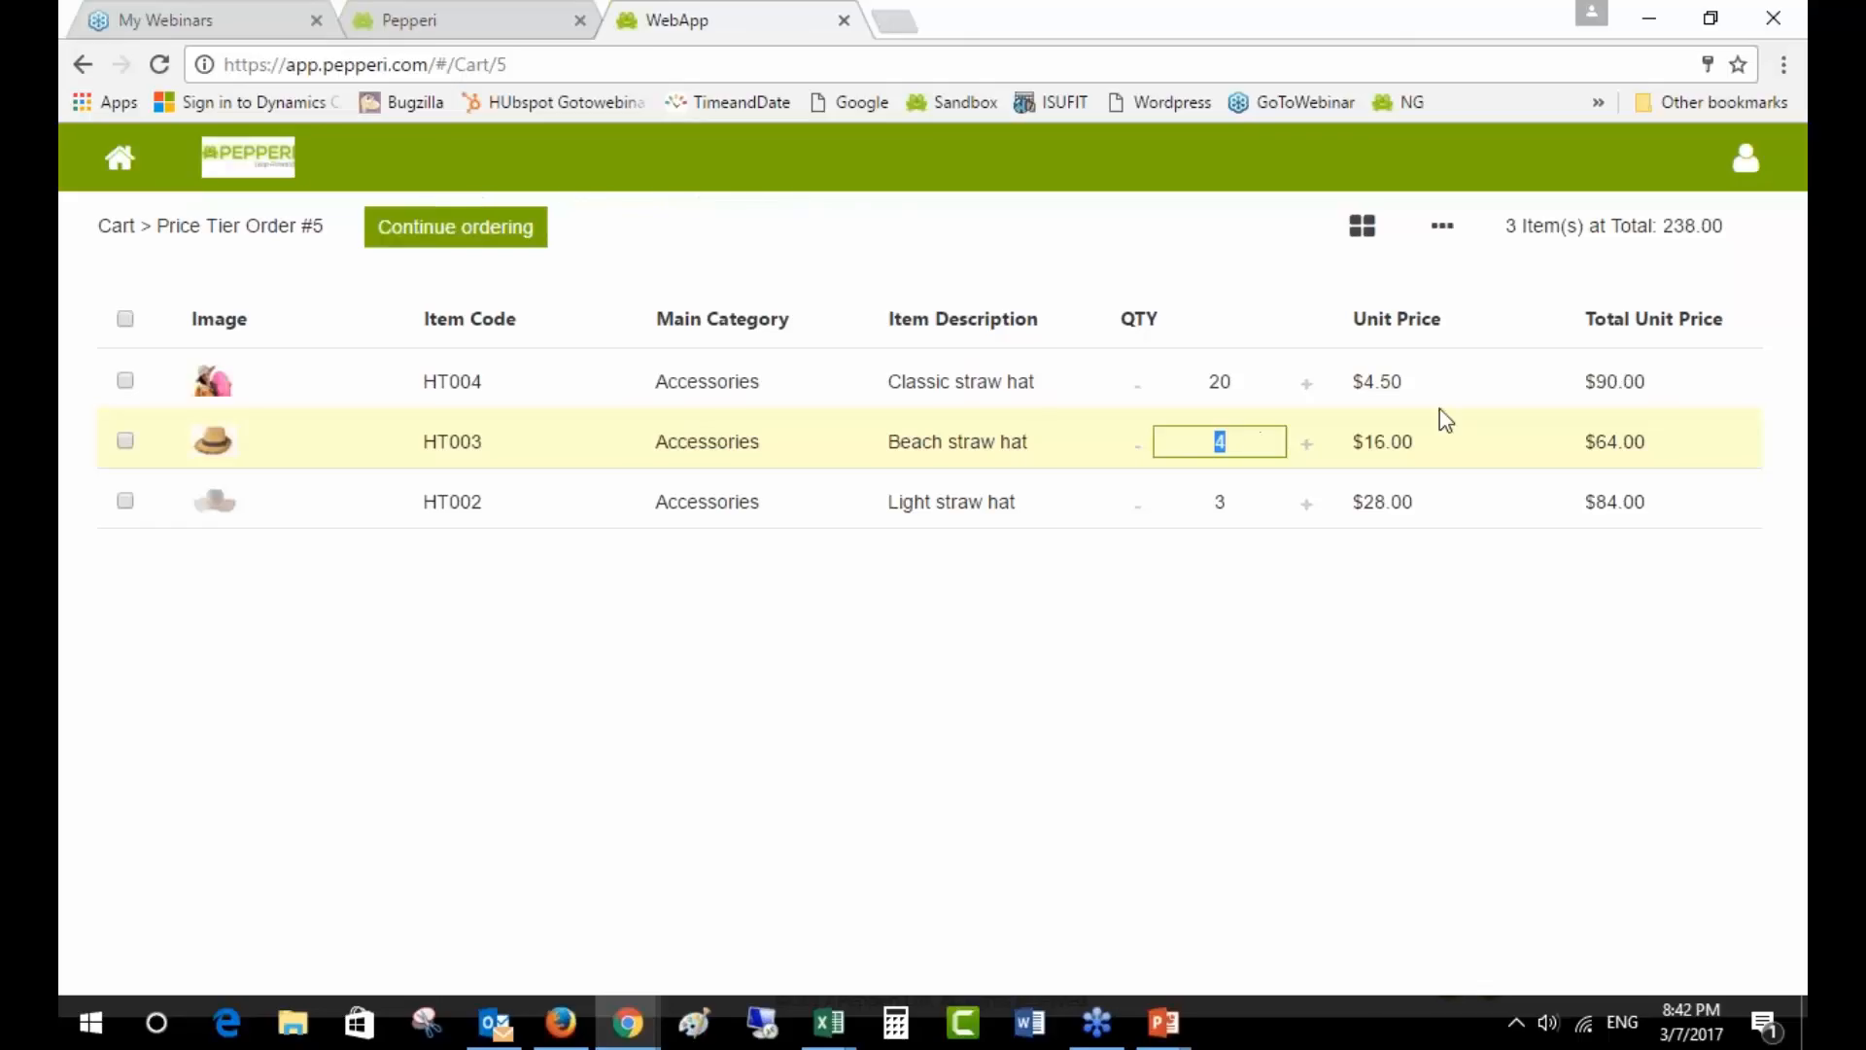
{"action": "left_click", "coordinate": [1221, 382]}
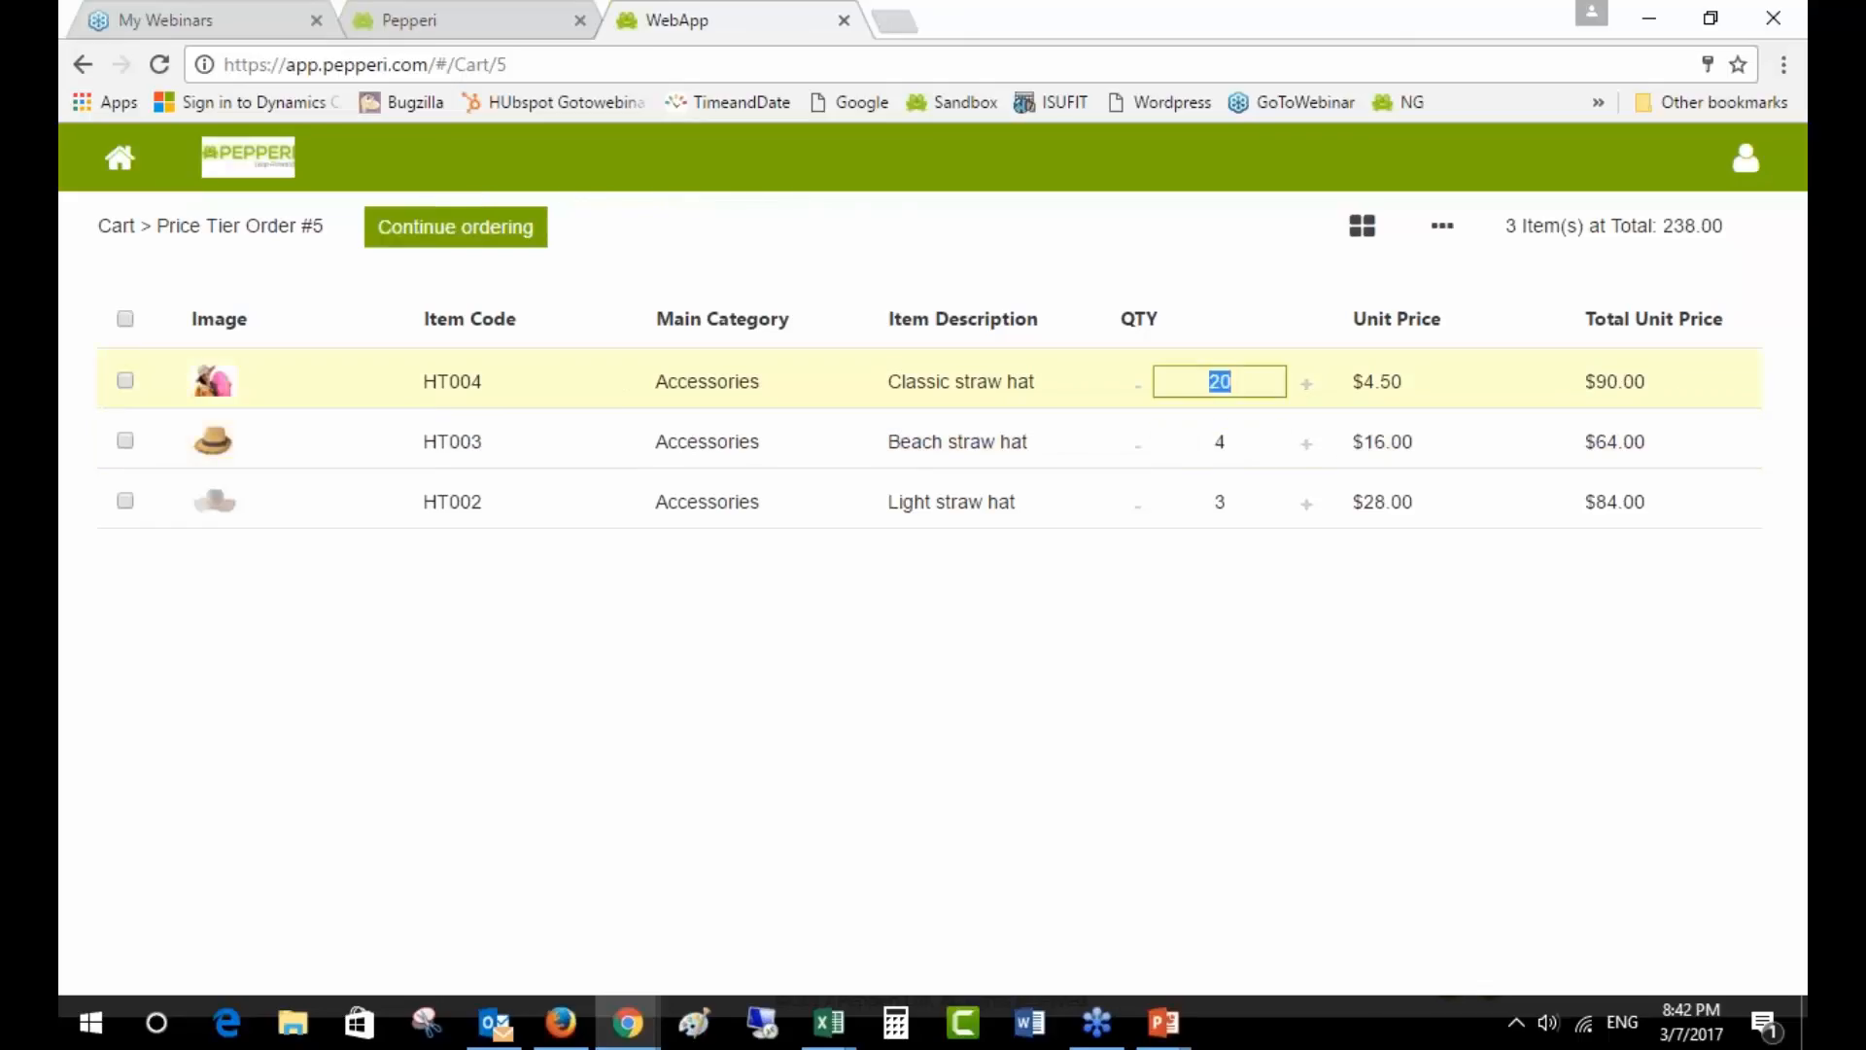
{"action": "type", "text": "30"}
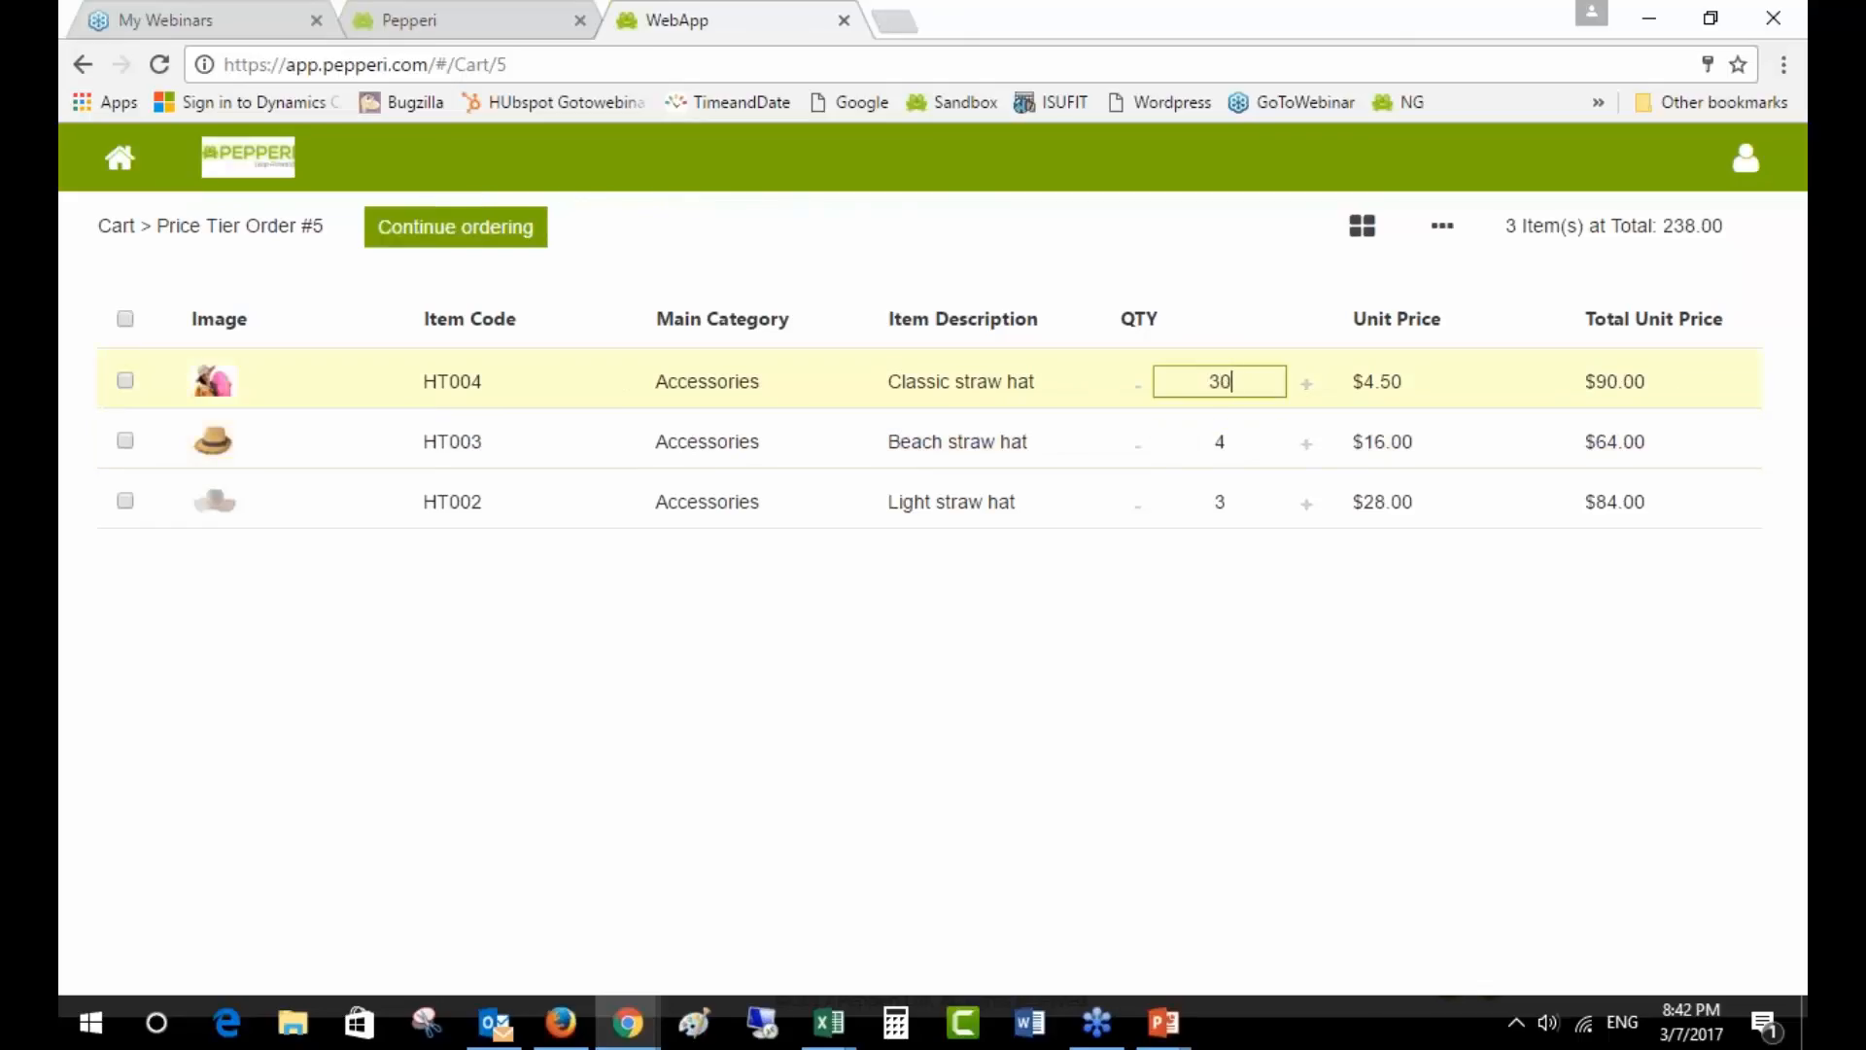
{"action": "left_click", "coordinate": [1241, 438]}
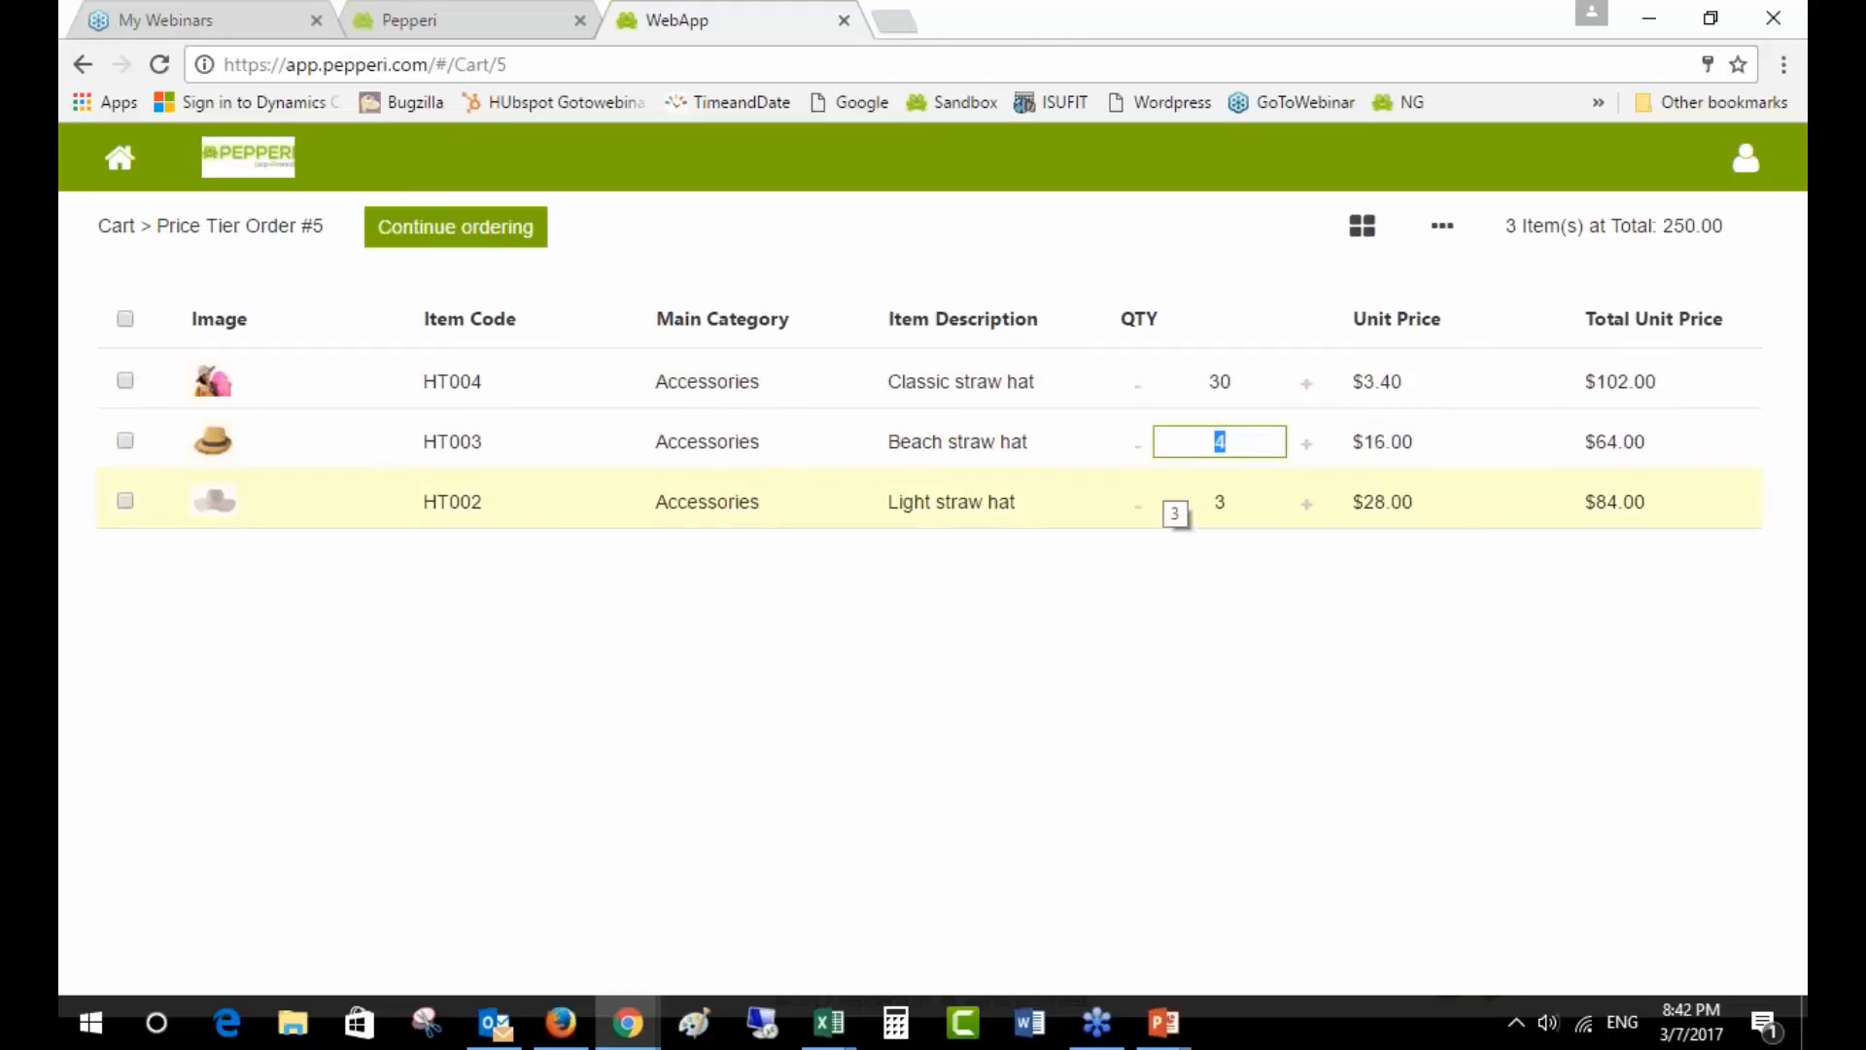
{"action": "type", "text": "15"}
{"action": "key", "text": "Tab"}
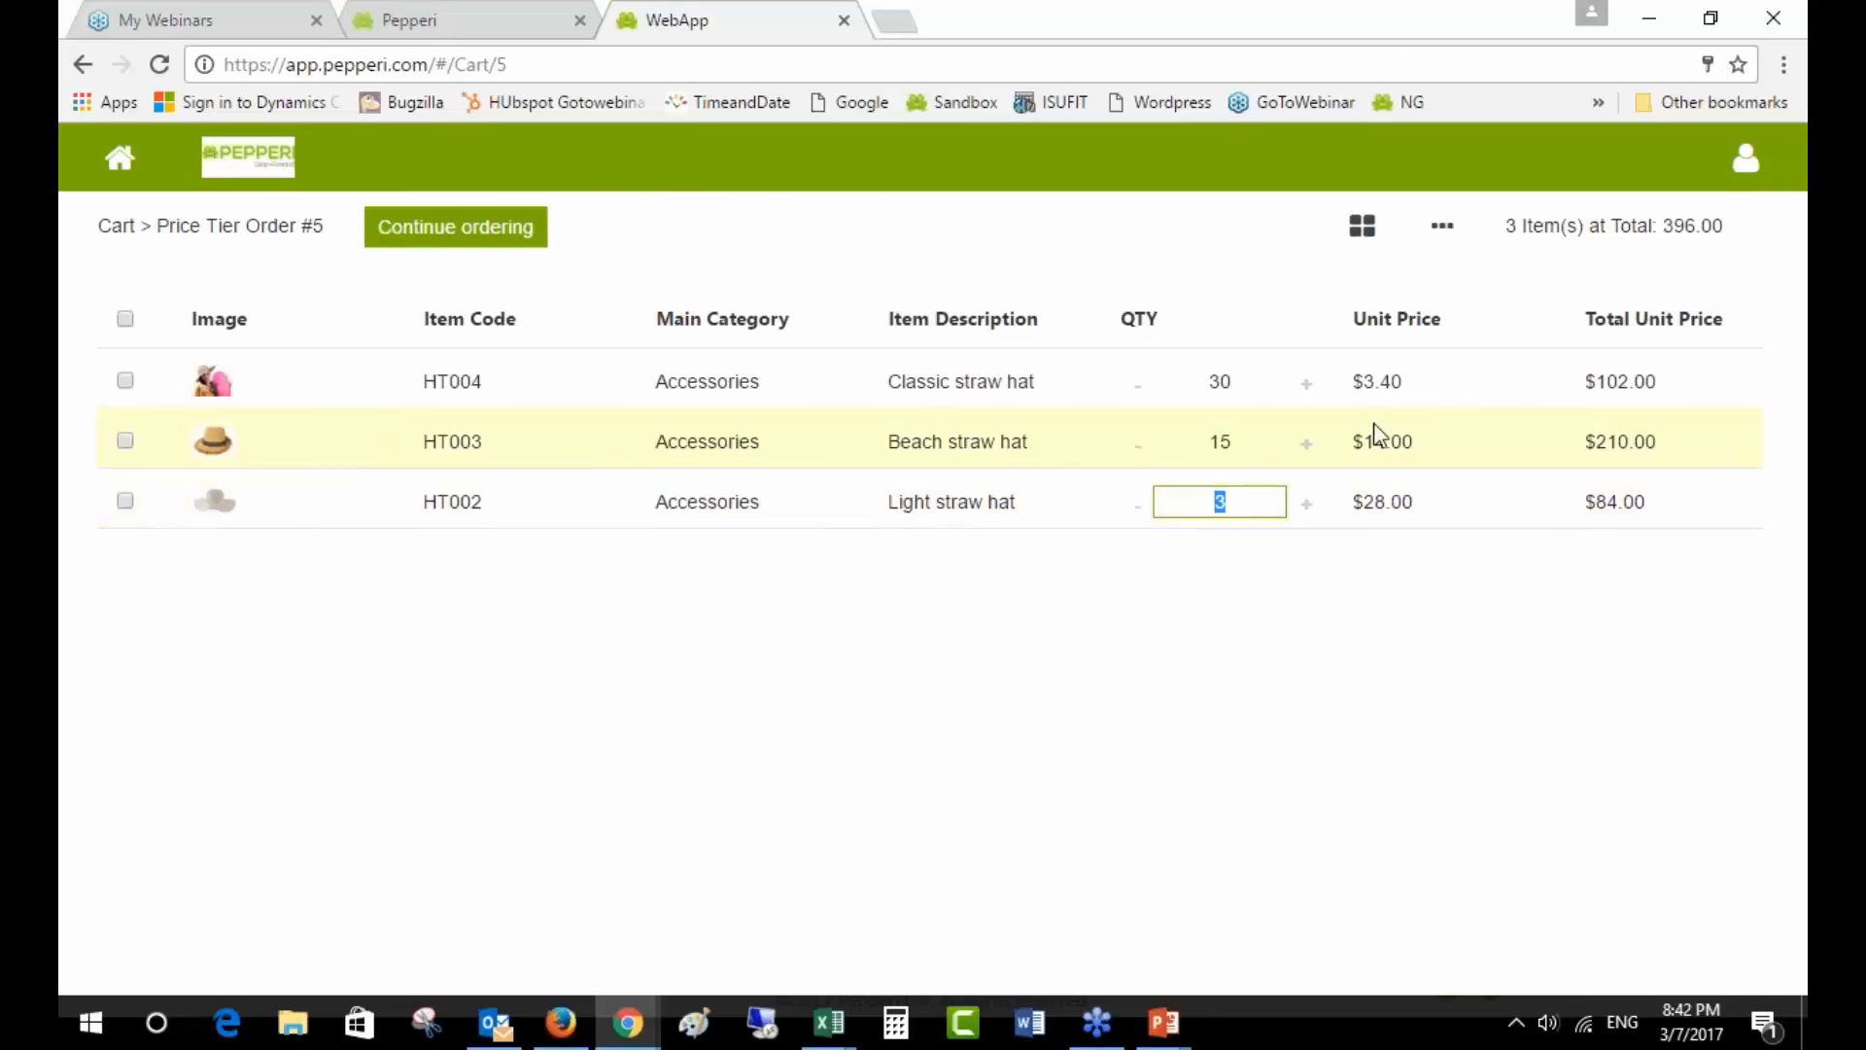
- Reprice the rows with Beach at 100 and the Light straw hat at 200, then show the rules slide
{"action": "left_click", "coordinate": [1256, 444]}
{"action": "type", "text": "100"}
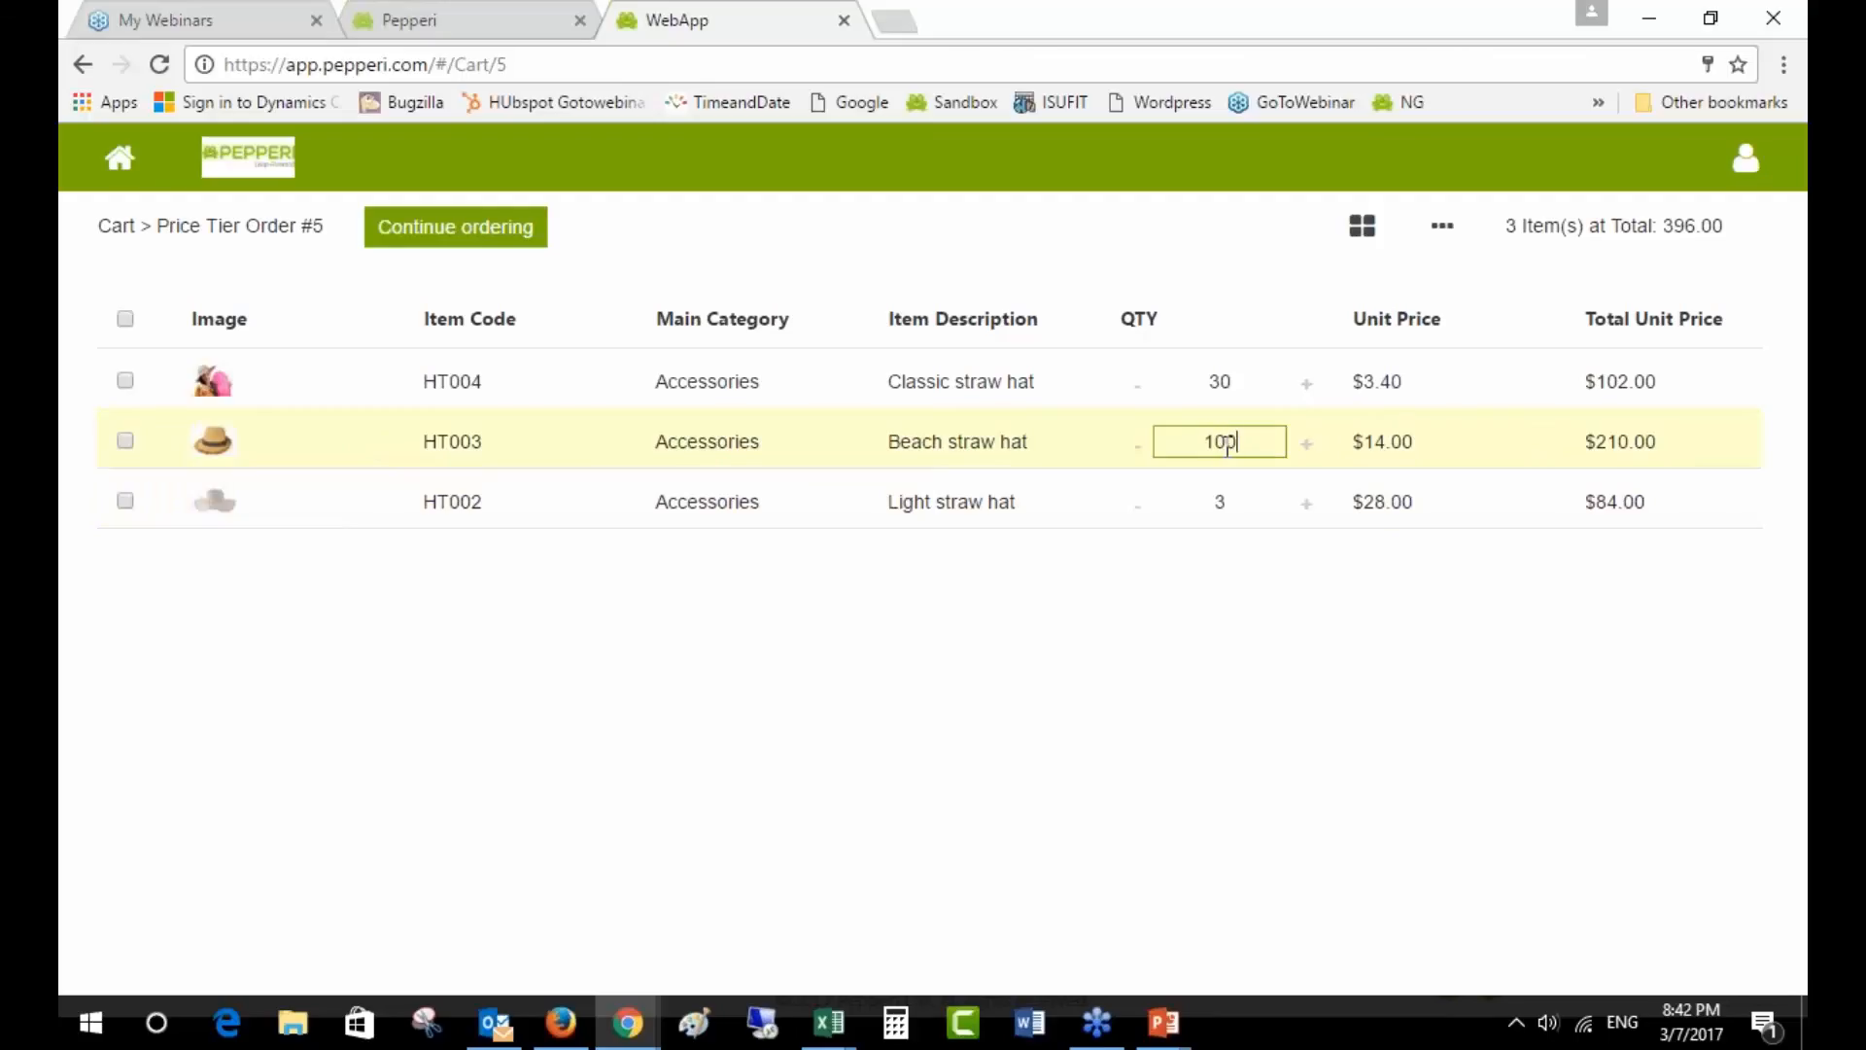
{"action": "left_click", "coordinate": [1245, 499]}
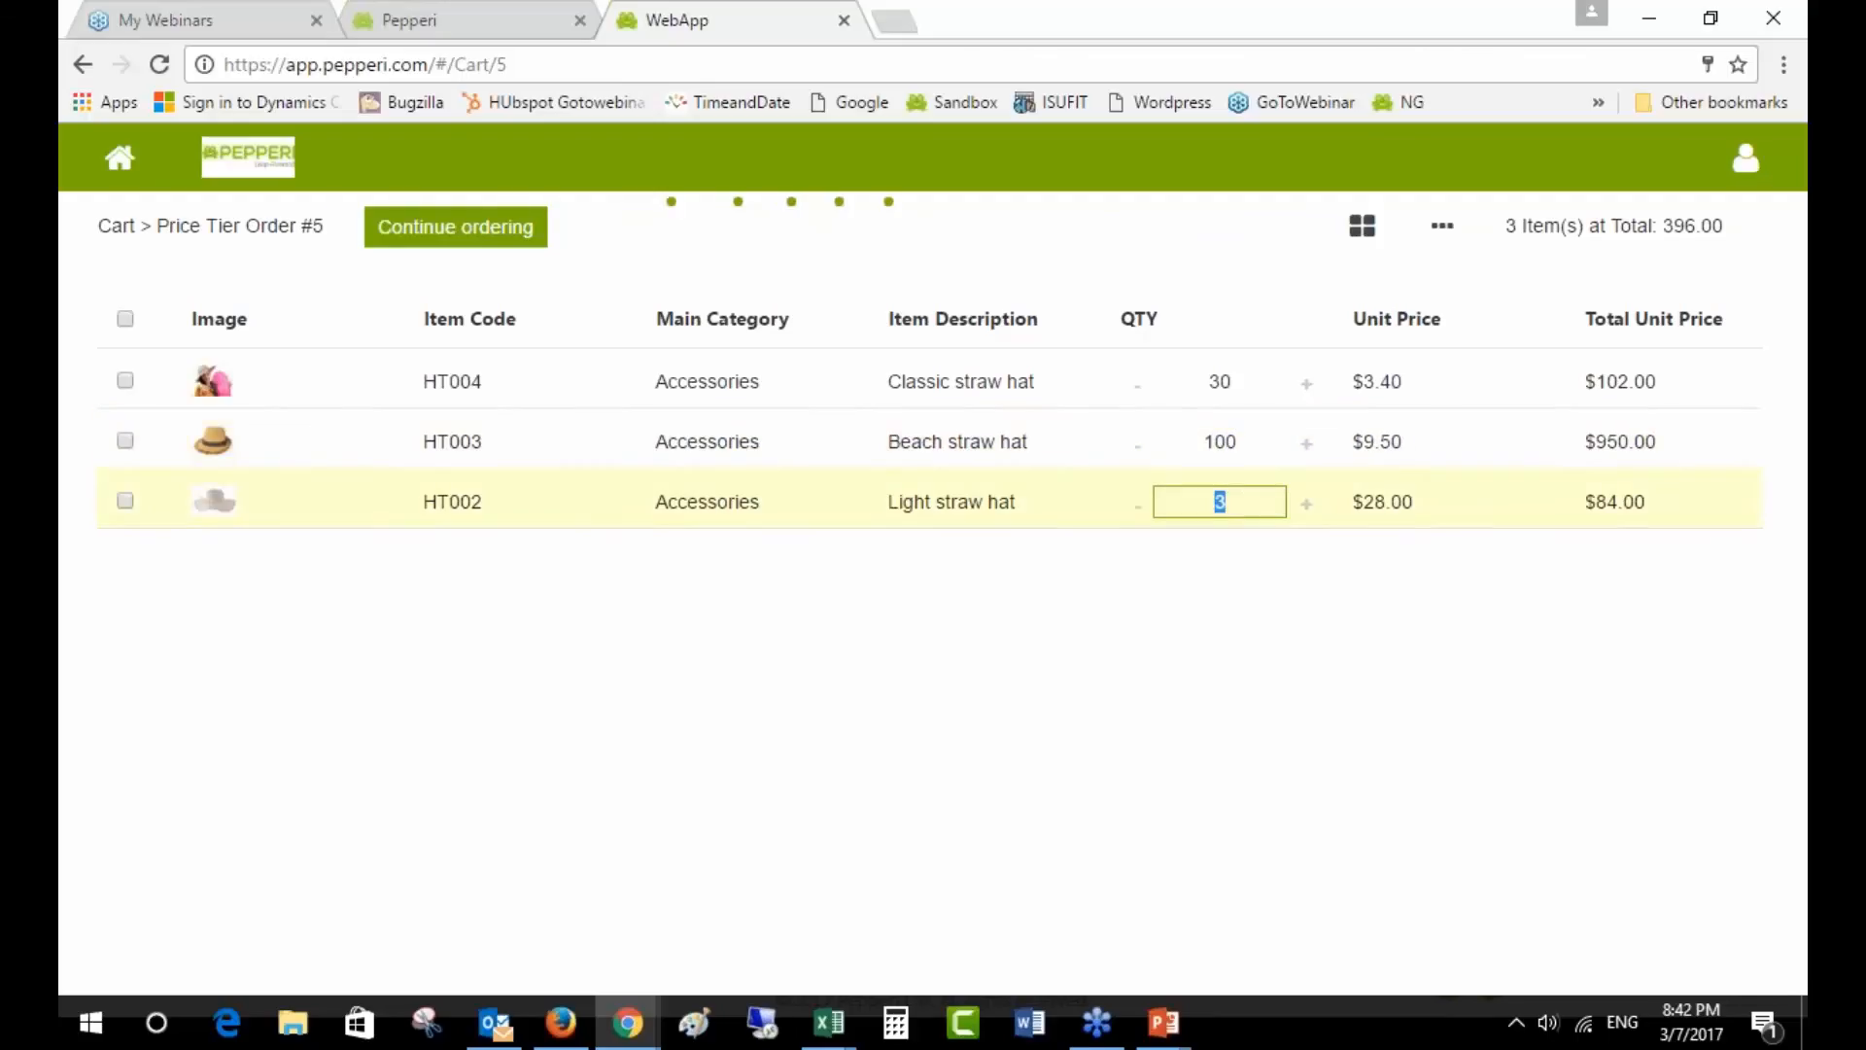
{"action": "type", "text": "5"}
{"action": "left_click", "coordinate": [1235, 545]}
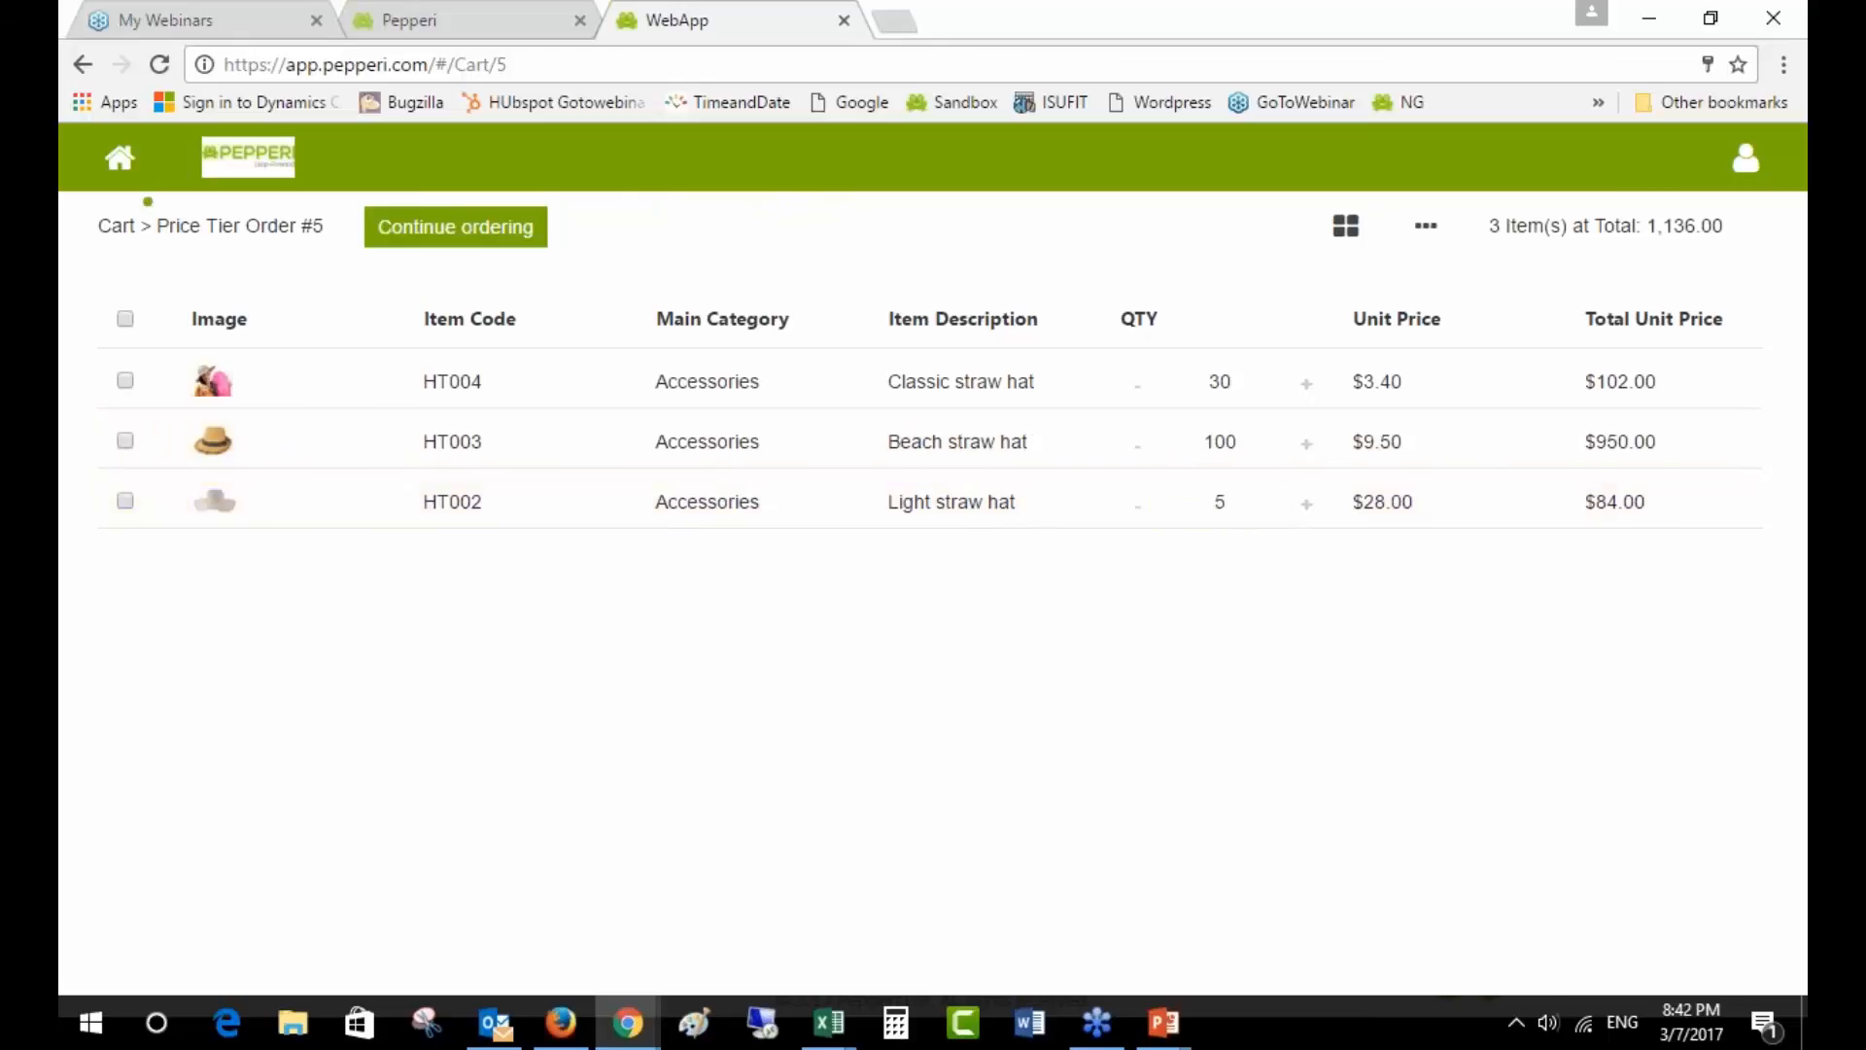
{"action": "left_click", "coordinate": [1227, 501]}
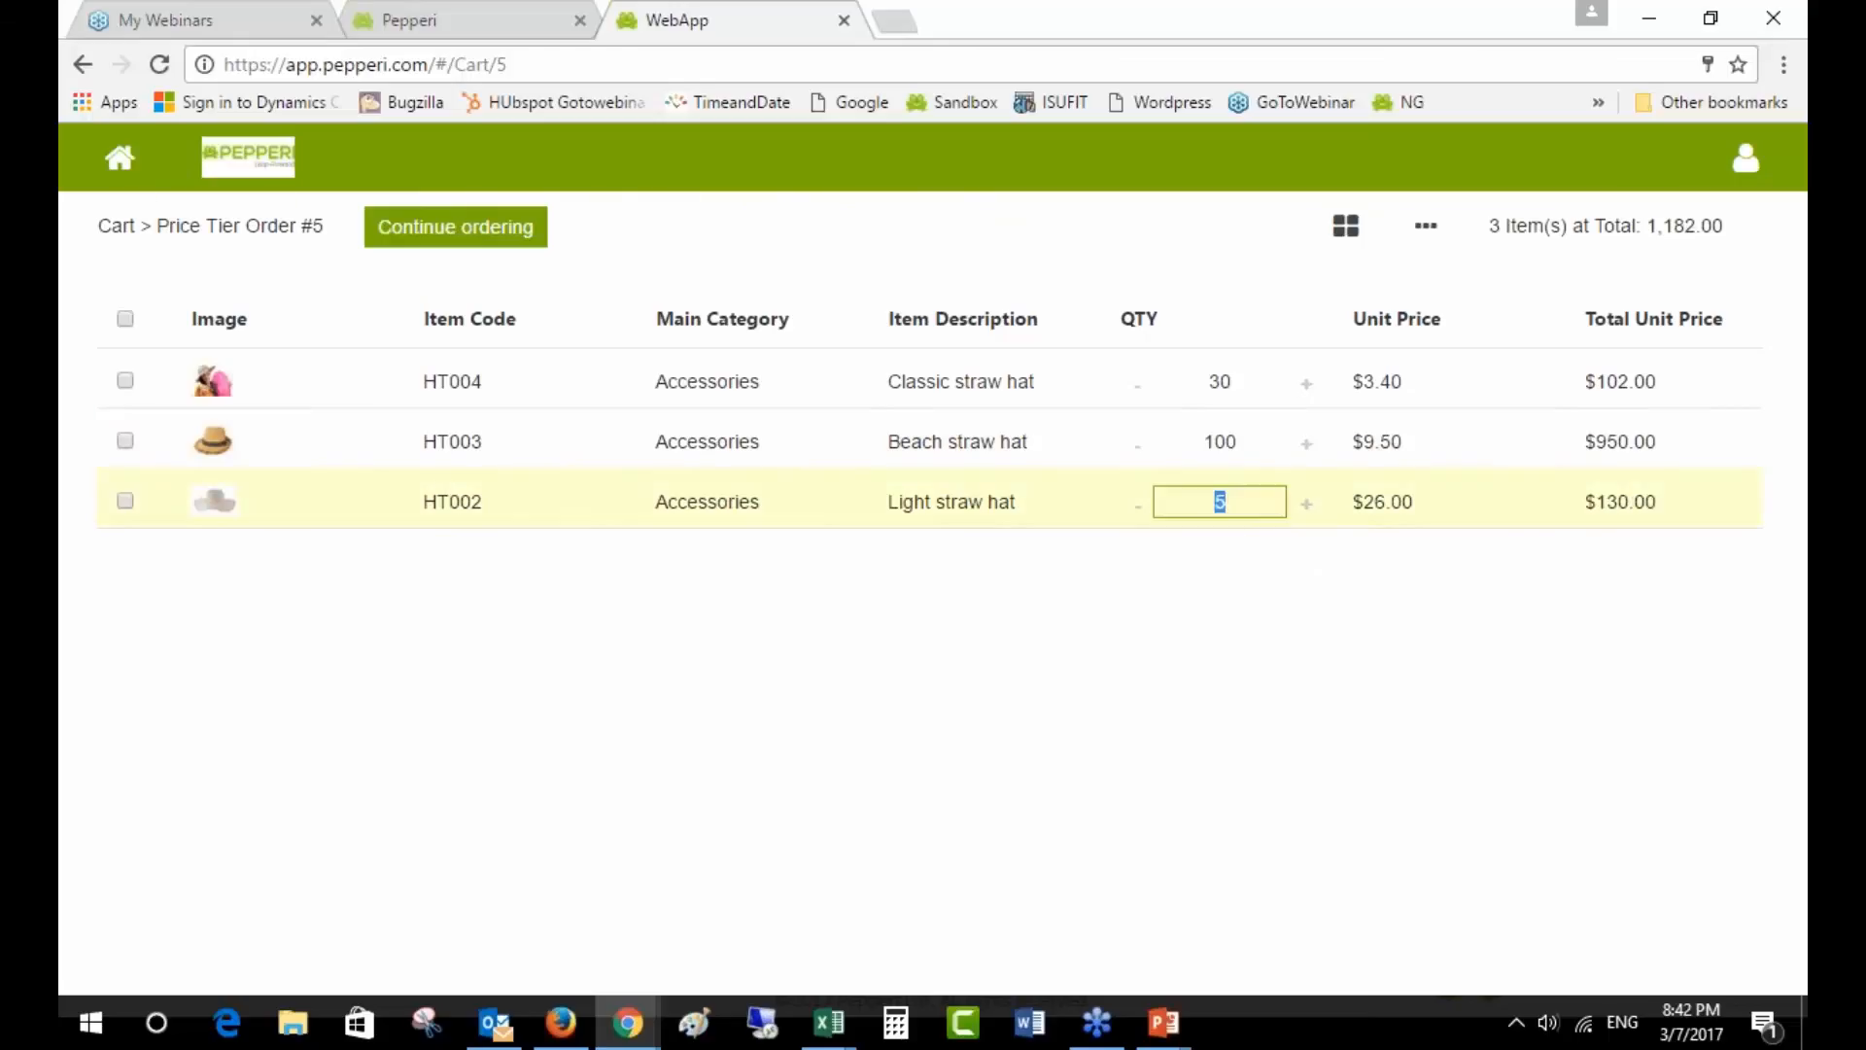
{"action": "type", "text": "200"}
{"action": "left_click", "coordinate": [1326, 593]}
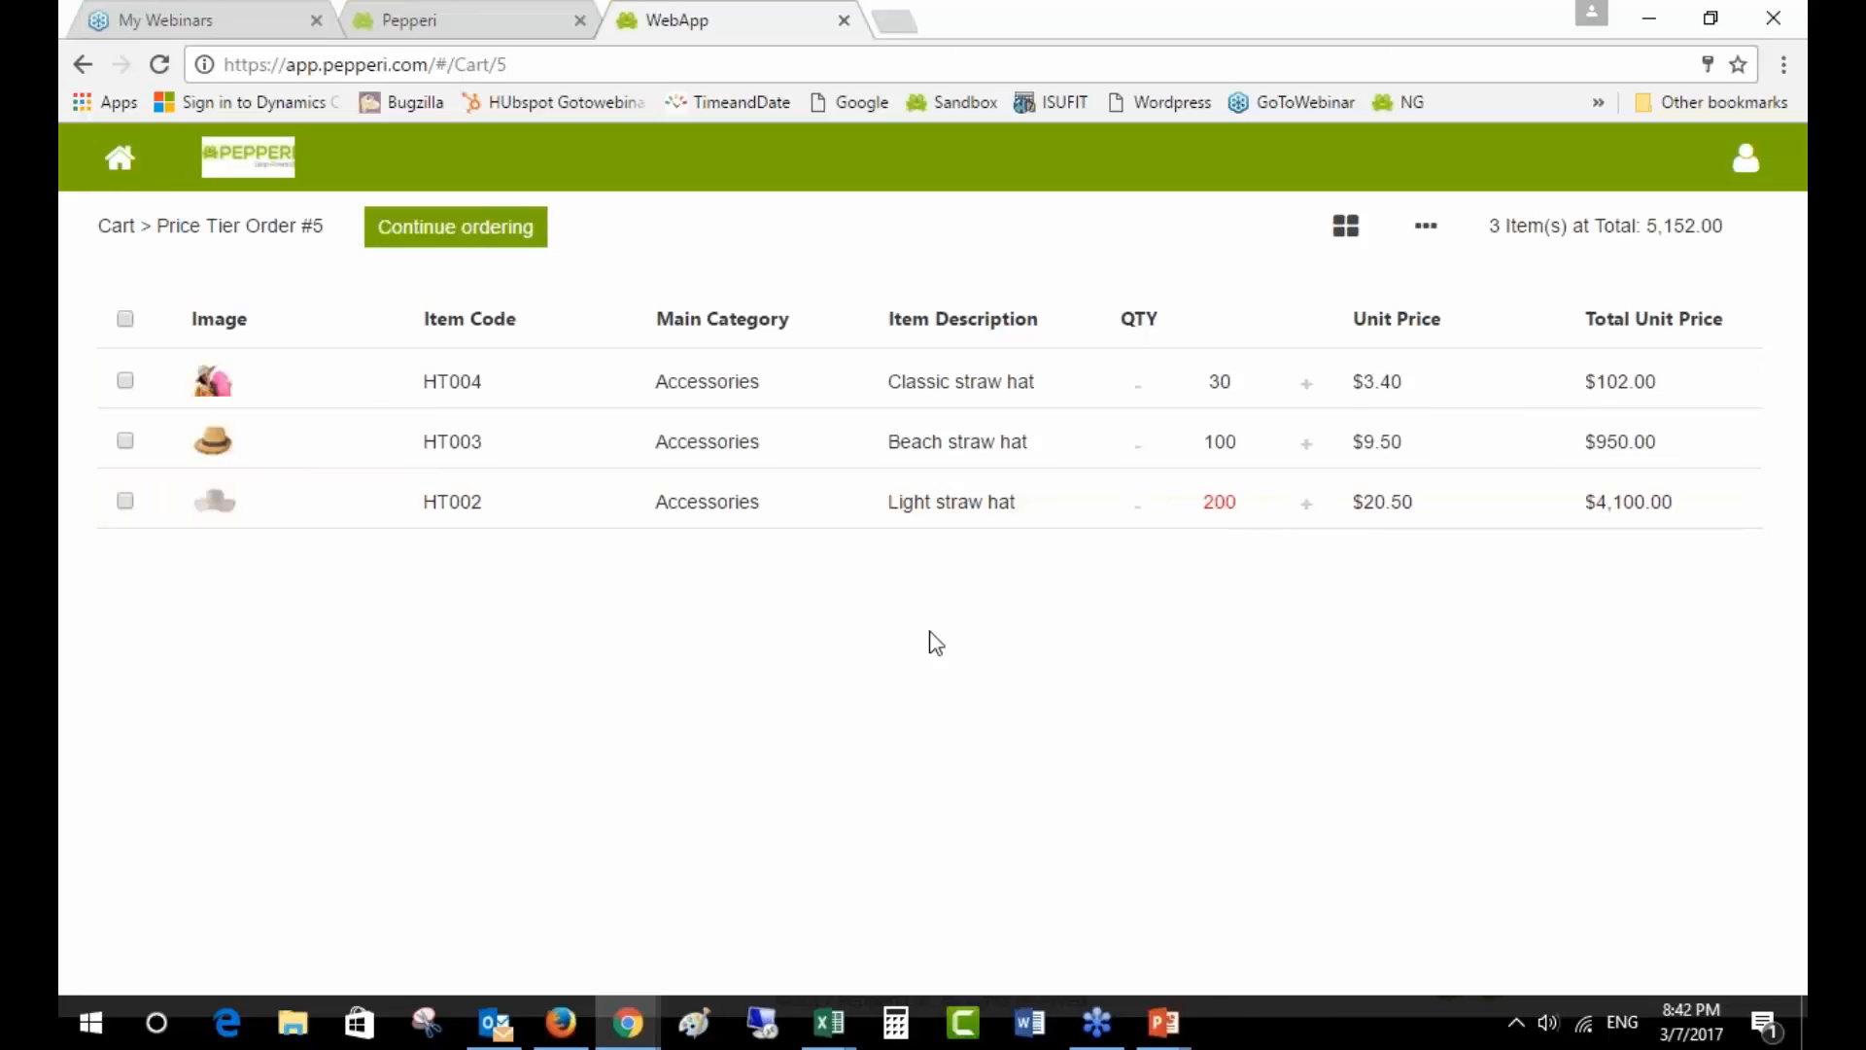
{"action": "left_click", "coordinate": [1792, 399]}
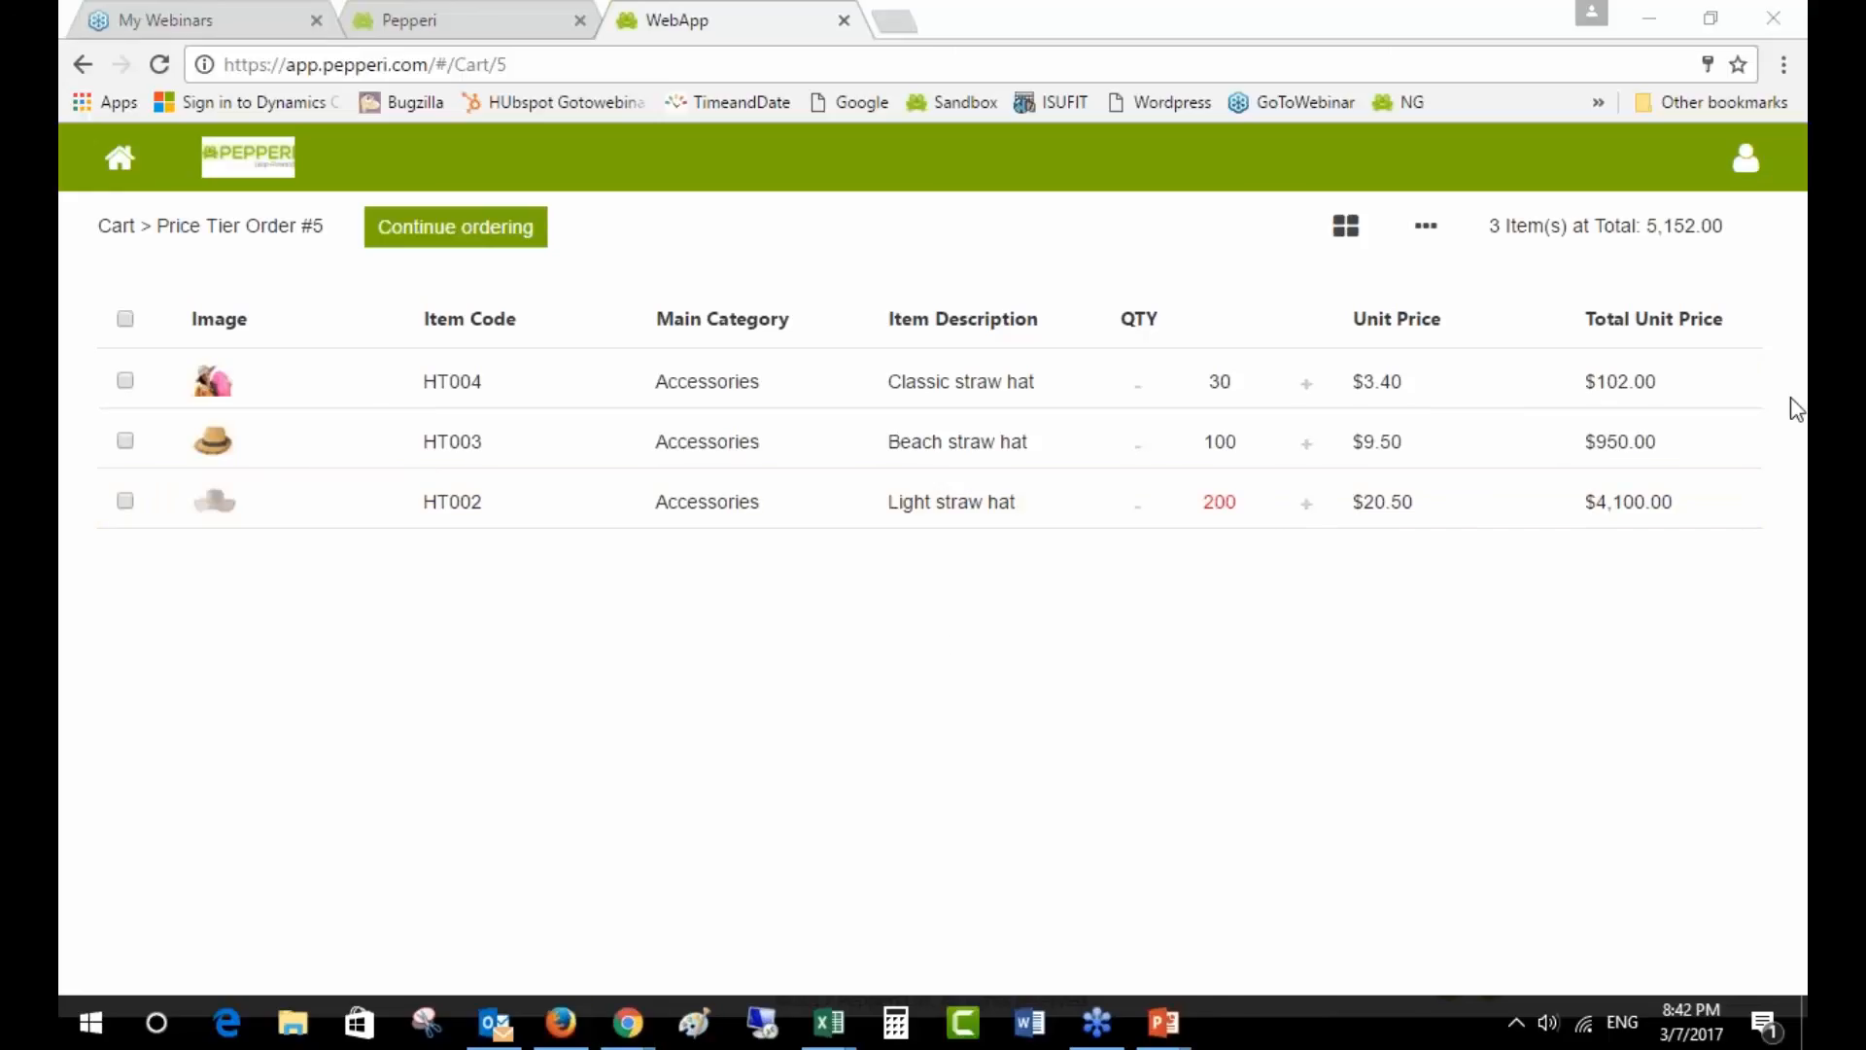
{"action": "key", "text": "alt+Tab"}
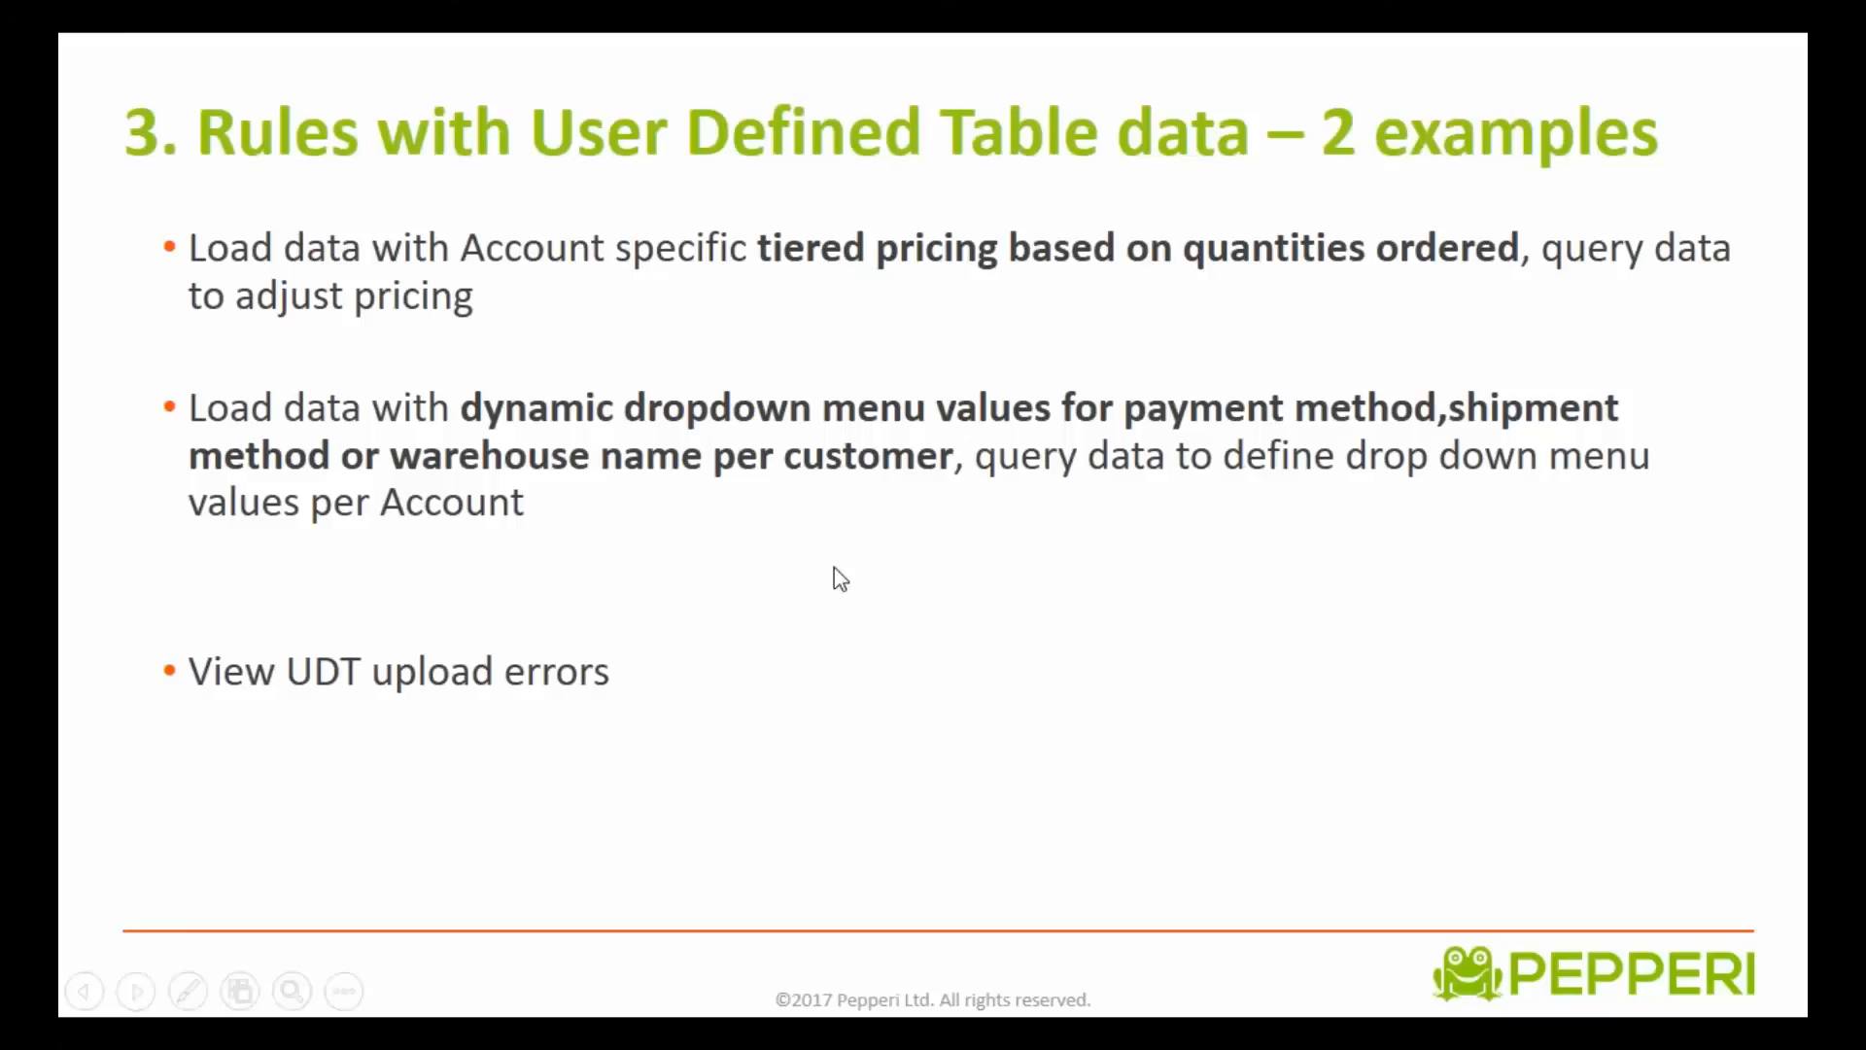
- End the User Defined Table rules slideshow and switch back from PowerPoint
{"action": "key", "text": "alt+Tab"}
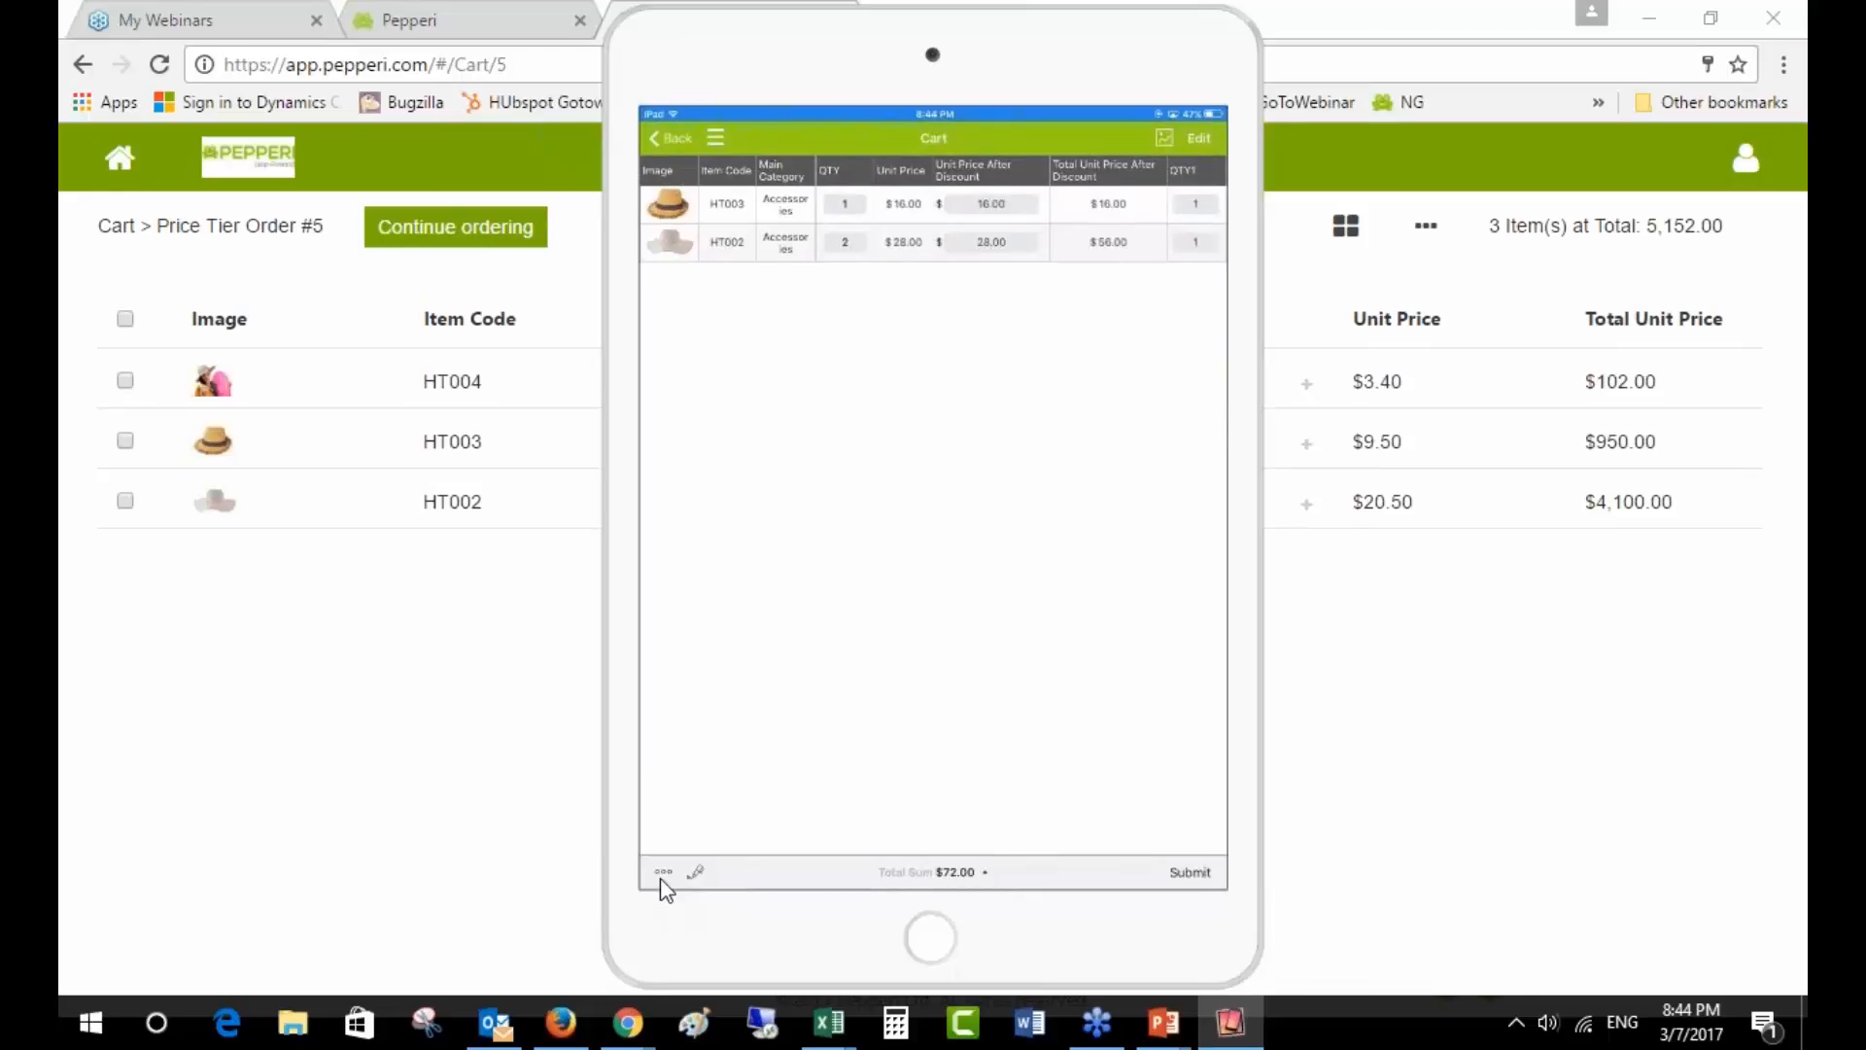
- Open the order details form and list the payment options Cash, Check and Credit Card
{"action": "left_click", "coordinate": [769, 861]}
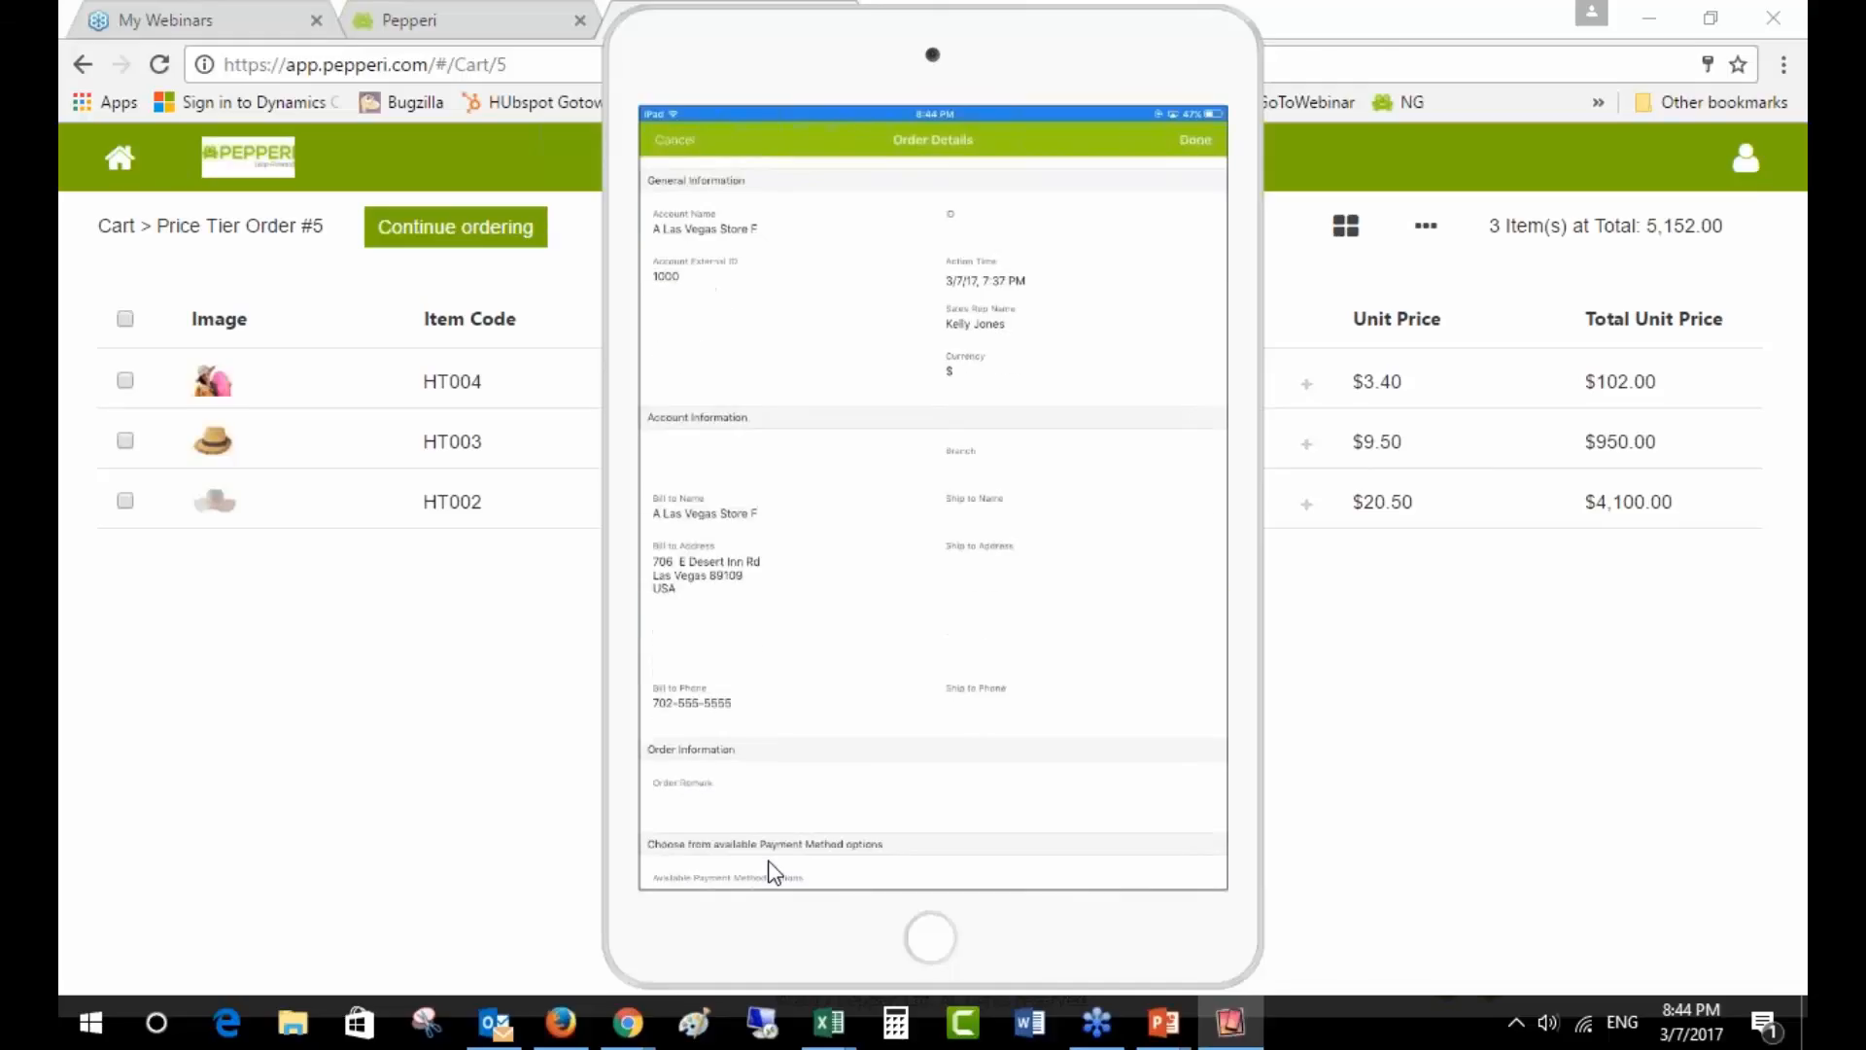
{"action": "scroll", "coordinate": [768, 870], "scroll_direction": "down", "scroll_amount": 2}
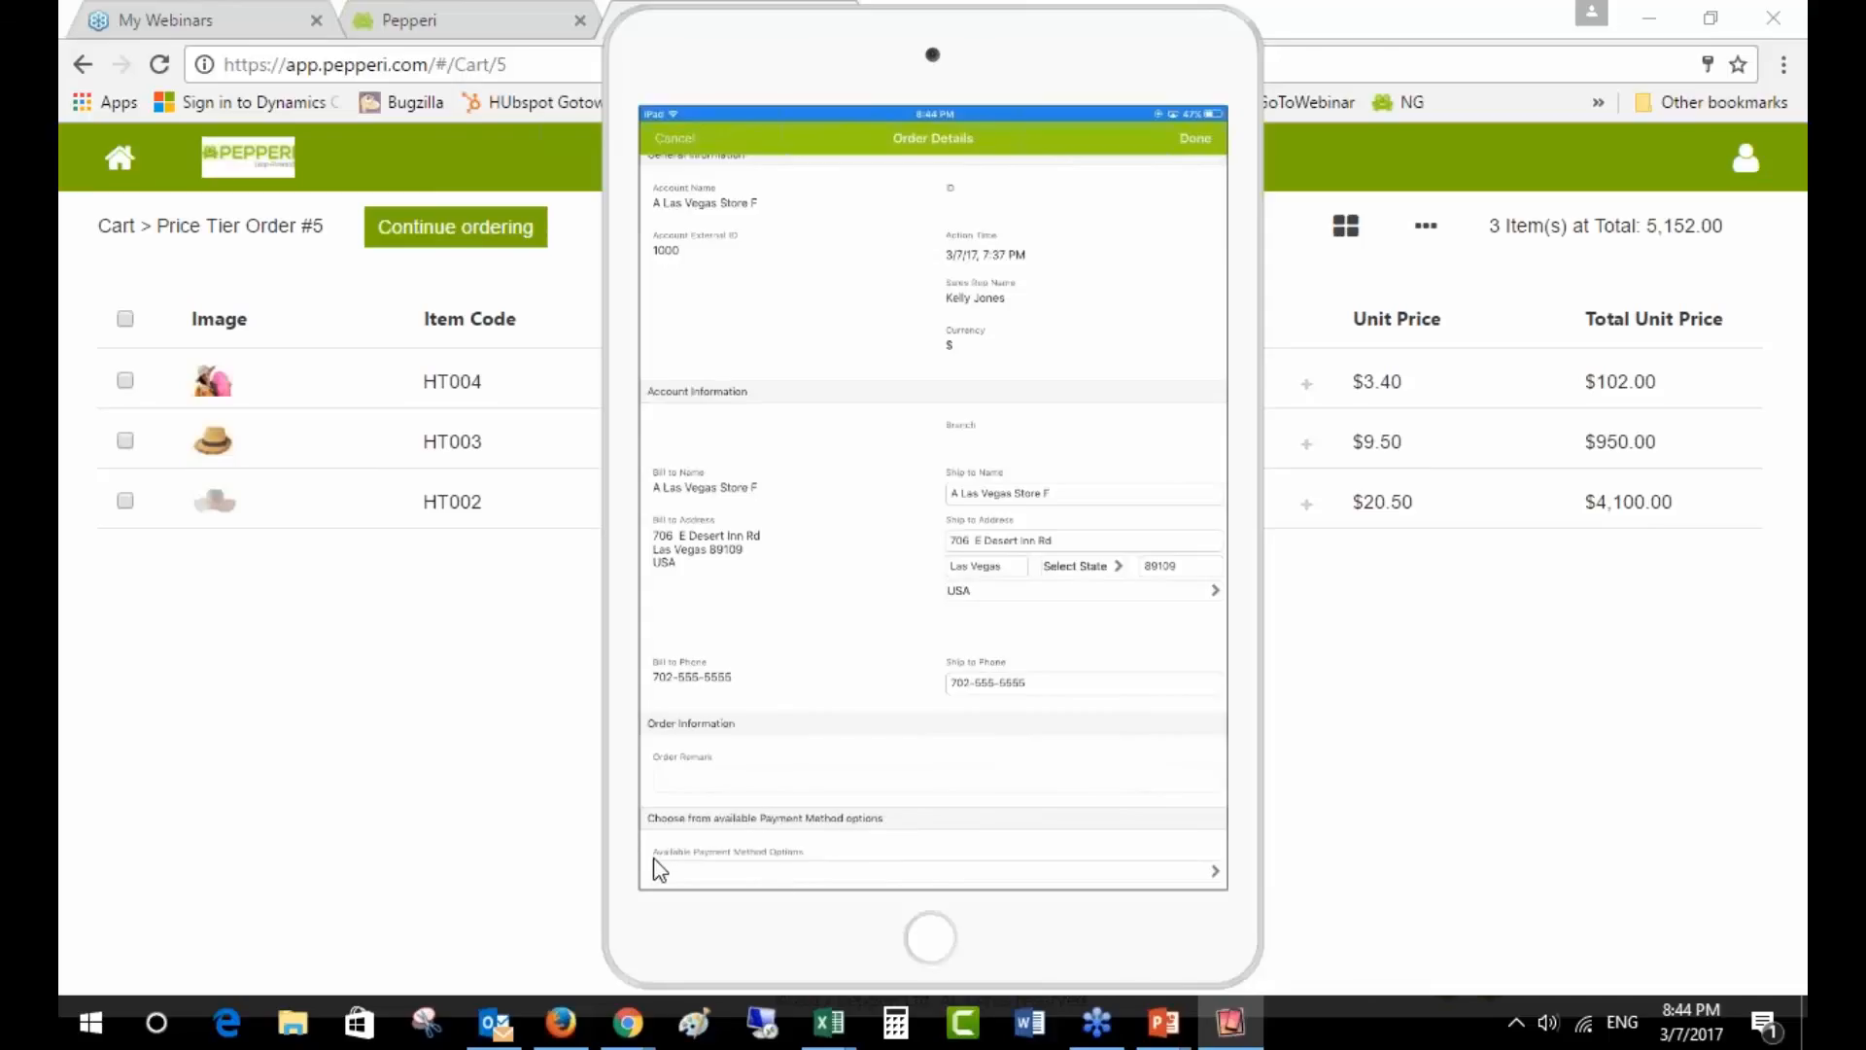
{"action": "left_click", "coordinate": [796, 875]}
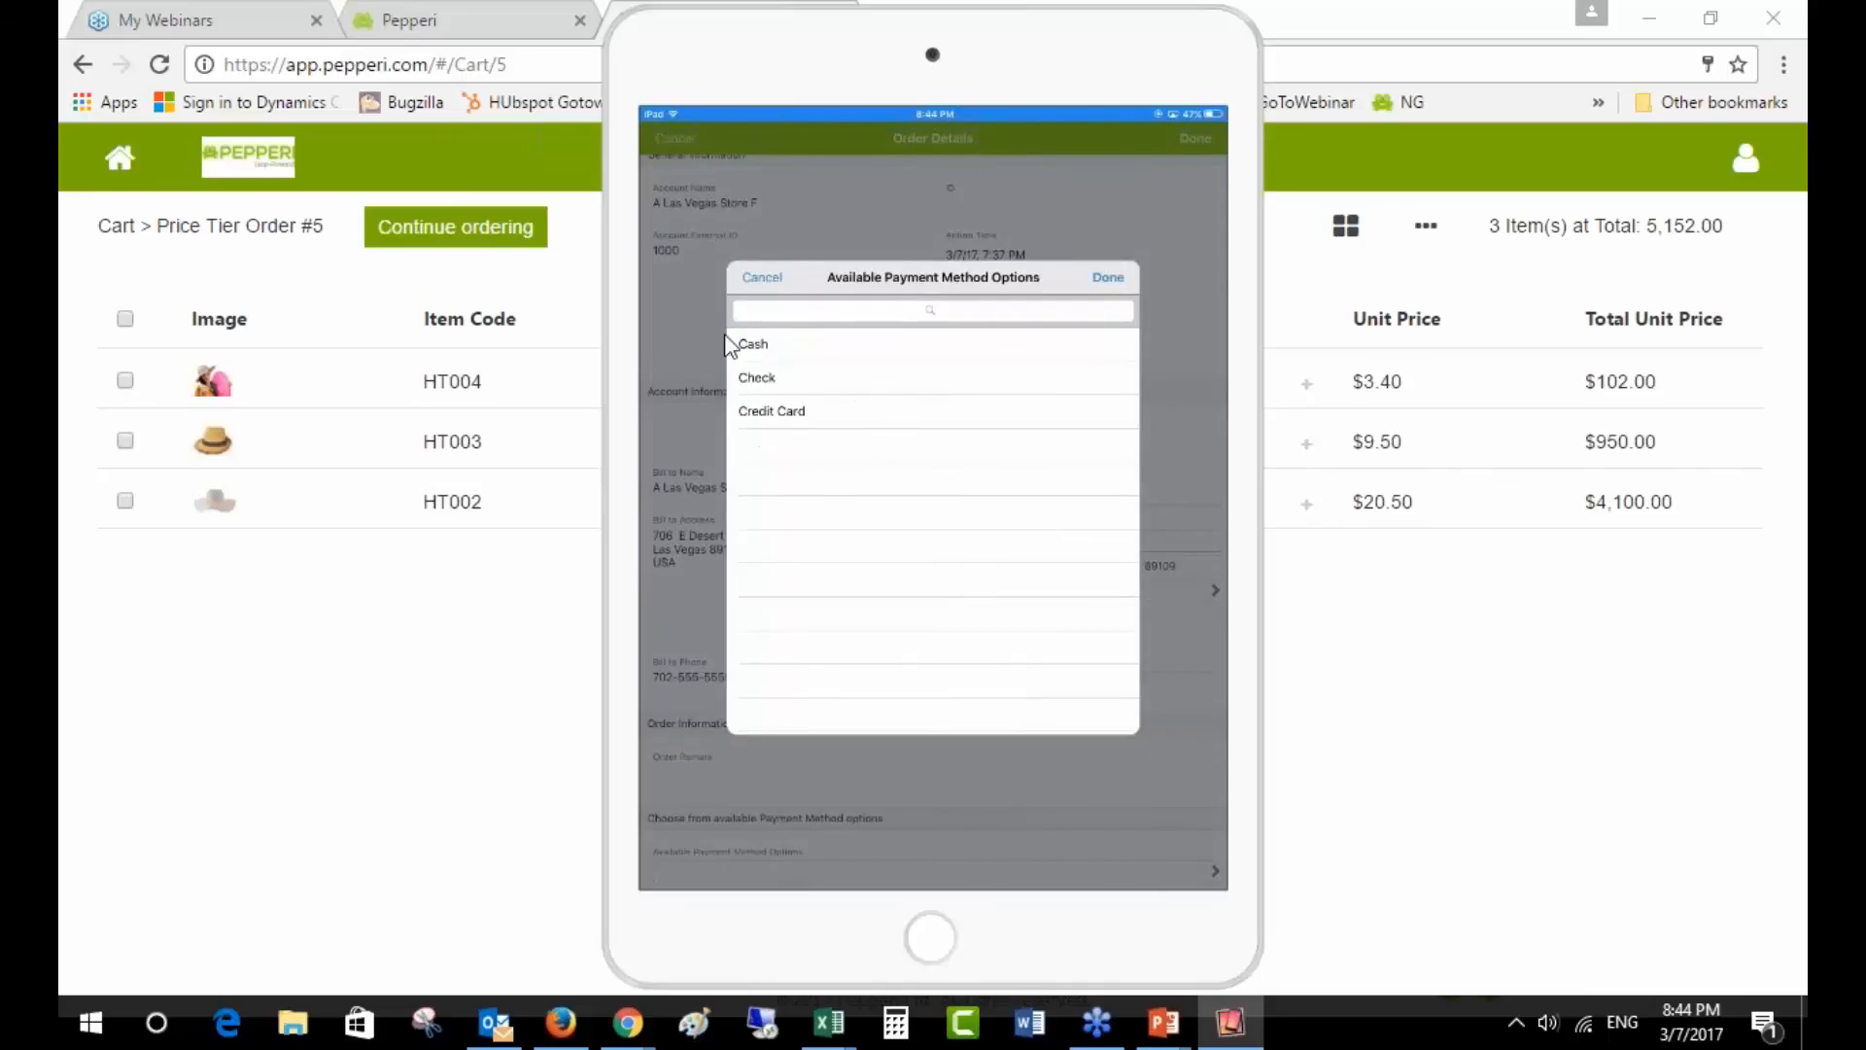
- Open UserDefinedDropDownPaymentMethod.csv and highlight account 1000 with its three payment methods
{"action": "mouse_move", "coordinate": [829, 1021]}
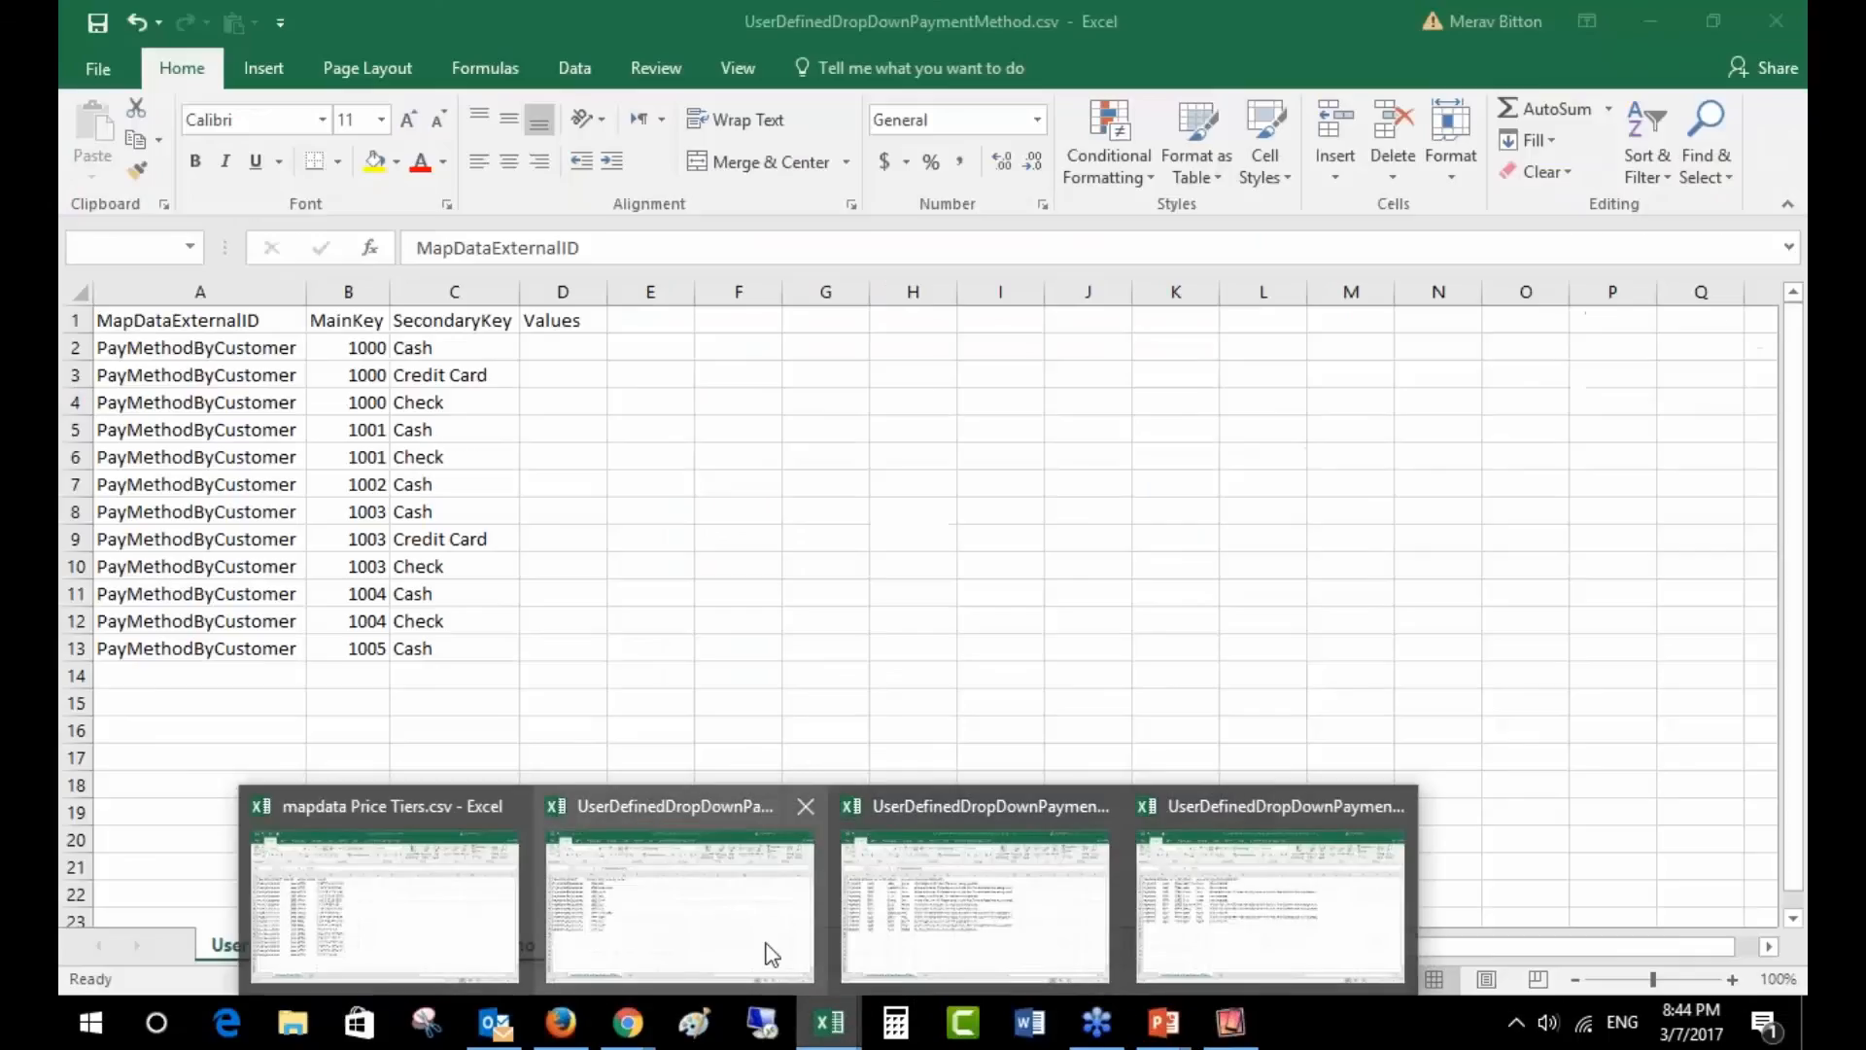
{"action": "left_click", "coordinate": [766, 955]}
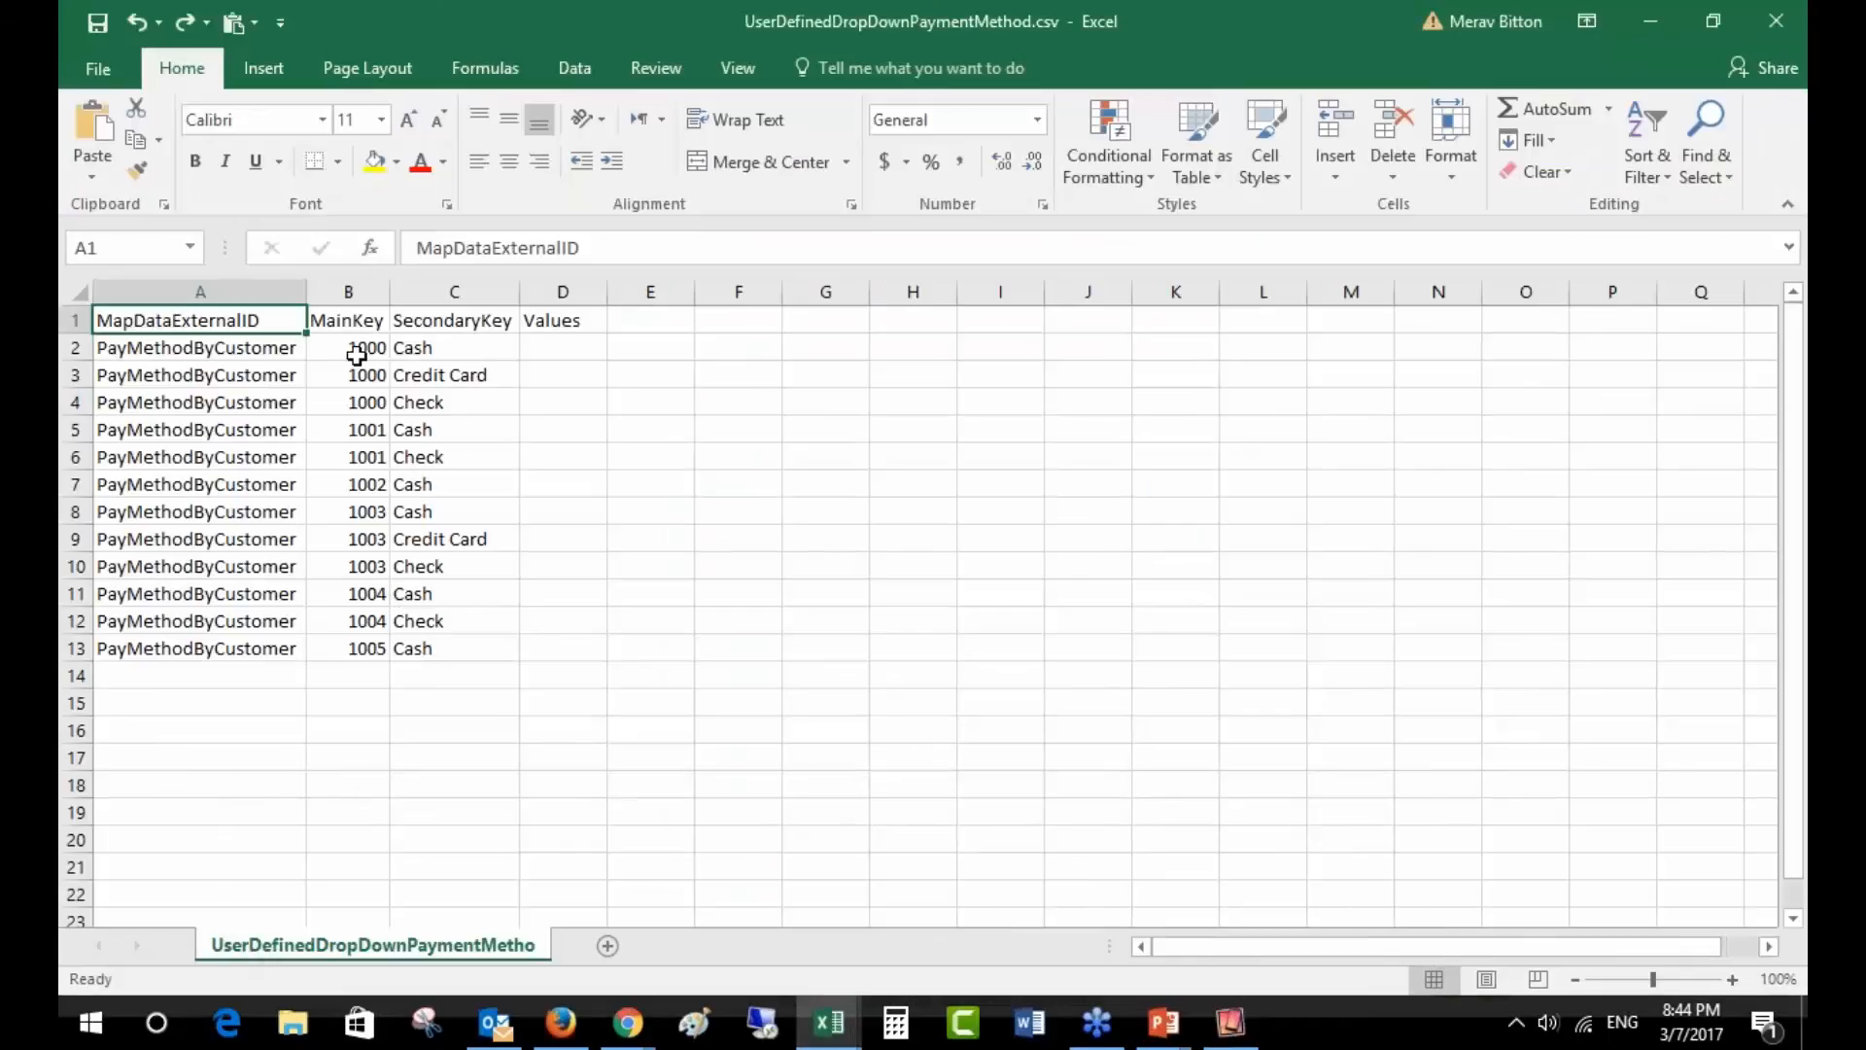
{"action": "left_click_drag", "start_coordinate": [351, 347], "coordinate": [360, 399]}
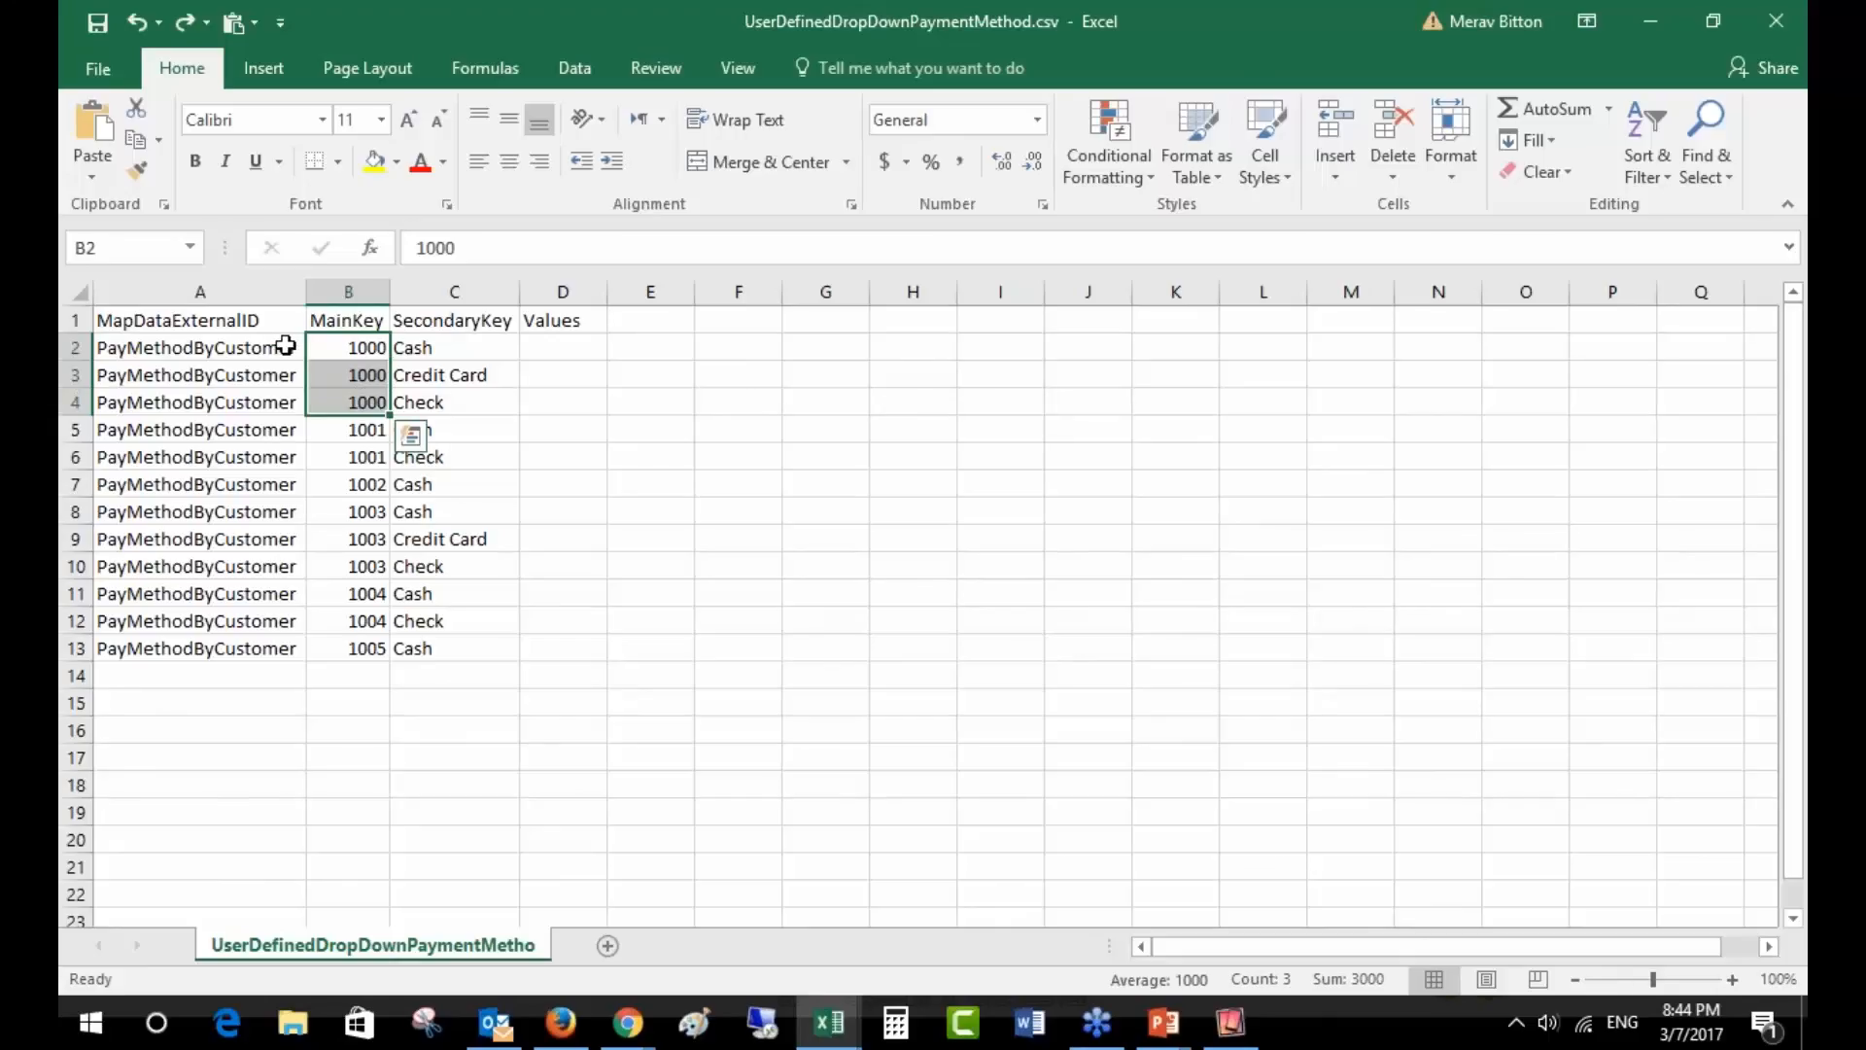
{"action": "left_click_drag", "start_coordinate": [285, 347], "coordinate": [290, 400]}
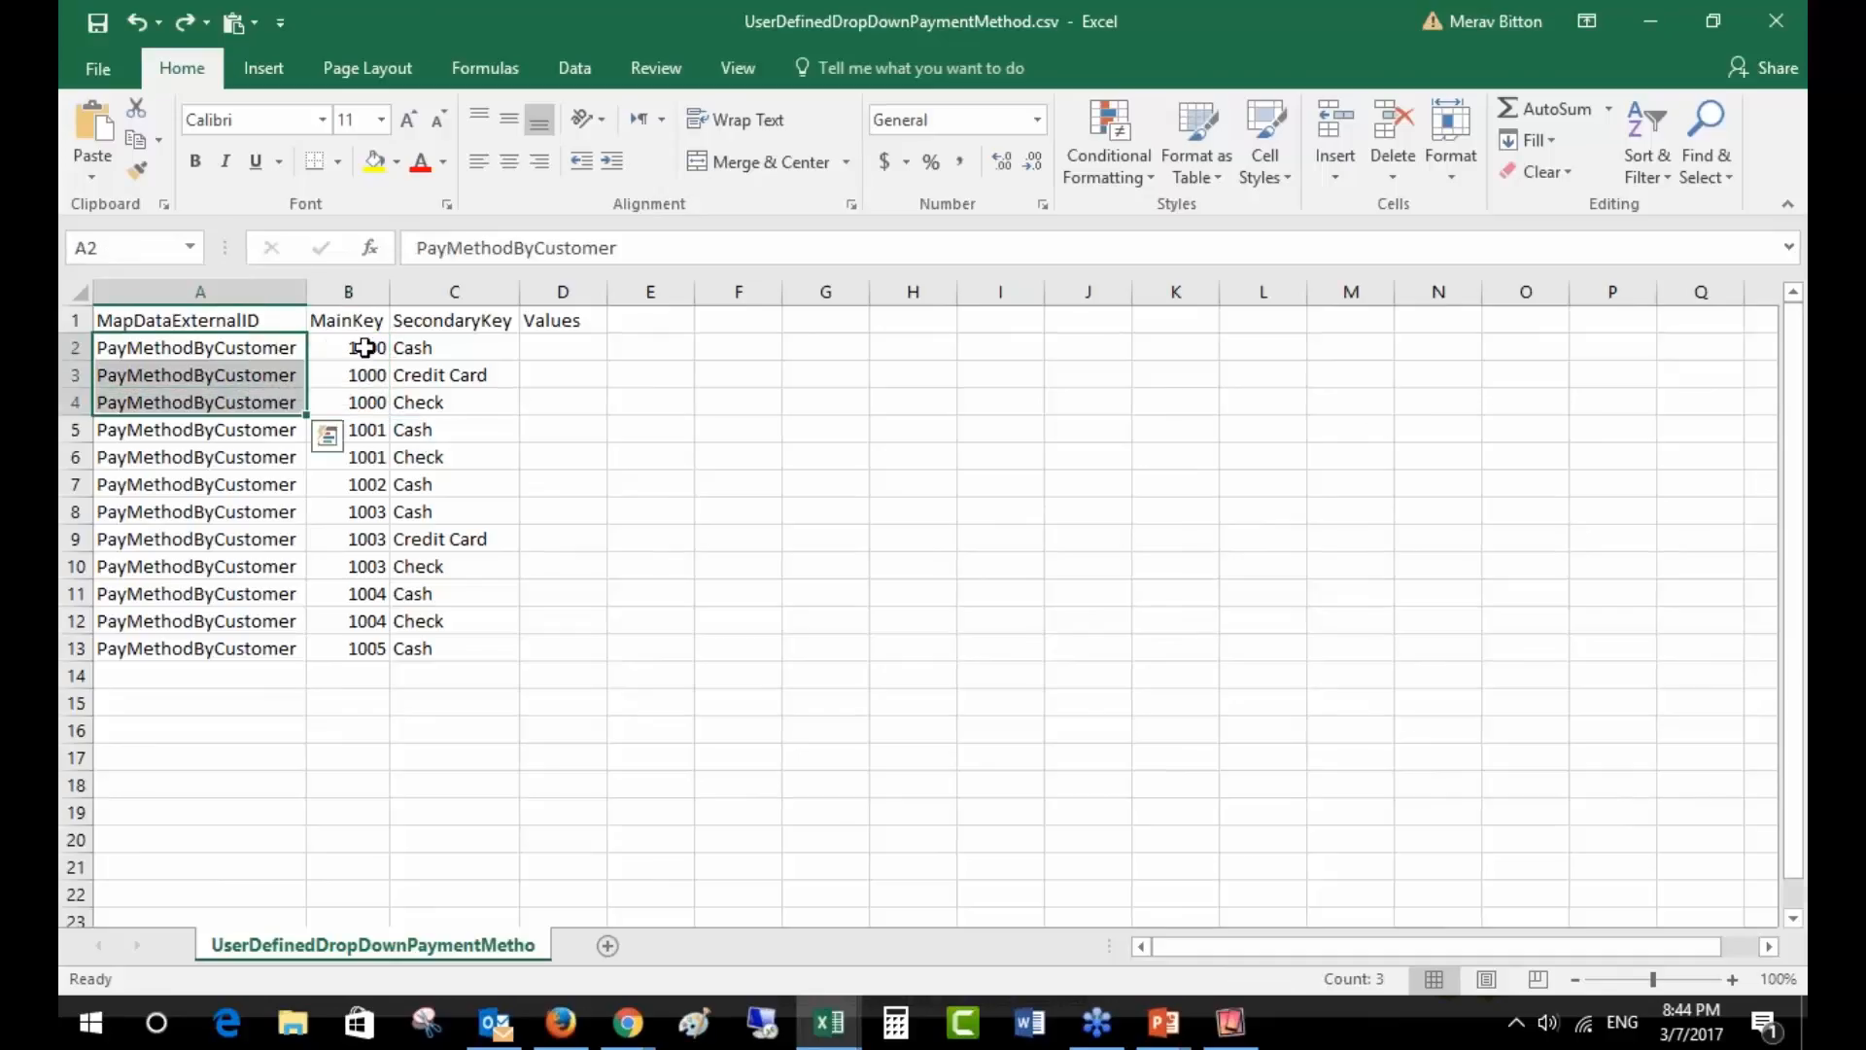
{"action": "left_click_drag", "start_coordinate": [370, 348], "coordinate": [421, 348]}
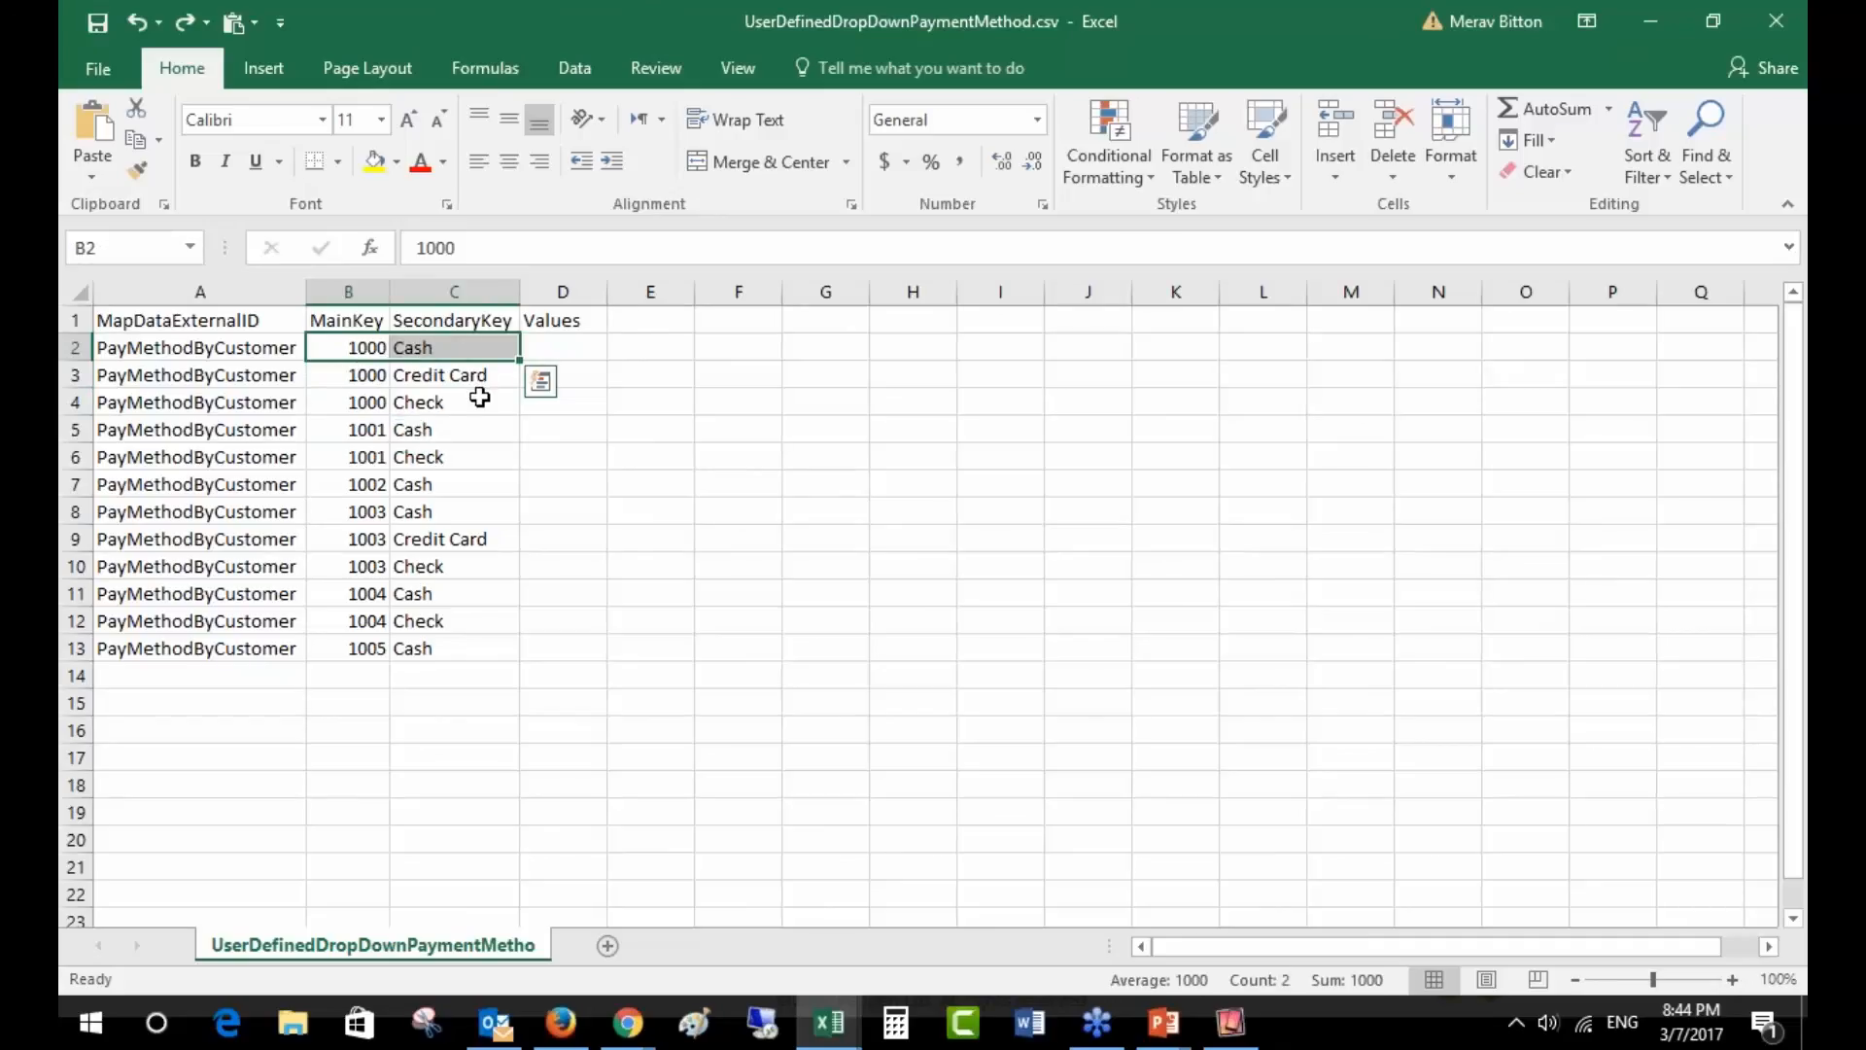
{"action": "left_click_drag", "start_coordinate": [367, 348], "coordinate": [425, 408]}
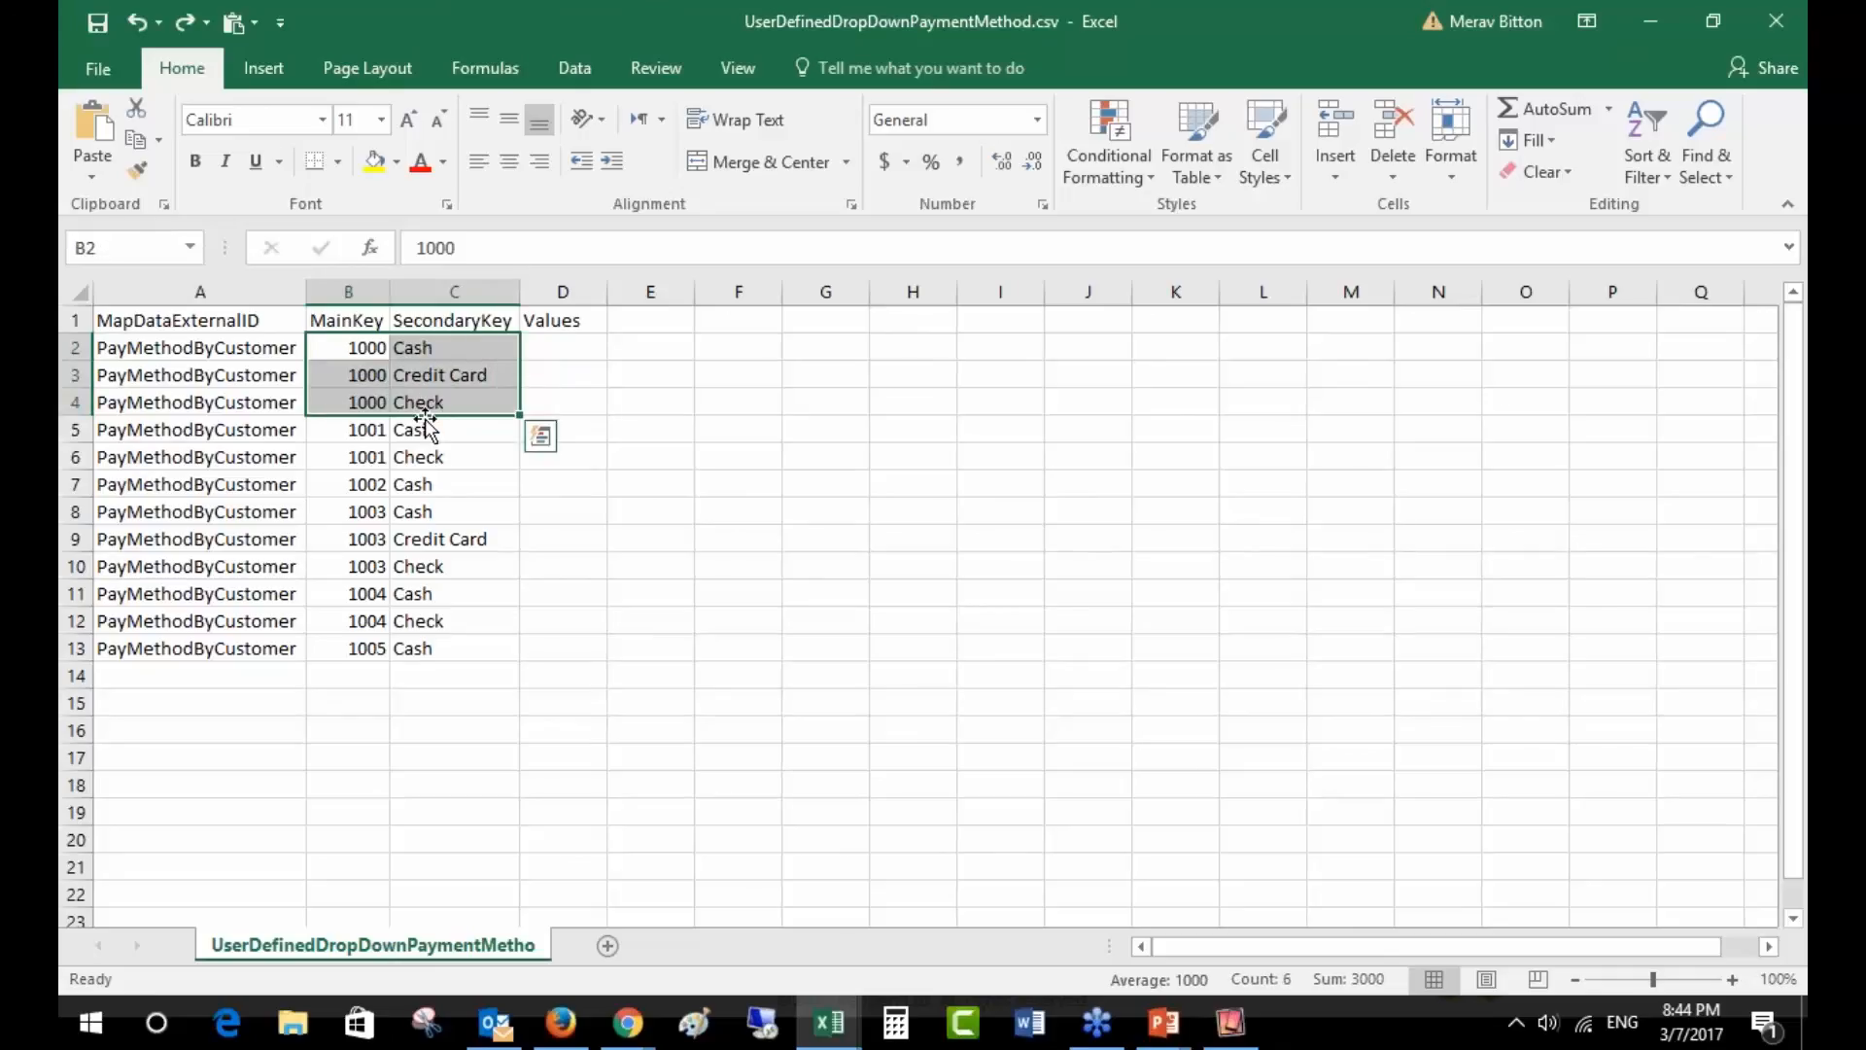
- Highlight account 1002 with its only method, Cash, and bring the iPad mirror forward
{"action": "left_click", "coordinate": [379, 484]}
{"action": "left_click_drag", "start_coordinate": [379, 484], "coordinate": [423, 485]}
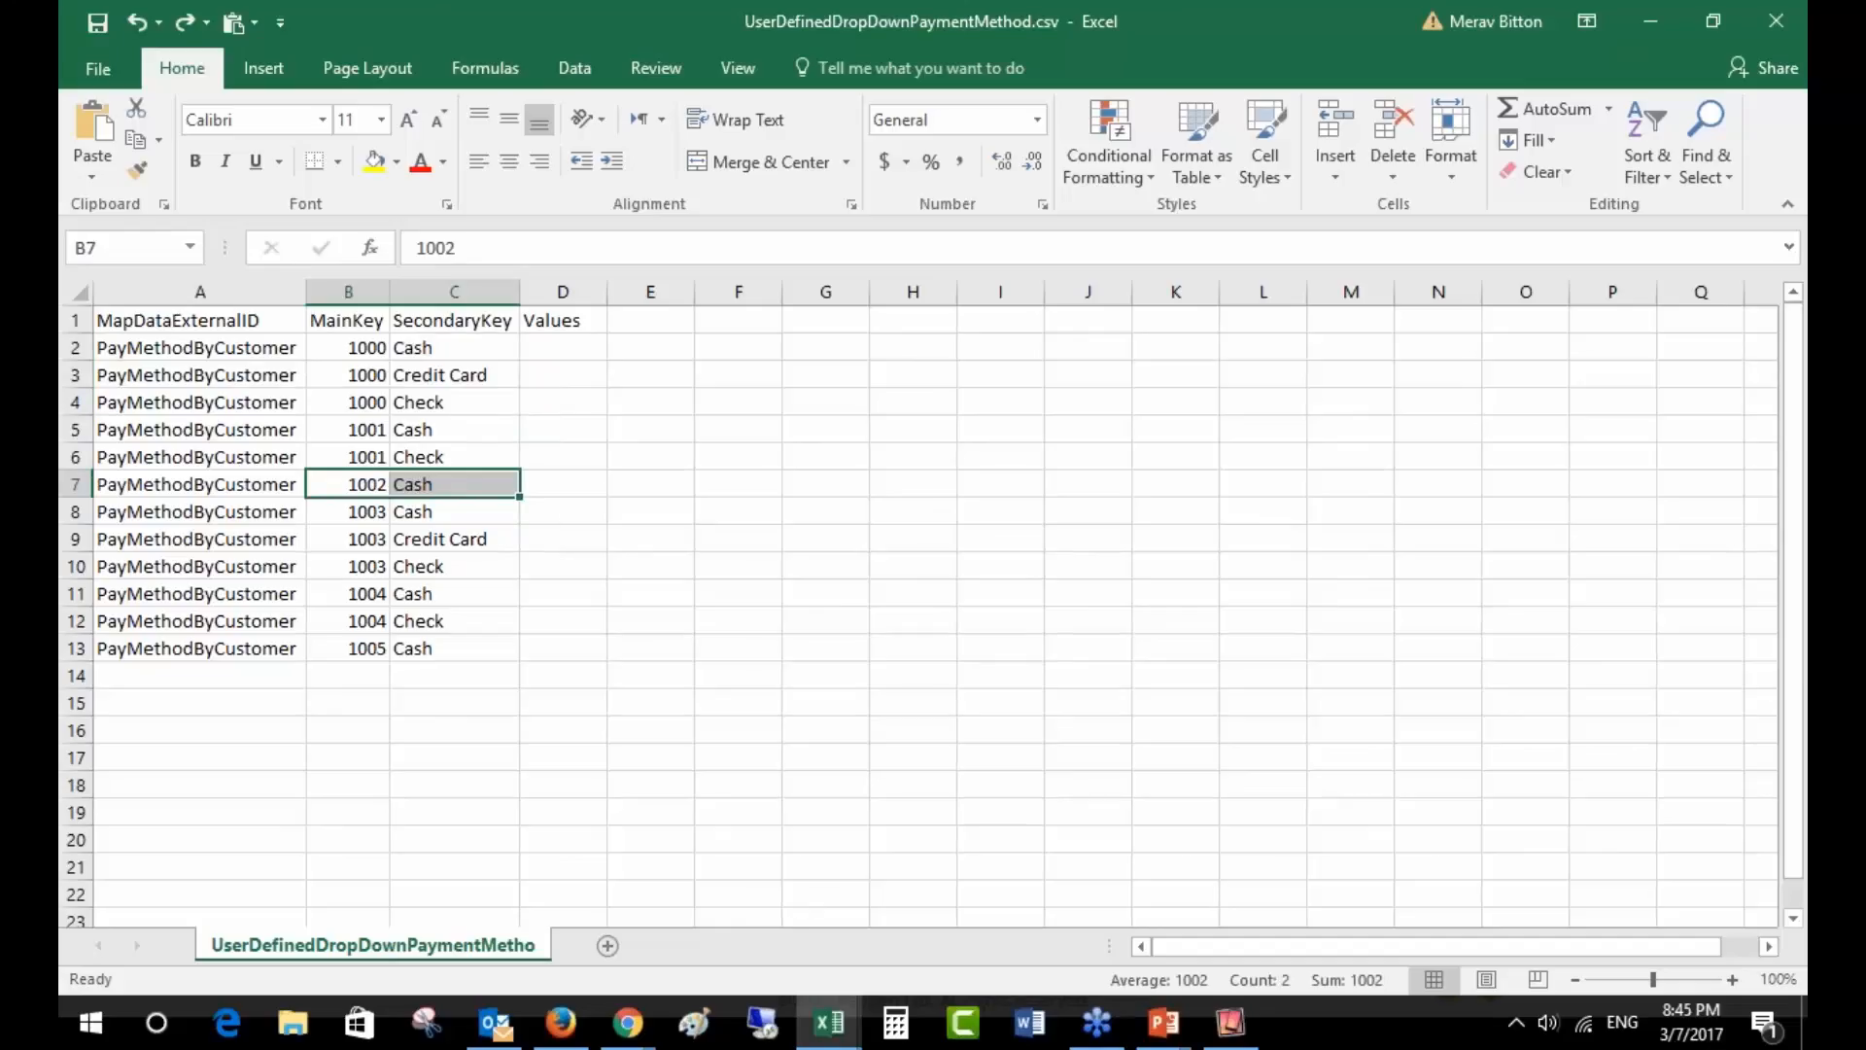
{"action": "left_click", "coordinate": [1260, 1033]}
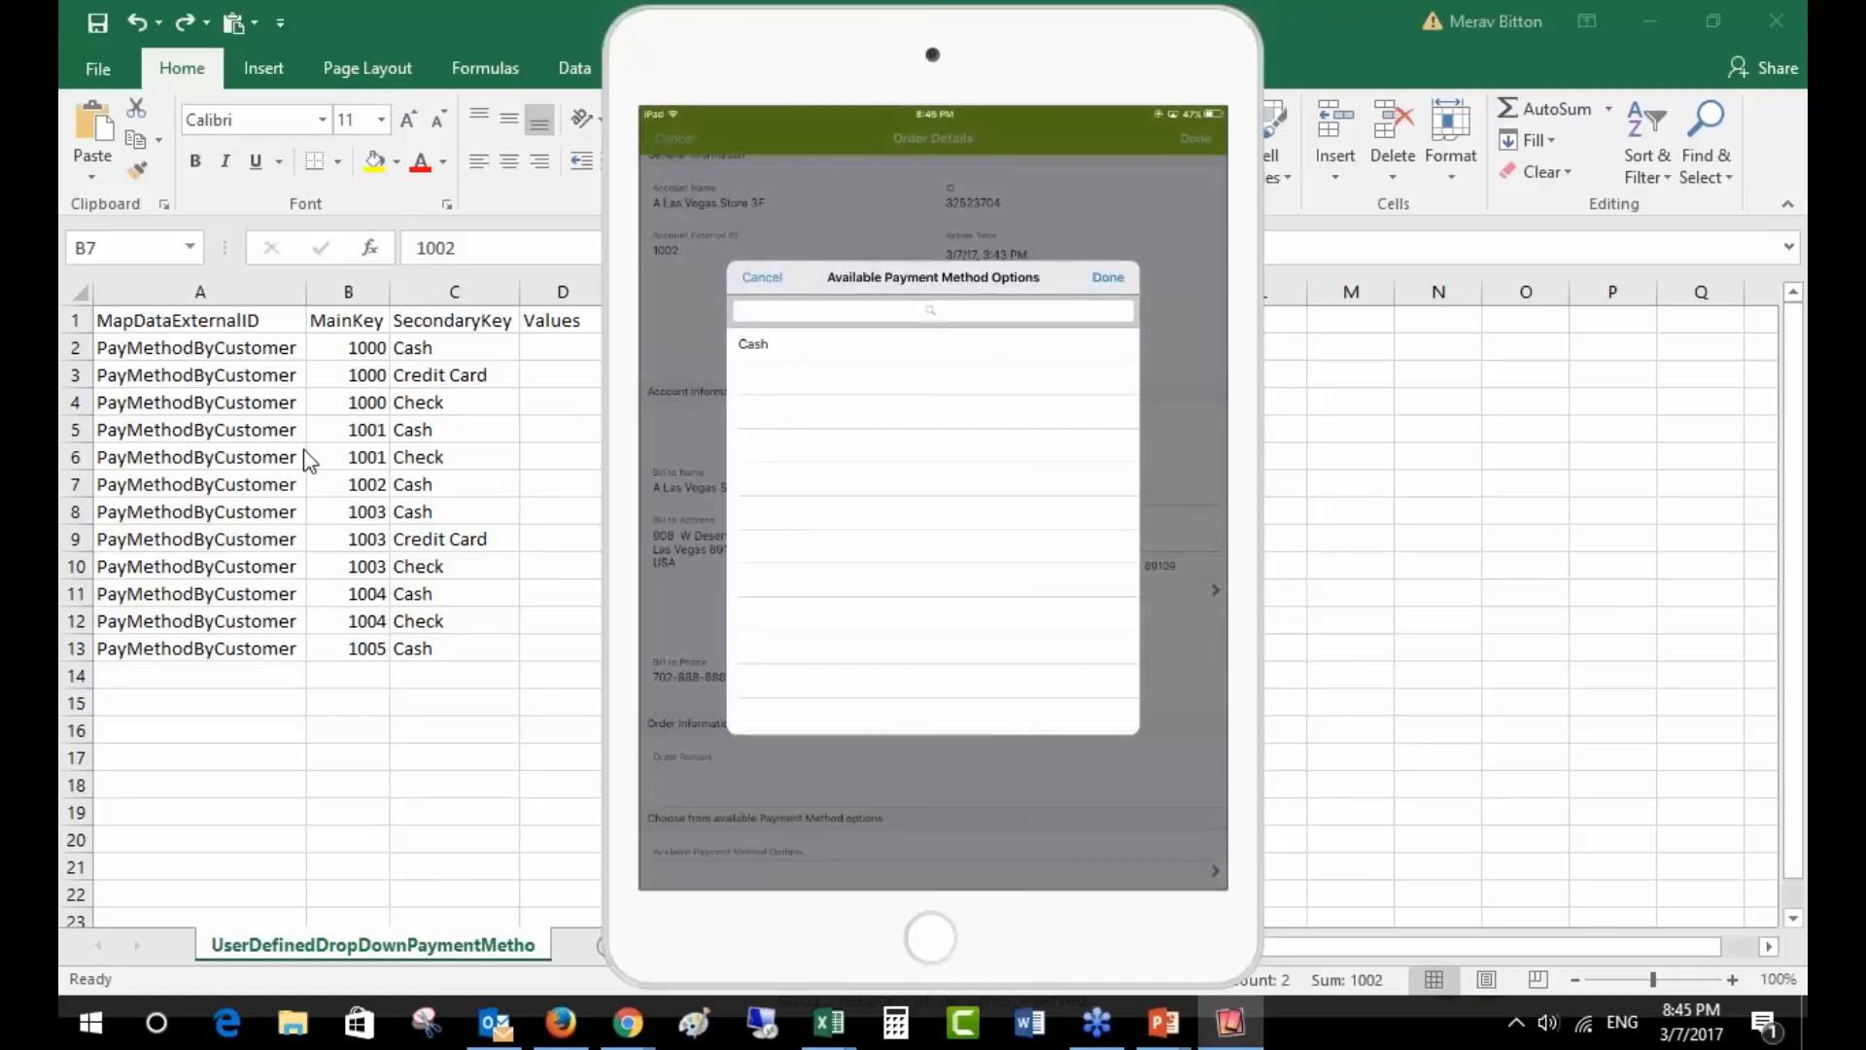
- After seeing Cash as the only payment option, return to the Excel payment method table
{"action": "left_click", "coordinate": [355, 486]}
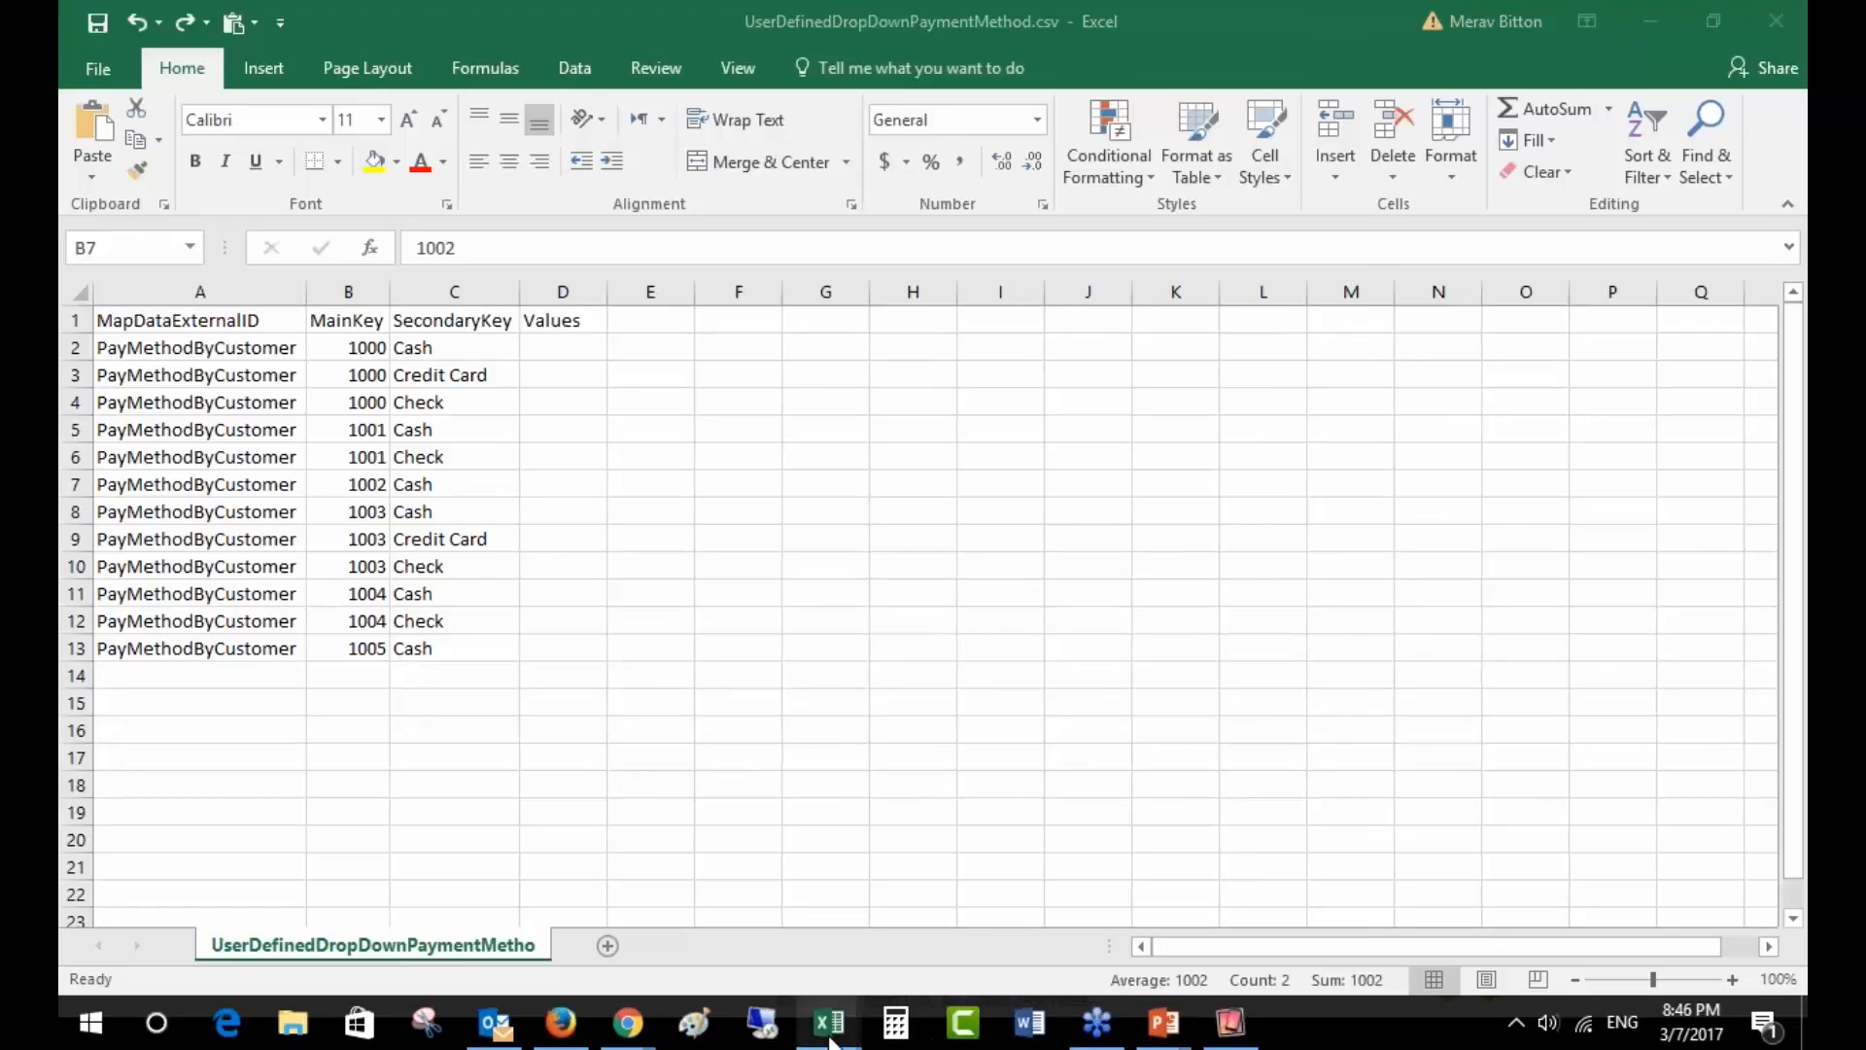
- In the Back Office tab, expand Custom Transaction Fields and edit the MethodofPayAllowed field
{"action": "mouse_move", "coordinate": [652, 1004]}
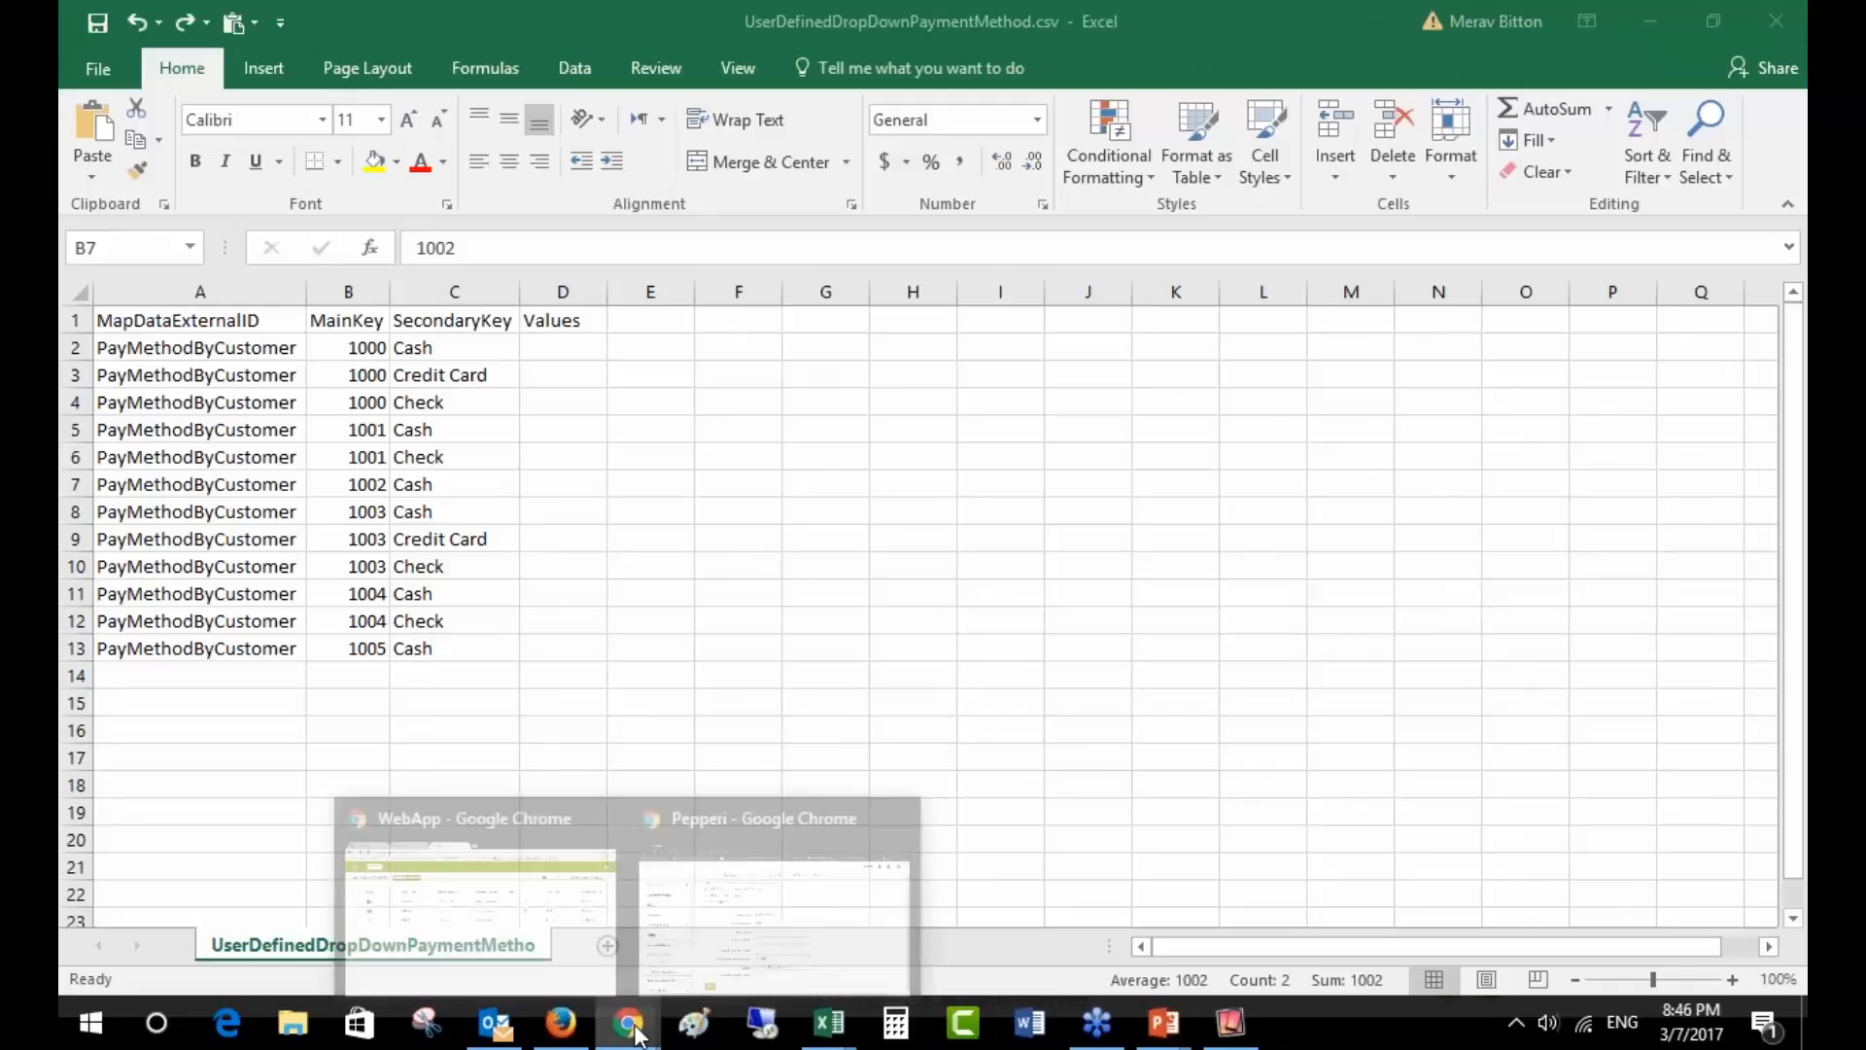
{"action": "left_click", "coordinate": [583, 949]}
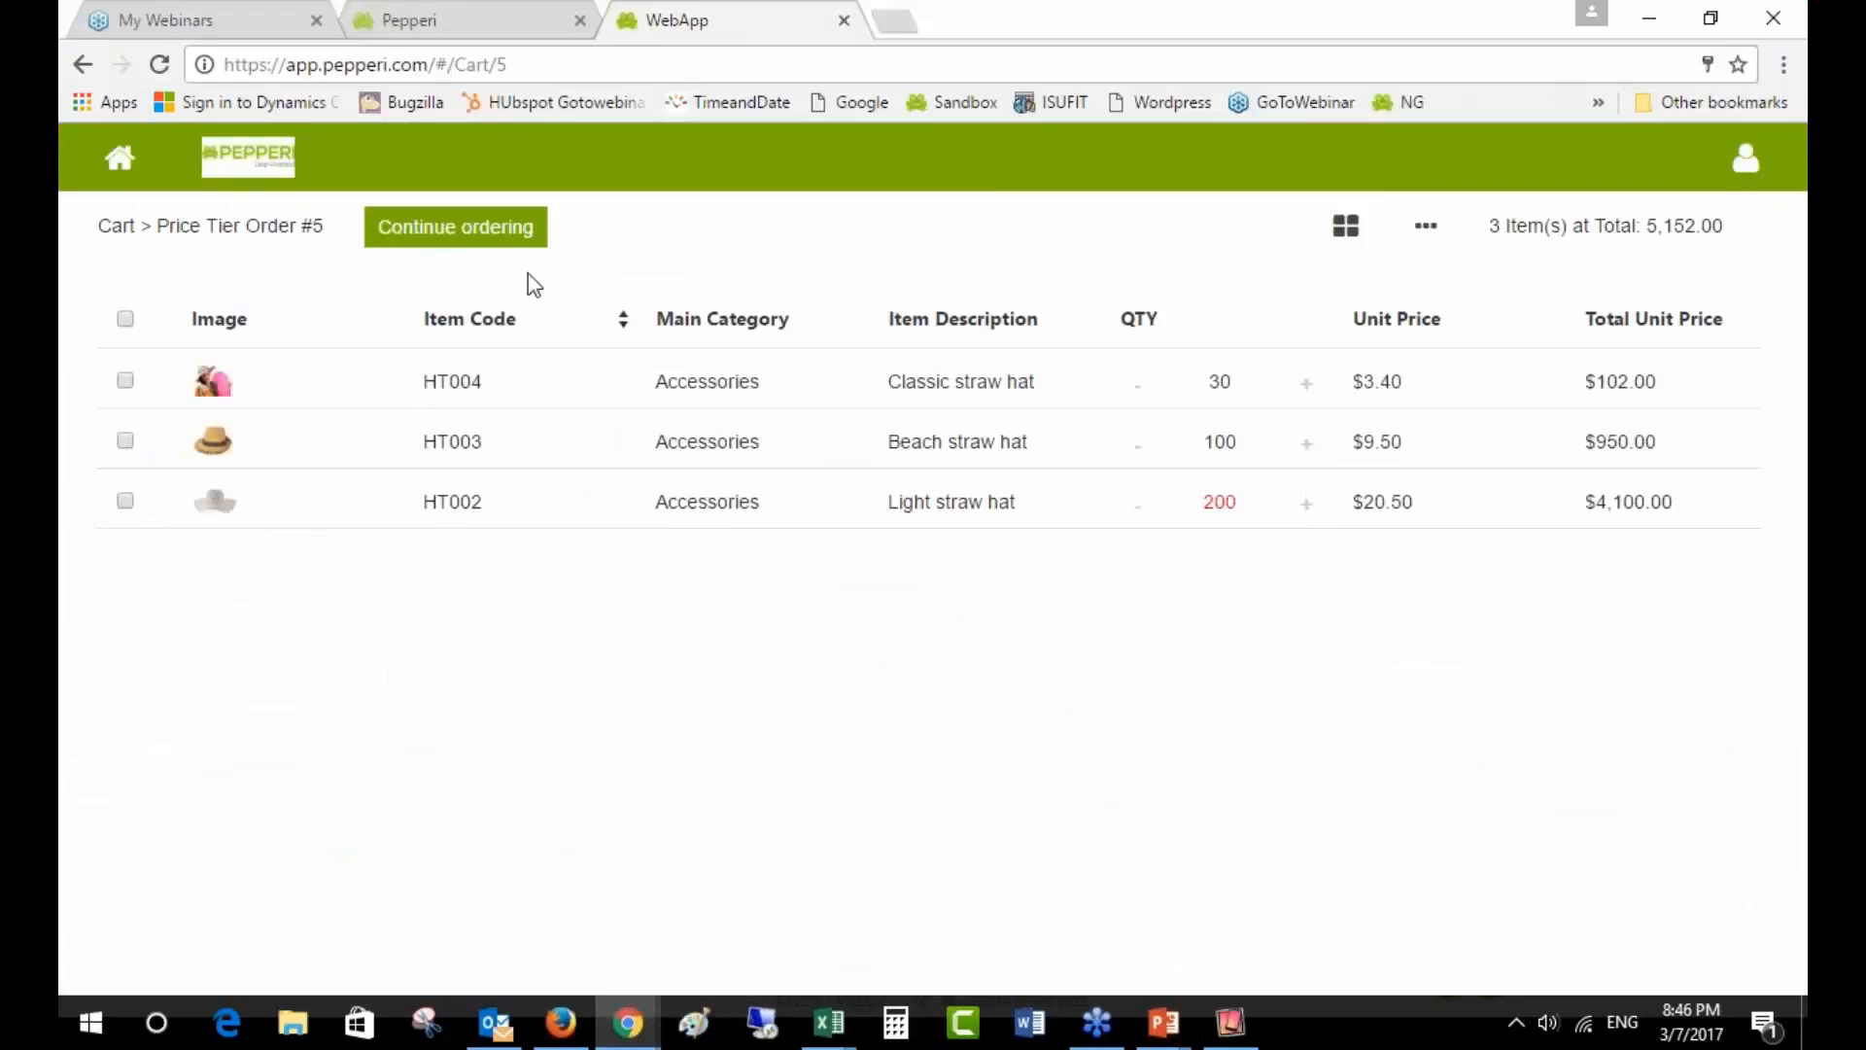
{"action": "left_click", "coordinate": [413, 14]}
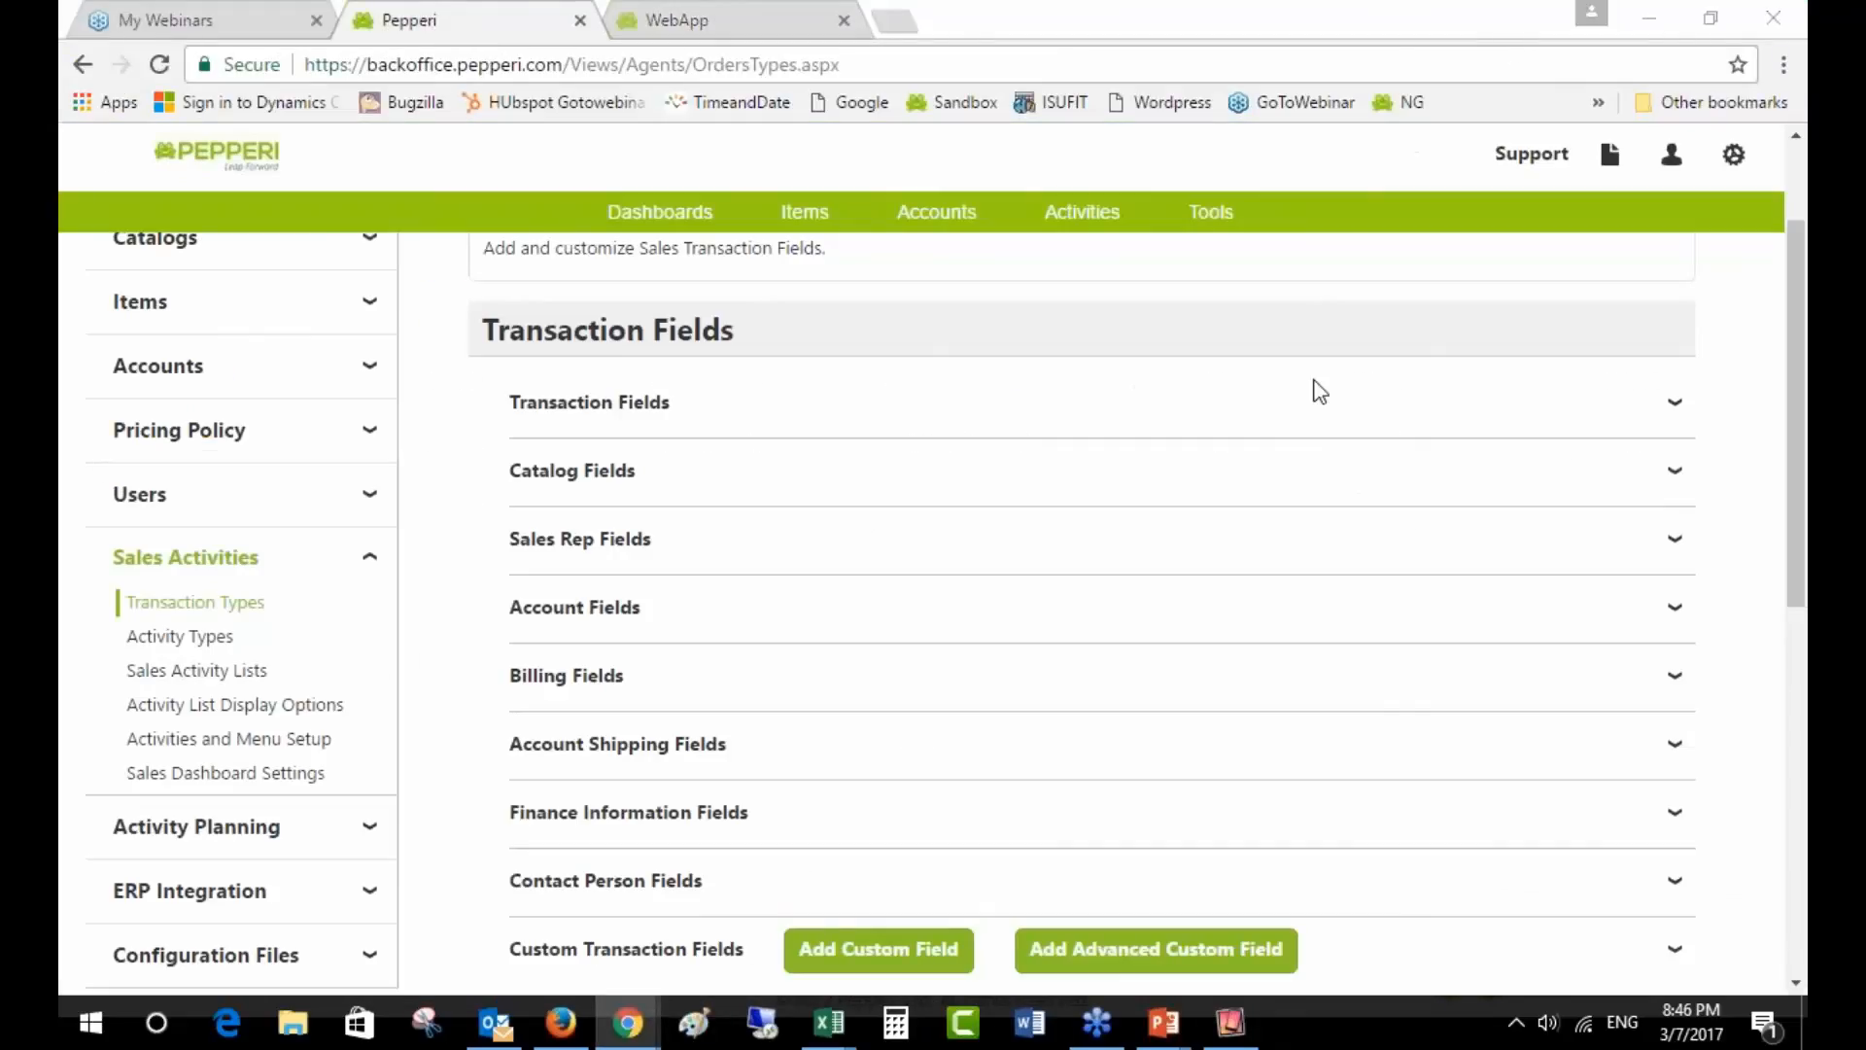
{"action": "scroll", "coordinate": [1162, 667], "scroll_direction": "down", "scroll_amount": 9}
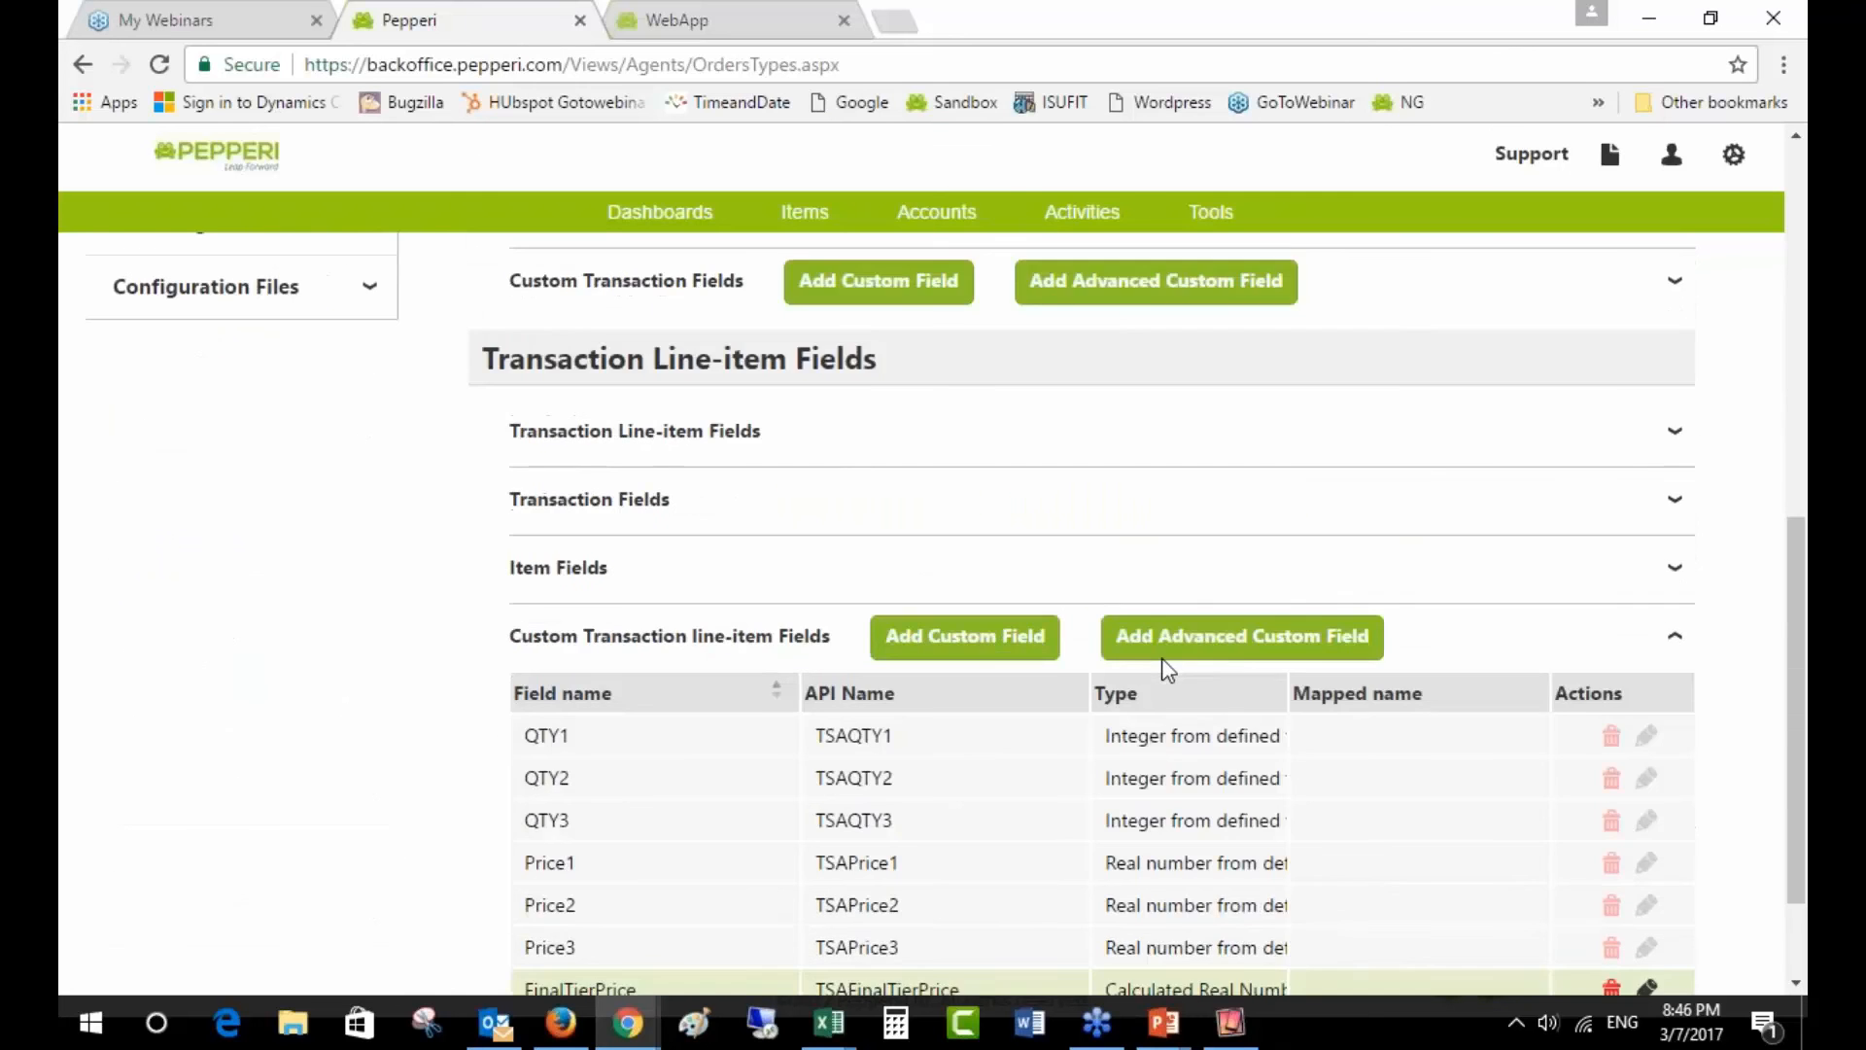
{"action": "scroll", "coordinate": [1162, 666], "scroll_direction": "up", "scroll_amount": 9}
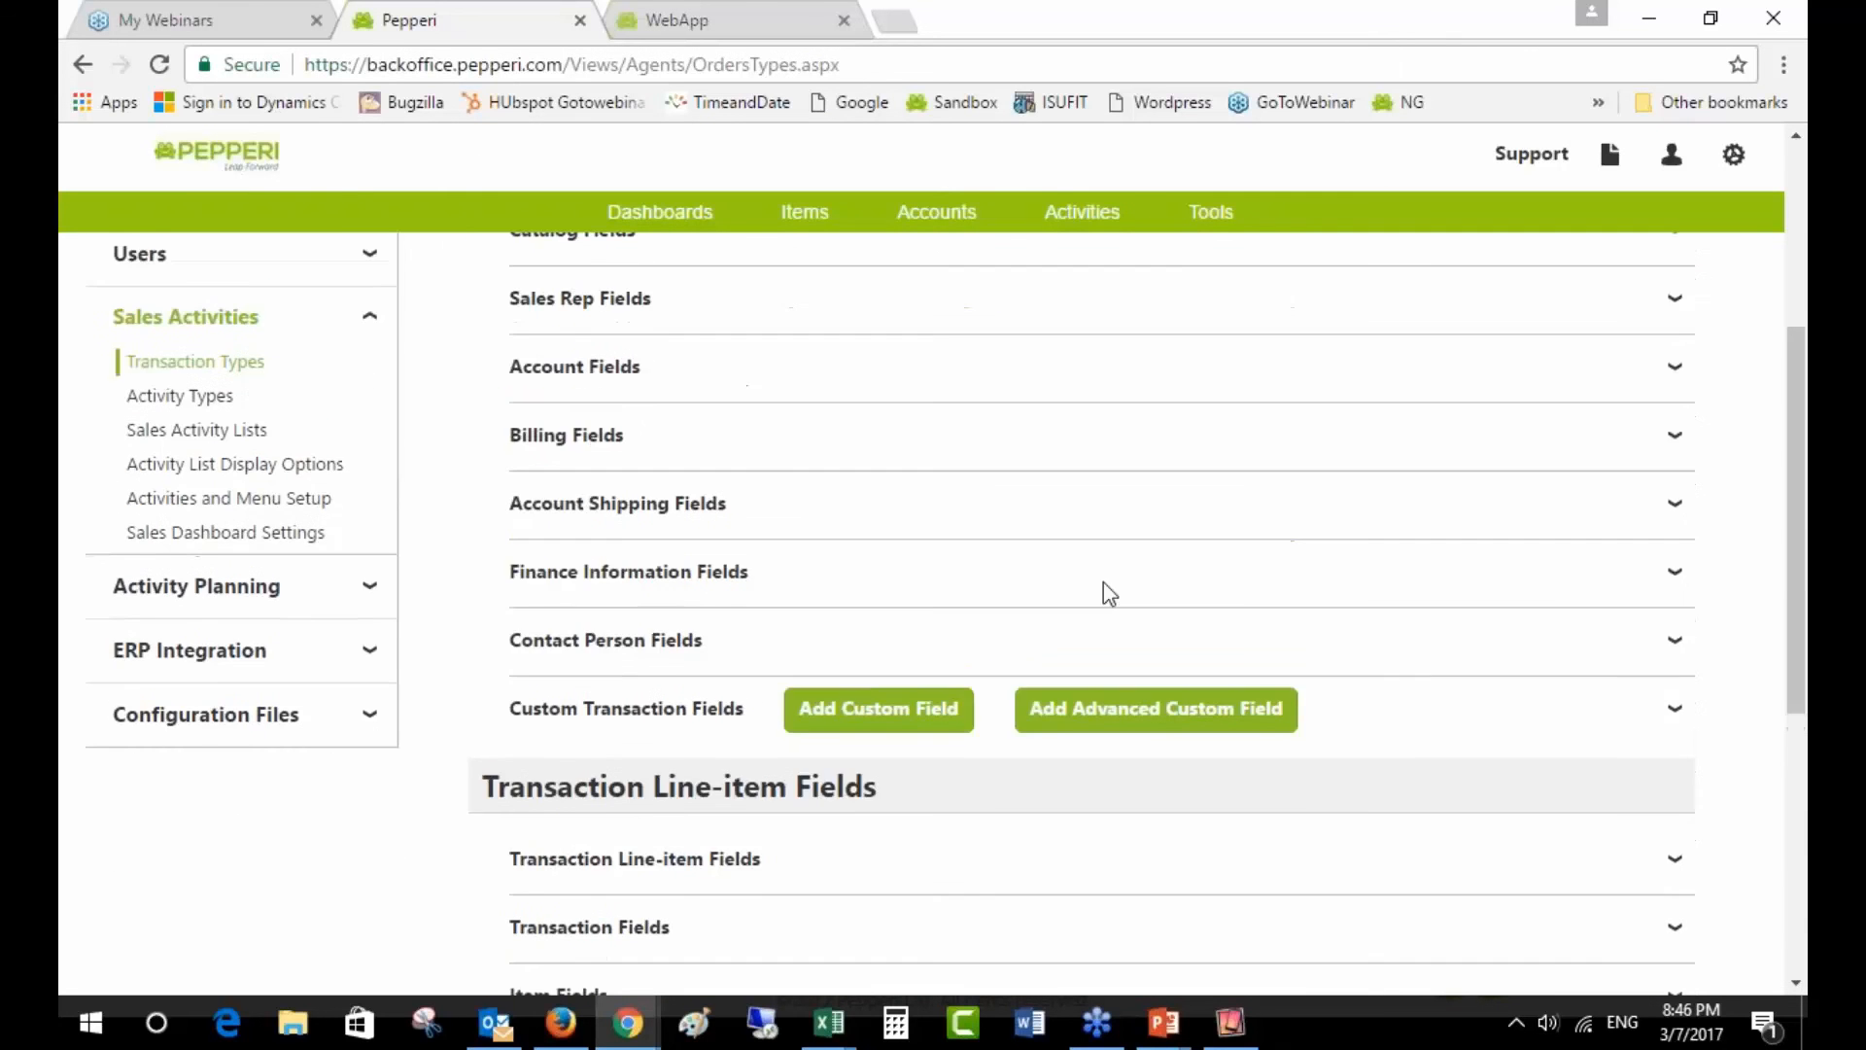
{"action": "scroll", "coordinate": [916, 554], "scroll_direction": "down", "scroll_amount": 4}
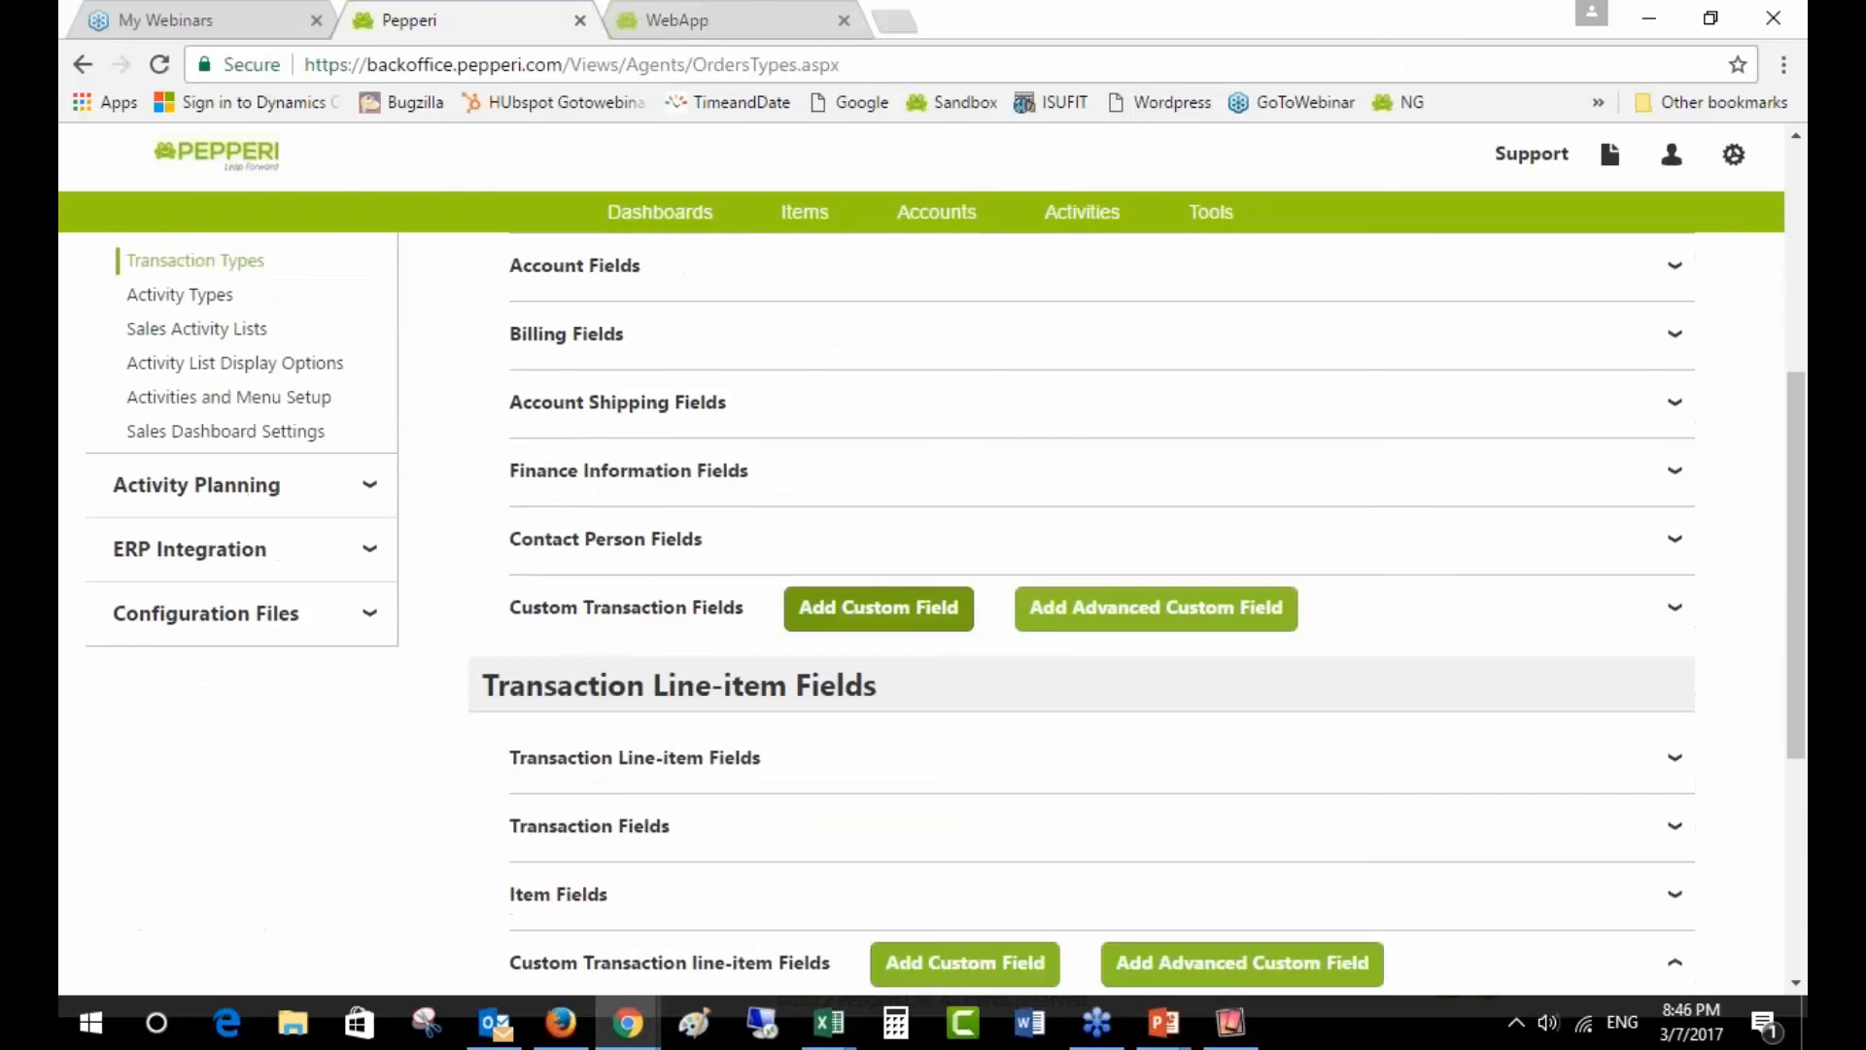
{"action": "left_click", "coordinate": [1326, 622]}
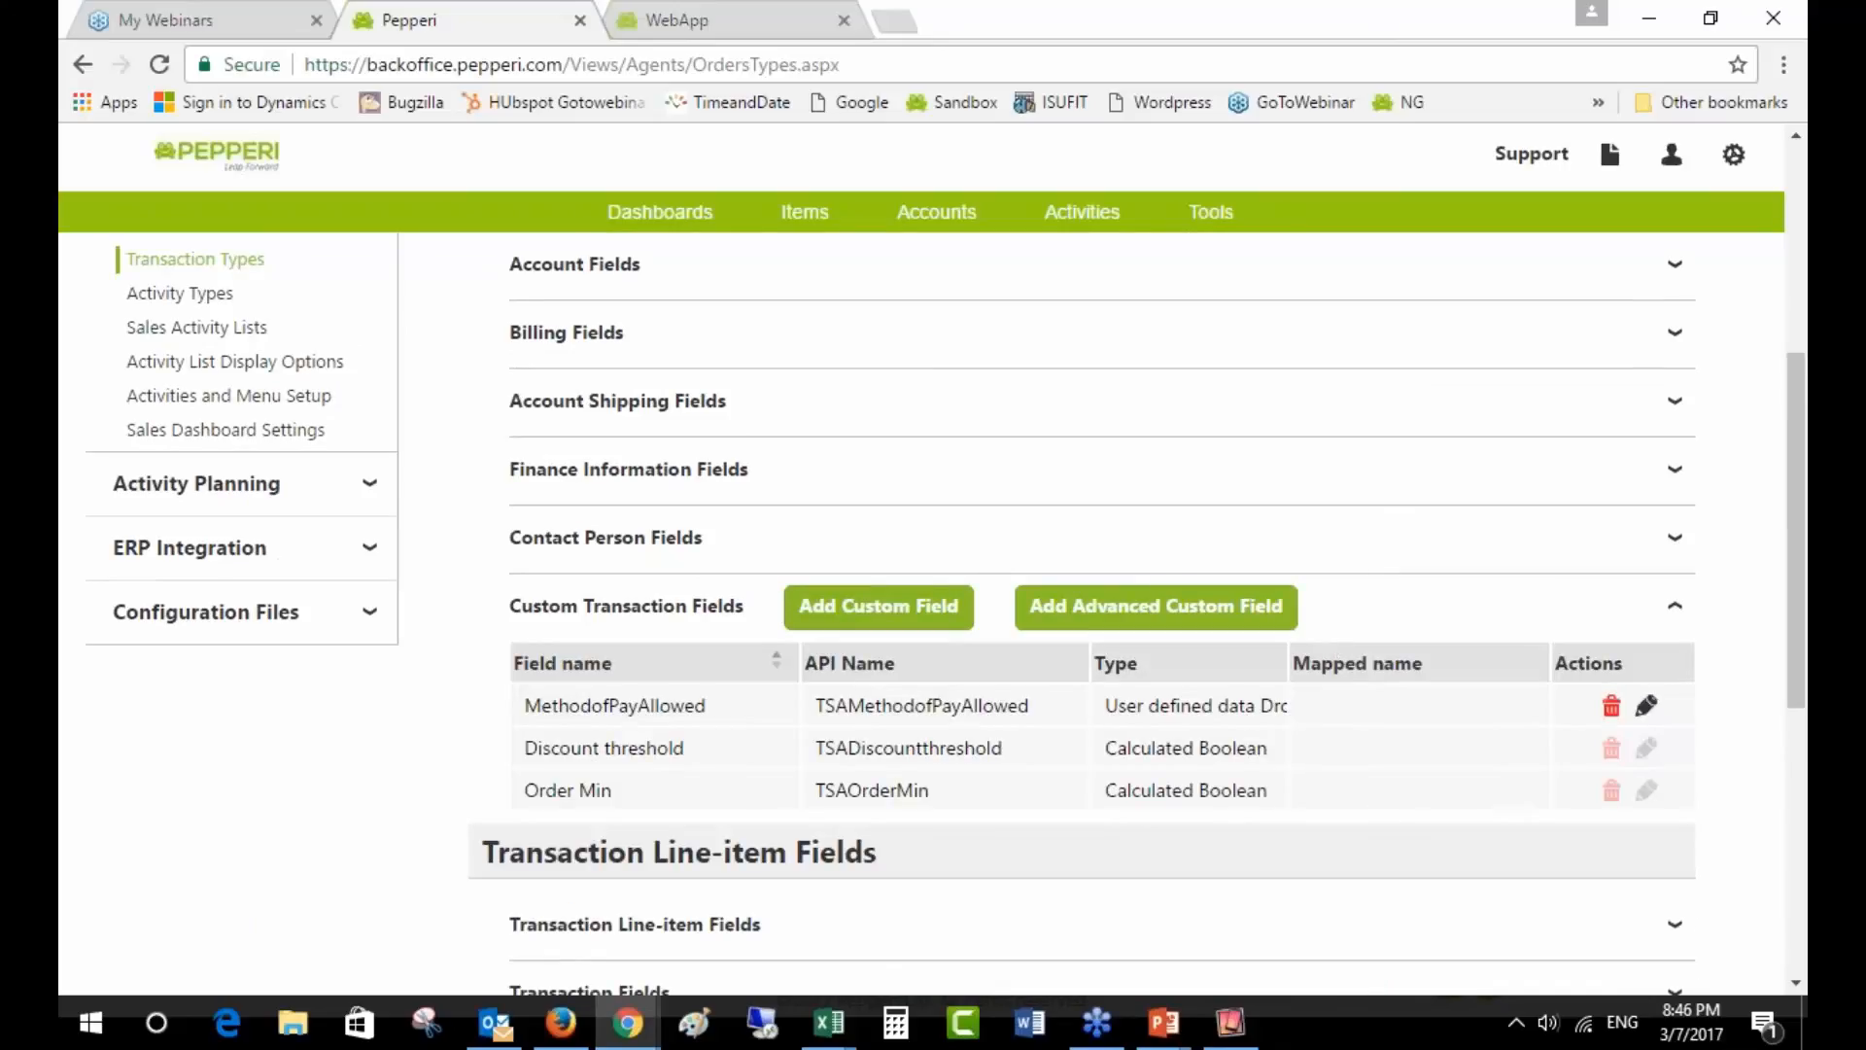
{"action": "left_click_drag", "start_coordinate": [540, 706], "coordinate": [902, 709]}
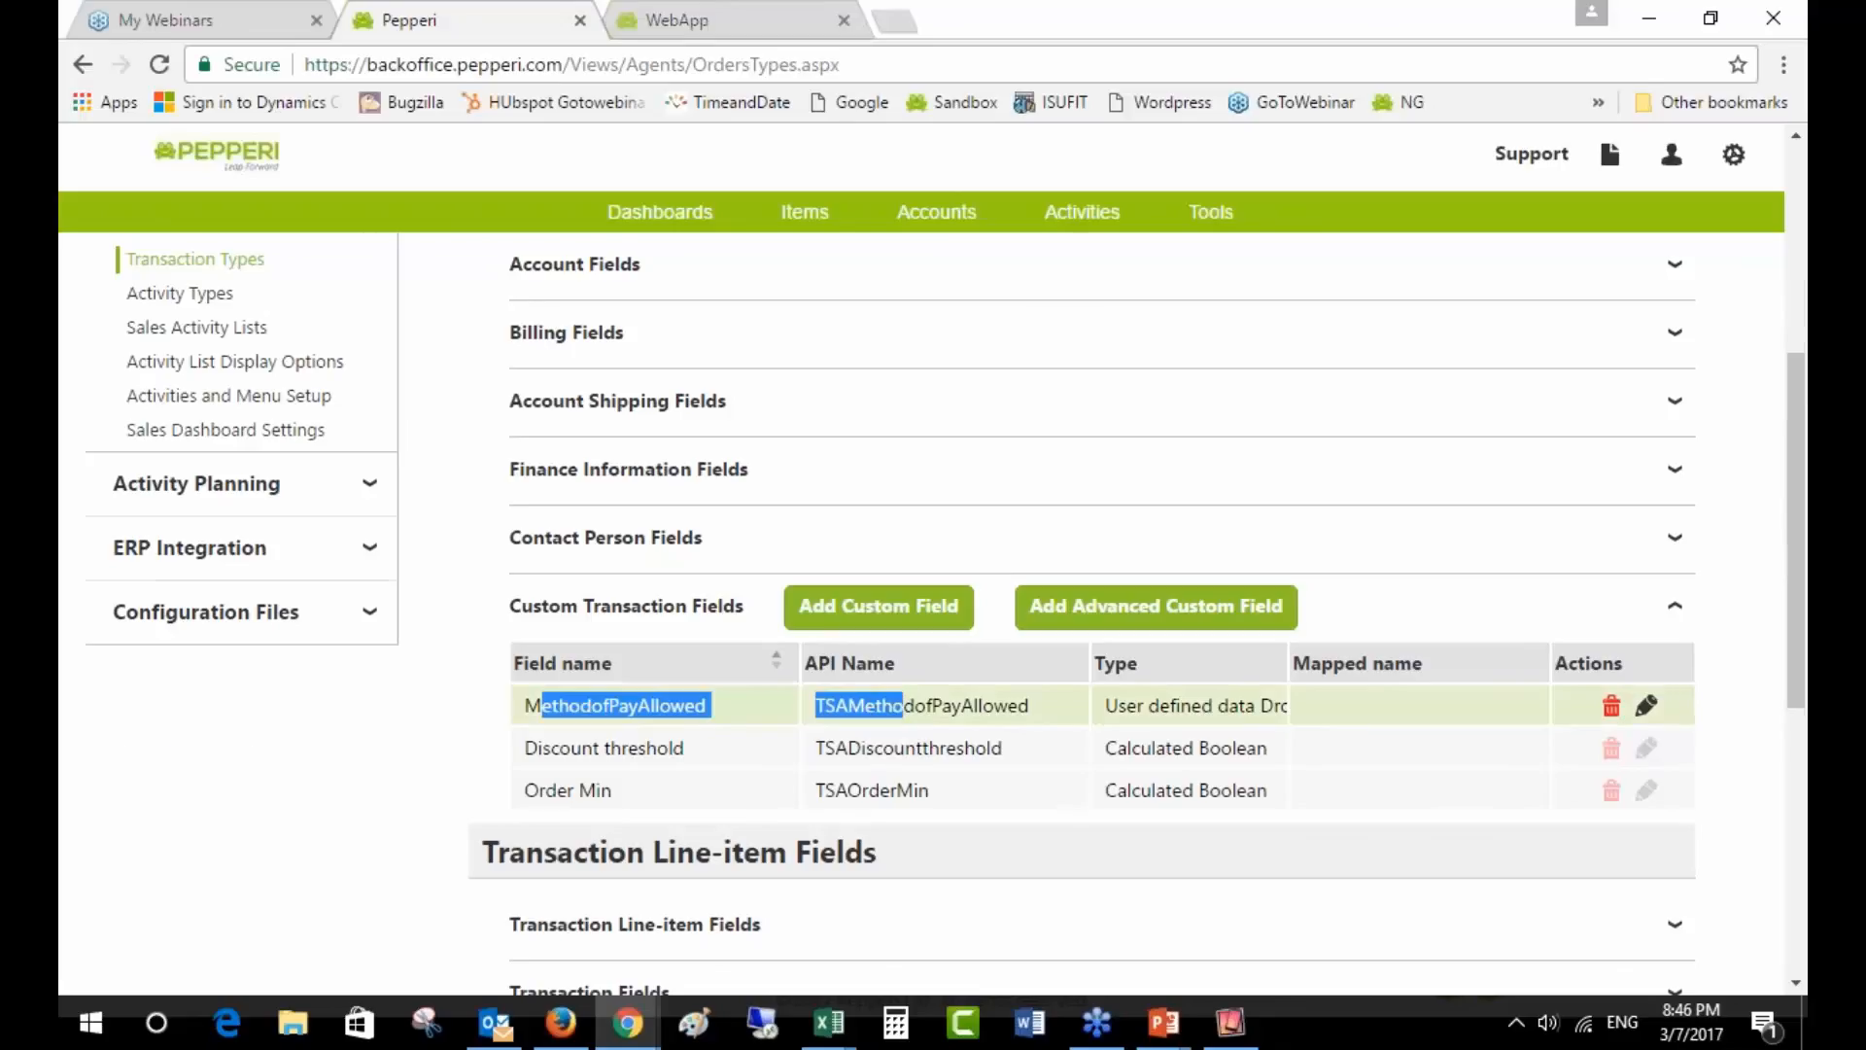
{"action": "left_click", "coordinate": [1645, 703]}
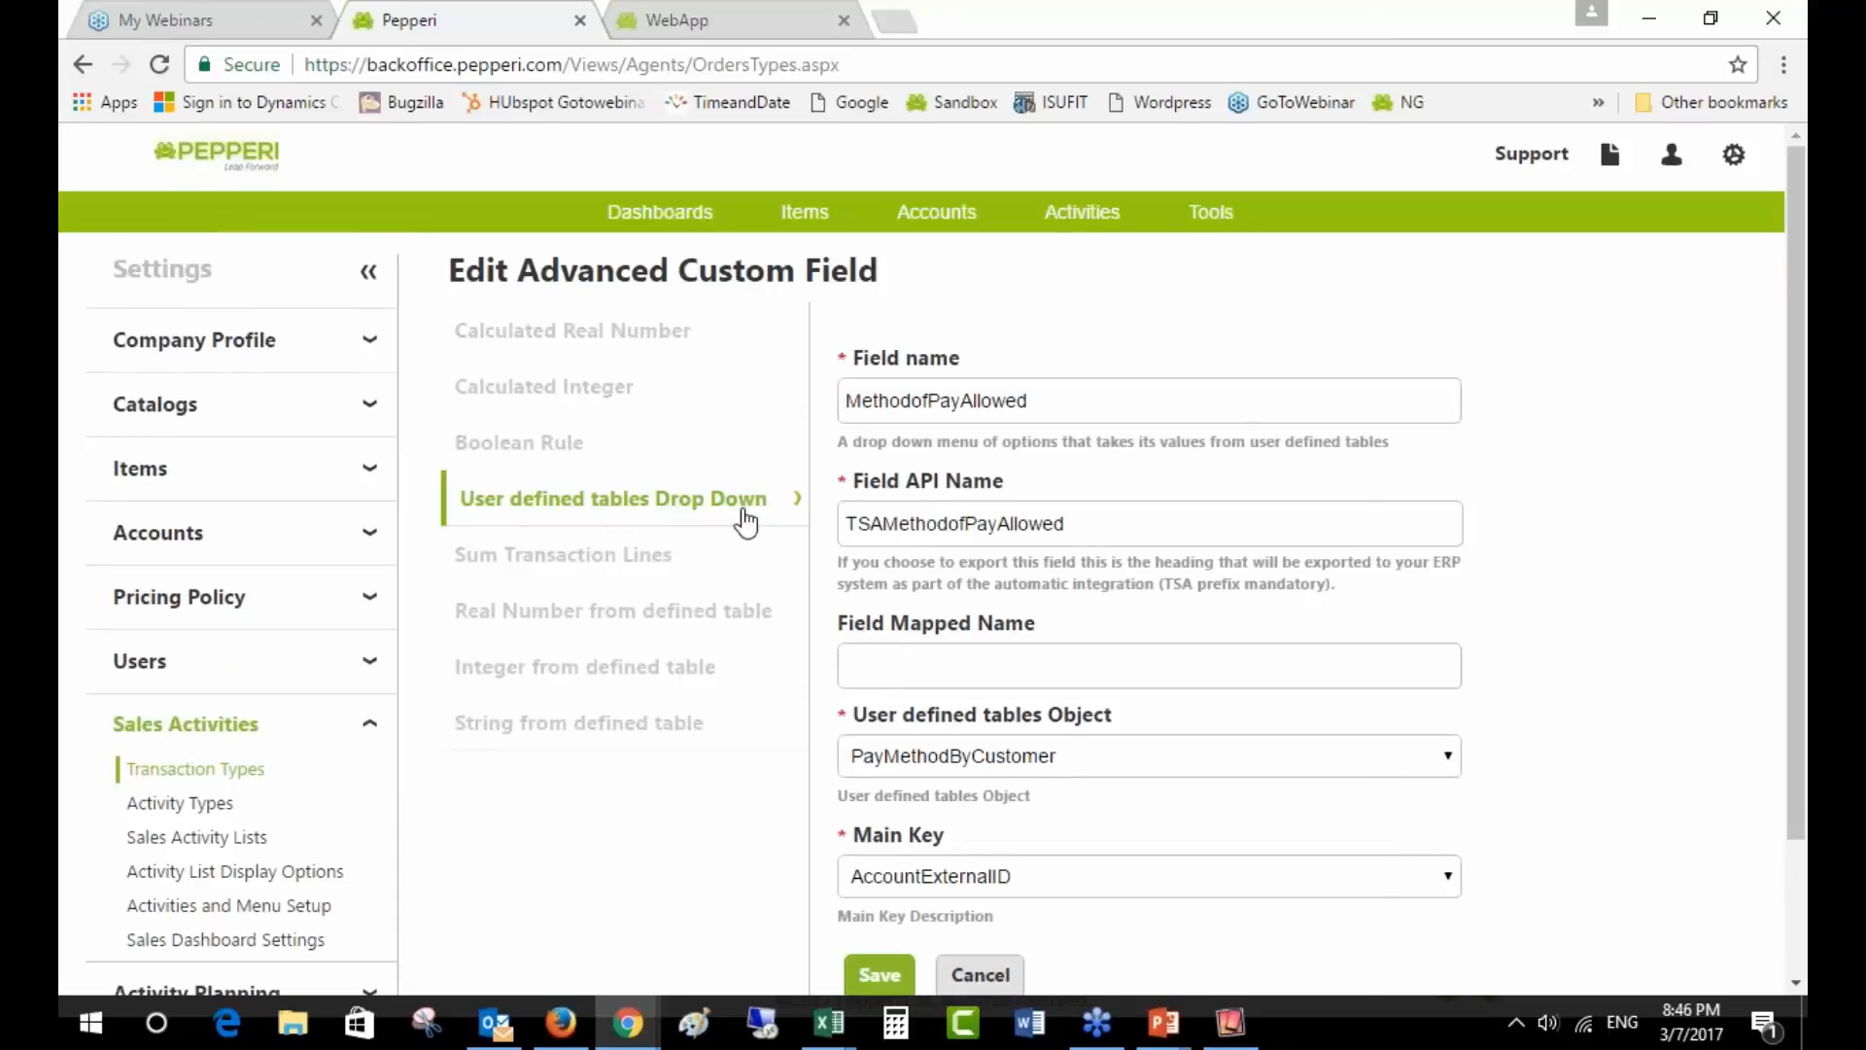
- Confirm PayMethodByCustomer as source table and AccountExternalID as main key, then cancel unchanged
{"action": "scroll", "coordinate": [923, 437], "scroll_direction": "down", "scroll_amount": 1}
{"action": "left_click_drag", "start_coordinate": [1055, 332], "coordinate": [819, 324]}
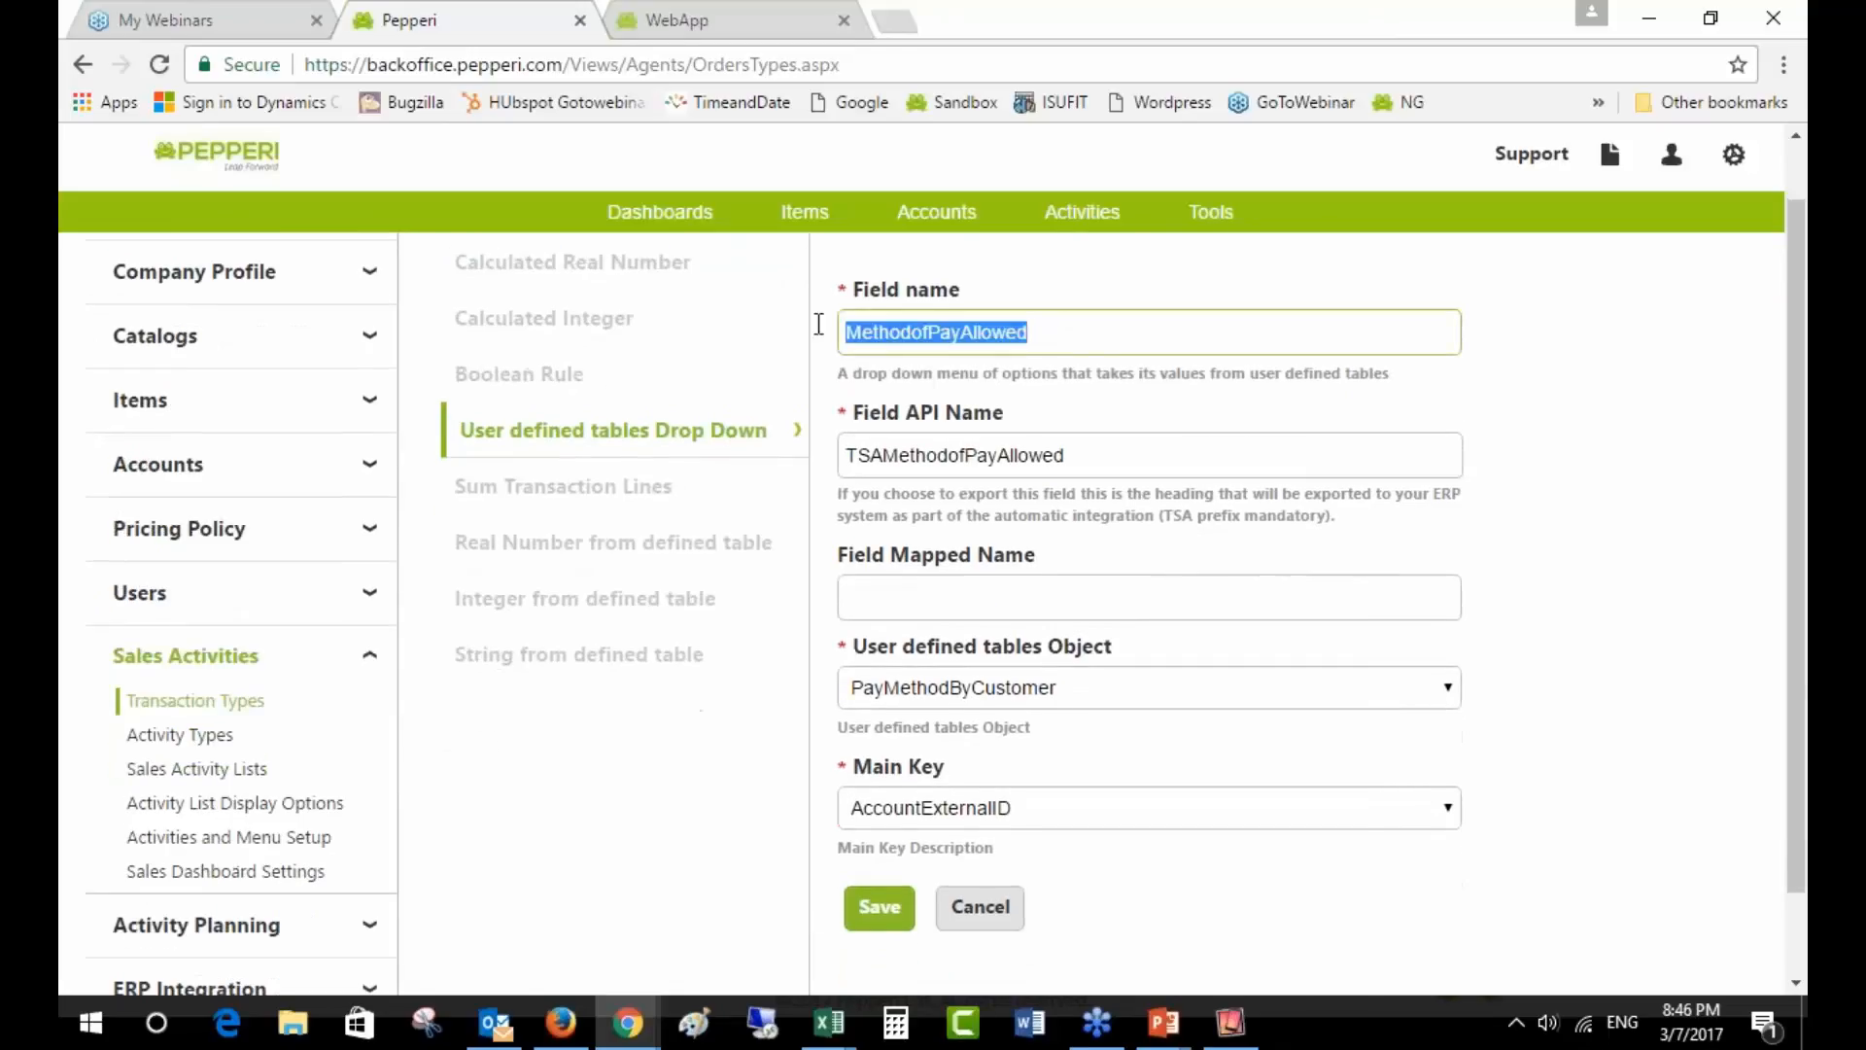
{"action": "scroll", "coordinate": [1096, 468], "scroll_direction": "down", "scroll_amount": 1}
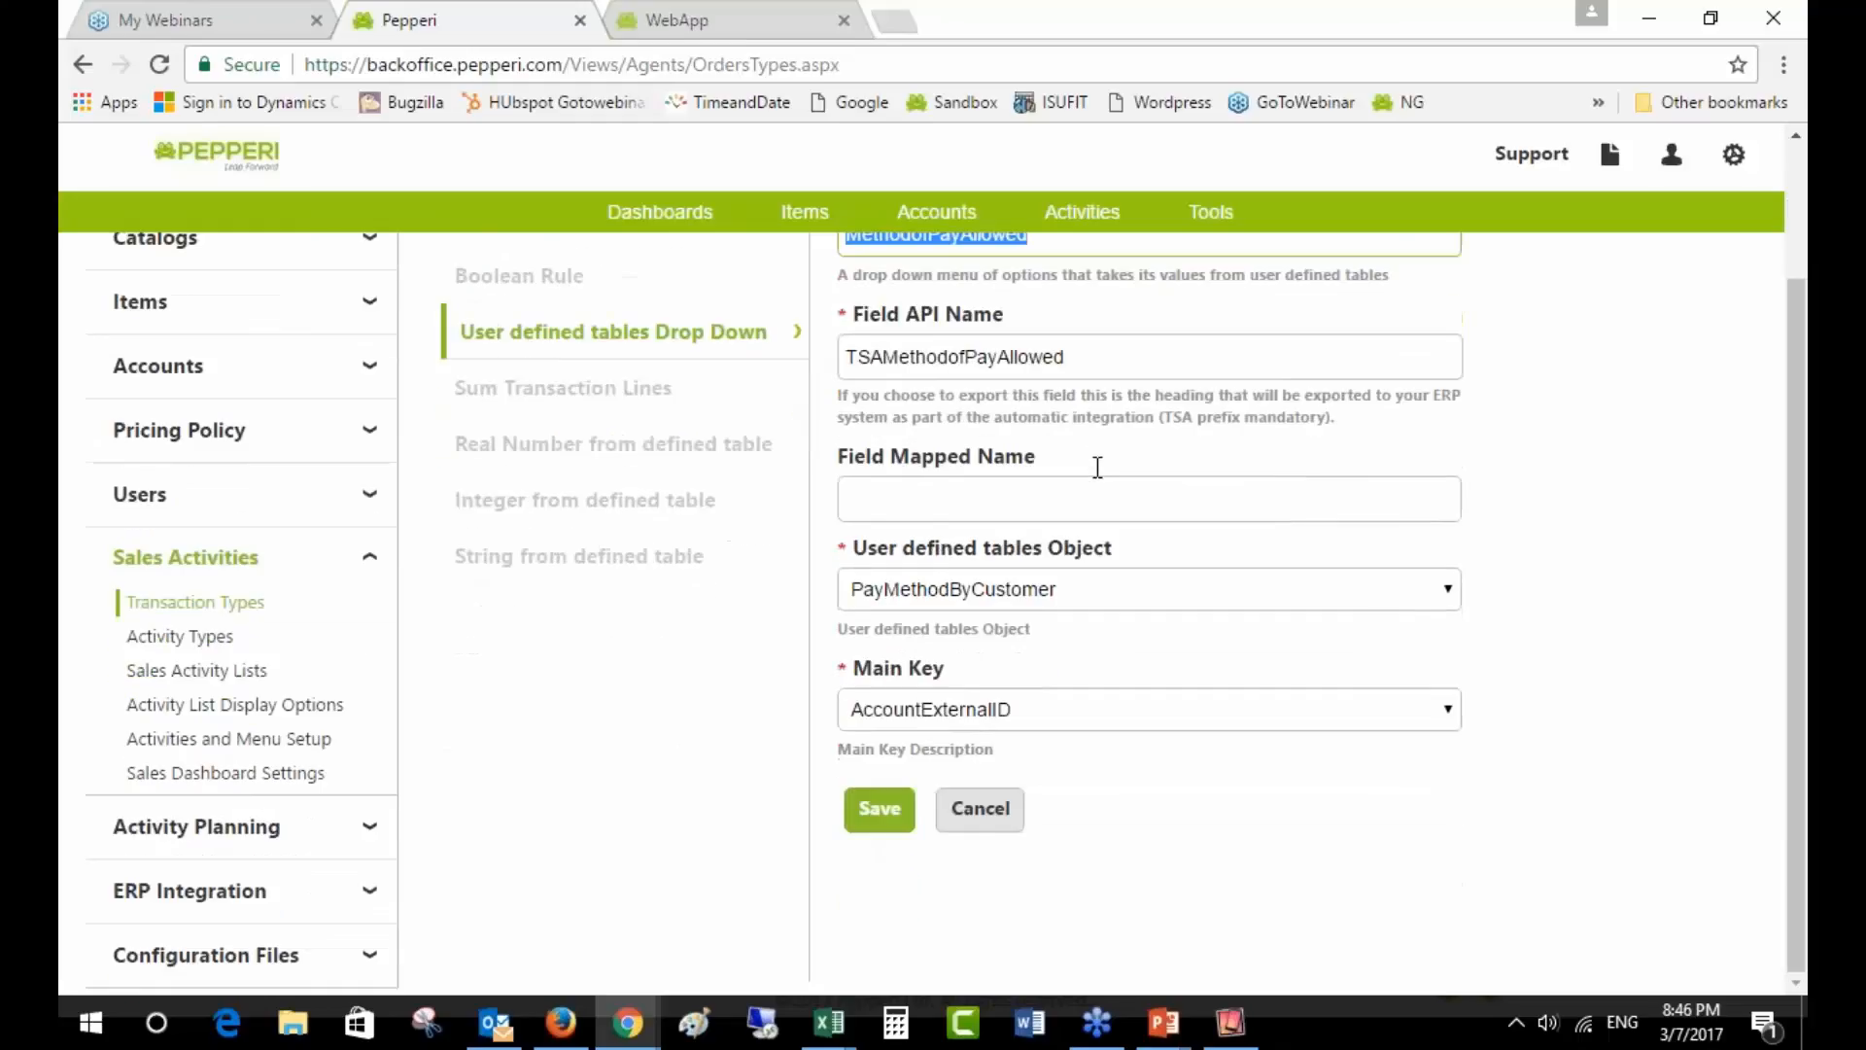
{"action": "left_click", "coordinate": [1124, 601]}
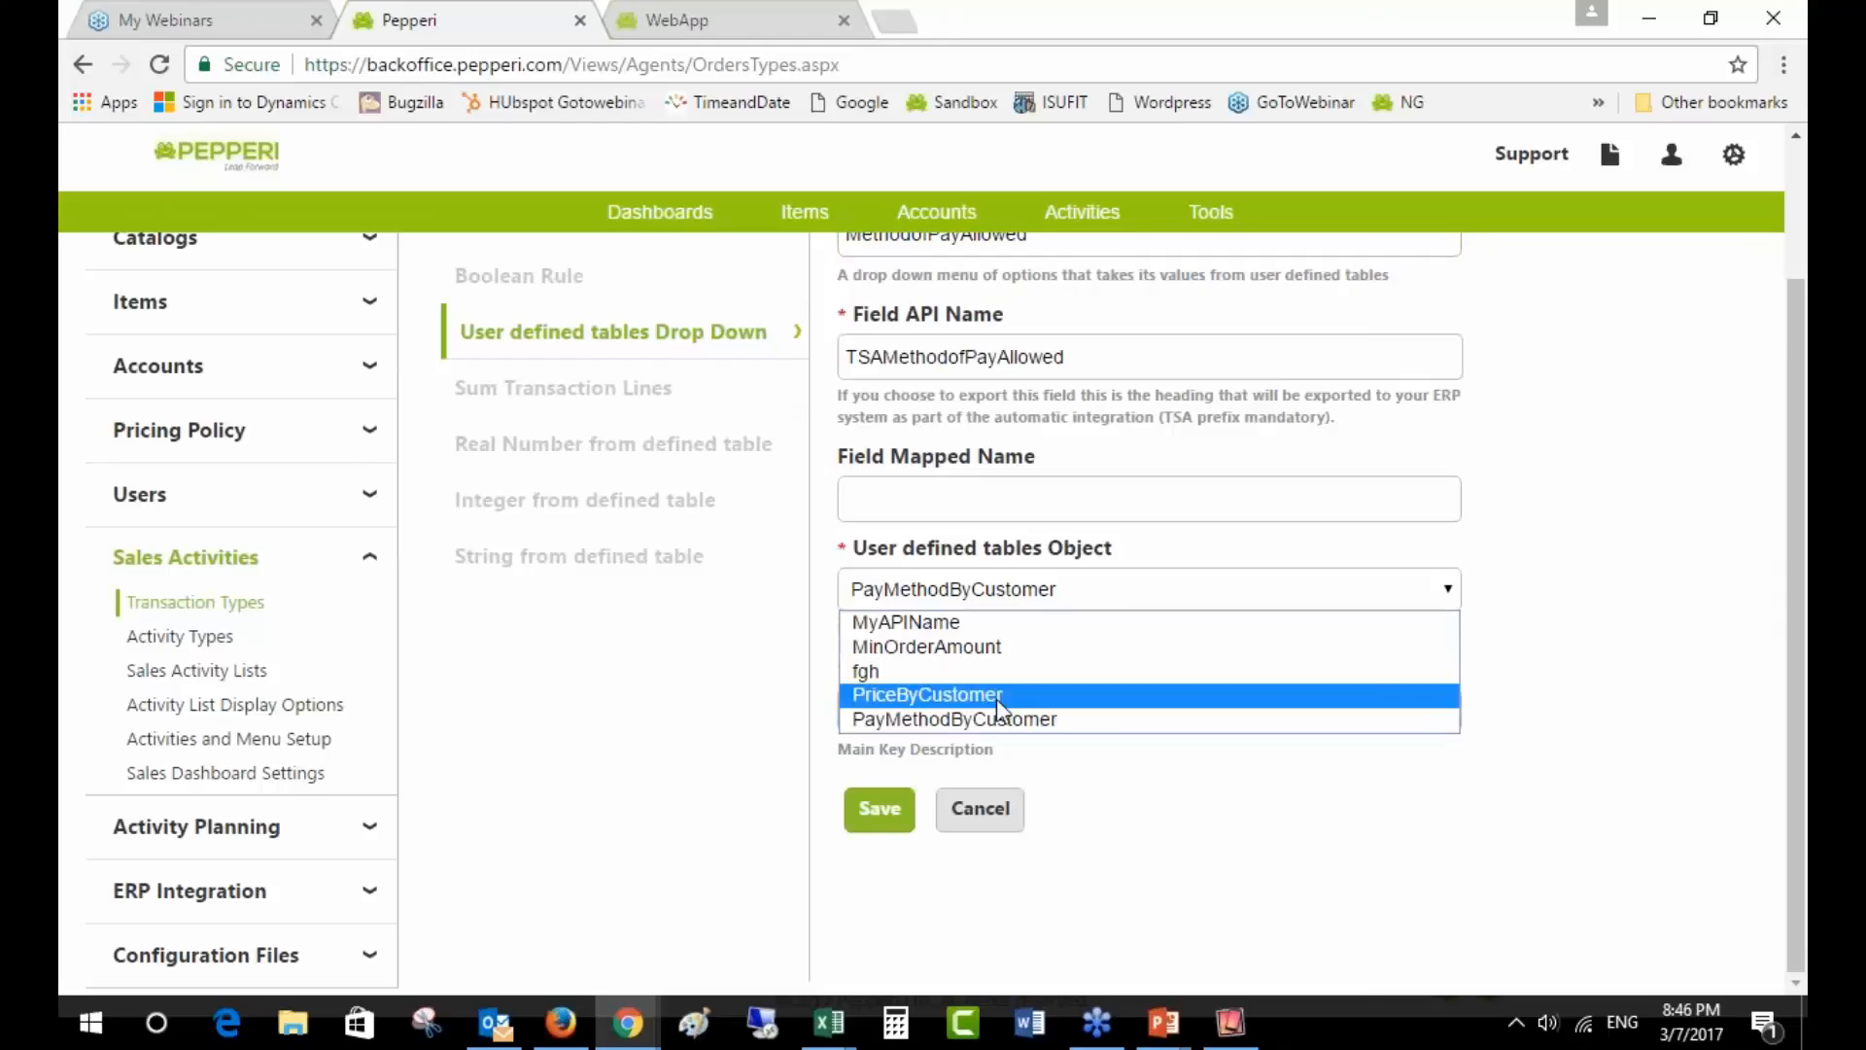
{"action": "left_click", "coordinate": [1053, 721]}
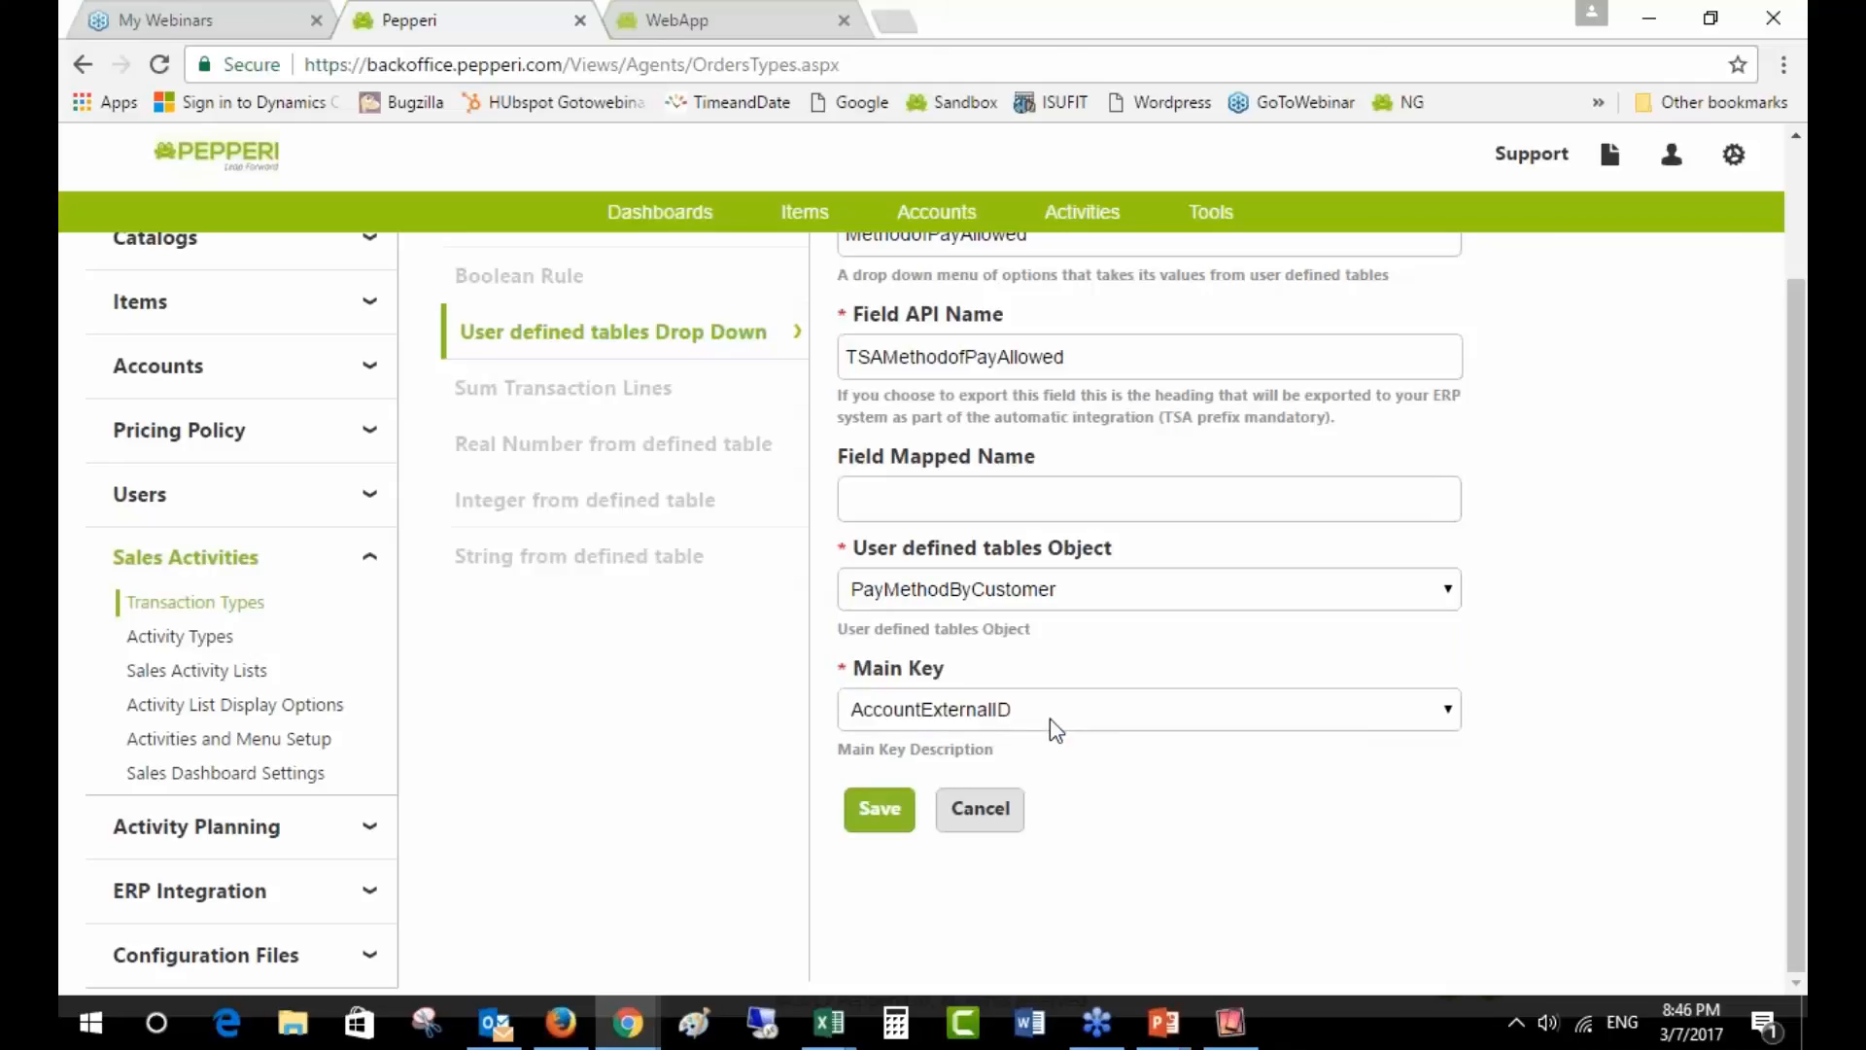
{"action": "left_click", "coordinate": [1050, 720]}
{"action": "left_click", "coordinate": [1049, 720]}
{"action": "left_click", "coordinate": [980, 809]}
{"action": "scroll", "coordinate": [1155, 883], "scroll_direction": "down", "scroll_amount": 2}
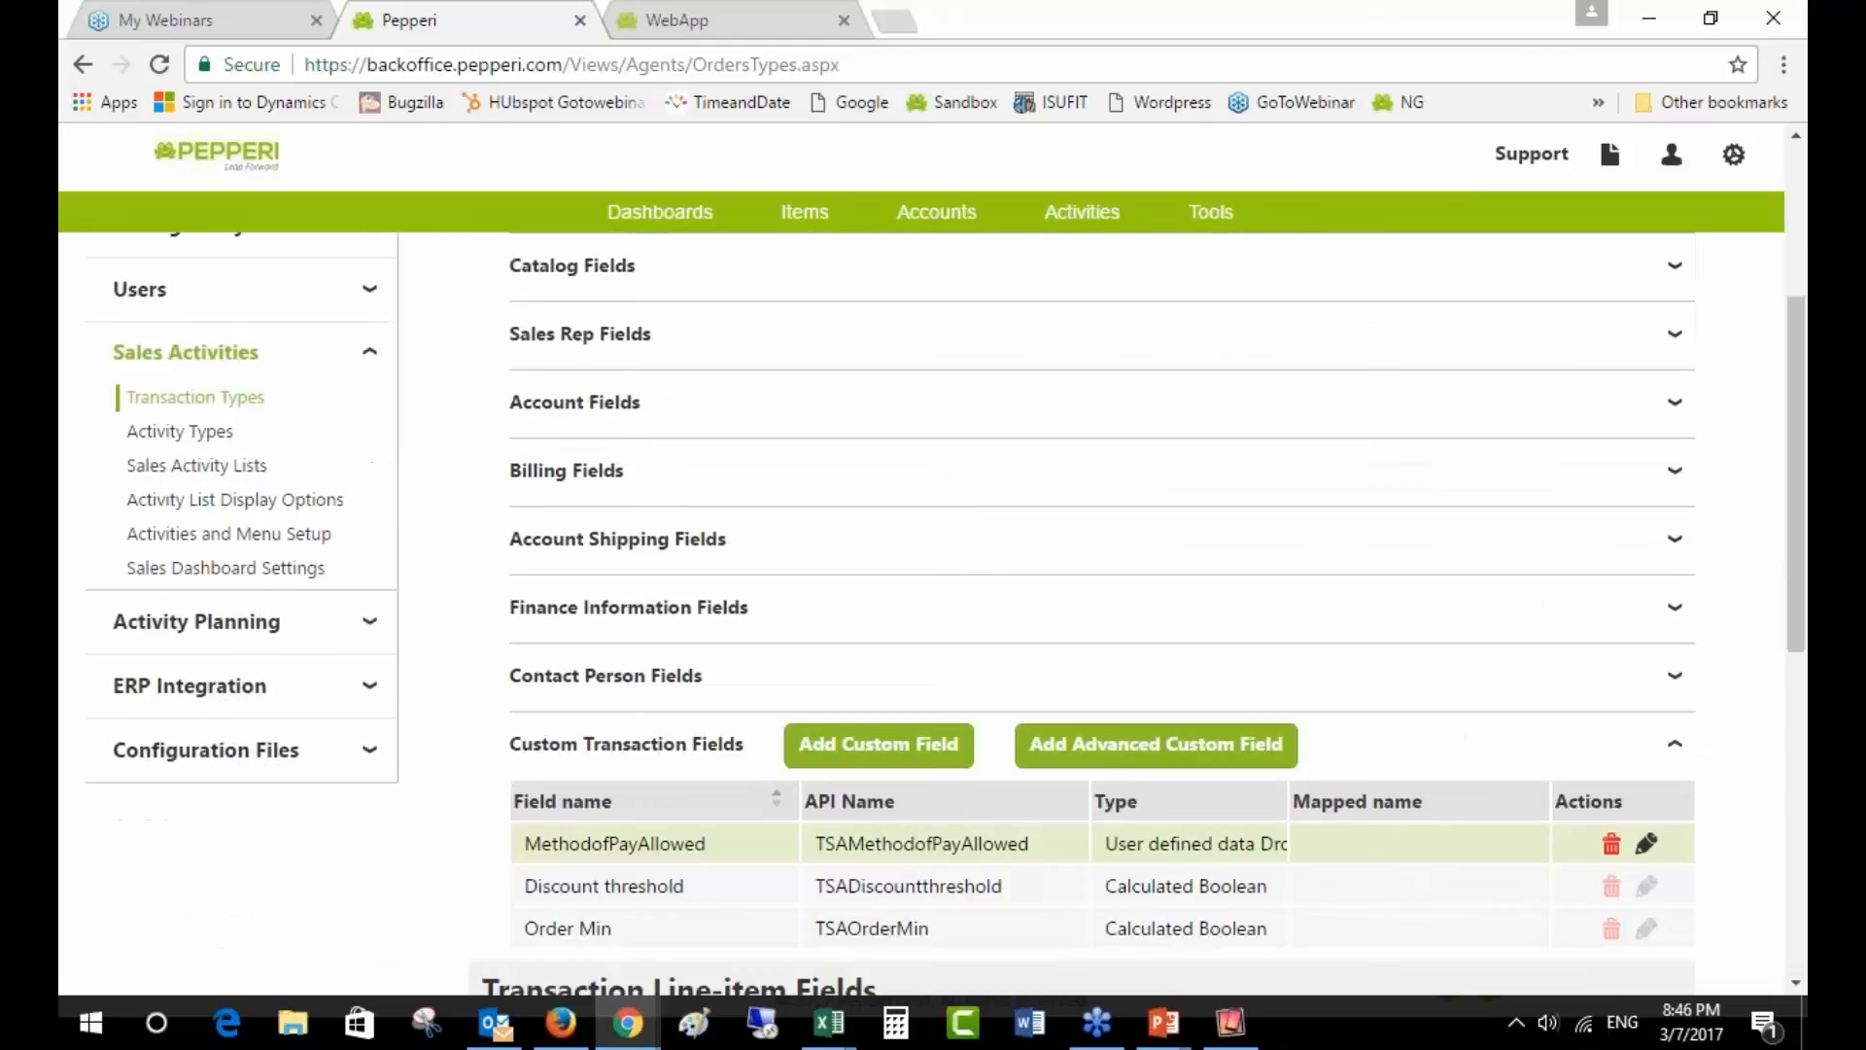
- Open the Rep layout of the Header Form under Views and Forms
{"action": "scroll", "coordinate": [1041, 779], "scroll_direction": "up", "scroll_amount": 4}
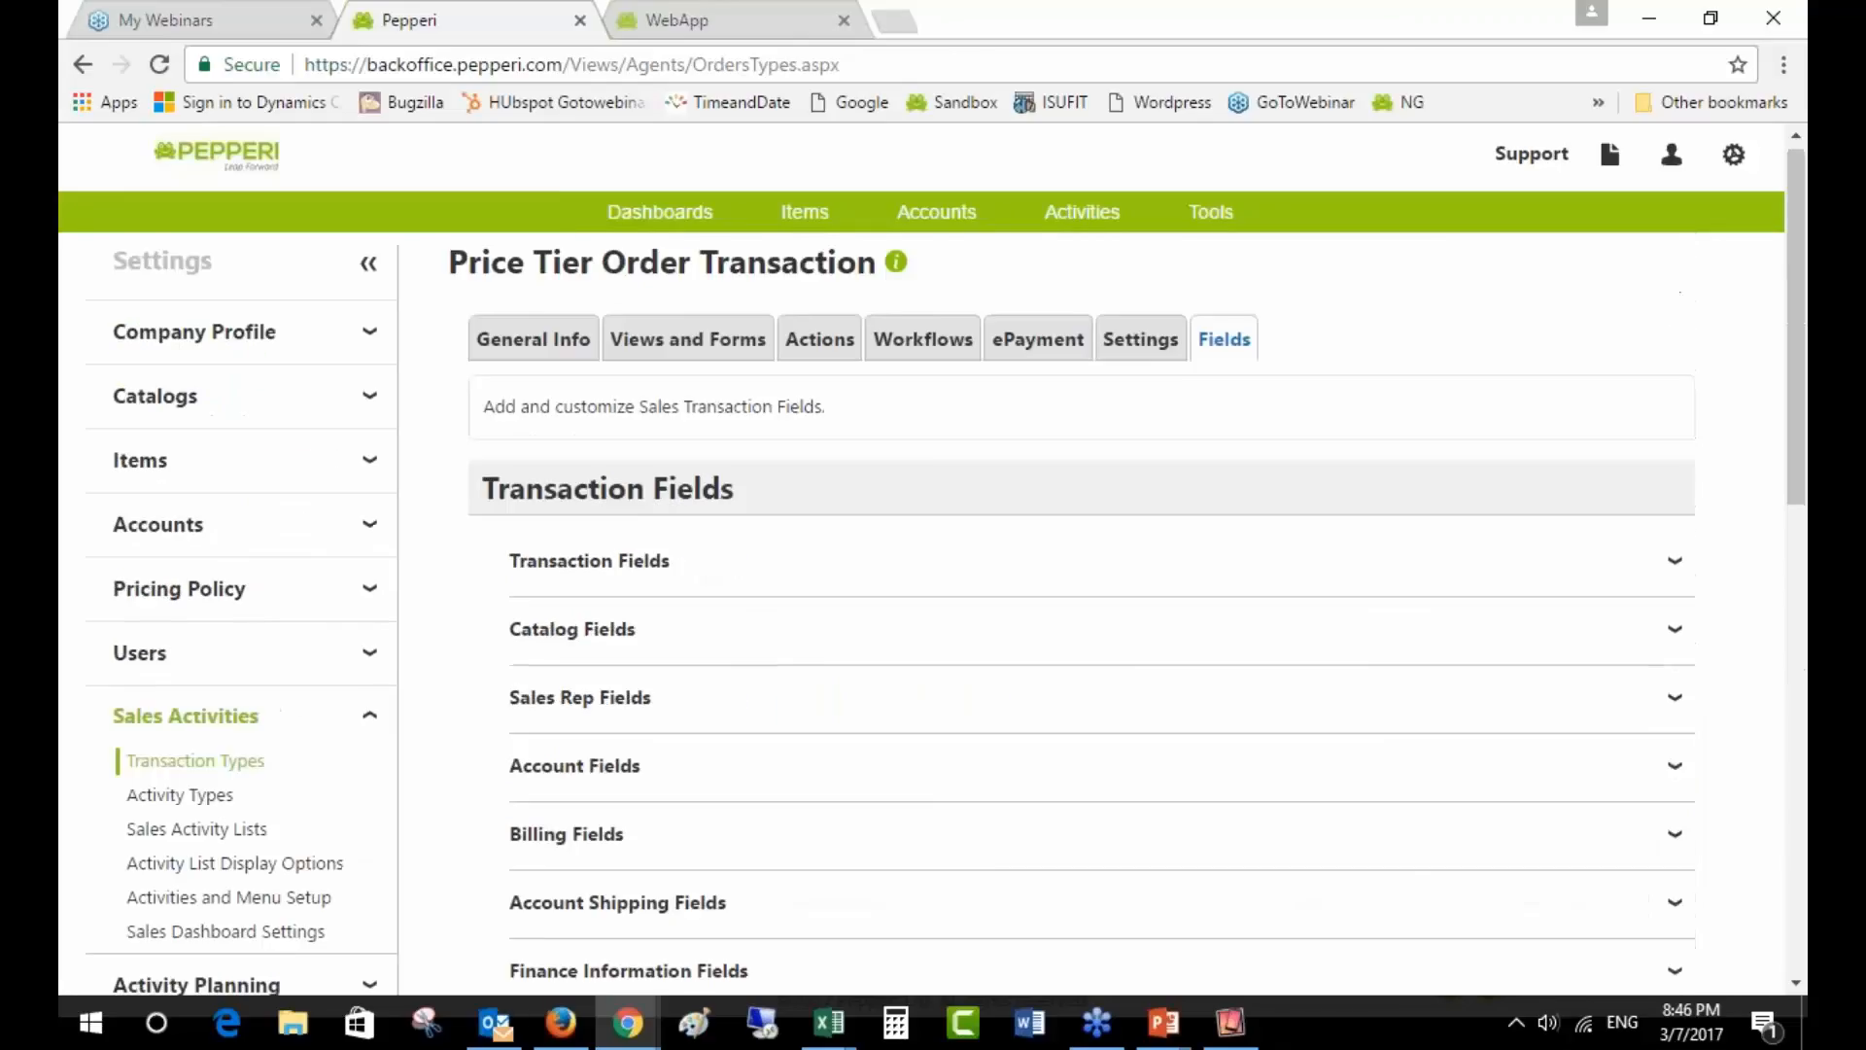
{"action": "left_click", "coordinate": [719, 345]}
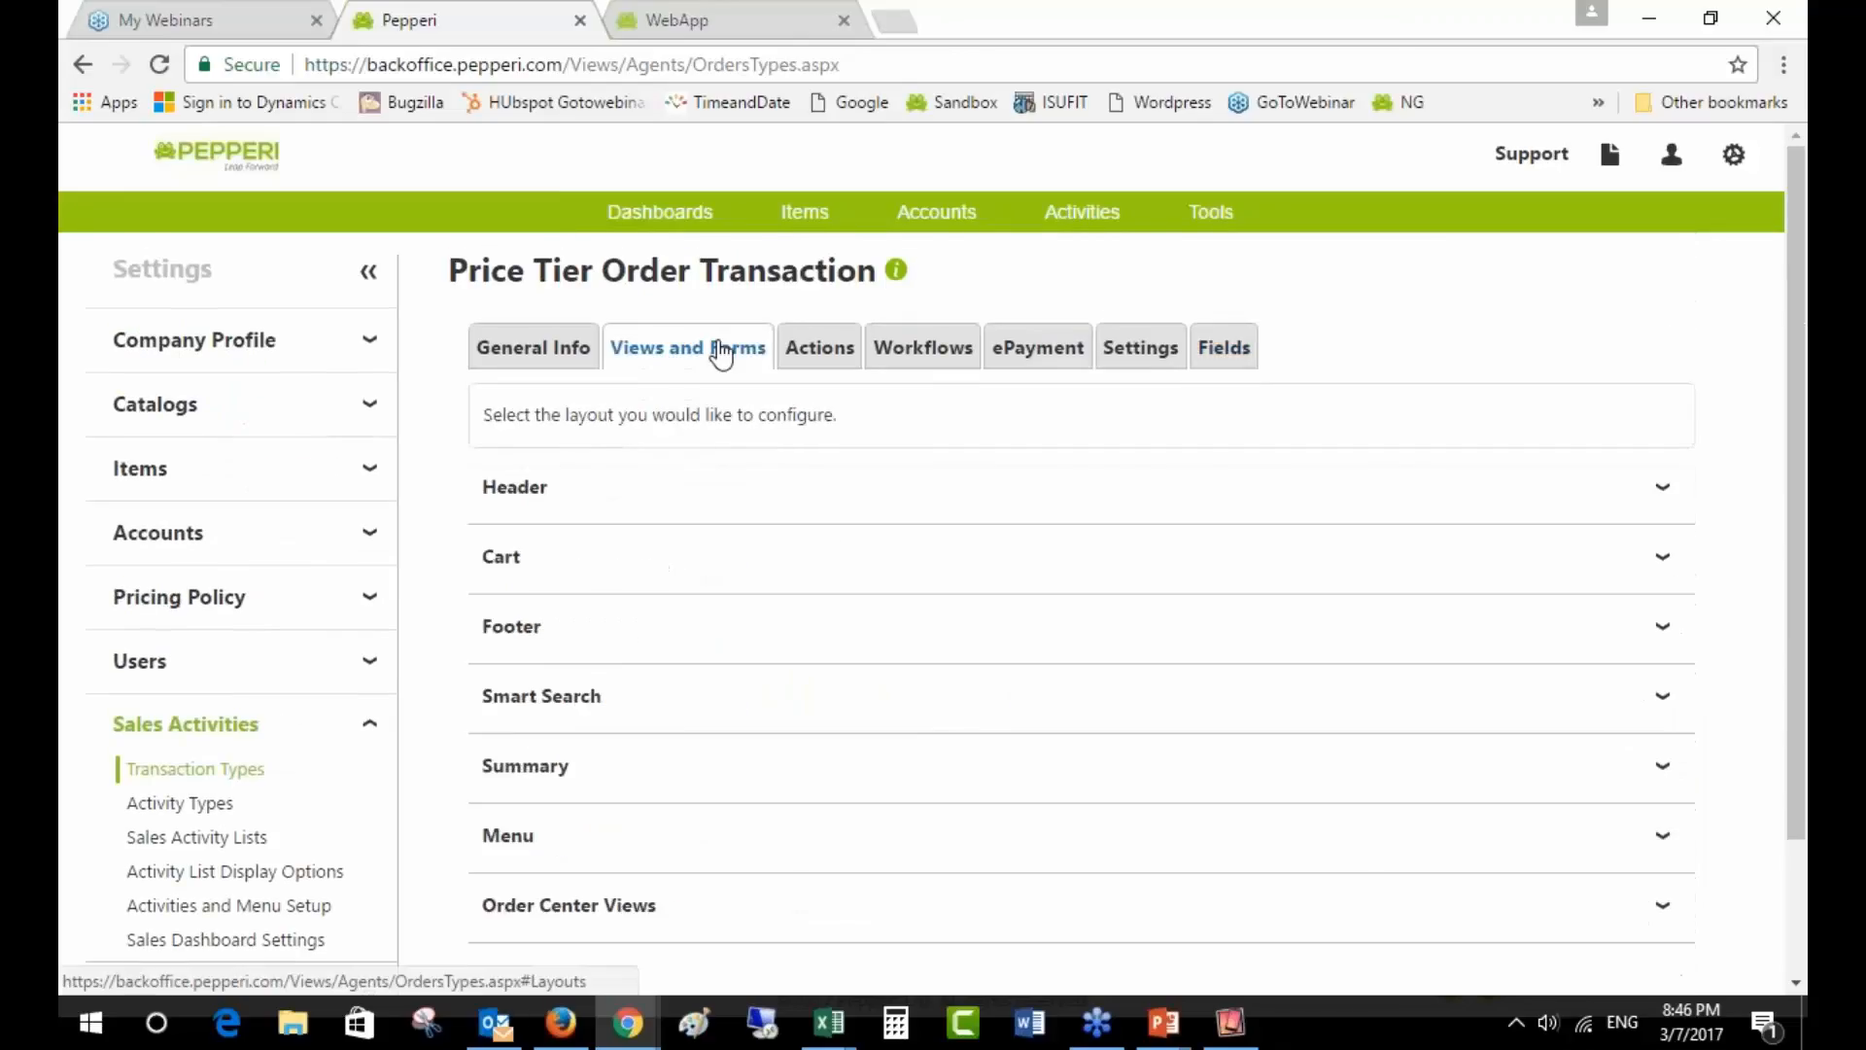
{"action": "left_click", "coordinate": [693, 507]}
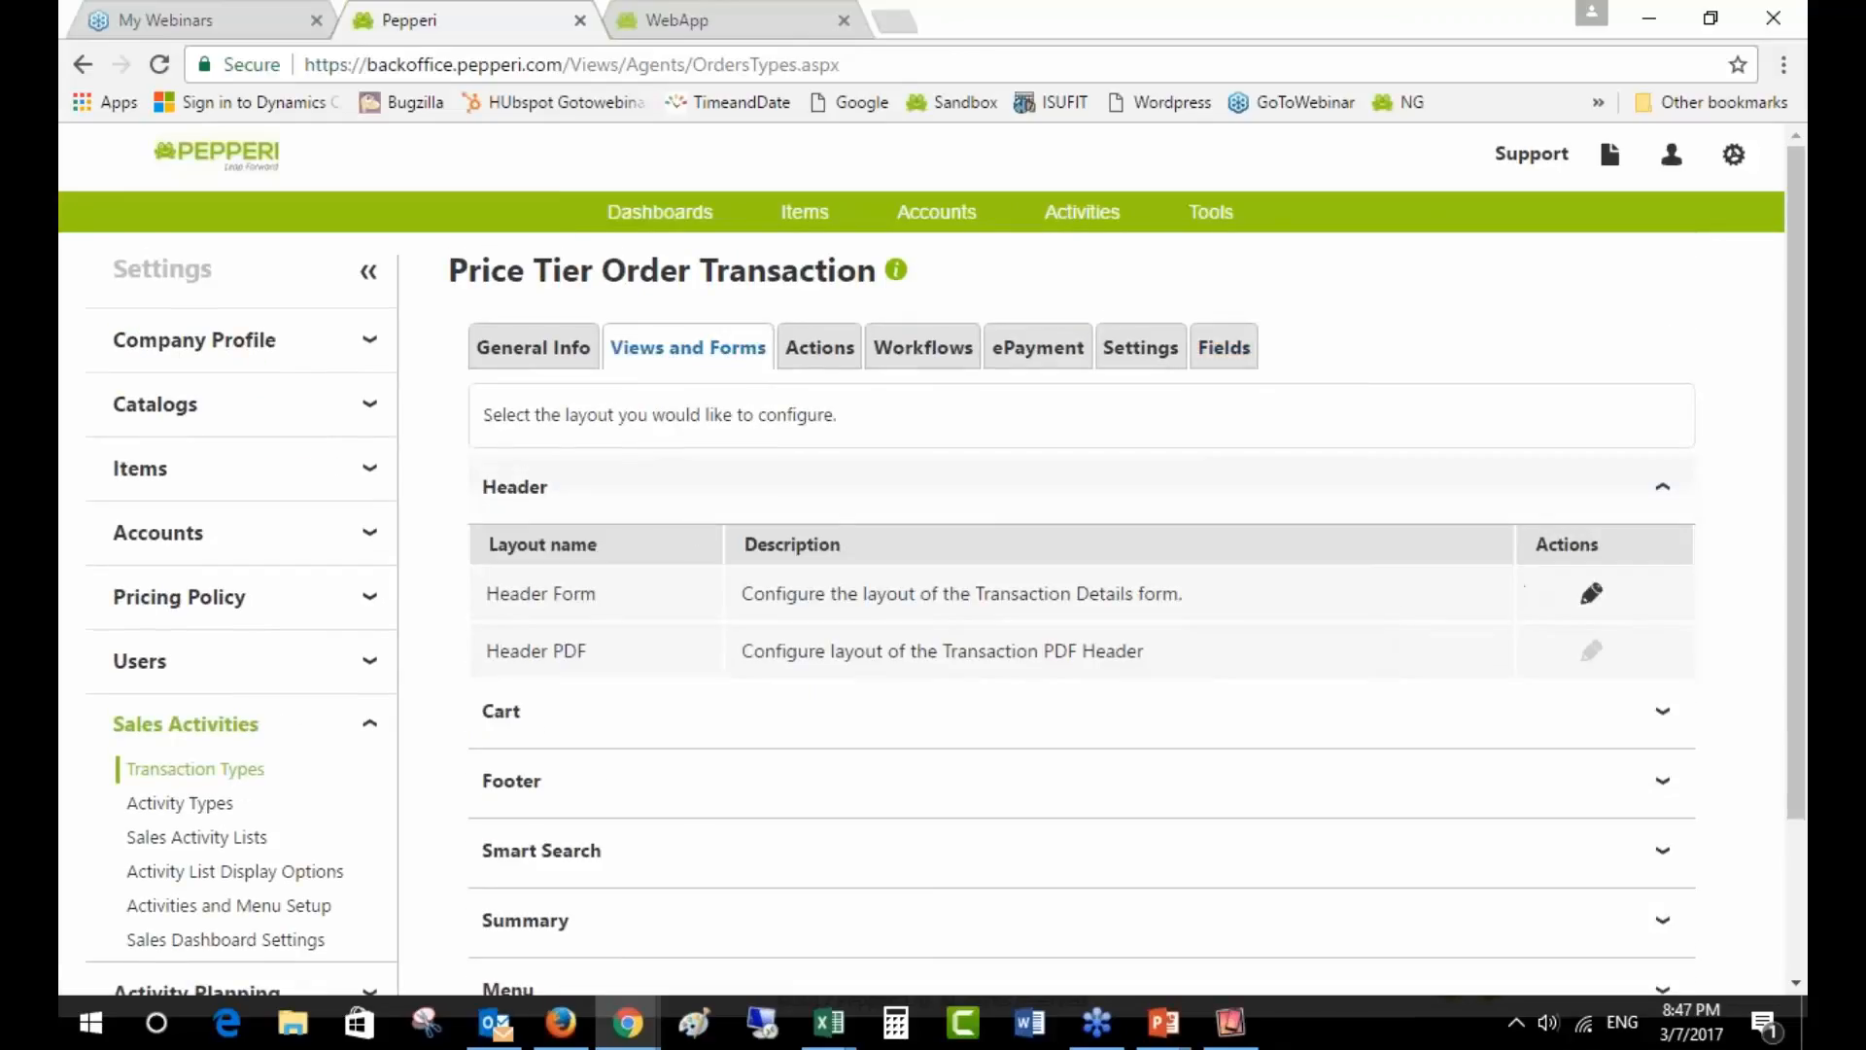
{"action": "left_click", "coordinate": [1591, 593]}
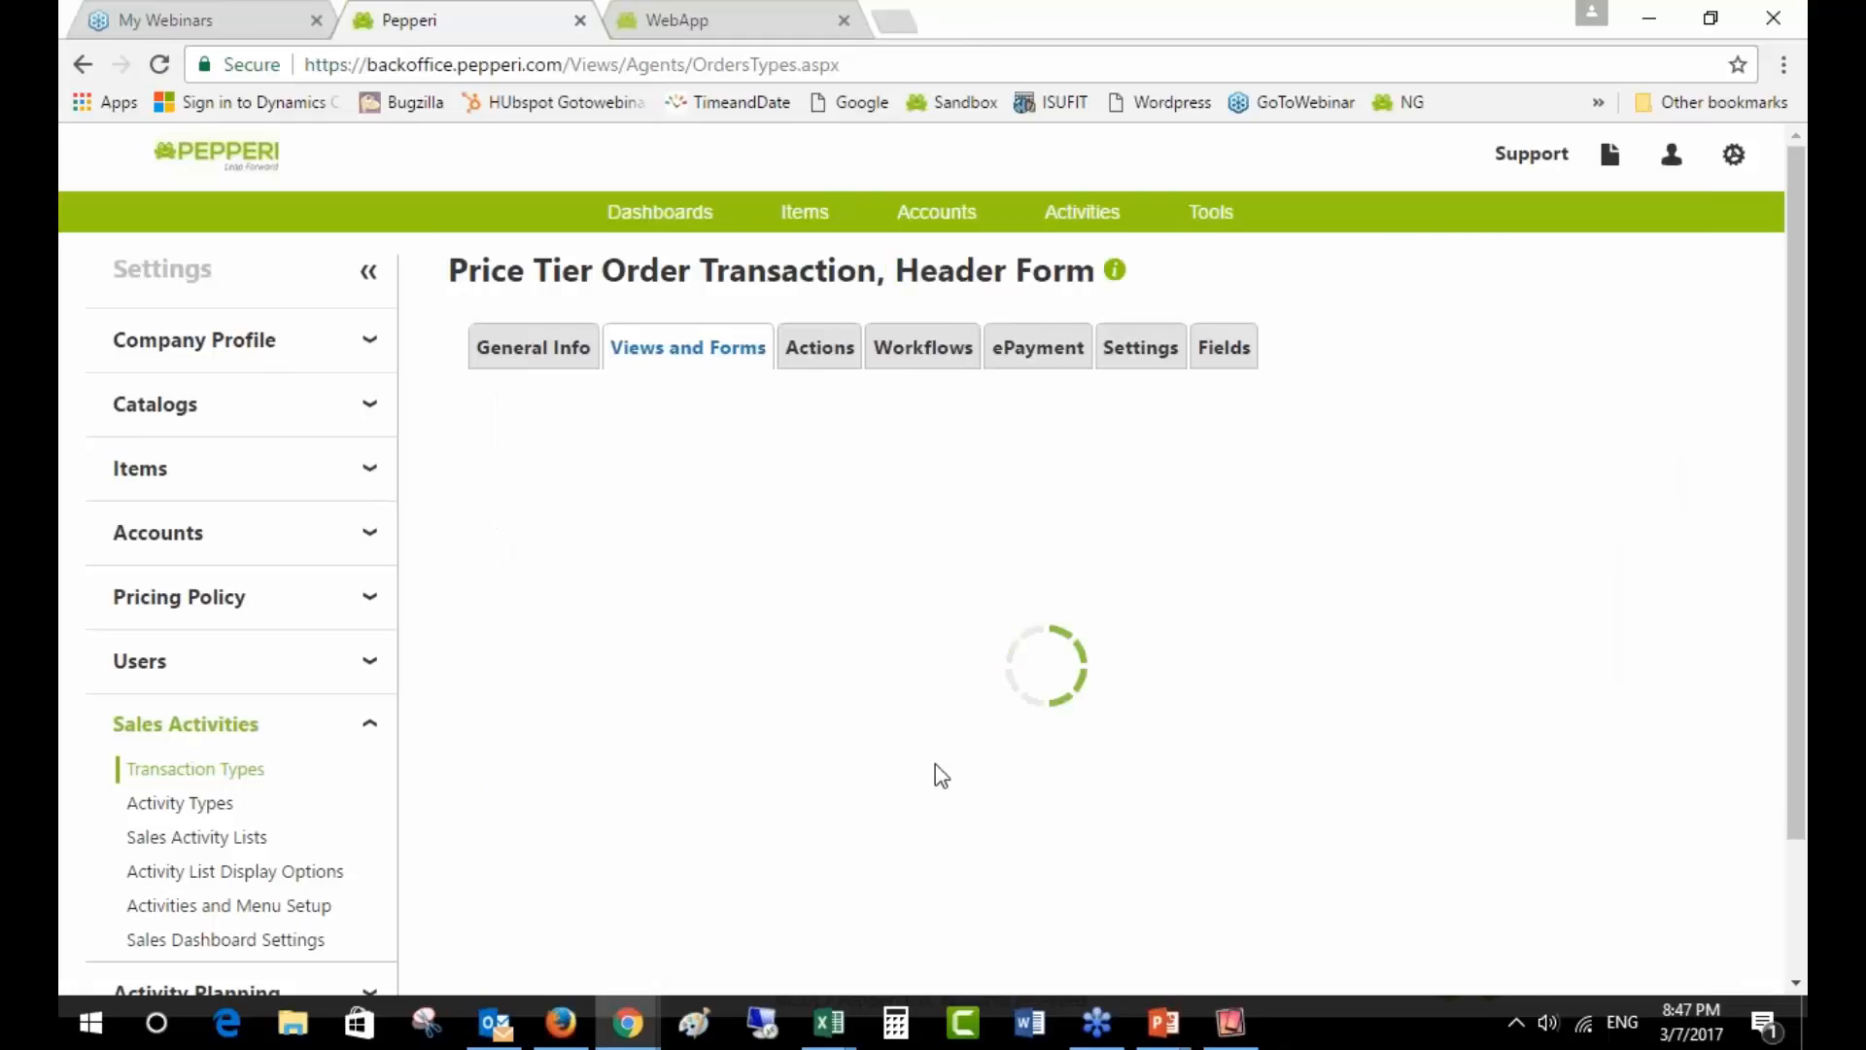
{"action": "scroll", "coordinate": [941, 775], "scroll_direction": "down", "scroll_amount": 1}
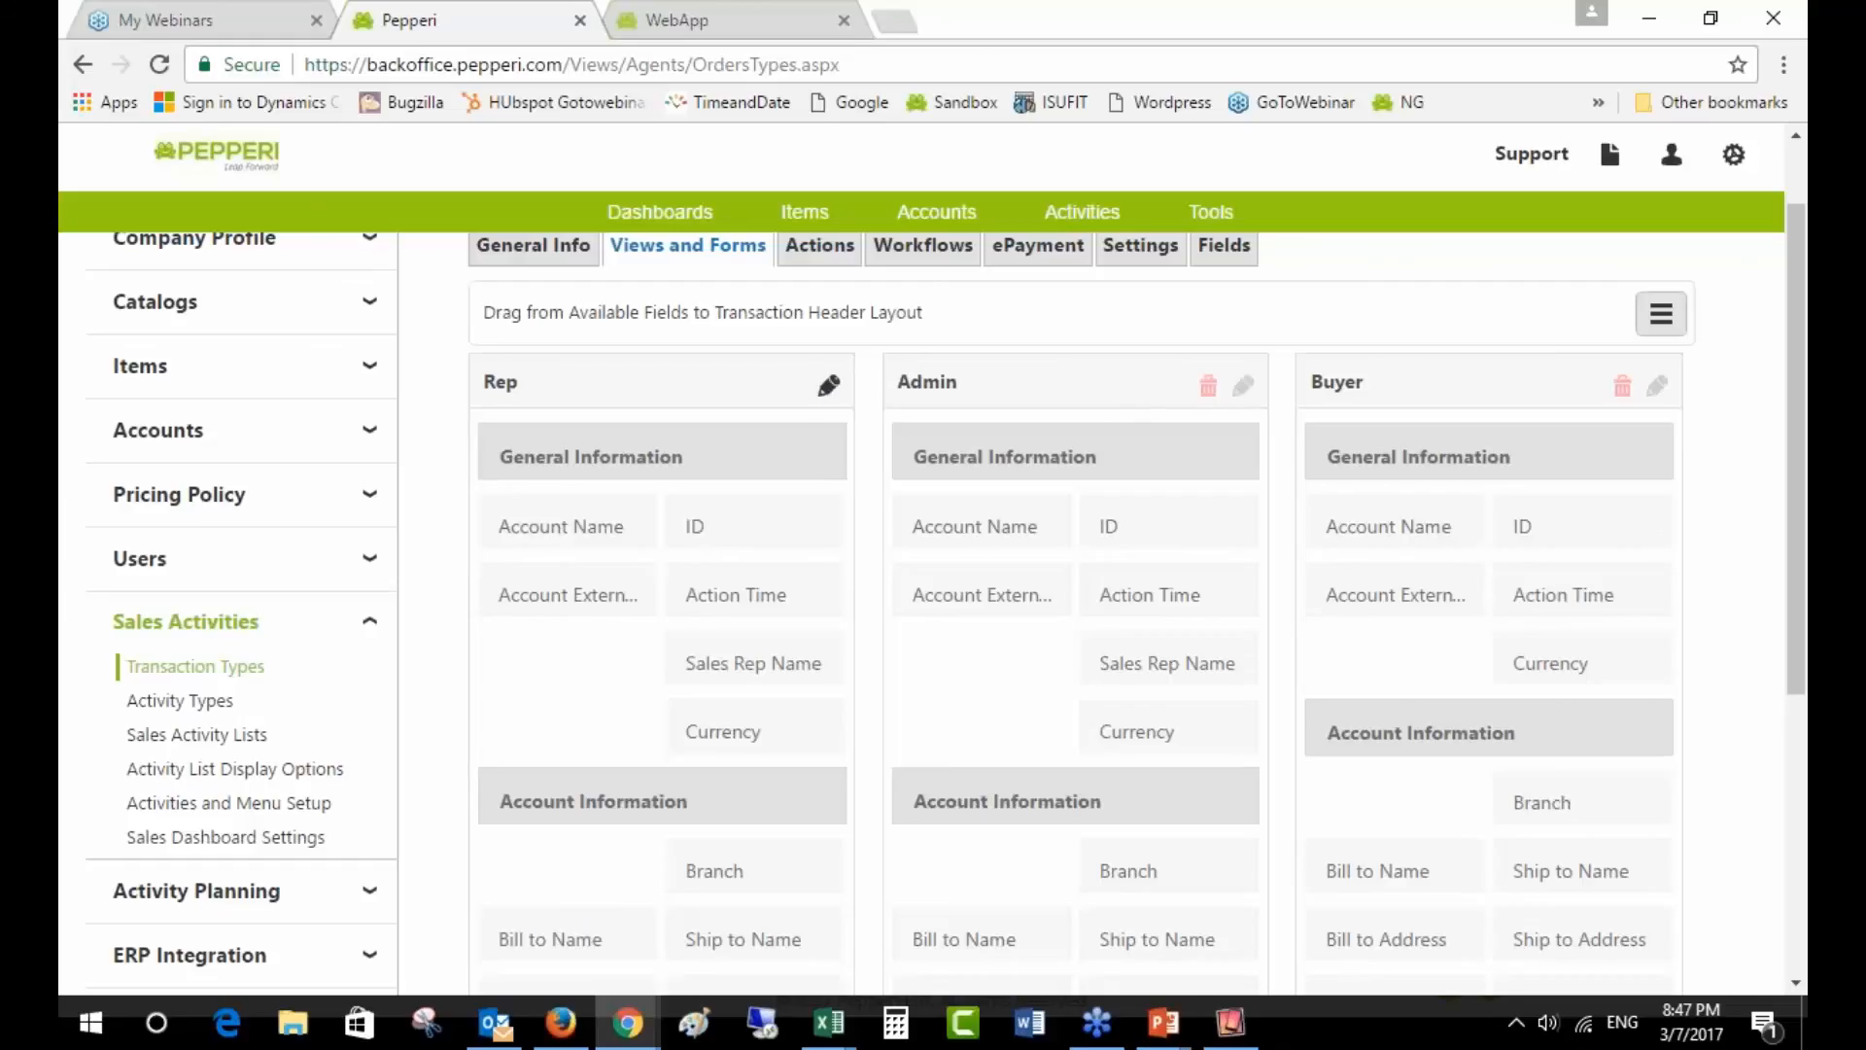
{"action": "left_click", "coordinate": [829, 391]}
{"action": "left_click", "coordinate": [896, 403]}
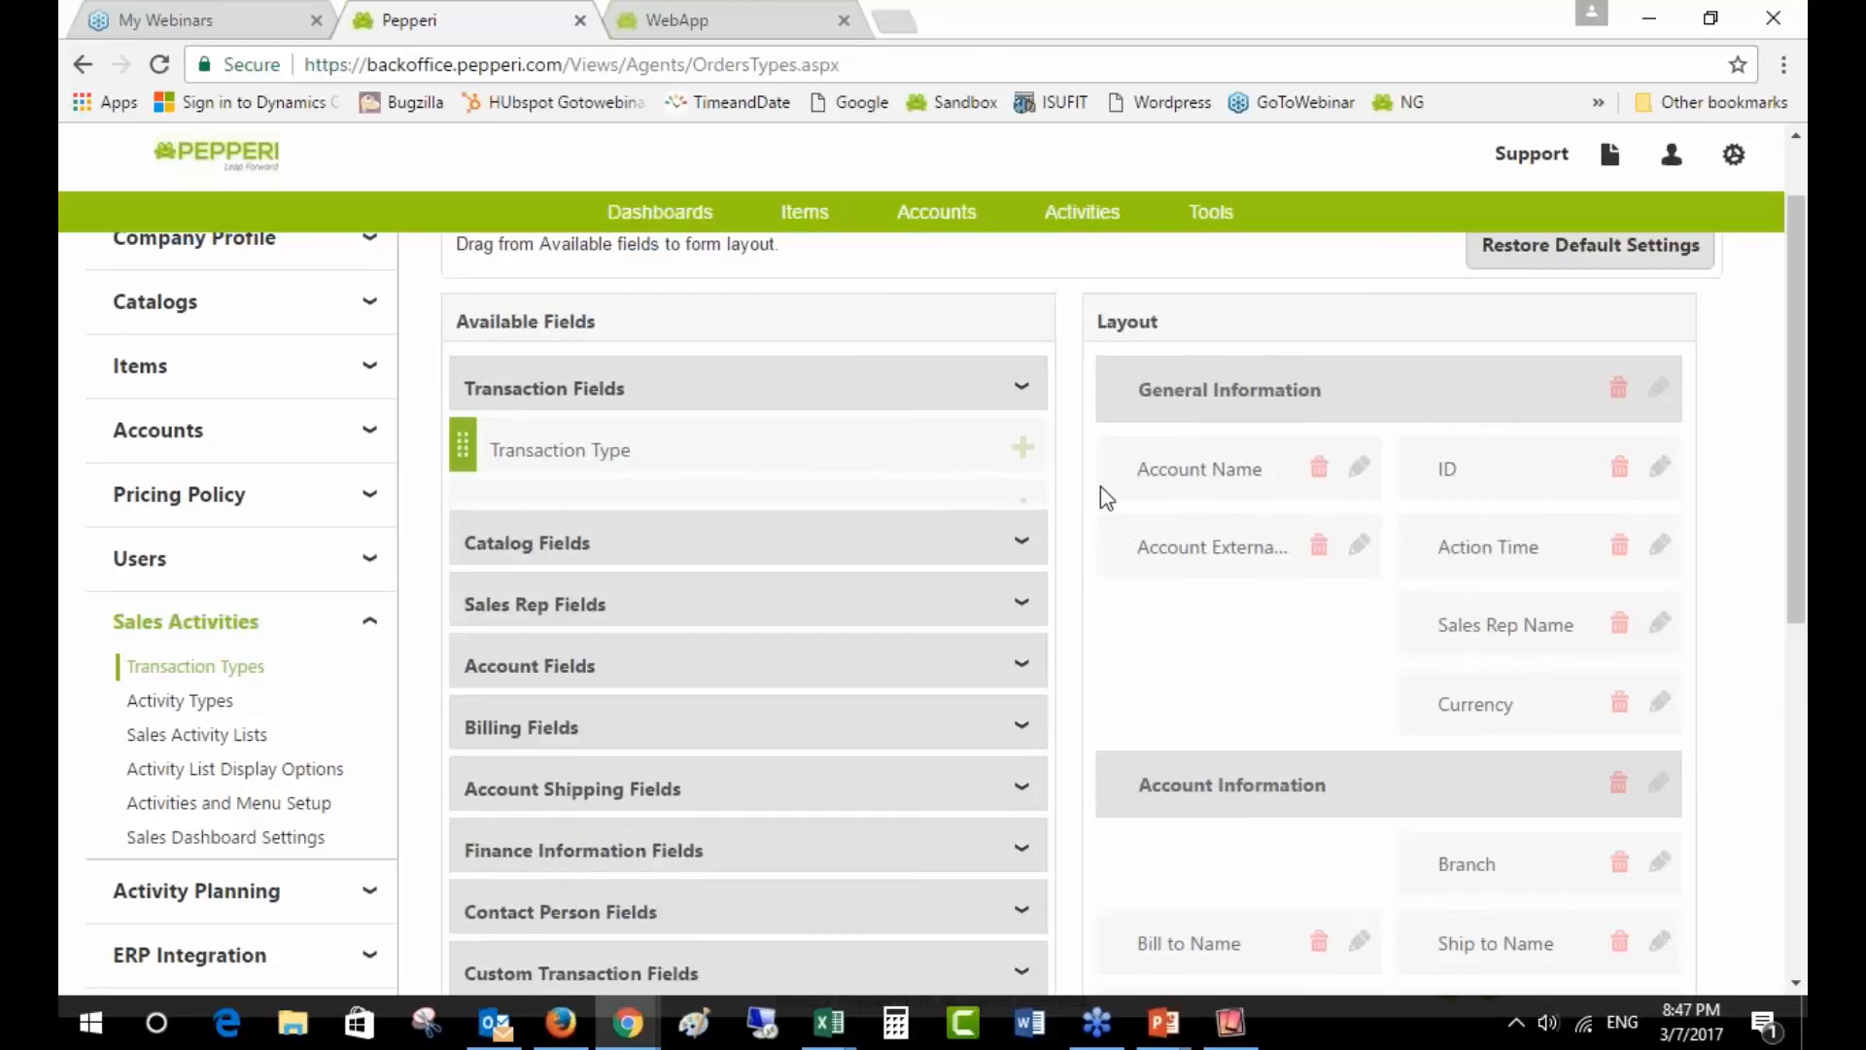
{"action": "scroll", "coordinate": [1101, 492], "scroll_direction": "down", "scroll_amount": 4}
{"action": "scroll", "coordinate": [1124, 516], "scroll_direction": "down", "scroll_amount": 3}
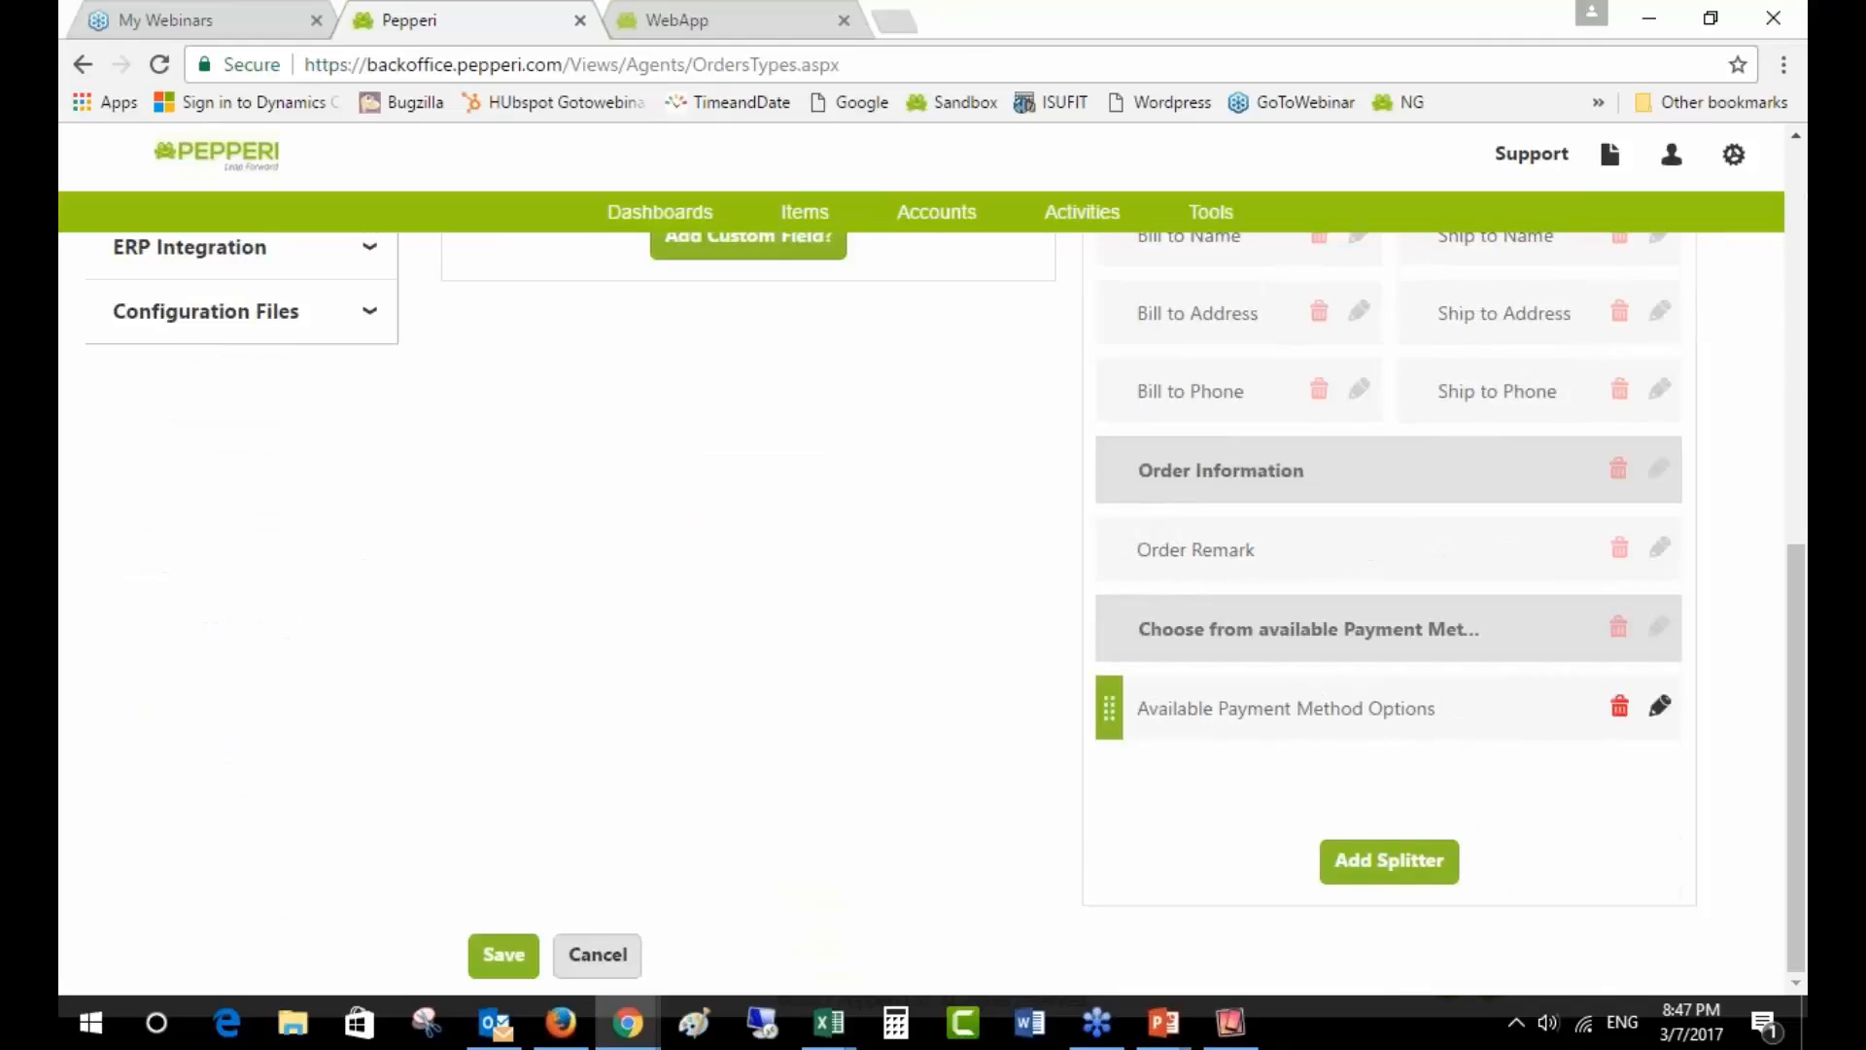
- Add a splitter under Available Payment Method Options headed 'Choose from available Payment Method options'
{"action": "left_click", "coordinate": [1420, 717]}
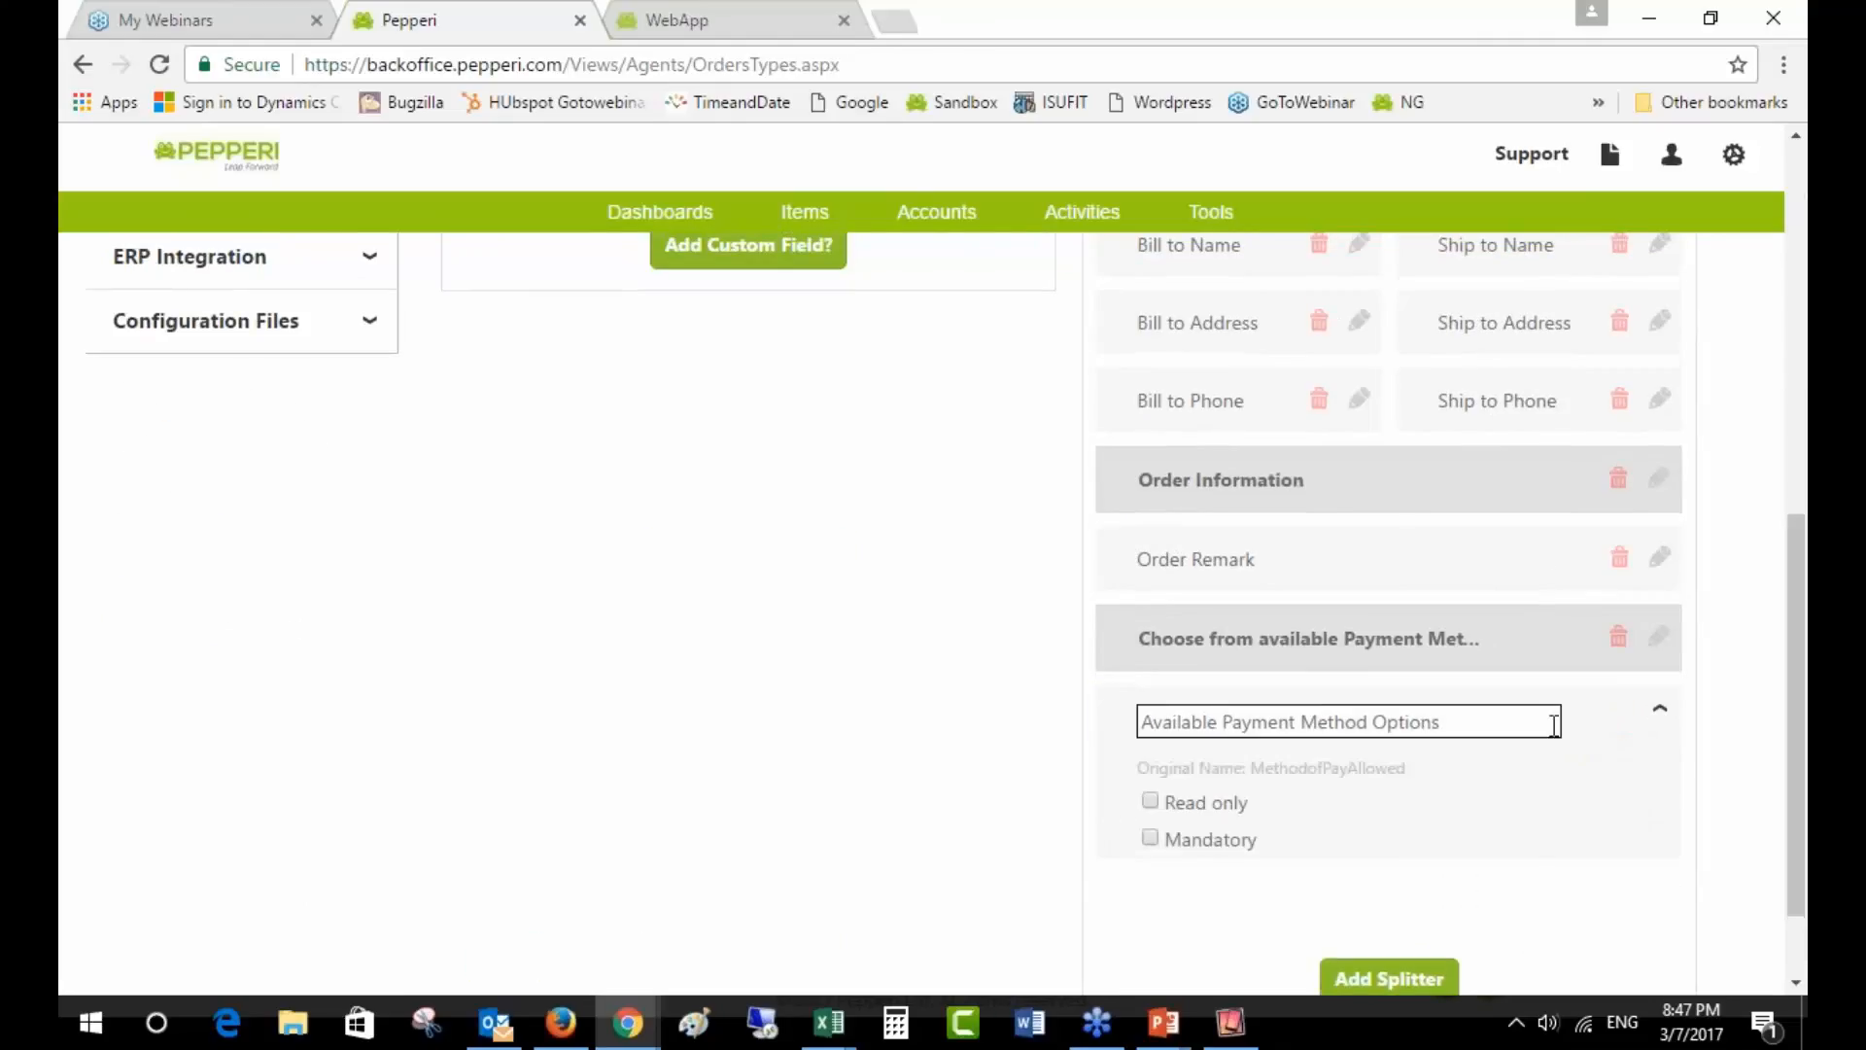
{"action": "left_click_drag", "start_coordinate": [1554, 725], "coordinate": [1114, 715]}
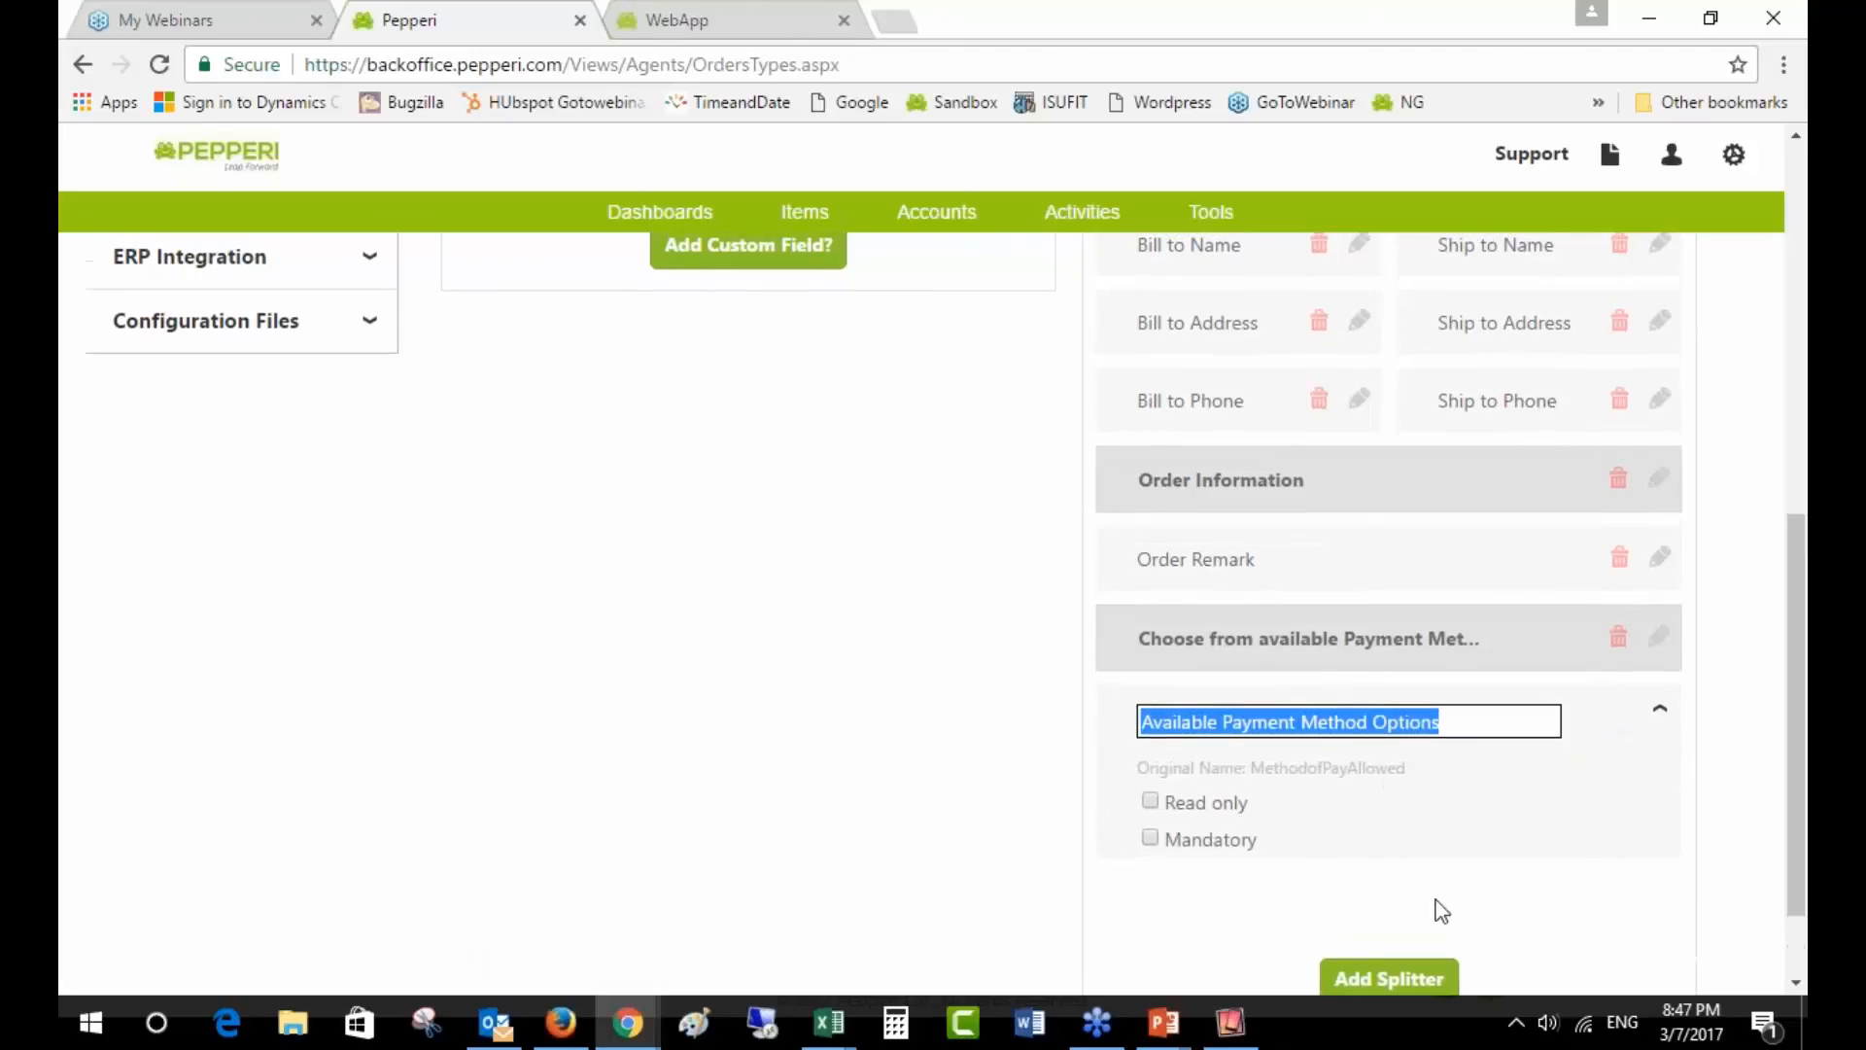
{"action": "left_click", "coordinate": [1399, 980]}
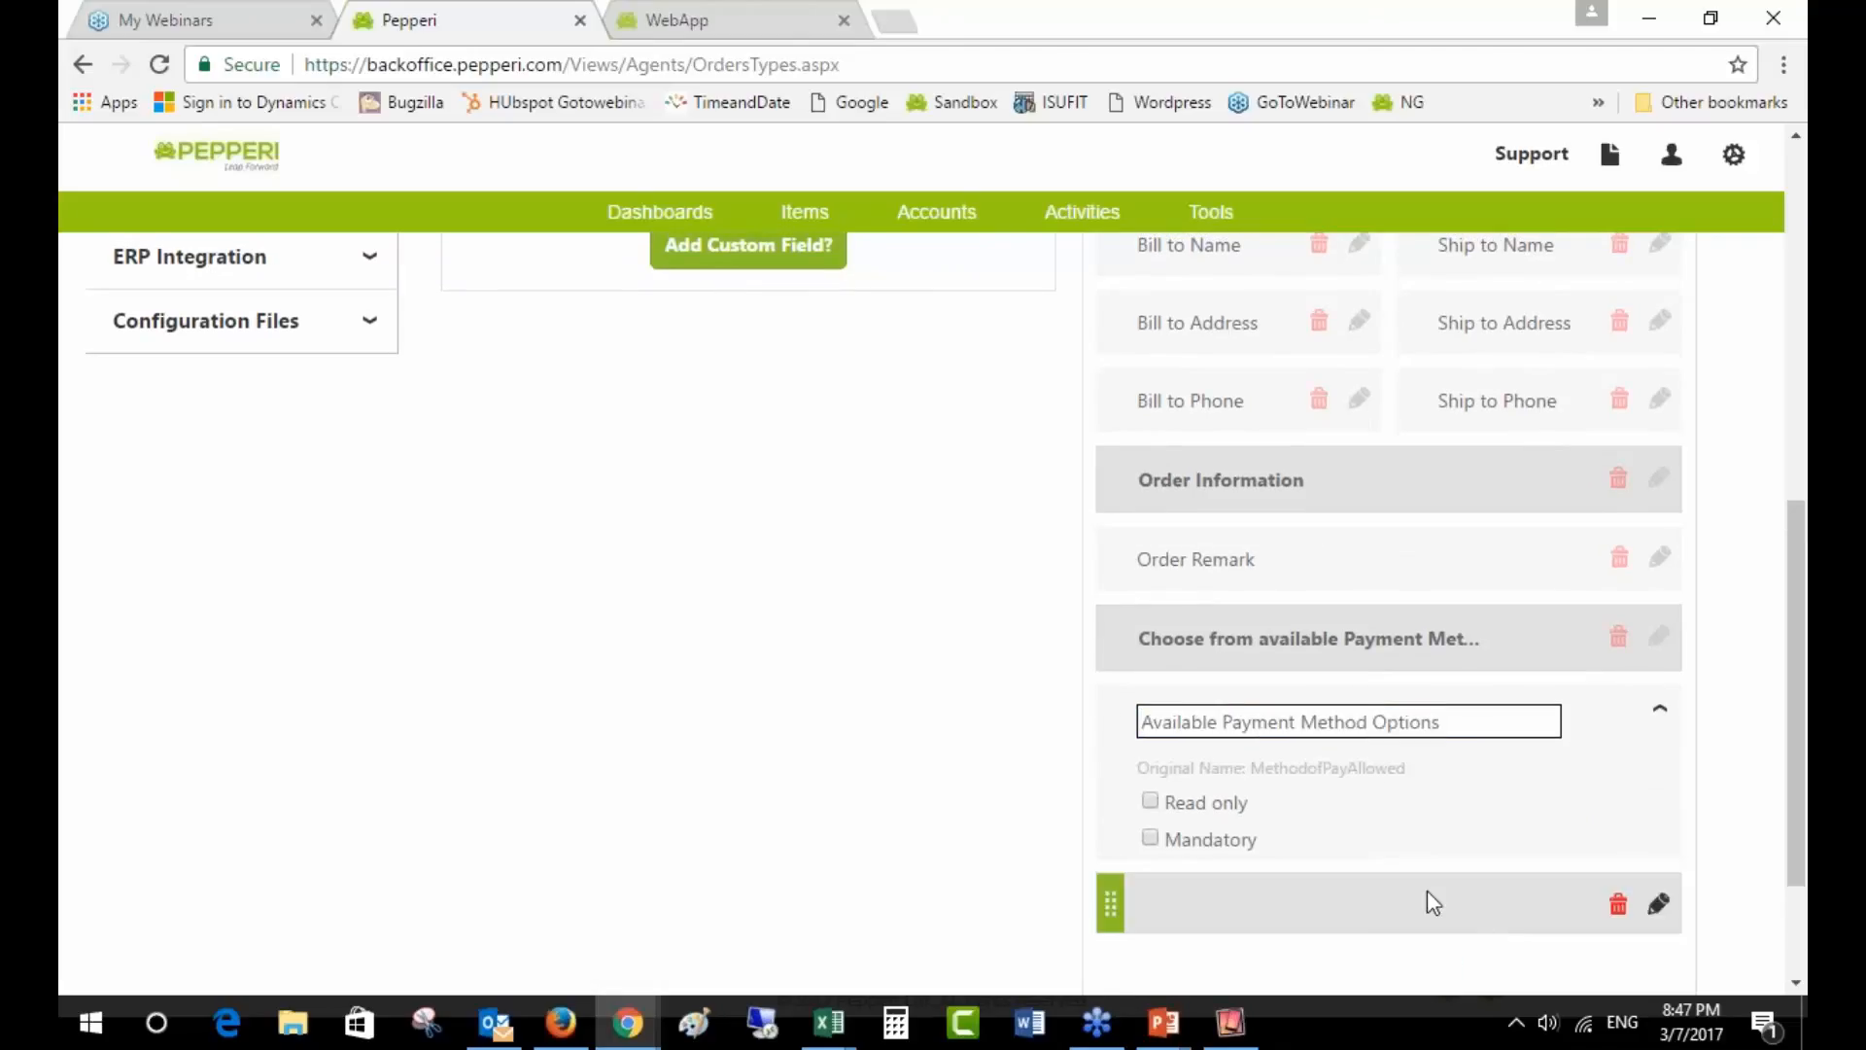
{"action": "left_click", "coordinate": [1660, 637]}
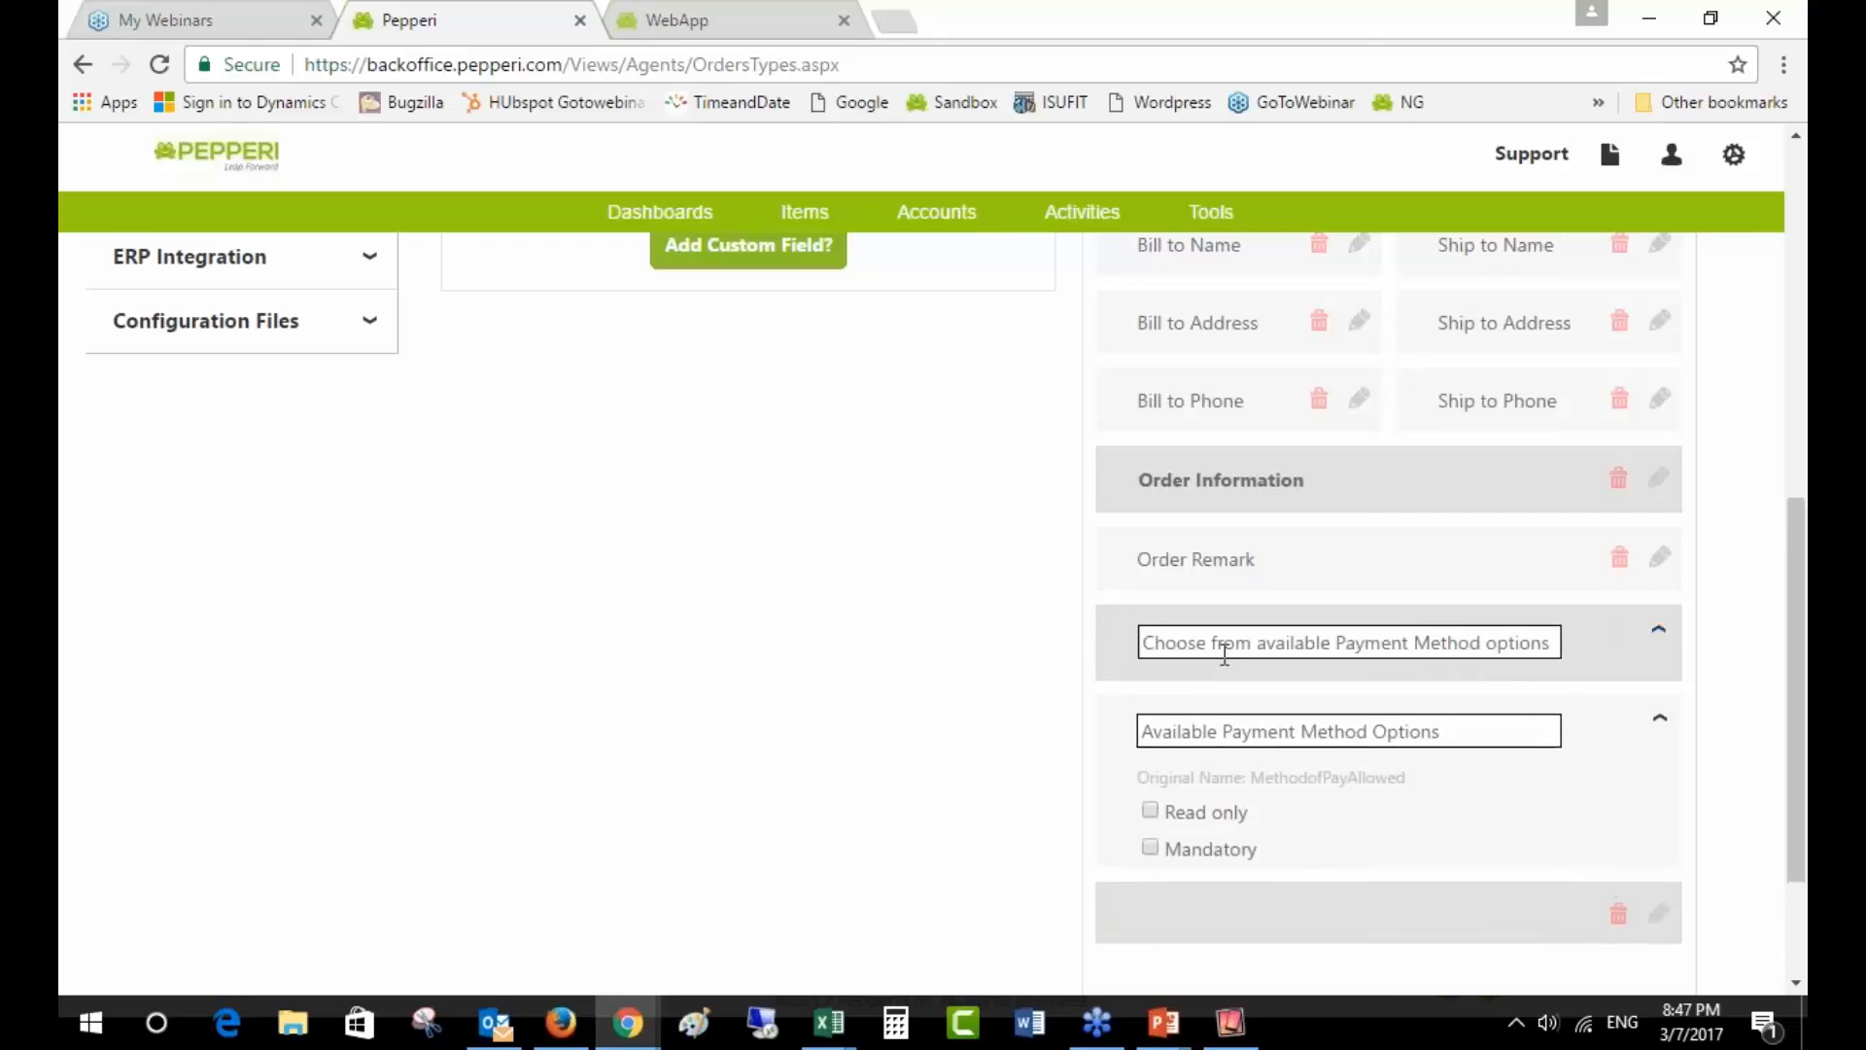
{"action": "left_click_drag", "start_coordinate": [1170, 639], "coordinate": [1556, 648]}
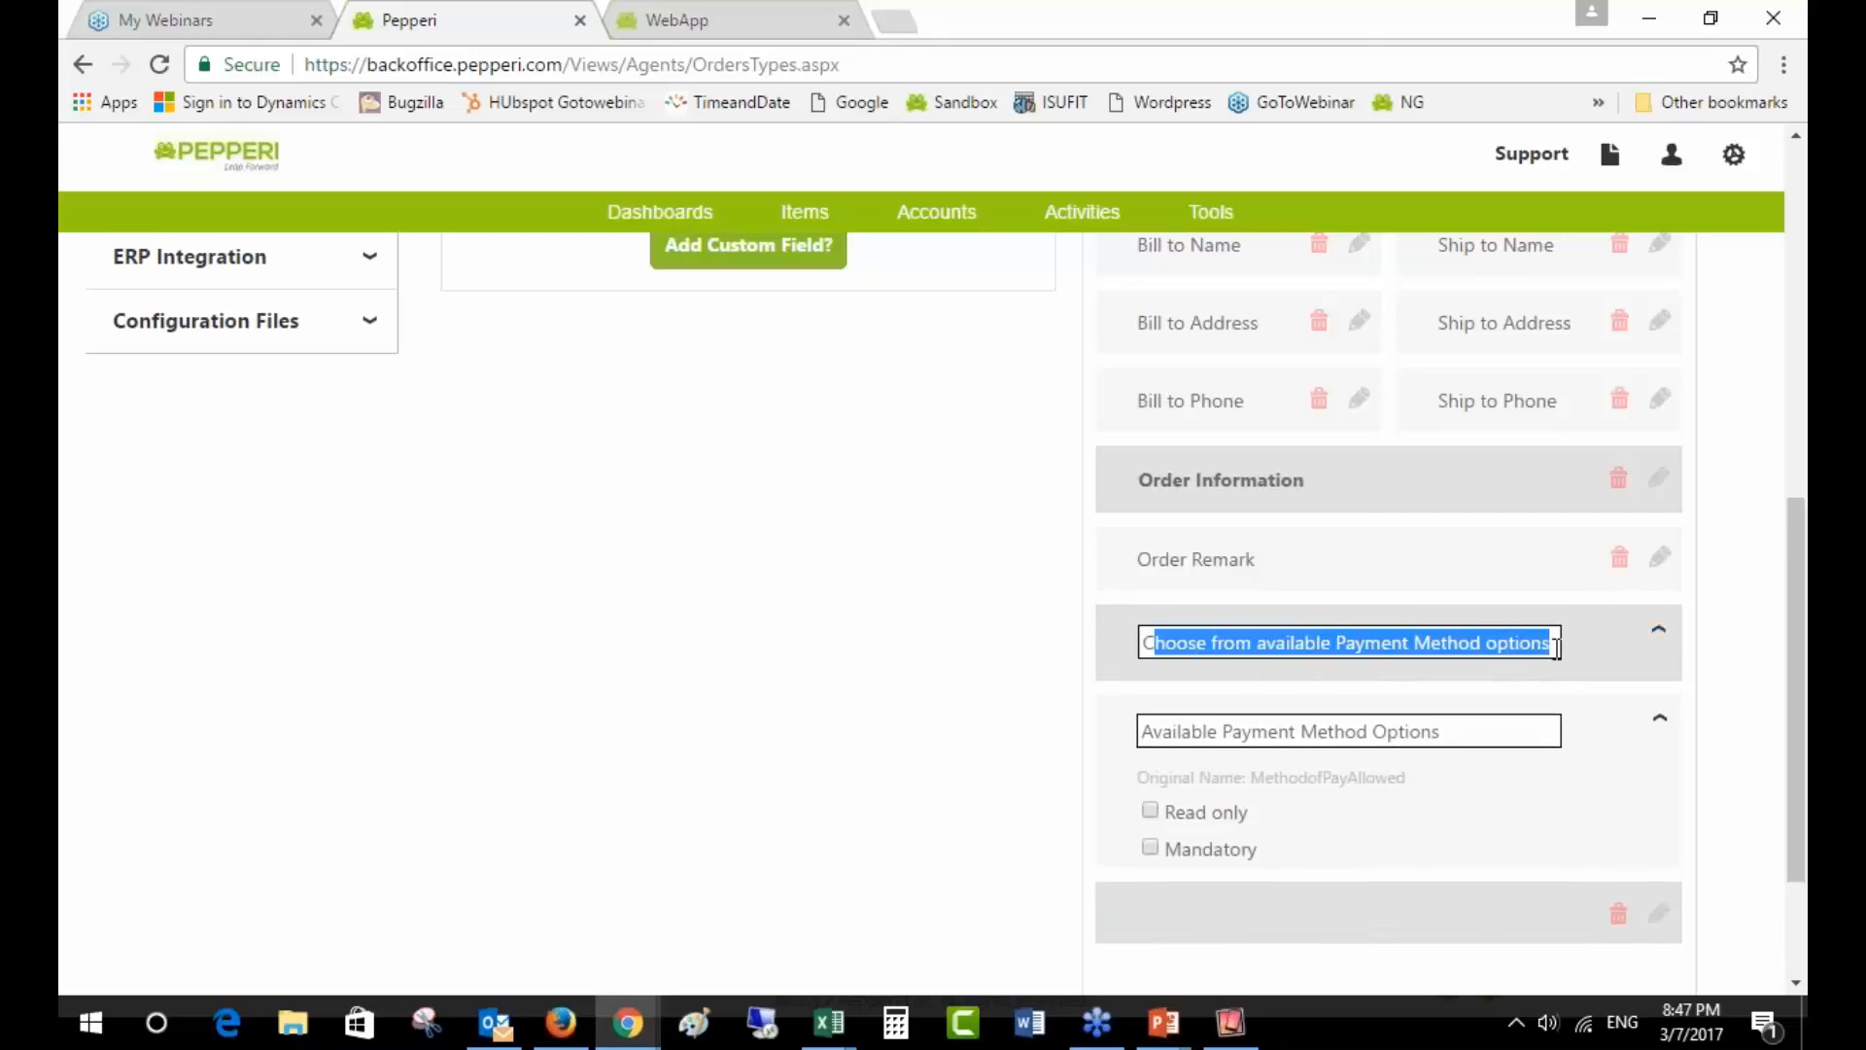
{"action": "left_click", "coordinate": [1230, 1021]}
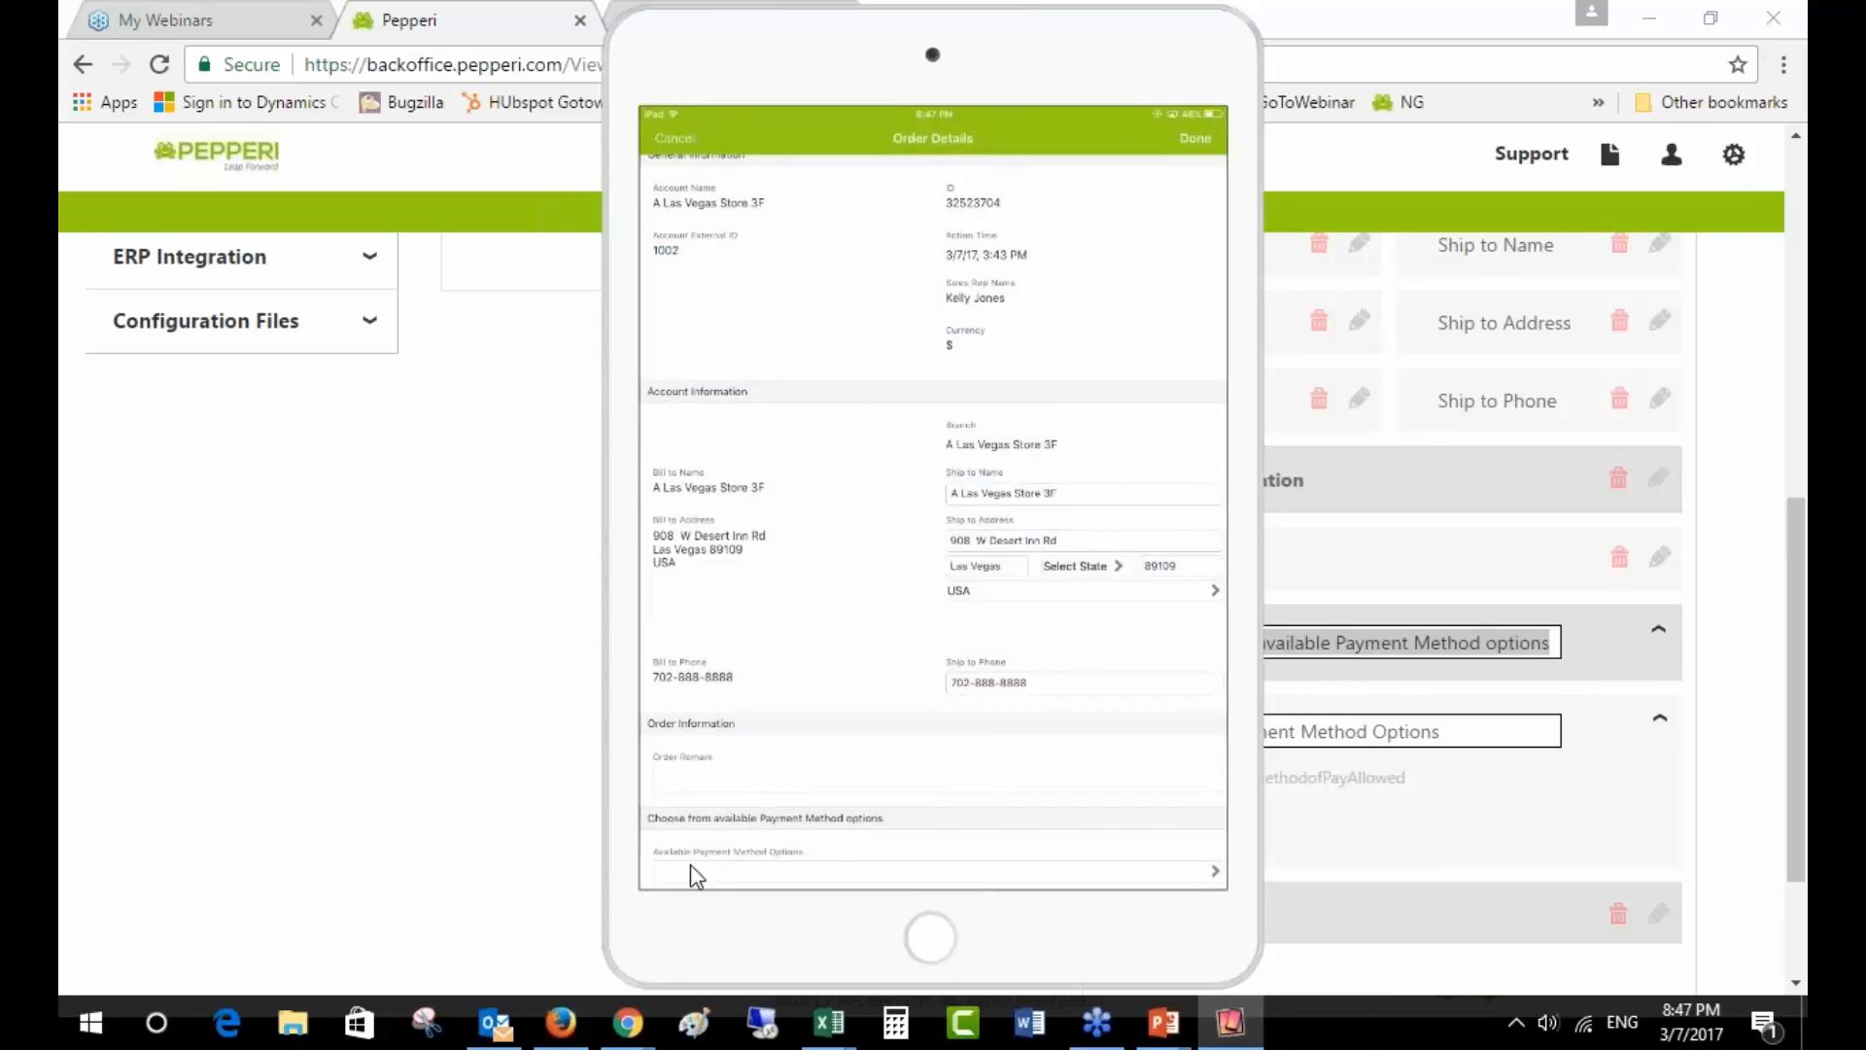
- List the order's payment method options (Cash), then advance the slideshow to 'Higher complexity rules – Pepperi $ervices'
{"action": "left_click", "coordinate": [818, 883]}
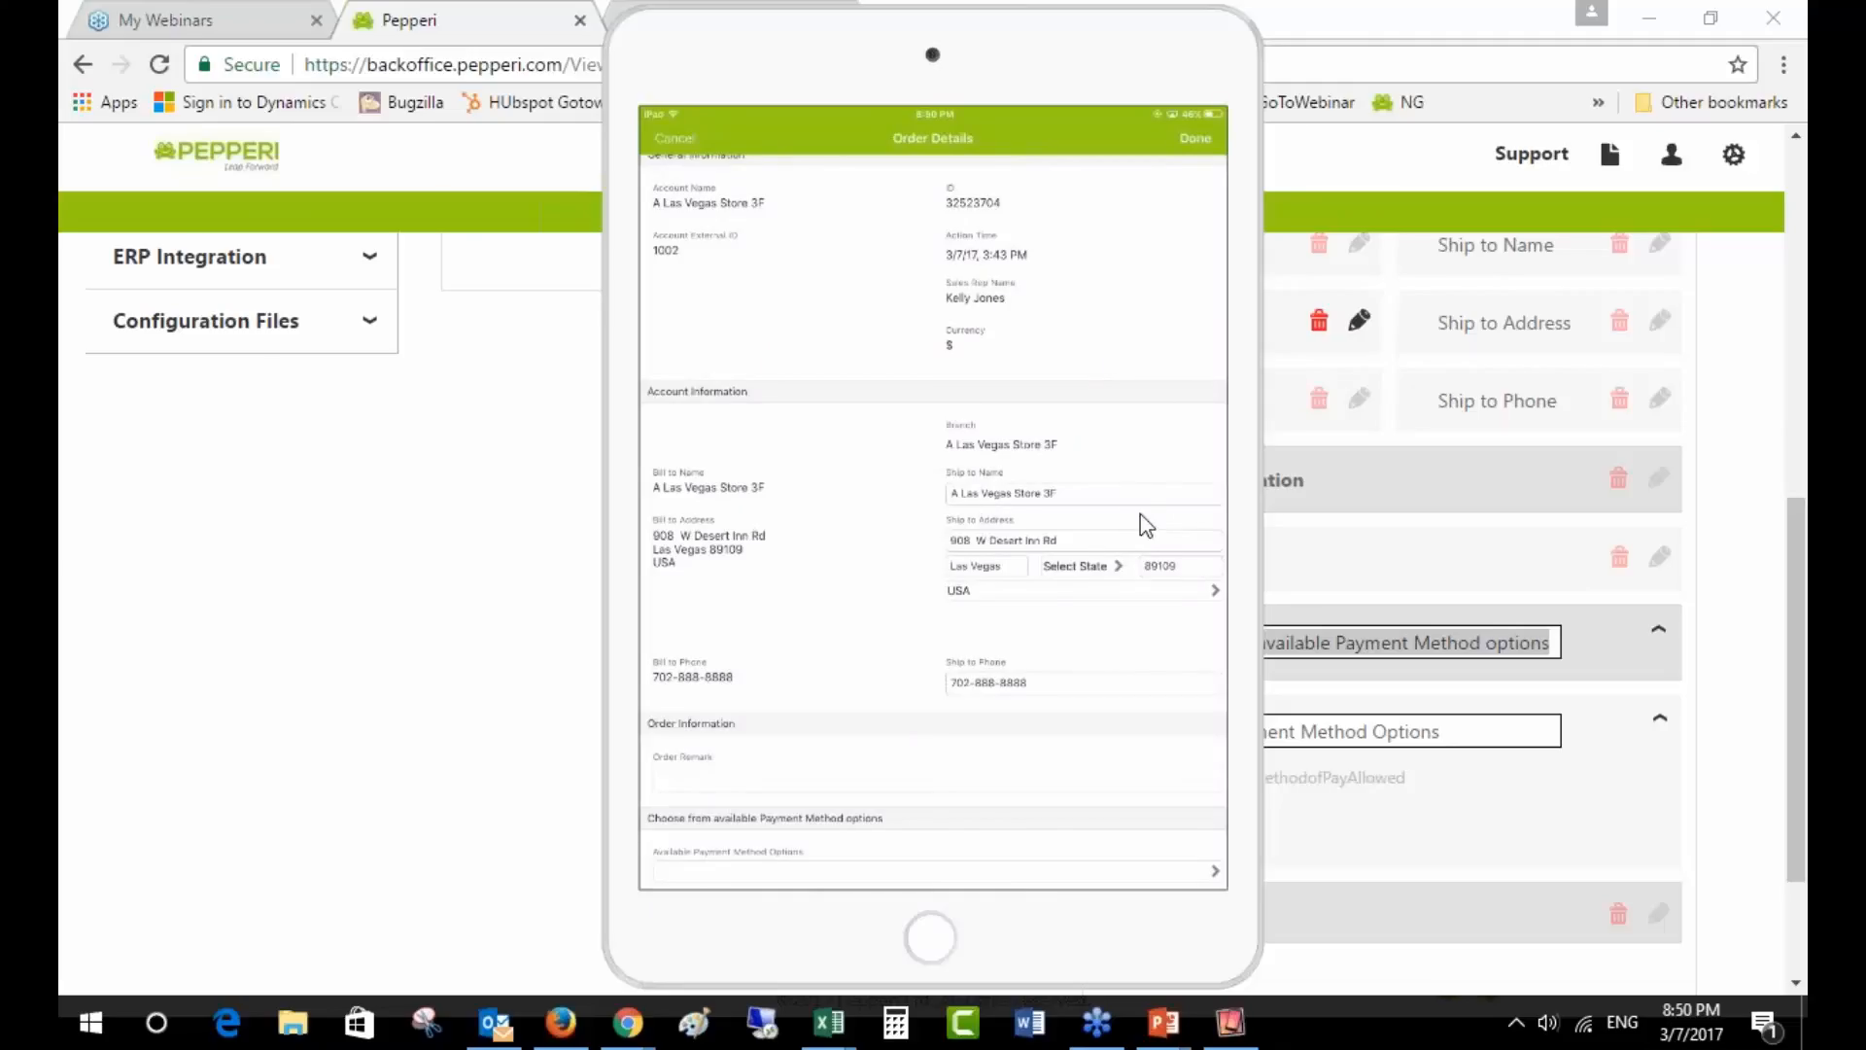
{"action": "mouse_move", "coordinate": [1163, 1021]}
{"action": "left_click", "coordinate": [1269, 951]}
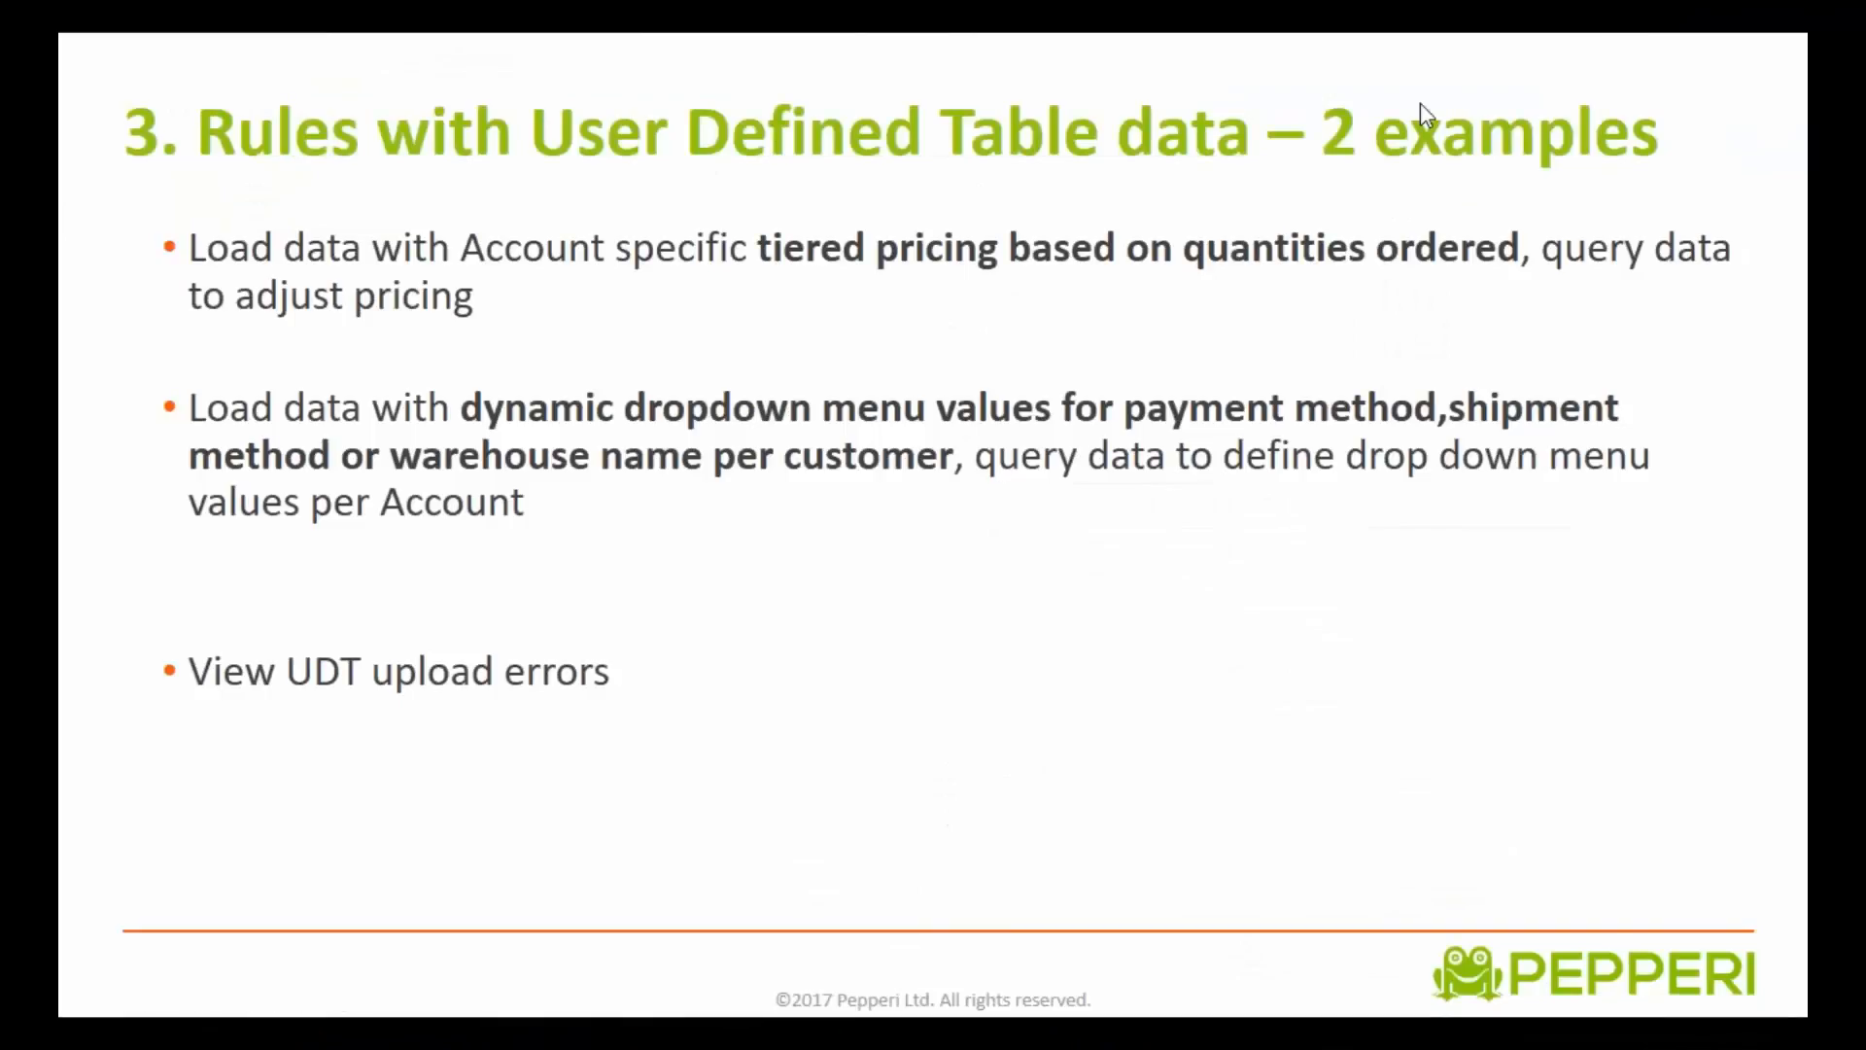
{"action": "left_click", "coordinate": [1132, 592]}
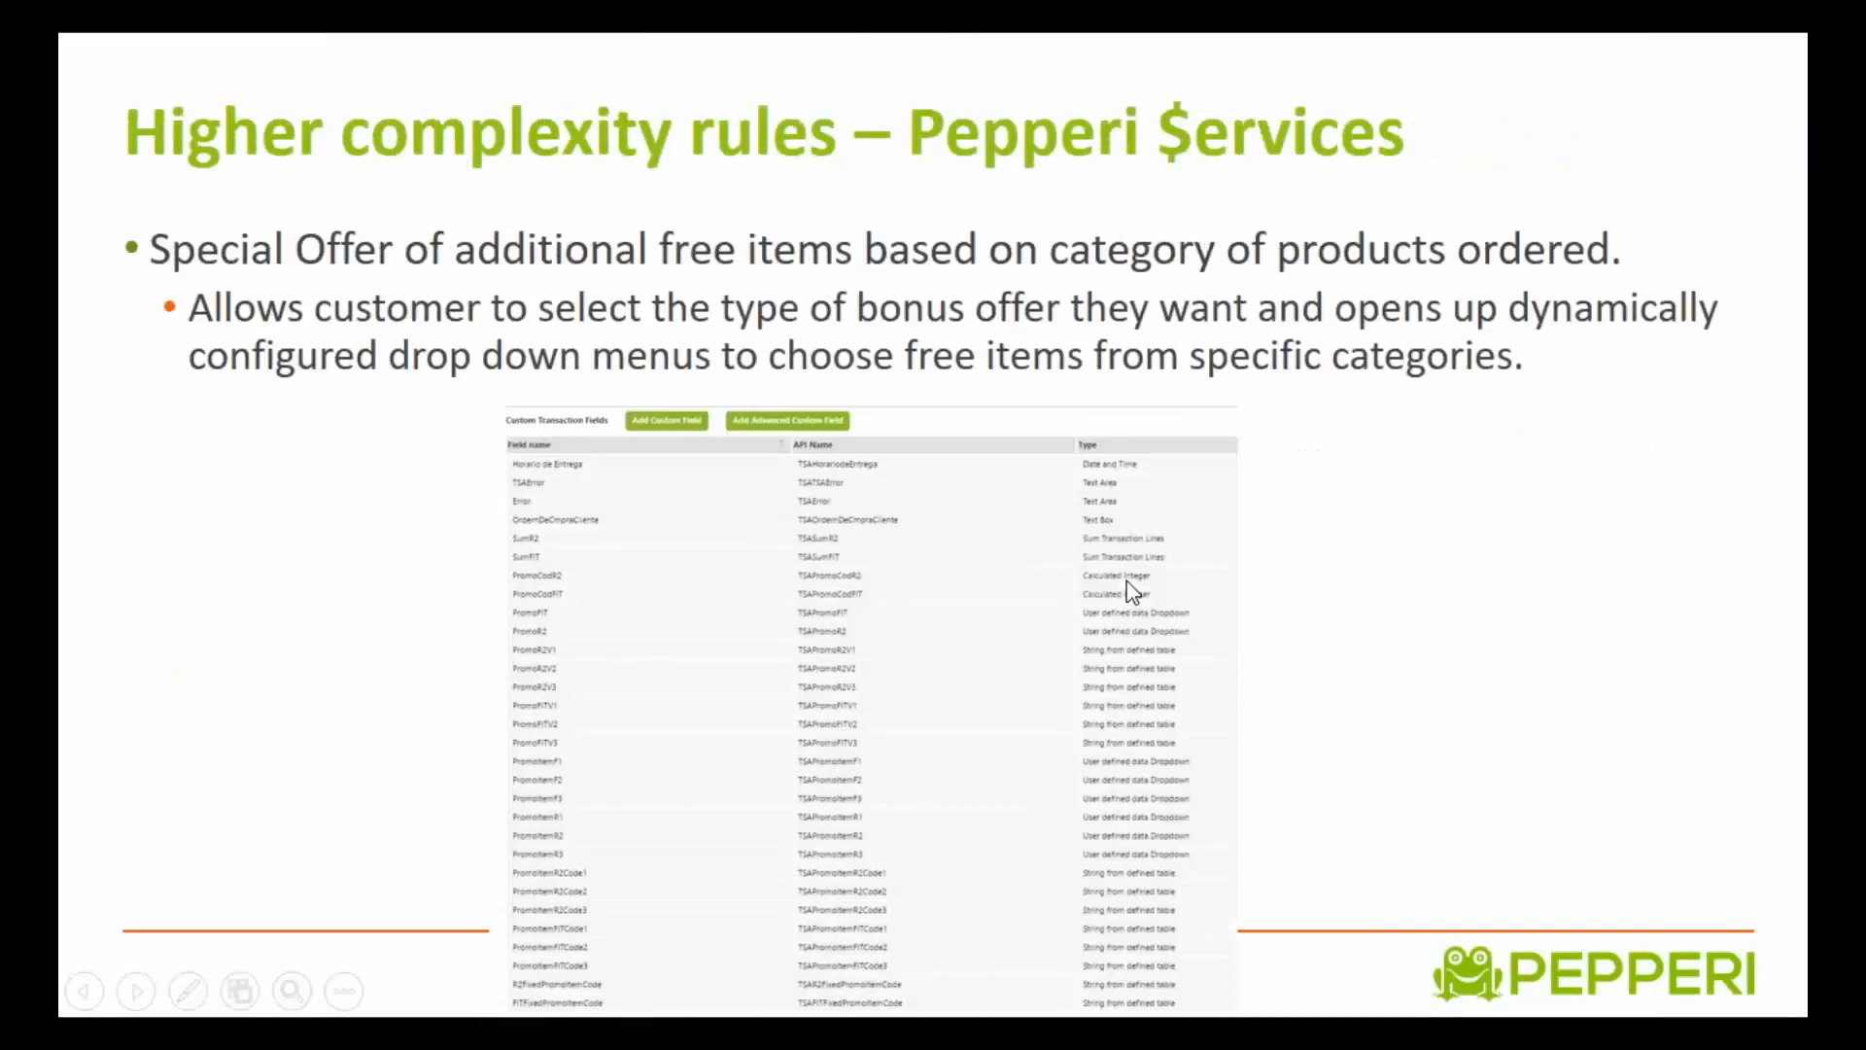